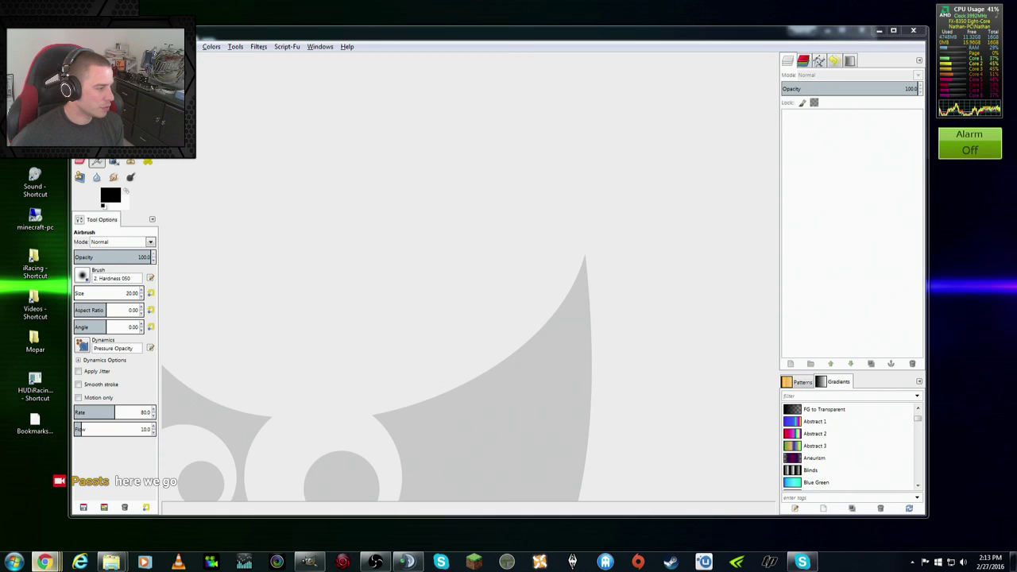
Step: Switch from GIMP to the browser showing the iRacing Series Stats page
{"action": "key", "text": "alt+Tab"}
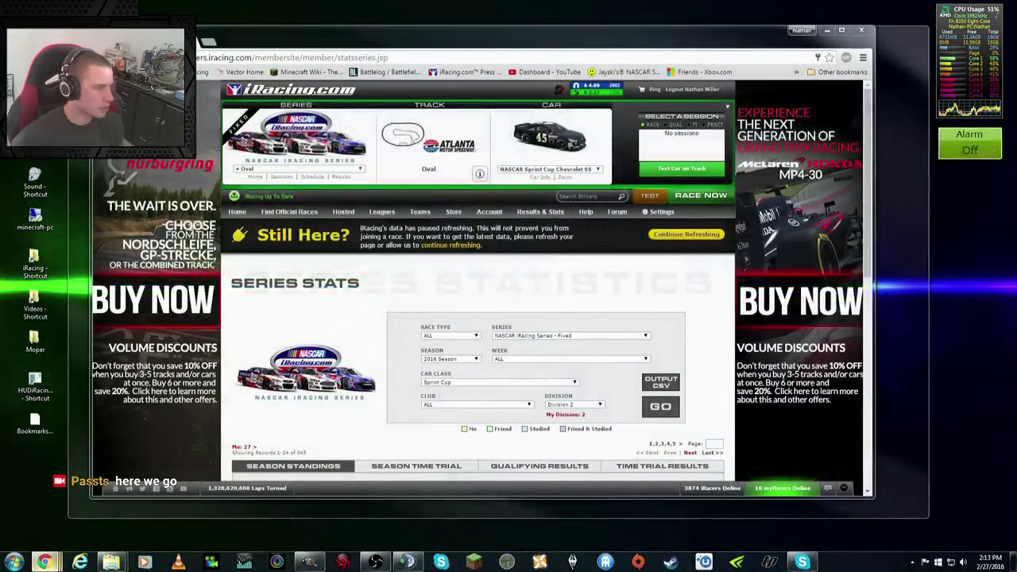
Step: Search 'iracing forums' in a new tab and open the iRacing member forum
{"action": "left_click", "coordinate": [209, 46]}
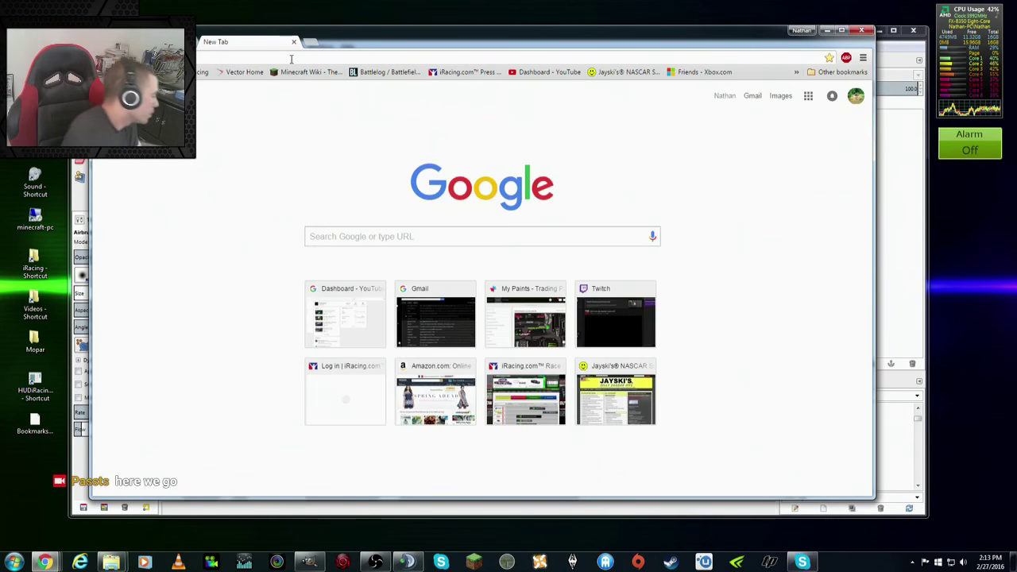
{"action": "type", "text": "iracing"}
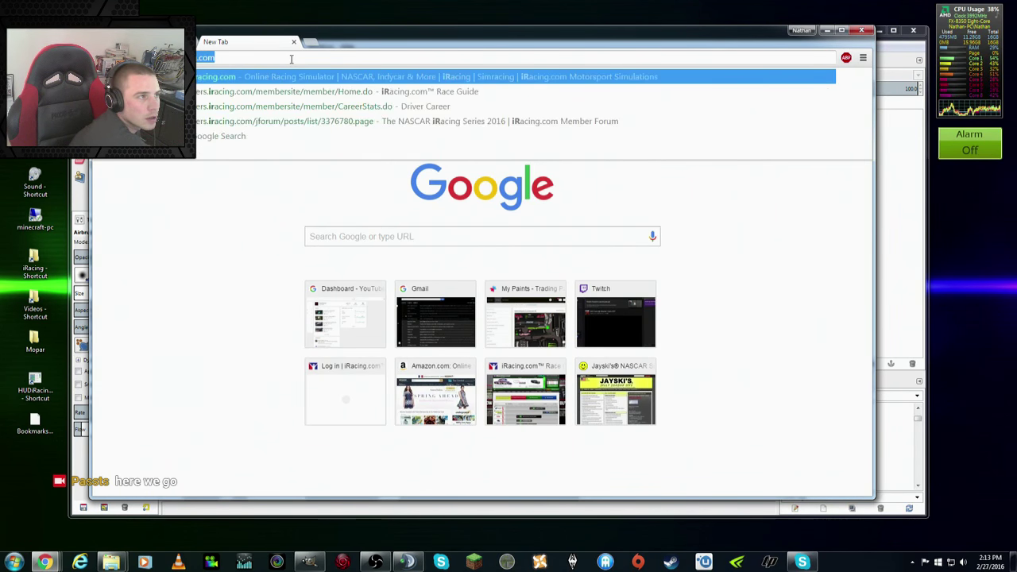
{"action": "type", "text": " f"}
{"action": "key", "text": "BackSpace"}
{"action": "key", "text": "BackSpace"}
{"action": "type", "text": "."}
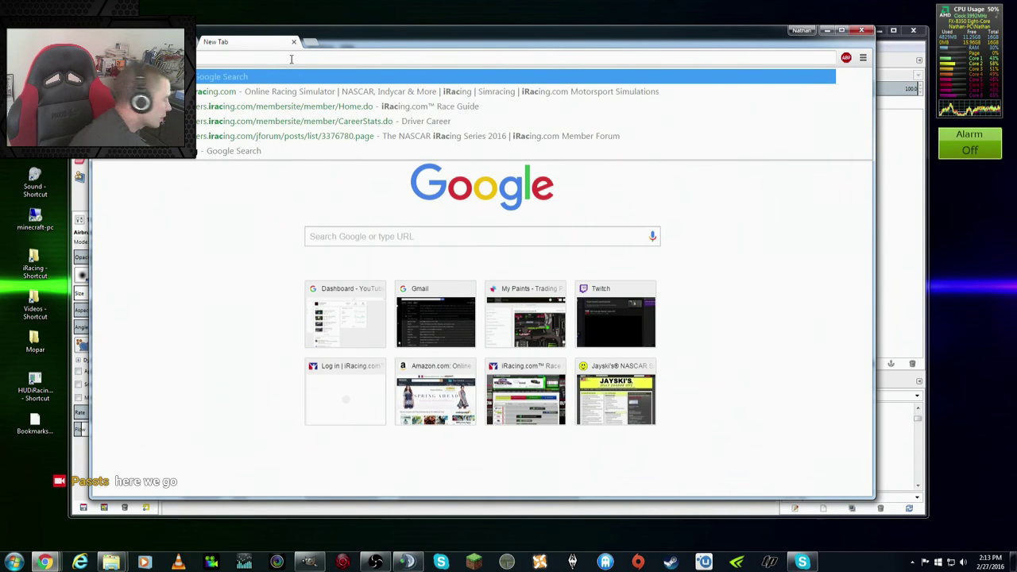
{"action": "type", "text": " forums"}
{"action": "key", "text": "Return"}
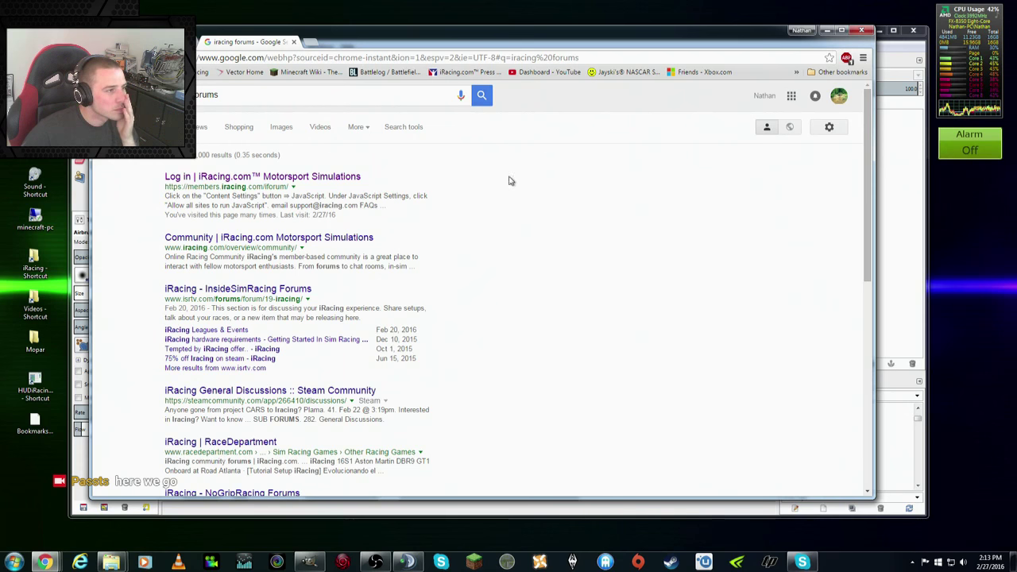
{"action": "left_click", "coordinate": [325, 180]}
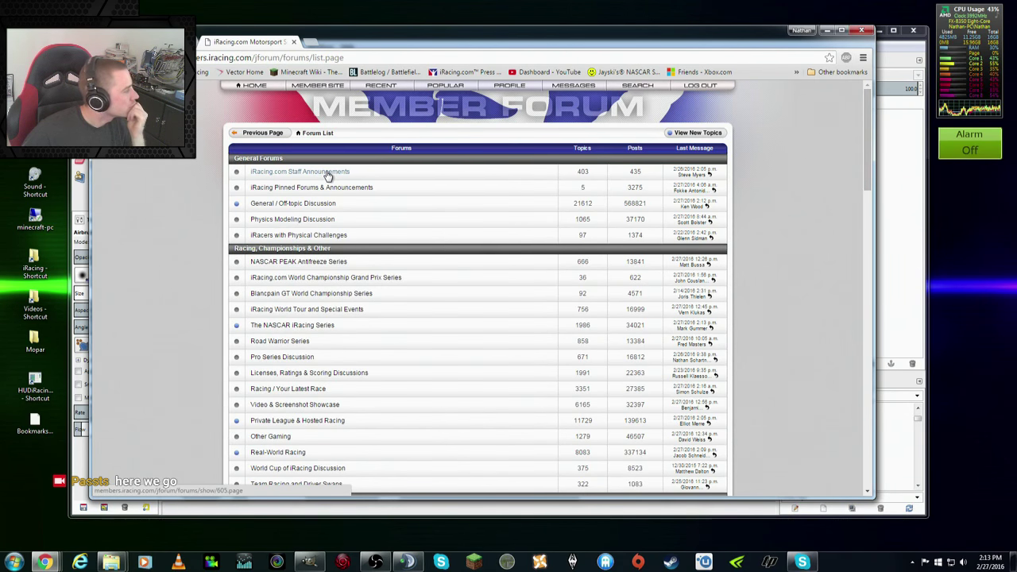
Step: Open General Painting Discussion and start a new topic there
{"action": "scroll", "coordinate": [385, 205], "scroll_direction": "down", "scroll_amount": 5}
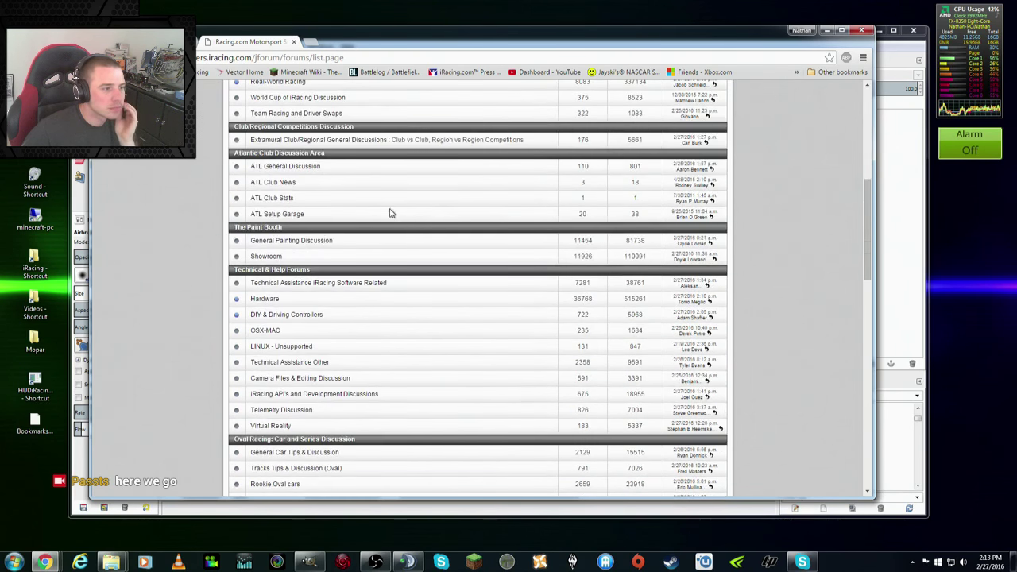
{"action": "left_click", "coordinate": [306, 241]}
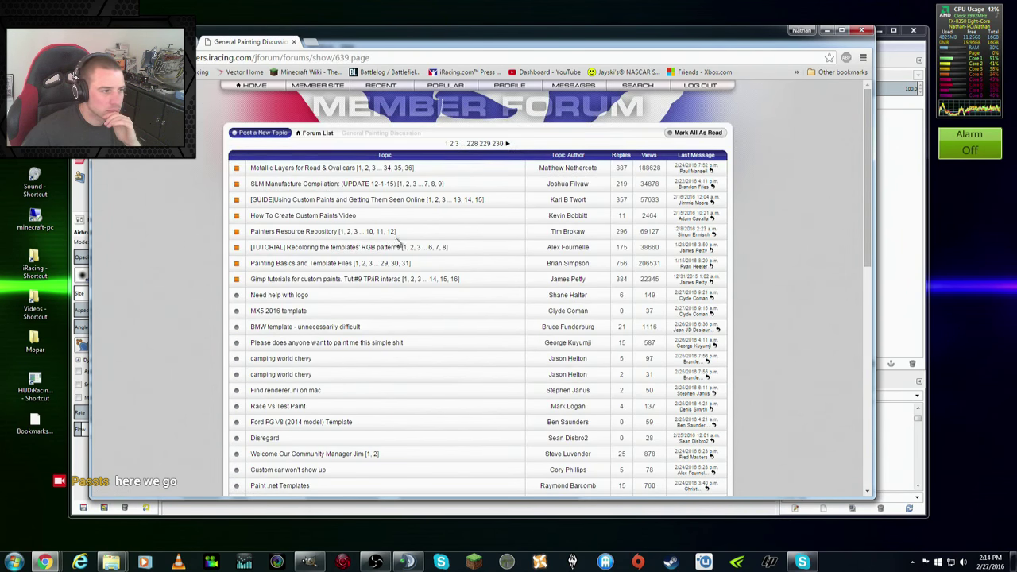
{"action": "left_click", "coordinate": [266, 134]}
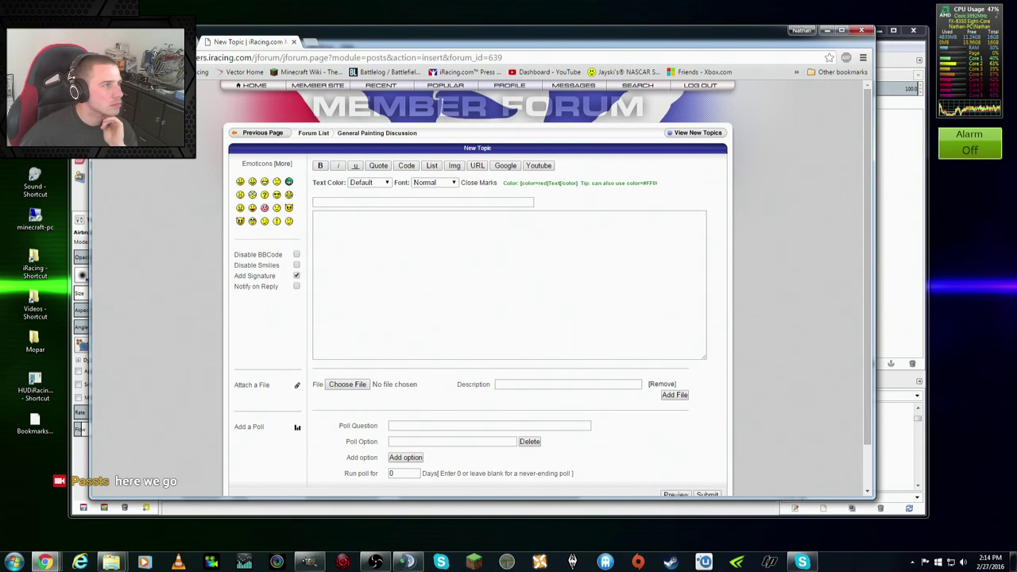
Step: Enter the topic subject 'LIVE: Painting Tutorial / Stream - Rainbow Warrior SS'
{"action": "left_click", "coordinate": [346, 204]}
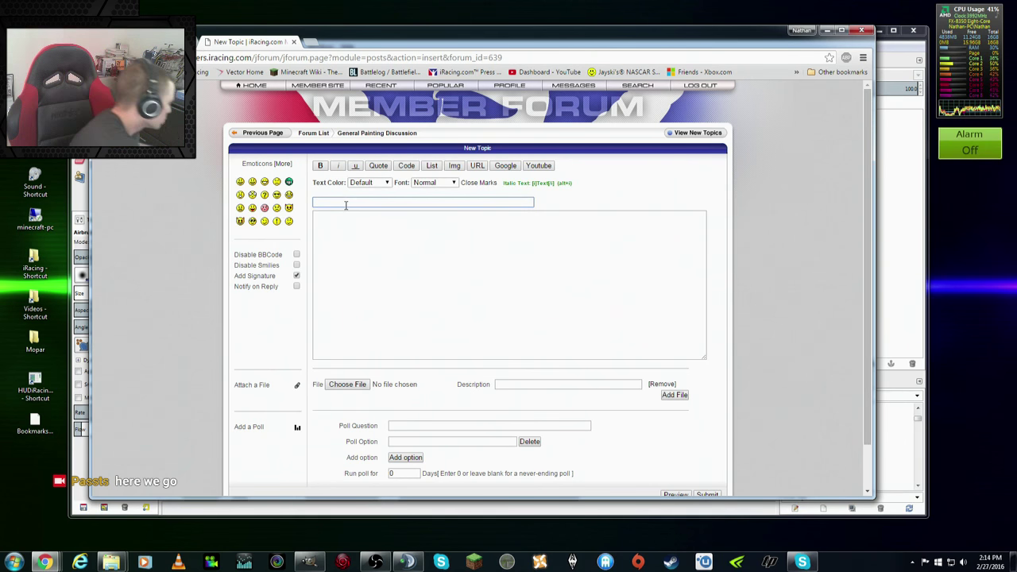
{"action": "type", "text": "Liv"}
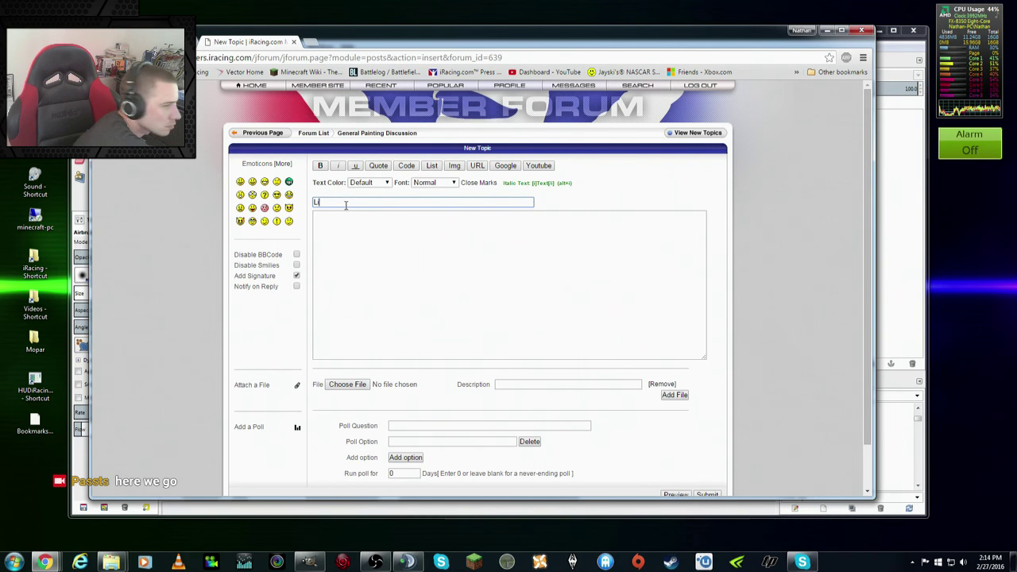
{"action": "type", "text": "IVE"}
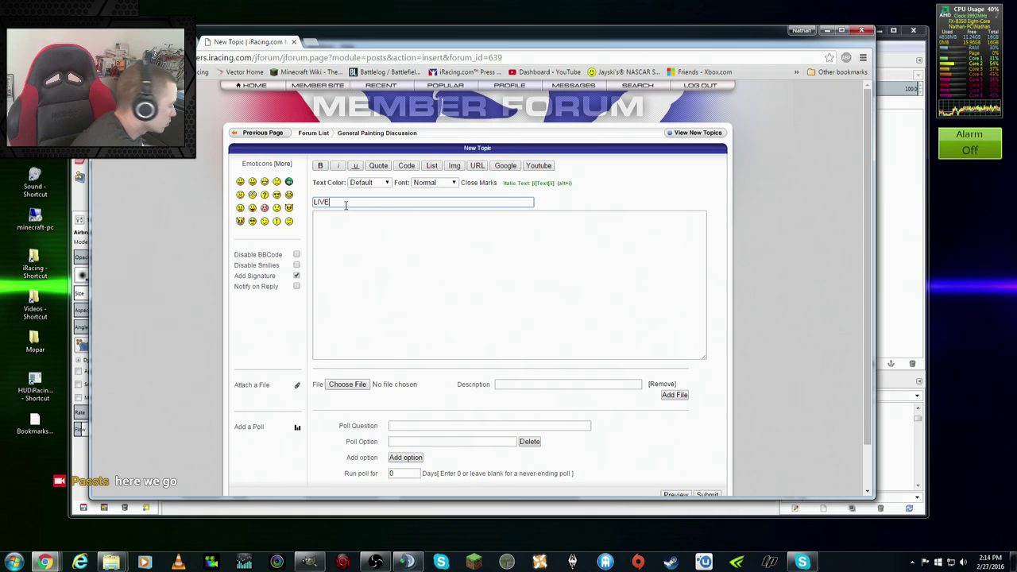
{"action": "type", "text": ":  Painting"}
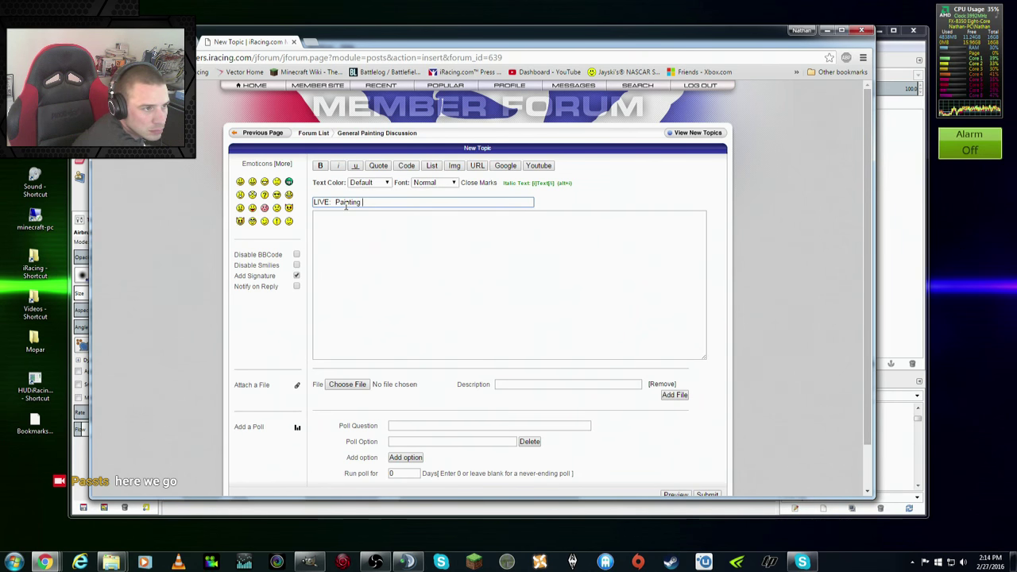
{"action": "type", "text": "Tuto"}
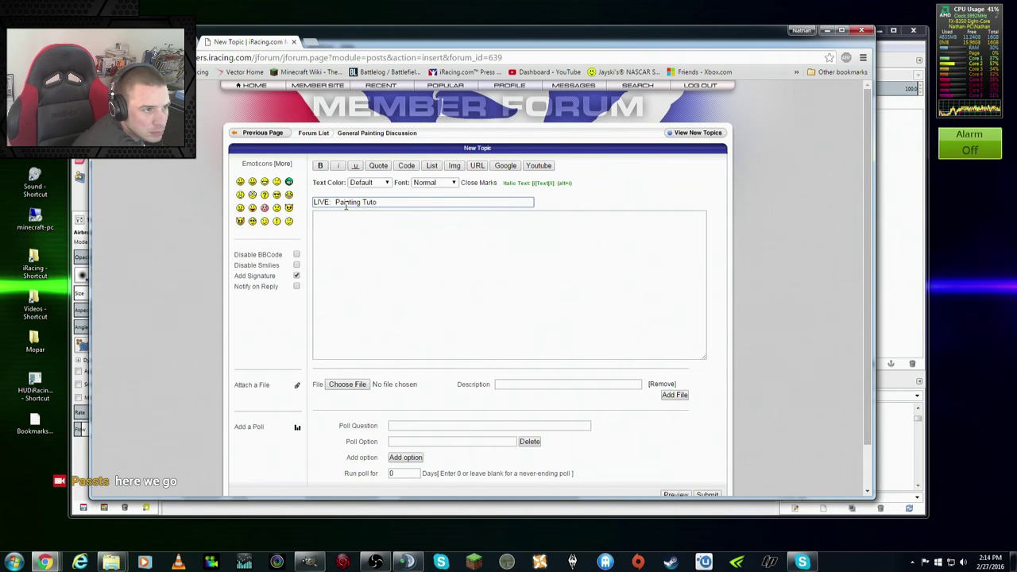
{"action": "type", "text": "rial"}
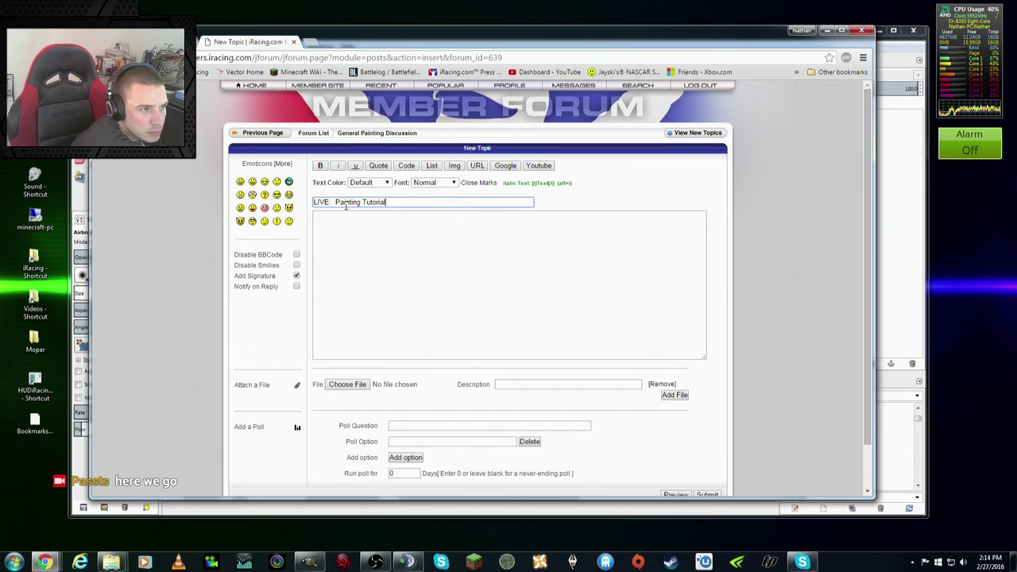
{"action": "type", "text": " / Stream"}
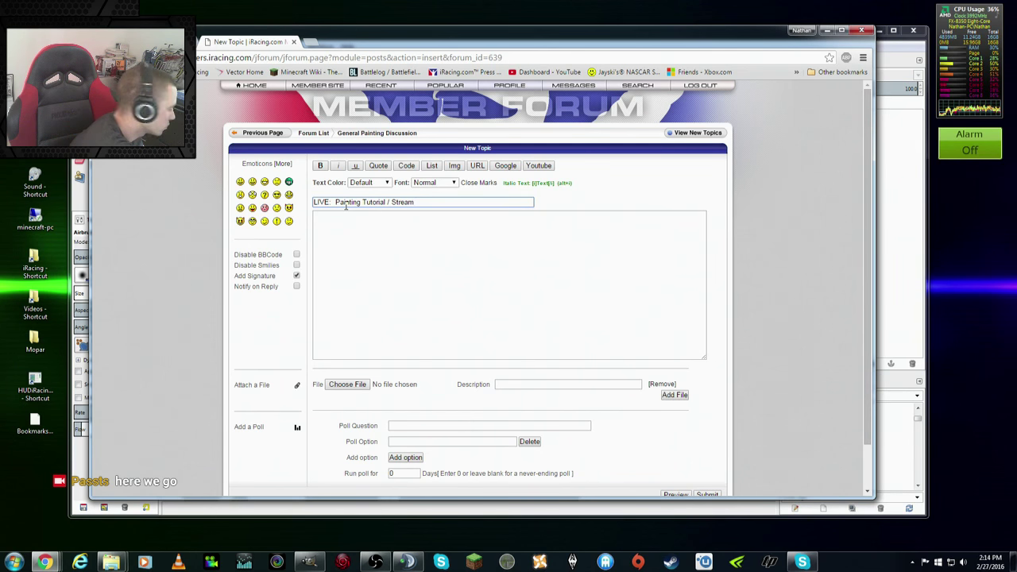
{"action": "type", "text": "- "}
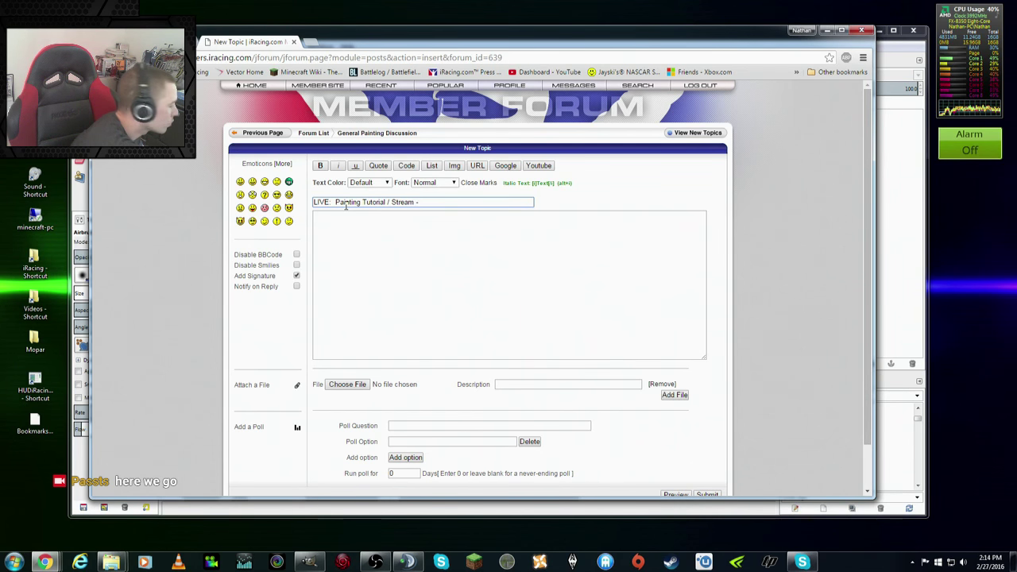
{"action": "type", "text": "Rainbow R"}
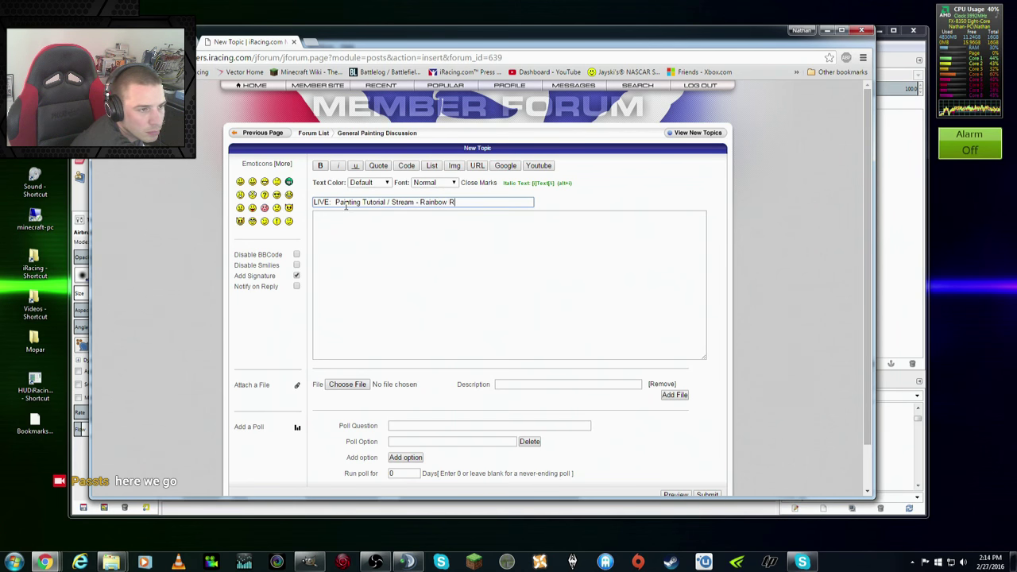
{"action": "key", "text": "BackSpace"}
{"action": "type", "text": "Warriorrior"}
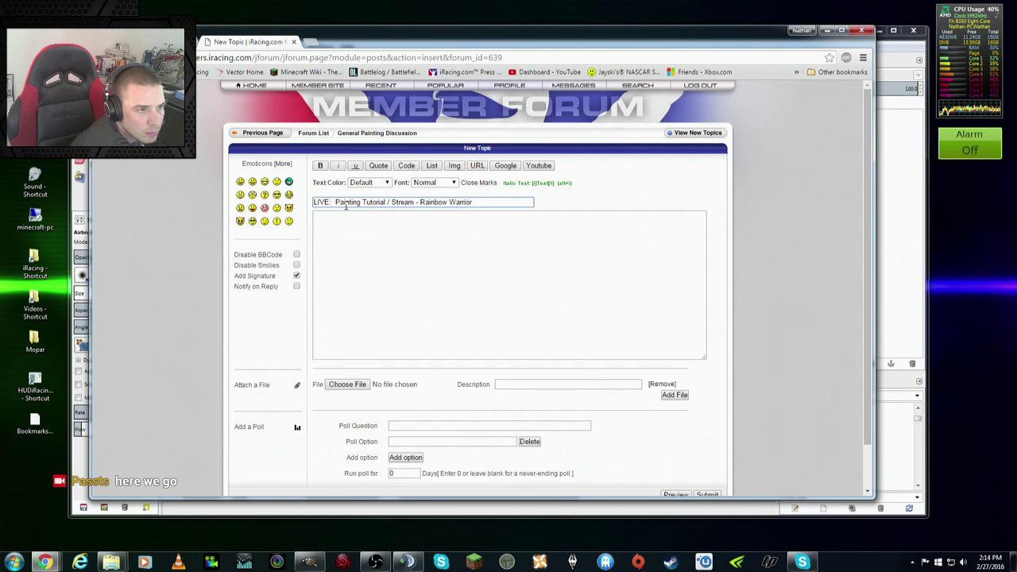
{"action": "type", "text": "xe"}
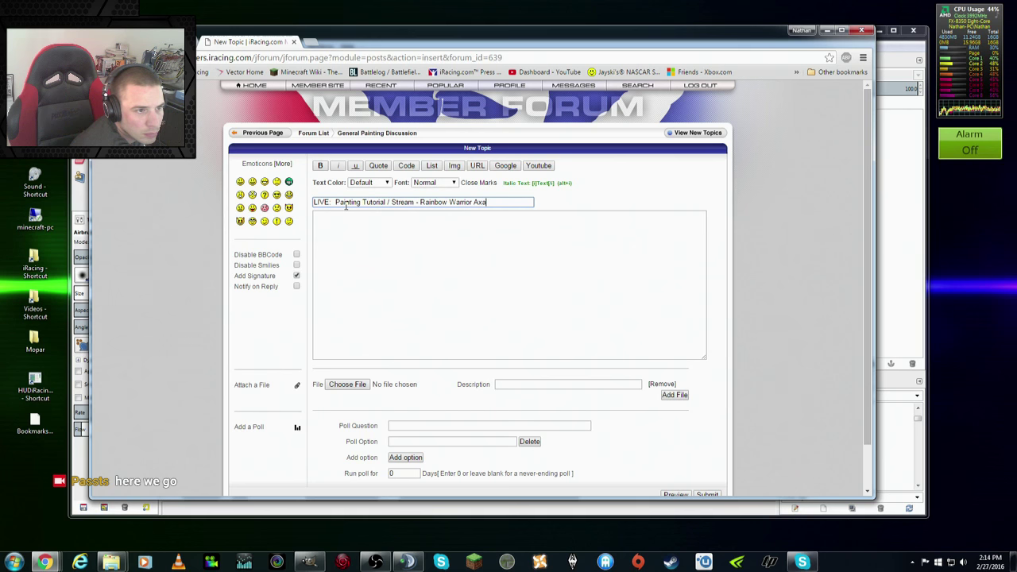
{"action": "key", "text": "BackSpace"}
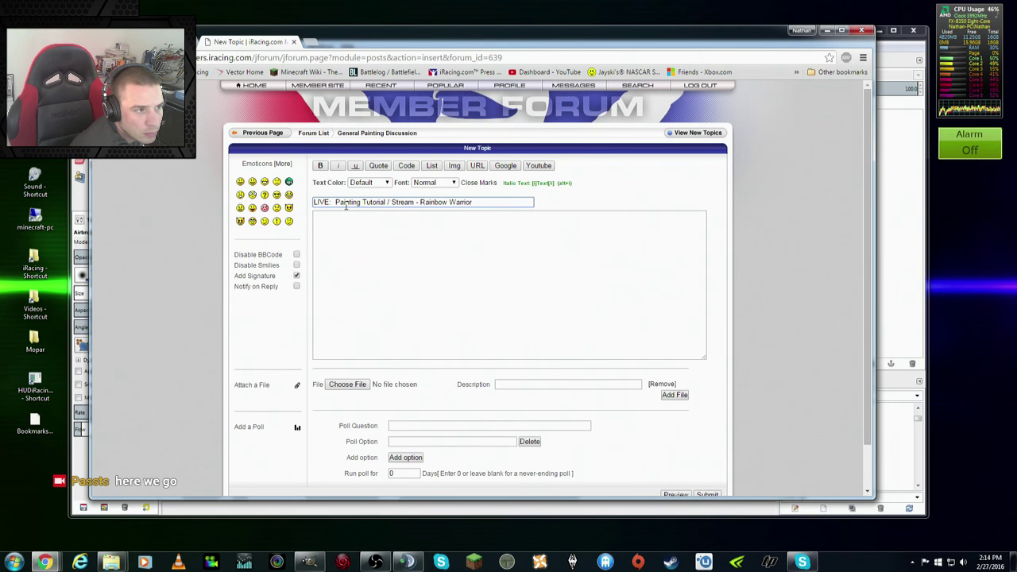
{"action": "type", "text": " SS"}
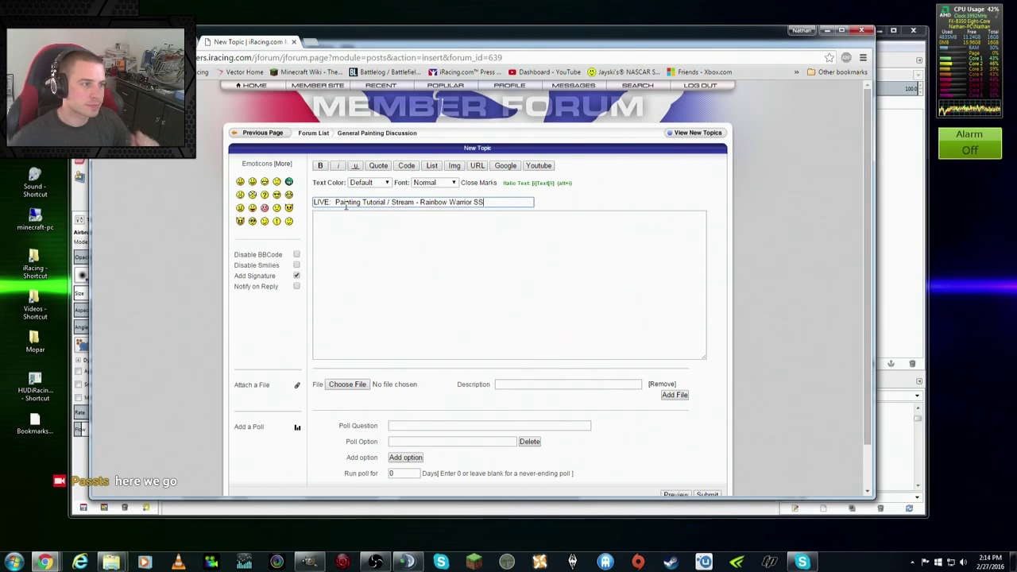
{"action": "left_click", "coordinate": [369, 251]}
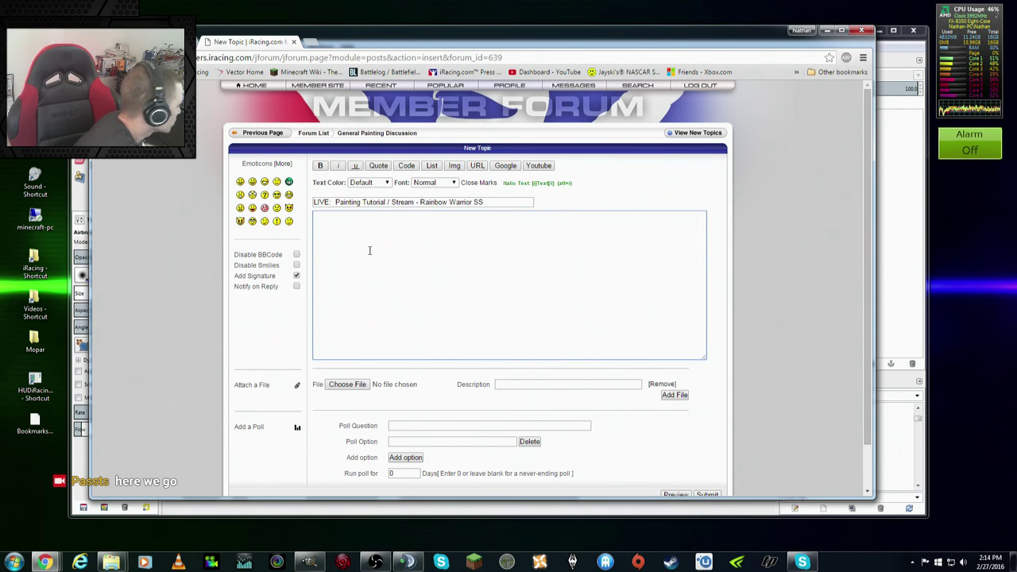
Step: Write a message announcing the live Twitch paint stream and inviting viewers to join or give feedback
{"action": "type", "text": "S"}
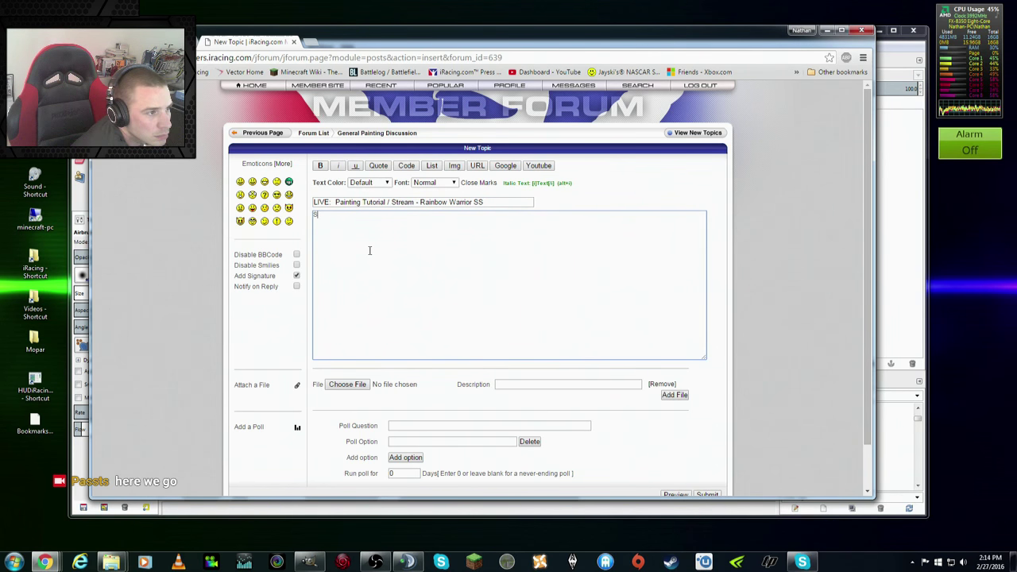
{"action": "type", "text": "treaming a paint job"}
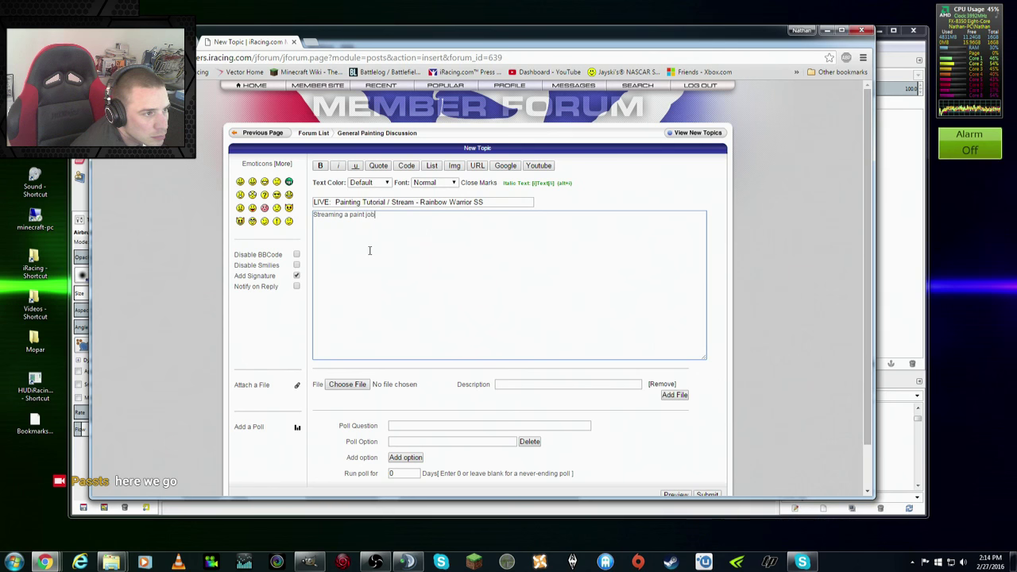
{"action": "type", "text": " per requ"}
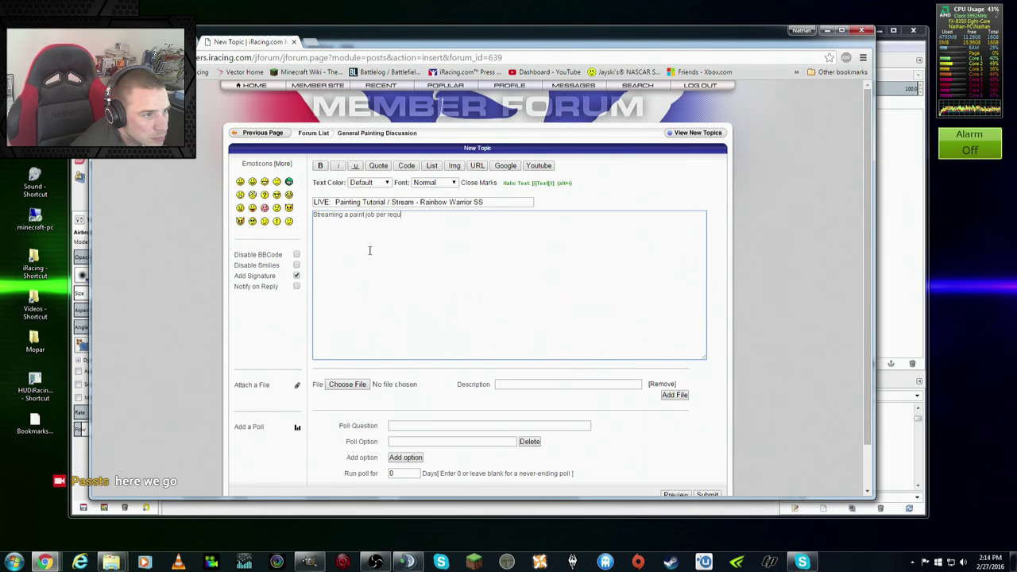
{"action": "type", "text": "est from a"}
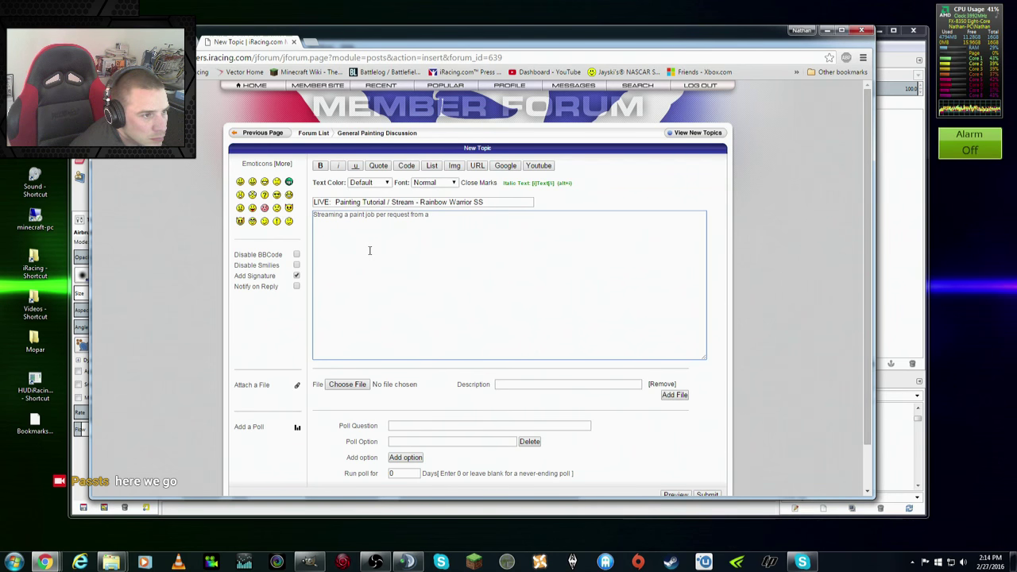
{"action": "key", "text": "BackSpace"}
{"action": "type", "text": "s"}
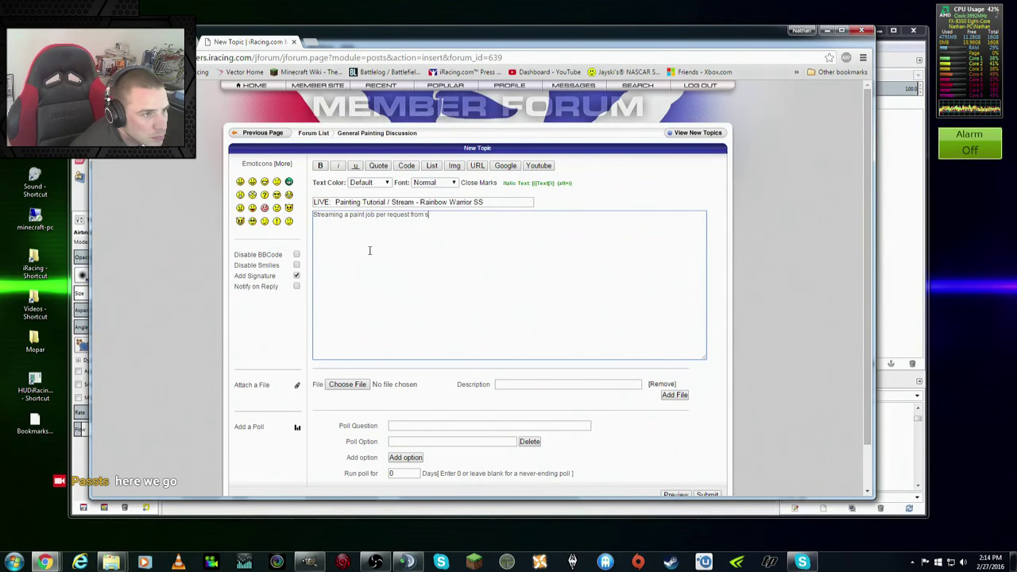
{"action": "type", "text": "omeone in"}
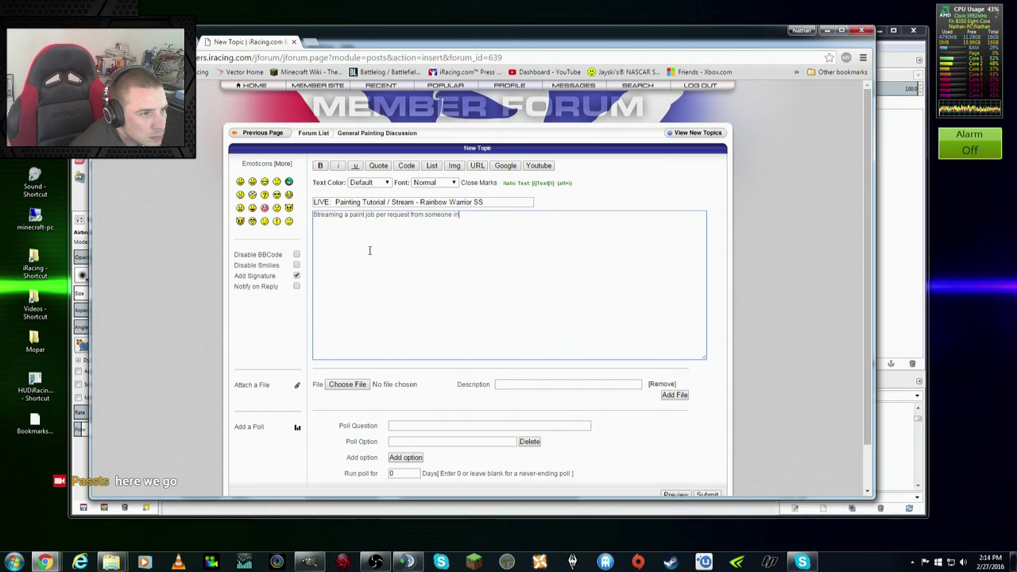
{"action": "type", "text": "terested in learning.  "}
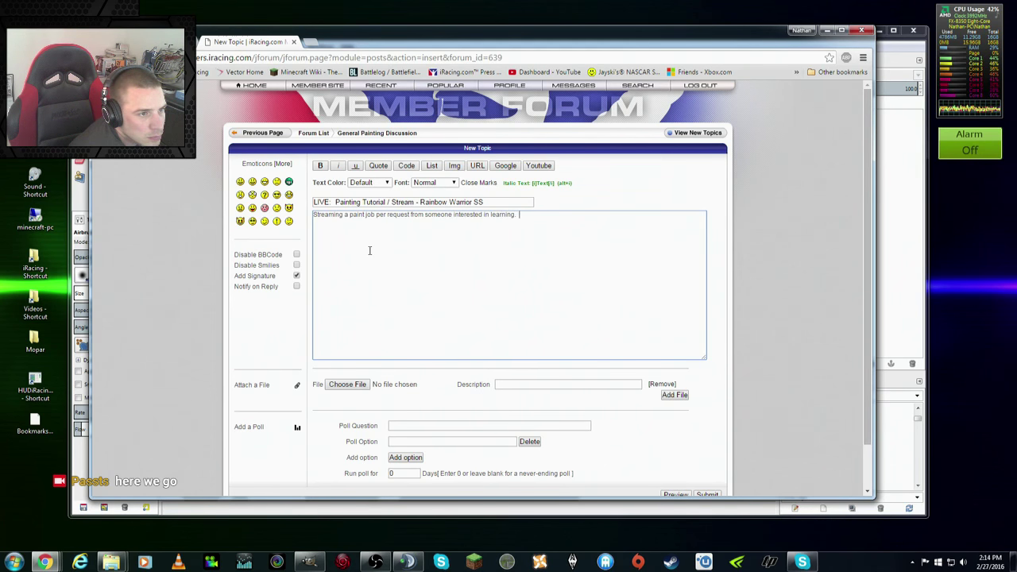
{"action": "type", "text": "I'm strea"}
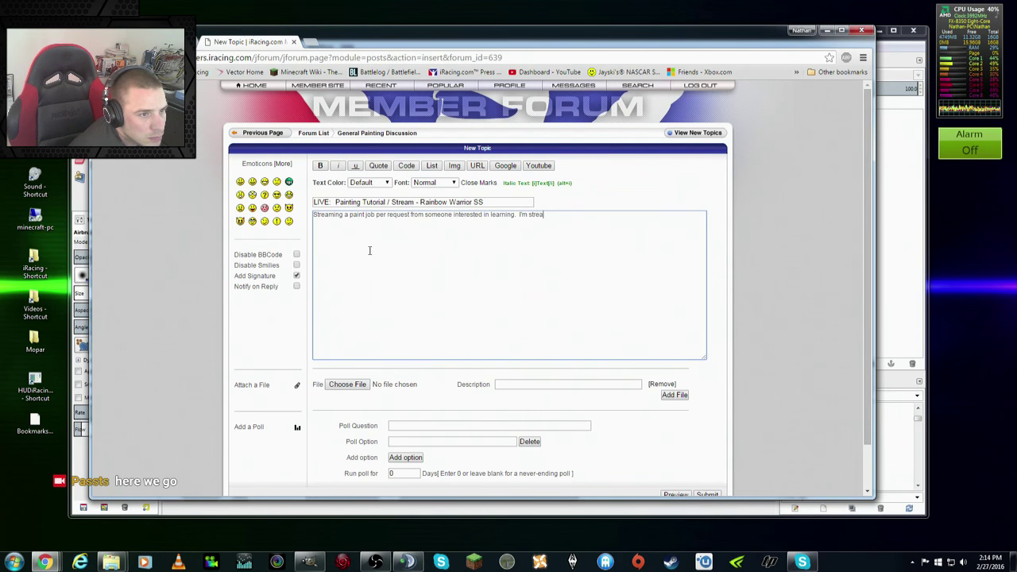
{"action": "type", "text": "ming now on twitch.tv"}
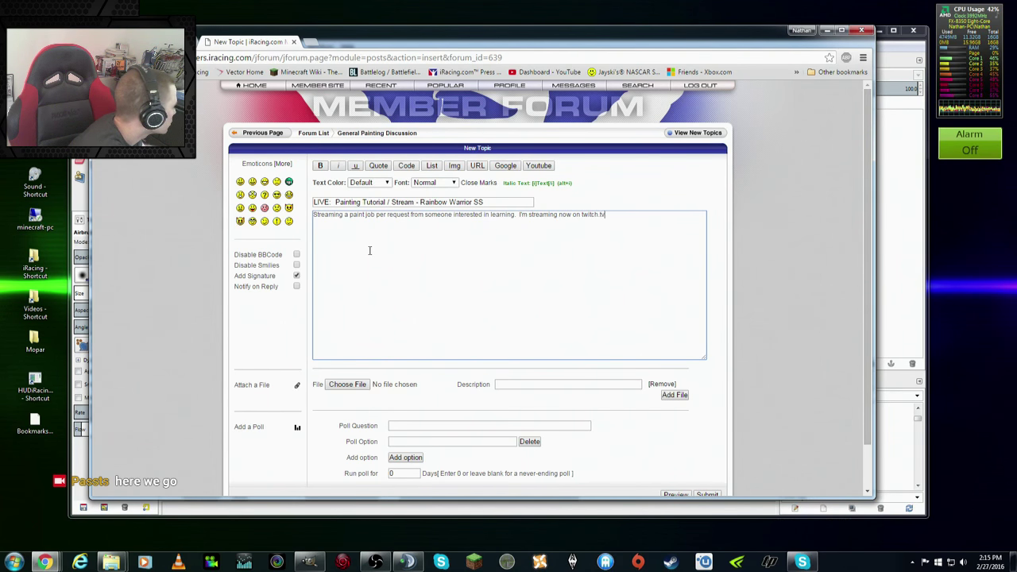
{"action": "type", "text": "/passts"}
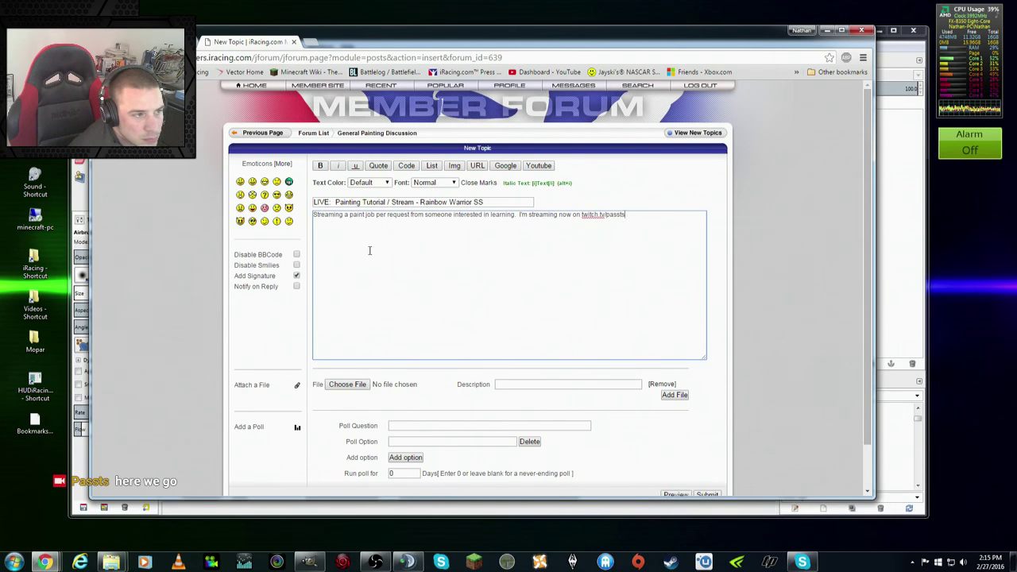
{"action": "key", "text": "Return"}
{"action": "key", "text": "Return"}
{"action": "type", "text": "Feel"}
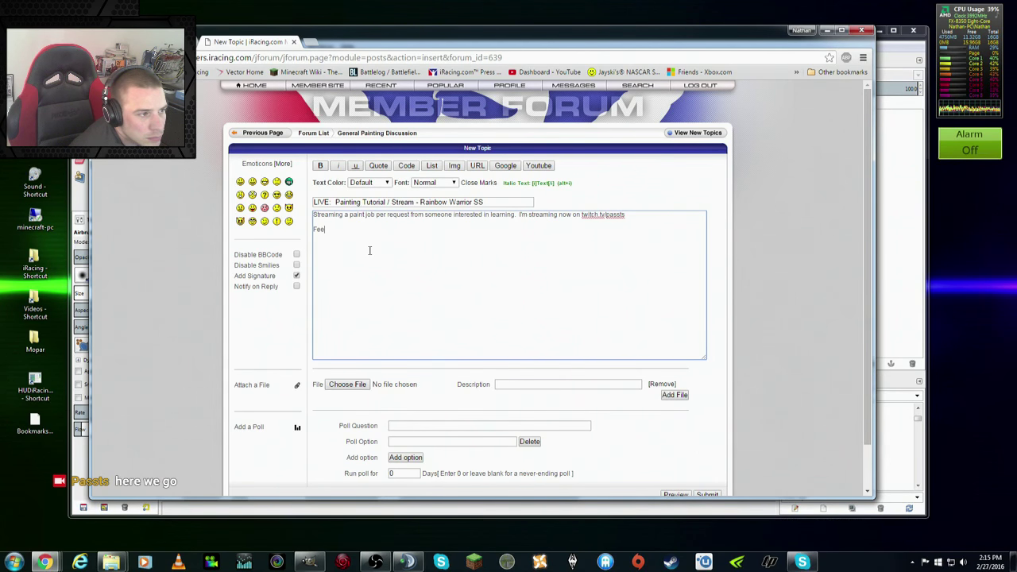
{"action": "type", "text": " free to "}
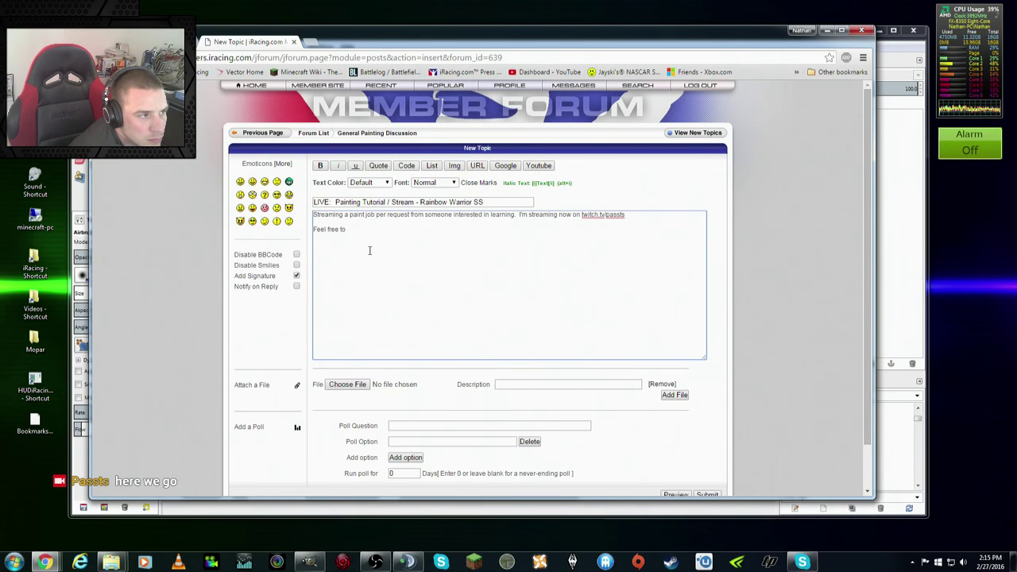
{"action": "type", "text": "j"}
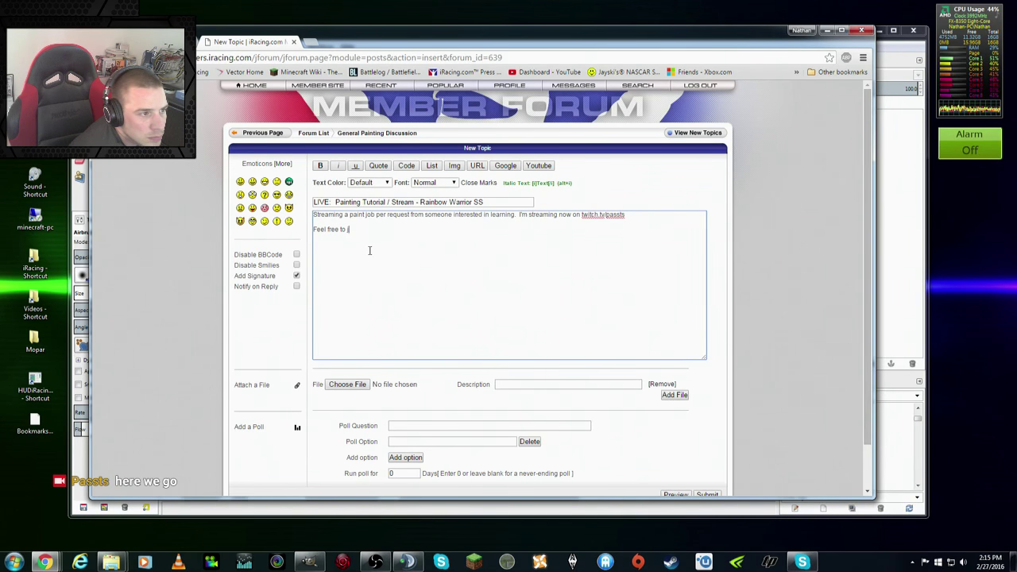
{"action": "type", "text": "oin and learn or "}
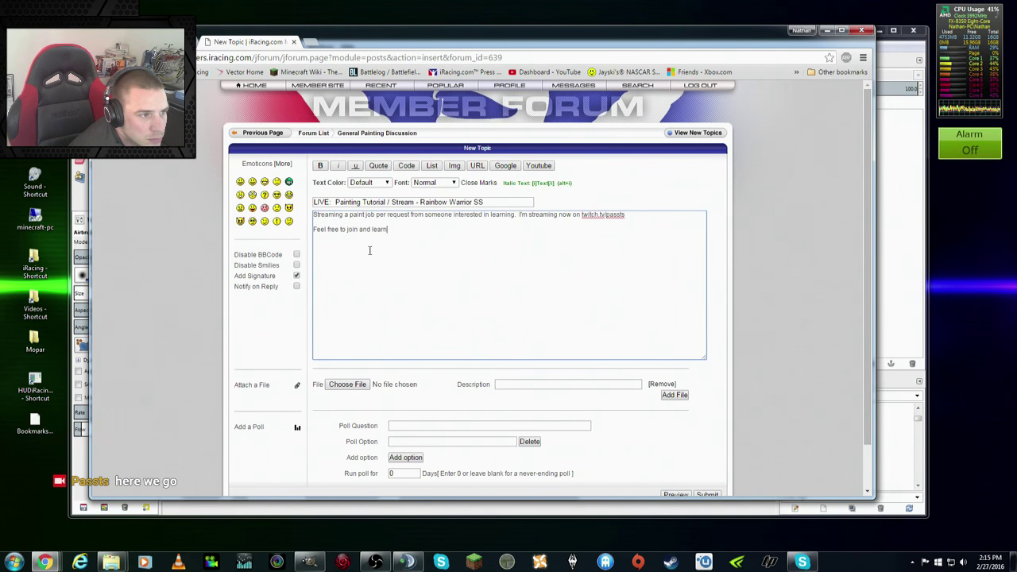
{"action": "type", "text": "give feed"}
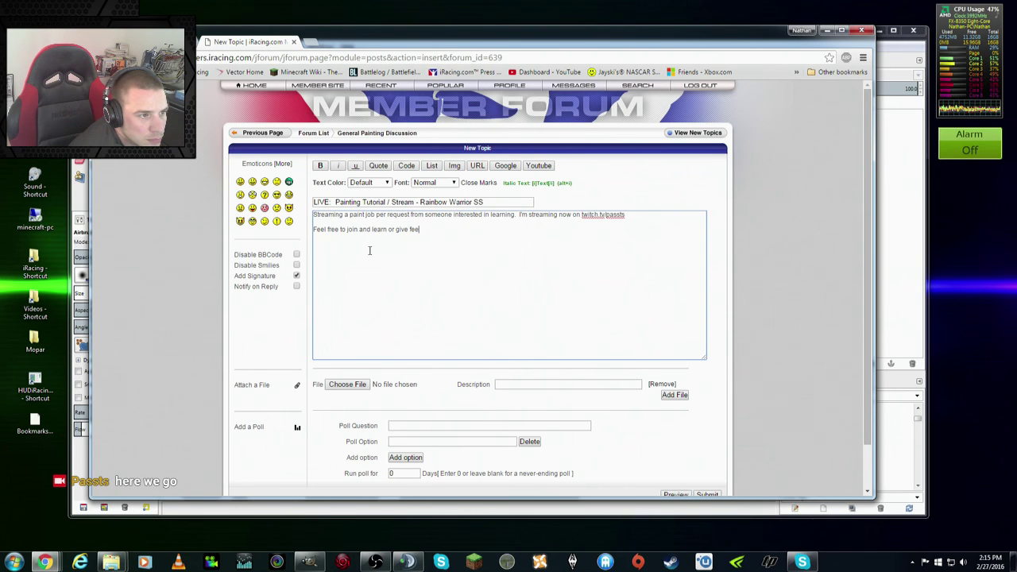
{"action": "type", "text": "back"}
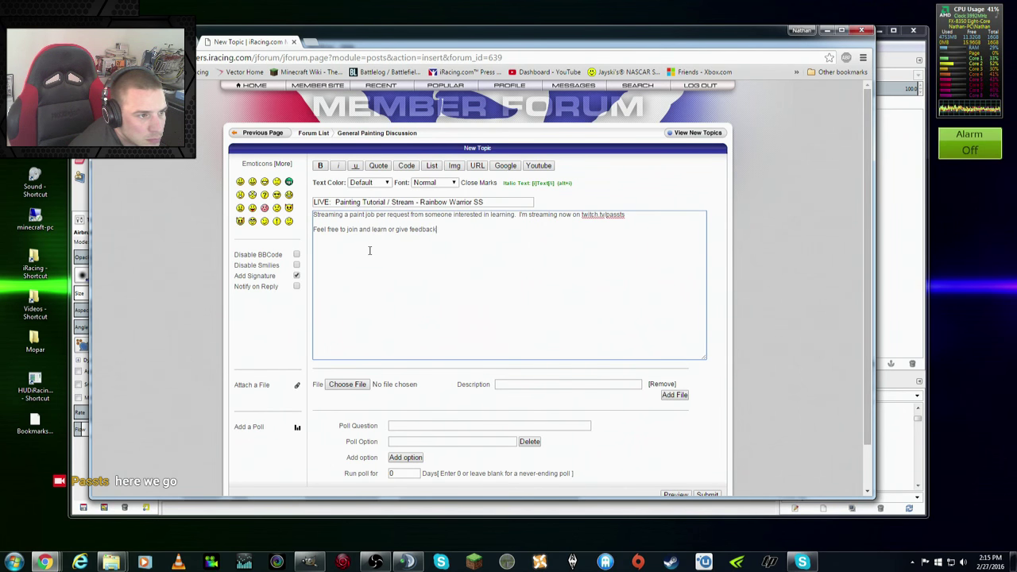
{"action": "type", "text": ", "}
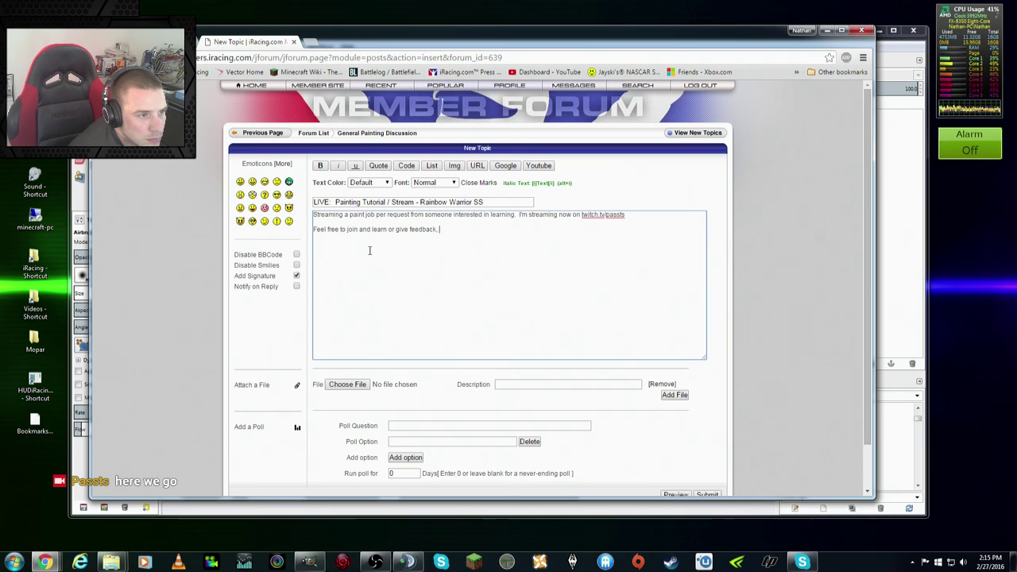
{"action": "type", "text": "I'm still learning as we"}
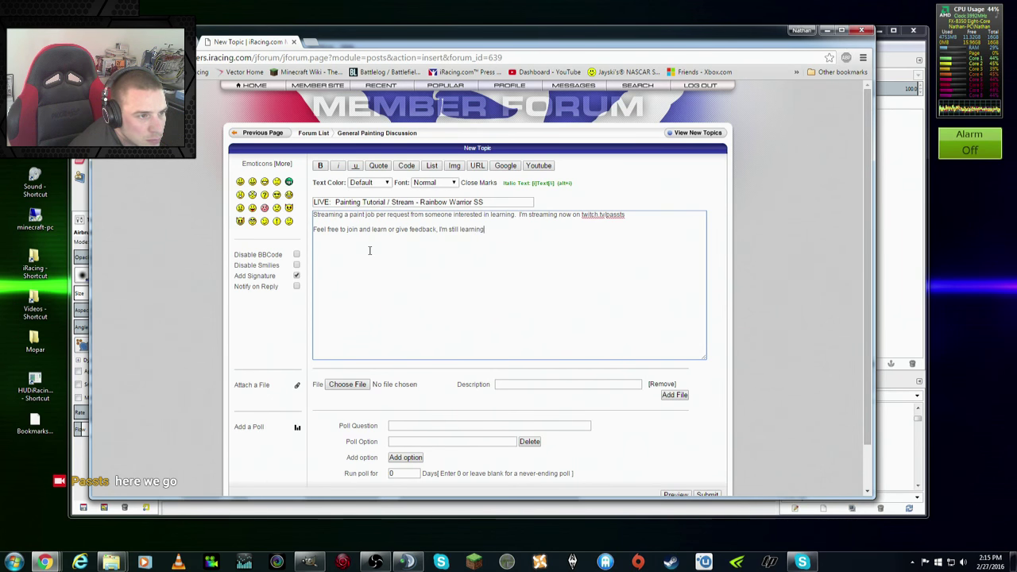
{"action": "type", "text": "ll!"}
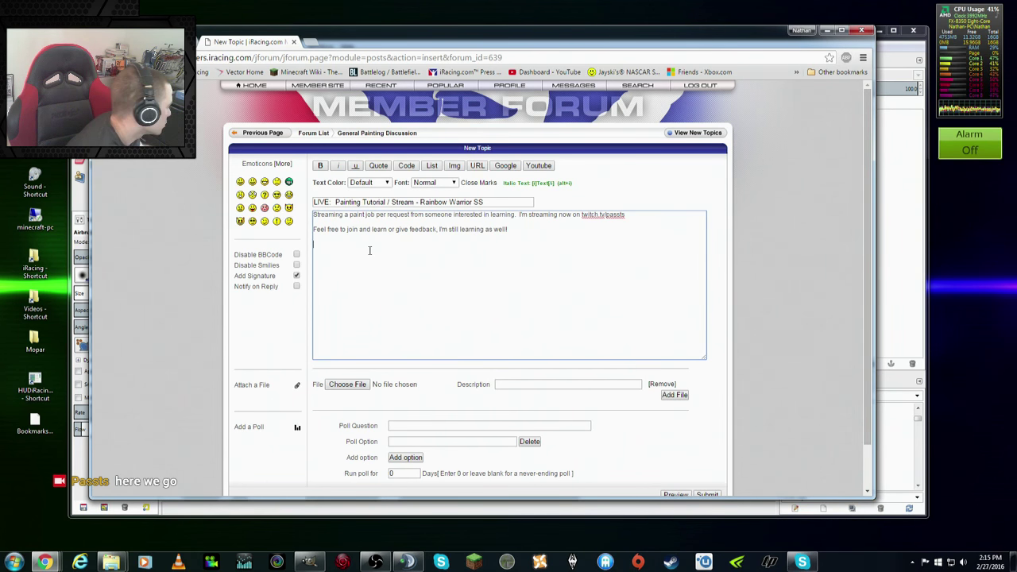
Step: Sign the post with the author's name, submit the topic, and close the browser
{"action": "key", "text": "Return"}
{"action": "key", "text": "Return"}
{"action": "type", "text": "Nathan"}
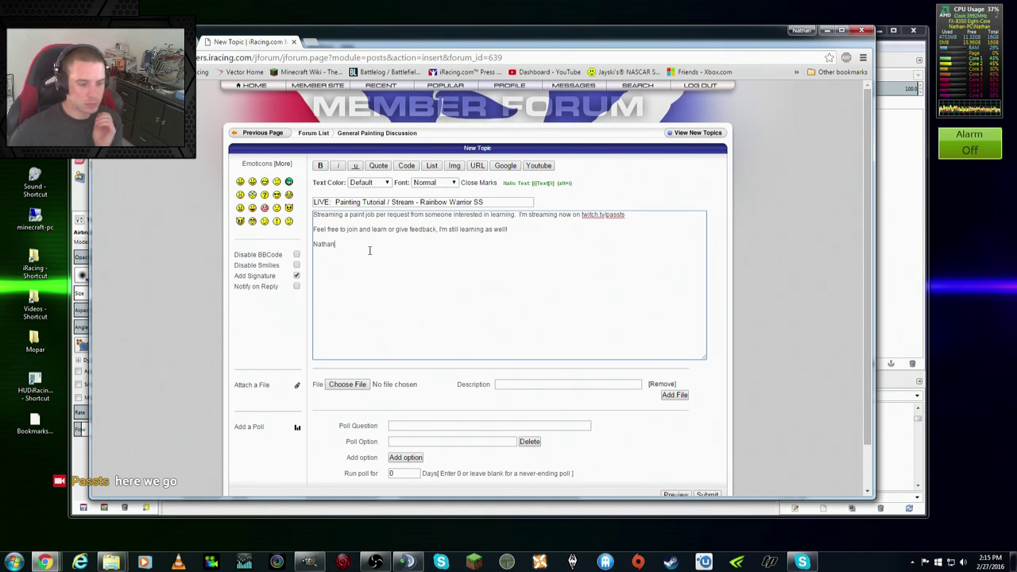
{"action": "left_click", "coordinate": [705, 494]}
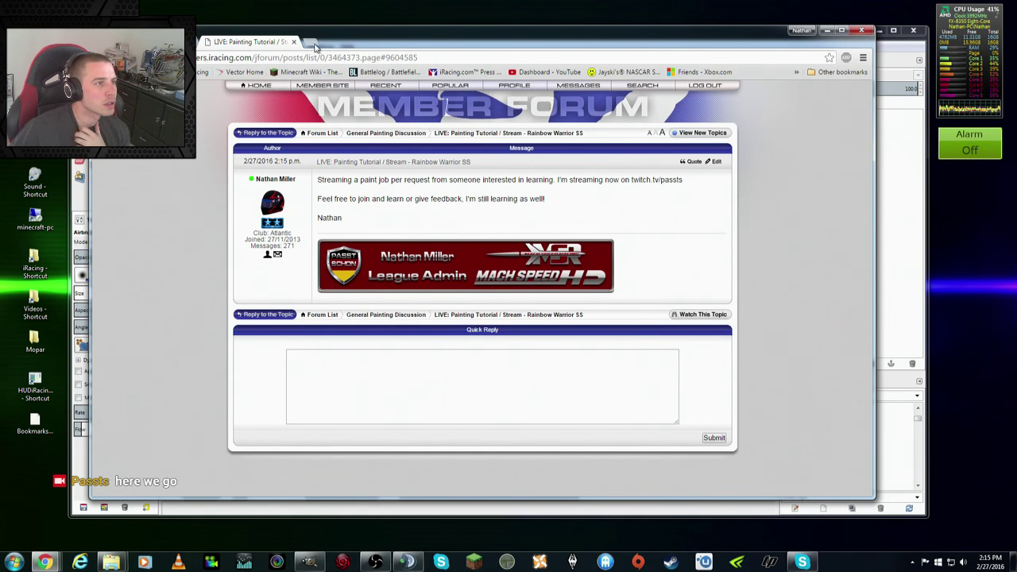
{"action": "left_click", "coordinate": [294, 41]}
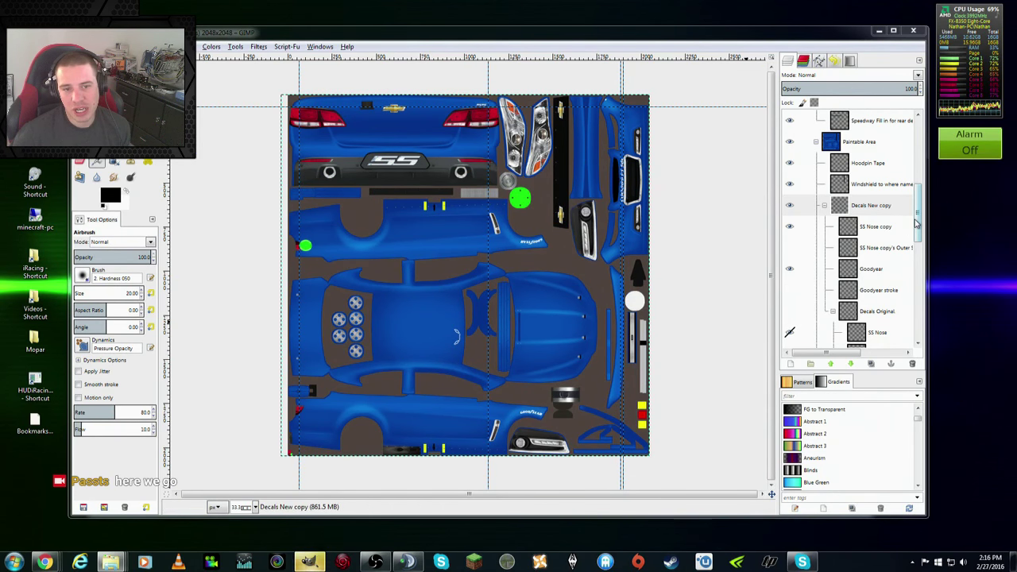
Step: Scroll the Layers panel and maximize the Chevy SS template window
{"action": "scroll", "coordinate": [882, 242], "scroll_direction": "down", "scroll_amount": 5}
{"action": "scroll", "coordinate": [866, 237], "scroll_direction": "down", "scroll_amount": 3}
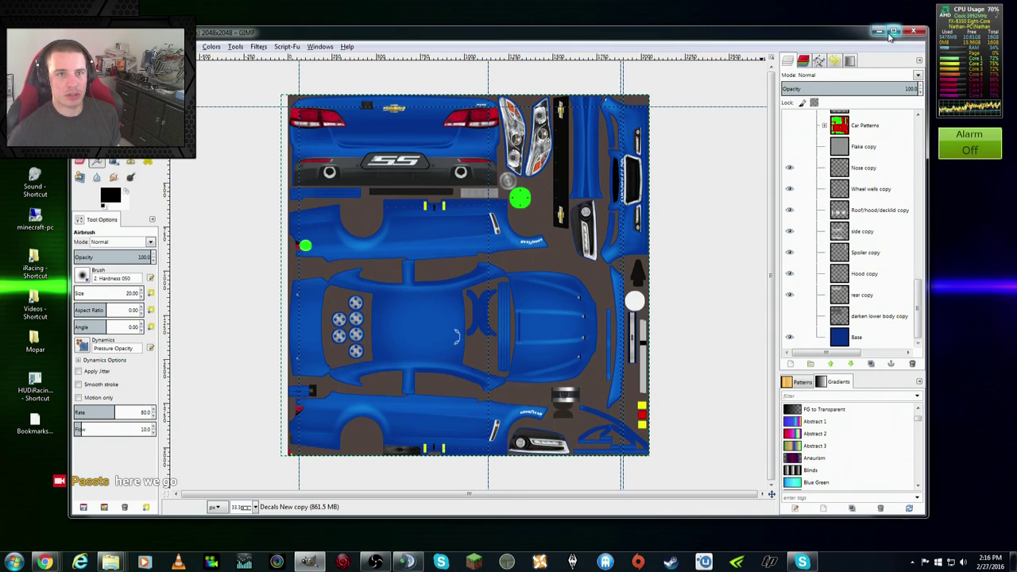
{"action": "left_click", "coordinate": [892, 31]}
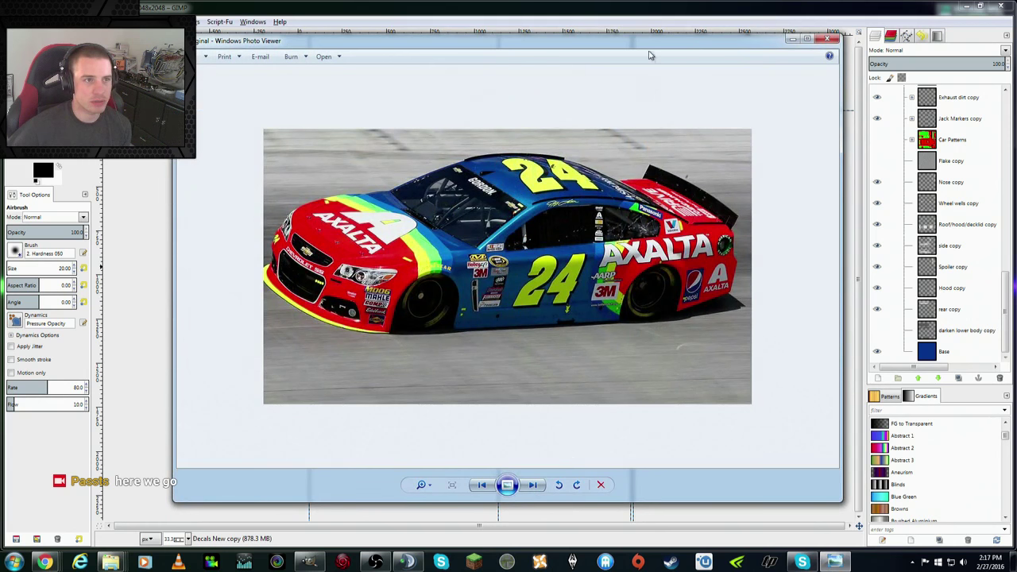
Step: Close Photo Viewer, pick the reference car's blue body colour, and return to the template
{"action": "left_click", "coordinate": [830, 43]}
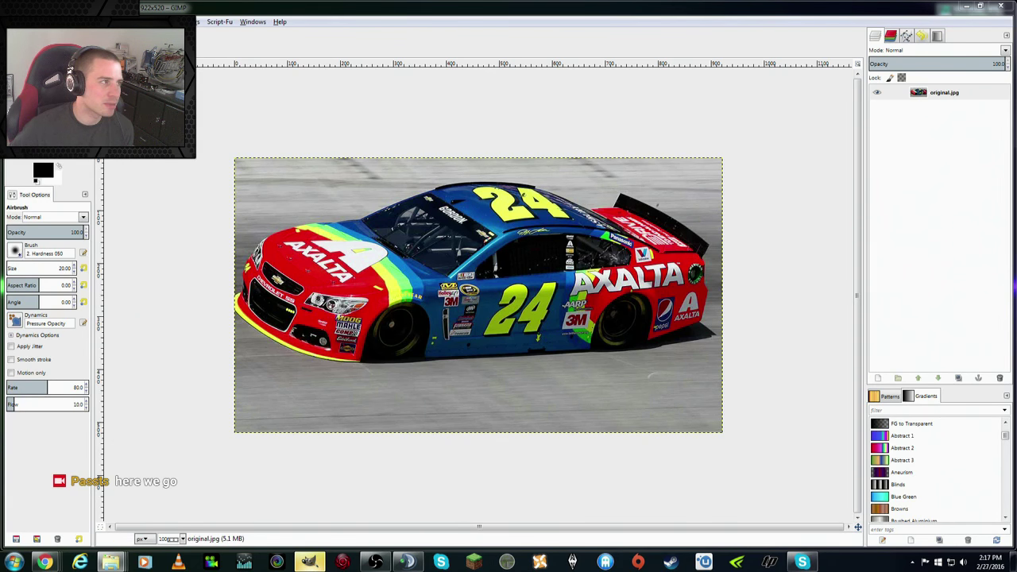
{"action": "key", "text": "o"}
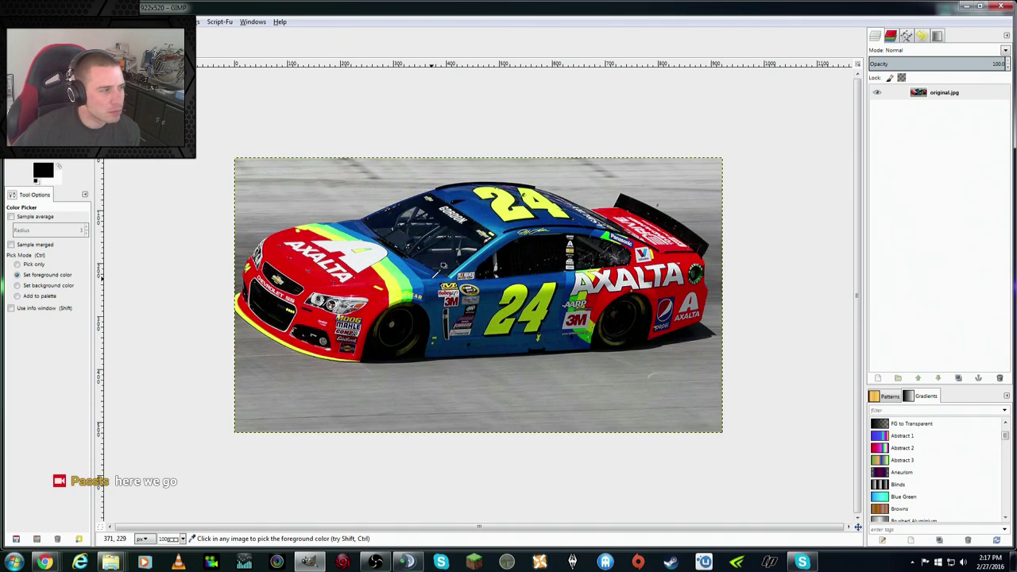
{"action": "left_click", "coordinate": [432, 278]}
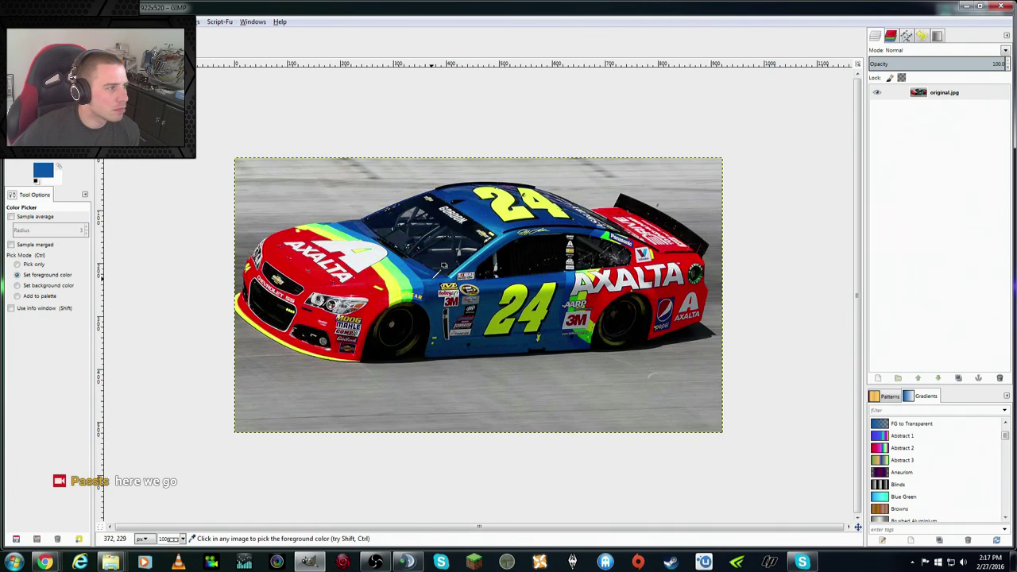
{"action": "left_click", "coordinate": [433, 276]}
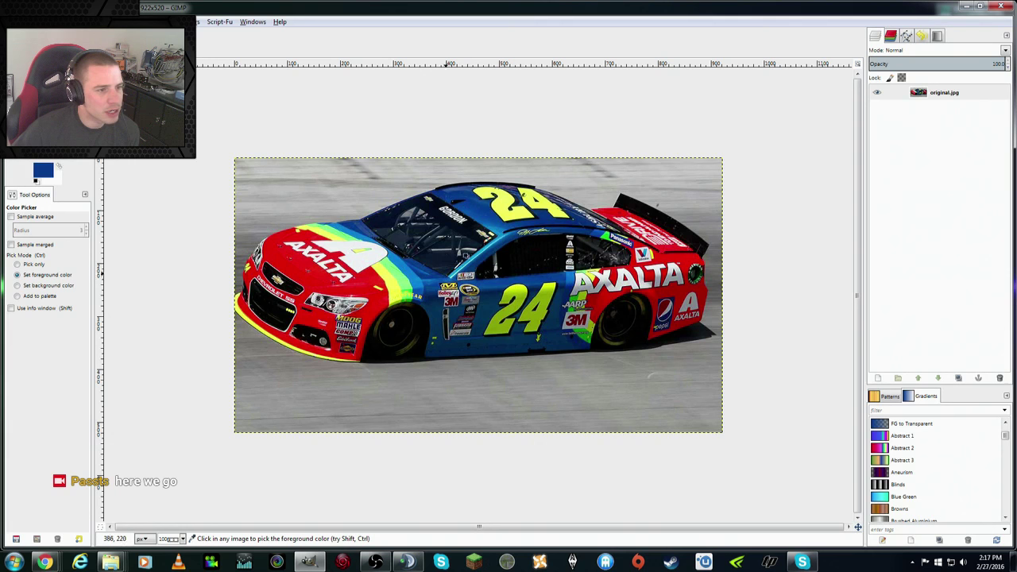
{"action": "left_click", "coordinate": [494, 236]}
{"action": "left_click", "coordinate": [497, 231]}
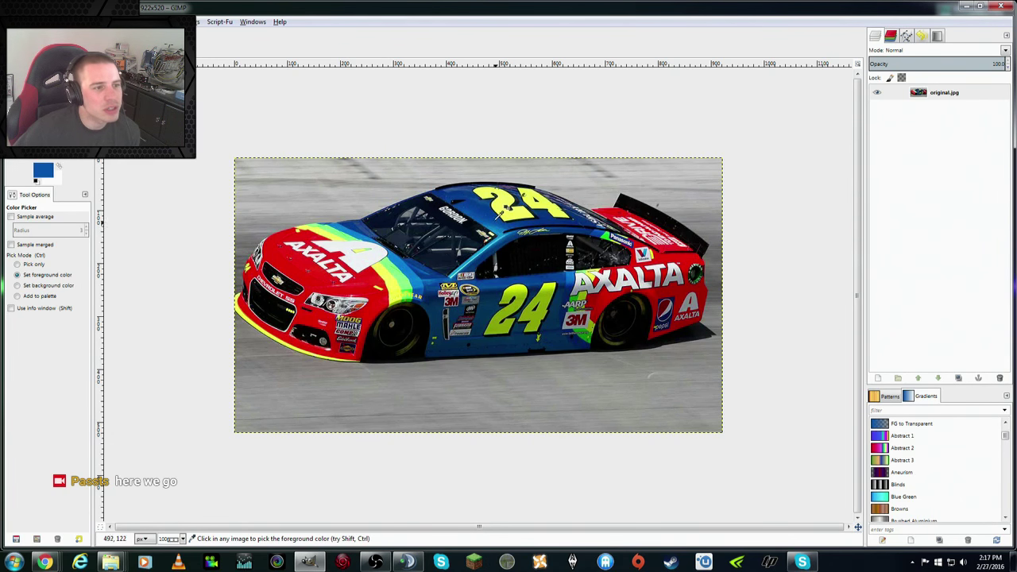
{"action": "left_click", "coordinate": [478, 207]}
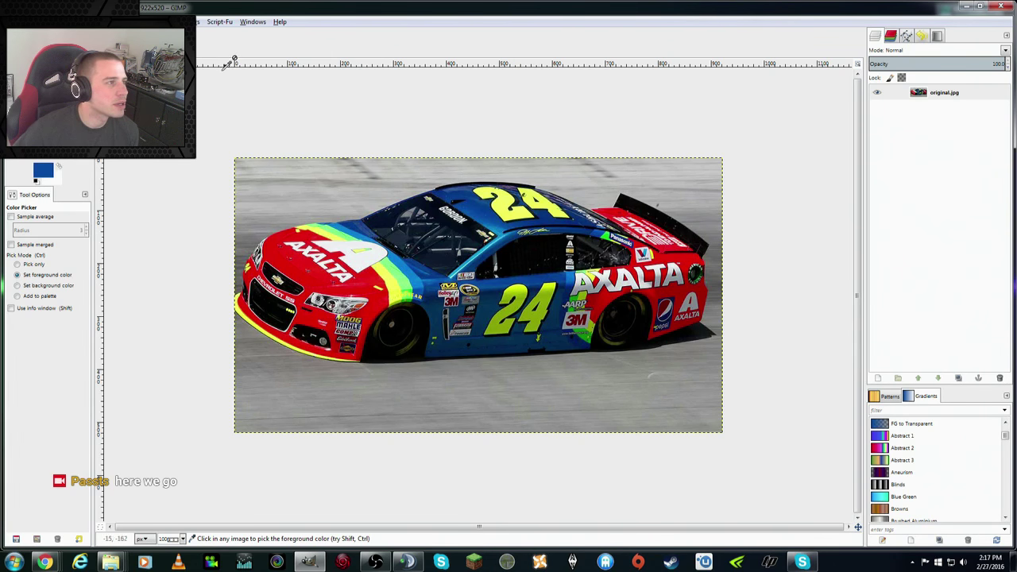
{"action": "left_click", "coordinate": [179, 43]}
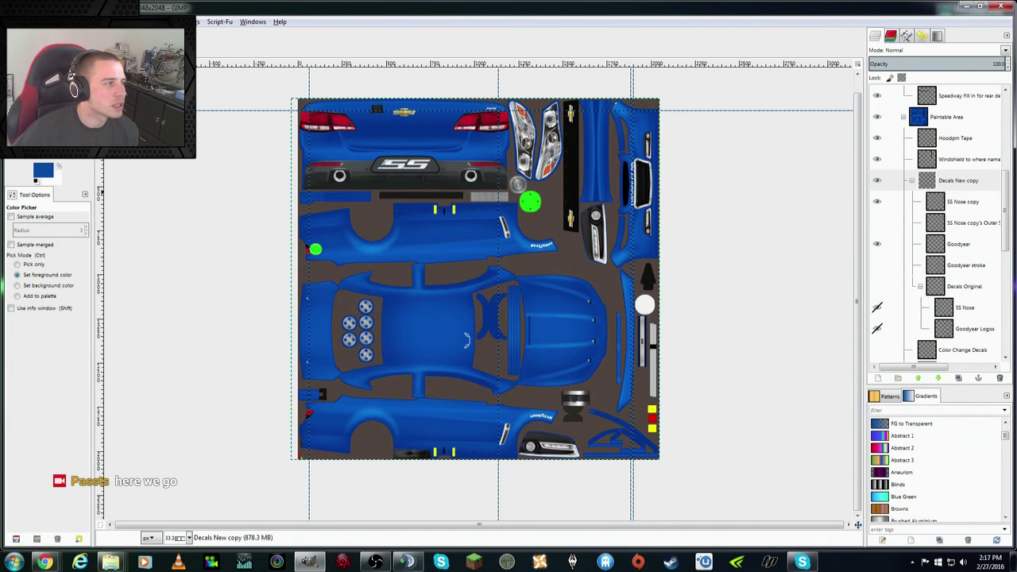
Step: Bucket-fill the whole Base layer with the sampled blue
{"action": "key", "text": "shift+b"}
{"action": "left_click", "coordinate": [44, 312]}
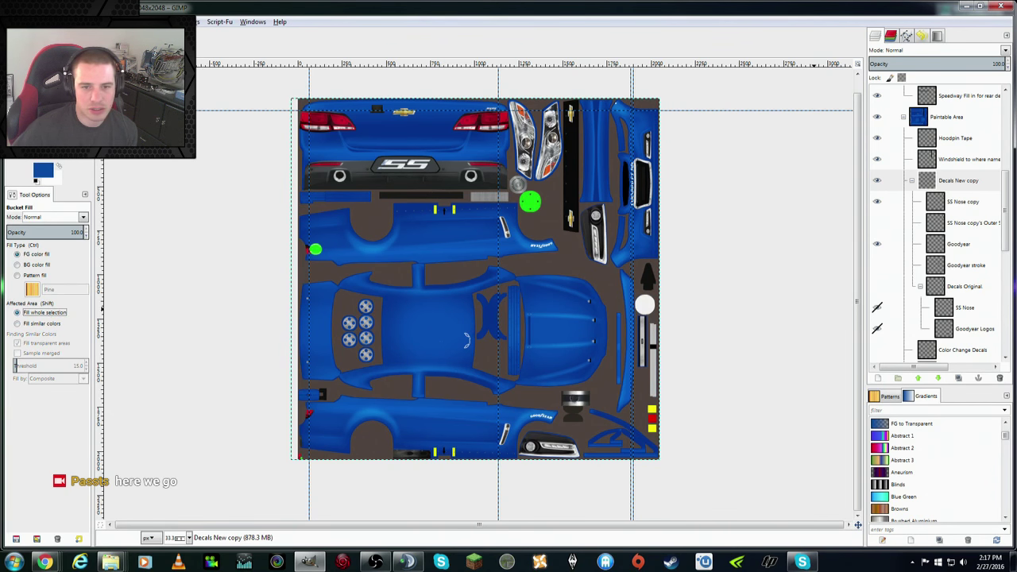
{"action": "left_click_drag", "start_coordinate": [1007, 238], "coordinate": [1008, 349]}
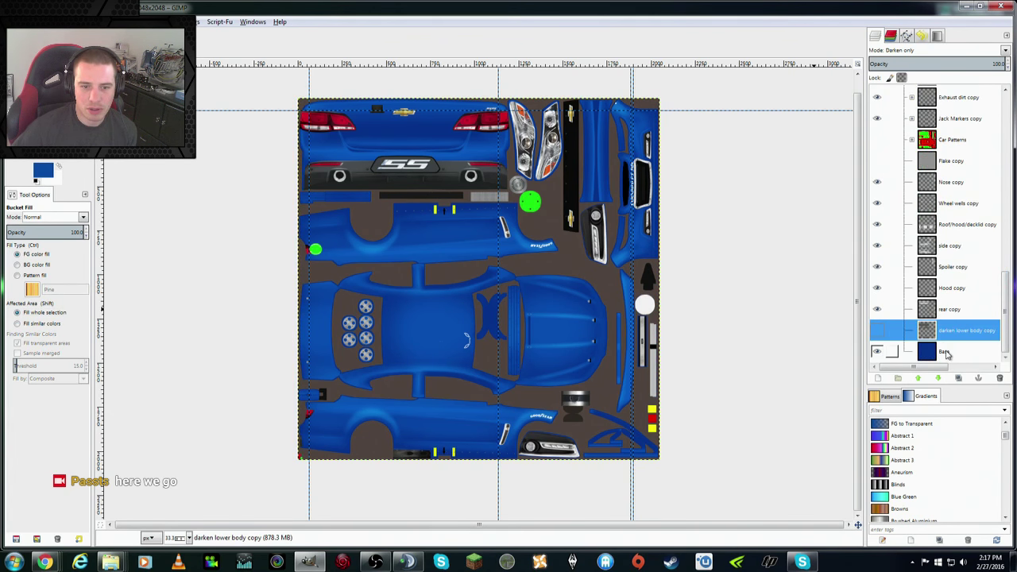
{"action": "left_click", "coordinate": [946, 352]}
{"action": "left_click", "coordinate": [438, 328]}
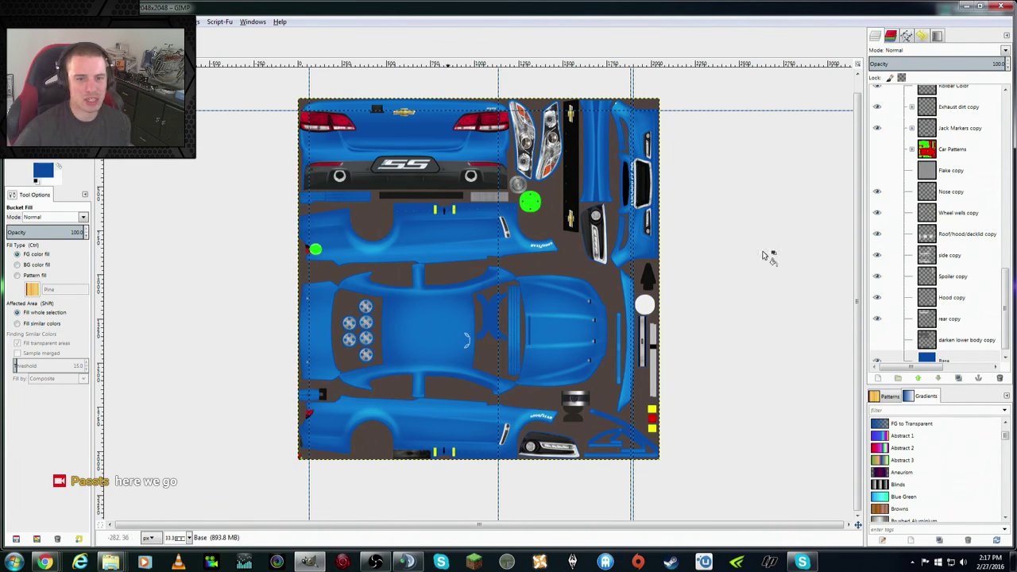
{"action": "scroll", "coordinate": [890, 298], "scroll_direction": "down", "scroll_amount": 1}
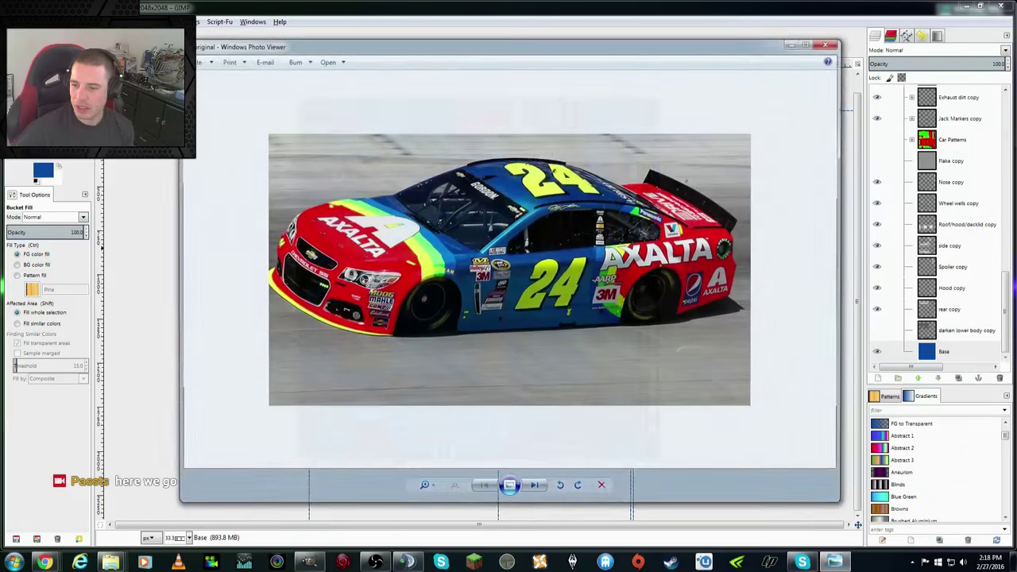
Step: Close Windows Photo Viewer to reveal the blue-painted Chevy SS template
{"action": "key", "text": "alt+F4"}
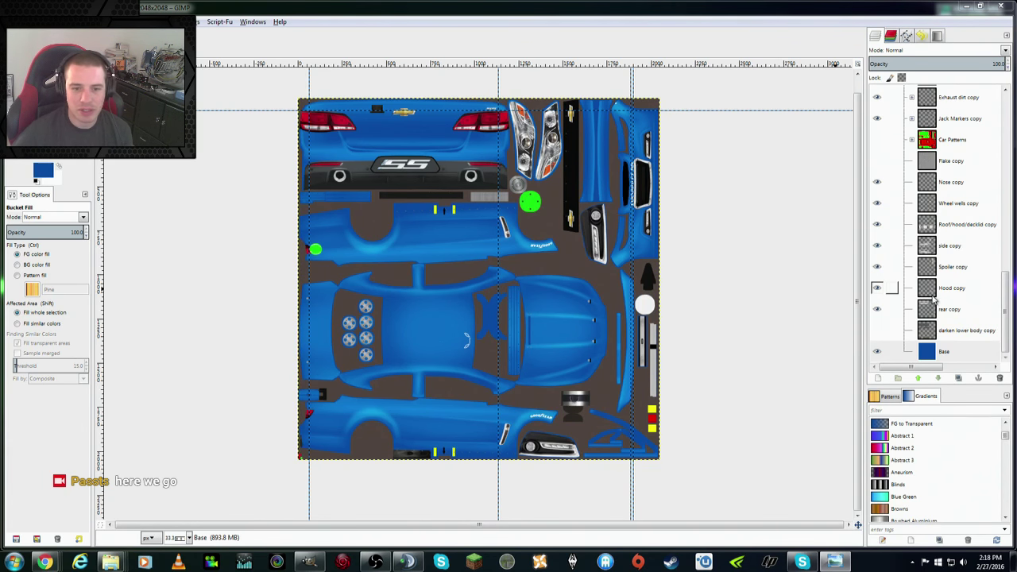
Step: Add a new layer named Yellow Hood Line above the Base layer
{"action": "left_click", "coordinate": [952, 350]}
{"action": "right_click", "coordinate": [952, 350]}
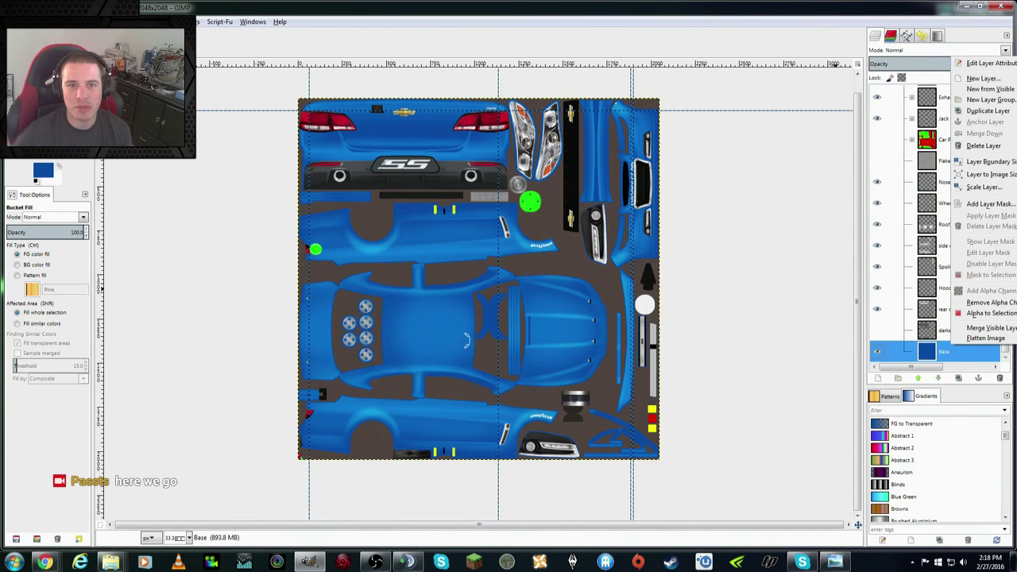
{"action": "left_click", "coordinate": [992, 77]}
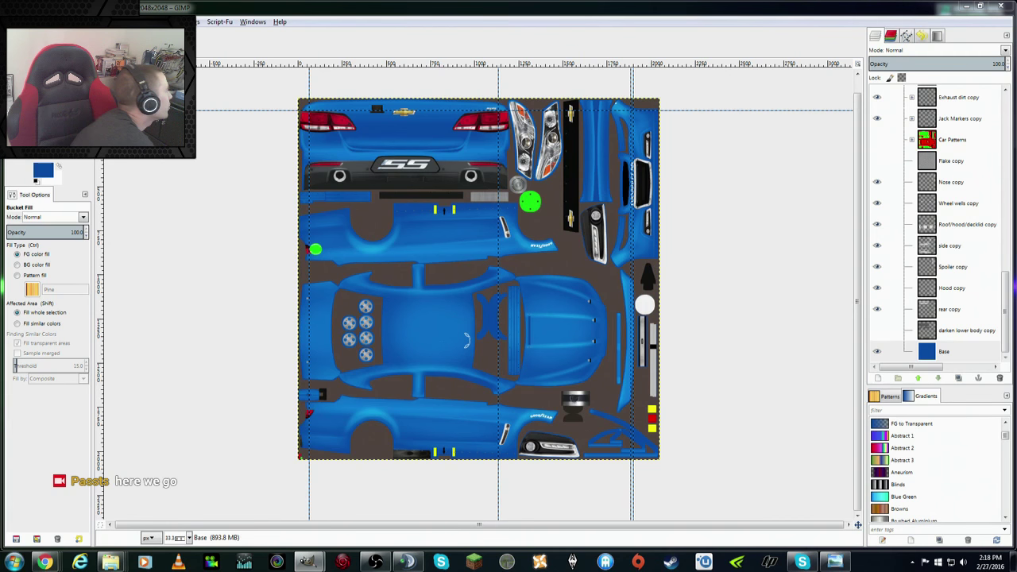
{"action": "key", "text": "ctrl+v"}
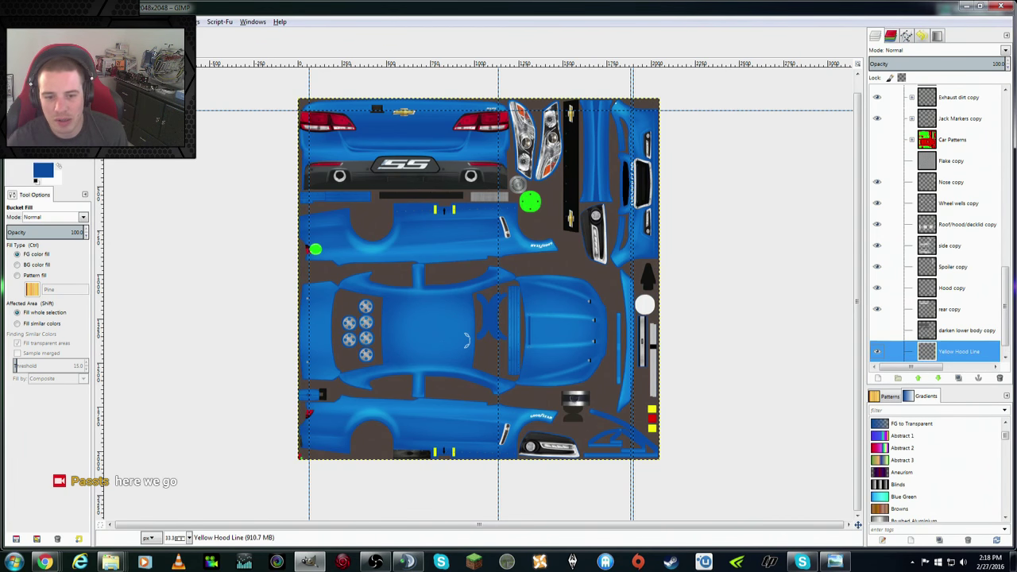
Step: Sample the pale yellow hood-stripe colour from original.jpg and return to the template
{"action": "key", "text": "ctrl+Tab"}
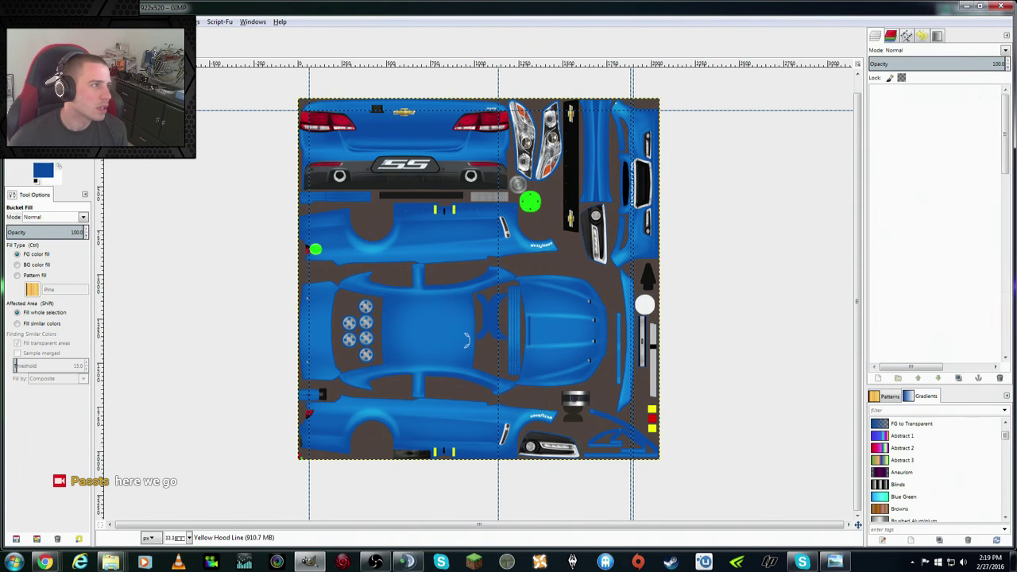
{"action": "key", "text": "o"}
{"action": "left_click", "coordinate": [389, 274]}
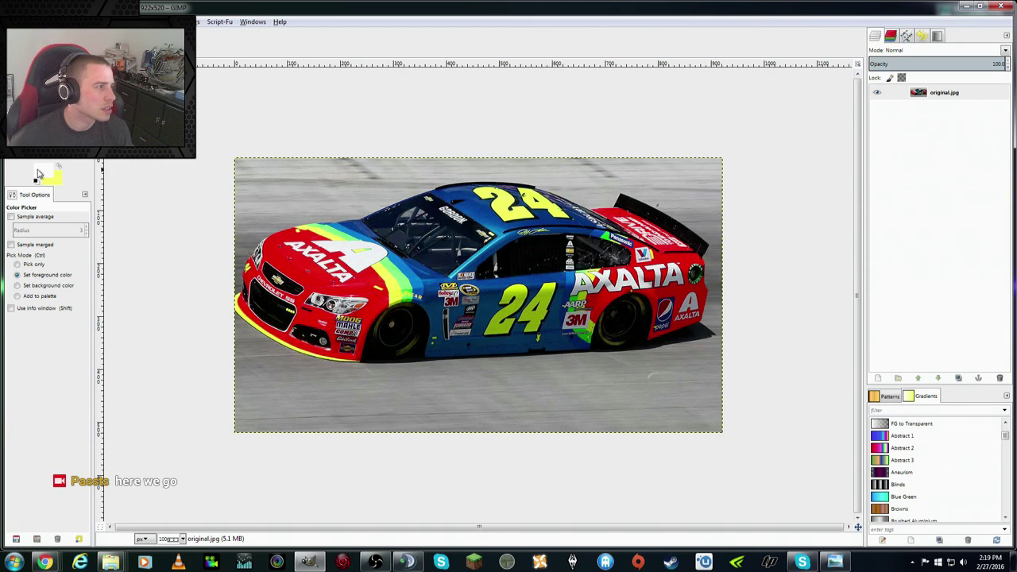
{"action": "left_click", "coordinate": [38, 174]}
{"action": "left_click", "coordinate": [339, 206]}
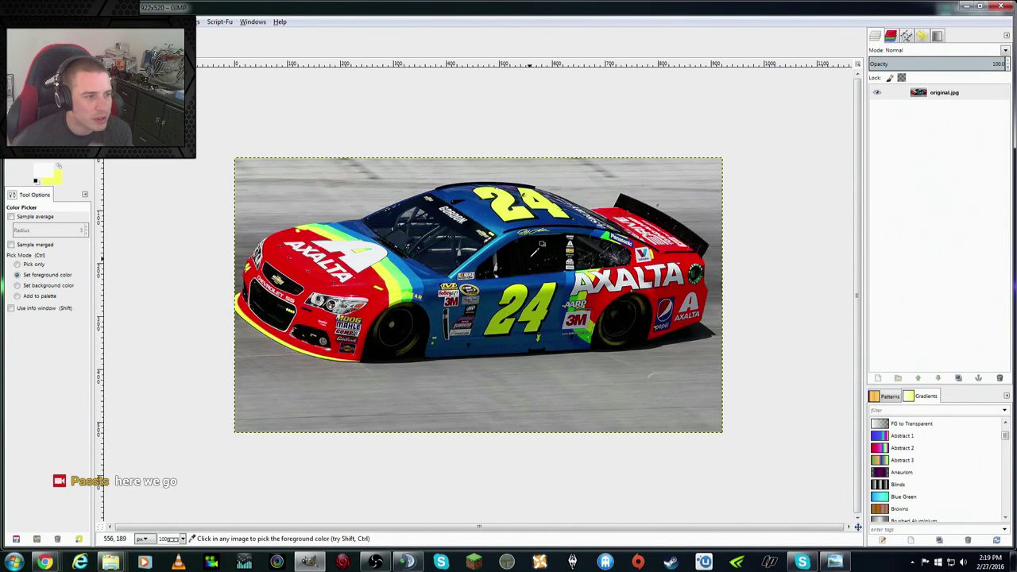
{"action": "key", "text": "ctrl+Page_Down"}
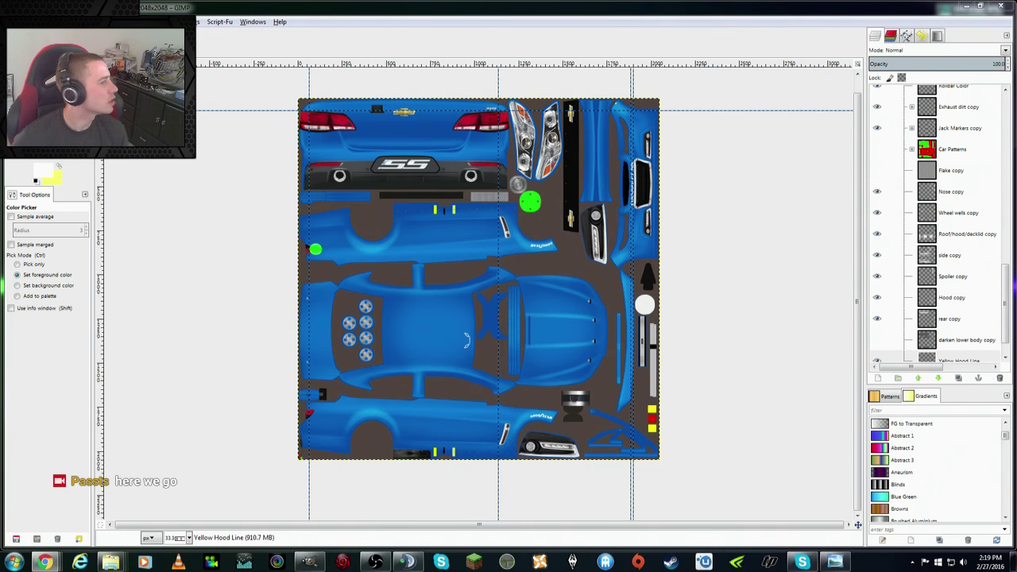
{"action": "key", "text": "alt+Tab"}
Step: Search Google Images for 'axalta logo png' and browse the results
{"action": "left_click", "coordinate": [214, 66]}
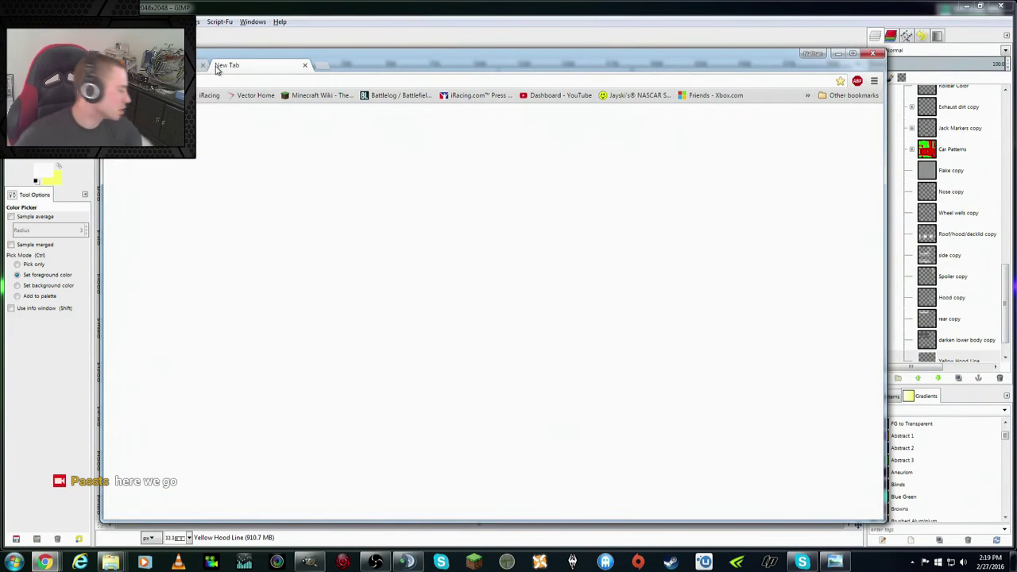
{"action": "type", "text": "a"}
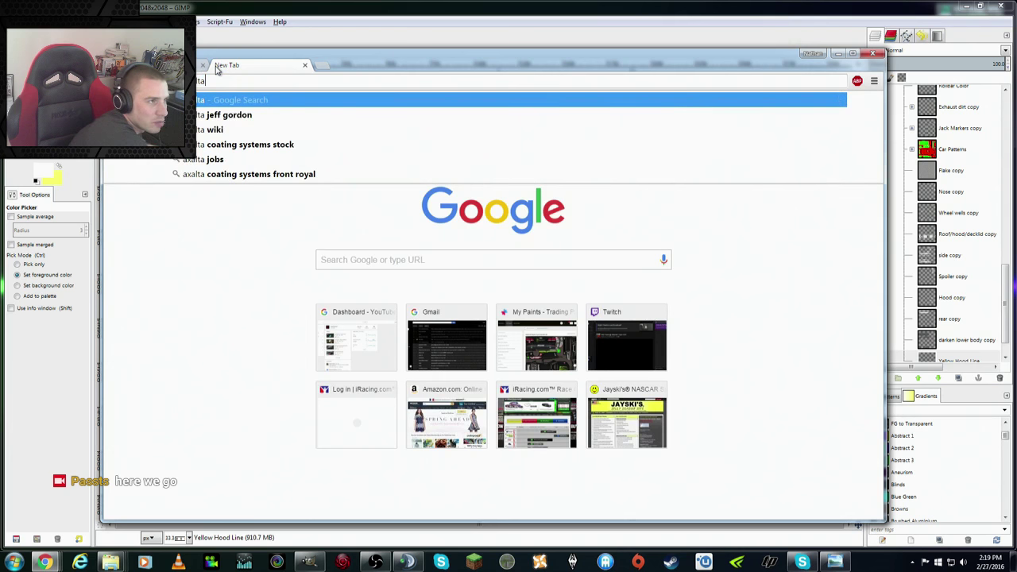
{"action": "type", "text": "xalta logo png"}
{"action": "key", "text": "Return"}
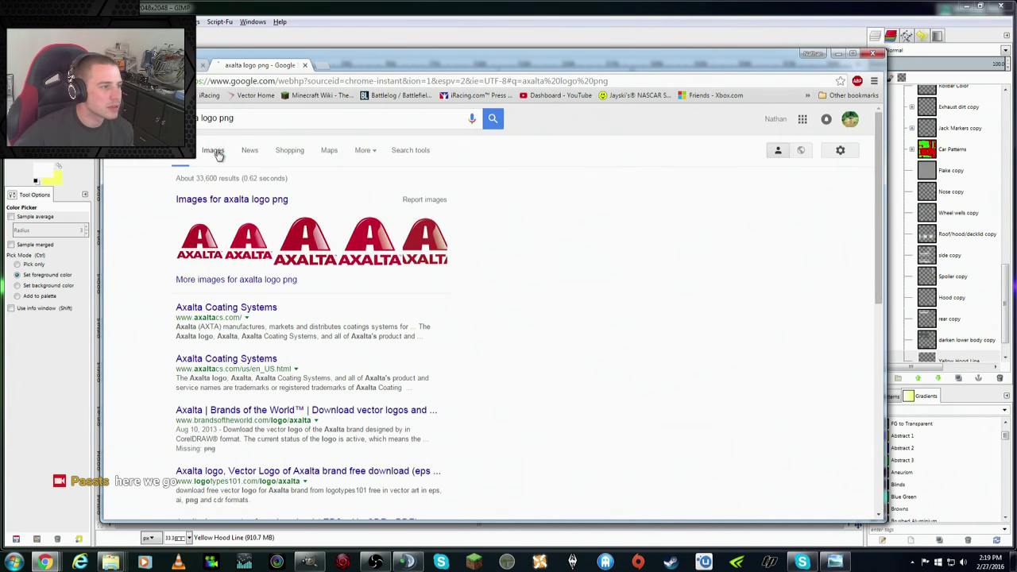
{"action": "left_click", "coordinate": [212, 151]}
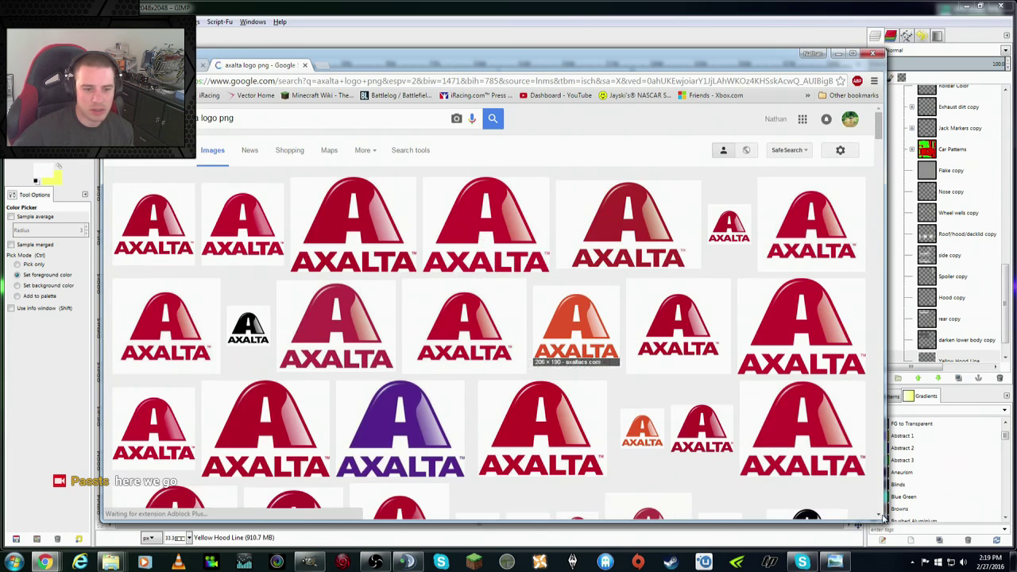
{"action": "scroll", "coordinate": [613, 322], "scroll_direction": "down", "scroll_amount": 2}
{"action": "scroll", "coordinate": [612, 322], "scroll_direction": "down", "scroll_amount": 1}
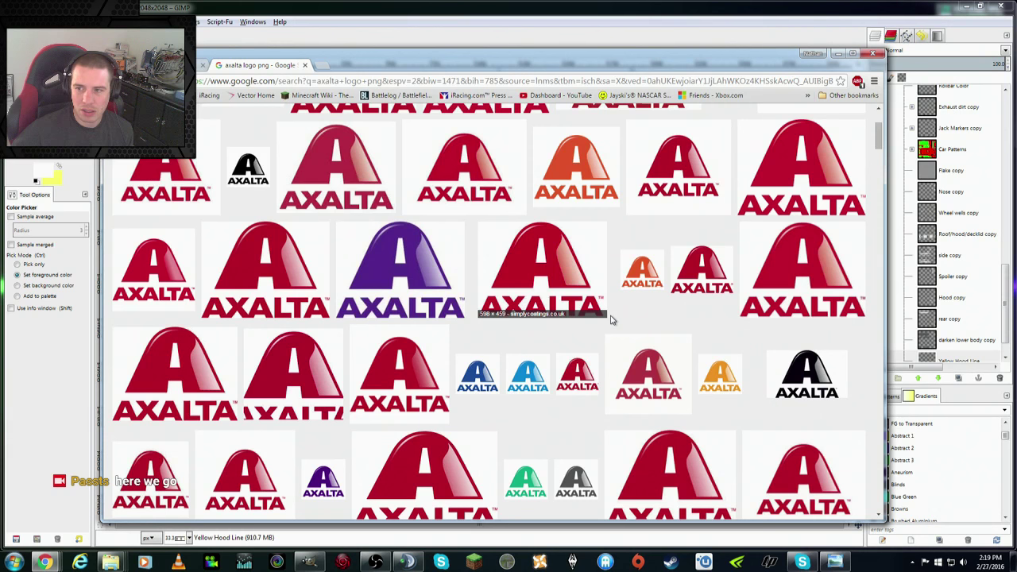
{"action": "scroll", "coordinate": [609, 317], "scroll_direction": "down", "scroll_amount": 3}
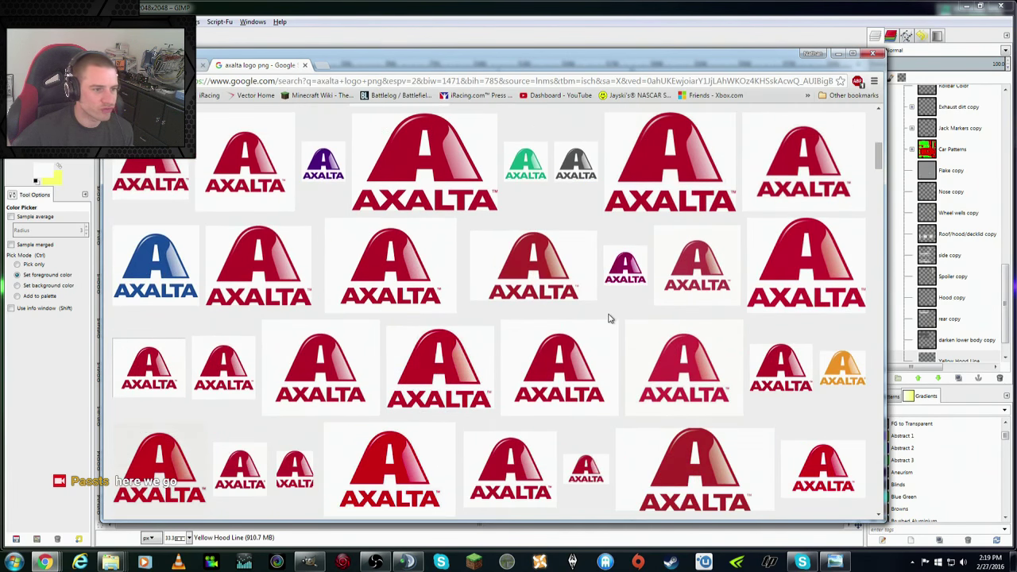
{"action": "scroll", "coordinate": [607, 318], "scroll_direction": "down", "scroll_amount": 3}
{"action": "scroll", "coordinate": [607, 318], "scroll_direction": "down", "scroll_amount": 3}
{"action": "scroll", "coordinate": [604, 318], "scroll_direction": "down", "scroll_amount": 3}
{"action": "scroll", "coordinate": [604, 318], "scroll_direction": "up", "scroll_amount": 5}
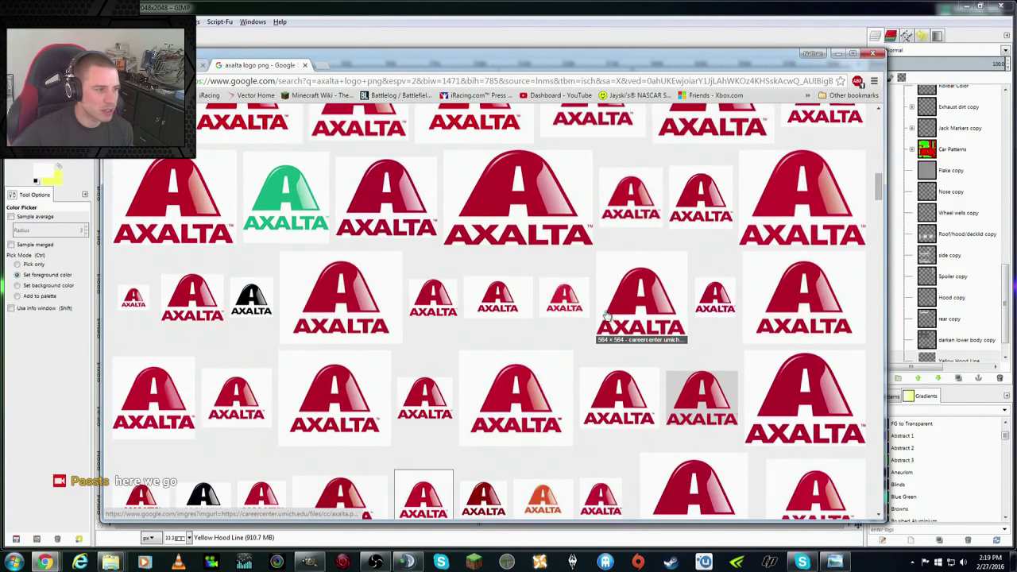
{"action": "scroll", "coordinate": [600, 314], "scroll_direction": "up", "scroll_amount": 5}
{"action": "scroll", "coordinate": [592, 310], "scroll_direction": "up", "scroll_amount": 5}
{"action": "scroll", "coordinate": [580, 302], "scroll_direction": "up", "scroll_amount": 5}
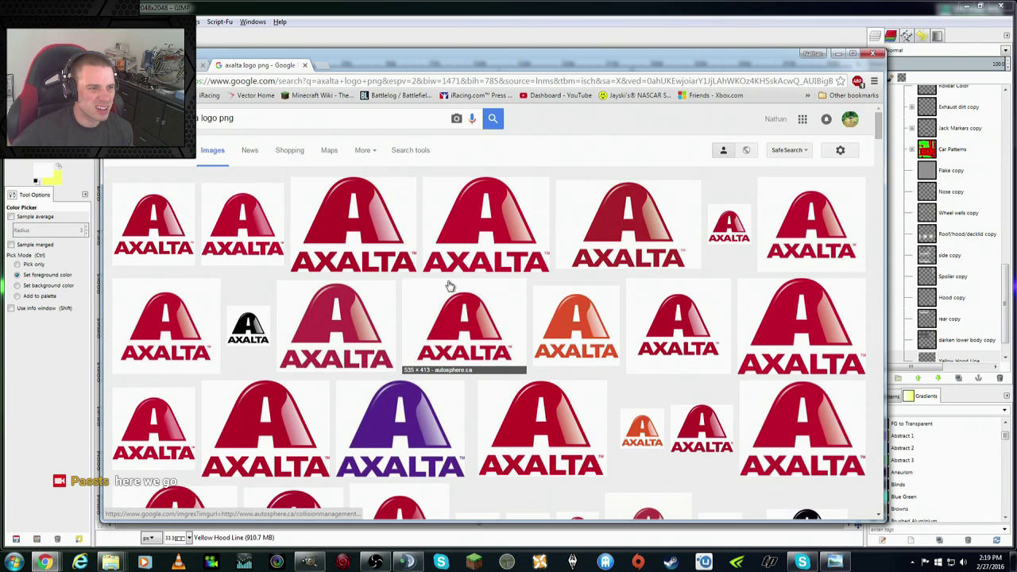
Step: Save the transparent Axalta logo as axalta-logo.png
{"action": "left_click", "coordinate": [378, 219]}
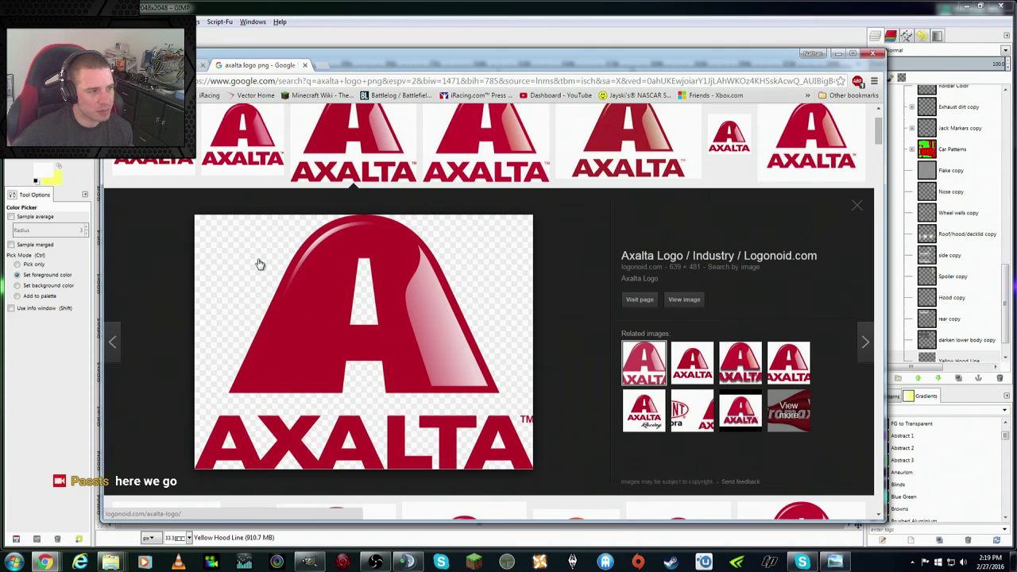
{"action": "right_click", "coordinate": [410, 372]}
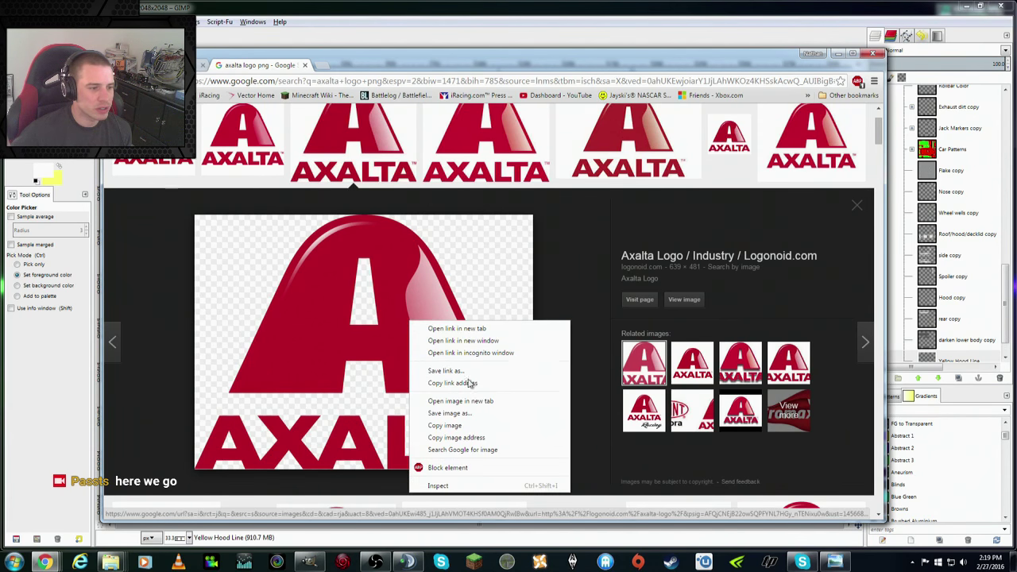
{"action": "left_click", "coordinate": [466, 415]}
{"action": "left_click", "coordinate": [628, 442]}
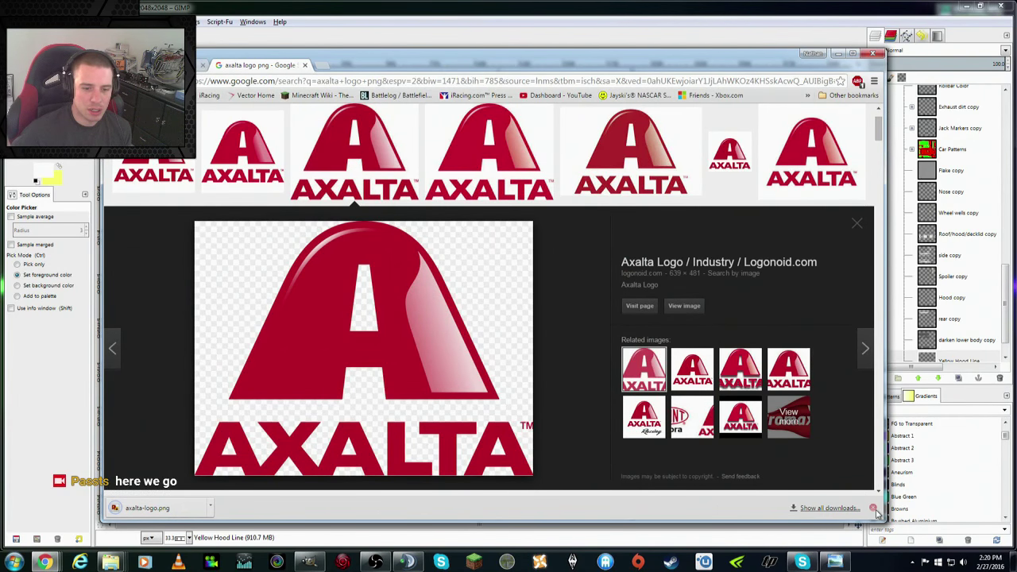
{"action": "left_click", "coordinate": [875, 509]}
{"action": "left_click_drag", "start_coordinate": [390, 67], "coordinate": [356, 64]}
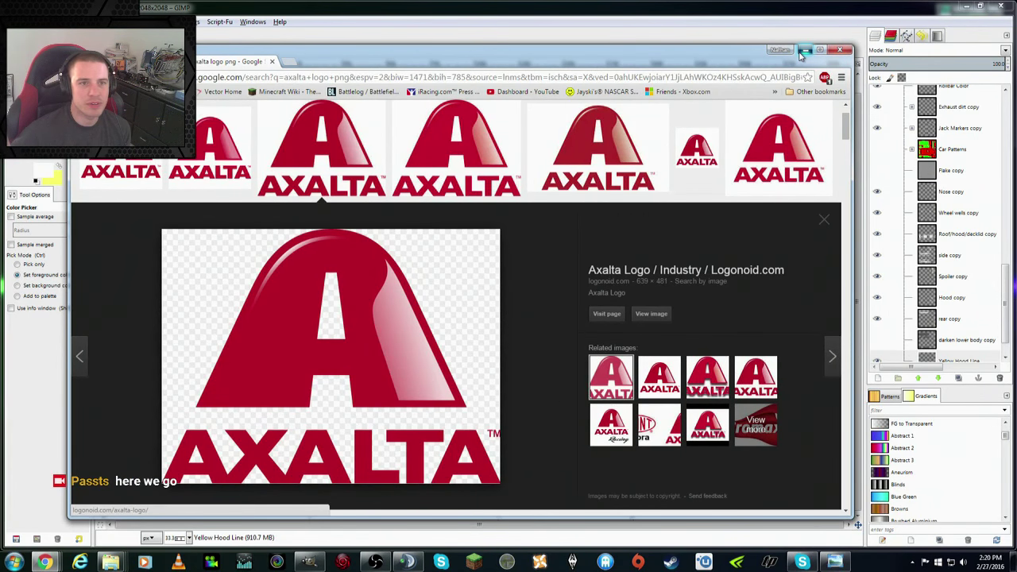
Step: Set the foreground to off-white f6f6f6 and select the logo's opaque shapes with Alpha to Selection
{"action": "left_click", "coordinate": [805, 49]}
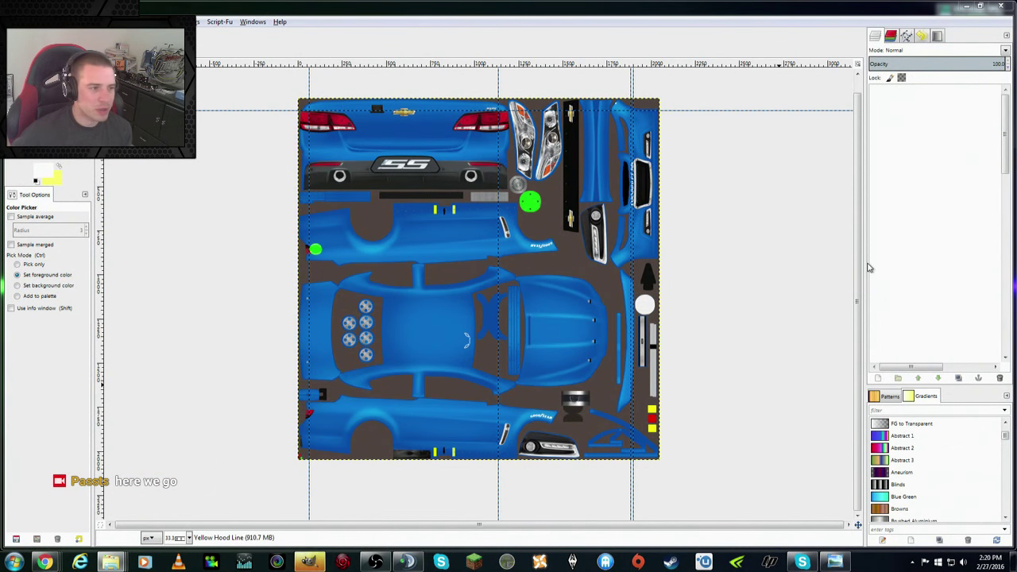
{"action": "left_click", "coordinate": [44, 170]}
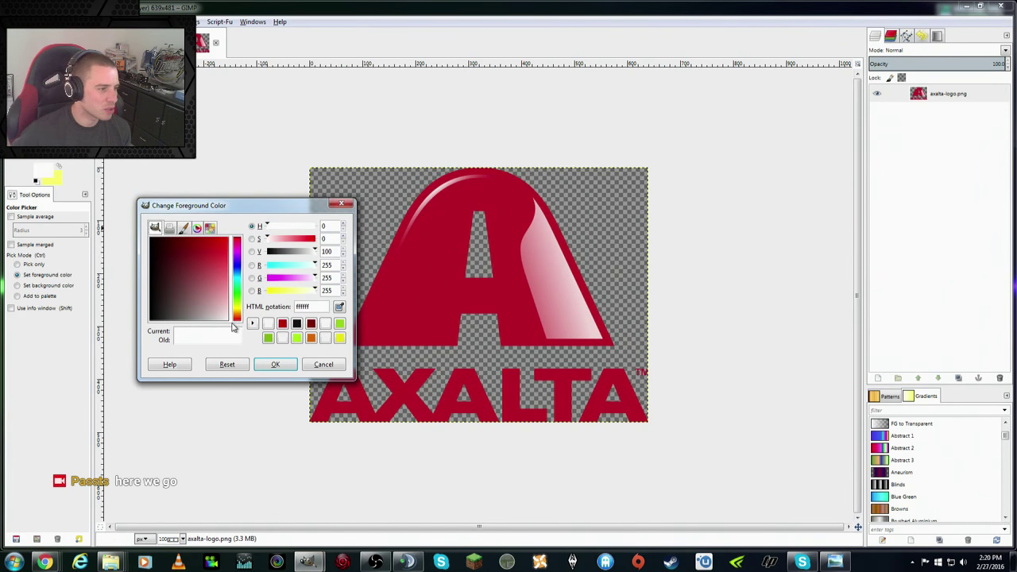
{"action": "left_click_drag", "start_coordinate": [233, 326], "coordinate": [227, 326]}
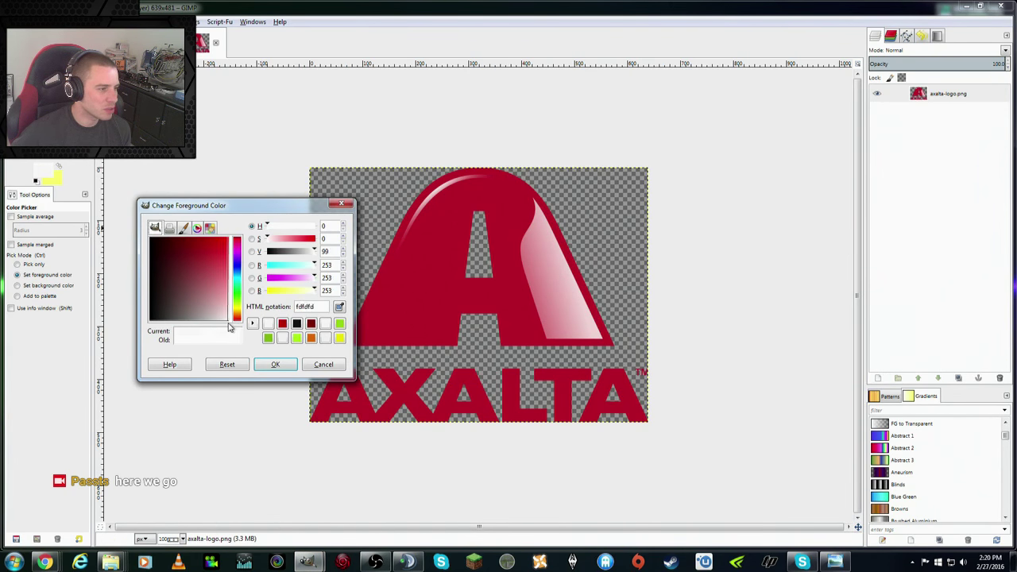
{"action": "left_click", "coordinate": [275, 364]}
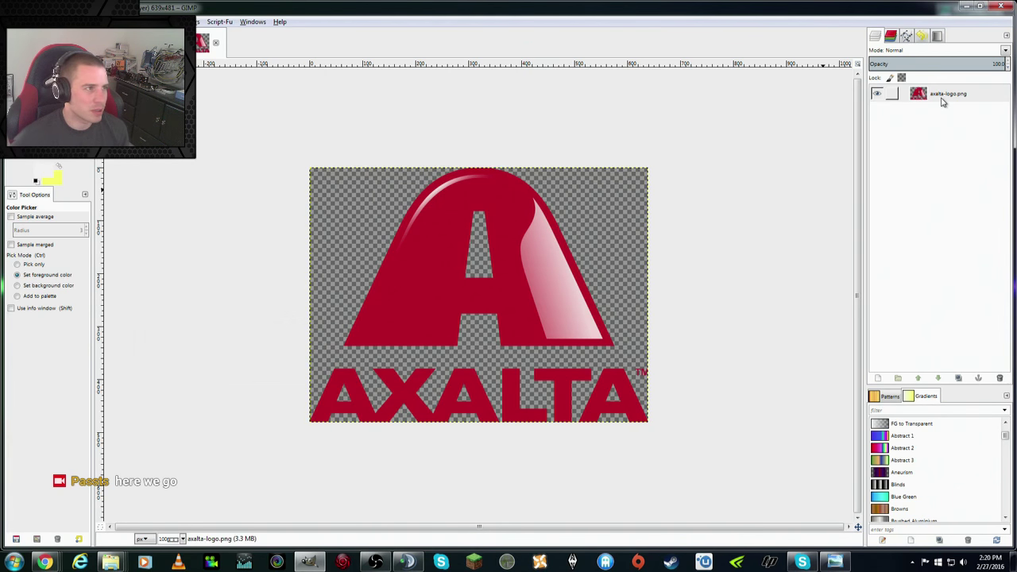
{"action": "right_click", "coordinate": [943, 102]}
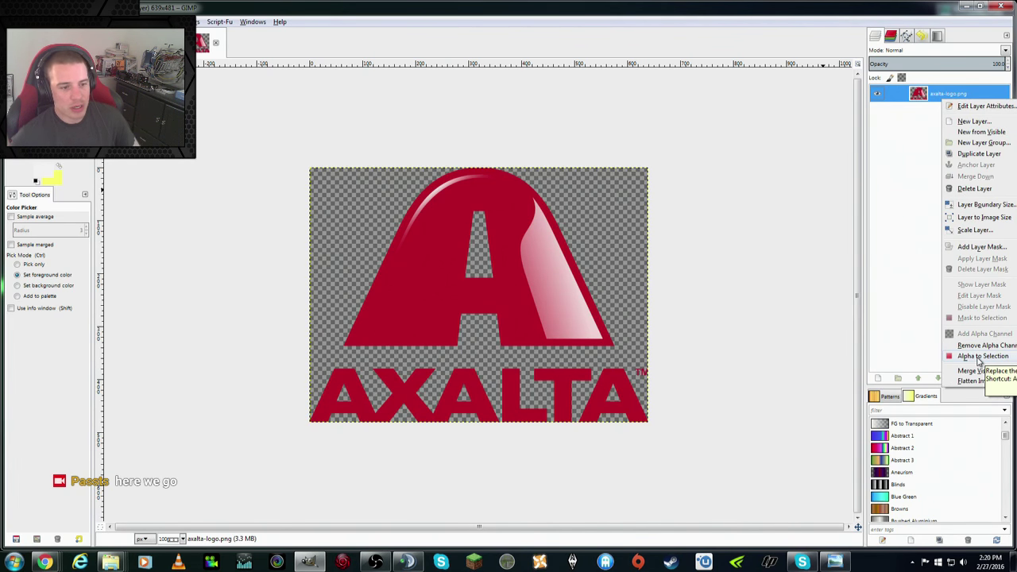
{"action": "left_click", "coordinate": [979, 358]}
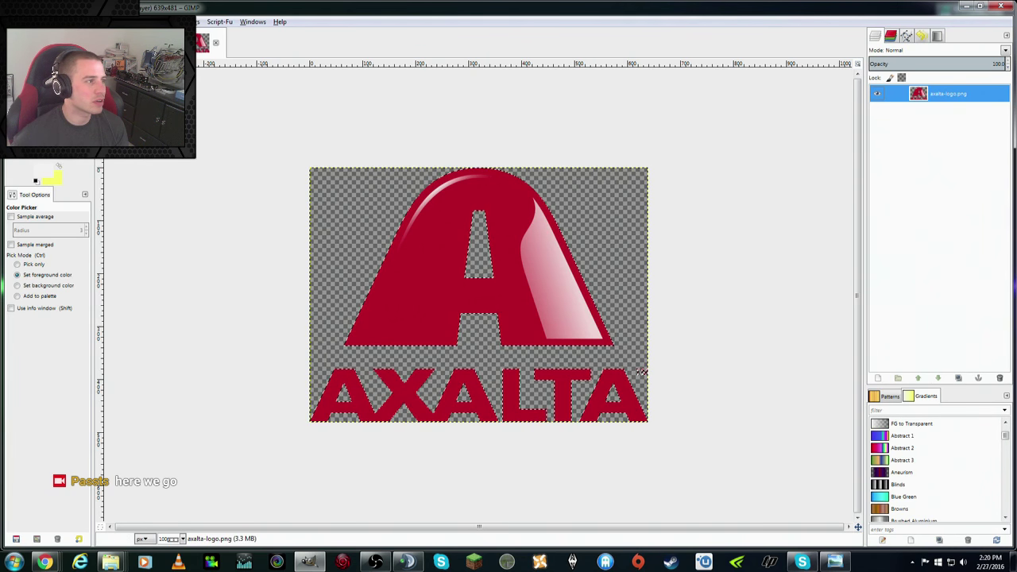
Step: Fill the selected logo shapes with off-white, clear the selection, and drag the layer toward the livery
{"action": "key", "text": "shift+b"}
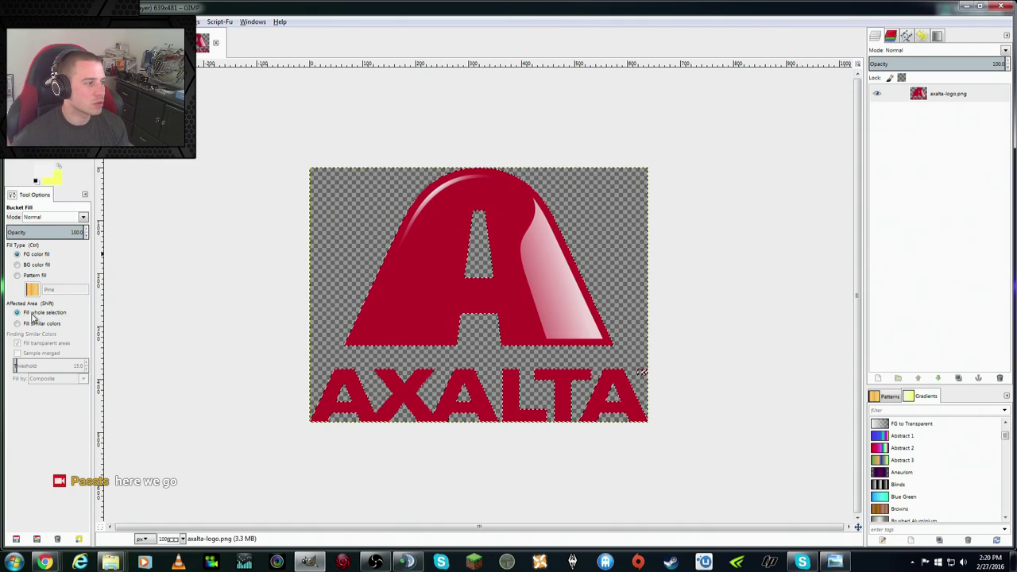
{"action": "left_click", "coordinate": [459, 279]}
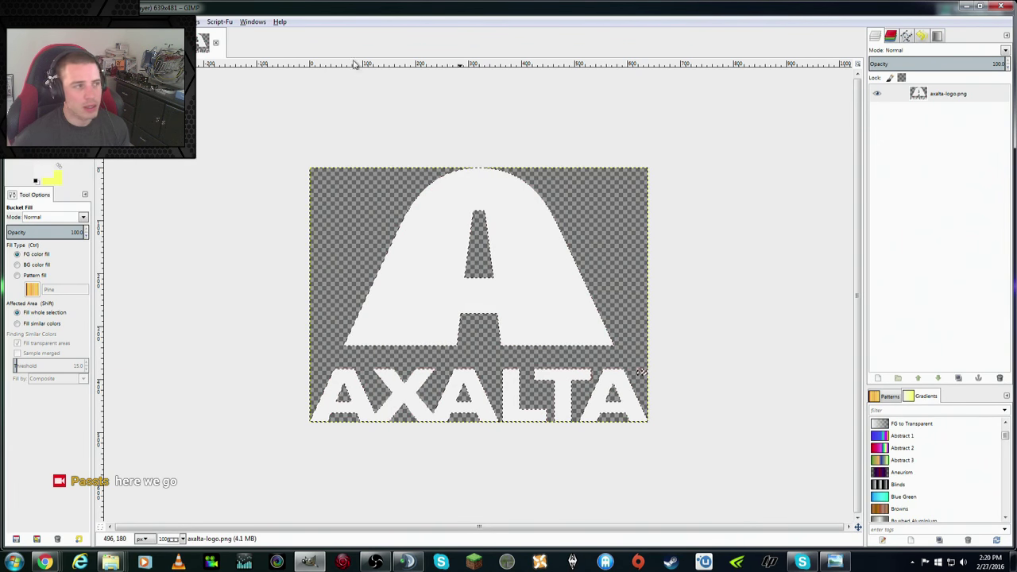
{"action": "left_click", "coordinate": [56, 21]}
{"action": "left_click", "coordinate": [72, 45]}
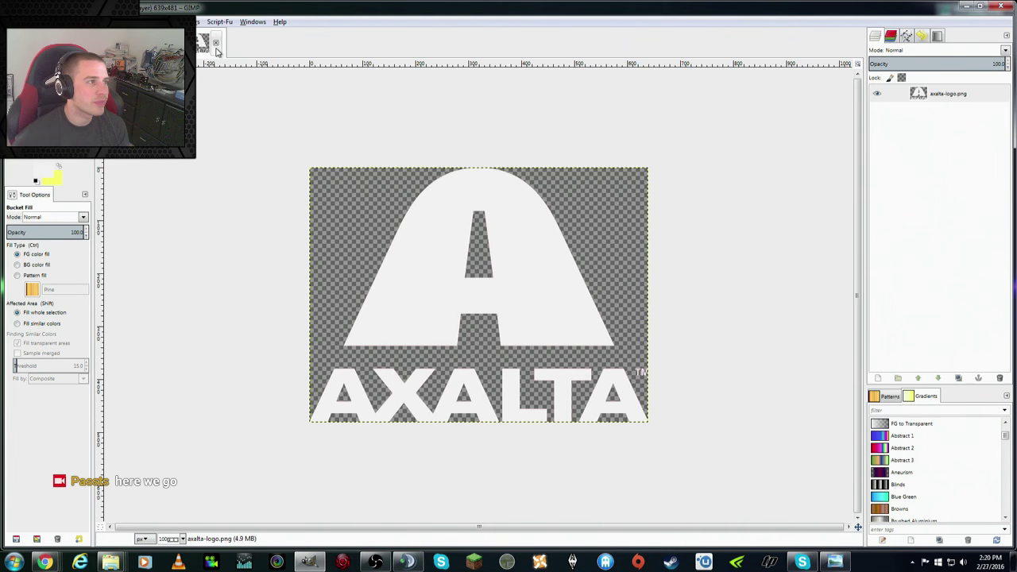
{"action": "left_click_drag", "start_coordinate": [946, 93], "coordinate": [361, 251]}
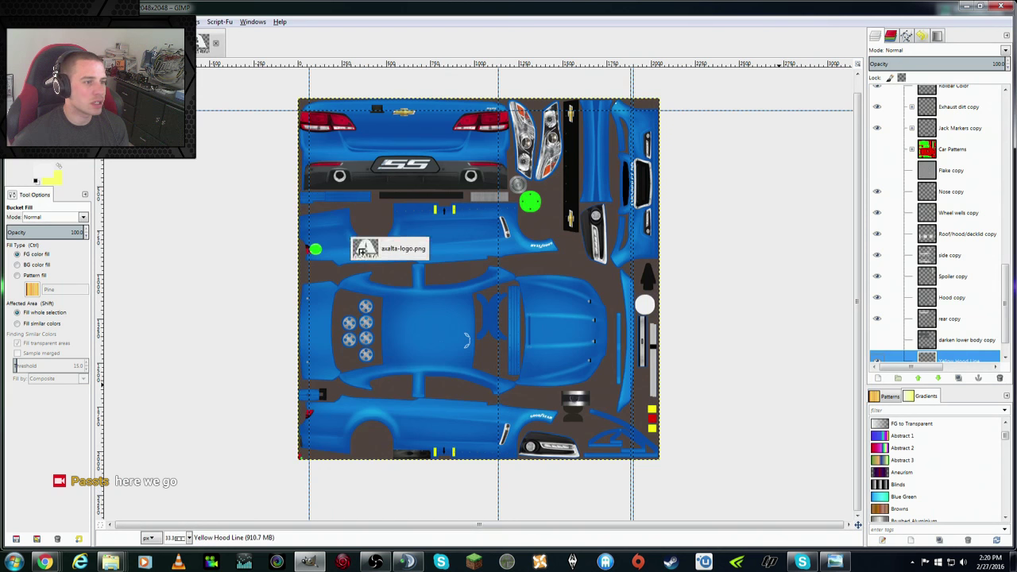
Step: Drop the logo onto the livery as a new layer and rotate it 90° counter-clockwise
{"action": "left_click_drag", "start_coordinate": [362, 251], "coordinate": [400, 305]}
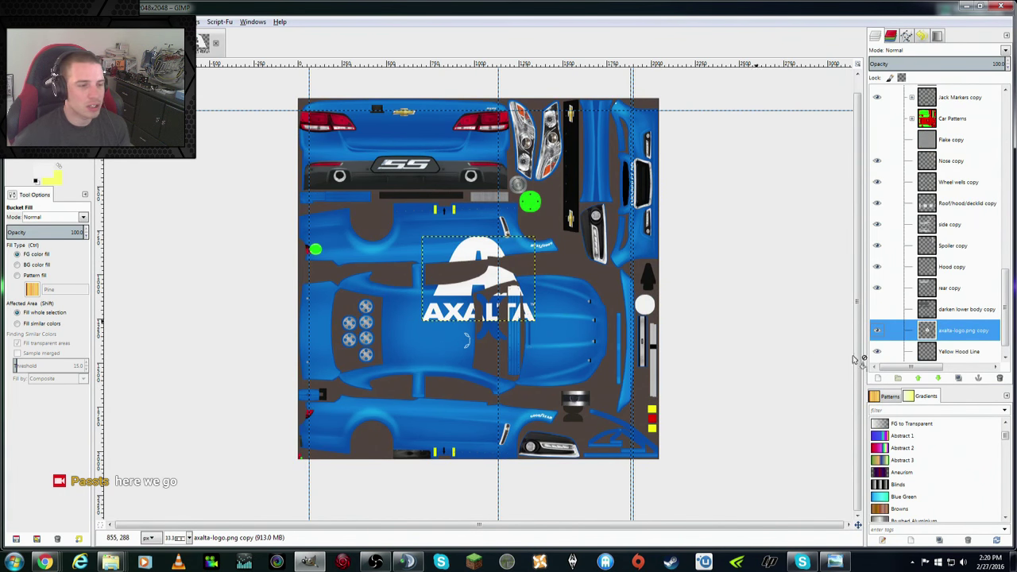
{"action": "scroll", "coordinate": [991, 332], "scroll_direction": "down", "scroll_amount": 1}
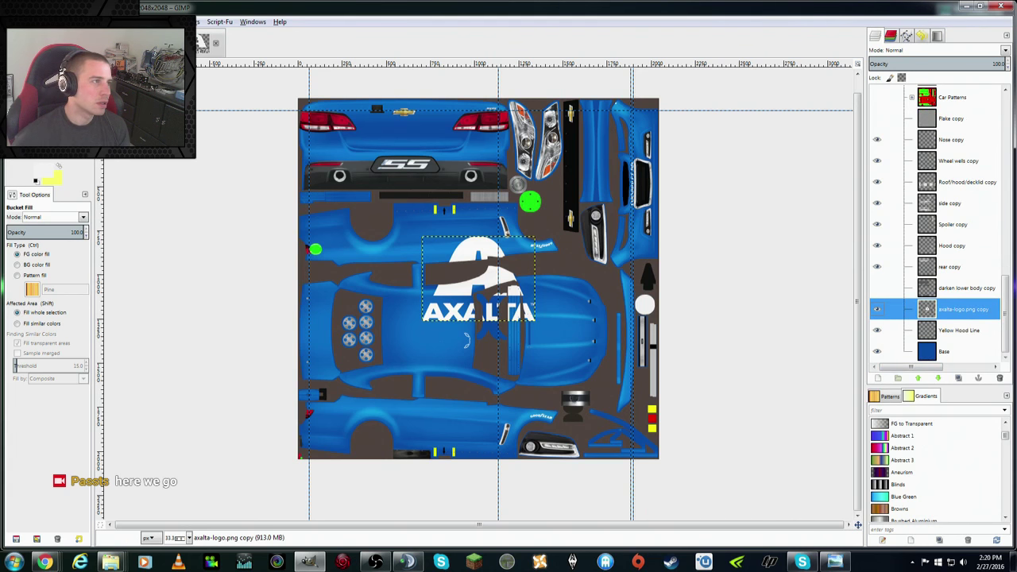
{"action": "left_click", "coordinate": [121, 21]}
{"action": "mouse_move", "coordinate": [175, 147]}
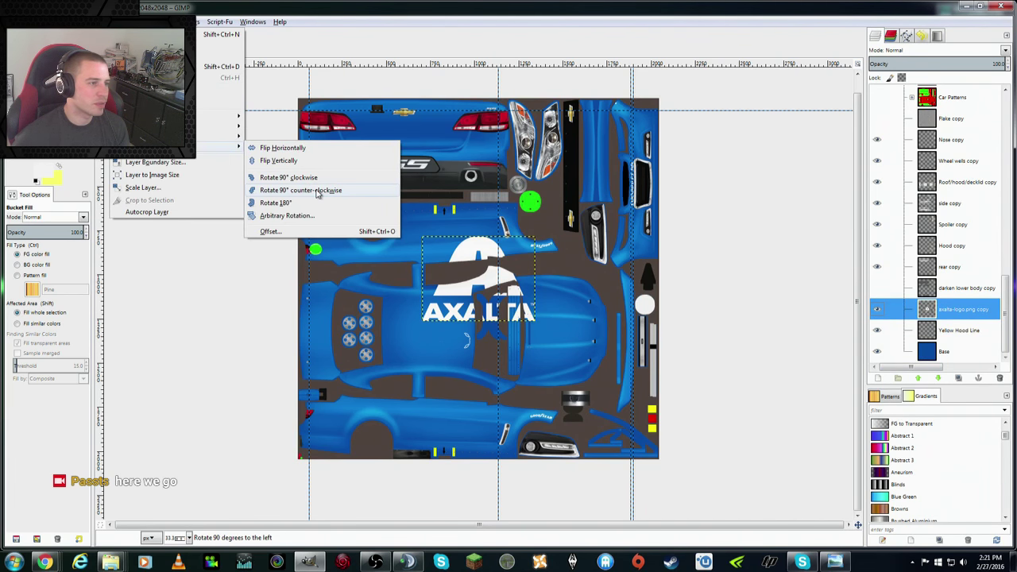
{"action": "left_click", "coordinate": [317, 191]}
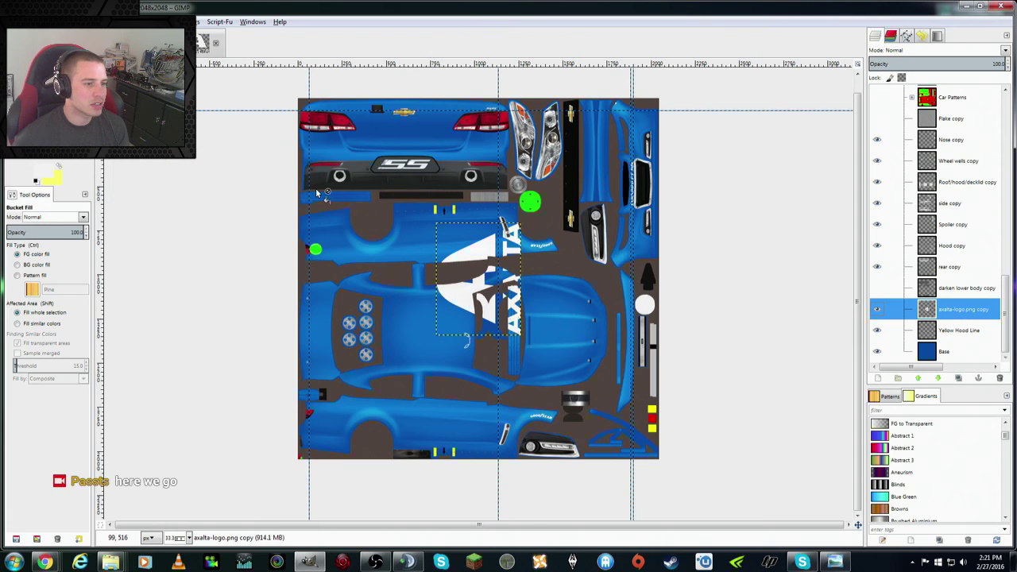
Step: Move the AXALTA logo layer onto the hood panel and zoom the view to 1:1
{"action": "key", "text": "m"}
{"action": "left_click", "coordinate": [55, 251]}
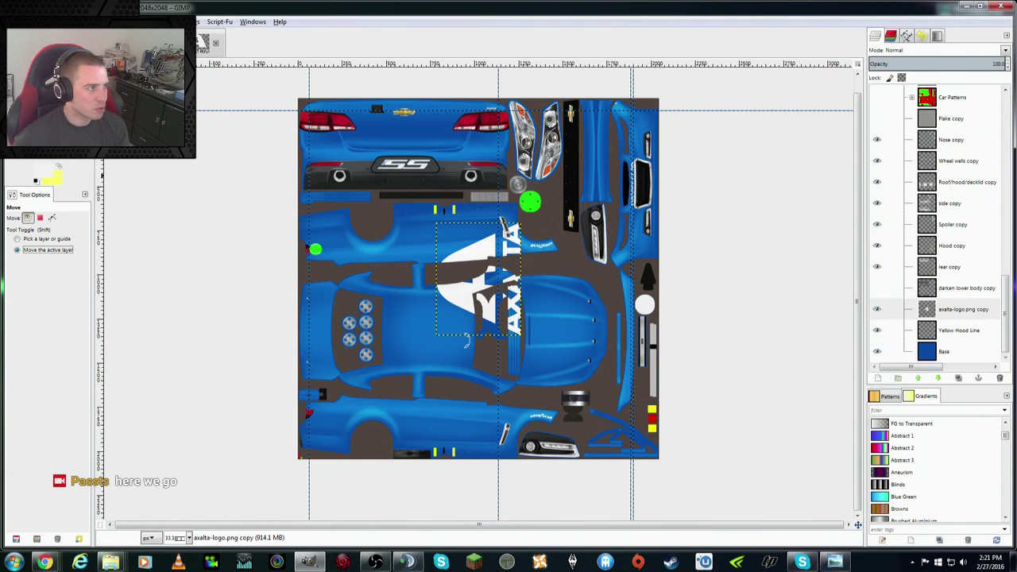
{"action": "left_click_drag", "start_coordinate": [463, 290], "coordinate": [544, 342]}
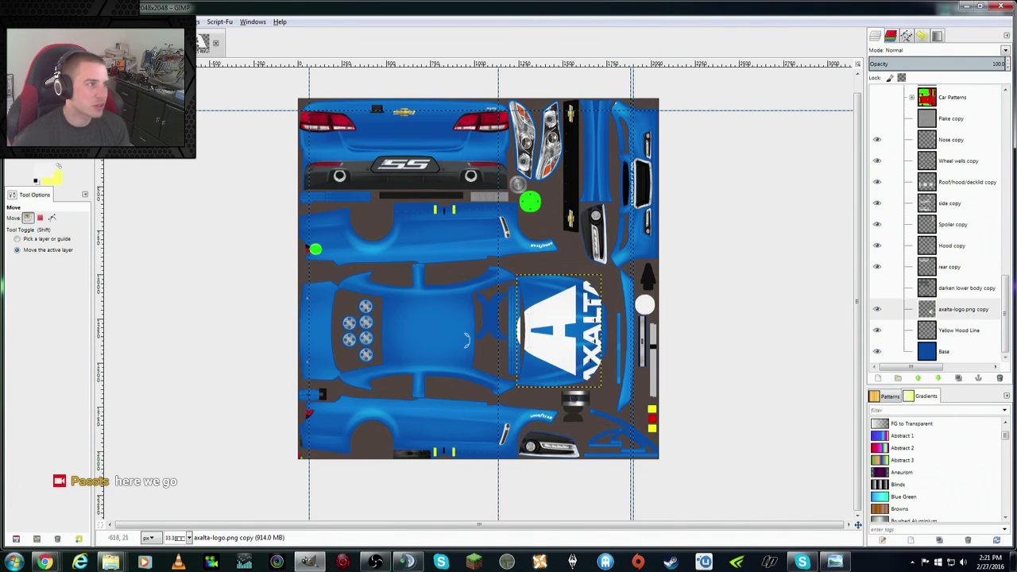
{"action": "key", "text": "alt+v"}
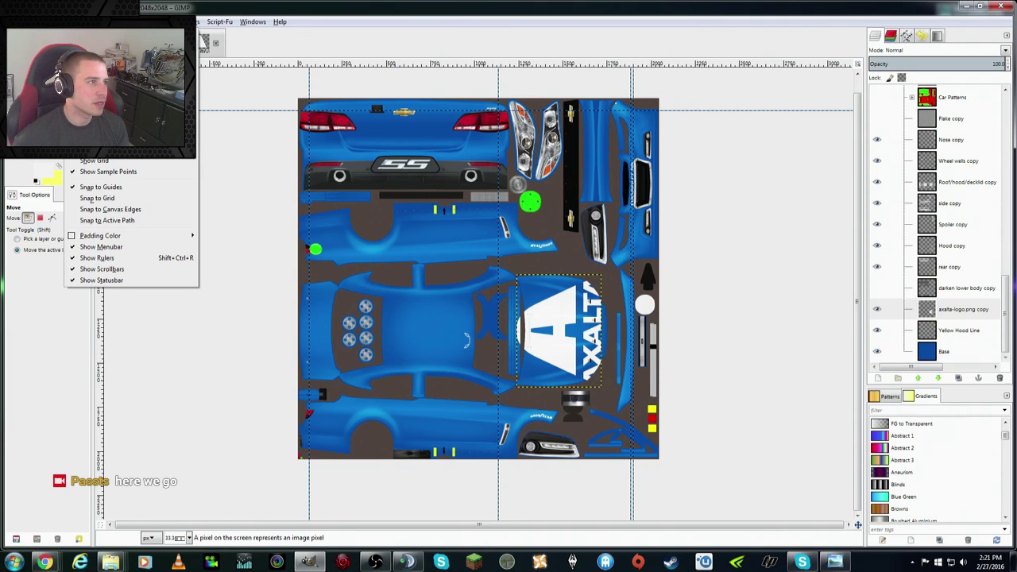
{"action": "left_click", "coordinate": [257, 159]}
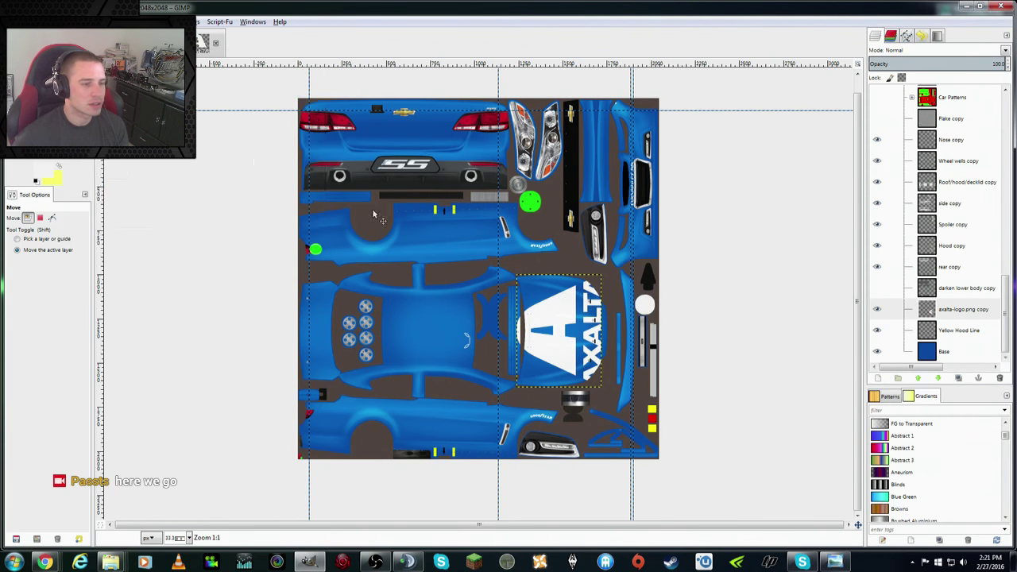
Step: Scale the logo layer proportionally to 291×387 px with Keep aspect
{"action": "scroll", "coordinate": [503, 525], "scroll_direction": "right", "scroll_amount": 3}
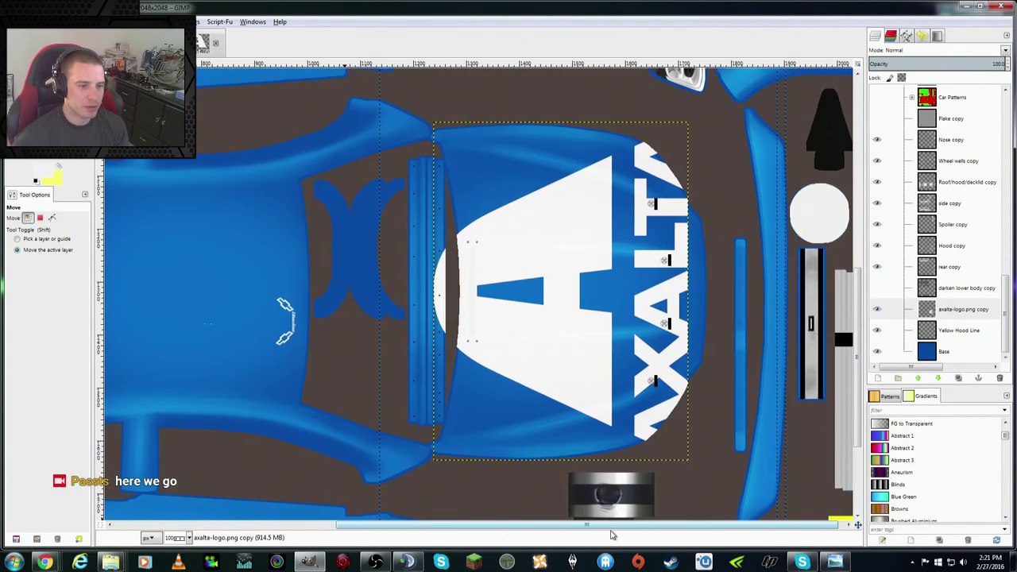
{"action": "key", "text": "shift+s"}
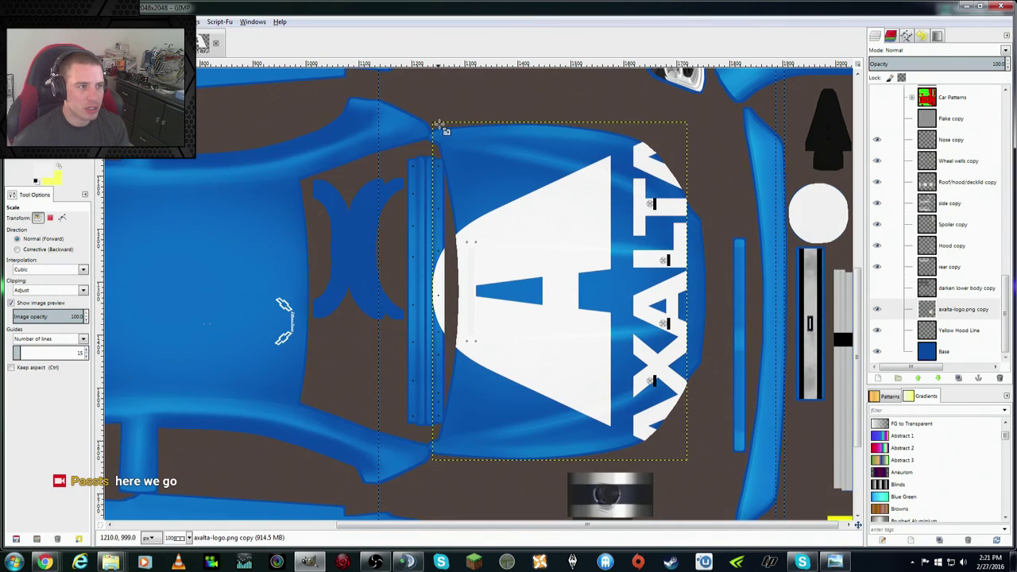
{"action": "left_click", "coordinate": [446, 132]}
{"action": "left_click", "coordinate": [861, 399]}
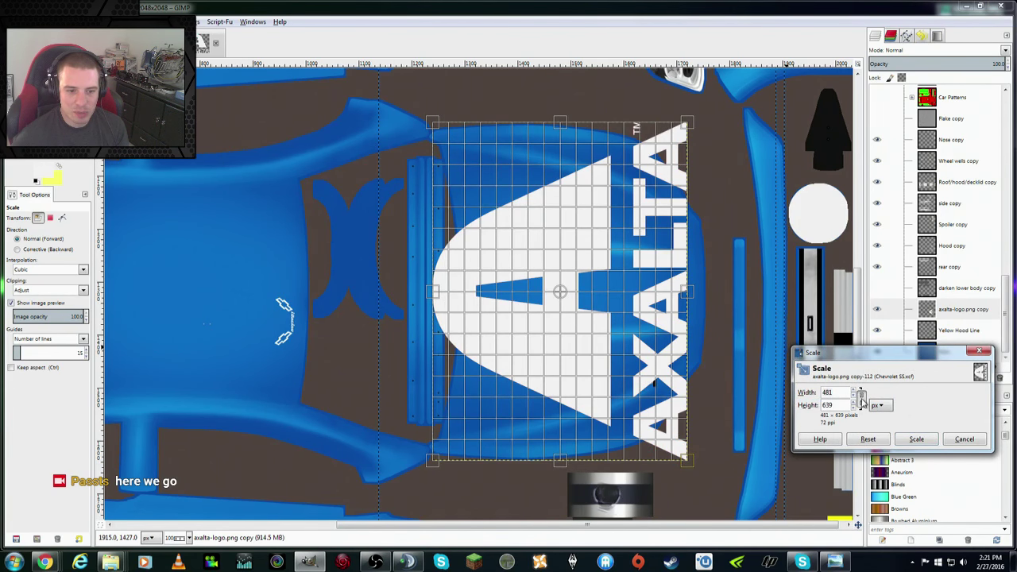
{"action": "left_click_drag", "start_coordinate": [435, 122], "coordinate": [533, 256]}
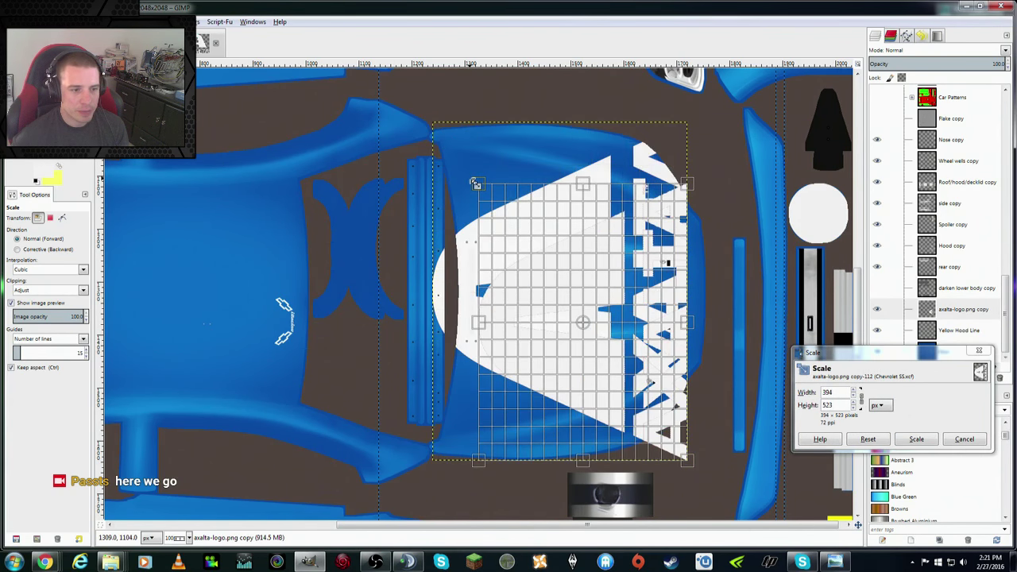
{"action": "left_click", "coordinate": [916, 439]}
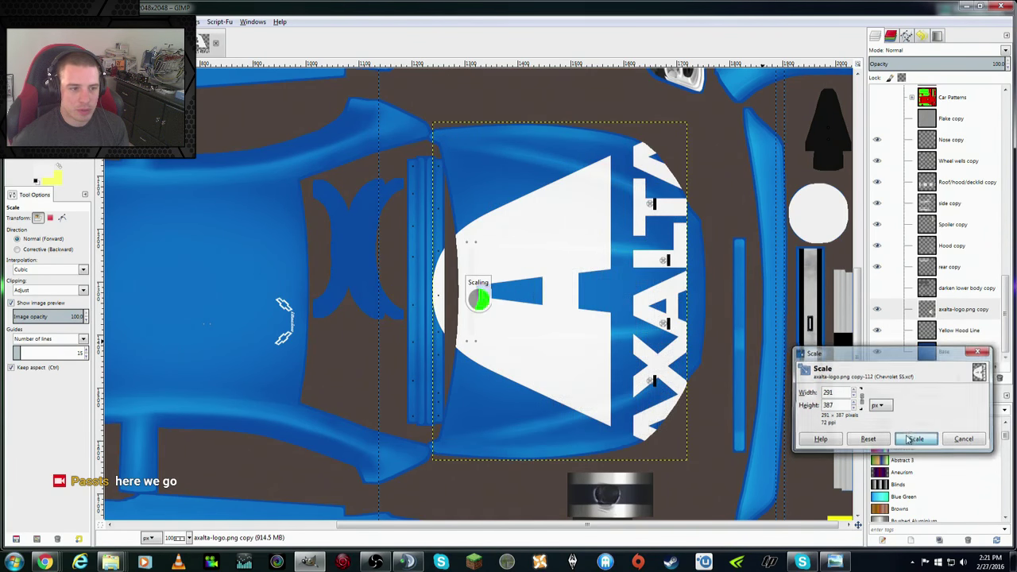
Step: Centre the smaller logo on the hood and bring up the original.jpg reference photo
{"action": "key", "text": "m"}
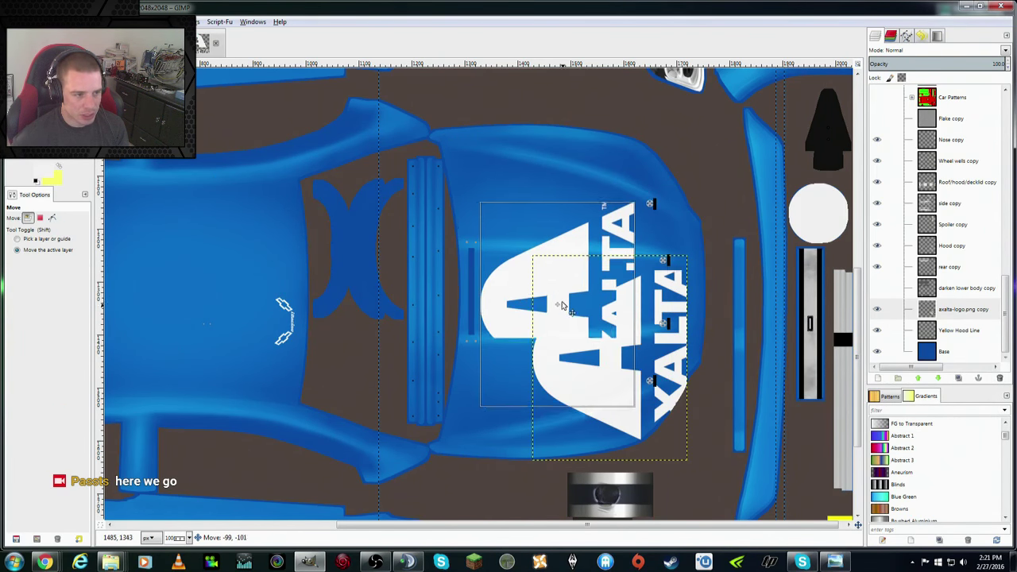
{"action": "left_click_drag", "start_coordinate": [618, 364], "coordinate": [566, 297]}
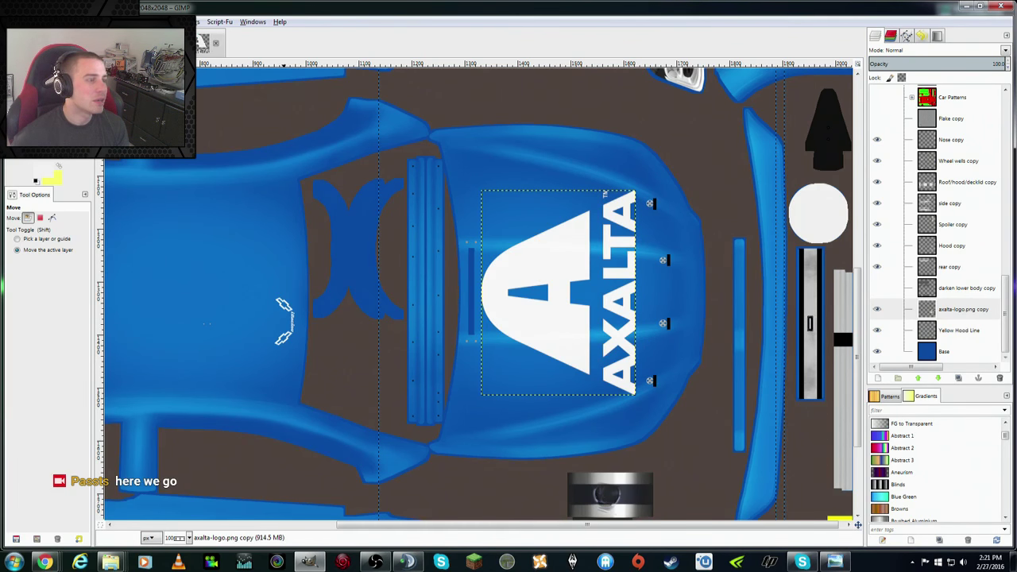
{"action": "left_click", "coordinate": [183, 42]}
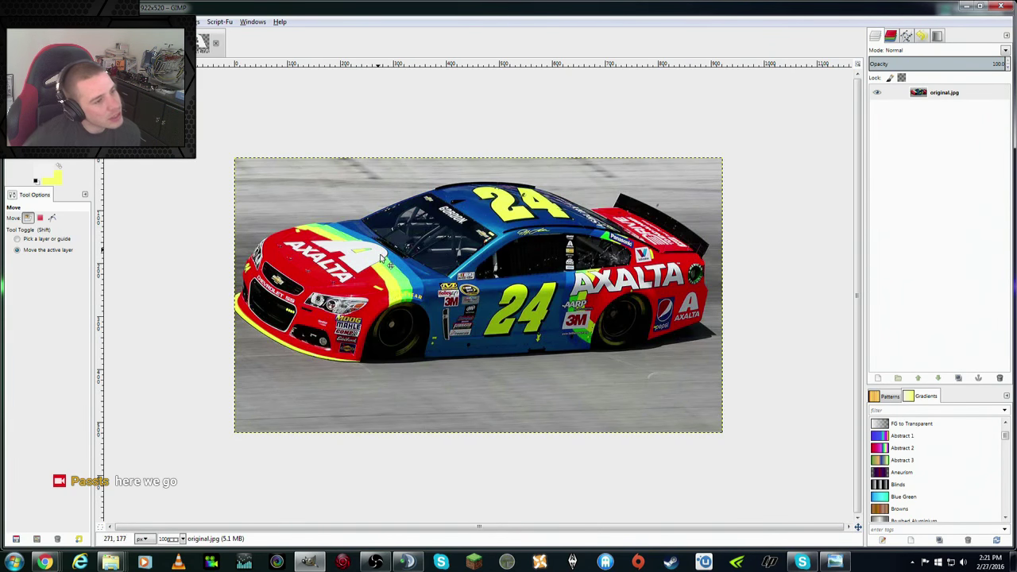
Step: Compare the livery with the reference photo and select the Yellow Hood Line layer
{"action": "key", "text": "alt+1"}
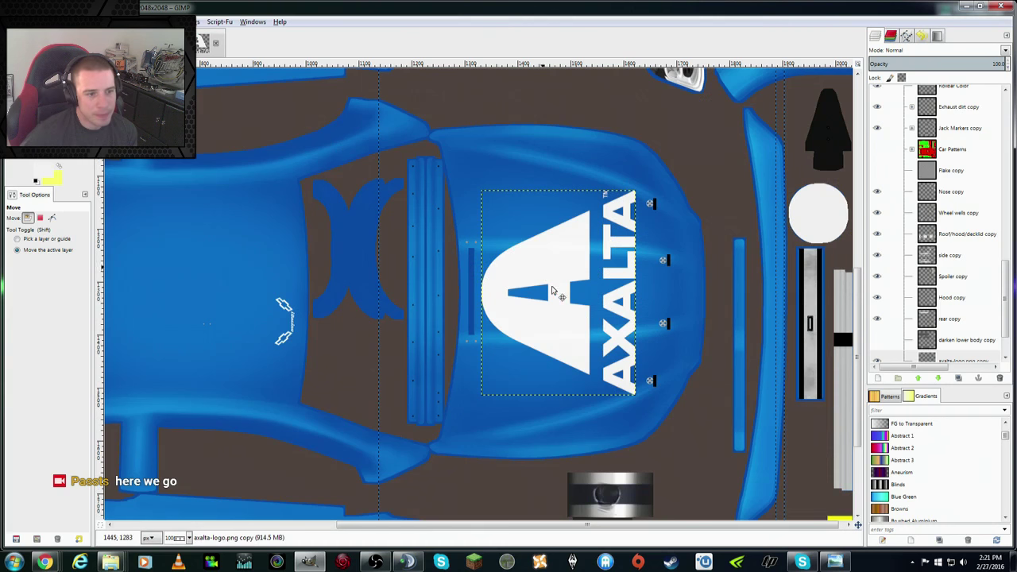
{"action": "key", "text": "alt+2"}
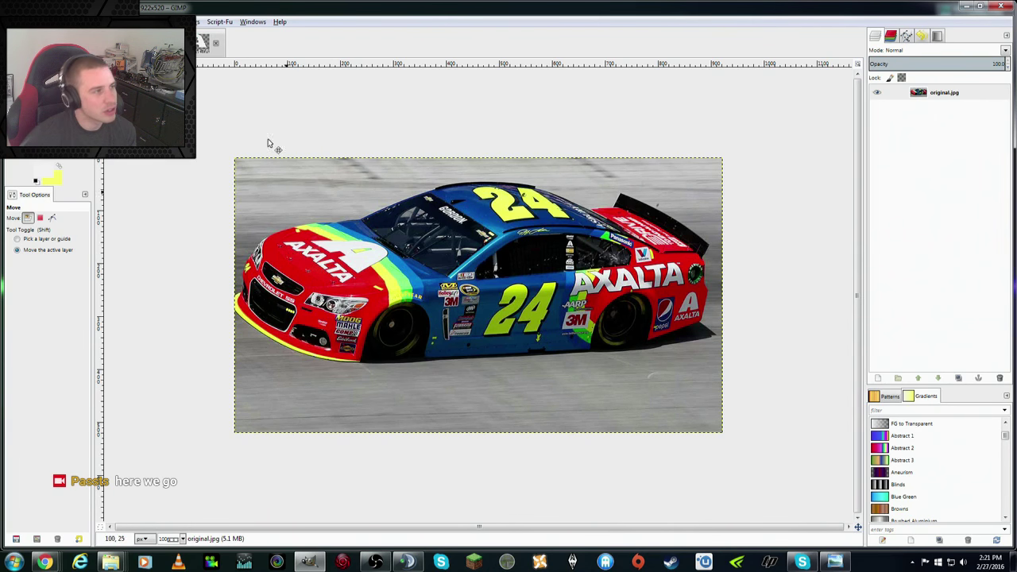
{"action": "key", "text": "alt+1"}
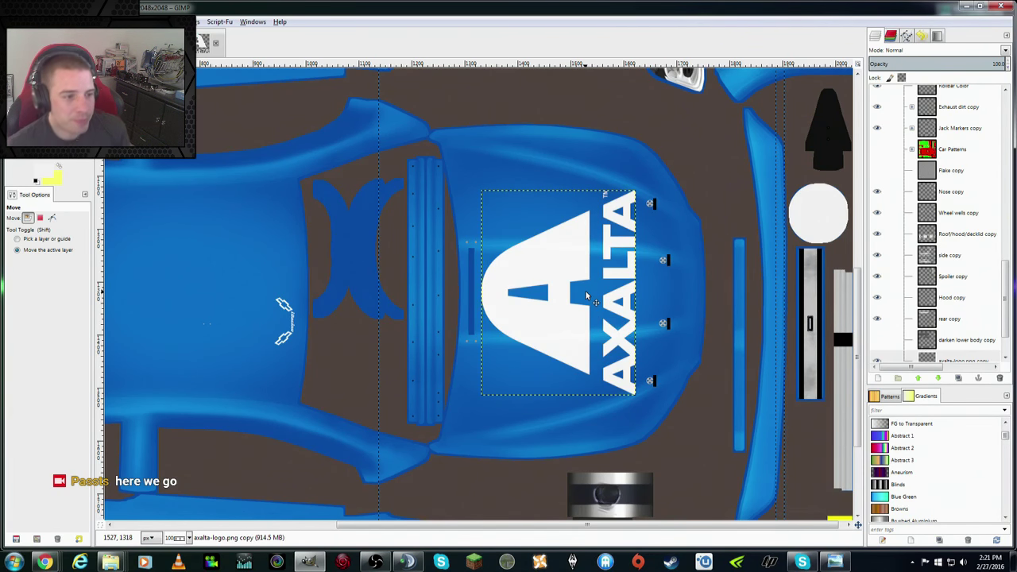
{"action": "left_click_drag", "start_coordinate": [1007, 304], "coordinate": [1013, 318]}
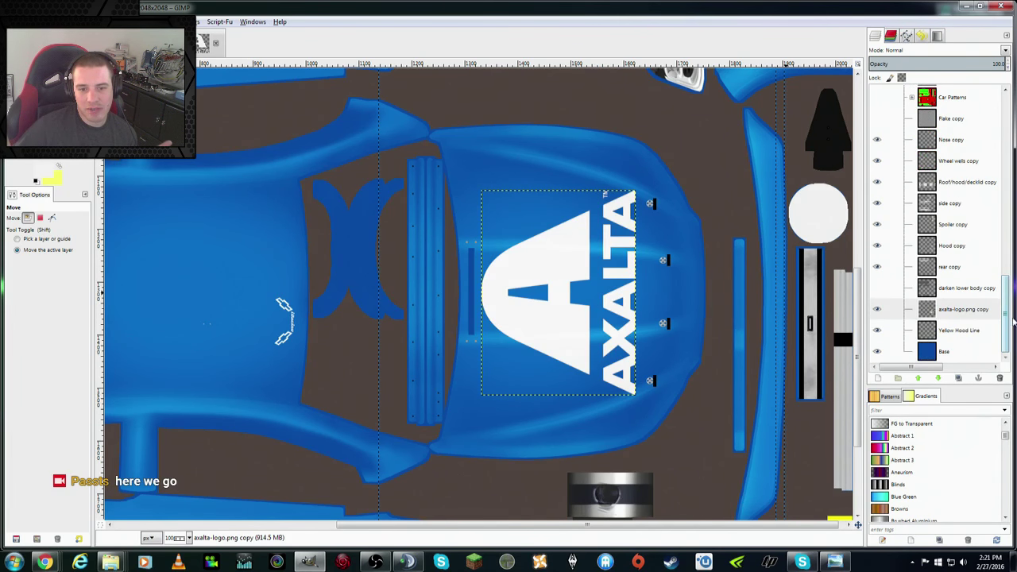
{"action": "left_click", "coordinate": [962, 331]}
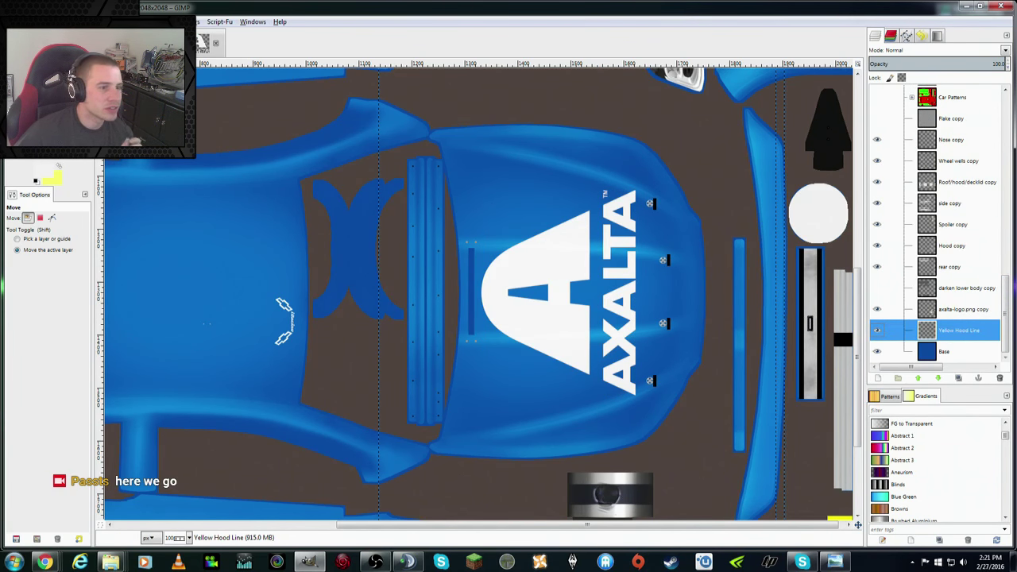
Step: Check the reference photo and axalta-logo.png, then return to the template with the Paths tool
{"action": "key", "text": "ctrl+Page_Down"}
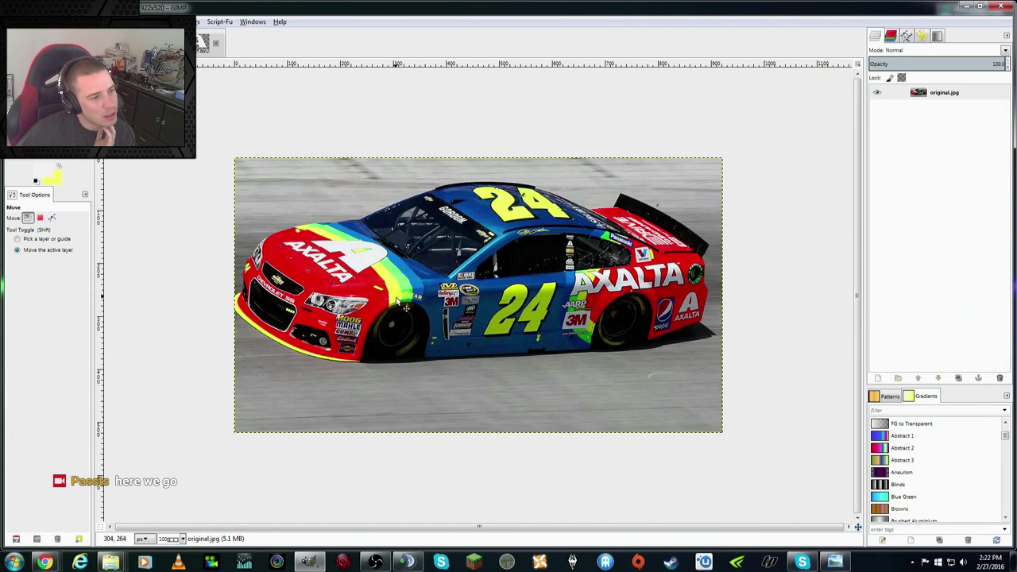
{"action": "key", "text": "ctrl+Page_Down"}
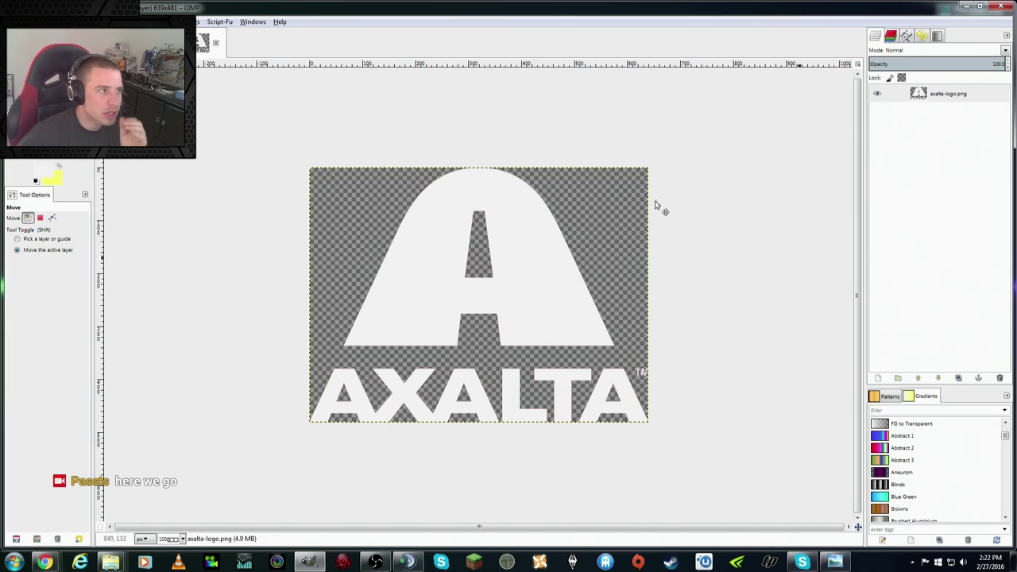
{"action": "key", "text": "ctrl+Page_Up"}
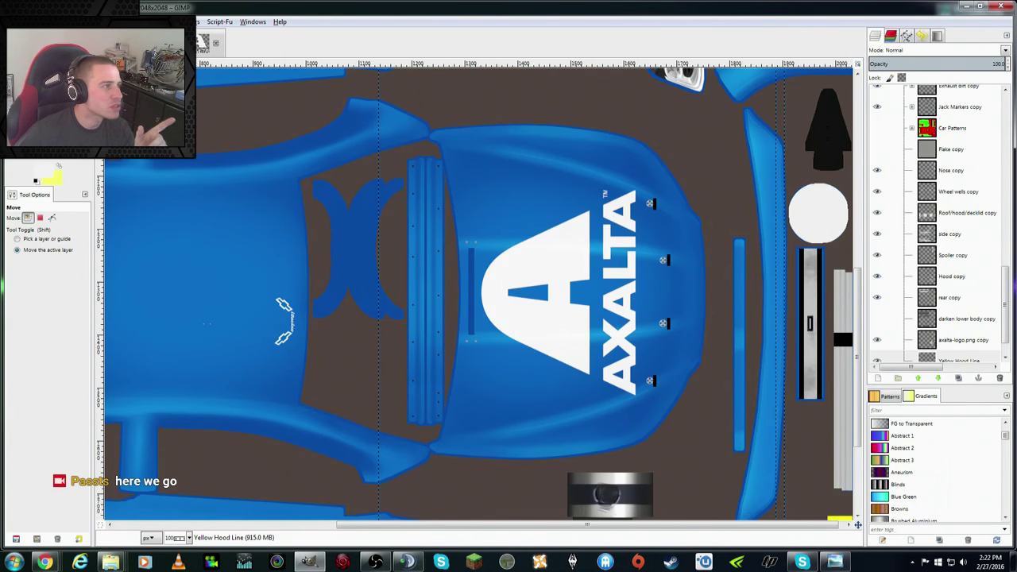
{"action": "key", "text": "b"}
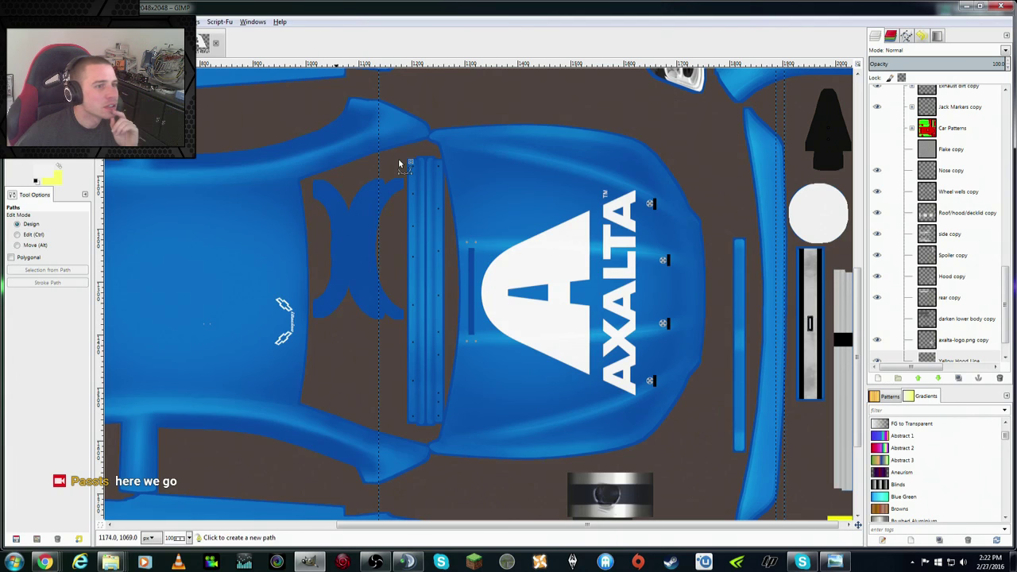
Step: Select the Yellow Hood Line layer, make yellow the foreground, and check the reference hood stripe
{"action": "scroll", "coordinate": [894, 331], "scroll_direction": "down", "scroll_amount": 1}
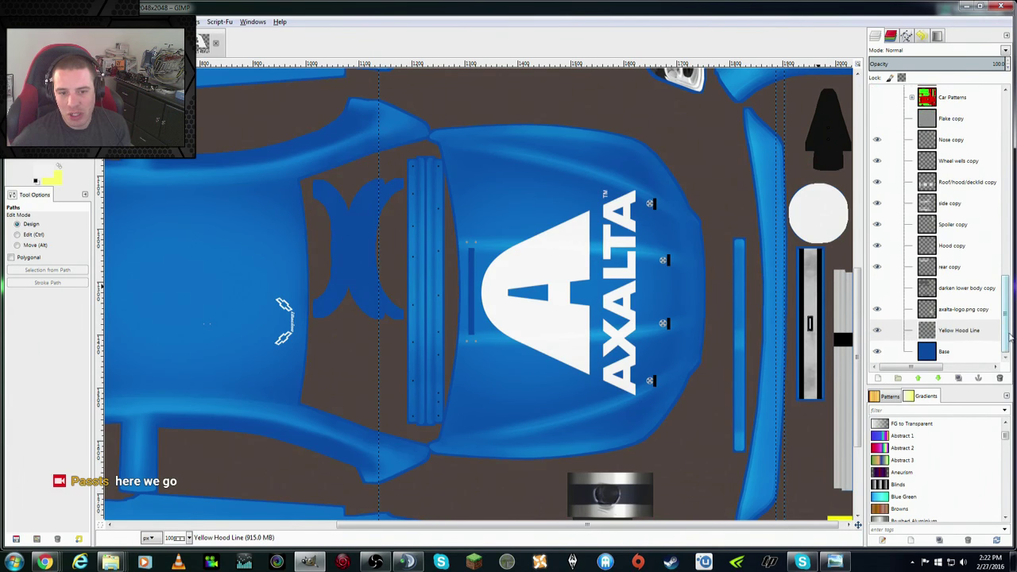
{"action": "left_click", "coordinate": [928, 332]}
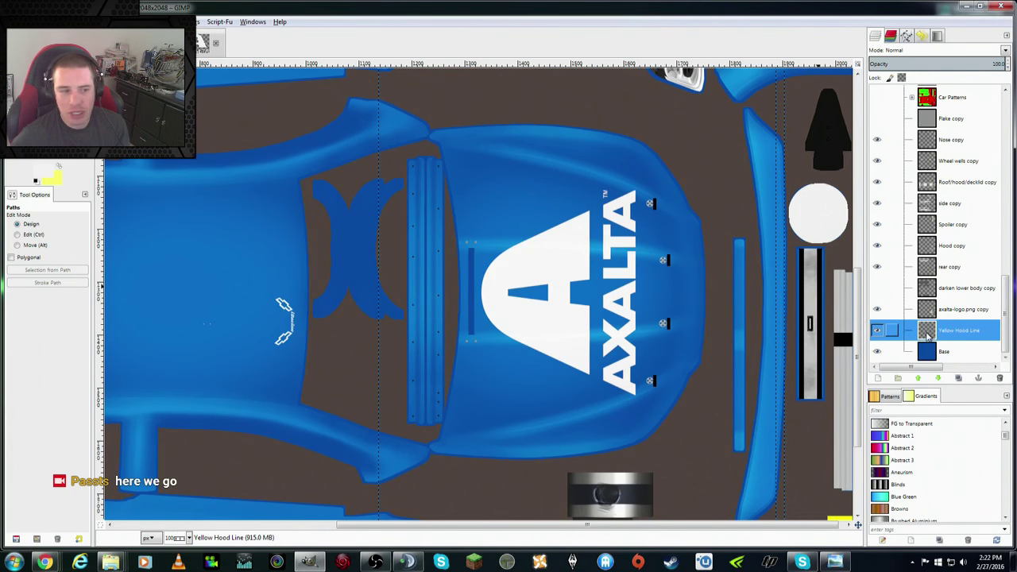
{"action": "left_click", "coordinate": [58, 166]}
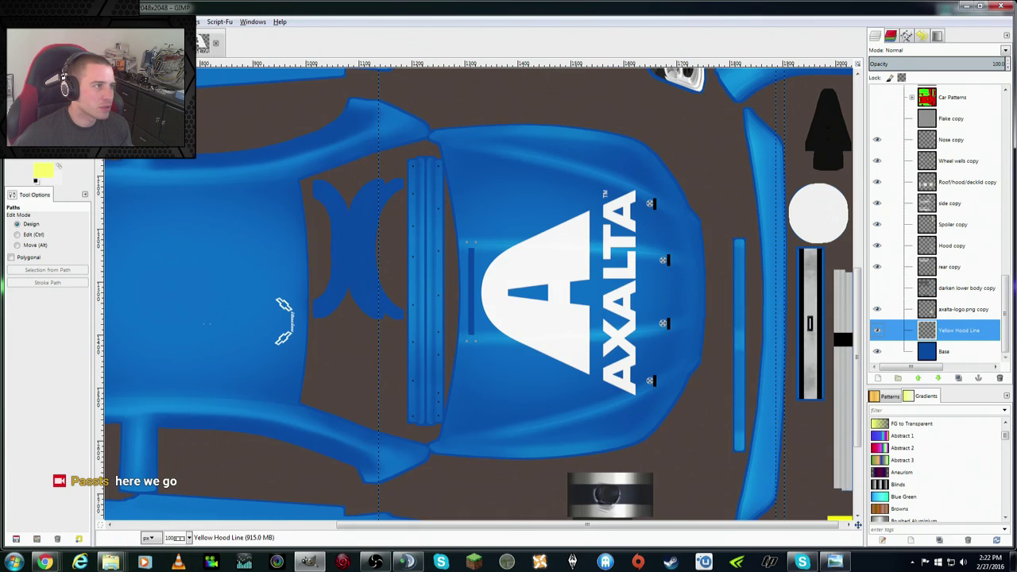
{"action": "left_click", "coordinate": [202, 42]}
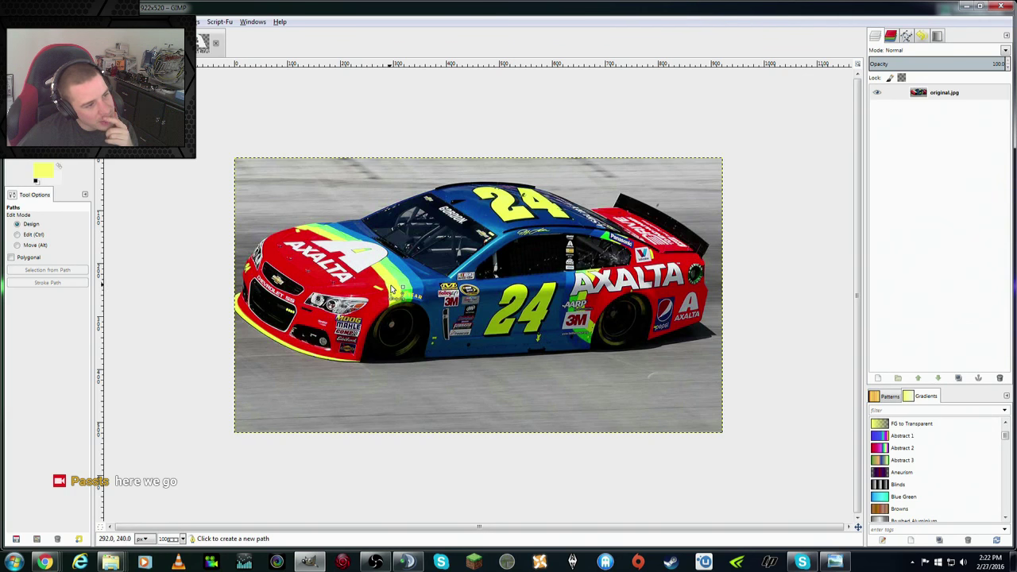
{"action": "key", "text": "ctrl+Page_Up"}
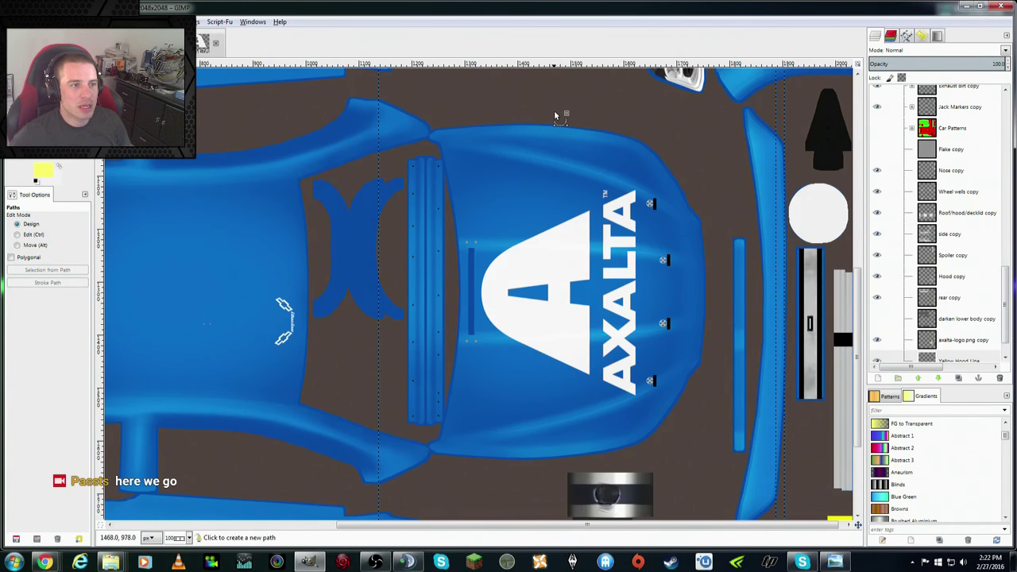
Step: Draw a straight vertical path down the hood and compare it against the reference photo
{"action": "left_click", "coordinate": [555, 113]}
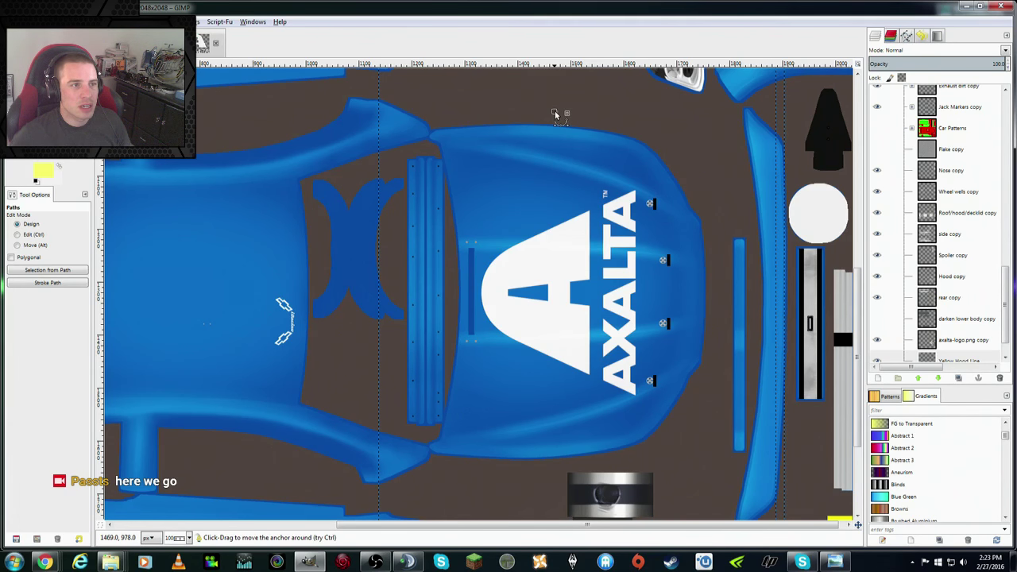
{"action": "left_click", "coordinate": [554, 474]}
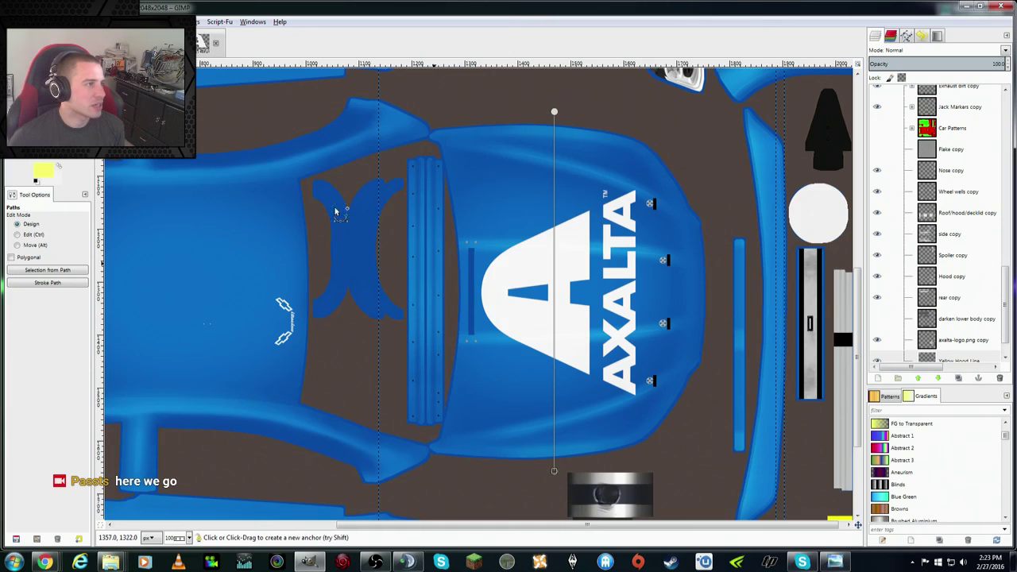
{"action": "key", "text": "alt+1"}
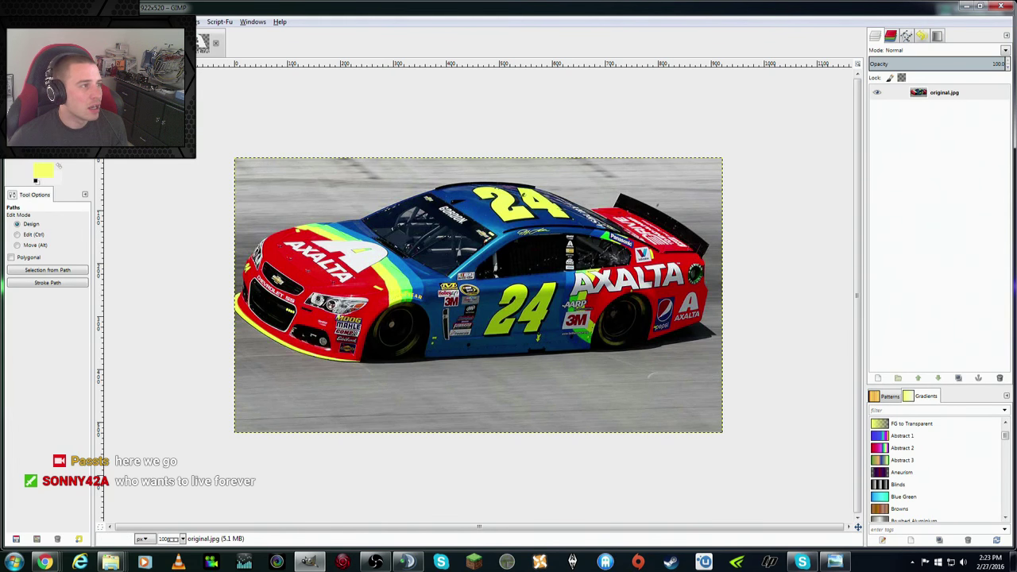
{"action": "key", "text": "ctrl+Page_Up"}
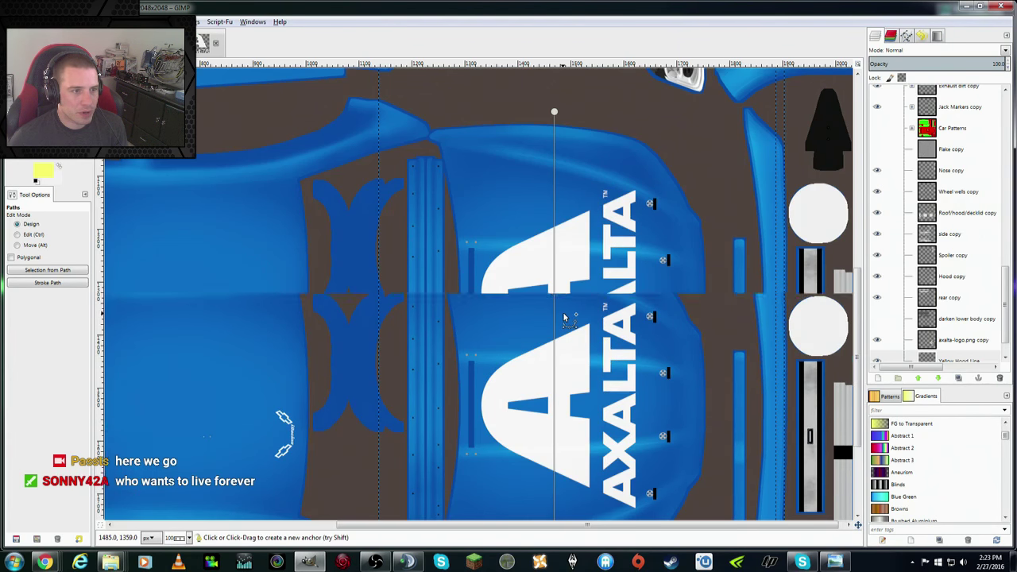
{"action": "scroll", "coordinate": [563, 314], "scroll_direction": "up", "scroll_amount": 5}
{"action": "scroll", "coordinate": [541, 305], "scroll_direction": "up", "scroll_amount": 2}
{"action": "scroll", "coordinate": [493, 278], "scroll_direction": "down", "scroll_amount": 2}
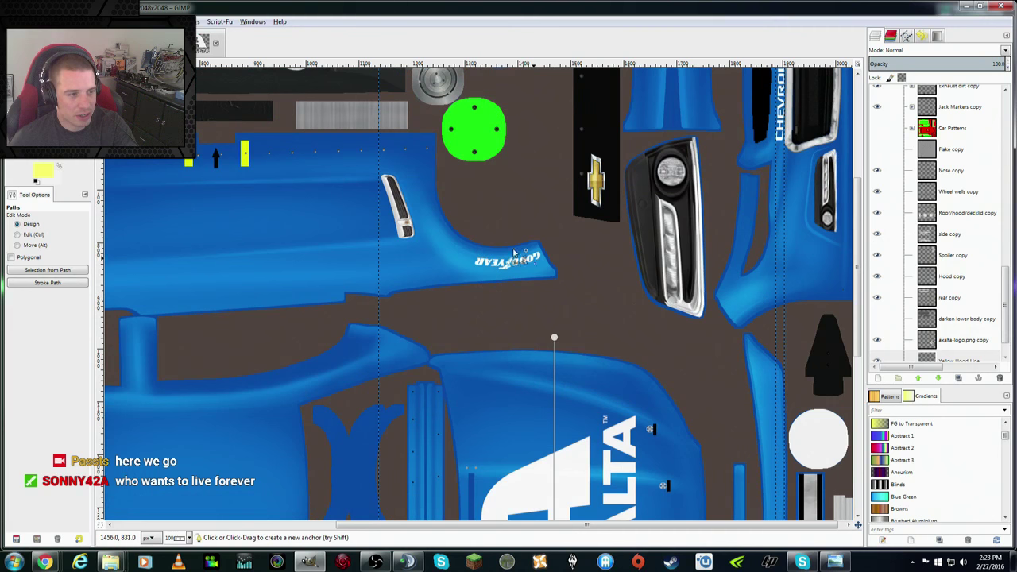
{"action": "scroll", "coordinate": [548, 271], "scroll_direction": "down", "scroll_amount": 3}
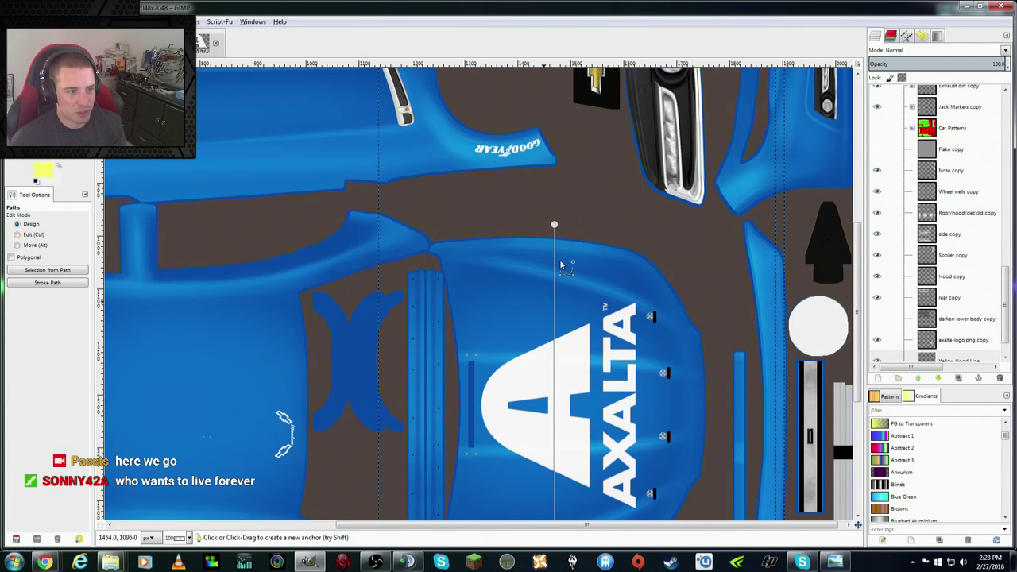
{"action": "key", "text": "ctrl+Page_Down"}
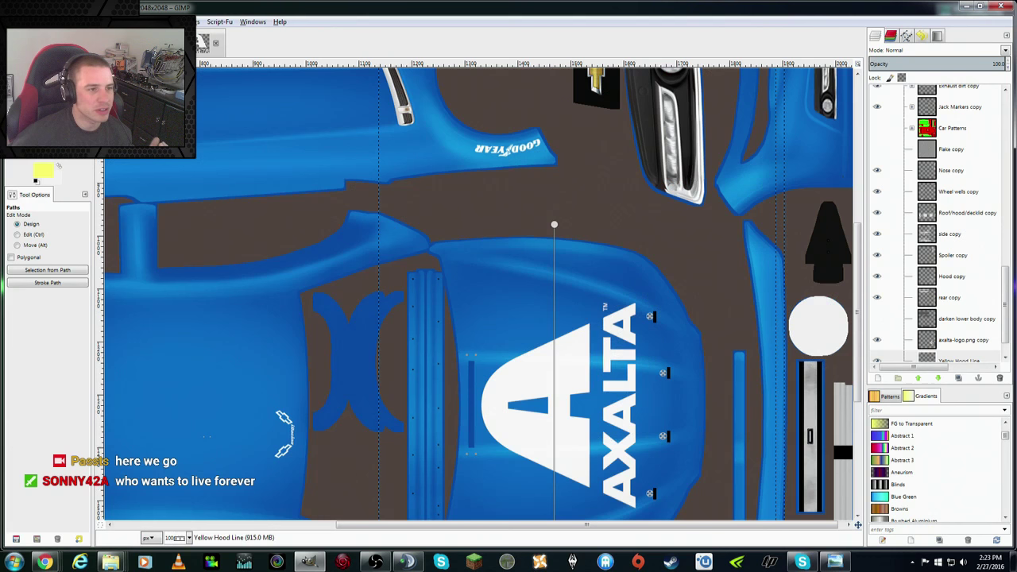
{"action": "key", "text": "ctrl+Page_Up"}
{"action": "scroll", "coordinate": [579, 176], "scroll_direction": "down", "scroll_amount": 3}
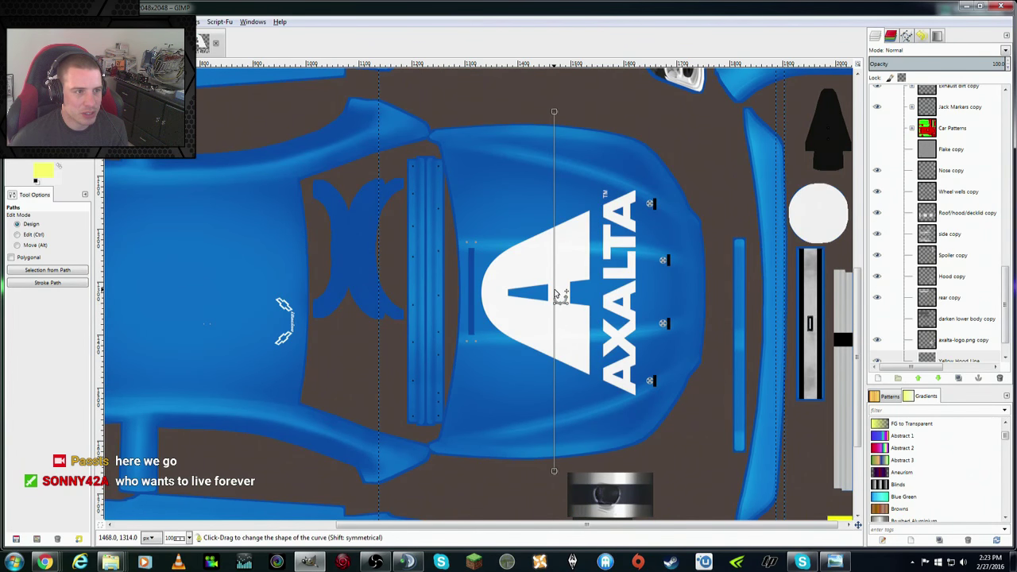
Step: Bow the hood path leftward and reshape its upper and lower handles to match the reference
{"action": "left_click_drag", "start_coordinate": [555, 293], "coordinate": [541, 294]}
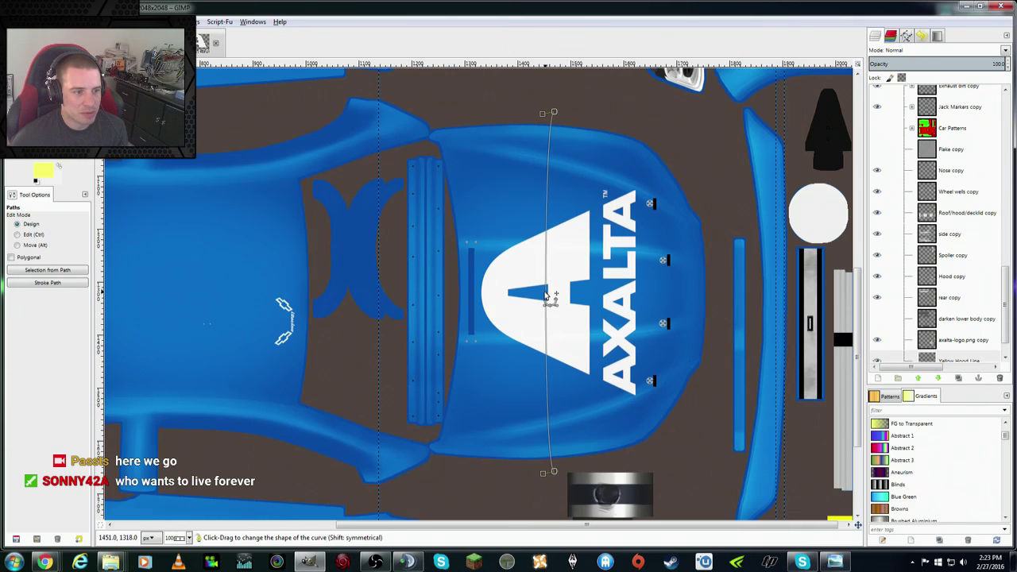
{"action": "left_click_drag", "start_coordinate": [540, 294], "coordinate": [536, 295]}
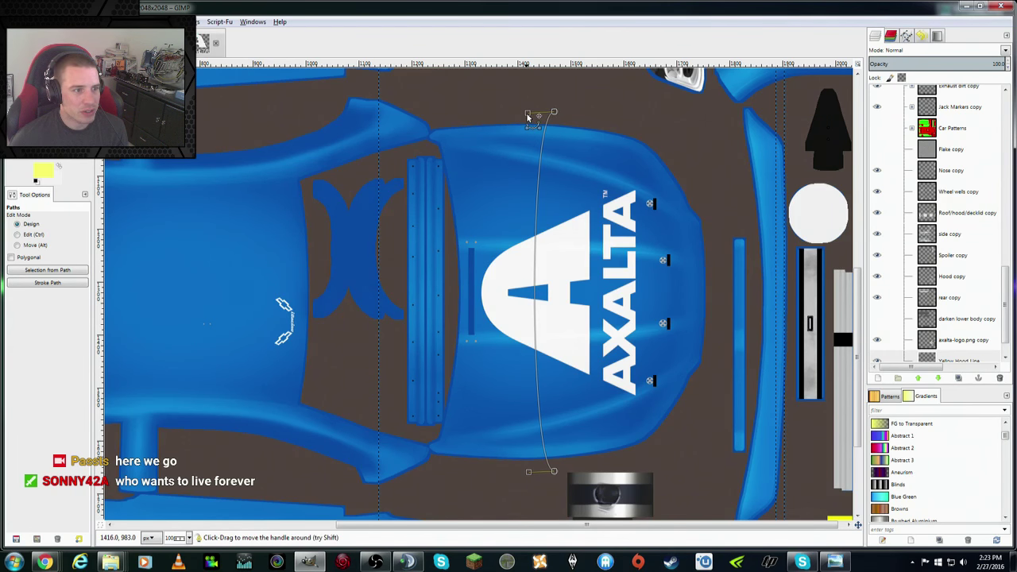
{"action": "left_click", "coordinate": [179, 42]}
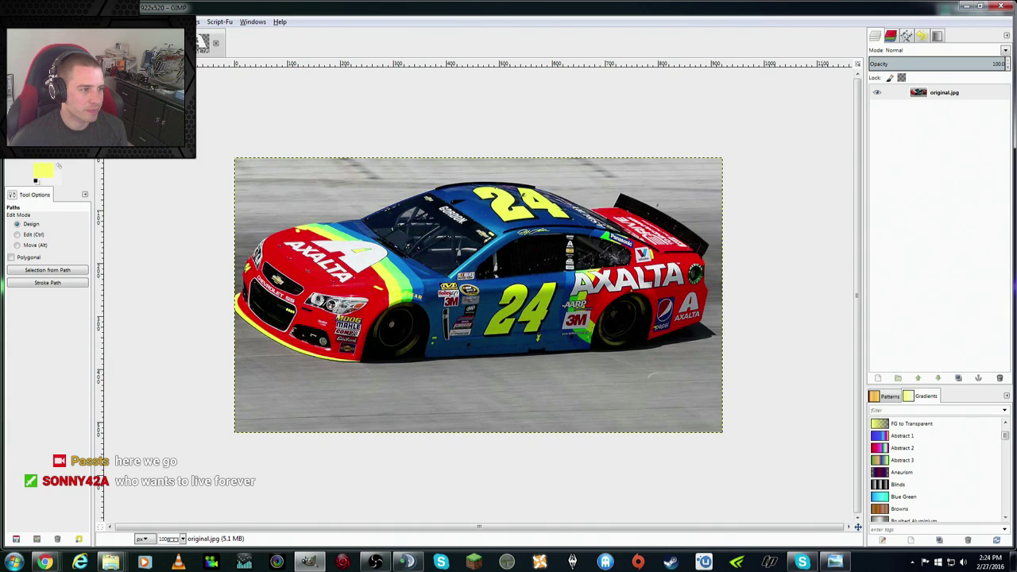
{"action": "left_click", "coordinate": [155, 42]}
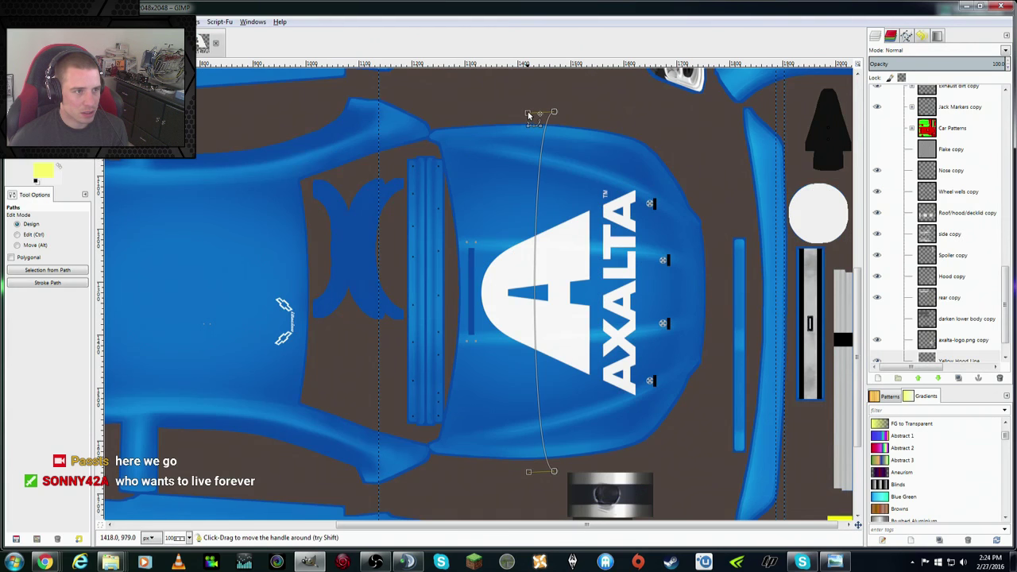
{"action": "left_click_drag", "start_coordinate": [530, 117], "coordinate": [508, 190]}
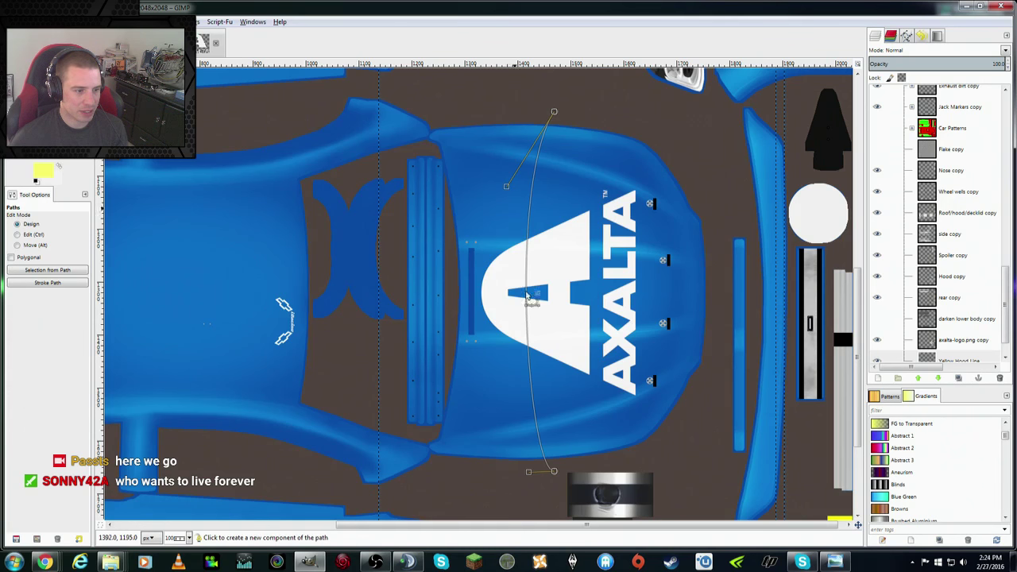
{"action": "left_click_drag", "start_coordinate": [528, 471], "coordinate": [512, 402]}
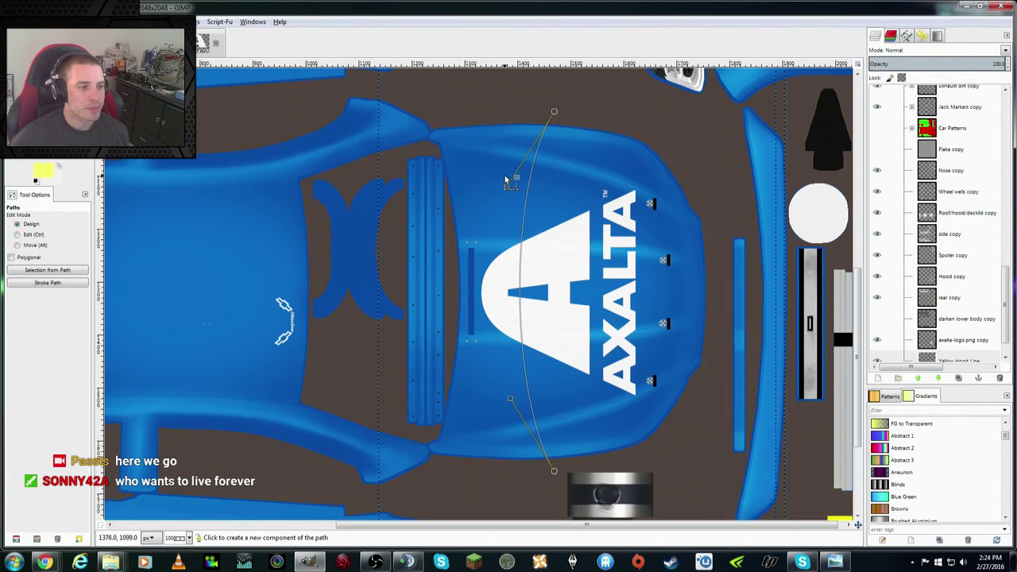
Step: Shift the curved hood path slightly right and select the Yellow Hood Line layer
{"action": "key", "text": "ctrl+Page_Down"}
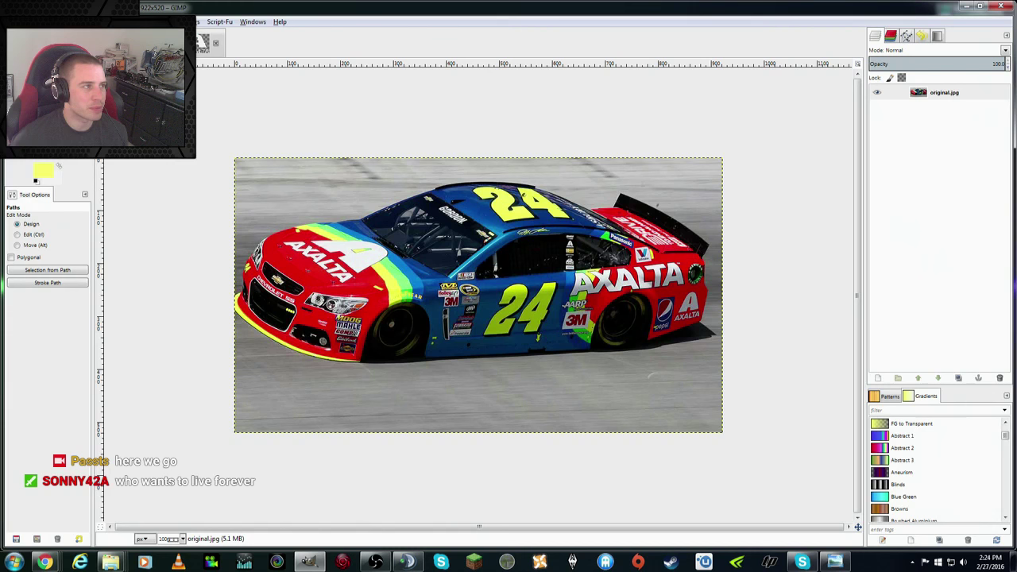
{"action": "key", "text": "ctrl+Page_Up"}
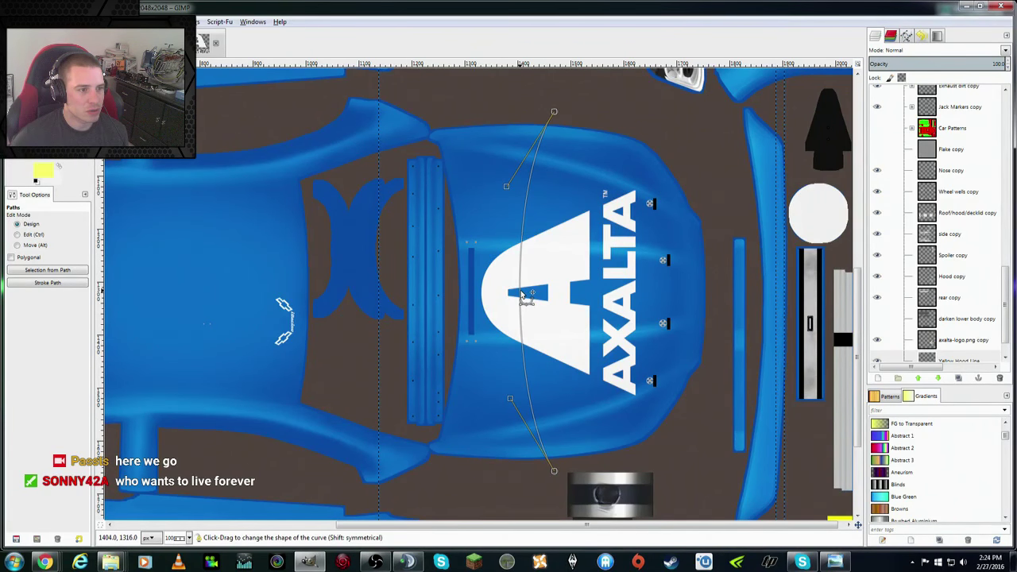
{"action": "left_click_drag", "start_coordinate": [523, 294], "coordinate": [521, 294]}
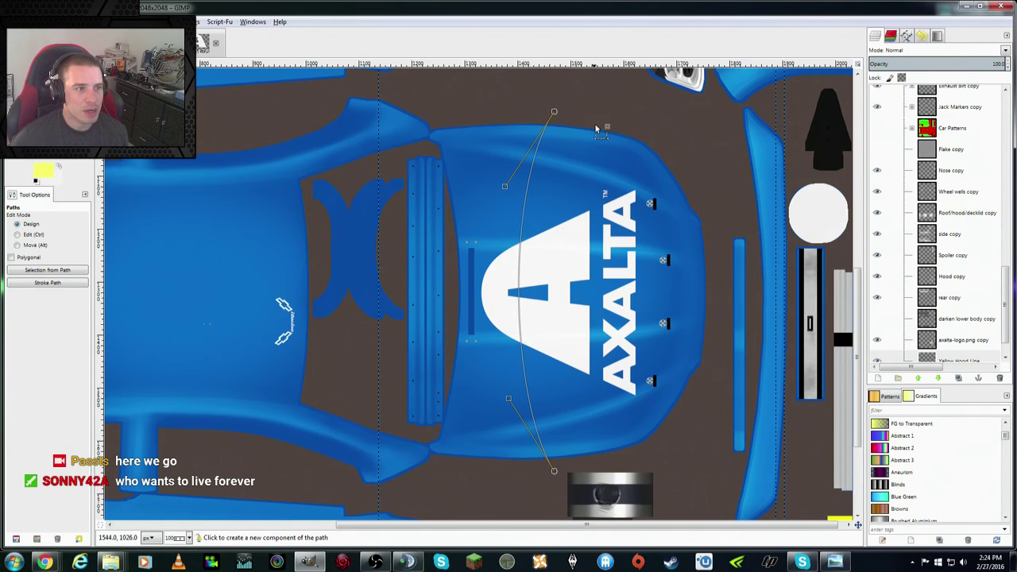
{"action": "left_click_drag", "start_coordinate": [554, 111], "coordinate": [576, 116]}
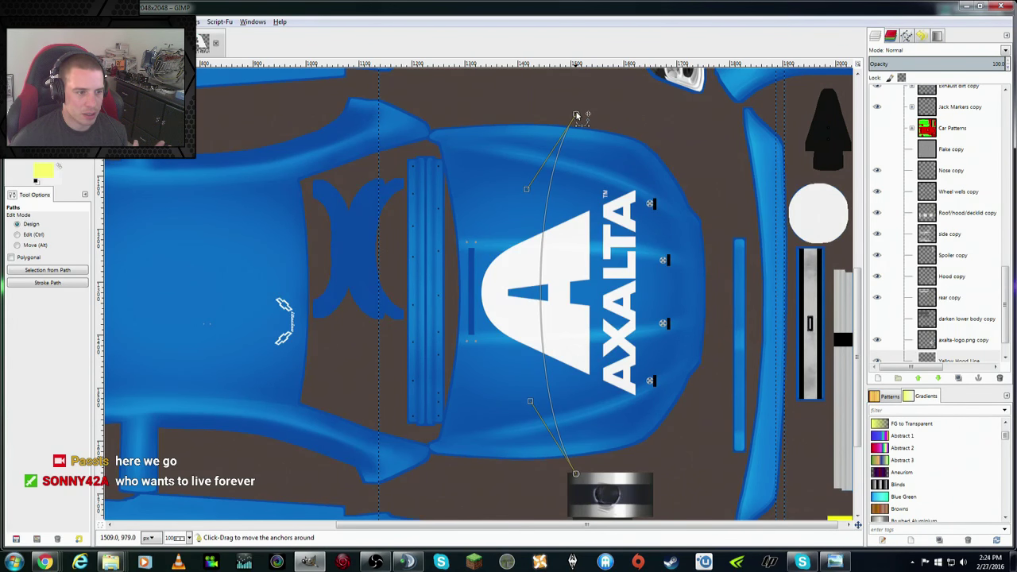
{"action": "left_click_drag", "start_coordinate": [576, 116], "coordinate": [577, 113]}
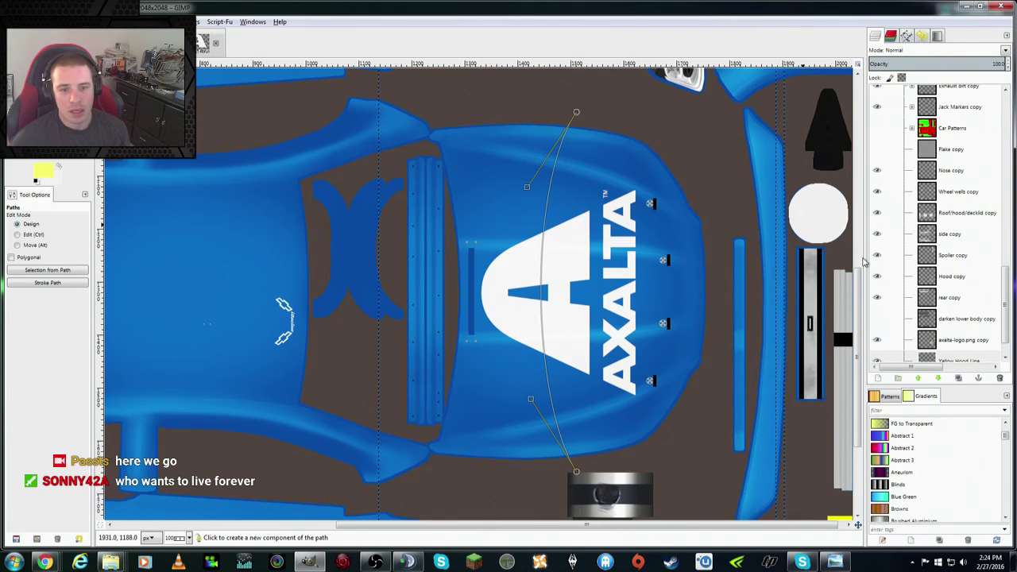
{"action": "scroll", "coordinate": [1005, 318], "scroll_direction": "down", "scroll_amount": 1}
{"action": "left_click", "coordinate": [959, 332]}
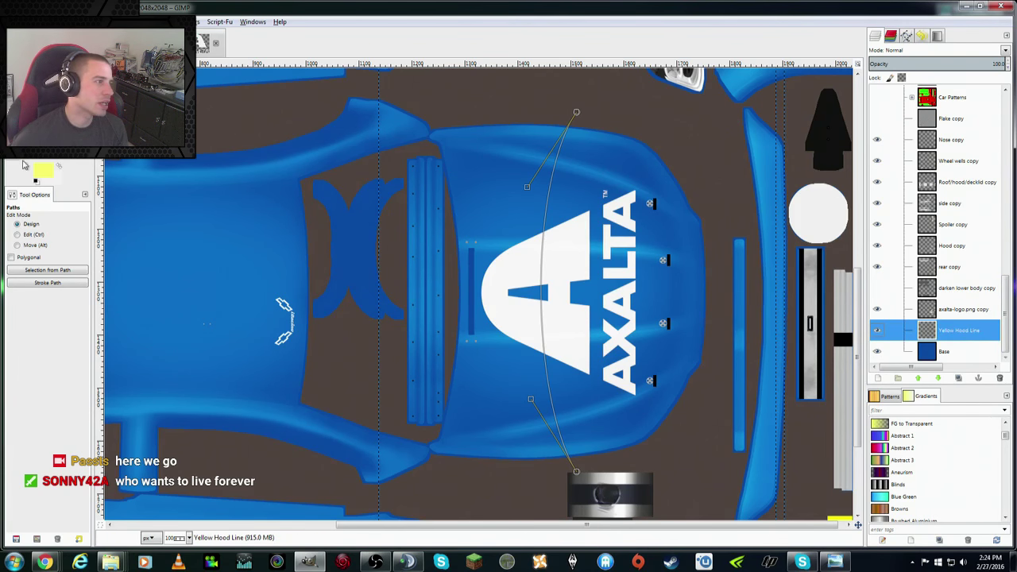
Step: Sample the yellow of the 24 decal from the reference photo as the foreground colour
{"action": "key", "text": "ctrl+Page_Down"}
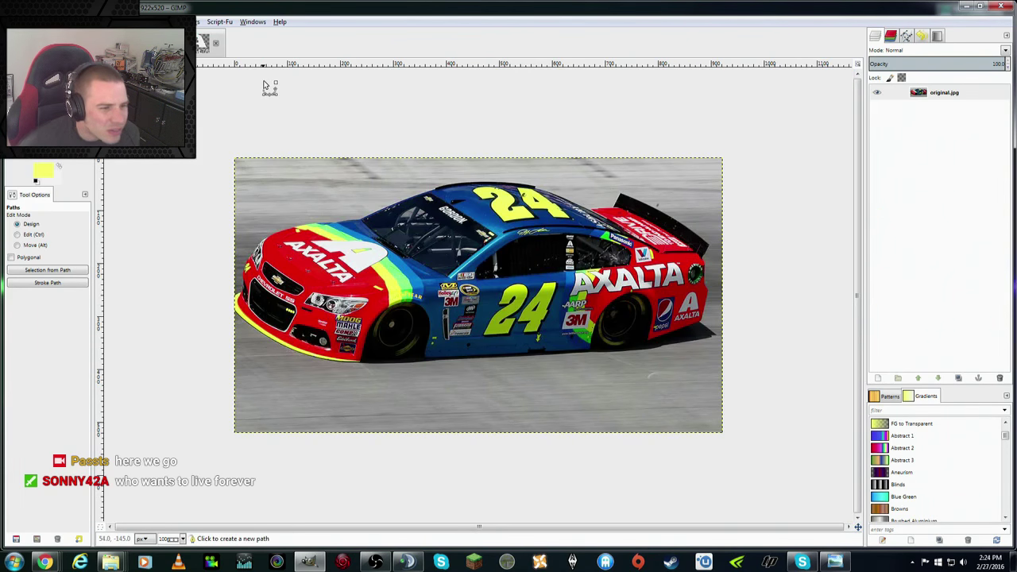
{"action": "key", "text": "o"}
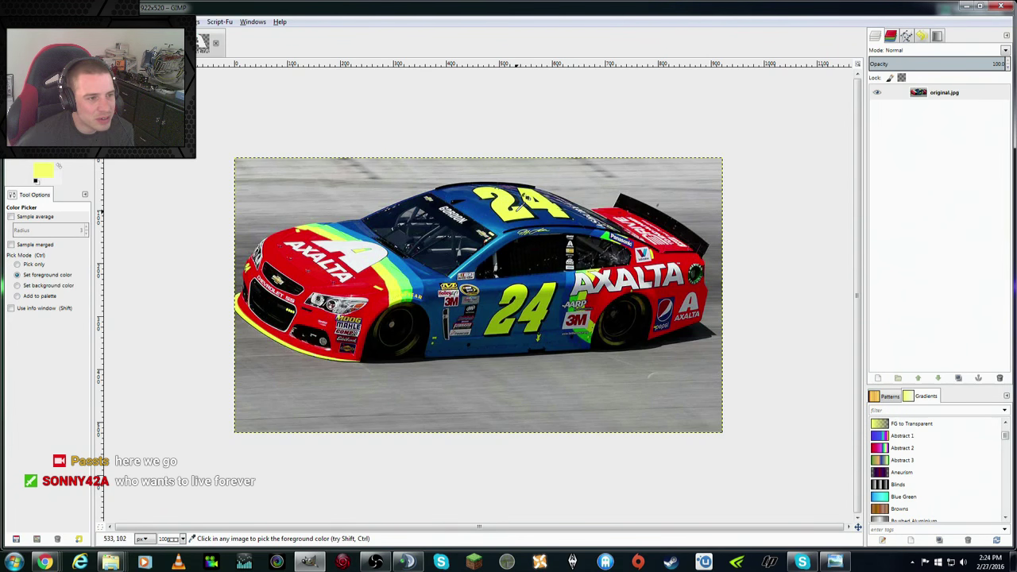
{"action": "left_click_drag", "start_coordinate": [556, 288], "coordinate": [555, 285]}
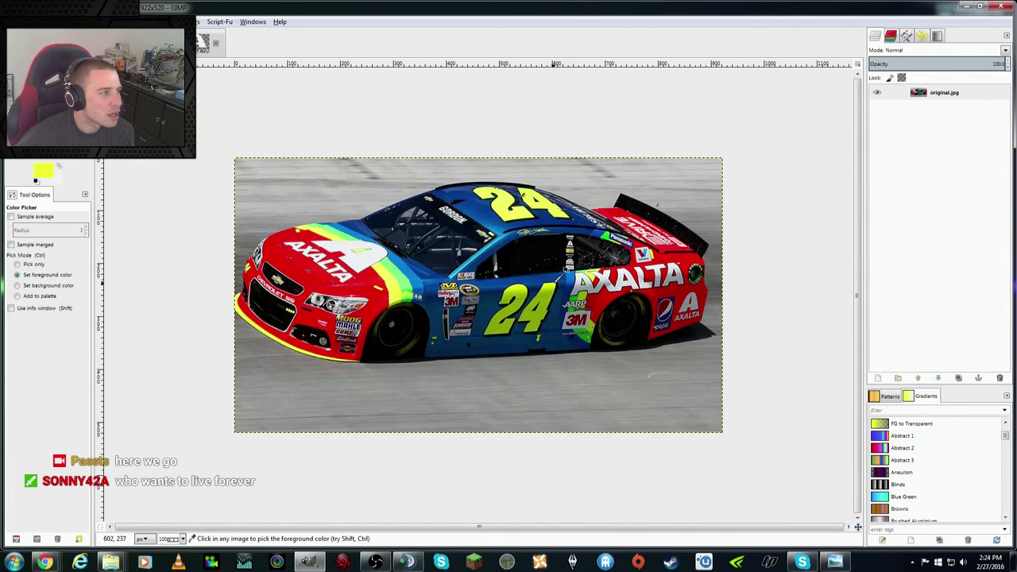
{"action": "left_click", "coordinate": [555, 286]}
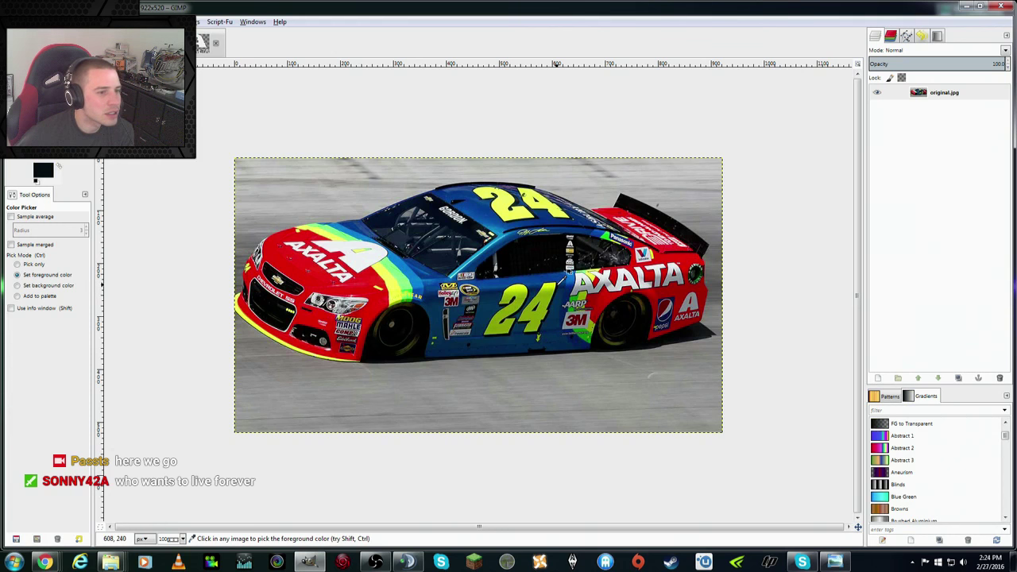
{"action": "left_click", "coordinate": [554, 287]}
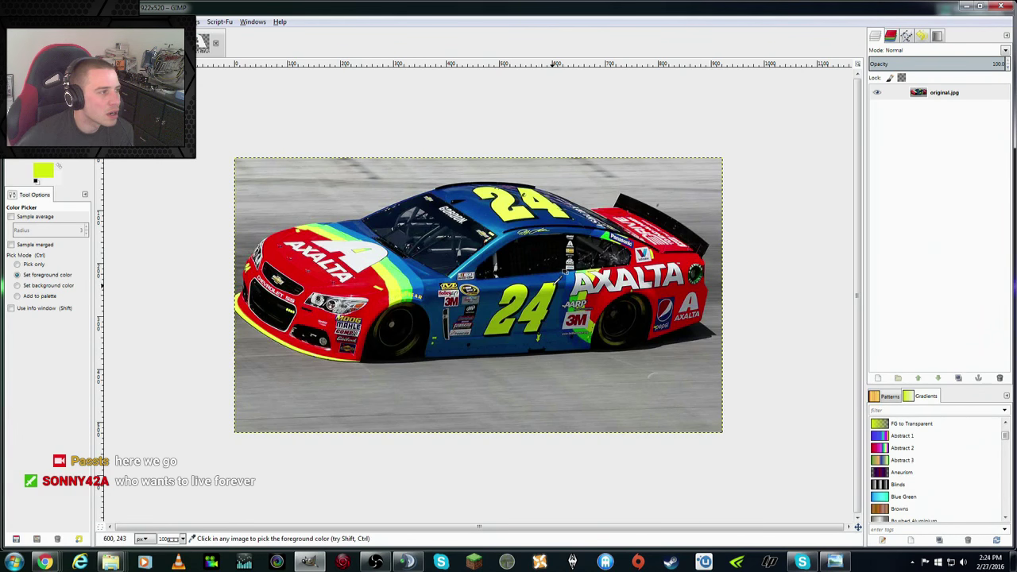
{"action": "left_click", "coordinate": [554, 284]}
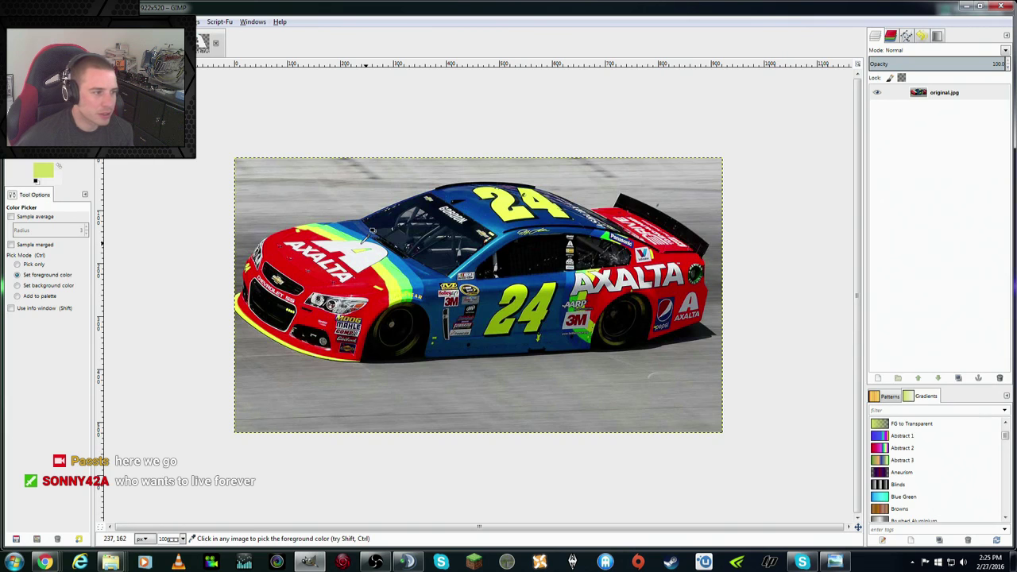
{"action": "left_click", "coordinate": [46, 174]}
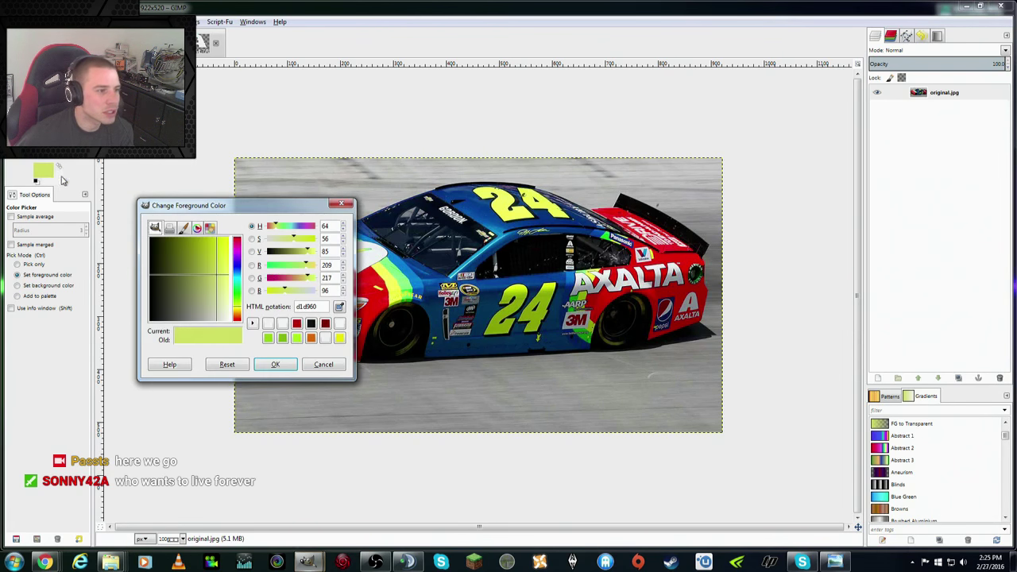
{"action": "left_click", "coordinate": [340, 205]}
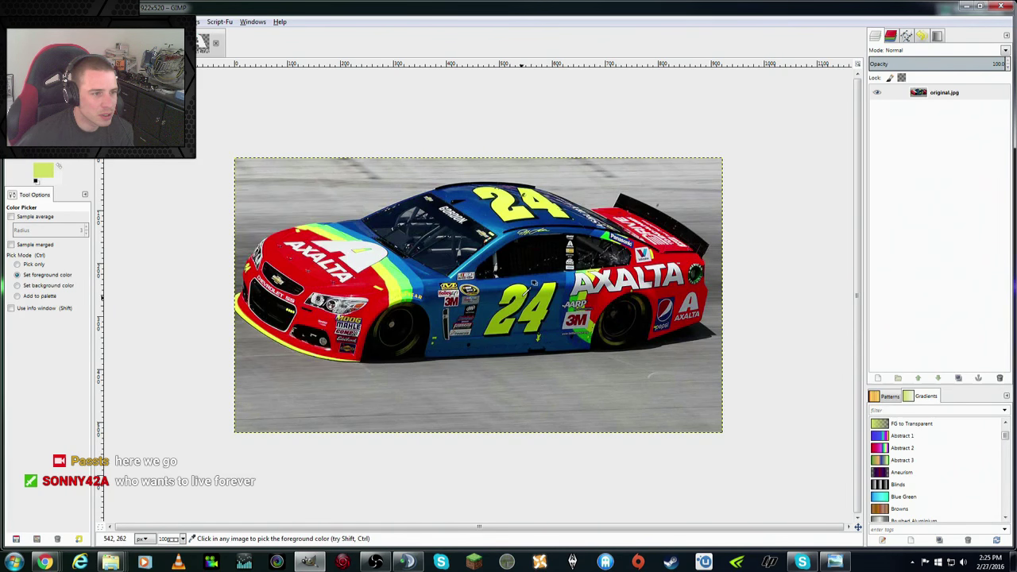
{"action": "left_click", "coordinate": [521, 297]}
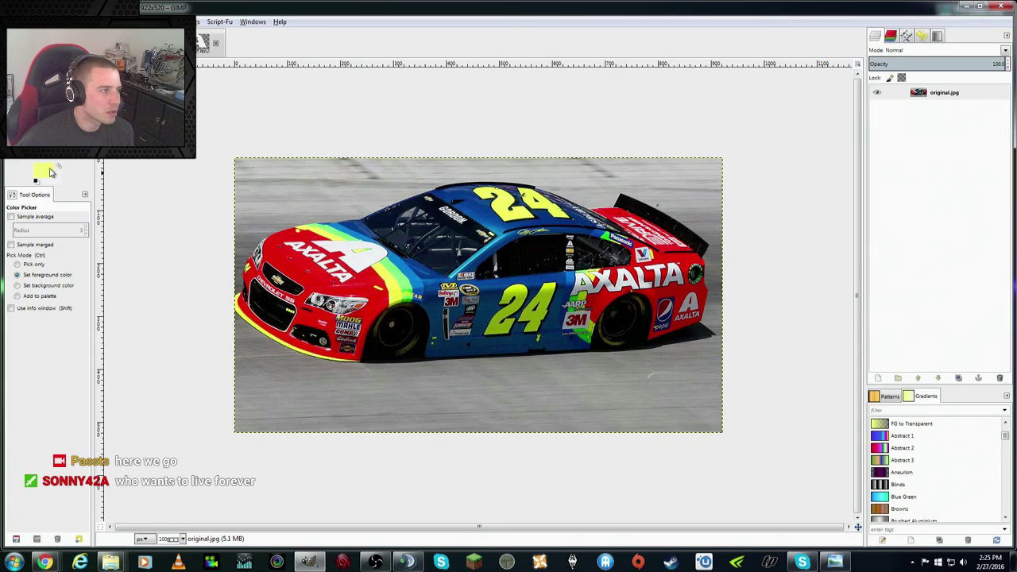
Step: Lighten the yellow foreground to a paler feff89 and return to the car template
{"action": "left_click", "coordinate": [48, 170]}
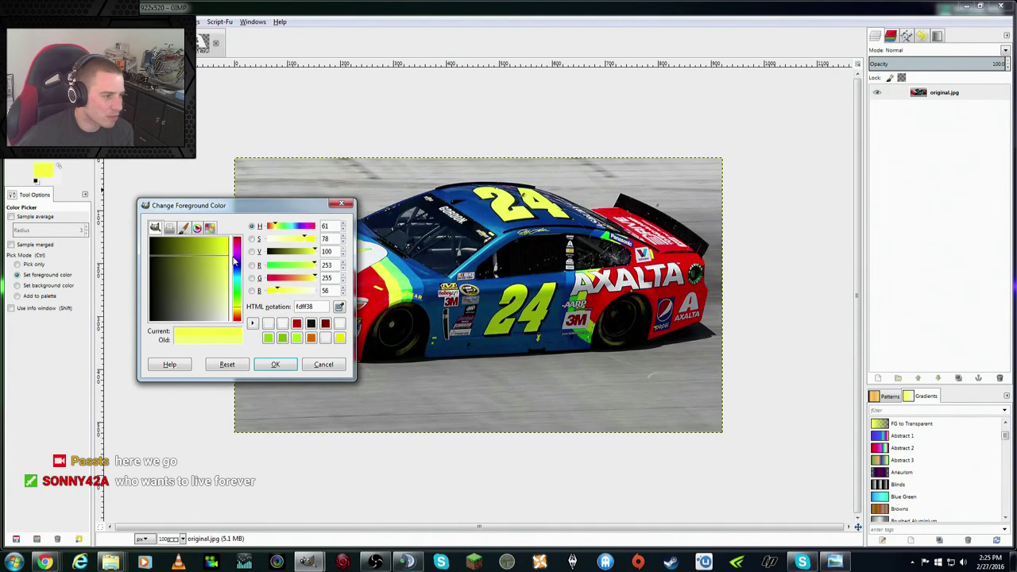
{"action": "left_click", "coordinate": [228, 268]}
{"action": "mouse_move", "coordinate": [229, 270]}
{"action": "left_mouse_down"}
{"action": "mouse_move", "coordinate": [233, 283]}
{"action": "mouse_move", "coordinate": [236, 256]}
{"action": "left_mouse_up"}
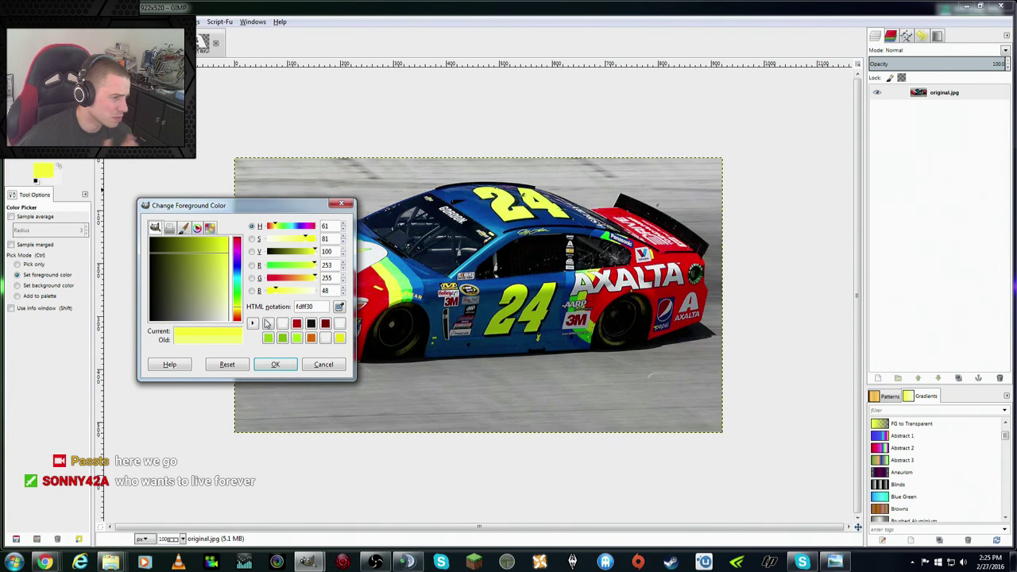
{"action": "left_click", "coordinate": [276, 363]}
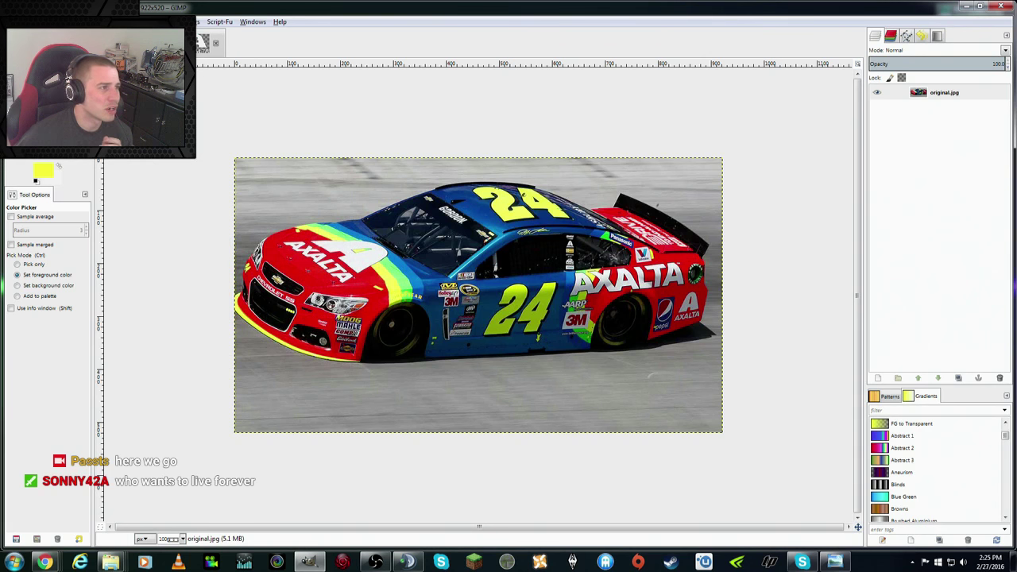
{"action": "left_click", "coordinate": [177, 41]}
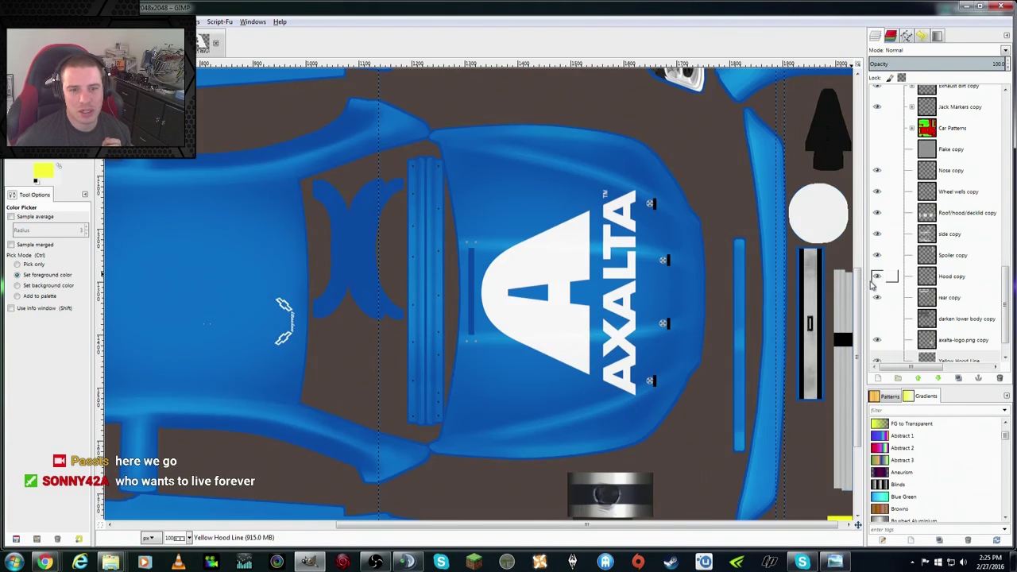
Step: Make the Yellow Hood Line layer active on the car template
{"action": "scroll", "coordinate": [992, 362], "scroll_direction": "down", "scroll_amount": 2}
{"action": "left_click", "coordinate": [967, 341]}
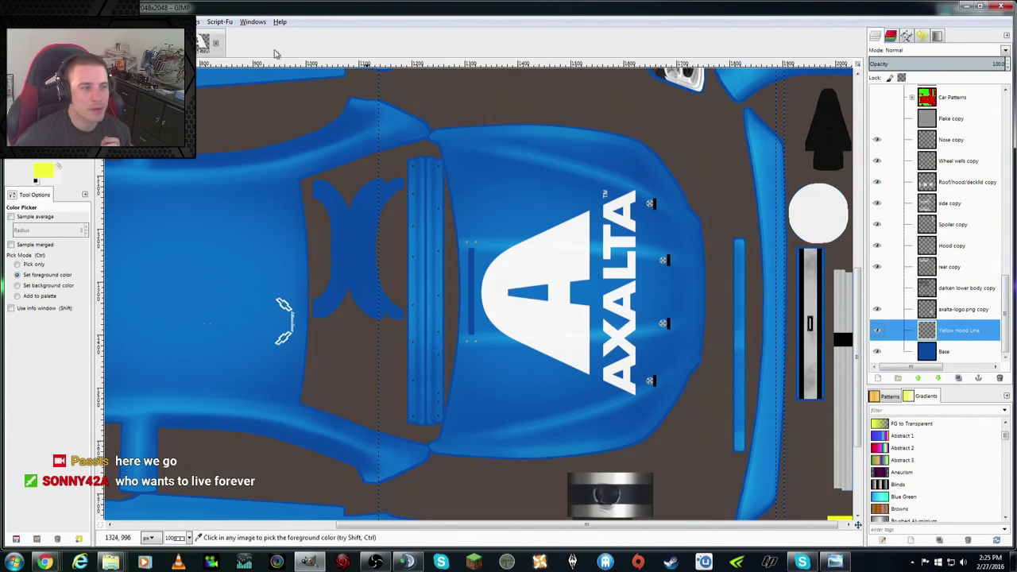
{"action": "key", "text": "alt+e"}
{"action": "key", "text": "Escape"}
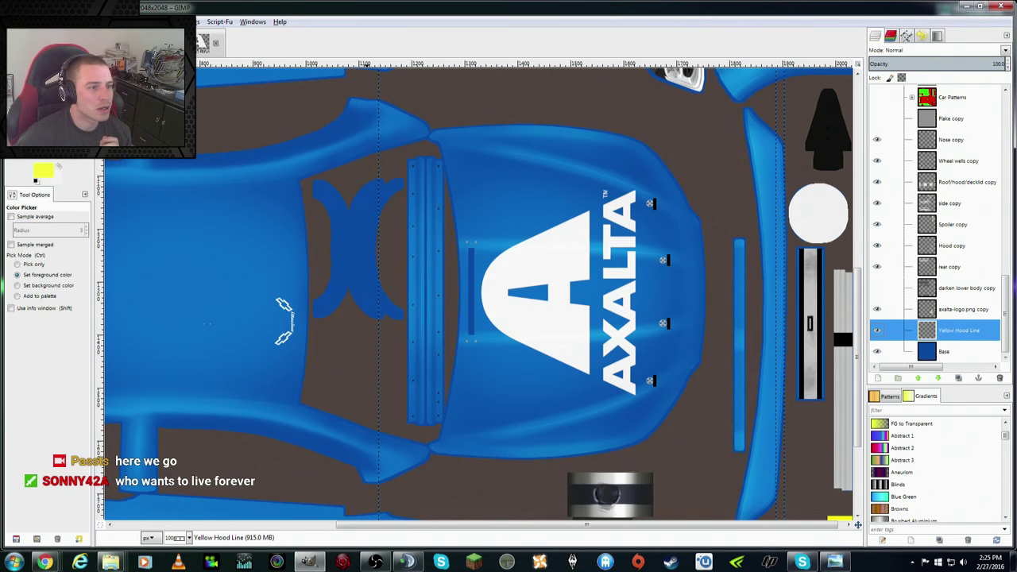
{"action": "key", "text": "alt+e"}
{"action": "key", "text": "Escape"}
{"action": "scroll", "coordinate": [389, 263], "scroll_direction": "down", "scroll_amount": 5}
{"action": "scroll", "coordinate": [389, 263], "scroll_direction": "up", "scroll_amount": 5}
{"action": "scroll", "coordinate": [390, 262], "scroll_direction": "up", "scroll_amount": 3}
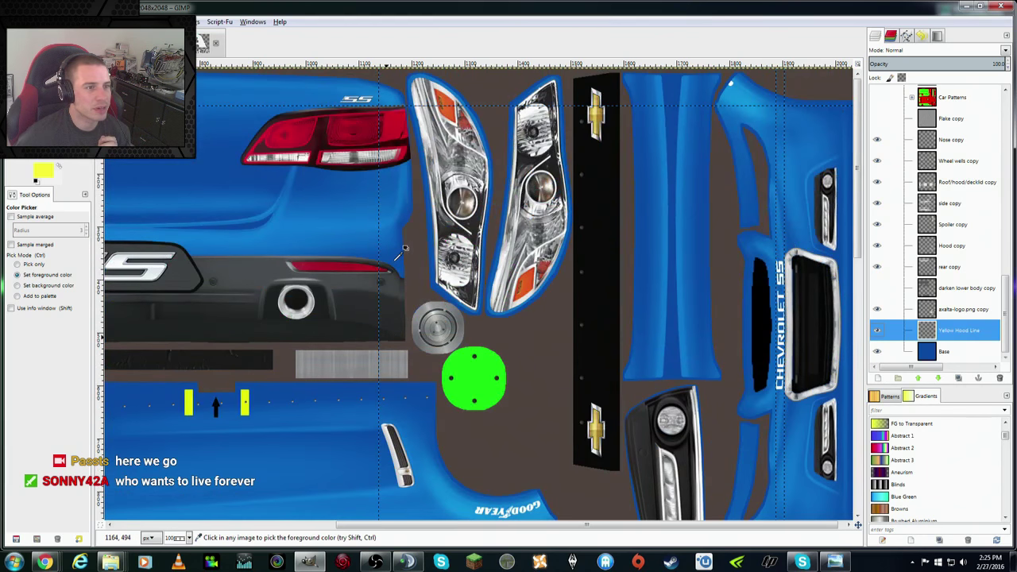
{"action": "scroll", "coordinate": [477, 294], "scroll_direction": "down", "scroll_amount": 4}
{"action": "scroll", "coordinate": [502, 314], "scroll_direction": "down", "scroll_amount": 3}
{"action": "scroll", "coordinate": [500, 318], "scroll_direction": "up", "scroll_amount": 5}
{"action": "scroll", "coordinate": [501, 318], "scroll_direction": "down", "scroll_amount": 5}
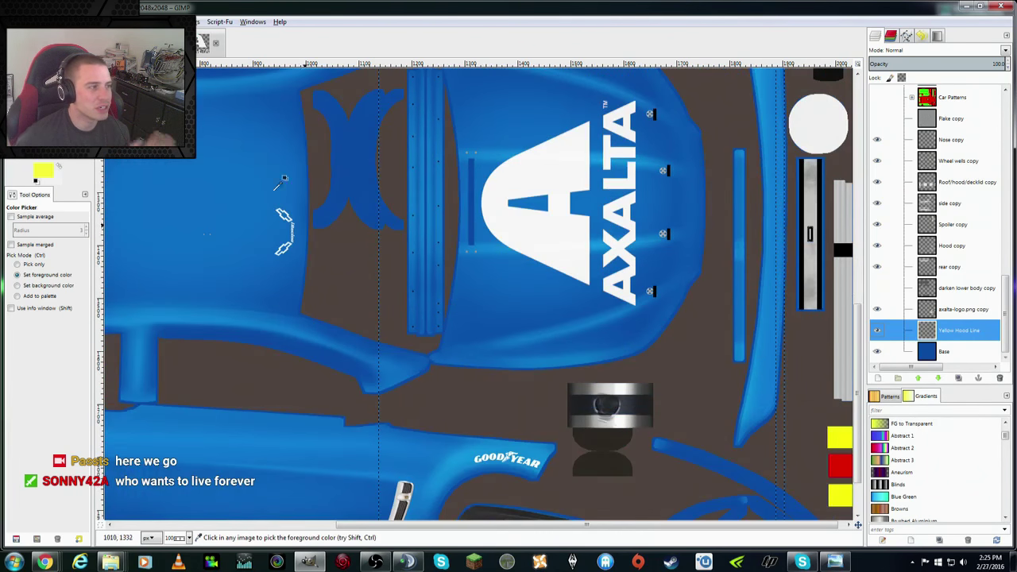
{"action": "scroll", "coordinate": [498, 169], "scroll_direction": "up", "scroll_amount": 5}
{"action": "scroll", "coordinate": [503, 158], "scroll_direction": "down", "scroll_amount": 3}
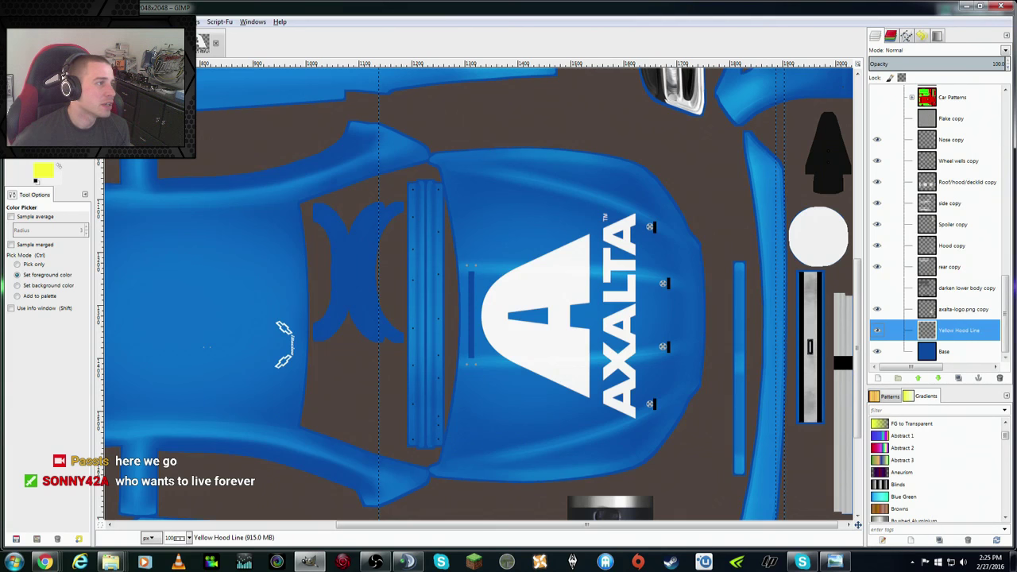
Step: Check the Unnamed path in the Paths list, then place a first path anchor above the hood
{"action": "key", "text": "b"}
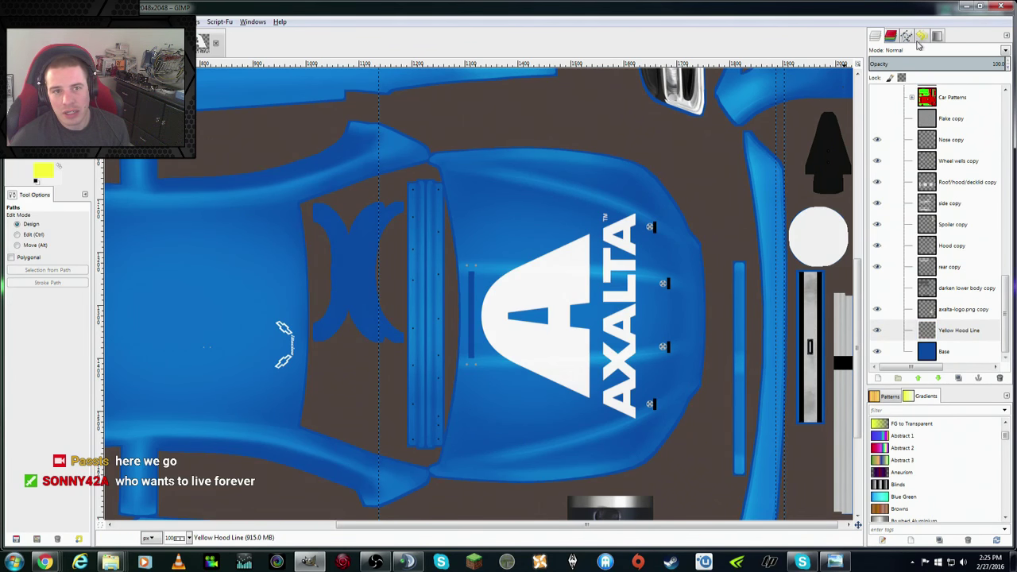
{"action": "left_click", "coordinate": [907, 37]}
{"action": "left_click", "coordinate": [929, 70]}
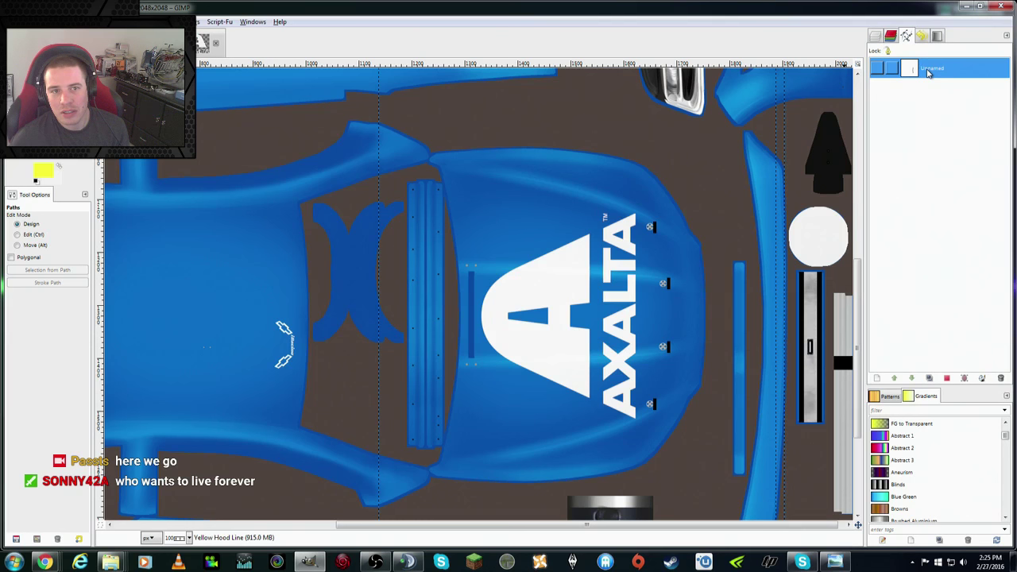
{"action": "left_click", "coordinate": [877, 69]}
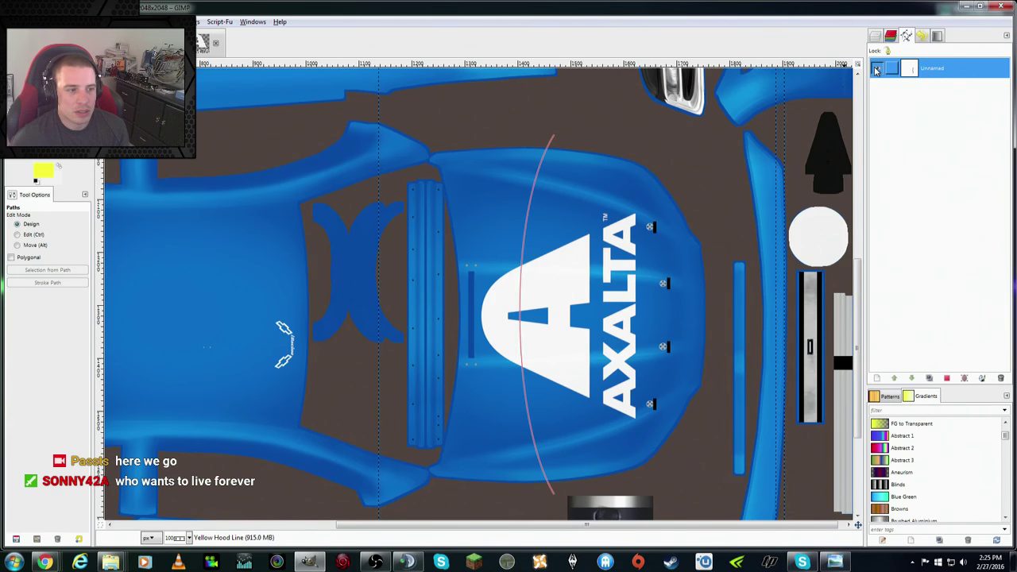
{"action": "left_click", "coordinate": [877, 70]}
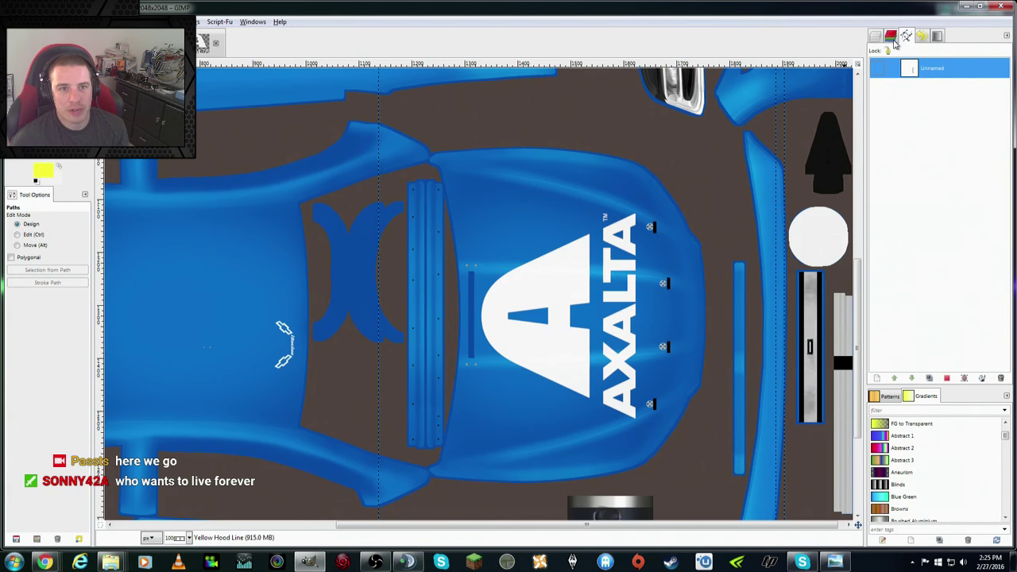
{"action": "left_click", "coordinate": [875, 35]}
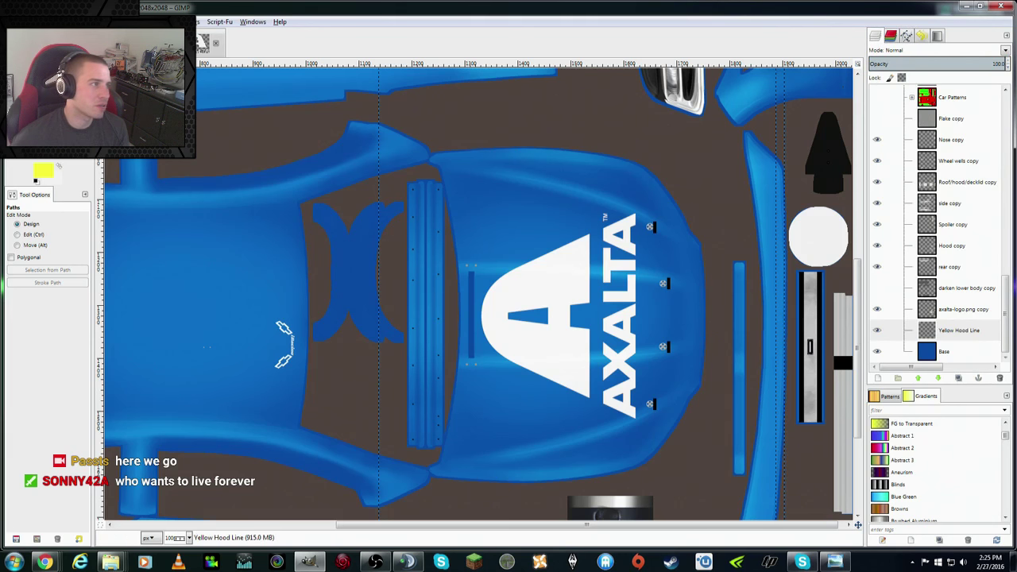
{"action": "left_click", "coordinate": [555, 122]}
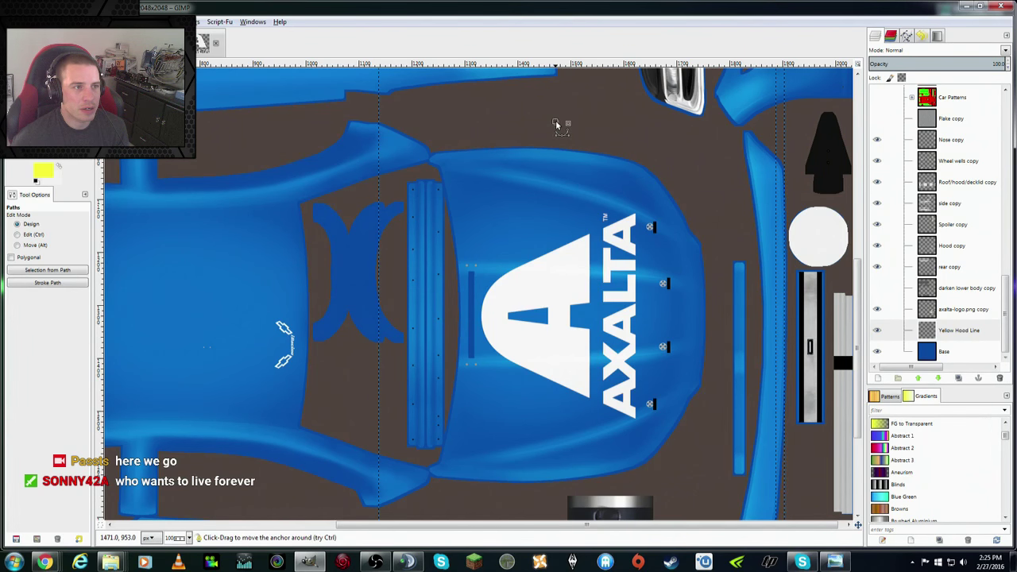
Step: Add an anchor below the hood, curve the path past the logo's A, and shift it right
{"action": "left_click", "coordinate": [556, 495]}
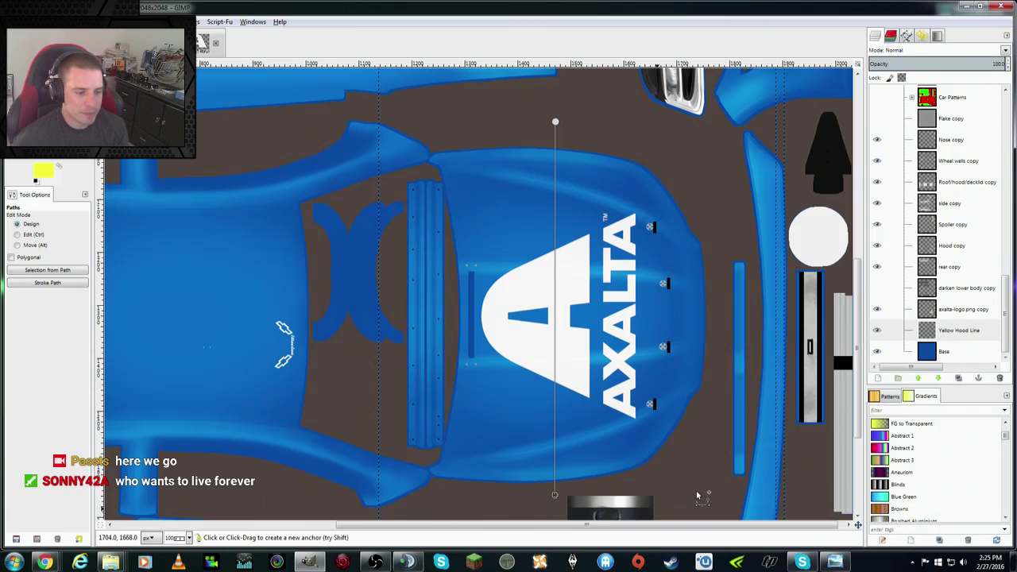
{"action": "left_click_drag", "start_coordinate": [556, 312], "coordinate": [531, 310]}
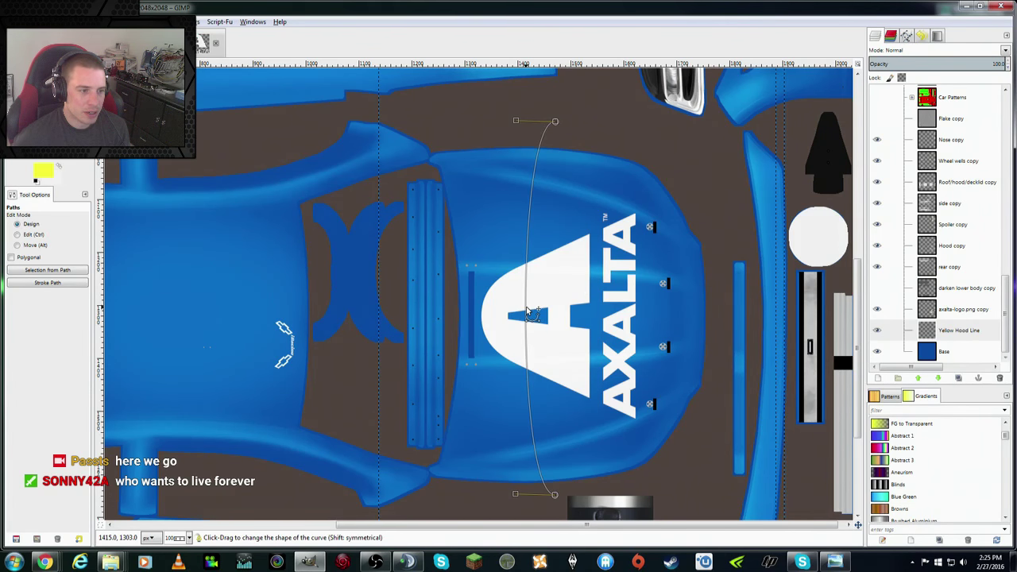
{"action": "left_click_drag", "start_coordinate": [515, 123], "coordinate": [500, 208]}
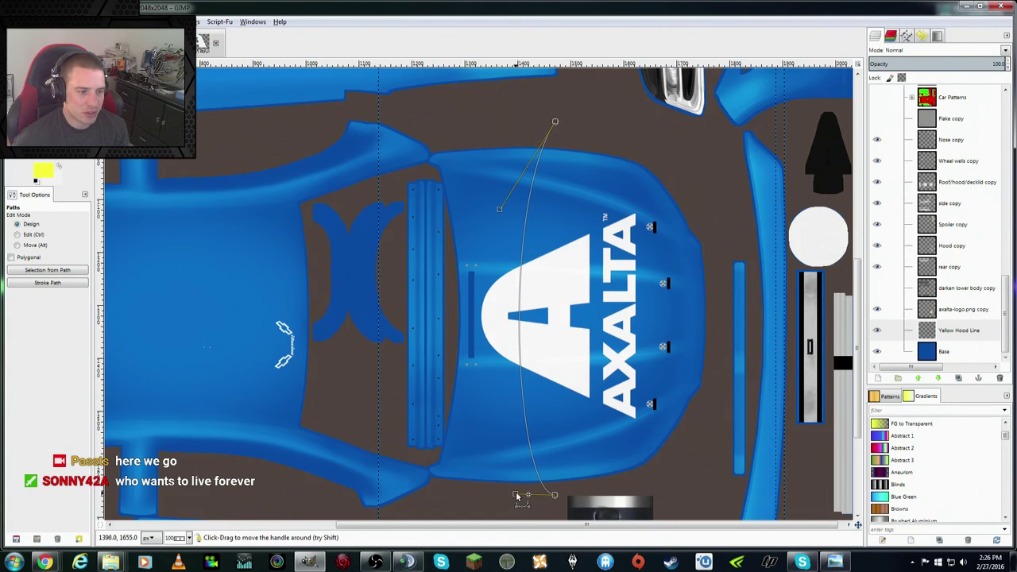
{"action": "left_click_drag", "start_coordinate": [514, 494], "coordinate": [504, 440]}
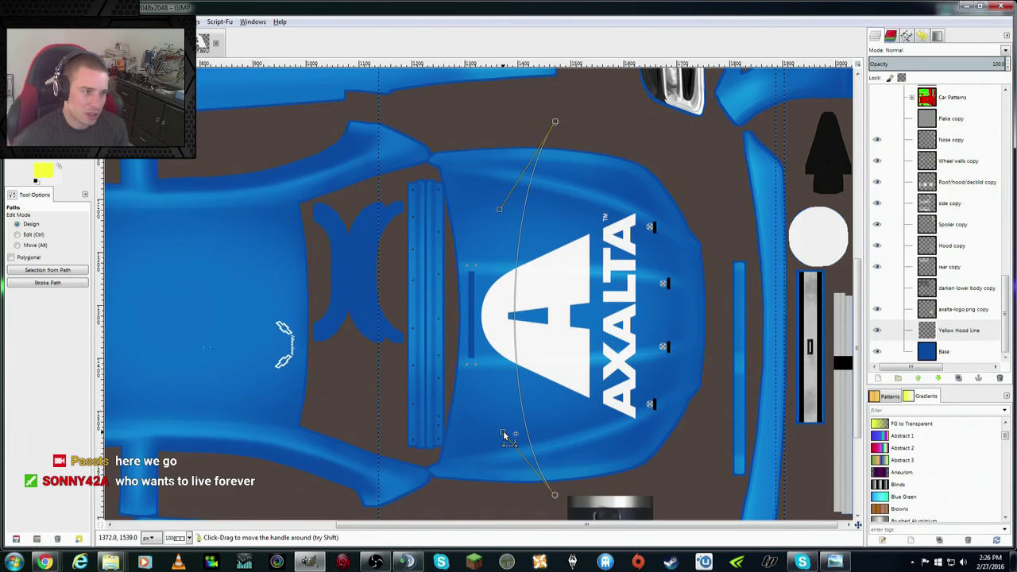
{"action": "left_click_drag", "start_coordinate": [503, 433], "coordinate": [502, 411]}
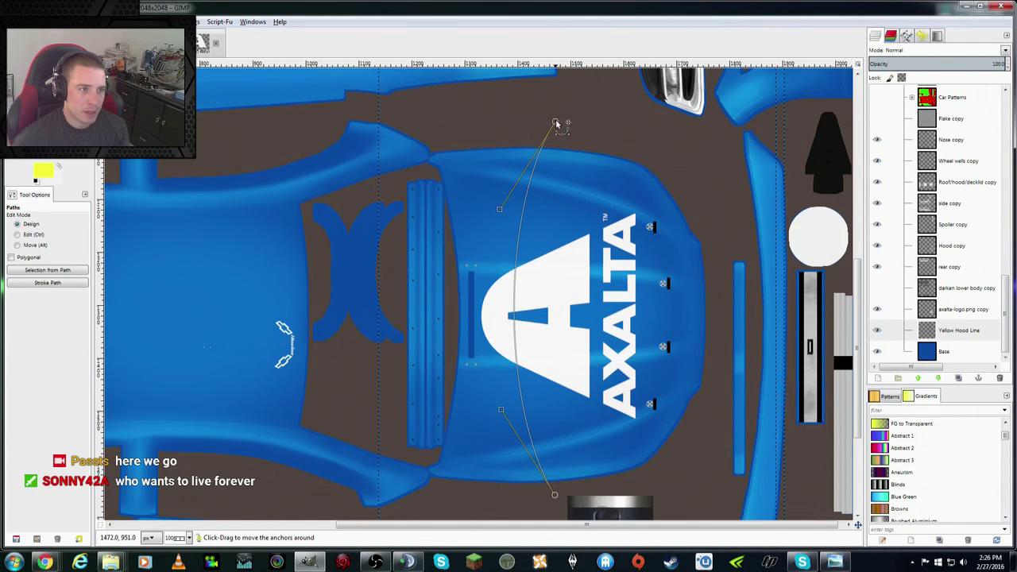
{"action": "left_click_drag", "start_coordinate": [556, 123], "coordinate": [583, 134]}
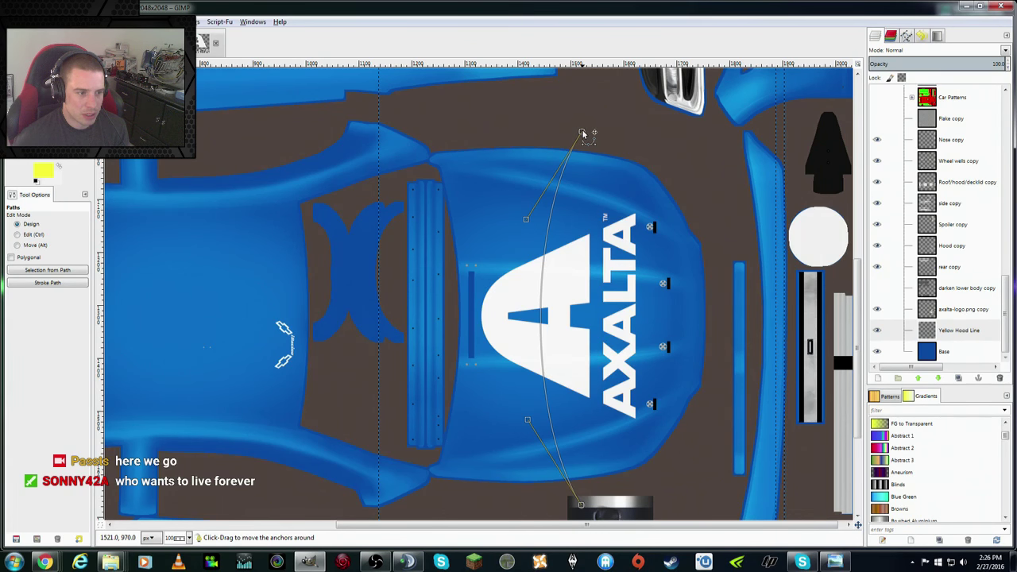
Step: Stroke the curved hood path on the Yellow Hood Line layer with a solid 24 px yellow line
{"action": "left_click", "coordinate": [960, 330]}
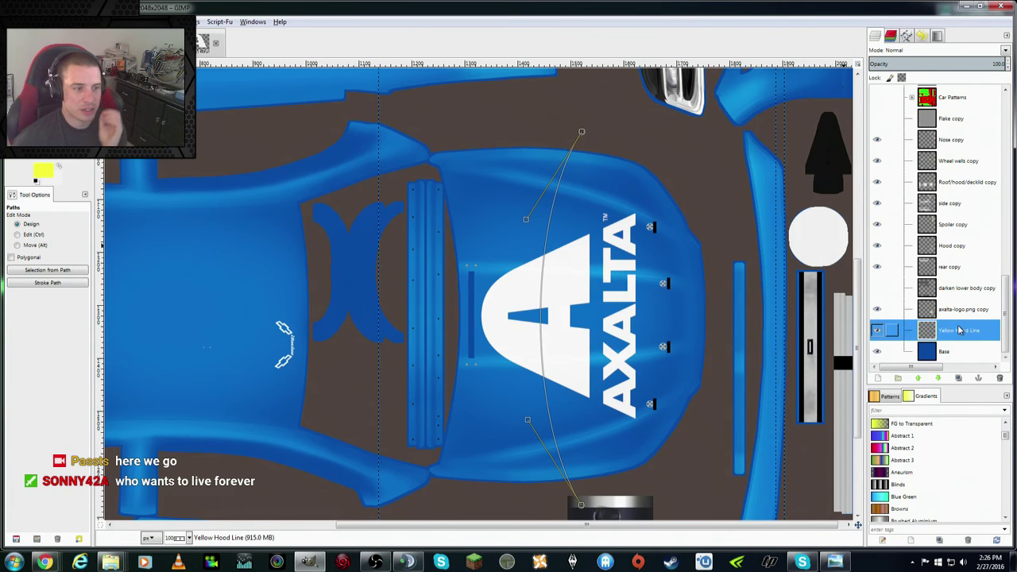
{"action": "key", "text": "alt+s"}
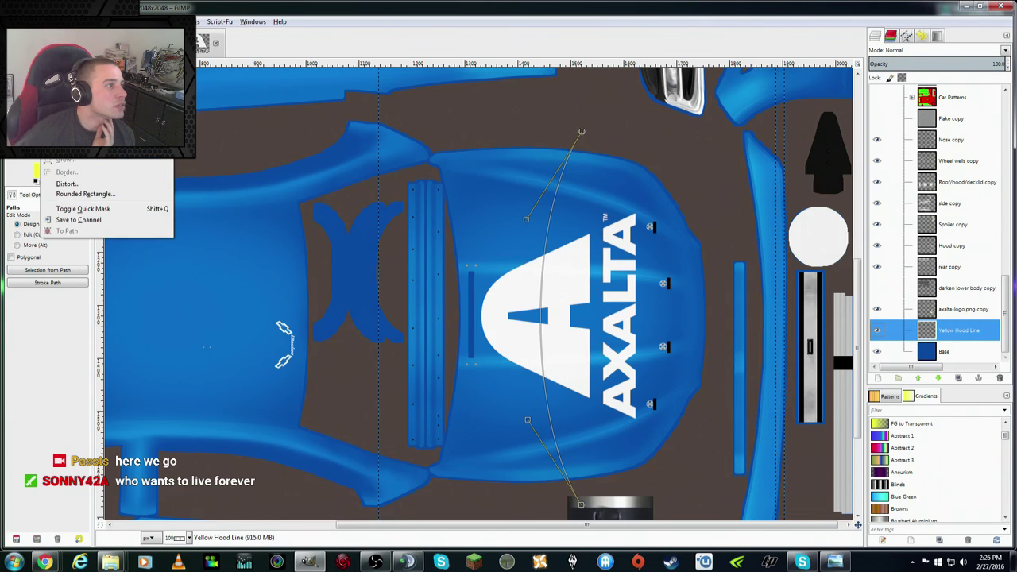
{"action": "key", "text": "Left"}
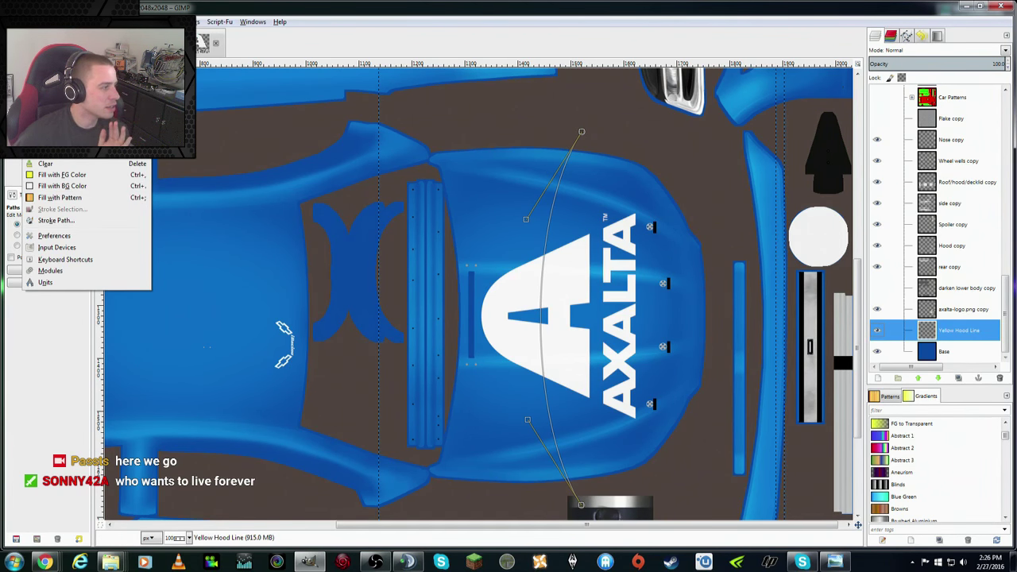
{"action": "left_click", "coordinate": [55, 221]}
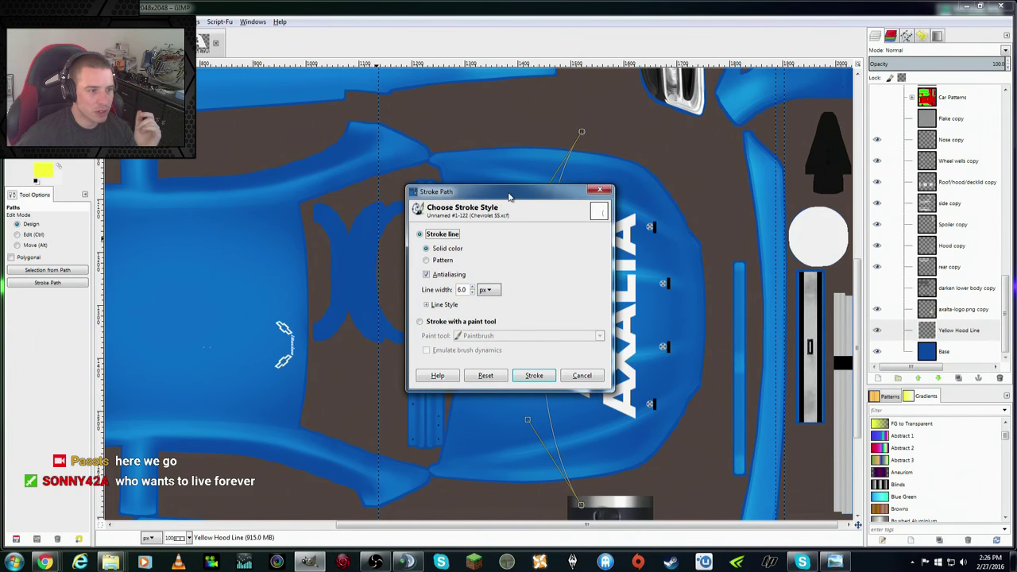
{"action": "scroll", "coordinate": [467, 310], "scroll_direction": "up", "scroll_amount": 7}
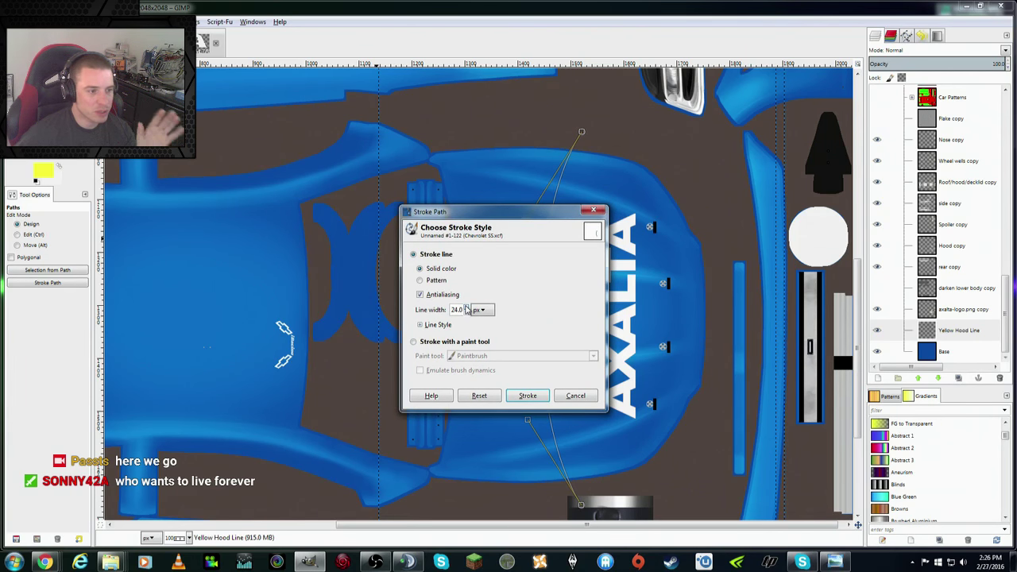
{"action": "scroll", "coordinate": [468, 309], "scroll_direction": "up", "scroll_amount": 1}
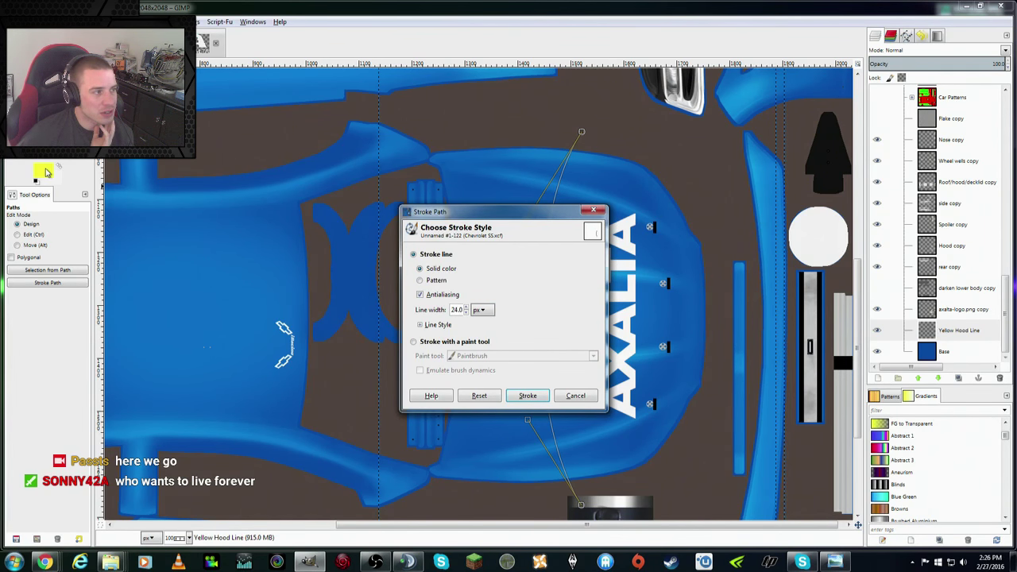
{"action": "left_click", "coordinate": [528, 394]}
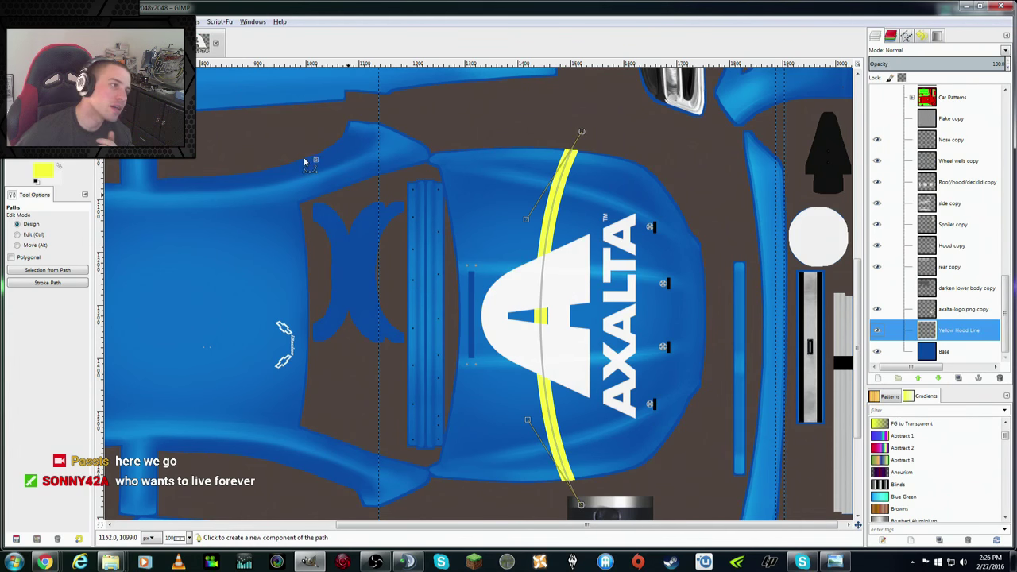
Step: Compare the hood with the reference car photo and undo the first yellow stroke
{"action": "left_click", "coordinate": [143, 42]}
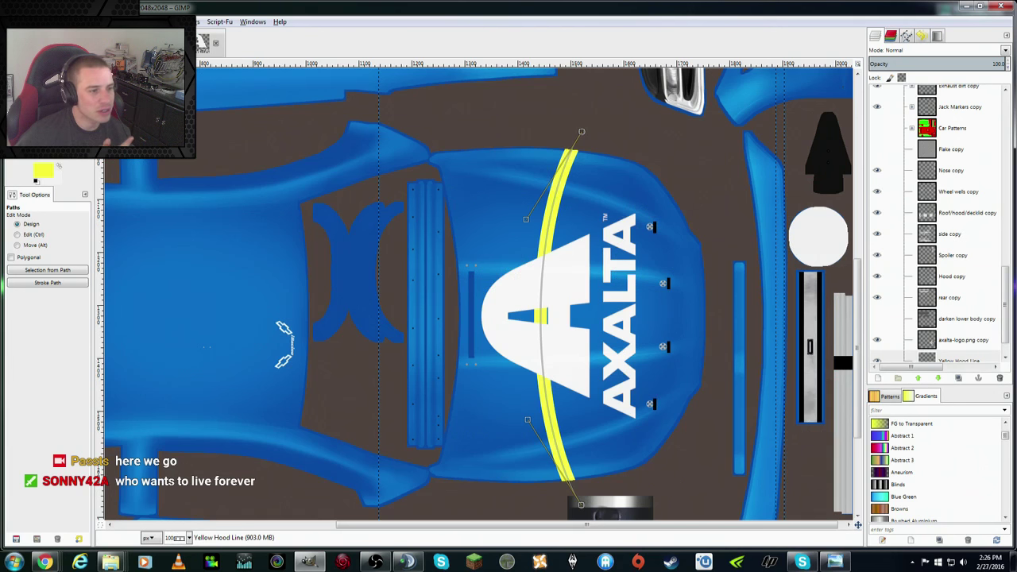
{"action": "left_click", "coordinate": [166, 42]}
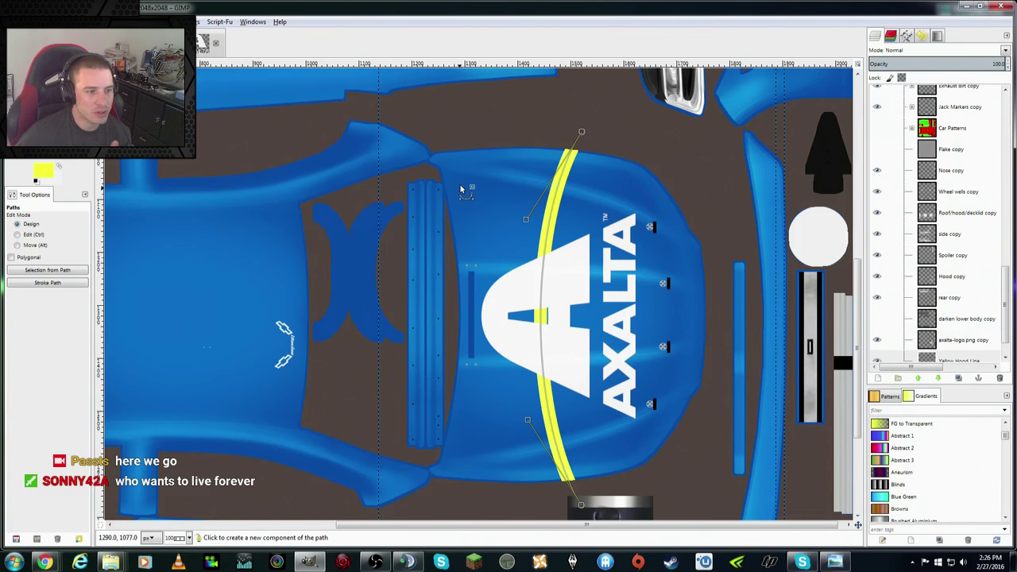
{"action": "left_click", "coordinate": [36, 21]}
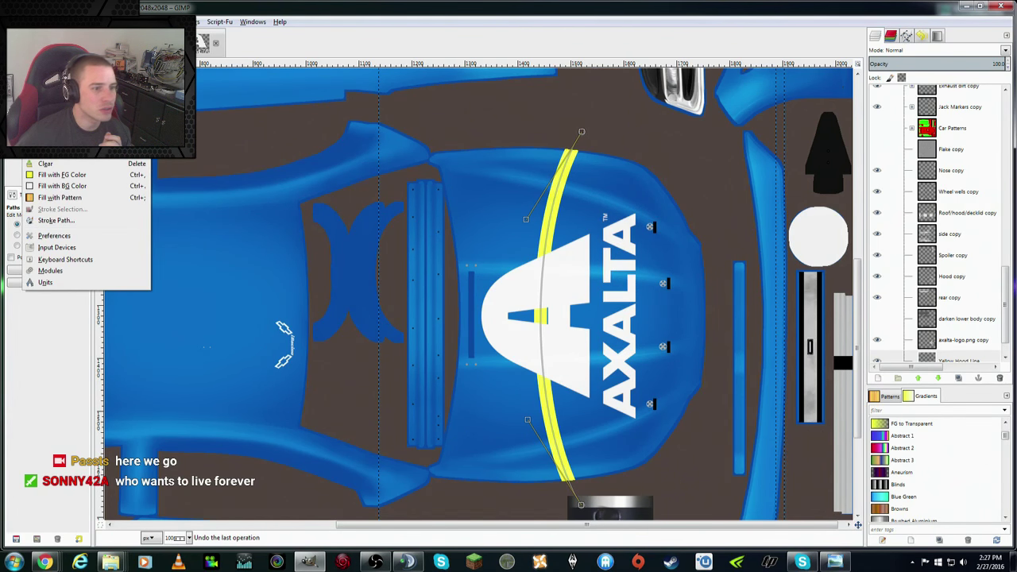
{"action": "left_click", "coordinate": [48, 32]}
Step: Re-stroke the hood path with a thicker solid yellow line of 37 px width
{"action": "left_click", "coordinate": [36, 22]}
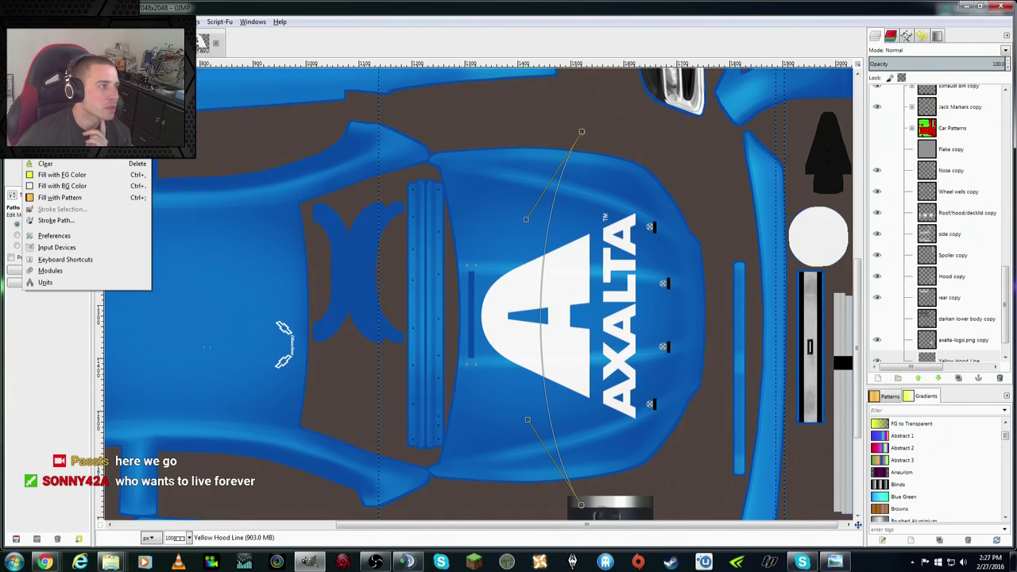
{"action": "left_click", "coordinate": [64, 216]}
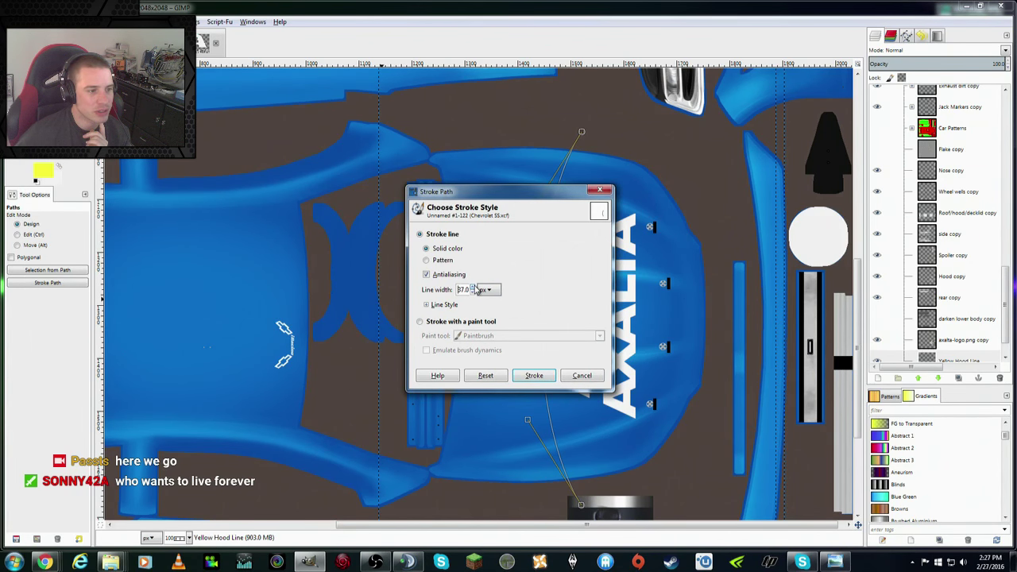
{"action": "left_click", "coordinate": [535, 375]}
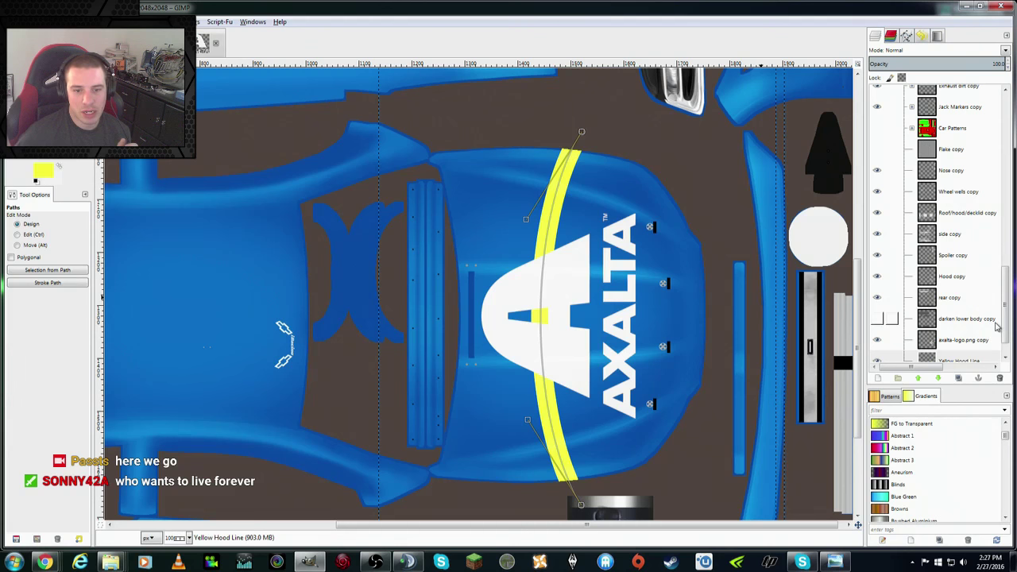
{"action": "scroll", "coordinate": [1000, 326], "scroll_direction": "down", "scroll_amount": 2}
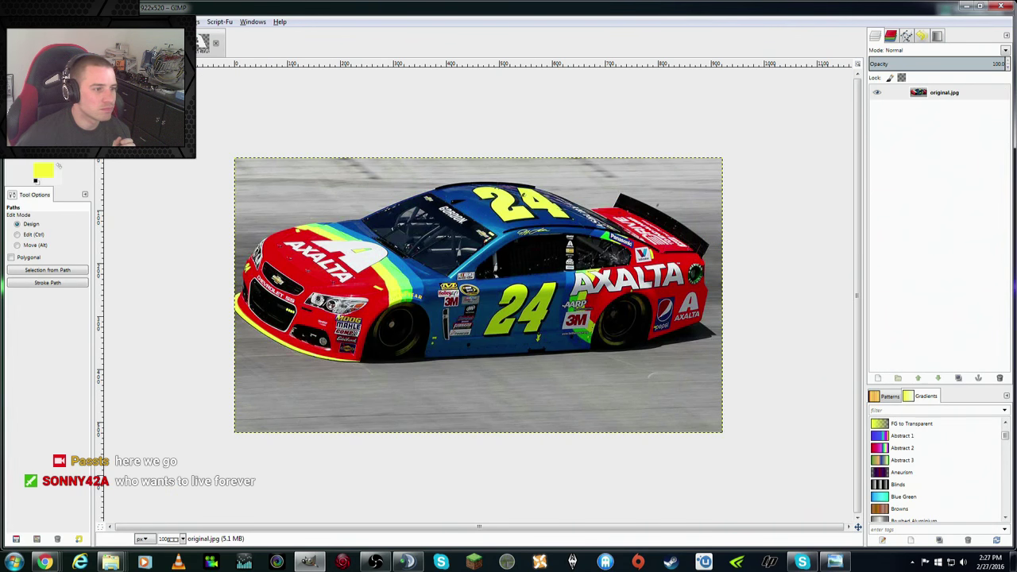
{"action": "key", "text": "ctrl+Page_Up"}
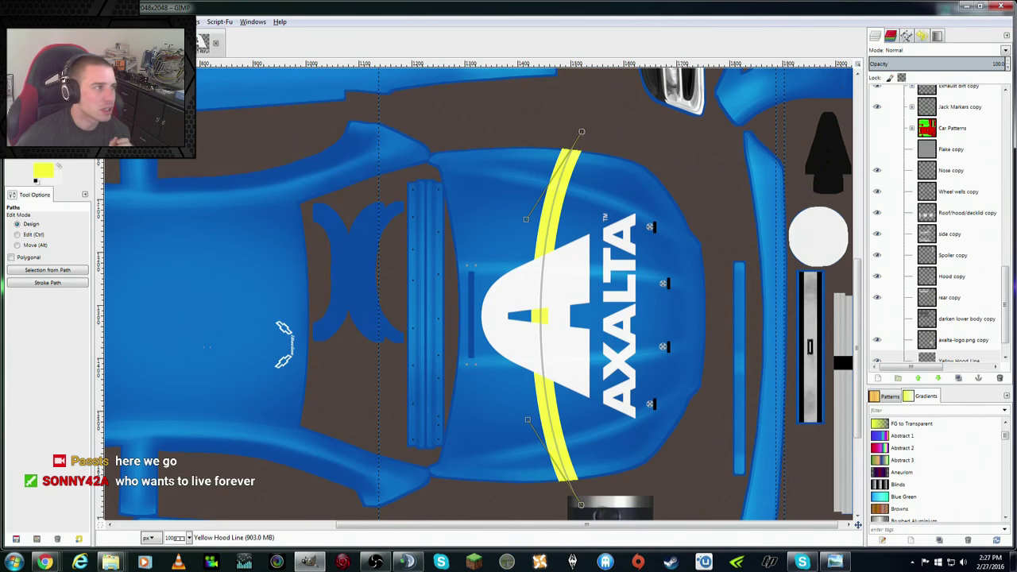
Step: Select the Yellow Hood Line layer and turn its painted pixels into a selection
{"action": "key", "text": "alt+e"}
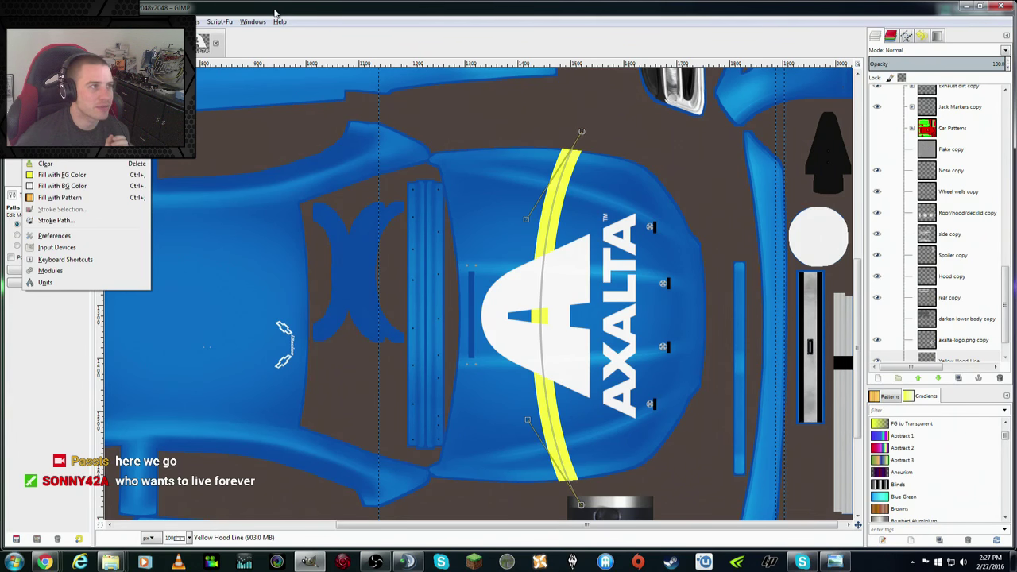
{"action": "key", "text": "Escape"}
{"action": "scroll", "coordinate": [1003, 334], "scroll_direction": "down", "scroll_amount": 2}
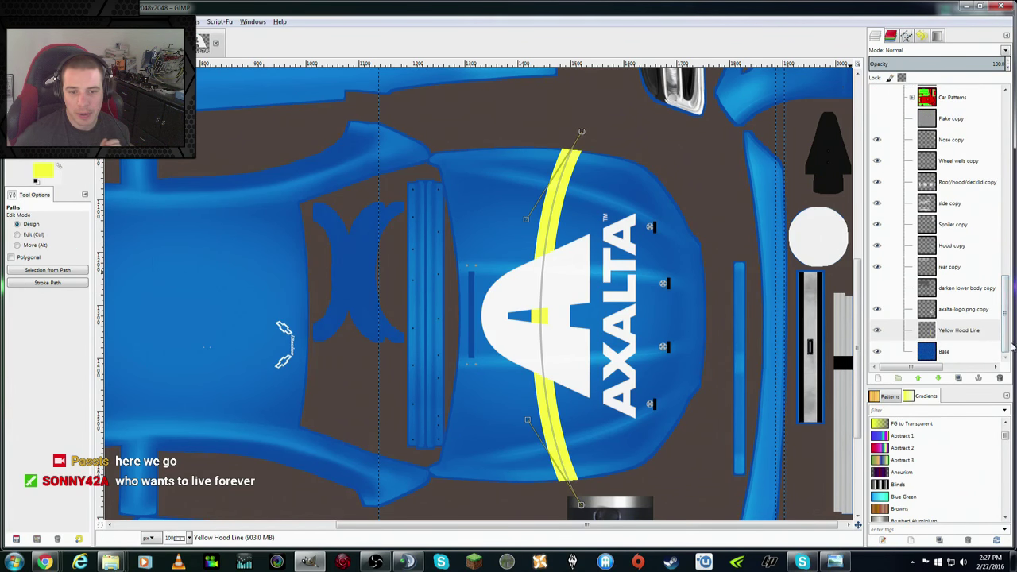
{"action": "key", "text": "m"}
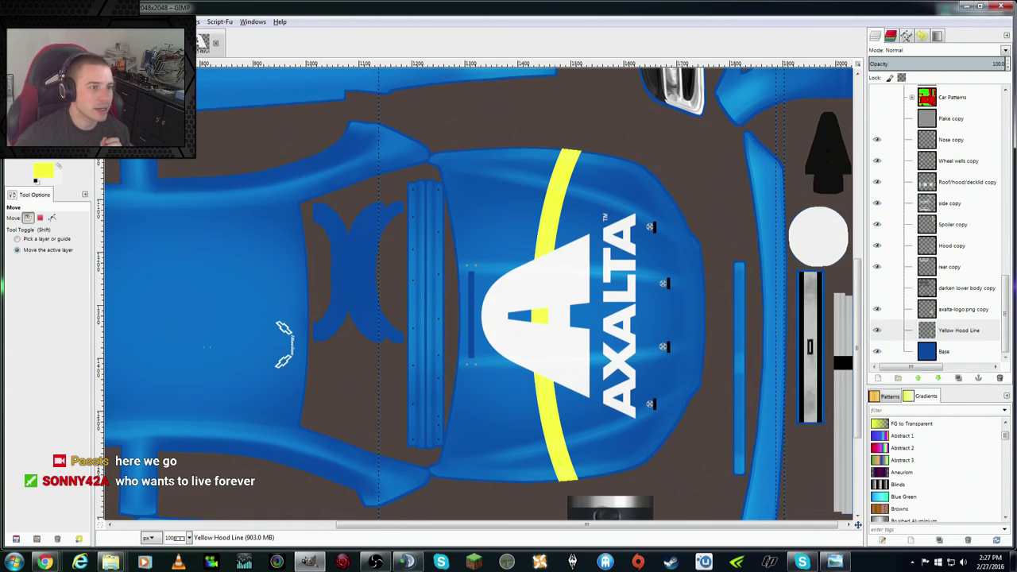
{"action": "left_click", "coordinate": [963, 333]}
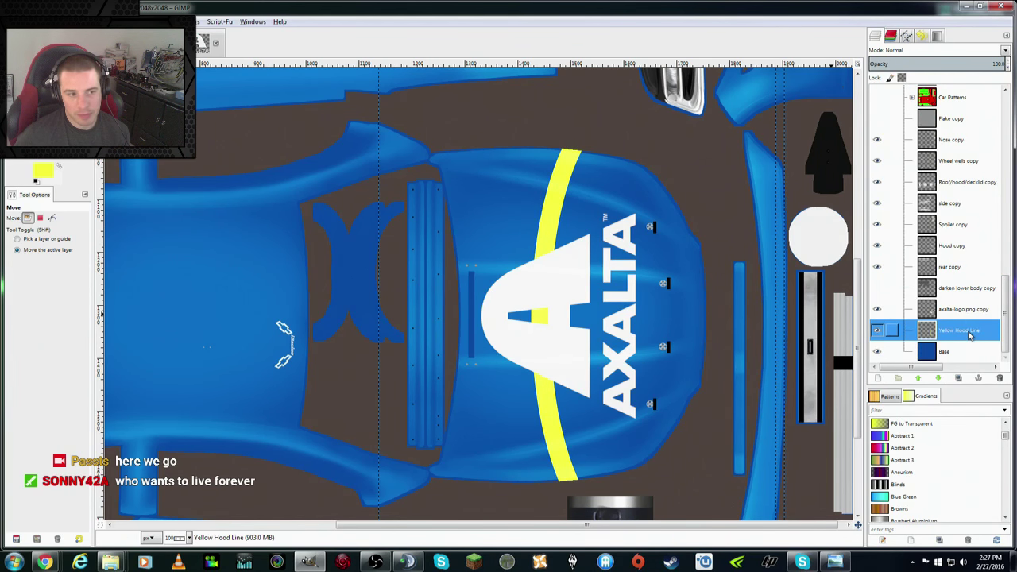
{"action": "right_click", "coordinate": [970, 335]}
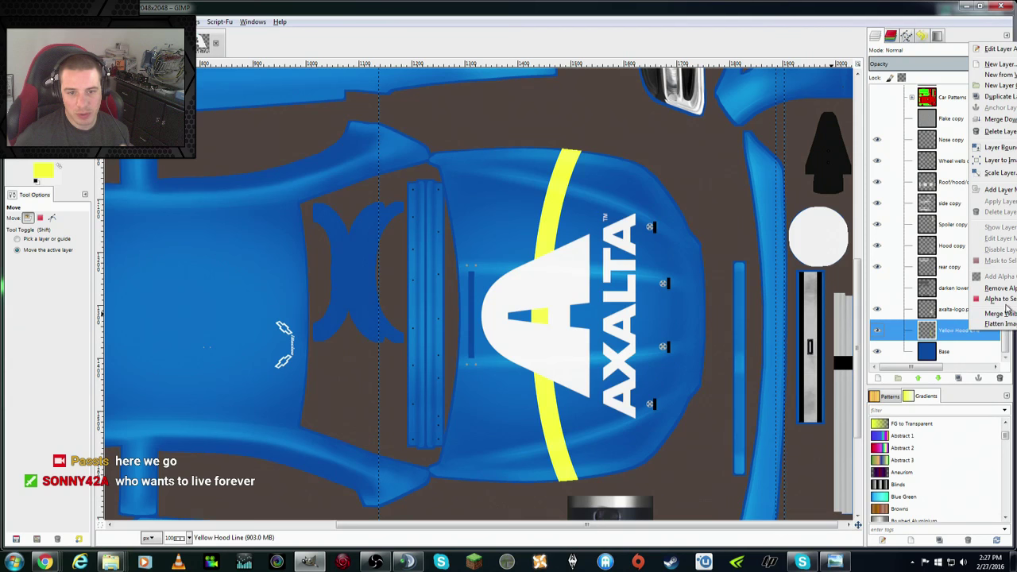
{"action": "left_click", "coordinate": [737, 282]}
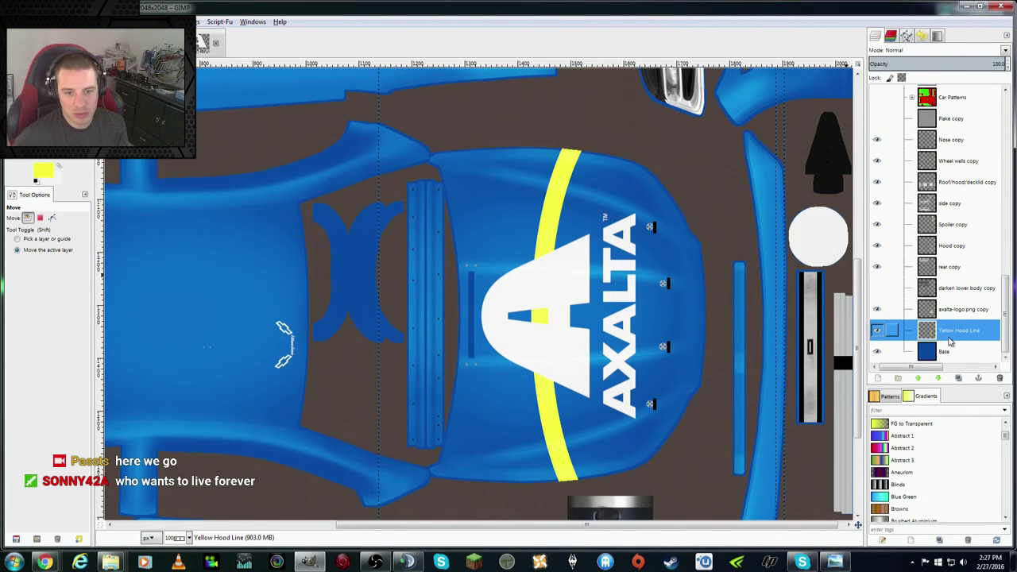
{"action": "right_click", "coordinate": [958, 337]}
{"action": "left_click", "coordinate": [993, 302]}
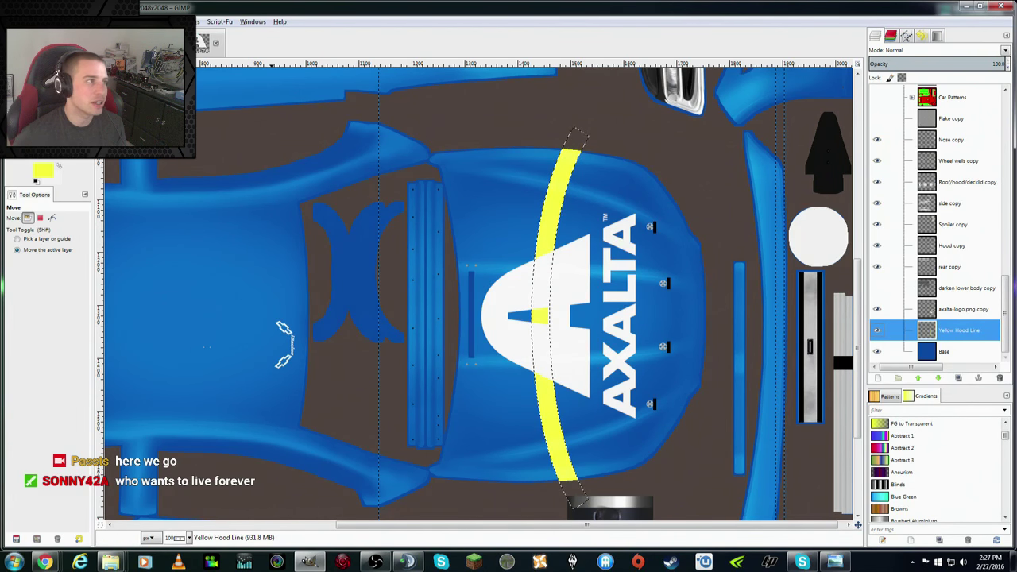
Step: Crop the stripe layer to the selection, clear it, and nudge the stripe a few pixels left
{"action": "left_click", "coordinate": [119, 22]}
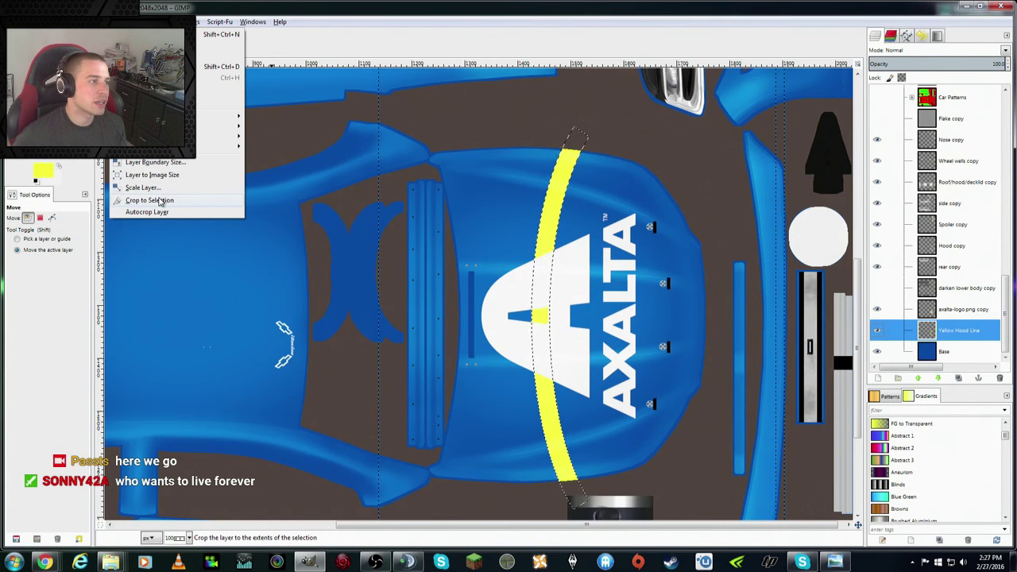
{"action": "left_click", "coordinate": [159, 200]}
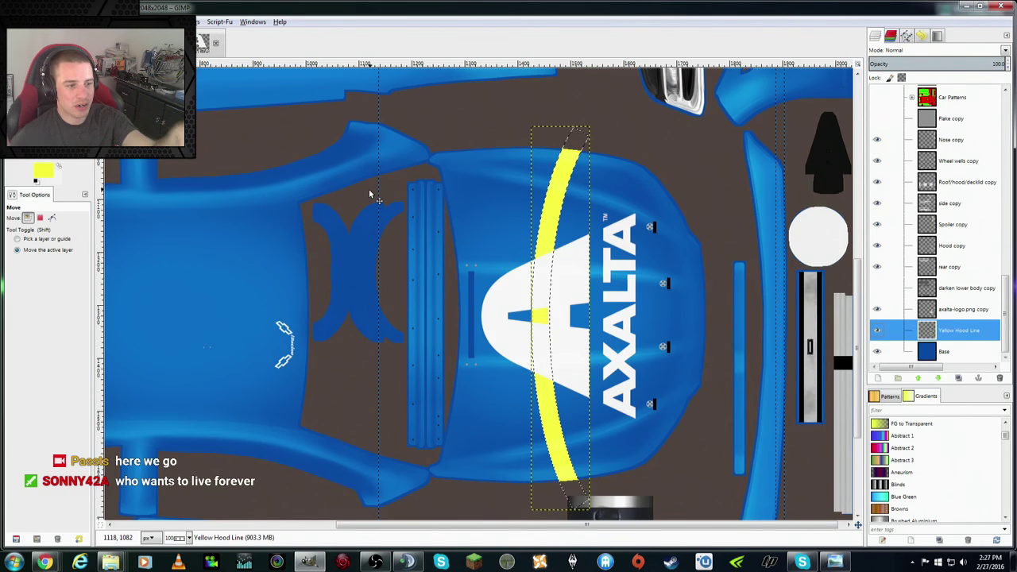
{"action": "key", "text": "alt+l"}
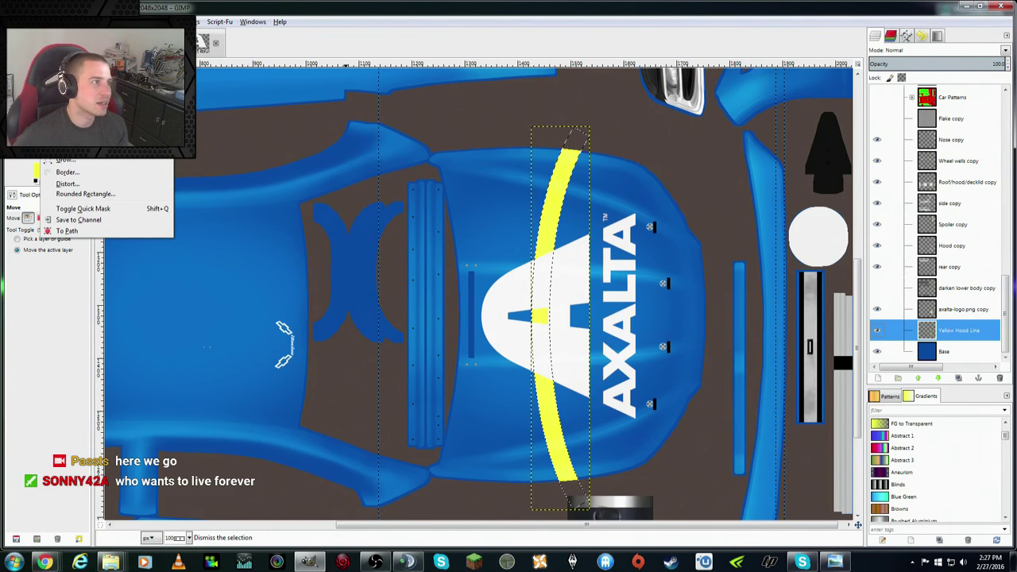
{"action": "key", "text": "Escape"}
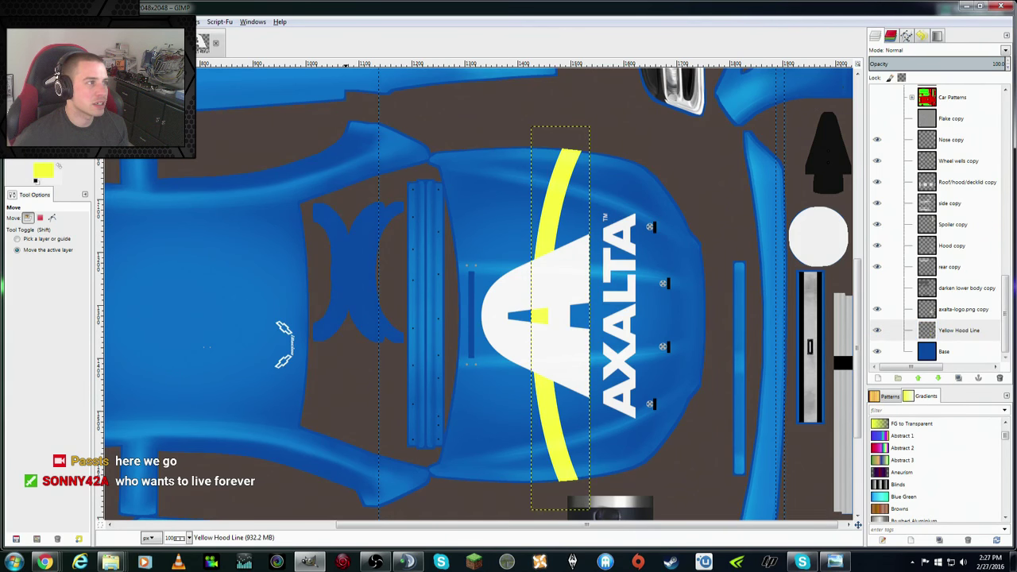
{"action": "left_click_drag", "start_coordinate": [572, 322], "coordinate": [568, 321]}
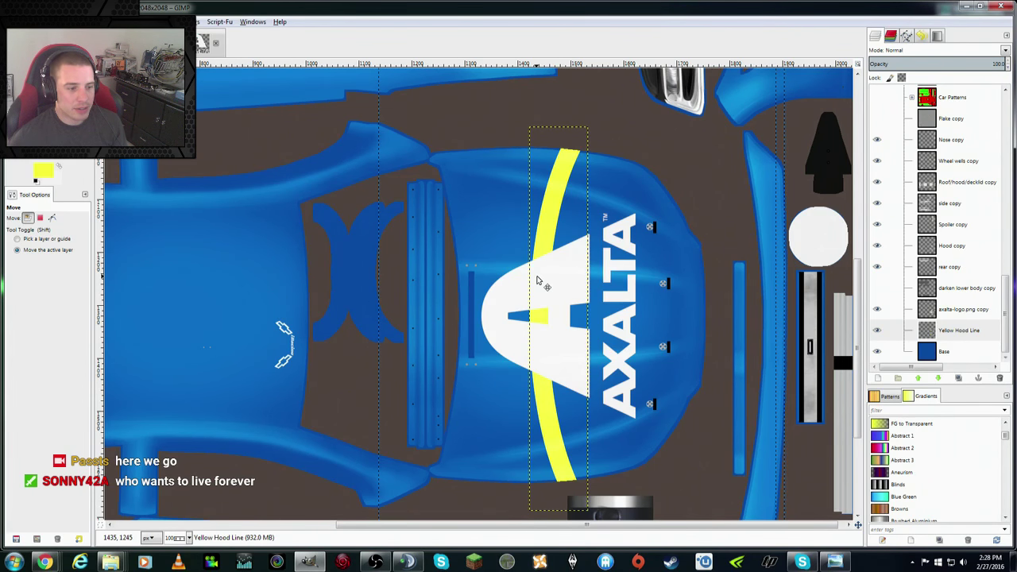
Step: Duplicate the Yellow Hood Line layer, shift the copy about 36 px left, and view original.jpg
{"action": "right_click", "coordinate": [960, 329]}
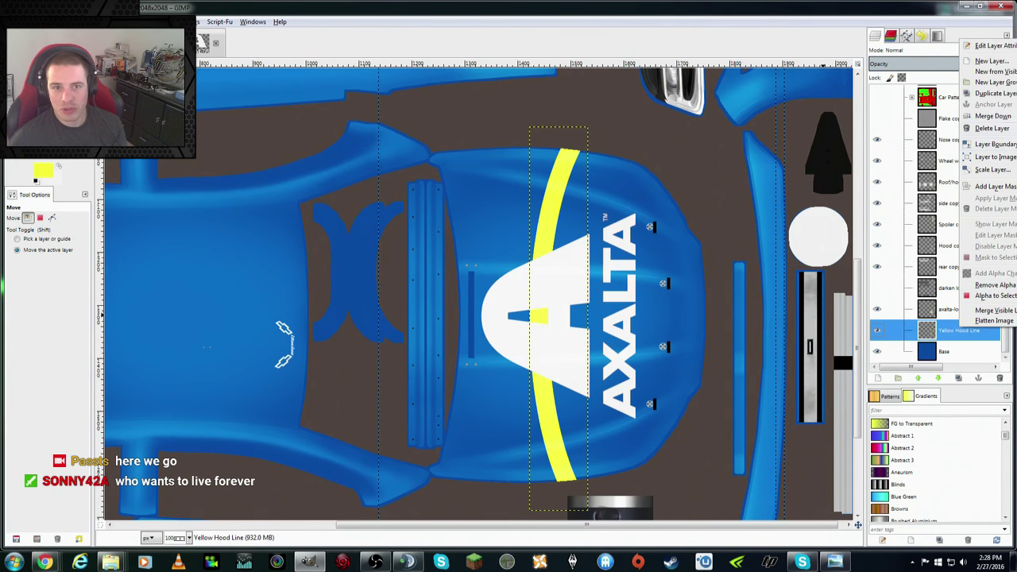
{"action": "left_click", "coordinate": [1001, 96]}
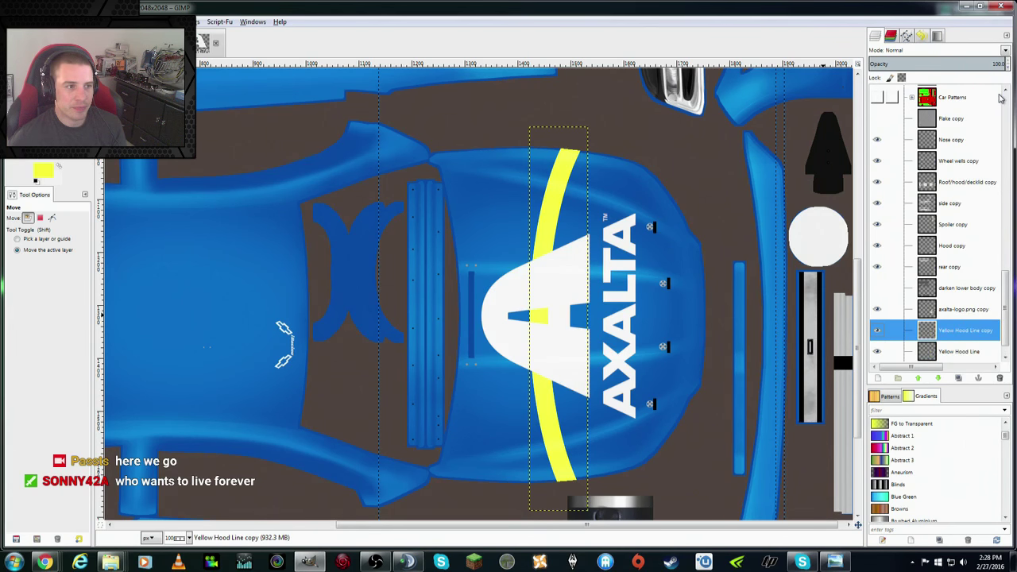
{"action": "left_click_drag", "start_coordinate": [560, 209], "coordinate": [541, 211]}
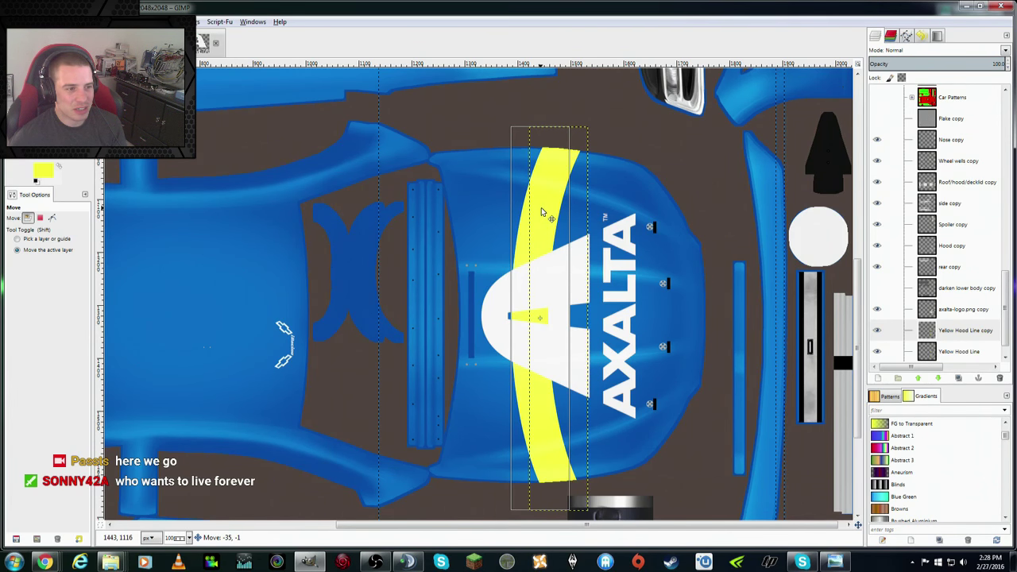
{"action": "left_click_drag", "start_coordinate": [541, 209], "coordinate": [541, 212]}
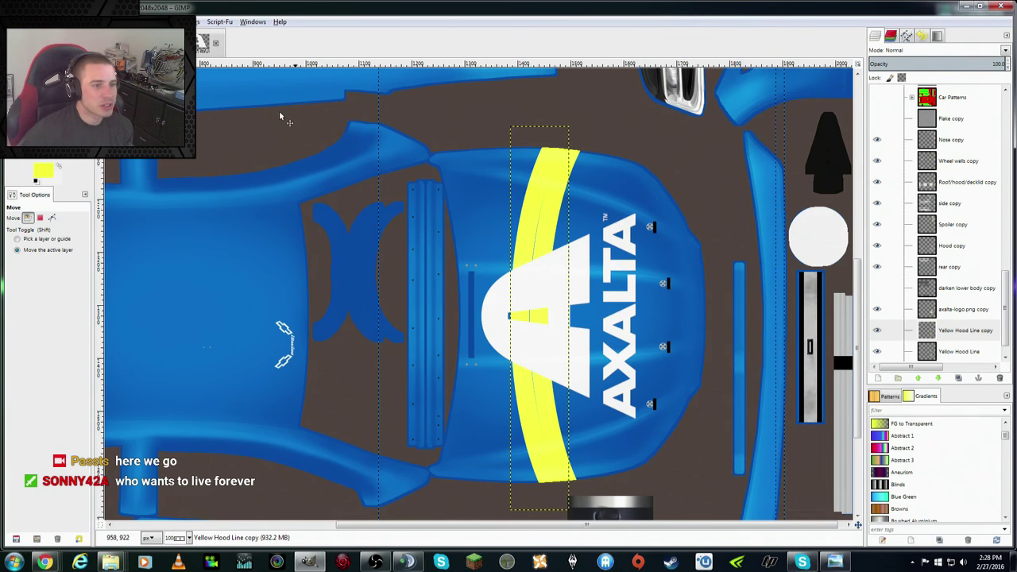
{"action": "key", "text": "ctrl+Page_Down"}
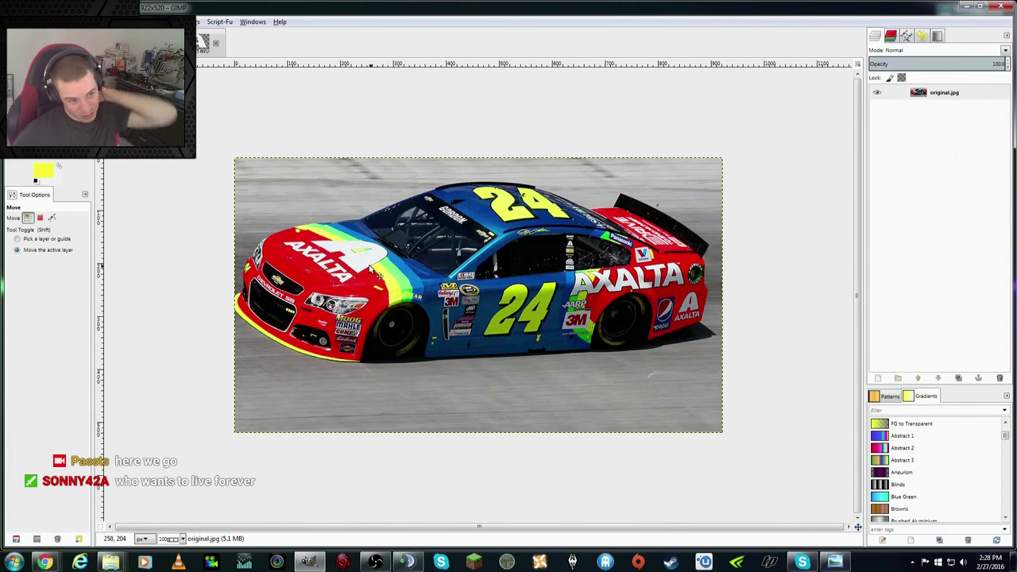
Step: Sample the green band of the reference photo's rainbow stripe as the foreground colour
{"action": "left_click", "coordinate": [46, 170]}
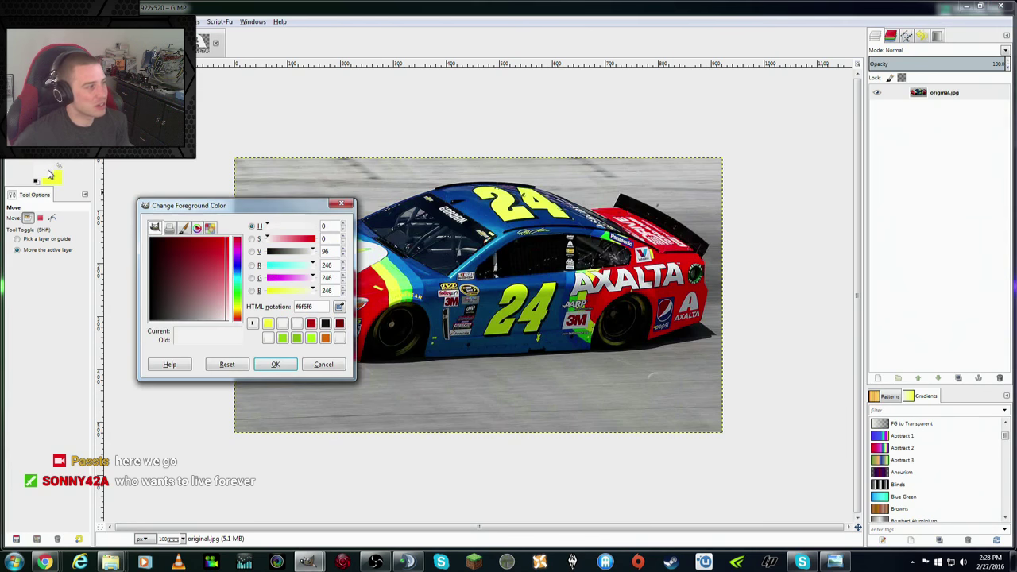
{"action": "left_click", "coordinate": [342, 205]}
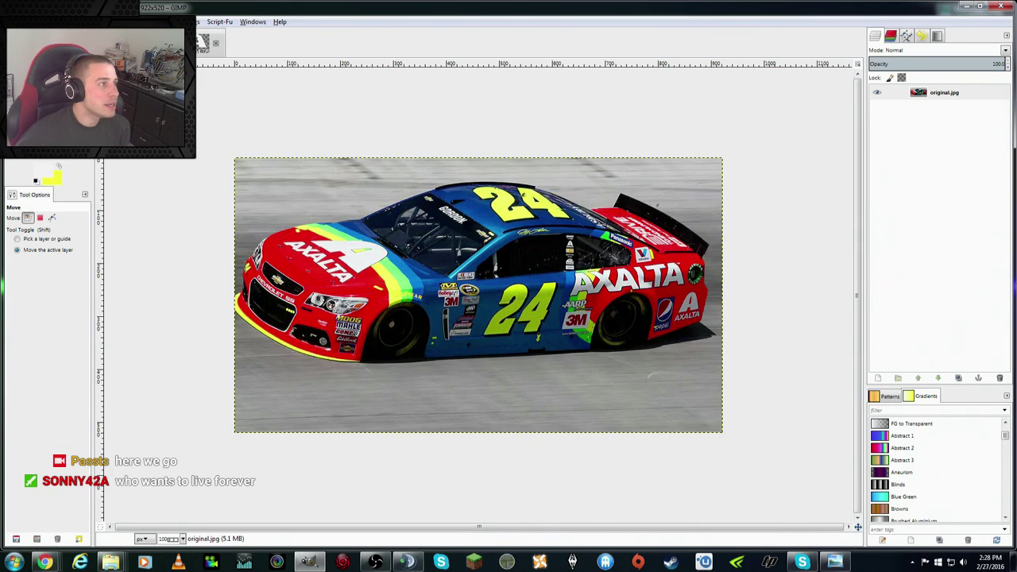
{"action": "key", "text": "o"}
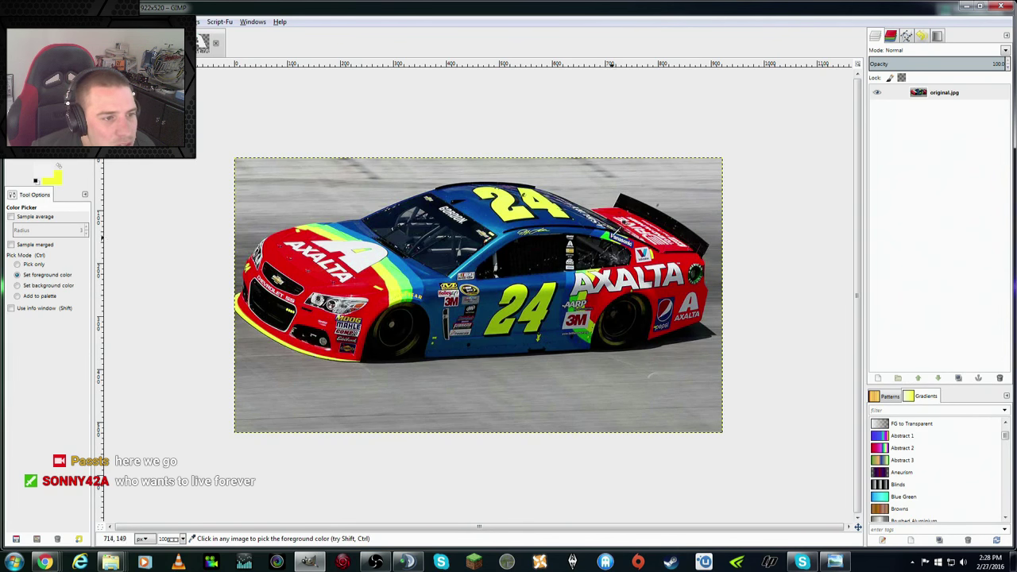
{"action": "left_click", "coordinate": [613, 236]}
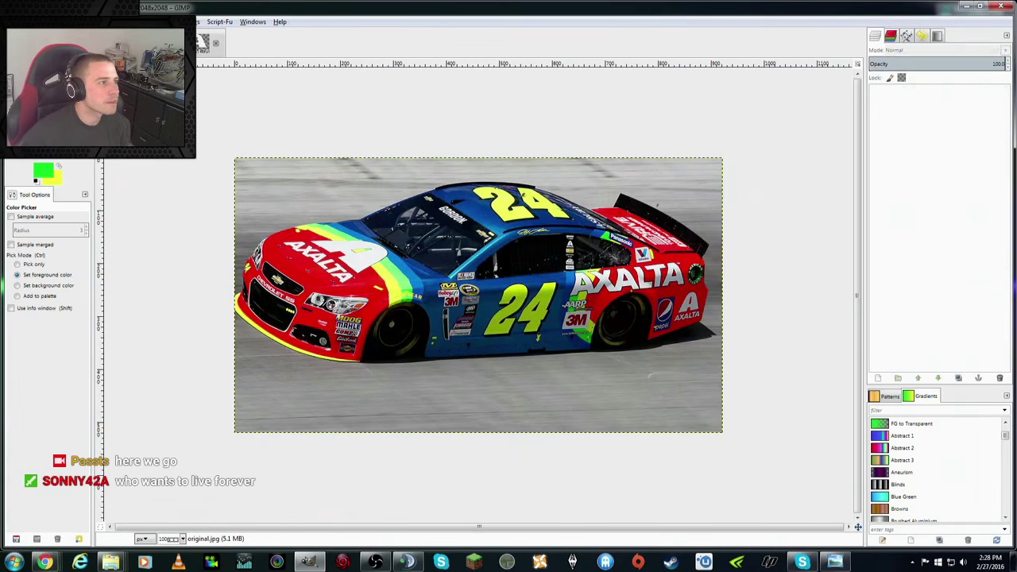
{"action": "scroll", "coordinate": [1012, 318], "scroll_direction": "down", "scroll_amount": 2}
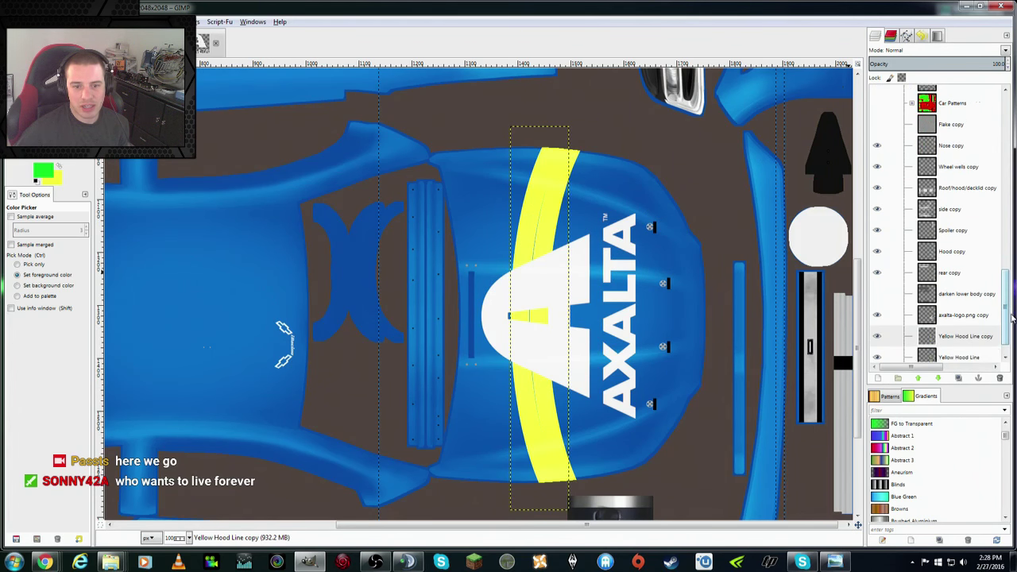
Step: Fill the Yellow Hood Line copy stripe with the sampled green
{"action": "scroll", "coordinate": [1011, 318], "scroll_direction": "down", "scroll_amount": 1}
{"action": "left_click", "coordinate": [963, 313]}
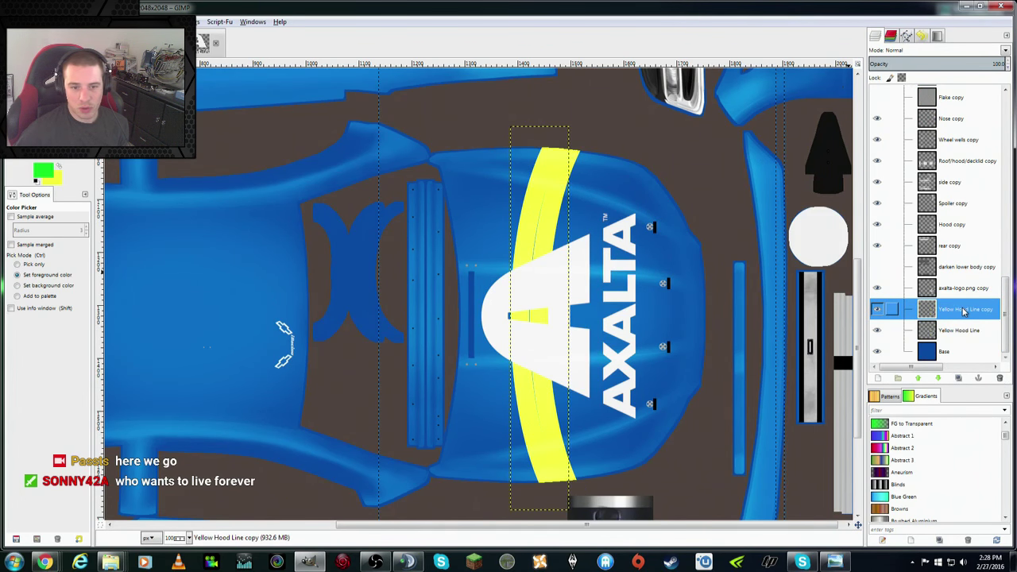
{"action": "right_click", "coordinate": [964, 312]}
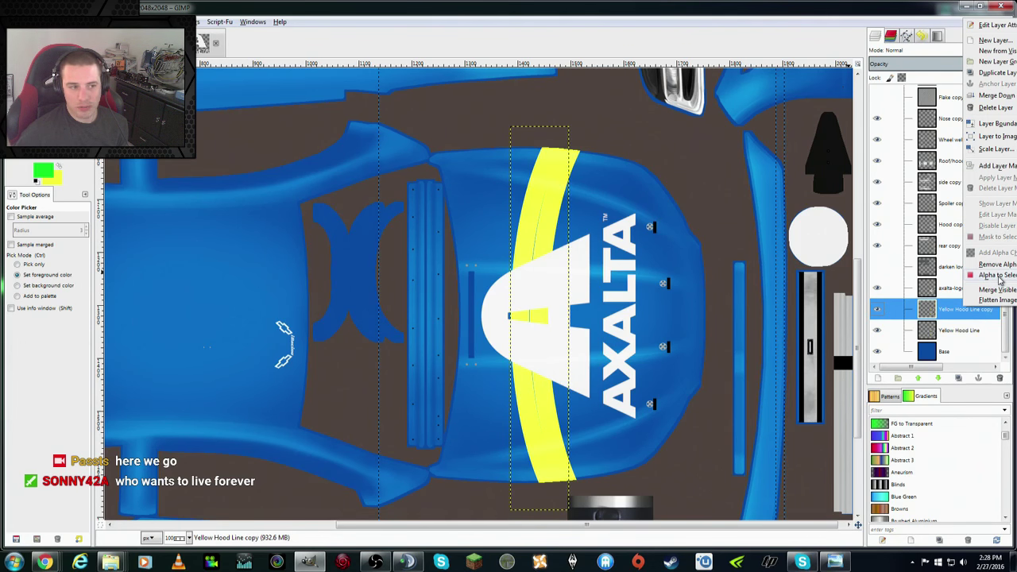
{"action": "left_click", "coordinate": [1000, 280]}
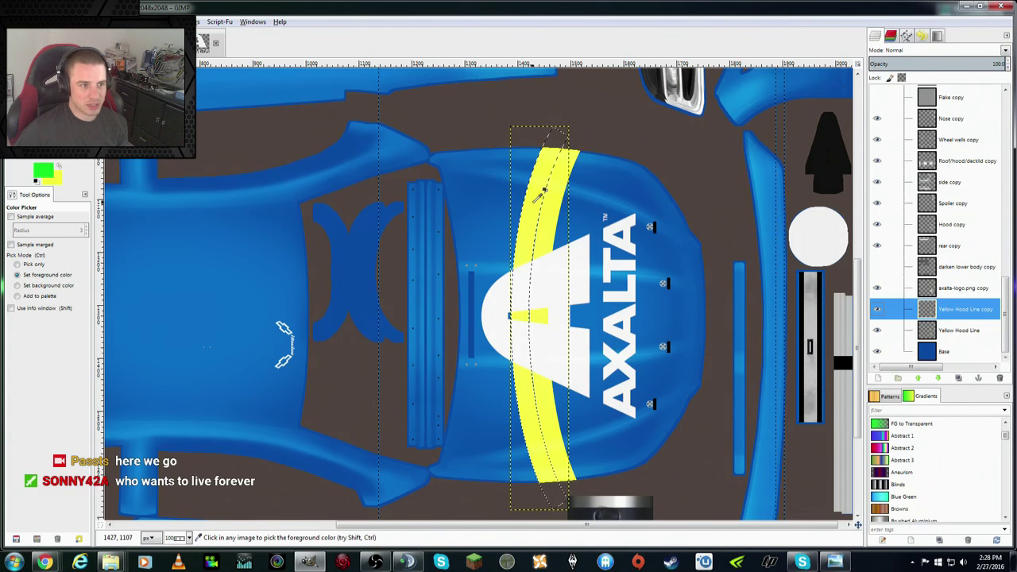
{"action": "key", "text": "shift+b"}
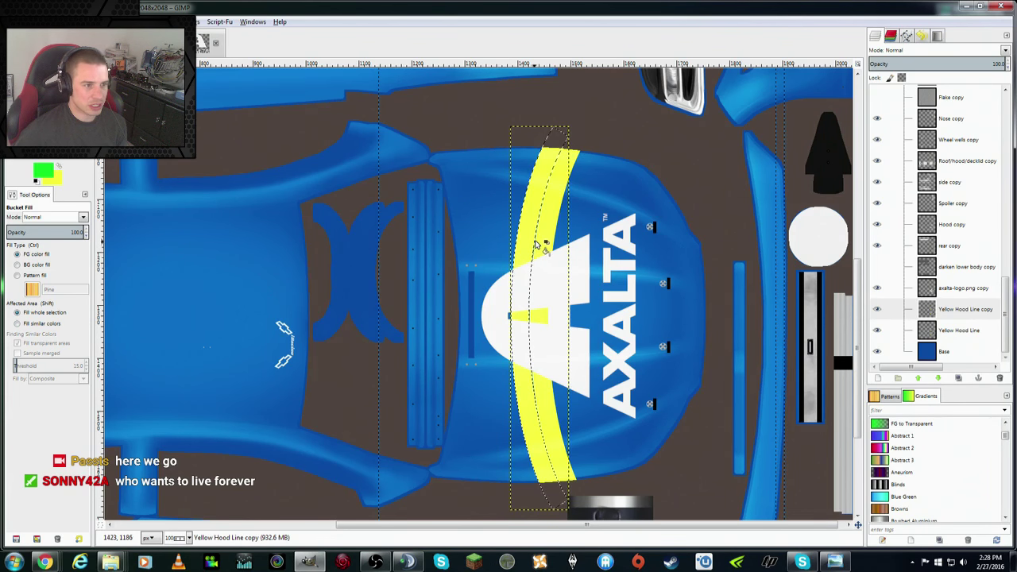
{"action": "left_click", "coordinate": [534, 237]}
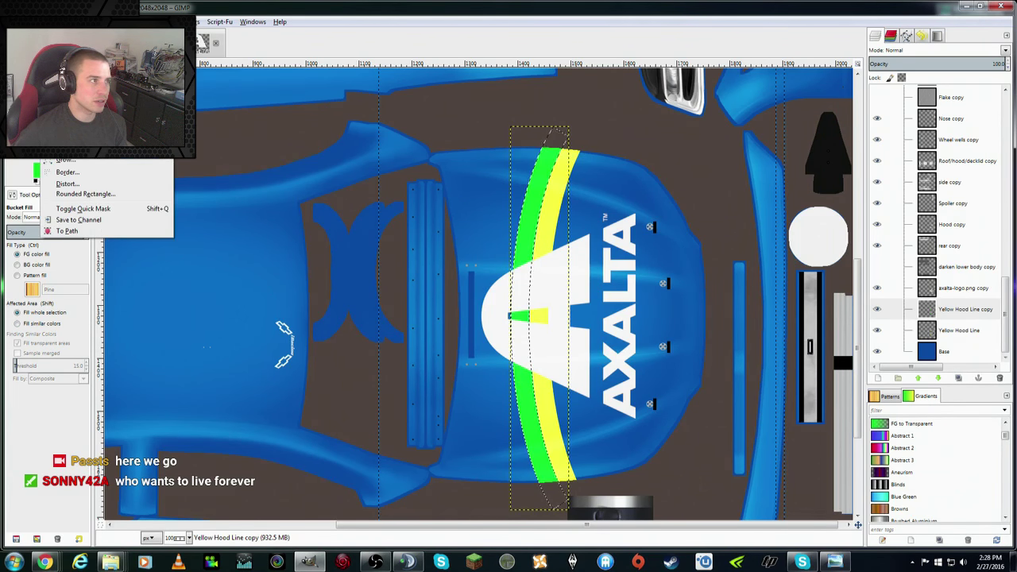
Step: Nudge the green stripe slightly right into place and bring up the reference photo
{"action": "key", "text": "m"}
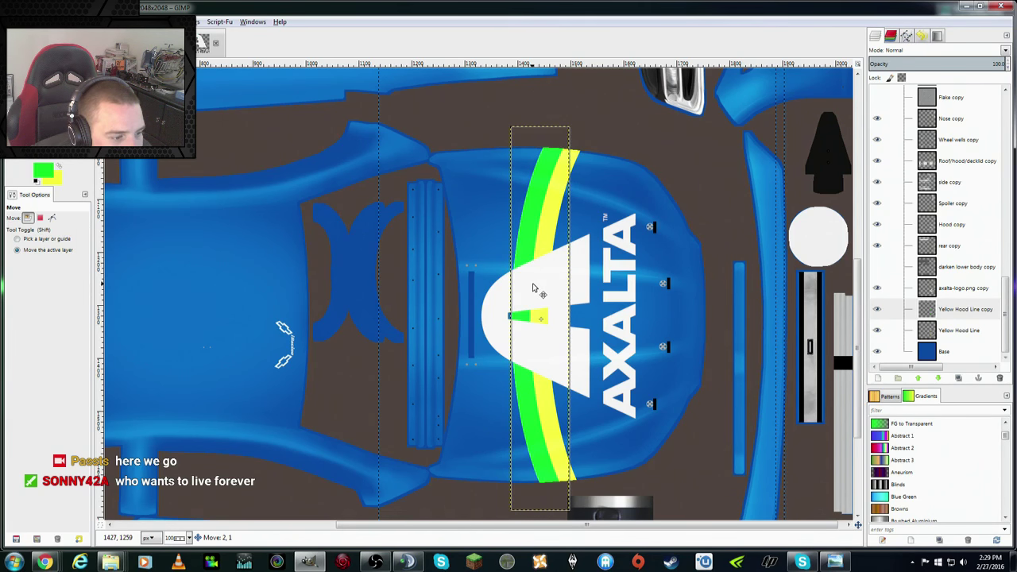
{"action": "left_click_drag", "start_coordinate": [532, 287], "coordinate": [539, 288]}
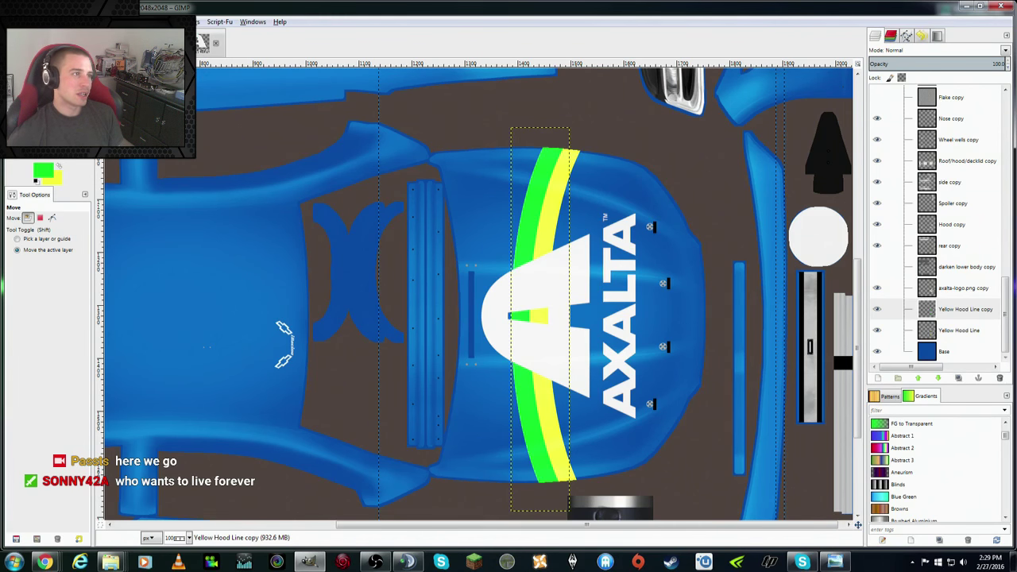
{"action": "key", "text": "ctrl+Tab"}
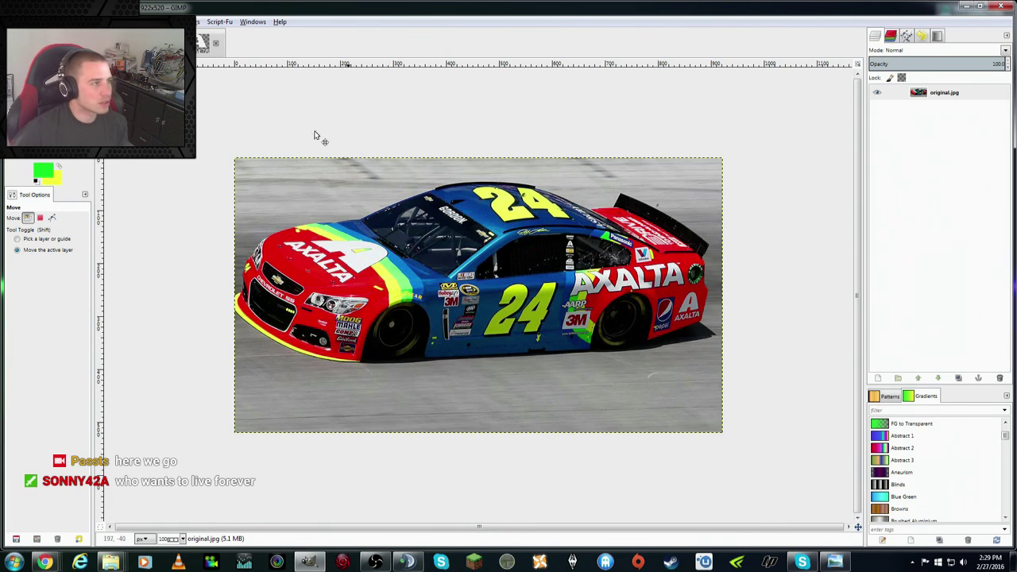
Step: Sample the car body's blue from original.jpg as the foreground colour, then return to the template
{"action": "key", "text": "ctrl+Tab"}
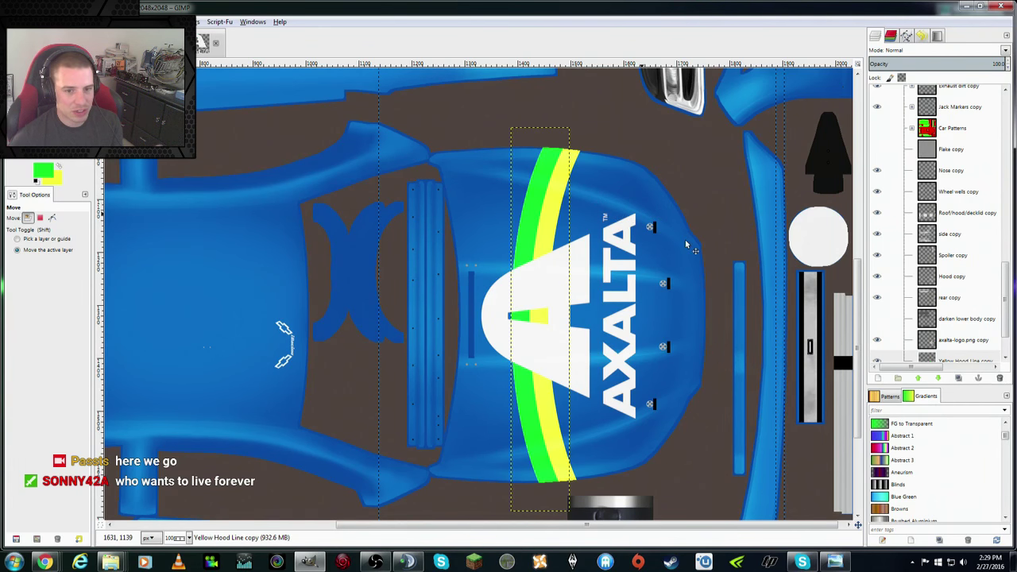
{"action": "left_click_drag", "start_coordinate": [1009, 312], "coordinate": [1006, 334]}
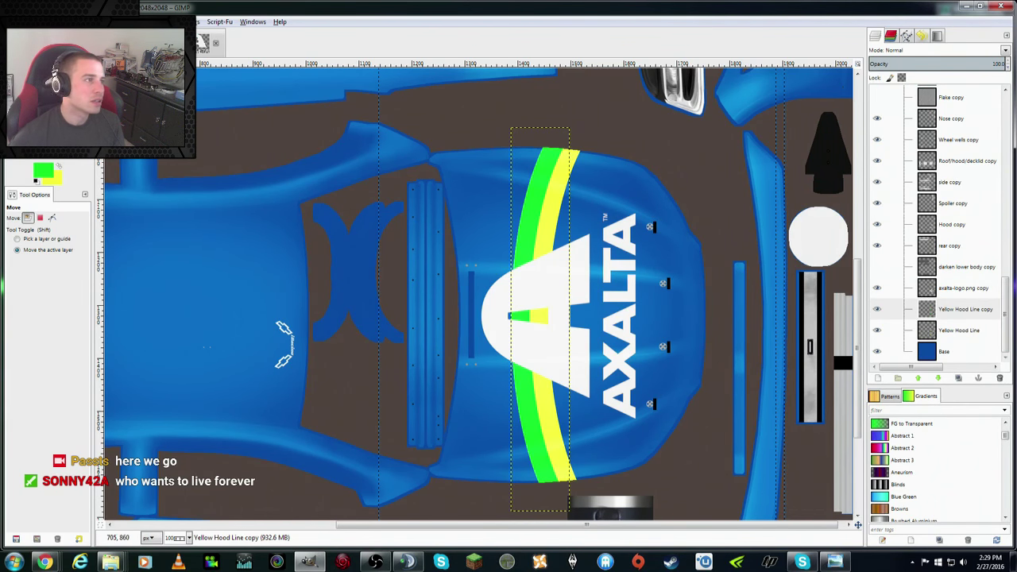
{"action": "key", "text": "ctrl+Tab"}
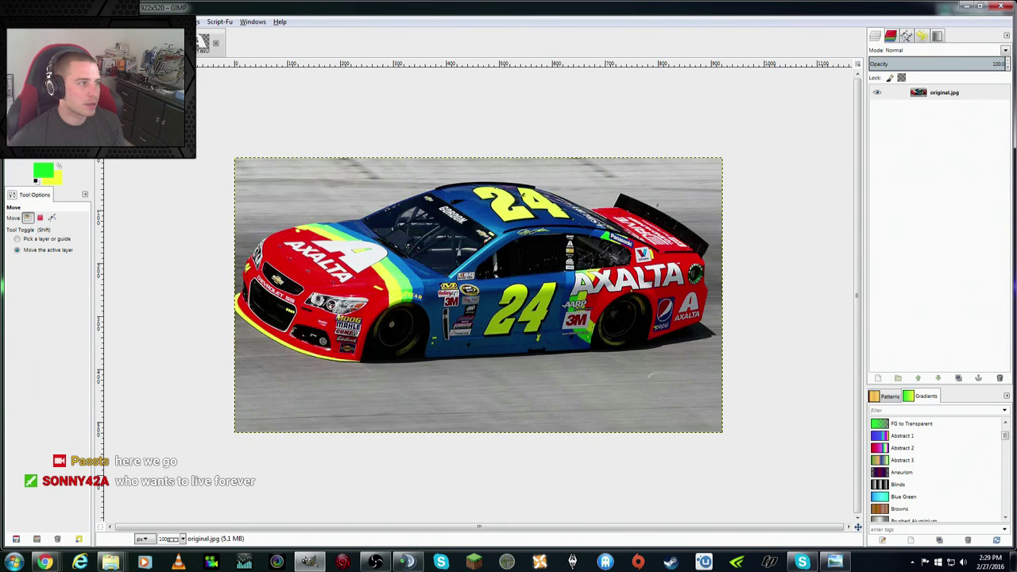
{"action": "key", "text": "o"}
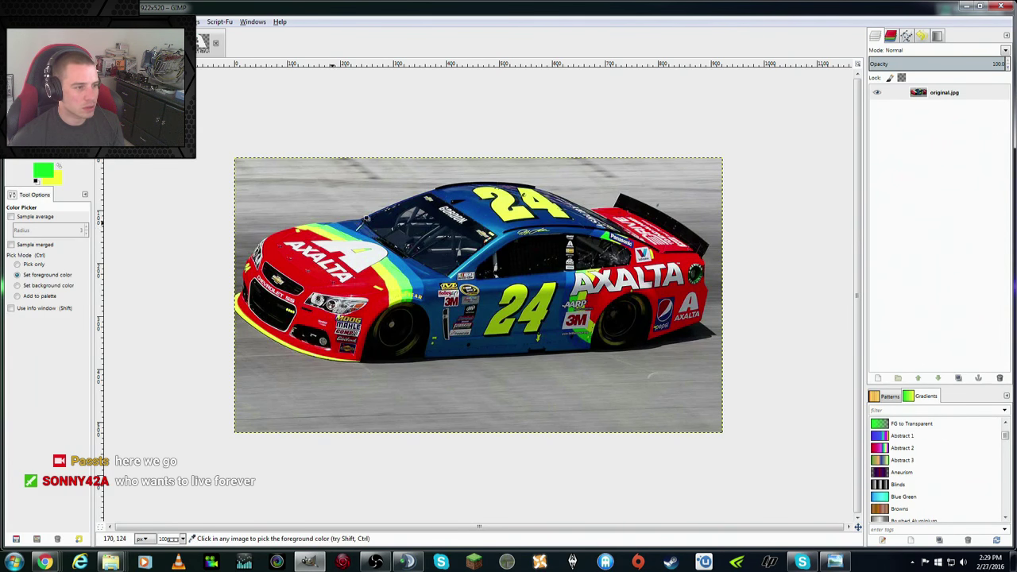
{"action": "left_click", "coordinate": [408, 248]}
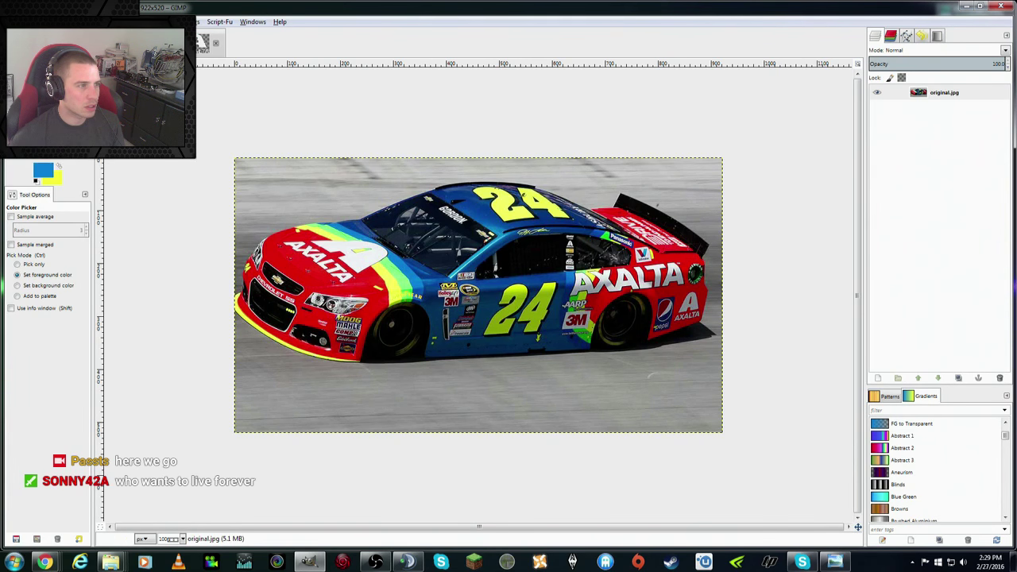
{"action": "key", "text": "ctrl+w"}
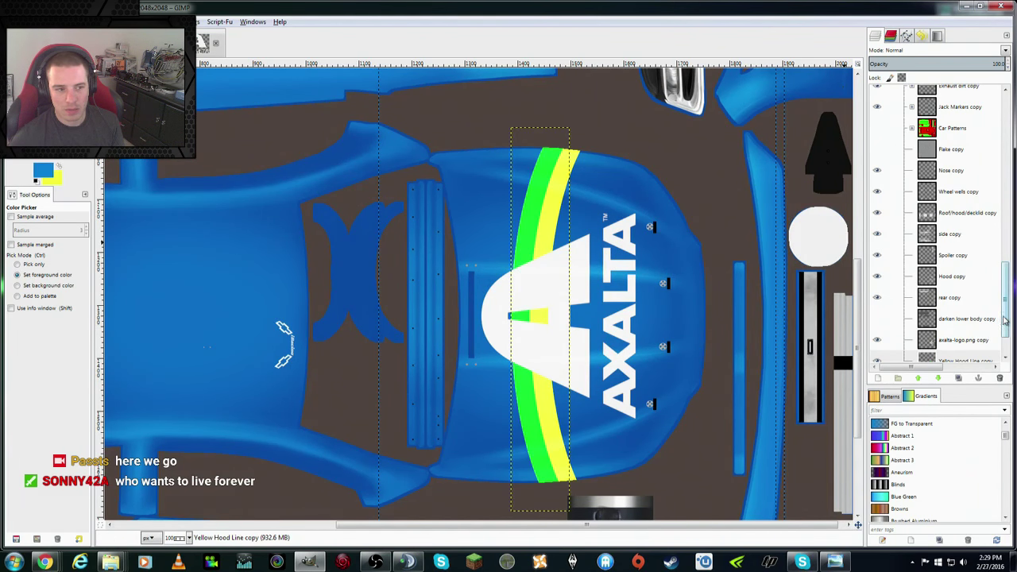
{"action": "scroll", "coordinate": [994, 329], "scroll_direction": "down", "scroll_amount": 2}
Step: Duplicate the stripe copy layer and shift the new copy left beside the green stripe
{"action": "right_click", "coordinate": [964, 313]}
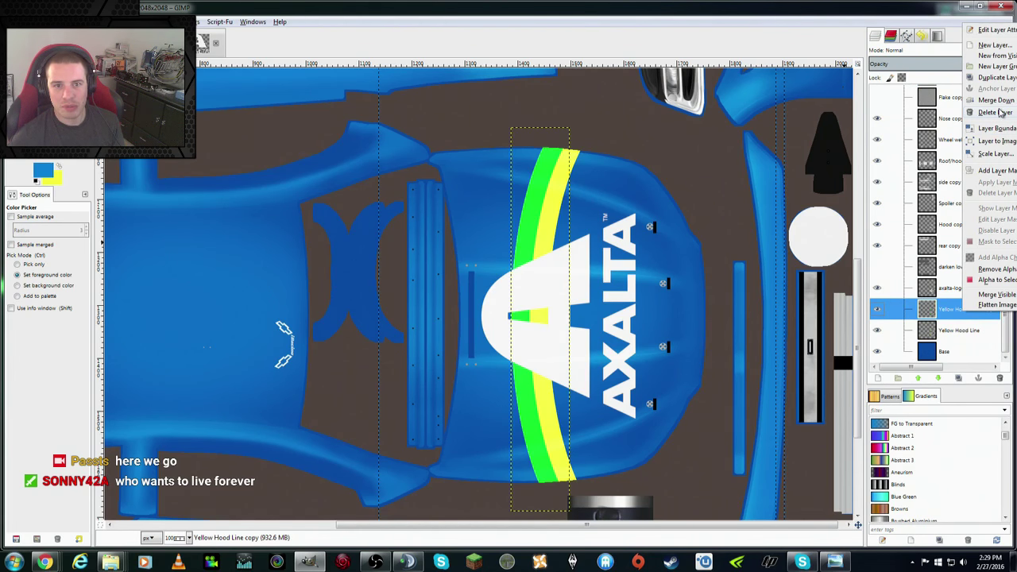
{"action": "left_click", "coordinate": [996, 78]}
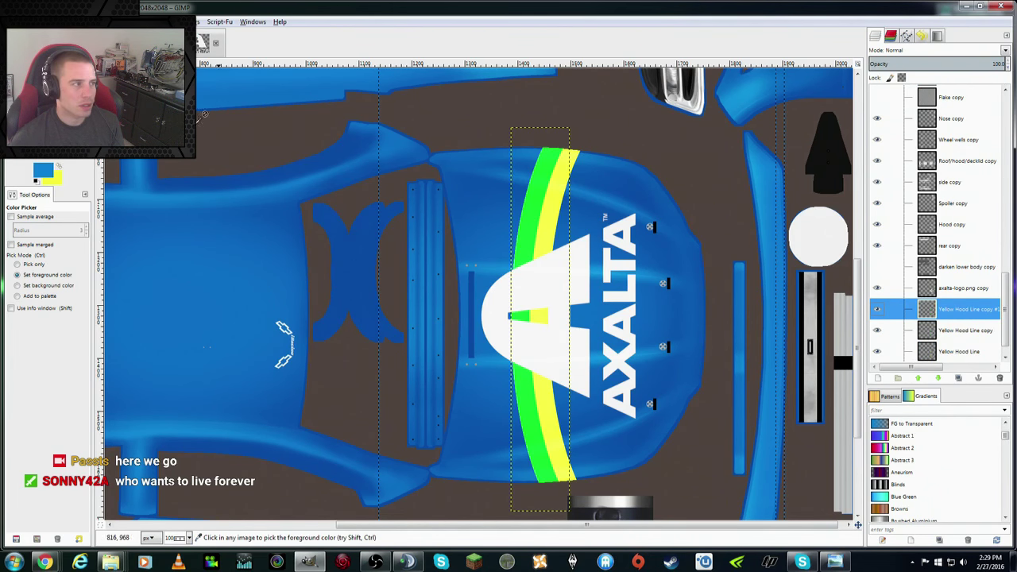
{"action": "key", "text": "m"}
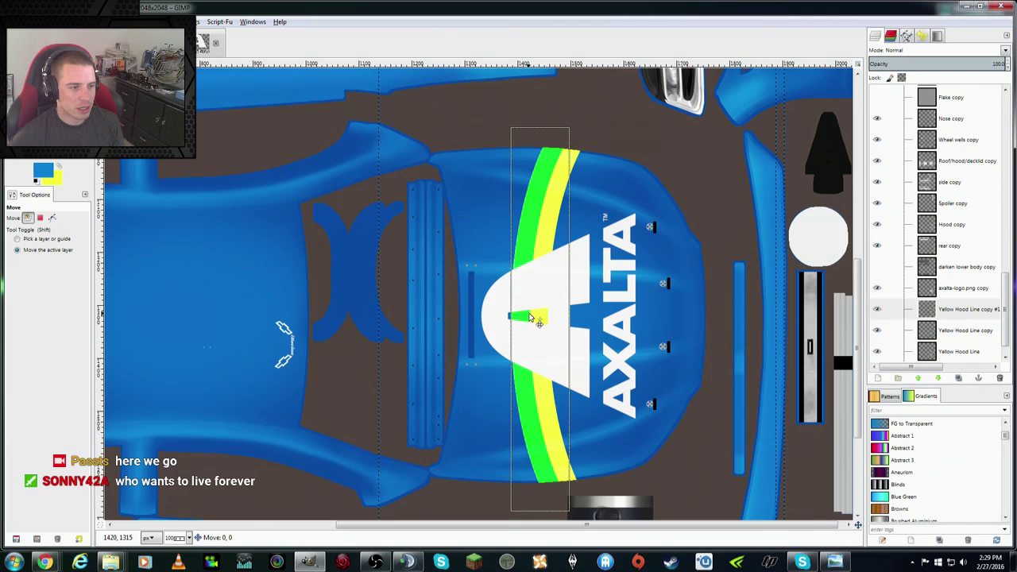
{"action": "left_click_drag", "start_coordinate": [529, 315], "coordinate": [505, 318]}
{"action": "left_click_drag", "start_coordinate": [512, 319], "coordinate": [514, 321]}
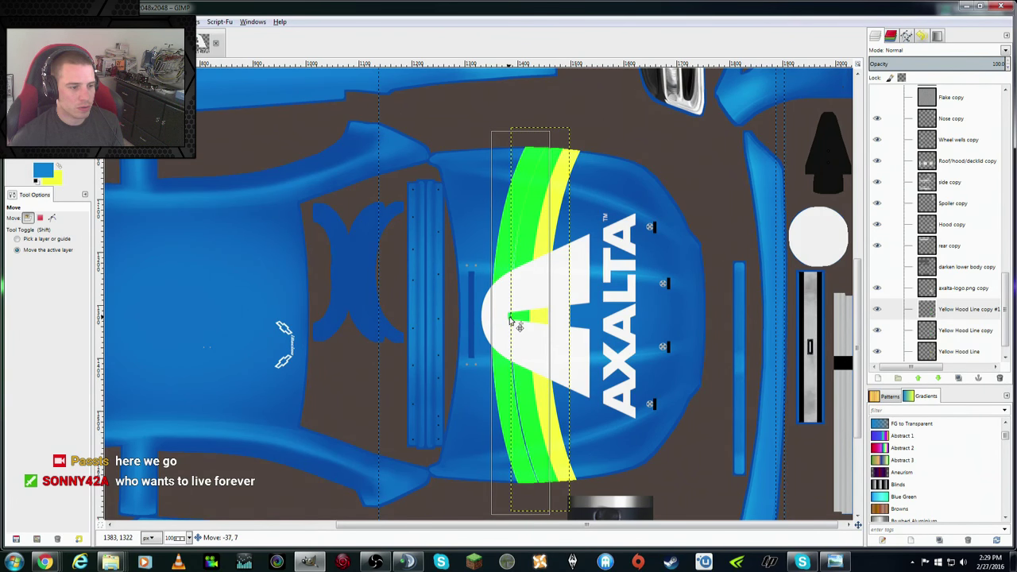
{"action": "left_click_drag", "start_coordinate": [512, 319], "coordinate": [511, 318]}
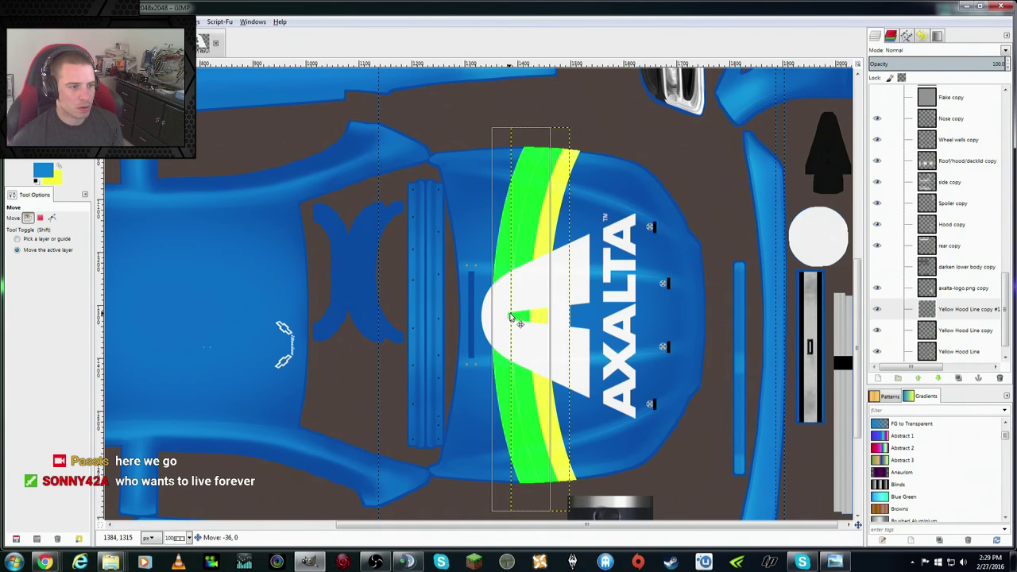
Step: Fill the new Yellow Hood Line copy #1 stripe with the sampled blue and clear the selection
{"action": "right_click", "coordinate": [965, 309]}
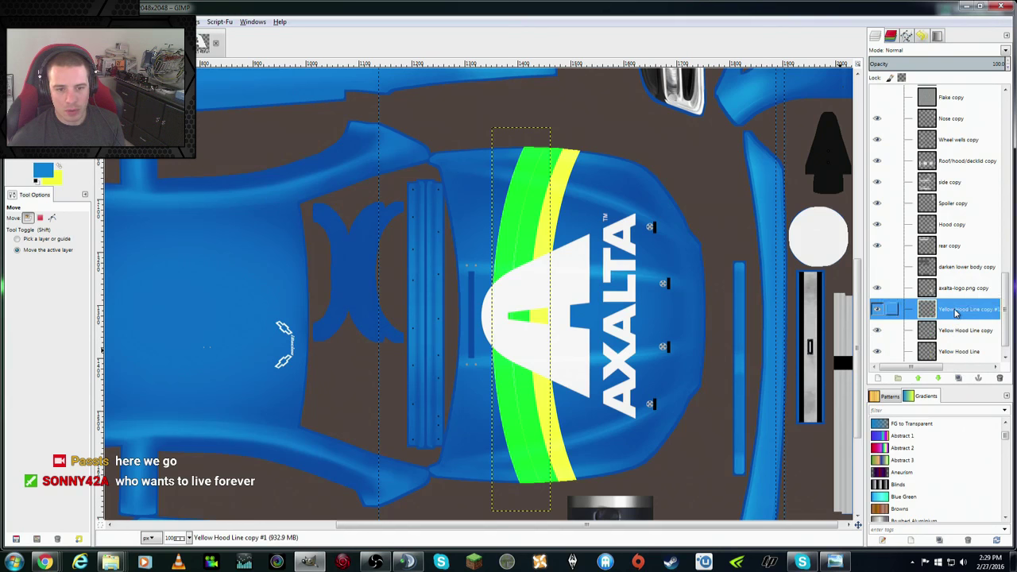
{"action": "left_click", "coordinate": [982, 281]}
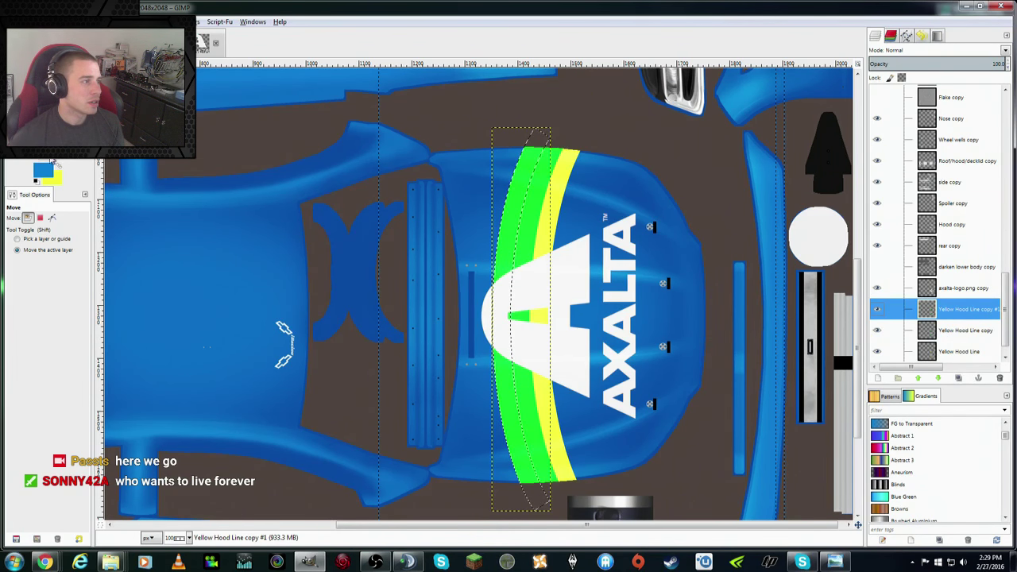
{"action": "key", "text": "shift+b"}
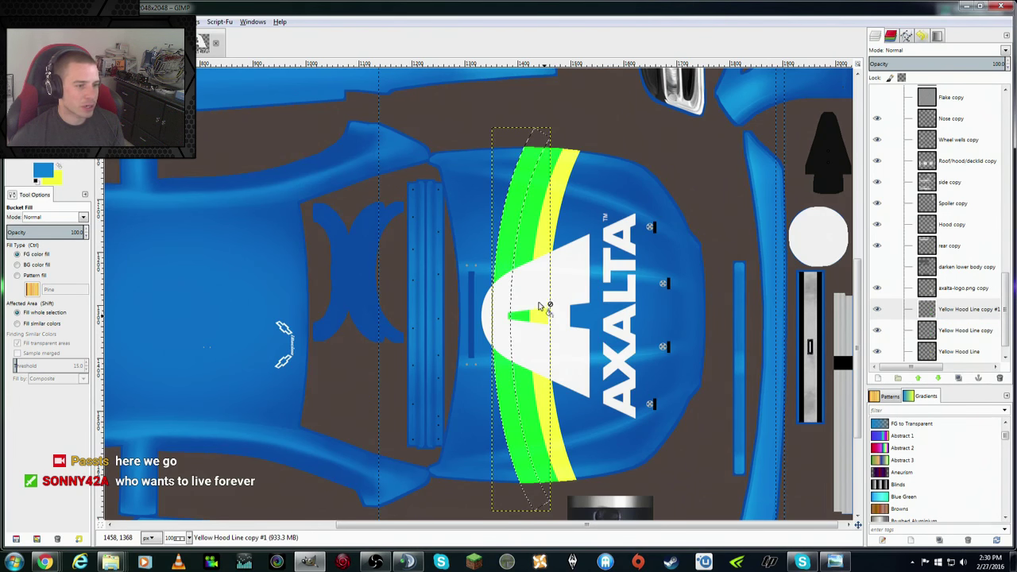
{"action": "left_click", "coordinate": [507, 264]}
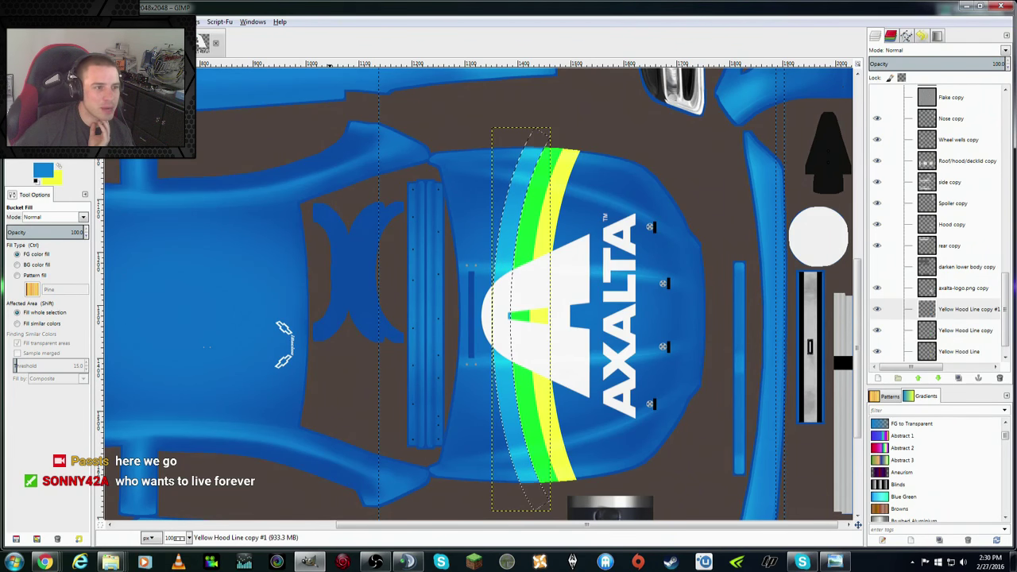
{"action": "key", "text": "ctrl+Tab"}
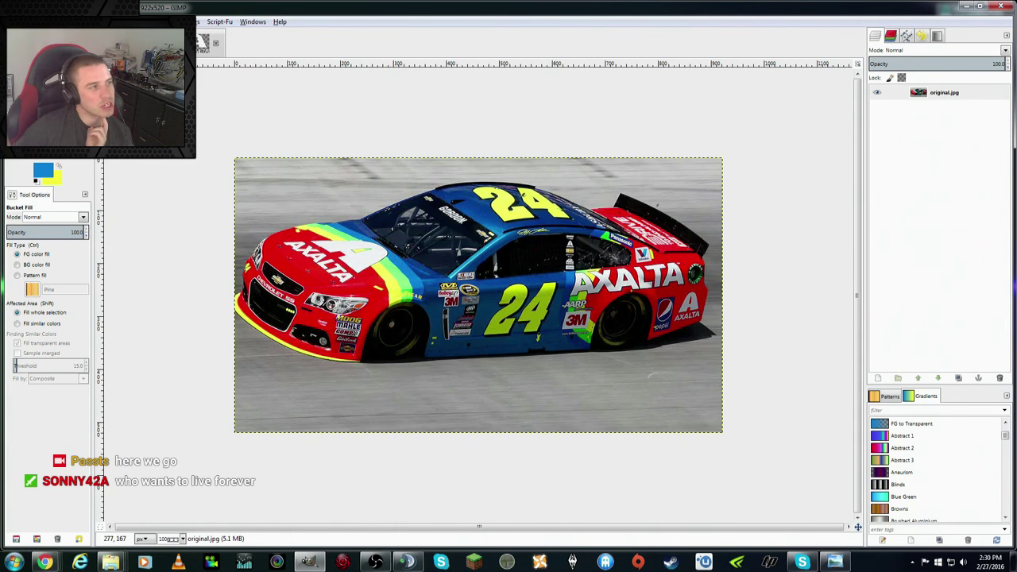
{"action": "key", "text": "ctrl+Tab"}
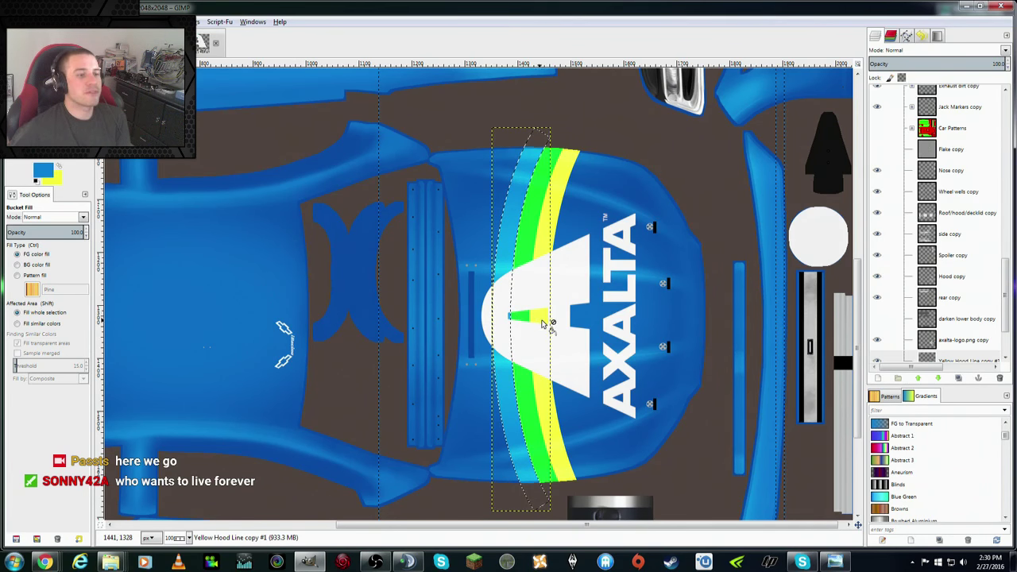
{"action": "left_click", "coordinate": [52, 22]}
{"action": "left_click", "coordinate": [64, 46]}
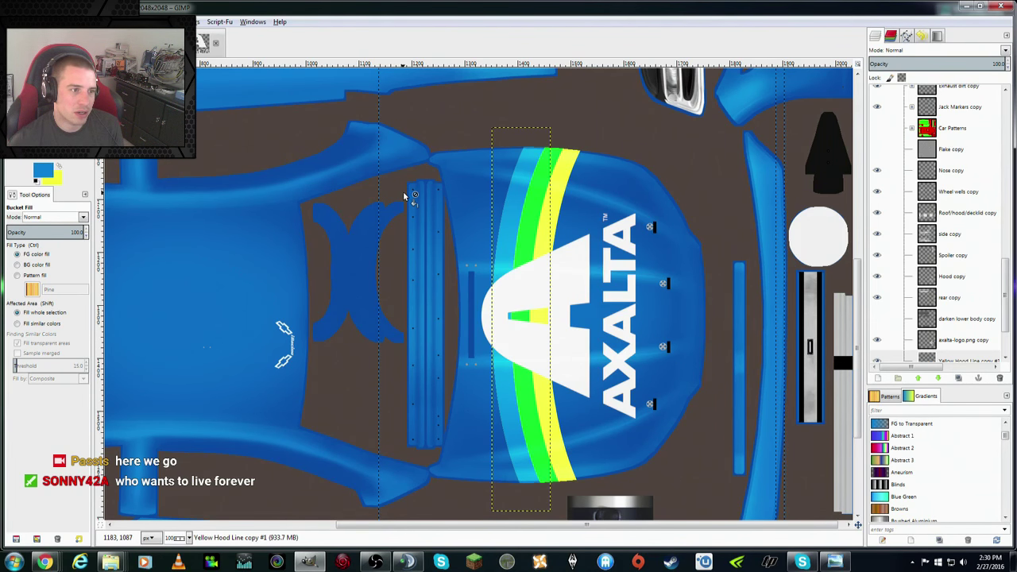
{"action": "left_click_drag", "start_coordinate": [1008, 302], "coordinate": [1008, 327]}
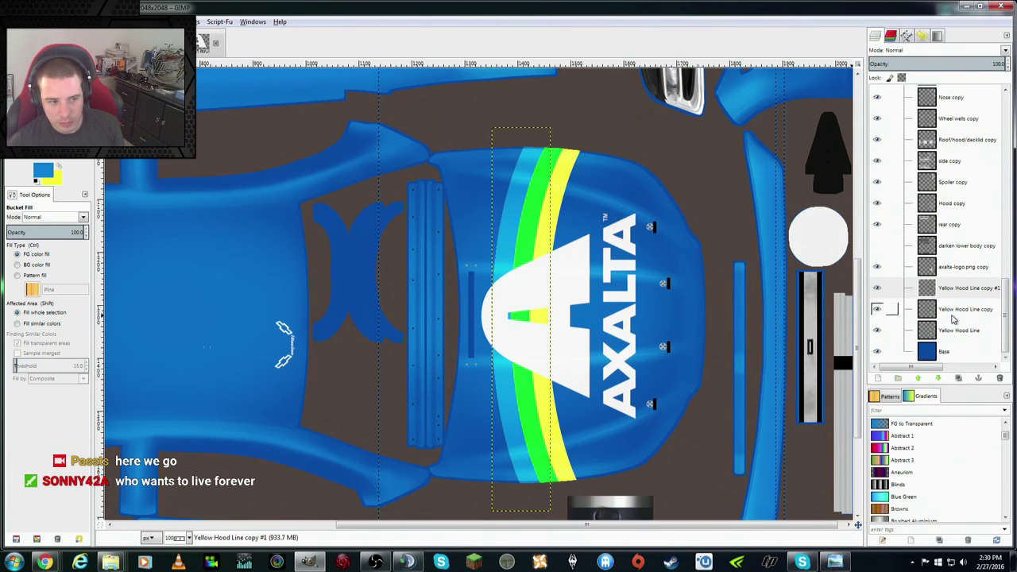
Step: Scale the original Yellow Hood Line stripe, enlarging then trimming it to sit beside the others
{"action": "left_click", "coordinate": [961, 331]}
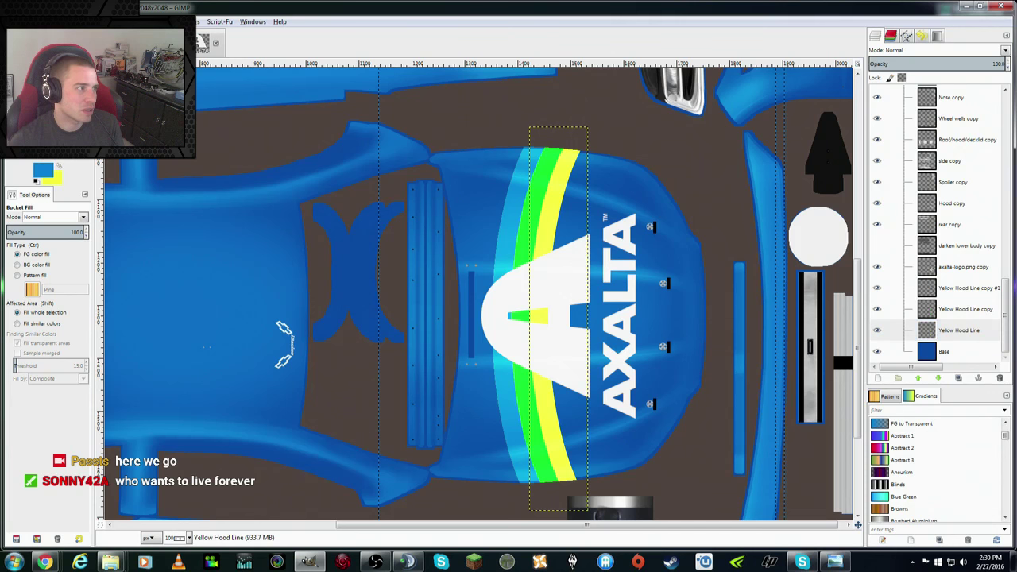
{"action": "key", "text": "shift+s"}
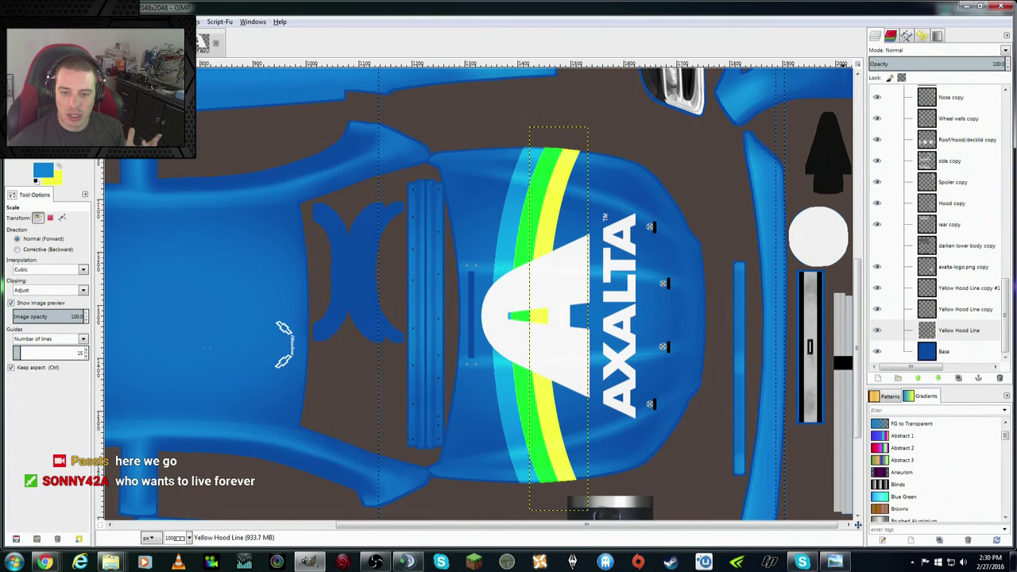
{"action": "key", "text": "alt+Tab"}
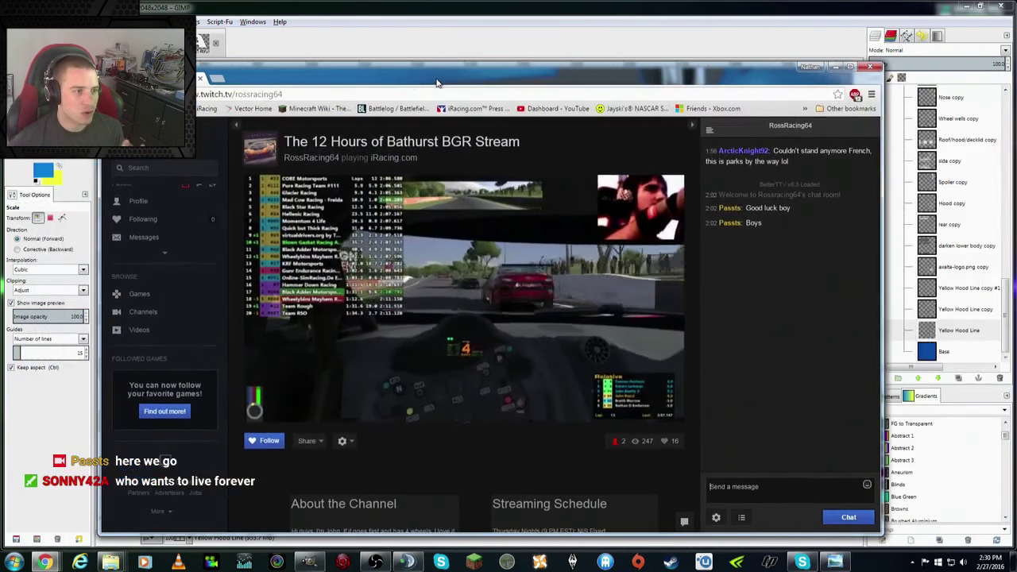
{"action": "mouse_move", "coordinate": [436, 82]}
{"action": "left_mouse_down"}
{"action": "mouse_move", "coordinate": [434, 66]}
{"action": "mouse_move", "coordinate": [445, 72]}
{"action": "left_mouse_up"}
{"action": "key", "text": "alt+Tab"}
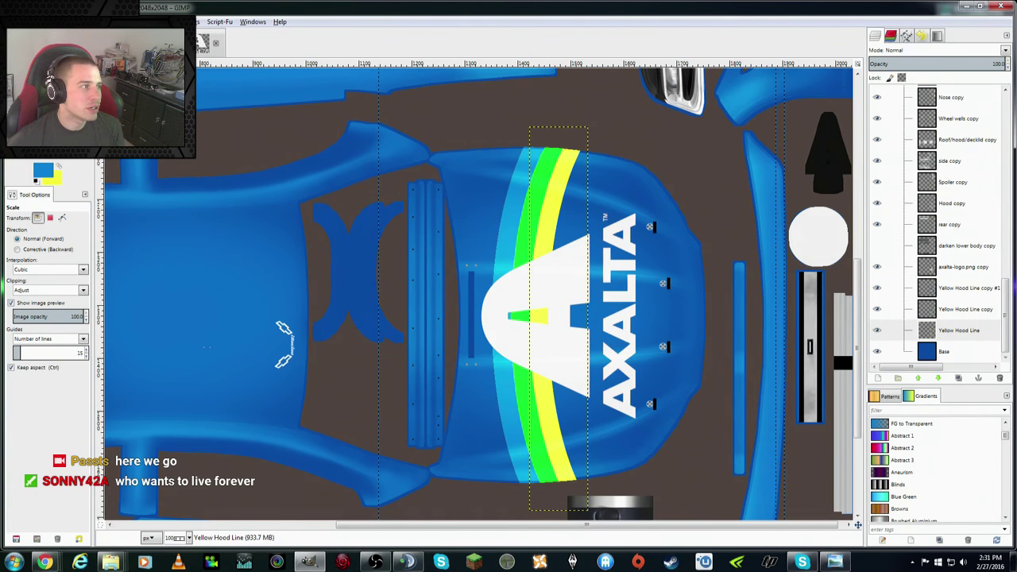
{"action": "left_click", "coordinate": [532, 130]}
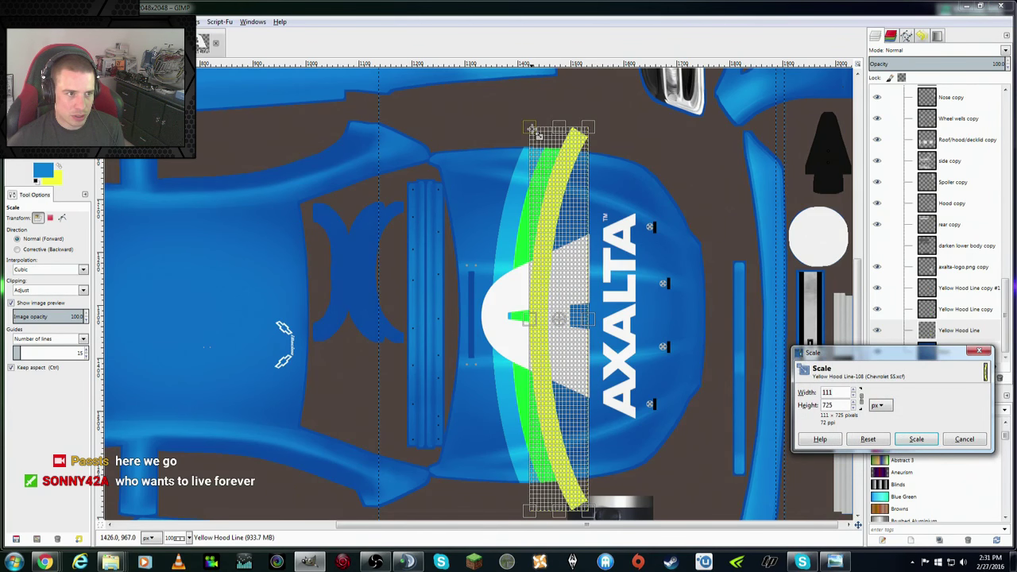
{"action": "left_click_drag", "start_coordinate": [534, 132], "coordinate": [507, 105]}
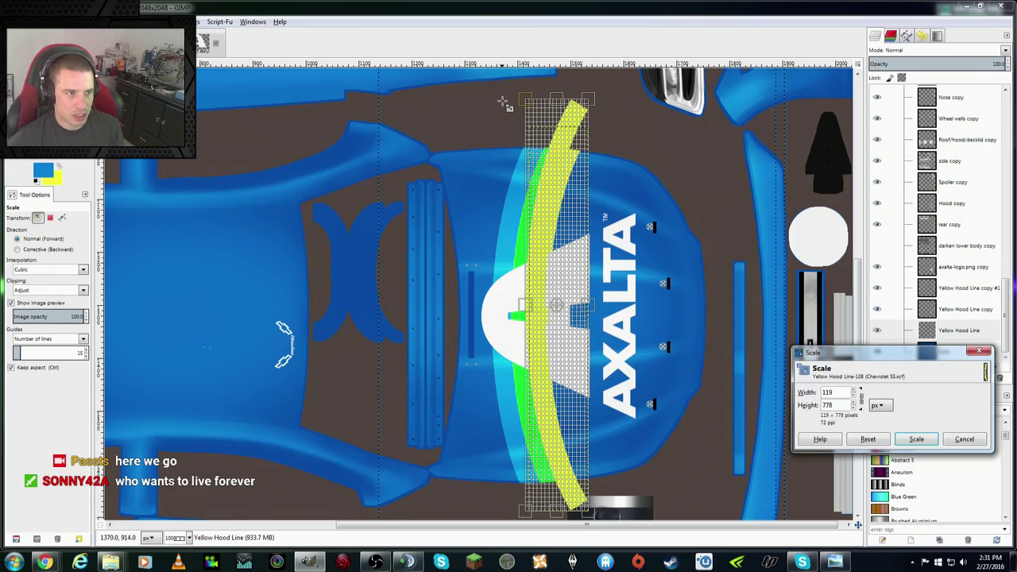
{"action": "left_click_drag", "start_coordinate": [507, 105], "coordinate": [514, 120]}
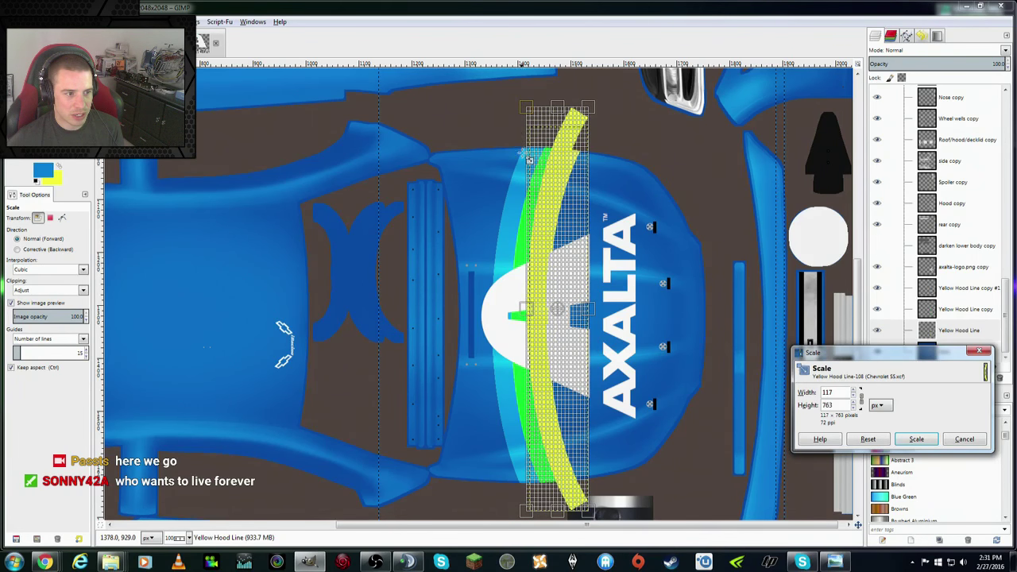
{"action": "left_click_drag", "start_coordinate": [529, 159], "coordinate": [527, 140]}
{"action": "left_click", "coordinate": [964, 440]}
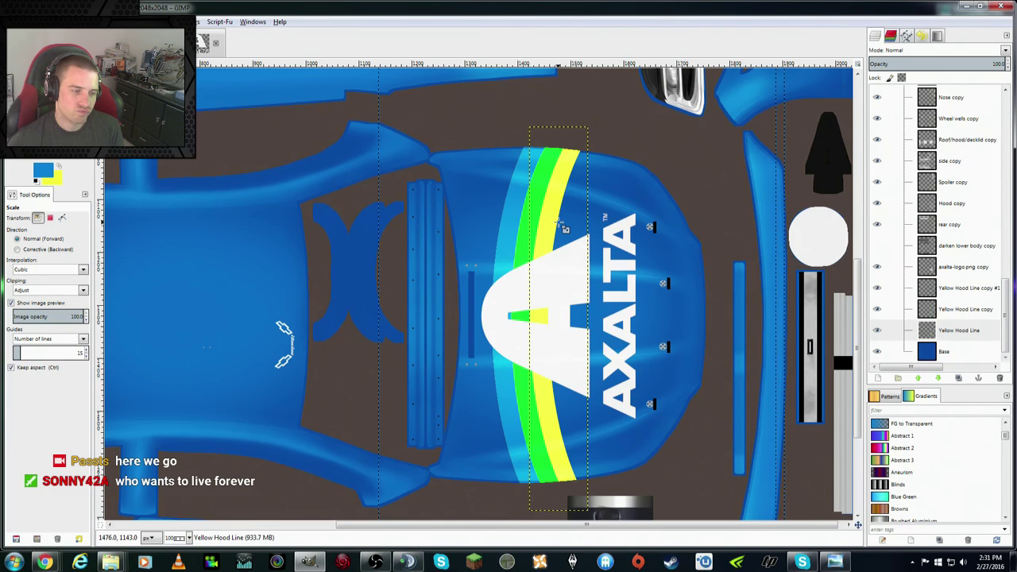
Step: Merge the top stripe copy down and undo an accidental layer duplicate
{"action": "left_click", "coordinate": [985, 289]}
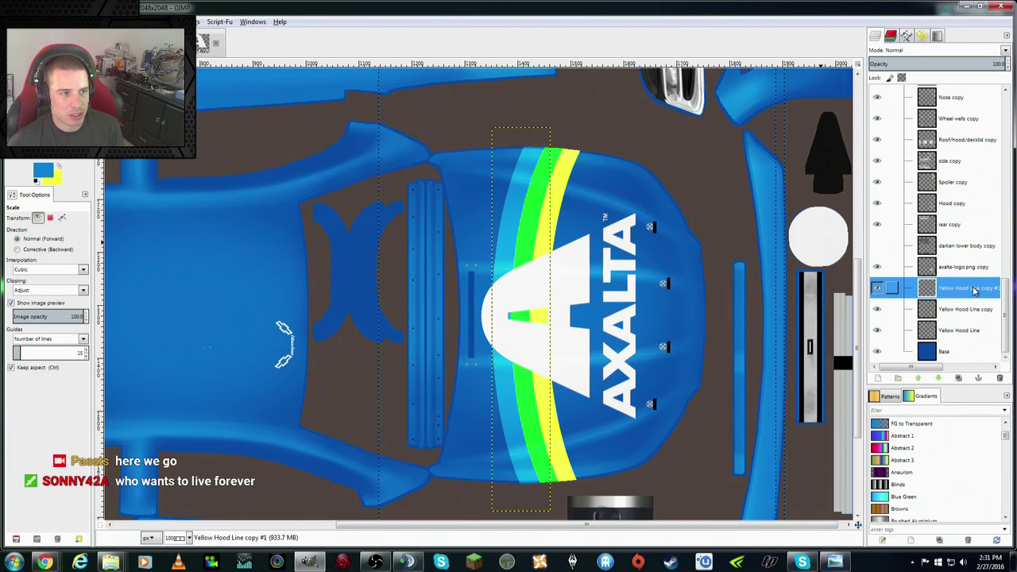
{"action": "right_click", "coordinate": [975, 290]}
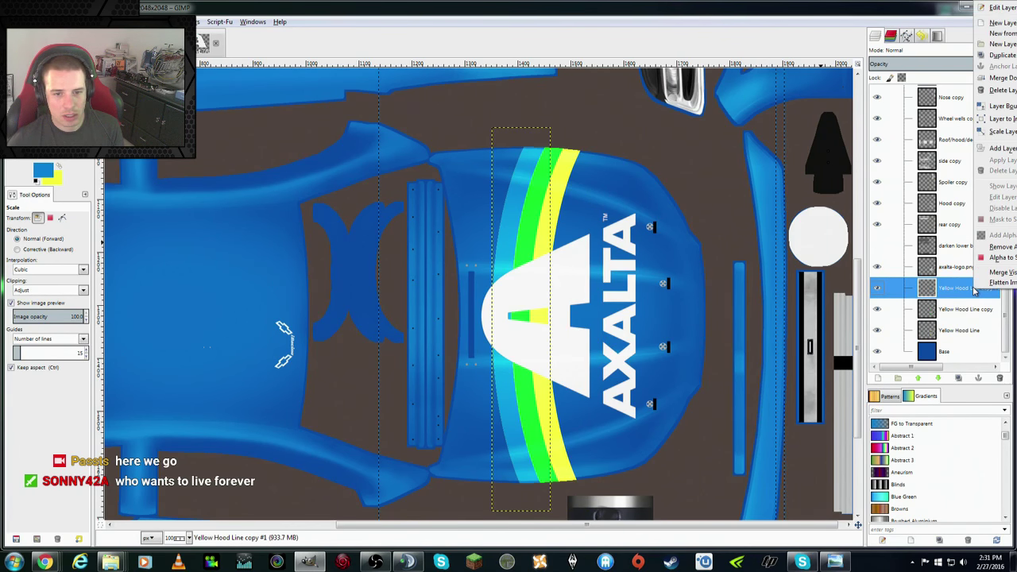
{"action": "left_click", "coordinate": [1004, 79]}
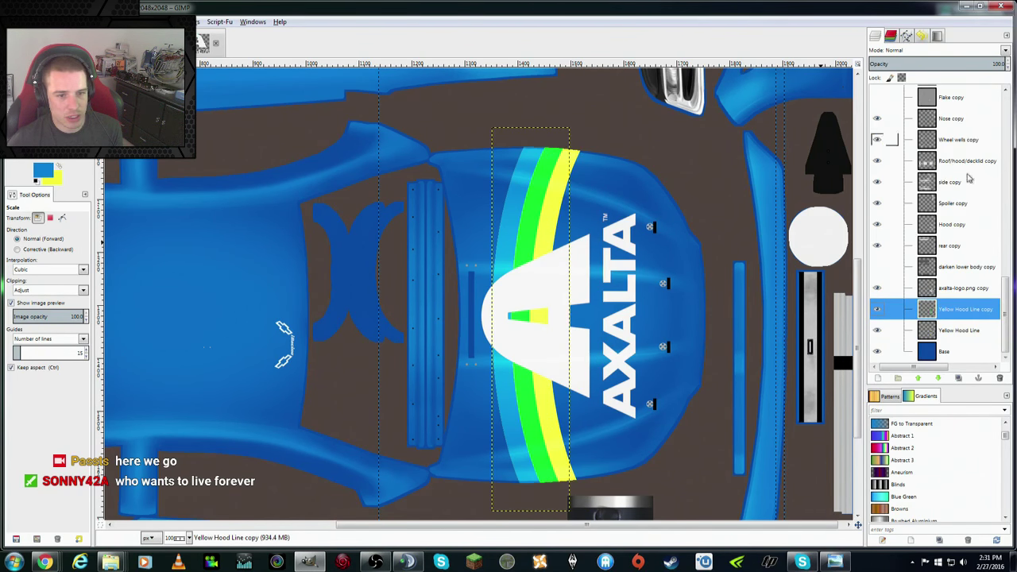
{"action": "right_click", "coordinate": [960, 314]}
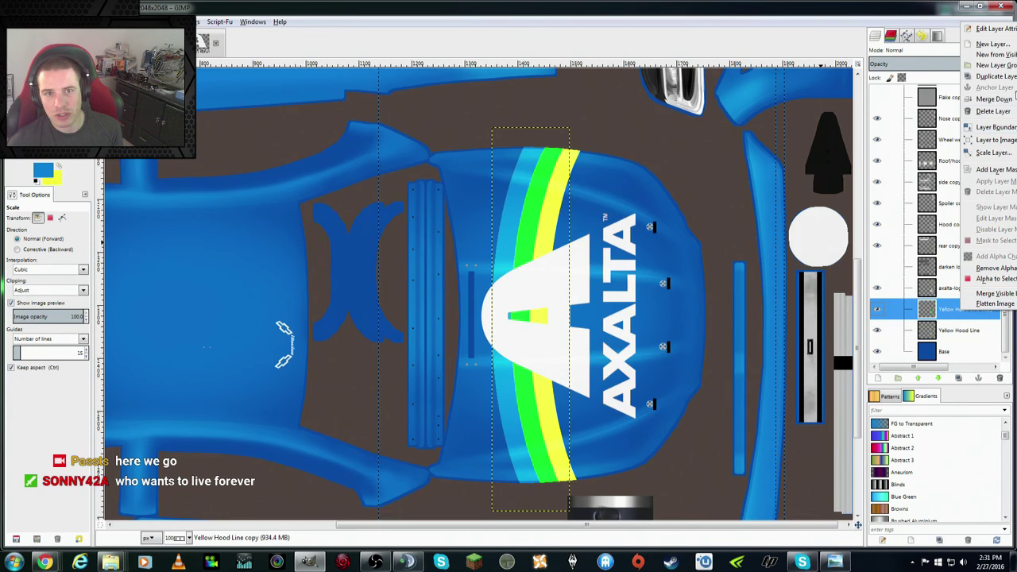
{"action": "left_click", "coordinate": [995, 77]}
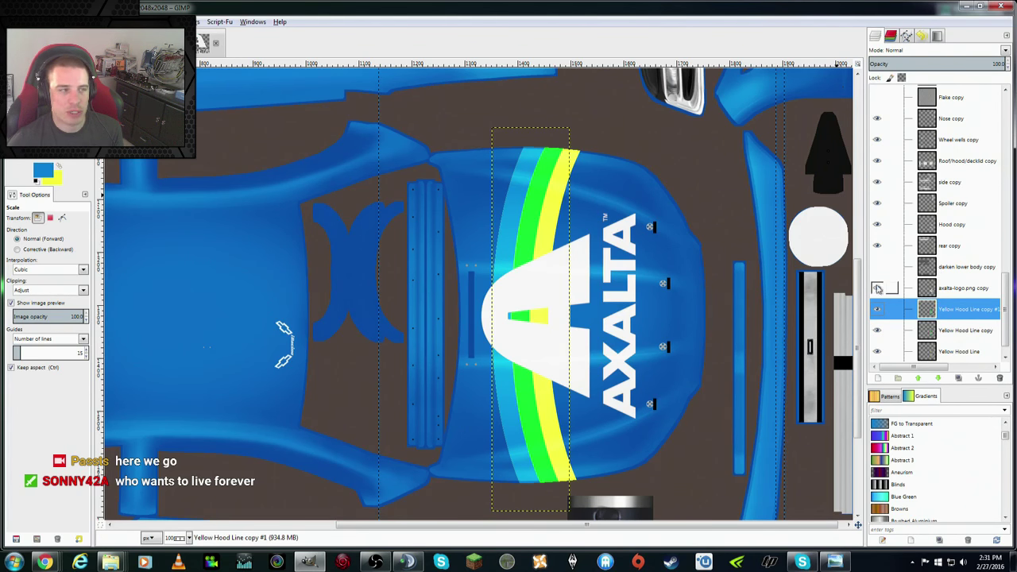
{"action": "left_click", "coordinate": [32, 21]}
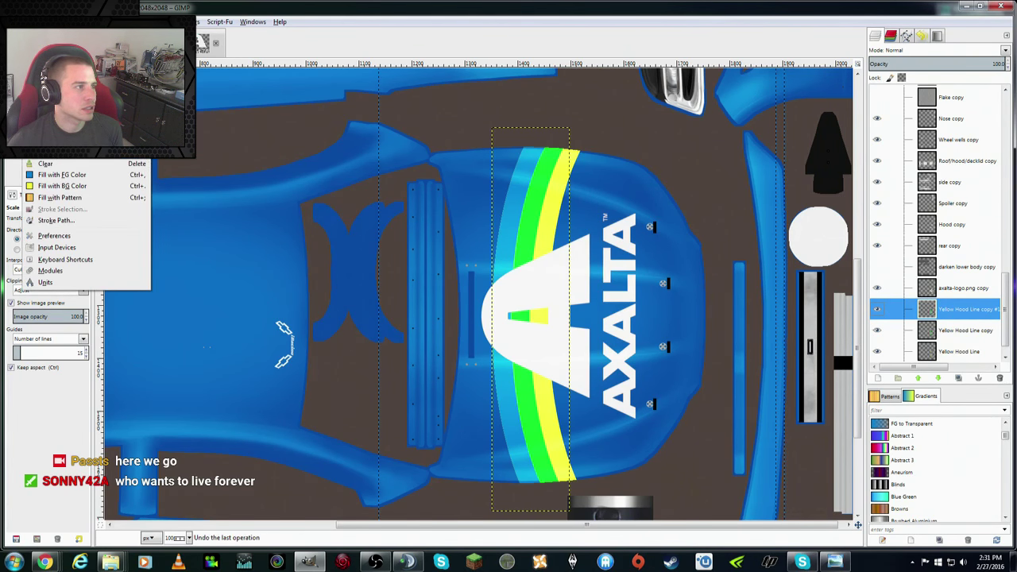
{"action": "key", "text": "ctrl+z"}
Step: Merge the remaining copy into Yellow Hood Line, check its visibility, and start scaling it (182 × 726 px)
{"action": "right_click", "coordinate": [944, 307]}
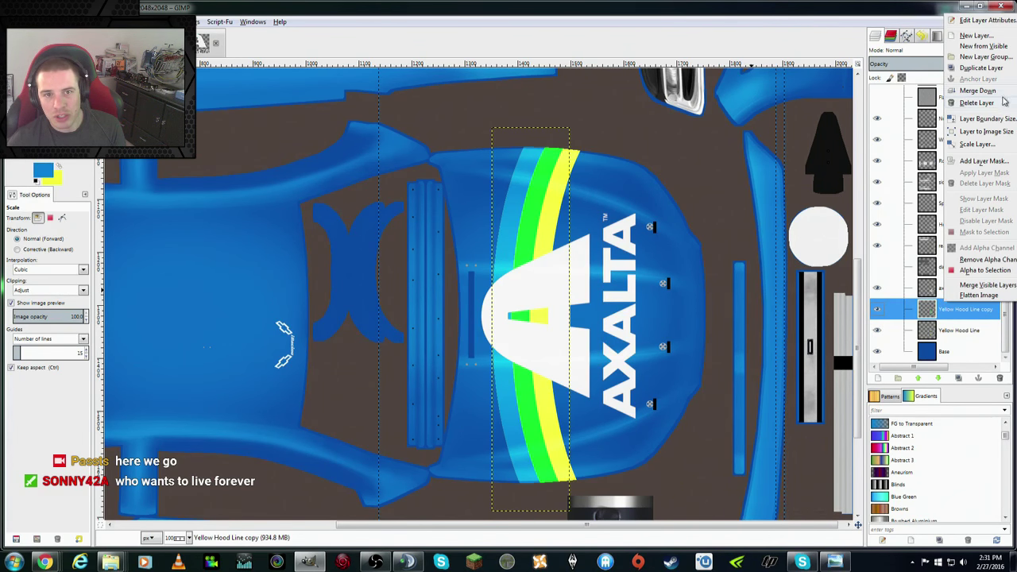
{"action": "left_click", "coordinate": [979, 91]}
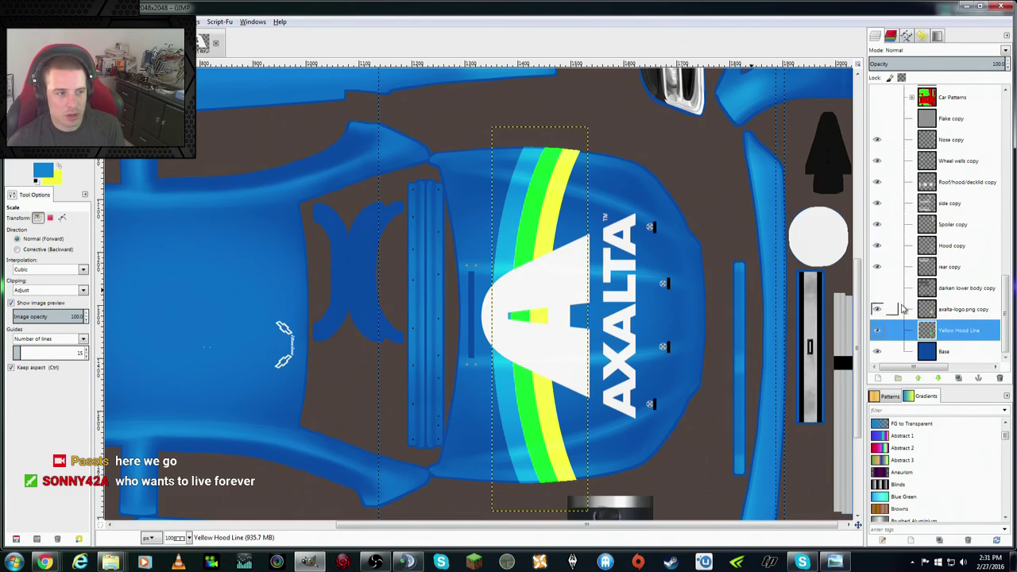
{"action": "left_click", "coordinate": [879, 332]}
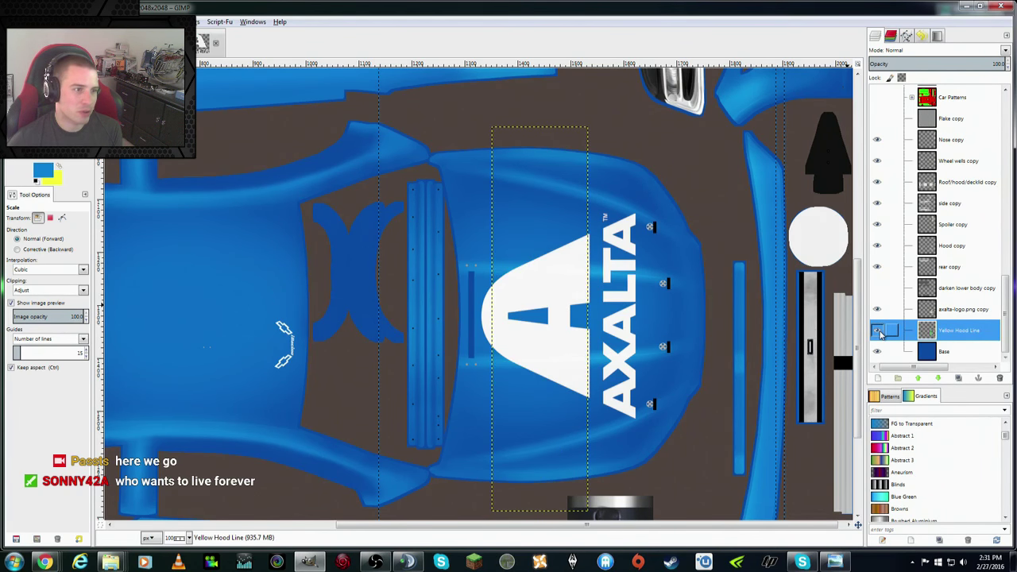
{"action": "left_click", "coordinate": [879, 332]}
{"action": "left_click", "coordinate": [879, 332]}
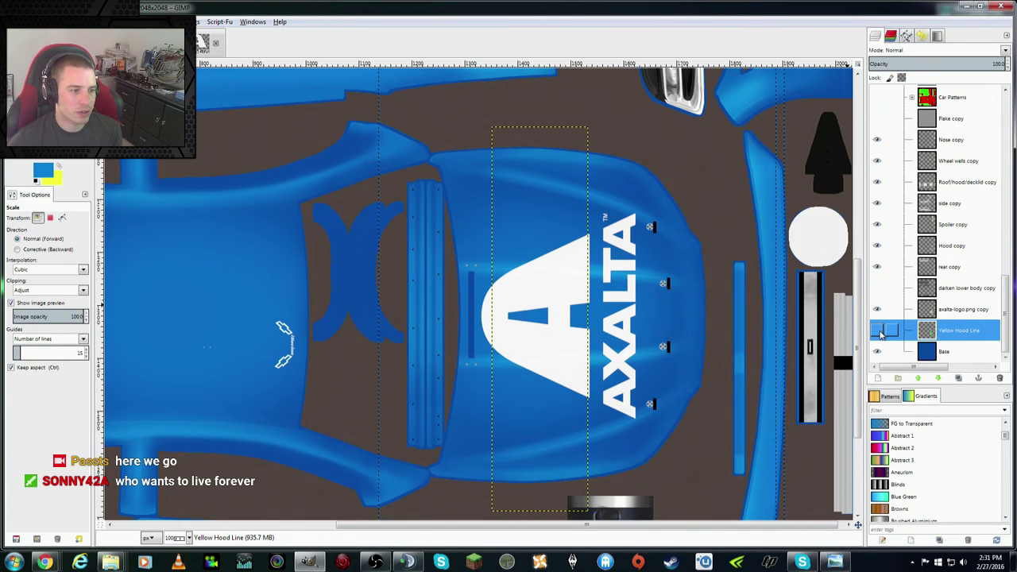
{"action": "left_click", "coordinate": [878, 332]}
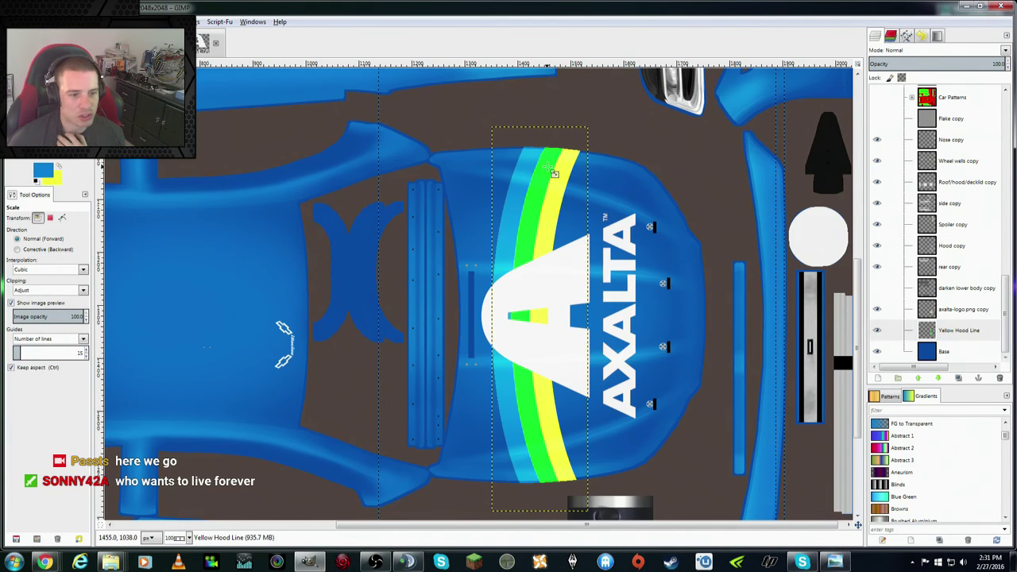
{"action": "left_click", "coordinate": [493, 130]}
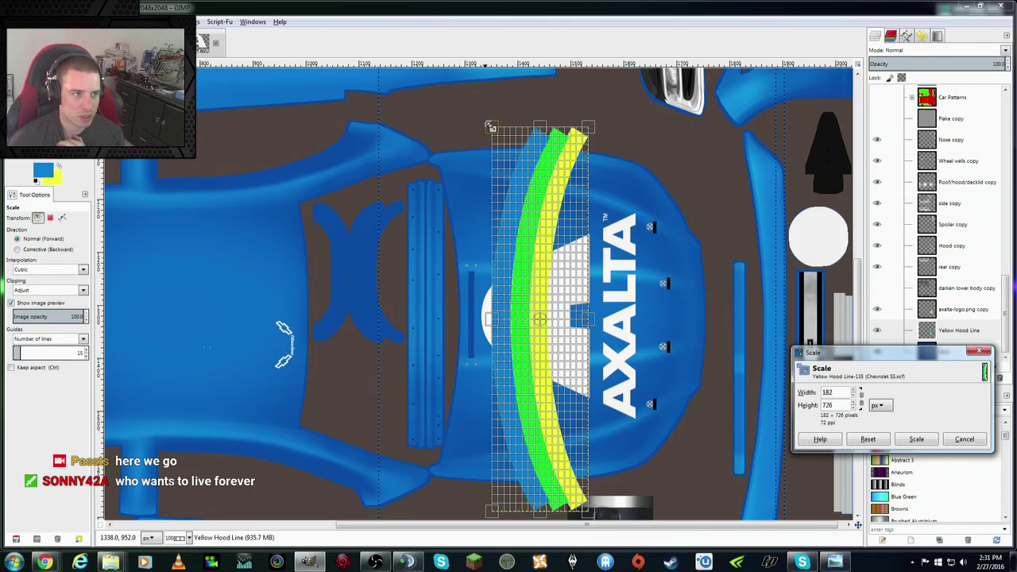
Step: Scale the hood stripes to 196×738 px and nudge them into place beneath the Axalta logo
{"action": "left_click_drag", "start_coordinate": [492, 127], "coordinate": [475, 114]}
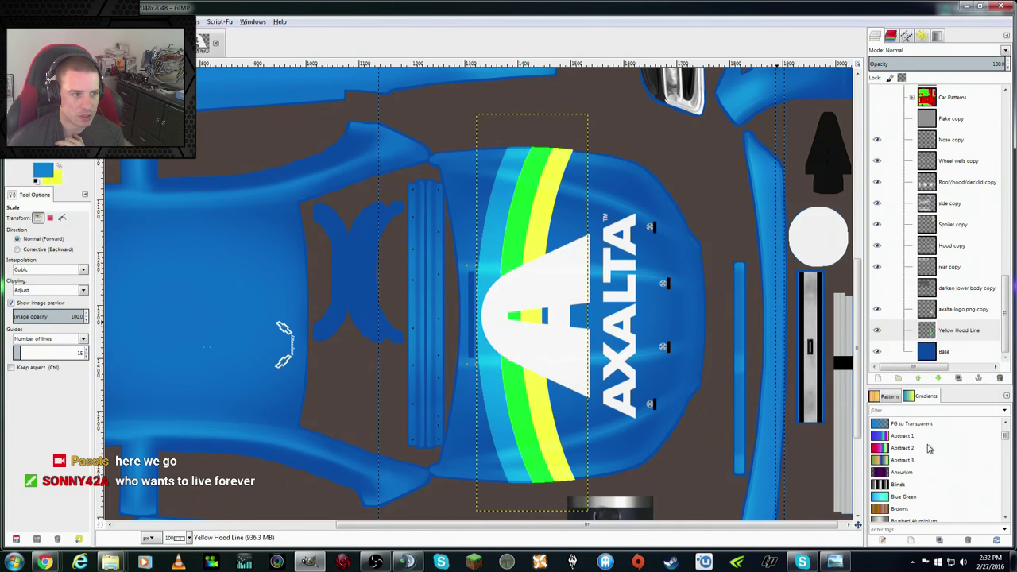
{"action": "left_click", "coordinate": [917, 439]}
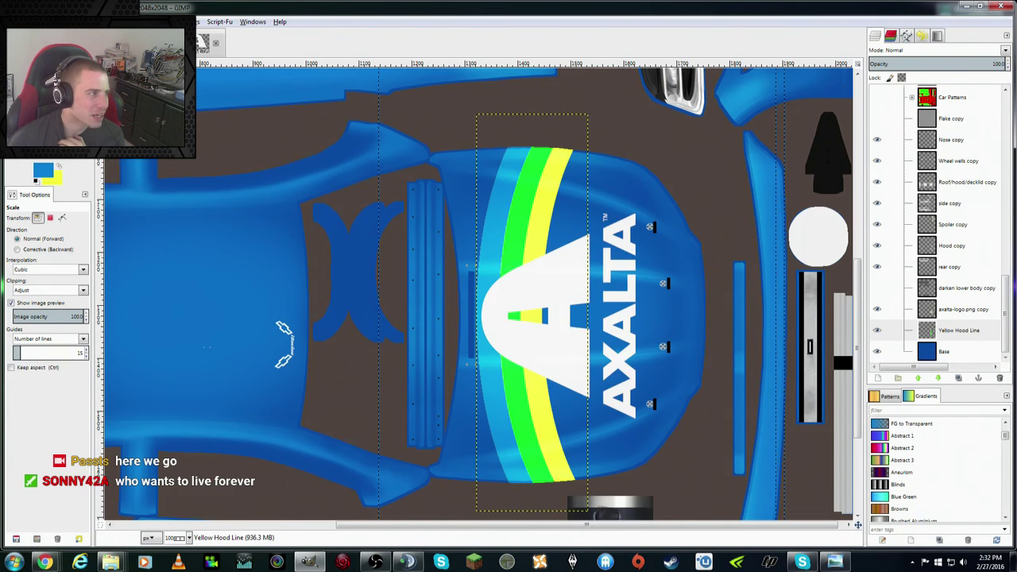
{"action": "key", "text": "m"}
{"action": "left_click_drag", "start_coordinate": [516, 278], "coordinate": [526, 276]}
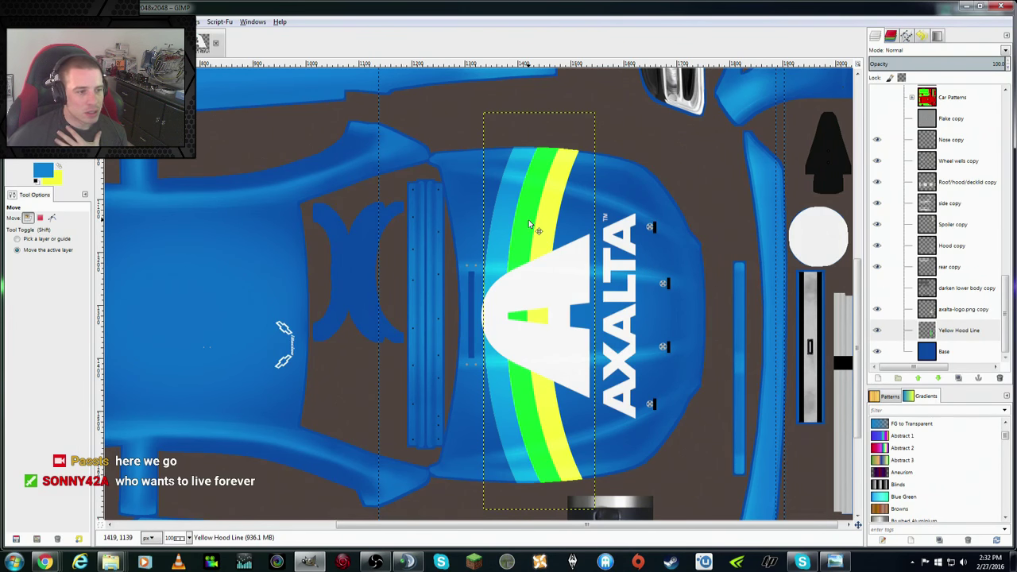
{"action": "left_click_drag", "start_coordinate": [530, 222], "coordinate": [526, 224]}
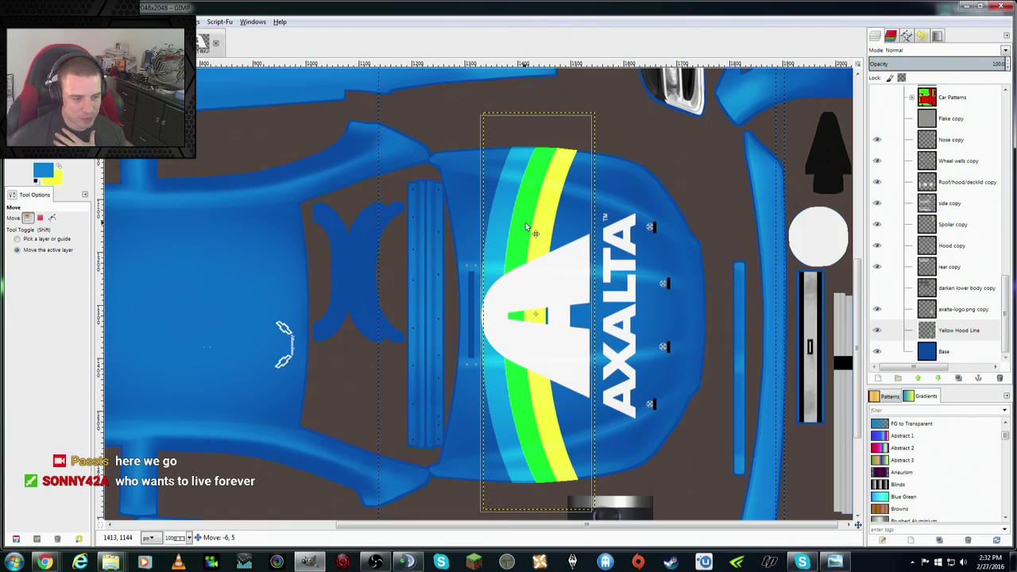
{"action": "left_click_drag", "start_coordinate": [525, 223], "coordinate": [524, 224]}
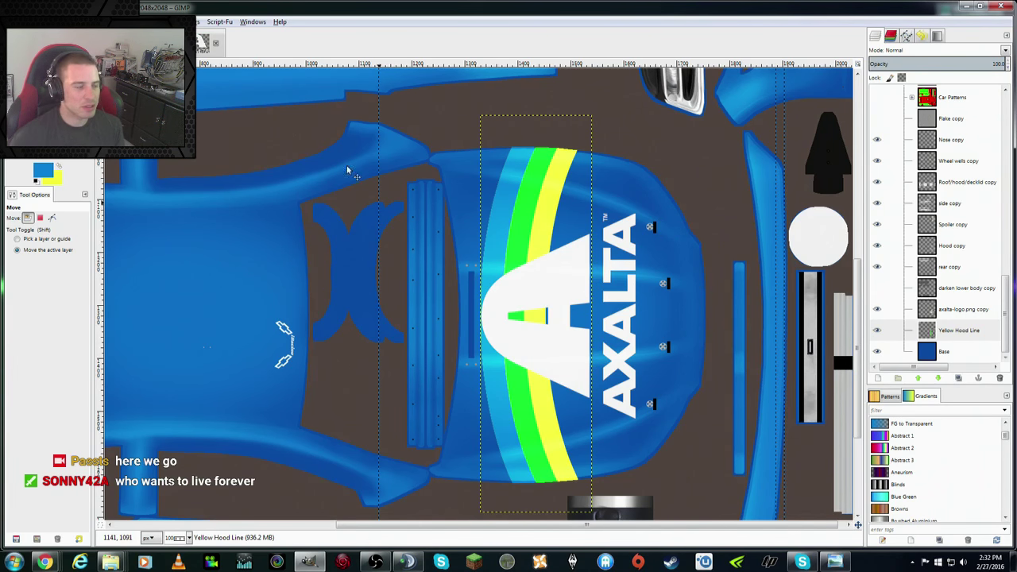
Step: Zoom out to 1:2 to see the whole texture and shift the stripes a few pixels right
{"action": "left_click", "coordinate": [76, 22]}
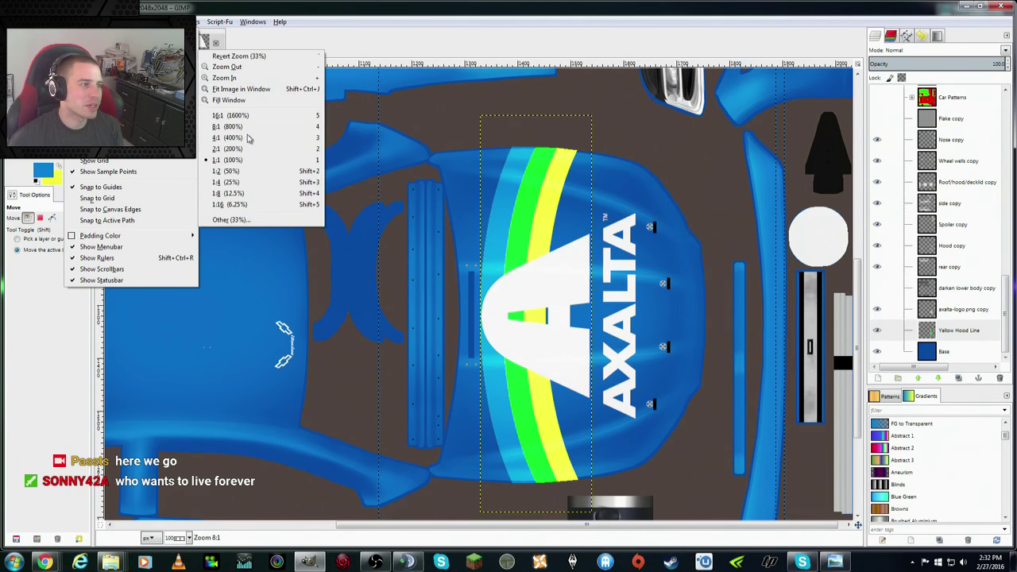
{"action": "left_click", "coordinate": [228, 171]}
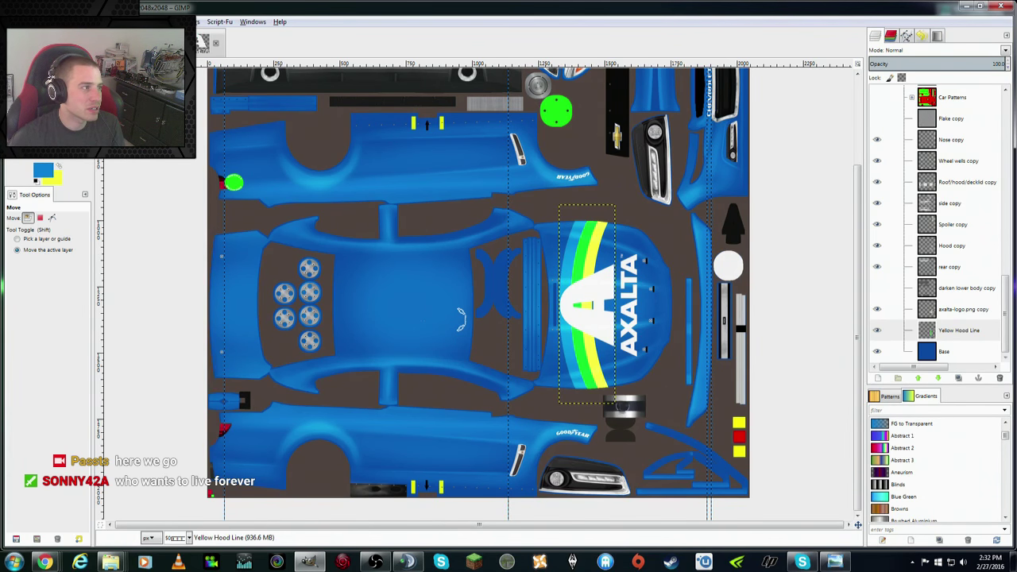
{"action": "left_click_drag", "start_coordinate": [584, 310], "coordinate": [587, 310]}
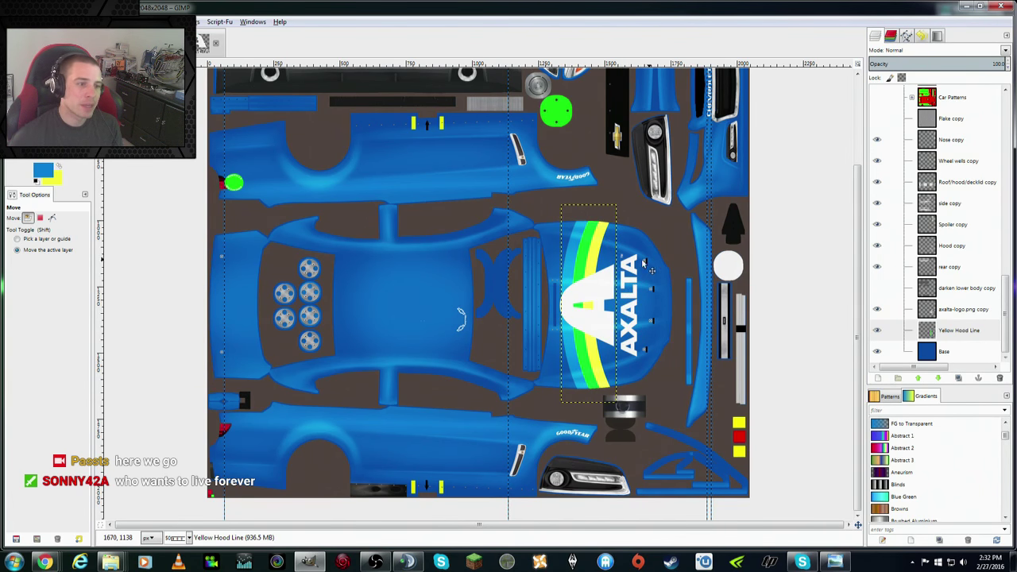
{"action": "scroll", "coordinate": [622, 274], "scroll_direction": "up", "scroll_amount": 1}
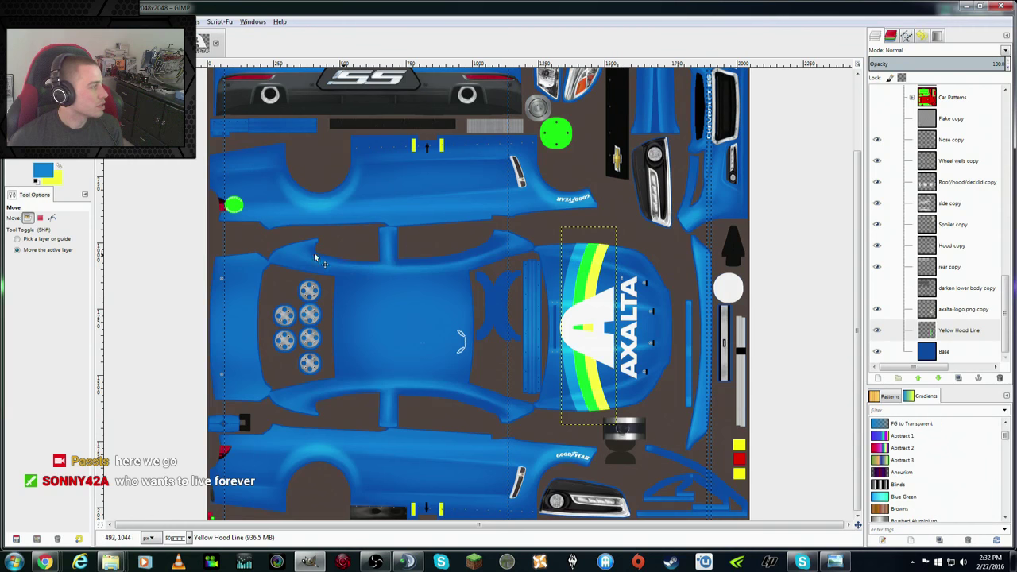
Step: Sample the hood's red-orange from the original.jpg photo as foreground colour, then return to the template
{"action": "key", "text": "ctrl+Page_Up"}
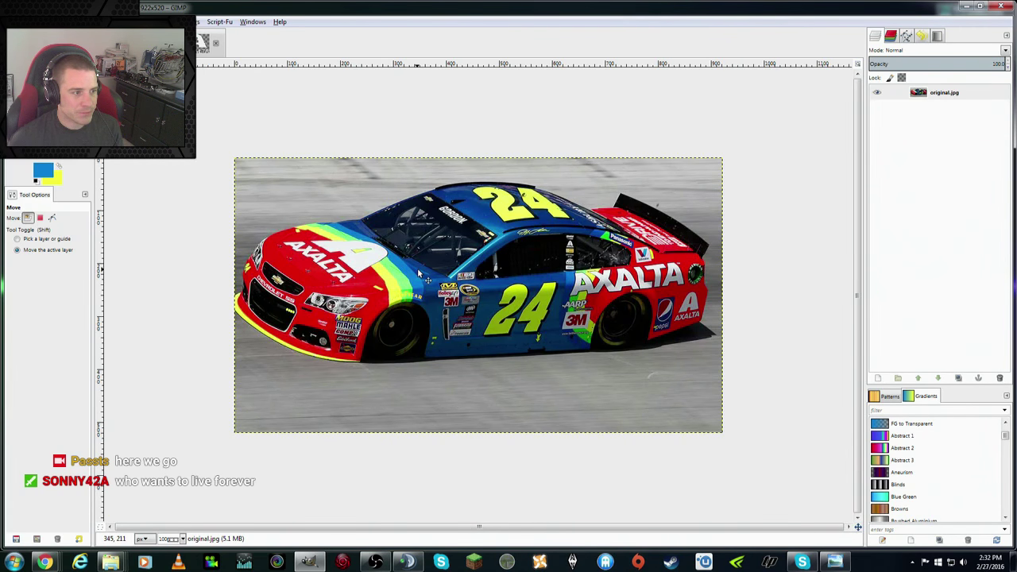
{"action": "left_click", "coordinate": [62, 170]}
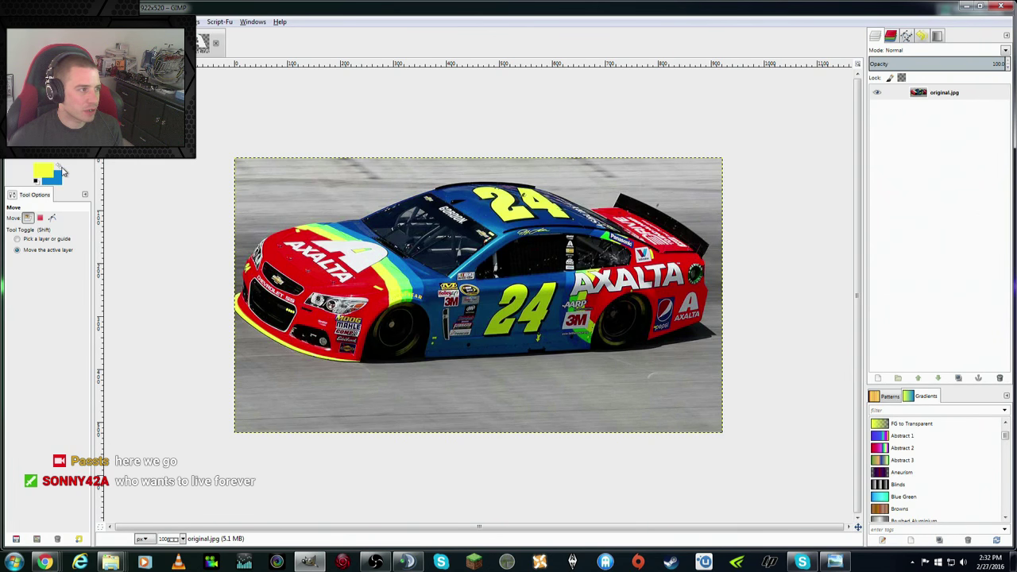
{"action": "key", "text": "o"}
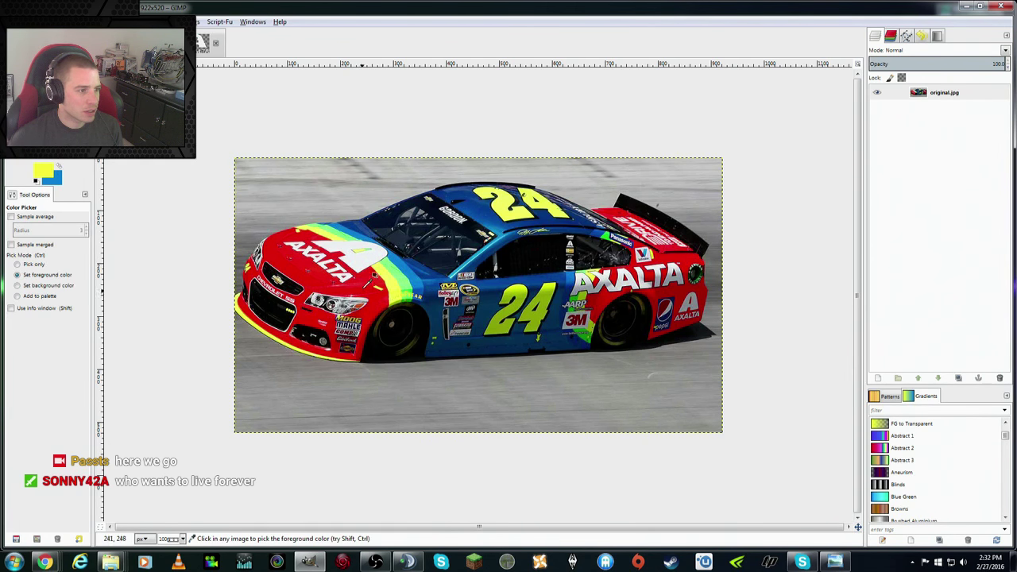
{"action": "left_click", "coordinate": [374, 275]}
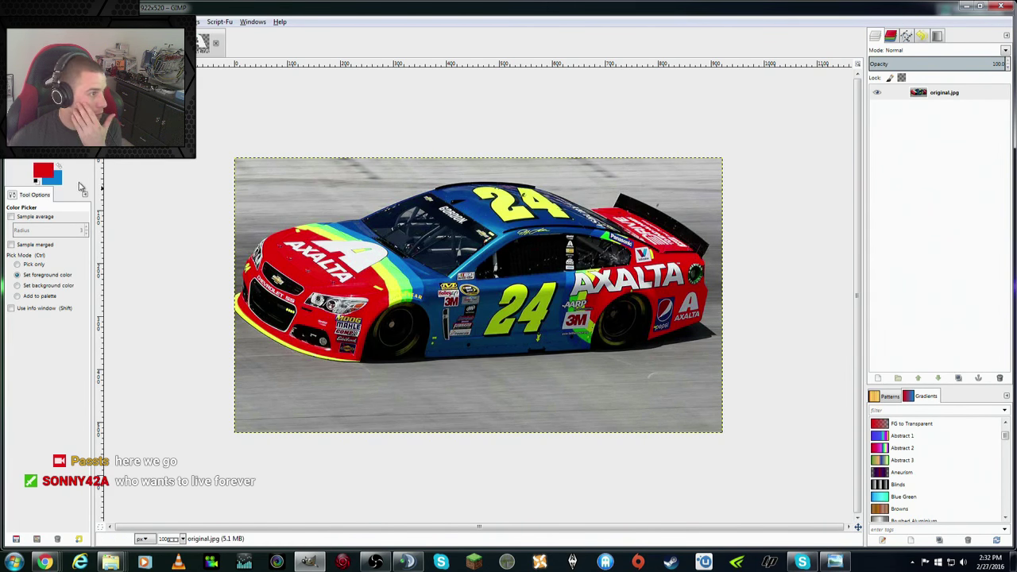
{"action": "left_click", "coordinate": [48, 173]}
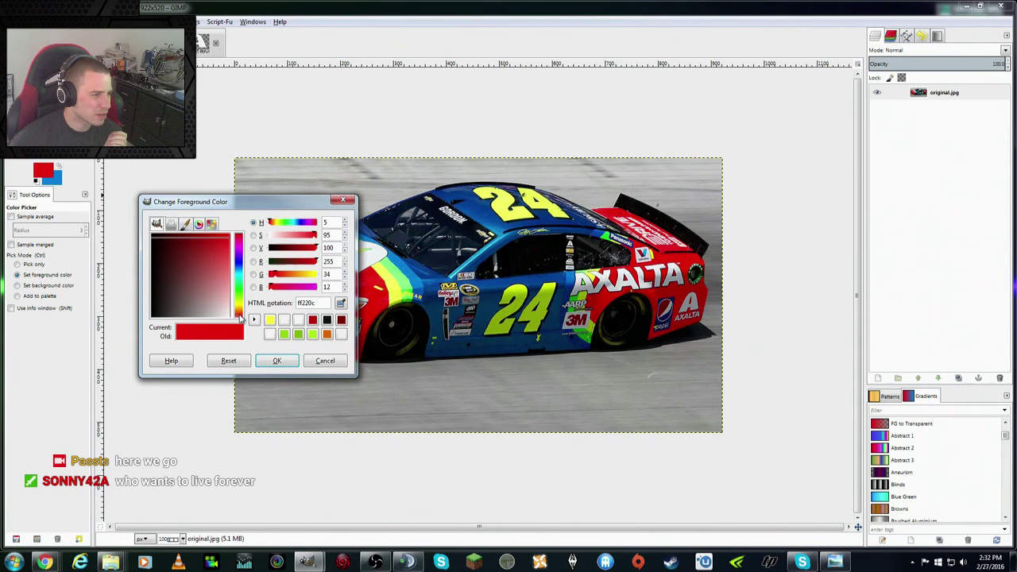
{"action": "left_click", "coordinate": [275, 360]}
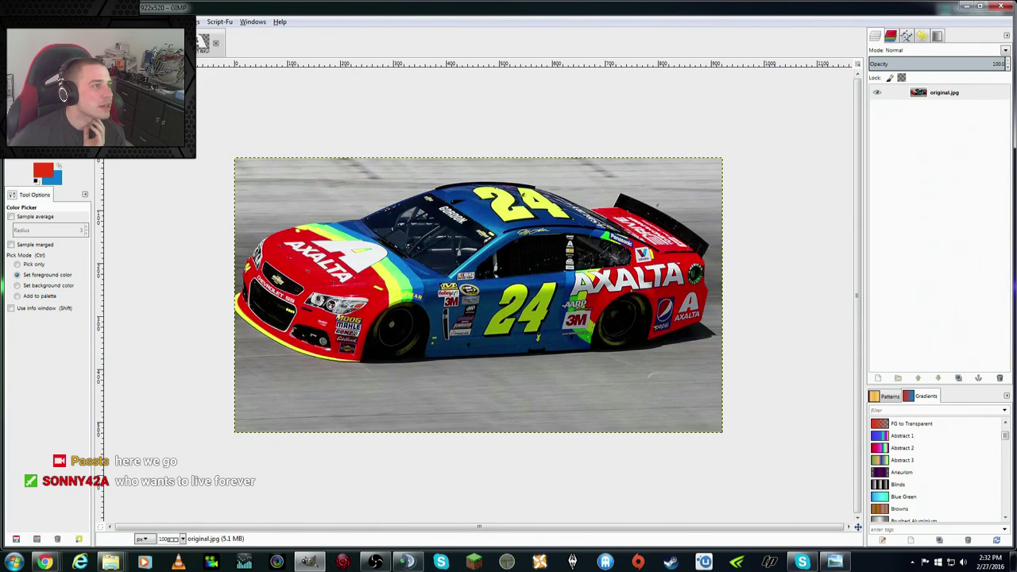
{"action": "left_click", "coordinate": [174, 42]}
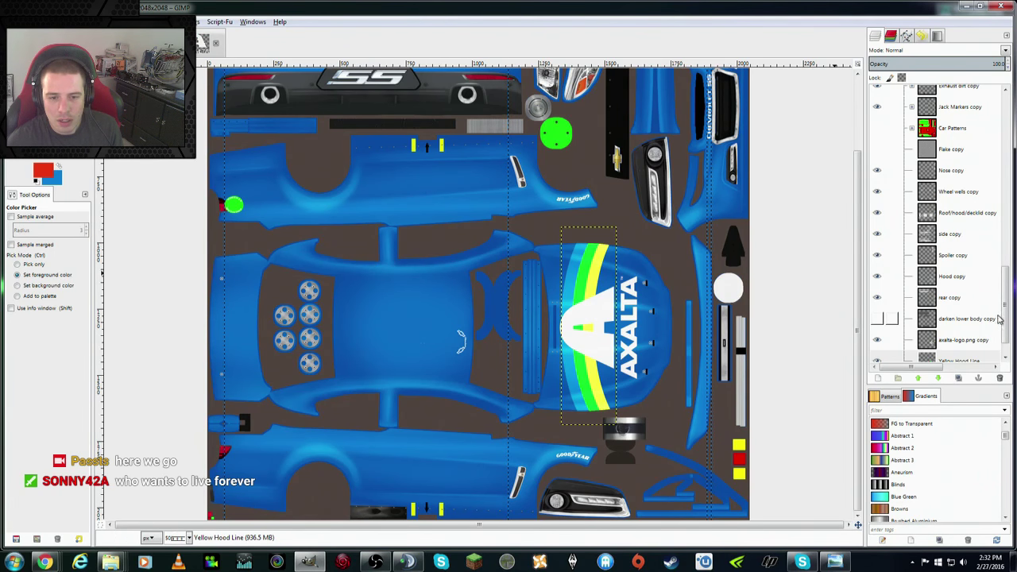
Step: Create an empty layer named Red Hood and place it directly above the Base layer
{"action": "scroll", "coordinate": [1007, 319], "scroll_direction": "down", "scroll_amount": 2}
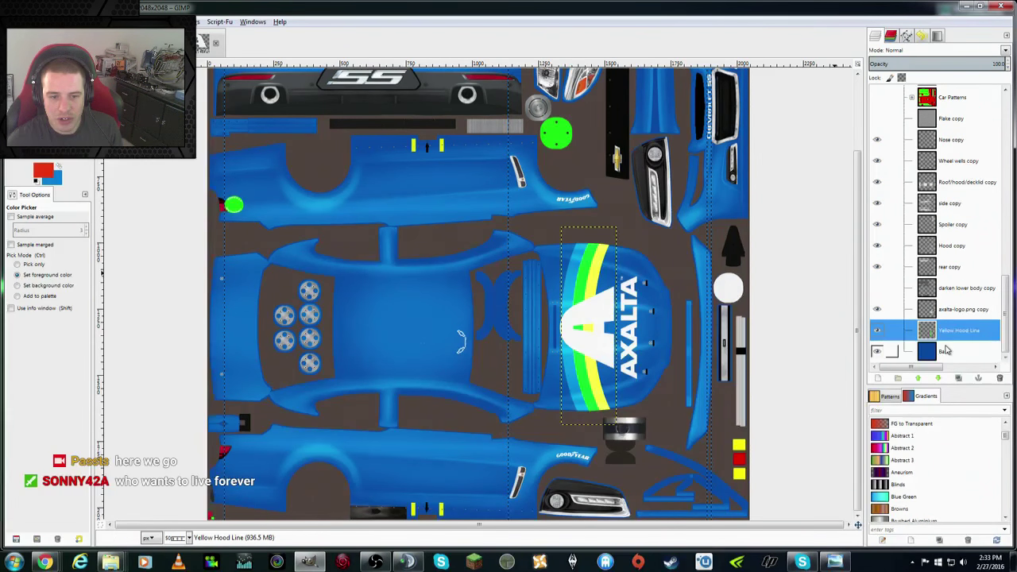
{"action": "left_click", "coordinate": [946, 350]}
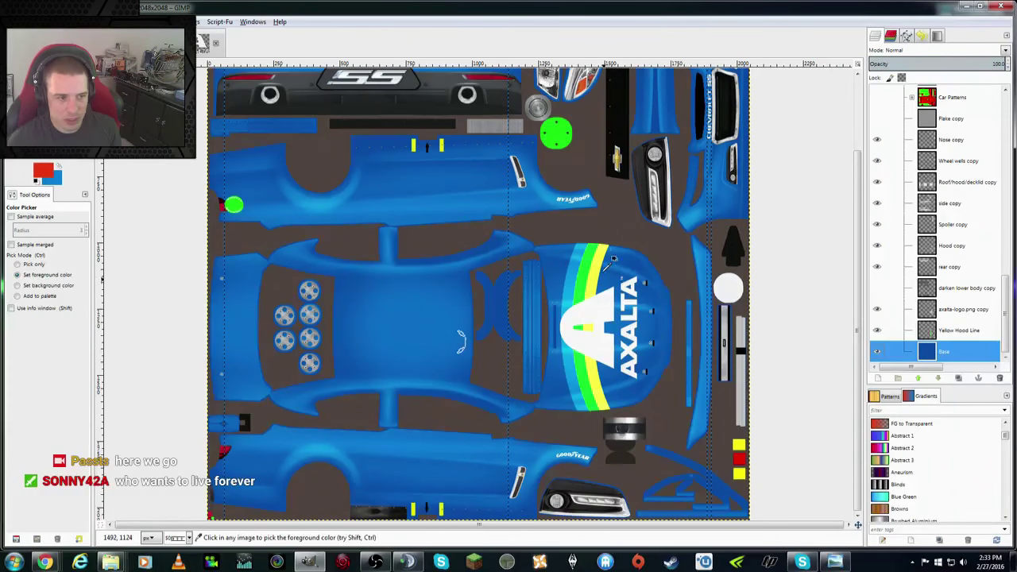
{"action": "right_click", "coordinate": [944, 353]}
{"action": "key", "text": "Escape"}
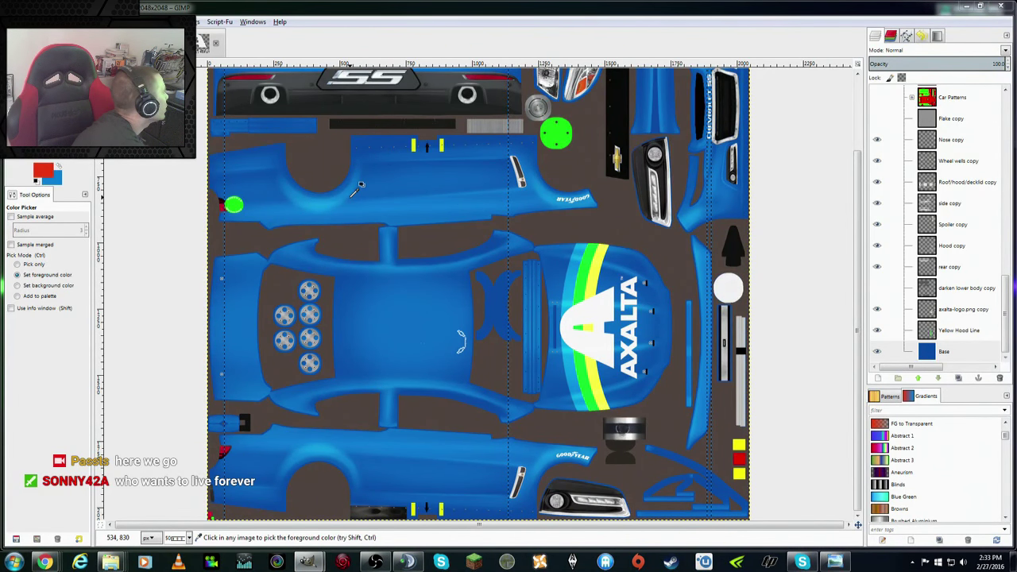
{"action": "key", "text": "Return"}
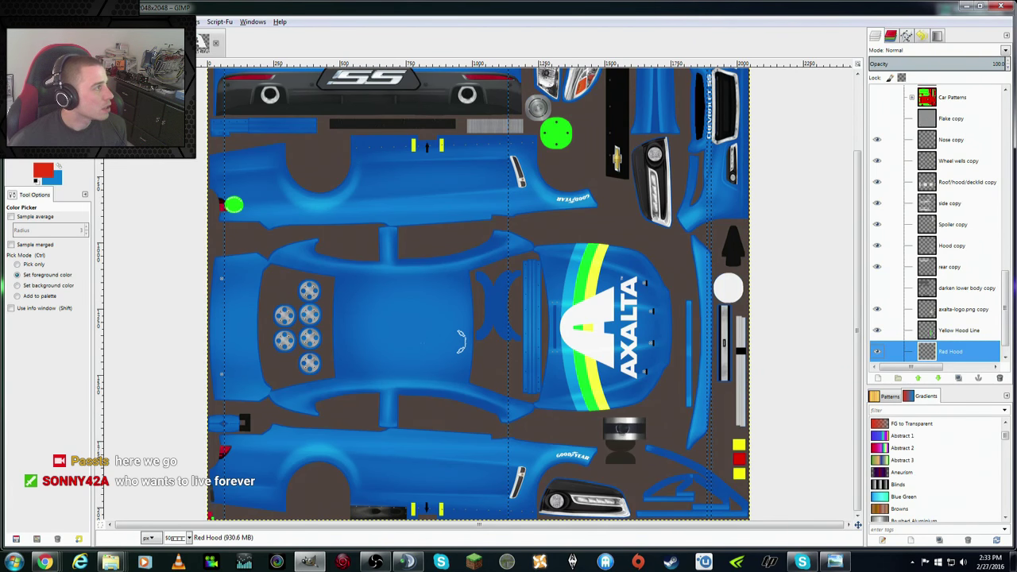
{"action": "scroll", "coordinate": [1004, 338], "scroll_direction": "down", "scroll_amount": 1}
{"action": "mouse_move", "coordinate": [950, 329]}
{"action": "left_mouse_down"}
{"action": "mouse_move", "coordinate": [960, 248]}
{"action": "mouse_move", "coordinate": [953, 332]}
{"action": "left_mouse_up"}
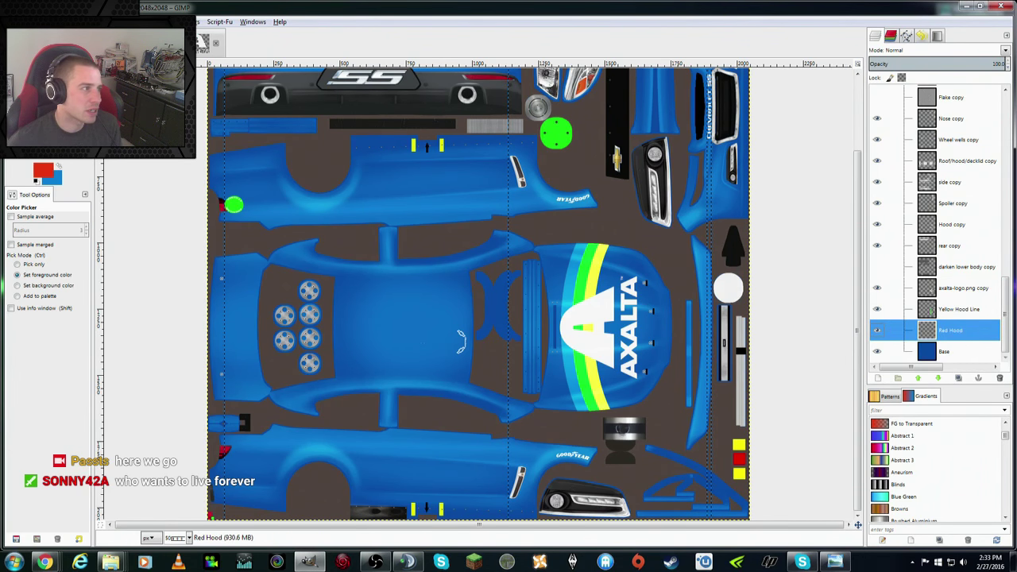
{"action": "key", "text": "f"}
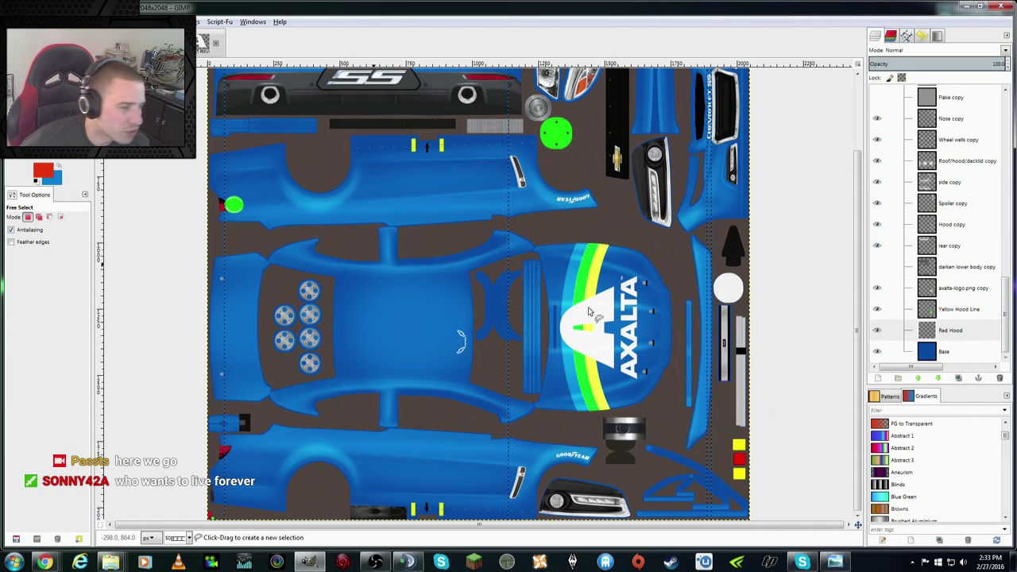
Step: Select the hood with a free-select polygon running along the yellow stripe
{"action": "left_click", "coordinate": [592, 237]}
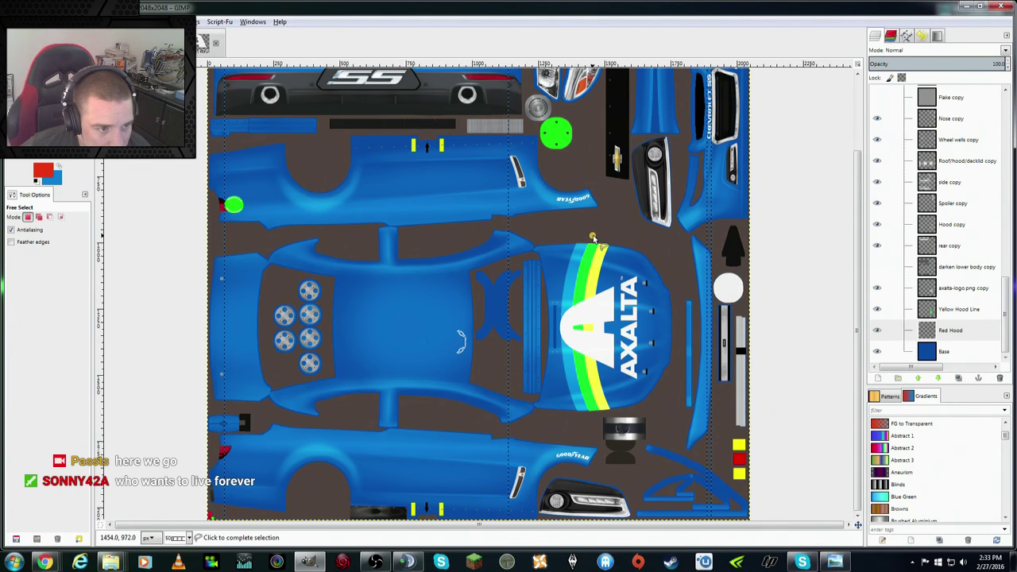
{"action": "left_click", "coordinate": [654, 240]}
{"action": "left_click", "coordinate": [675, 278]}
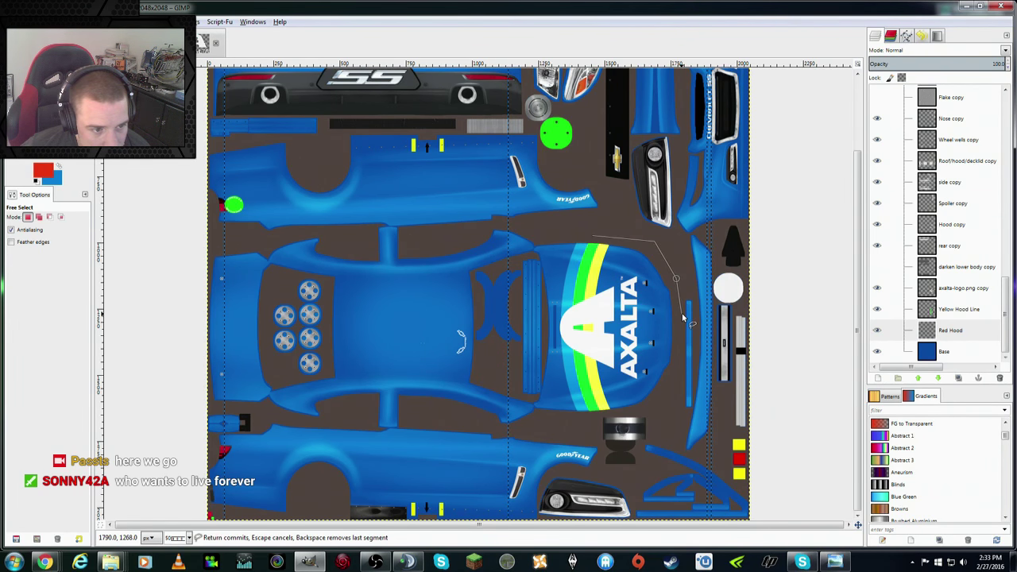
{"action": "left_click", "coordinate": [678, 384]}
{"action": "left_click", "coordinate": [654, 407]}
{"action": "left_click", "coordinate": [608, 412]}
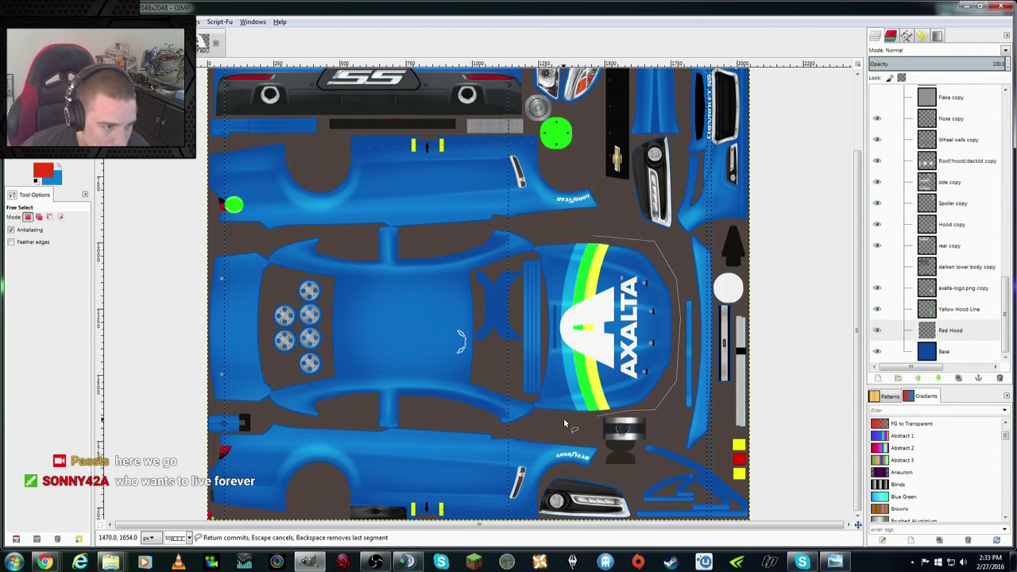
{"action": "left_click", "coordinate": [598, 402]}
{"action": "left_click", "coordinate": [581, 360]}
{"action": "left_click", "coordinate": [589, 340]}
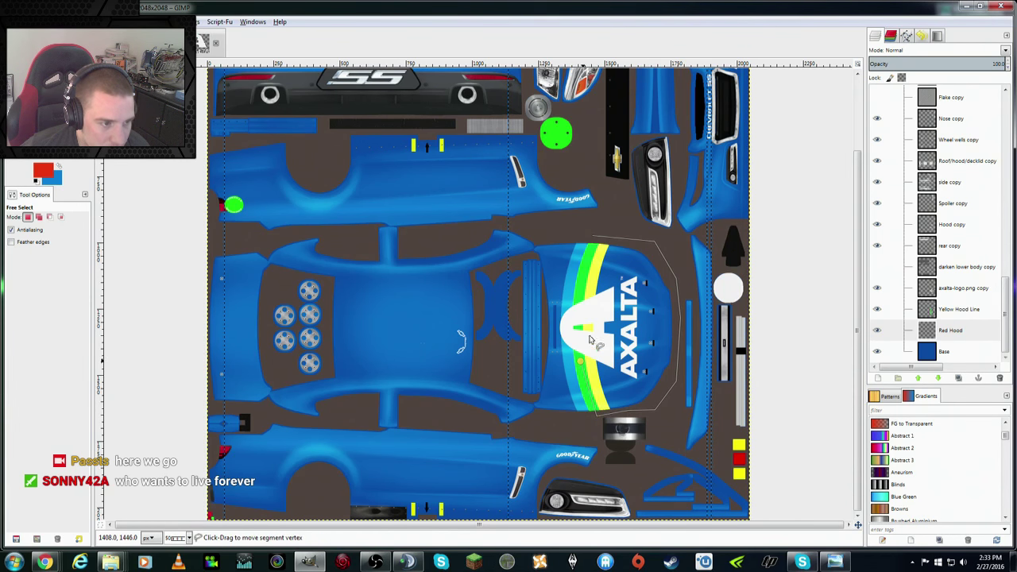
{"action": "left_click", "coordinate": [592, 237]}
{"action": "key", "text": "Return"}
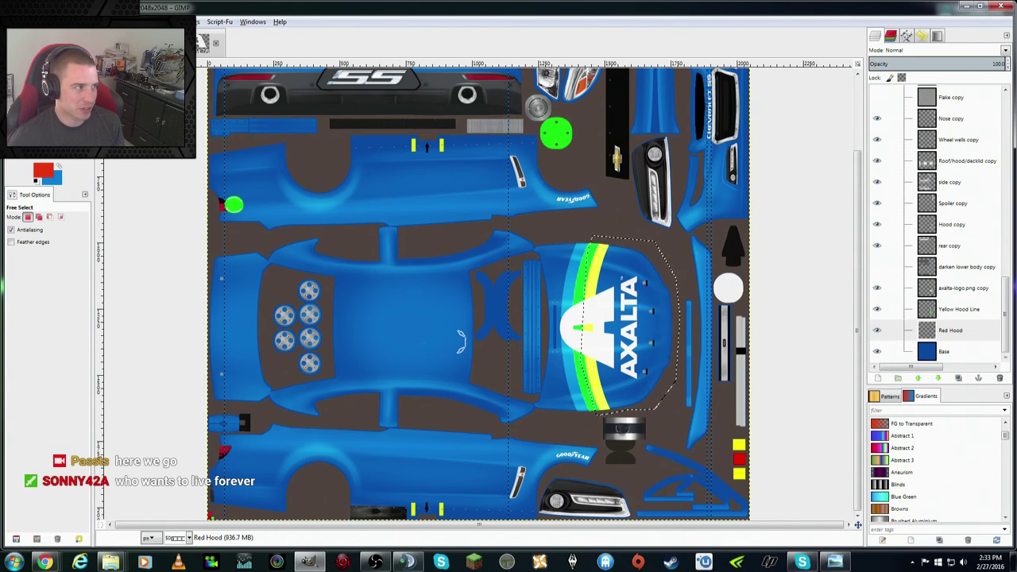
Step: Bucket-fill the hood selection red-orange on the Red Hood layer and clear the selection
{"action": "key", "text": "shift+b"}
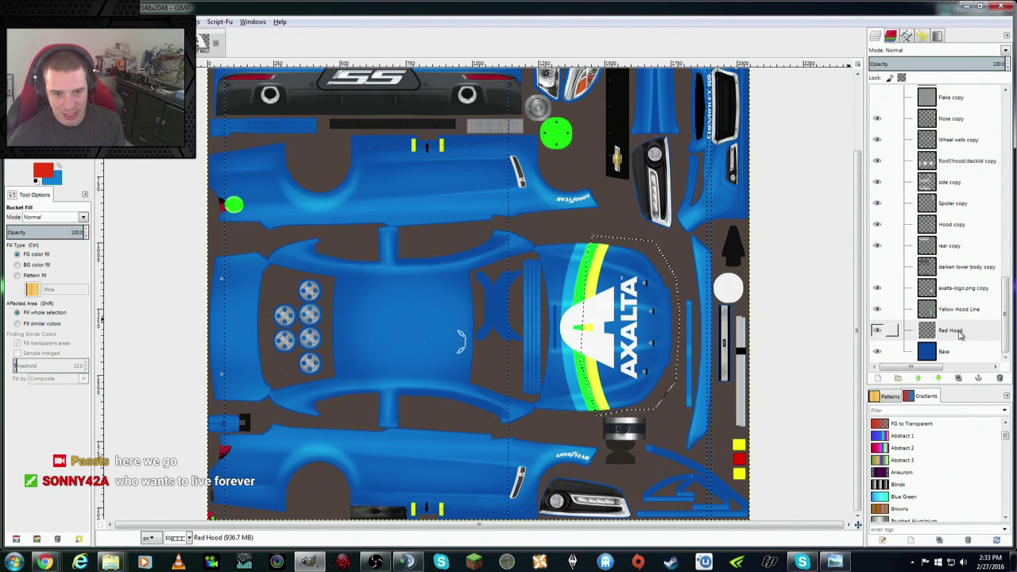
{"action": "left_click", "coordinate": [608, 299]}
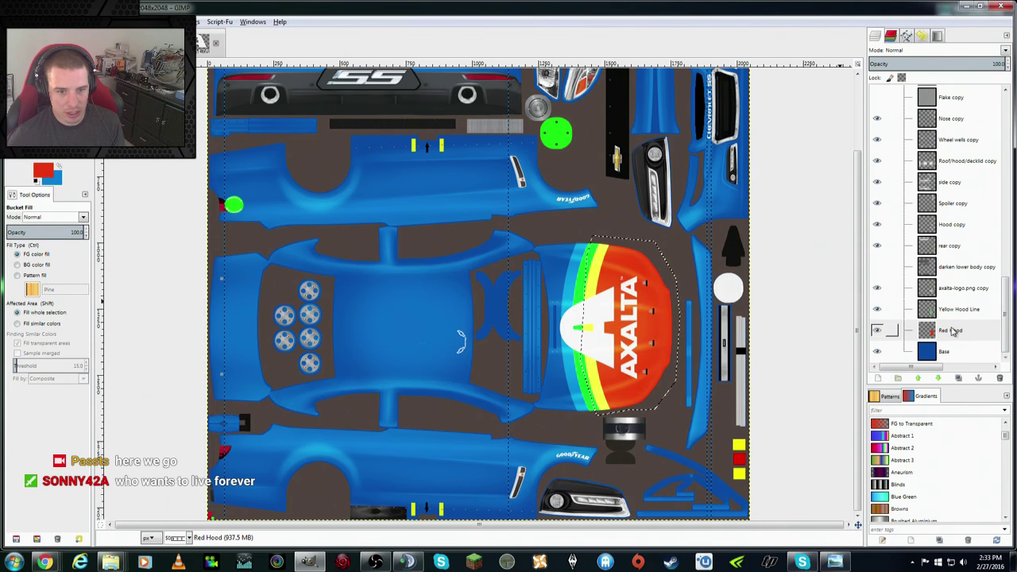
{"action": "mouse_move", "coordinate": [953, 331]}
{"action": "left_mouse_down"}
{"action": "mouse_move", "coordinate": [960, 309]}
{"action": "mouse_move", "coordinate": [962, 340]}
{"action": "left_mouse_up"}
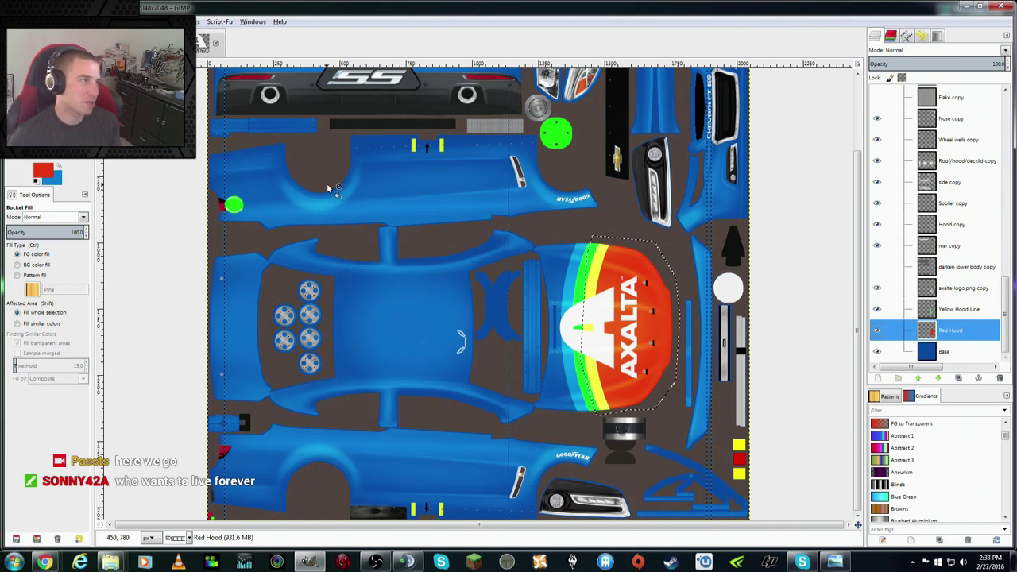
{"action": "left_click", "coordinate": [49, 22]}
{"action": "left_click", "coordinate": [63, 53]}
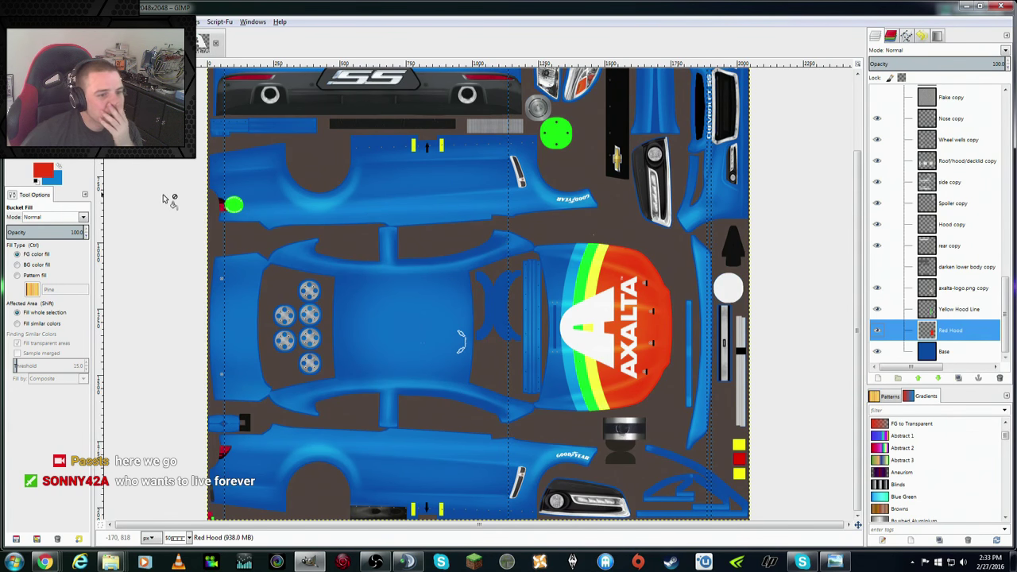
{"action": "left_click", "coordinate": [46, 175]}
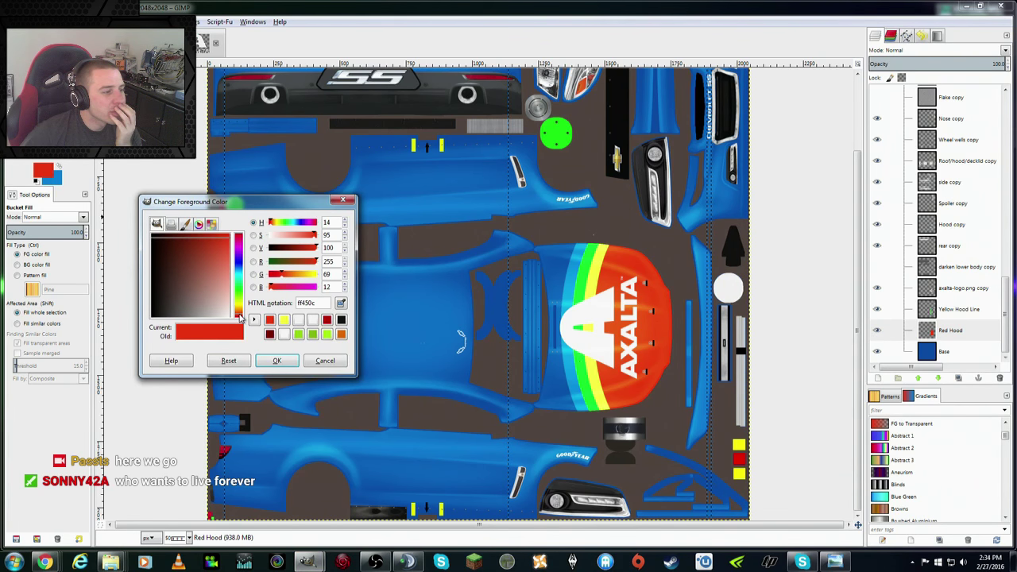
Step: Change the foreground to deeper red ff290c and refill the hood via Red Hood's Alpha to Selection
{"action": "left_click_drag", "start_coordinate": [239, 316], "coordinate": [238, 315]}
{"action": "left_click", "coordinate": [275, 362]}
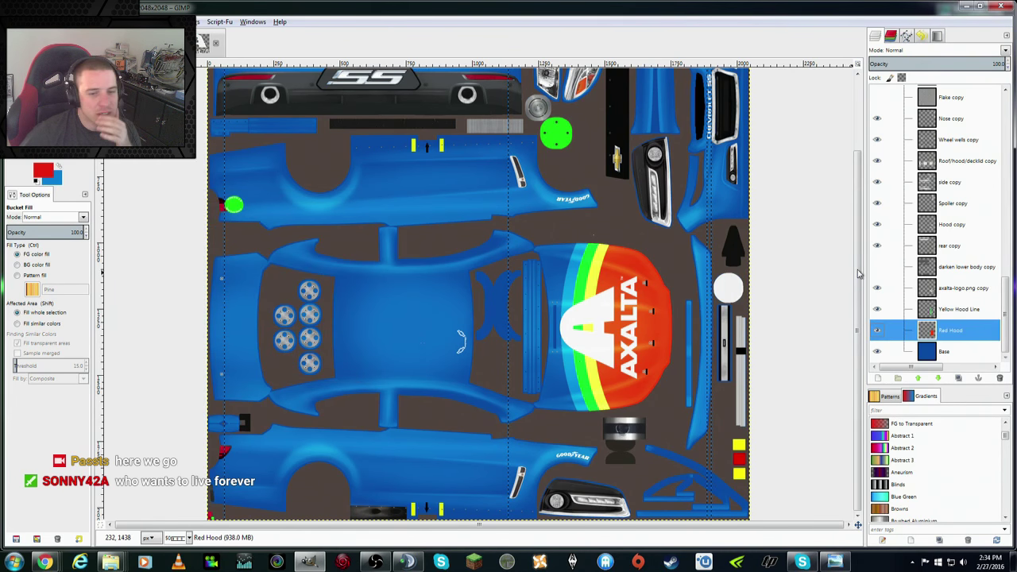
{"action": "right_click", "coordinate": [953, 332]}
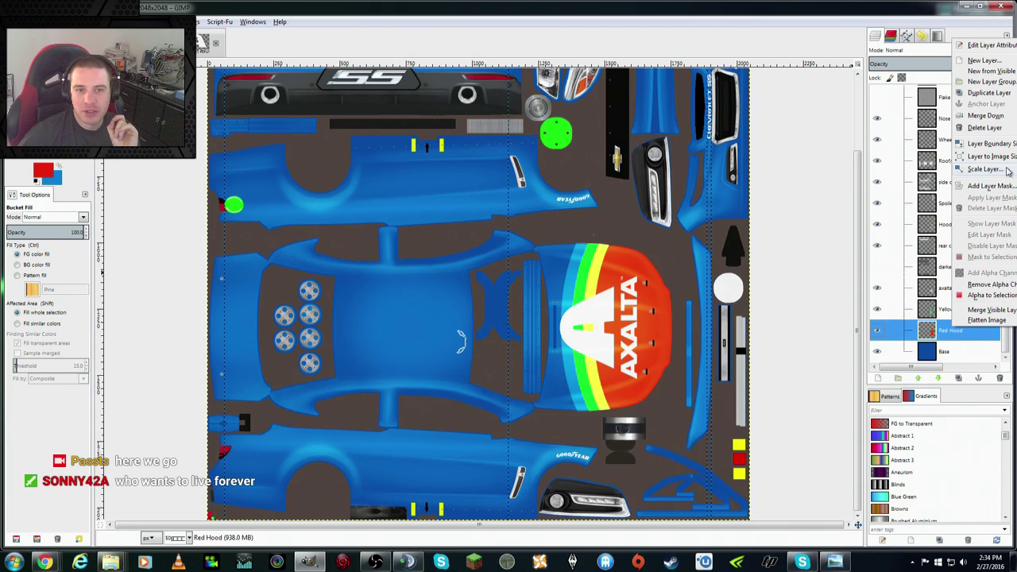
{"action": "left_click", "coordinate": [992, 295]}
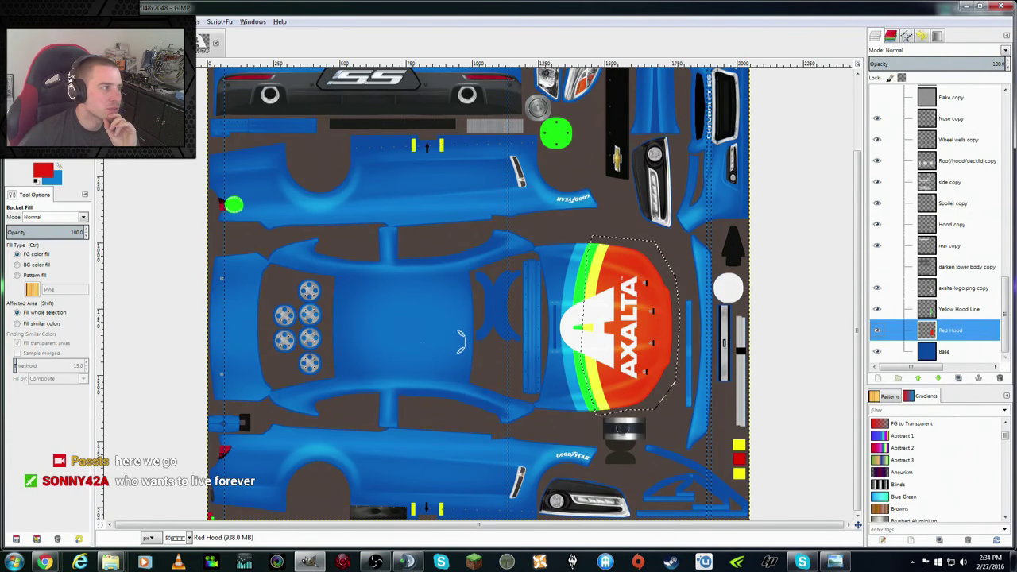
{"action": "left_click", "coordinate": [633, 310]}
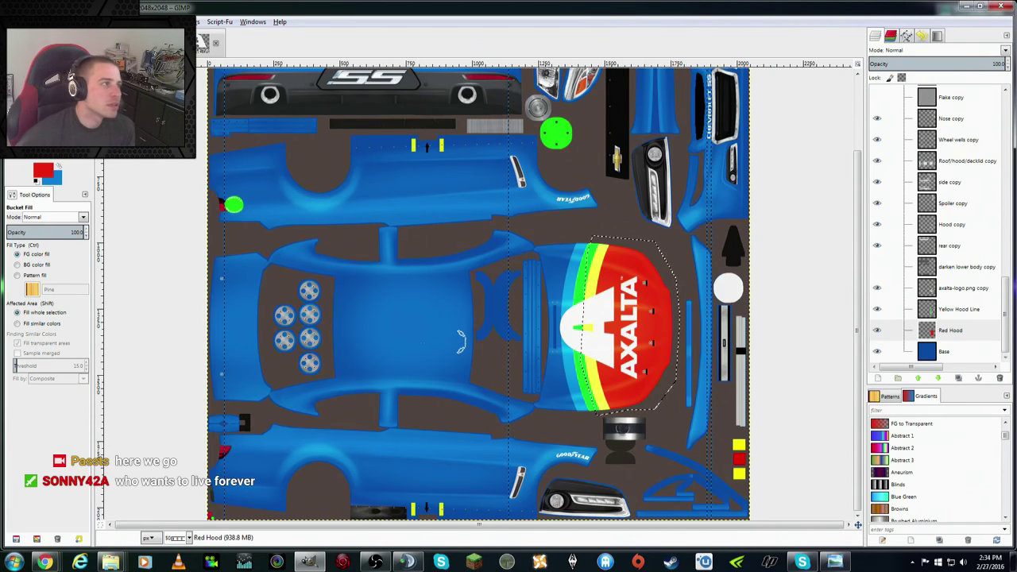
Step: Clear the selection and bring up the original.jpg reference photo
{"action": "left_click", "coordinate": [54, 22]}
{"action": "left_click", "coordinate": [67, 48]}
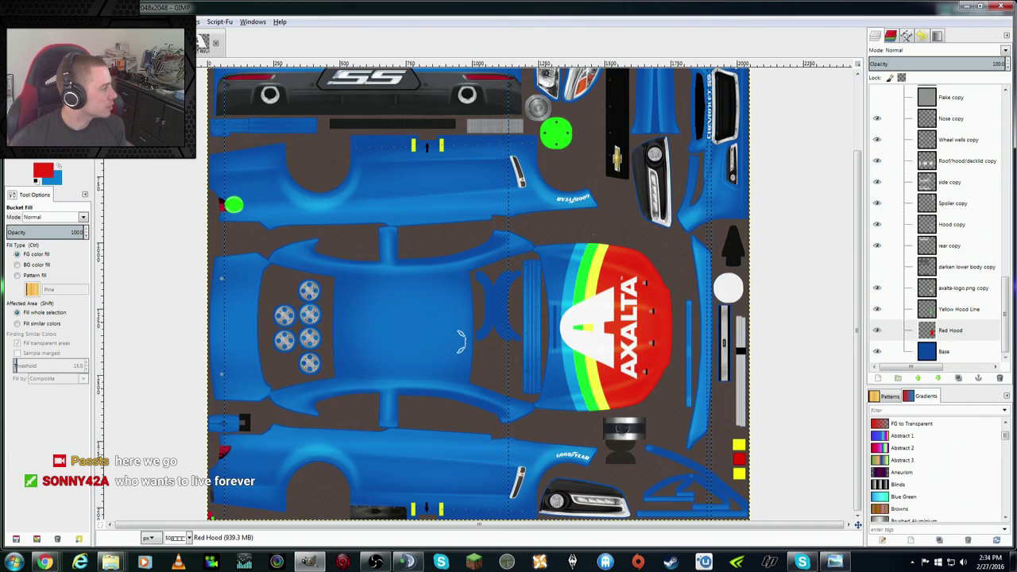
{"action": "key", "text": "ctrl+Page_Up"}
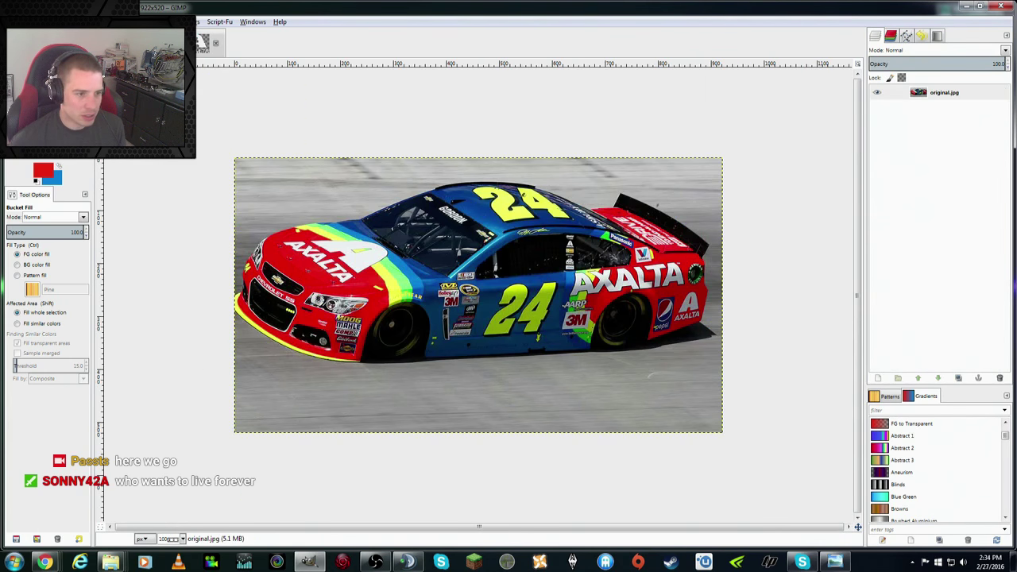
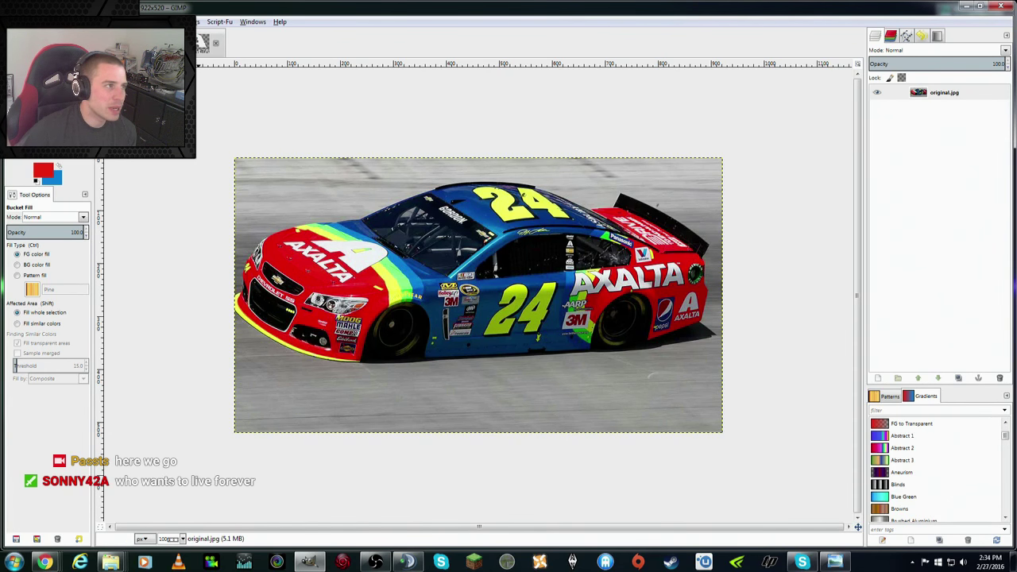
Step: On the Chevrolet SS template, activate the Yellow Hood Line layer and Free Select the rainbow stripe's top end
{"action": "key", "text": "ctrl+Page_Down"}
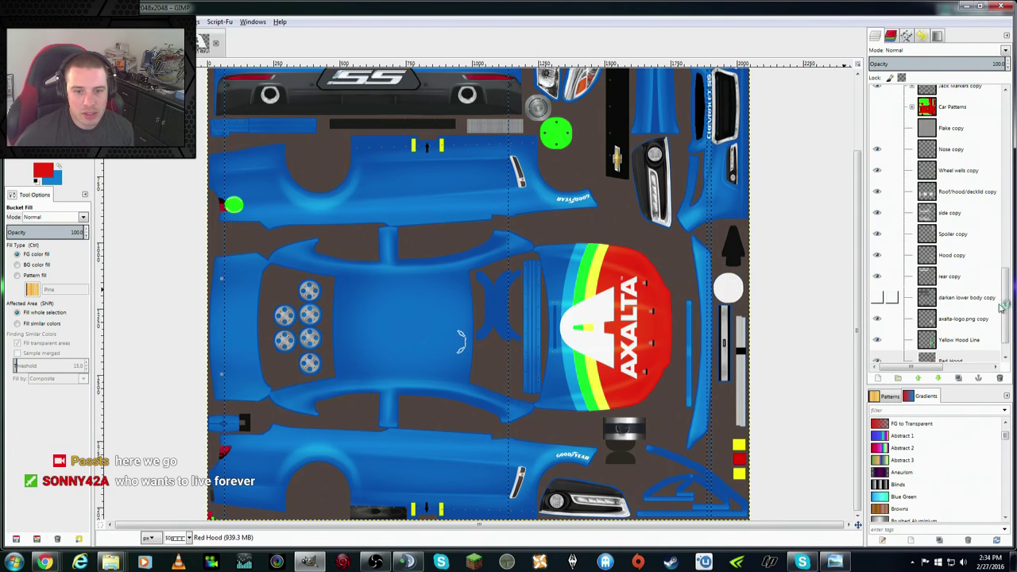
{"action": "left_click_drag", "start_coordinate": [1006, 314], "coordinate": [1007, 344]}
{"action": "left_click", "coordinate": [890, 310]}
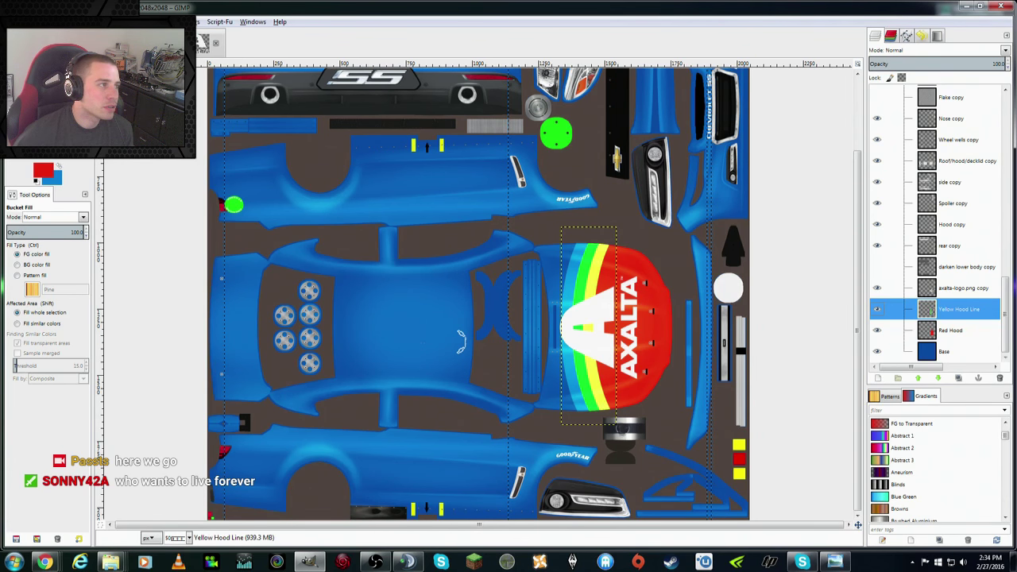
{"action": "key", "text": "f"}
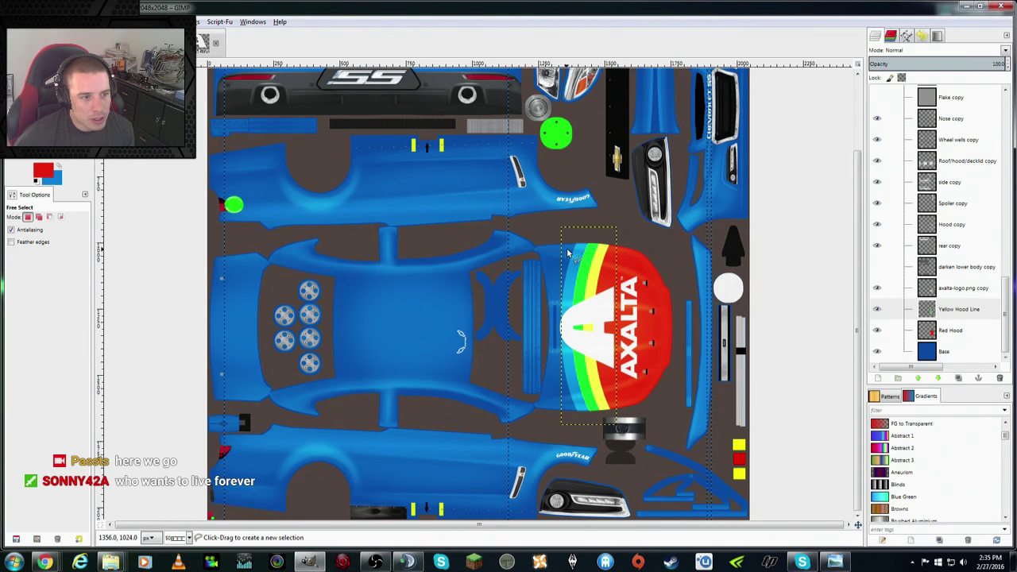
{"action": "left_click", "coordinate": [567, 253]}
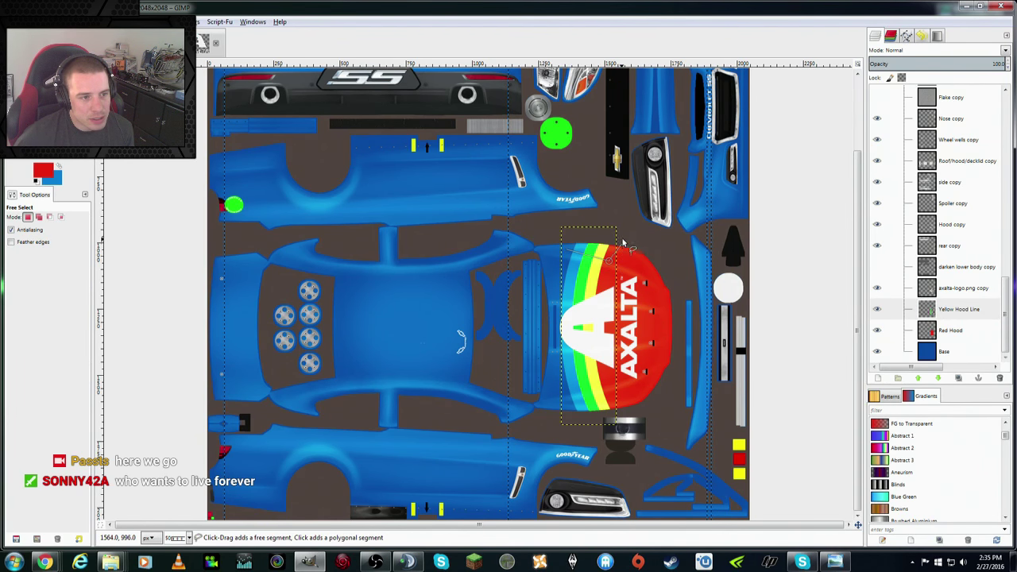
{"action": "left_click", "coordinate": [606, 224]}
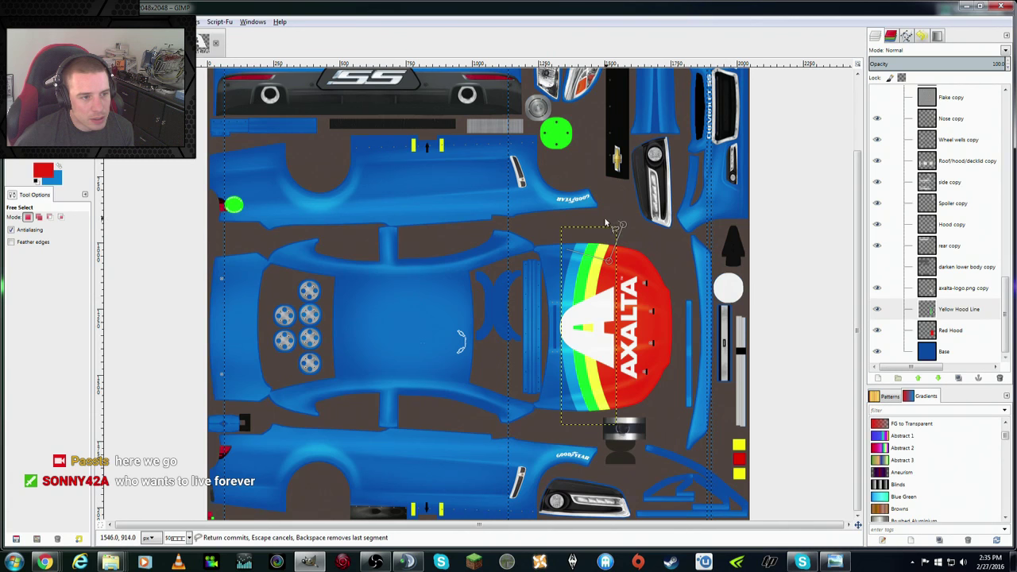
{"action": "left_click", "coordinate": [554, 236]}
{"action": "left_click", "coordinate": [568, 253]}
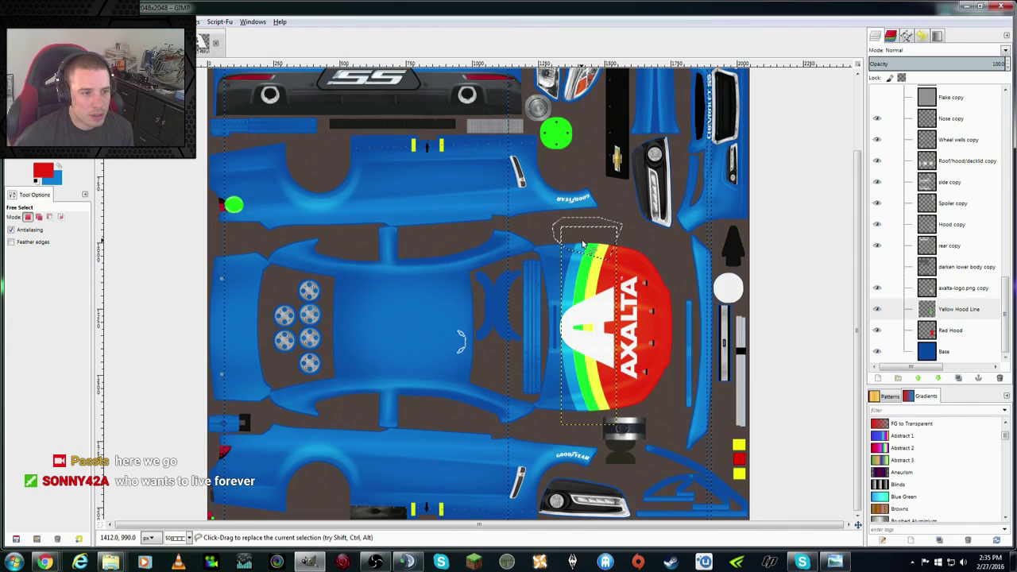
Step: Copy the outlined stripe piece from the Yellow Hood Line layer
{"action": "right_click", "coordinate": [583, 244]}
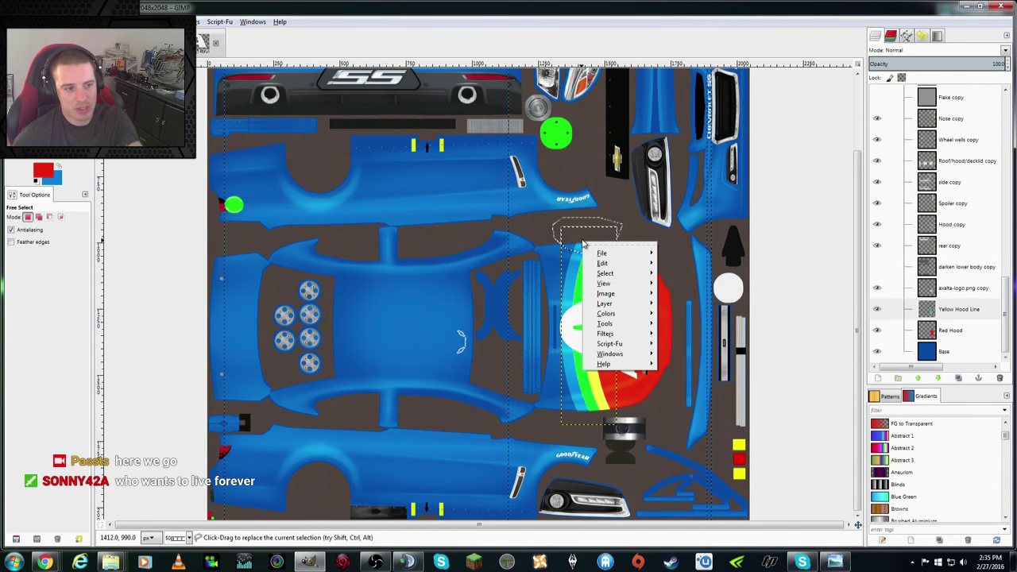
{"action": "mouse_move", "coordinate": [604, 263]}
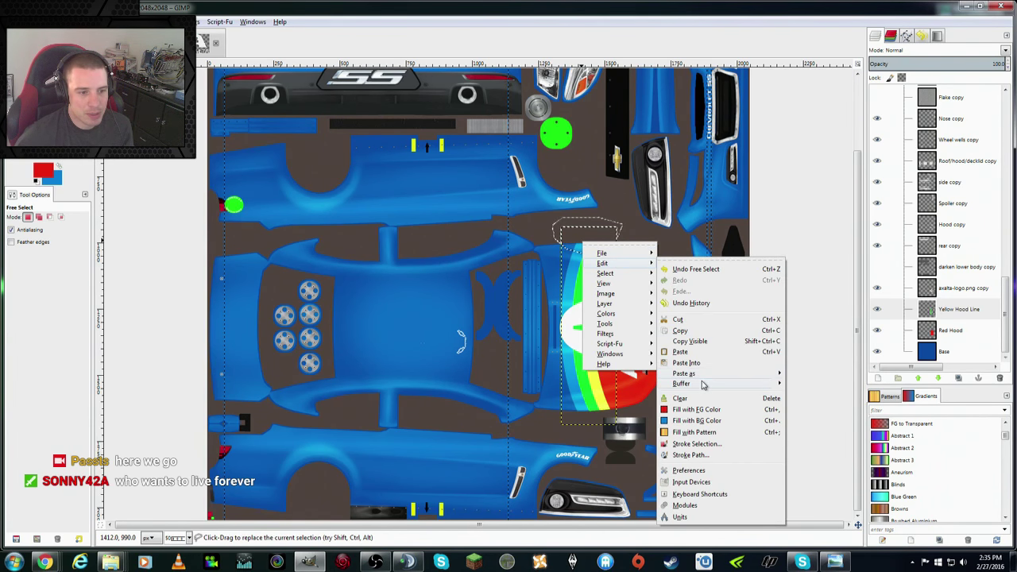
{"action": "left_click", "coordinate": [695, 332]}
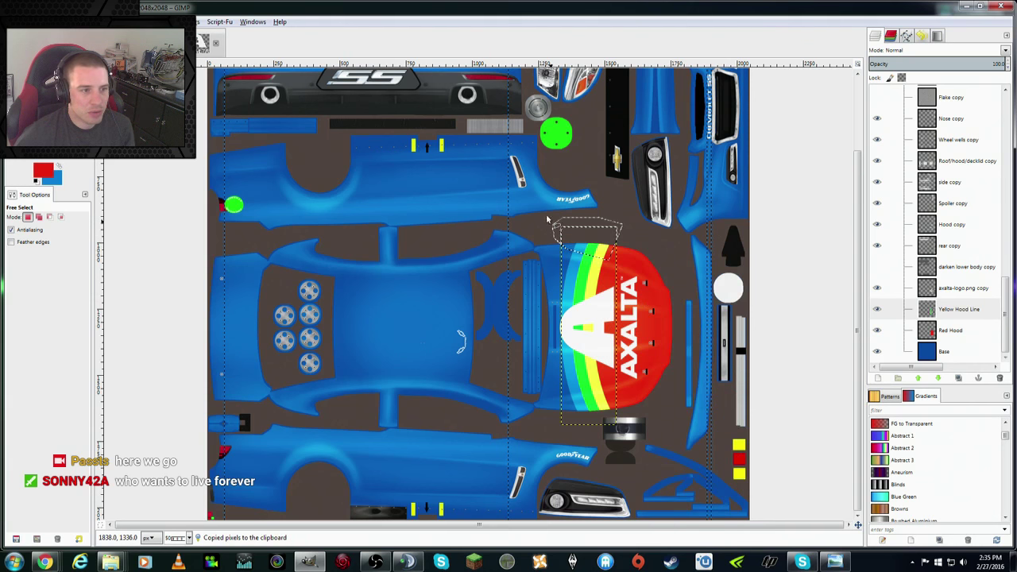
{"action": "left_click", "coordinate": [890, 309]}
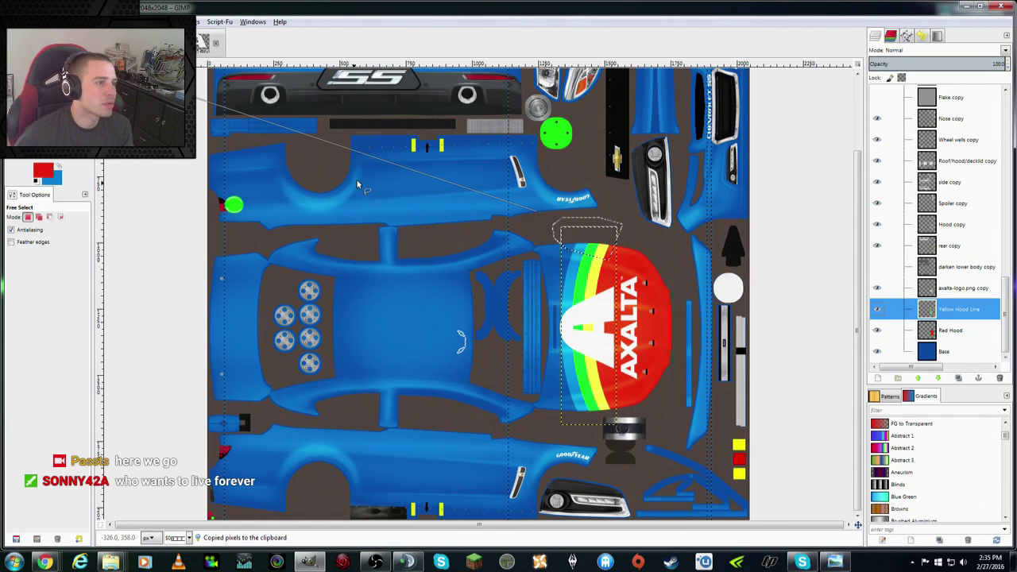
{"action": "key", "text": "m"}
Step: Paste the stripe piece as a new Clipboard layer and adjust the selection from the Select menu
{"action": "right_click", "coordinate": [390, 160]}
{"action": "mouse_move", "coordinate": [409, 178]}
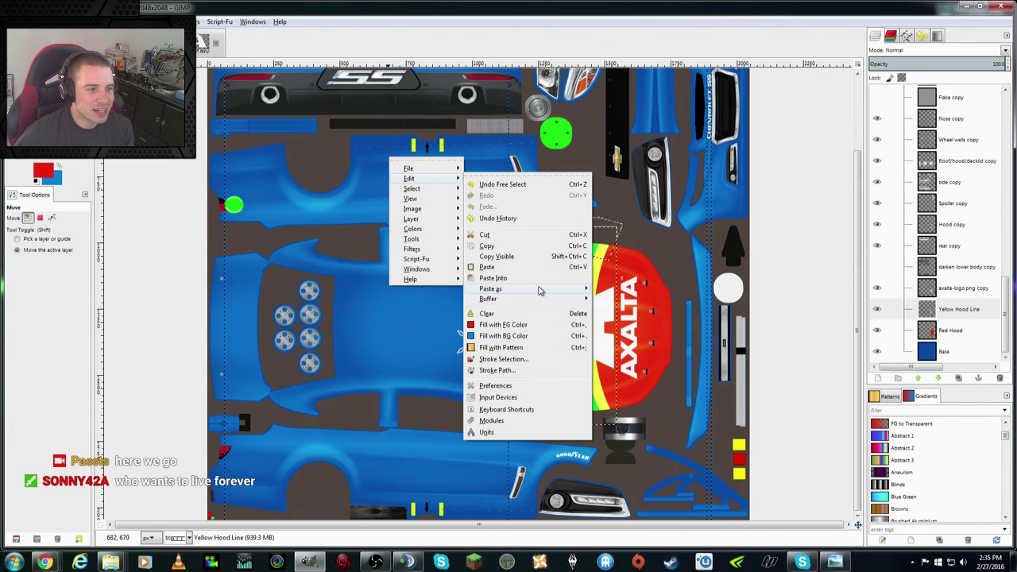
{"action": "left_click", "coordinate": [605, 305]}
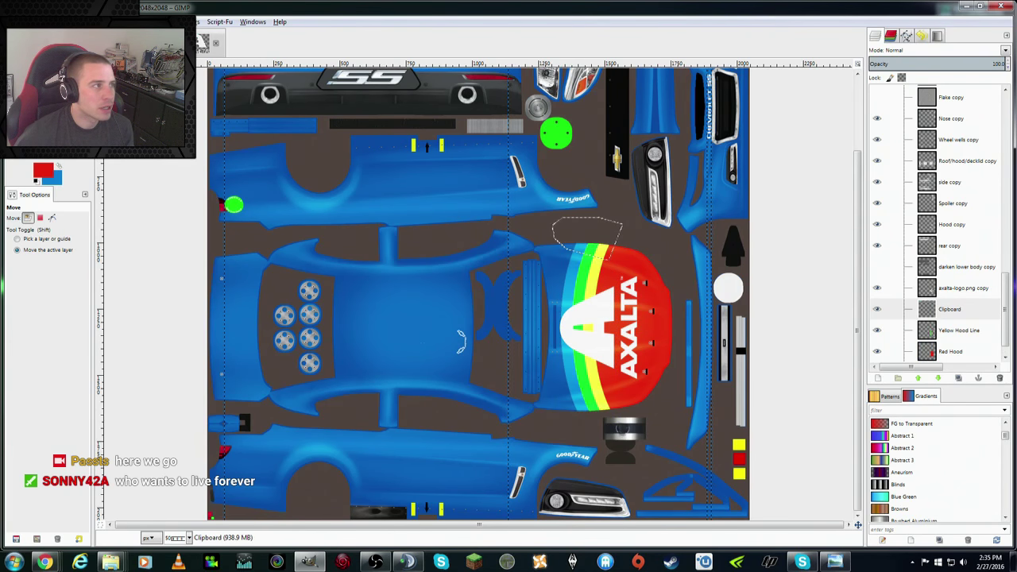
{"action": "left_click", "coordinate": [54, 21]}
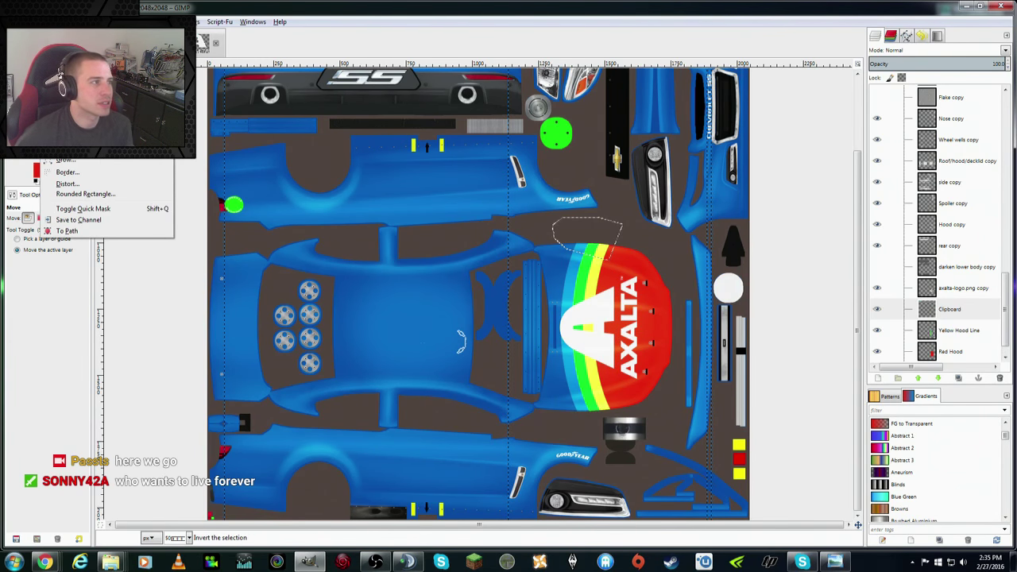
{"action": "left_click", "coordinate": [71, 68]}
{"action": "scroll", "coordinate": [244, 221], "scroll_direction": "up", "scroll_amount": 3}
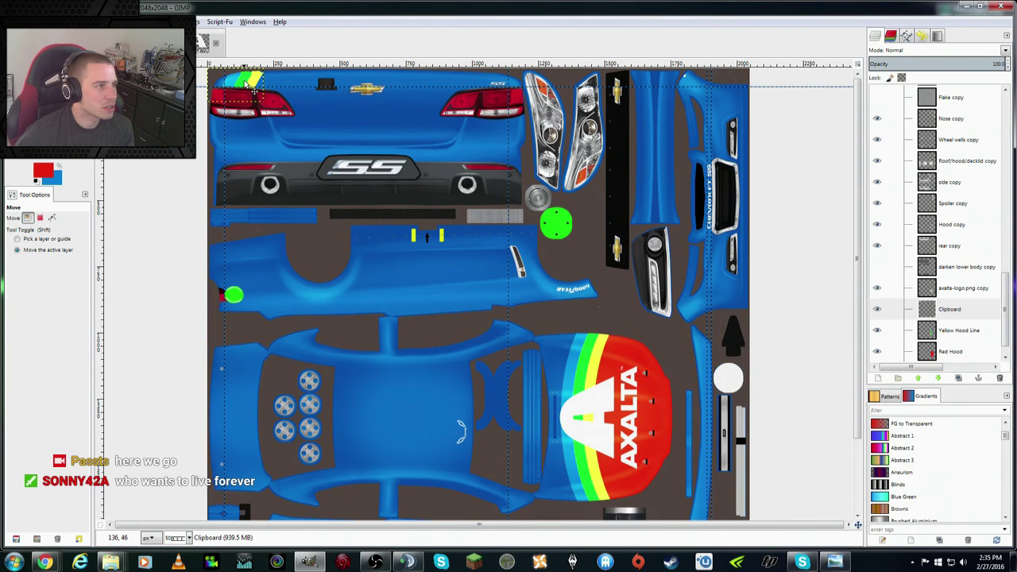
Step: Drag the Clipboard stripe patch onto the fender beside the Goodyear logo and rotate it -38.02 degrees
{"action": "mouse_move", "coordinate": [252, 89]}
{"action": "left_mouse_down"}
{"action": "mouse_move", "coordinate": [590, 314]}
{"action": "mouse_move", "coordinate": [583, 295]}
{"action": "left_mouse_up"}
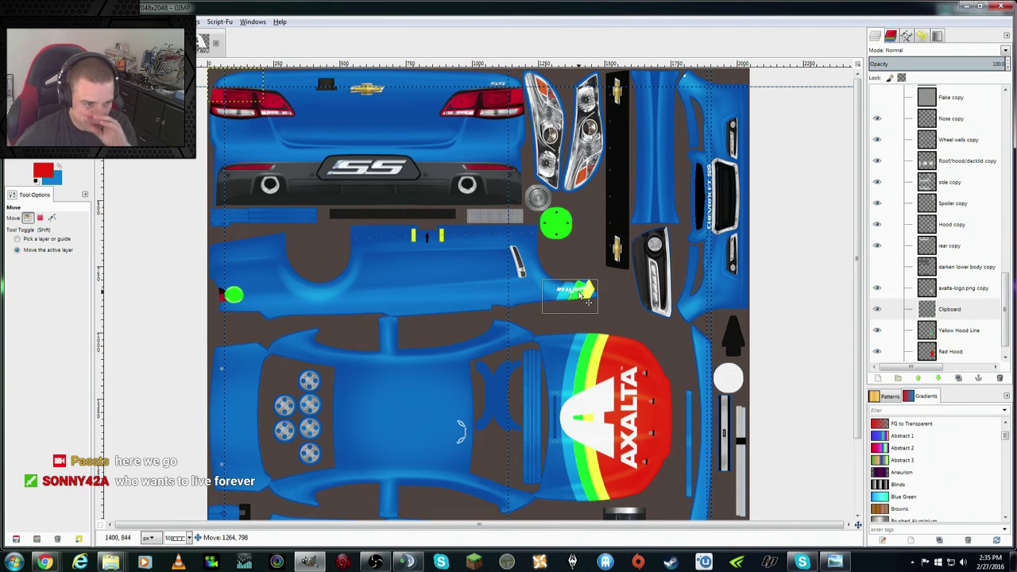
{"action": "left_click_drag", "start_coordinate": [583, 294], "coordinate": [579, 292]}
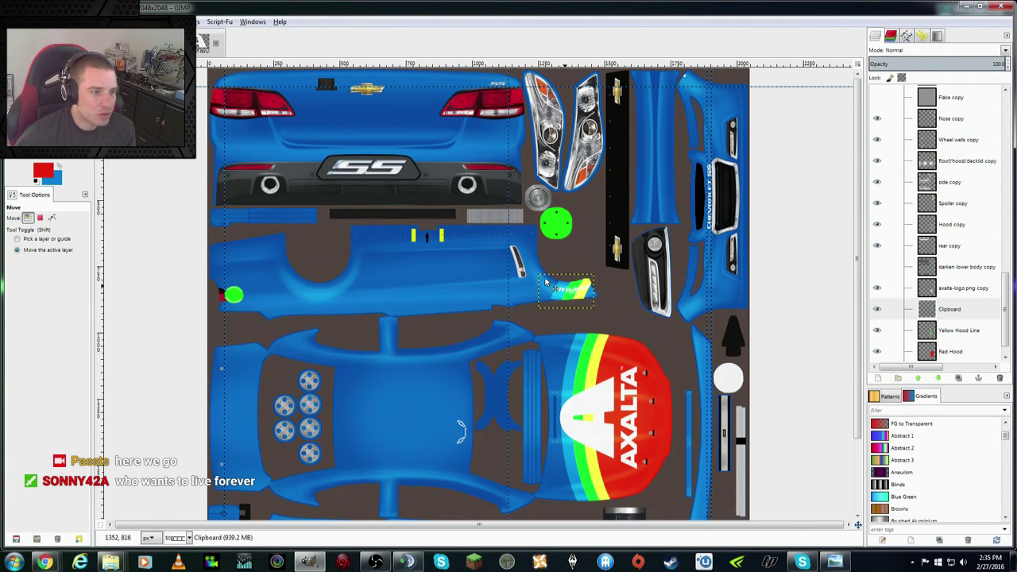
{"action": "key", "text": "shift+s"}
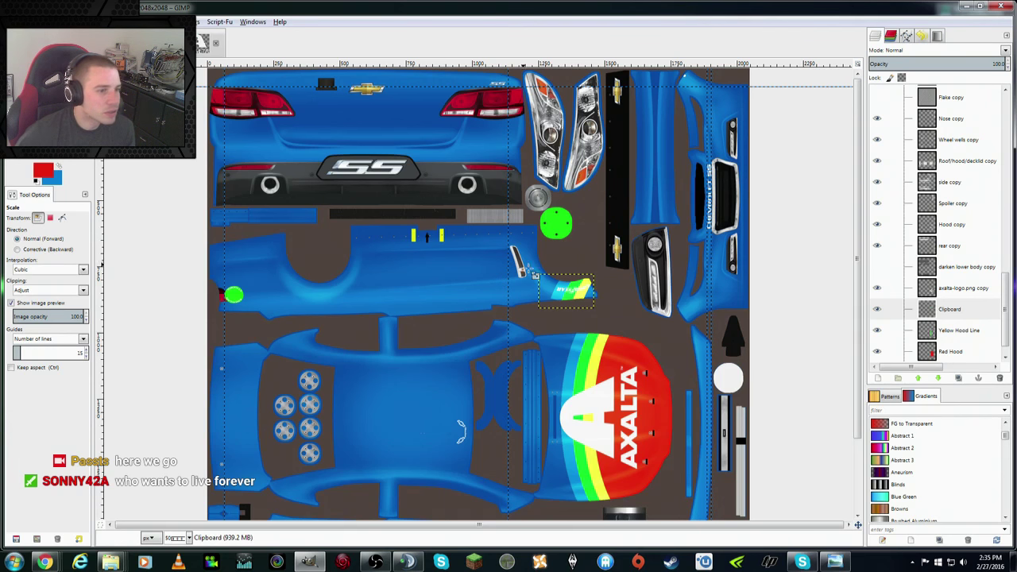
{"action": "key", "text": "shift+r"}
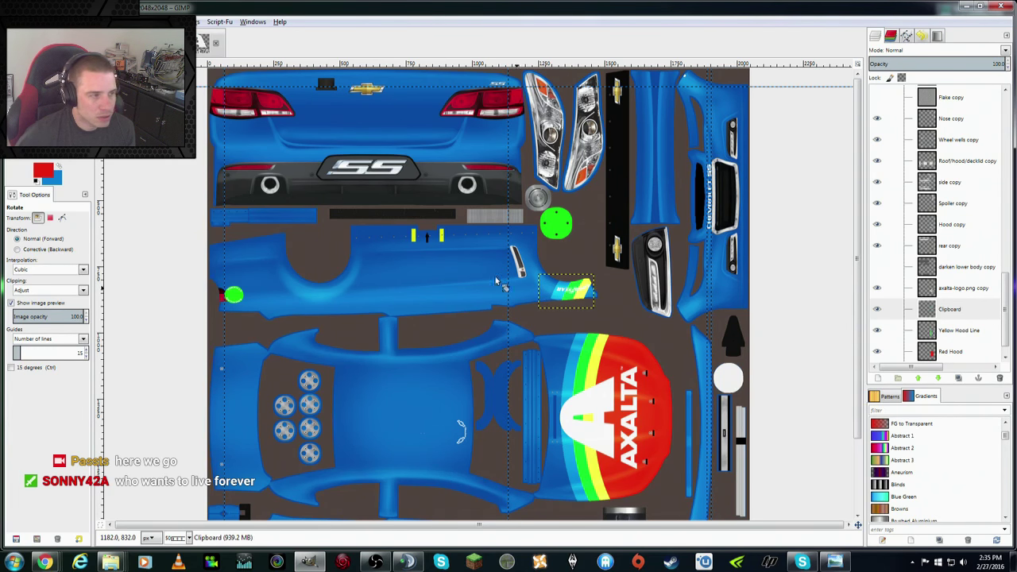
{"action": "left_click", "coordinate": [546, 308]}
{"action": "left_click_drag", "start_coordinate": [544, 303], "coordinate": [557, 313]}
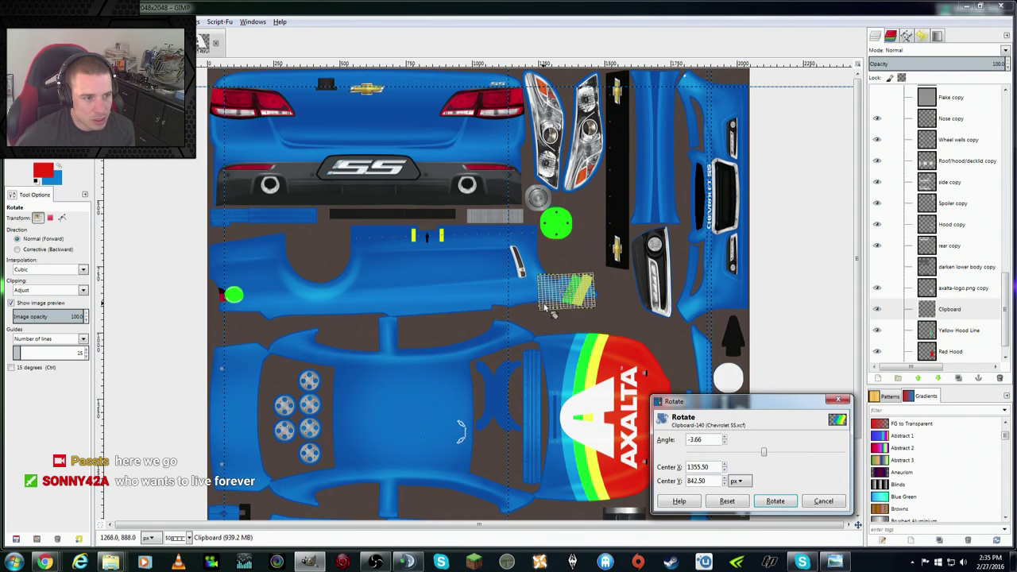
{"action": "left_click", "coordinate": [778, 501]}
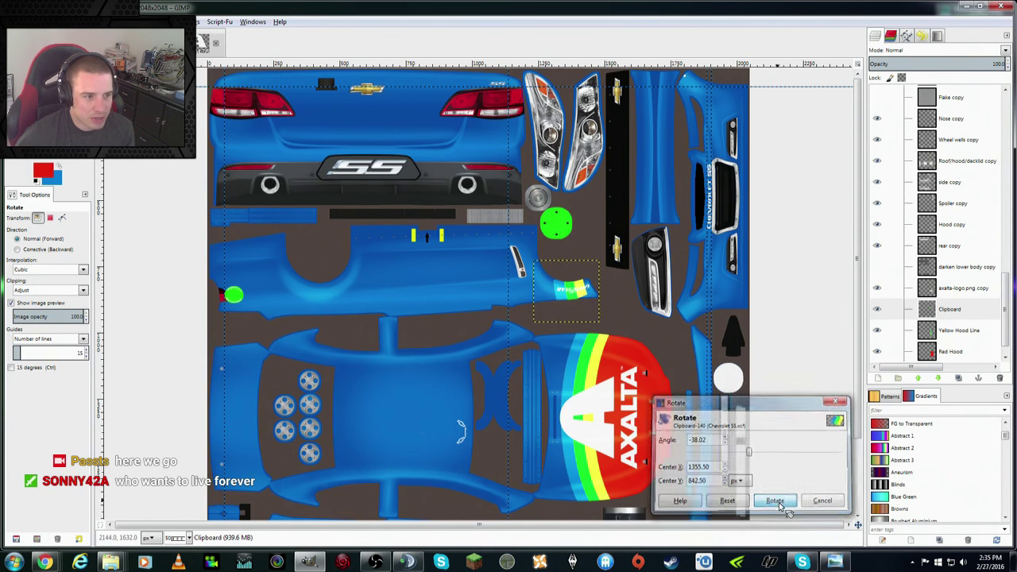
Step: Fine-tune the rotated stripe patch's position at the end of the fender
{"action": "key", "text": "m"}
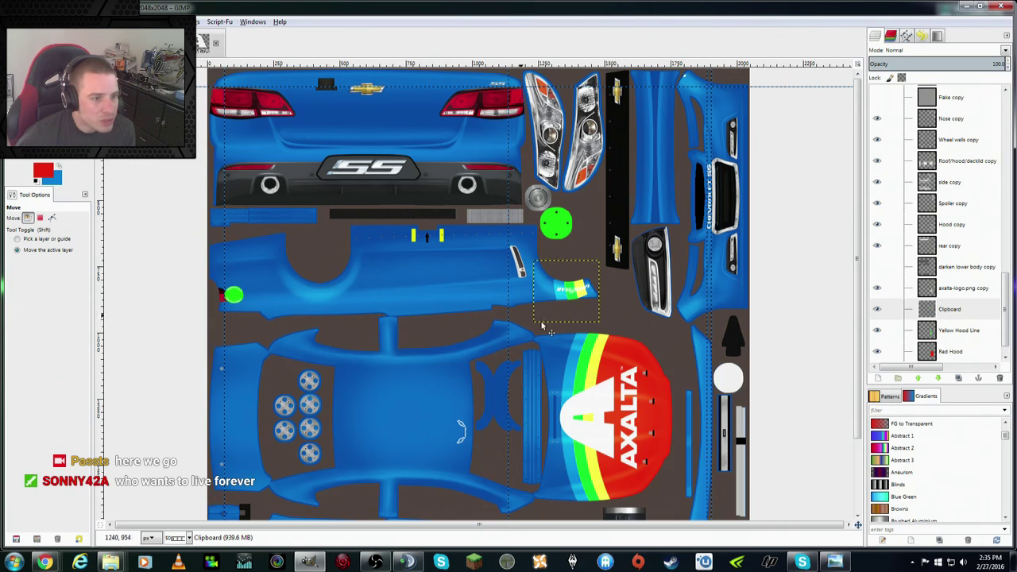
{"action": "left_click_drag", "start_coordinate": [579, 298], "coordinate": [580, 296]}
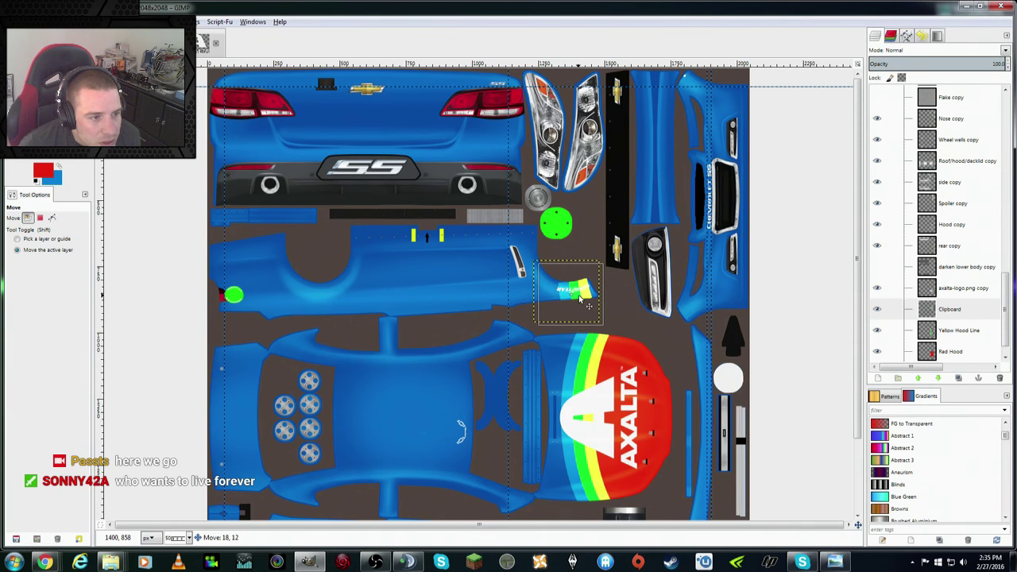
{"action": "left_click_drag", "start_coordinate": [584, 302], "coordinate": [587, 304]}
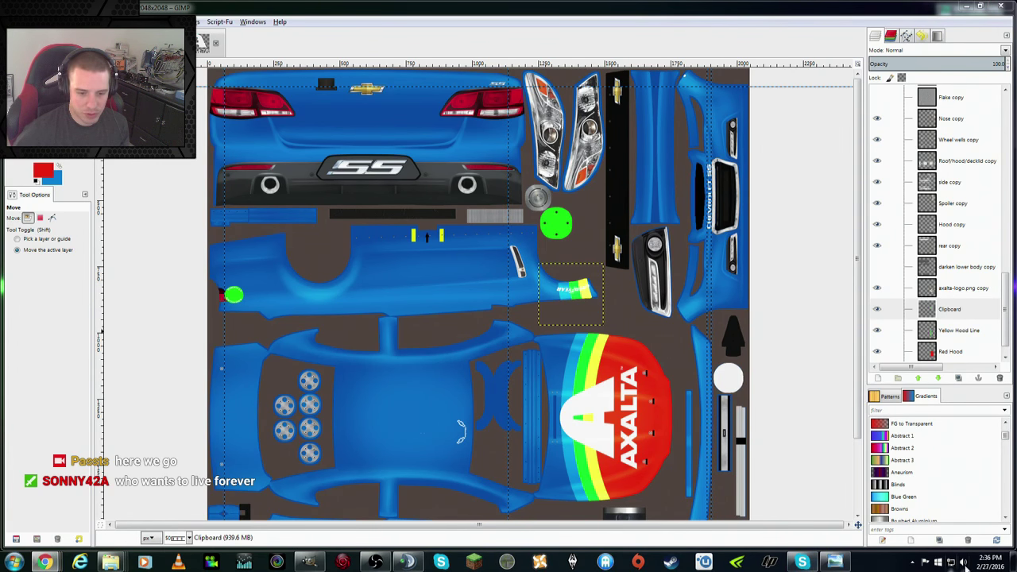
Step: Check the Trading Paints options in the system tray, then dismiss them
{"action": "left_click", "coordinate": [913, 562]}
{"action": "right_click", "coordinate": [888, 507]}
{"action": "left_click", "coordinate": [786, 498]}
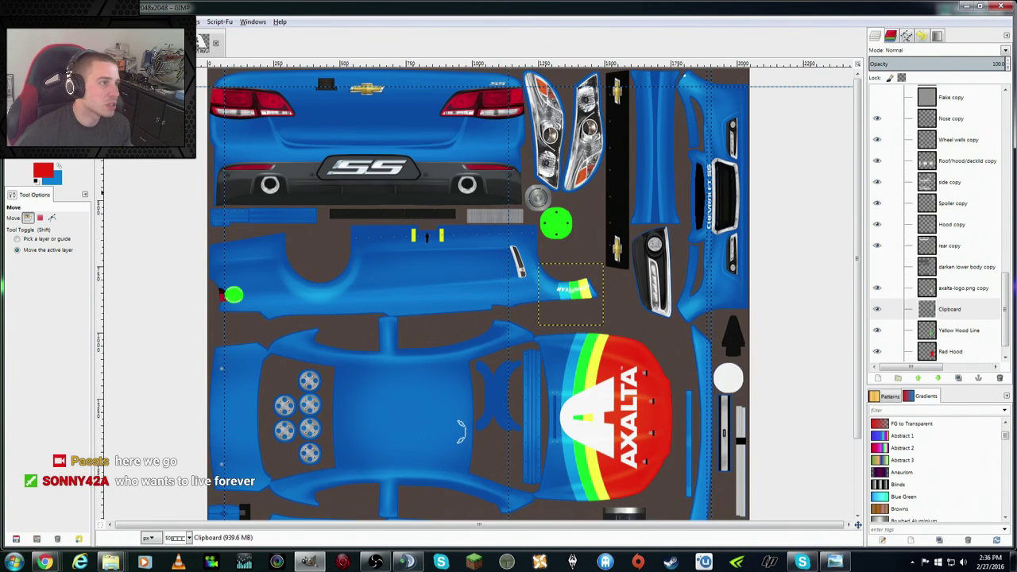
Step: Save the scheme as Axalta RW SS.xcf in the iRacing Paint Schemes\Other Peoples Schemes folder
{"action": "left_click", "coordinate": [16, 21]}
{"action": "left_click", "coordinate": [32, 107]}
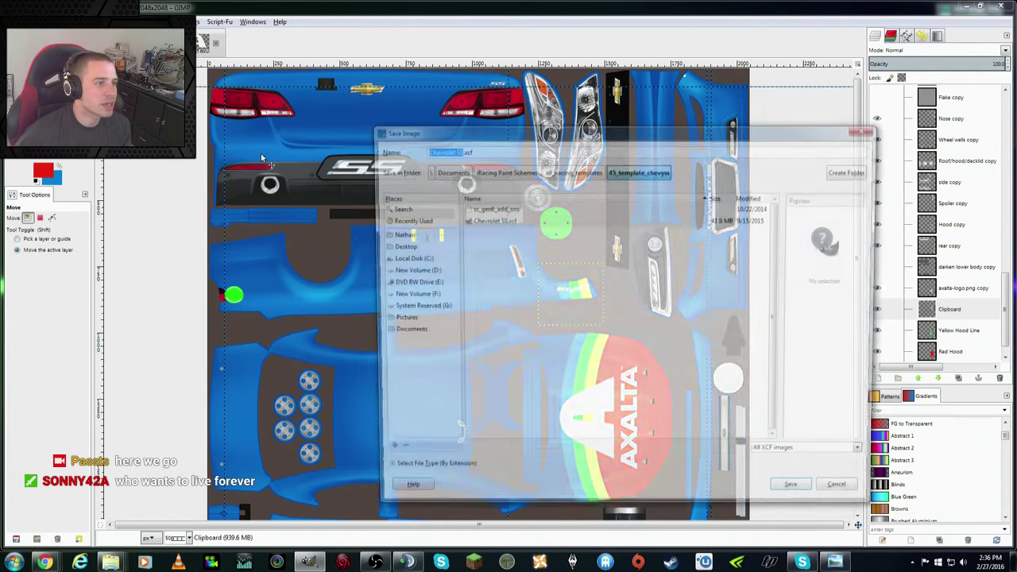
{"action": "left_click", "coordinate": [504, 170]}
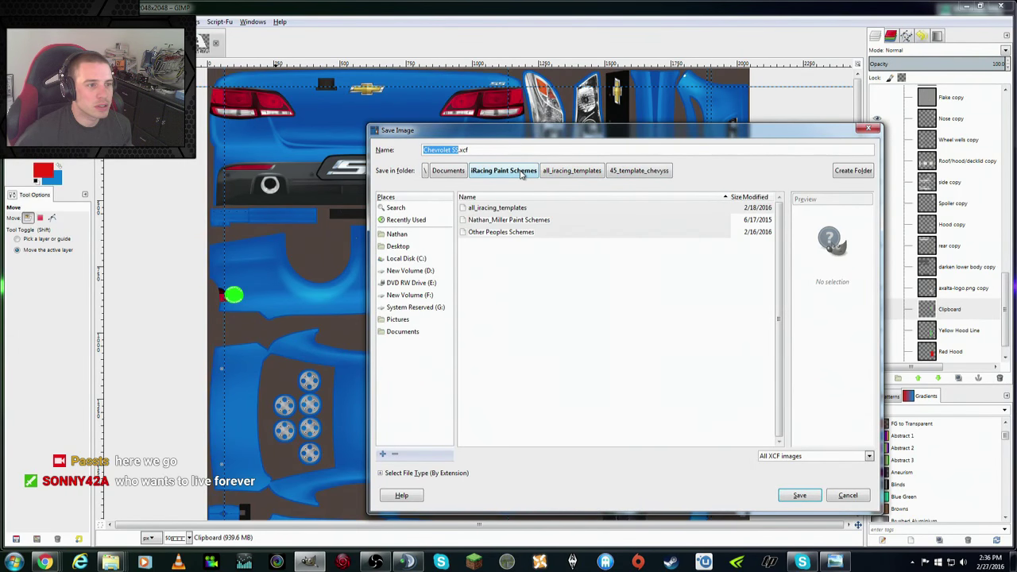
{"action": "double_click", "coordinate": [510, 232]}
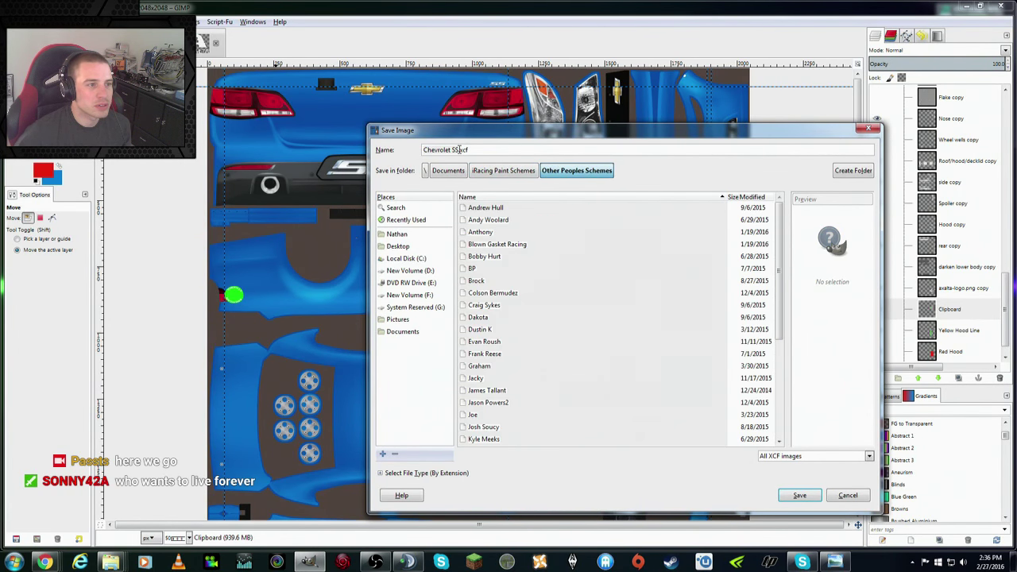
{"action": "left_click_drag", "start_coordinate": [458, 149], "coordinate": [400, 151]}
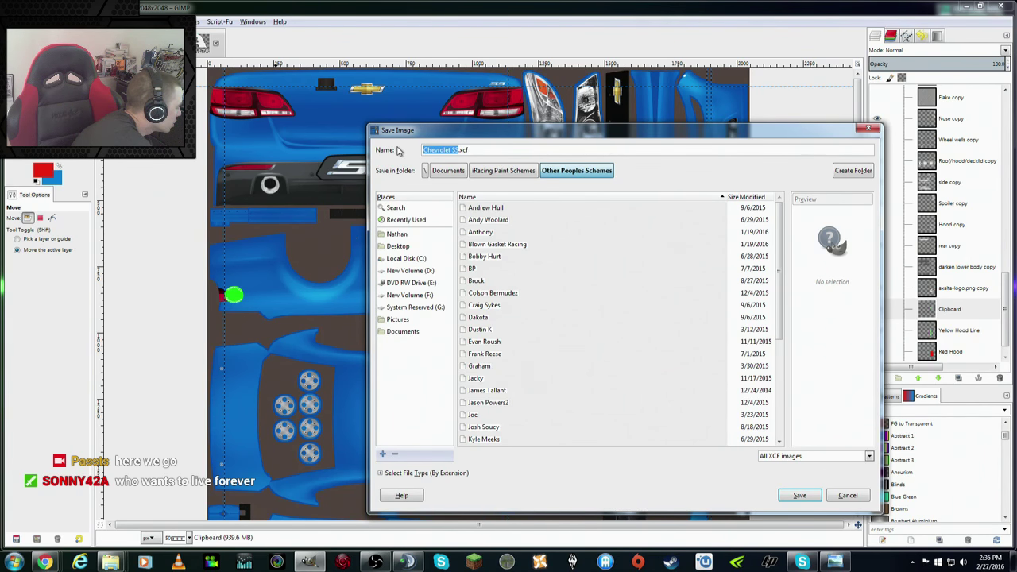
{"action": "type", "text": "Axa"}
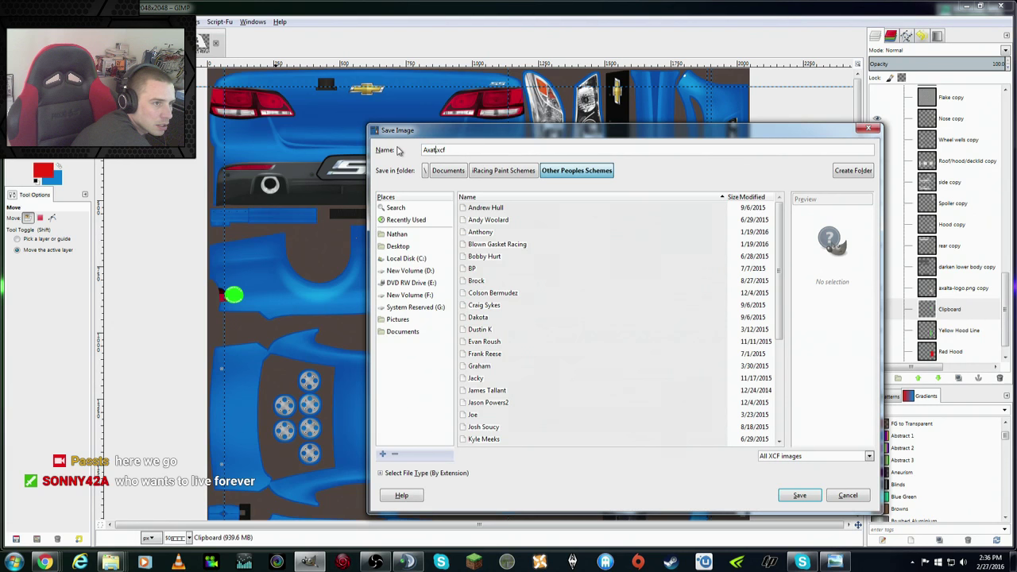
{"action": "key", "text": "BackSpace"}
{"action": "type", "text": "ta RW S"}
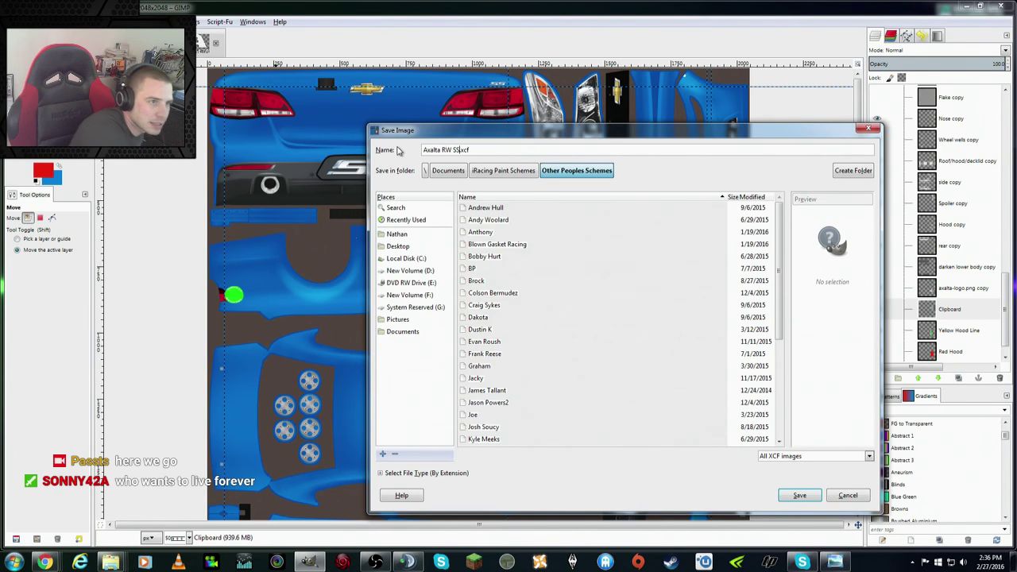
{"action": "type", "text": "S"}
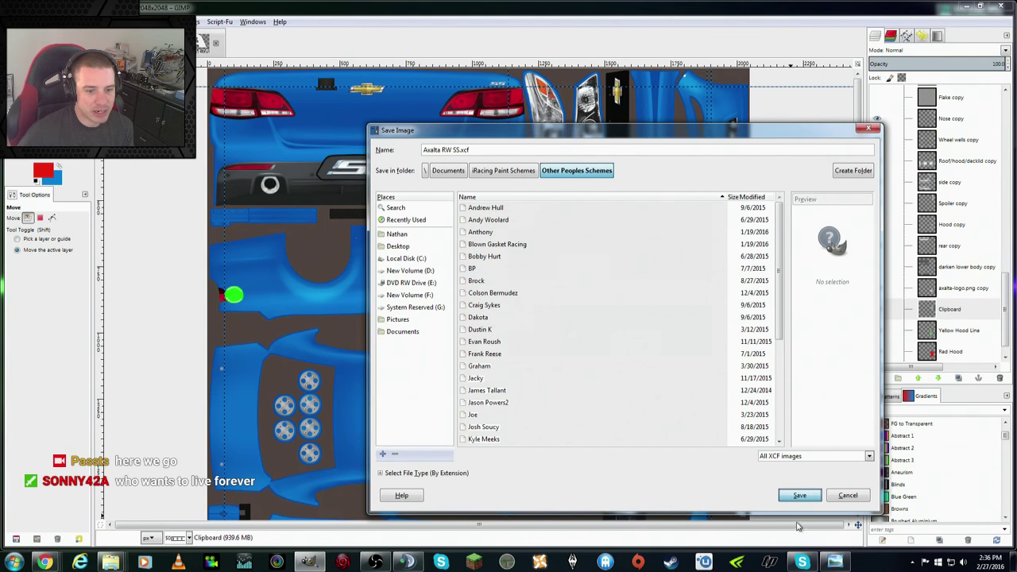
{"action": "left_click", "coordinate": [809, 500]}
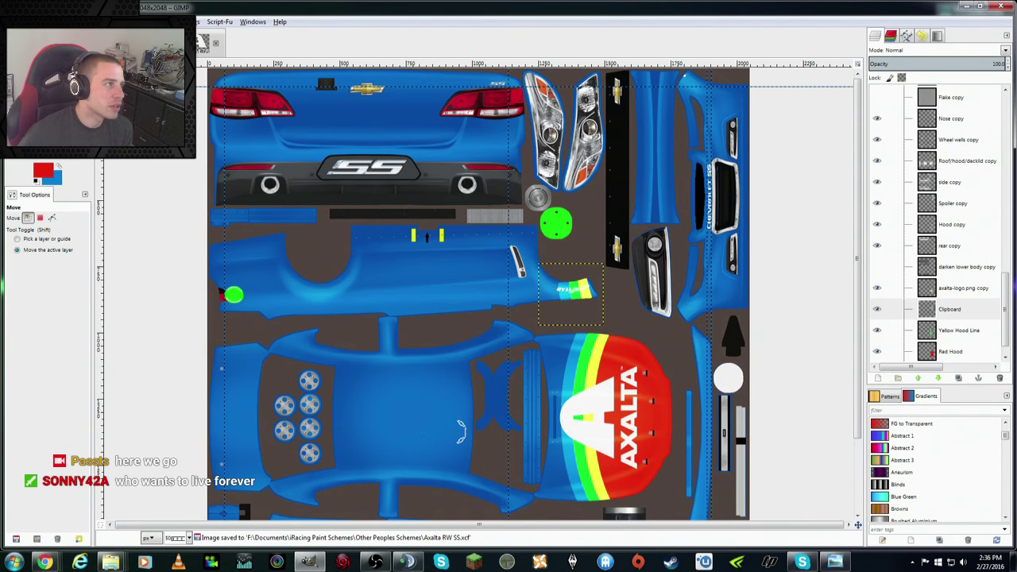
{"action": "left_click", "coordinate": [16, 22]}
Step: Export the livery as Axalta RW SS.tga in Other Peoples Schemes, accepting the default TGA options
{"action": "left_click", "coordinate": [51, 163]}
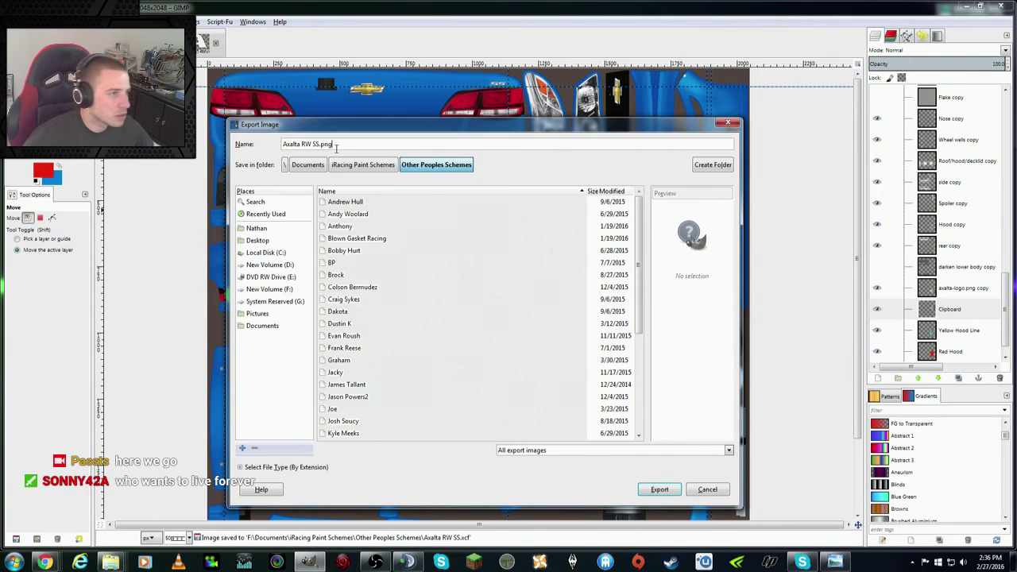
{"action": "type", "text": "tga"}
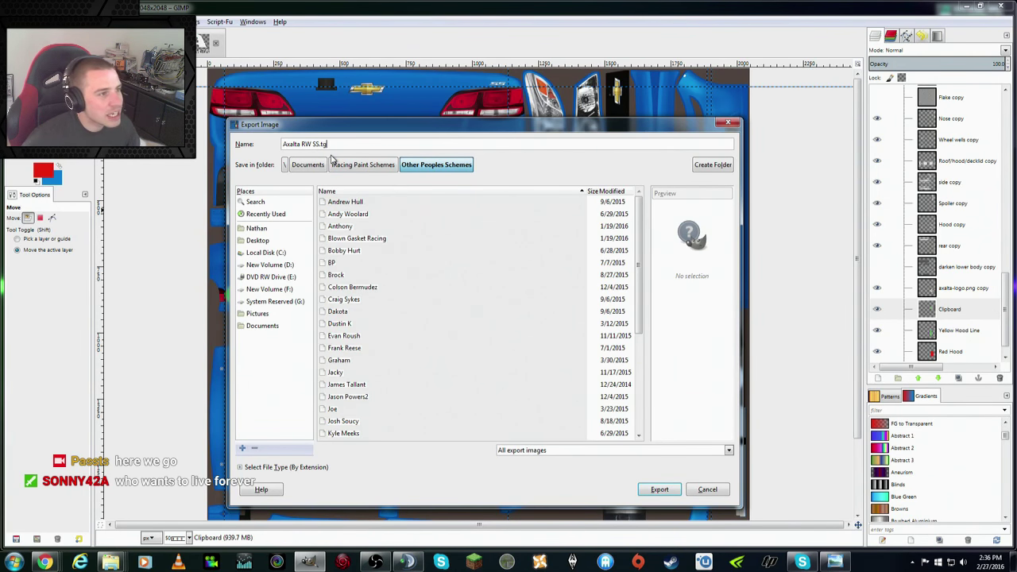
{"action": "left_click_drag", "start_coordinate": [642, 274], "coordinate": [644, 399]}
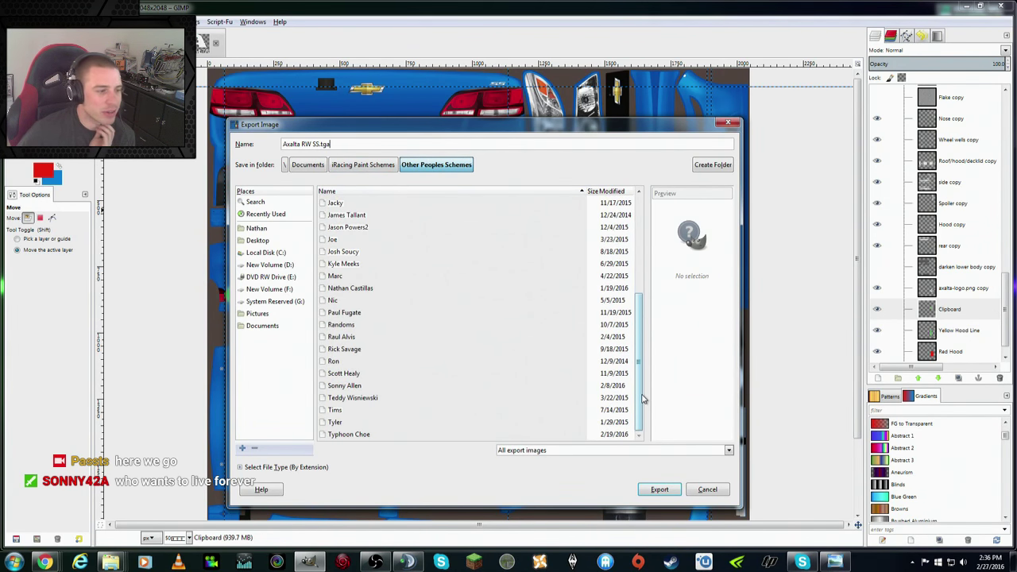
{"action": "left_click", "coordinate": [661, 489]}
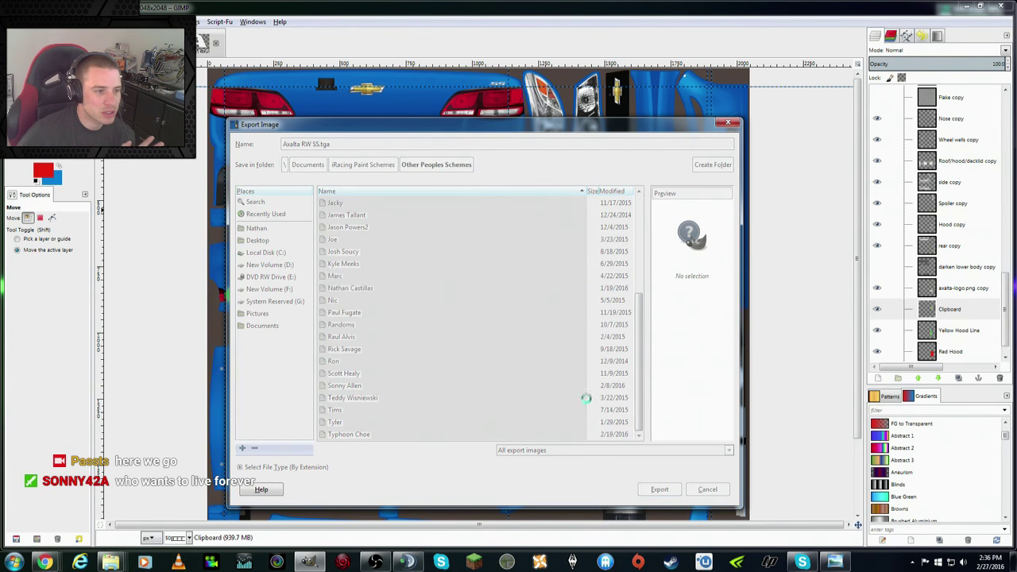
{"action": "left_click", "coordinate": [513, 322]}
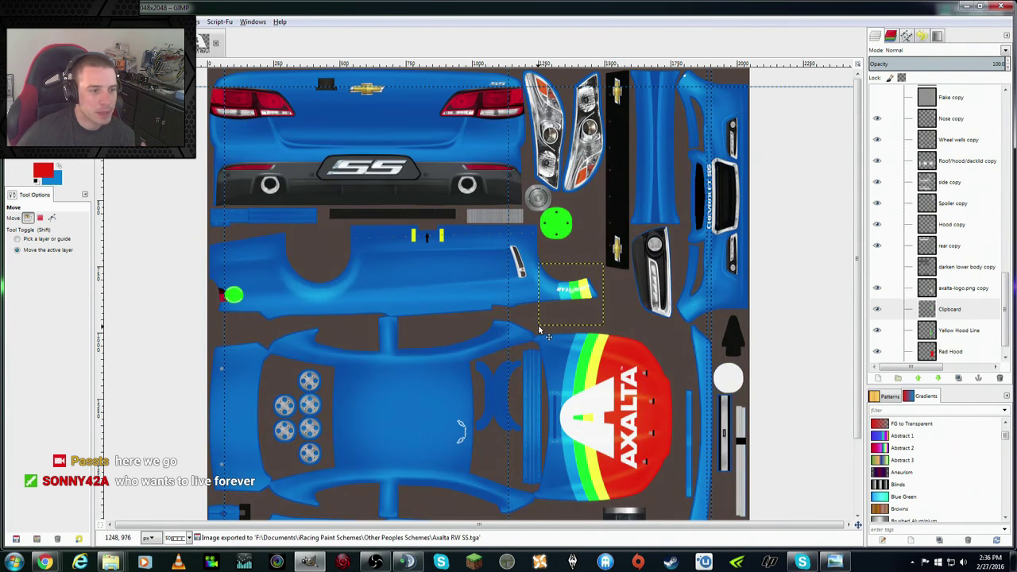
{"action": "scroll", "coordinate": [539, 329], "scroll_direction": "down", "scroll_amount": 3}
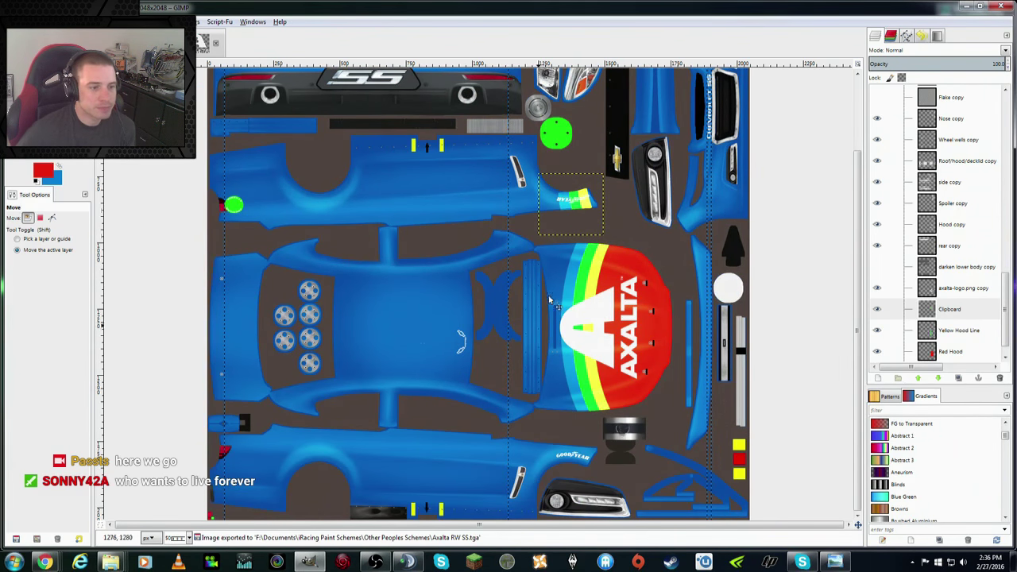
Step: Restore down the GIMP window and open the iRacing folder shortcut on the desktop
{"action": "left_click", "coordinate": [980, 10]}
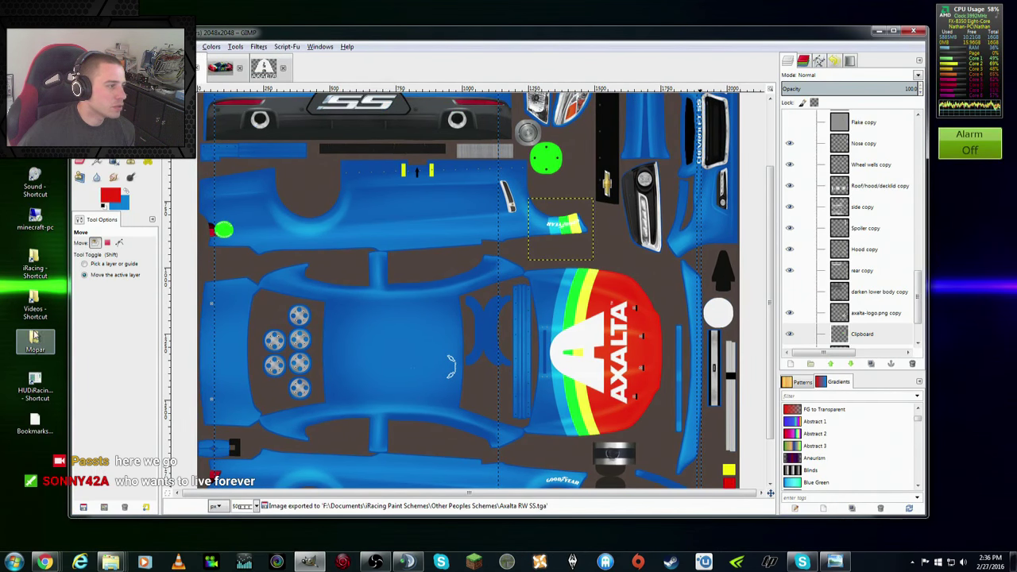
{"action": "left_click", "coordinate": [39, 268]}
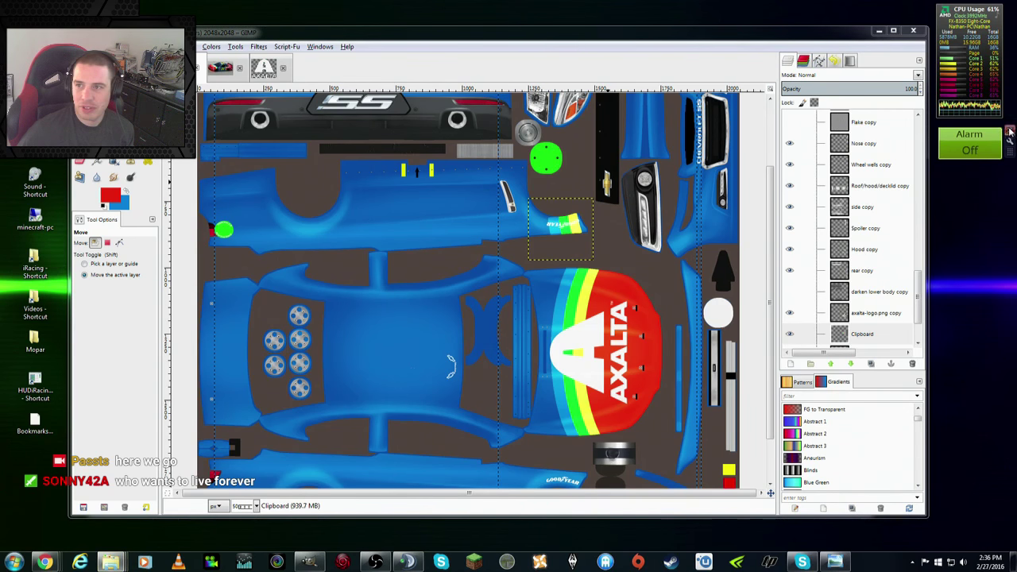
{"action": "key", "text": "Return"}
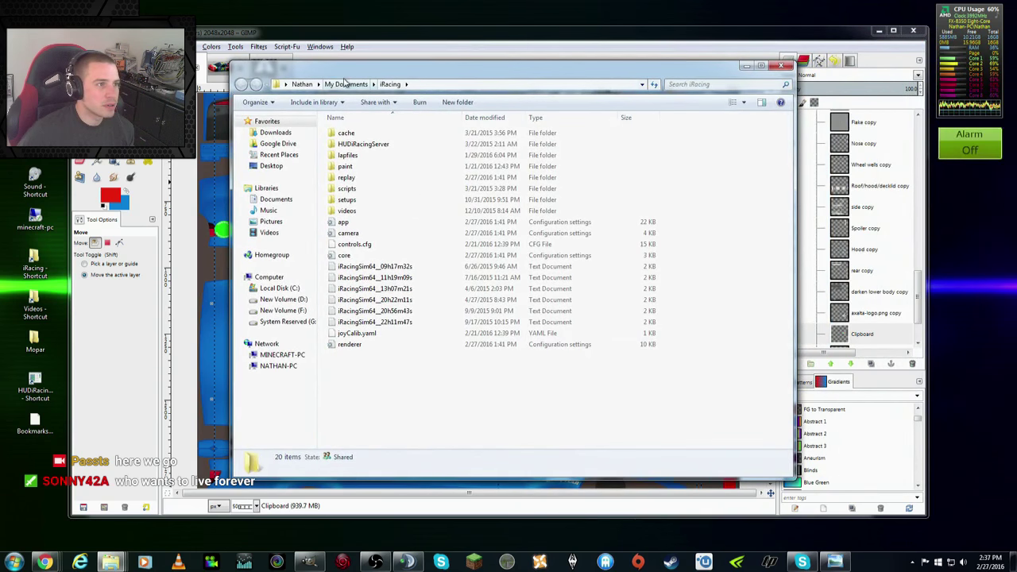
Step: Open paint\stockcars chevyss and delete all the old car_decal files
{"action": "double_click", "coordinate": [357, 170]}
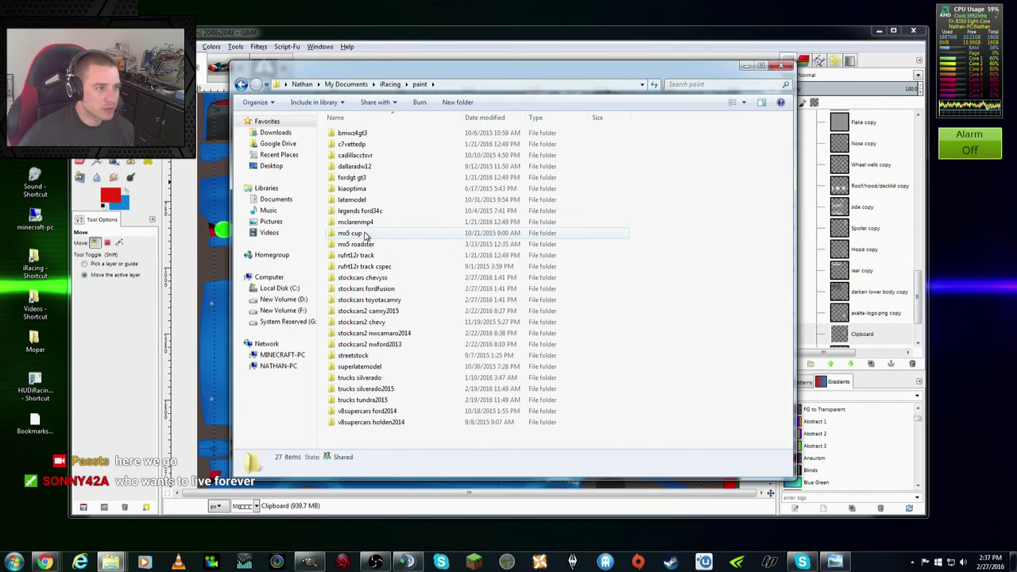
{"action": "left_click", "coordinate": [354, 281]}
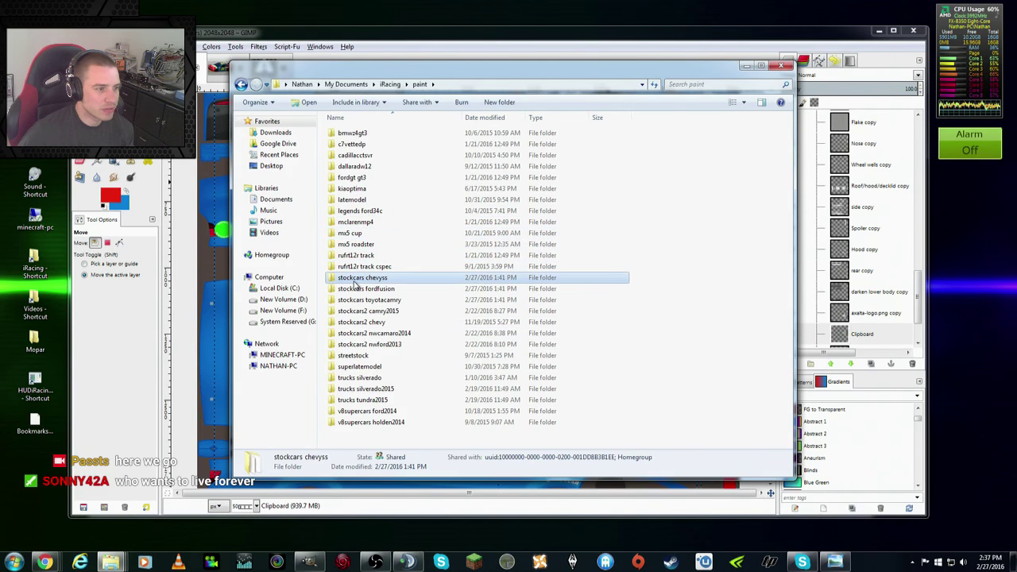
{"action": "double_click", "coordinate": [370, 283]}
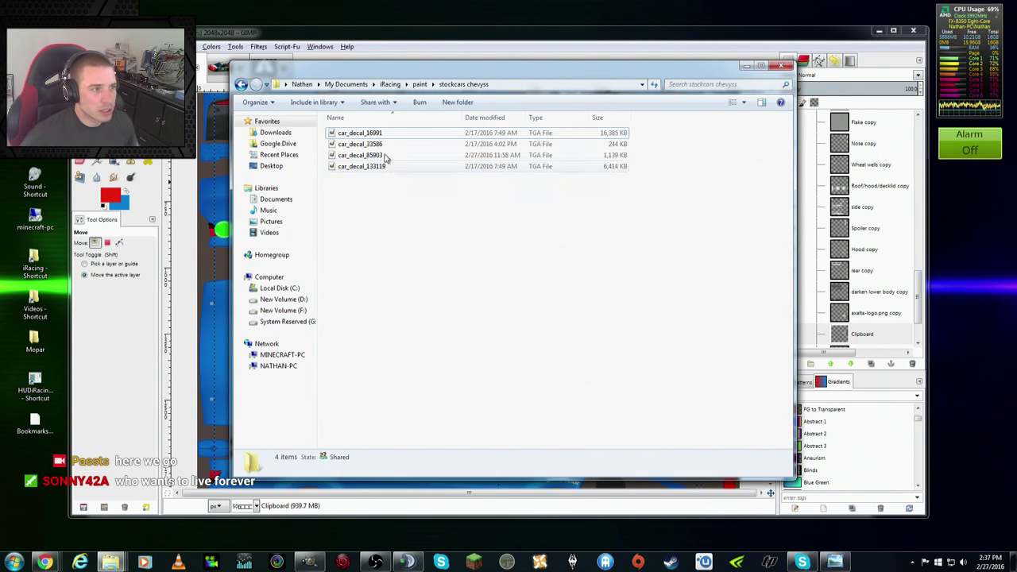
{"action": "key", "text": "ctrl+a"}
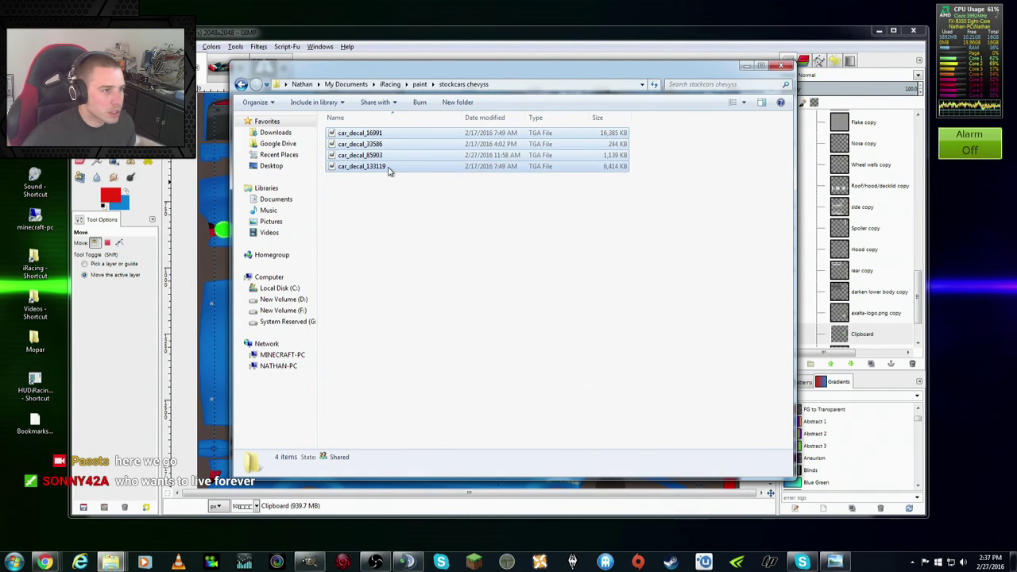
{"action": "key", "text": "Delete"}
{"action": "key", "text": "Return"}
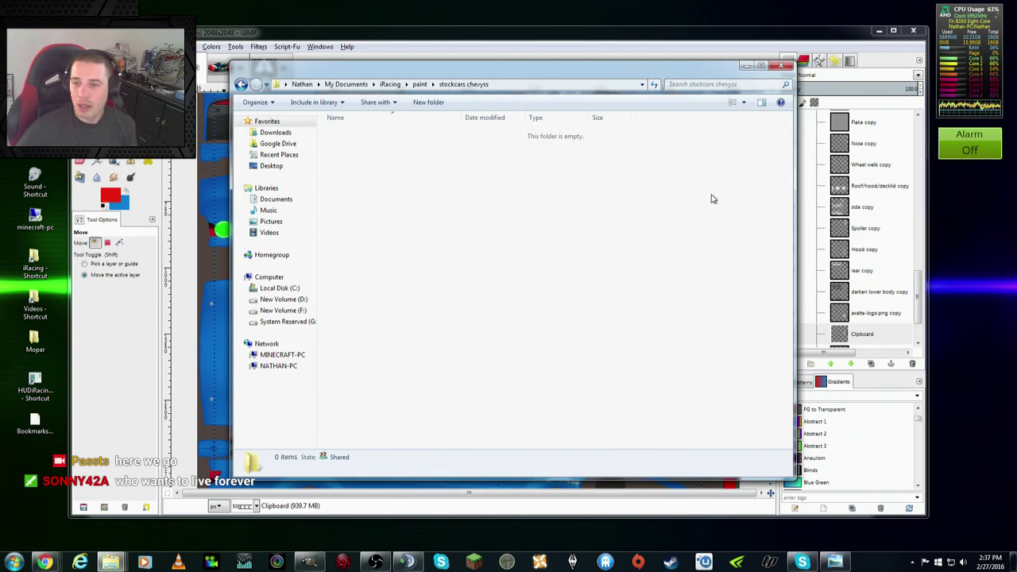
Step: Copy Axalta RW SS.tga from the Other Peoples Schemes folder in a second Explorer window
{"action": "key", "text": "super+e"}
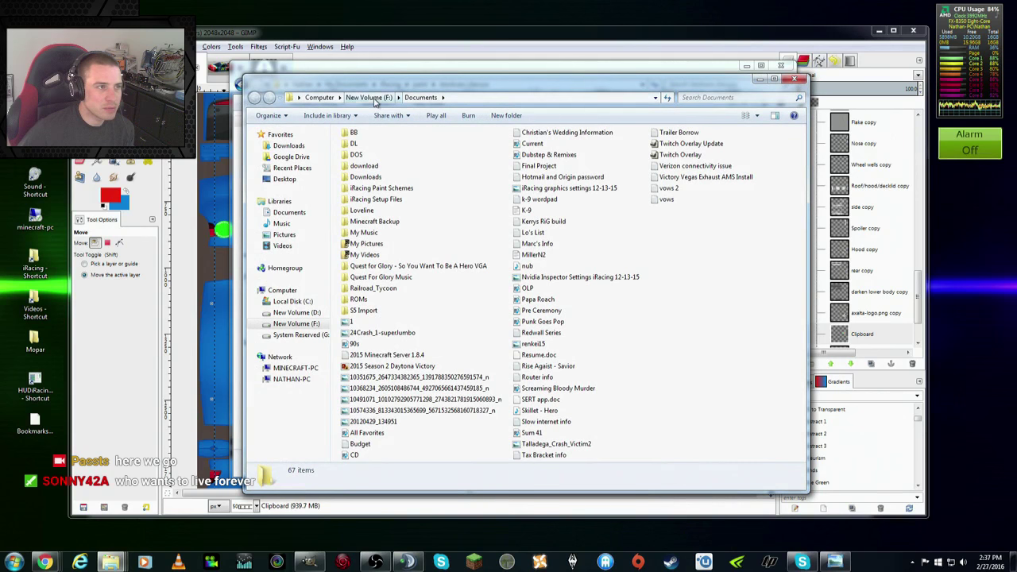
{"action": "double_click", "coordinate": [389, 188]}
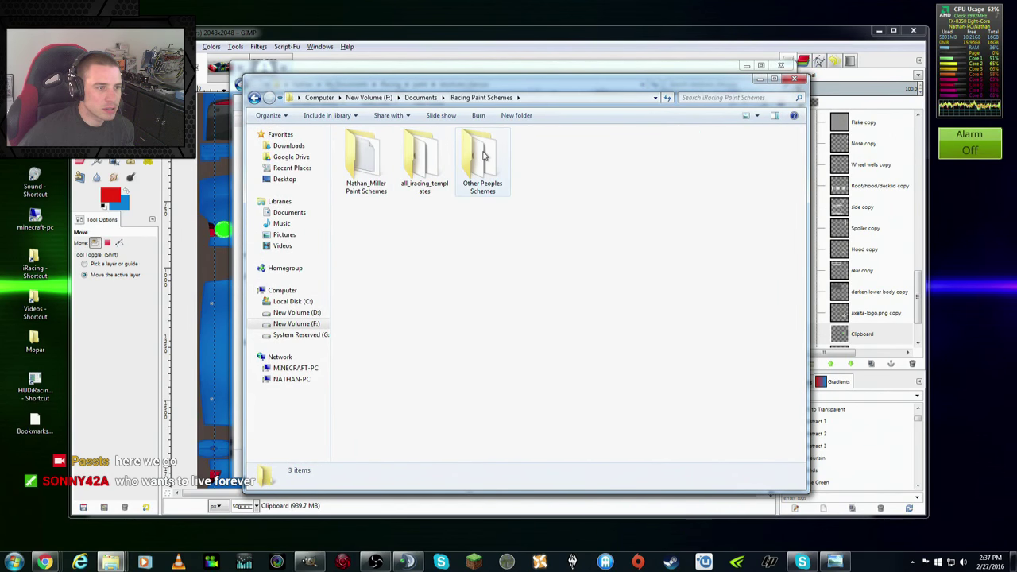
{"action": "double_click", "coordinate": [483, 159]}
{"action": "scroll", "coordinate": [425, 334], "scroll_direction": "down", "scroll_amount": 2}
{"action": "left_click", "coordinate": [386, 445]}
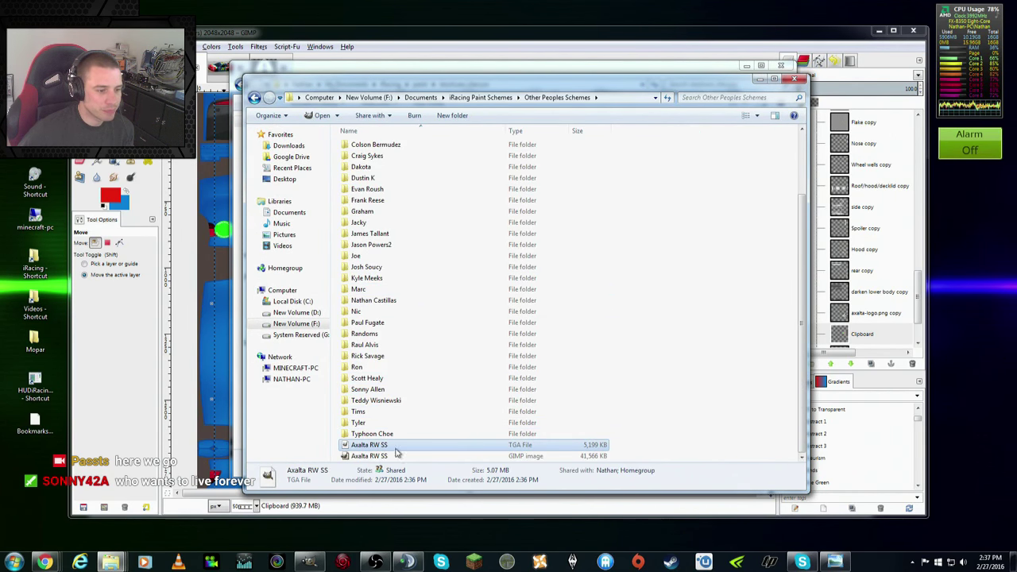
{"action": "right_click", "coordinate": [415, 450]}
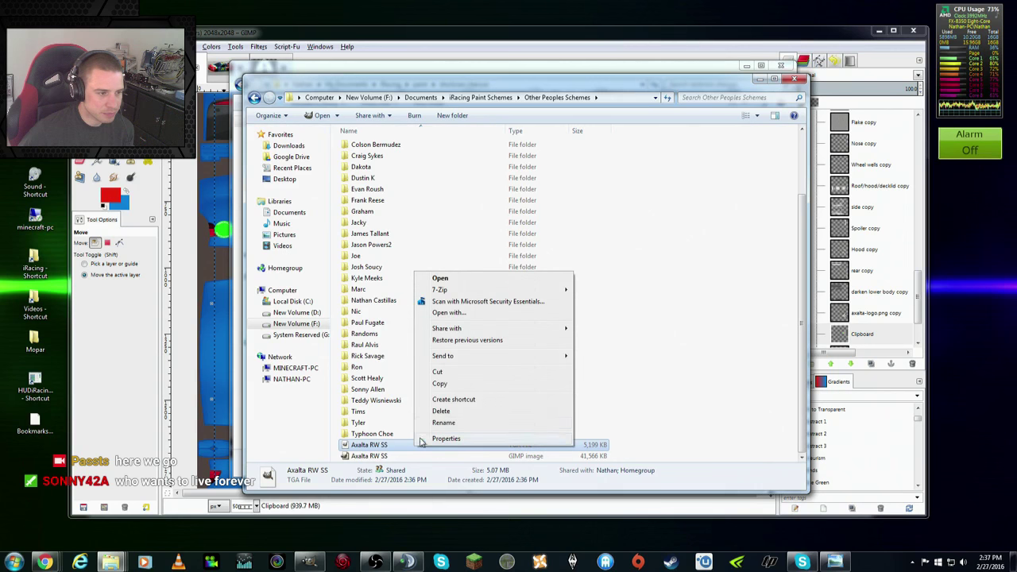
{"action": "left_click", "coordinate": [459, 384]}
{"action": "key", "text": "alt+F4"}
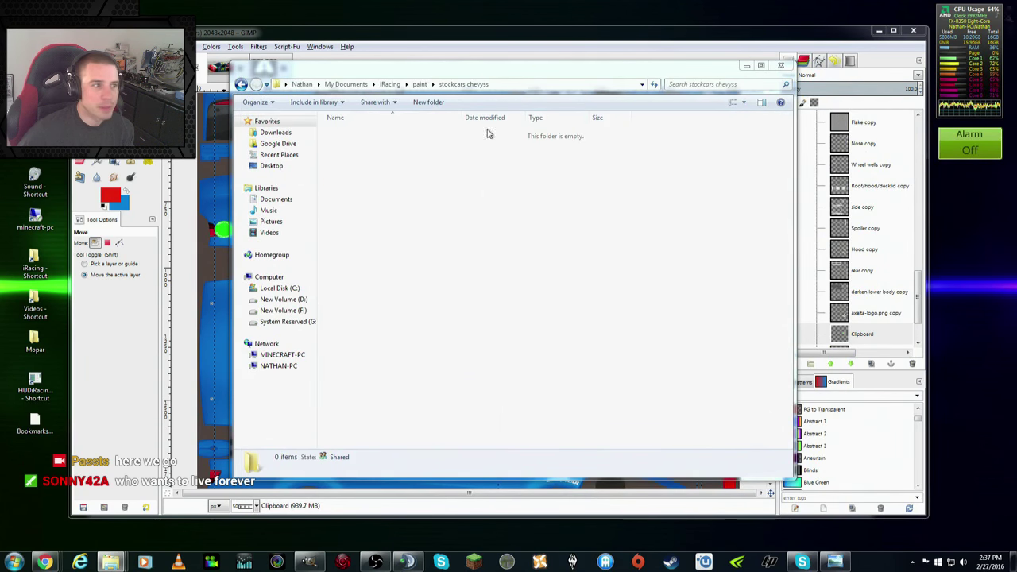
Step: Paste the TGA into stockcars chevyss and rename it car_ followed by the member's iRacing ID
{"action": "right_click", "coordinate": [368, 233]}
{"action": "left_click", "coordinate": [399, 303]}
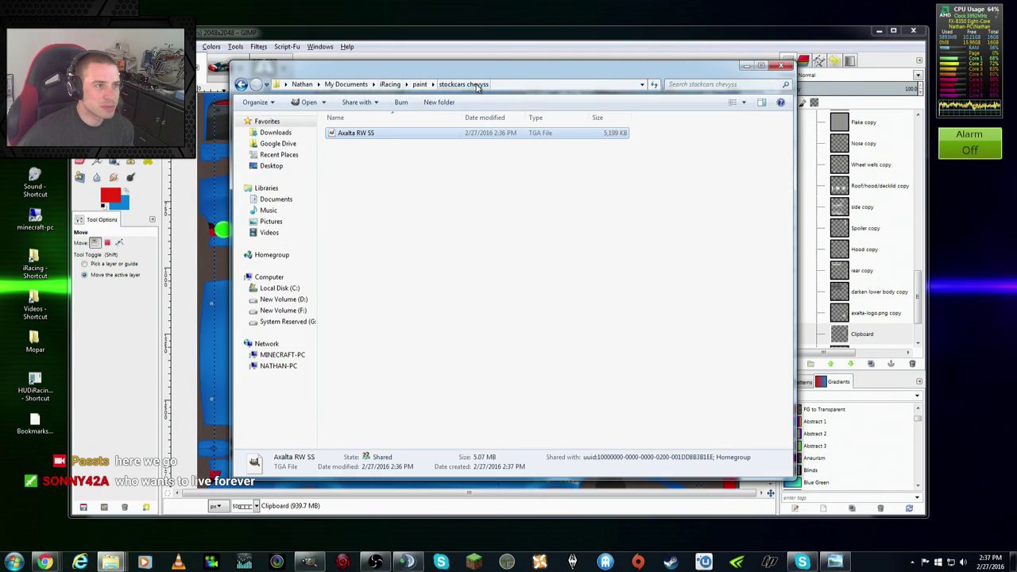
{"action": "key", "text": "F2"}
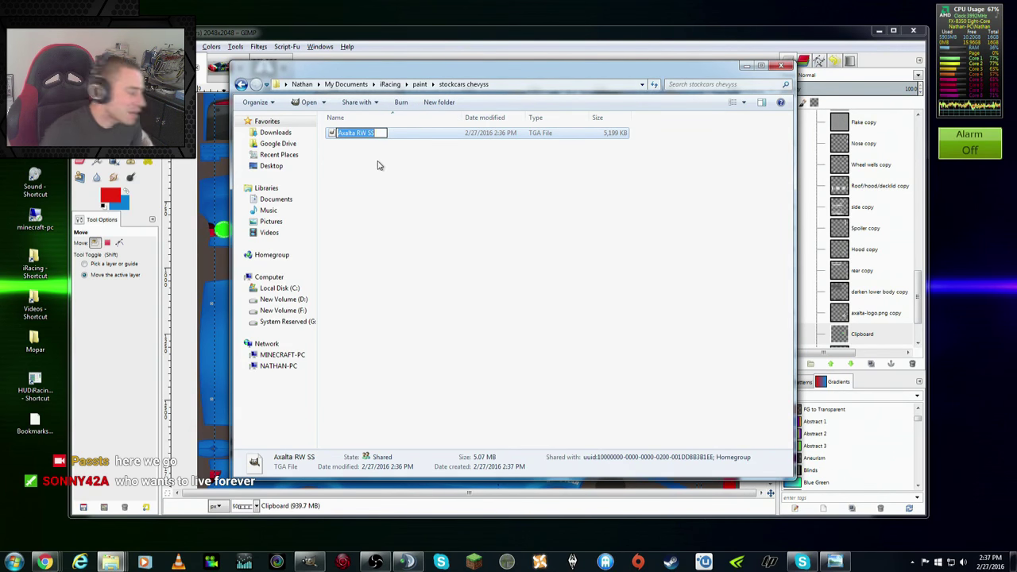
{"action": "type", "text": "car"}
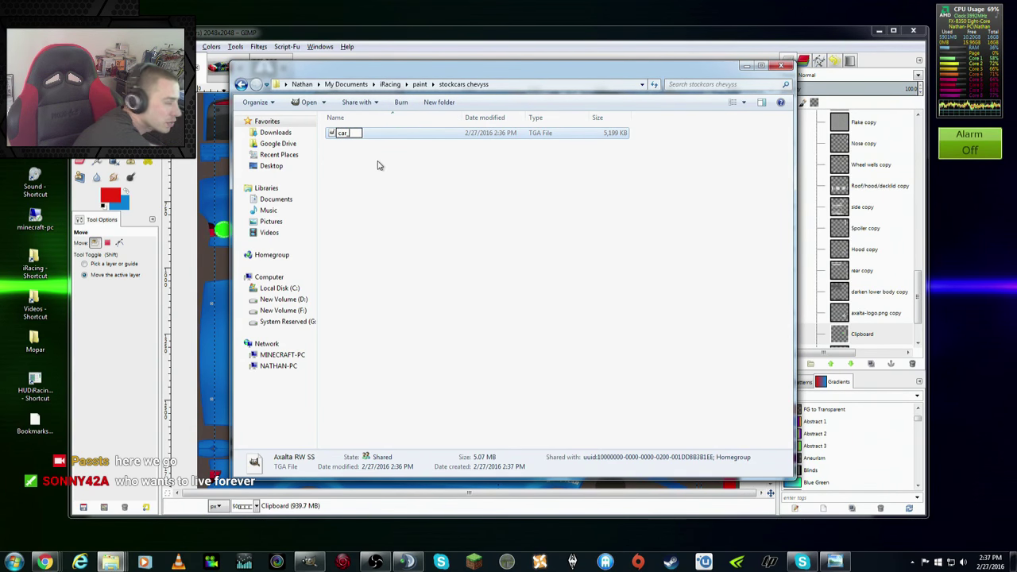
{"action": "type", "text": "_139854"}
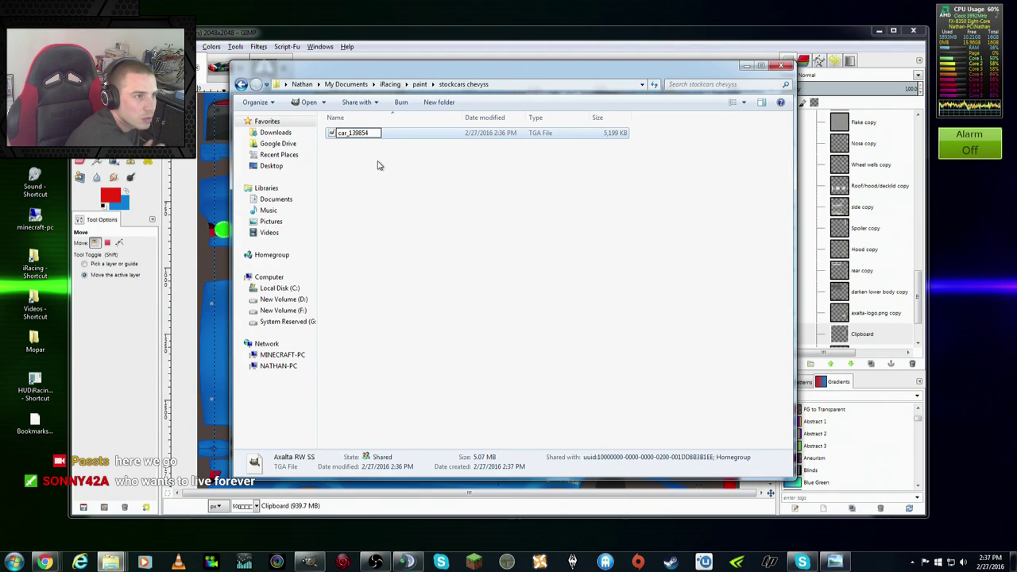
{"action": "key", "text": "Return"}
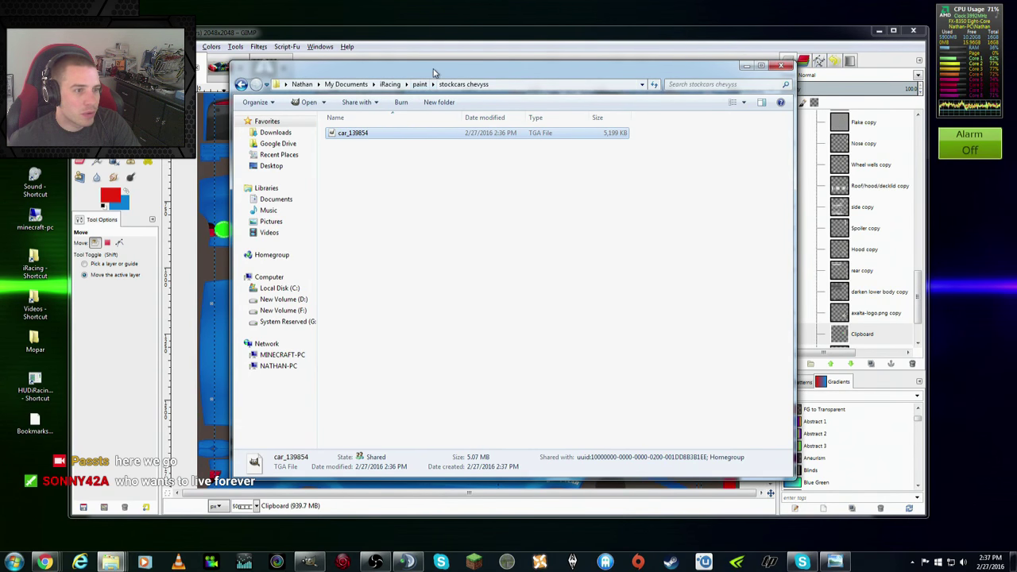
{"action": "left_click_drag", "start_coordinate": [432, 73], "coordinate": [427, 71]}
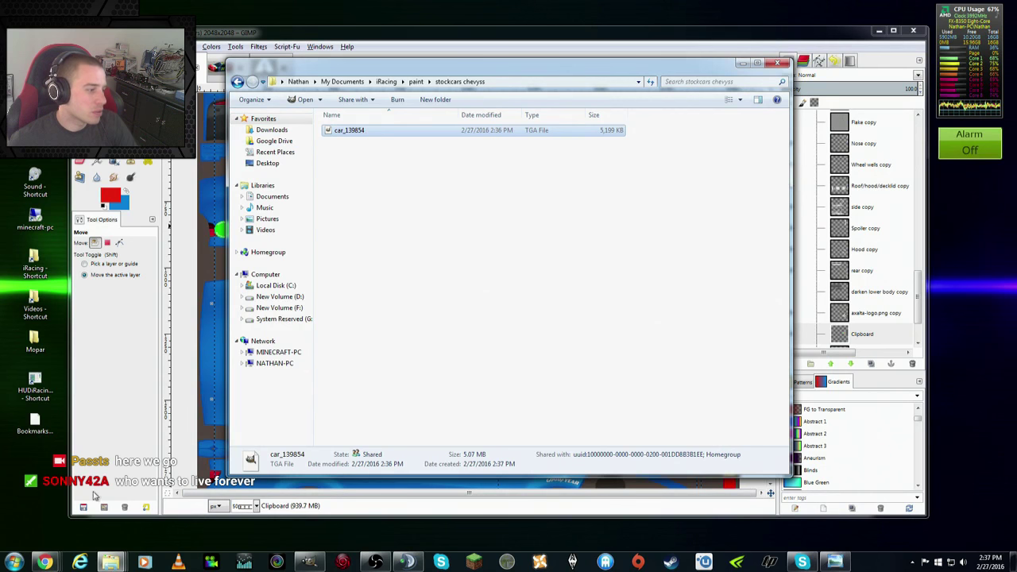
{"action": "left_click", "coordinate": [45, 562]}
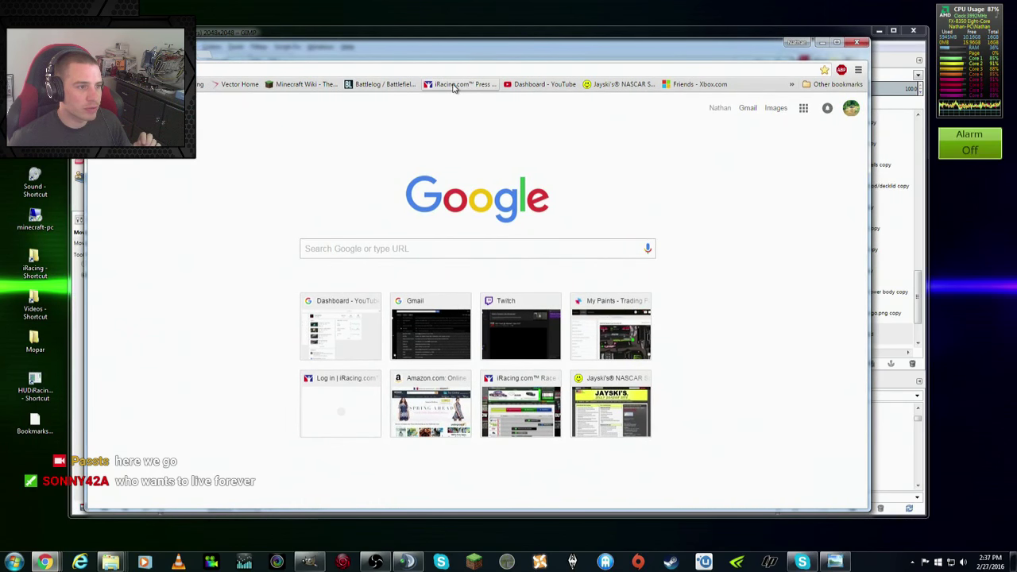
Step: On the iRacing member site, start a Chevrolet SS test drive at Charlotte Motor Speedway
{"action": "left_click", "coordinate": [454, 86]}
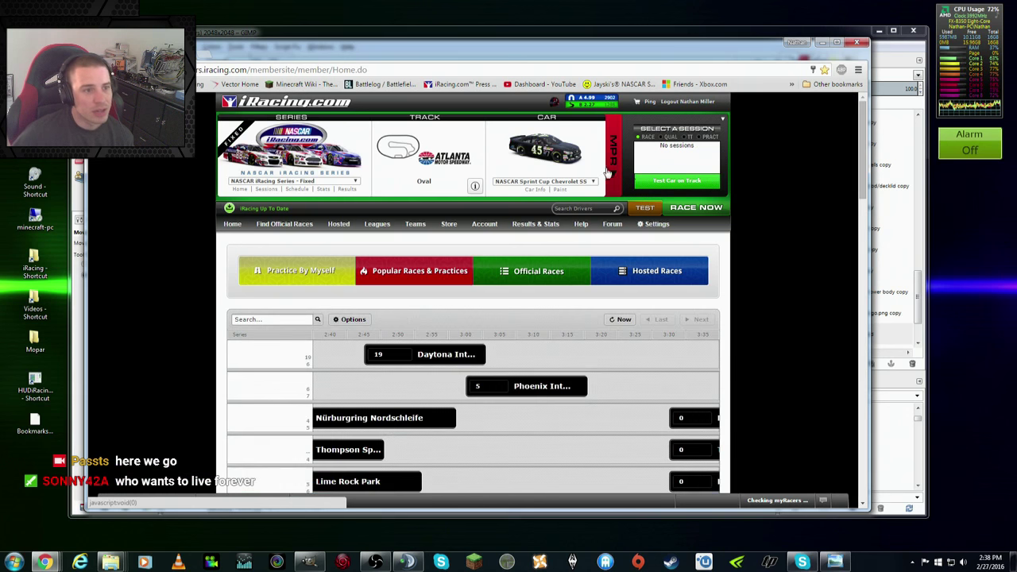
{"action": "left_click", "coordinate": [642, 210]}
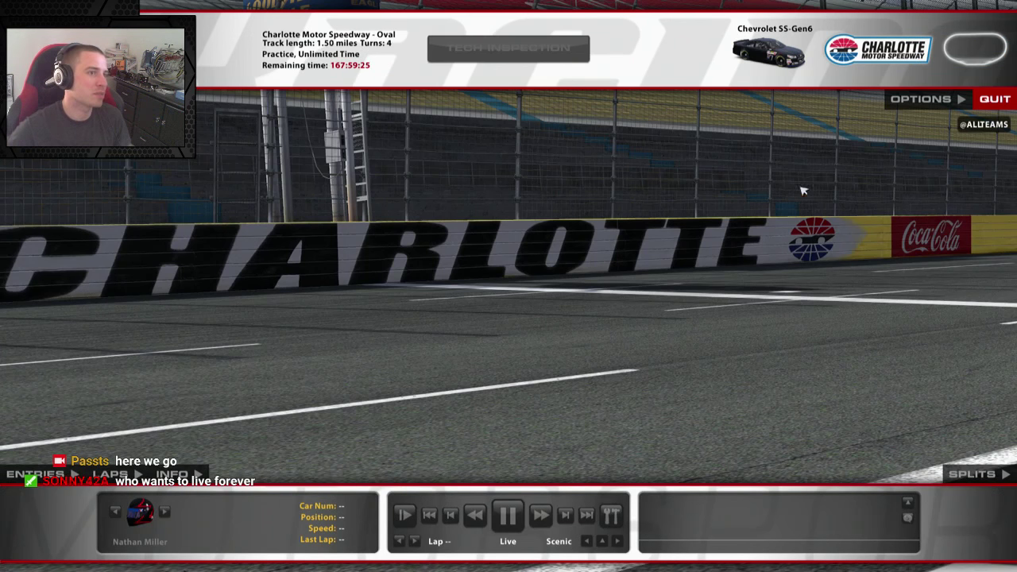
Step: Get the car on track, reset it to the pits and switch to replay view
{"action": "left_click", "coordinate": [493, 49]}
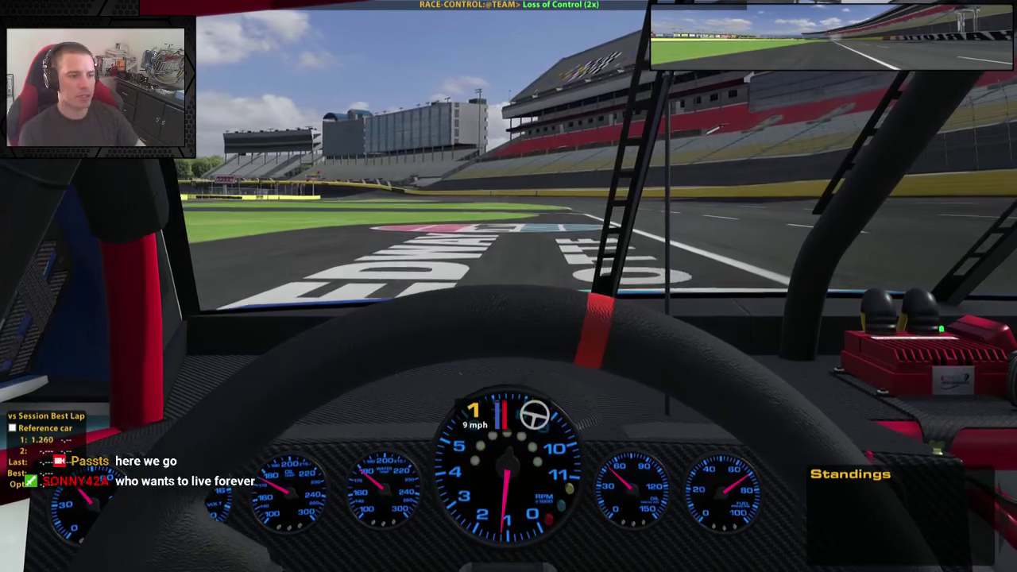
{"action": "key", "text": "shift+r"}
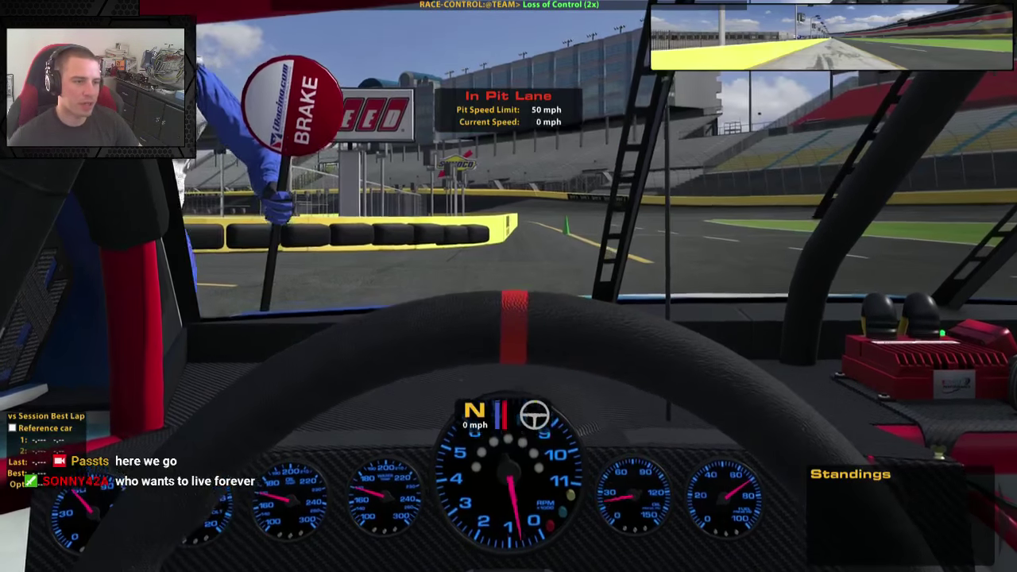
{"action": "key", "text": "shift+r"}
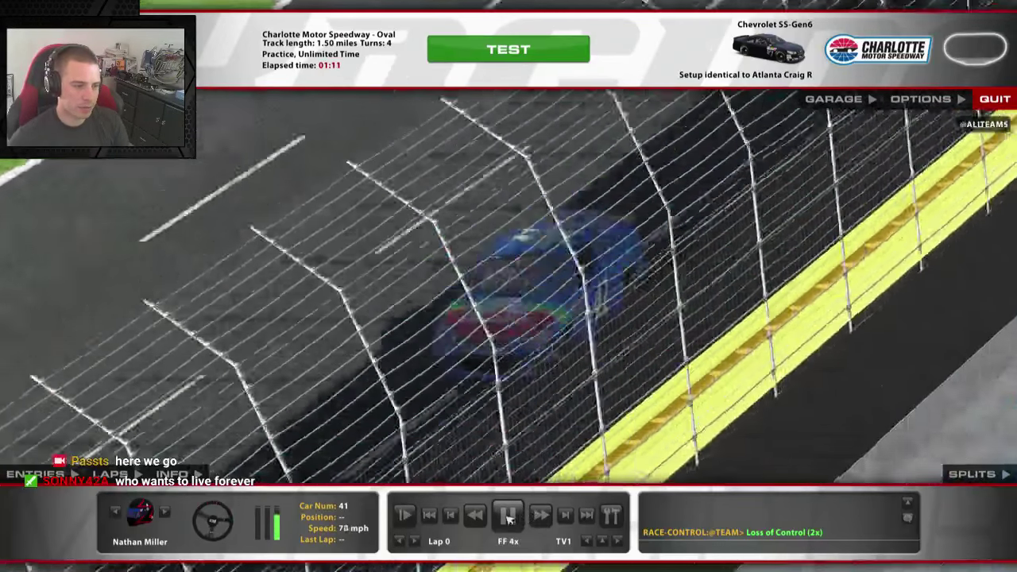
Step: Fast-forward the replay and freeze it on car 41 showing its blue Axalta livery
{"action": "left_click", "coordinate": [508, 517]}
{"action": "left_click", "coordinate": [541, 517]}
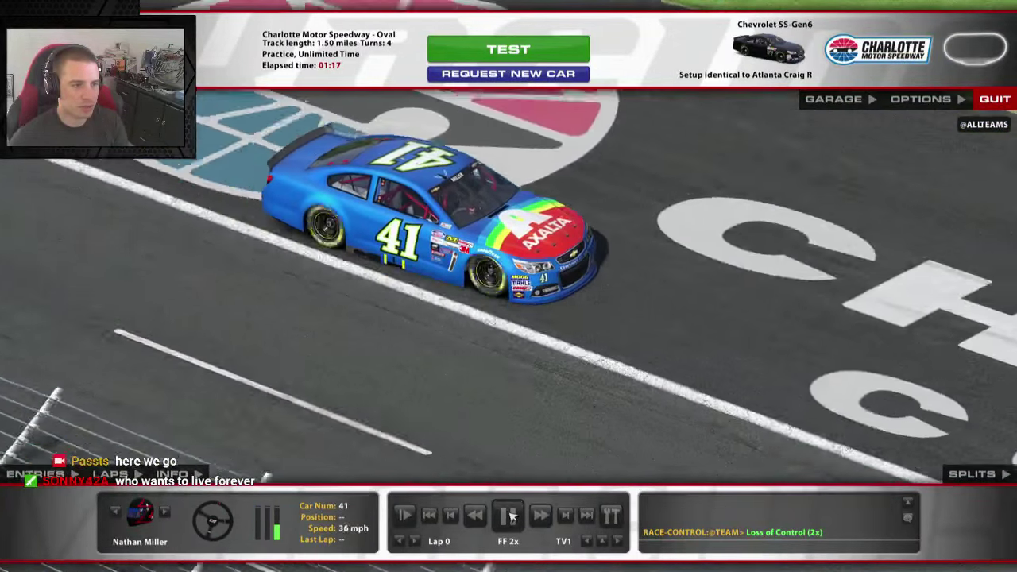
{"action": "left_click", "coordinate": [511, 516]}
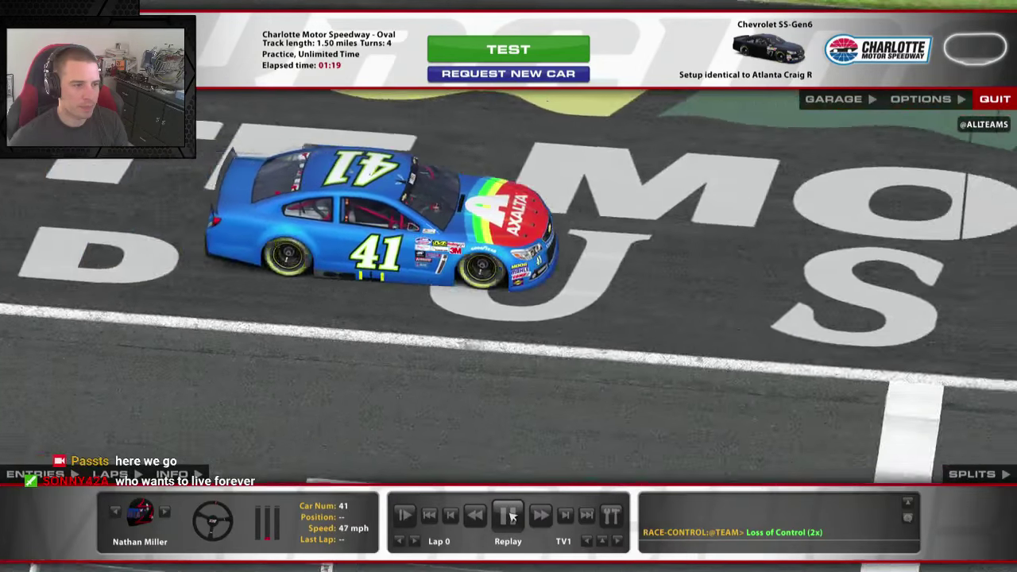
{"action": "left_click", "coordinate": [511, 516]}
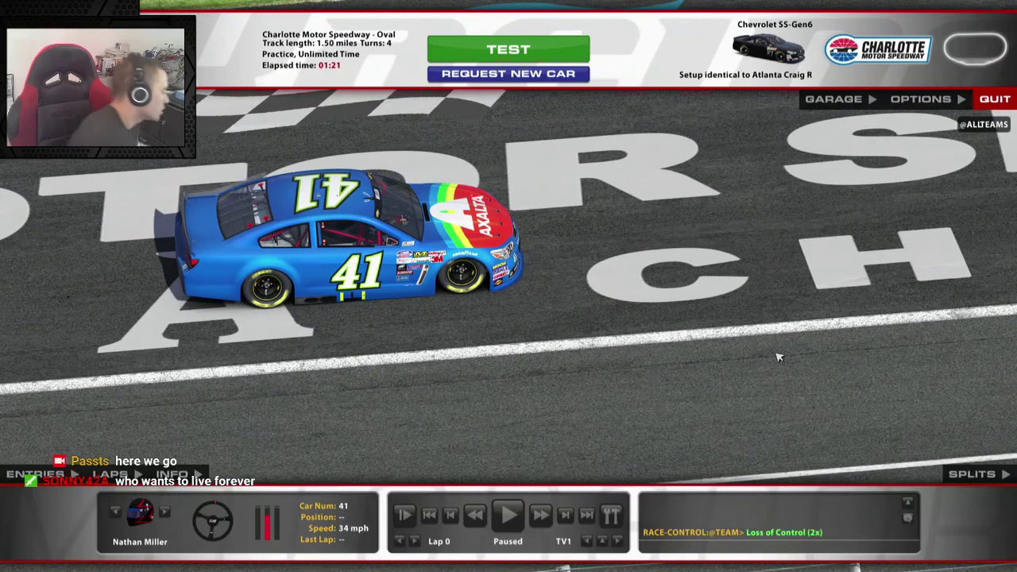
{"action": "key", "text": "ctrl+F12"}
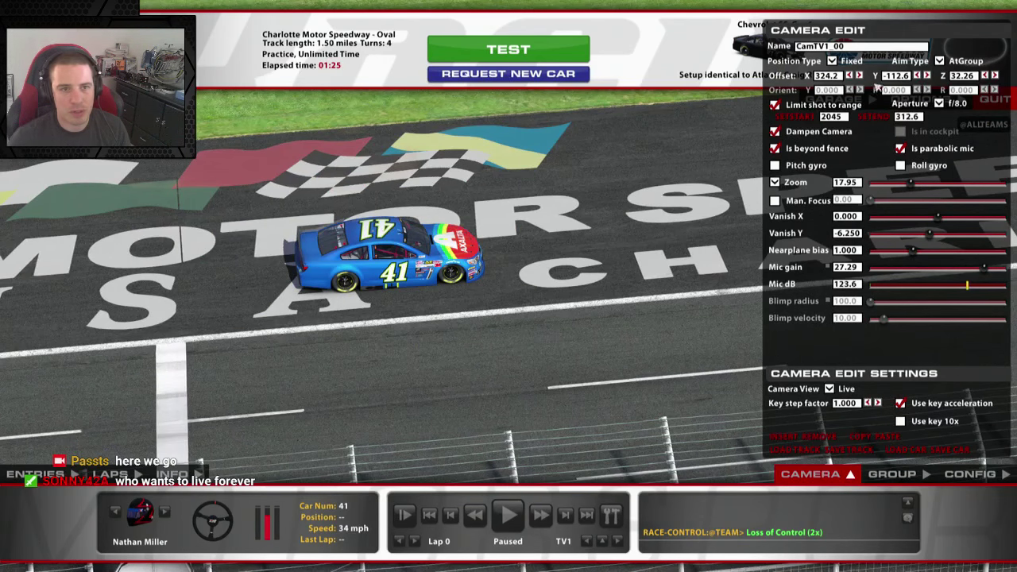
Step: Set the camera Aim Type to AtCar and swing the X offset around toward the car's front
{"action": "left_click", "coordinate": [962, 64]}
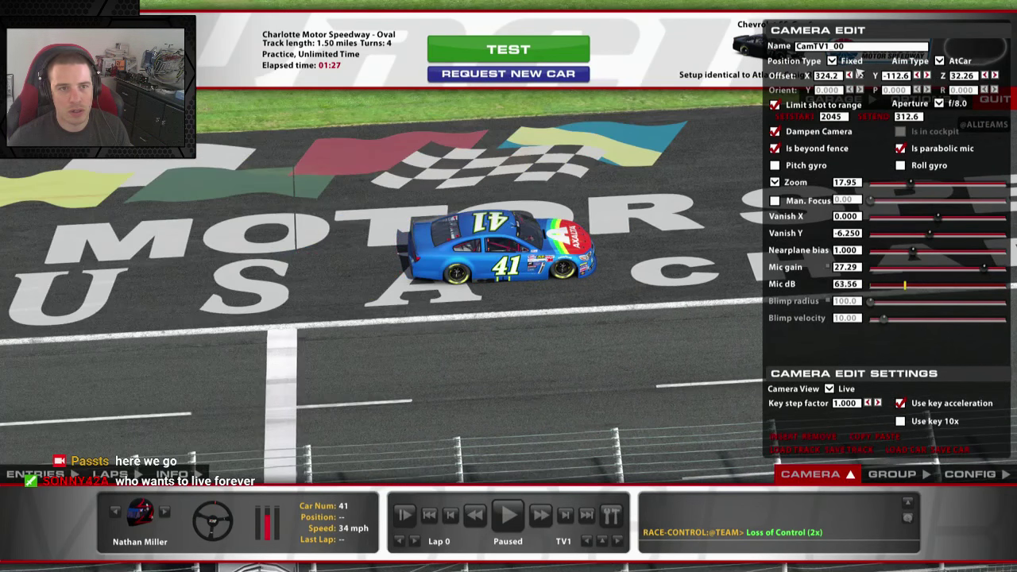
{"action": "left_click", "coordinate": [917, 76]}
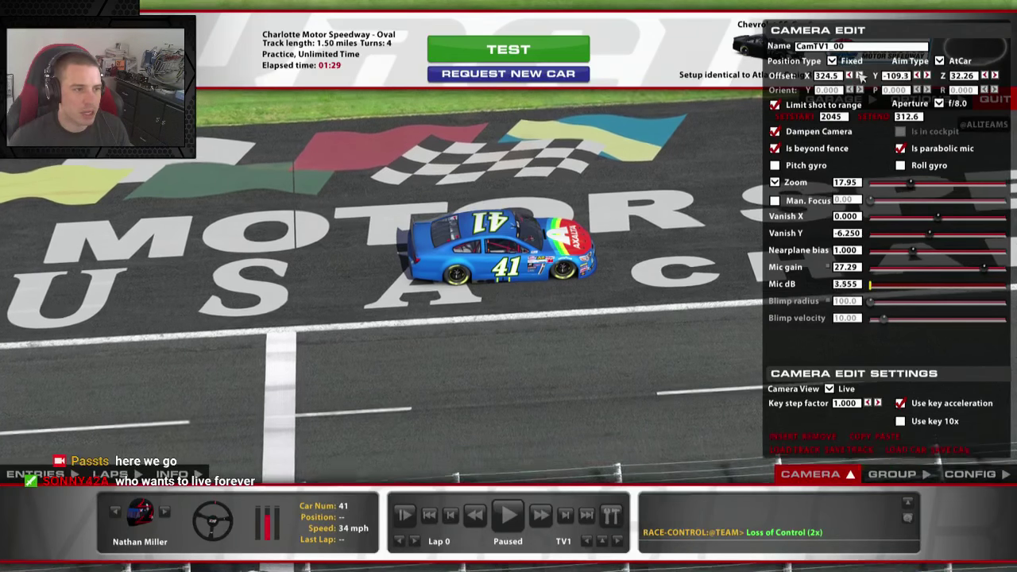
{"action": "left_click", "coordinate": [925, 76]}
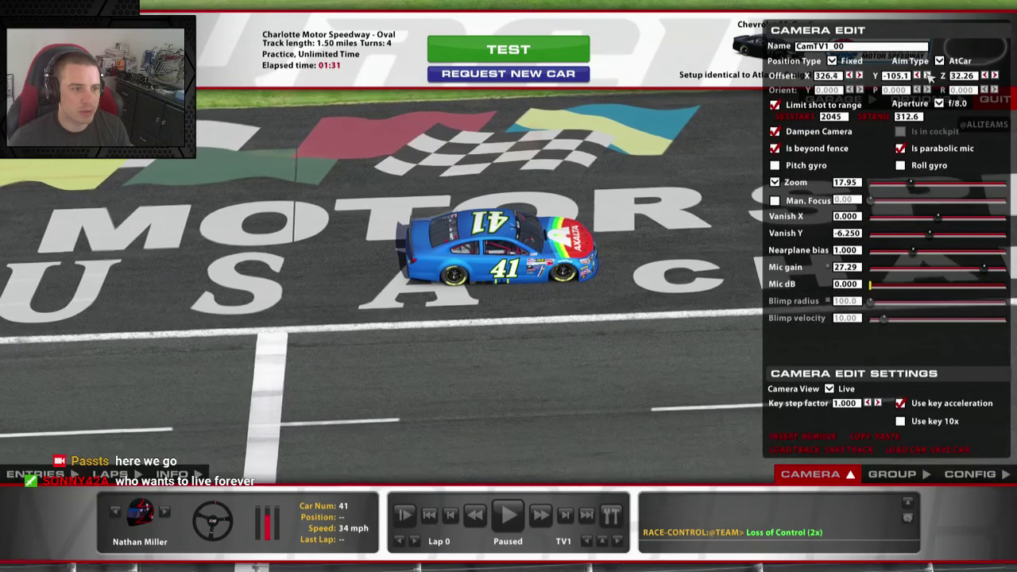
{"action": "left_click", "coordinate": [926, 75]}
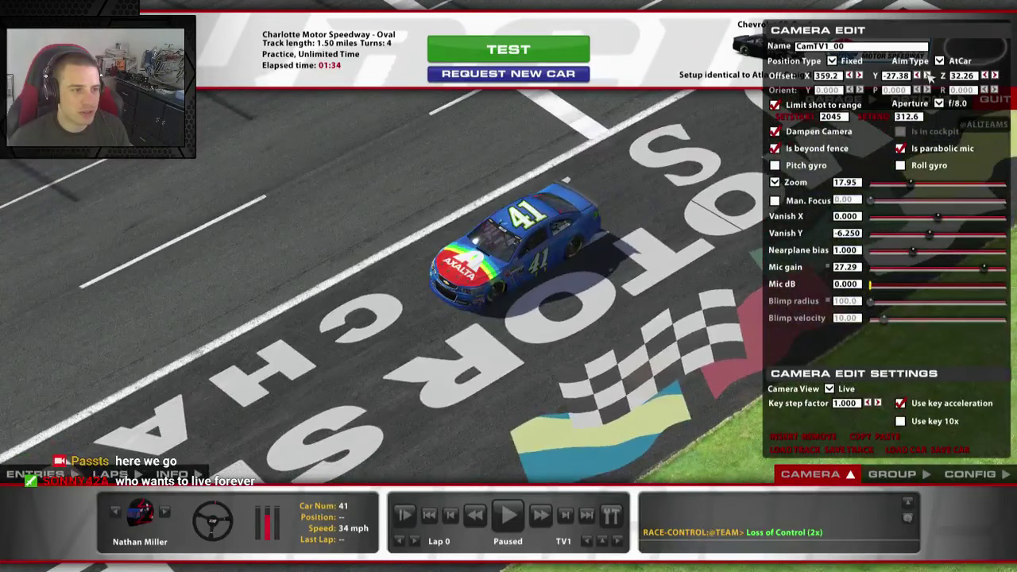
{"action": "left_click", "coordinate": [926, 76]}
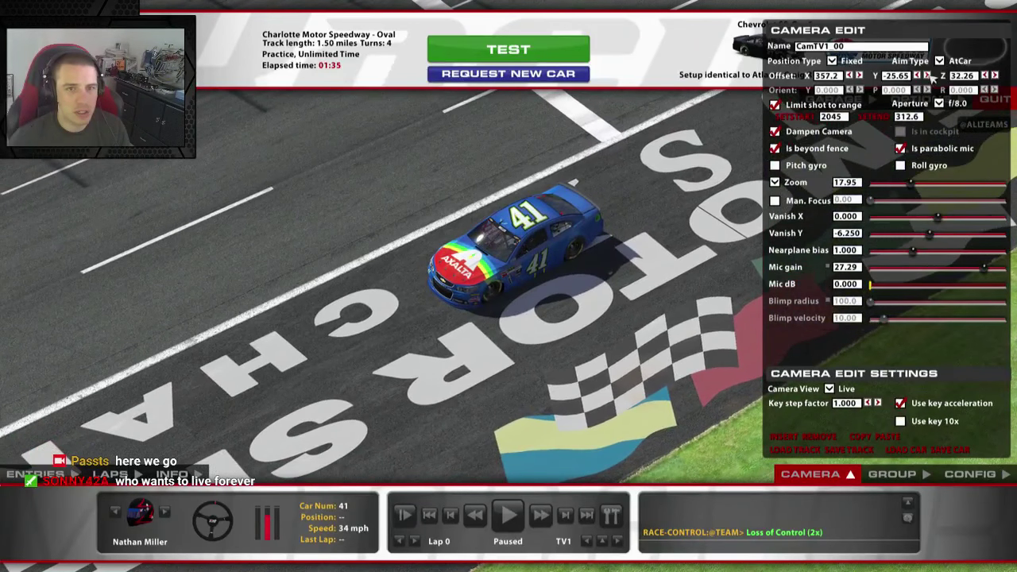
Step: Lower the camera, zoom far in on the hood and fender, then return to the browser
{"action": "left_click", "coordinate": [995, 75]}
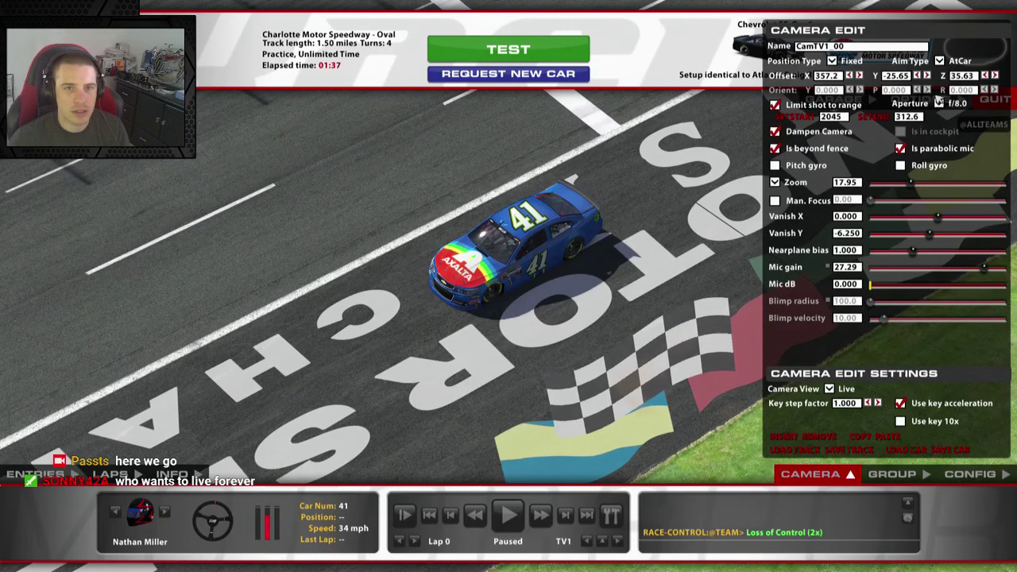
{"action": "left_click", "coordinate": [985, 76]}
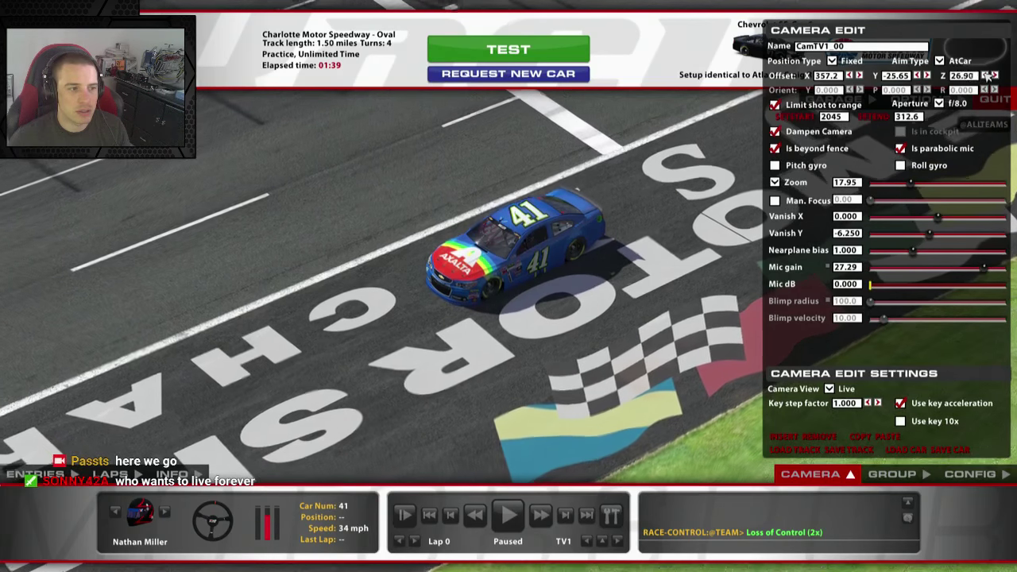
{"action": "left_click", "coordinate": [986, 75]}
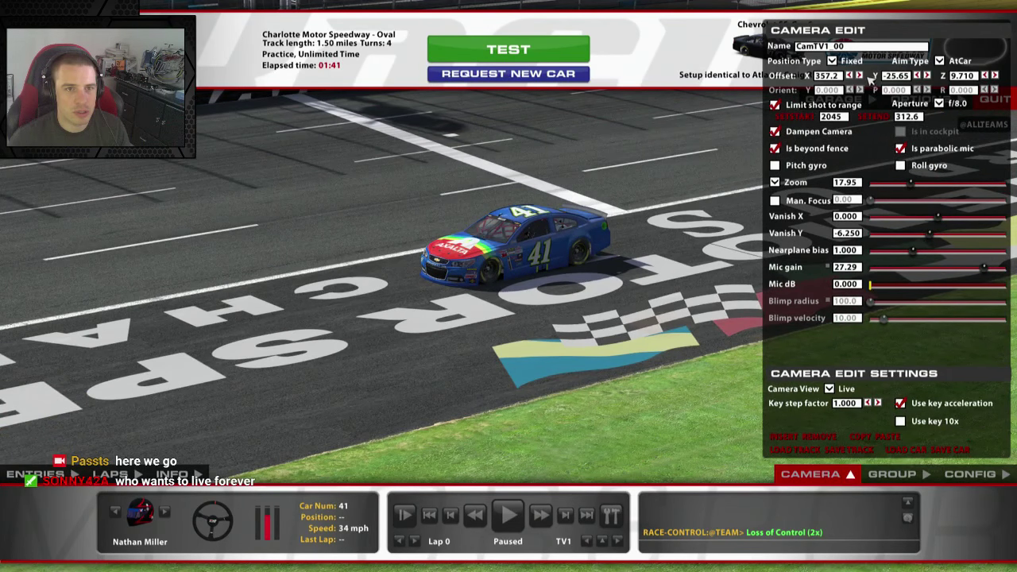
{"action": "key", "text": "Up"}
{"action": "key", "text": "Up"}
{"action": "key", "text": "Up"}
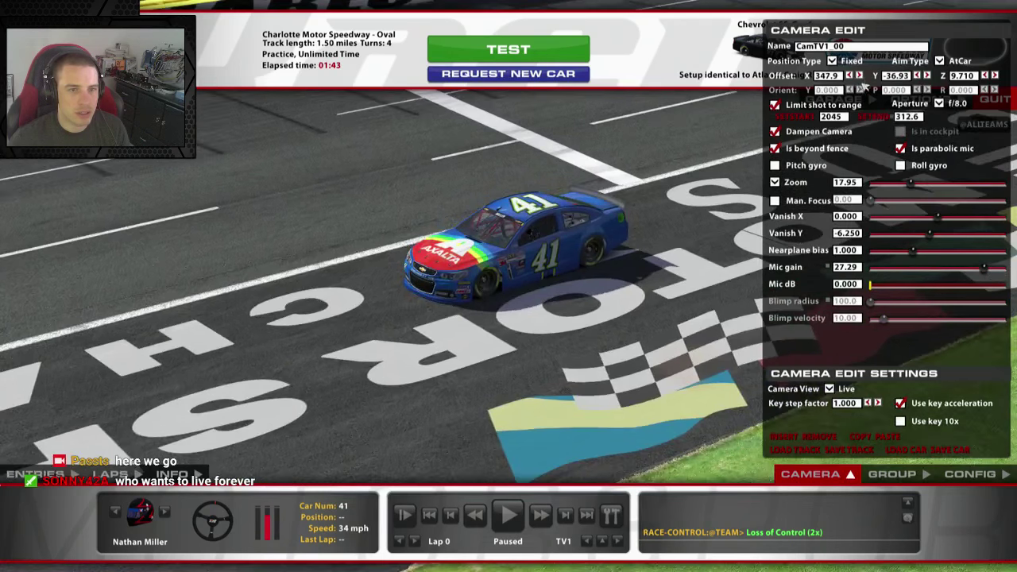
{"action": "mouse_move", "coordinate": [916, 178]}
{"action": "left_mouse_down"}
{"action": "mouse_move", "coordinate": [995, 184]}
{"action": "mouse_move", "coordinate": [975, 186]}
{"action": "left_mouse_up"}
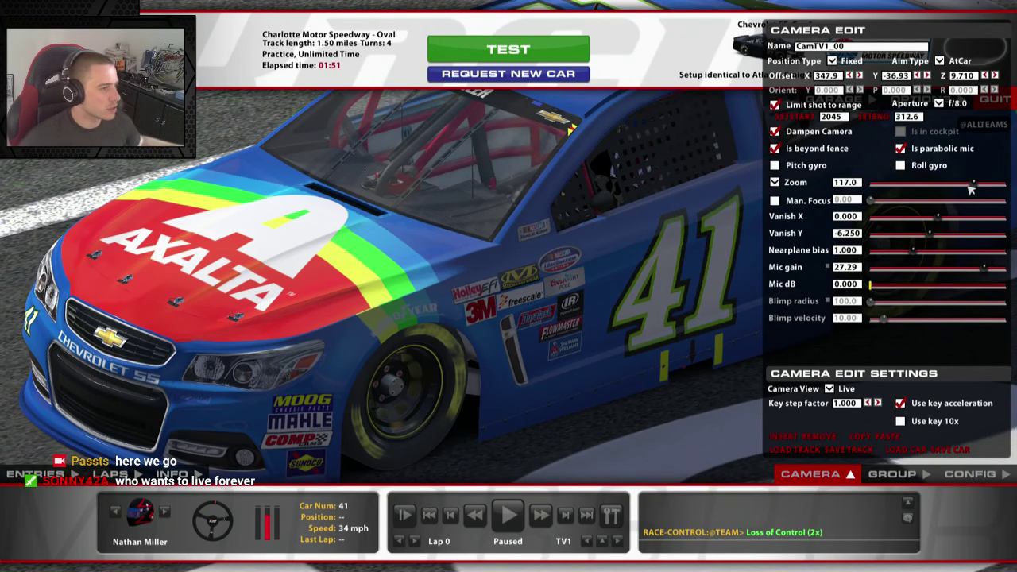
{"action": "key", "text": "alt+Tab"}
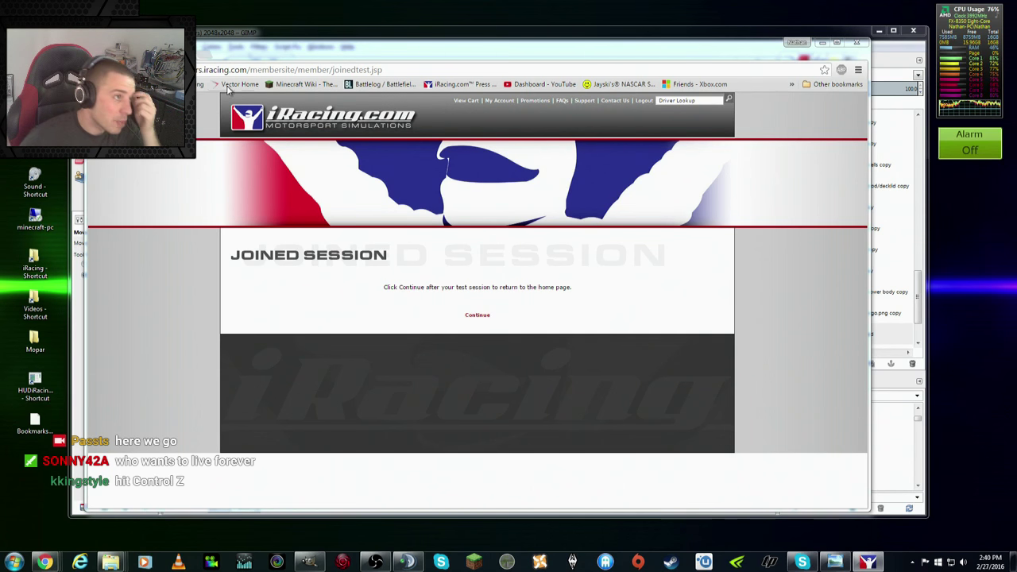
Step: Bring GIMP forward full-screen, nudge the pasted stripe patch, then delete that Clipboard layer
{"action": "left_click", "coordinate": [822, 41]}
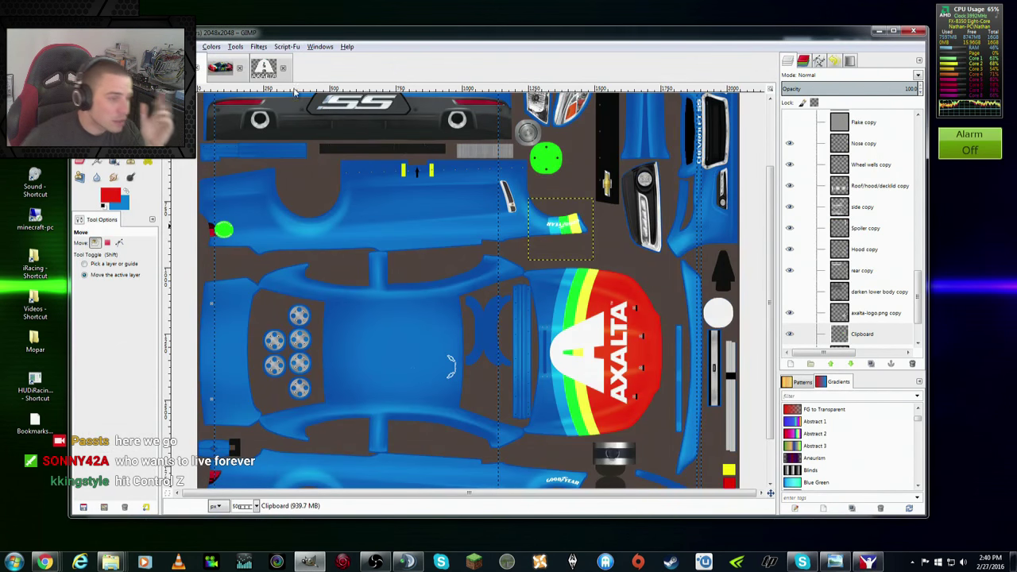
{"action": "left_click", "coordinate": [892, 32]}
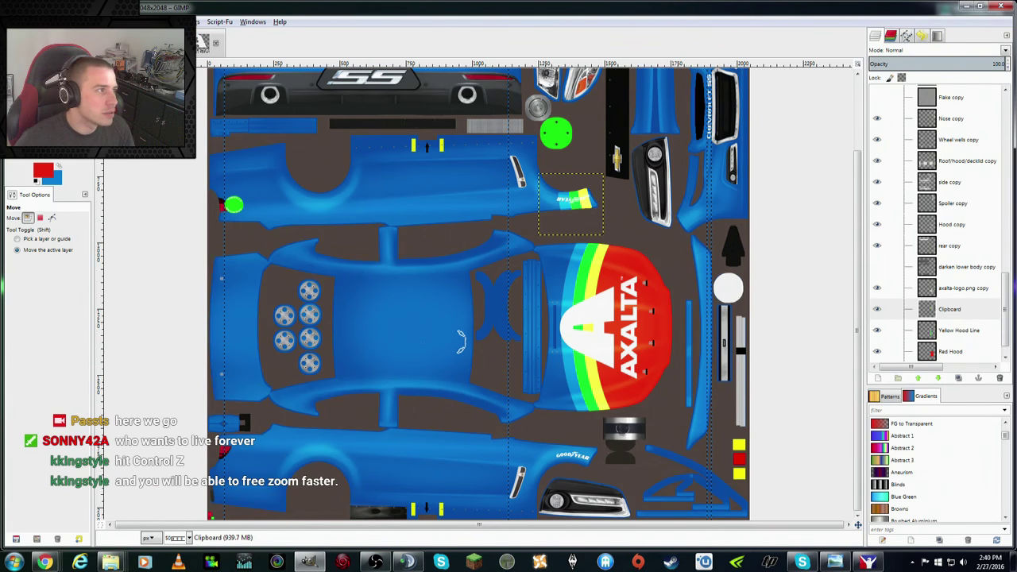
{"action": "left_click_drag", "start_coordinate": [578, 215], "coordinate": [566, 210]}
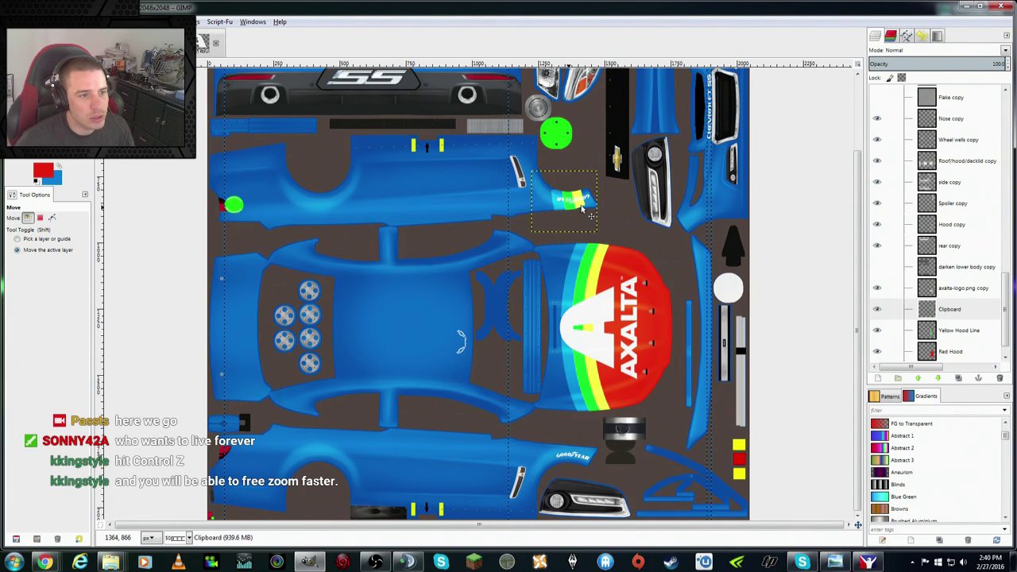
{"action": "right_click", "coordinate": [950, 309]}
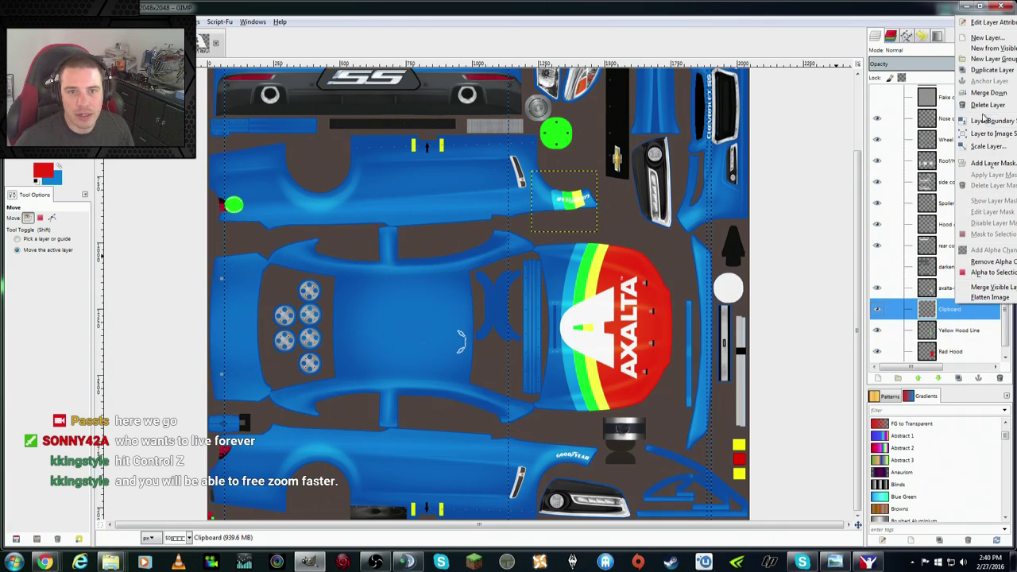
{"action": "left_click", "coordinate": [988, 105]}
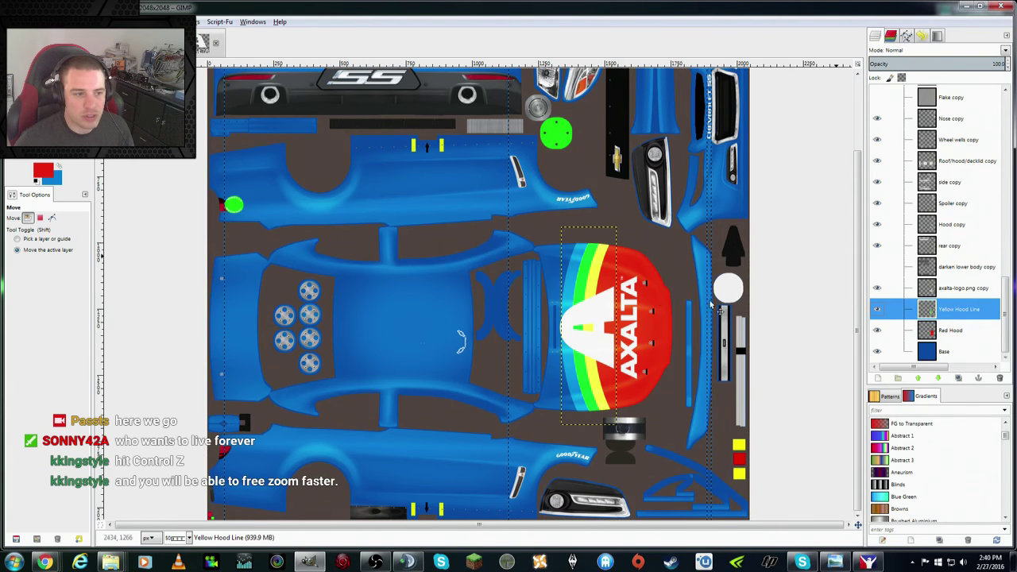
Step: Outline the hood's rainbow stripe with the free select tool and copy it
{"action": "key", "text": "f"}
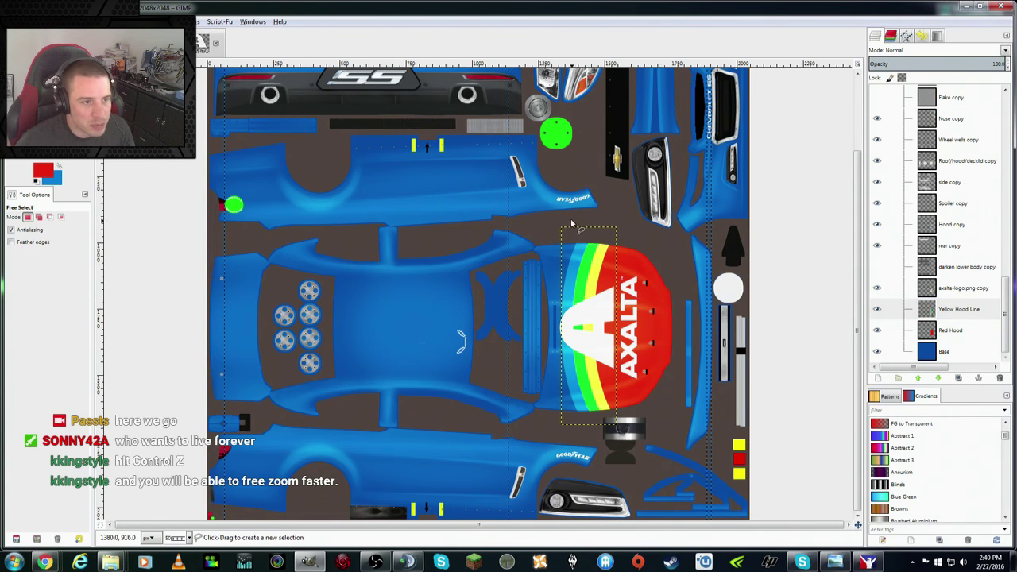
{"action": "left_click", "coordinate": [628, 221]}
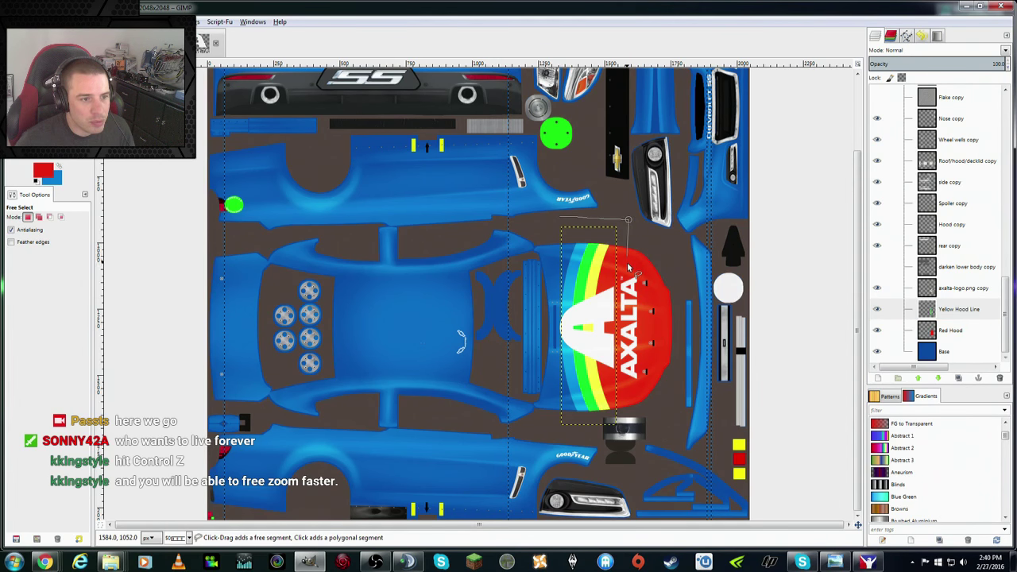
{"action": "left_click", "coordinate": [618, 306]}
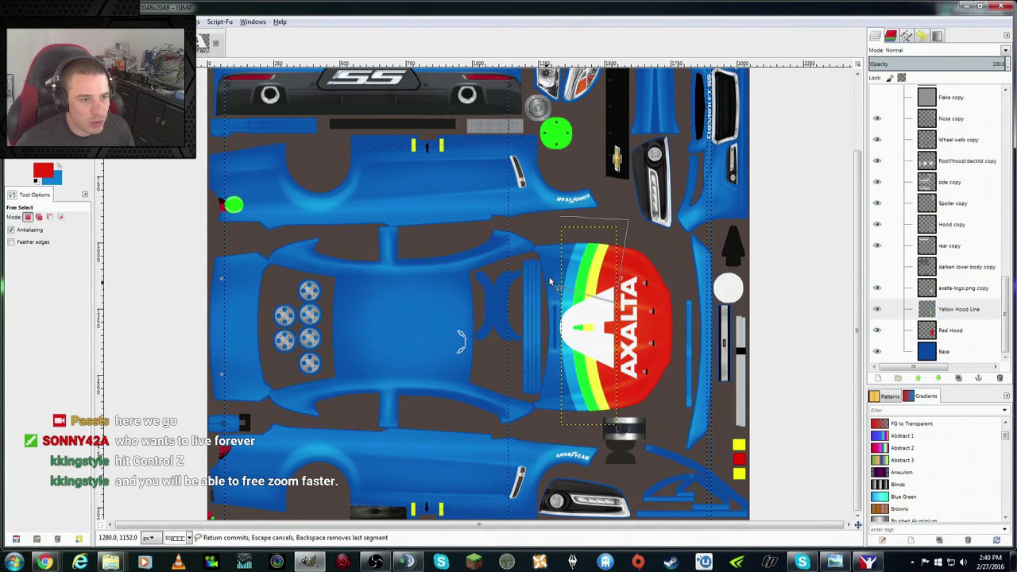
{"action": "left_click", "coordinate": [550, 281]}
{"action": "left_click", "coordinate": [559, 217]}
{"action": "key", "text": "Return"}
{"action": "right_click", "coordinate": [594, 257]}
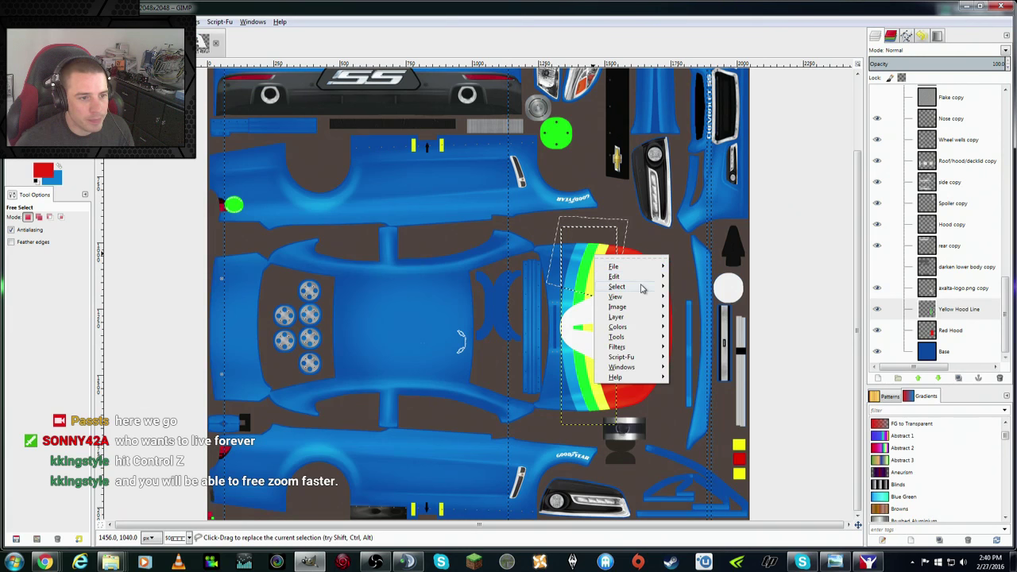
{"action": "left_click", "coordinate": [701, 344]}
Step: Paste the stripe as a new layer, clear the selection, and move it onto the fender
{"action": "right_click", "coordinate": [482, 176]}
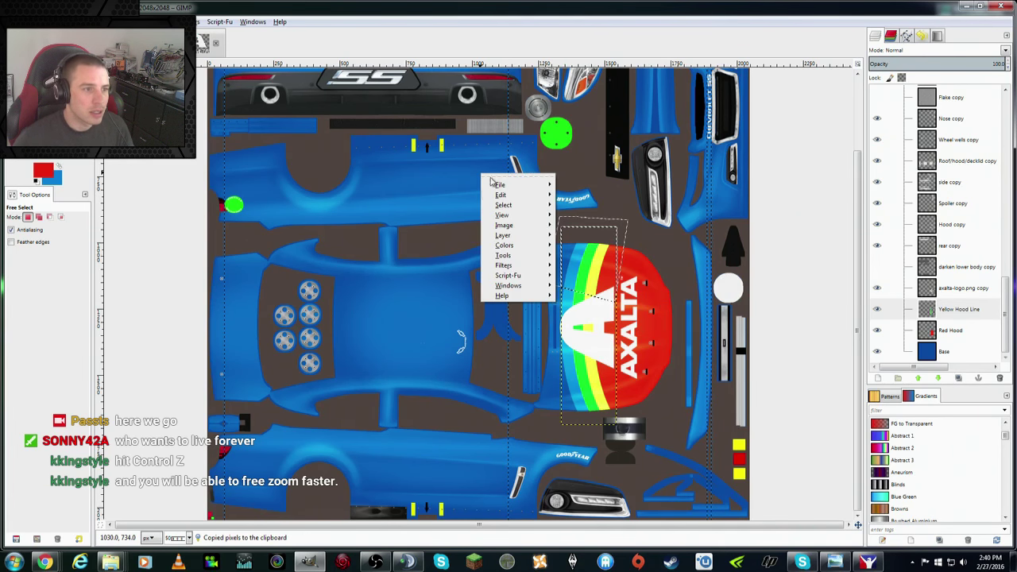
{"action": "mouse_move", "coordinate": [583, 305]}
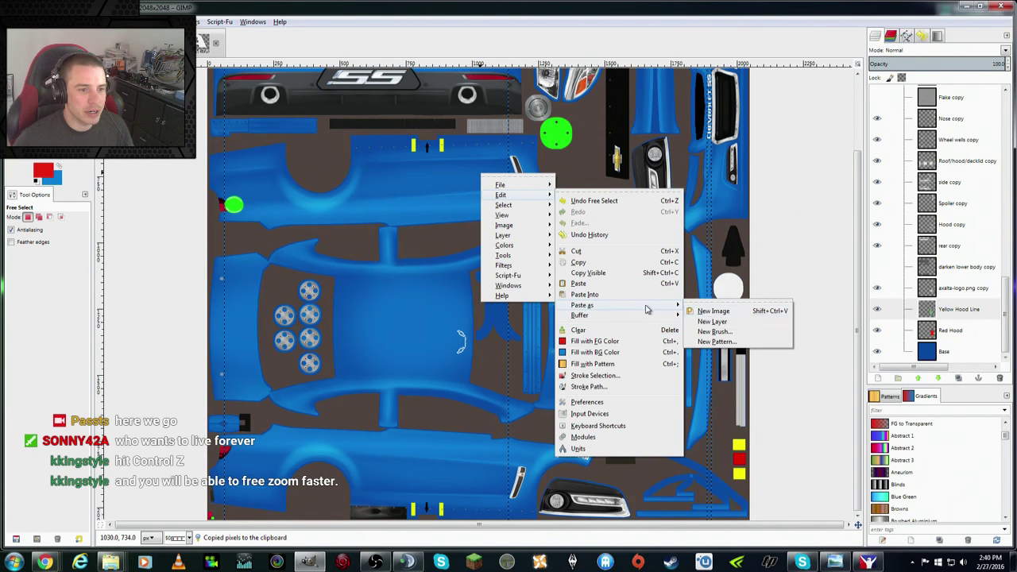
{"action": "left_click", "coordinate": [714, 321]}
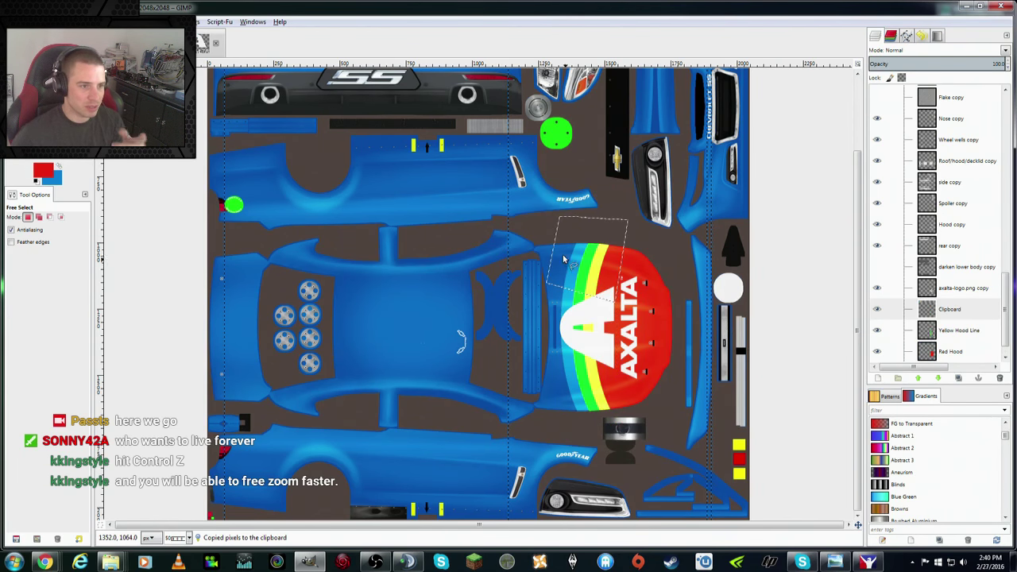
{"action": "key", "text": "alt+s"}
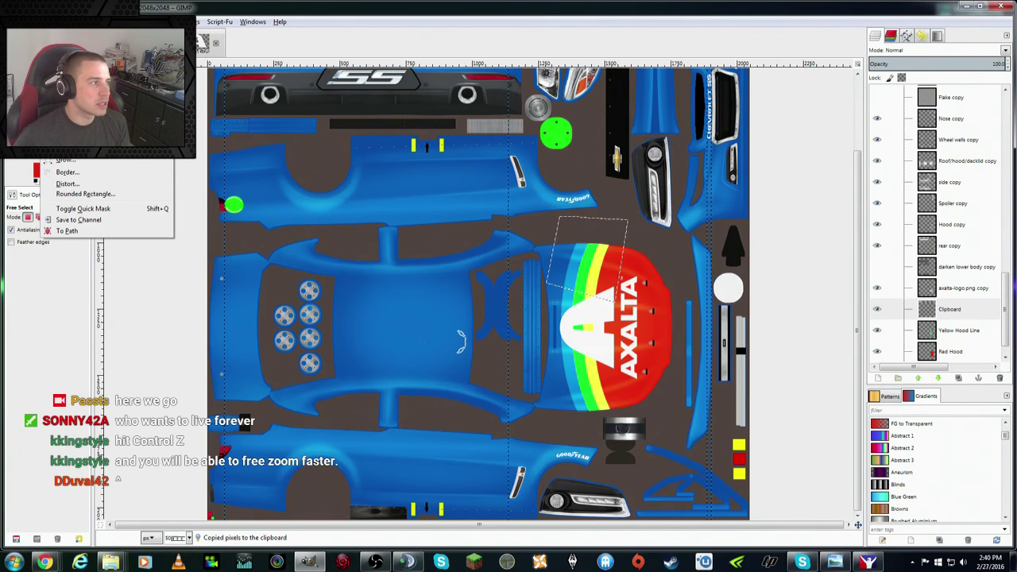
{"action": "left_click", "coordinate": [72, 53]}
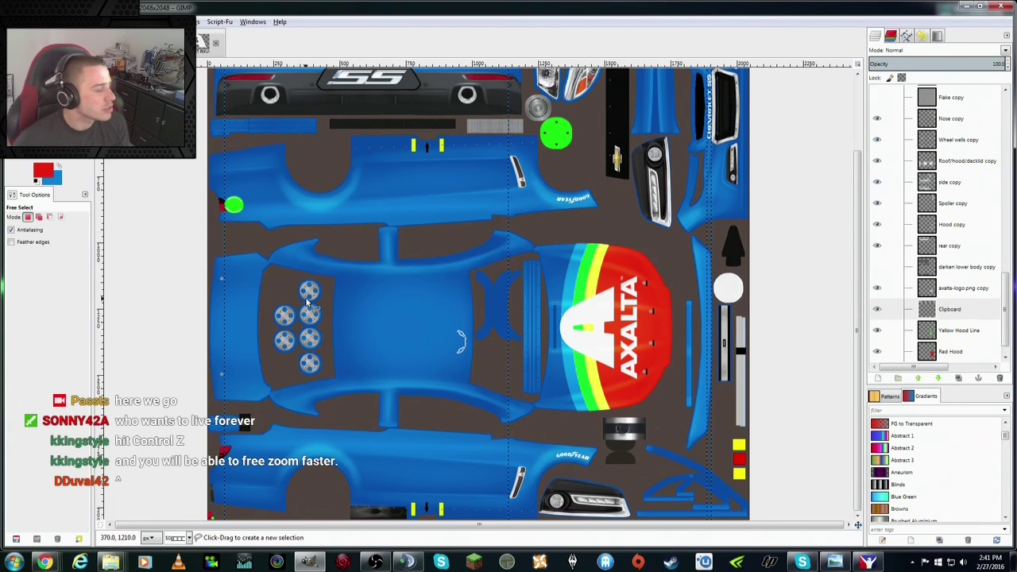
{"action": "scroll", "coordinate": [308, 302], "scroll_direction": "up", "scroll_amount": 3}
{"action": "key", "text": "m"}
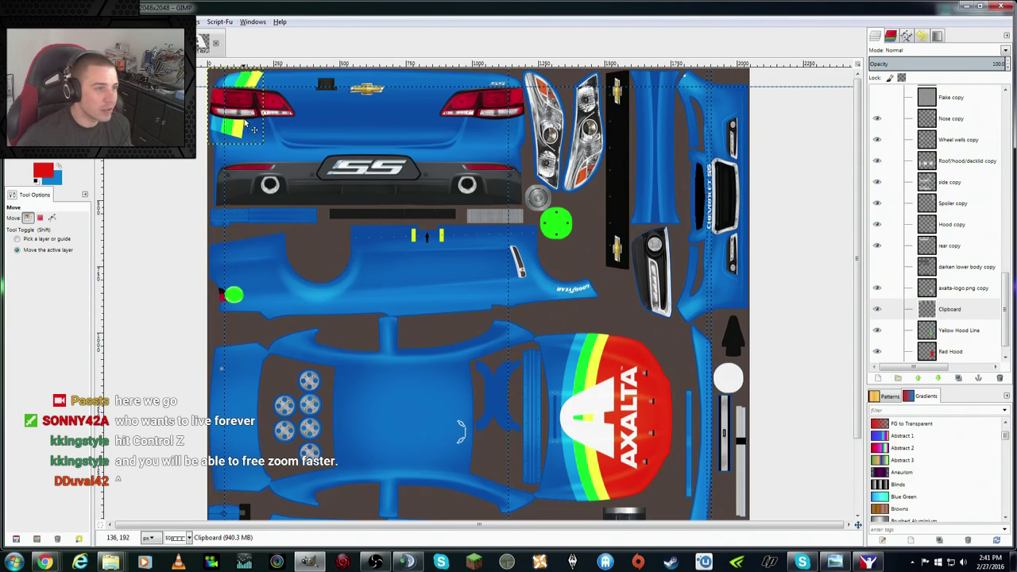
{"action": "left_click_drag", "start_coordinate": [247, 123], "coordinate": [576, 306]}
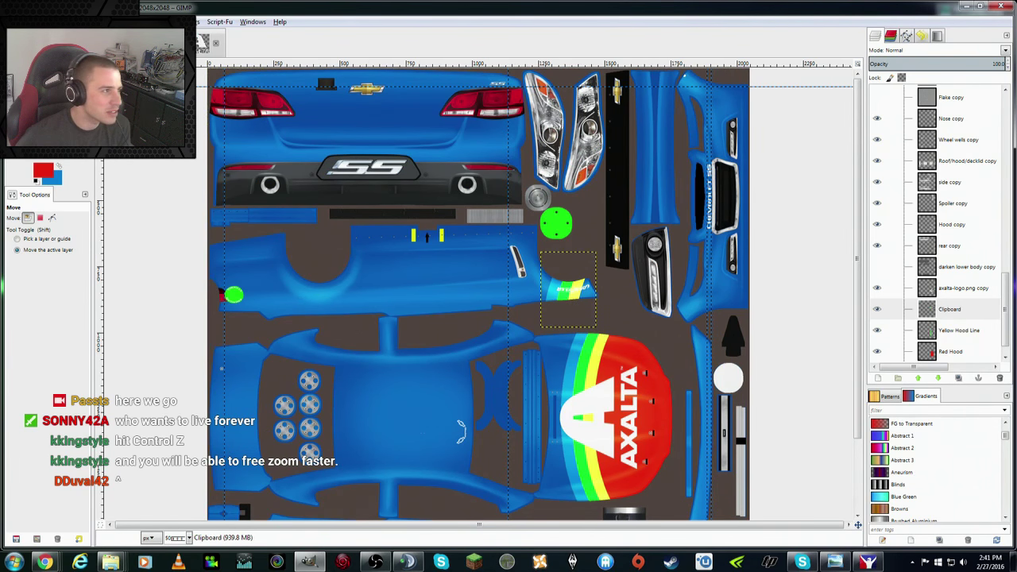
Step: Rotate the fender stripe patch about -45° to follow the panel and nudge it into place
{"action": "key", "text": "shift+r"}
{"action": "left_click_drag", "start_coordinate": [556, 324], "coordinate": [578, 332]}
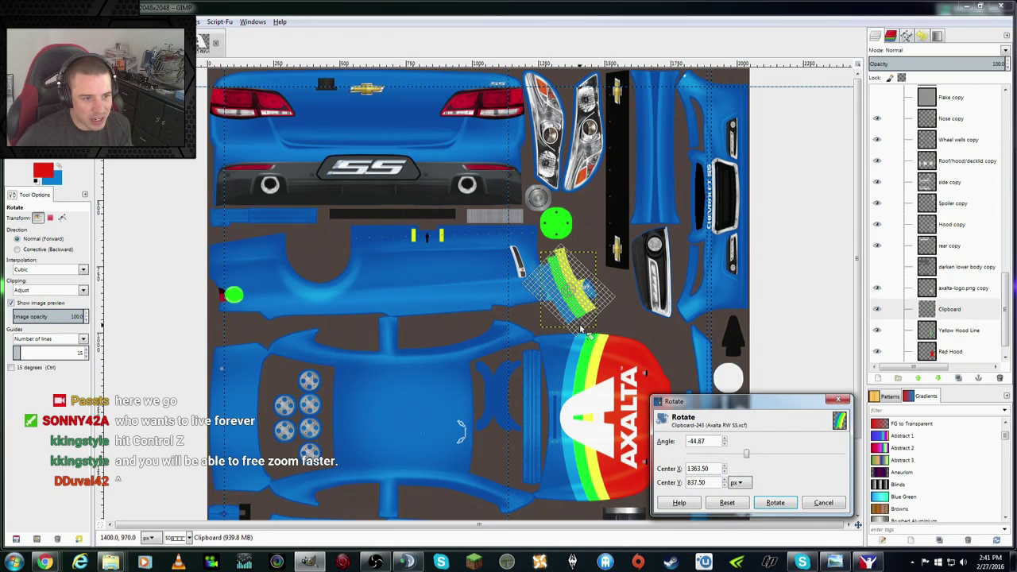
{"action": "left_click", "coordinate": [772, 502]}
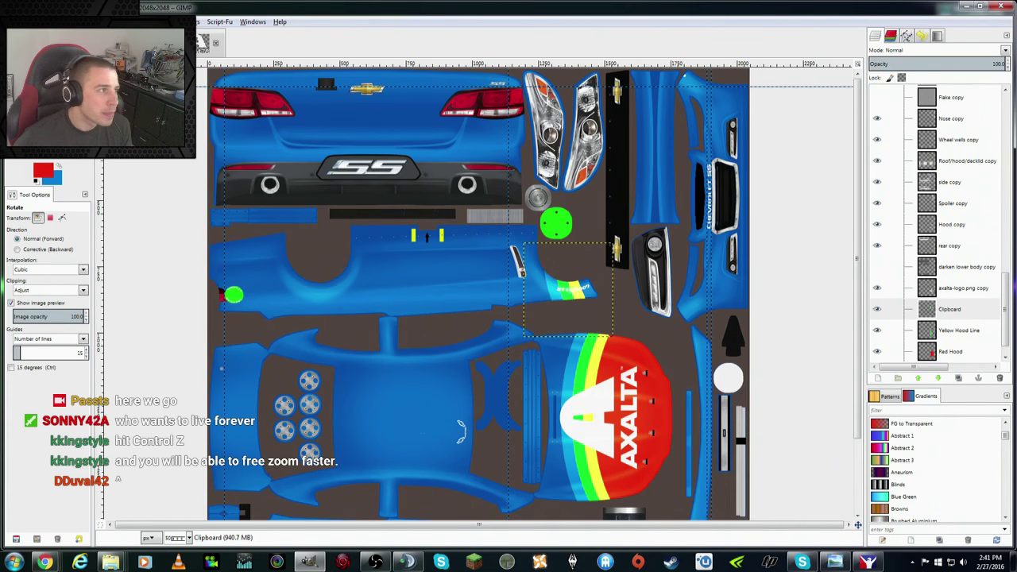
{"action": "key", "text": "m"}
{"action": "mouse_move", "coordinate": [570, 310]}
{"action": "left_mouse_down"}
{"action": "mouse_move", "coordinate": [567, 301]}
{"action": "mouse_move", "coordinate": [578, 303]}
{"action": "left_mouse_up"}
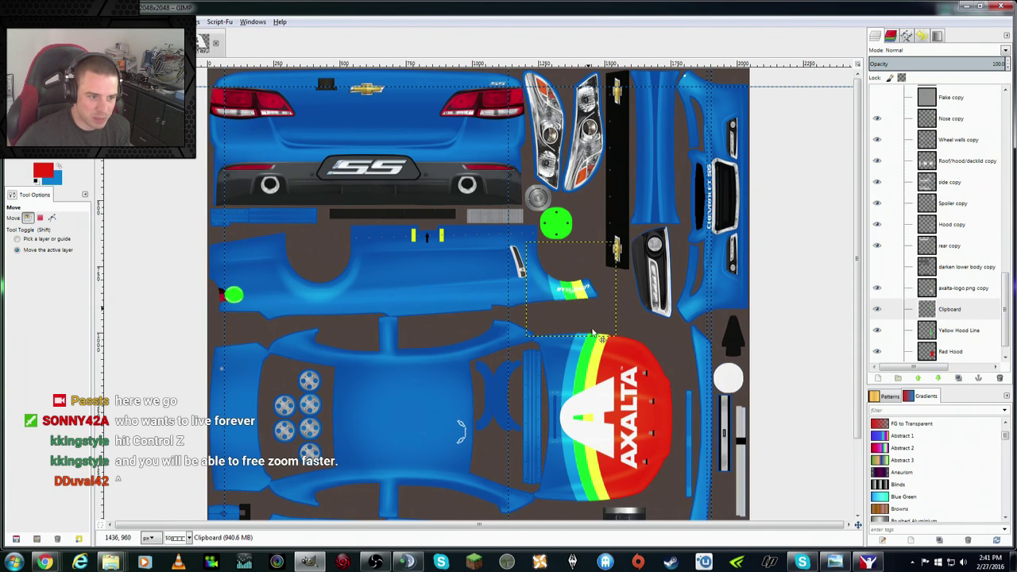
Step: Re-export Axalta RW SS.tga, open the stockcars chevyss folder and delete the old car paint file
{"action": "left_click", "coordinate": [16, 22]}
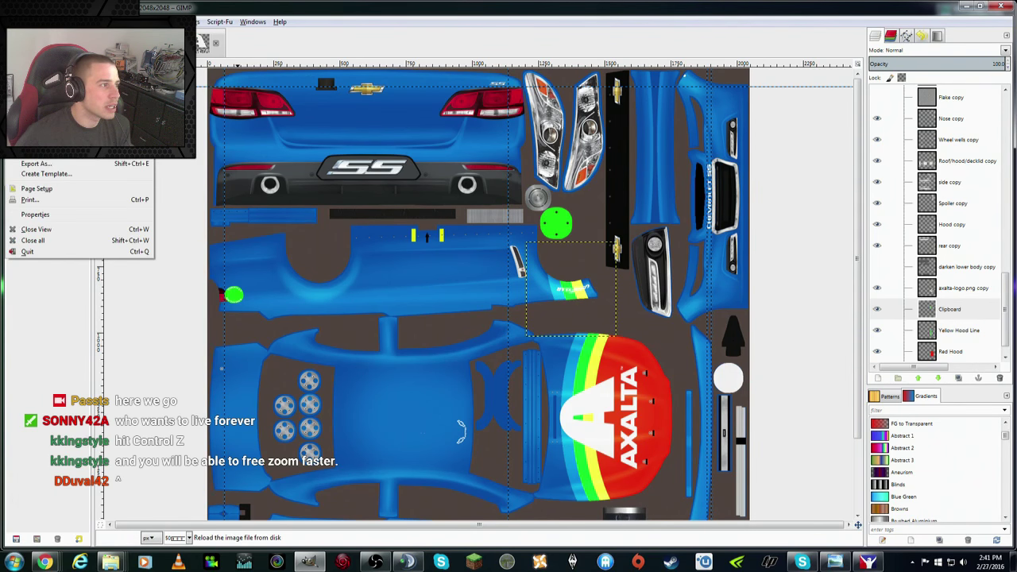
{"action": "left_click", "coordinate": [72, 159]}
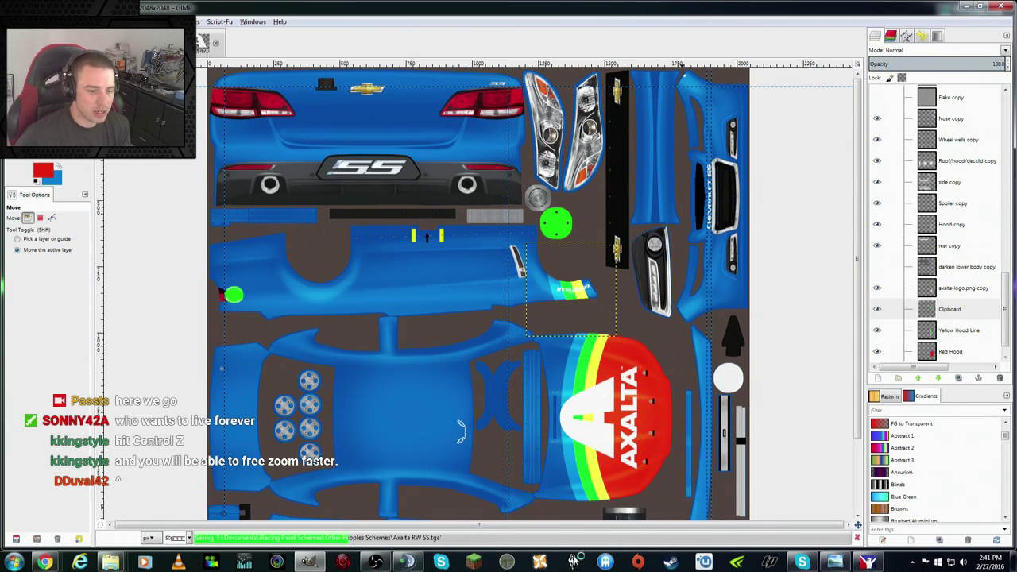
{"action": "right_click", "coordinate": [110, 562]}
{"action": "left_click", "coordinate": [111, 522]}
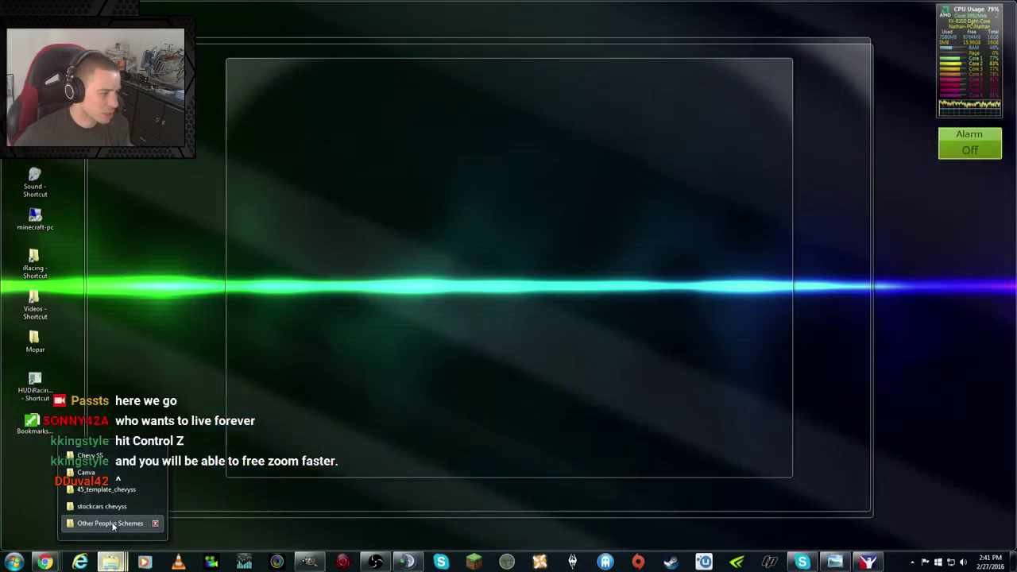
{"action": "key", "text": "Escape"}
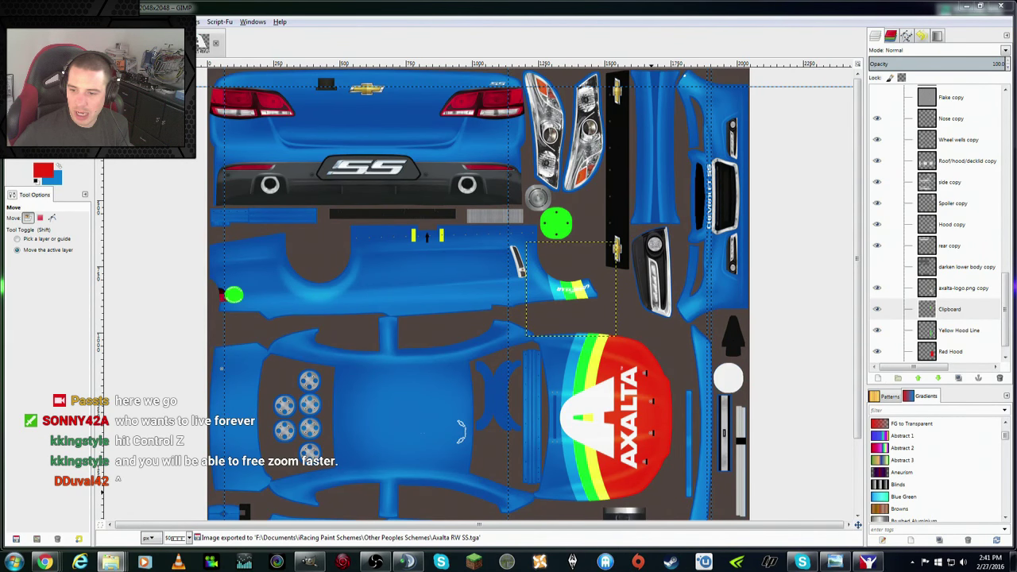
{"action": "right_click", "coordinate": [111, 562]}
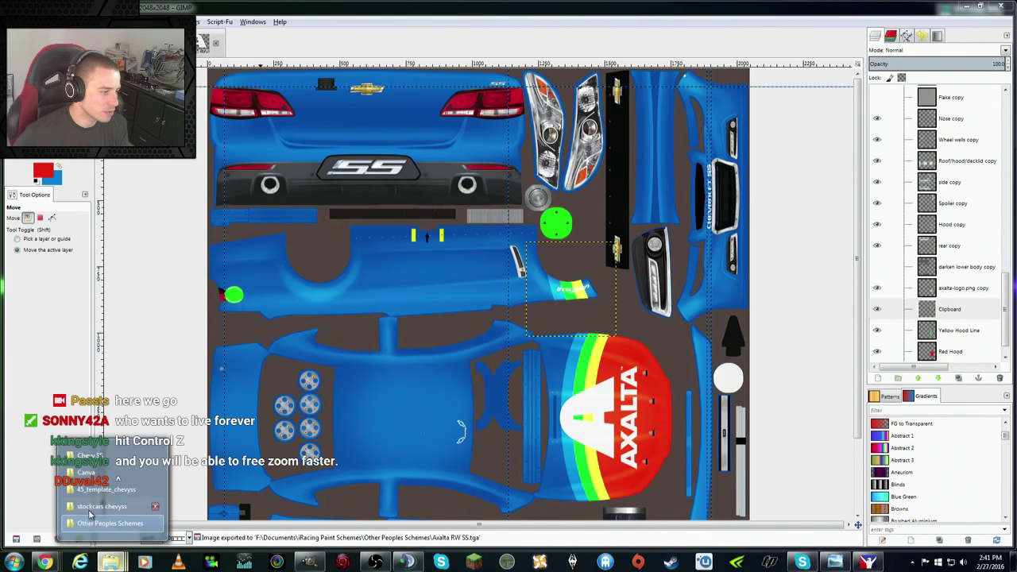
{"action": "left_click", "coordinate": [111, 516]}
{"action": "key", "text": "Delete"}
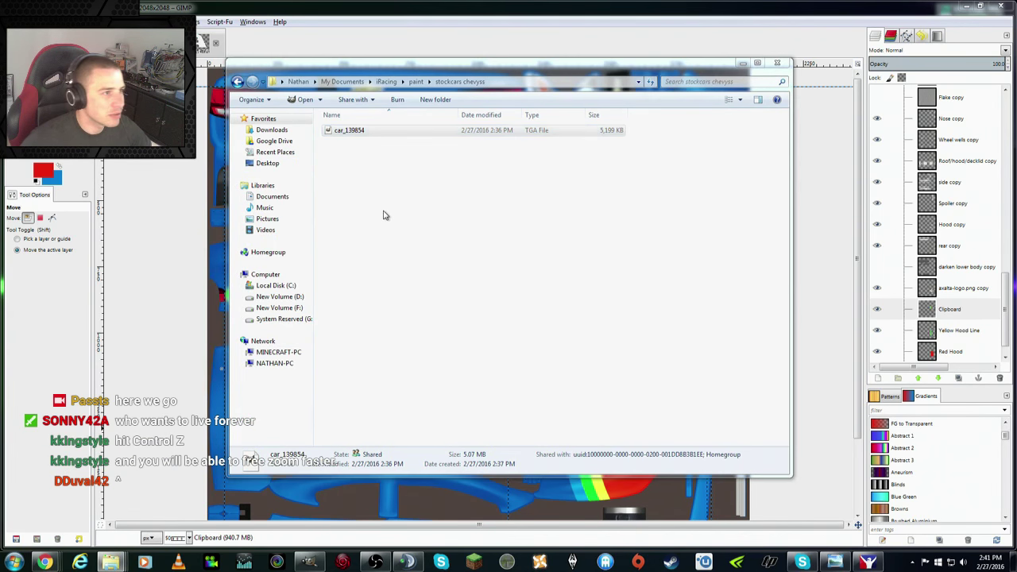
Step: Confirm the deletion, paste the Axalta RW SS export and rename it car_ plus the member number
{"action": "key", "text": "Return"}
{"action": "right_click", "coordinate": [380, 205]}
{"action": "left_click", "coordinate": [422, 279]}
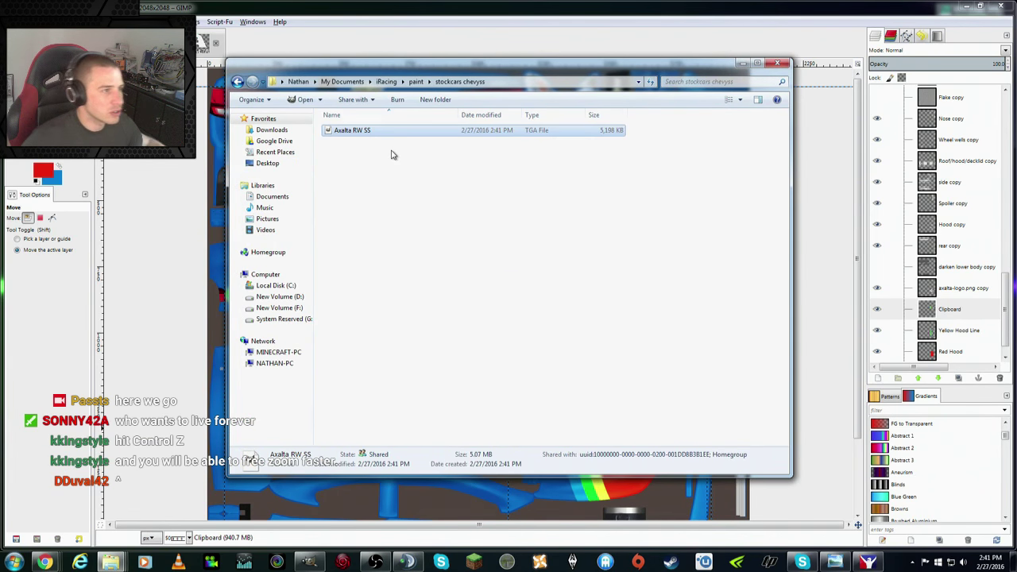
{"action": "key", "text": "F2"}
{"action": "type", "text": "car"}
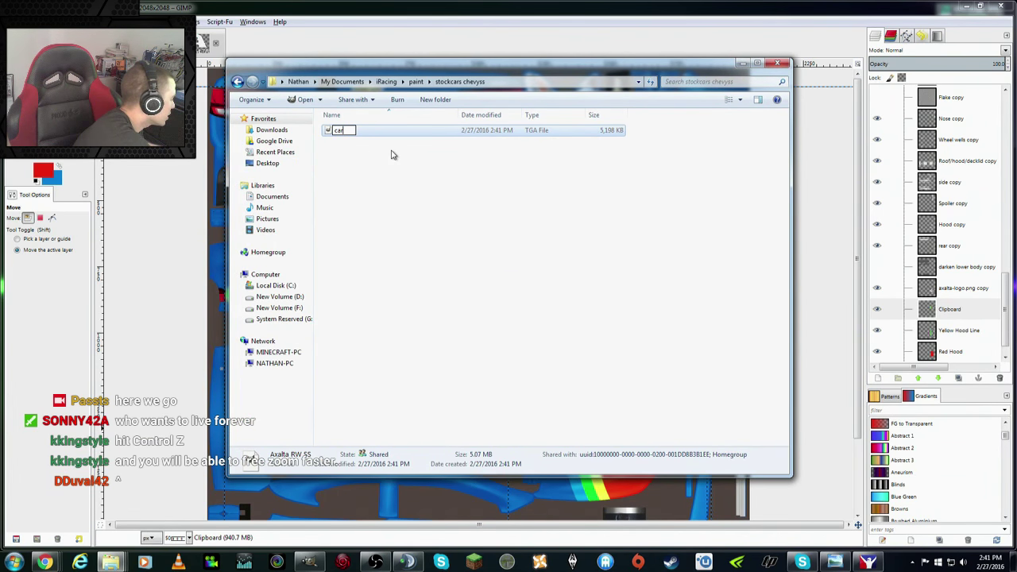
{"action": "type", "text": "_139854"}
{"action": "key", "text": "Return"}
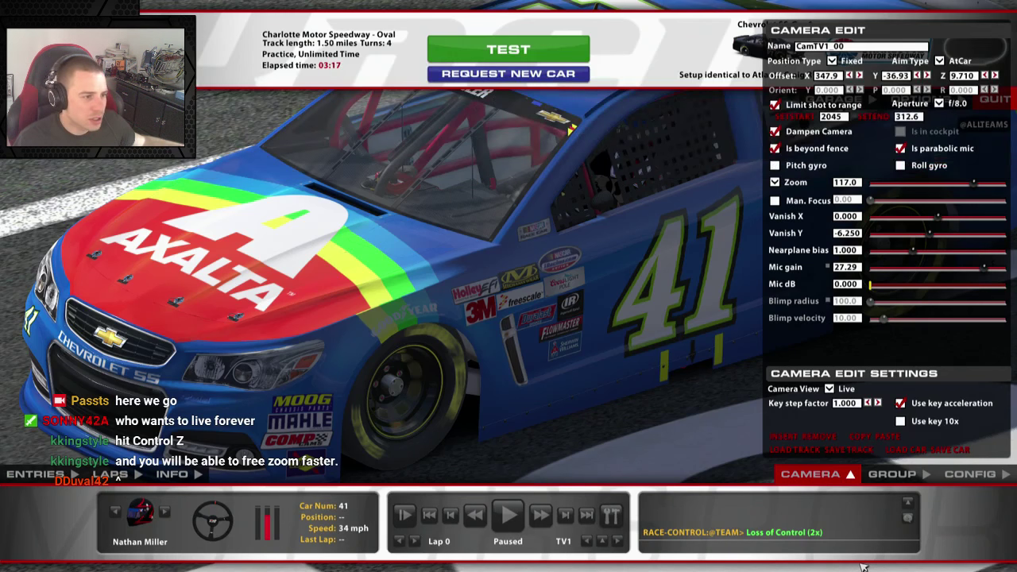
Step: Reload the car paint in iRacing with Ctrl+R, inspect it, then return to the desktop
{"action": "key", "text": "ctrl+r"}
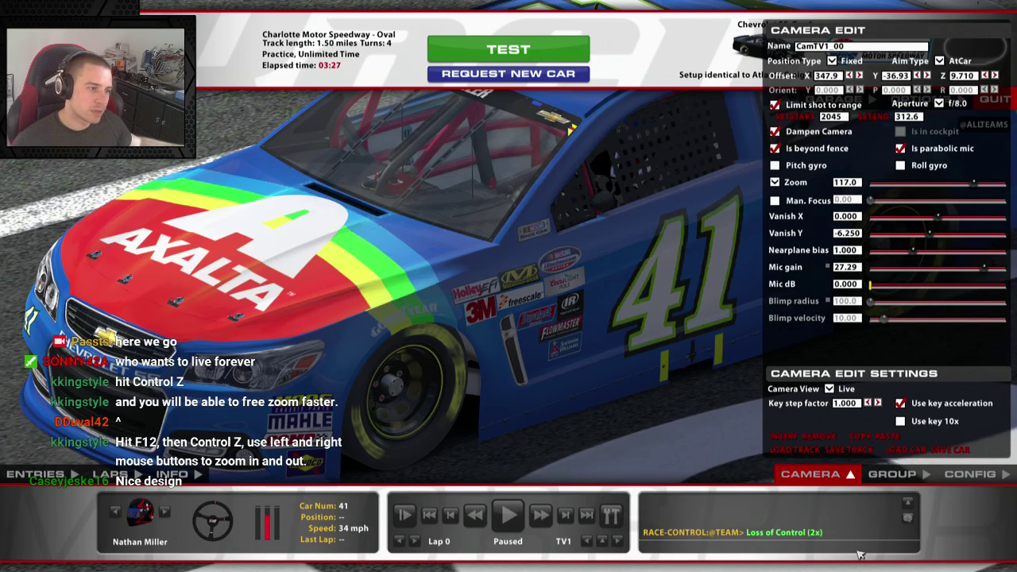
{"action": "key", "text": "alt+Tab"}
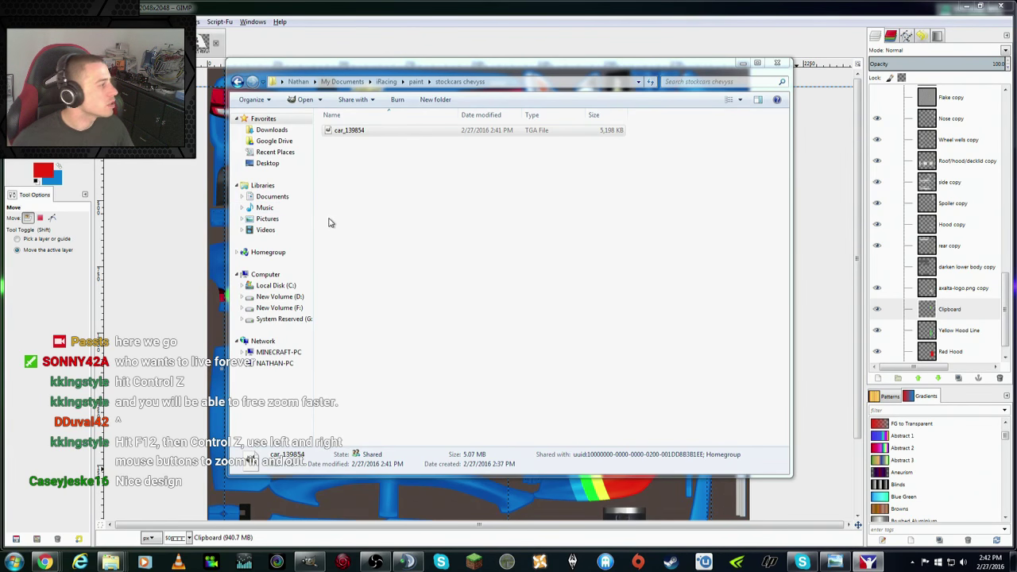
Step: Rotate the fender stripe patch a further 9.40 degrees in GIMP
{"action": "left_click", "coordinate": [356, 19]}
{"action": "key", "text": "shift+r"}
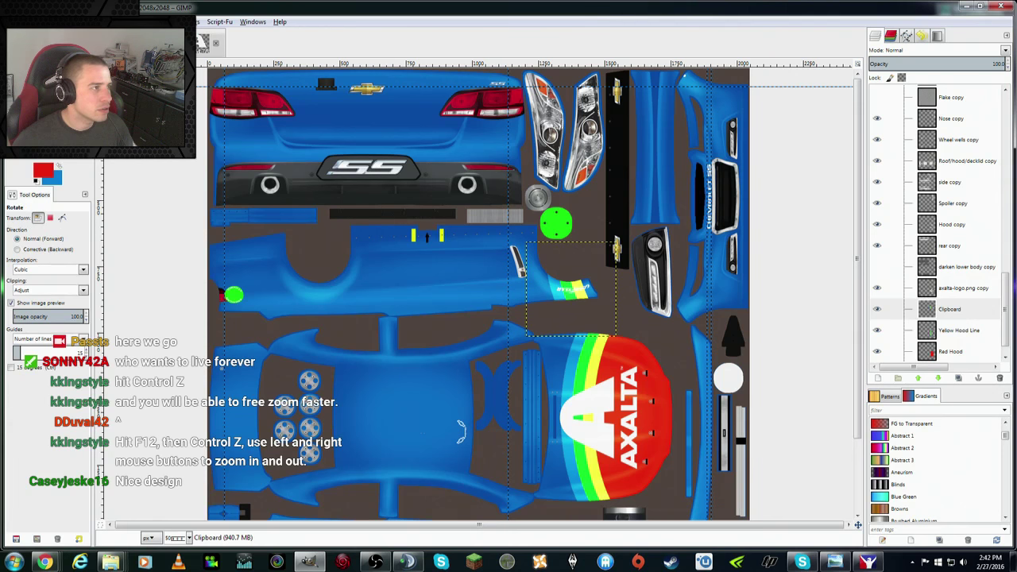
{"action": "left_click_drag", "start_coordinate": [531, 247], "coordinate": [543, 248]}
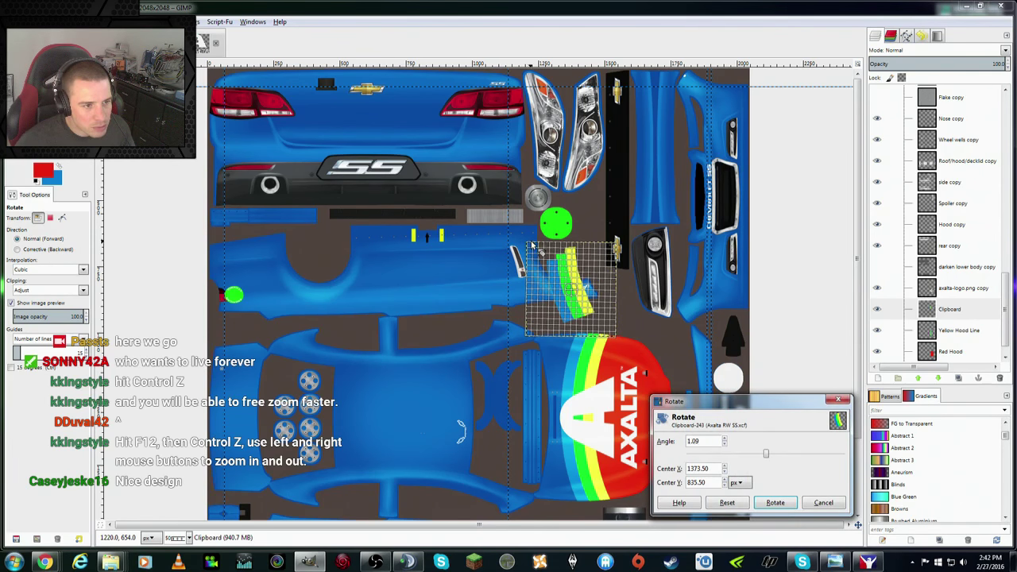
{"action": "left_click", "coordinate": [775, 502]}
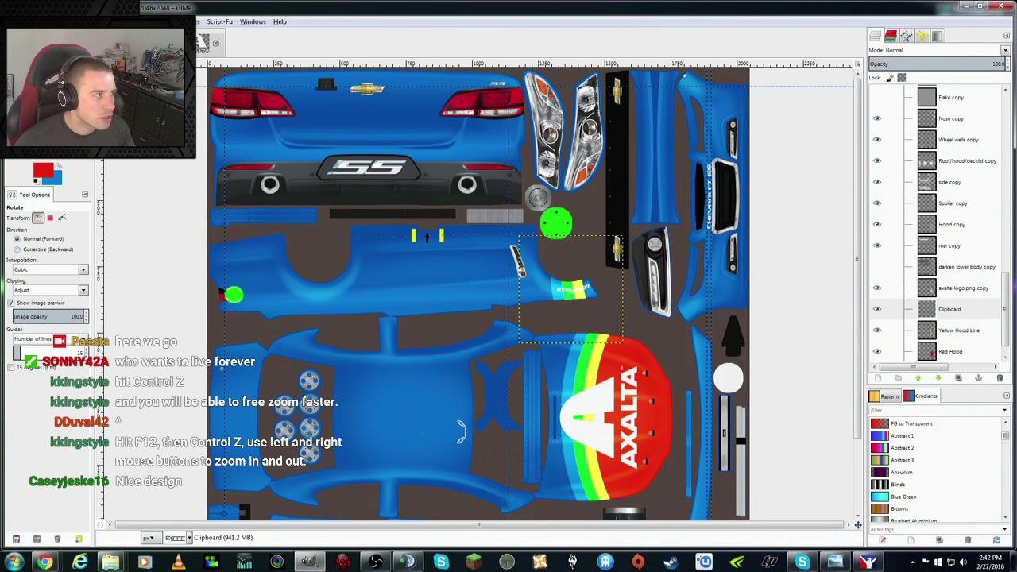
{"action": "key", "text": "m"}
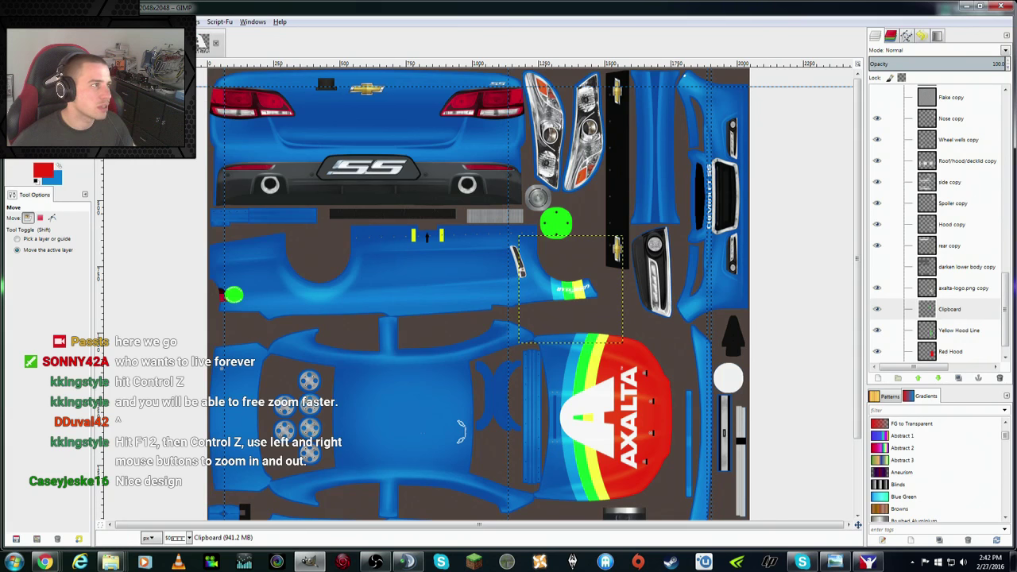
Step: Re-export the paint over Axalta RW SS.tga and bring up the recent folders list
{"action": "left_click", "coordinate": [12, 22]}
{"action": "key", "text": "Escape"}
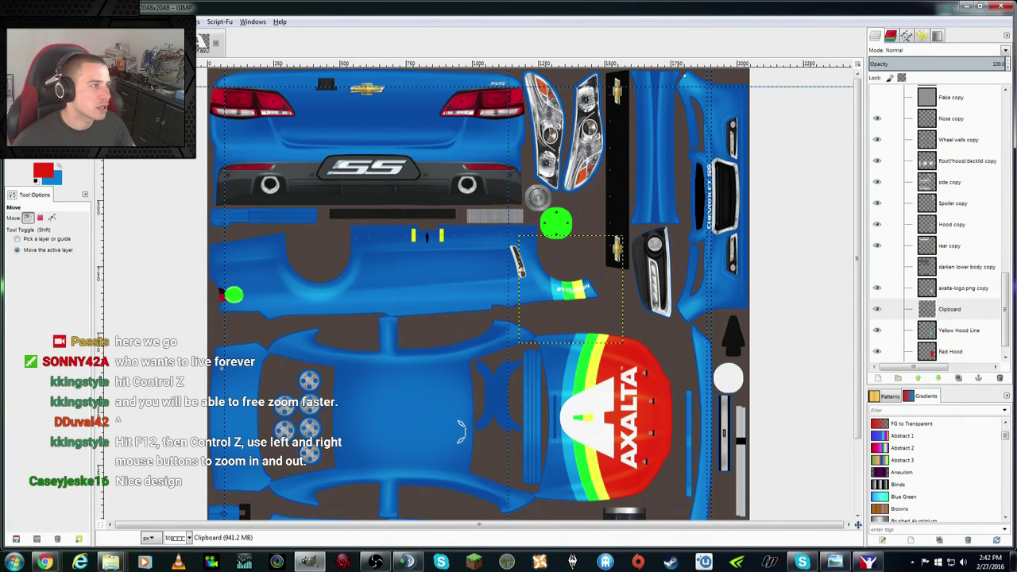
{"action": "key", "text": "ctrl+e"}
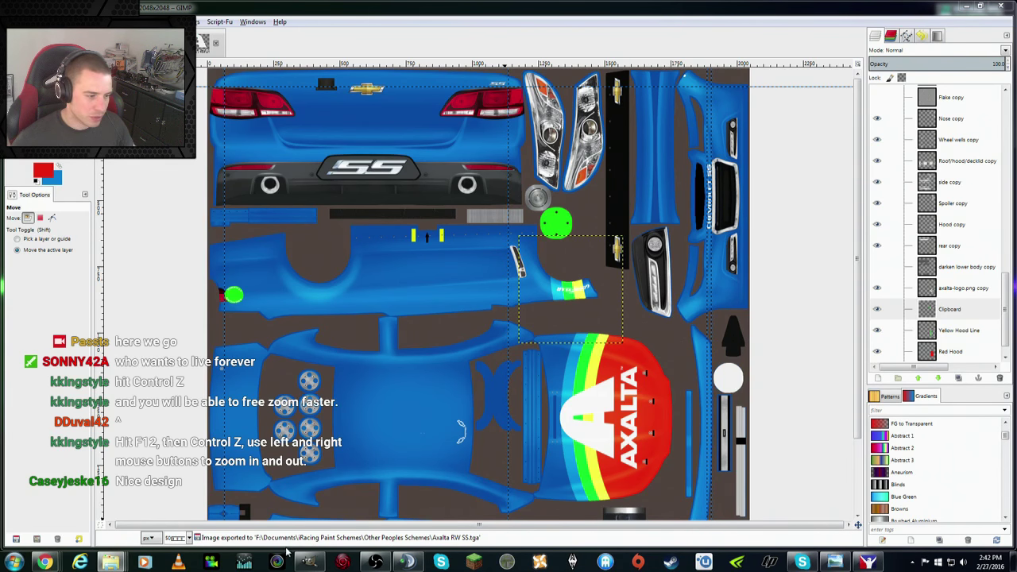
{"action": "right_click", "coordinate": [111, 562]}
Step: In stockcars chevyss, replace the old car file with the new export renamed car_ plus member number
{"action": "left_click", "coordinate": [91, 506]}
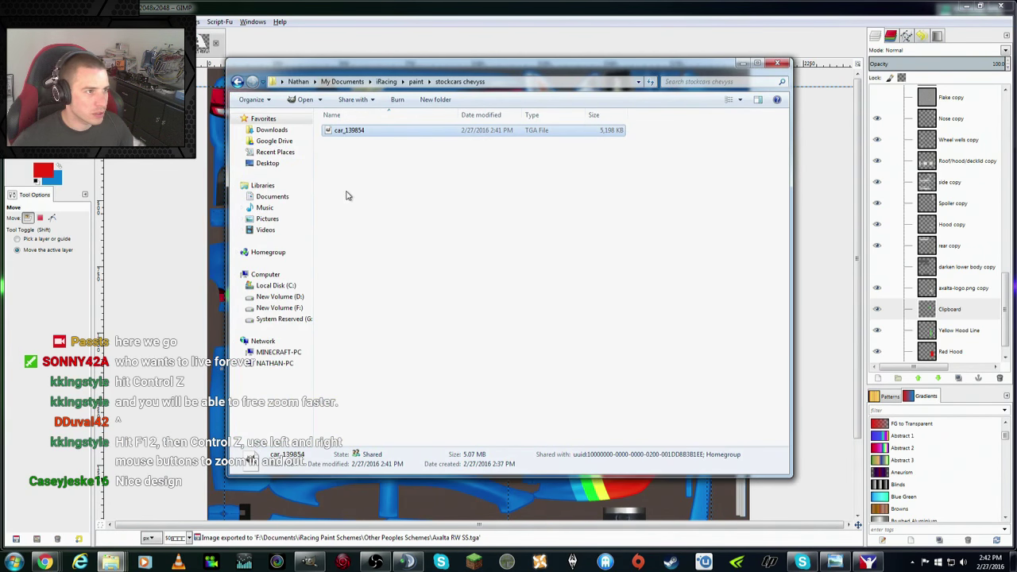
{"action": "key", "text": "Delete"}
{"action": "key", "text": "Return"}
{"action": "right_click", "coordinate": [437, 193]}
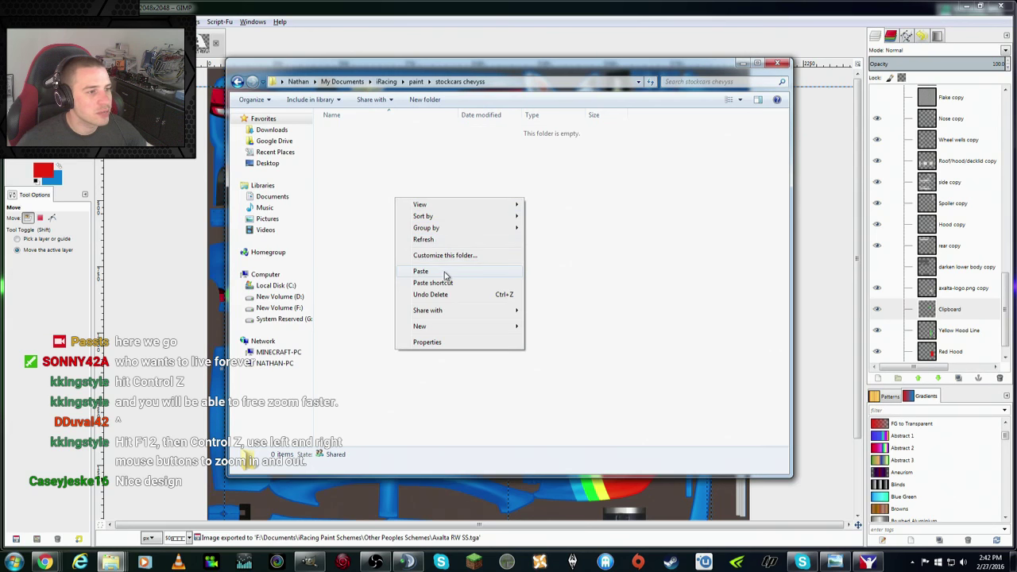
{"action": "left_click", "coordinate": [445, 276]}
{"action": "key", "text": "F2"}
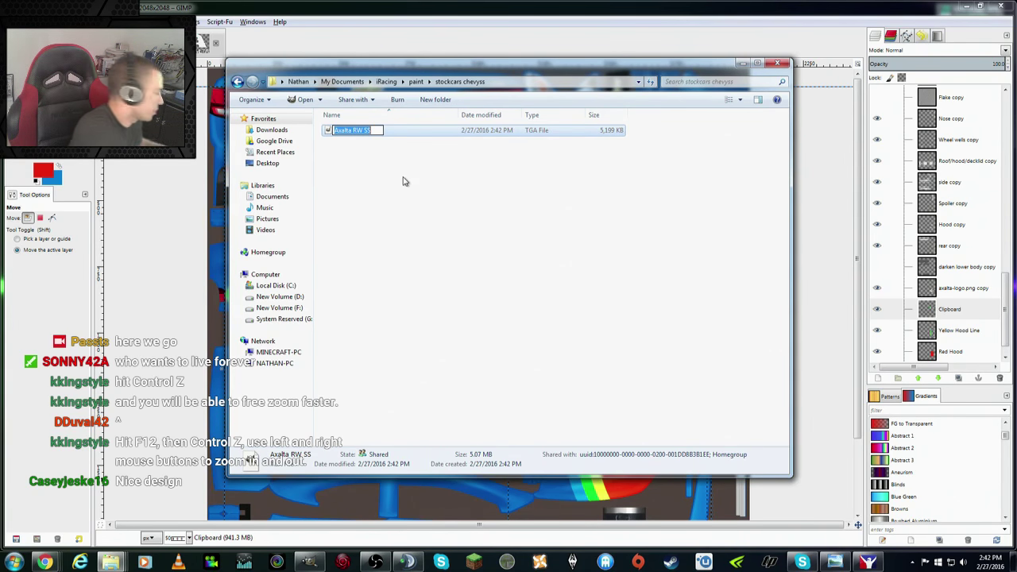
{"action": "type", "text": "car_139"}
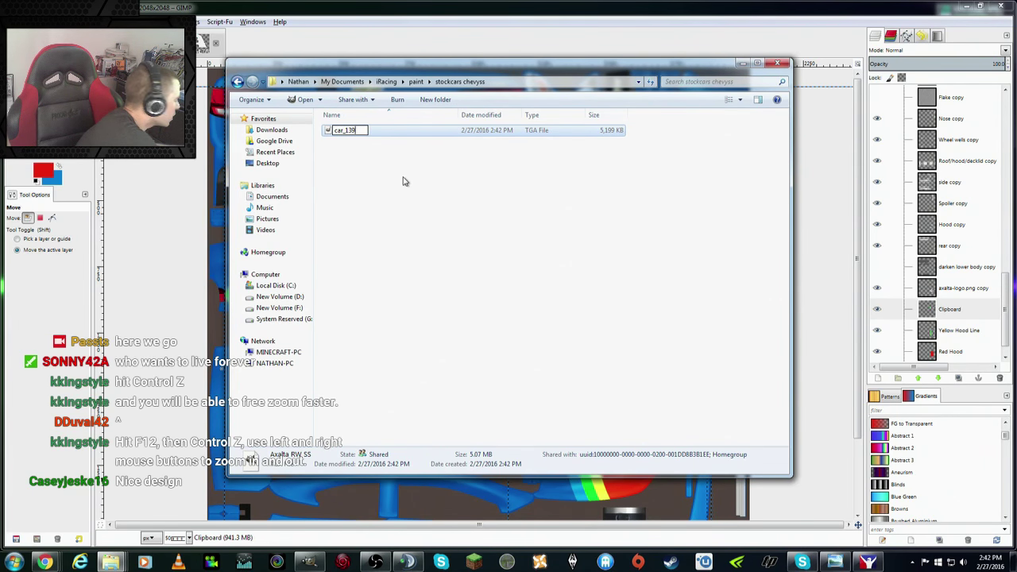
{"action": "type", "text": "854"}
{"action": "key", "text": "Return"}
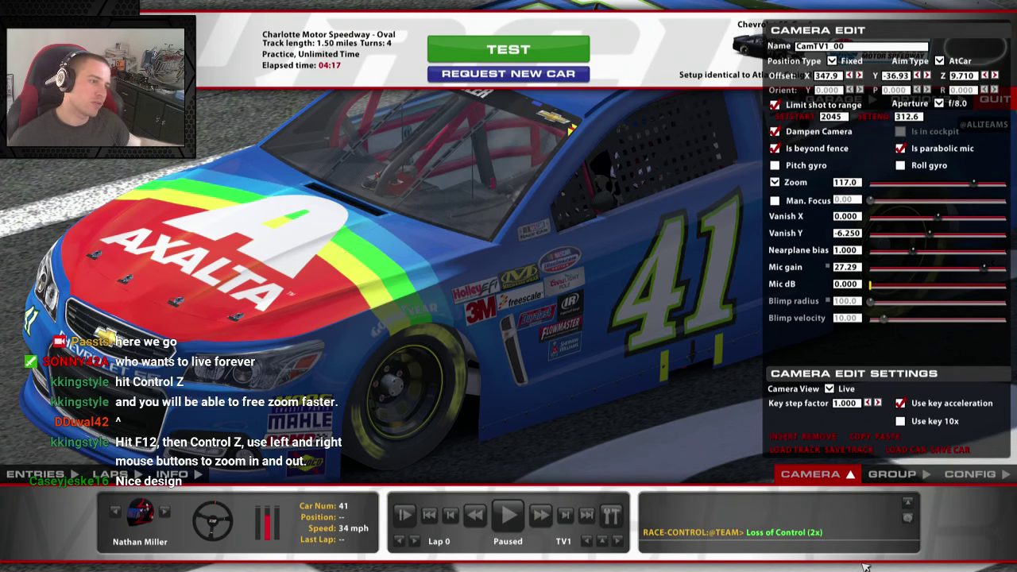
Step: After reviewing the car in iRacing, return to the GIMP paint texture with the Rotate tool ready
{"action": "key", "text": "alt+Tab"}
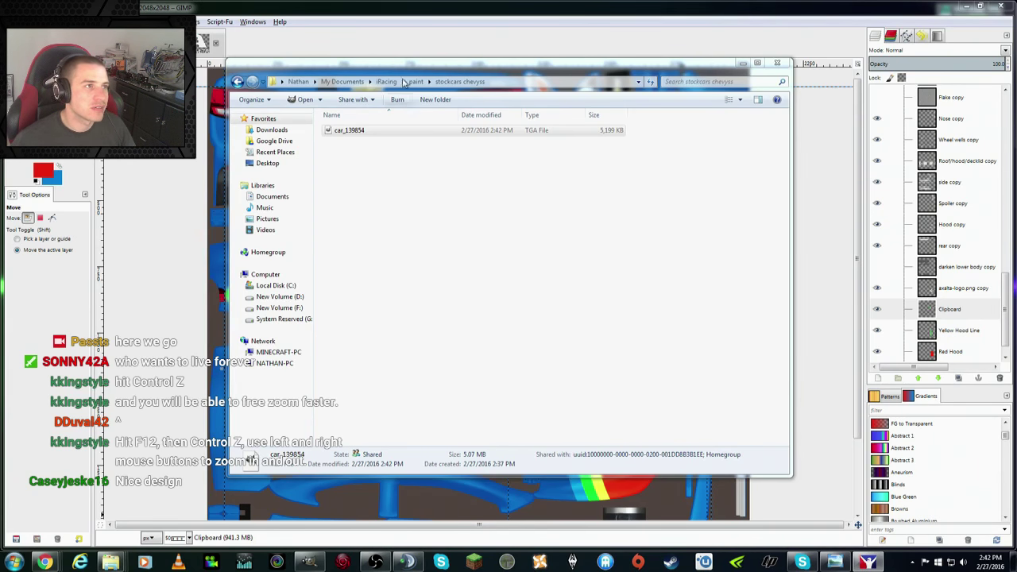
{"action": "left_click", "coordinate": [390, 12]}
{"action": "key", "text": "shift+r"}
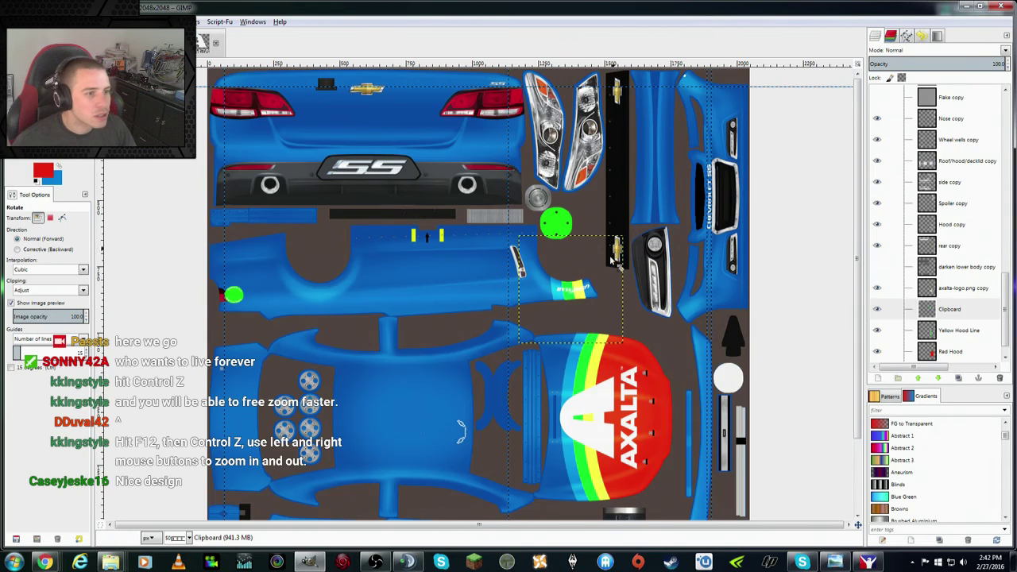
Step: Tilt the fender stripe patch about 5° and re-export the paint to Axalta RW SS.tga
{"action": "left_click_drag", "start_coordinate": [522, 240], "coordinate": [531, 236]}
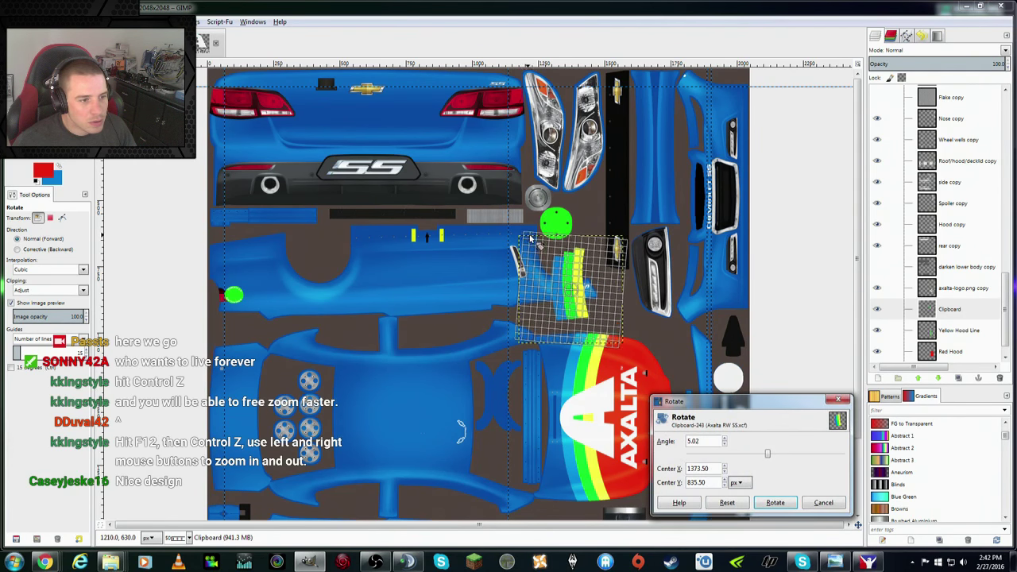
{"action": "left_click", "coordinate": [782, 507]}
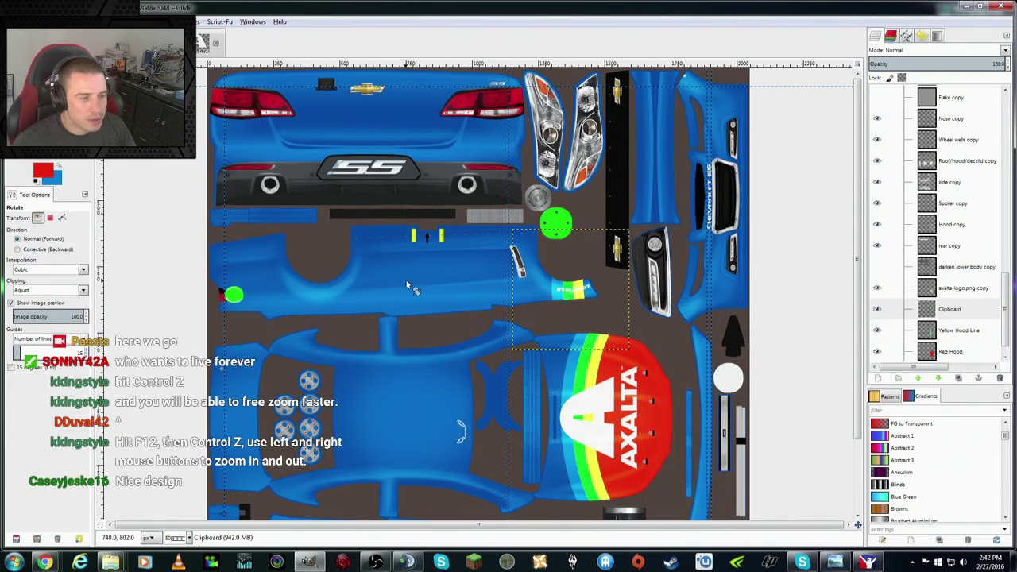
{"action": "left_click", "coordinate": [16, 22]}
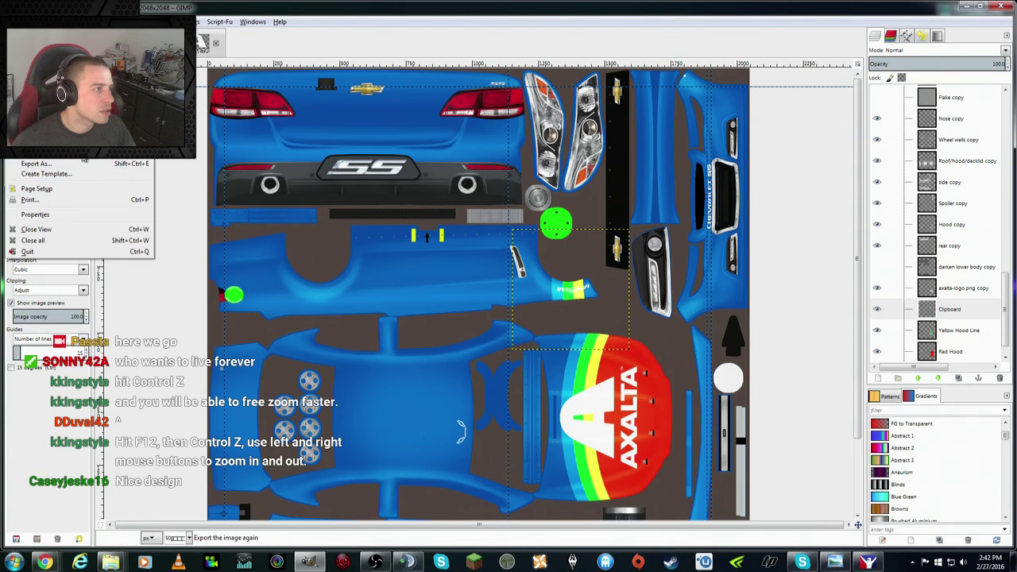
{"action": "left_click", "coordinate": [386, 247]}
{"action": "key", "text": "ctrl+e"}
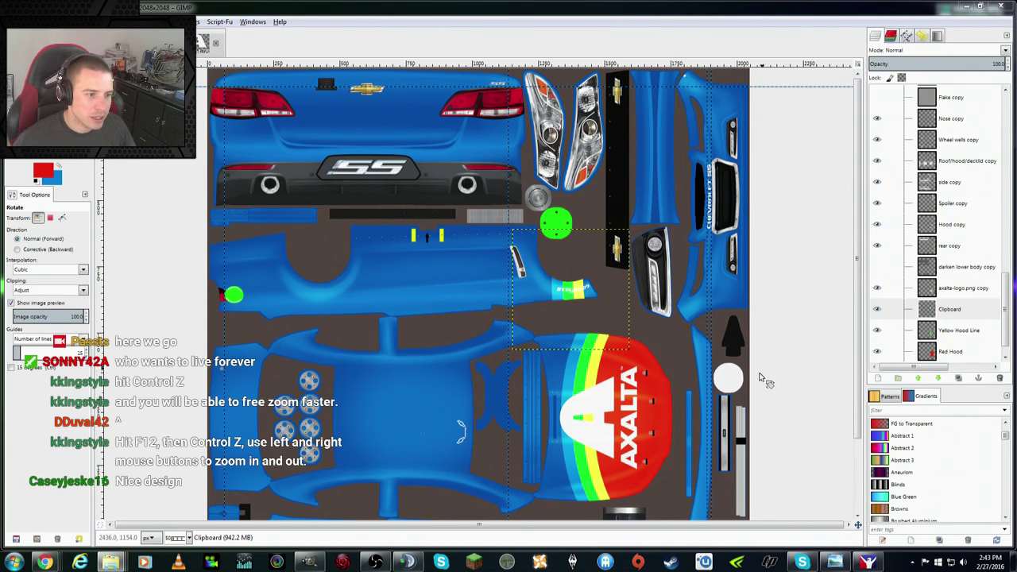
Step: Swap the old car file for the fresh Axalta RW SS export, renamed car_ plus member number
{"action": "left_click", "coordinate": [110, 562]}
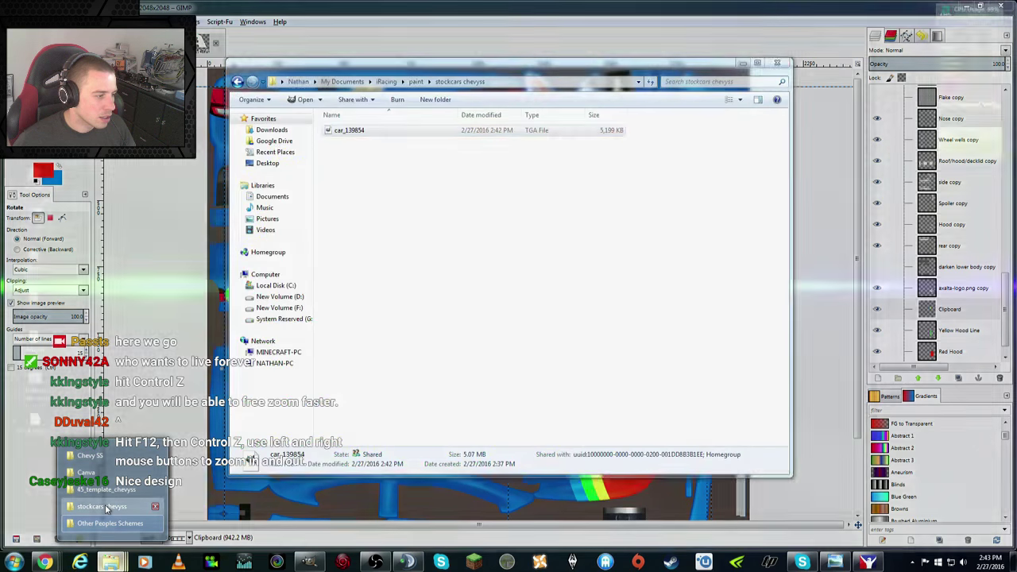
{"action": "key", "text": "Delete"}
{"action": "key", "text": "Return"}
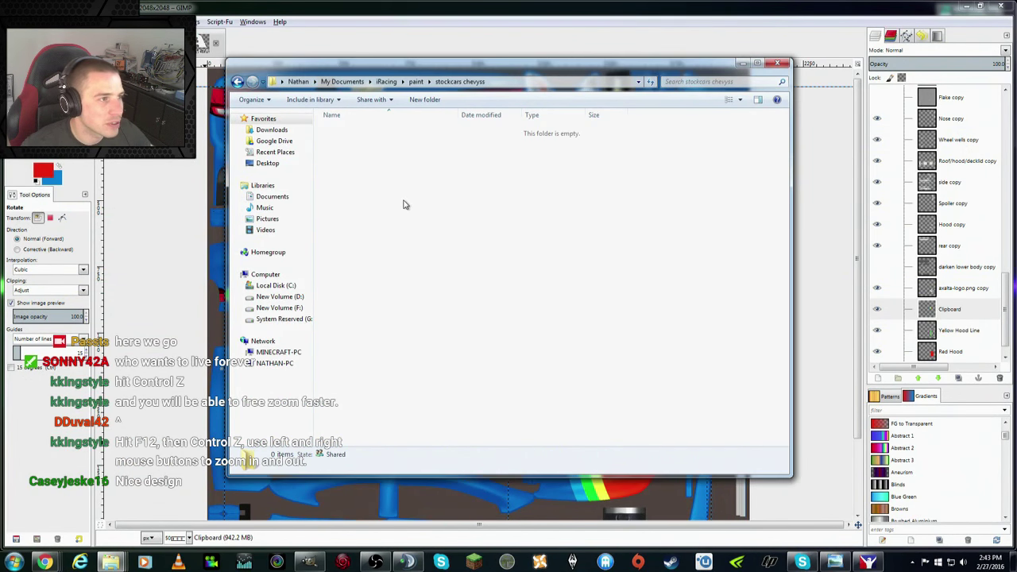
{"action": "right_click", "coordinate": [404, 201]}
{"action": "left_click", "coordinate": [447, 274]}
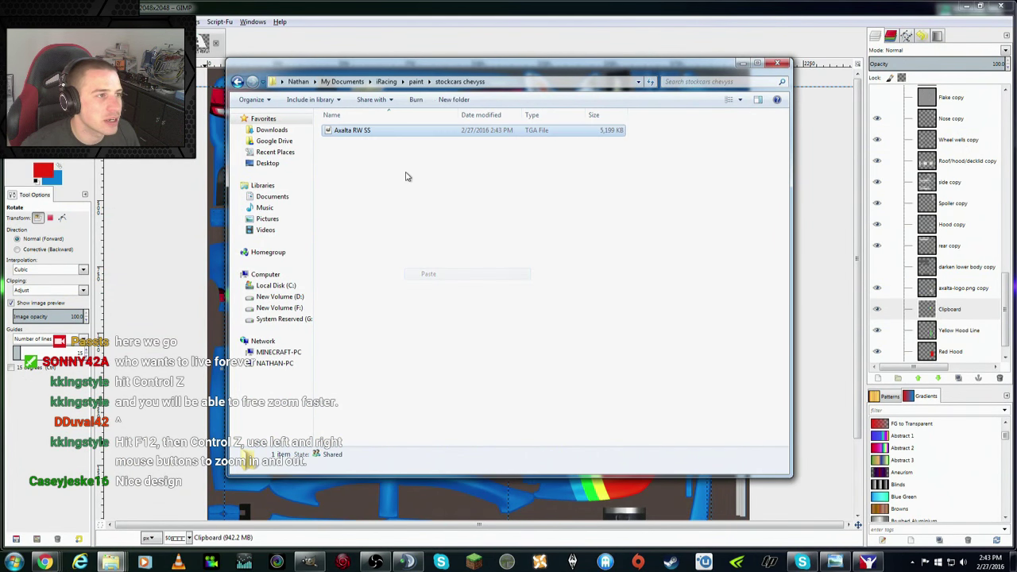
{"action": "left_click", "coordinate": [372, 136]}
{"action": "key", "text": "F2"}
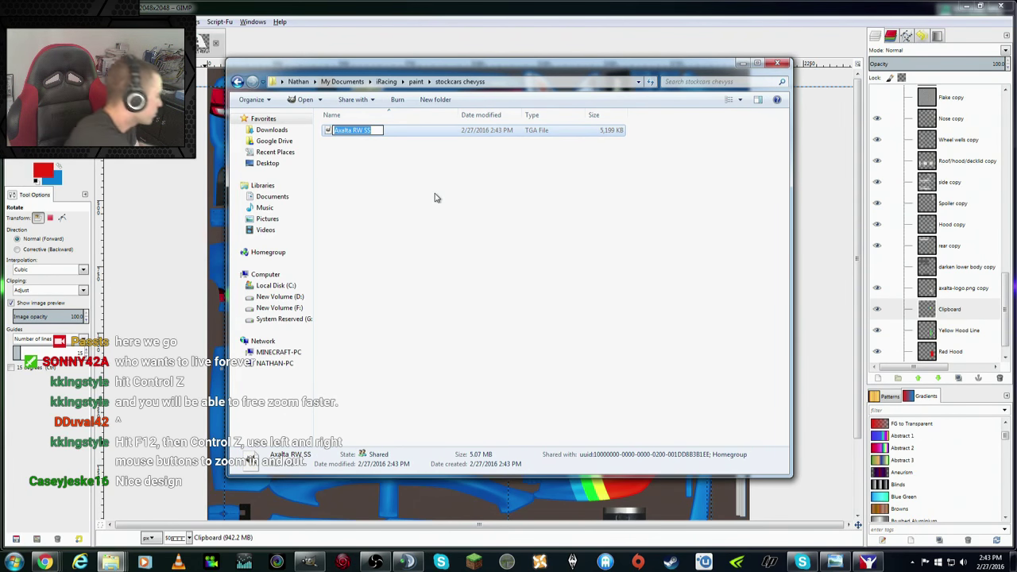
{"action": "type", "text": "car_"}
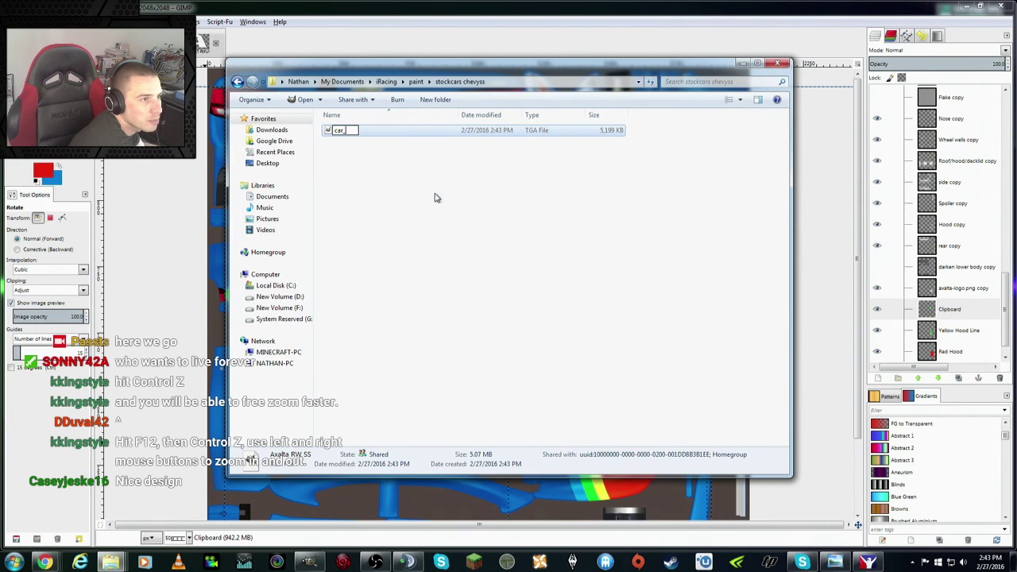
{"action": "type", "text": "139854"}
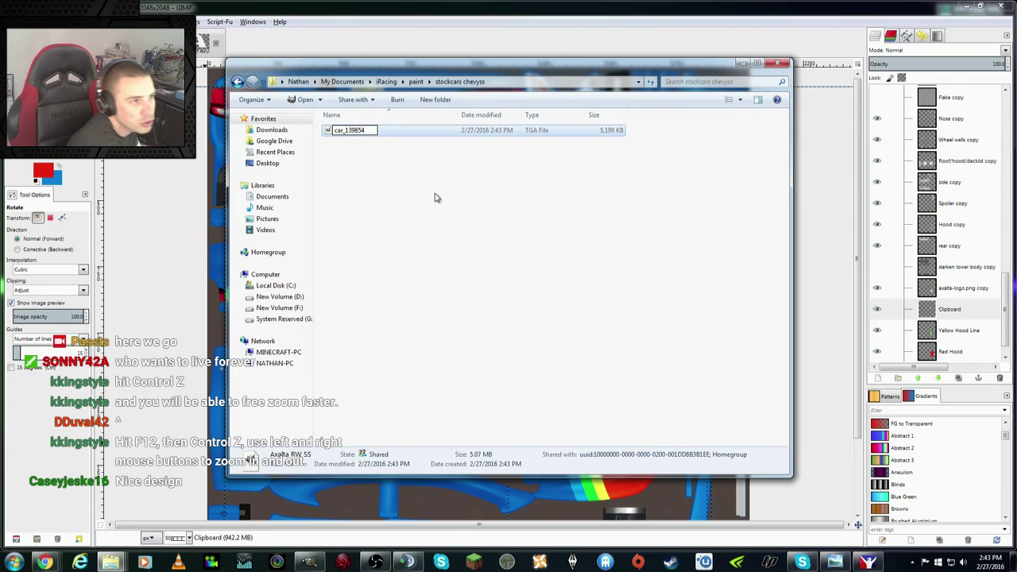
{"action": "key", "text": "Return"}
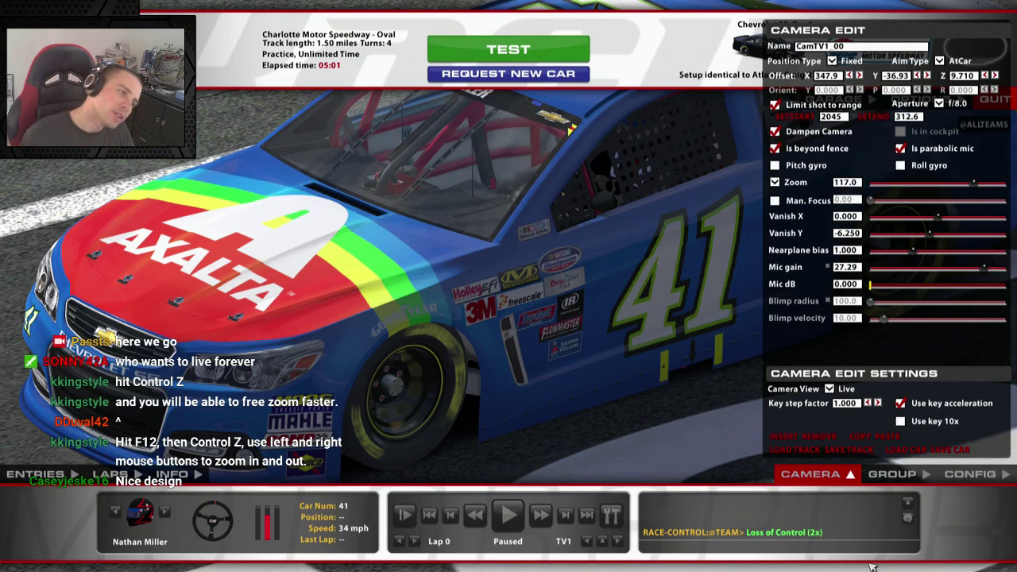
Step: Step the iRacing camera's X, Y and Z offsets to view the car's side and front stripes
{"action": "left_click", "coordinate": [928, 74]}
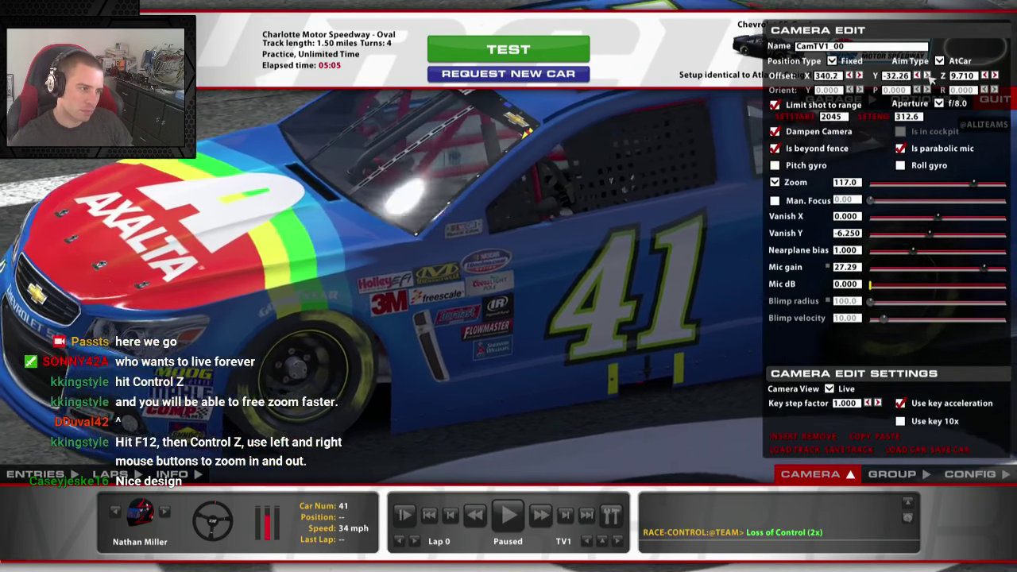
{"action": "left_click", "coordinate": [927, 74]}
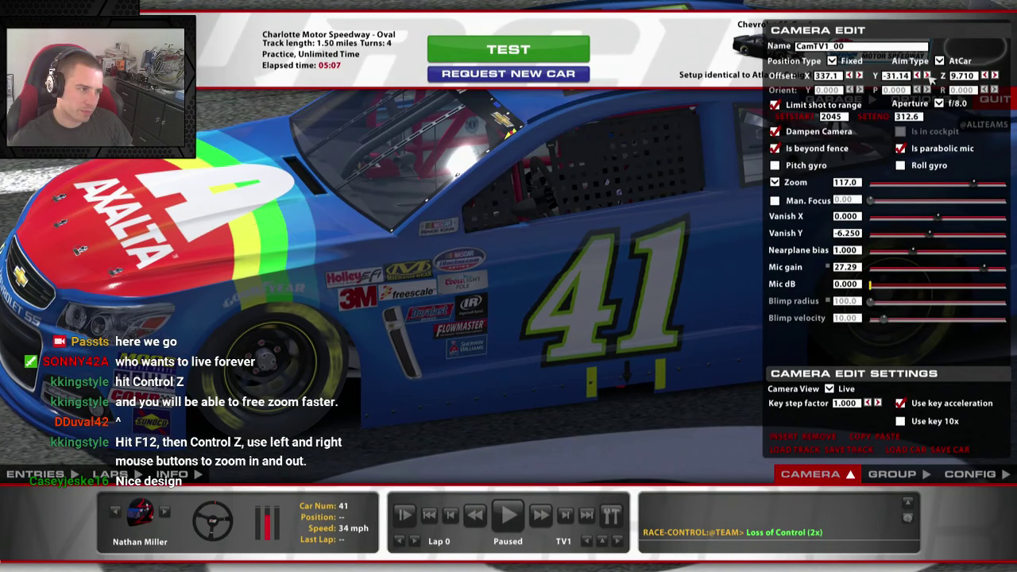
{"action": "left_click", "coordinate": [986, 76]}
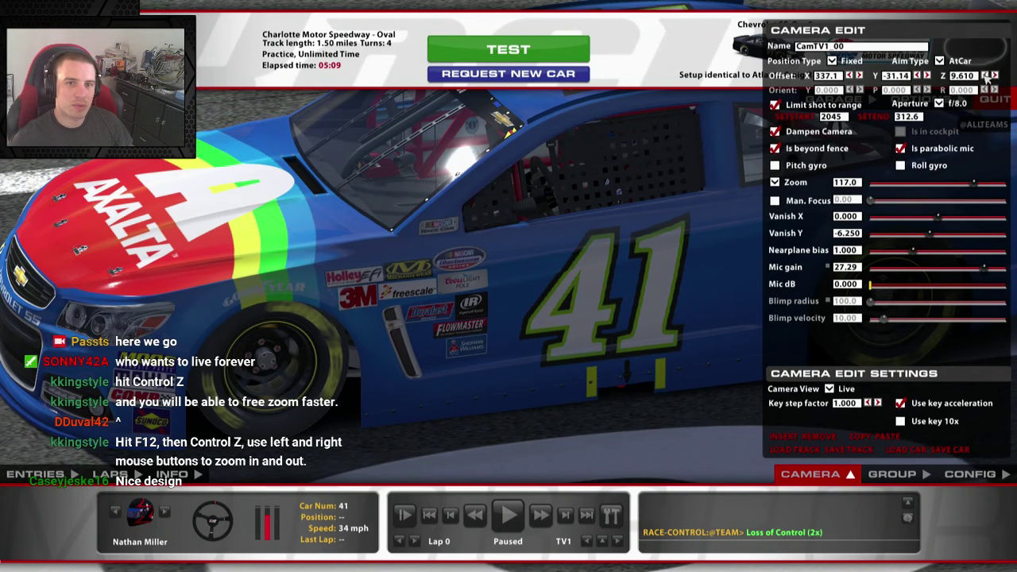
{"action": "left_click", "coordinate": [920, 74]}
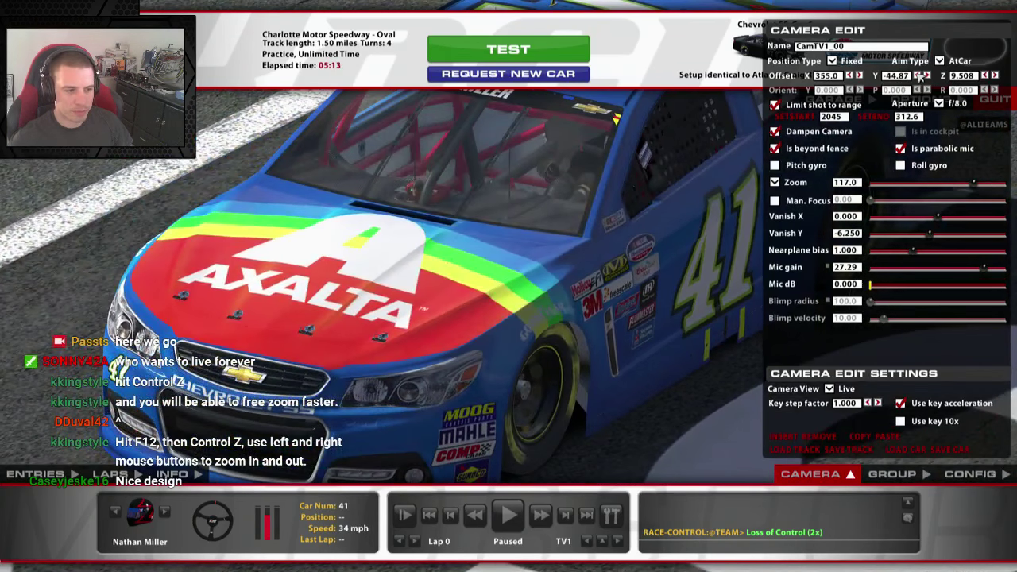
{"action": "left_click", "coordinate": [928, 75]}
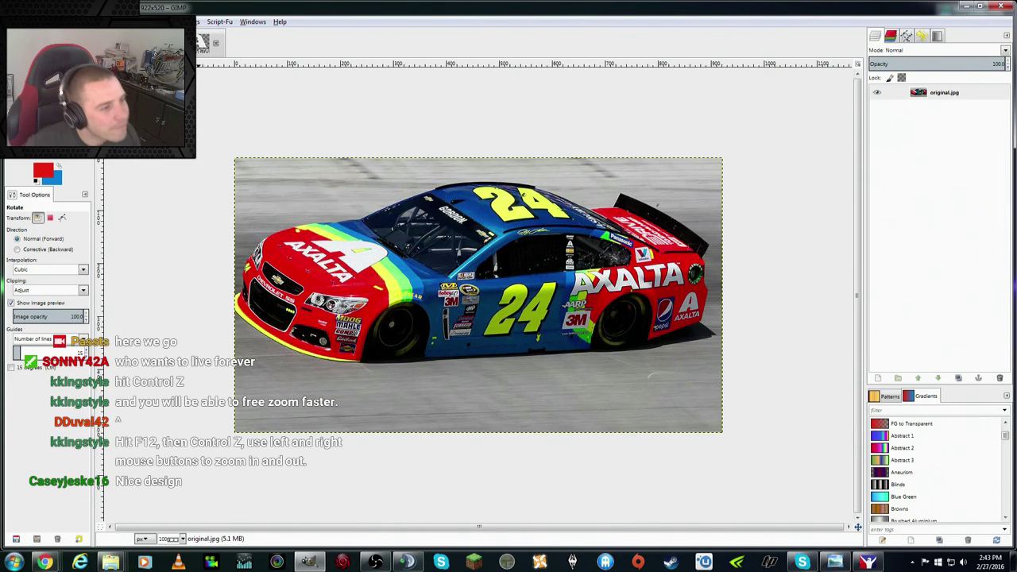
Step: Compare the original.jpg reference photo with the Axalta paint texture, ending on the texture
{"action": "key", "text": "ctrl+w"}
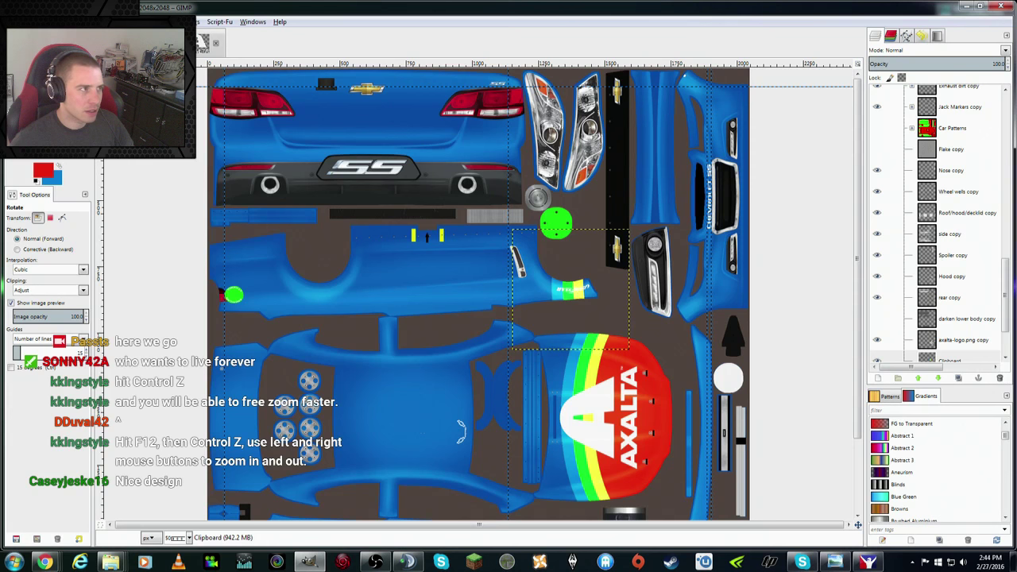
{"action": "key", "text": "ctrl+Page_Up"}
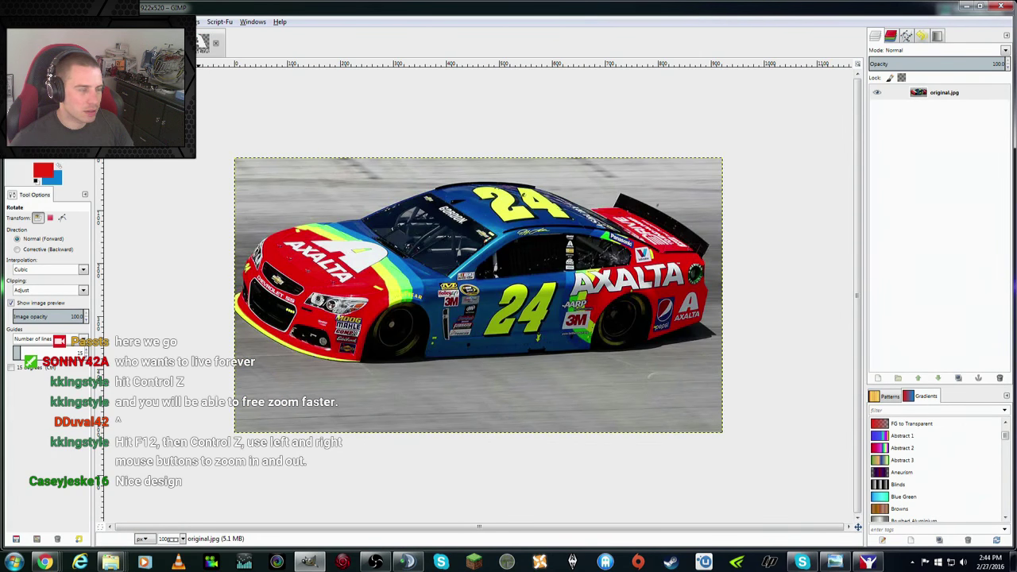
{"action": "key", "text": "ctrl+Page_Down"}
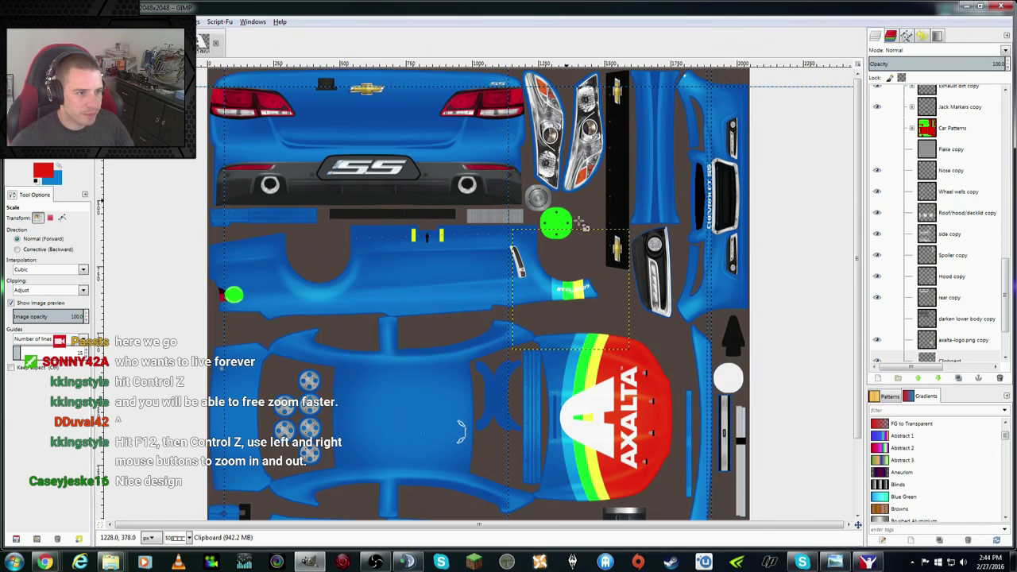
Step: Tilt the fender rainbow stripe patch slightly further and apply the rotation
{"action": "left_click", "coordinate": [524, 237]}
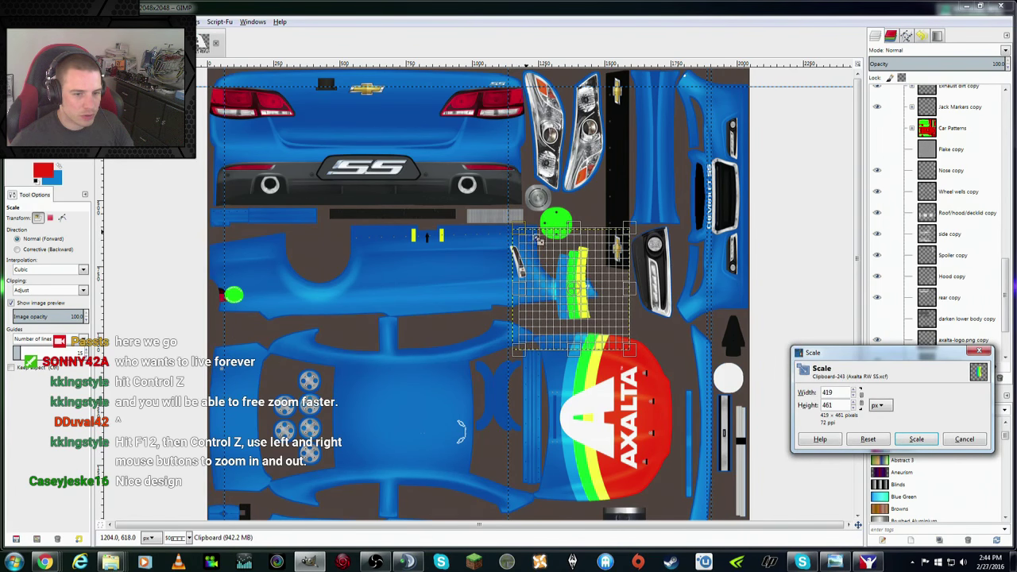
{"action": "left_click", "coordinate": [965, 442]}
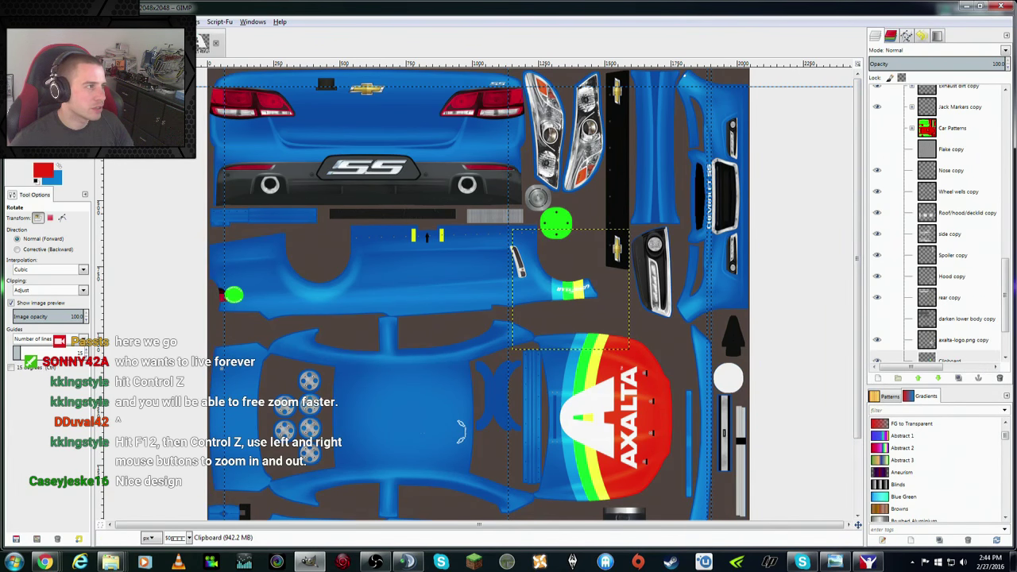
{"action": "left_click_drag", "start_coordinate": [520, 234], "coordinate": [531, 231]}
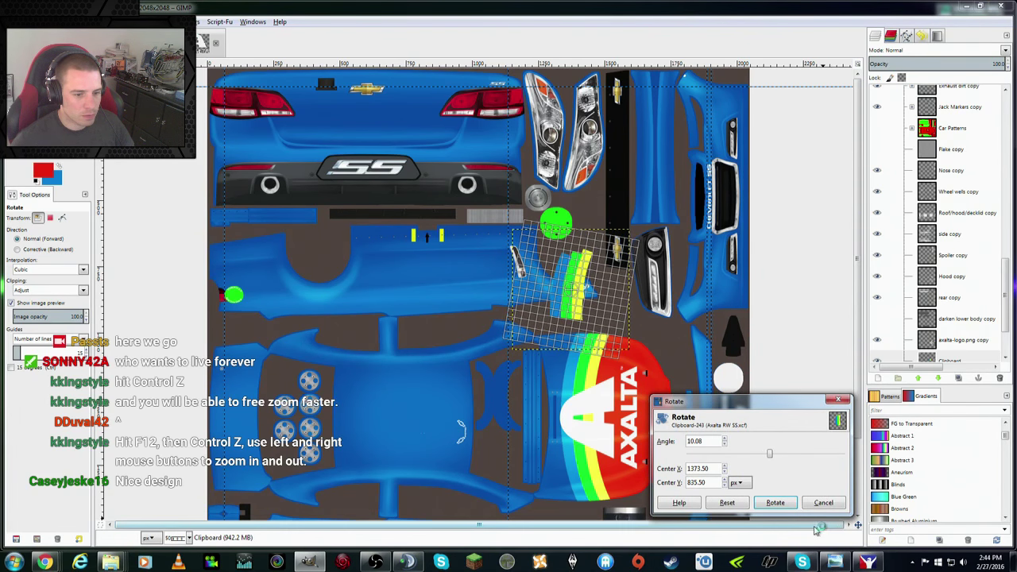
{"action": "left_click", "coordinate": [775, 502]}
Step: At 100% zoom, reposition the stripe patch on the fender, ending slightly left
{"action": "key", "text": "m"}
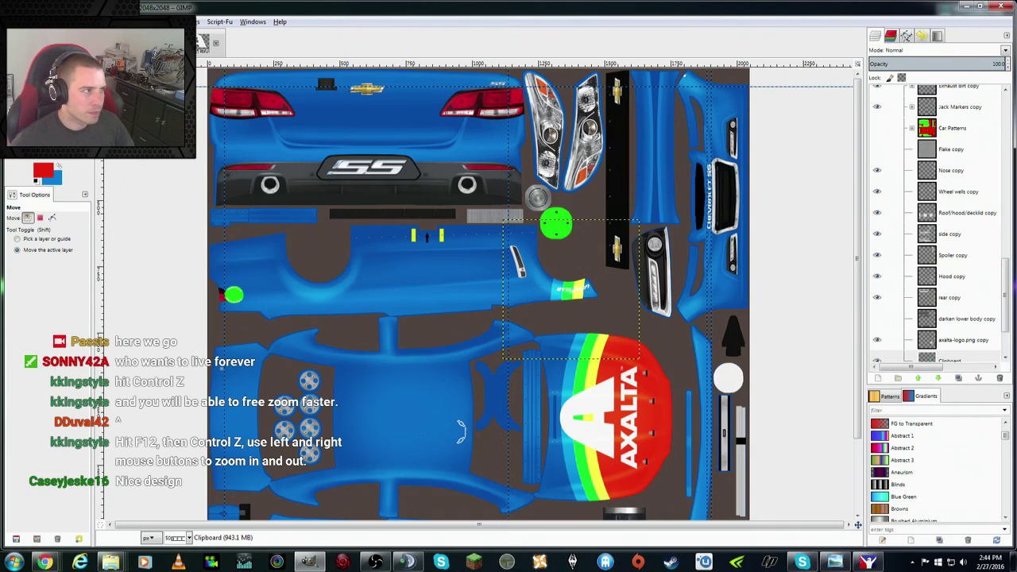
{"action": "left_click_drag", "start_coordinate": [576, 293], "coordinate": [582, 293]}
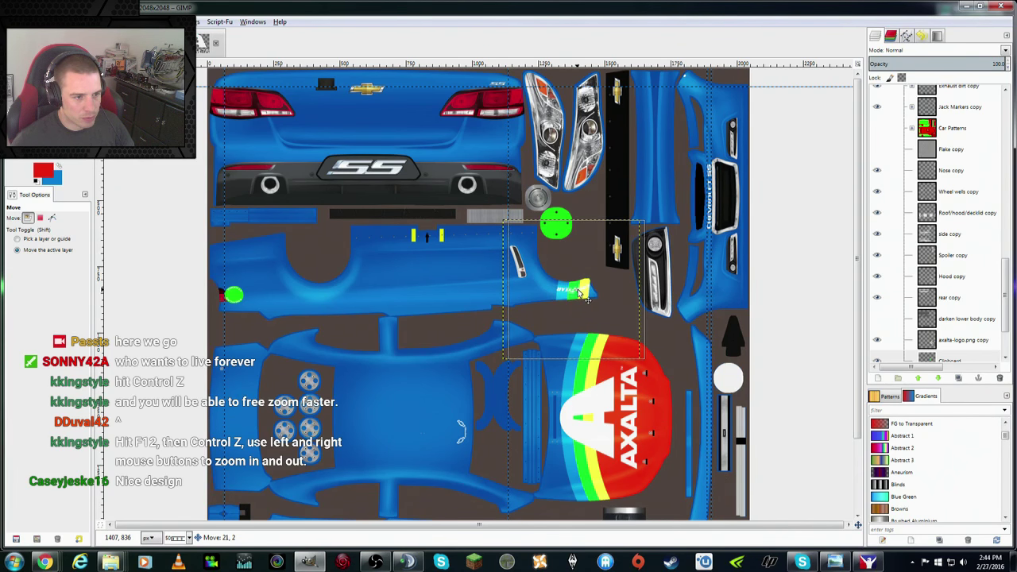
{"action": "left_click", "coordinate": [76, 21]}
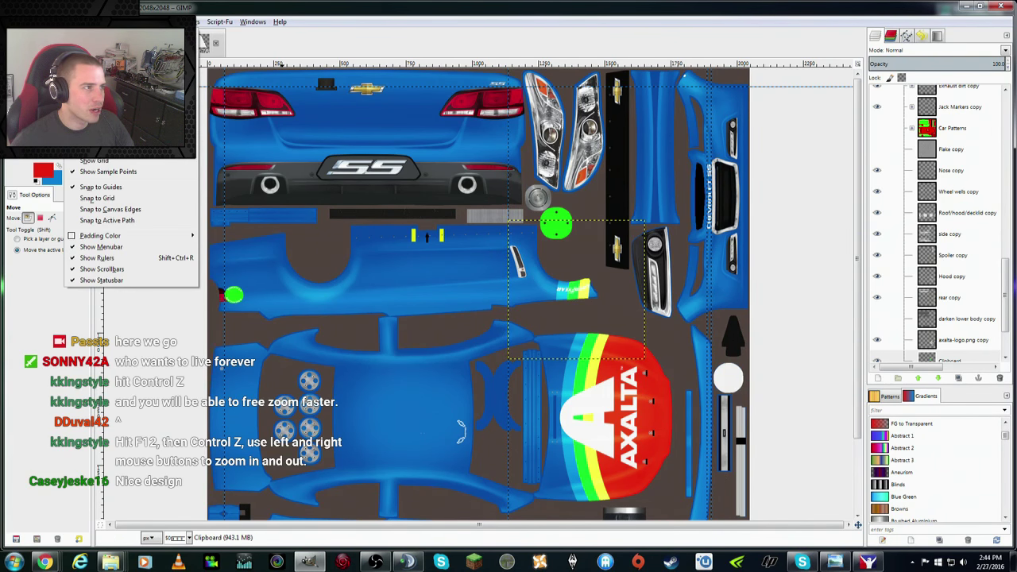
{"action": "left_click", "coordinate": [273, 160]}
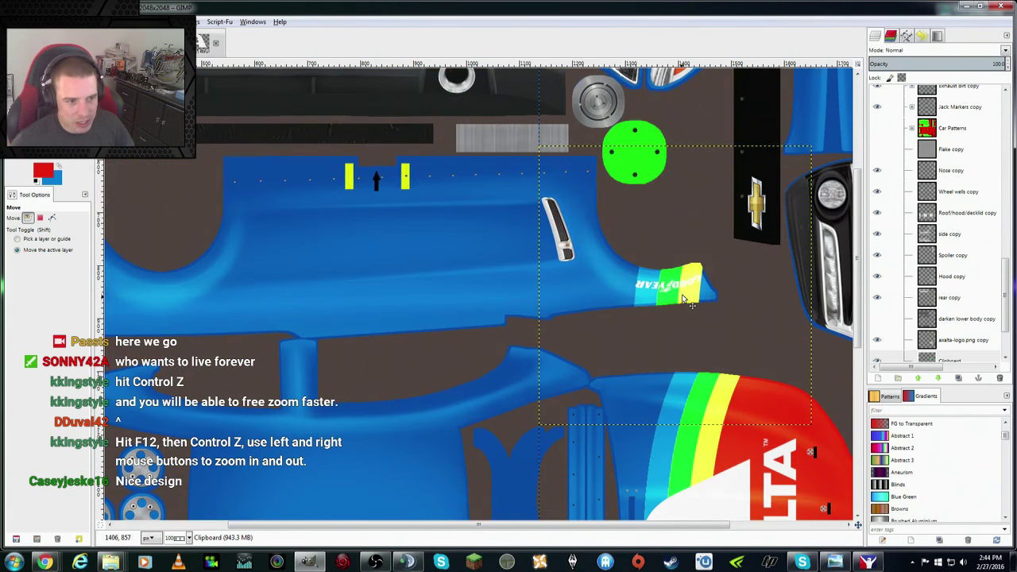
{"action": "left_click_drag", "start_coordinate": [682, 298], "coordinate": [677, 298]}
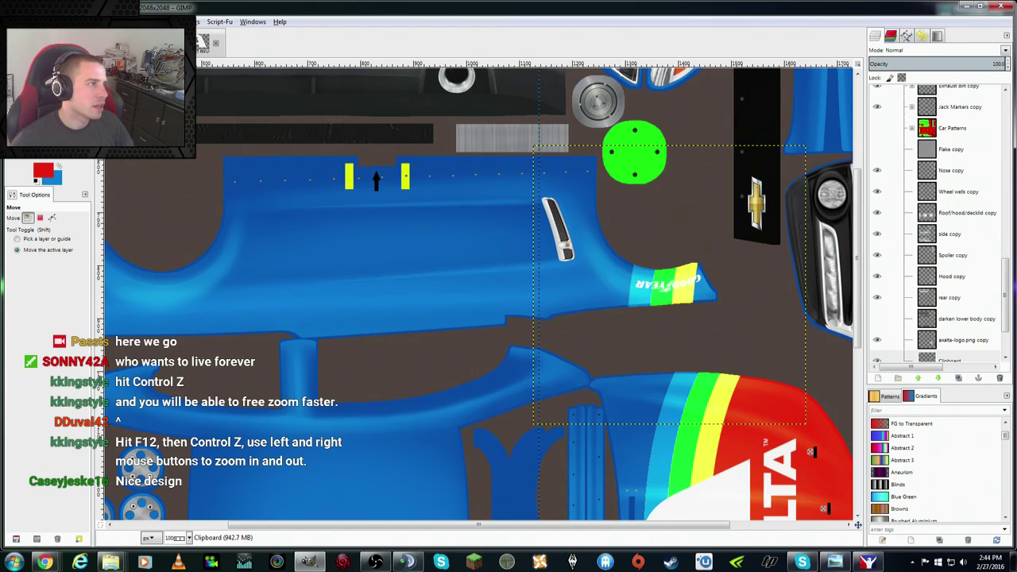
Step: Re-export the image over Axalta RW SS.tga
{"action": "left_click", "coordinate": [16, 21]}
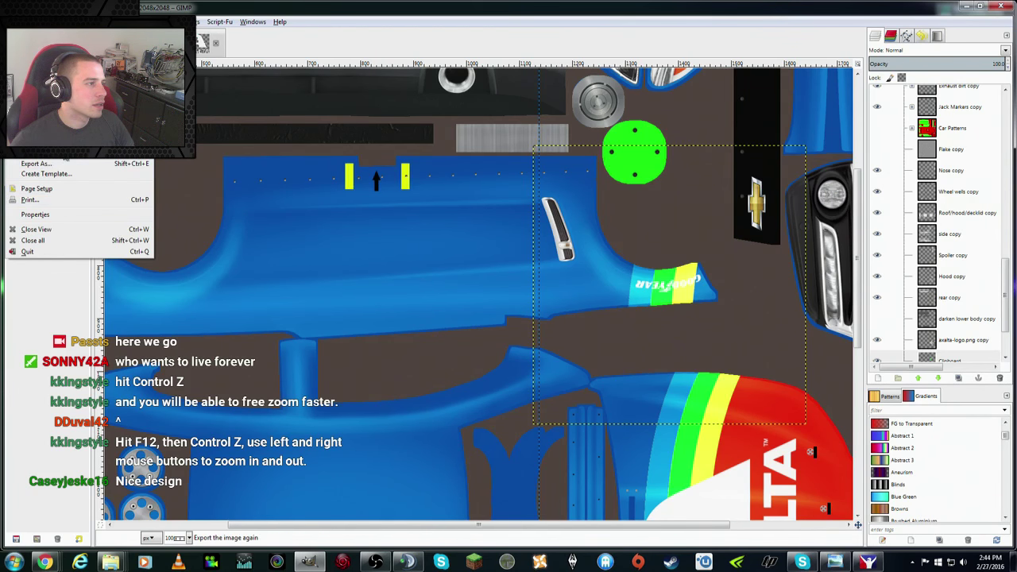
{"action": "key", "text": "Escape"}
{"action": "key", "text": "ctrl+e"}
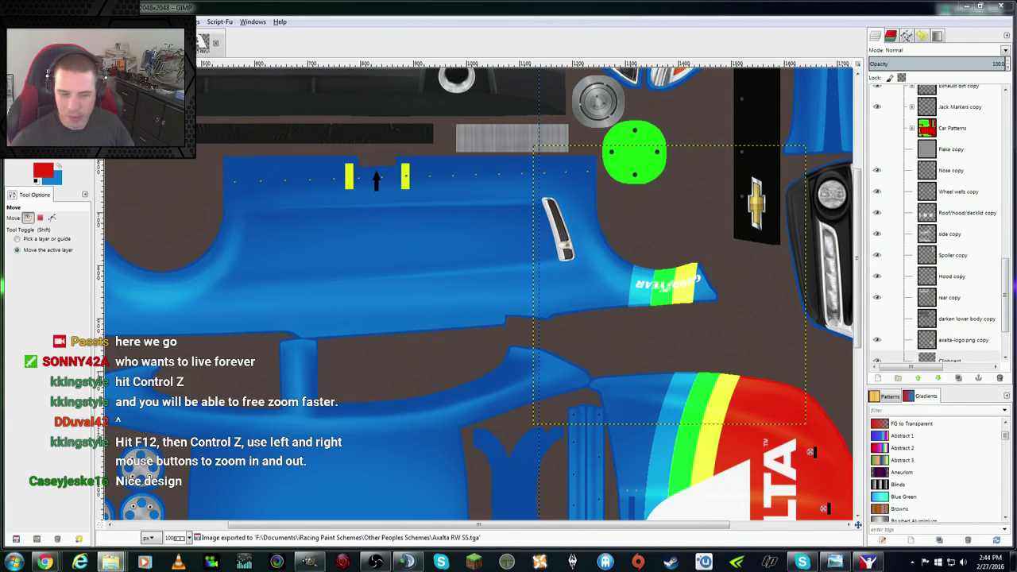
Step: Open the stockcars chevyss folder and delete the old car paint file
{"action": "right_click", "coordinate": [110, 562]}
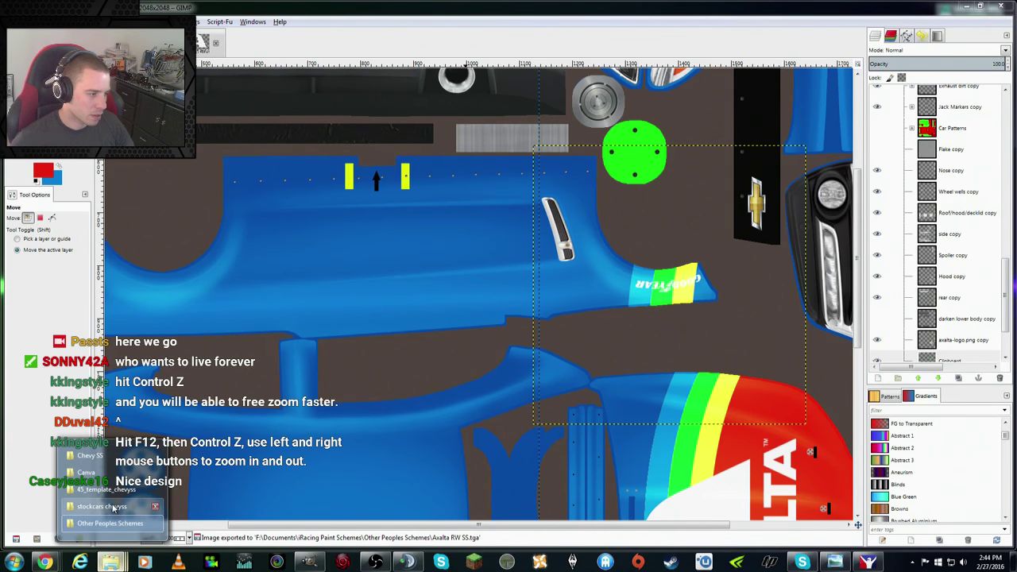
{"action": "left_click", "coordinate": [80, 524]}
{"action": "key", "text": "Delete"}
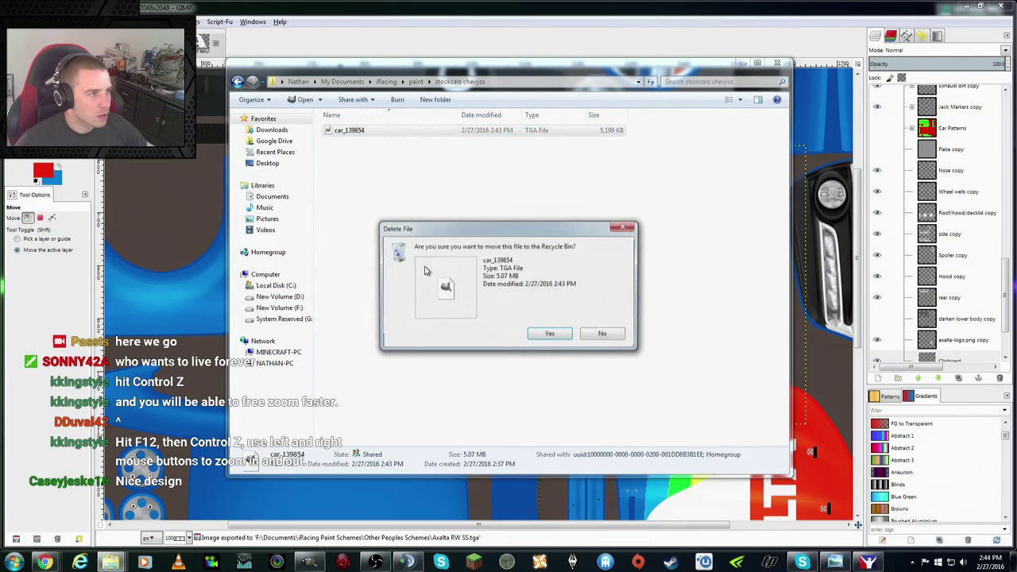
{"action": "key", "text": "Return"}
Step: Paste Axalta RW SS.tga and rename it to car_ plus the member ID
{"action": "right_click", "coordinate": [401, 233]}
{"action": "left_click", "coordinate": [427, 305]}
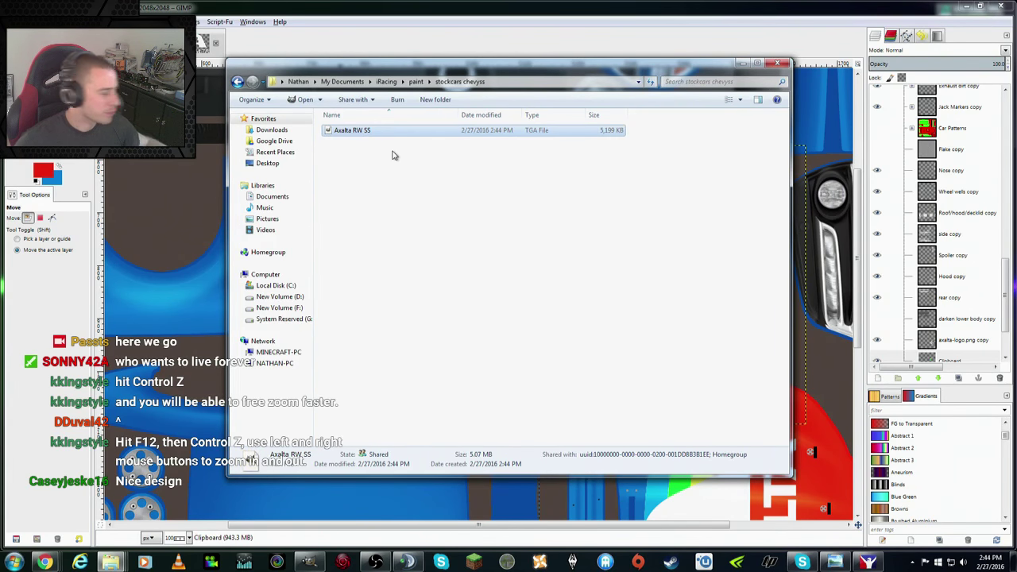
{"action": "key", "text": "F2"}
{"action": "type", "text": "car"}
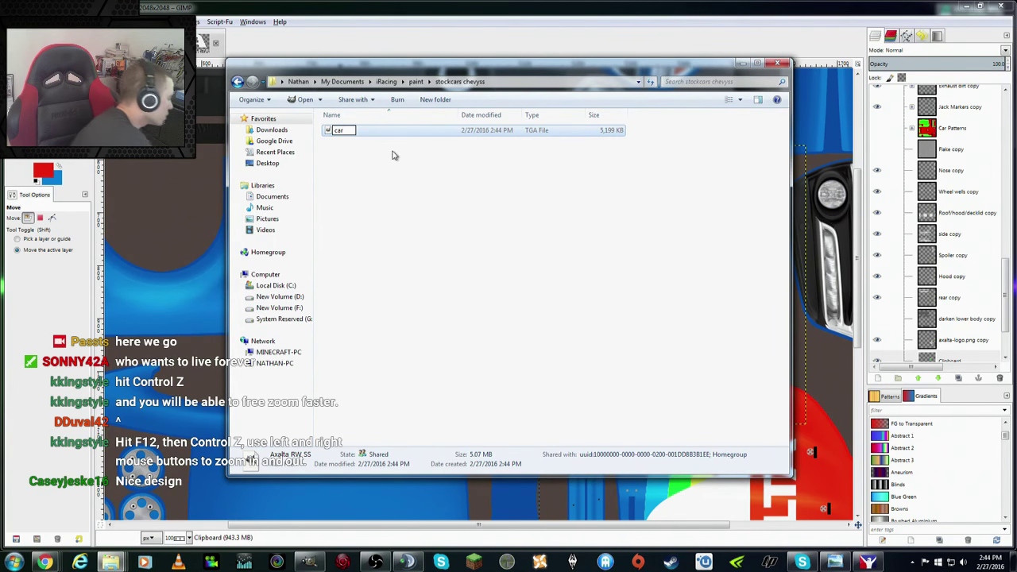
{"action": "type", "text": "_139854"}
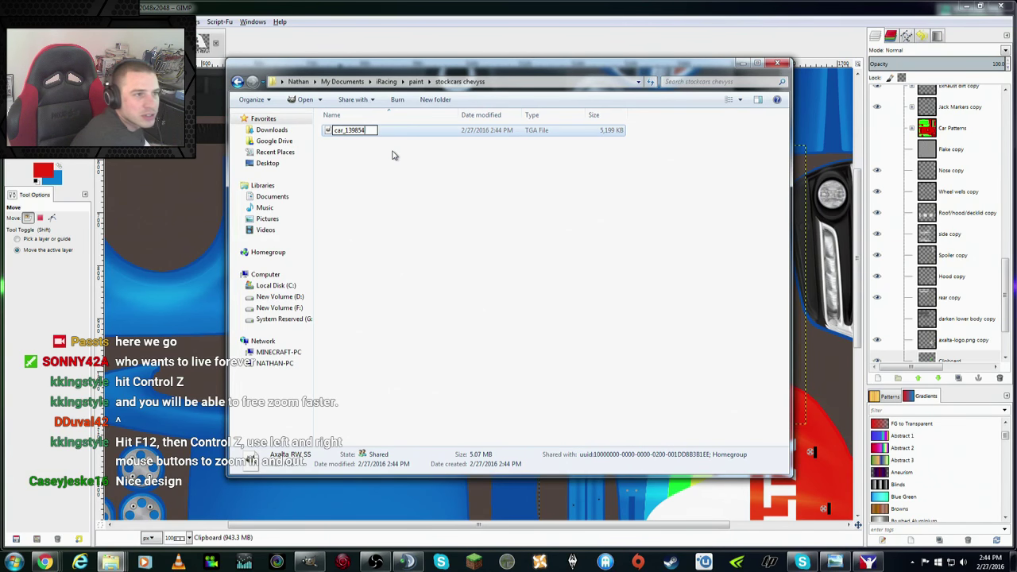
{"action": "key", "text": "Return"}
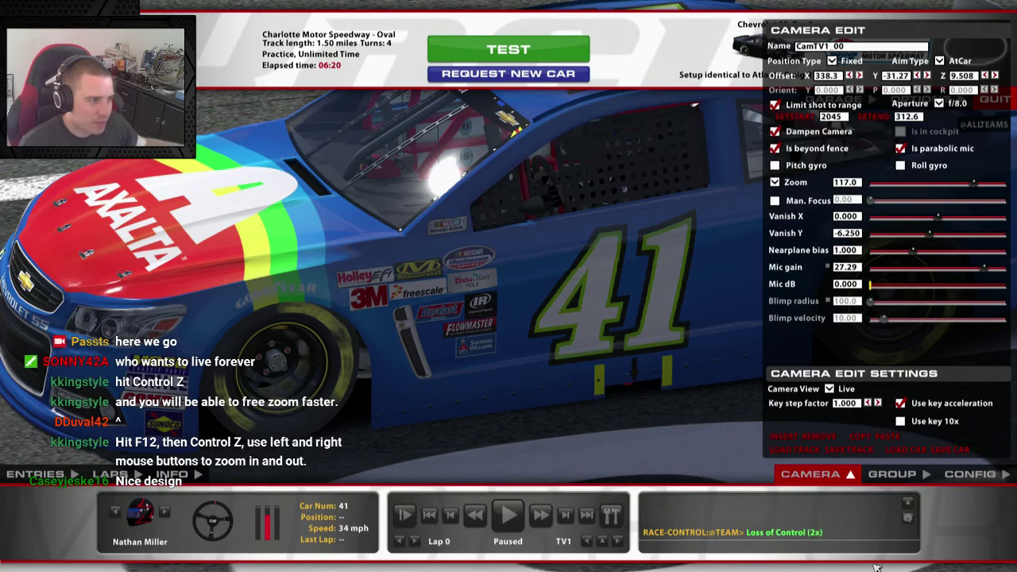
Step: Reload paints in iRacing to view car 41's refreshed Axalta livery, then return to the desktop
{"action": "key", "text": "ctrl+r"}
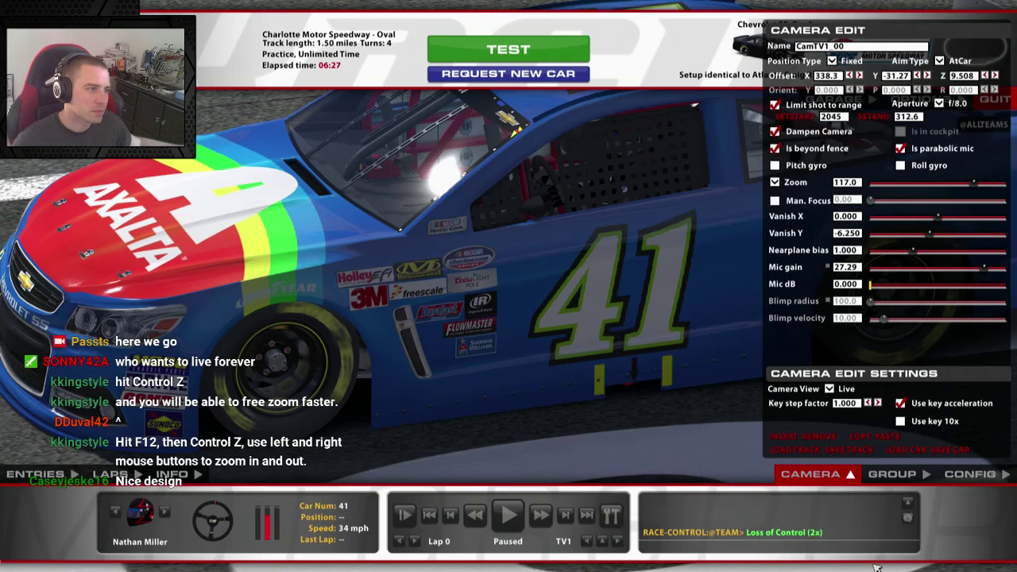
{"action": "key", "text": "alt+Tab"}
{"action": "key", "text": "alt+Tab"}
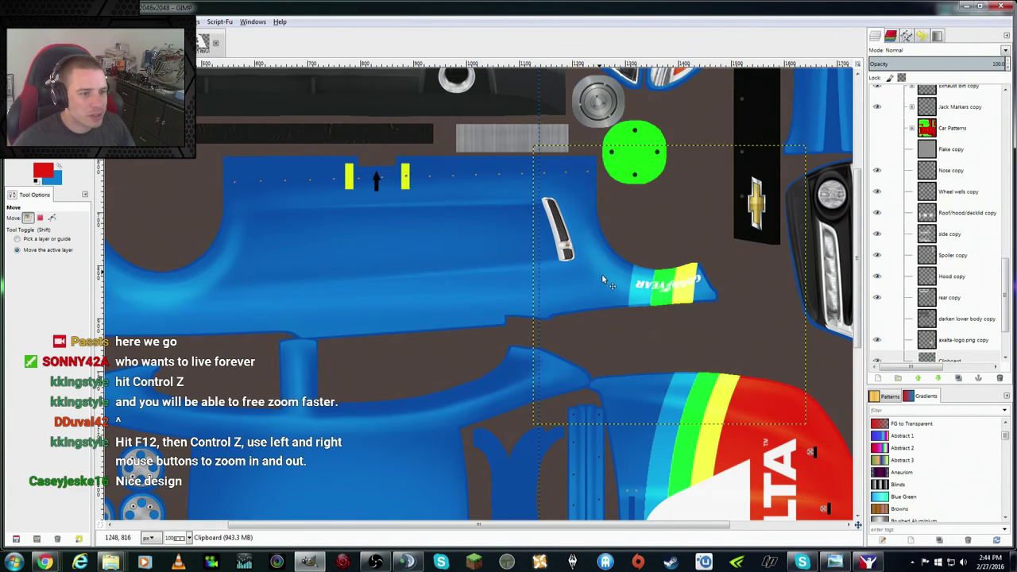
Step: Nudge the fender stripe patch left with the arrow key and re-export Axalta RW SS.tga
{"action": "key", "text": "Left"}
{"action": "key", "text": "Left"}
{"action": "key", "text": "Left"}
{"action": "key", "text": "Left"}
{"action": "key", "text": "Left"}
{"action": "key", "text": "Left"}
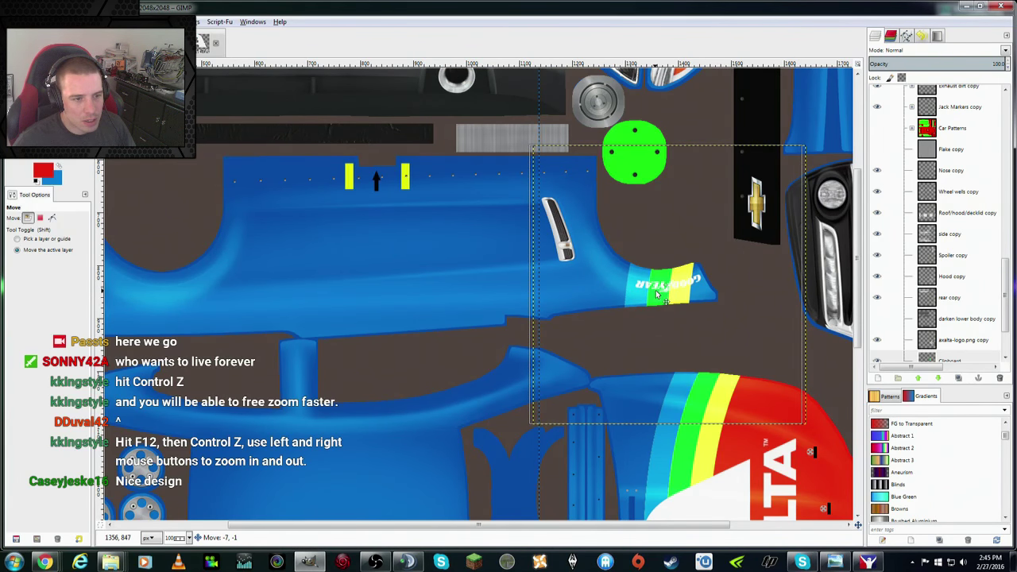
{"action": "key", "text": "alt+f"}
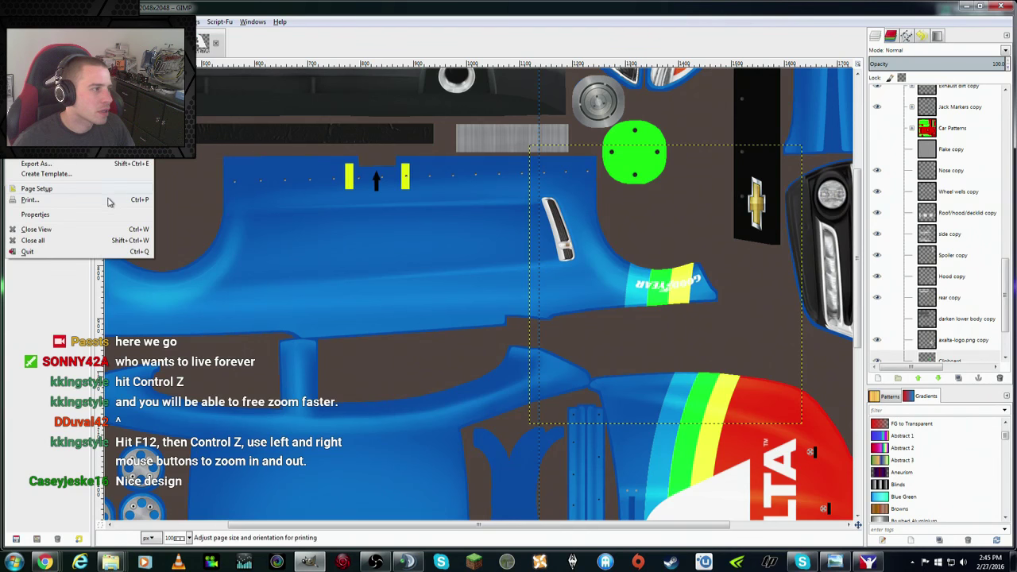
{"action": "key", "text": "Return"}
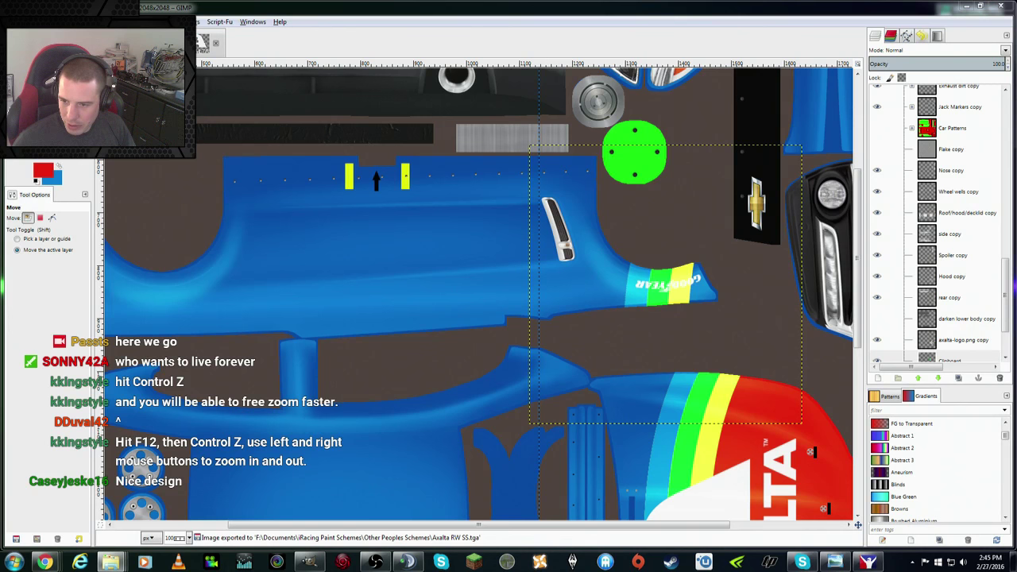
{"action": "mouse_move", "coordinate": [110, 561]}
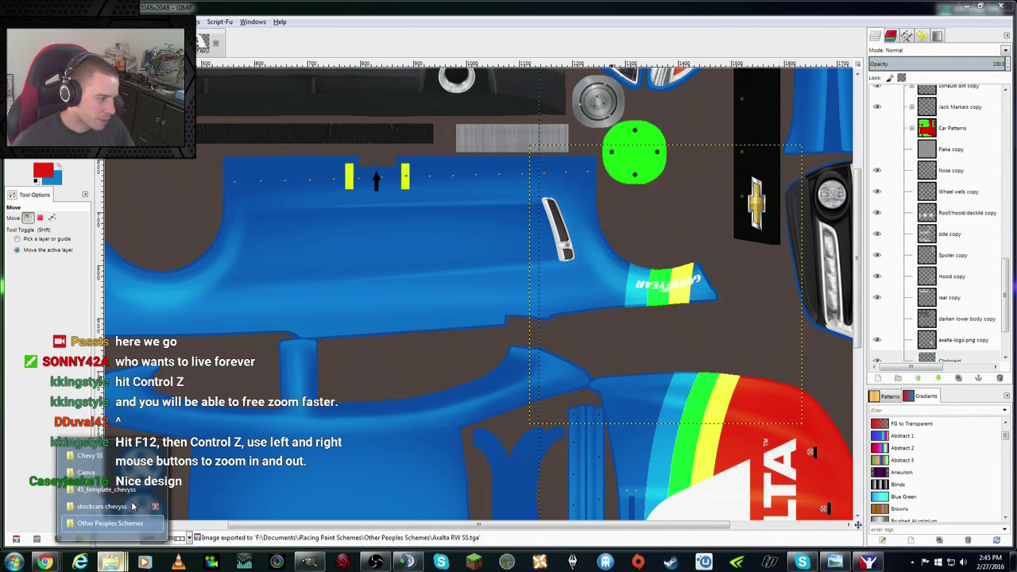
{"action": "left_click", "coordinate": [111, 494]}
Step: Delete the old paint file, paste the new export, and rename it car_ plus the member ID
{"action": "key", "text": "Delete"}
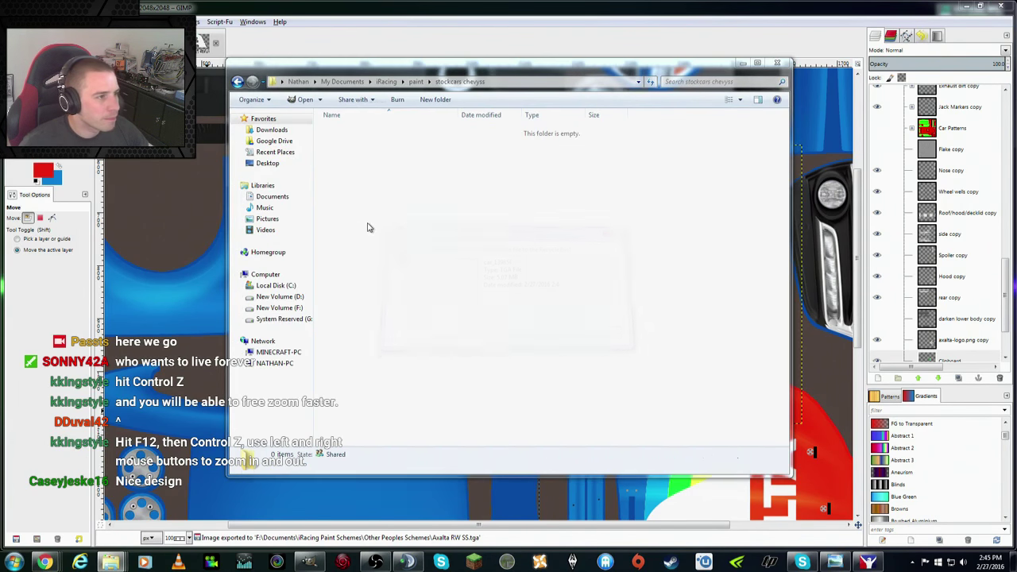
{"action": "right_click", "coordinate": [377, 223]}
{"action": "left_click", "coordinate": [404, 293]}
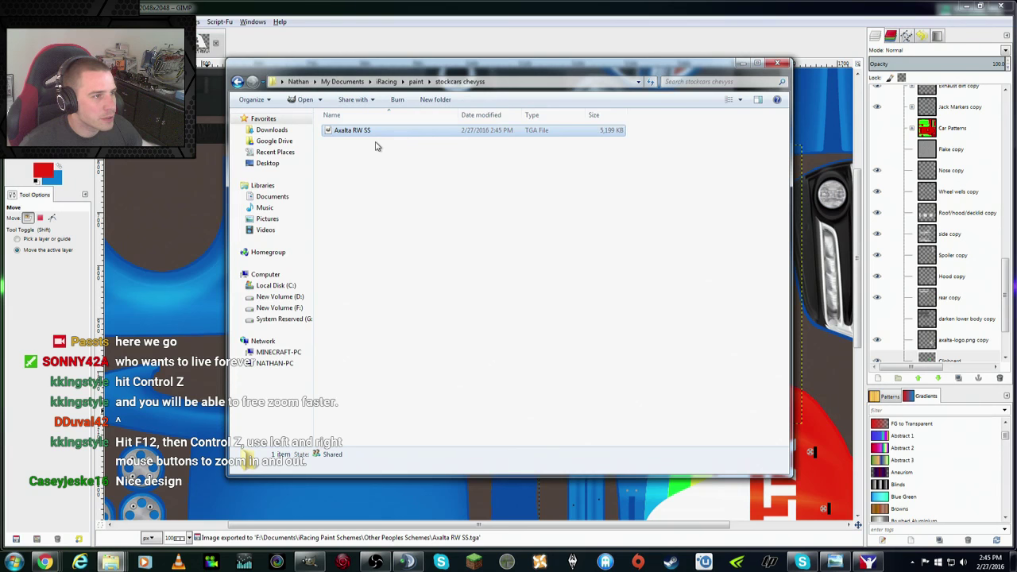
{"action": "left_click", "coordinate": [374, 132]}
{"action": "type", "text": "car_"}
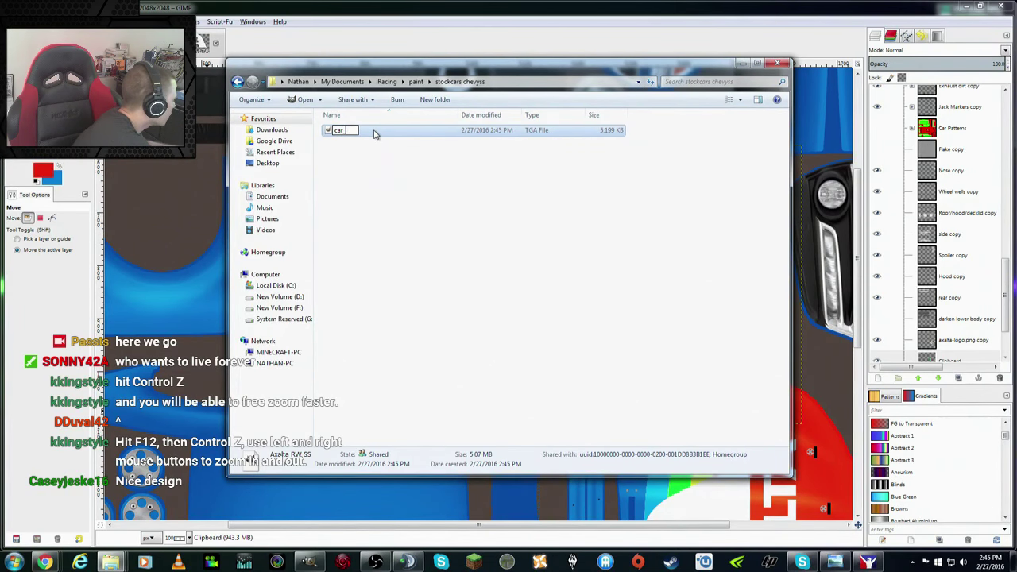
{"action": "type", "text": "139854"}
{"action": "key", "text": "Return"}
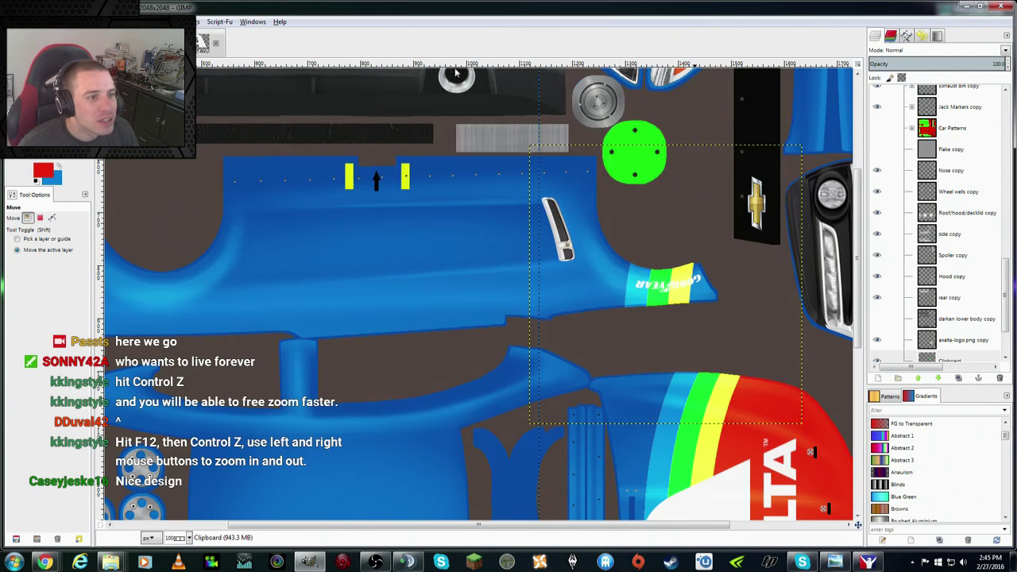
Step: Drag the fender stripe layer 1 px right and export again over Axalta RW SS.tga
{"action": "left_click", "coordinate": [663, 299]}
{"action": "left_click_drag", "start_coordinate": [663, 300], "coordinate": [663, 299]}
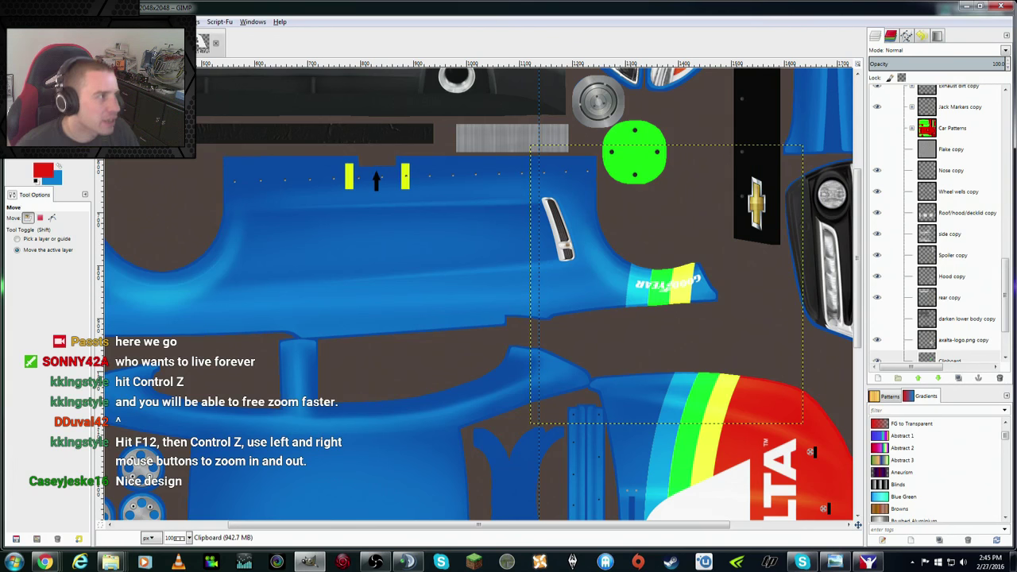
{"action": "key", "text": "alt+f"}
{"action": "key", "text": "Escape"}
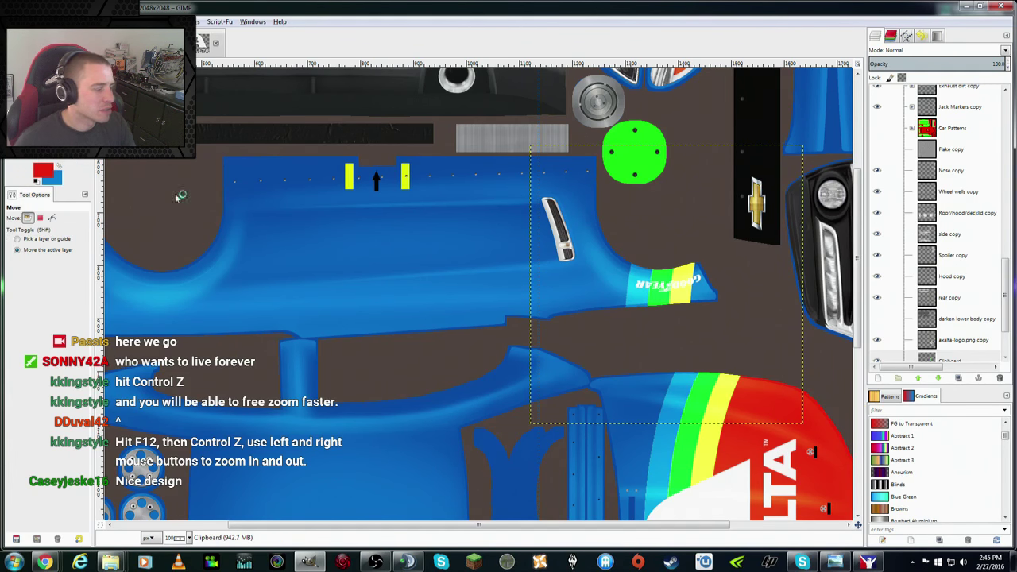
{"action": "key", "text": "ctrl+e"}
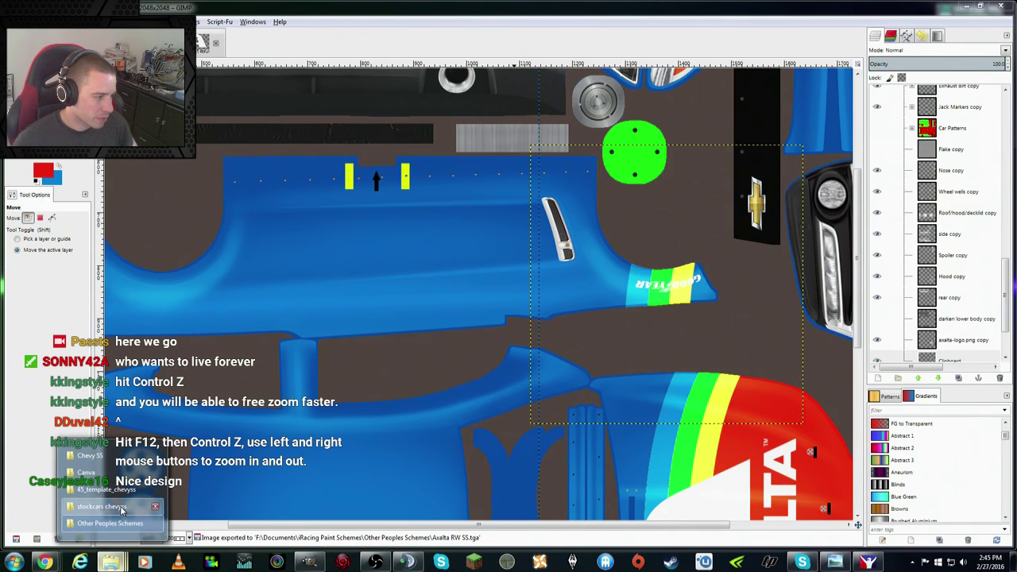
Step: Delete the old paint file in stockcars chevyss, paste the latest export, and rename it to a car_ file name
{"action": "left_click", "coordinate": [111, 521]}
{"action": "key", "text": "Delete"}
{"action": "key", "text": "Return"}
{"action": "right_click", "coordinate": [412, 255]}
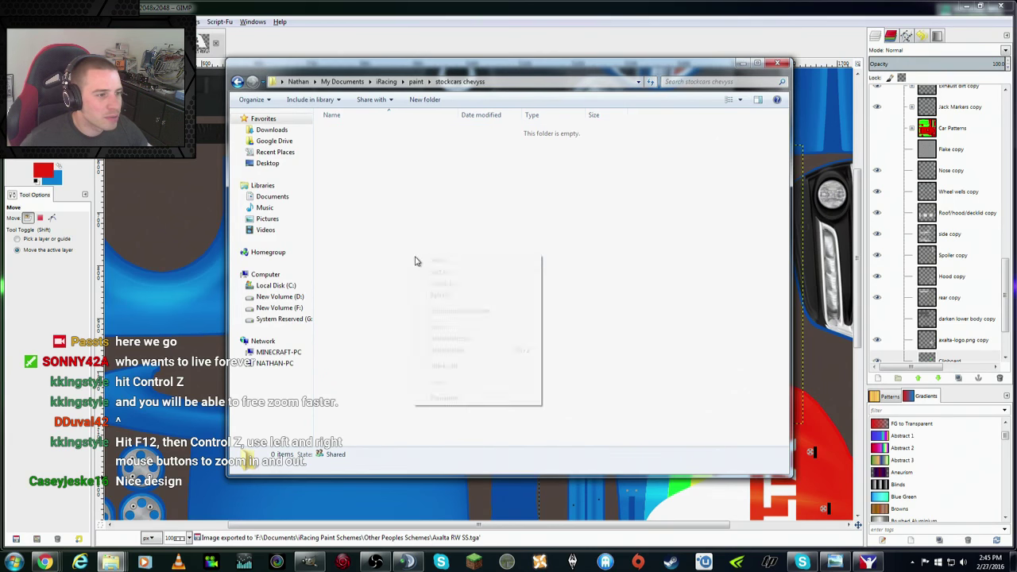
{"action": "left_click", "coordinate": [437, 327]}
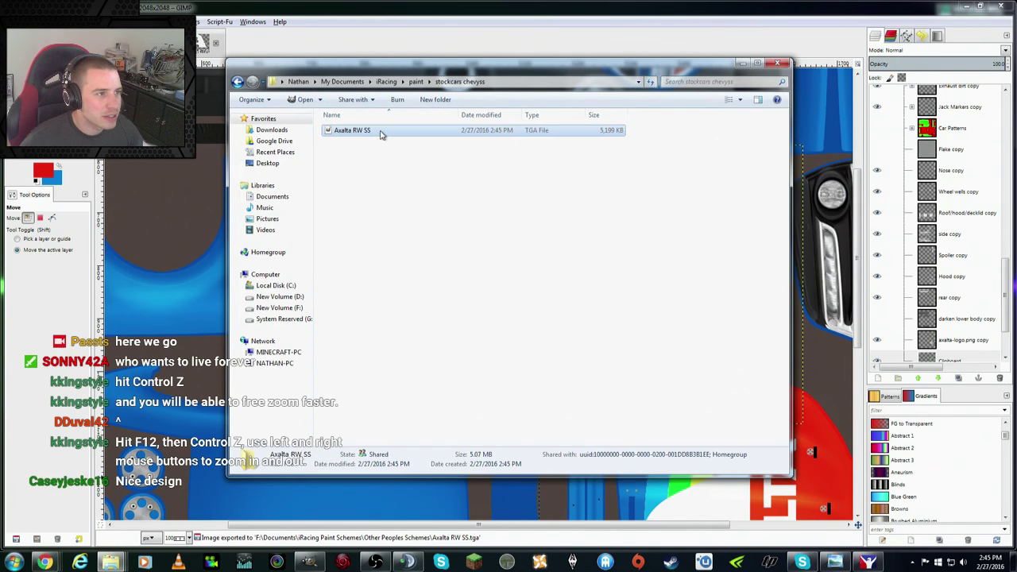
{"action": "key", "text": "F2"}
{"action": "type", "text": "car"}
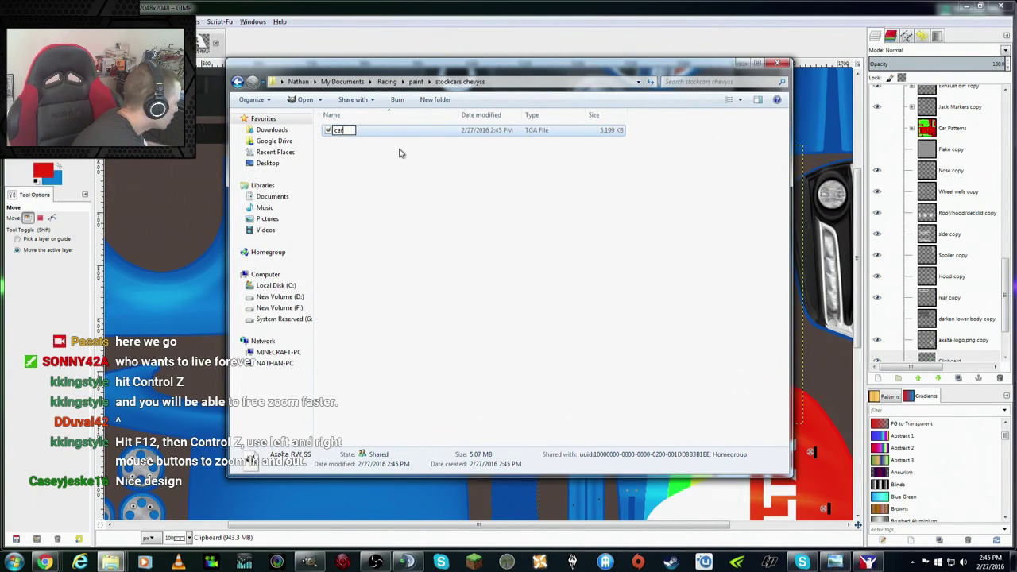
{"action": "type", "text": "_2004"}
{"action": "key", "text": "Return"}
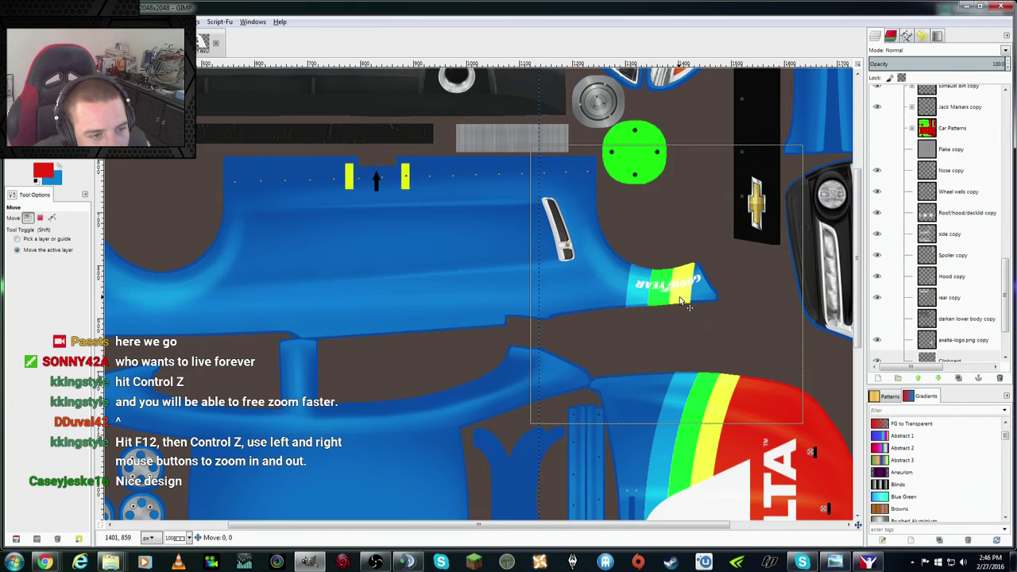
Step: Save the project as Axalta RW SS.xcf in Other Peoples Schemes
{"action": "key", "text": "ctrl+v"}
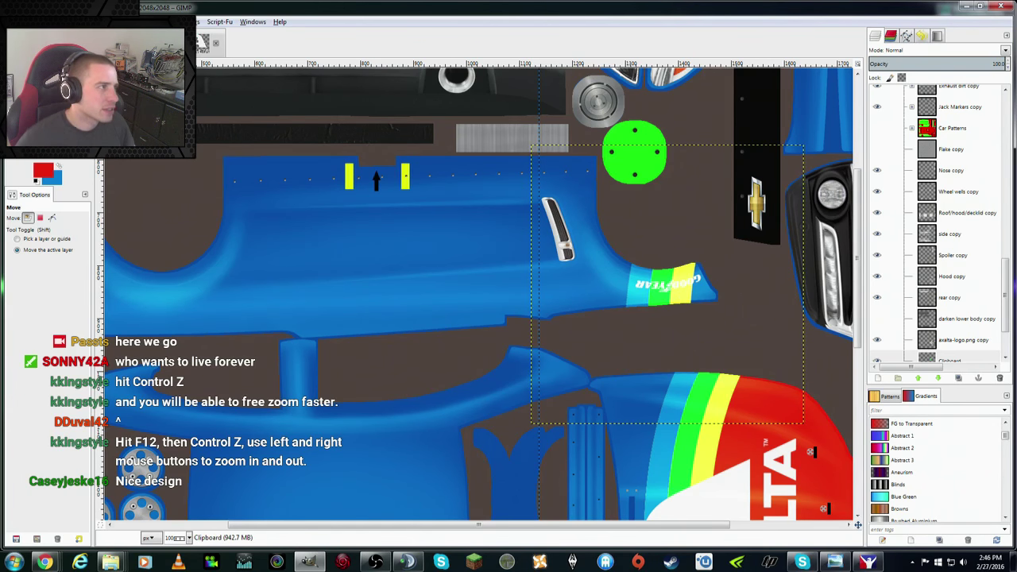
{"action": "key", "text": "alt+f"}
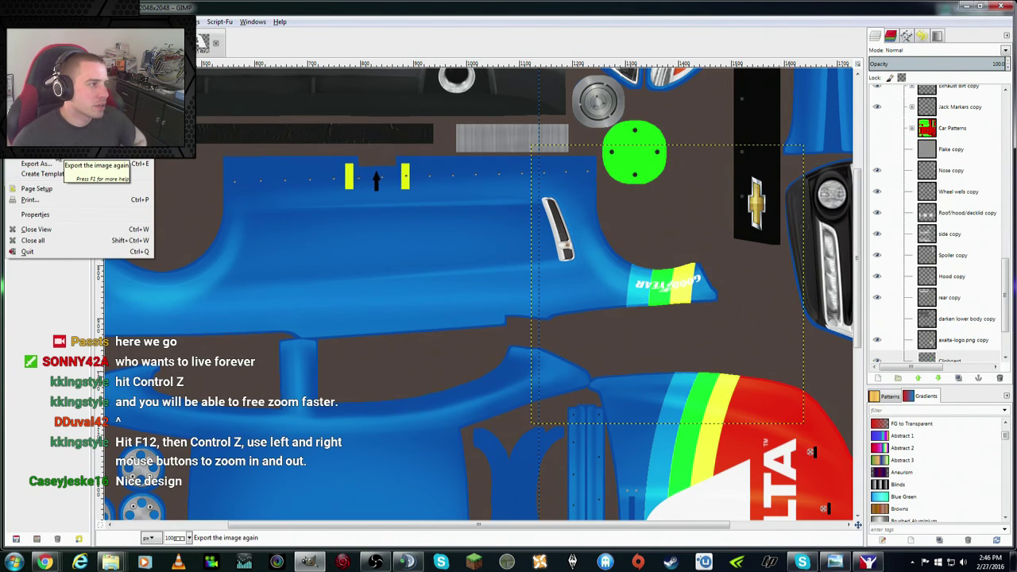
{"action": "key", "text": "Up"}
{"action": "key", "text": "Up"}
{"action": "key", "text": "Return"}
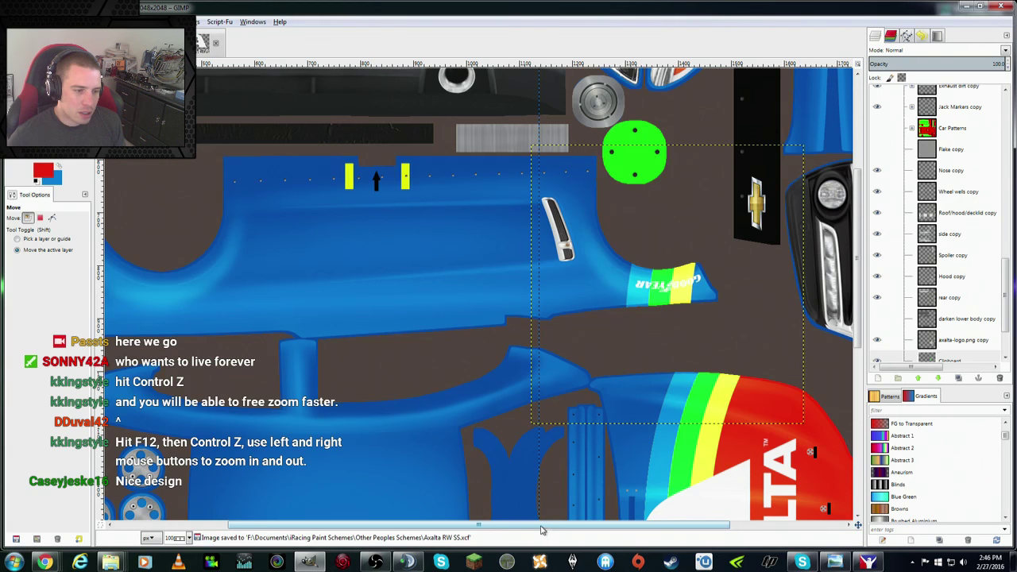
Step: Free-select around the fender rainbow stripe patch and invert the selection
{"action": "scroll", "coordinate": [636, 358], "scroll_direction": "down", "scroll_amount": 5}
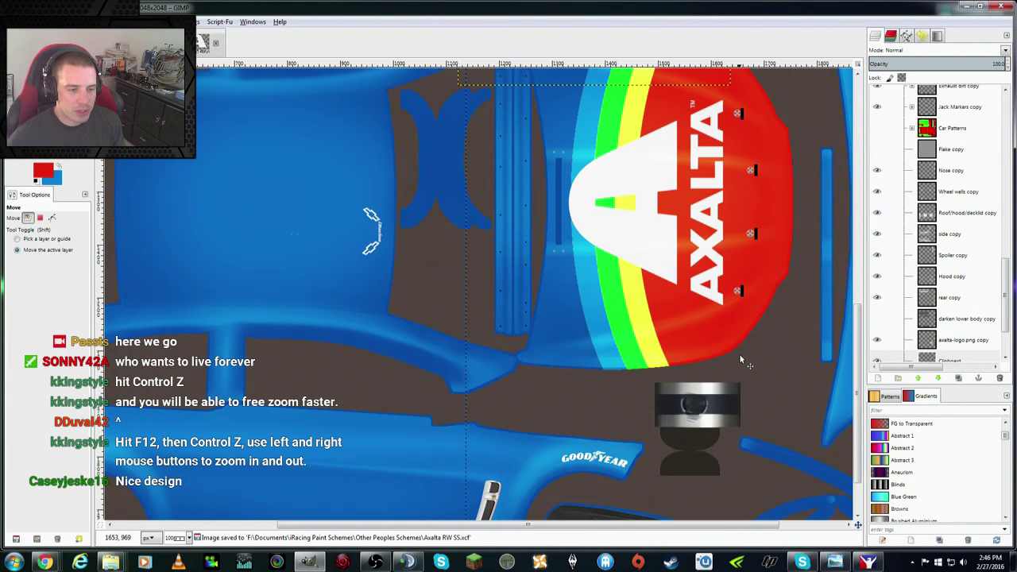
{"action": "scroll", "coordinate": [740, 359], "scroll_direction": "up", "scroll_amount": 3}
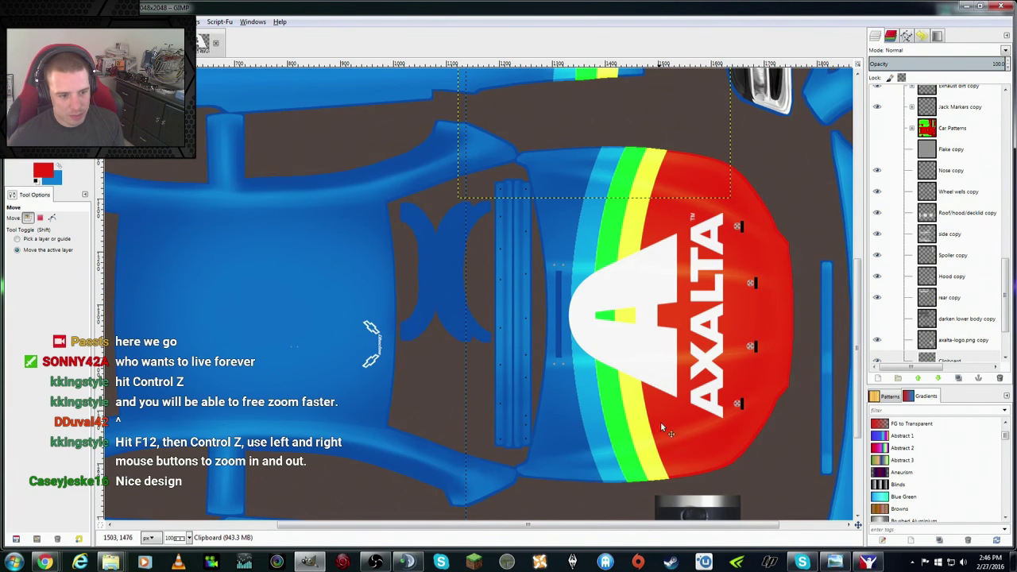
{"action": "scroll", "coordinate": [662, 437], "scroll_direction": "up", "scroll_amount": 3}
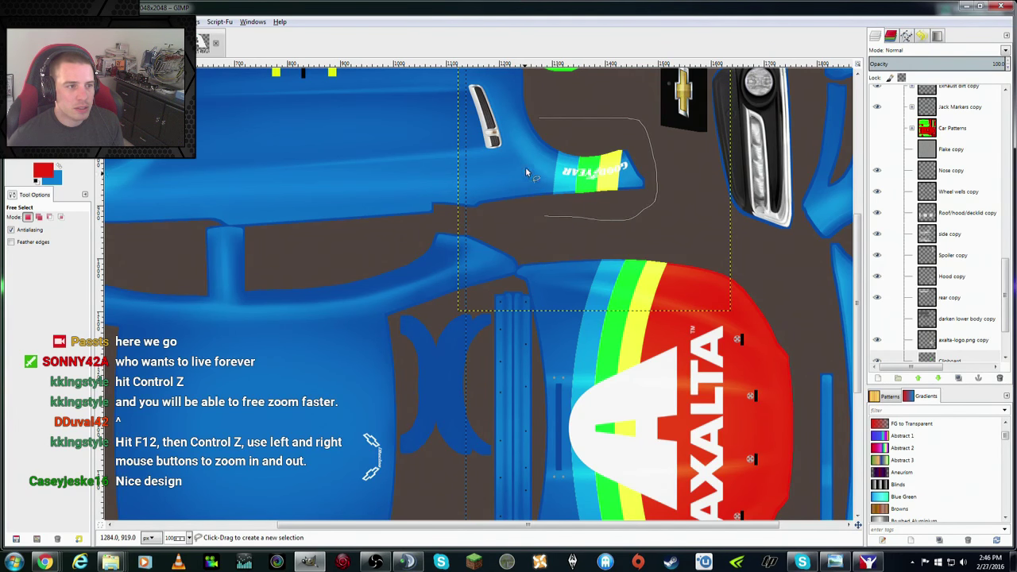
{"action": "left_click", "coordinate": [539, 119]}
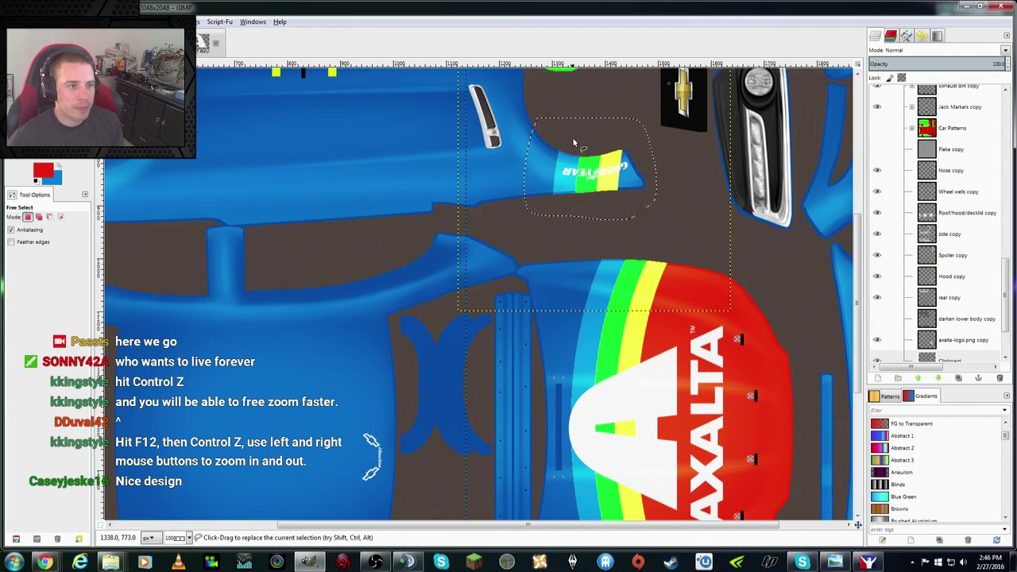
{"action": "right_click", "coordinate": [575, 141]}
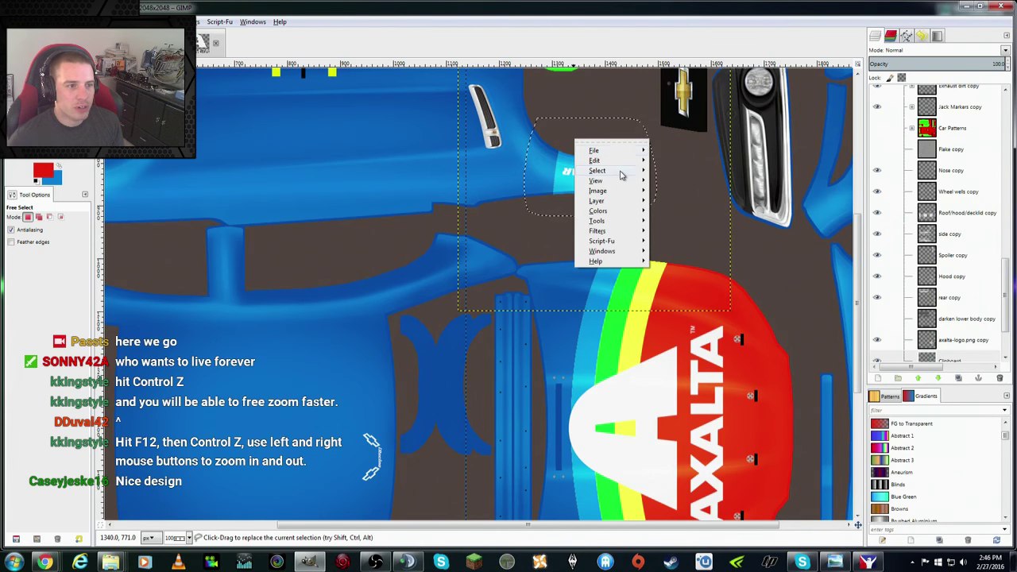
{"action": "mouse_move", "coordinate": [598, 171]}
{"action": "left_click", "coordinate": [672, 202]}
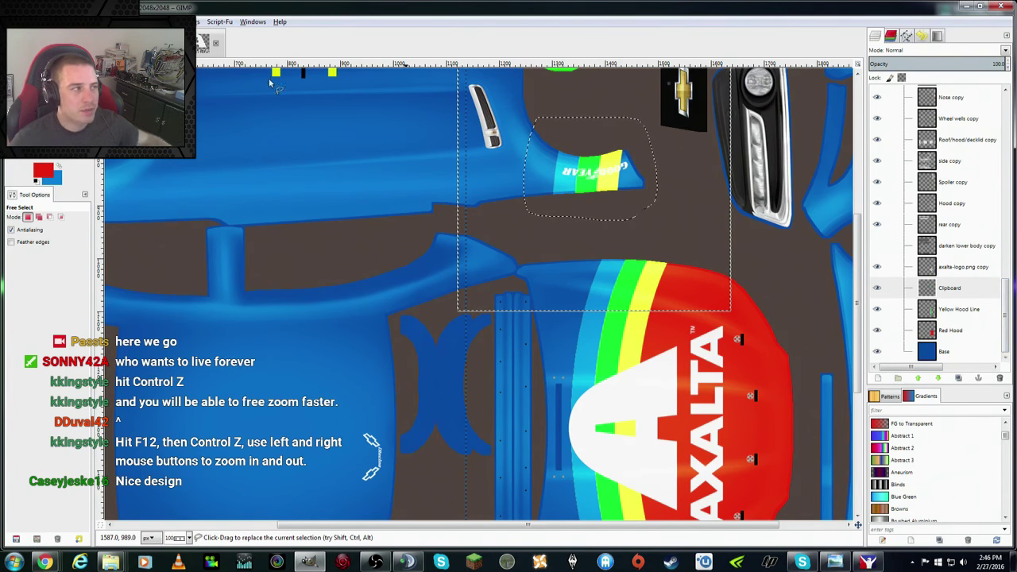
Step: Deselect, take Alpha to Selection on the Clipboard layer, and crop the layer to it
{"action": "left_click", "coordinate": [50, 22]}
{"action": "left_click", "coordinate": [67, 50]}
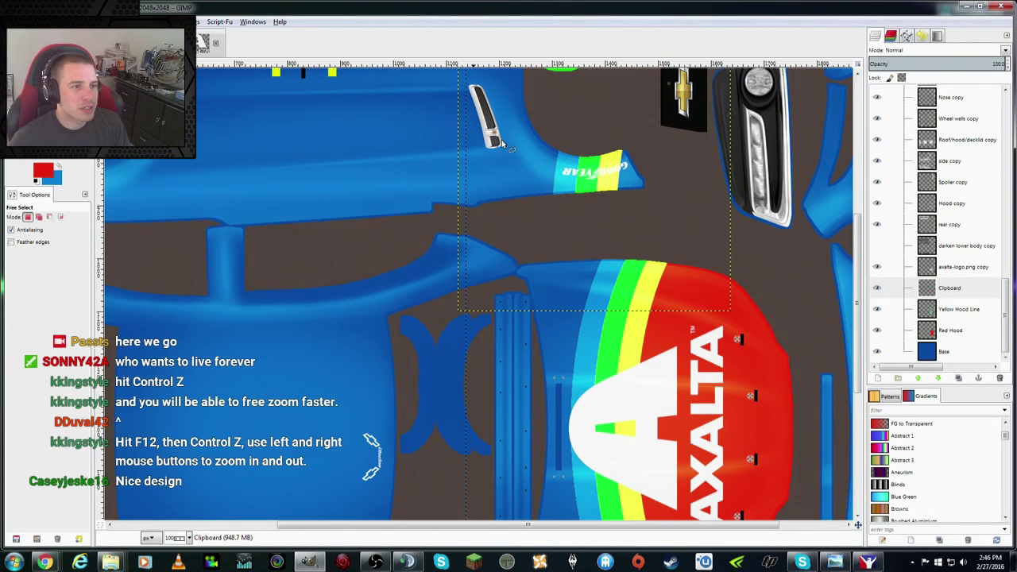
{"action": "right_click", "coordinate": [950, 289]}
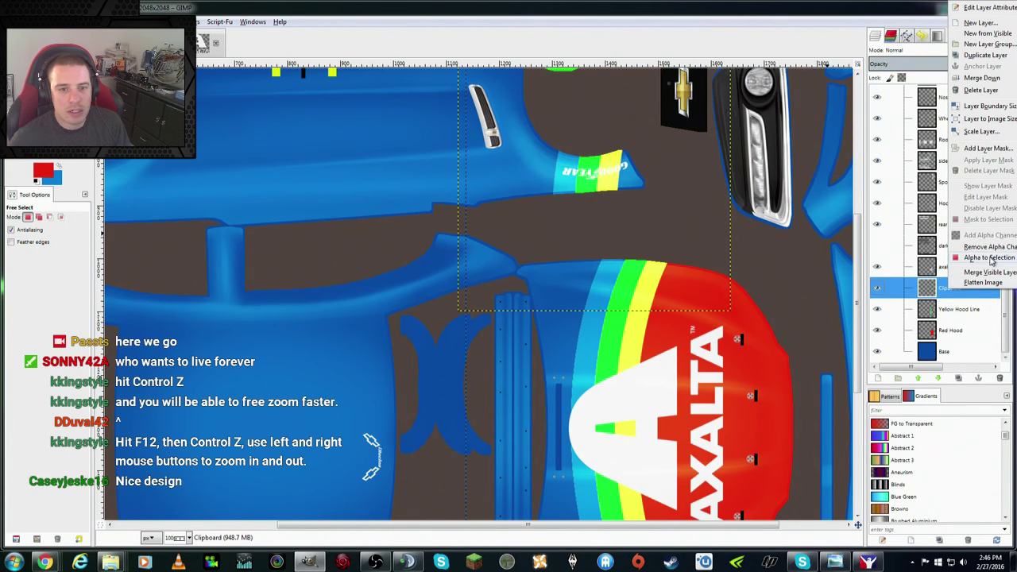
{"action": "left_click", "coordinate": [990, 258]}
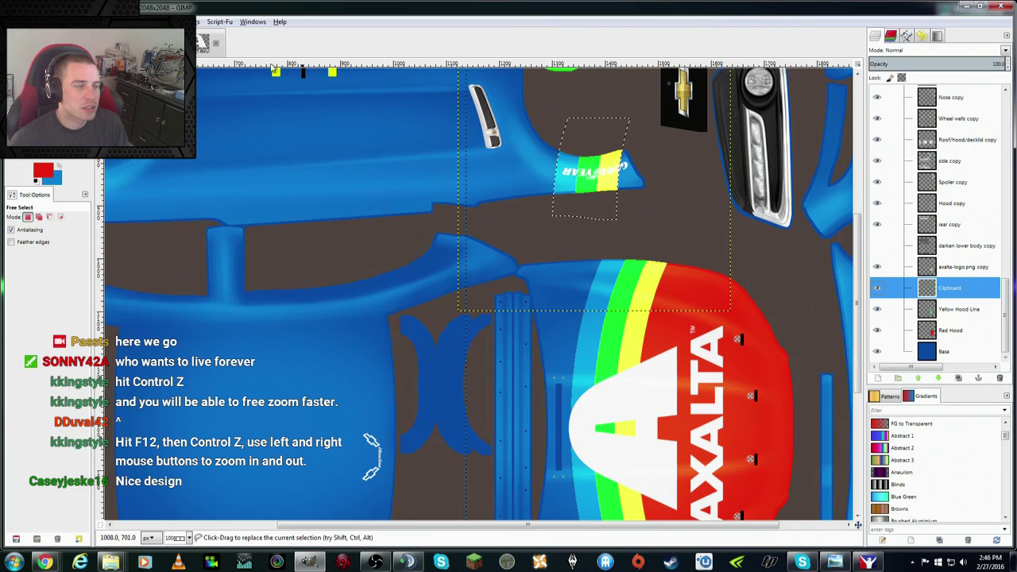
{"action": "left_click", "coordinate": [119, 22]}
{"action": "left_click", "coordinate": [210, 203]}
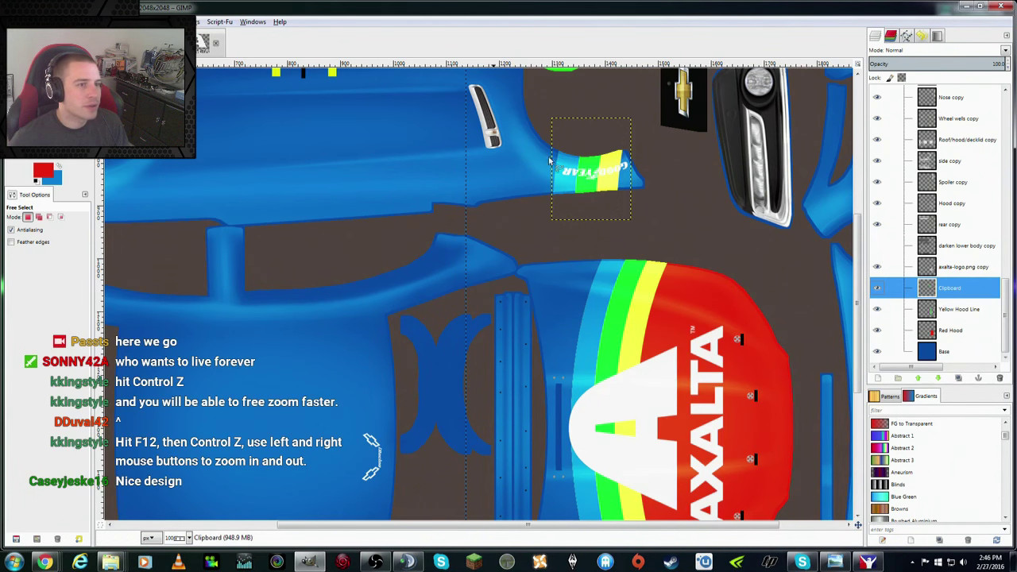
{"action": "right_click", "coordinate": [949, 295]}
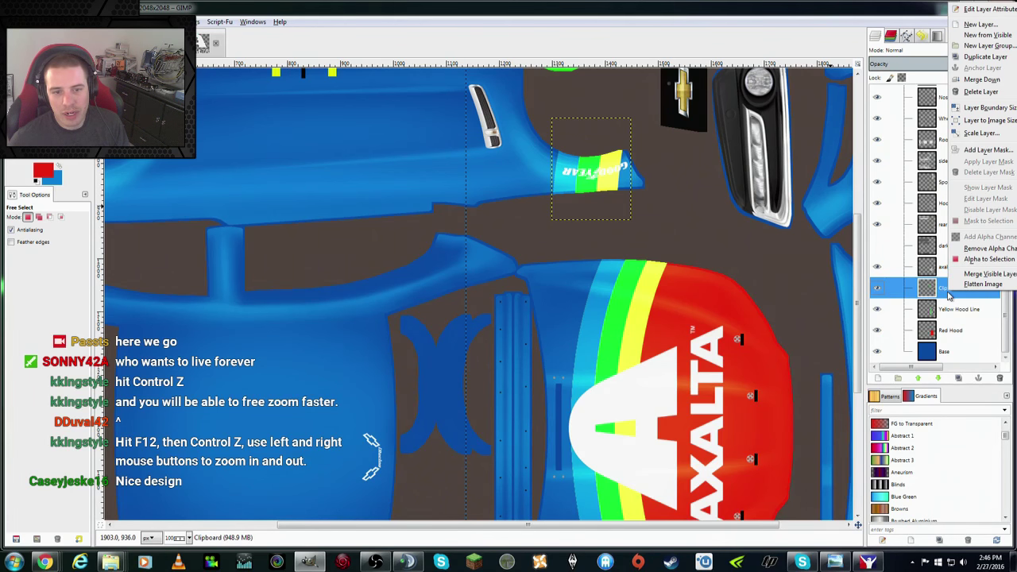
Step: Duplicate the Clipboard stripe patch layer, flip it vertically, and drag it down toward the other fender
{"action": "left_click", "coordinate": [986, 57]}
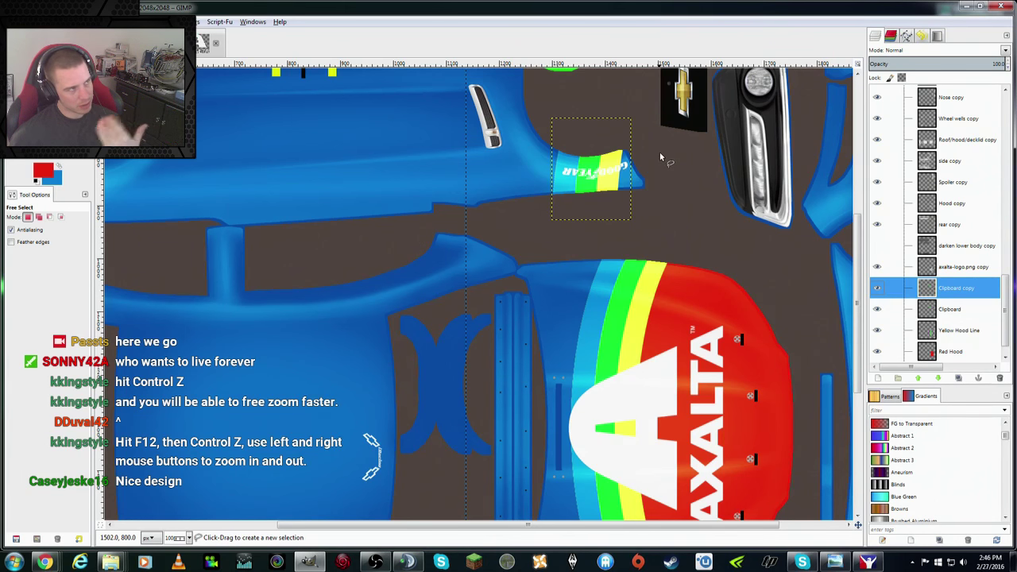
{"action": "left_click", "coordinate": [119, 21]}
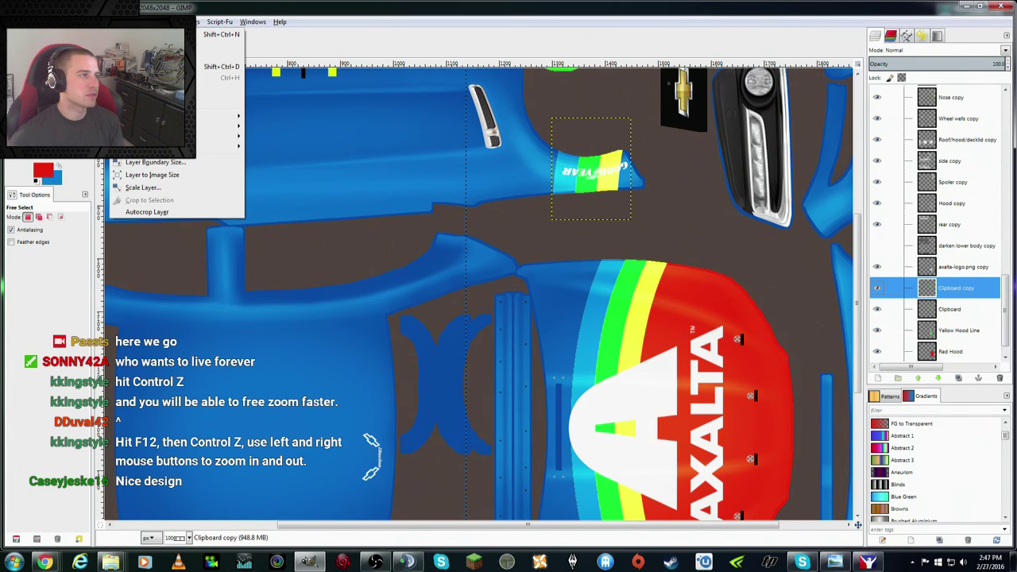
{"action": "mouse_move", "coordinate": [174, 147]}
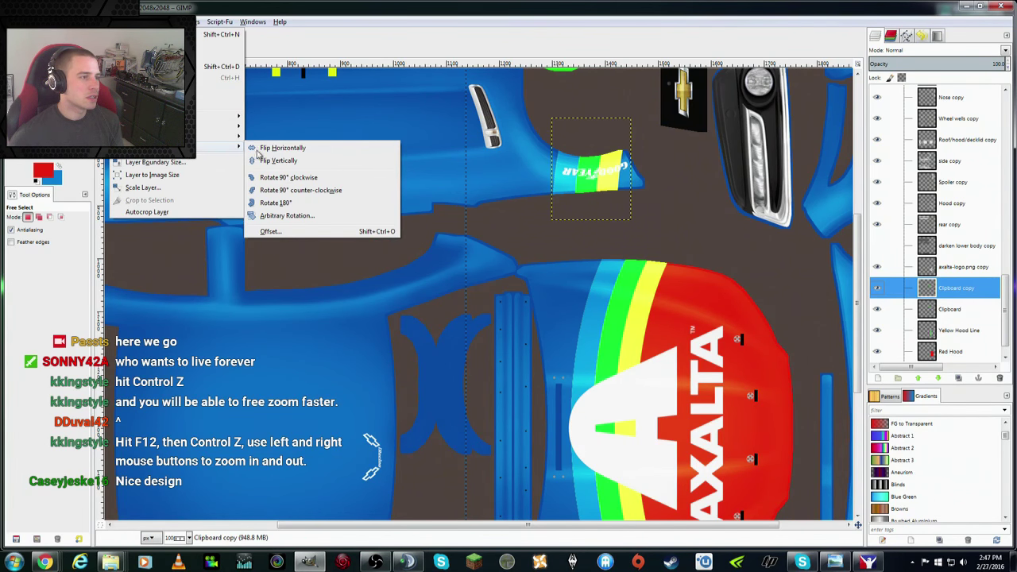
{"action": "left_click", "coordinate": [280, 162]}
{"action": "key", "text": "m"}
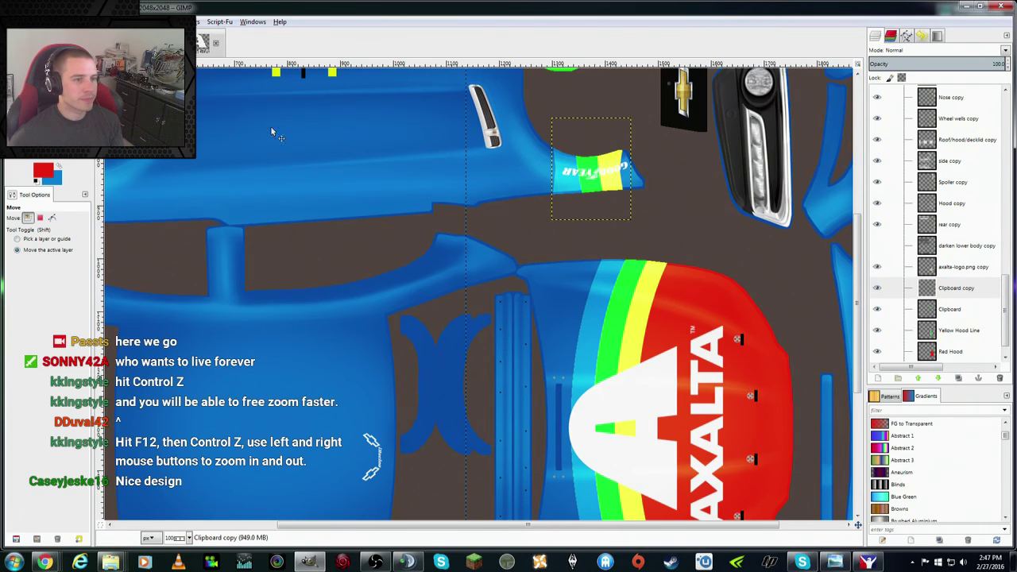
{"action": "mouse_move", "coordinate": [652, 216]}
{"action": "left_mouse_down"}
{"action": "mouse_move", "coordinate": [602, 462]}
{"action": "mouse_move", "coordinate": [622, 463]}
{"action": "left_mouse_up"}
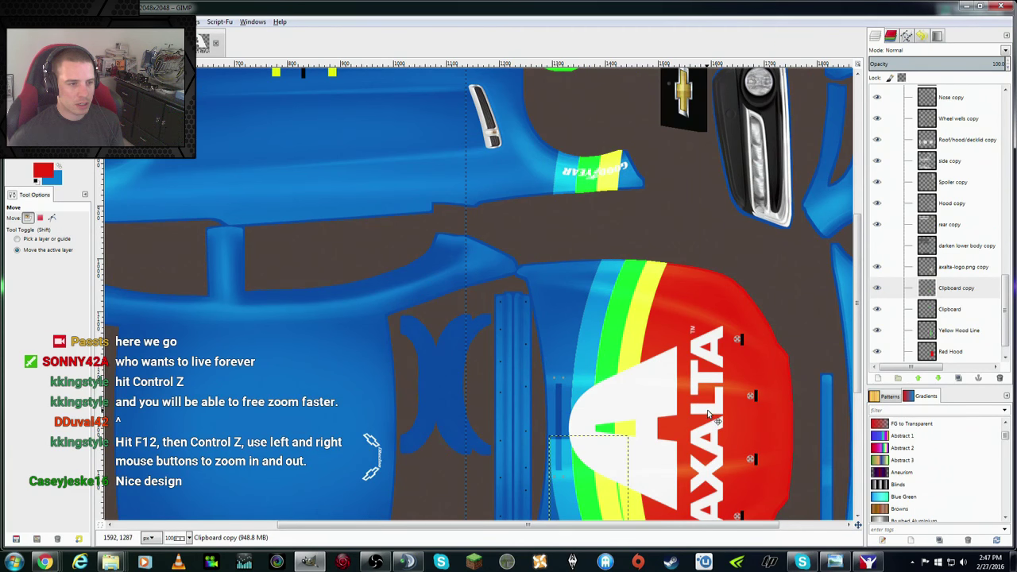
Step: Fine-tune the flipped patch copy's position on the lower fender and check the alignment
{"action": "scroll", "coordinate": [710, 414], "scroll_direction": "down", "scroll_amount": 5}
{"action": "scroll", "coordinate": [709, 414], "scroll_direction": "down", "scroll_amount": 4}
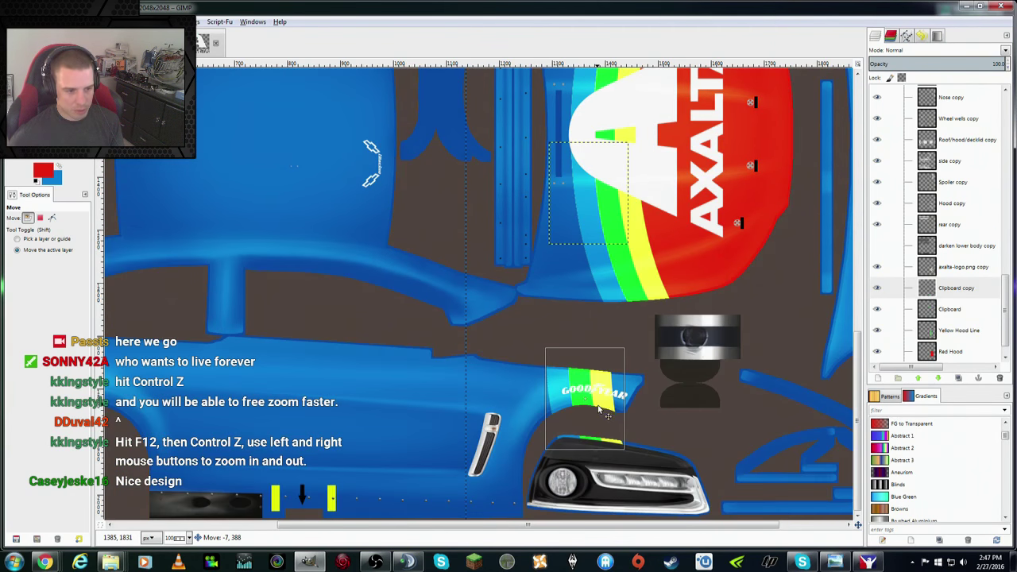
{"action": "left_click_drag", "start_coordinate": [608, 403], "coordinate": [604, 395]}
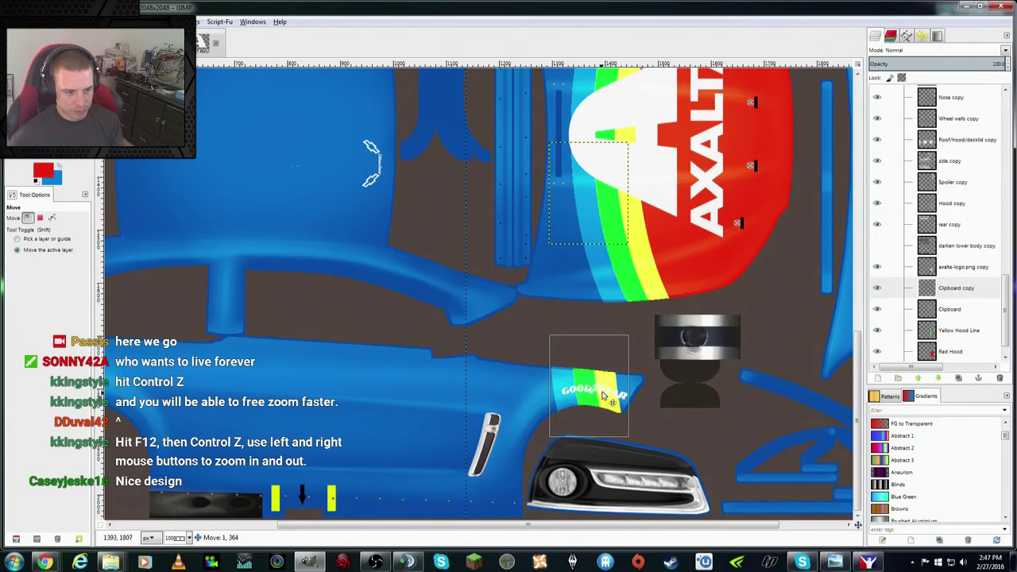
{"action": "left_click_drag", "start_coordinate": [602, 395], "coordinate": [602, 386]}
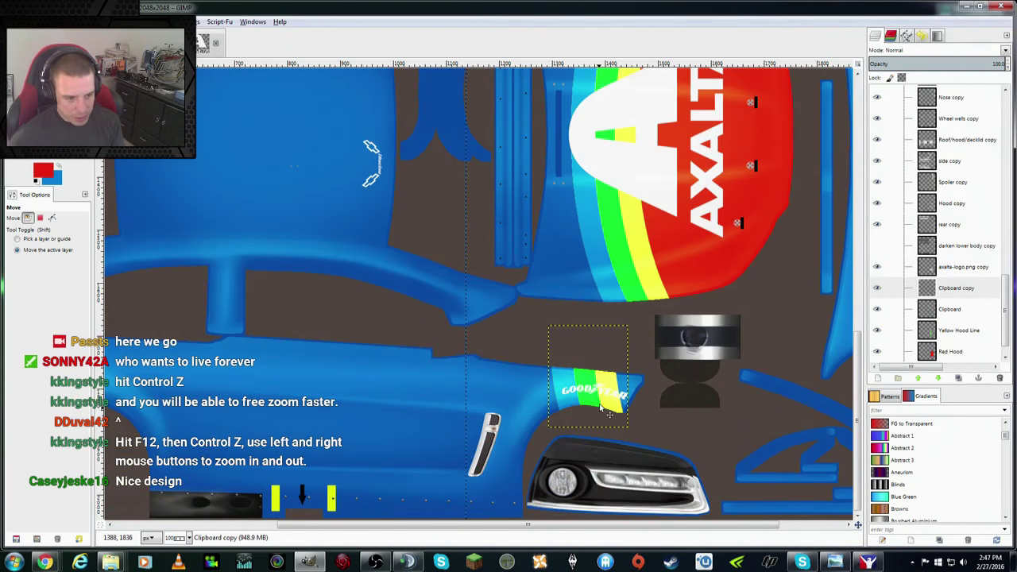
{"action": "left_click_drag", "start_coordinate": [606, 402], "coordinate": [604, 402]}
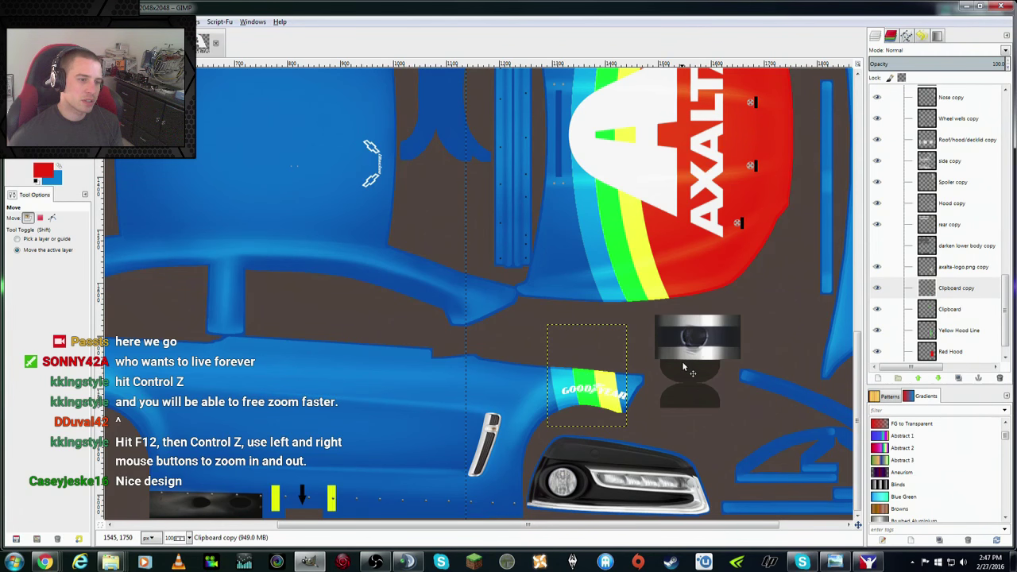
{"action": "key", "text": "ctrl+z"}
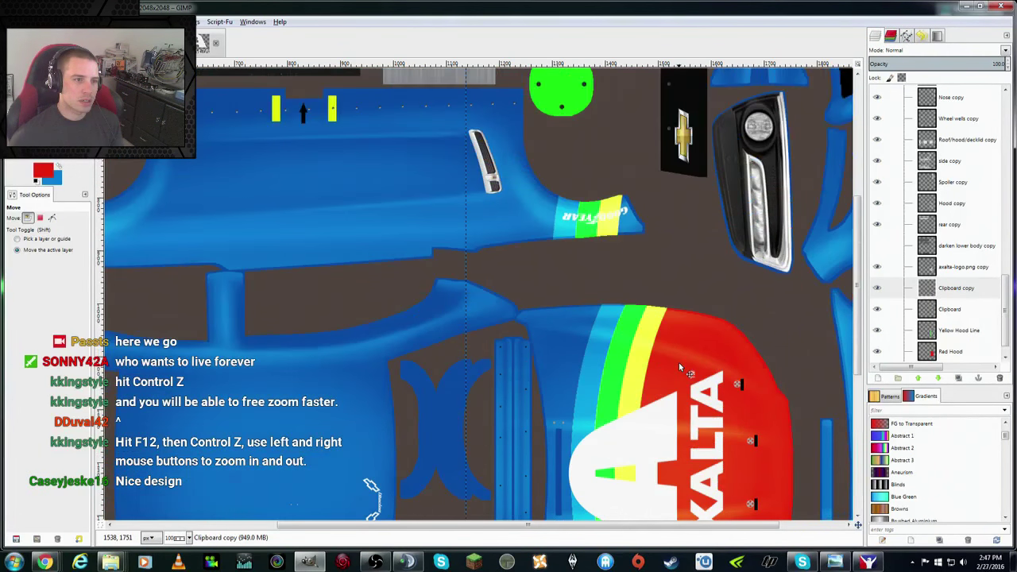
{"action": "key", "text": "ctrl+y"}
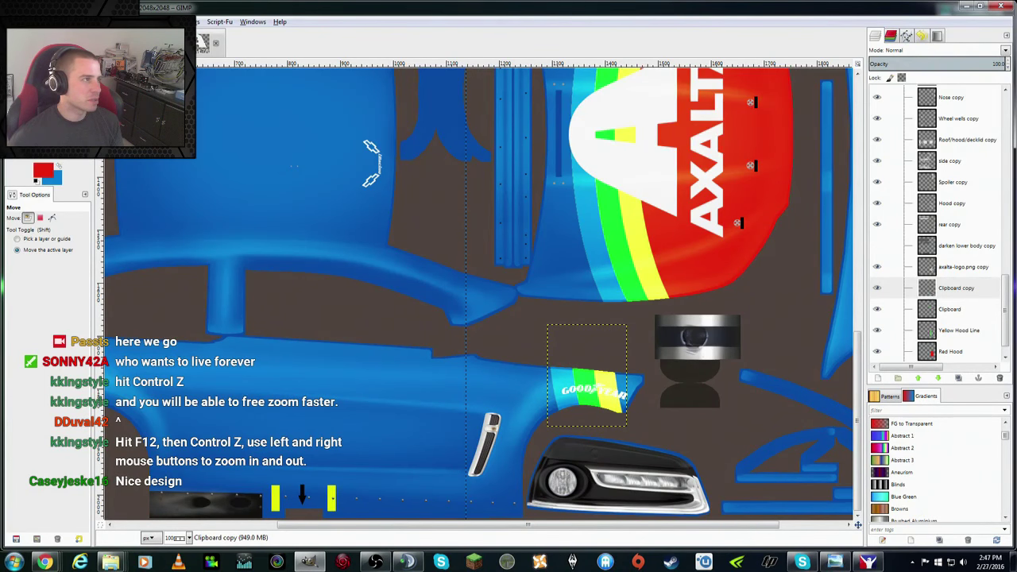
Step: Export the paint over Axalta RW SS.tga and open the stockcars chevyss folder
{"action": "key", "text": "alt+f"}
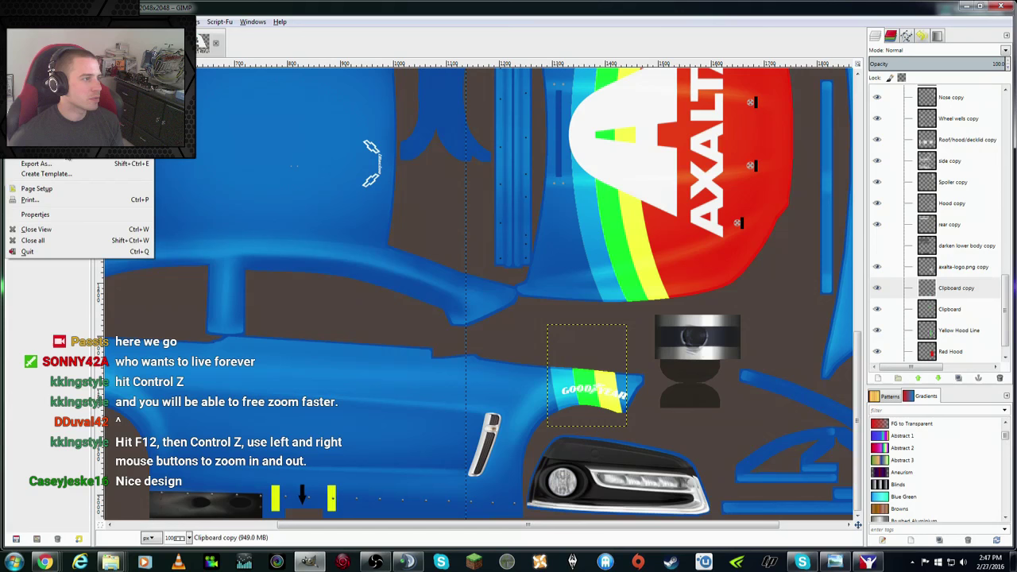
{"action": "key", "text": "ctrl+e"}
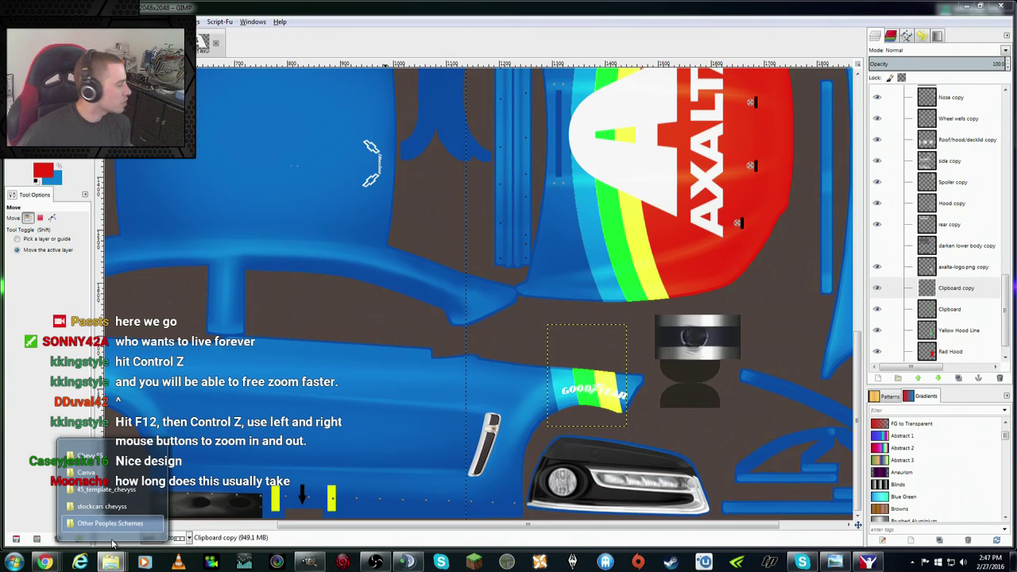
{"action": "left_click", "coordinate": [91, 538]}
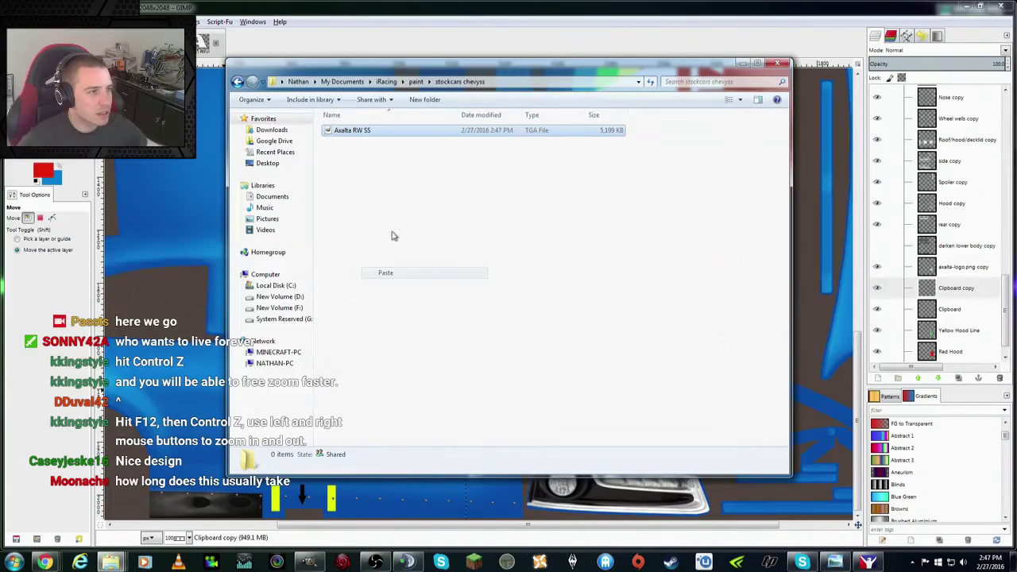
Step: Rename the exported Axalta RW SS file to car_ followed by the driver's member number
{"action": "left_click", "coordinate": [374, 132]}
{"action": "key", "text": "F2"}
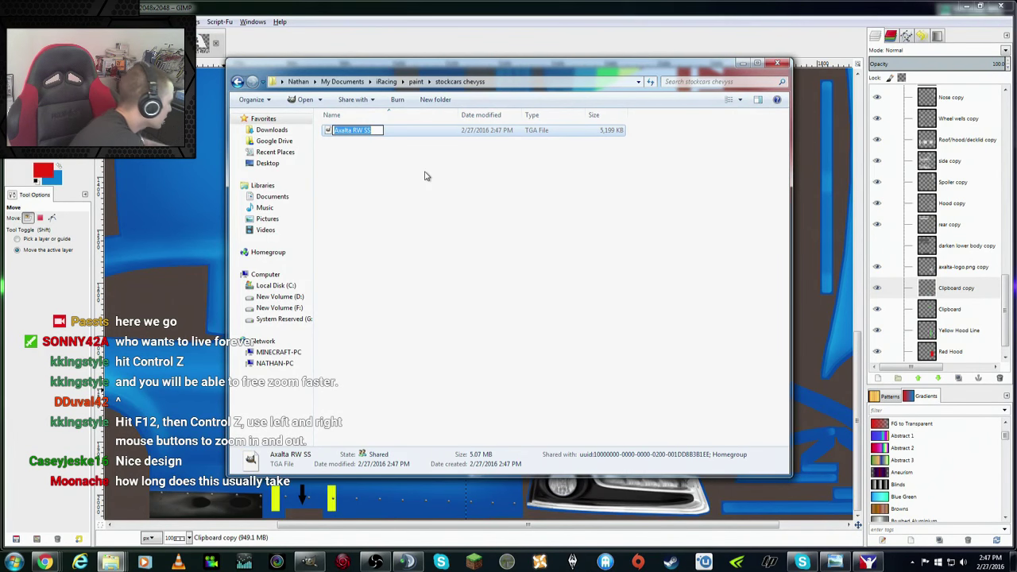
{"action": "type", "text": "car_139"}
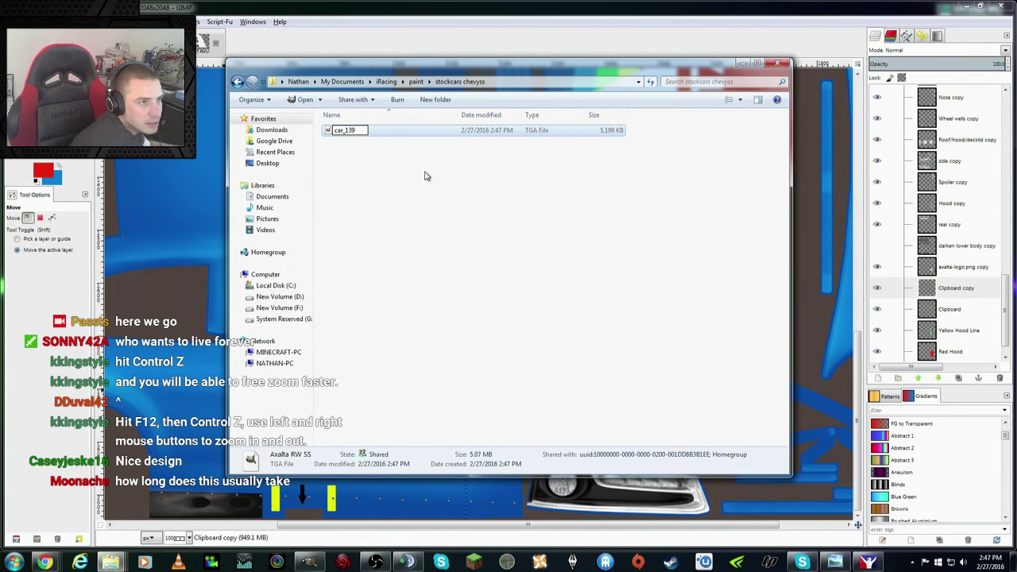
{"action": "type", "text": "854"}
{"action": "key", "text": "Return"}
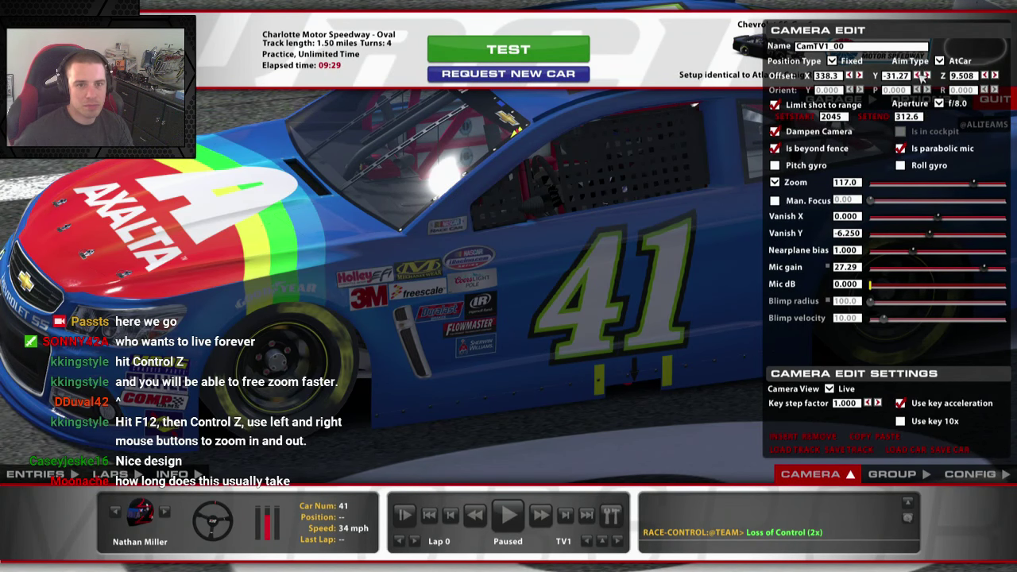
Step: Swing the replay camera around to the car's side, zoom in, then return to the desktop
{"action": "left_click", "coordinate": [966, 185]}
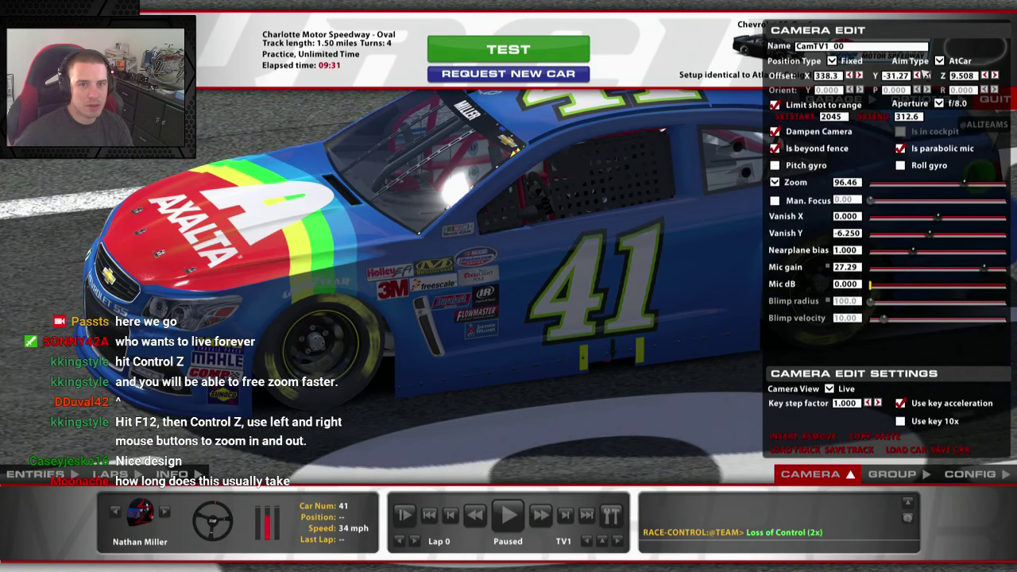
{"action": "left_click", "coordinate": [919, 76]}
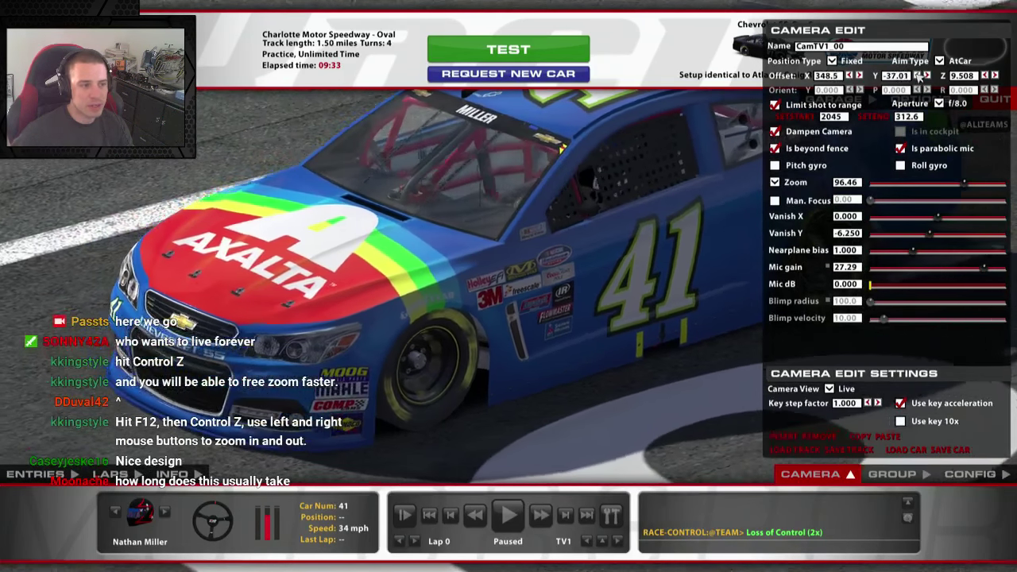
{"action": "left_click", "coordinate": [919, 76]}
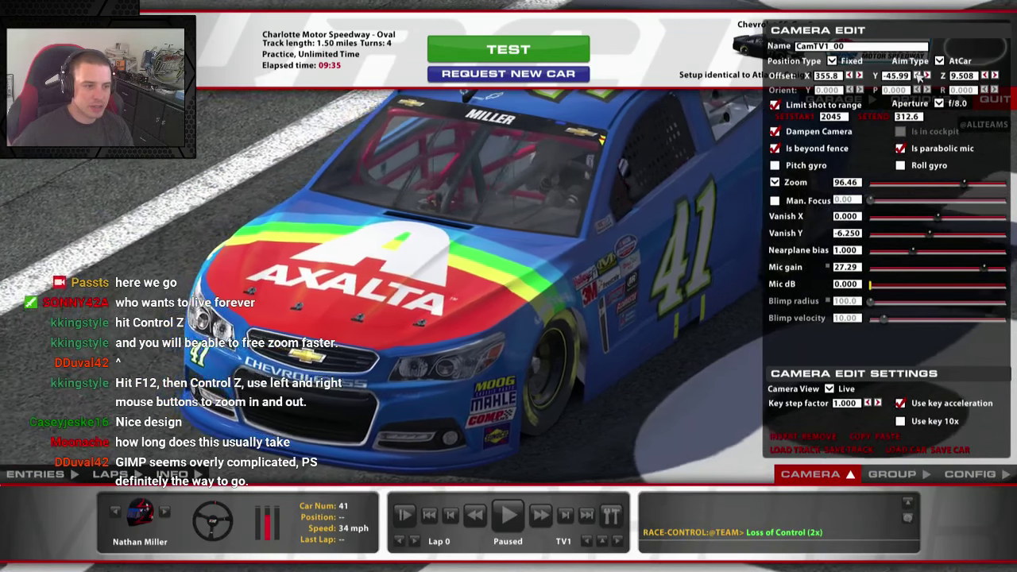
{"action": "left_click", "coordinate": [919, 76]}
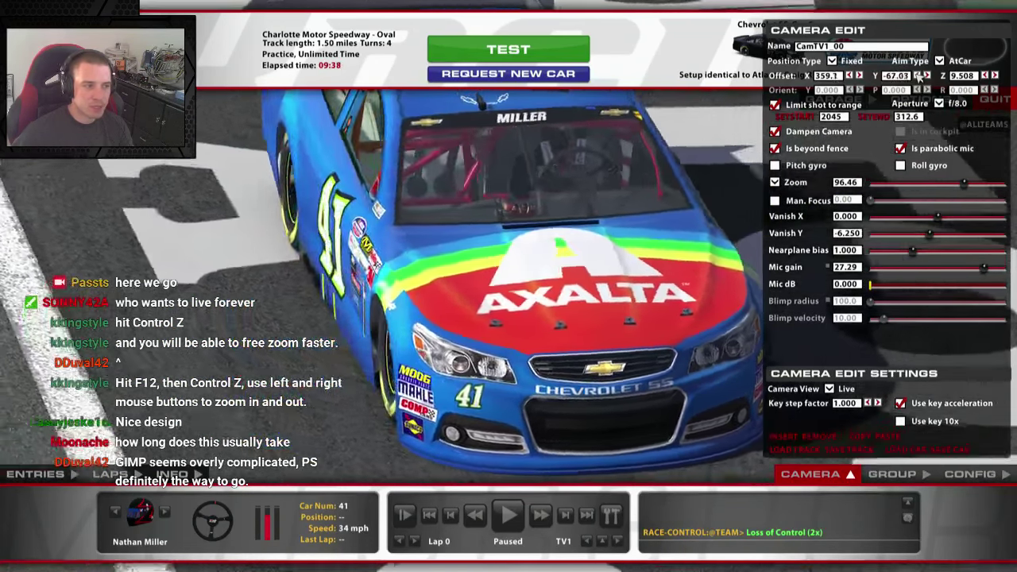
{"action": "left_click", "coordinate": [919, 75]}
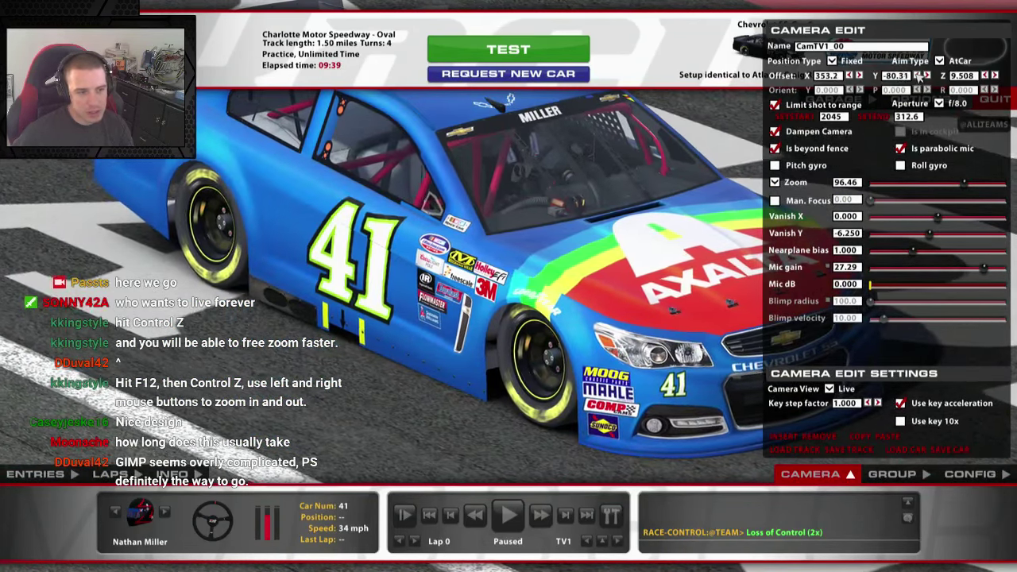
{"action": "left_click_drag", "start_coordinate": [979, 189], "coordinate": [992, 183]}
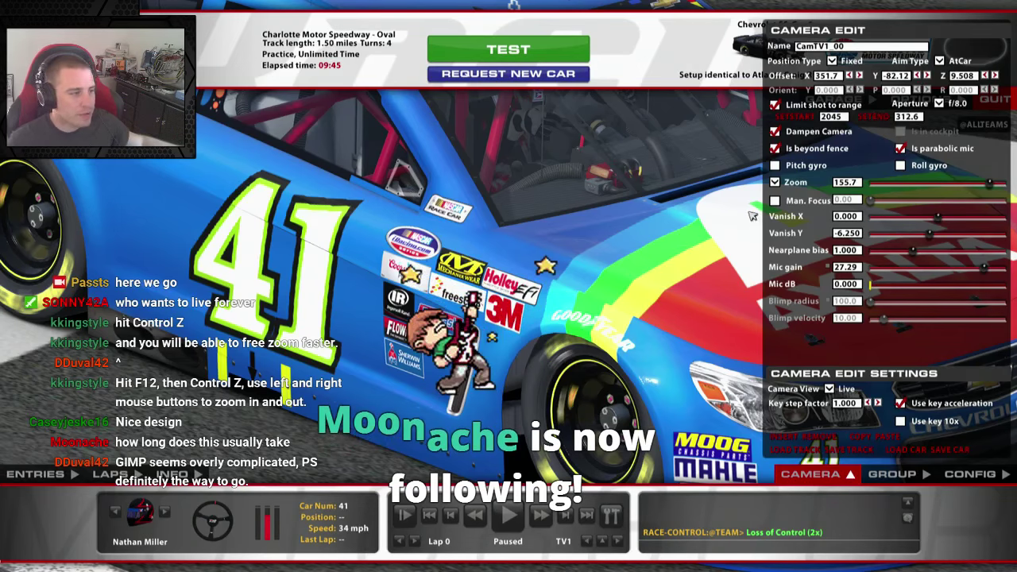
{"action": "key", "text": "alt+Tab"}
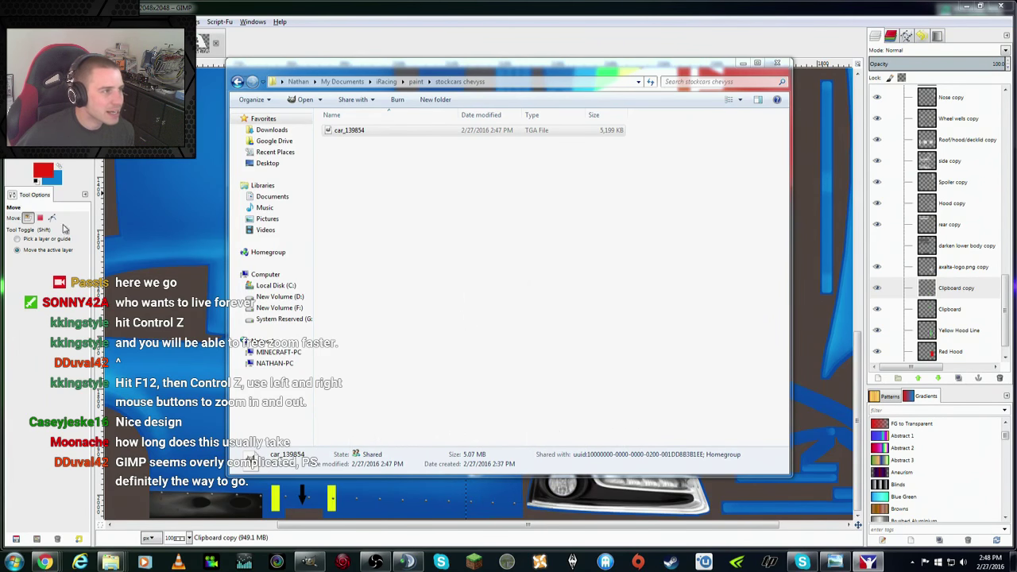
Step: Shift the Goodyear patch 7 px right, re-export Axalta RW SS.tga, and bring up the stockcars chevyss folder
{"action": "left_click", "coordinate": [370, 13]}
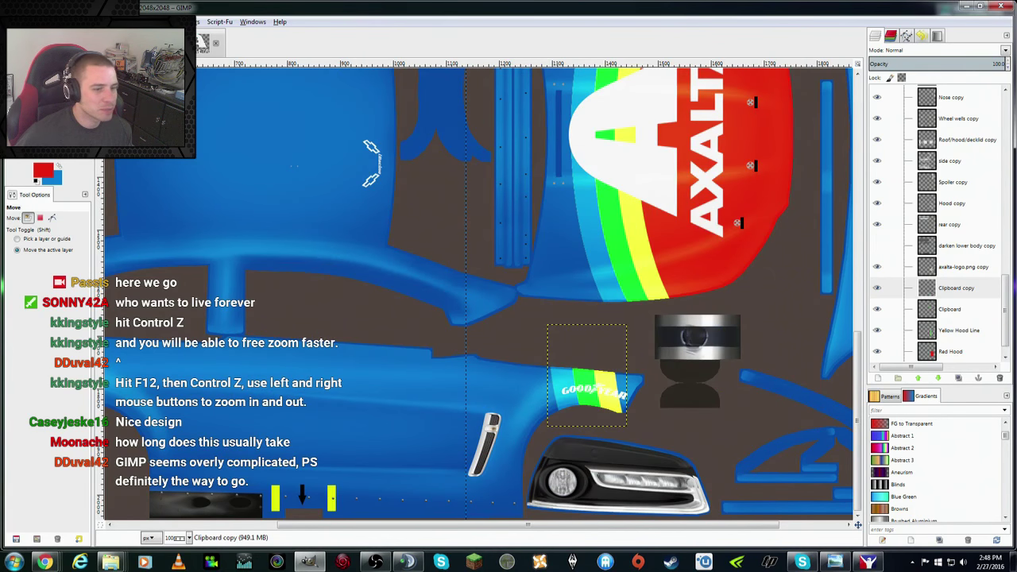
{"action": "left_click_drag", "start_coordinate": [590, 387], "coordinate": [598, 387]}
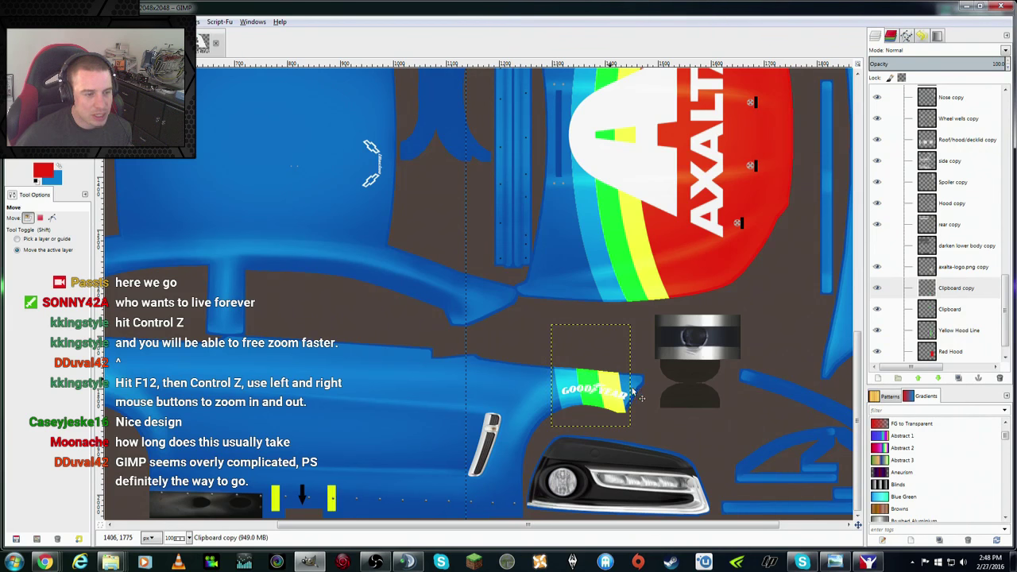
{"action": "key", "text": "alt+f"}
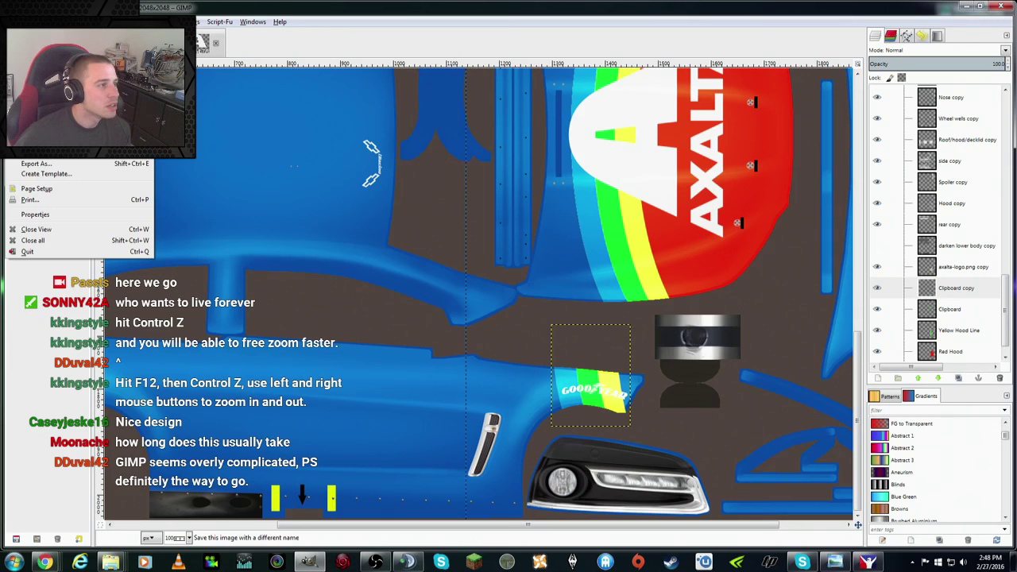
{"action": "key", "text": "Escape"}
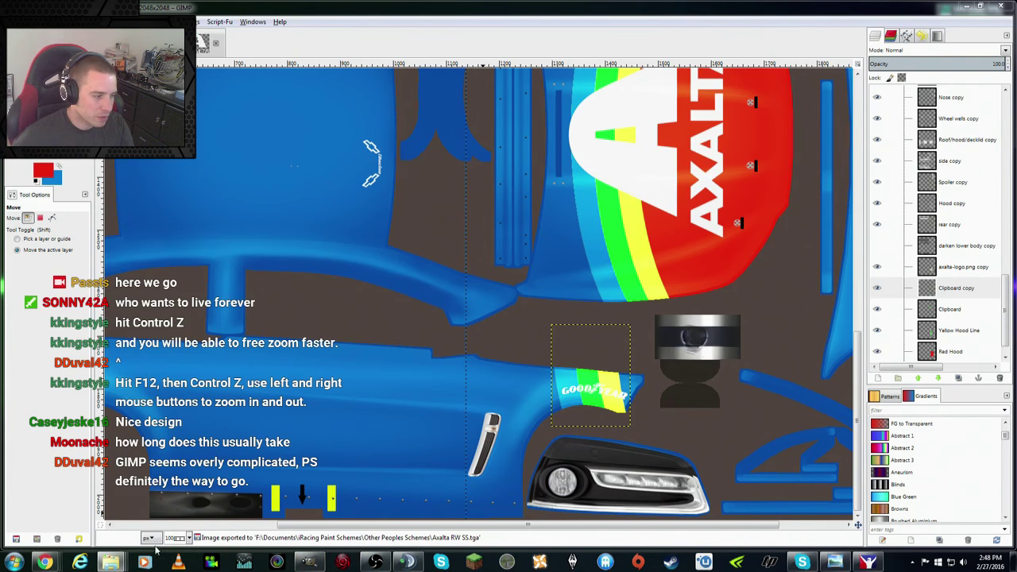
{"action": "left_click", "coordinate": [109, 563]}
{"action": "left_click", "coordinate": [101, 506]}
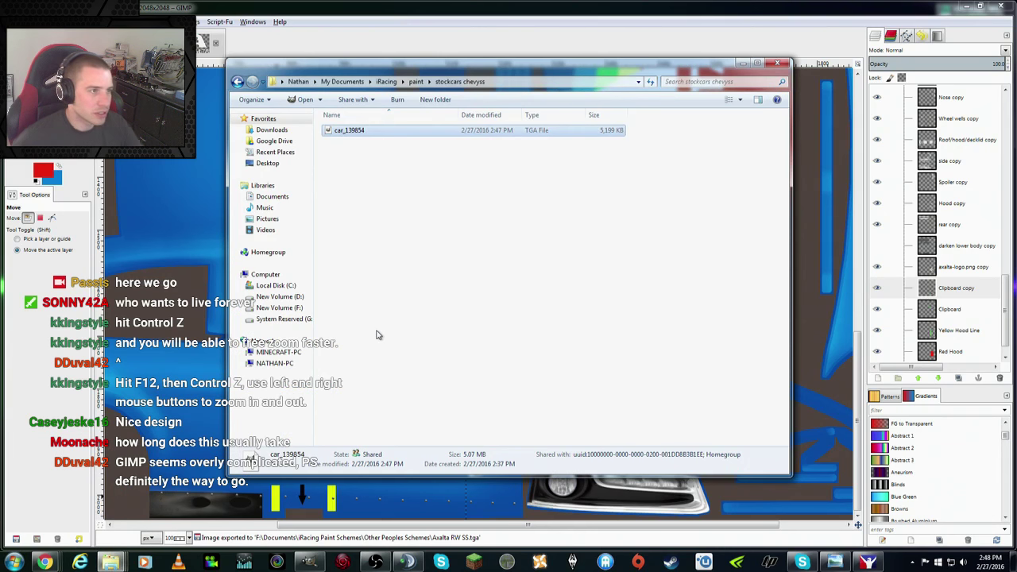
Step: Delete the old car file, paste the new export, and rename it car_ plus the member number
{"action": "key", "text": "Delete"}
{"action": "key", "text": "Return"}
{"action": "right_click", "coordinate": [387, 283]}
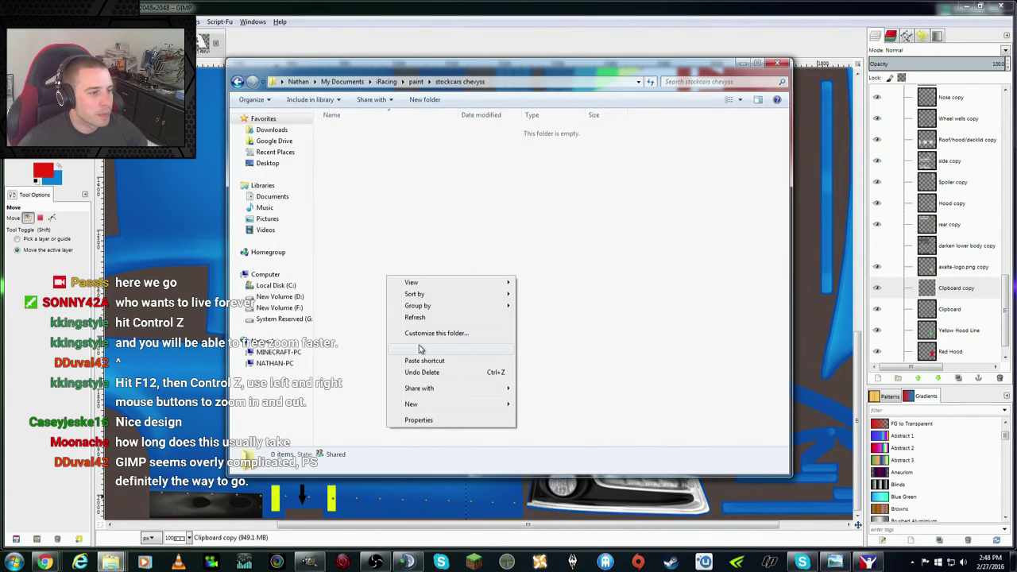
{"action": "left_click", "coordinate": [414, 350]}
{"action": "key", "text": "F2"}
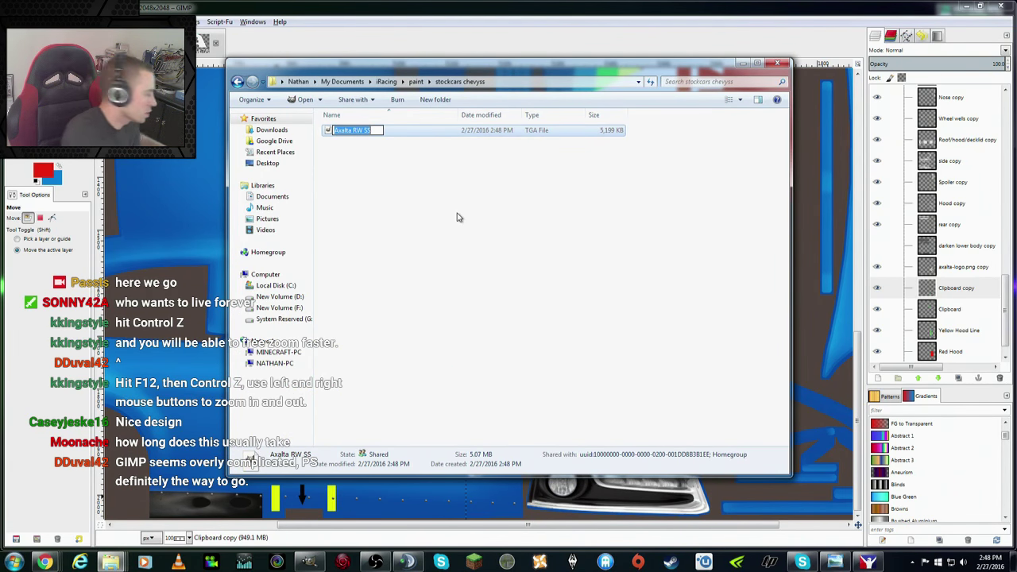
{"action": "type", "text": "car_139854"}
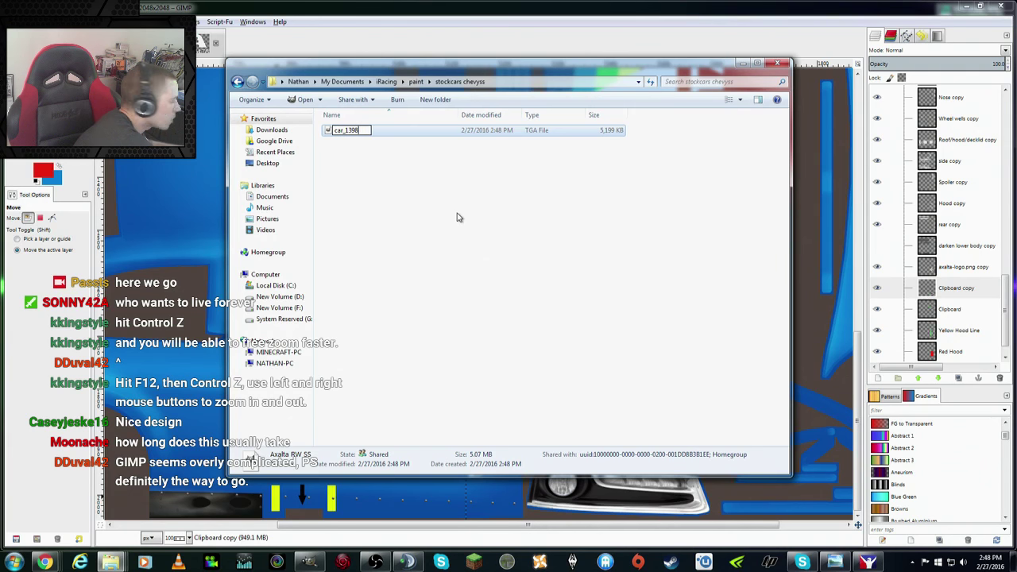
{"action": "key", "text": "Return"}
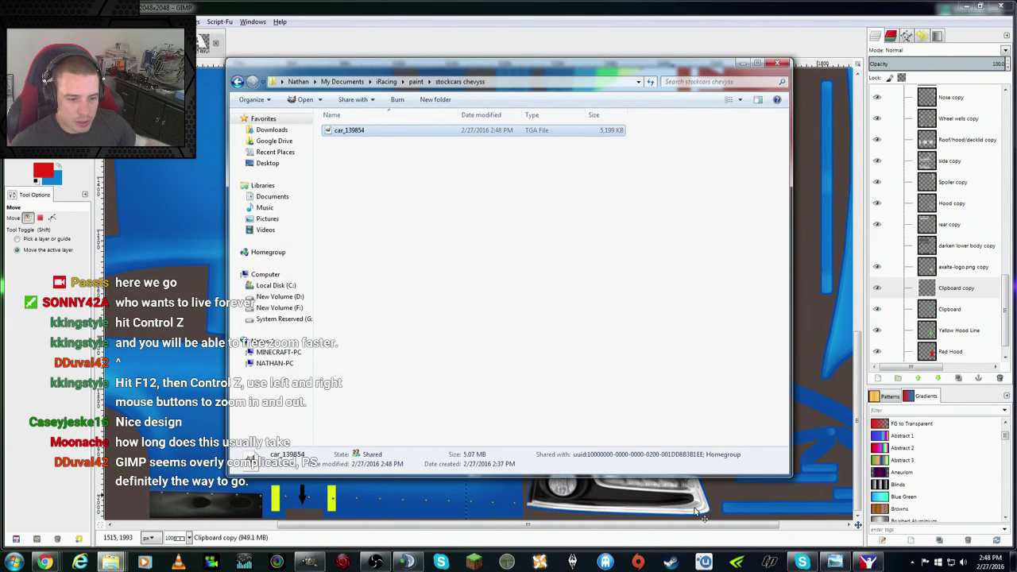
{"action": "left_click", "coordinate": [869, 563]}
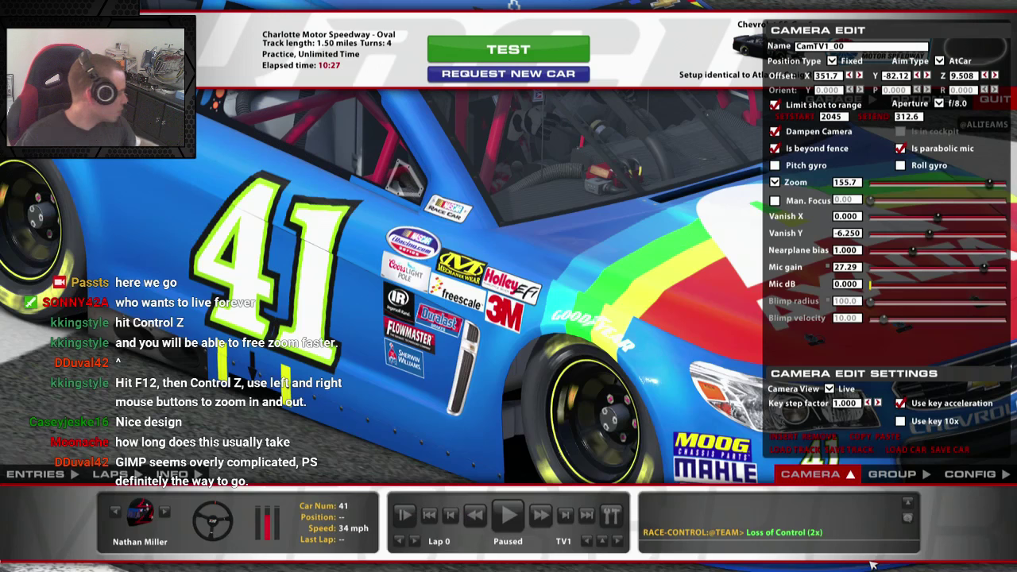
Step: Reload the car textures with Ctrl+R and move the camera along the car's side to inspect the fender stripe
{"action": "key", "text": "ctrl+r"}
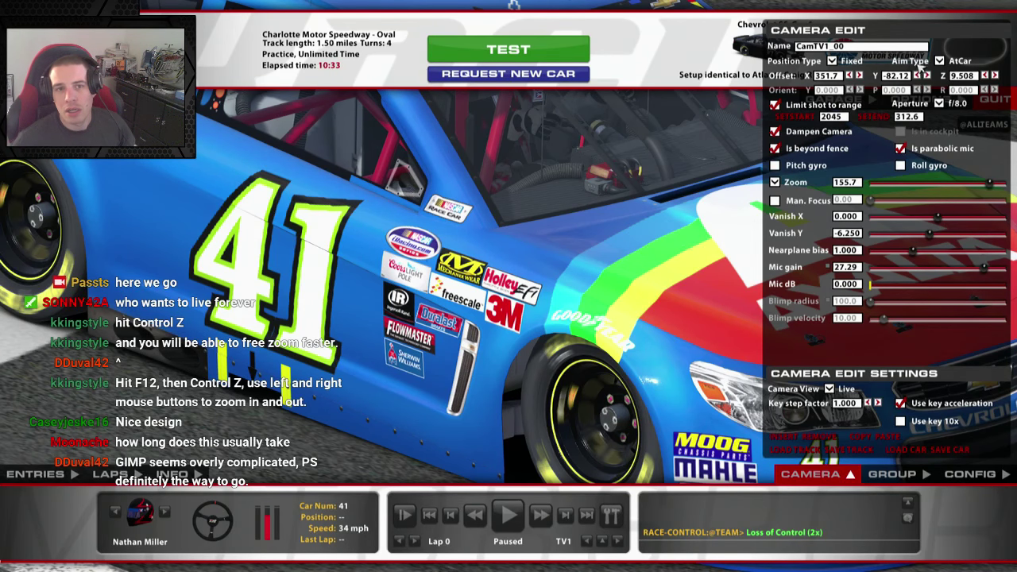
{"action": "key", "text": "Down"}
{"action": "key", "text": "Down"}
{"action": "key", "text": "Down"}
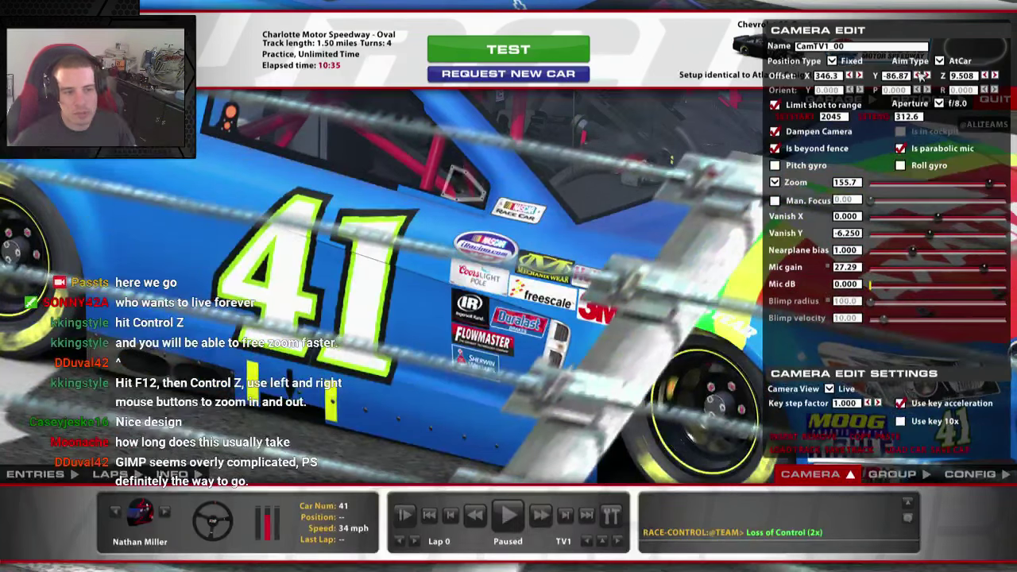
{"action": "key", "text": "Down"}
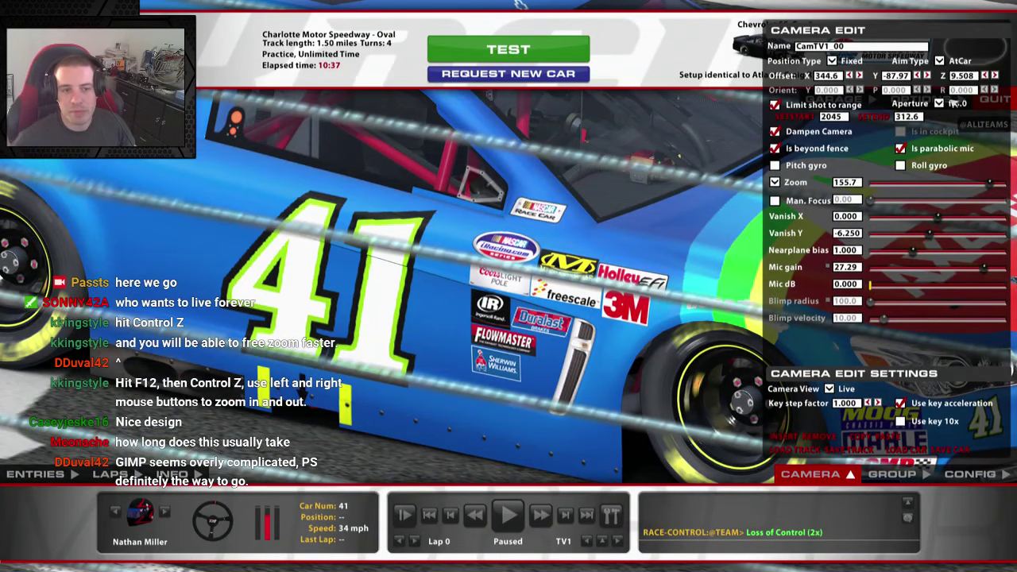
{"action": "key", "text": "Up"}
{"action": "key", "text": "Up"}
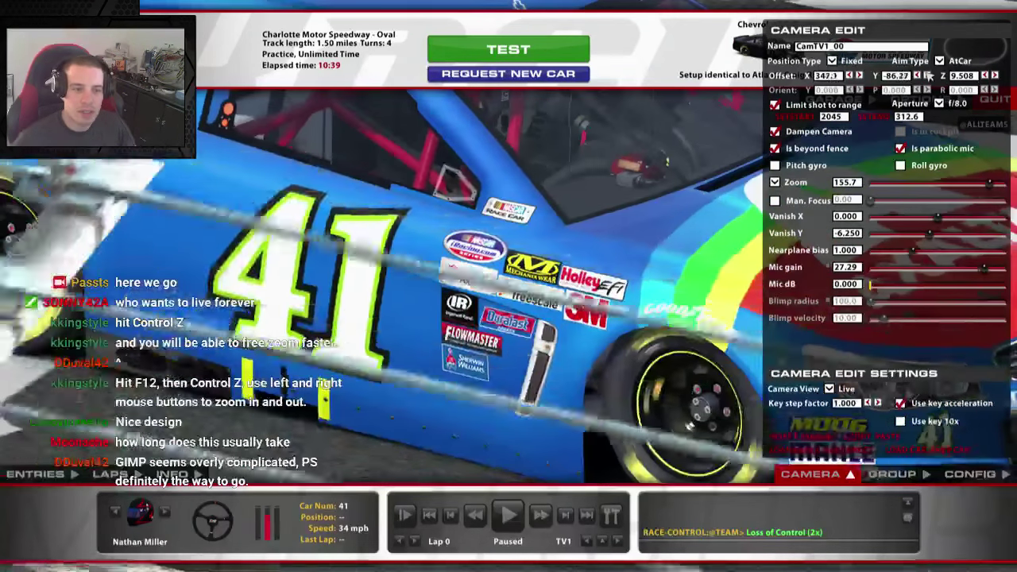
{"action": "key", "text": "Up"}
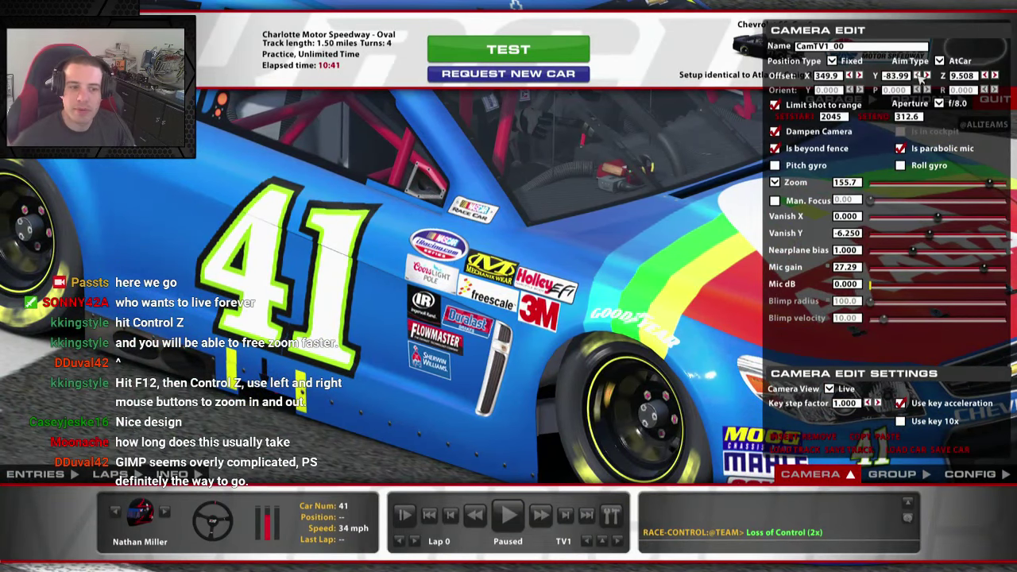
{"action": "key", "text": "Down"}
{"action": "key", "text": "Down"}
{"action": "key", "text": "Down"}
{"action": "key", "text": "Down"}
{"action": "key", "text": "Down"}
{"action": "key", "text": "Down"}
{"action": "key", "text": "Down"}
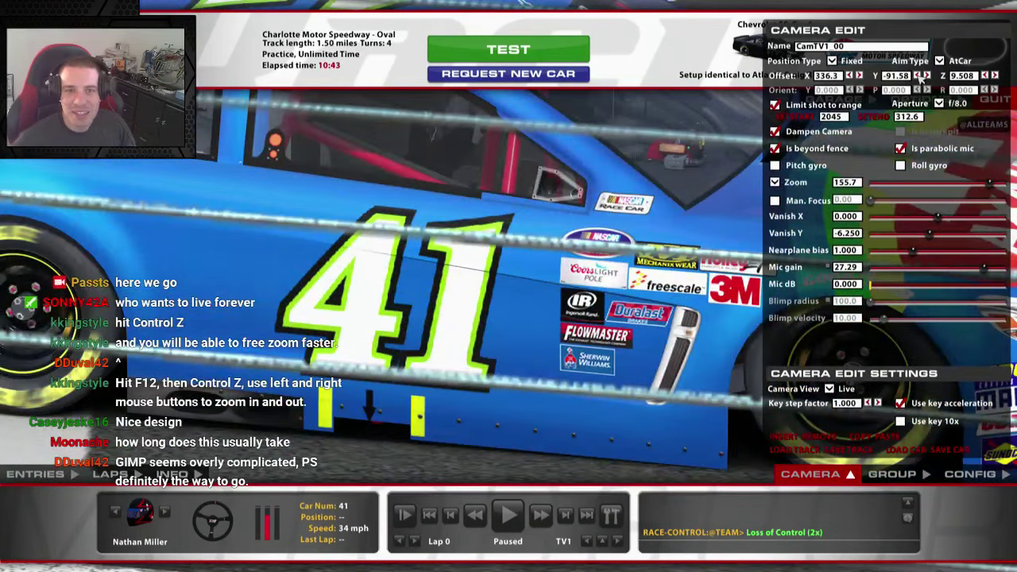
{"action": "key", "text": "Up"}
{"action": "key", "text": "Up"}
{"action": "key", "text": "Up"}
{"action": "key", "text": "Up"}
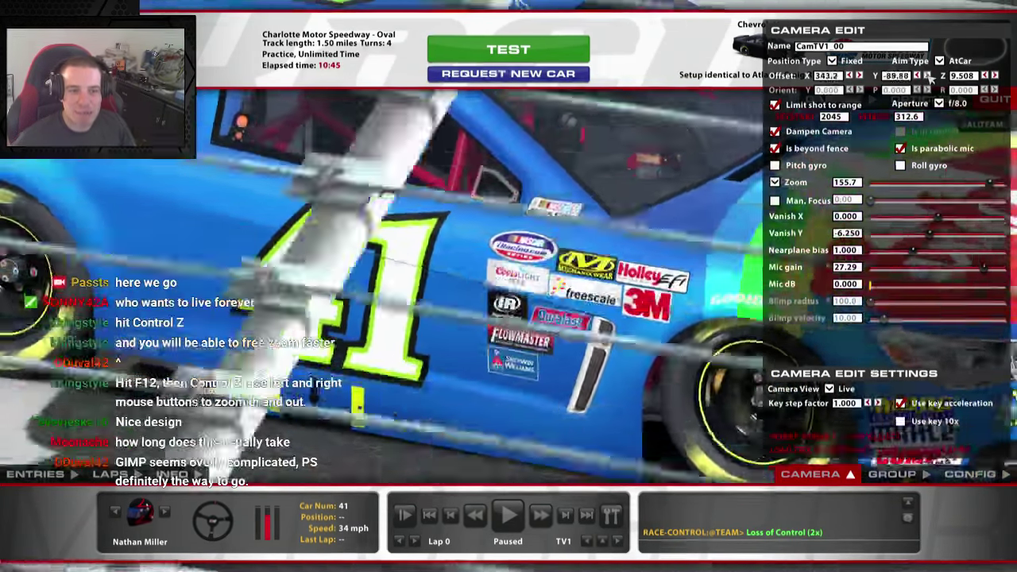
{"action": "key", "text": "Up"}
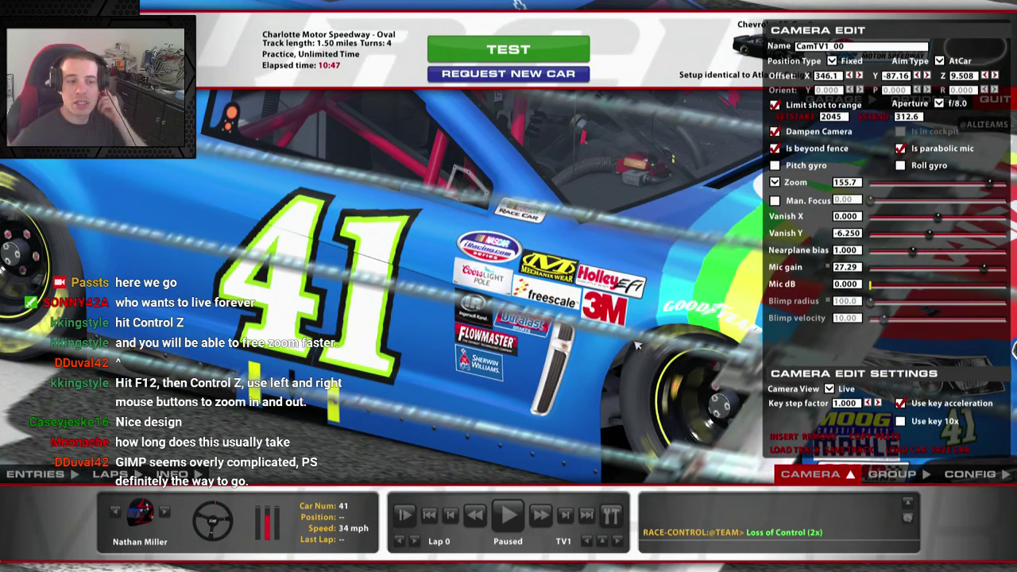
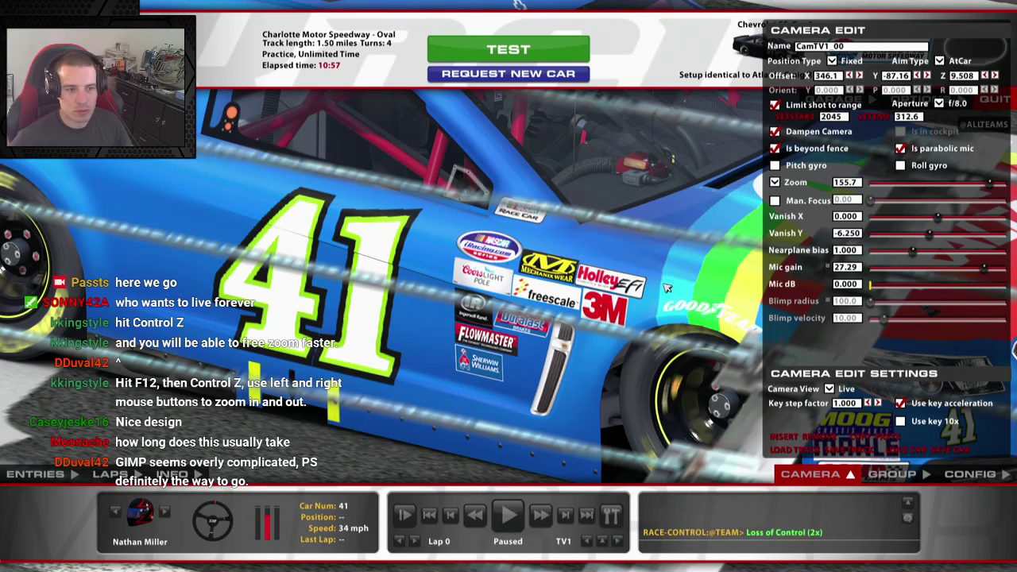
Step: Orbit the iRacing camera around the #41 Axalta car to its front quarter, then return to GIMP
{"action": "left_click", "coordinate": [956, 185]}
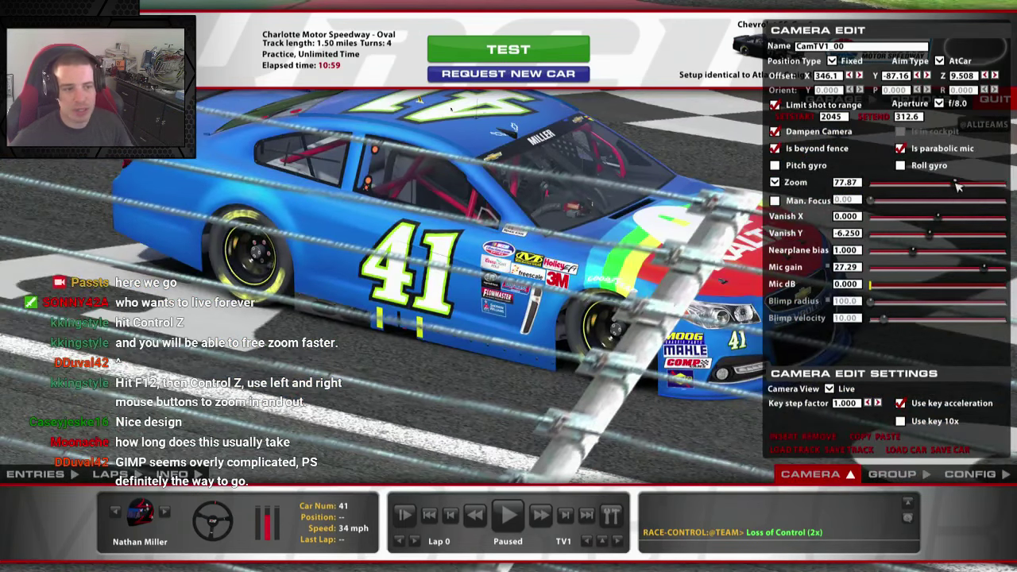
{"action": "left_click", "coordinate": [927, 75]}
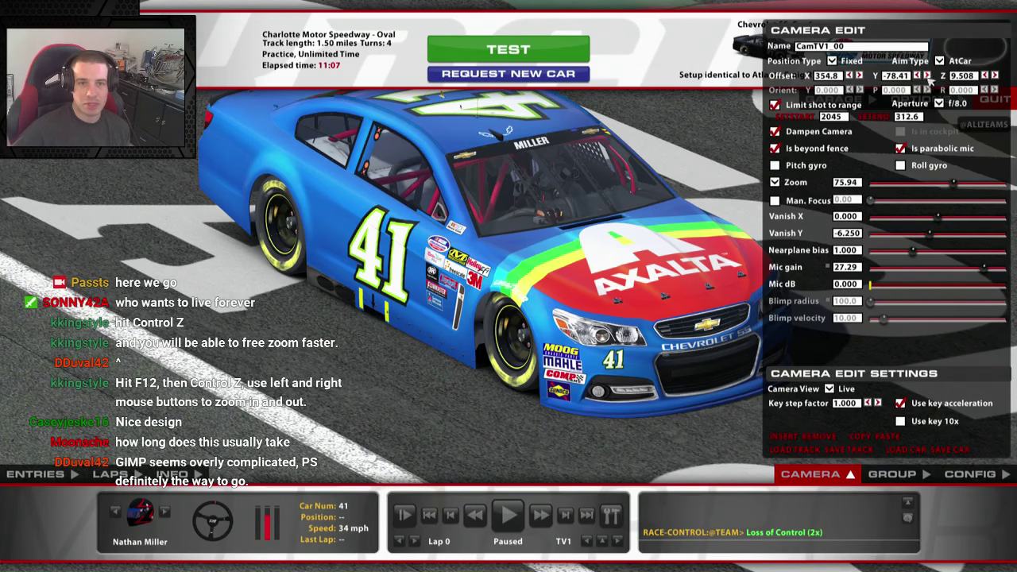
{"action": "left_click", "coordinate": [920, 75]}
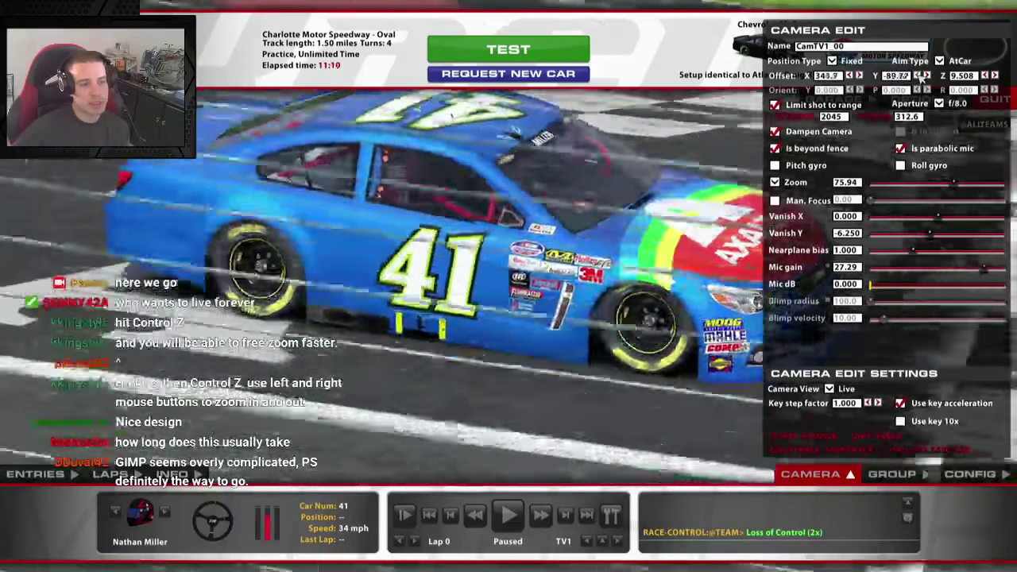
{"action": "left_click", "coordinate": [921, 76]}
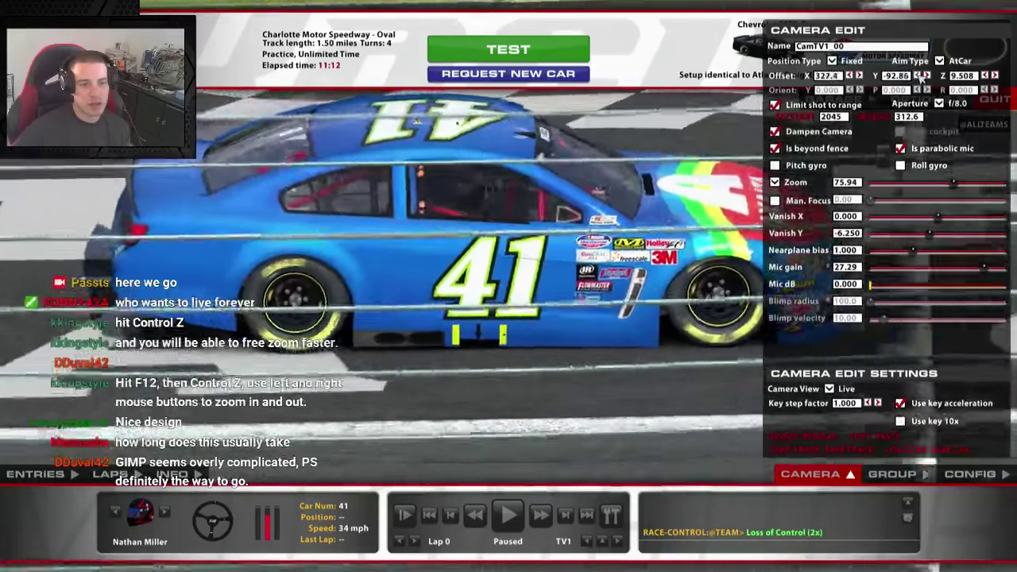
{"action": "left_click", "coordinate": [921, 76]}
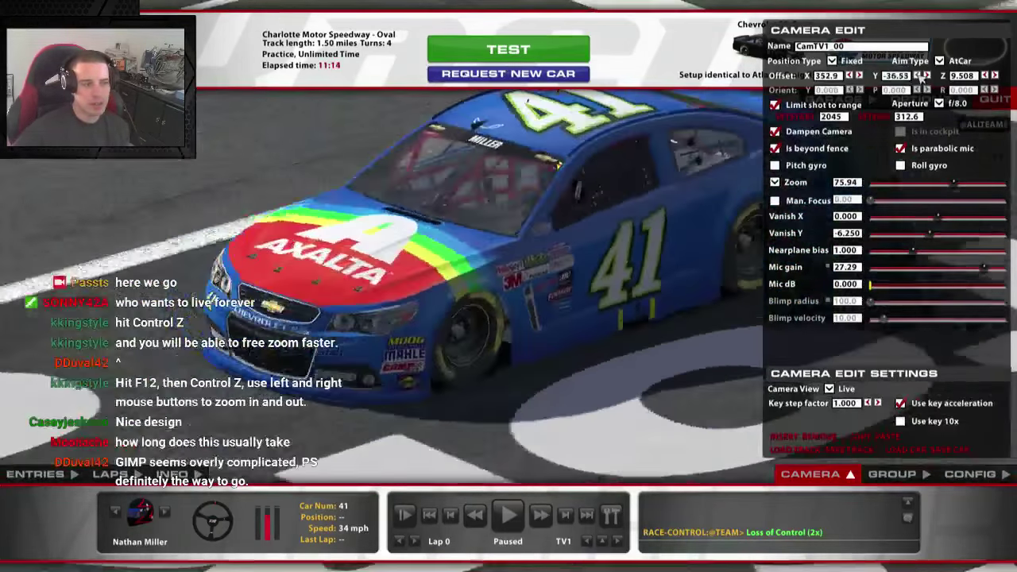
{"action": "left_click", "coordinate": [921, 74]}
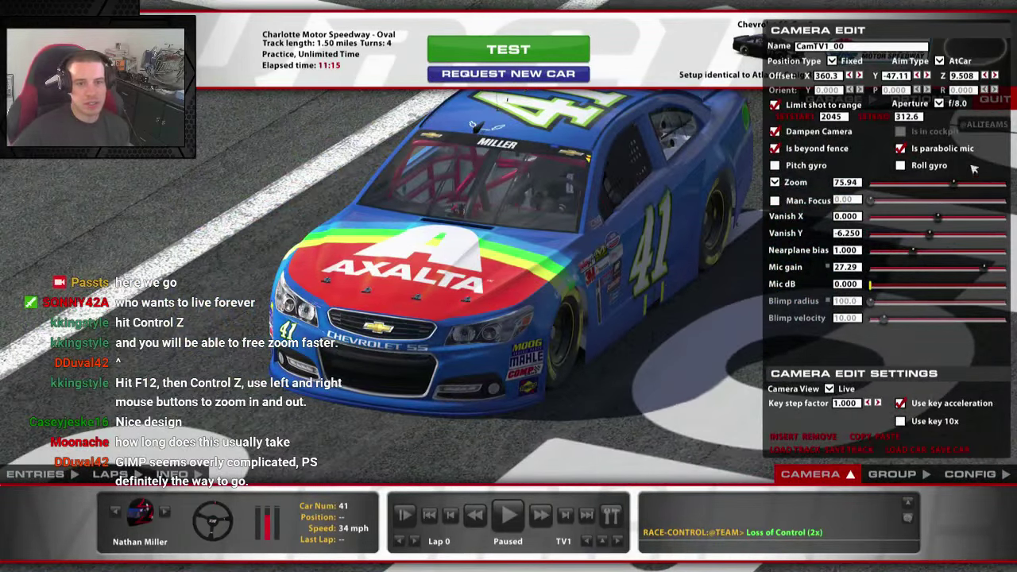
{"action": "left_click_drag", "start_coordinate": [951, 185], "coordinate": [947, 185]}
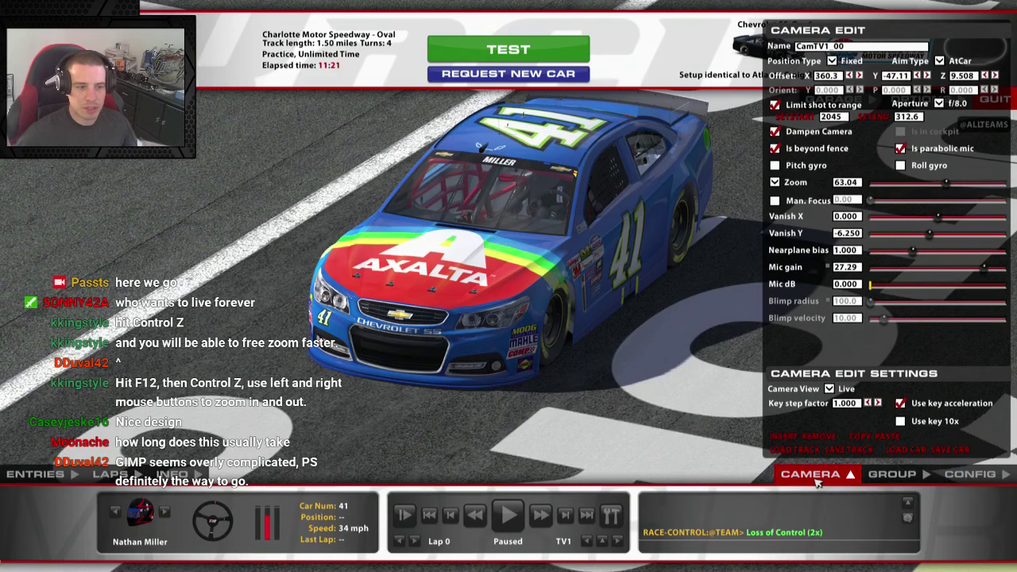
{"action": "key", "text": "alt+Tab"}
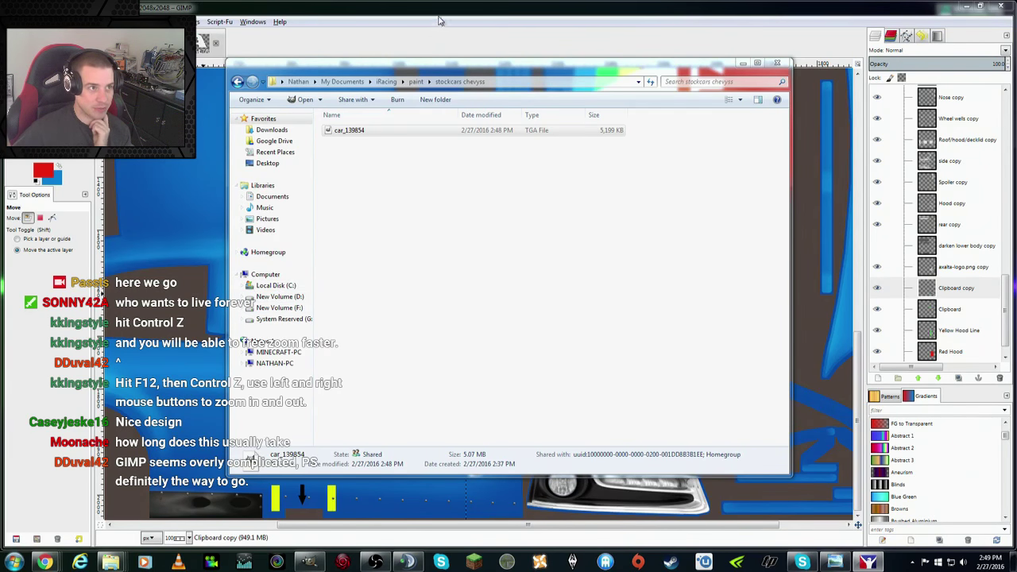
Step: Close the folder window, save Axalta RW SS.xcf, zoom to 50% and select the Red Hood layer
{"action": "key", "text": "alt+F4"}
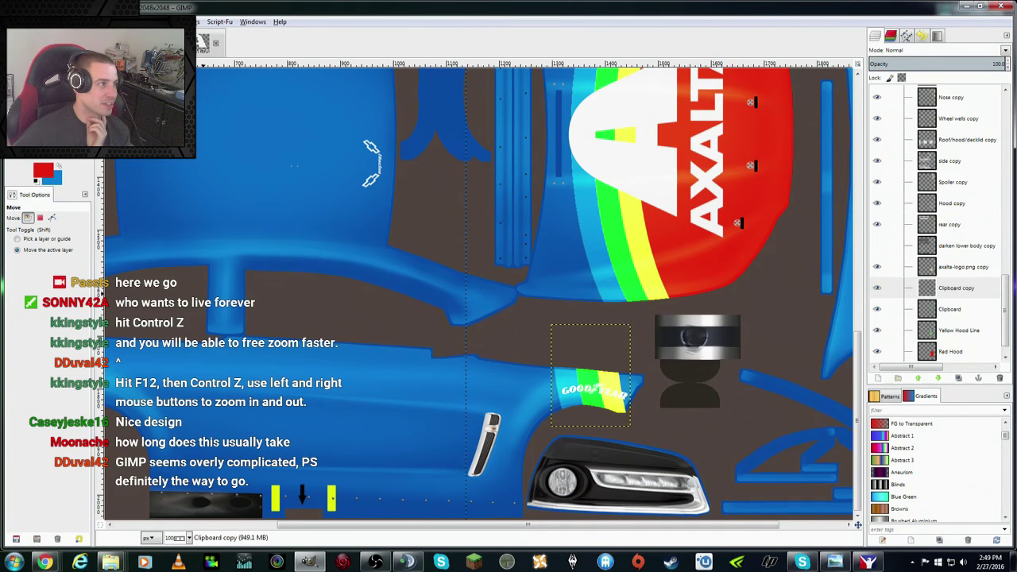
{"action": "key", "text": "ctrl+s"}
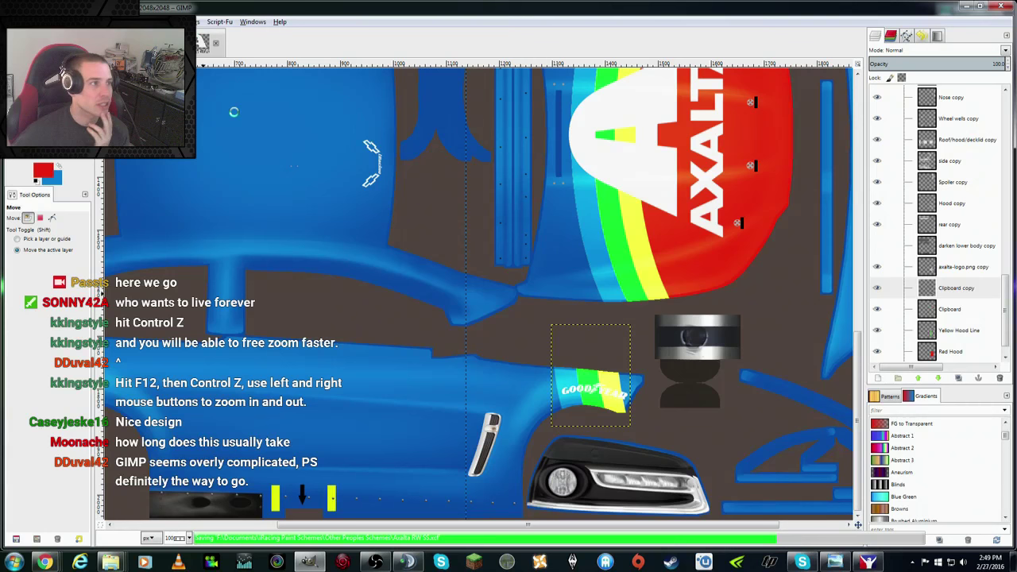
{"action": "left_click", "coordinate": [80, 22]}
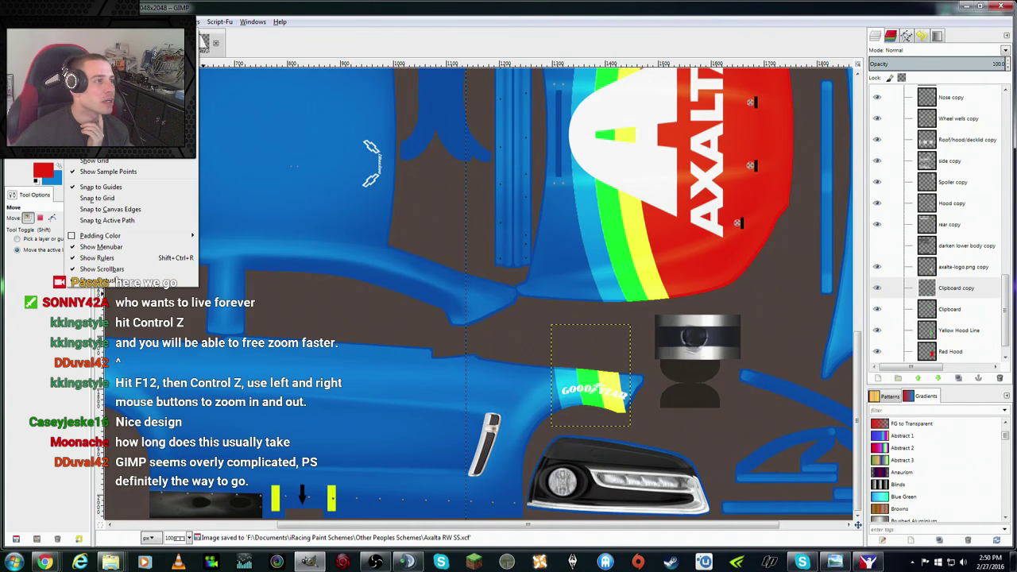
{"action": "left_click", "coordinate": [294, 49]}
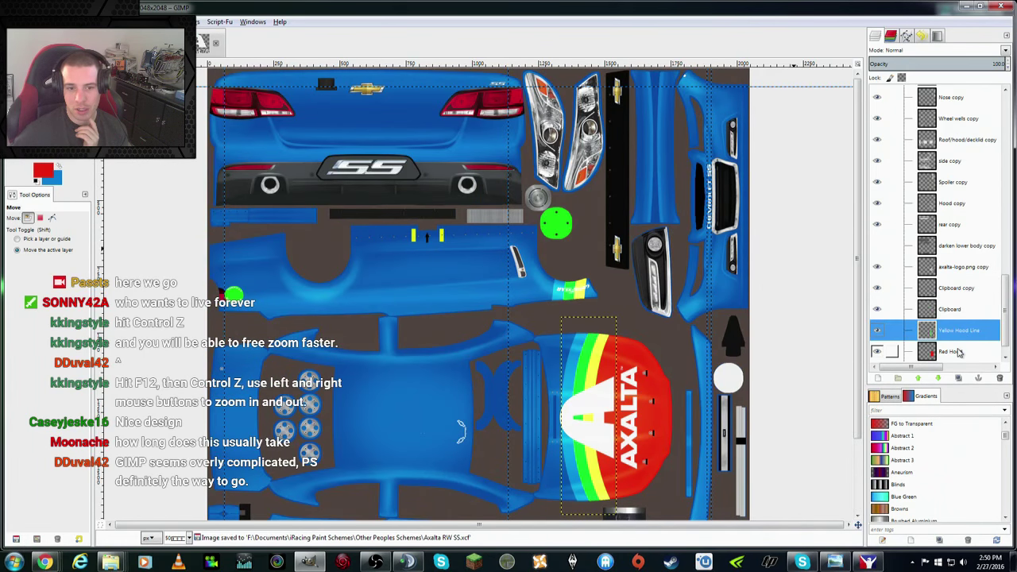
{"action": "left_click", "coordinate": [954, 352]}
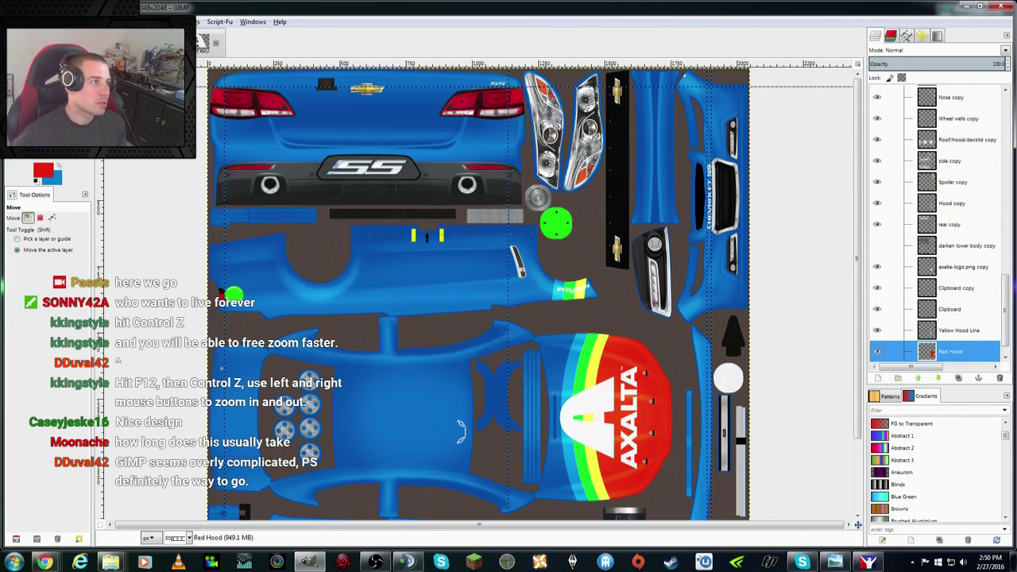
{"action": "key", "text": "f"}
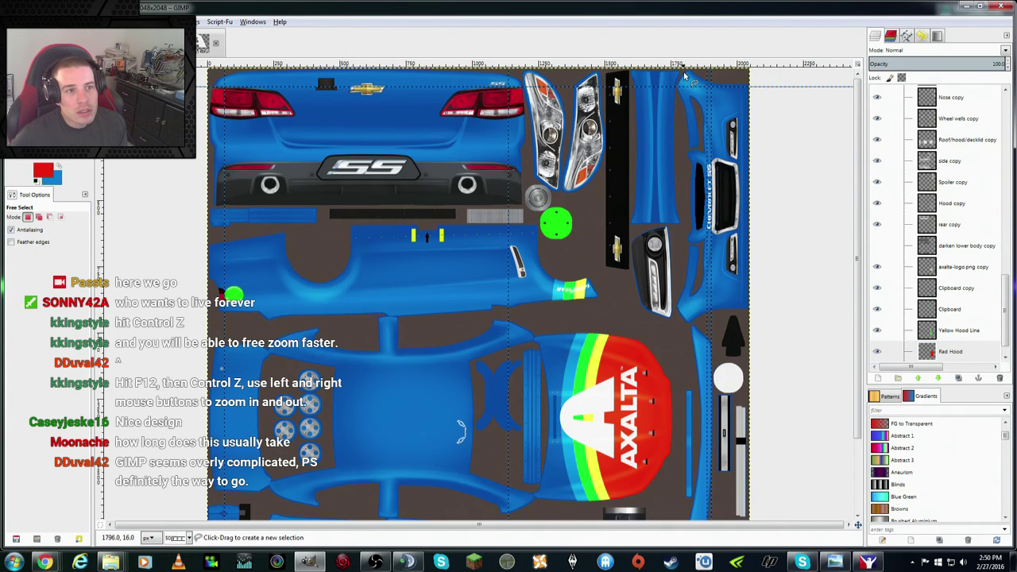
Step: Zoom to 100% and begin outlining the front bumper piece with Free Select
{"action": "left_click", "coordinate": [75, 22]}
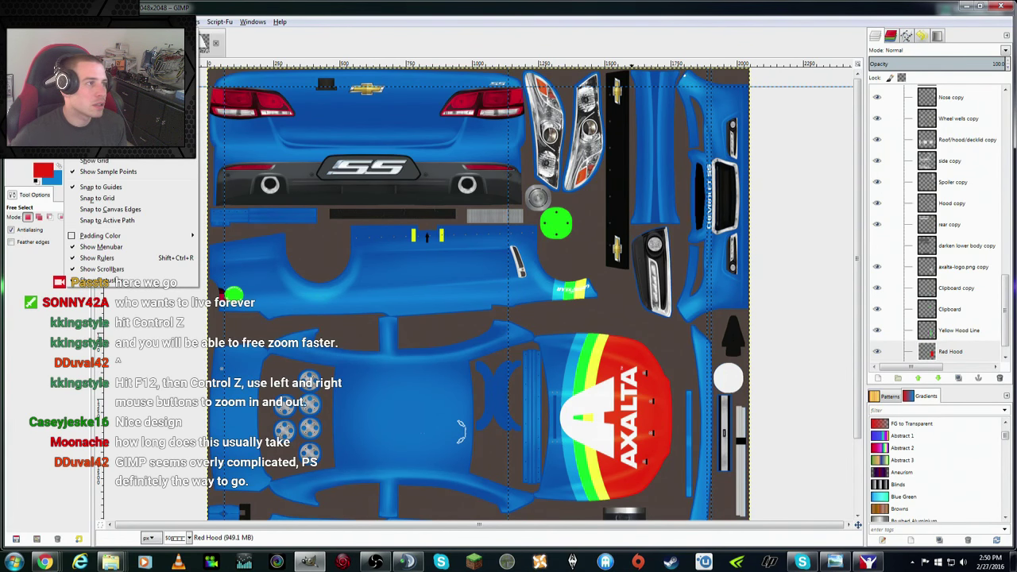
{"action": "left_click", "coordinate": [227, 159]}
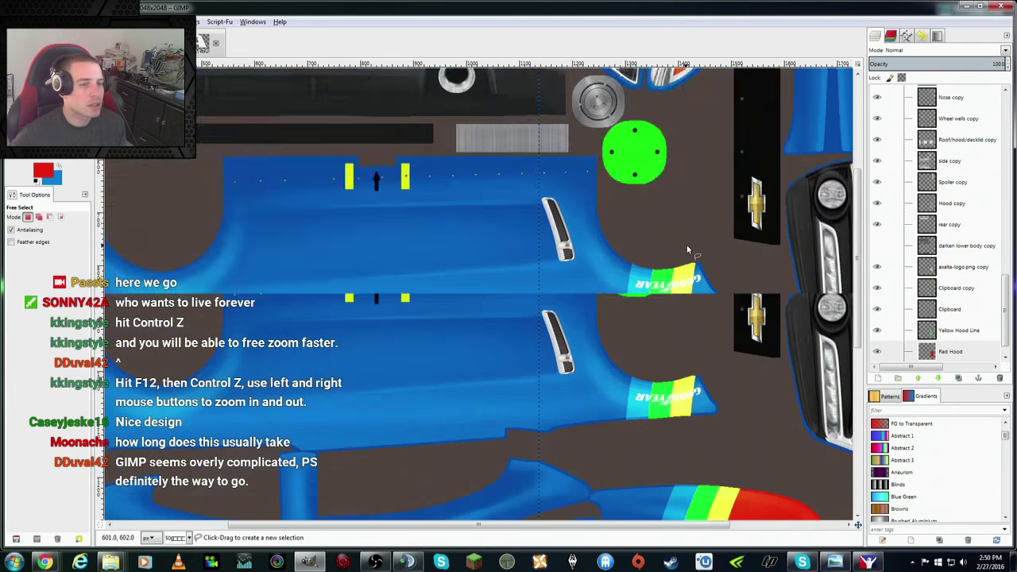
{"action": "left_click_drag", "start_coordinate": [580, 526], "coordinate": [694, 526]}
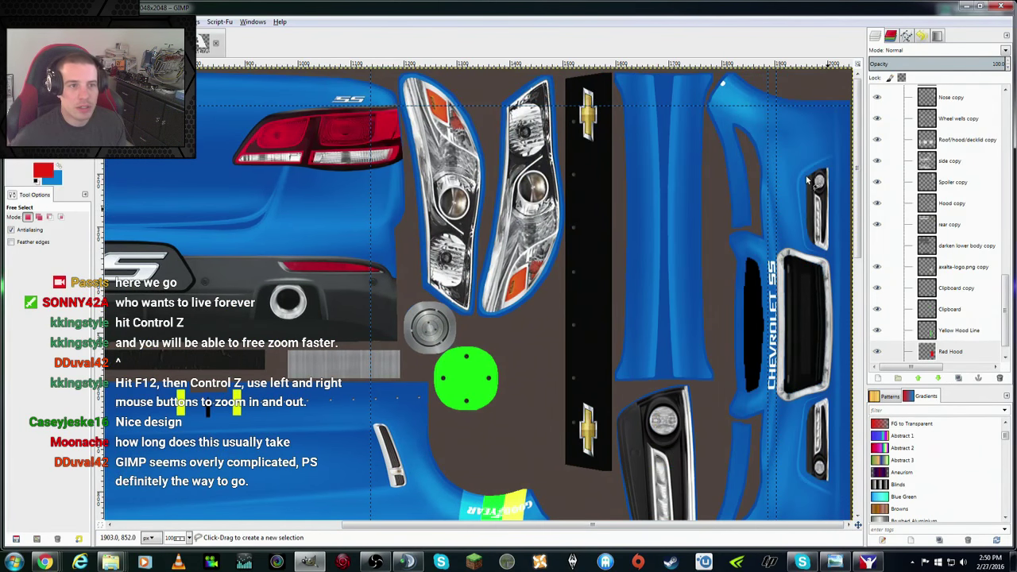
{"action": "left_click", "coordinate": [721, 72]}
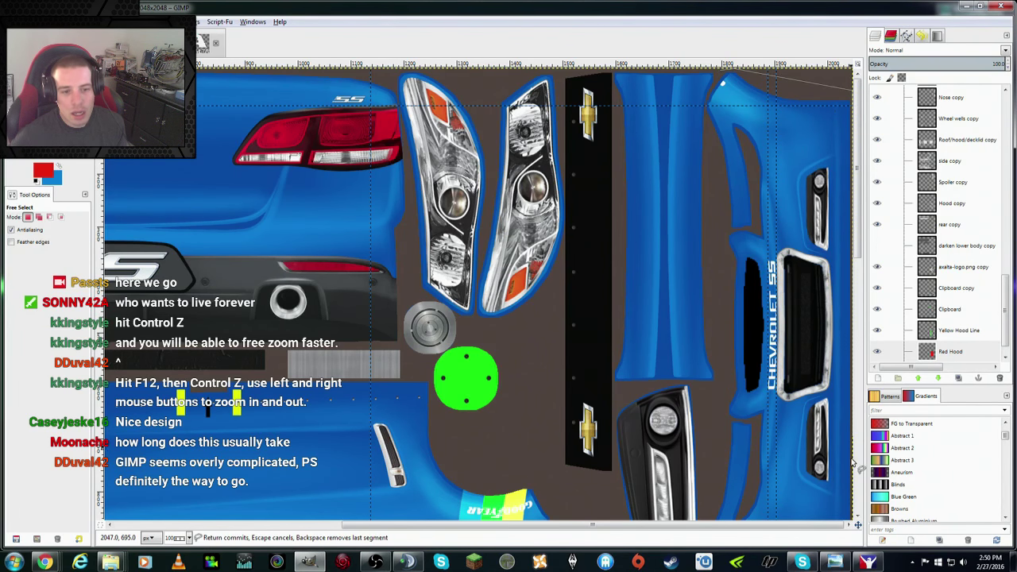
{"action": "scroll", "coordinate": [856, 207], "scroll_direction": "down", "scroll_amount": 5}
{"action": "left_click", "coordinate": [842, 329]}
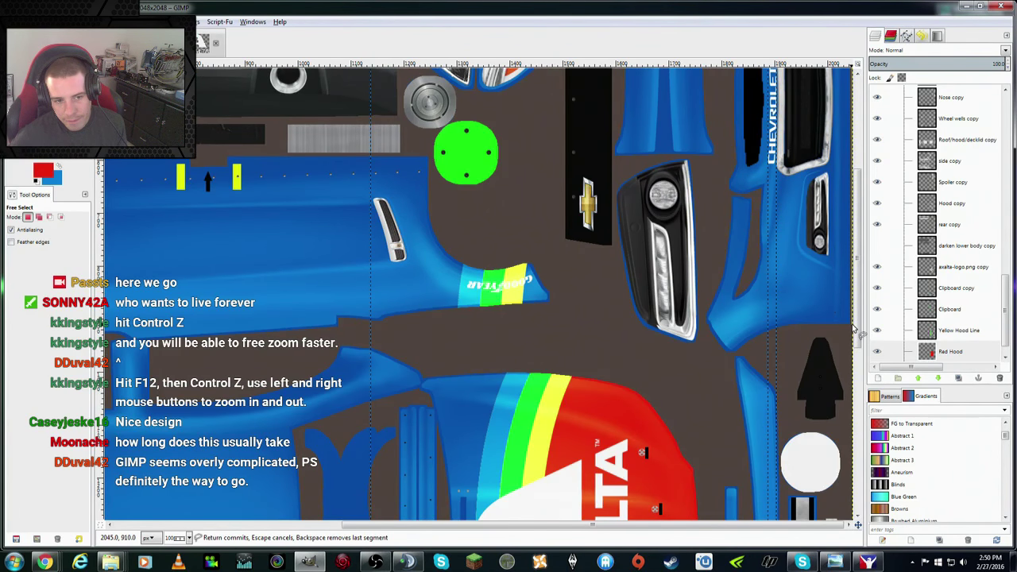
{"action": "left_click", "coordinate": [747, 350]}
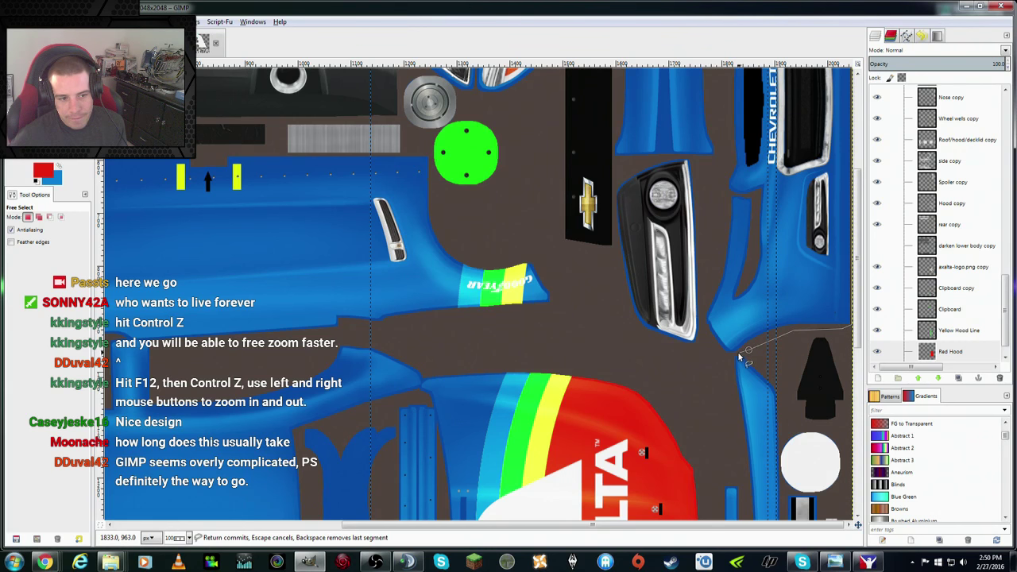
{"action": "left_click", "coordinate": [727, 357]}
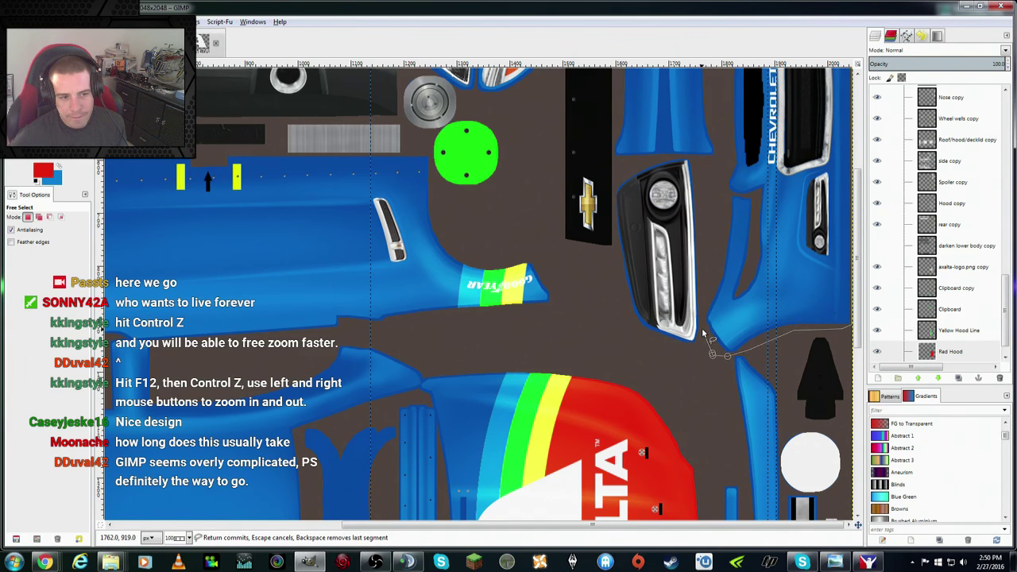
{"action": "left_click", "coordinate": [703, 334]}
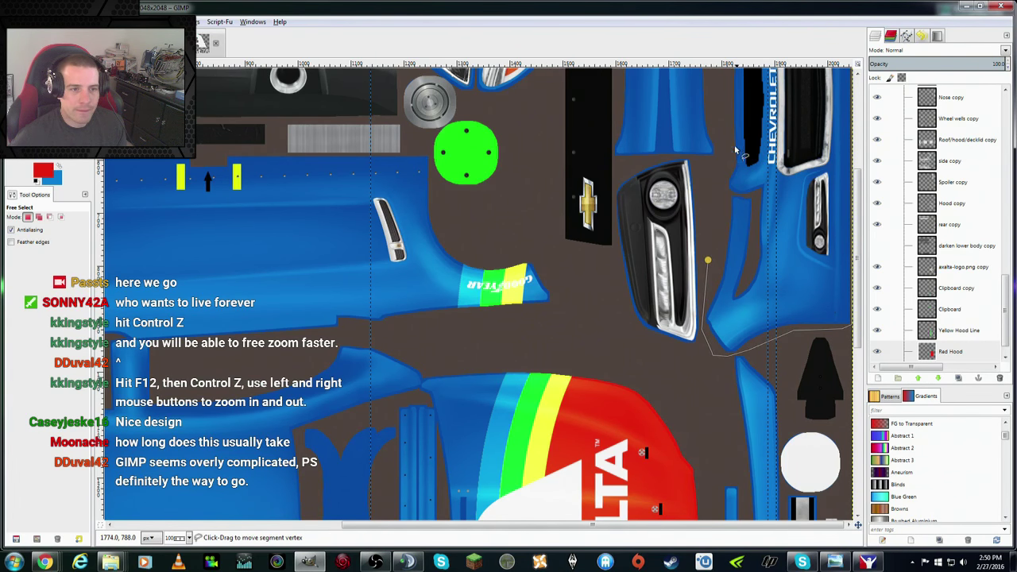
Step: Close the bumper outline and bucket-fill the CHEVROLET SS nose piece red
{"action": "scroll", "coordinate": [725, 143], "scroll_direction": "up", "scroll_amount": 3}
{"action": "scroll", "coordinate": [724, 151], "scroll_direction": "up", "scroll_amount": 3}
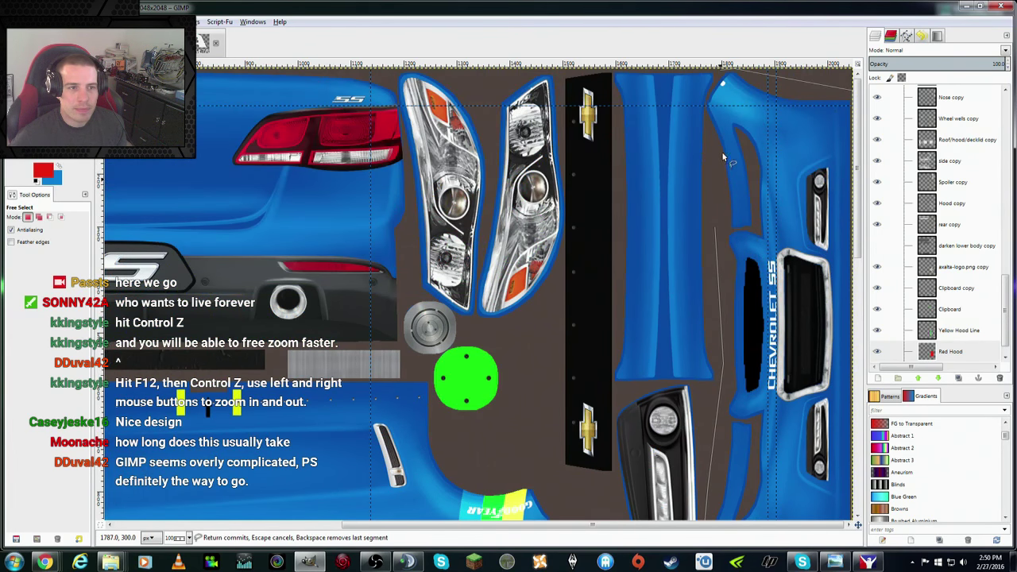
{"action": "left_click", "coordinate": [708, 94]}
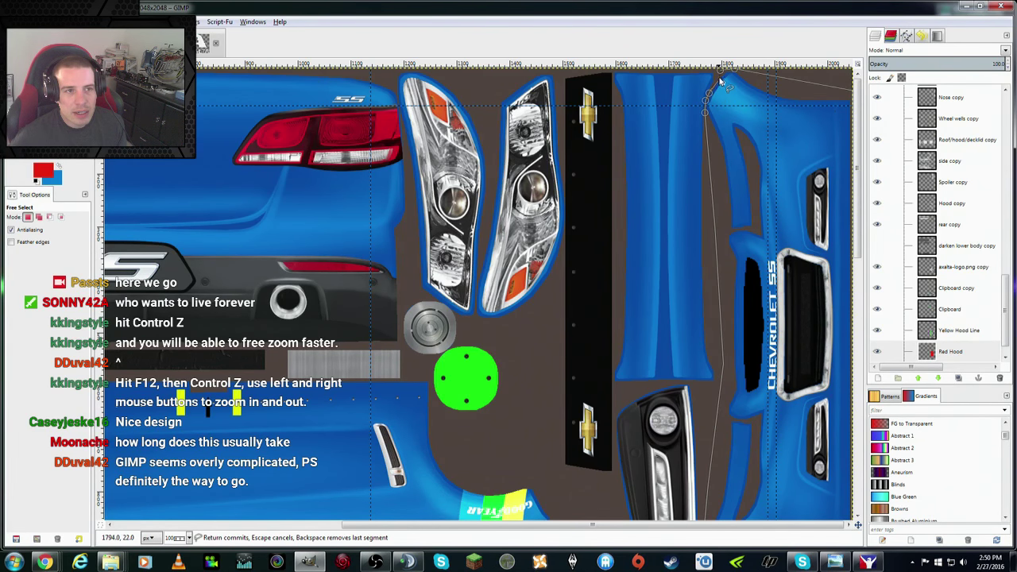
{"action": "left_click", "coordinate": [721, 79]}
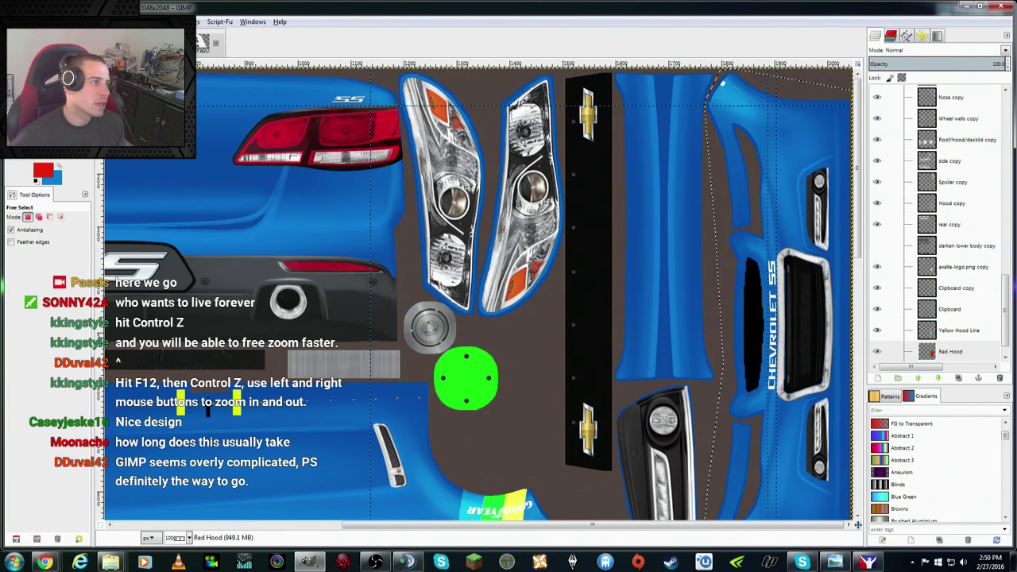
{"action": "key", "text": "shift+b"}
{"action": "left_click", "coordinate": [844, 308]}
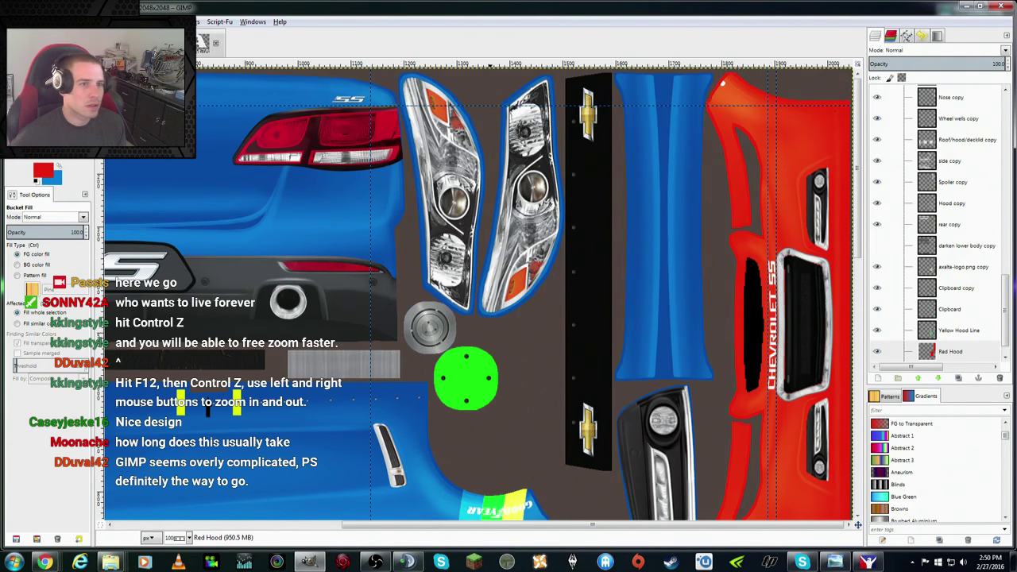
Step: Scroll to the Goodyear stripes and undo the previous red fill
{"action": "scroll", "coordinate": [668, 238], "scroll_direction": "down", "scroll_amount": 5}
{"action": "scroll", "coordinate": [676, 246], "scroll_direction": "right", "scroll_amount": 5}
{"action": "scroll", "coordinate": [691, 258], "scroll_direction": "up", "scroll_amount": 3}
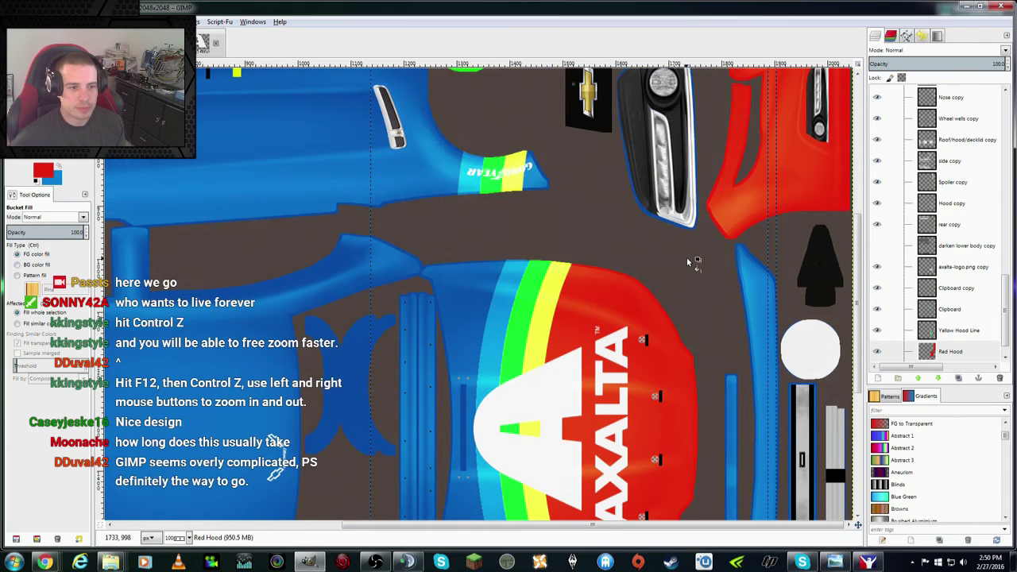
{"action": "scroll", "coordinate": [687, 257], "scroll_direction": "down", "scroll_amount": 3}
{"action": "scroll", "coordinate": [703, 262], "scroll_direction": "up", "scroll_amount": 5}
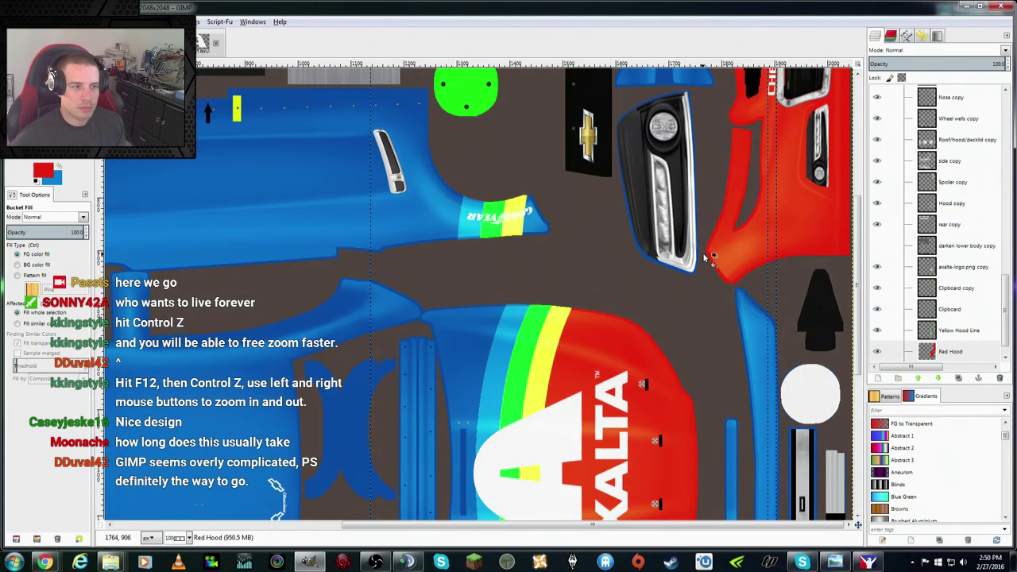
{"action": "key", "text": "ctrl+z"}
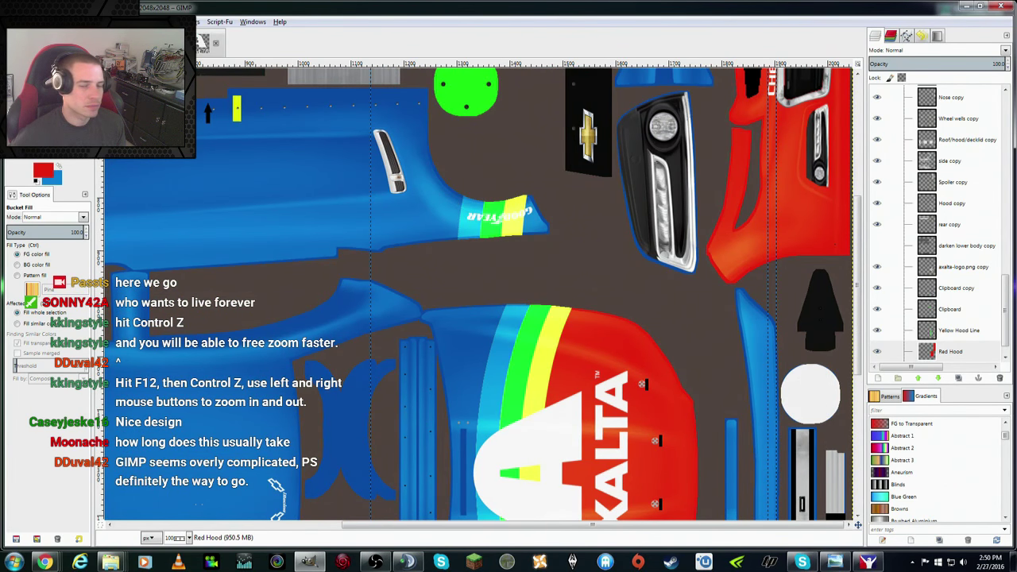
Step: Fill the upper Goodyear stripe's pointed tip with solid red
{"action": "key", "text": "f"}
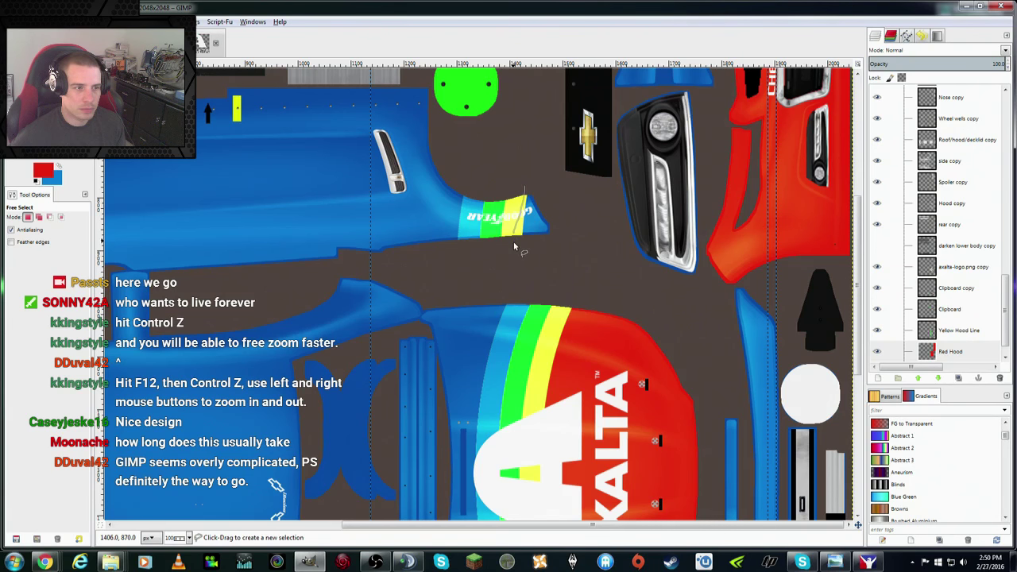
{"action": "left_click_drag", "start_coordinate": [524, 187], "coordinate": [527, 190]}
{"action": "key", "text": "Return"}
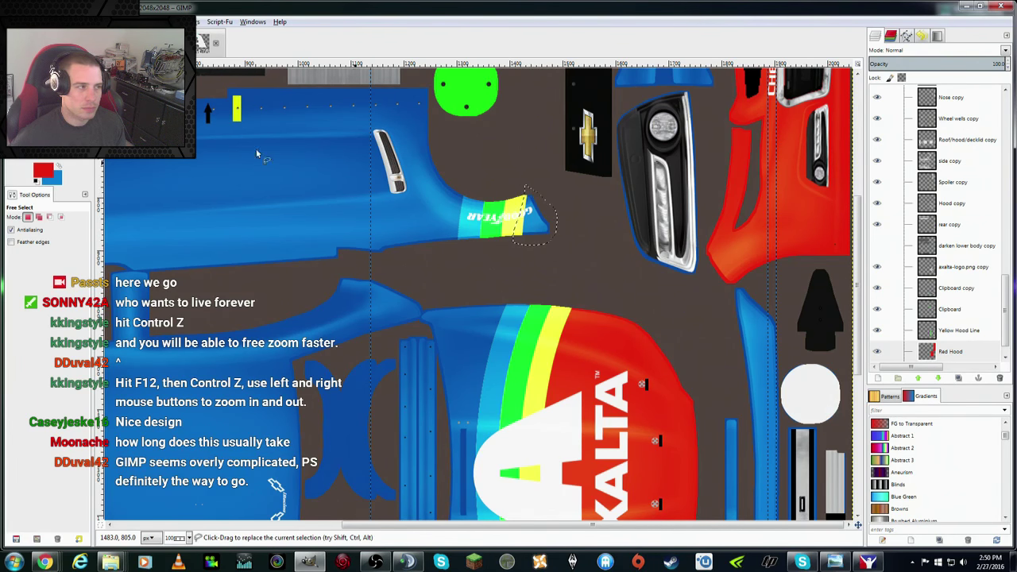
{"action": "key", "text": "shift+b"}
{"action": "left_click", "coordinate": [544, 227]}
{"action": "scroll", "coordinate": [544, 229], "scroll_direction": "down", "scroll_amount": 3}
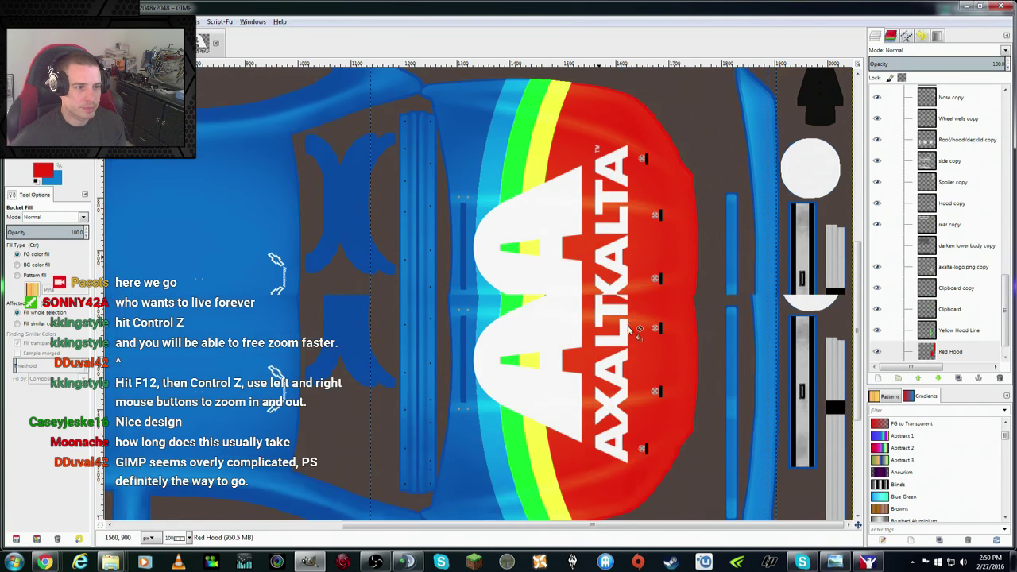
Step: Fill the lower Goodyear stripe's pointed tip with solid red
{"action": "key", "text": "f"}
{"action": "scroll", "coordinate": [490, 337], "scroll_direction": "down", "scroll_amount": 2}
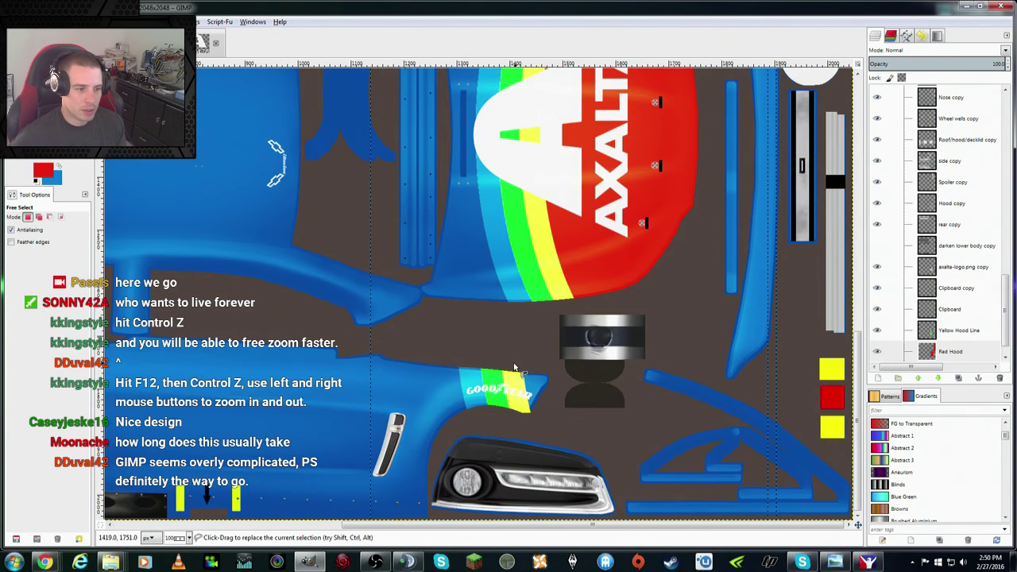
{"action": "left_click_drag", "start_coordinate": [556, 371], "coordinate": [553, 397]}
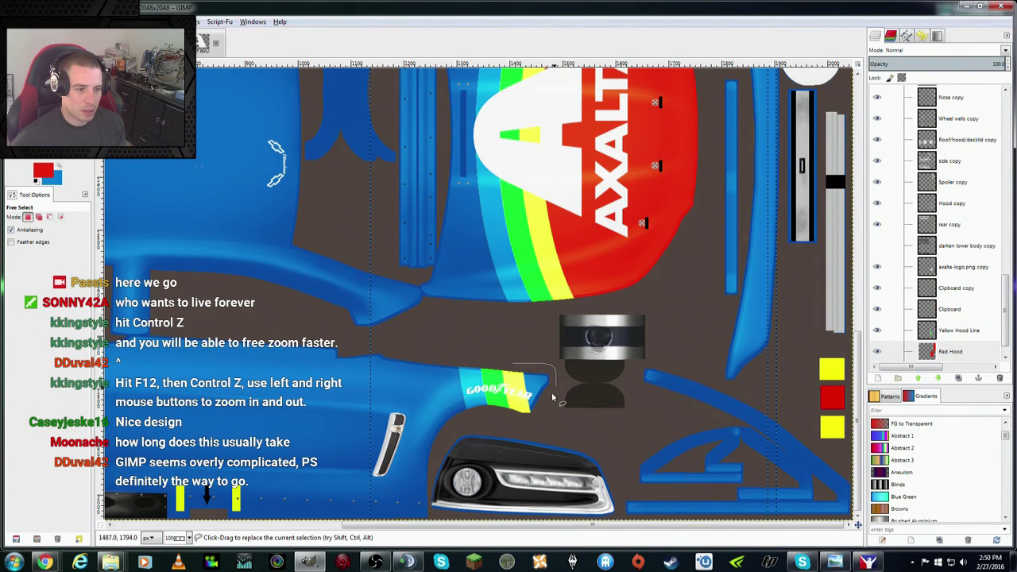
{"action": "left_click", "coordinate": [513, 365]}
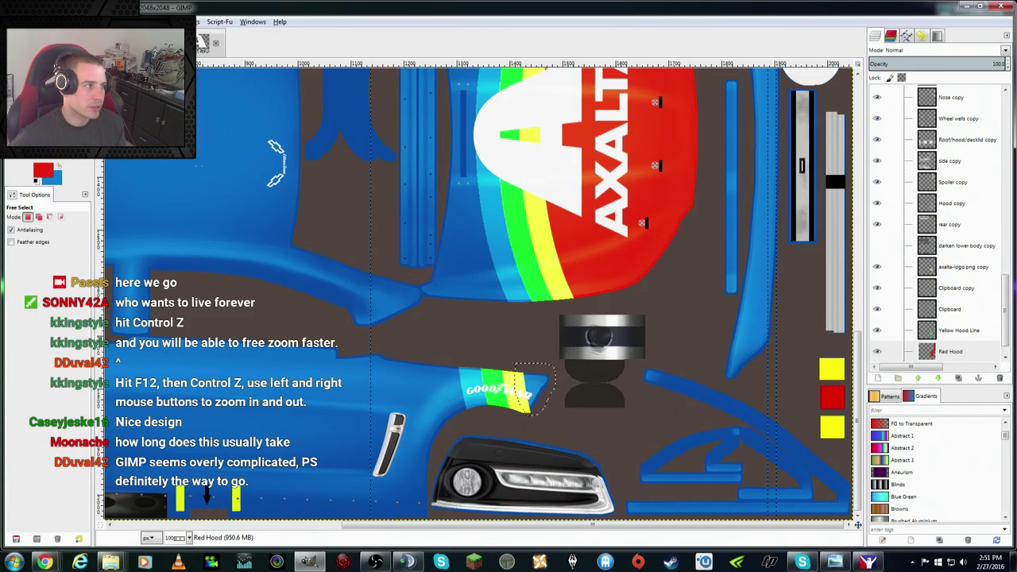
{"action": "key", "text": "shift+b"}
{"action": "left_click", "coordinate": [549, 386]}
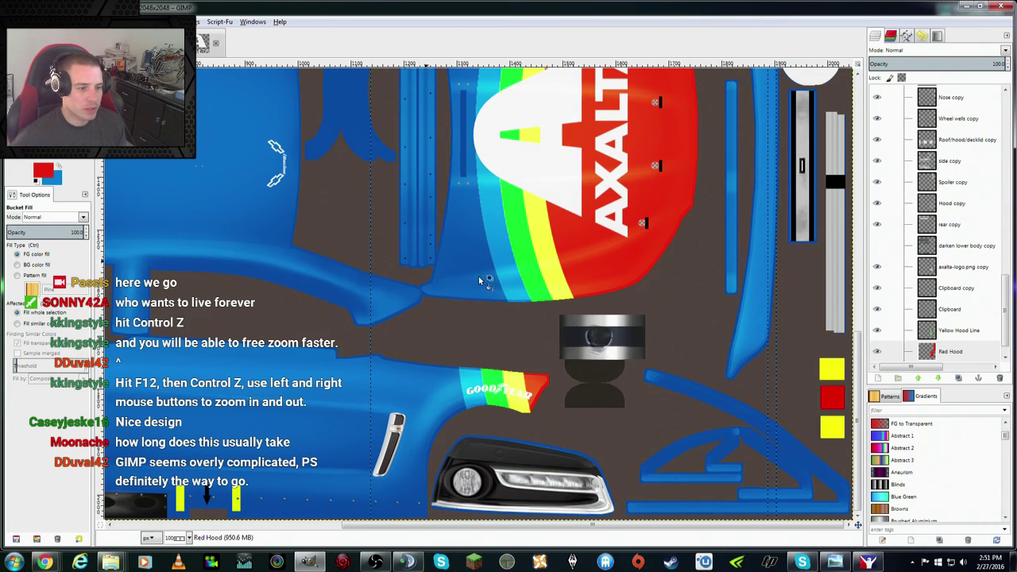
{"action": "scroll", "coordinate": [494, 286], "scroll_direction": "up", "scroll_amount": 5}
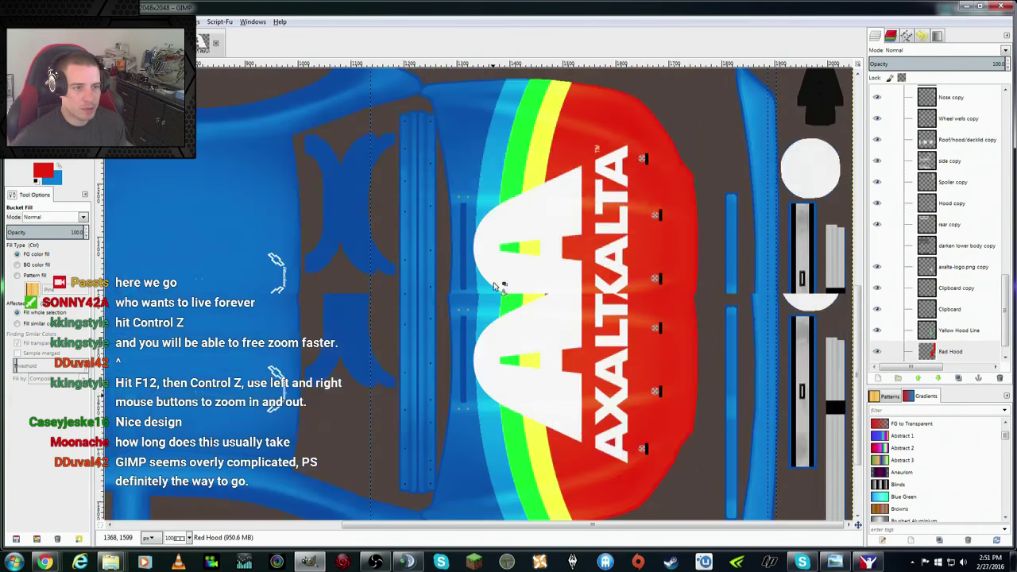
Step: Zoom the texture to 50% and save the Axalta paint scheme
{"action": "scroll", "coordinate": [494, 286], "scroll_direction": "up", "scroll_amount": 5}
{"action": "left_click", "coordinate": [76, 22]}
{"action": "mouse_move", "coordinate": [104, 149]}
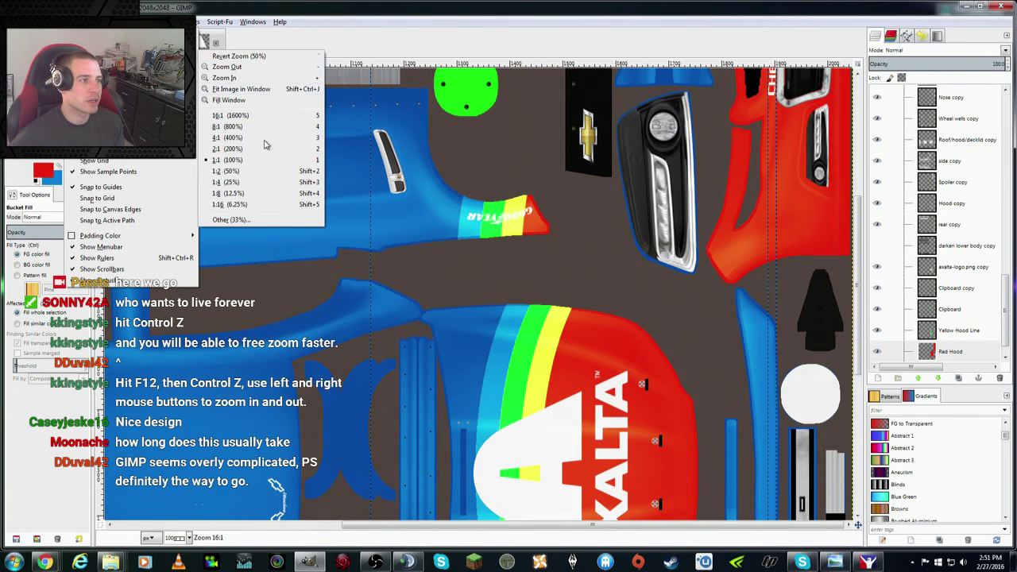
{"action": "left_click", "coordinate": [256, 173]}
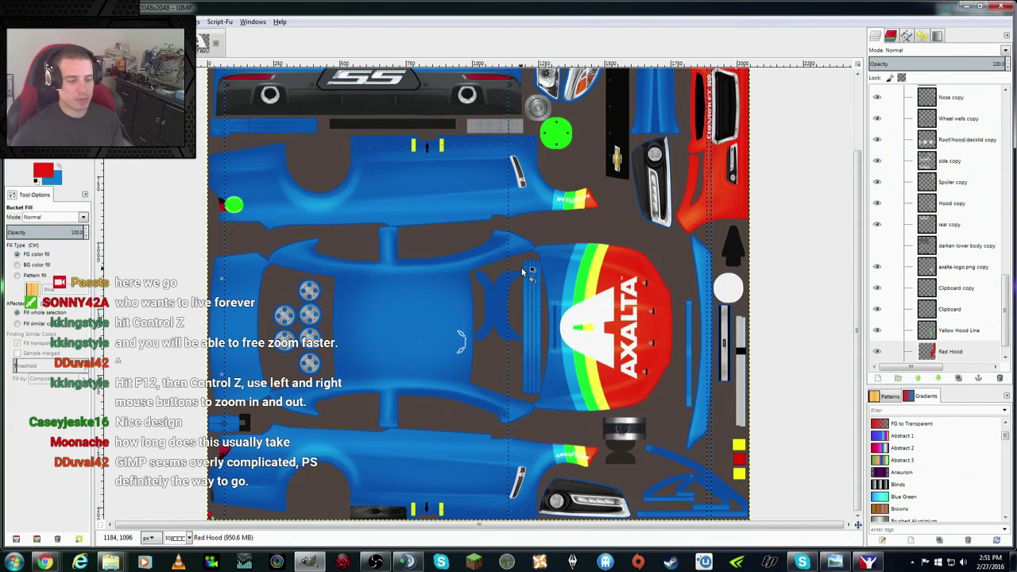
{"action": "scroll", "coordinate": [537, 256], "scroll_direction": "up", "scroll_amount": 2}
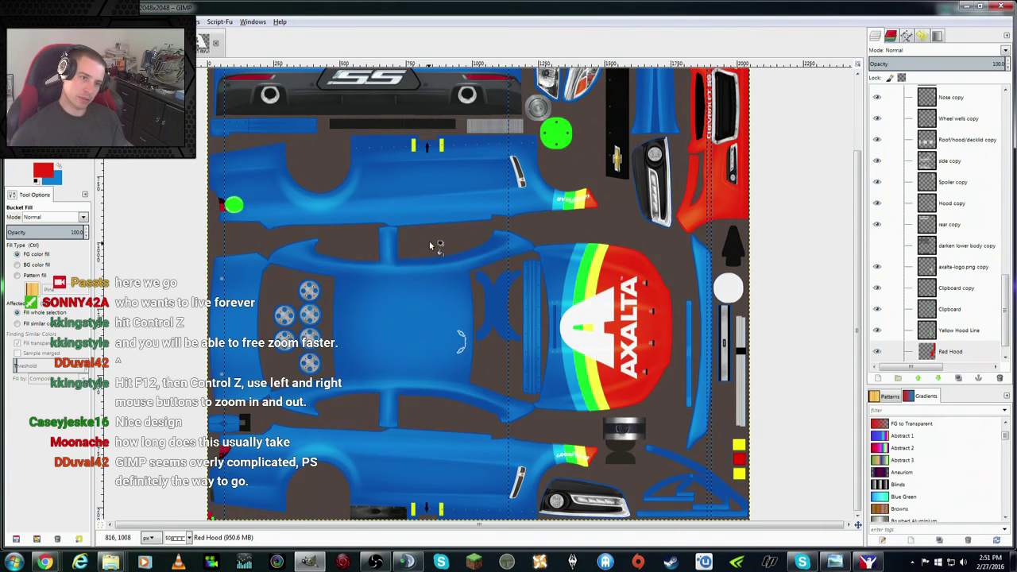
{"action": "key", "text": "alt+f"}
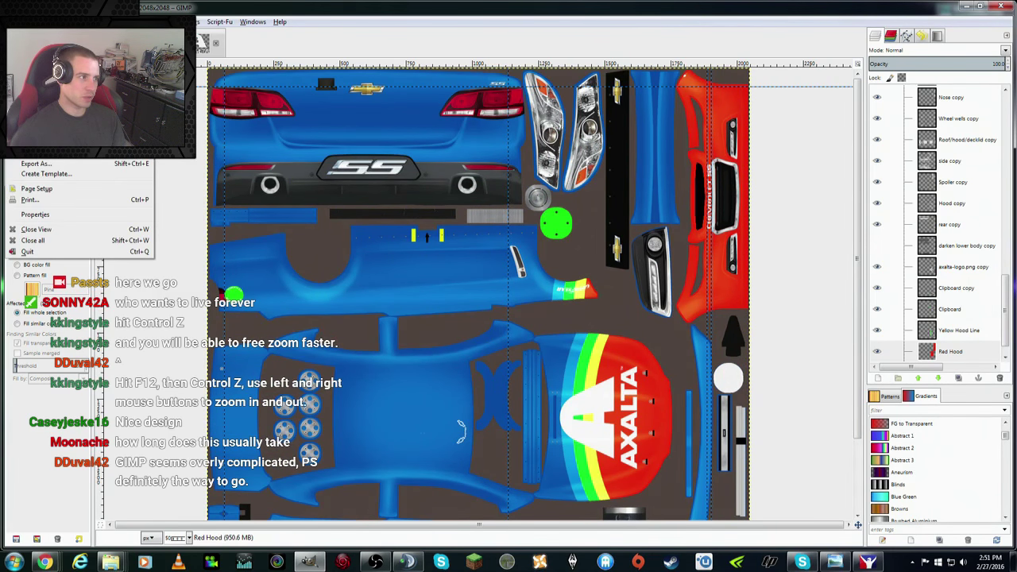
{"action": "key", "text": "Return"}
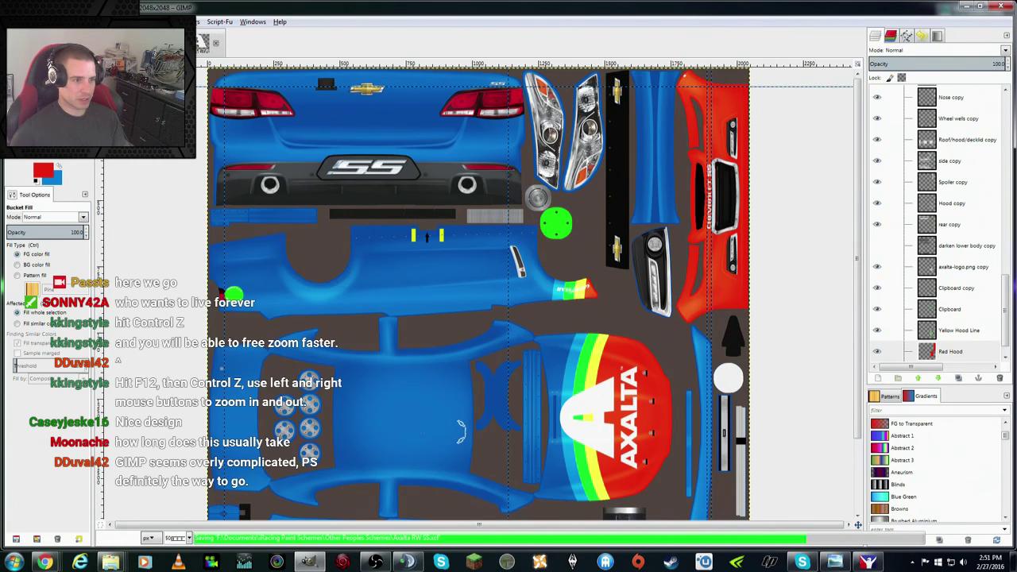
Step: Cycle through the open images, ending on the original.jpg reference photo
{"action": "key", "text": "ctrl+w"}
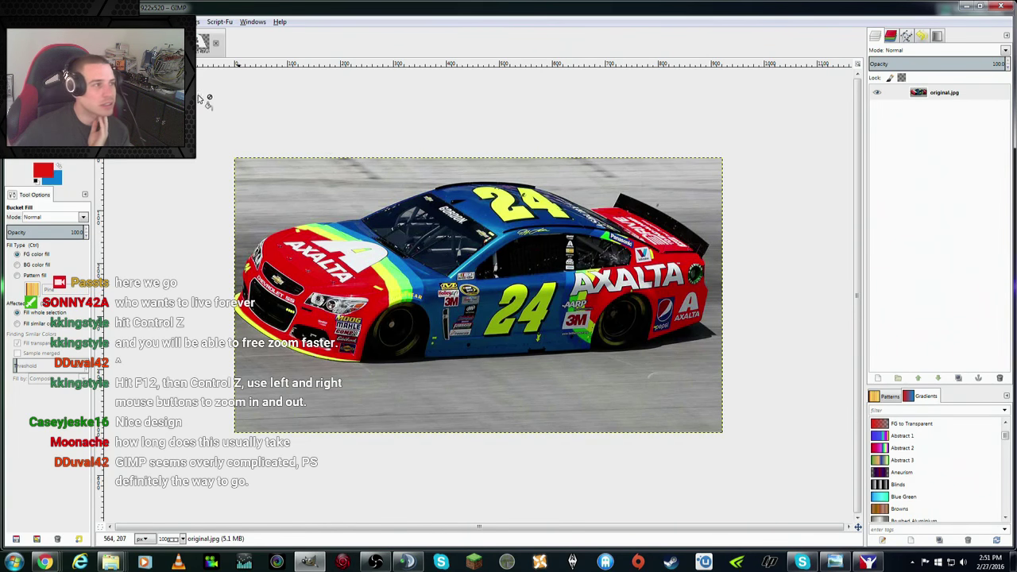
{"action": "key", "text": "ctrl+w"}
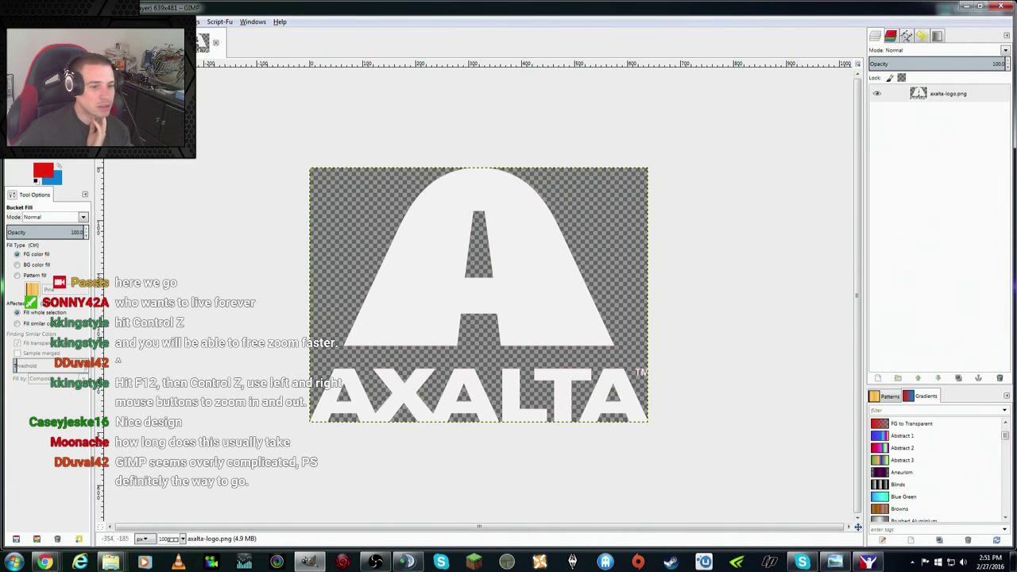
{"action": "key", "text": "ctrl+Page_Up"}
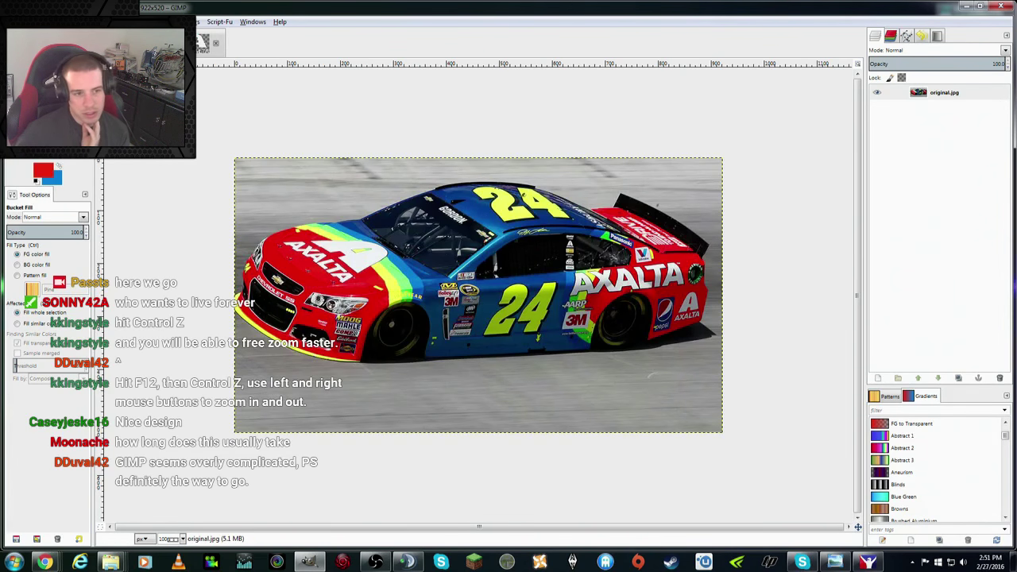
Step: In axalta-logo.png, outline just the AXALTA lettering with Free Select
{"action": "key", "text": "ctrl+Page_Up"}
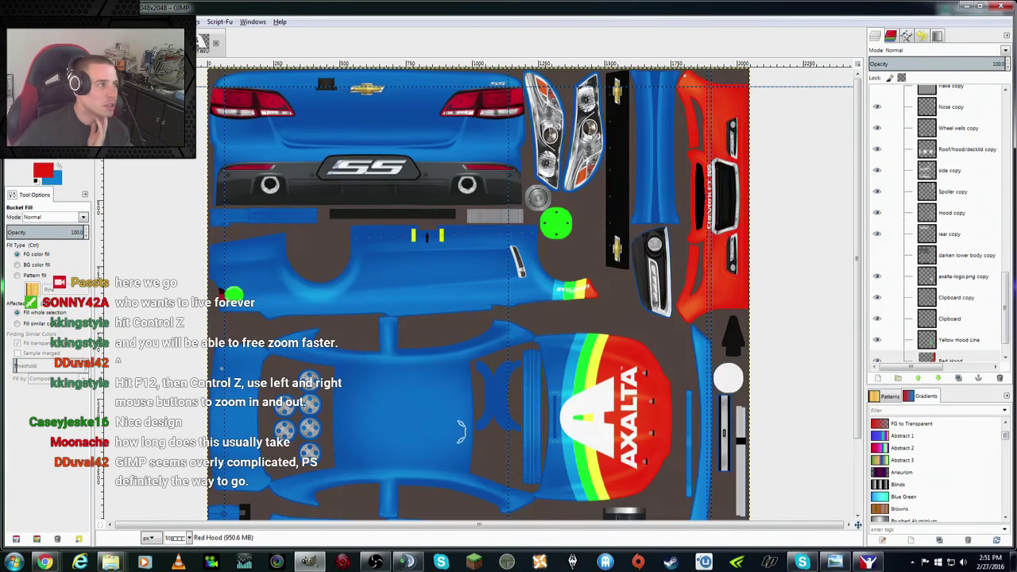
{"action": "key", "text": "ctrl+Page_Up"}
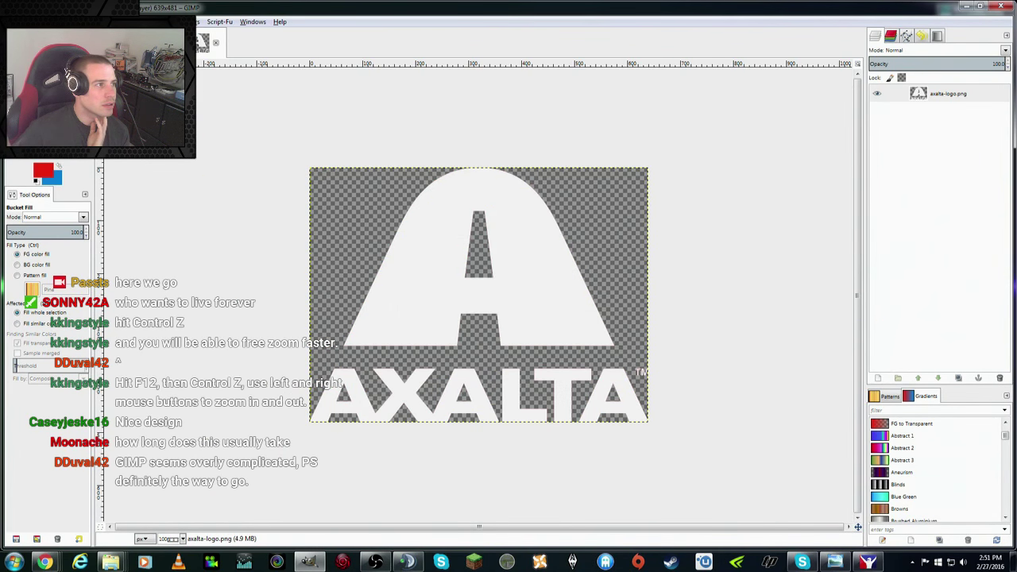
{"action": "key", "text": "f"}
{"action": "left_click", "coordinate": [299, 351]}
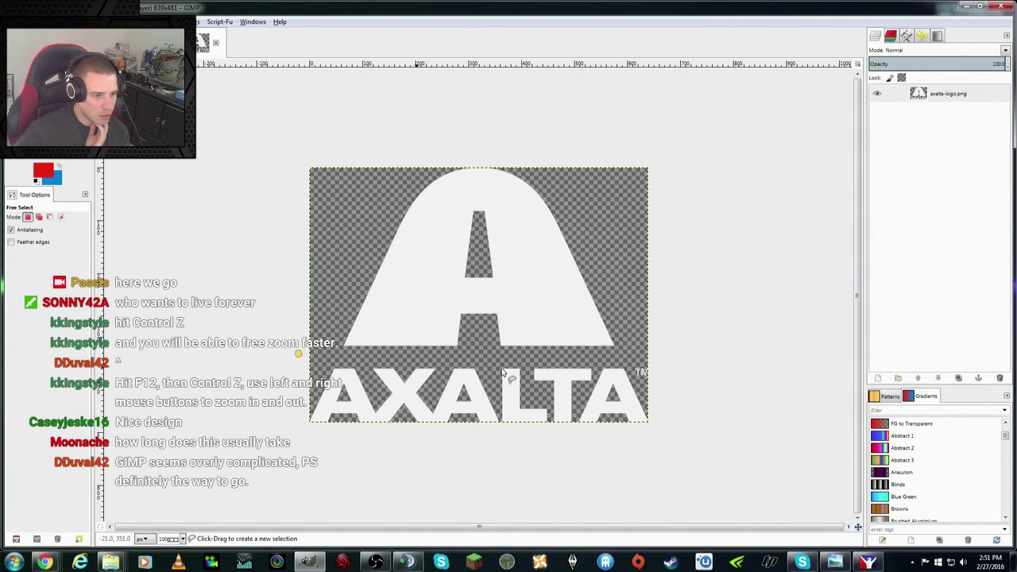
{"action": "left_click", "coordinate": [627, 366]}
{"action": "left_click", "coordinate": [651, 419]}
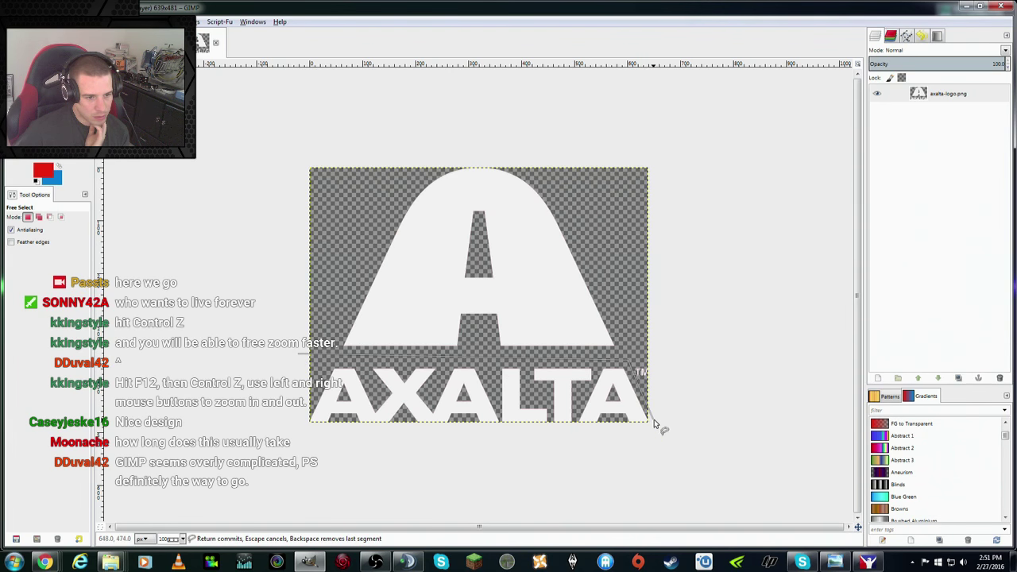
{"action": "left_click", "coordinate": [638, 430]}
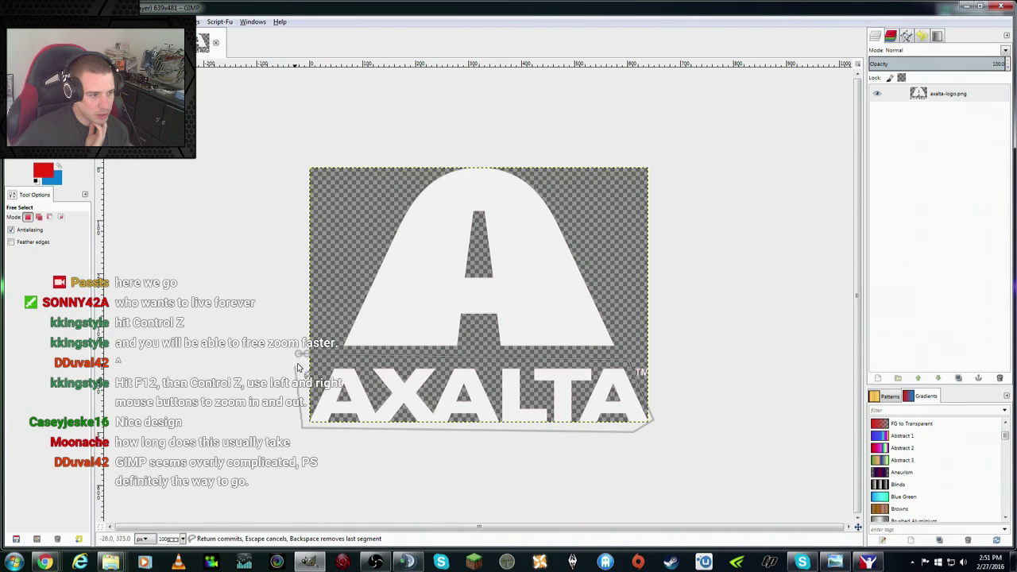
{"action": "left_click", "coordinate": [299, 351]}
Step: Copy the lettering, paste it as a new image, and drag it onto the car texture
{"action": "right_click", "coordinate": [396, 402]}
{"action": "mouse_move", "coordinate": [414, 417]}
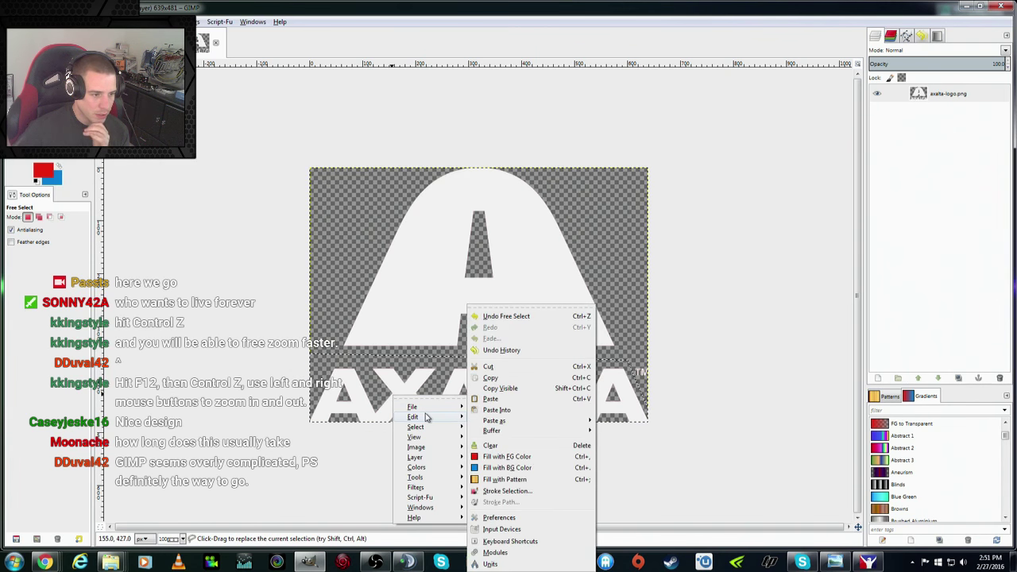
{"action": "left_click", "coordinate": [513, 387]}
{"action": "right_click", "coordinate": [474, 295]}
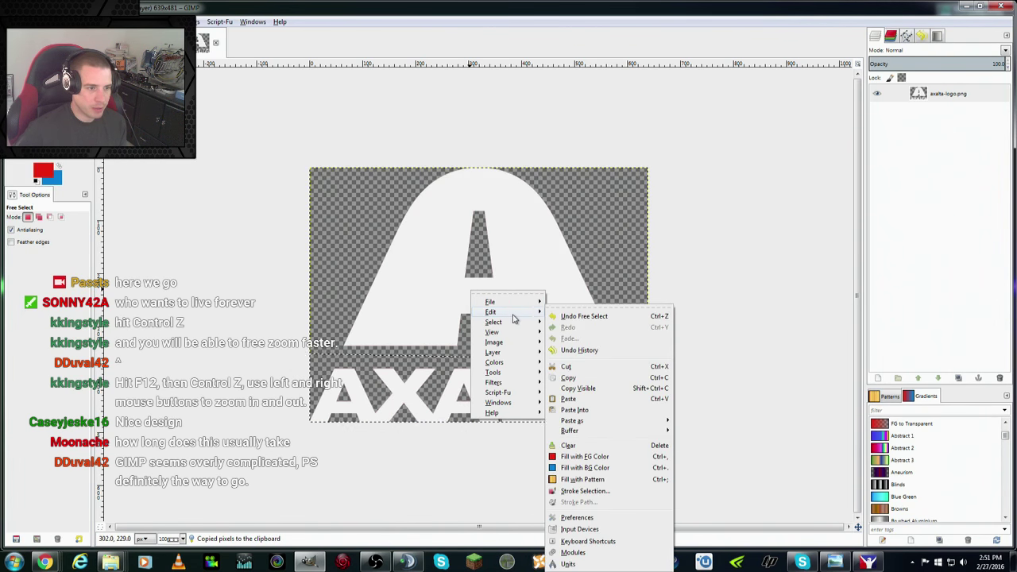
{"action": "mouse_move", "coordinate": [572, 421]}
{"action": "left_click", "coordinate": [707, 428]}
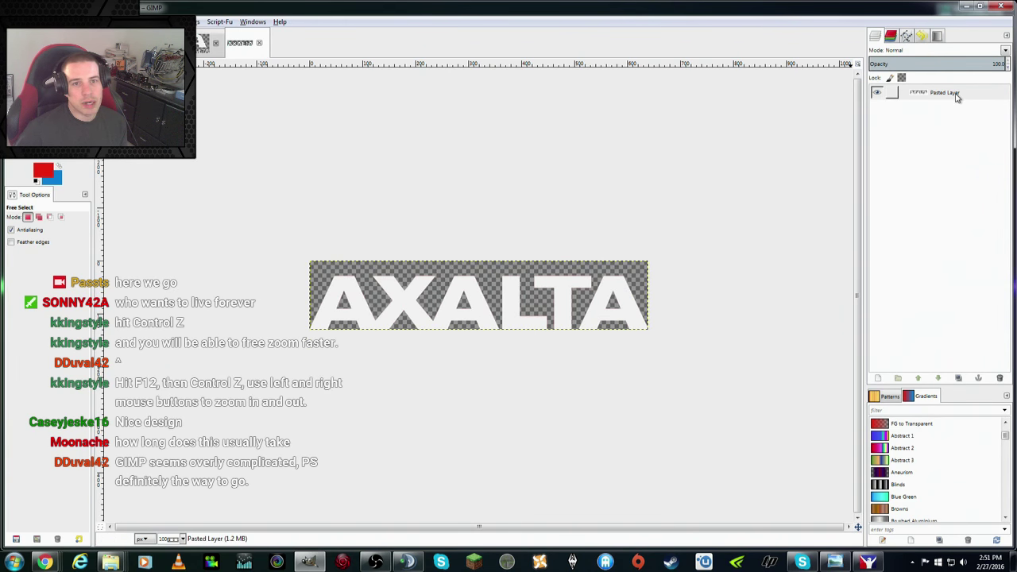
{"action": "left_click_drag", "start_coordinate": [960, 93], "coordinate": [346, 243]}
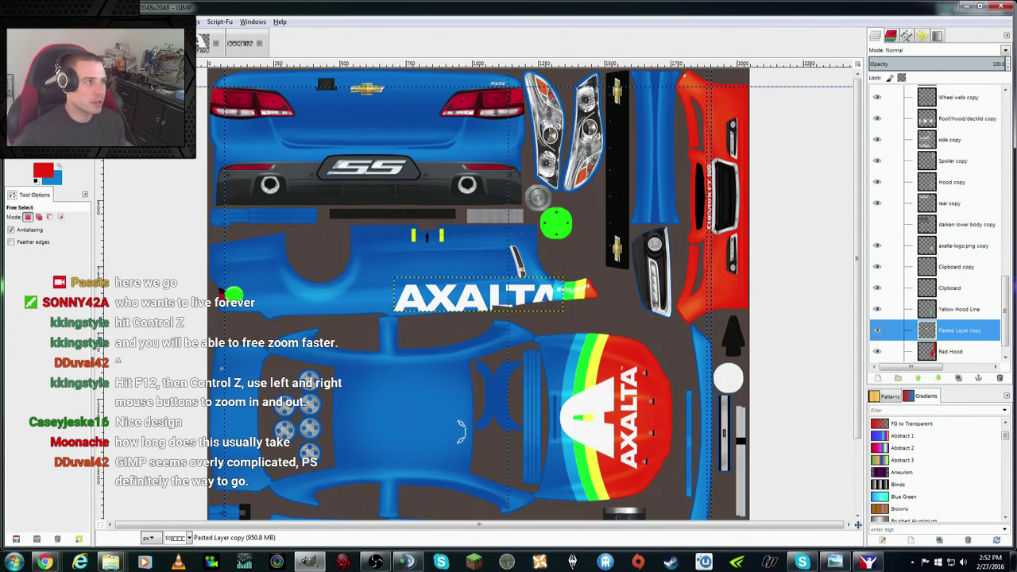
Step: Place the AXALTA lettering on the upper side panel, flipped horizontally and vertically
{"action": "key", "text": "m"}
{"action": "scroll", "coordinate": [215, 155], "scroll_direction": "down", "scroll_amount": 3}
{"action": "left_click_drag", "start_coordinate": [459, 208], "coordinate": [294, 453]}
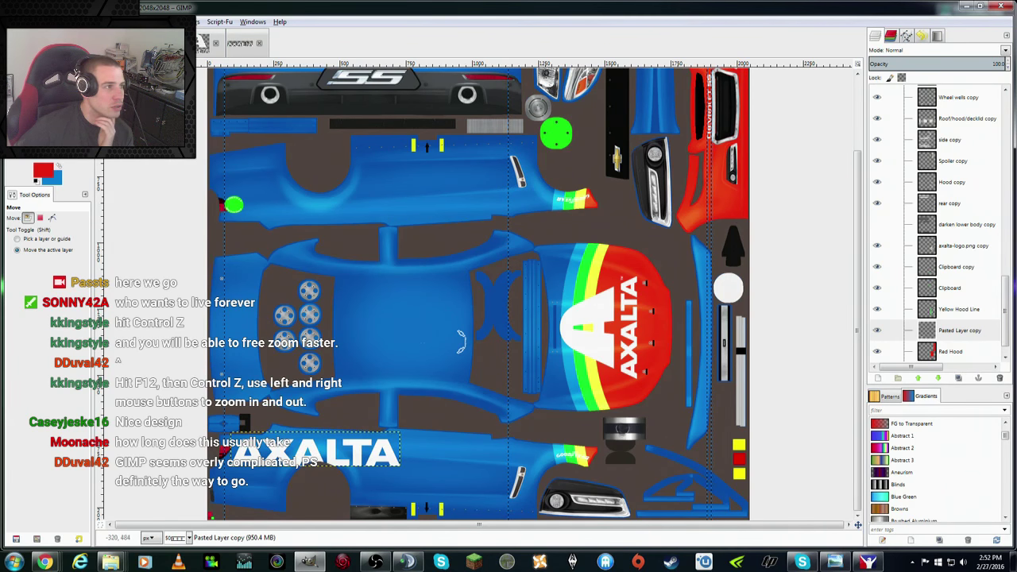
{"action": "key", "text": "ctrl+Tab"}
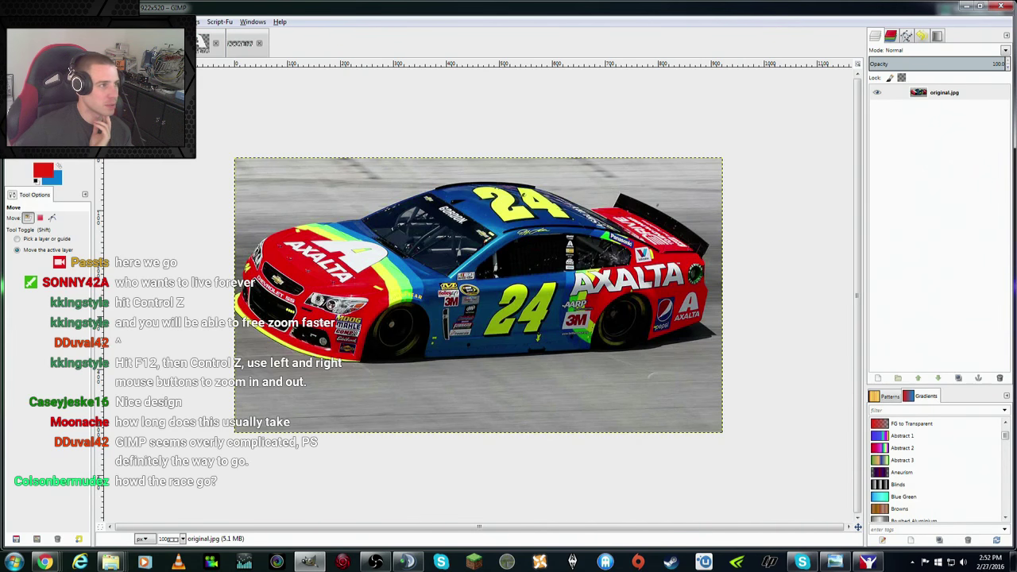
{"action": "left_click", "coordinate": [202, 43]}
{"action": "left_click_drag", "start_coordinate": [341, 457], "coordinate": [331, 163]}
{"action": "left_click", "coordinate": [119, 22]}
{"action": "mouse_move", "coordinate": [175, 148]}
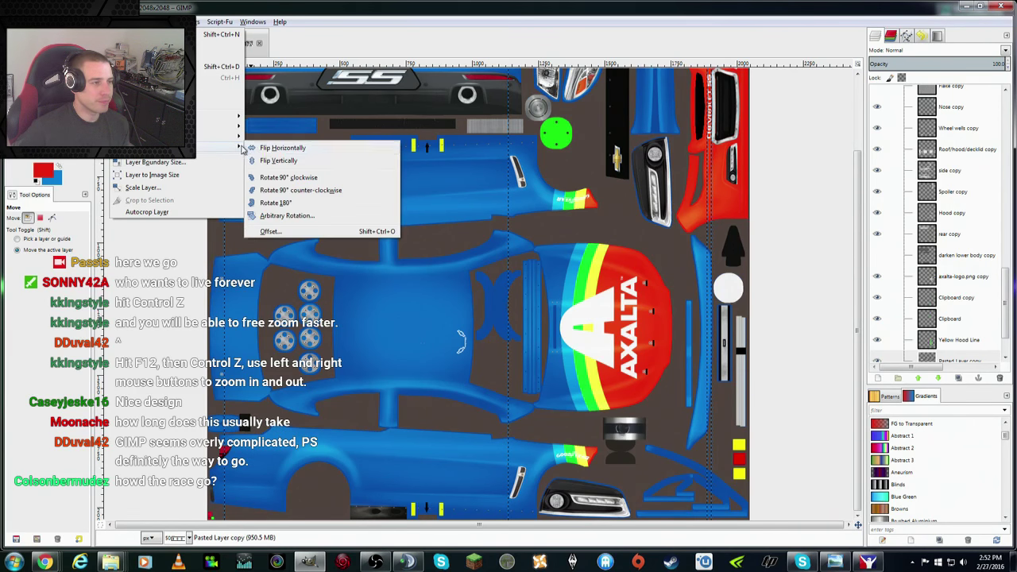
{"action": "left_click", "coordinate": [270, 148]}
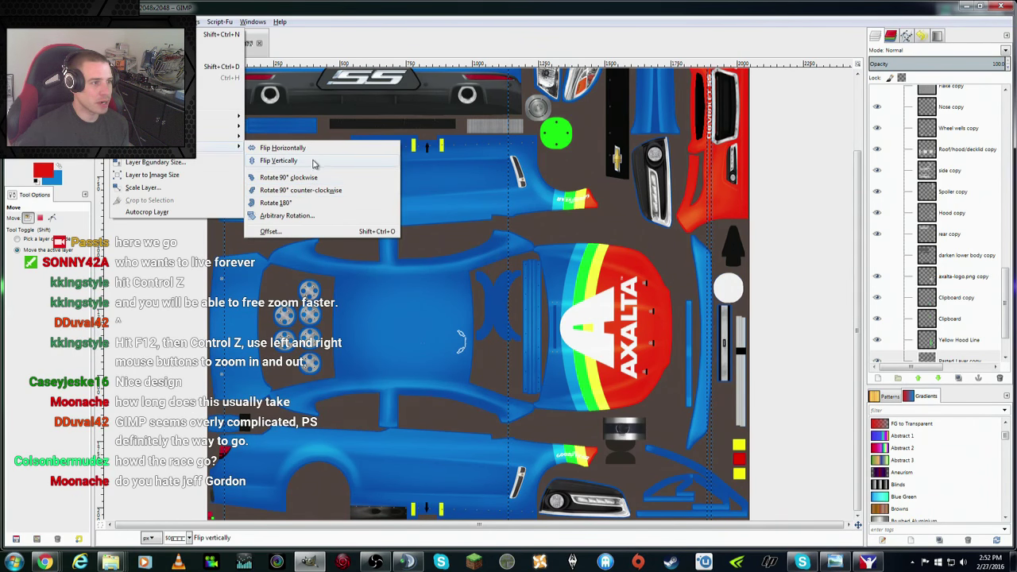
{"action": "left_click", "coordinate": [314, 161]}
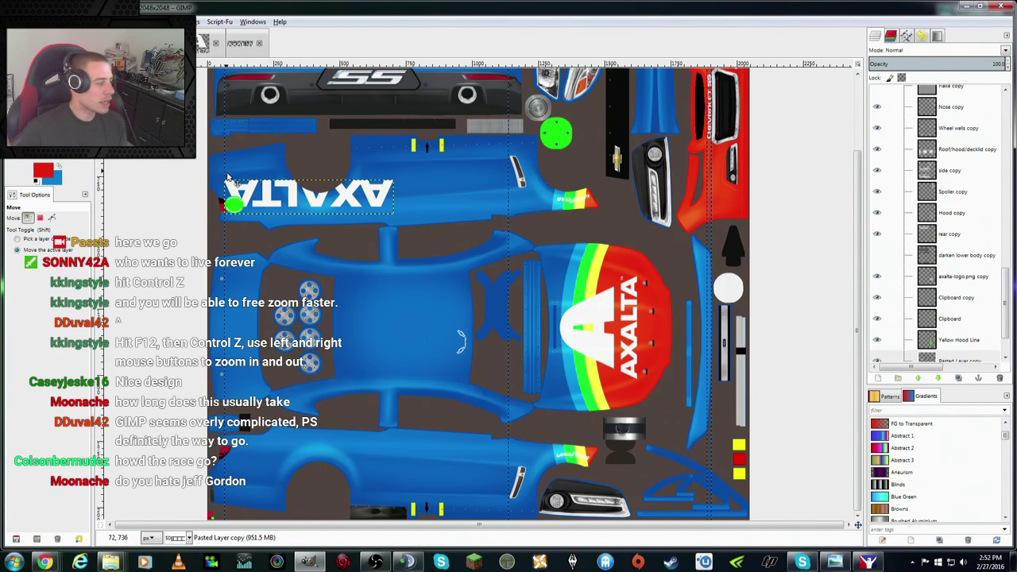
{"action": "left_click_drag", "start_coordinate": [309, 213], "coordinate": [336, 222]}
Step: Scale the upper wordmark to 541×110 px with locked proportions and shift it slightly left
{"action": "key", "text": "shift+s"}
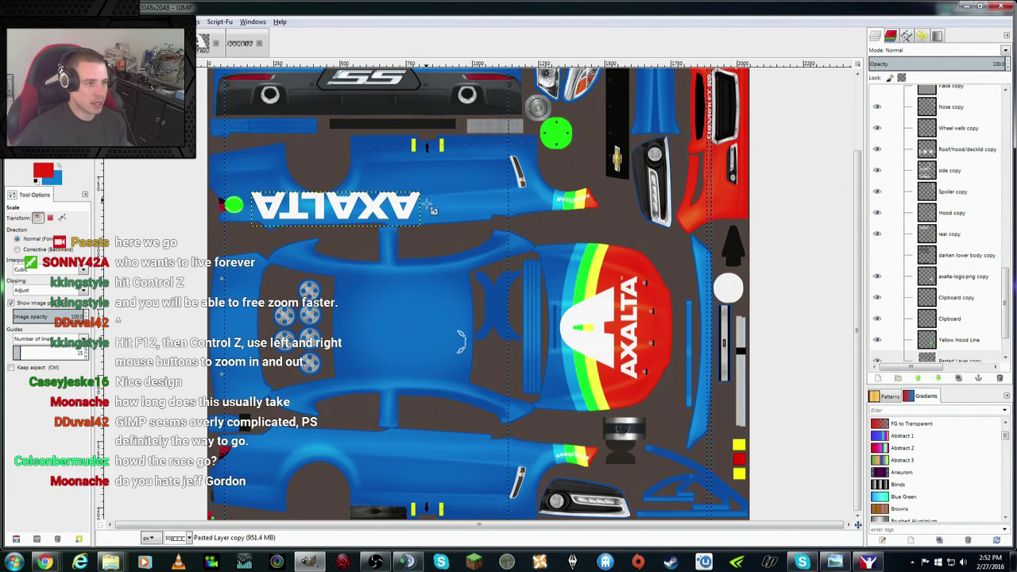
{"action": "left_click", "coordinate": [460, 342]}
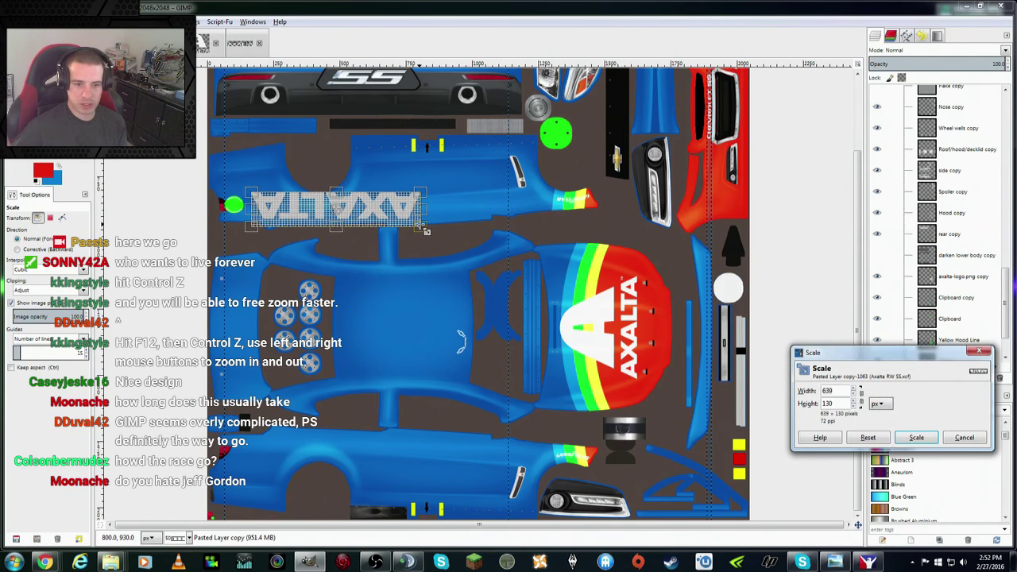
{"action": "left_click", "coordinate": [861, 395]}
{"action": "left_click_drag", "start_coordinate": [421, 226], "coordinate": [428, 229]}
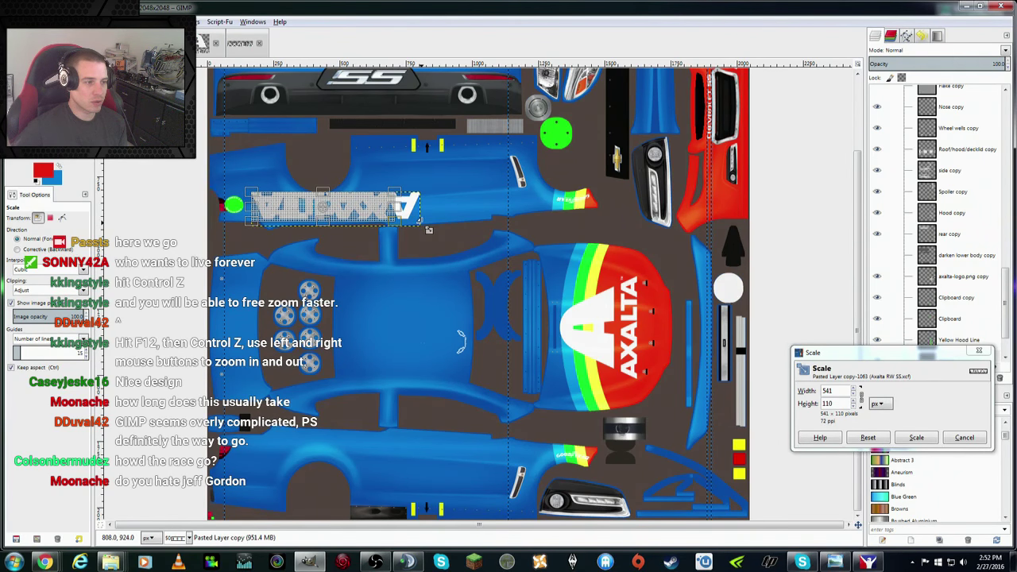
{"action": "left_click", "coordinate": [922, 439]}
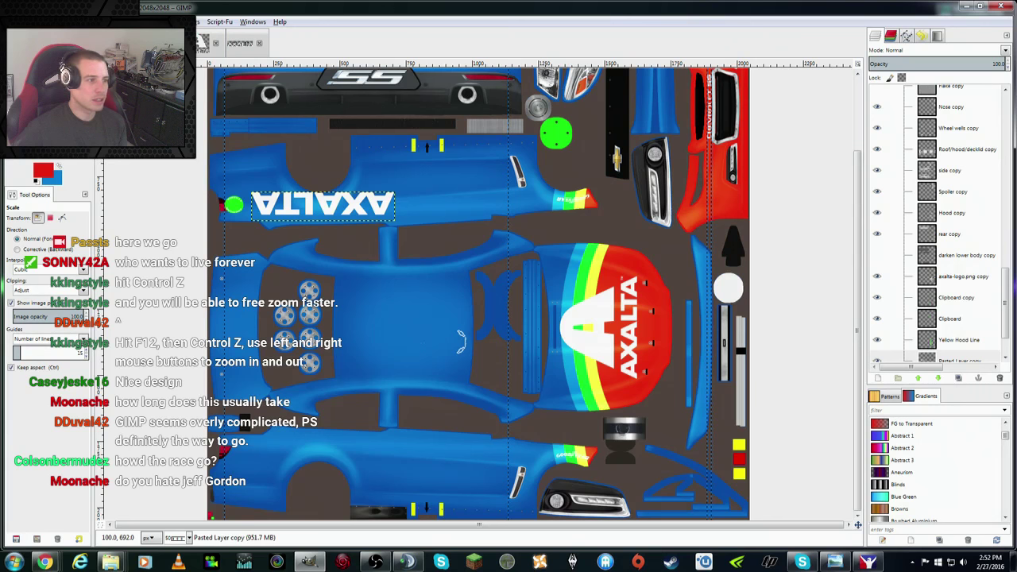
{"action": "key", "text": "m"}
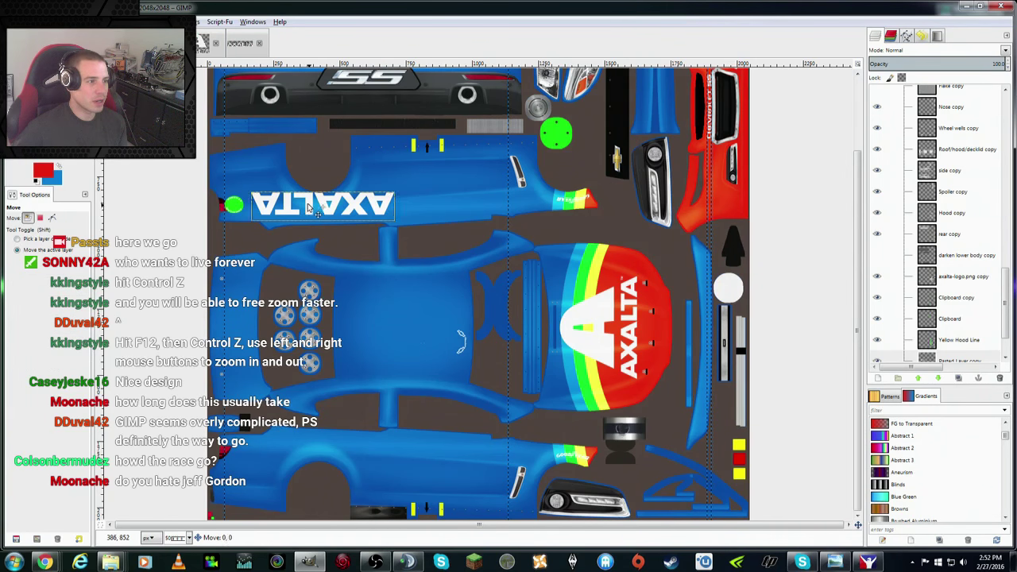
{"action": "left_click_drag", "start_coordinate": [311, 207], "coordinate": [302, 206]}
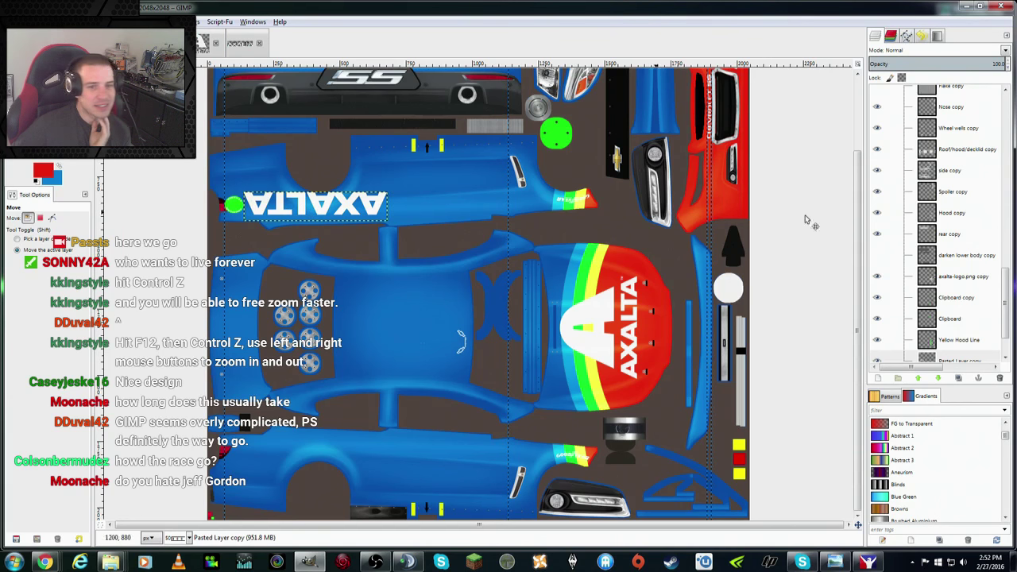
{"action": "scroll", "coordinate": [1004, 322], "scroll_direction": "down", "scroll_amount": 3}
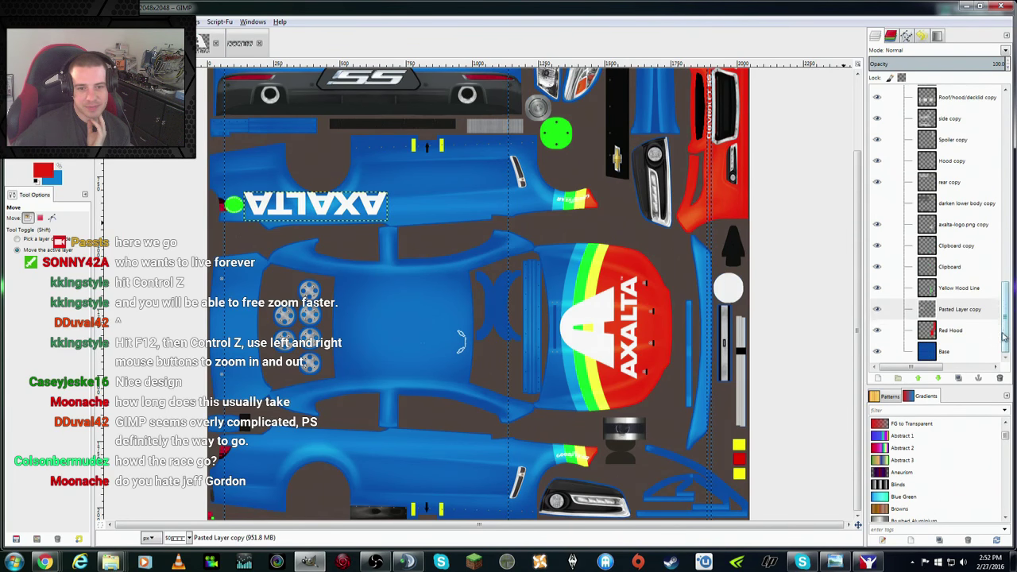
Step: Duplicate the AXALTA wordmark layer and flip the copy horizontally and vertically
{"action": "right_click", "coordinate": [966, 294]}
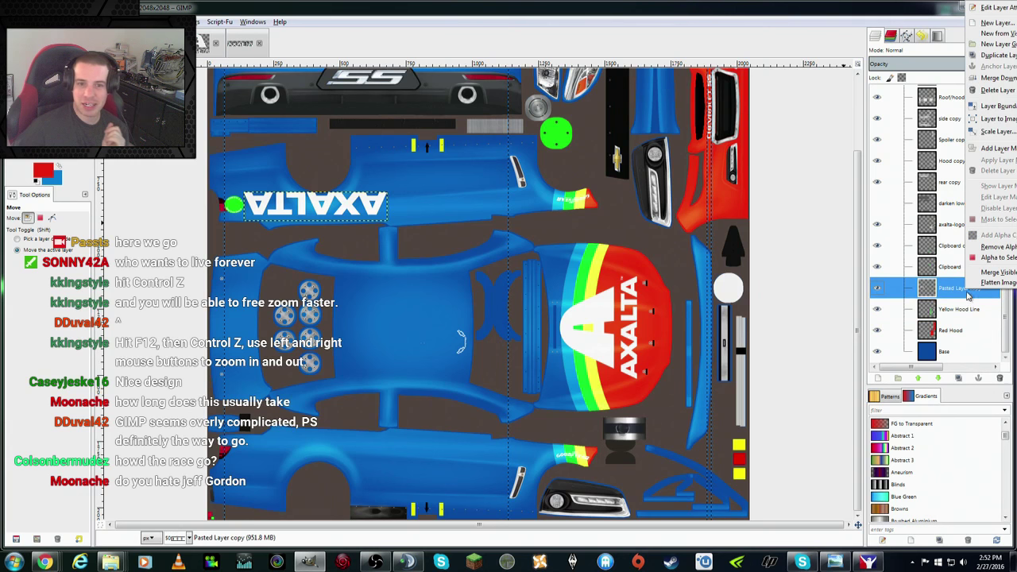
{"action": "left_click", "coordinate": [1003, 57]}
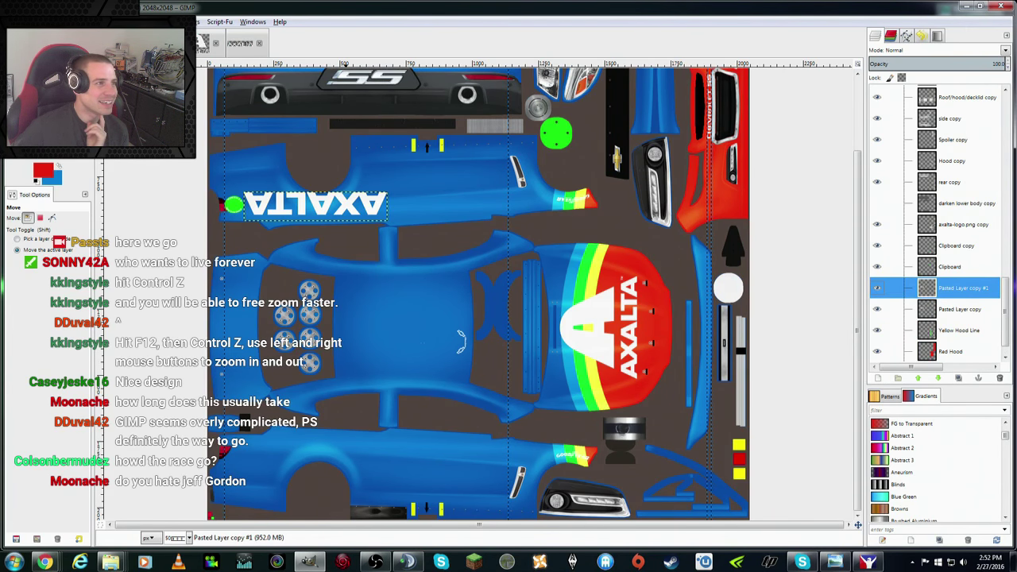
{"action": "key", "text": "alt+l"}
{"action": "key", "text": "Right"}
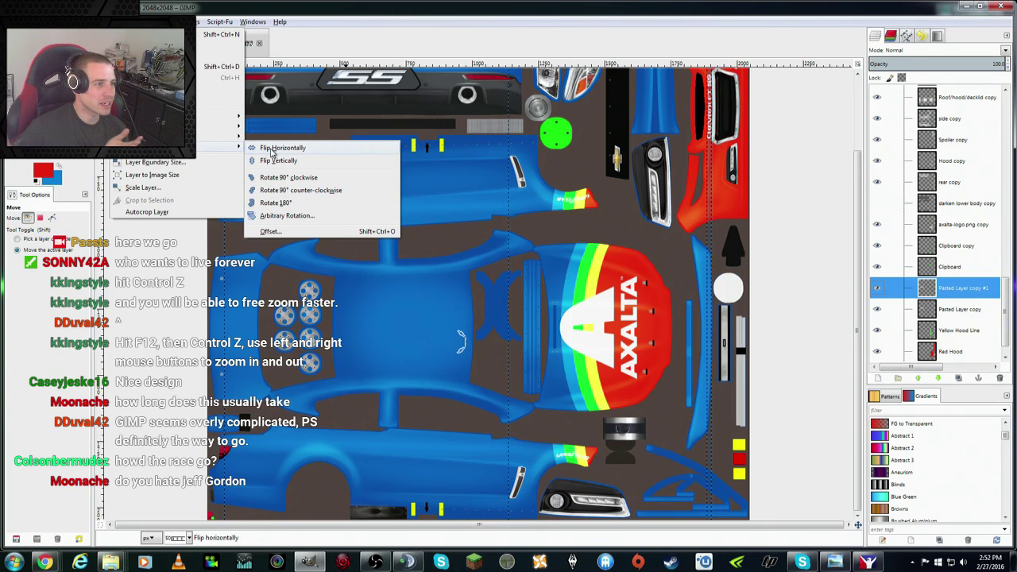
{"action": "key", "text": "Return"}
{"action": "key", "text": "alt+l"}
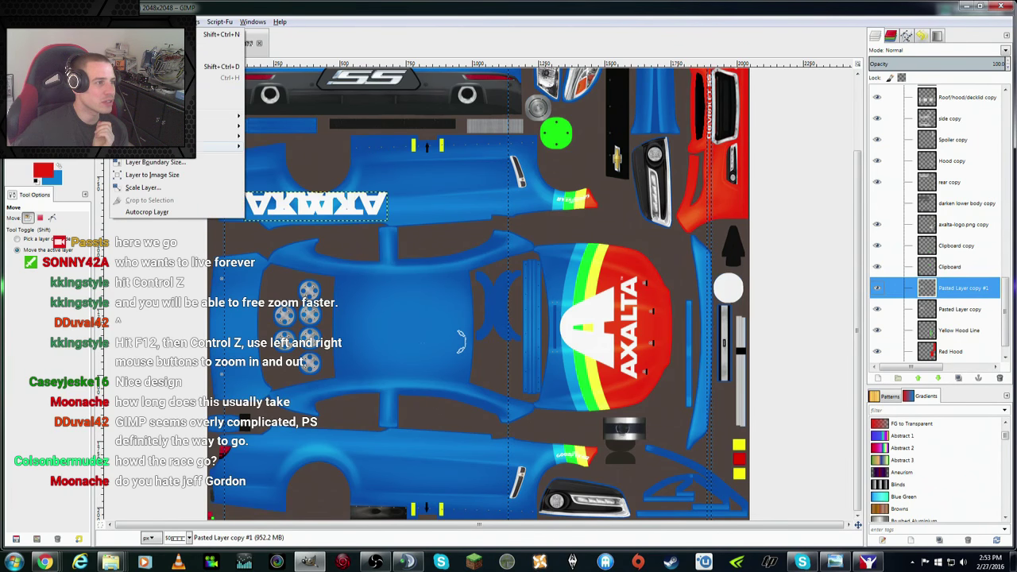
{"action": "left_click", "coordinate": [278, 161]}
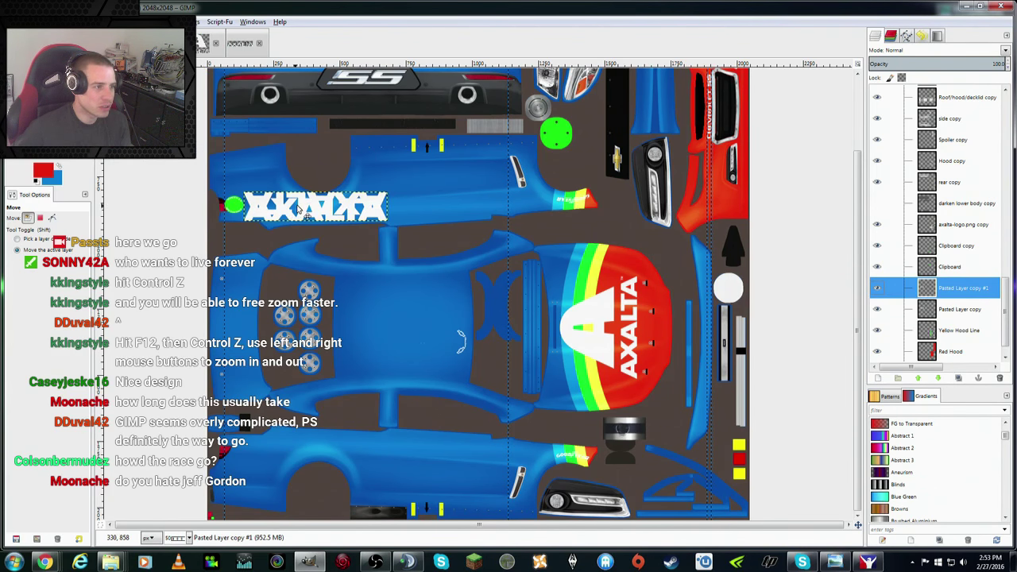
Step: Move the copied wordmark onto the lower side panel and view the reference photo
{"action": "left_click_drag", "start_coordinate": [300, 209], "coordinate": [289, 452]}
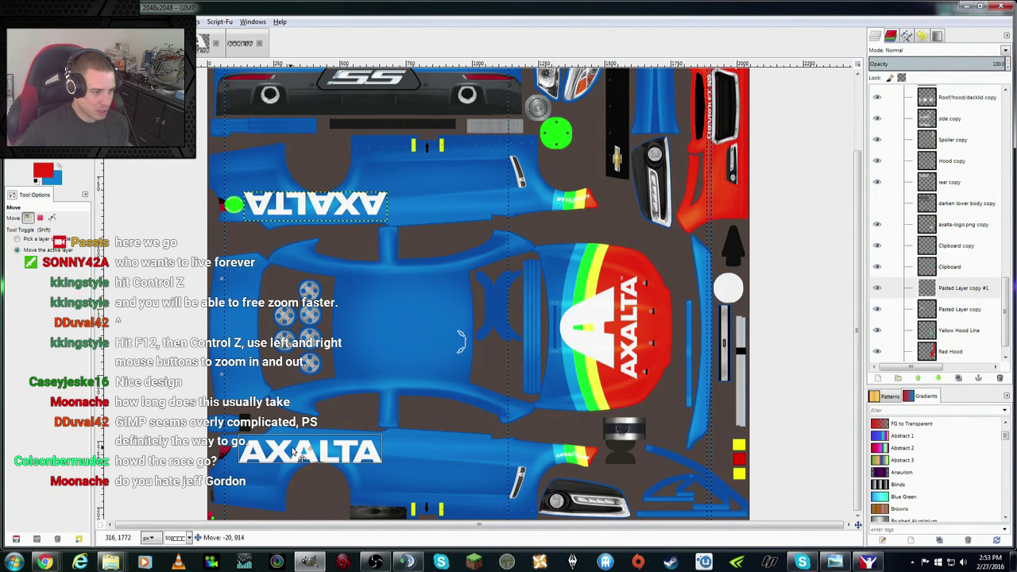
{"action": "left_click_drag", "start_coordinate": [292, 451], "coordinate": [301, 442]}
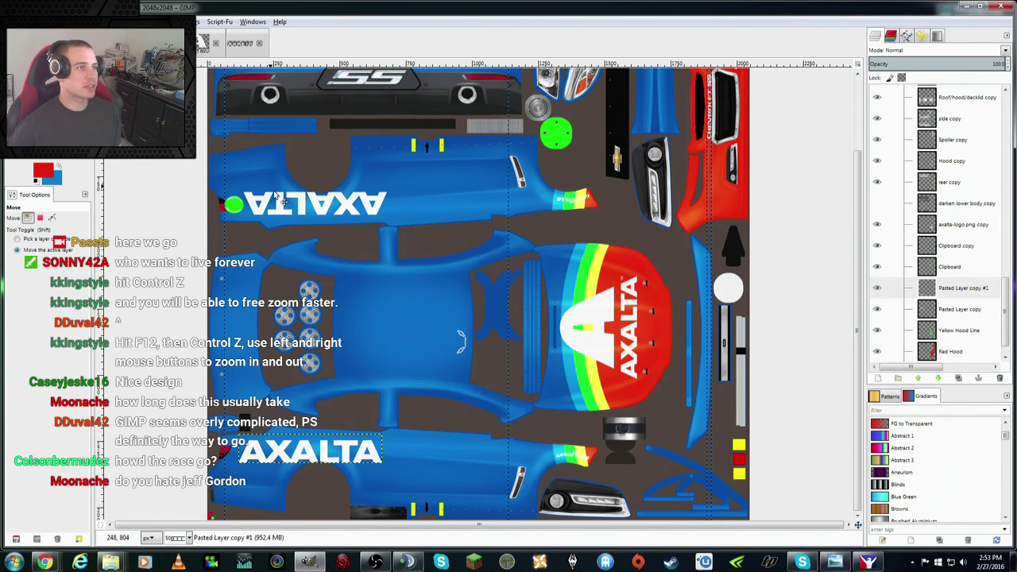
{"action": "left_click", "coordinate": [202, 43]}
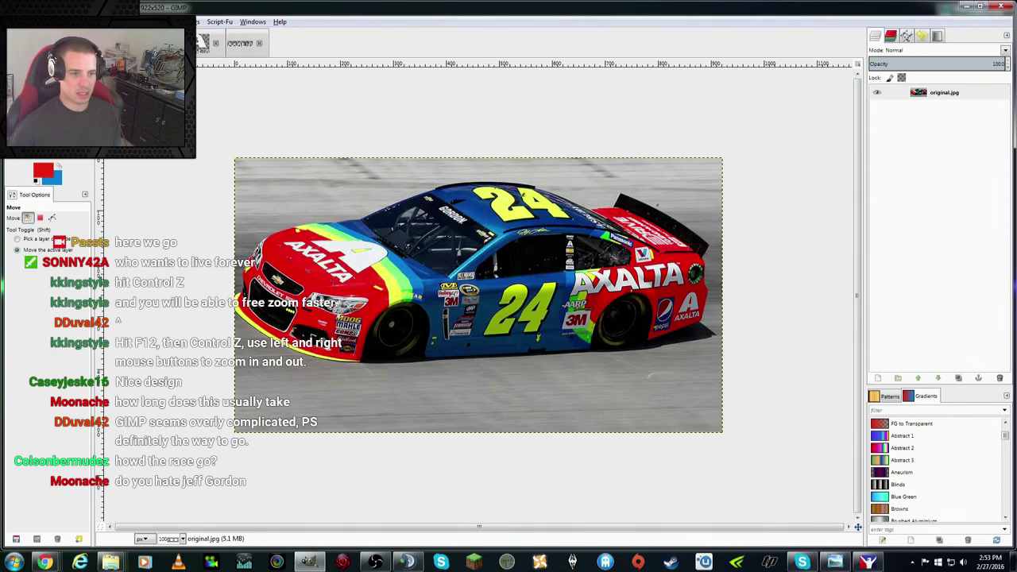
Step: Flip between original.jpg and the texture, cancelling the close prompt, ending on the texture
{"action": "left_click", "coordinate": [239, 43]}
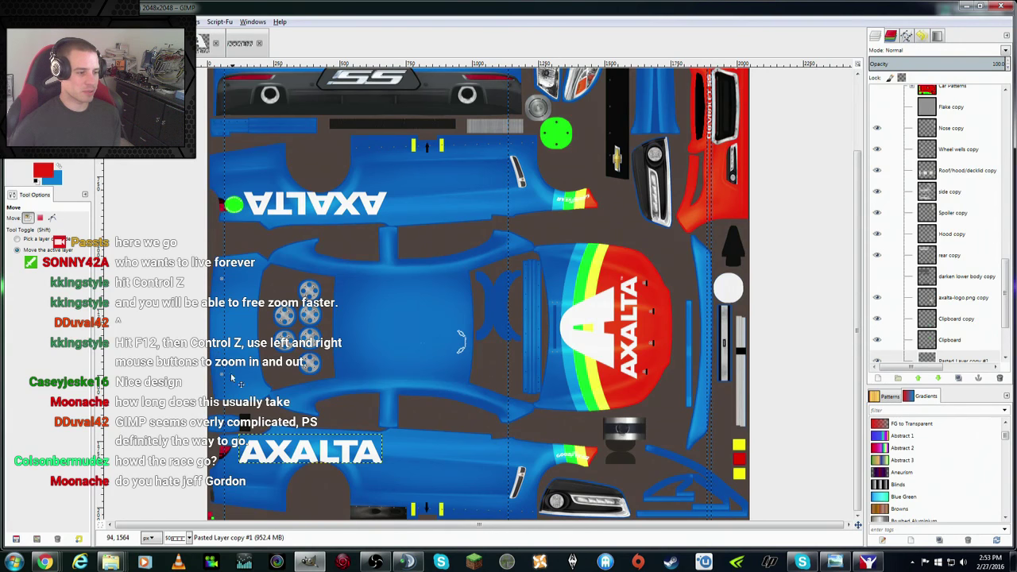
{"action": "left_click", "coordinate": [203, 43]}
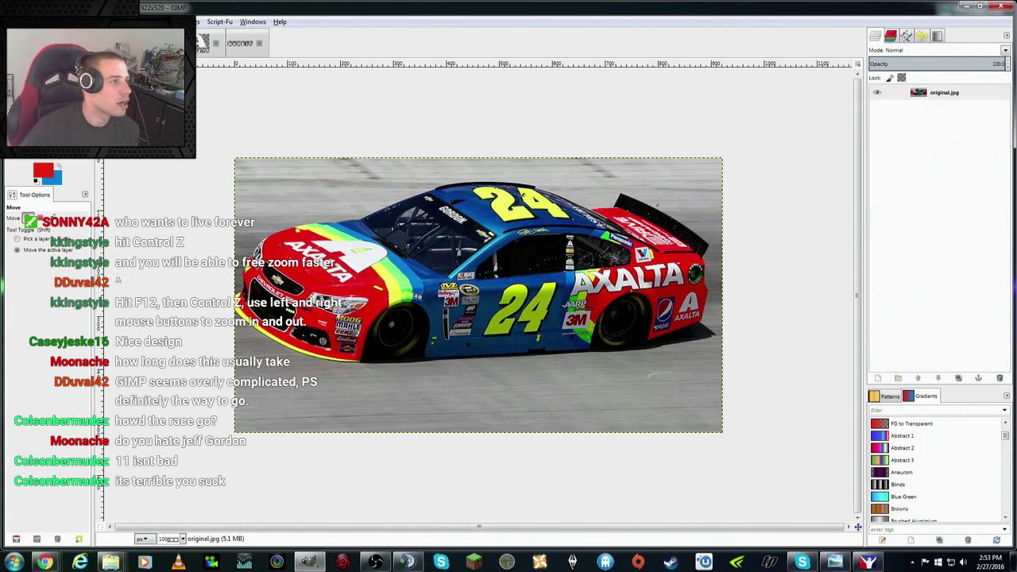
{"action": "left_click", "coordinate": [203, 43]}
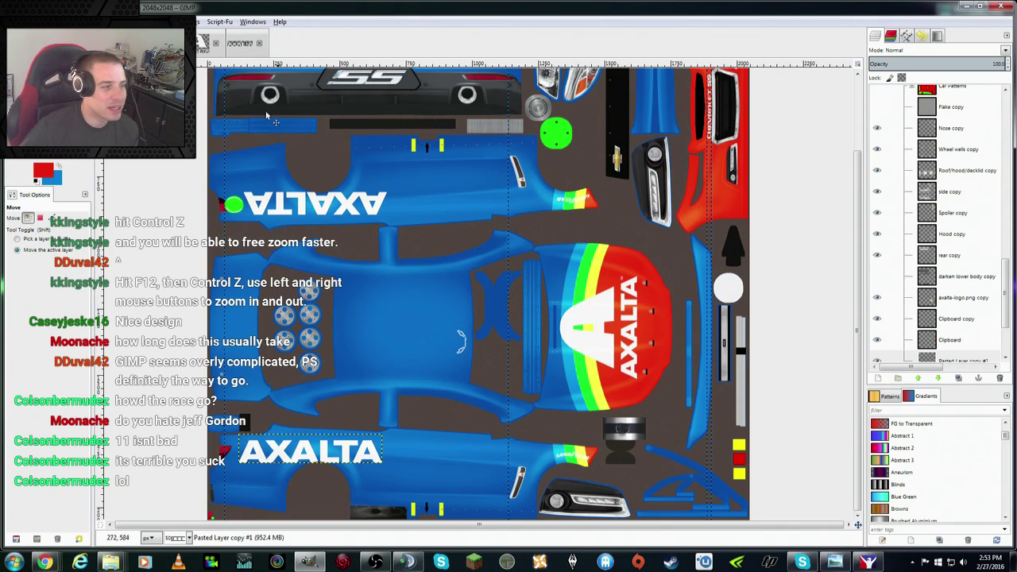
{"action": "key", "text": "ctrl+Tab"}
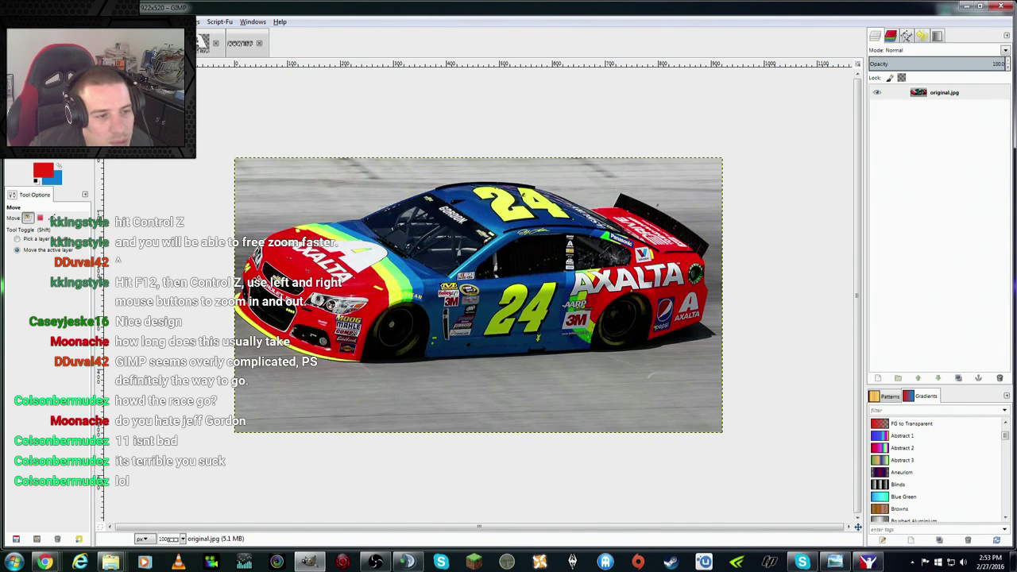
{"action": "left_click", "coordinate": [215, 43]}
{"action": "left_click", "coordinate": [571, 329]}
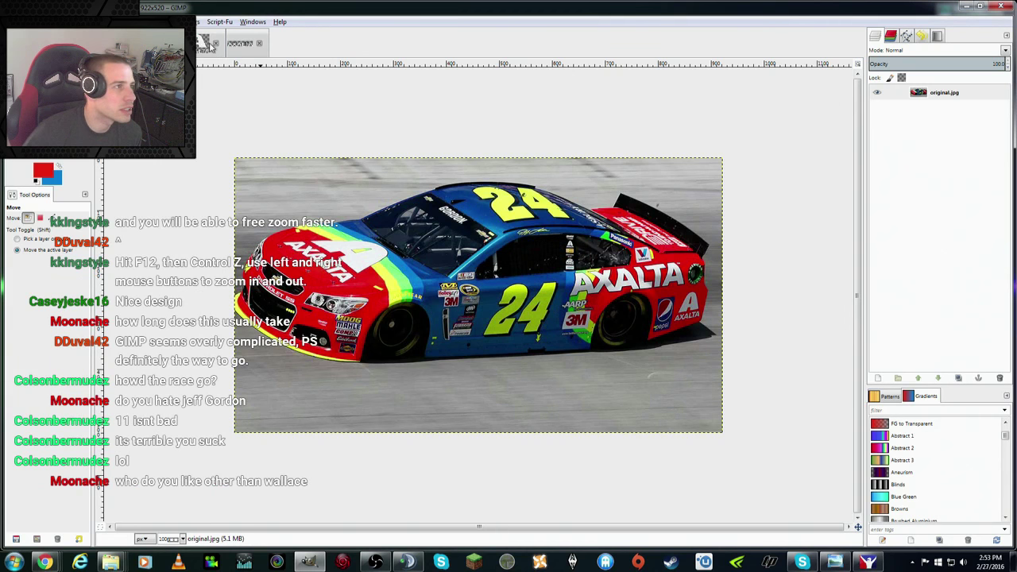
{"action": "key", "text": "alt+1"}
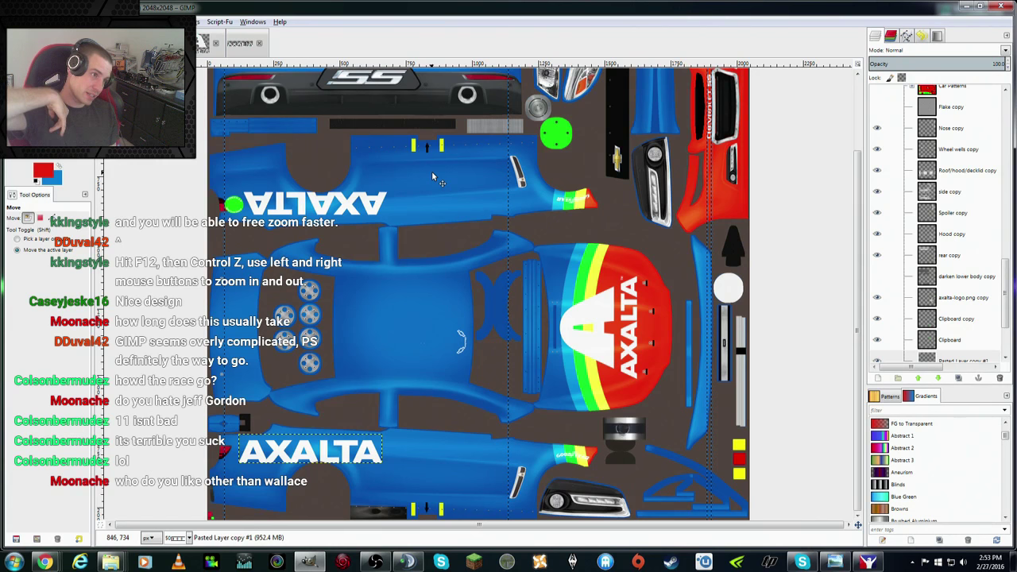
{"action": "left_click_drag", "start_coordinate": [432, 171], "coordinate": [543, 268]}
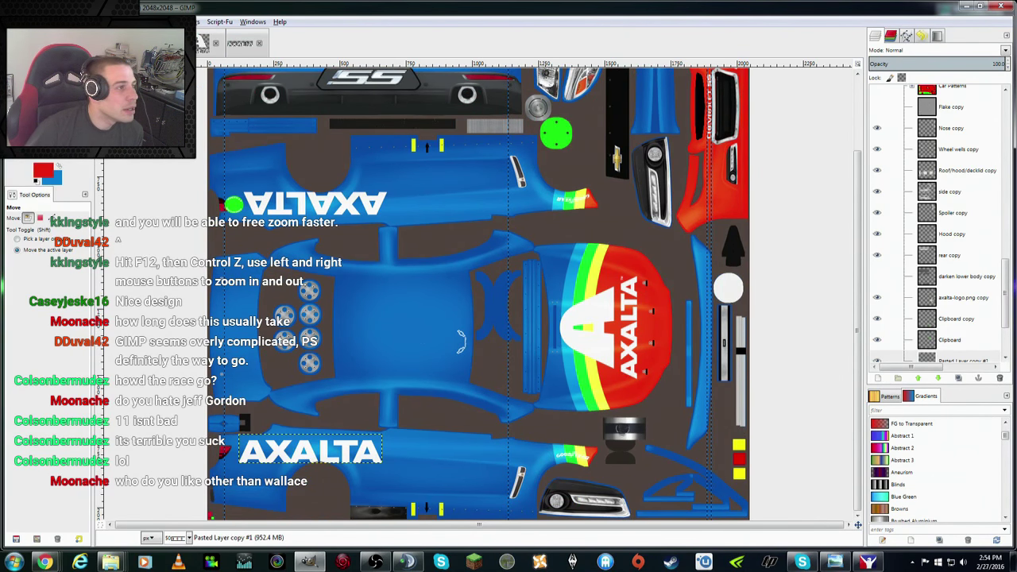
Step: Rotate the lower AXALTA wordmark by 1.96°
{"action": "key", "text": "shift+r"}
{"action": "left_click", "coordinate": [243, 462]}
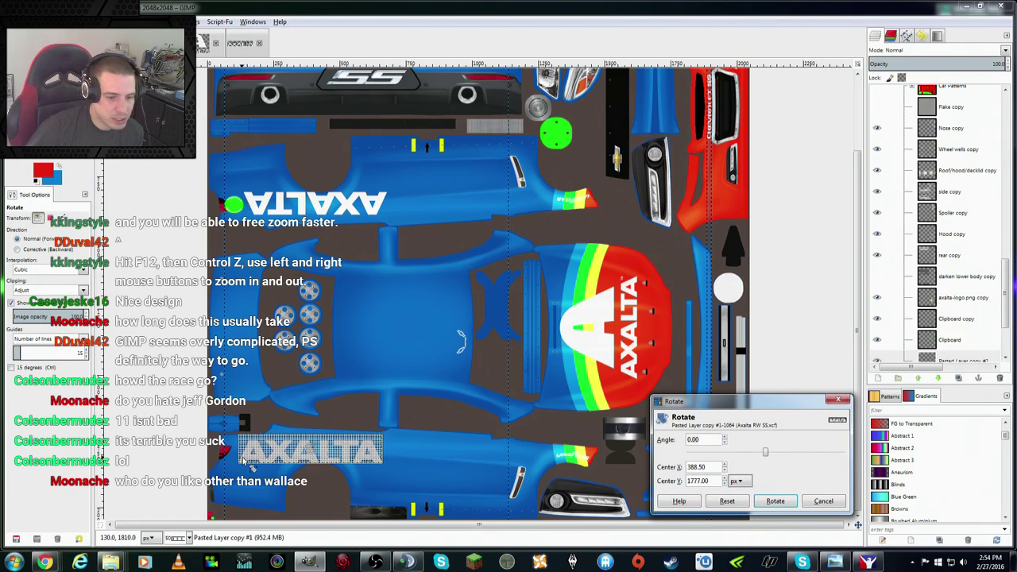
{"action": "left_click_drag", "start_coordinate": [244, 463], "coordinate": [248, 445]}
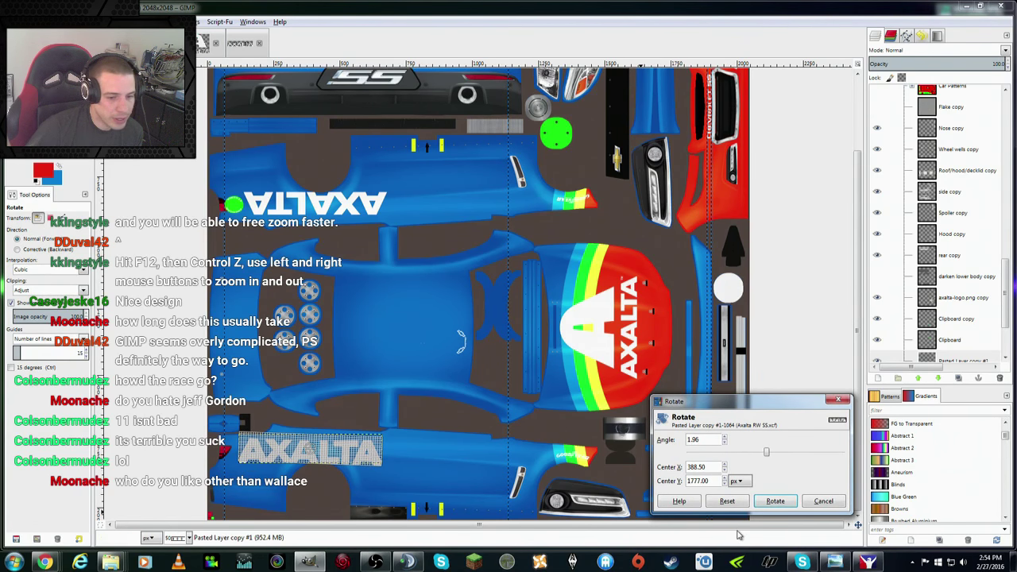
{"action": "left_click", "coordinate": [774, 500]}
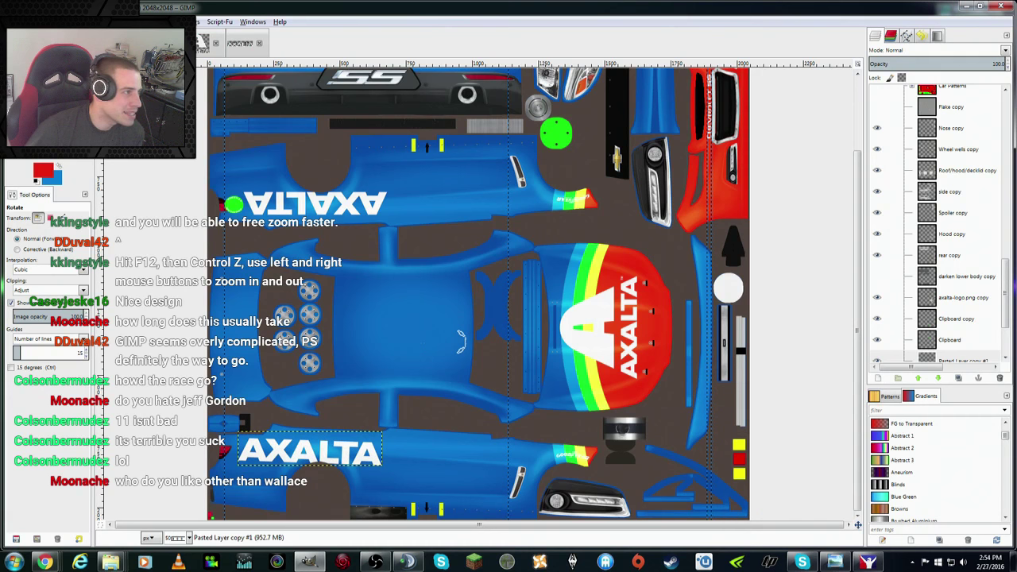
{"action": "key", "text": "m"}
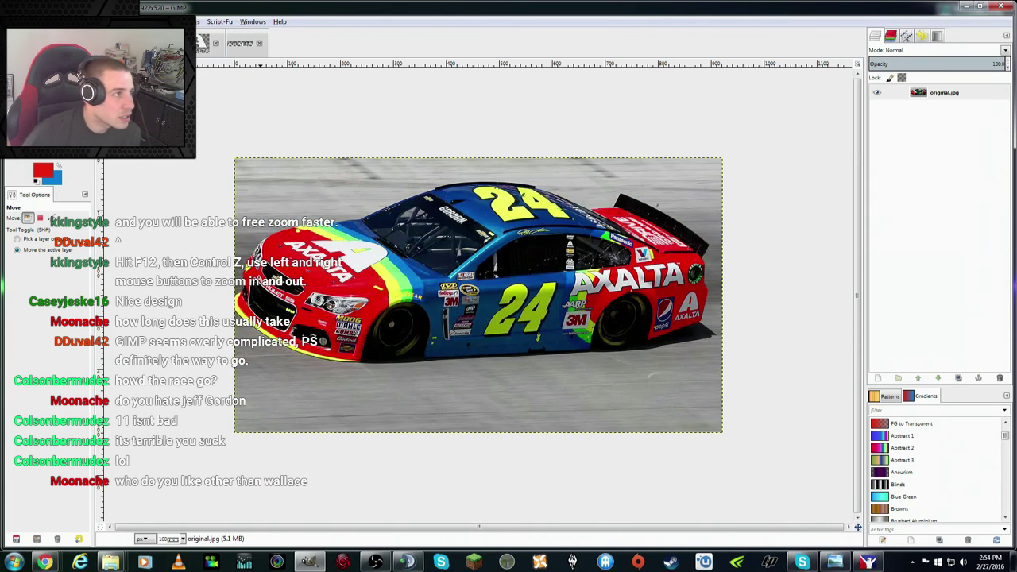
{"action": "key", "text": "alt+1"}
Step: Scale the lower wordmark to 520×124 px and nudge it into place on the panel
{"action": "key", "text": "shift+t"}
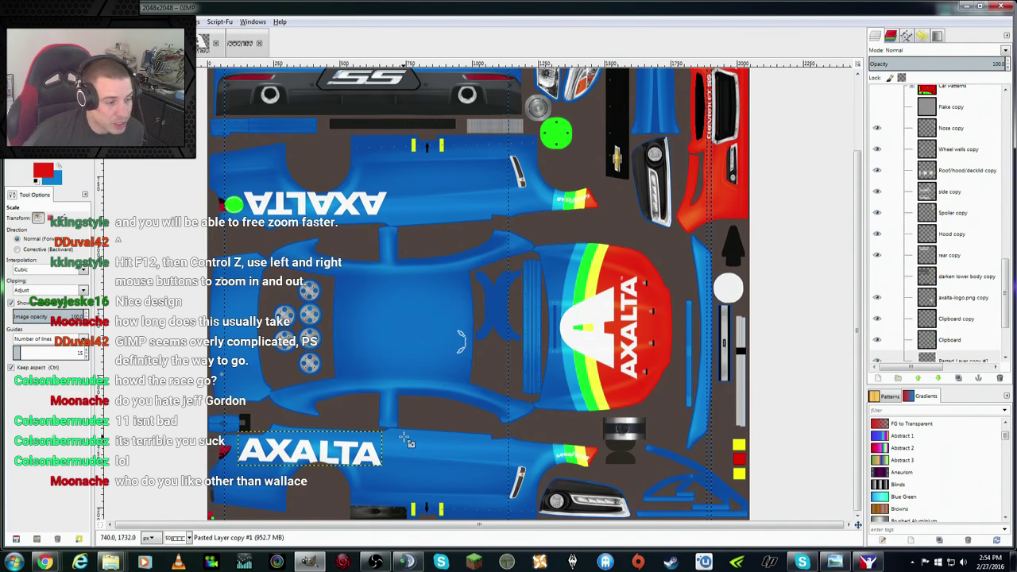
{"action": "left_click", "coordinate": [248, 441]}
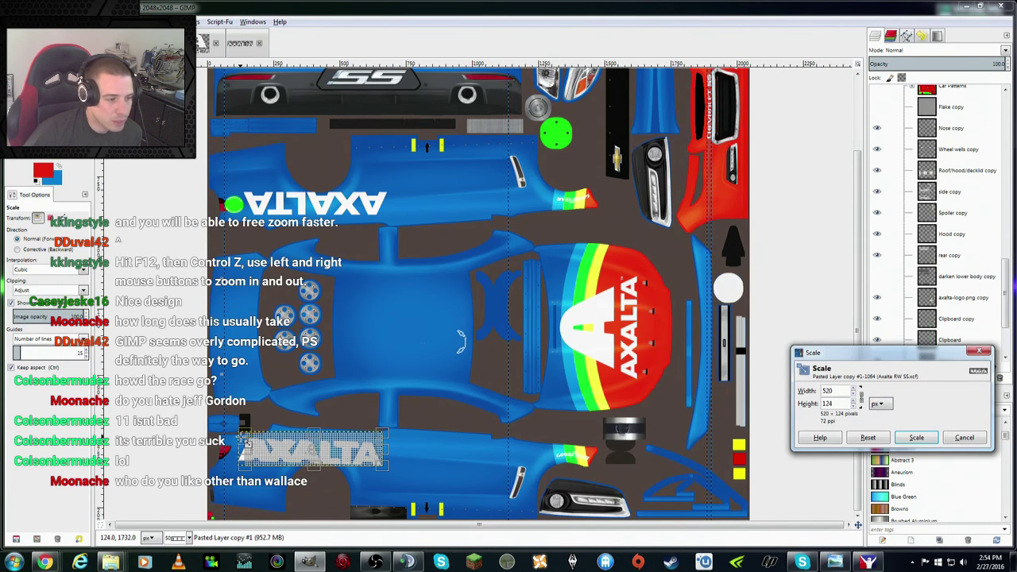
{"action": "left_click", "coordinate": [917, 437]}
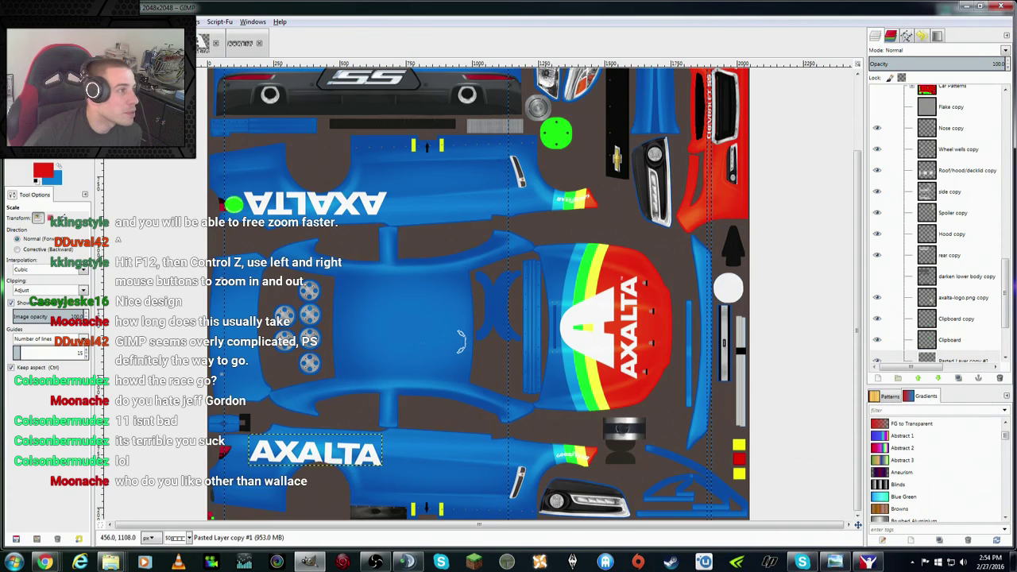
{"action": "key", "text": "m"}
{"action": "mouse_move", "coordinate": [314, 458]}
{"action": "left_mouse_down"}
{"action": "mouse_move", "coordinate": [304, 455]}
{"action": "mouse_move", "coordinate": [313, 456]}
{"action": "left_mouse_up"}
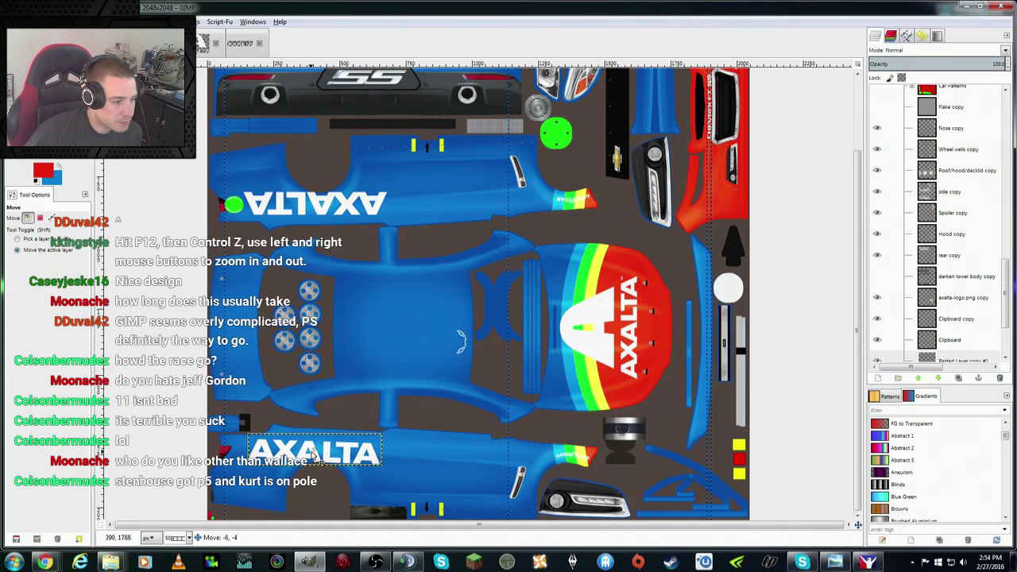
{"action": "left_click_drag", "start_coordinate": [314, 455], "coordinate": [318, 448]}
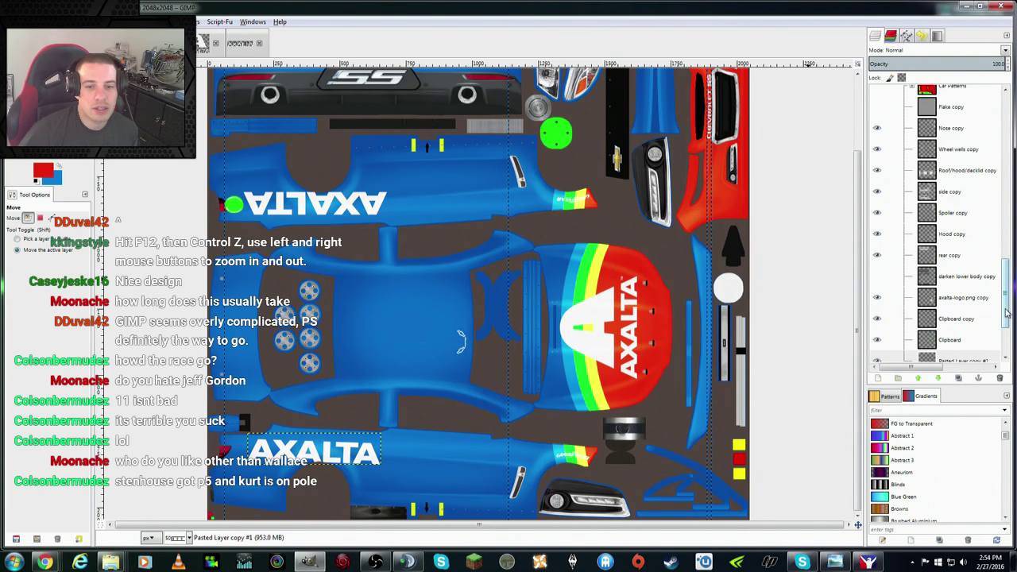
{"action": "scroll", "coordinate": [1006, 314], "scroll_direction": "down", "scroll_amount": 1}
{"action": "left_click", "coordinate": [959, 350]}
Step: Delete the top AXALTA wordmark layer and duplicate the lower wordmark layer, Pasted Layer copy #1
{"action": "right_click", "coordinate": [959, 350]}
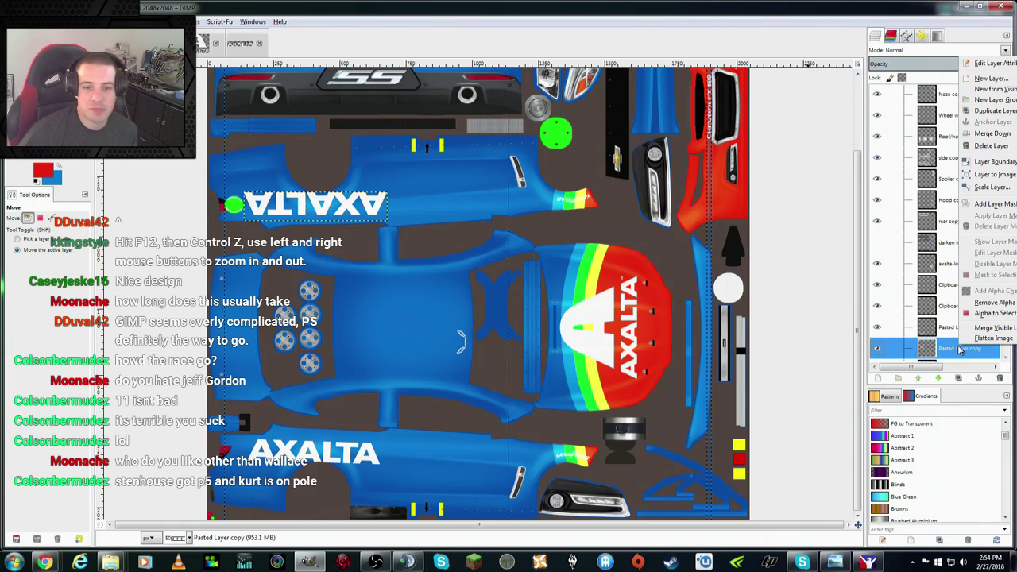
{"action": "left_click", "coordinate": [993, 145]}
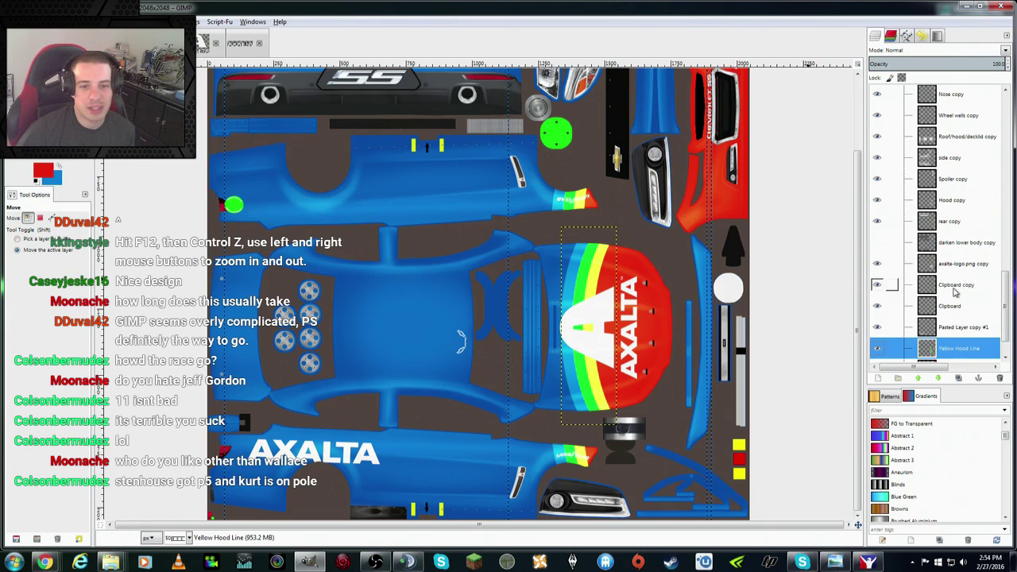
{"action": "left_click", "coordinate": [965, 332]}
{"action": "right_click", "coordinate": [965, 335]}
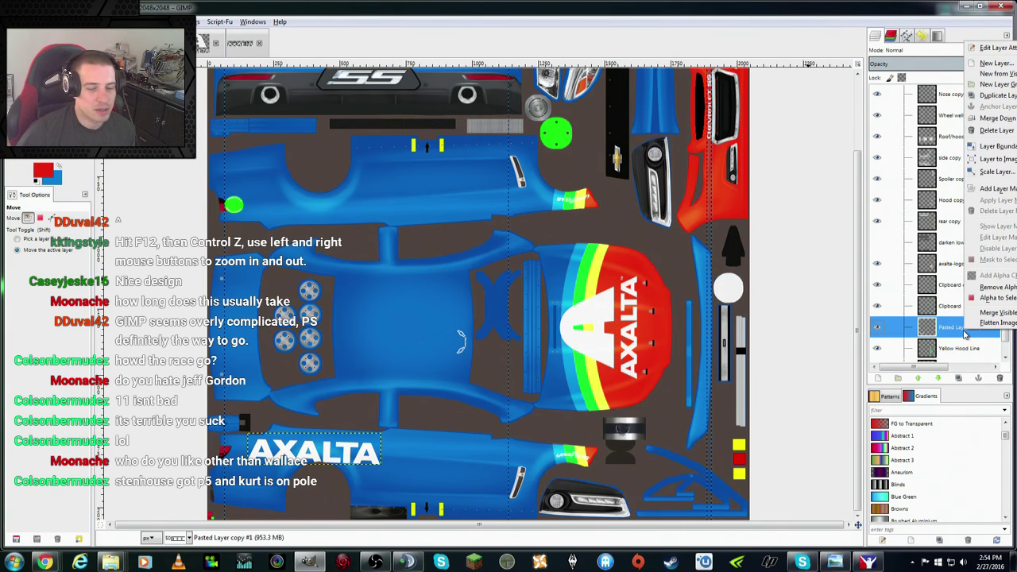
{"action": "left_click", "coordinate": [1006, 95]}
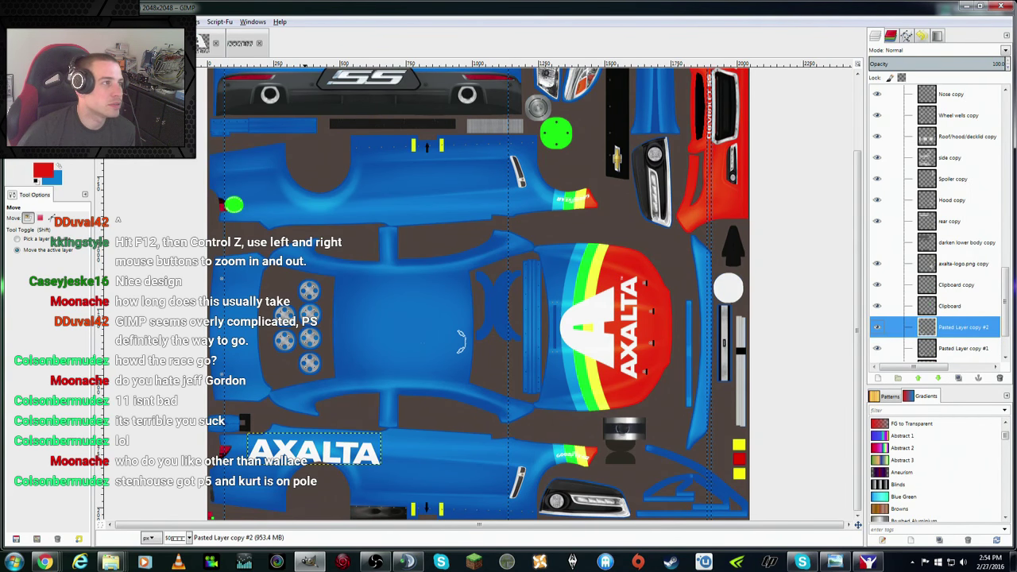
Step: Flip the copied wordmark both horizontally and vertically
{"action": "key", "text": "alt+l"}
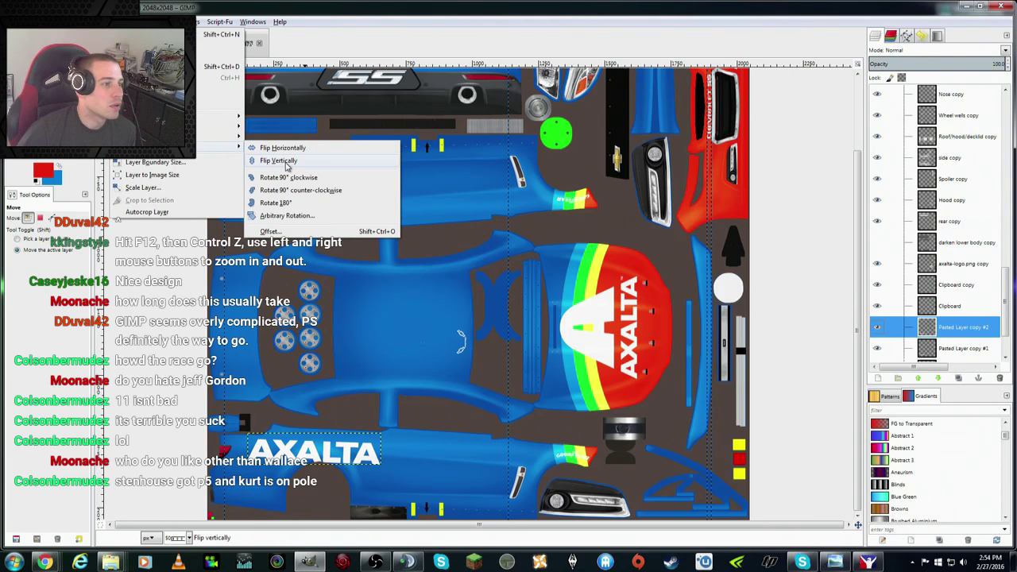
{"action": "mouse_move", "coordinate": [175, 147]}
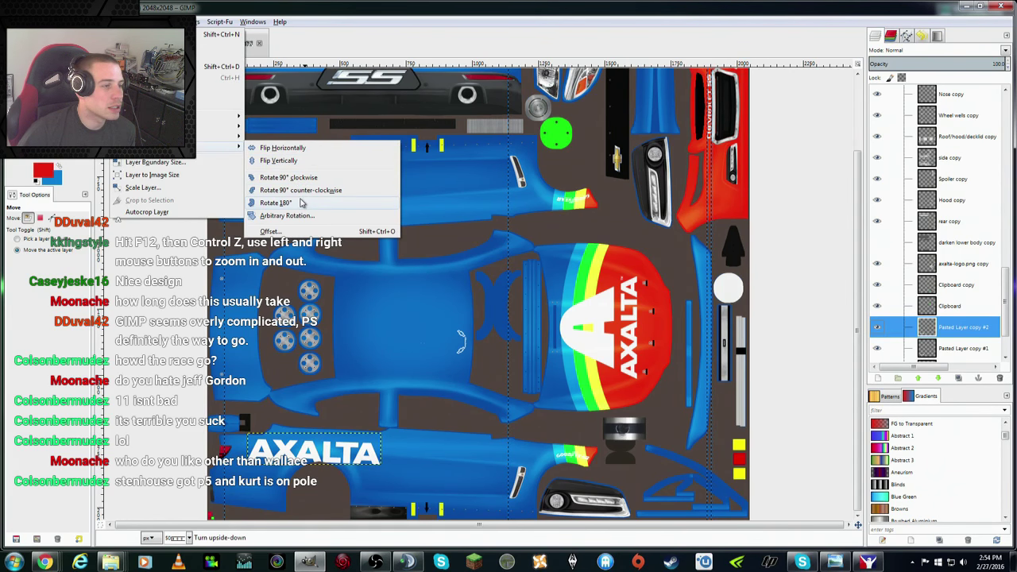
{"action": "left_click", "coordinate": [299, 150]}
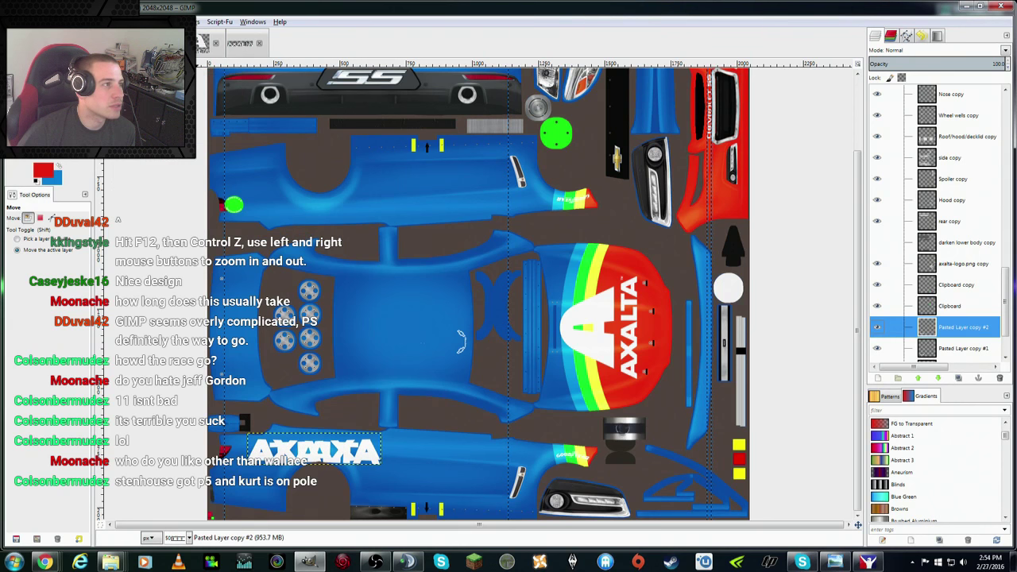
{"action": "left_click", "coordinate": [123, 21]}
{"action": "mouse_move", "coordinate": [159, 147]}
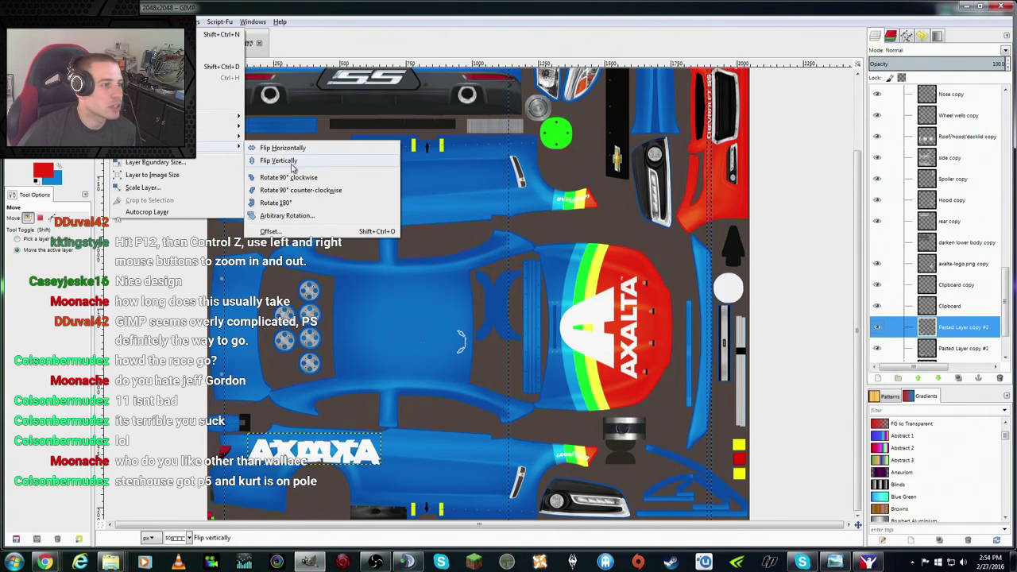
{"action": "left_click", "coordinate": [292, 162]}
Step: Move the flipped wordmark up onto the upper side panel and tilt it about 3°
{"action": "mouse_move", "coordinate": [321, 459]}
{"action": "left_mouse_down"}
{"action": "mouse_move", "coordinate": [322, 221]}
{"action": "mouse_move", "coordinate": [312, 211]}
{"action": "mouse_move", "coordinate": [364, 209]}
{"action": "left_mouse_up"}
{"action": "key", "text": "shift+r"}
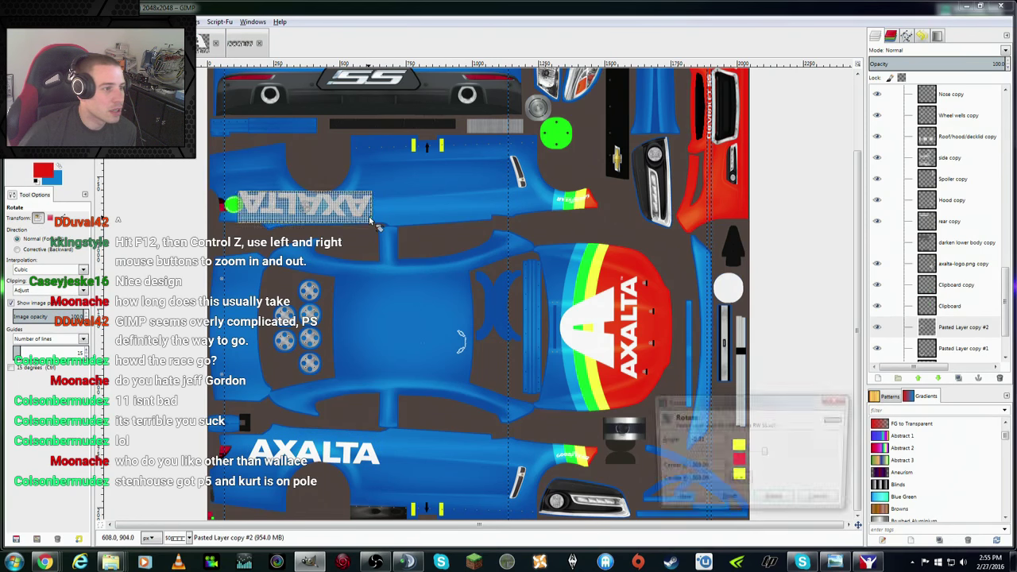
{"action": "left_click", "coordinate": [775, 501]}
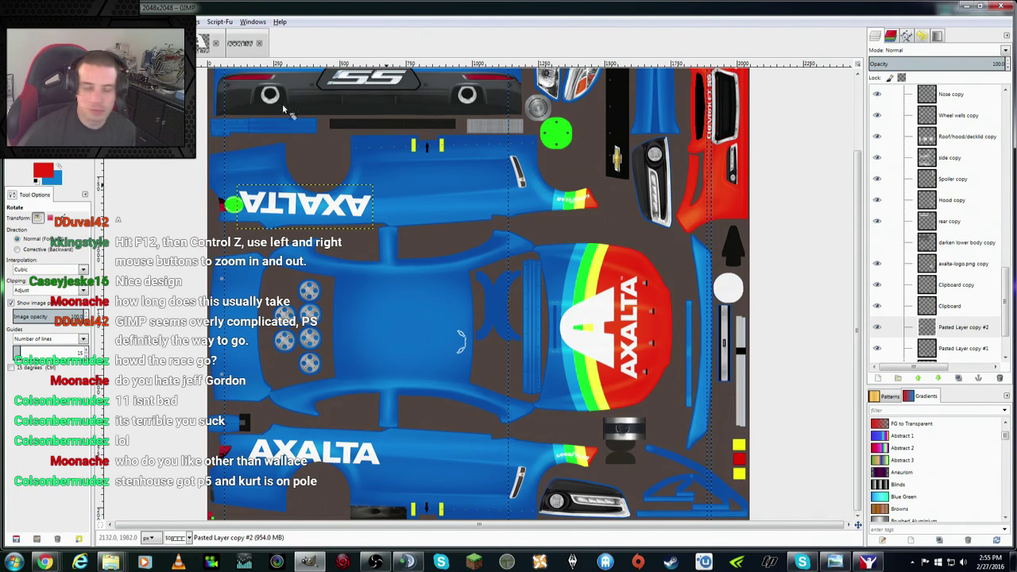
{"action": "key", "text": "m"}
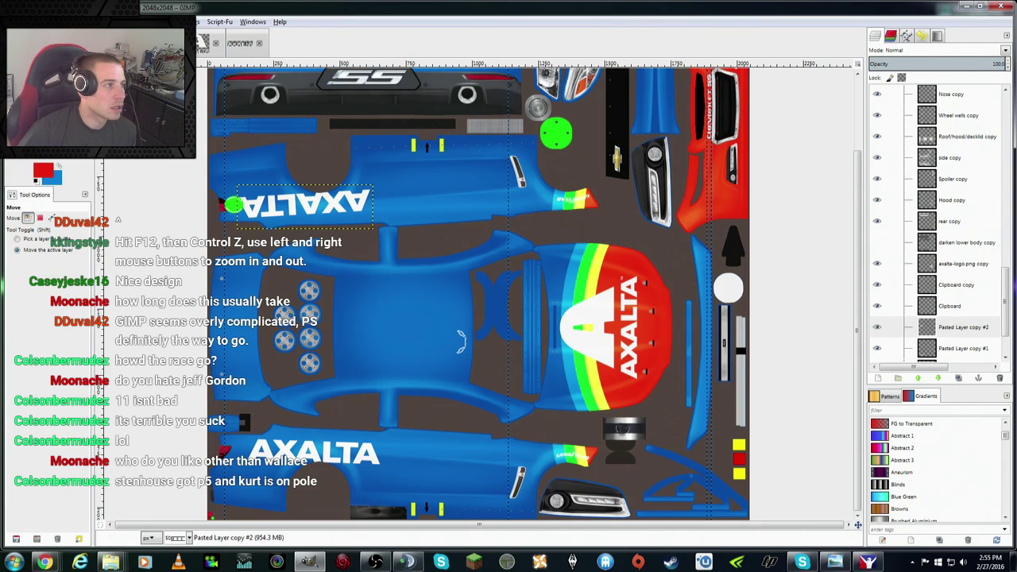
{"action": "key", "text": "shift+r"}
{"action": "left_click_drag", "start_coordinate": [370, 203], "coordinate": [375, 195]}
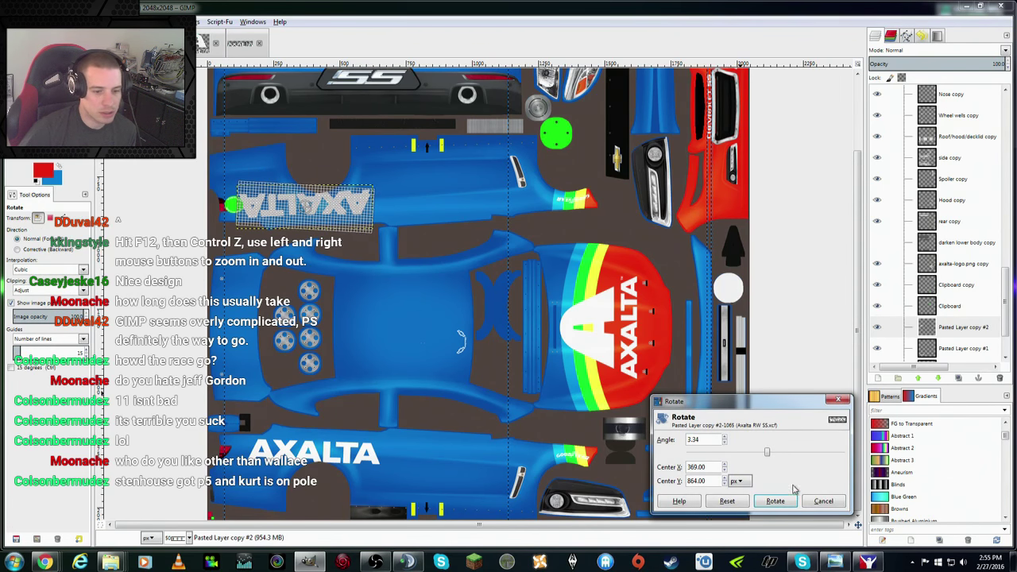
Step: Apply the 3.34° tilt, correct it by -1.28°, and nudge the wordmark about 20 px right
{"action": "left_click", "coordinate": [775, 500]}
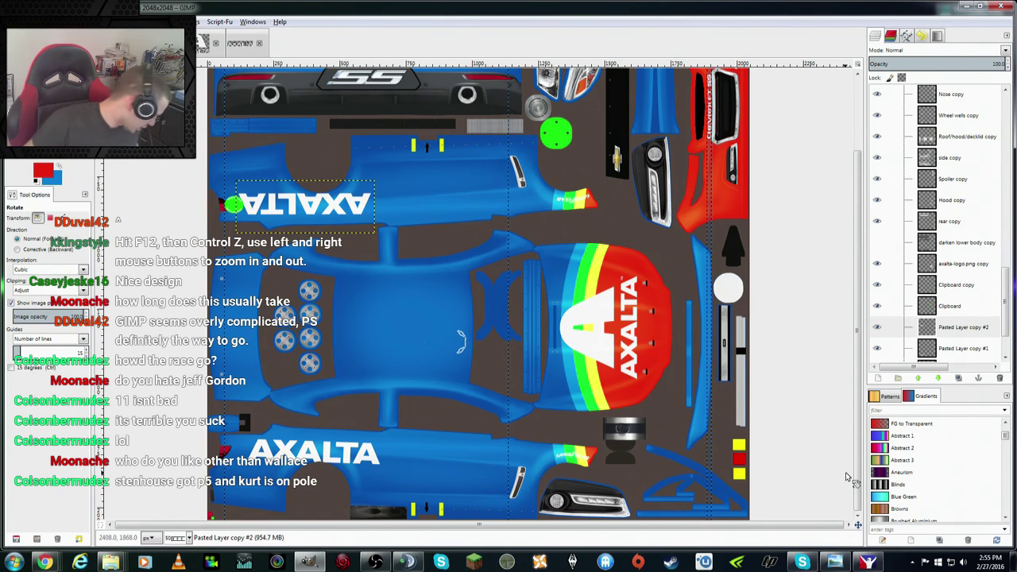
{"action": "left_click", "coordinate": [371, 225]}
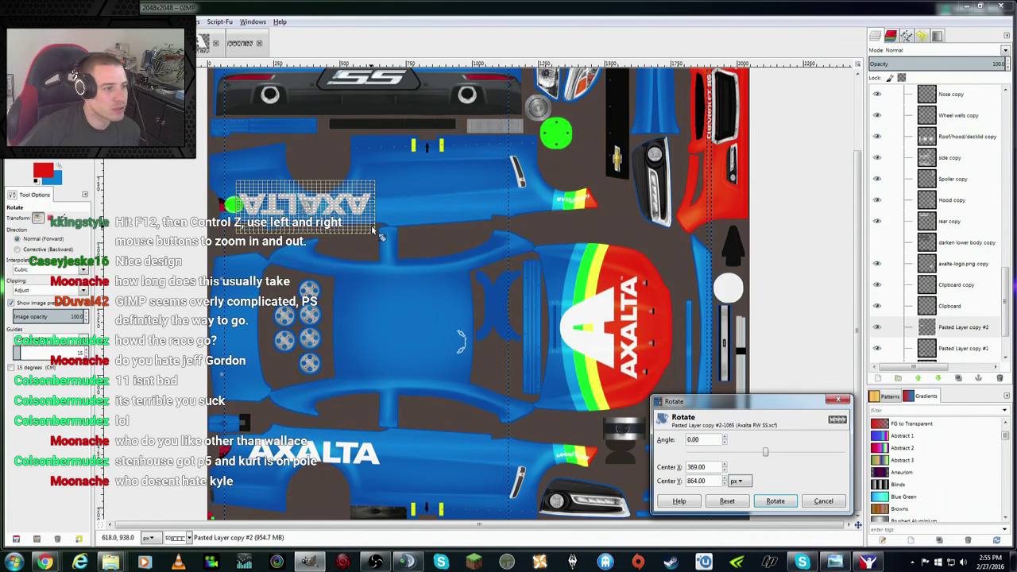
{"action": "left_click", "coordinate": [772, 502]}
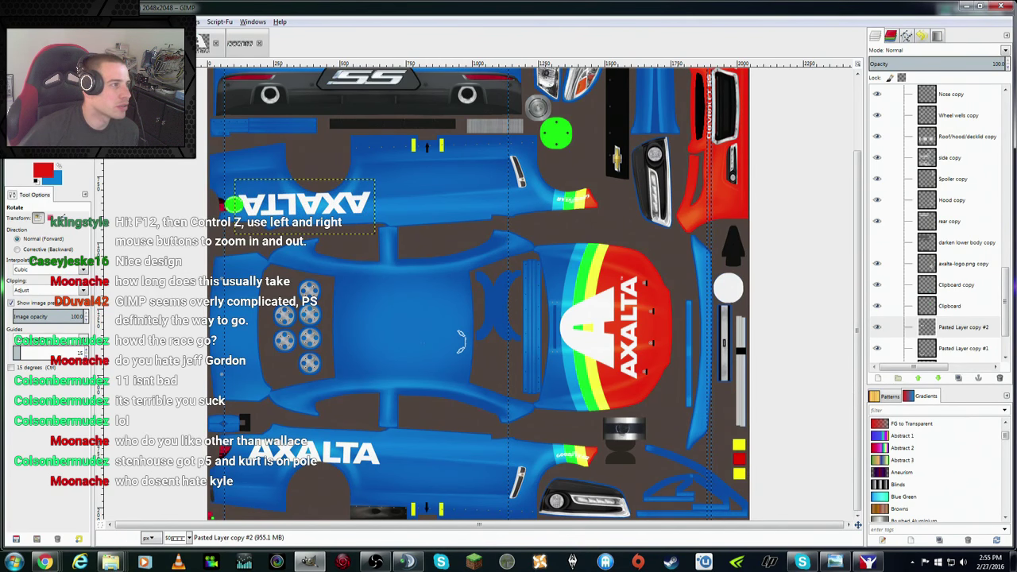
{"action": "key", "text": "m"}
{"action": "left_click_drag", "start_coordinate": [266, 207], "coordinate": [274, 209]}
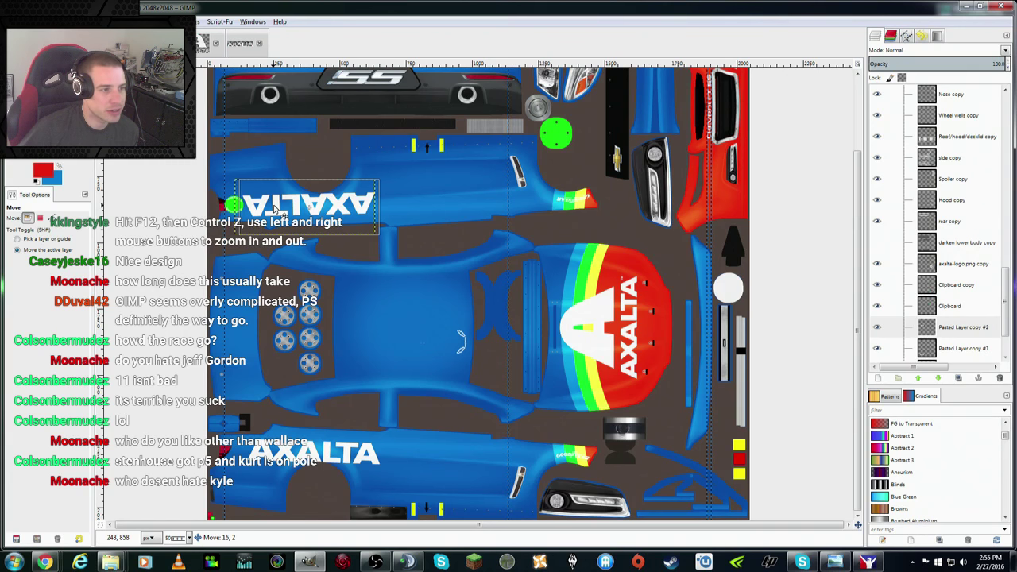
{"action": "left_click_drag", "start_coordinate": [274, 209], "coordinate": [278, 209]}
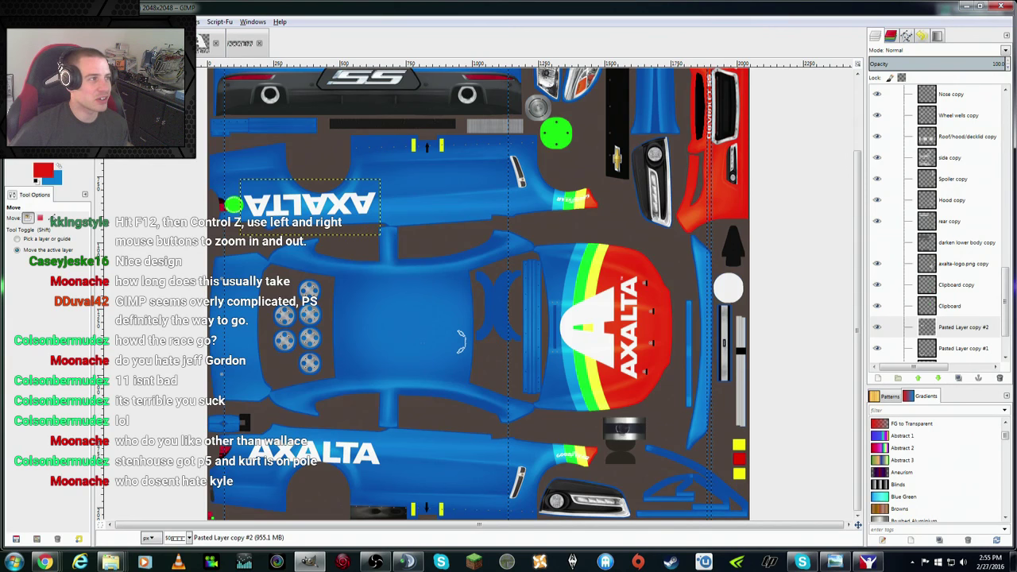
Step: Save the XCF paint file
{"action": "key", "text": "alt+f"}
{"action": "key", "text": "Return"}
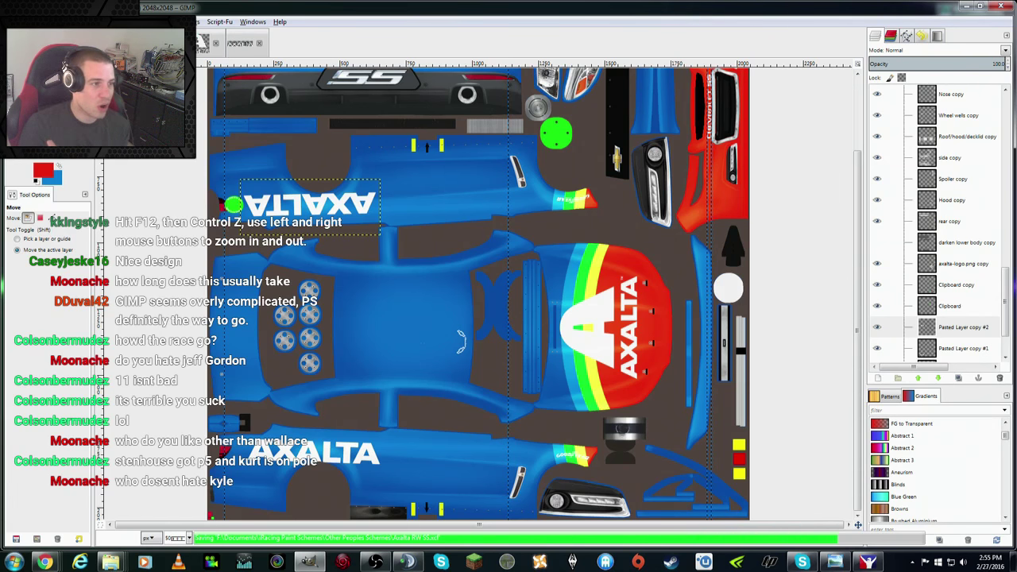
{"action": "right_click", "coordinate": [956, 351]}
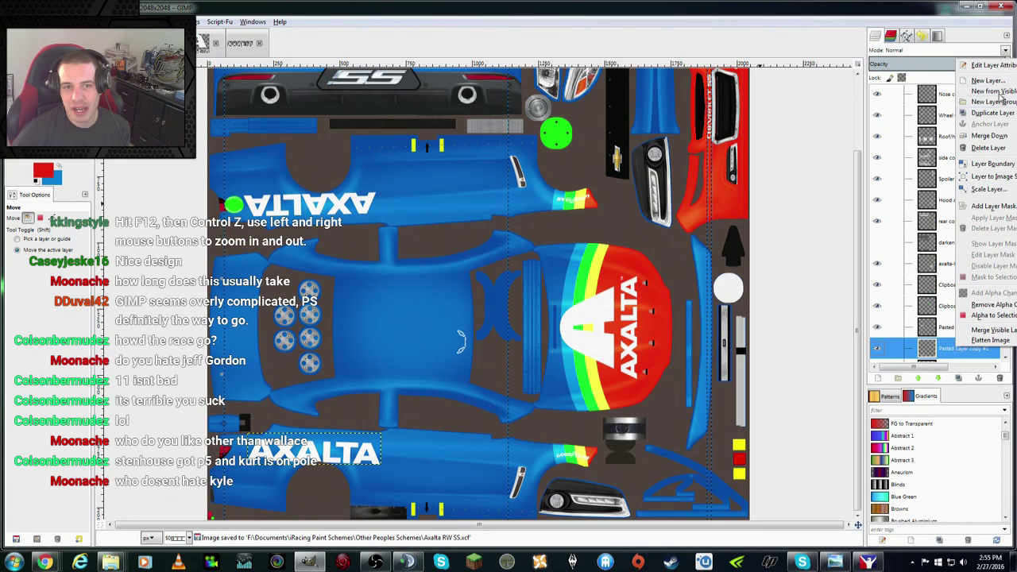
{"action": "left_click", "coordinate": [98, 81]}
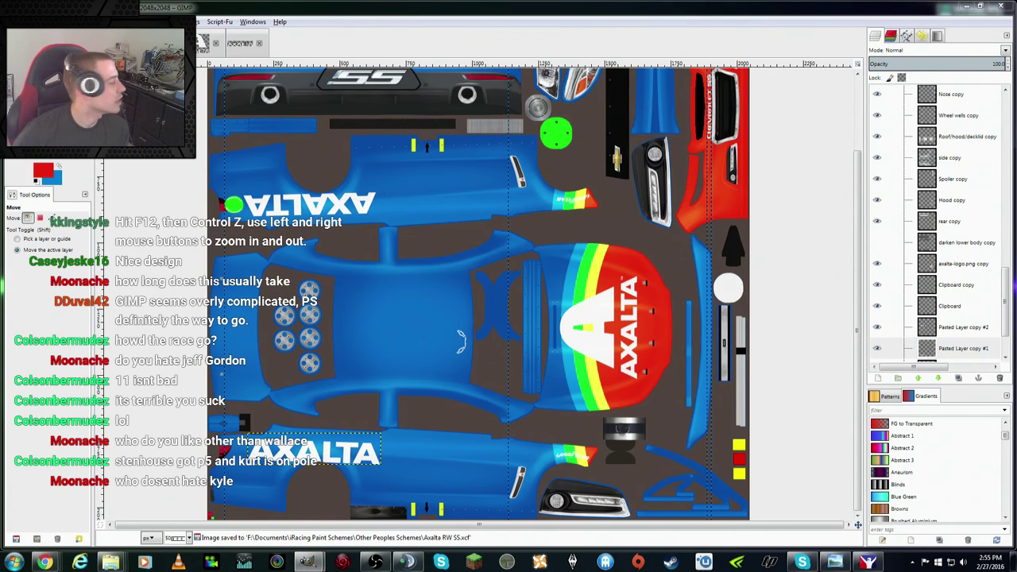
{"action": "left_click", "coordinate": [968, 348]}
{"action": "type", "text": "Red Hood"}
Step: Duplicate Red Hood and place Red Hood #1 below Pasted Layer copy #1
{"action": "key", "text": "Return"}
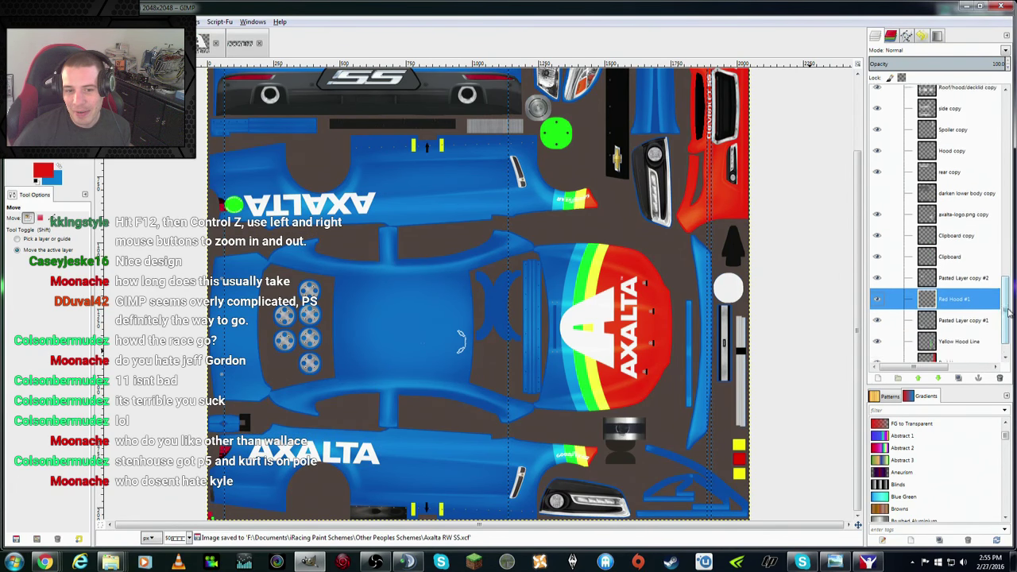
{"action": "scroll", "coordinate": [1008, 313], "scroll_direction": "down", "scroll_amount": 1}
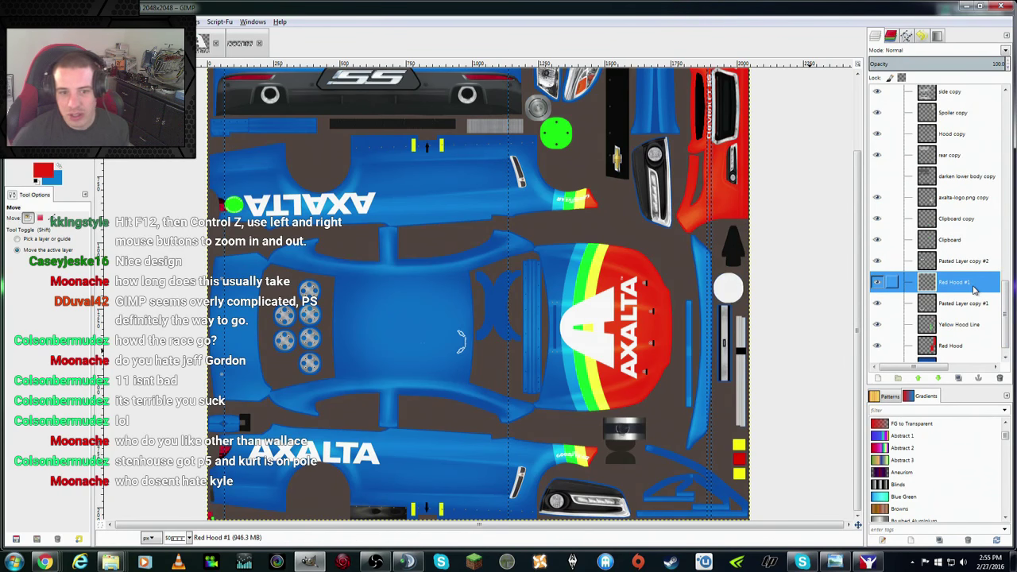
{"action": "left_click_drag", "start_coordinate": [975, 290], "coordinate": [966, 318]}
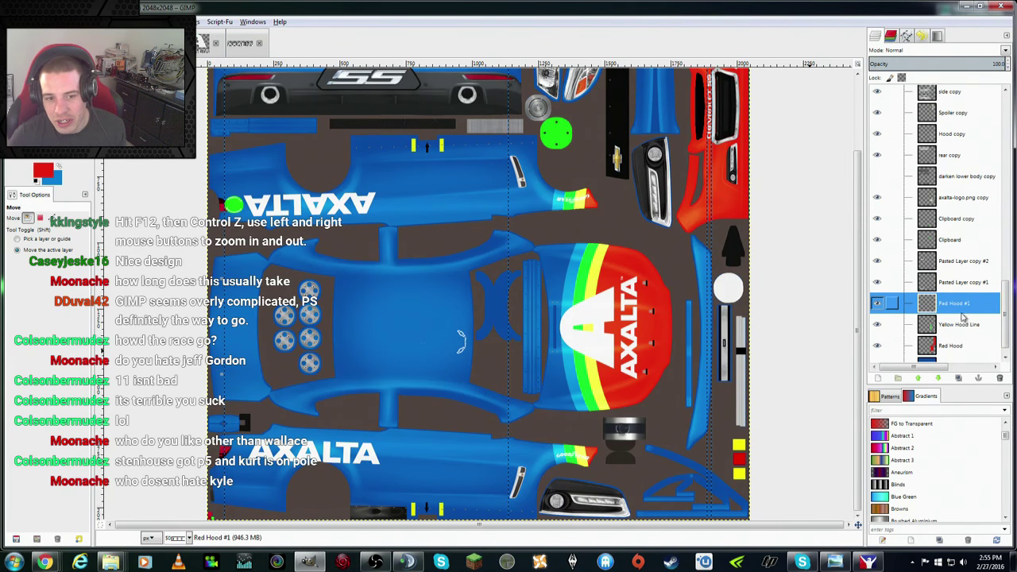
{"action": "left_click", "coordinate": [961, 287]}
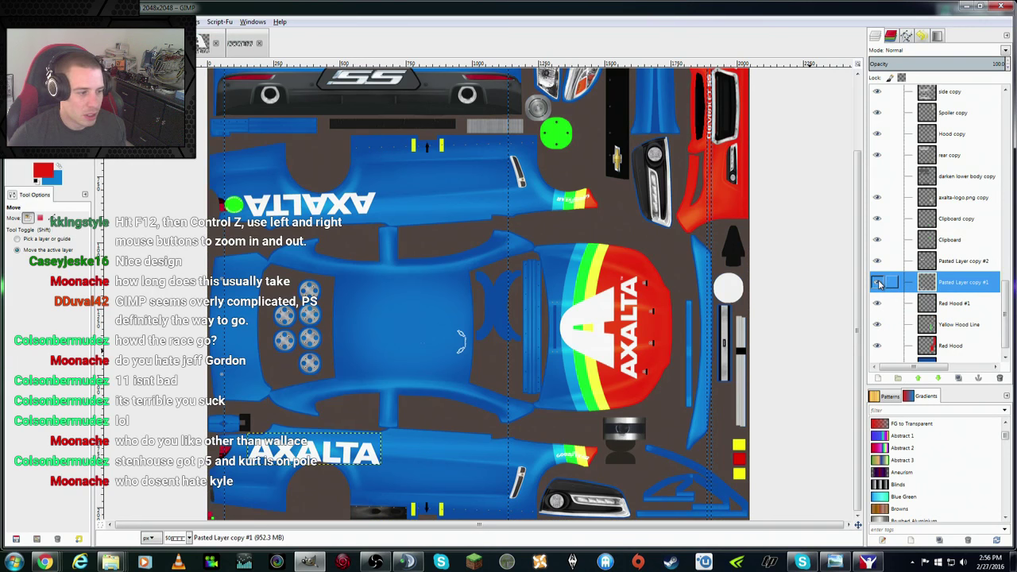
{"action": "right_click", "coordinate": [948, 286]}
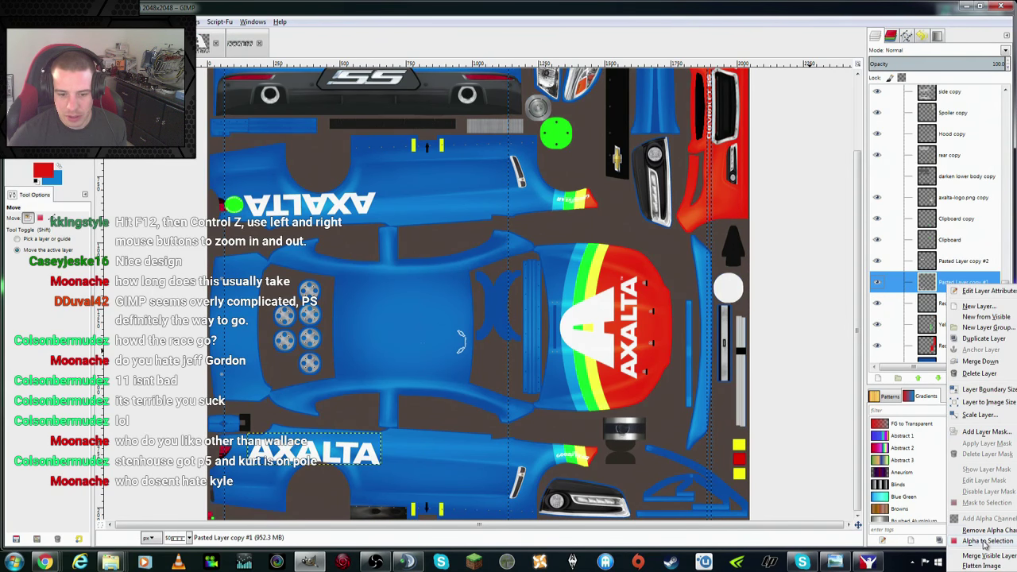
Step: Select the lower wordmark's shape on Red Hood #1 and grow the selection
{"action": "left_click", "coordinate": [985, 541]}
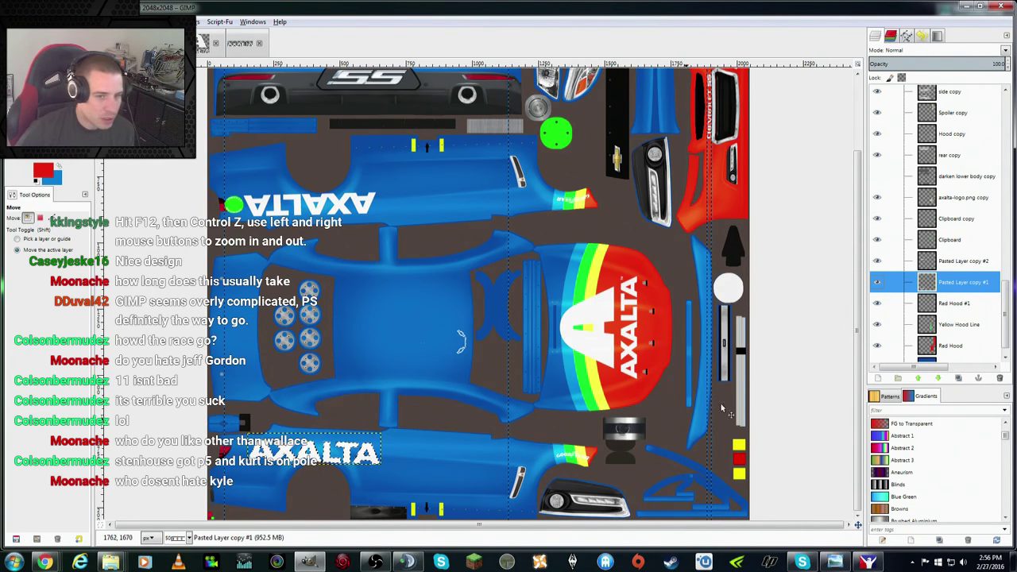
{"action": "left_click", "coordinate": [953, 305]}
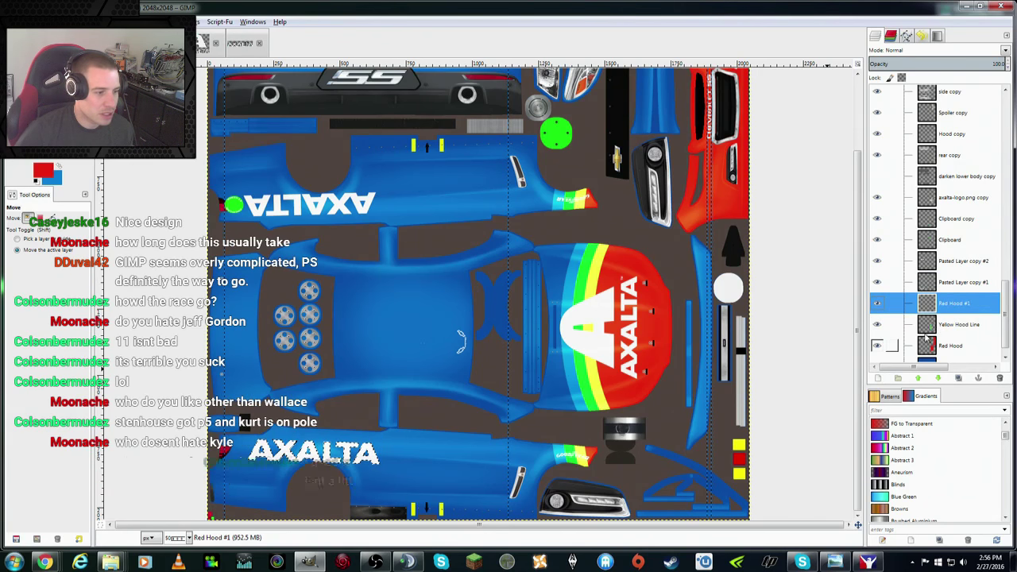
{"action": "key", "text": "alt+e"}
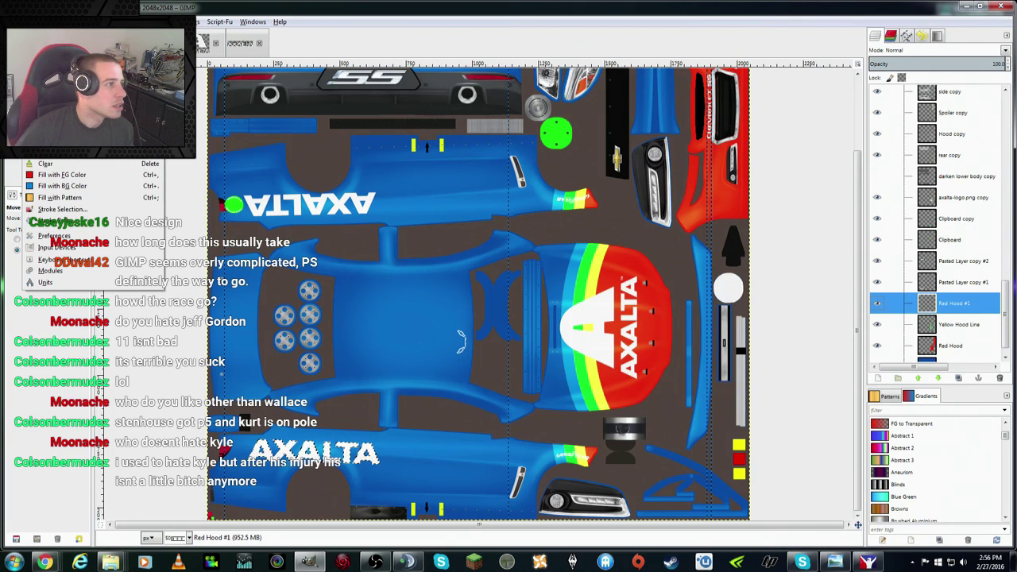
{"action": "key", "text": "Return"}
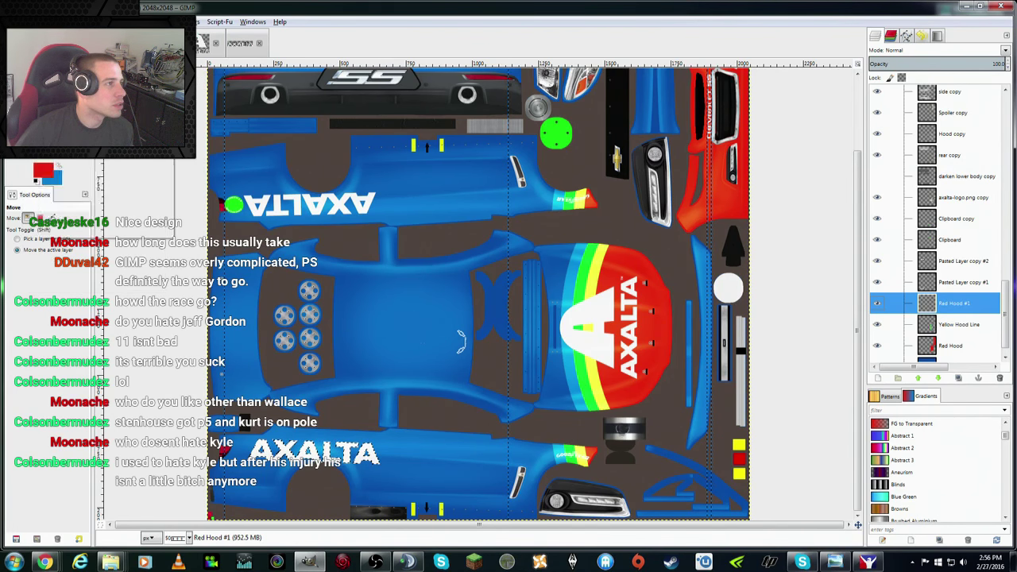
{"action": "key", "text": "ctrl+v"}
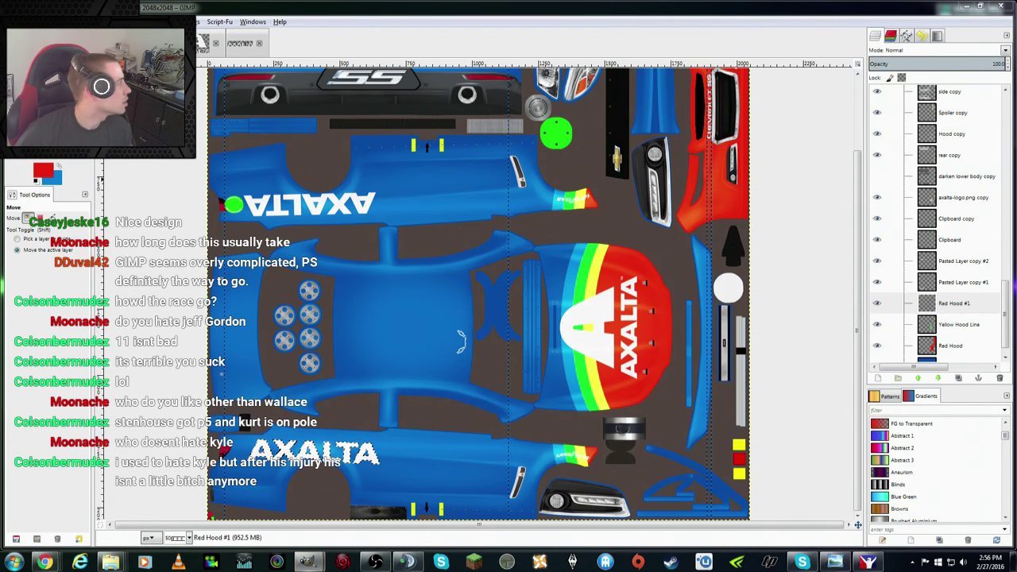
{"action": "key", "text": "shift+ctrl+n"}
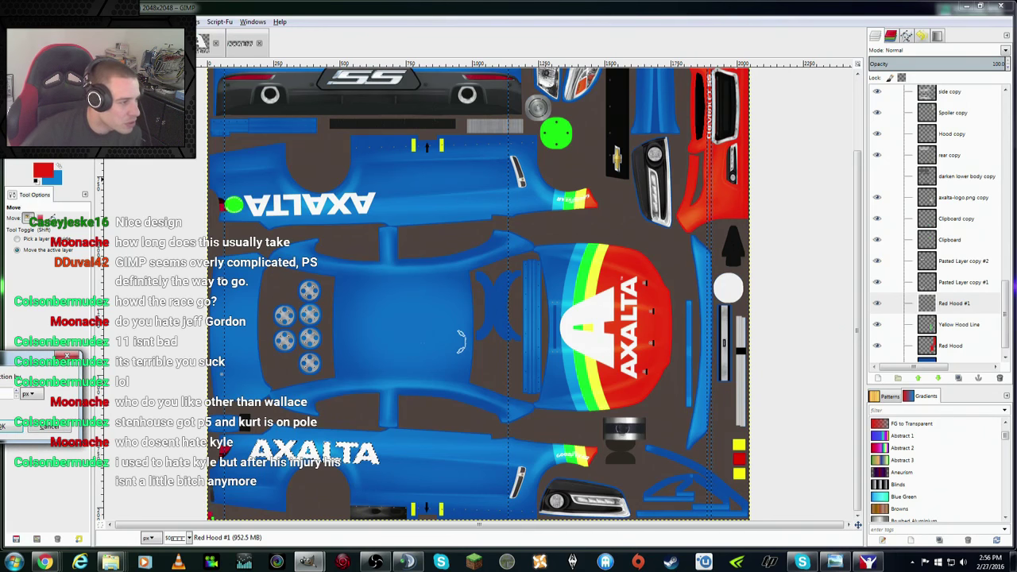
{"action": "left_click_drag", "start_coordinate": [52, 357], "coordinate": [166, 340]}
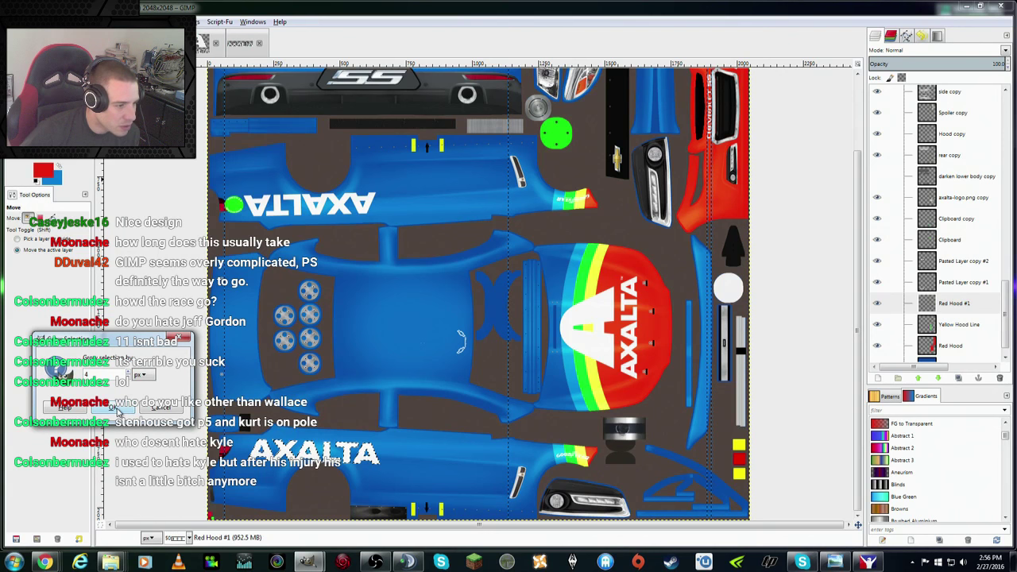
{"action": "left_click", "coordinate": [116, 406]}
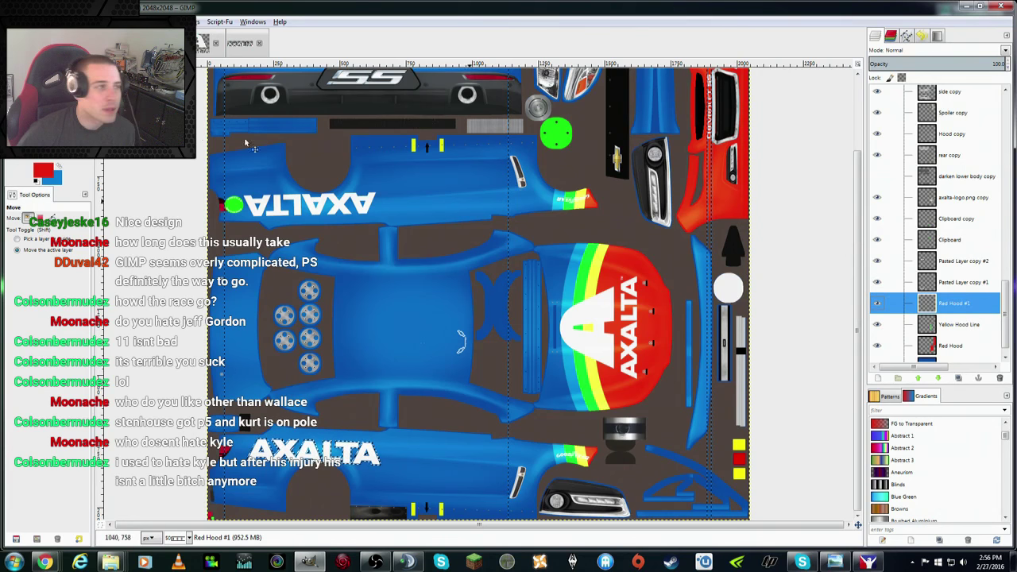
Step: Set the foreground colour to near-black 111111 and view the original.jpg reference photo
{"action": "left_click", "coordinate": [57, 168]}
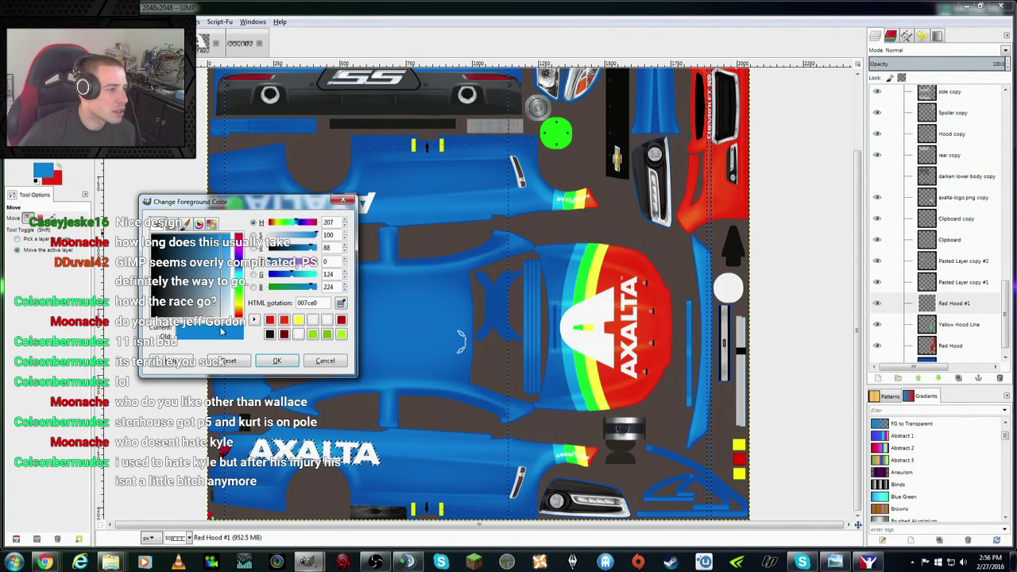
{"action": "left_click_drag", "start_coordinate": [166, 310], "coordinate": [148, 333]}
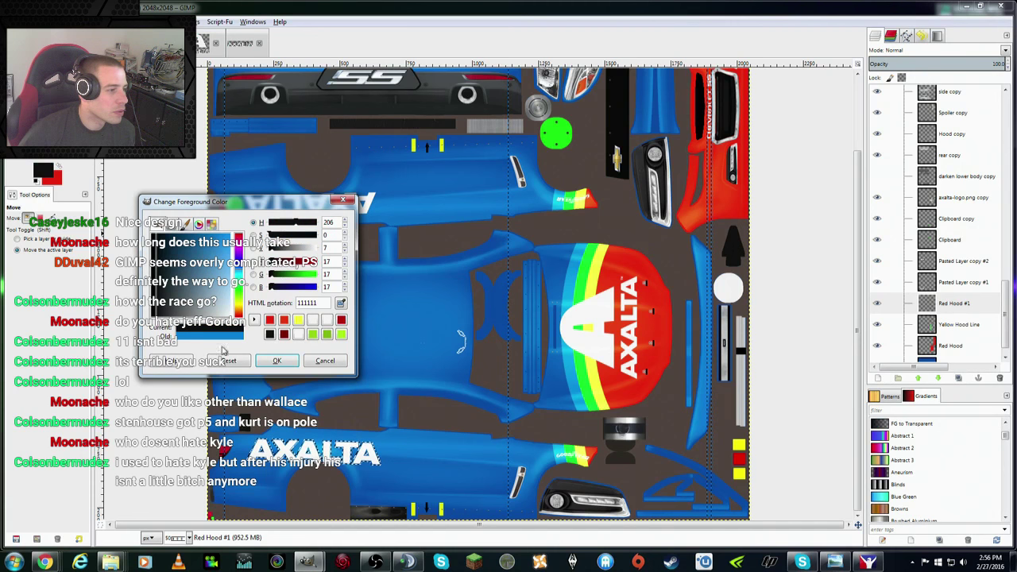
{"action": "left_click", "coordinate": [277, 361]}
{"action": "key", "text": "shift+b"}
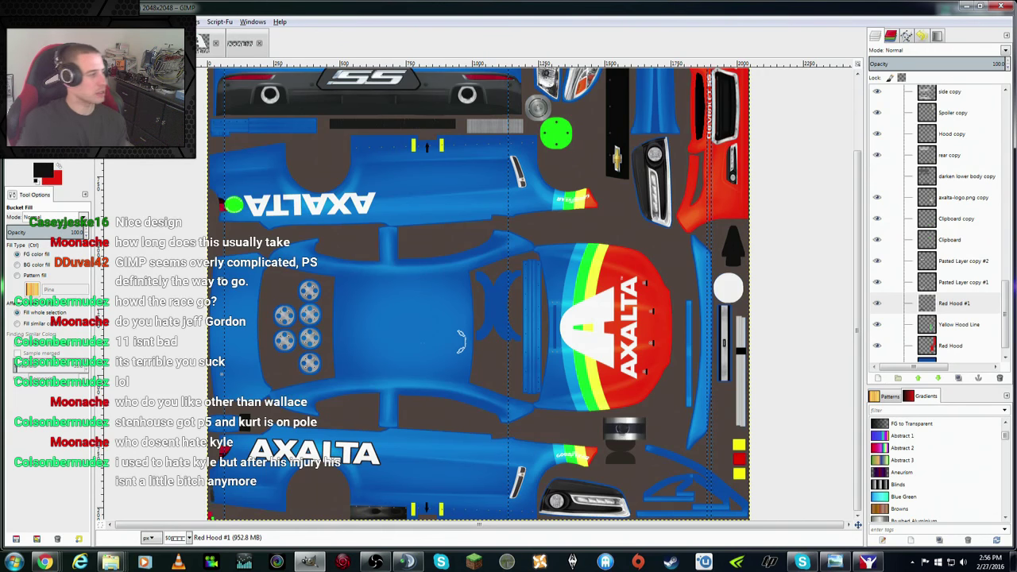
{"action": "left_click", "coordinate": [203, 43]}
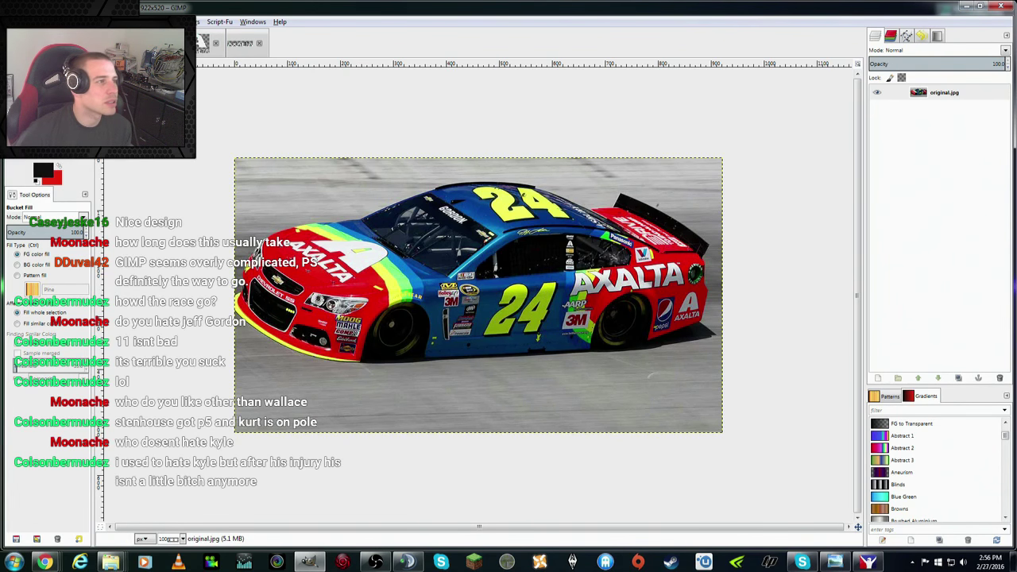
Step: Back on the texture, merge Pasted Layer copy #1 down into Red Hood #1
{"action": "left_click", "coordinate": [240, 43]}
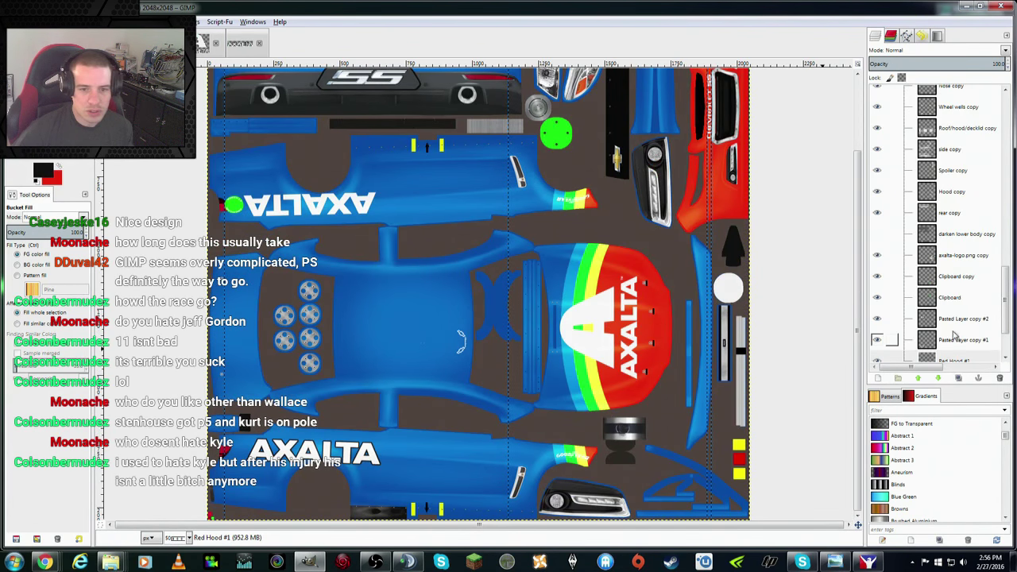
{"action": "scroll", "coordinate": [988, 312], "scroll_direction": "down", "scroll_amount": 2}
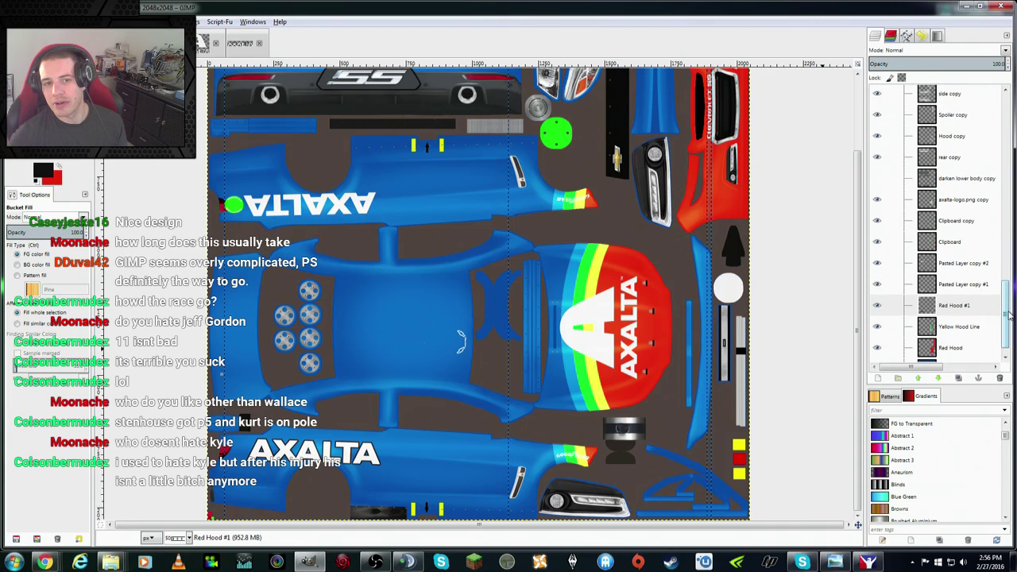
{"action": "scroll", "coordinate": [988, 312], "scroll_direction": "down", "scroll_amount": 1}
{"action": "right_click", "coordinate": [976, 291]}
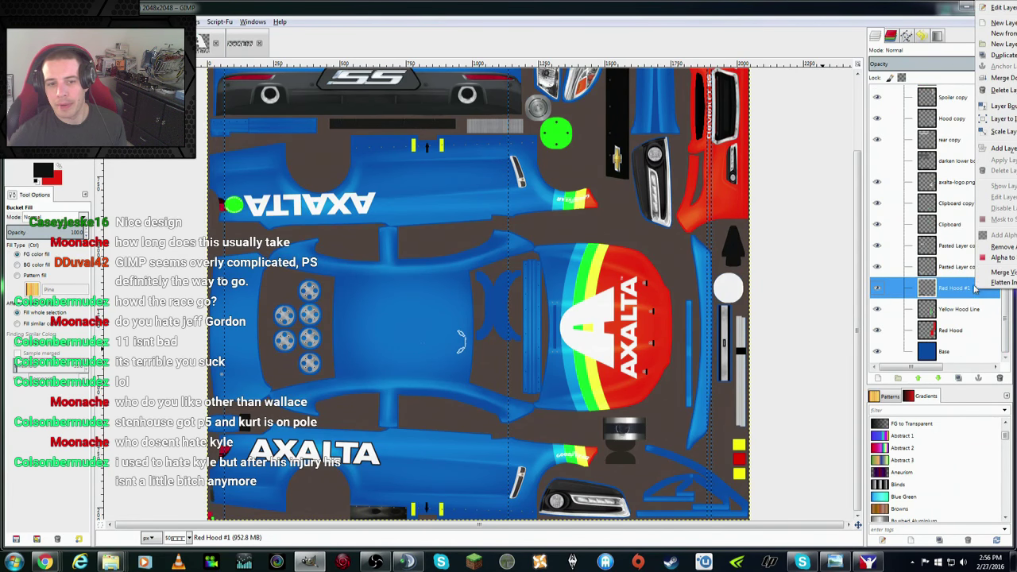
{"action": "left_click", "coordinate": [964, 270]}
{"action": "right_click", "coordinate": [964, 270]}
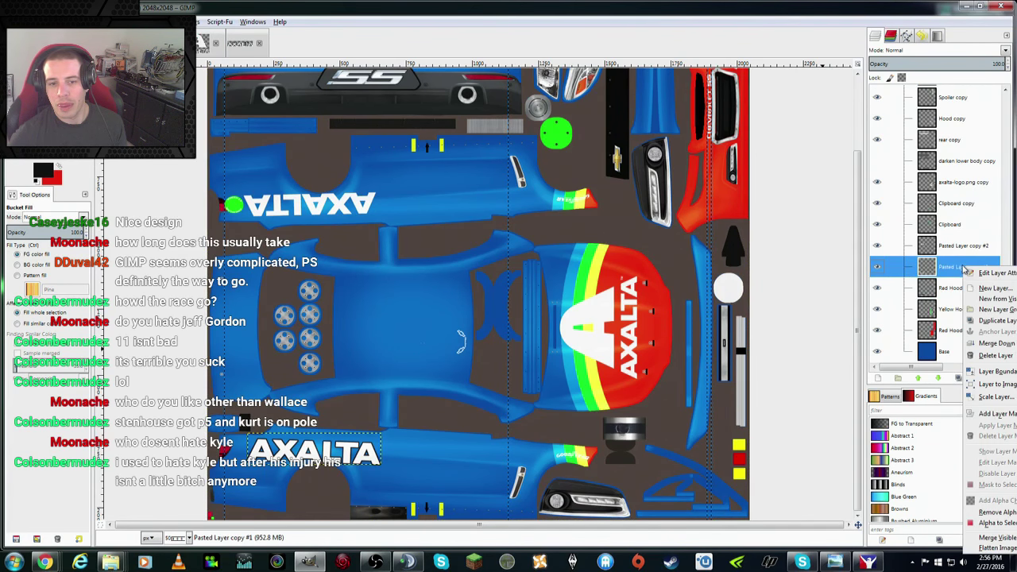
{"action": "left_click", "coordinate": [1001, 343]}
{"action": "right_click", "coordinate": [1000, 343]}
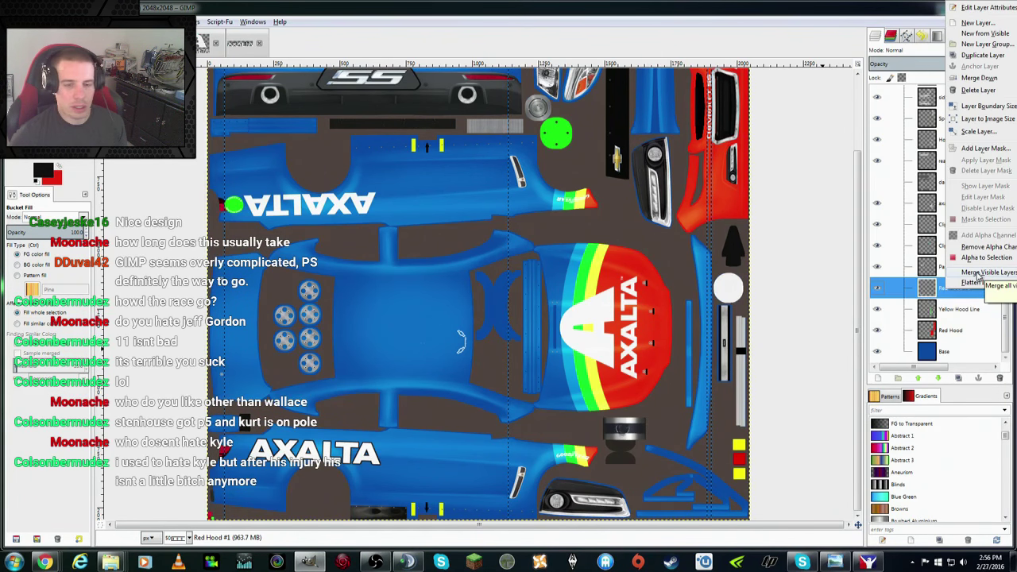
{"action": "left_click", "coordinate": [998, 282]}
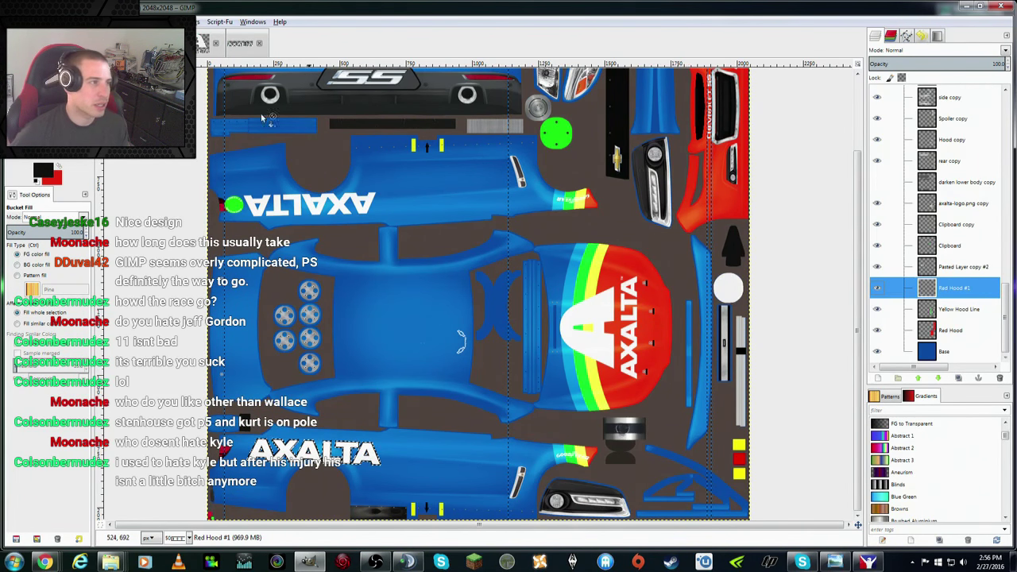
{"action": "left_click", "coordinate": [124, 22]}
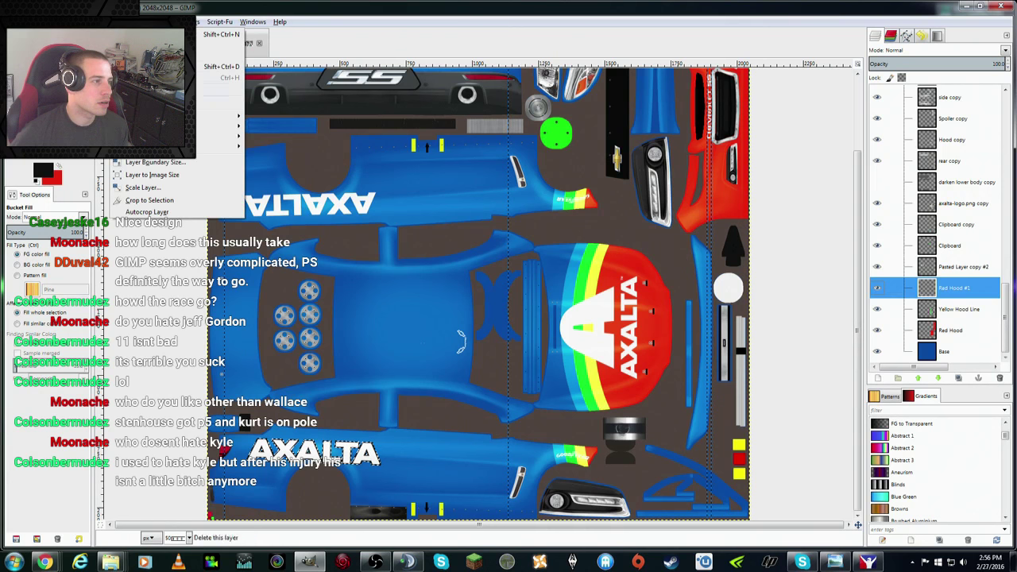
Step: Crop Red Hood #1 to the selection, delete Pasted Layer copy #2, and duplicate Red Hood #1
{"action": "left_click", "coordinate": [189, 199]}
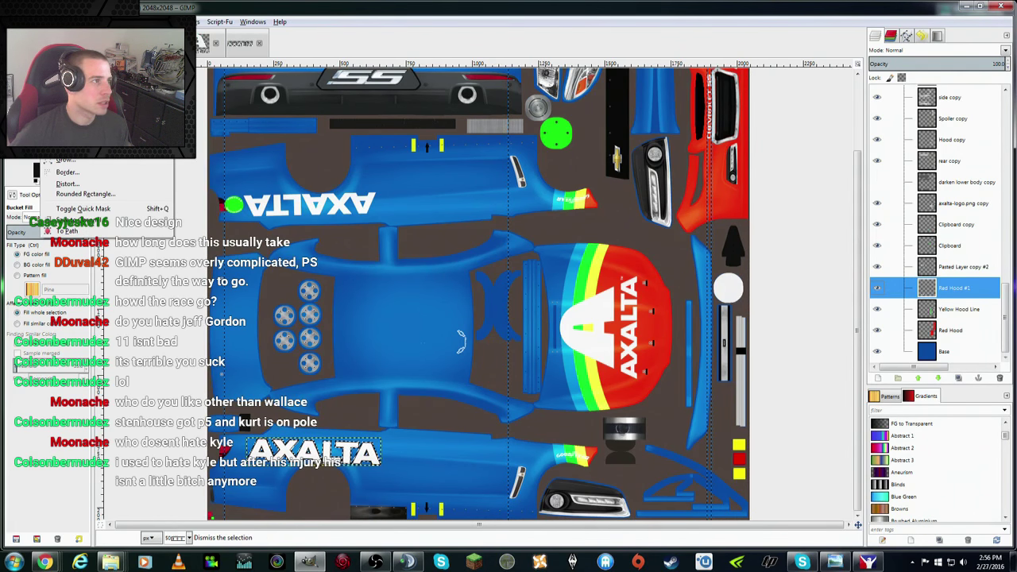
{"action": "left_click", "coordinate": [958, 267]}
{"action": "right_click", "coordinate": [955, 268]}
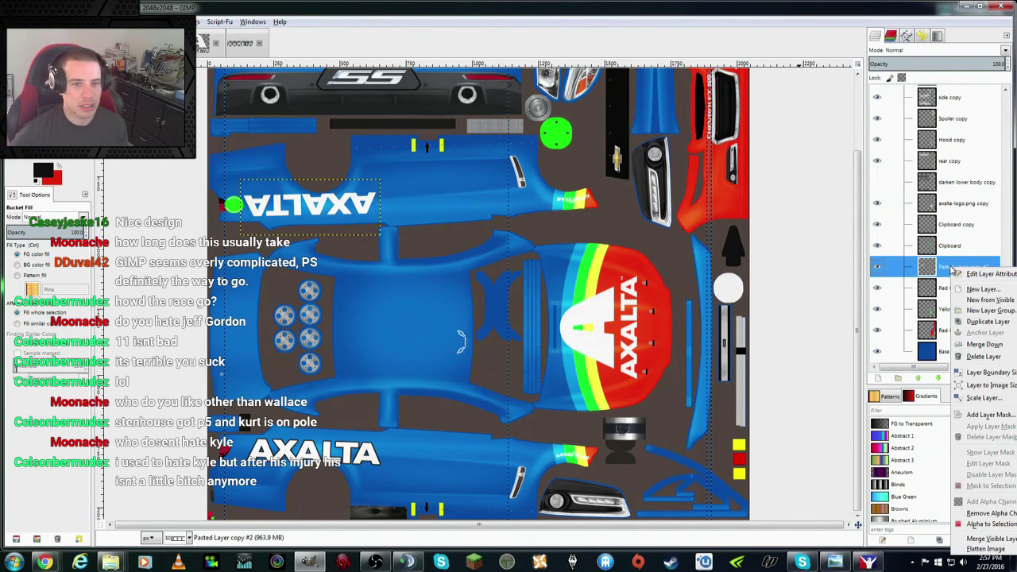
{"action": "left_click", "coordinate": [983, 357]}
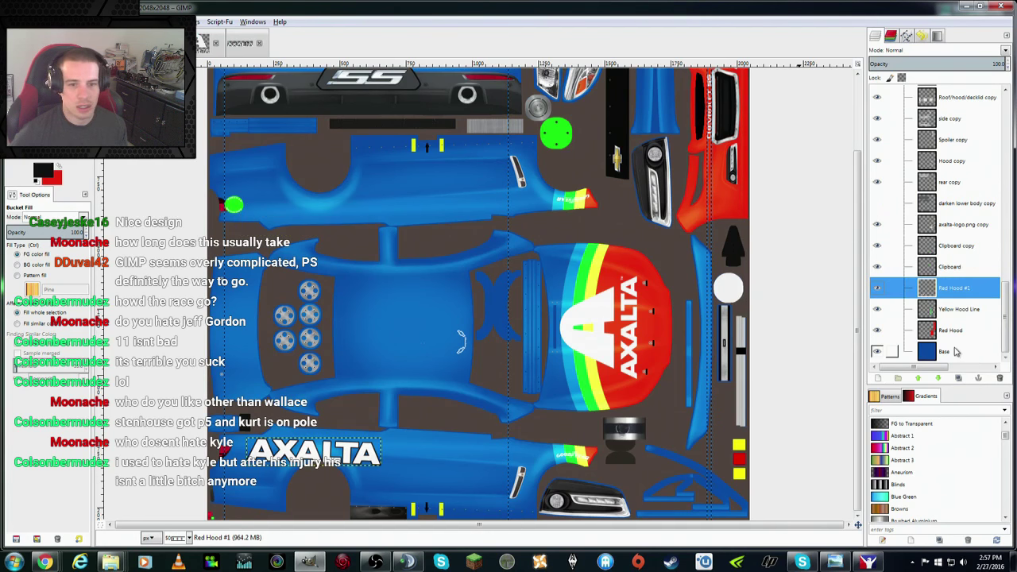
{"action": "right_click", "coordinate": [962, 292]}
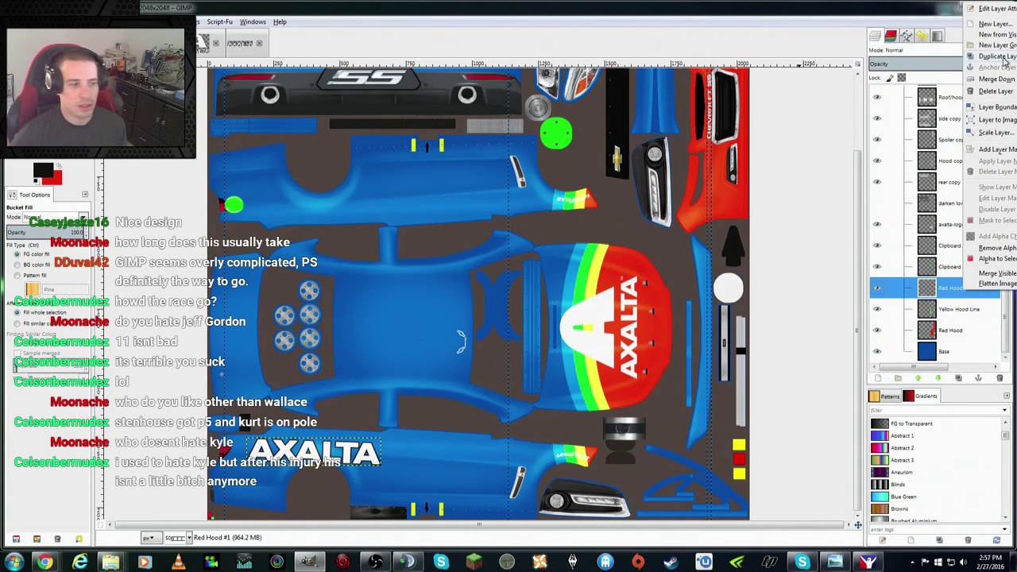
{"action": "left_click", "coordinate": [1003, 56]}
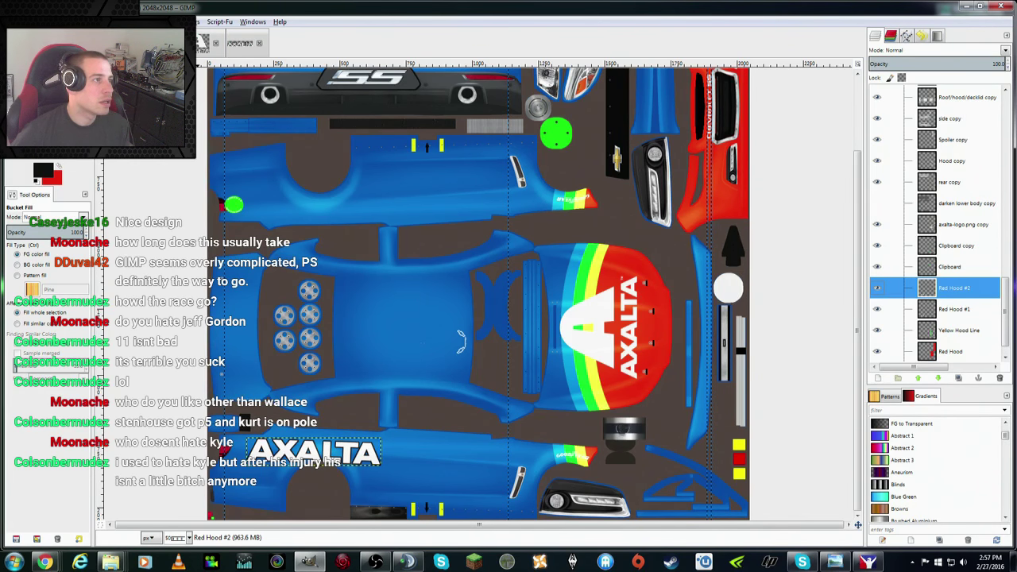
Step: Flip Red Hood #2 horizontally and vertically and move it onto the upper side panel
{"action": "key", "text": "alt+l"}
{"action": "left_click", "coordinate": [270, 149]}
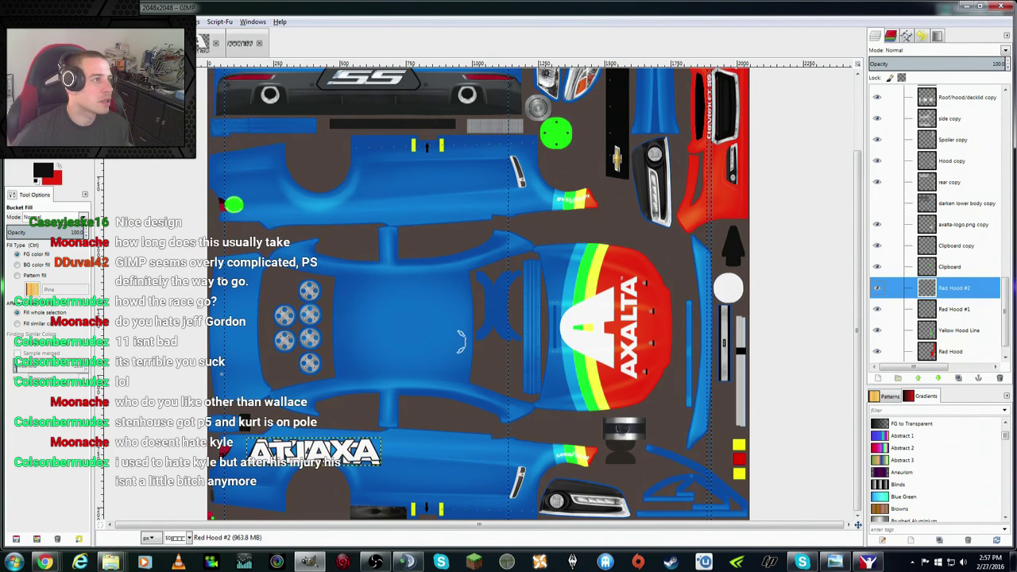
{"action": "key", "text": "alt+l"}
{"action": "left_click", "coordinate": [266, 160]}
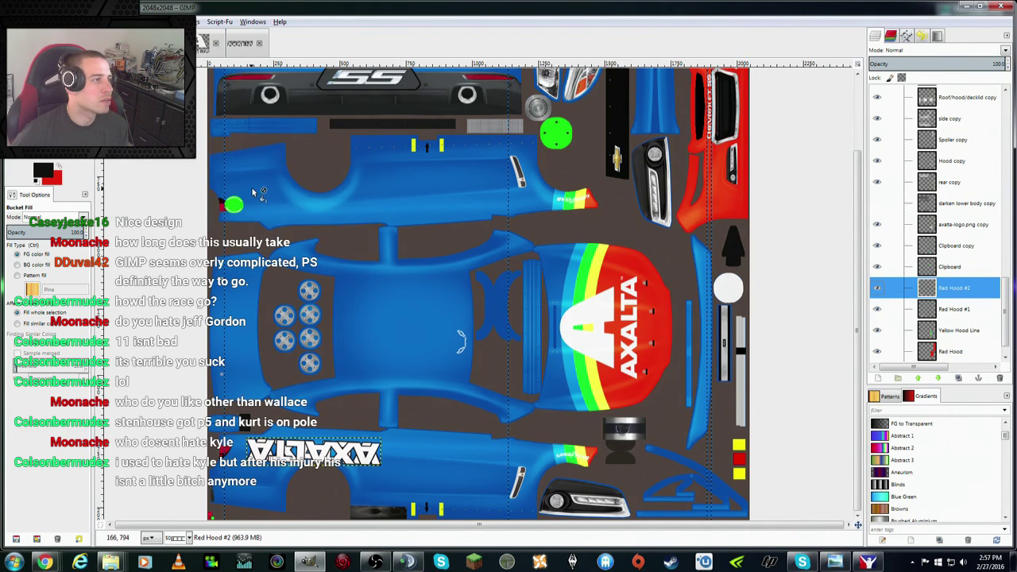
{"action": "key", "text": "m"}
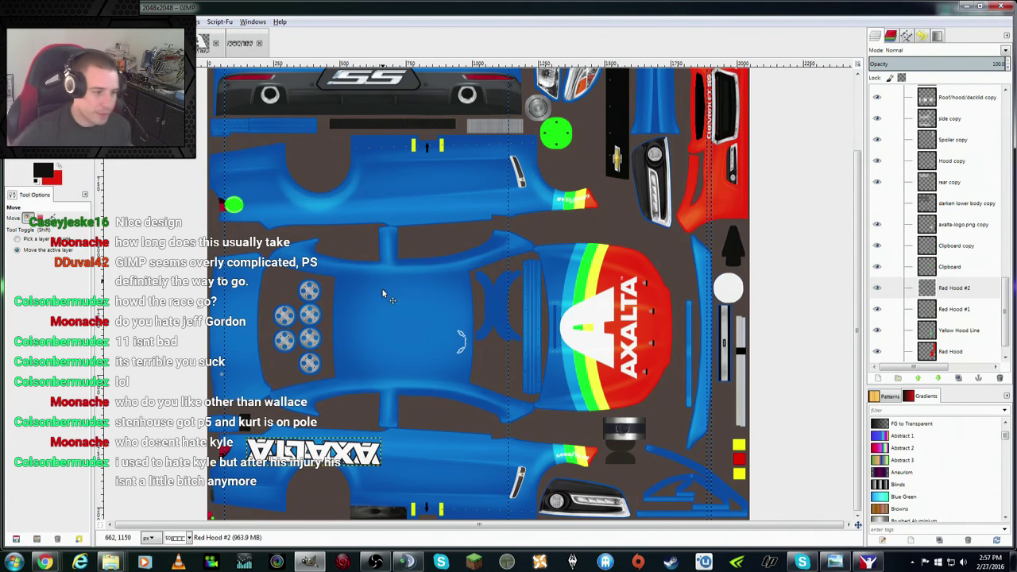
{"action": "left_click_drag", "start_coordinate": [290, 450], "coordinate": [280, 199]}
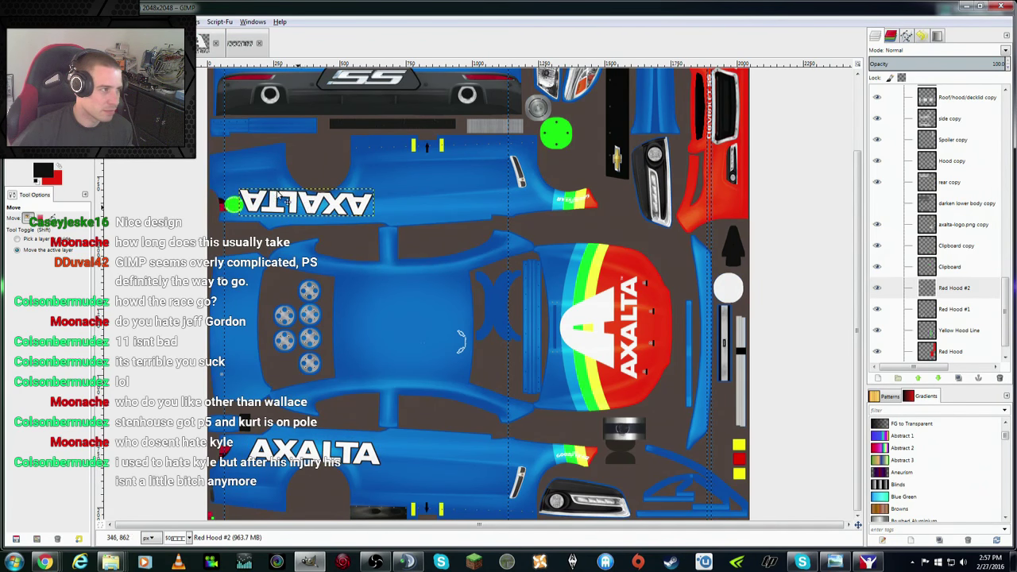
Step: Rotate the upper AXALTA copy by -0.82° and nudge it into position
{"action": "key", "text": "shift+r"}
{"action": "left_click_drag", "start_coordinate": [376, 221], "coordinate": [379, 216]}
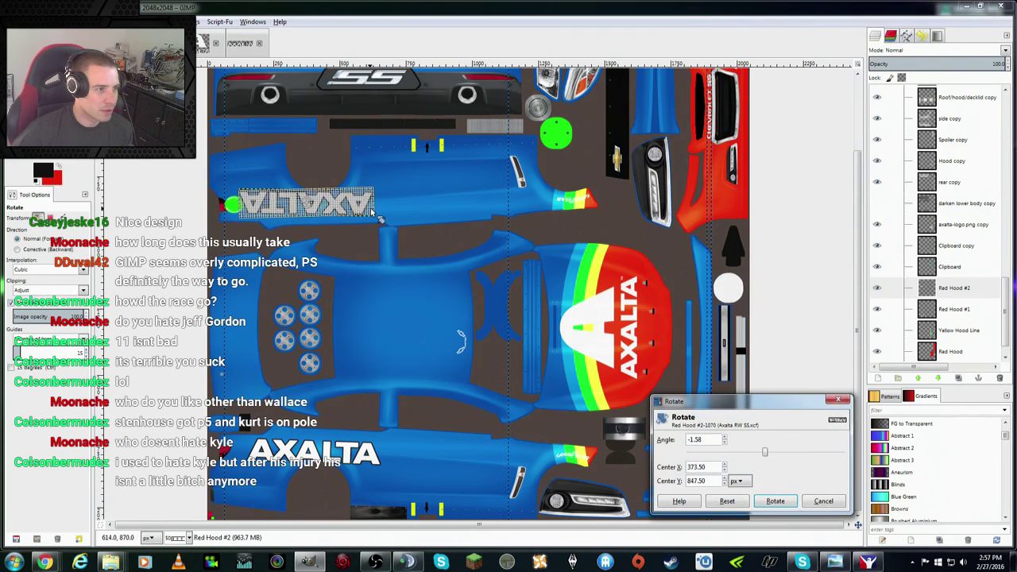
{"action": "left_click", "coordinate": [774, 501]}
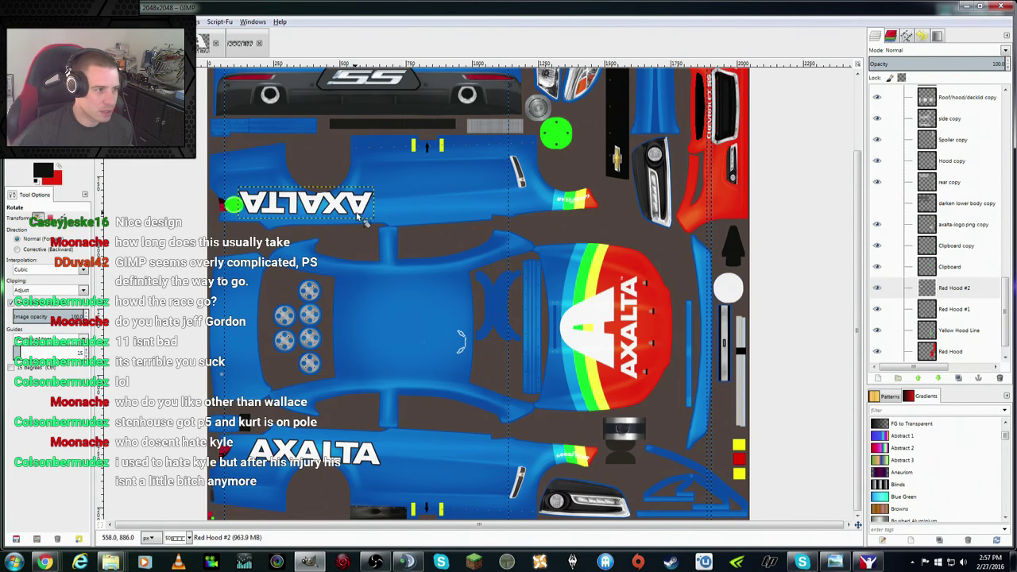
{"action": "left_click", "coordinate": [371, 216]}
{"action": "left_click", "coordinate": [775, 501]}
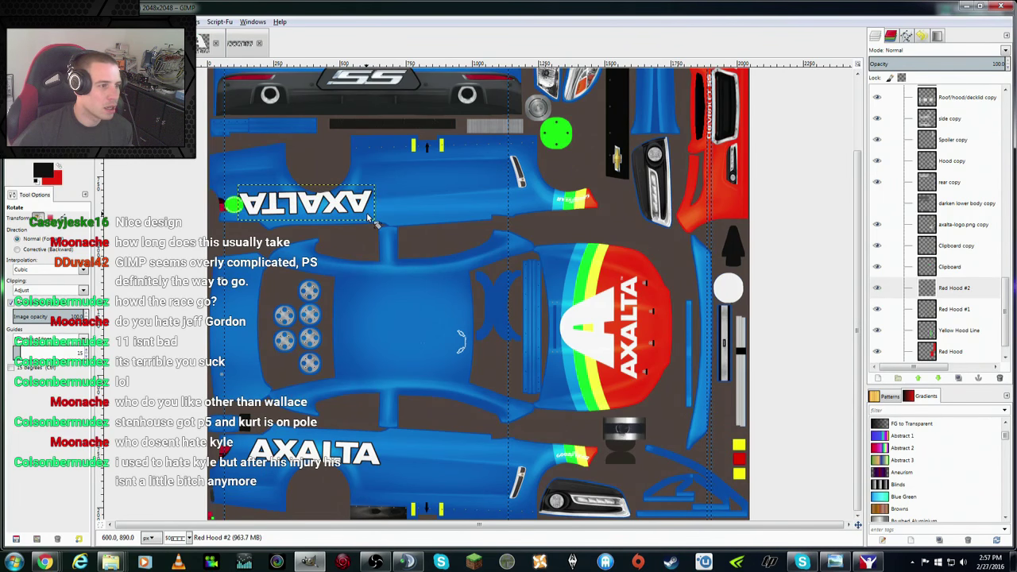
{"action": "left_click_drag", "start_coordinate": [371, 220], "coordinate": [375, 215]}
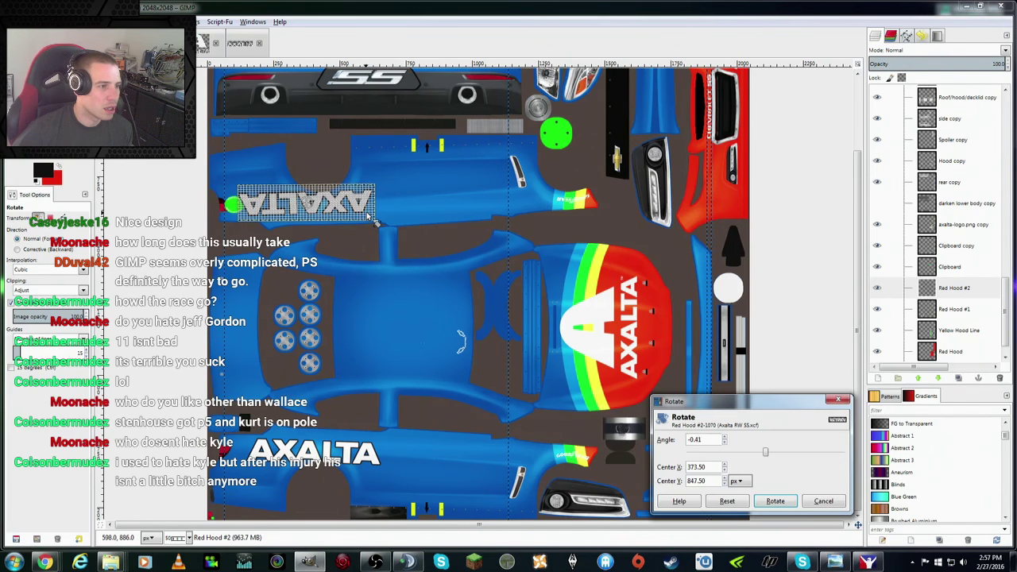
{"action": "left_click", "coordinate": [772, 503]}
{"action": "key", "text": "m"}
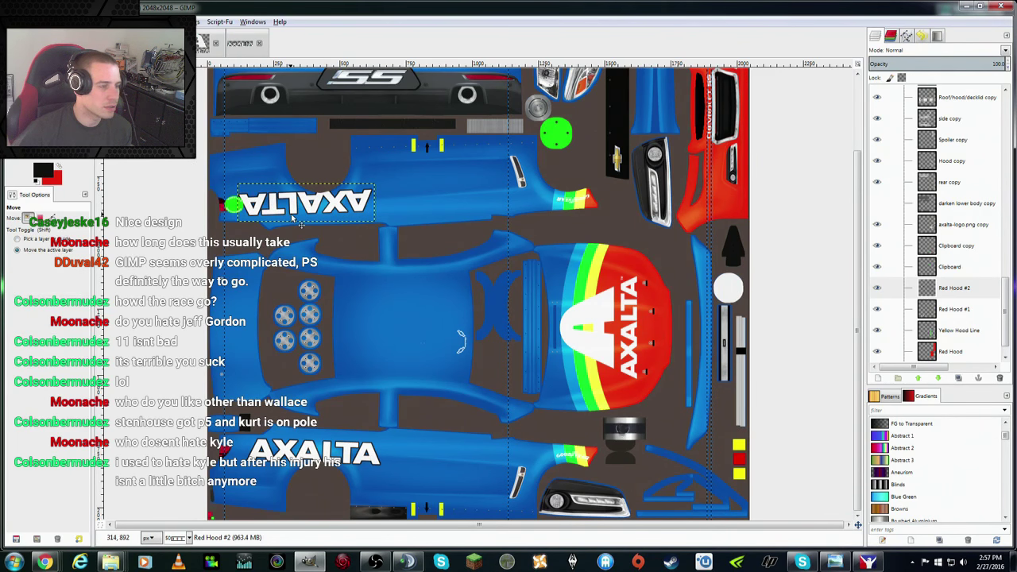
{"action": "left_click_drag", "start_coordinate": [281, 208], "coordinate": [287, 210]}
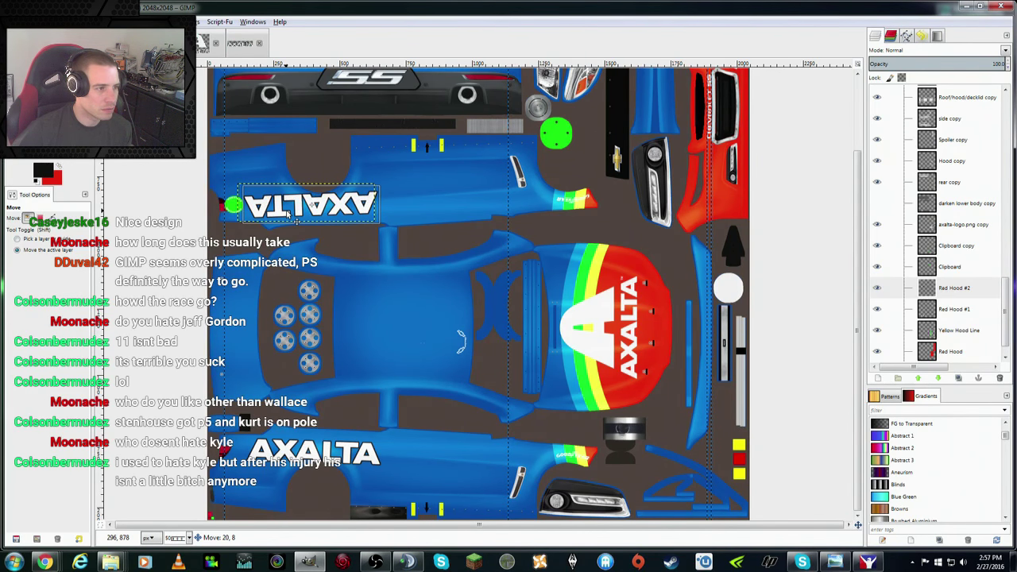
{"action": "left_click_drag", "start_coordinate": [287, 213], "coordinate": [290, 214]}
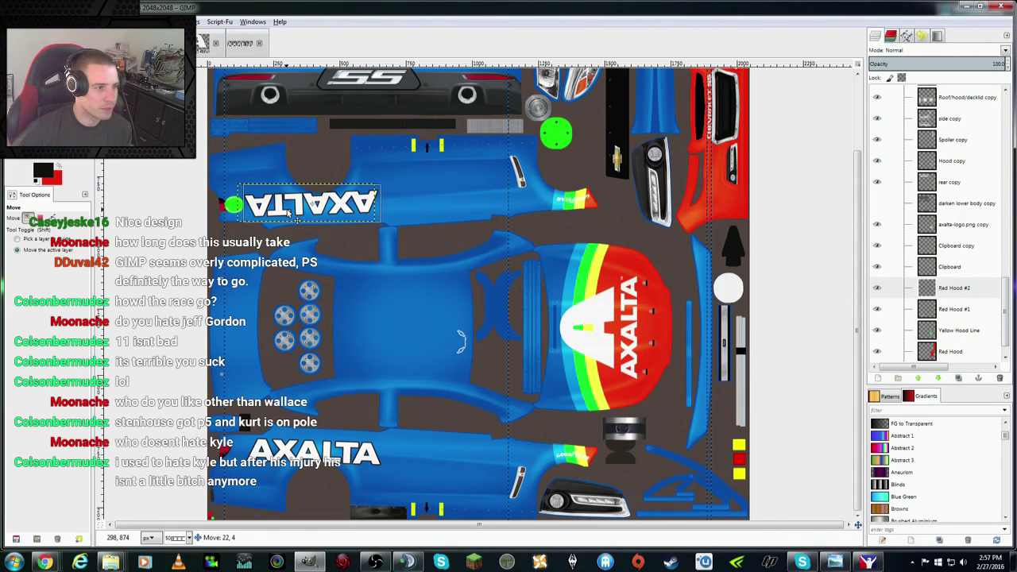
Step: Apply a final small rotation correction to the wordmark and save Axalta RW SS.xcf
{"action": "key", "text": "shift+r"}
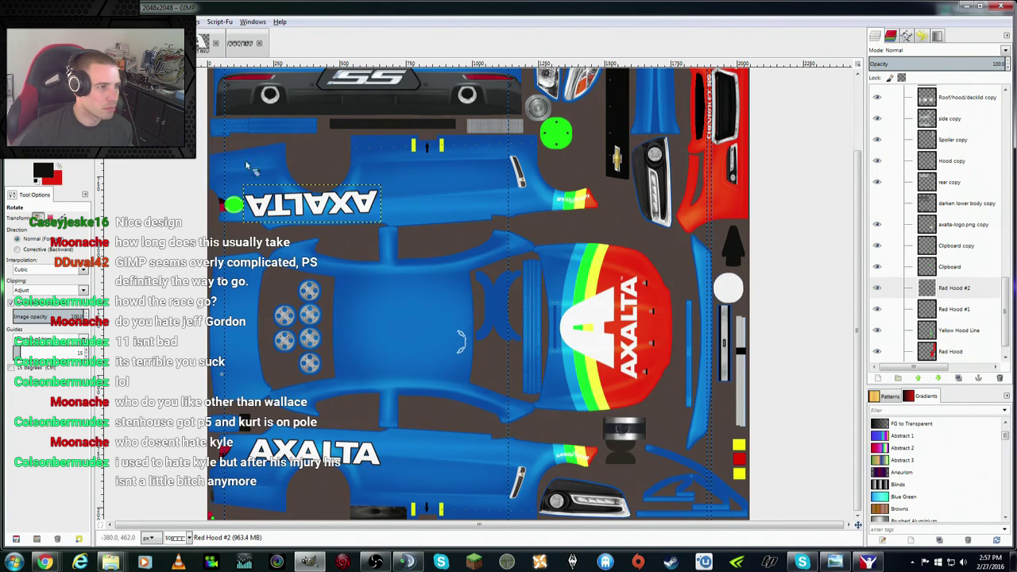
{"action": "left_click_drag", "start_coordinate": [381, 197], "coordinate": [383, 199]}
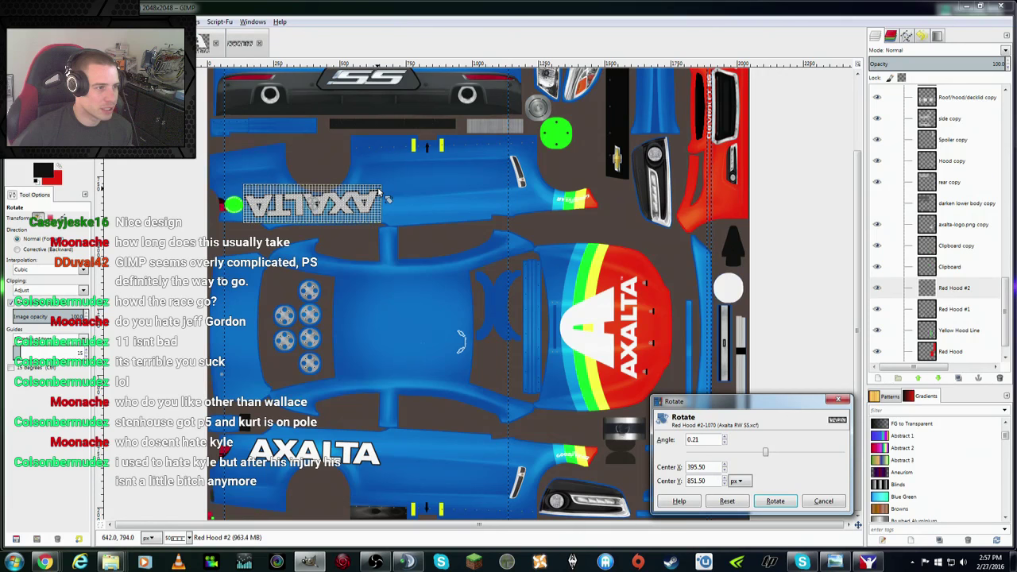
{"action": "left_click", "coordinate": [774, 501]}
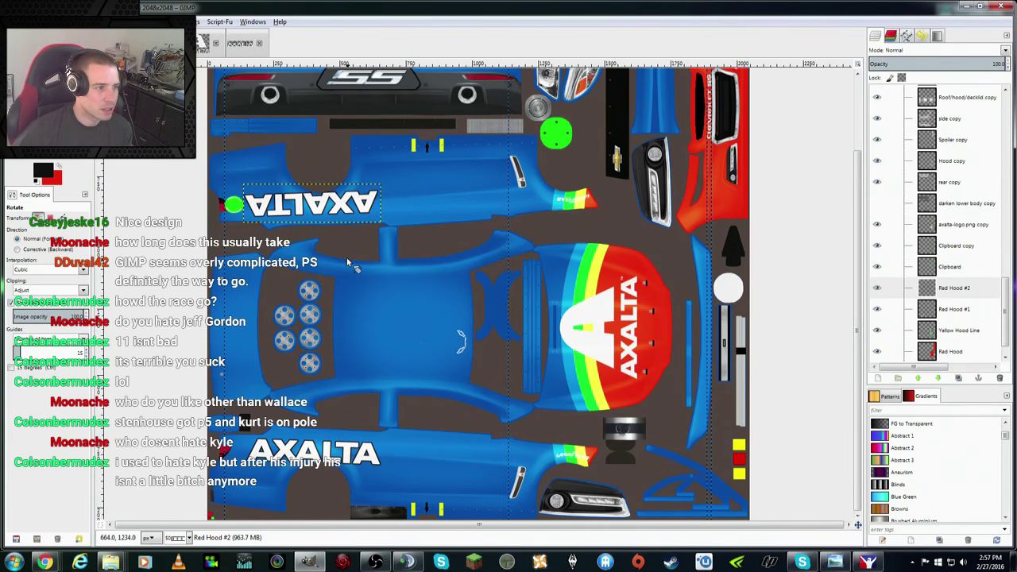
{"action": "left_click", "coordinate": [378, 189]}
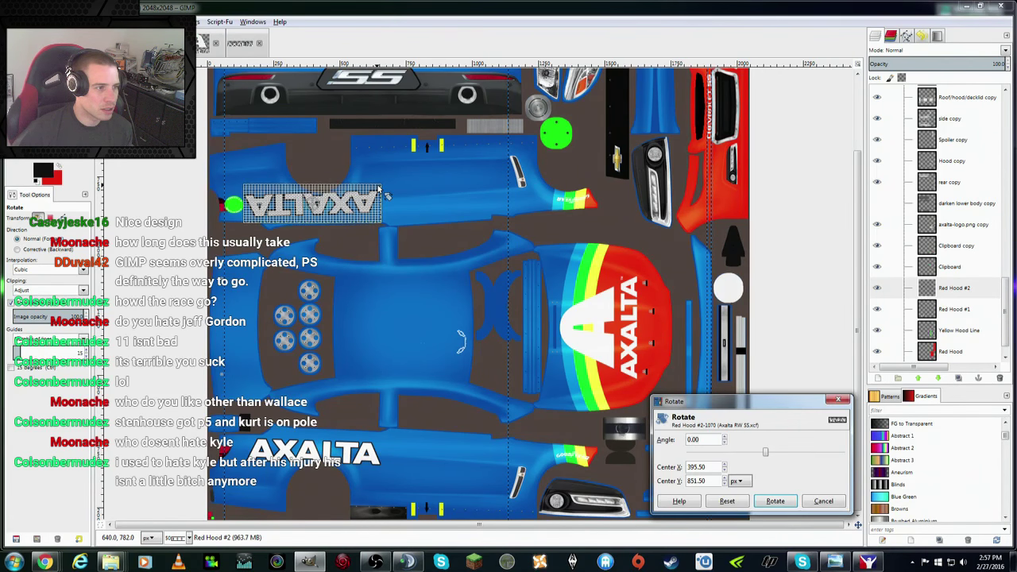
{"action": "left_click", "coordinate": [773, 501]}
{"action": "key", "text": "m"}
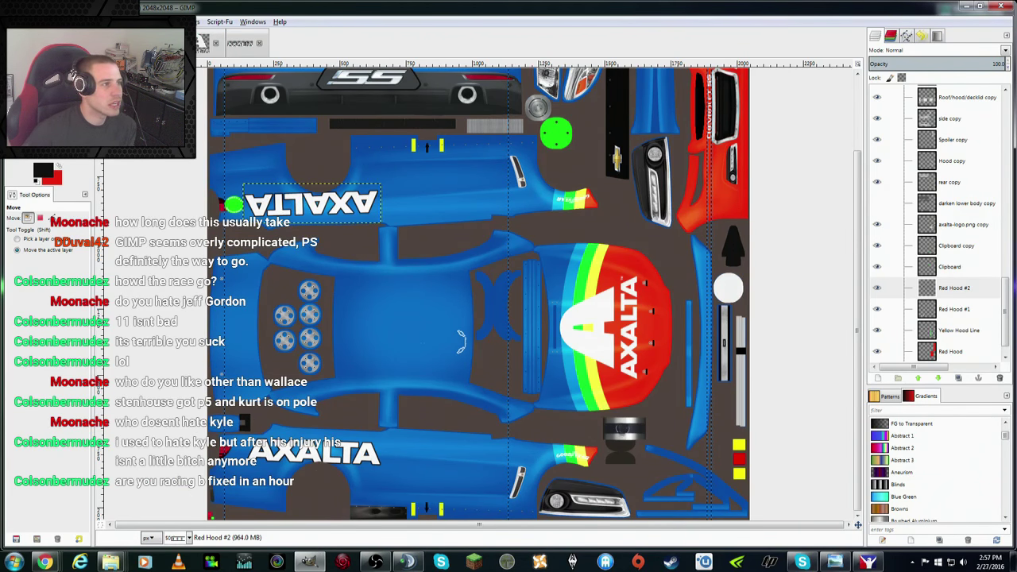
{"action": "left_click", "coordinate": [13, 22]}
{"action": "left_click", "coordinate": [32, 116]}
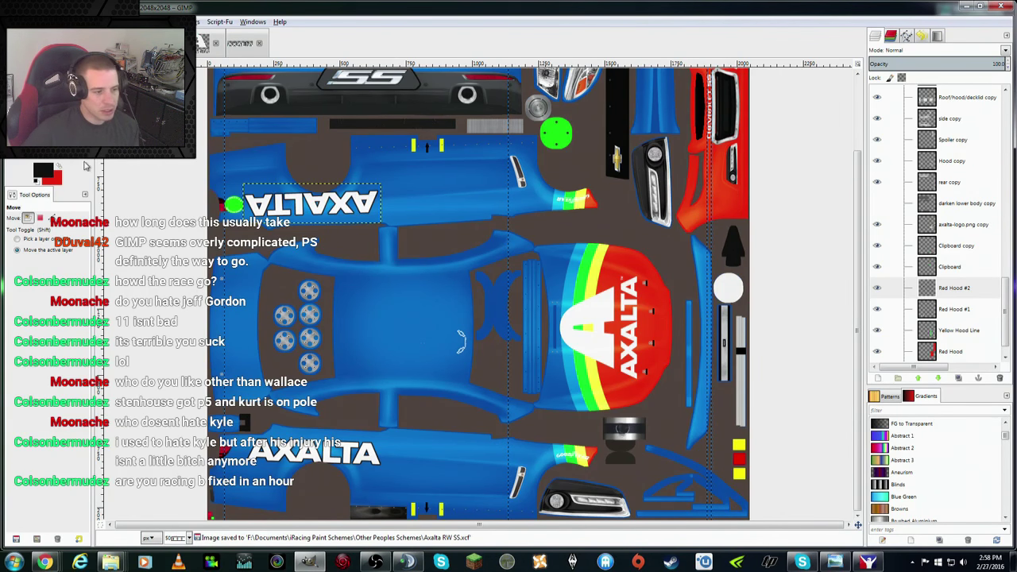
{"action": "left_click", "coordinate": [204, 44]}
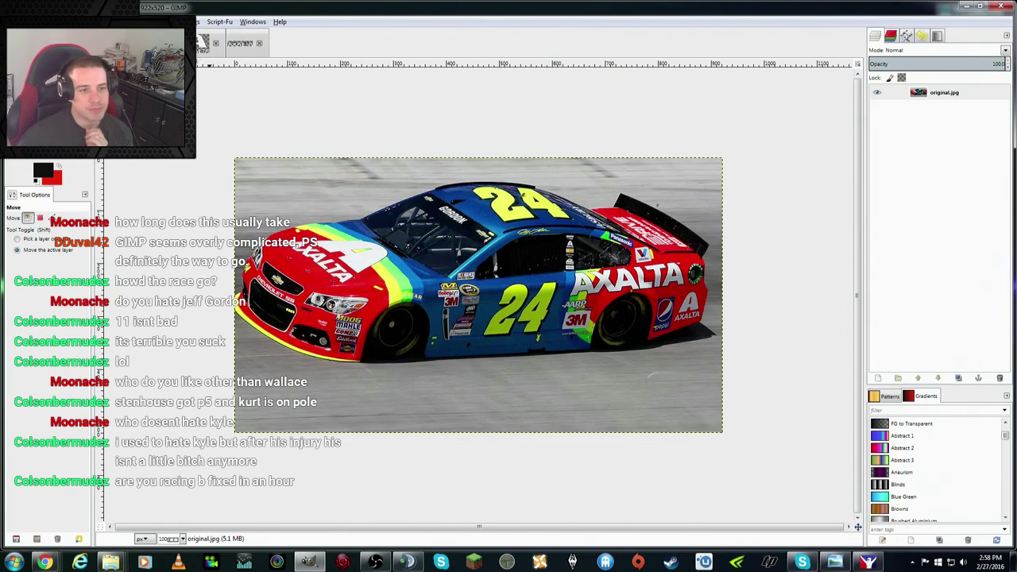
{"action": "left_click", "coordinate": [204, 44]}
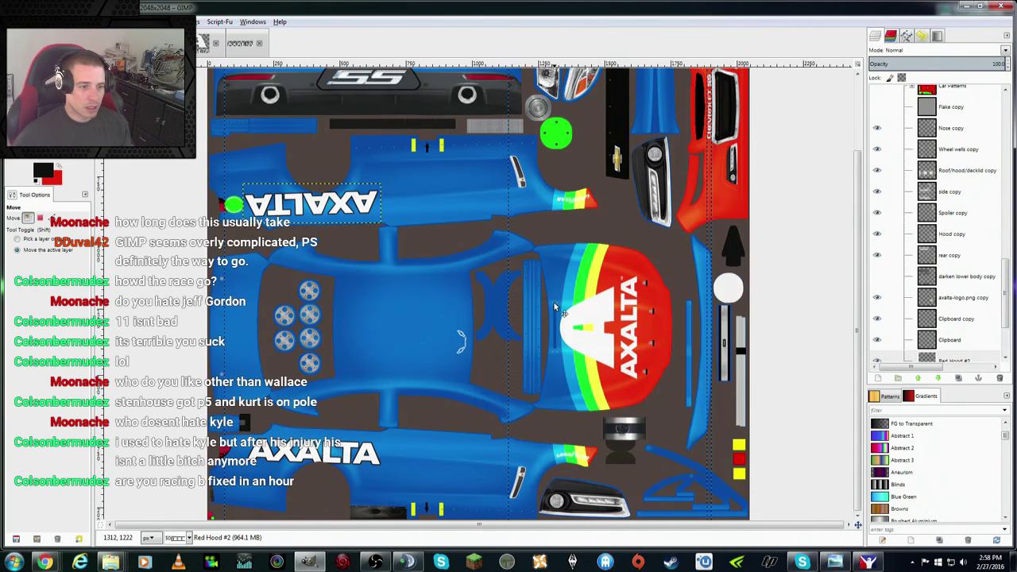
{"action": "left_click", "coordinate": [240, 43]}
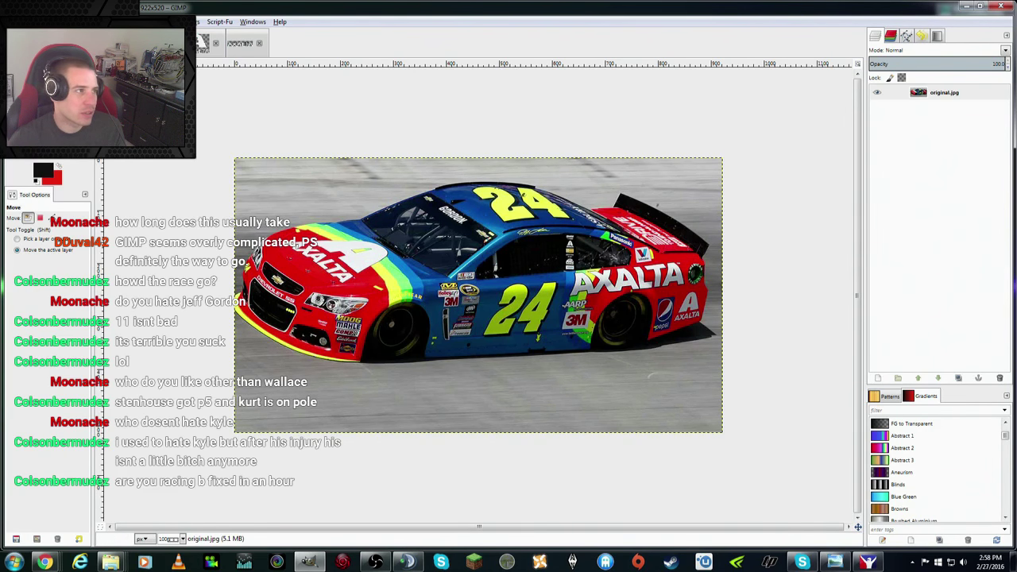
{"action": "key", "text": "ctrl+Page_Up"}
{"action": "scroll", "coordinate": [1005, 330], "scroll_direction": "down", "scroll_amount": 3}
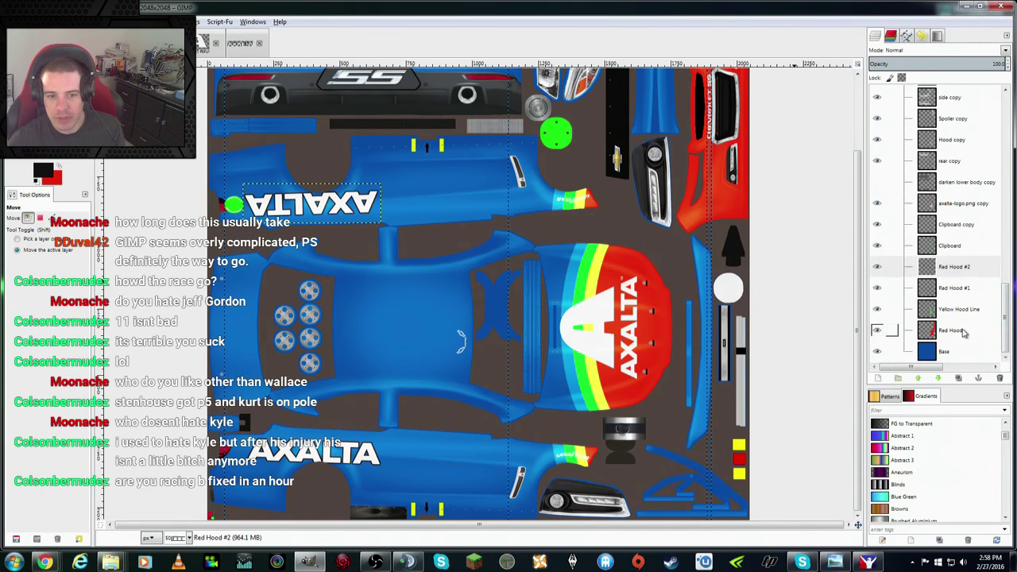
Step: Create an empty 'Side Lines' layer above Yellow Hood Line, then reselect Yellow Hood Line
{"action": "left_click", "coordinate": [967, 311]}
{"action": "right_click", "coordinate": [951, 311]}
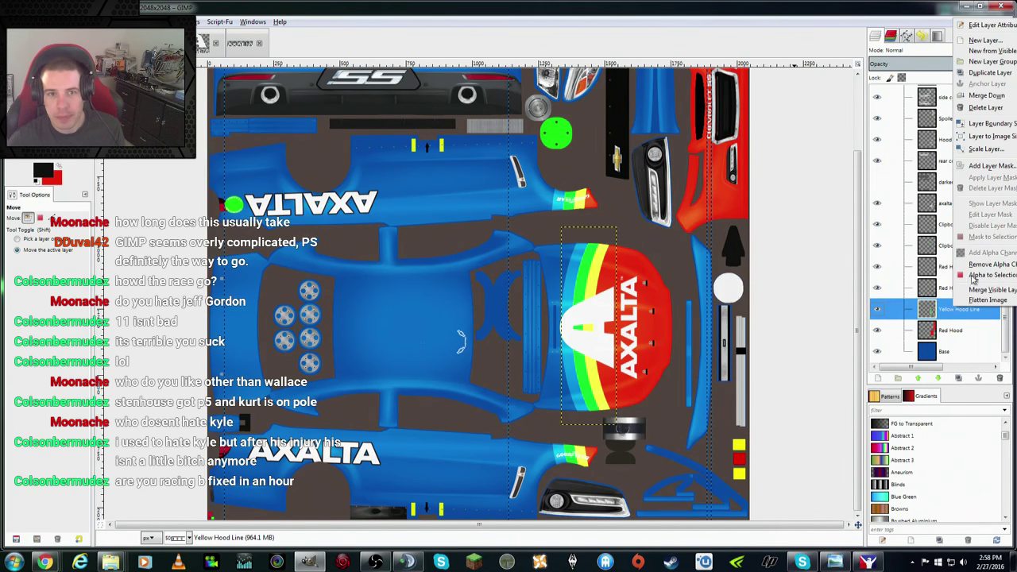
{"action": "left_click", "coordinate": [1007, 42]}
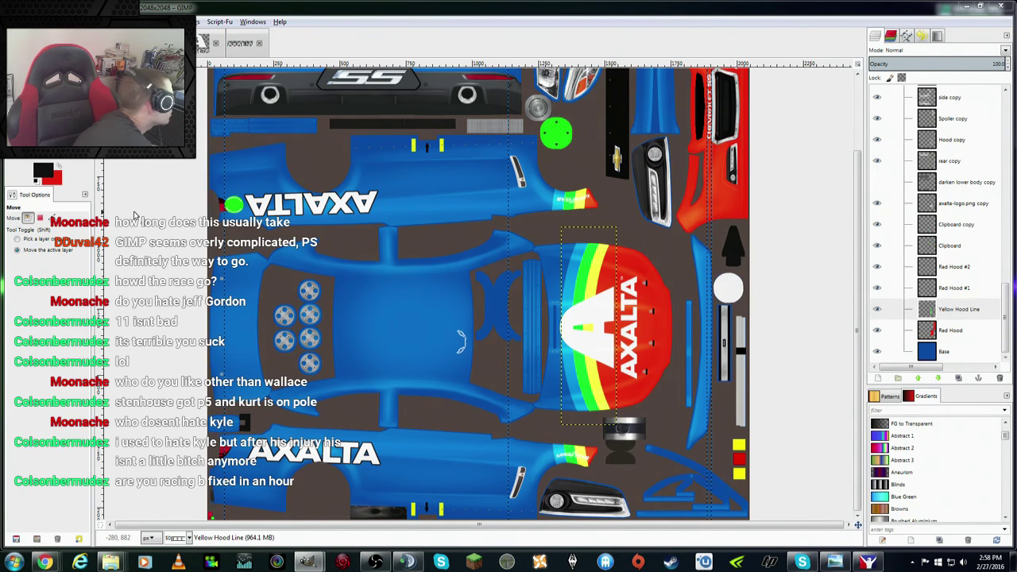
{"action": "key", "text": "Return"}
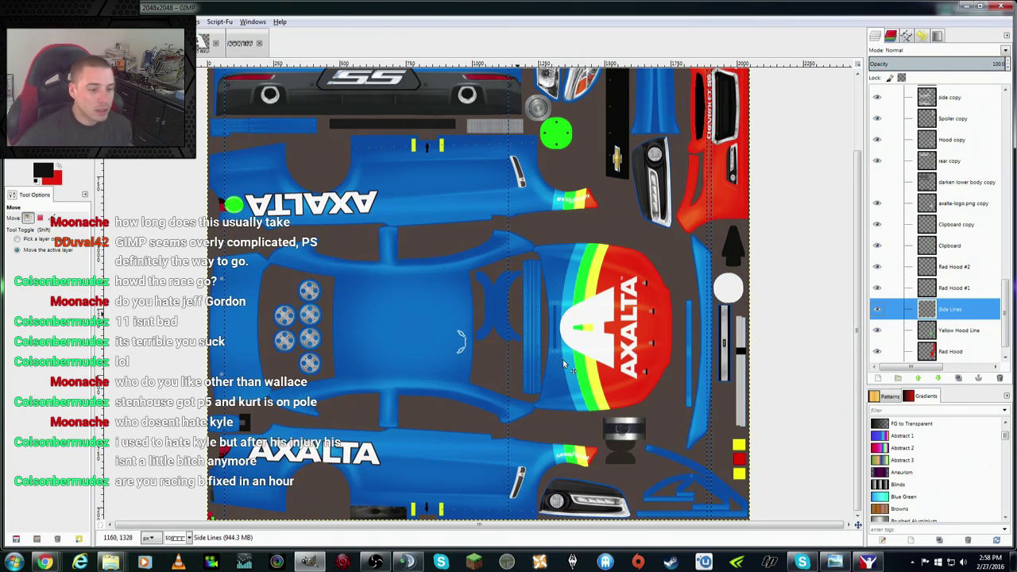
{"action": "left_click", "coordinate": [952, 333]}
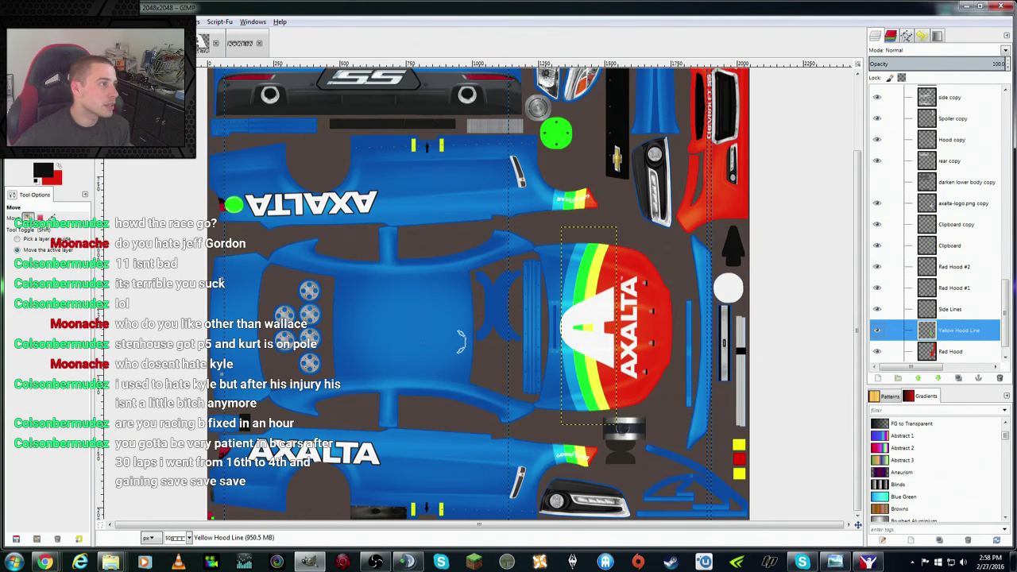
Step: Sample the hood stripe's yellow as the foreground colour and make Side Lines the active layer
{"action": "key", "text": "f"}
{"action": "key", "text": "o"}
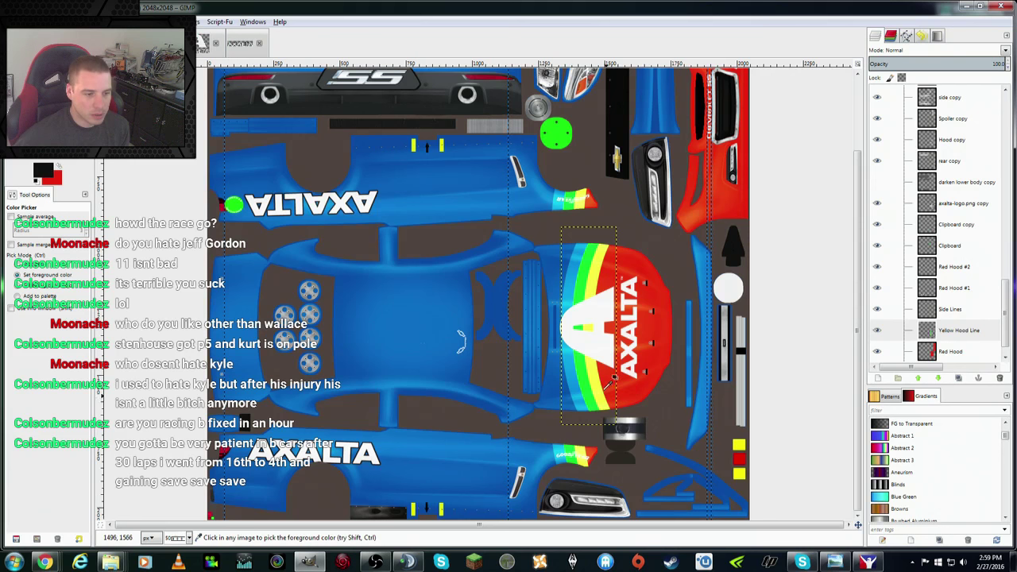
{"action": "left_click", "coordinate": [602, 359]}
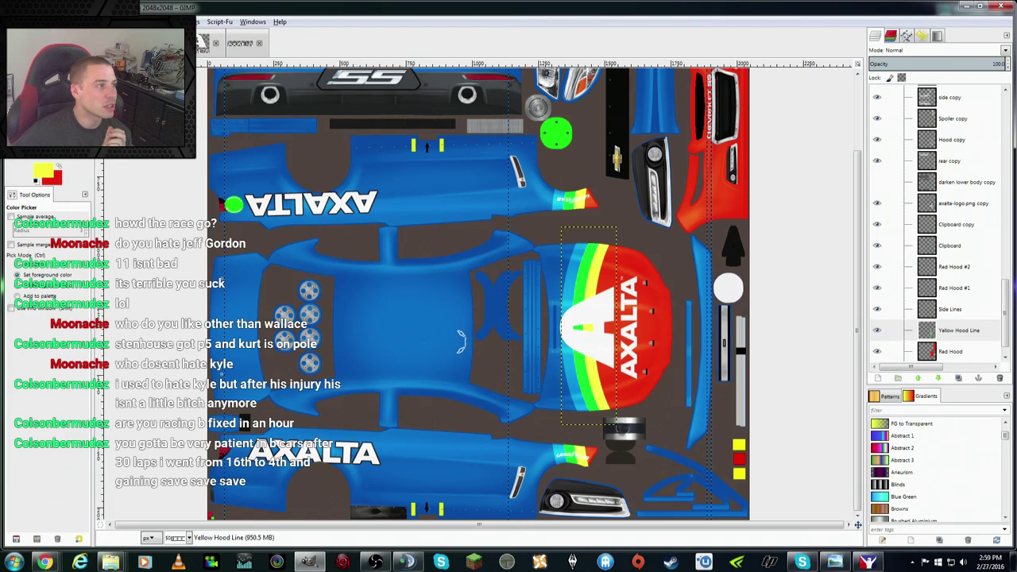
{"action": "key", "text": "b"}
{"action": "left_click", "coordinate": [948, 310]}
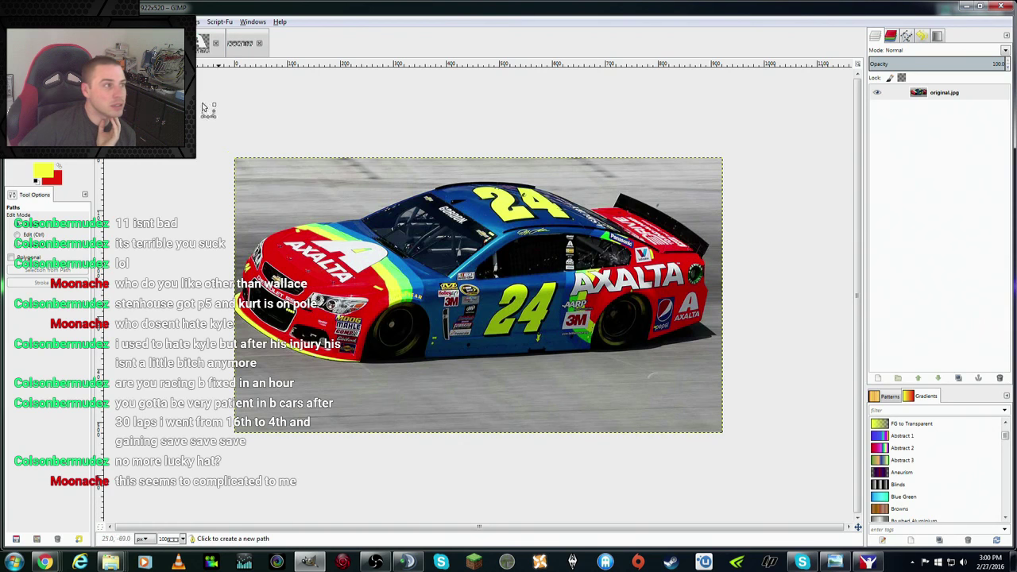
Step: Turn on visibility of the Number Block Locations layer on the car template
{"action": "left_click", "coordinate": [203, 43]}
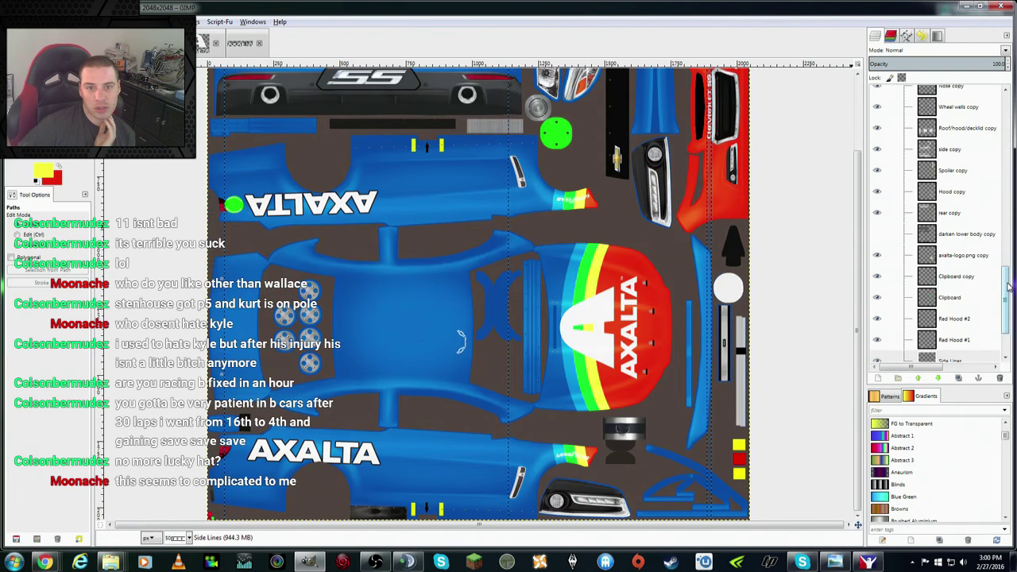
{"action": "left_click_drag", "start_coordinate": [1008, 287], "coordinate": [1007, 99]}
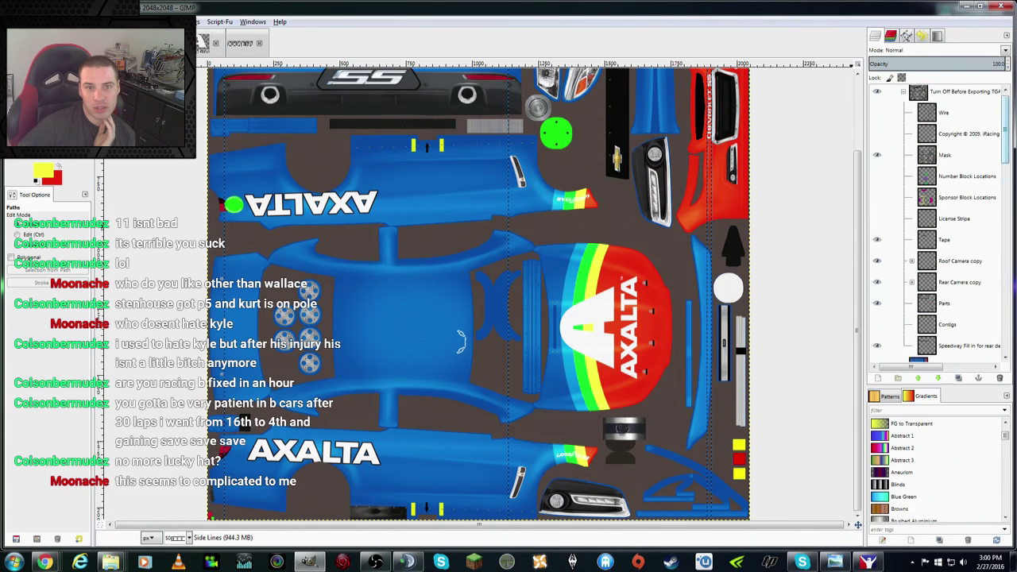
{"action": "left_click", "coordinate": [878, 181]}
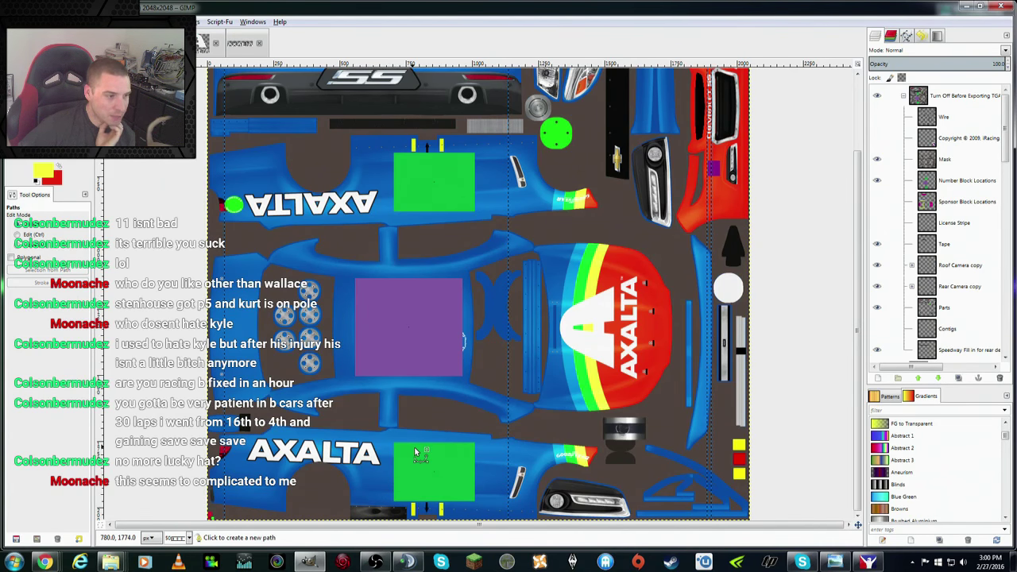
{"action": "left_click", "coordinate": [175, 43]}
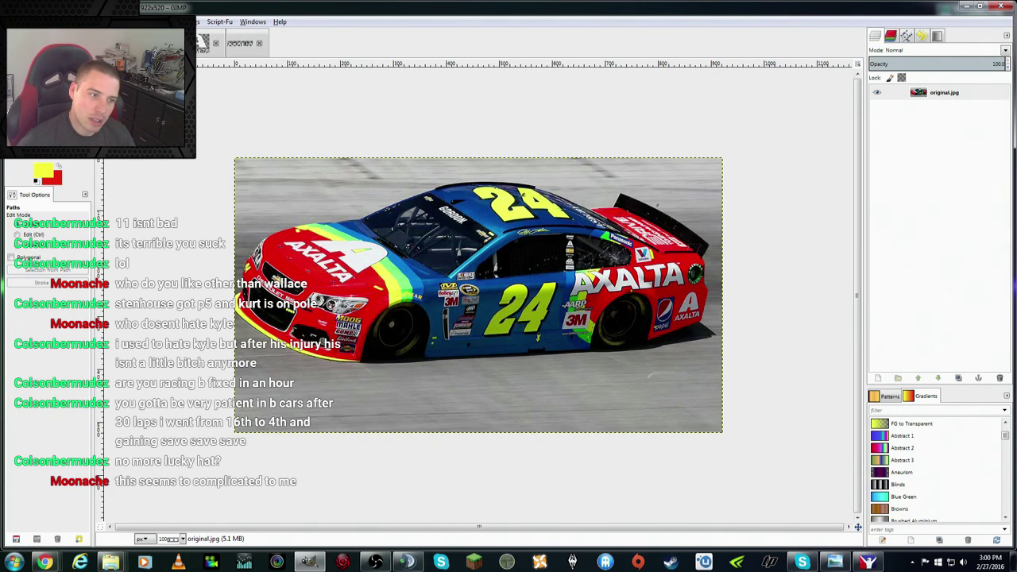
Step: Compare the car template against the original.jpg reference photo, ending on the template
{"action": "left_click", "coordinate": [202, 43]}
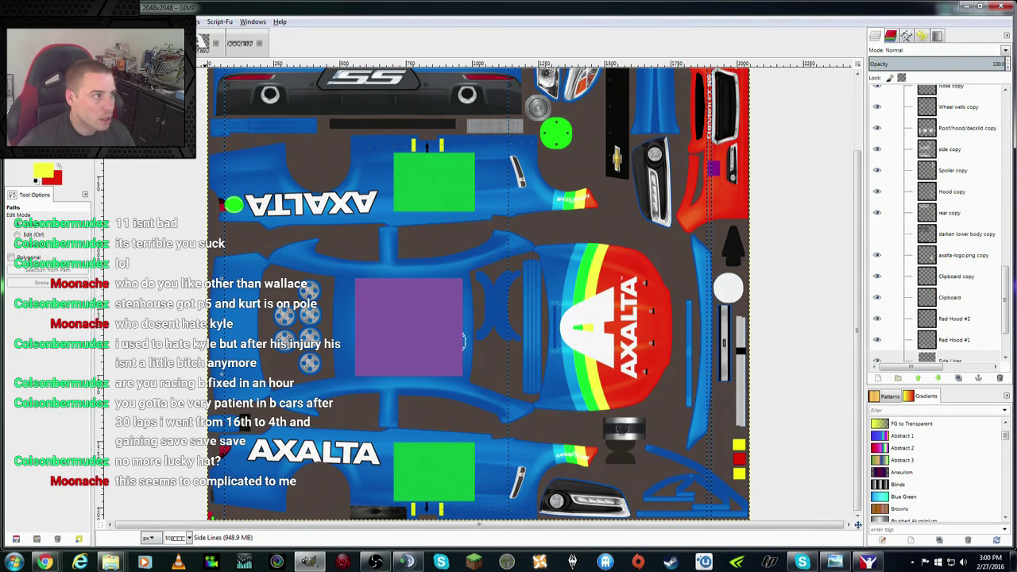
{"action": "left_click", "coordinate": [202, 43]}
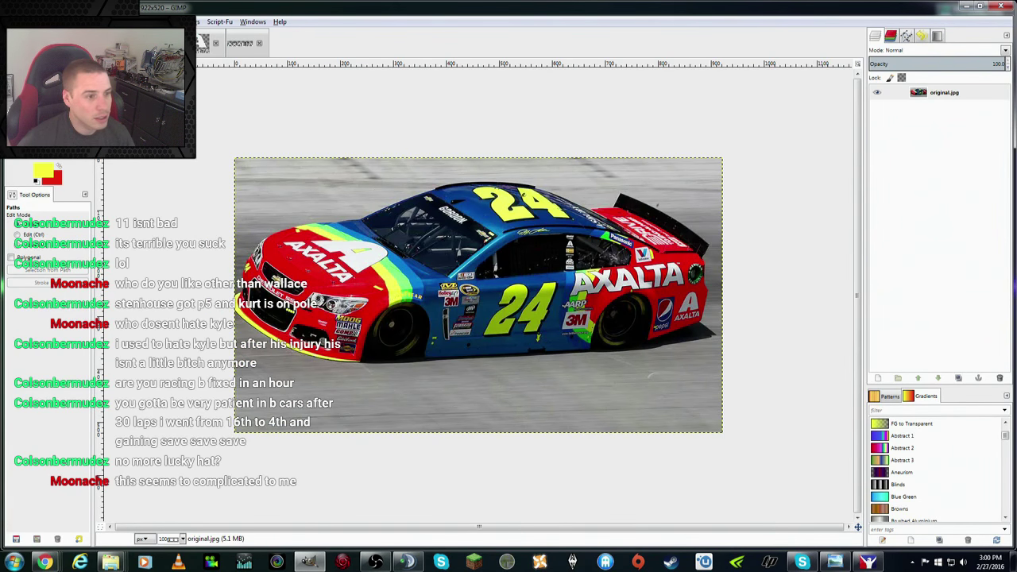
{"action": "left_click", "coordinate": [203, 43]}
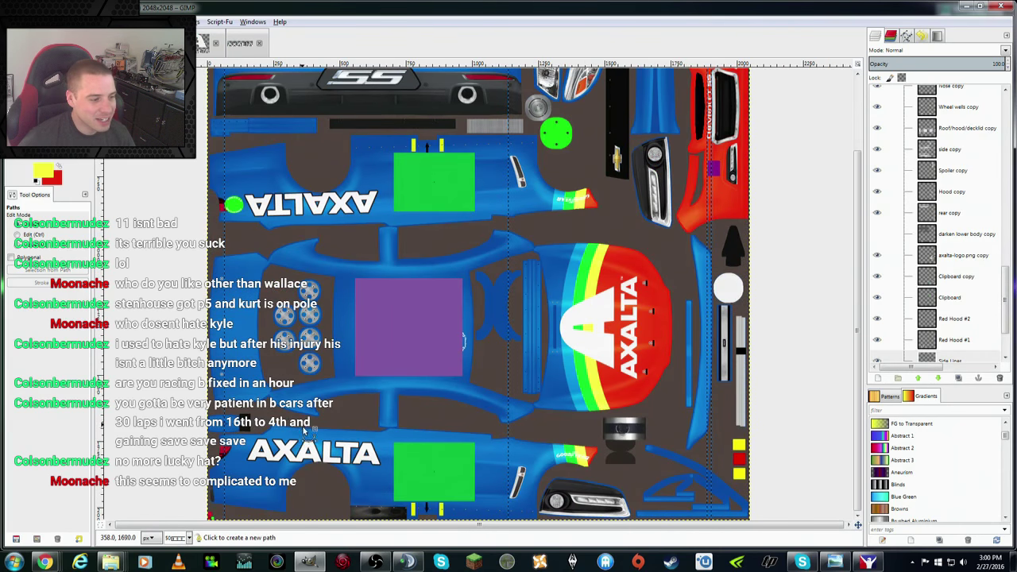
{"action": "left_click", "coordinate": [203, 43]}
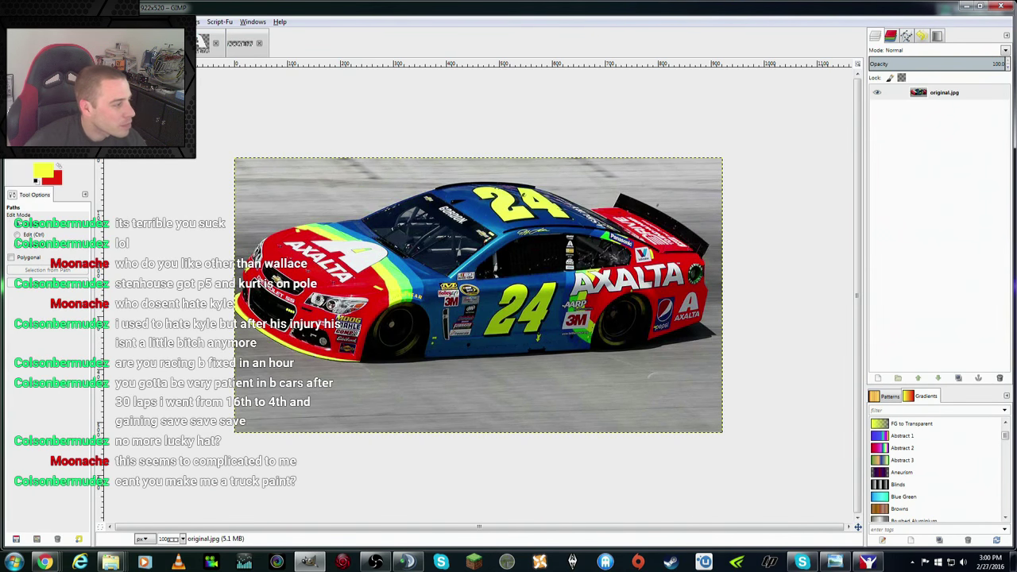
{"action": "left_click", "coordinate": [203, 43]}
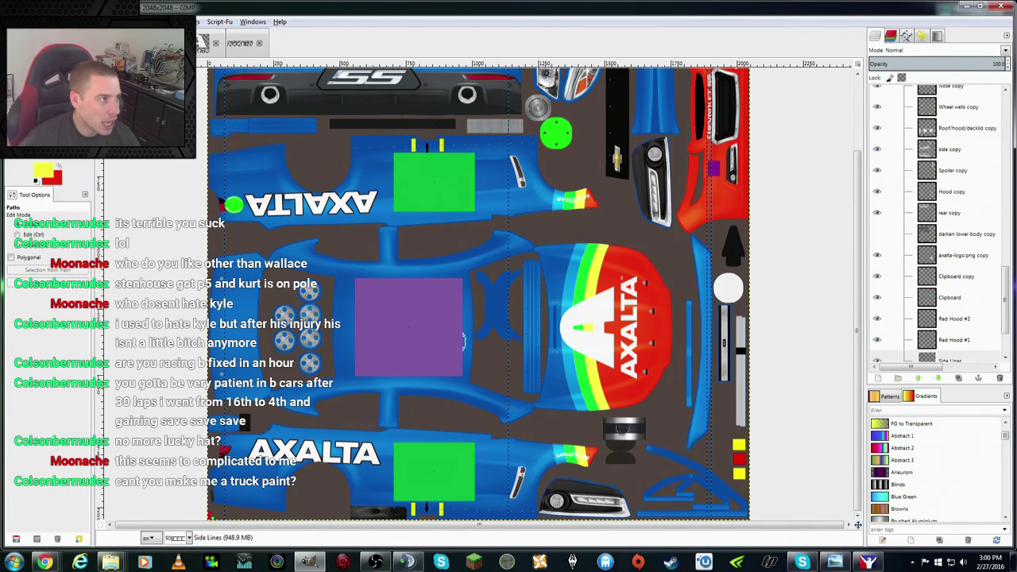
{"action": "key", "text": "alt+1"}
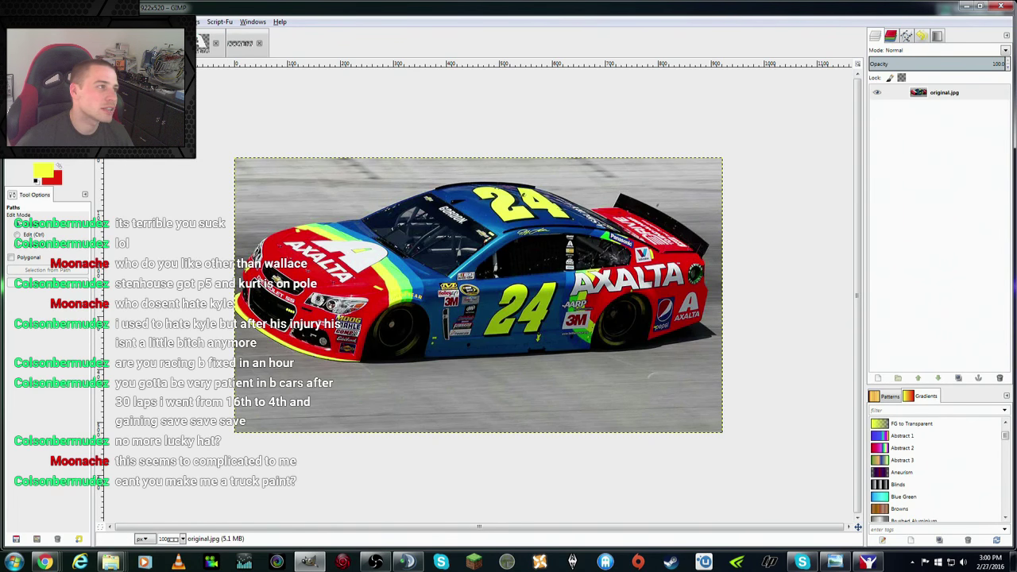
{"action": "left_click", "coordinate": [204, 43]}
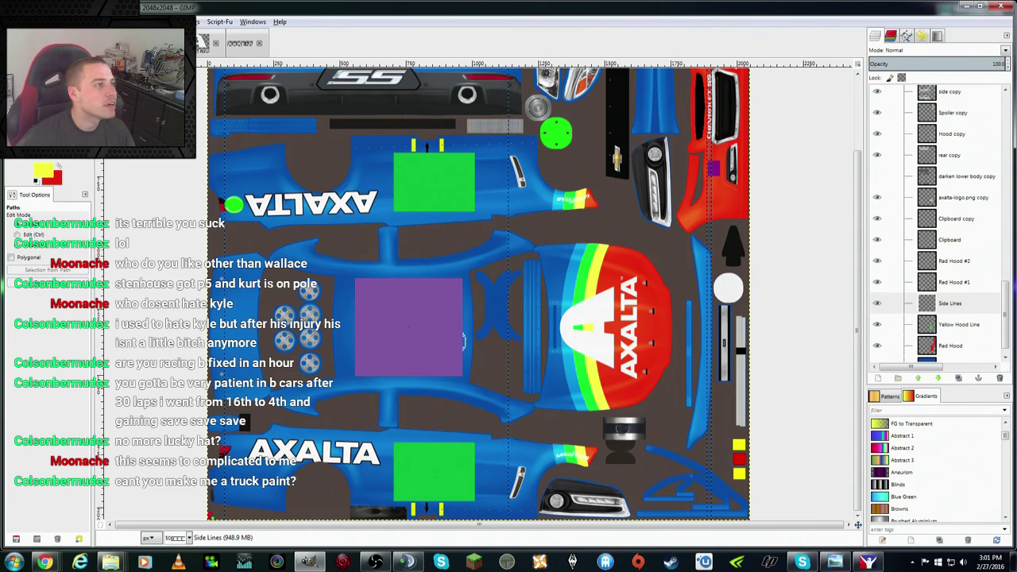
{"action": "left_click", "coordinate": [203, 43]}
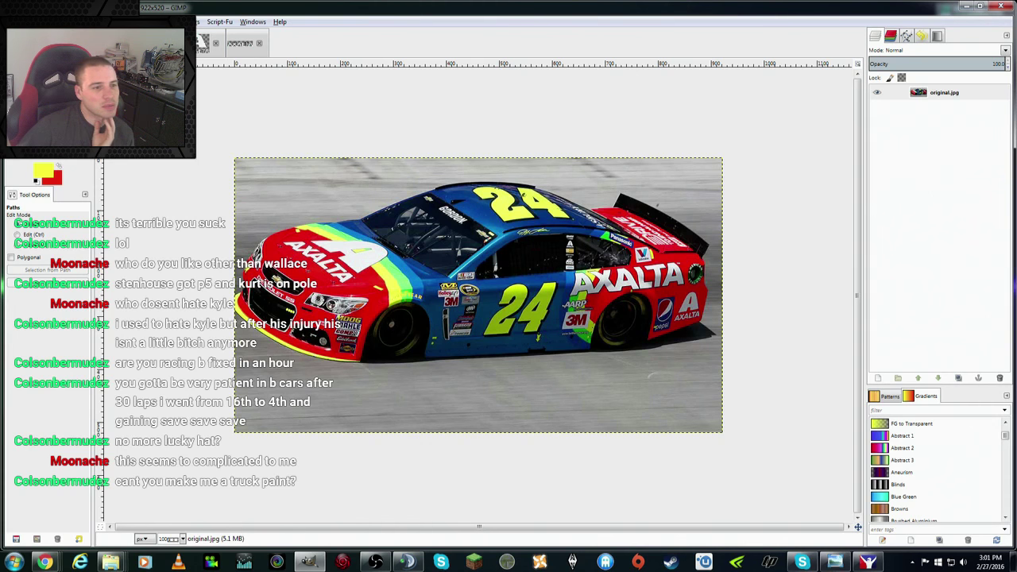
{"action": "key", "text": "ctrl+Page_Up"}
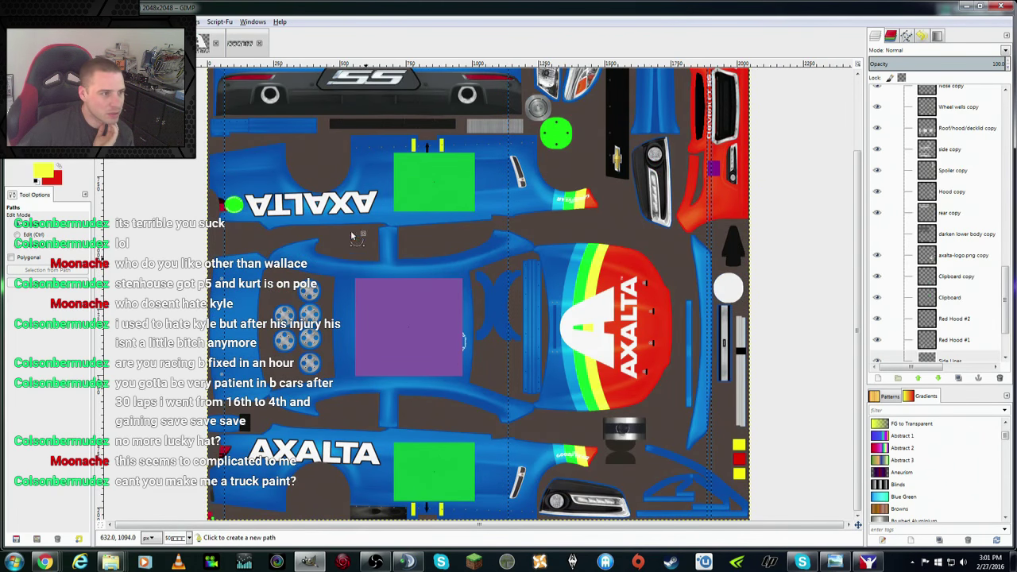
Step: Draw a two-point path on the upper side panel and bend it into a curve
{"action": "left_click", "coordinate": [339, 156]}
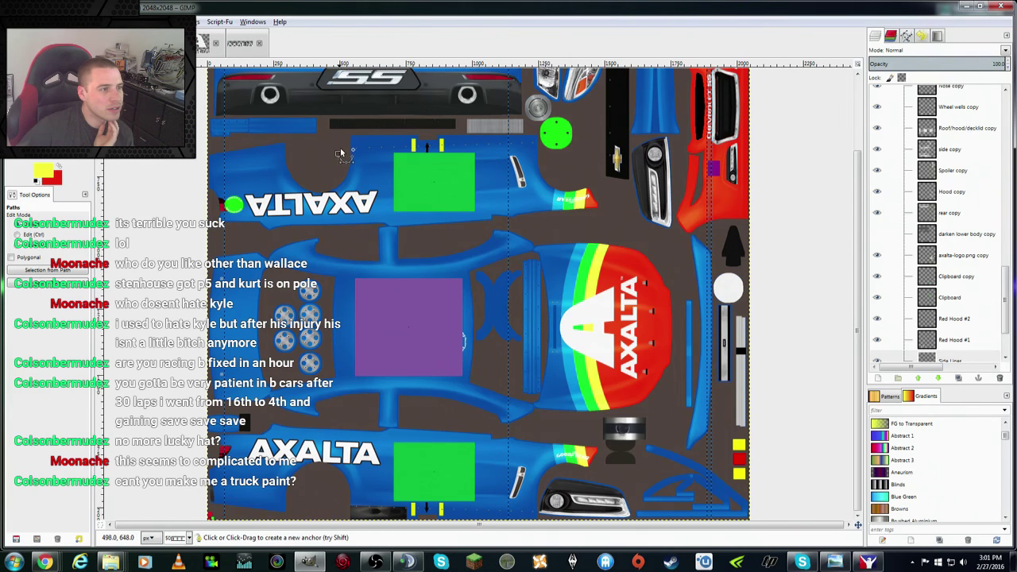
{"action": "left_click", "coordinate": [342, 234]}
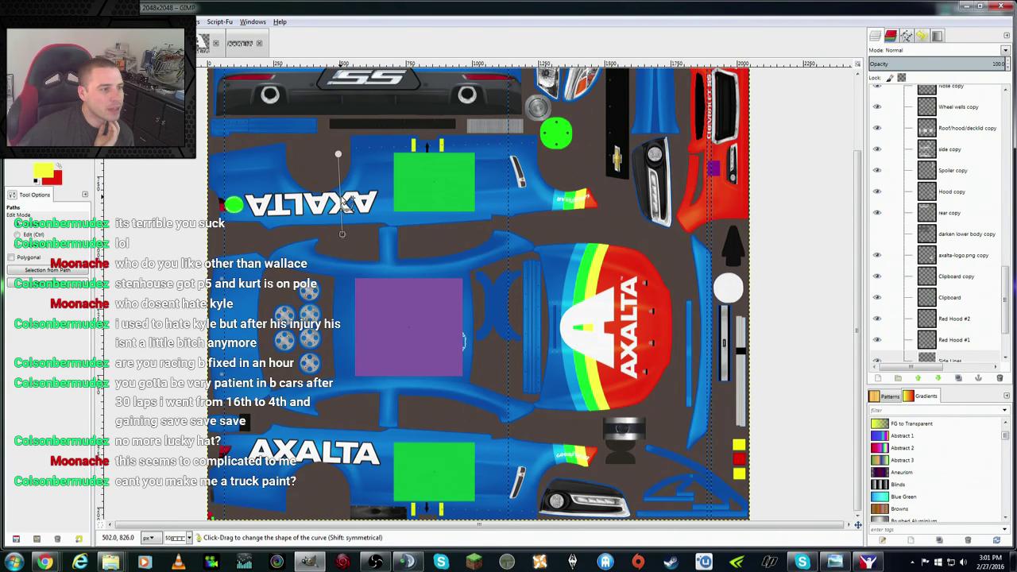
{"action": "left_click_drag", "start_coordinate": [345, 204], "coordinate": [353, 202]}
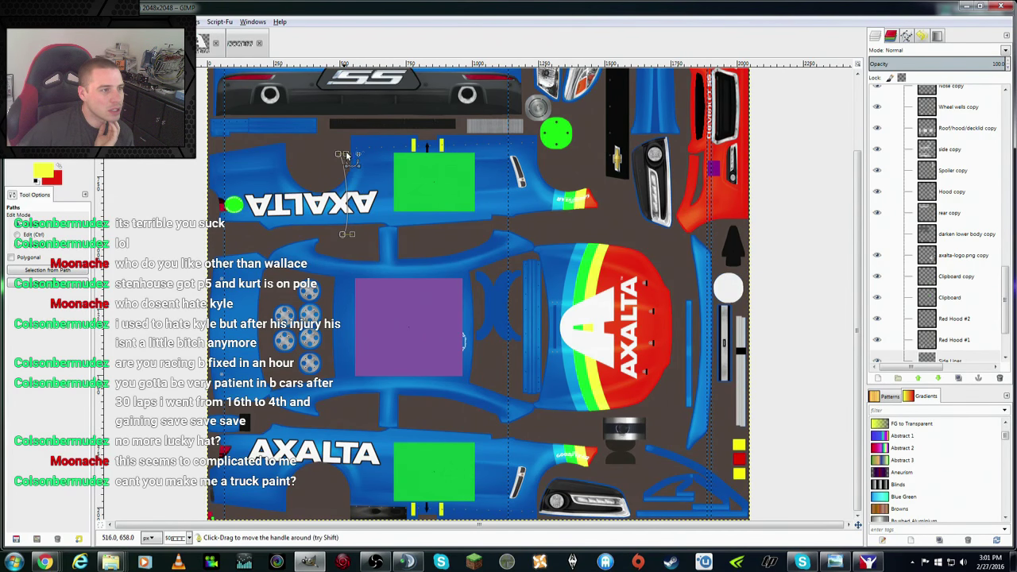
{"action": "left_click_drag", "start_coordinate": [345, 163], "coordinate": [378, 154]}
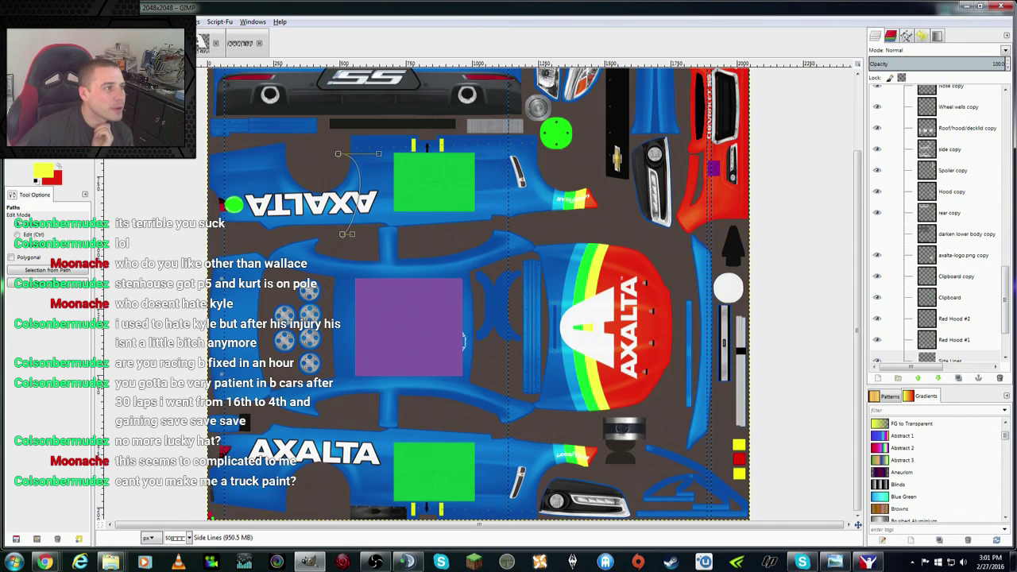
Step: Check the reference photo and refine the path's arc to match the side stripe
{"action": "key", "text": "ctrl+Tab"}
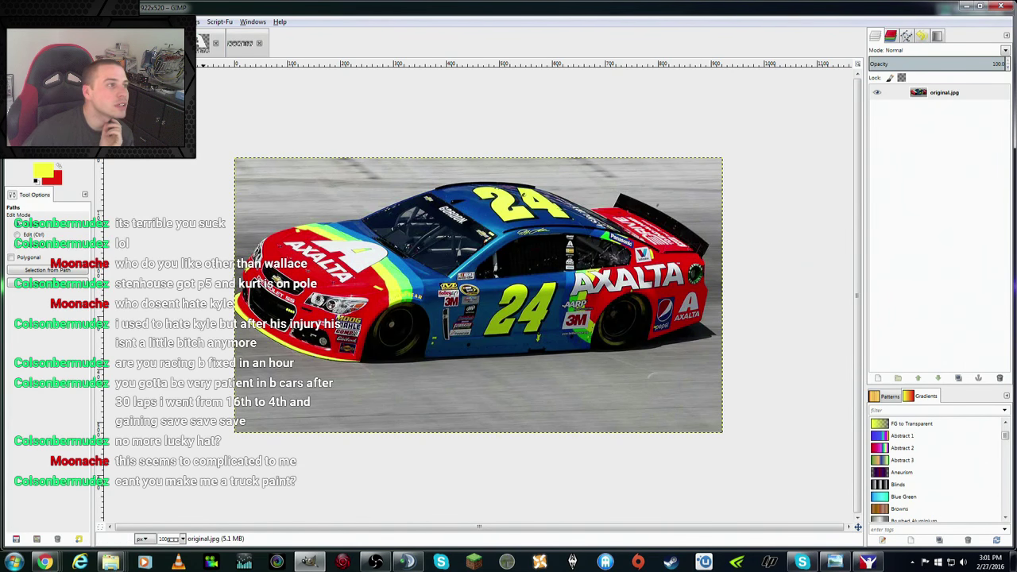
{"action": "left_click", "coordinate": [203, 42]}
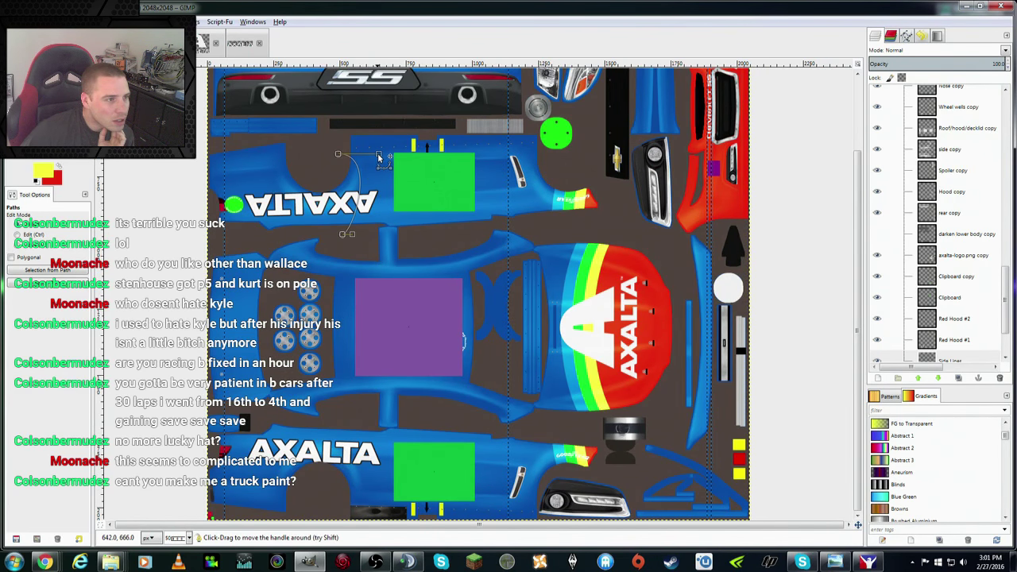
{"action": "left_click_drag", "start_coordinate": [378, 154], "coordinate": [385, 179]}
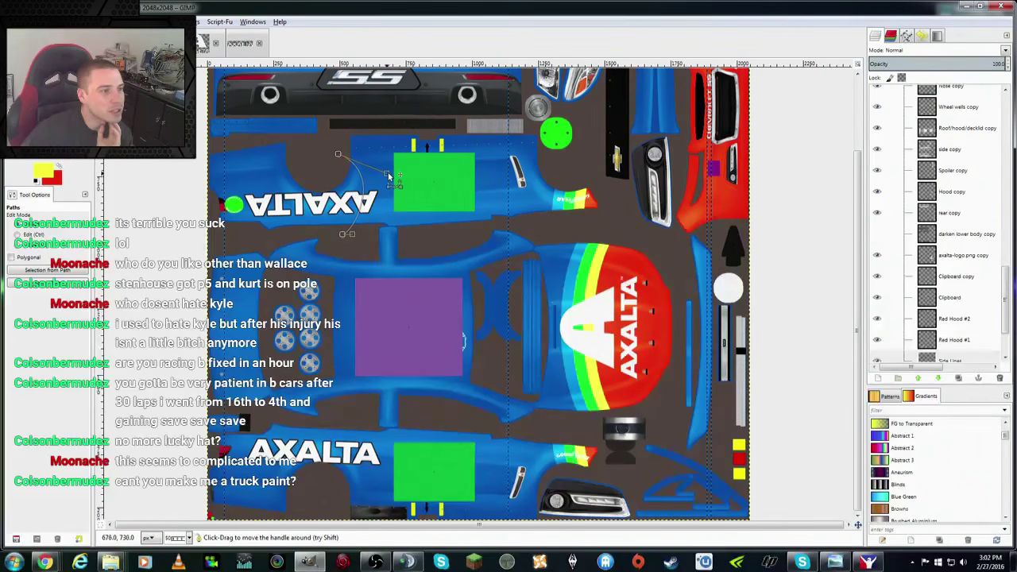
{"action": "left_click_drag", "start_coordinate": [384, 180], "coordinate": [388, 175]}
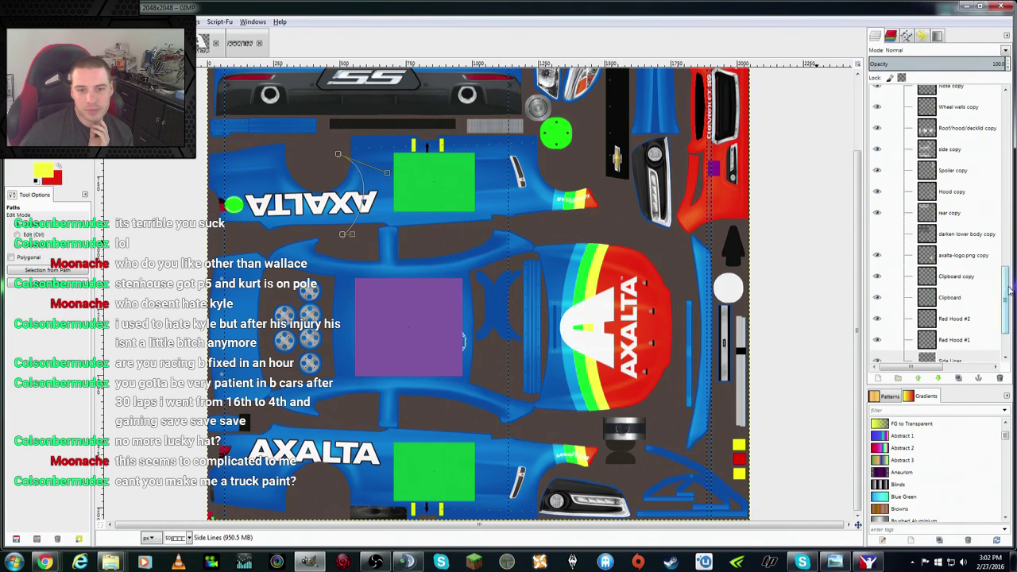
{"action": "scroll", "coordinate": [1010, 290], "scroll_direction": "down", "scroll_amount": 3}
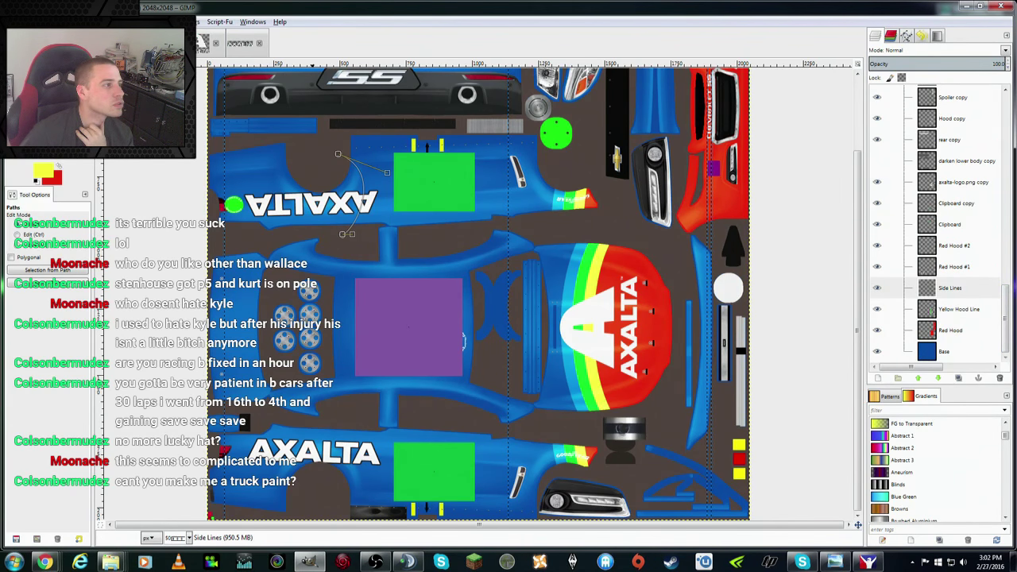
{"action": "left_click", "coordinate": [15, 21]}
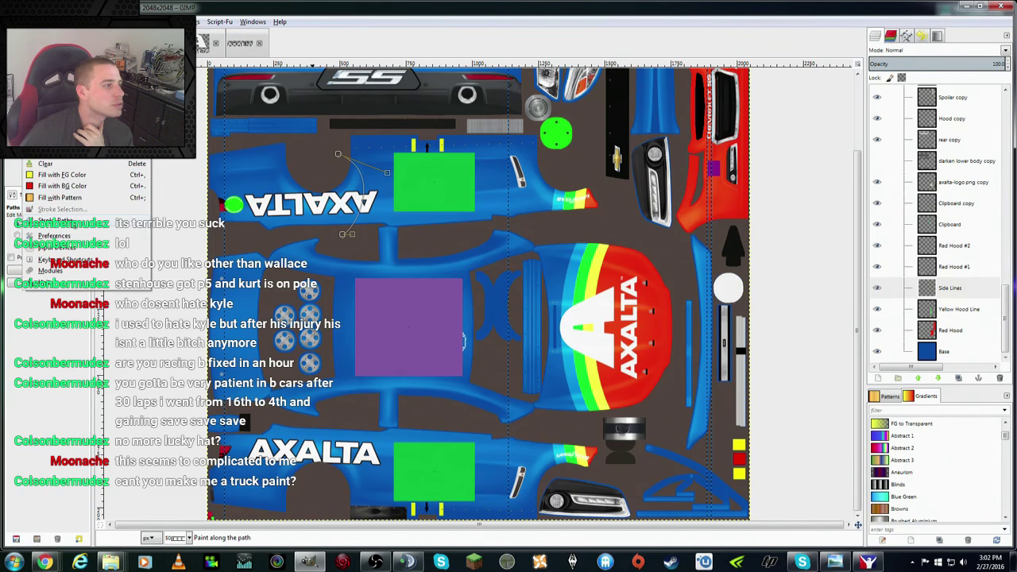
Step: Stroke the curved path with a 35 px solid yellow line and compare it against original.jpg
{"action": "left_click", "coordinate": [56, 221]}
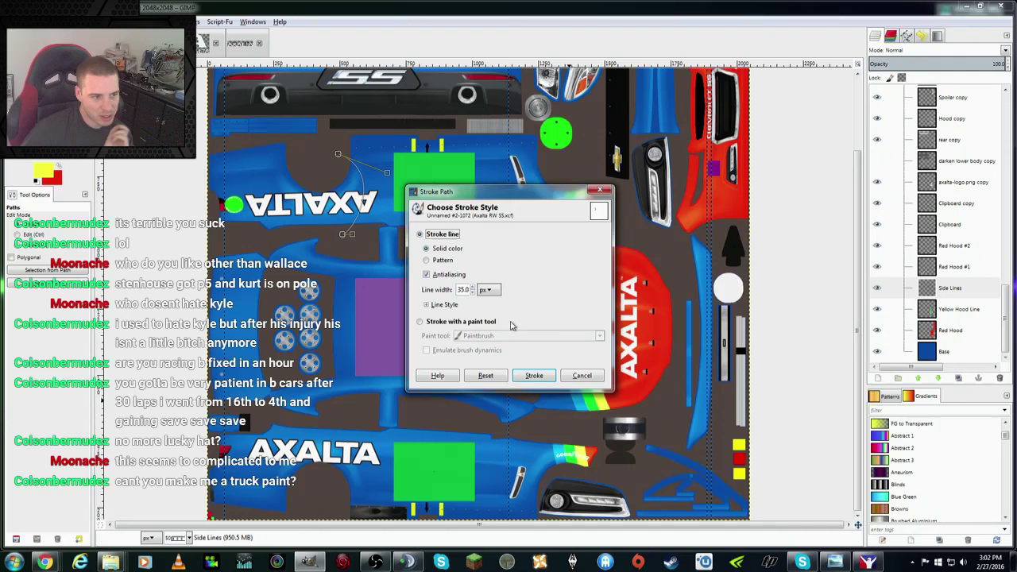
{"action": "left_click", "coordinate": [534, 375]}
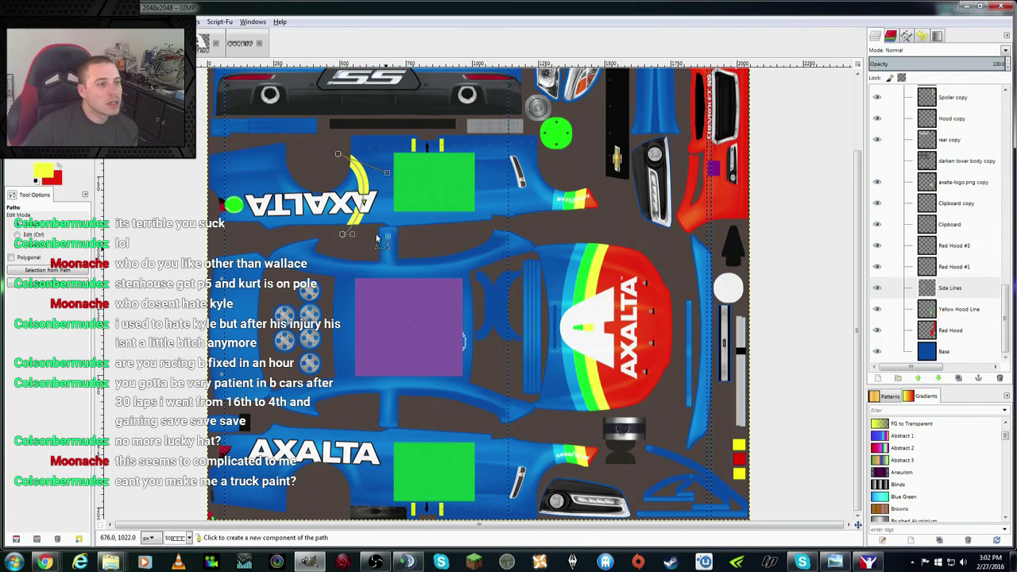
{"action": "key", "text": "ctrl+Page_Up"}
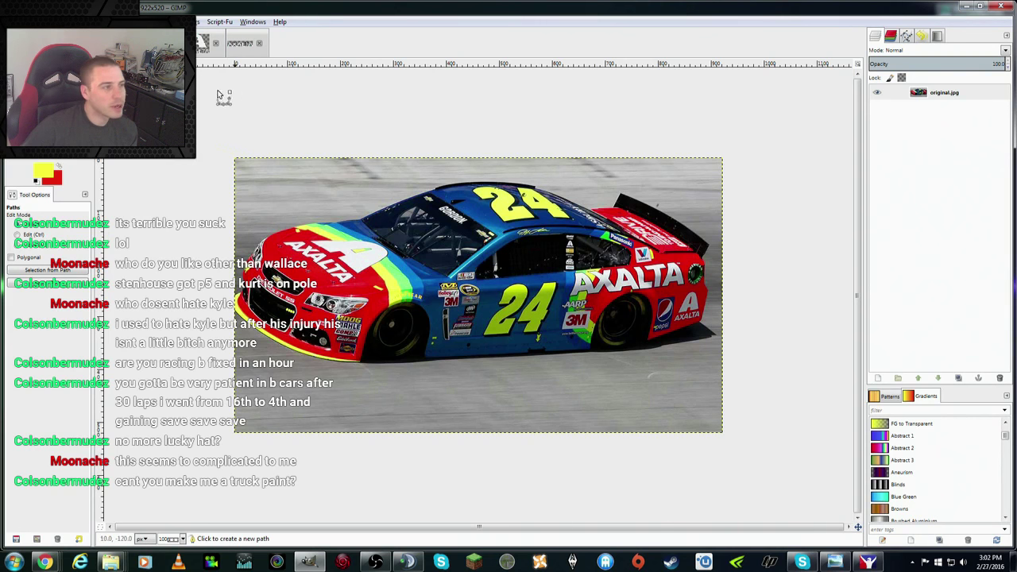
{"action": "key", "text": "ctrl+Page_Down"}
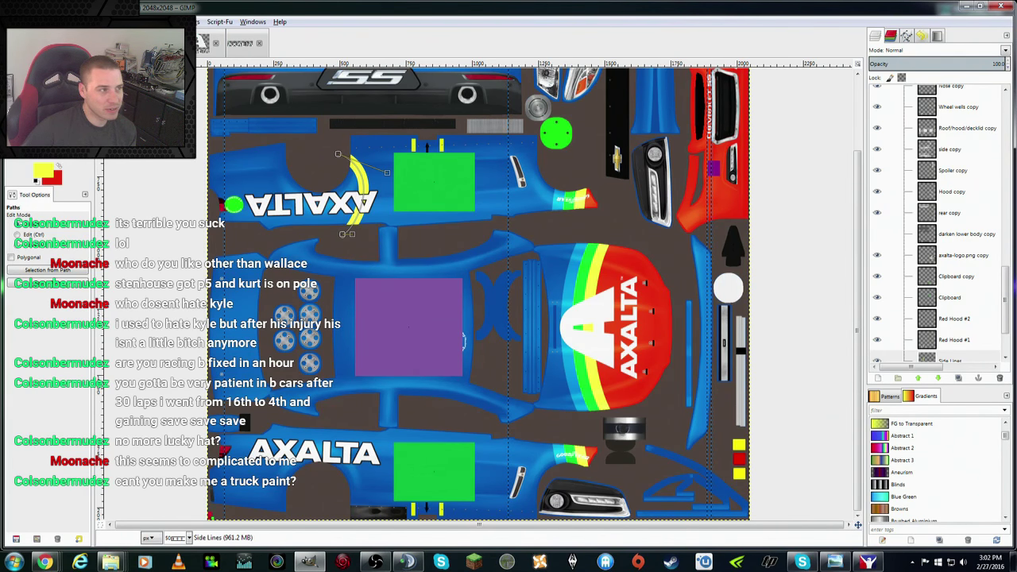
{"action": "key", "text": "ctrl+Tab"}
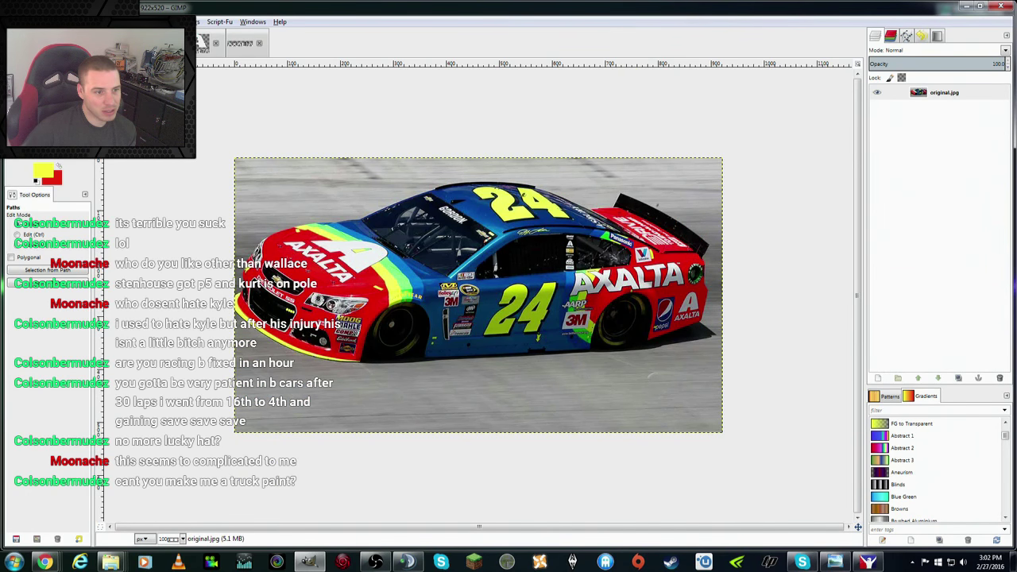
{"action": "key", "text": "ctrl+Tab"}
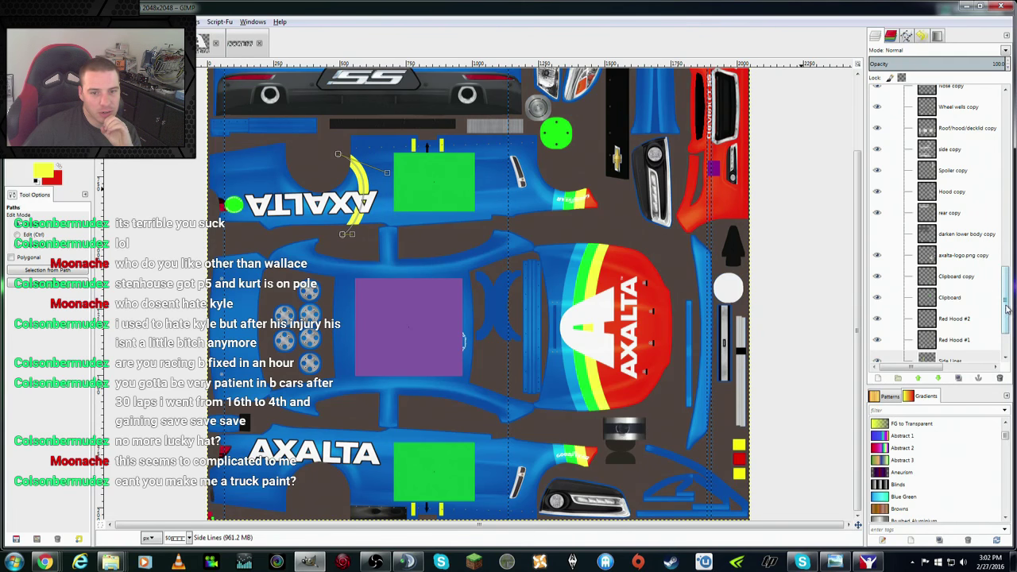
{"action": "scroll", "coordinate": [1005, 318], "scroll_direction": "down", "scroll_amount": 2}
Step: Nudge the yellow stripe on the Side Lines layer up and left against the AXALTA wordmark
{"action": "left_click", "coordinate": [930, 299]}
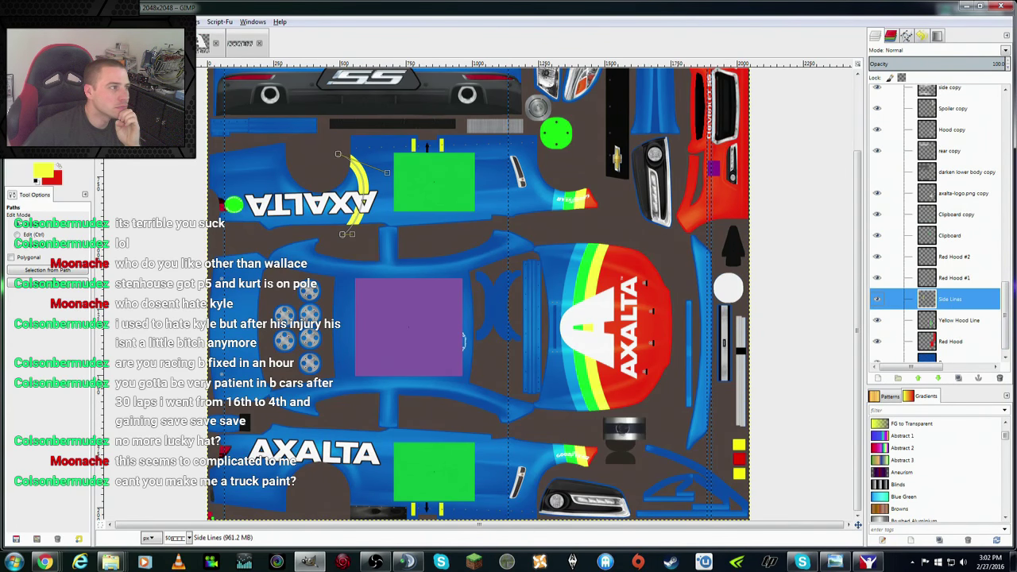
{"action": "key", "text": "m"}
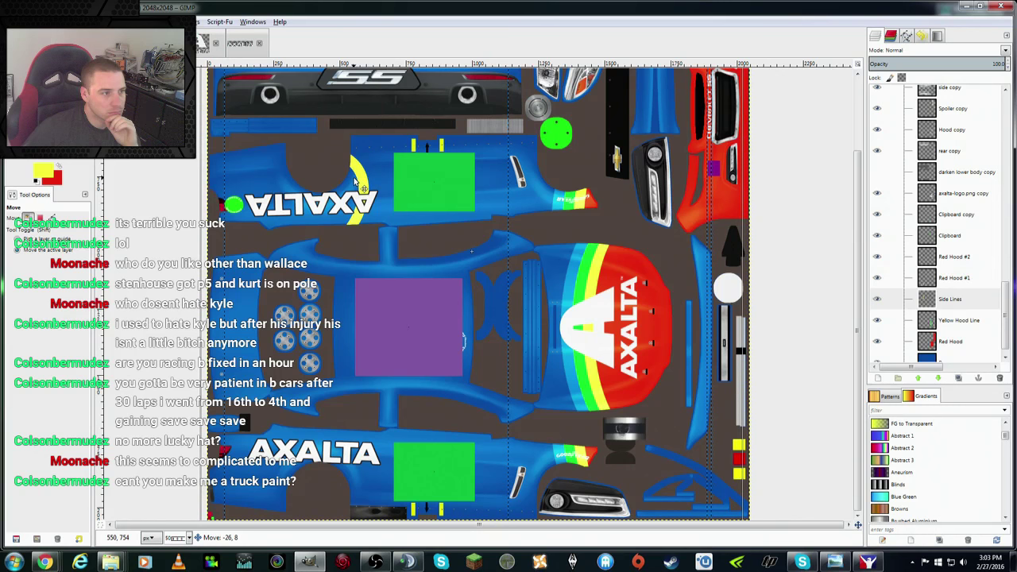
{"action": "left_click_drag", "start_coordinate": [362, 179], "coordinate": [359, 177]}
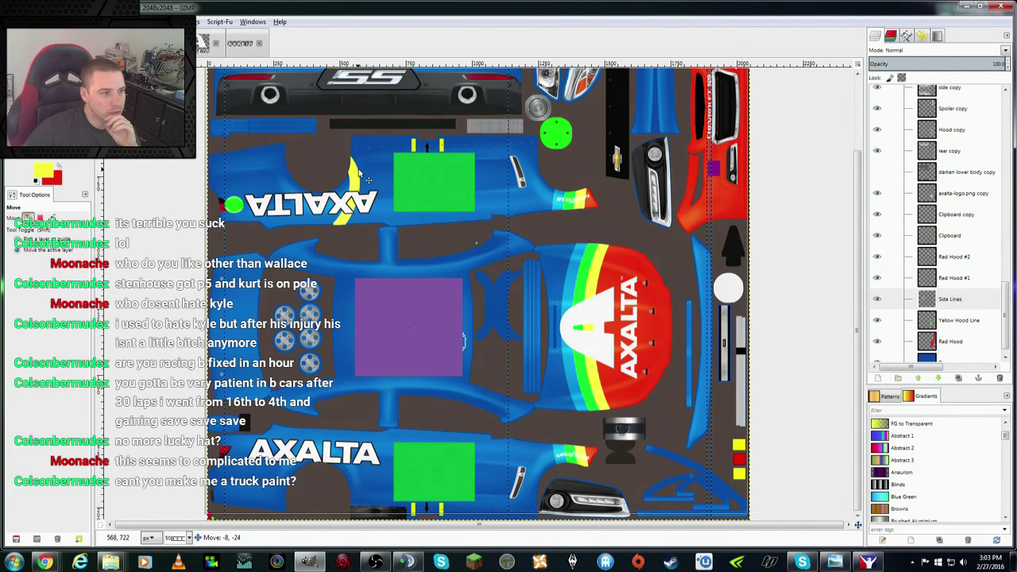
{"action": "left_click_drag", "start_coordinate": [358, 179], "coordinate": [356, 179]}
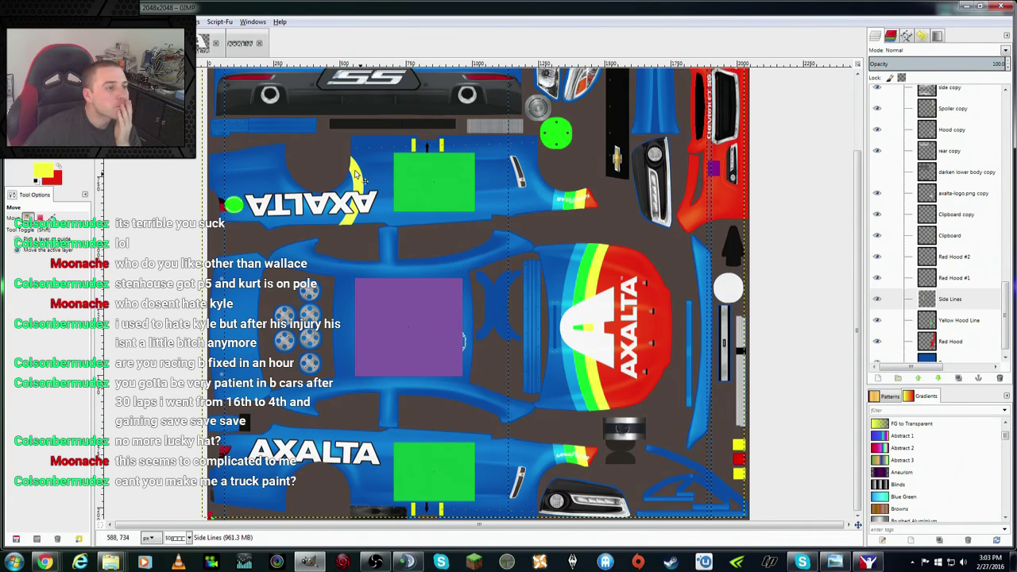
{"action": "left_click", "coordinate": [968, 300]}
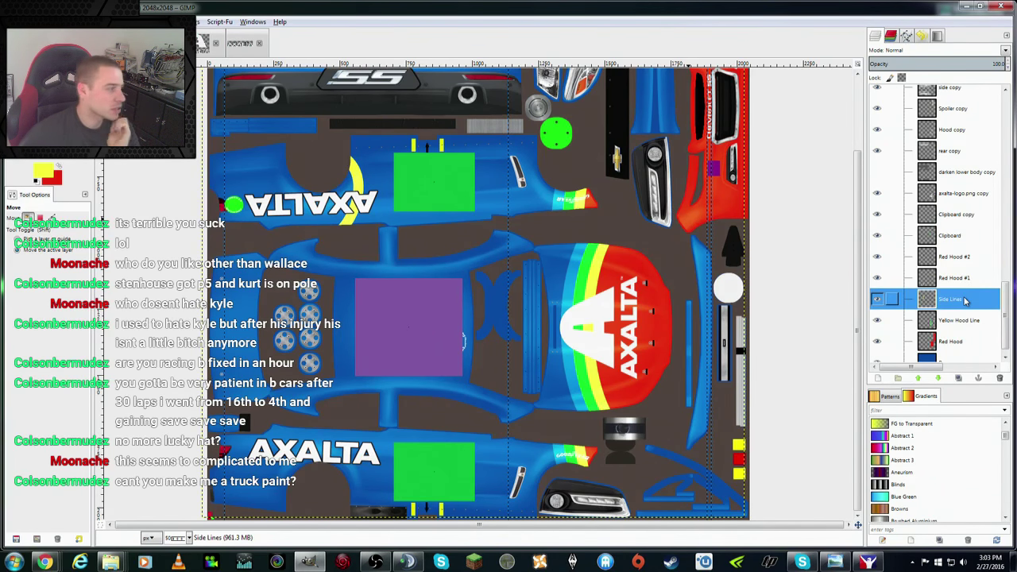
Step: Crop the Side Lines layer to the yellow stripe's outline, undoing an accidental duplicate first
{"action": "right_click", "coordinate": [967, 298]}
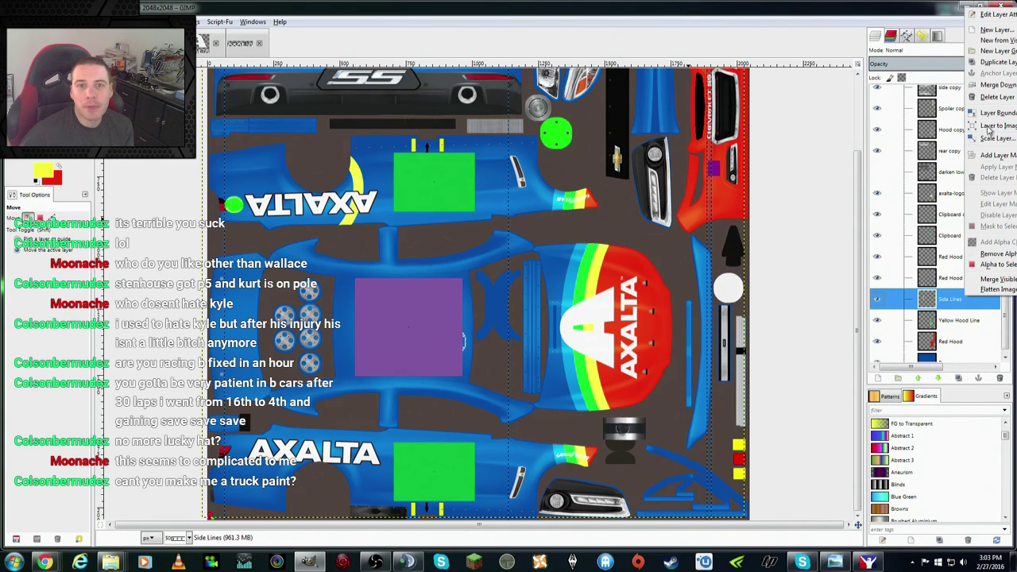
{"action": "left_click", "coordinate": [1000, 62]}
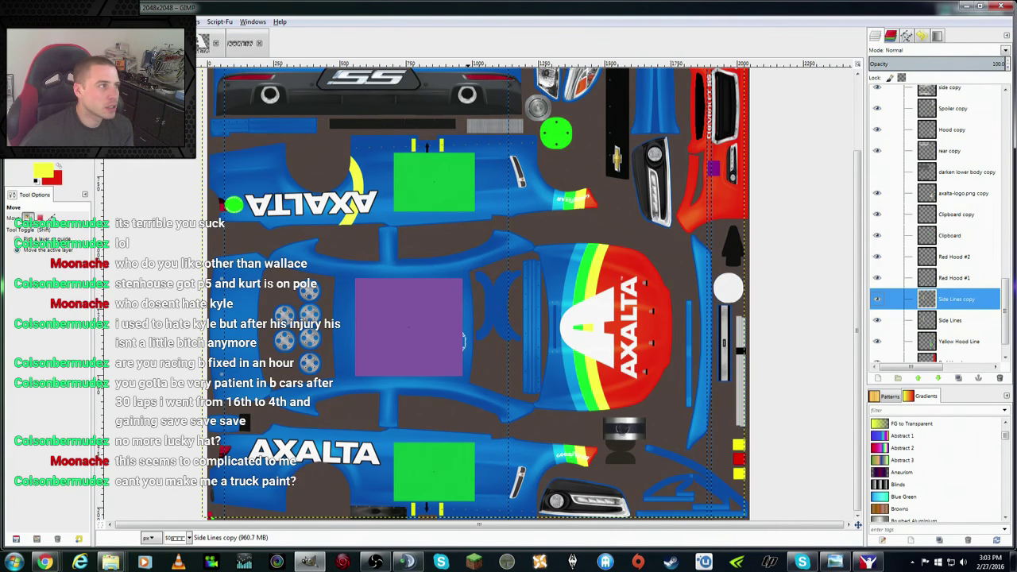
{"action": "key", "text": "alt+e"}
{"action": "key", "text": "Return"}
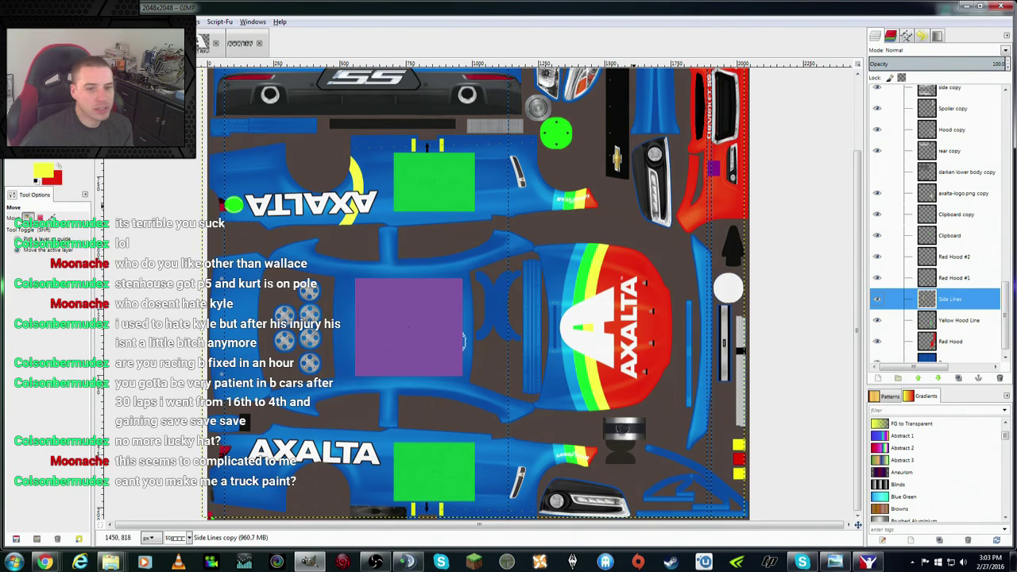
{"action": "right_click", "coordinate": [959, 304]}
{"action": "left_click", "coordinate": [982, 268]}
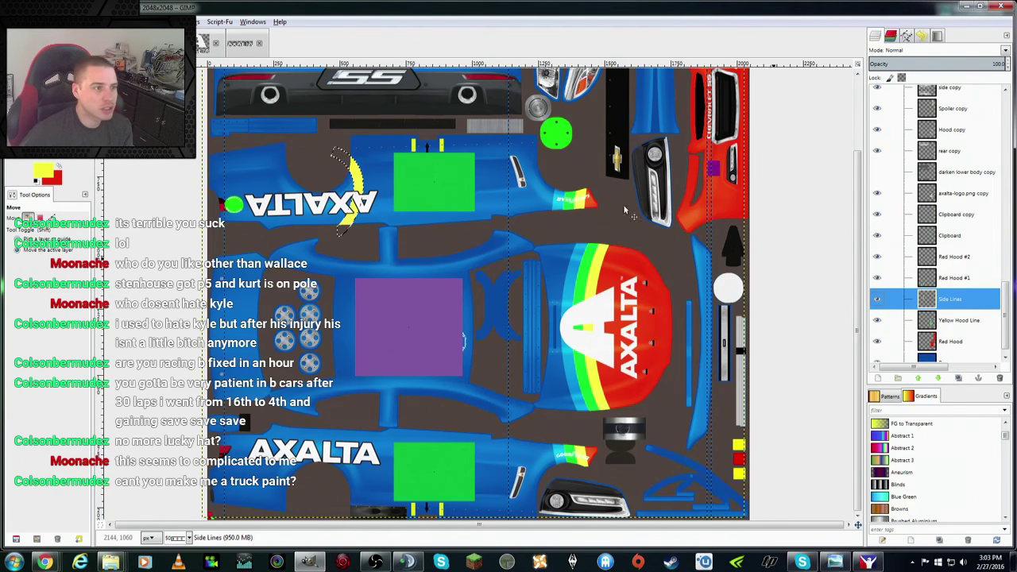
{"action": "key", "text": "alt+l"}
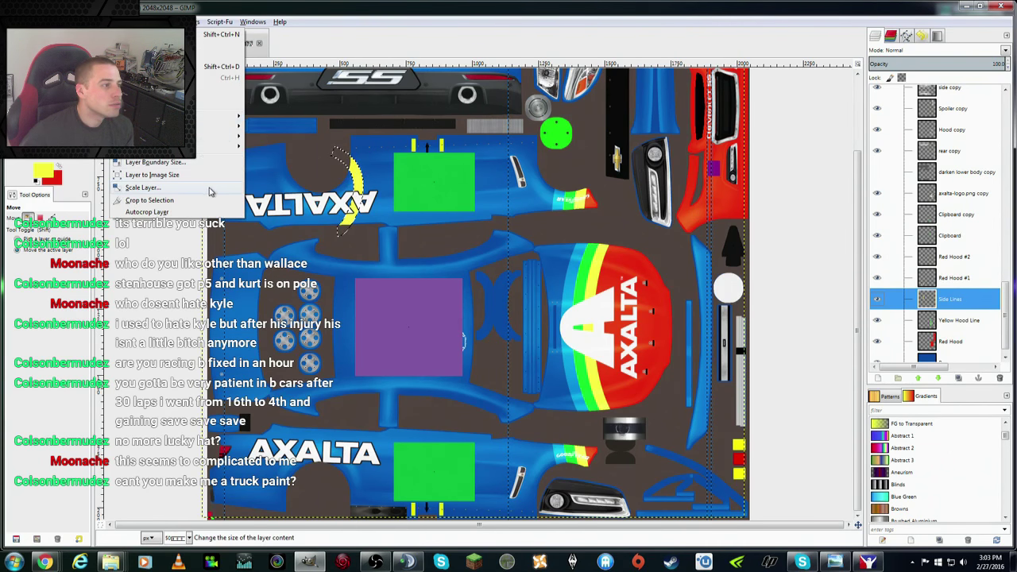
{"action": "left_click", "coordinate": [202, 200]}
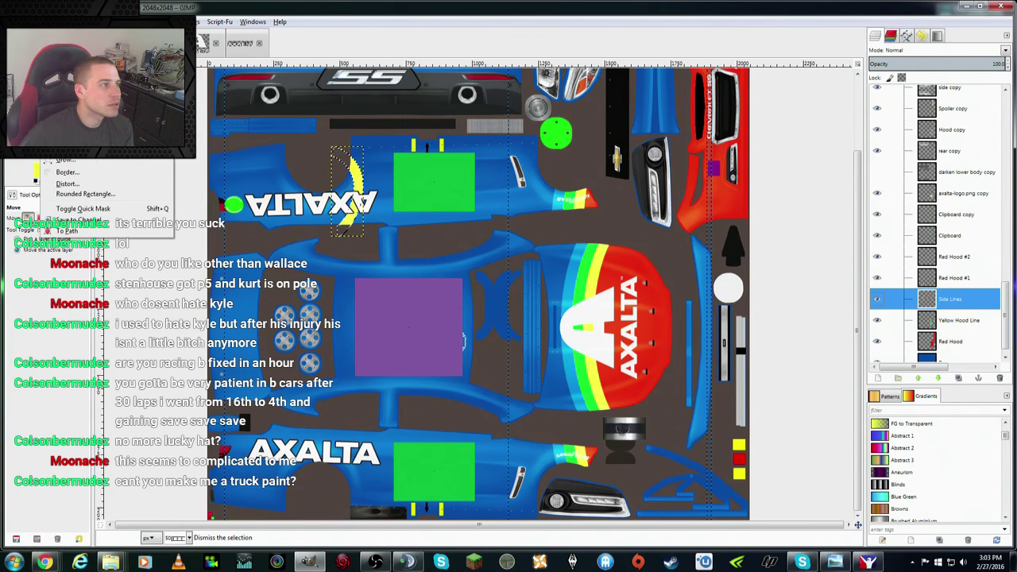
{"action": "key", "text": "Return"}
Step: Duplicate the stripe layer, shift the copy slightly right, and compare with the reference photo
{"action": "right_click", "coordinate": [960, 302]}
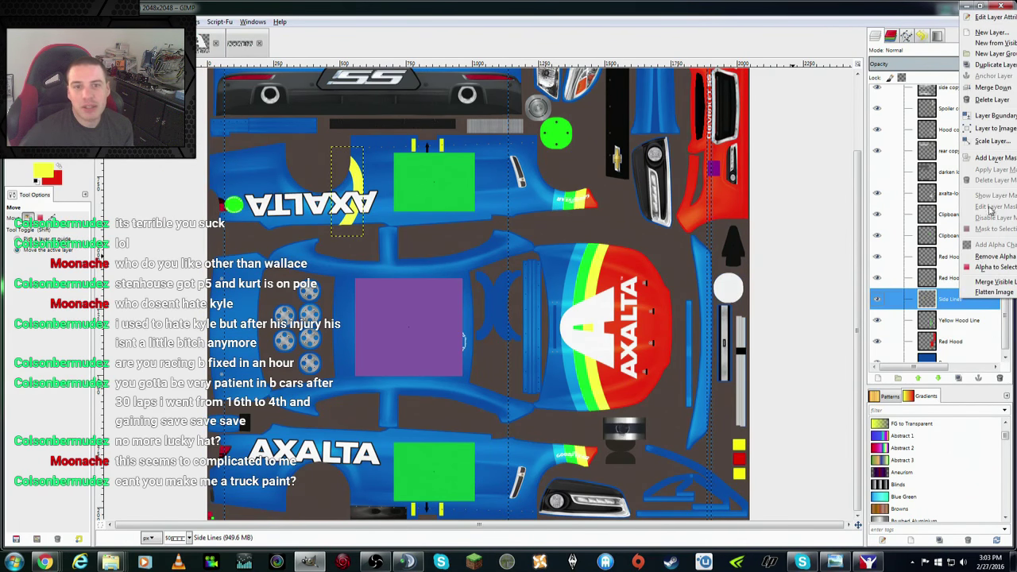
{"action": "left_click", "coordinate": [998, 64]}
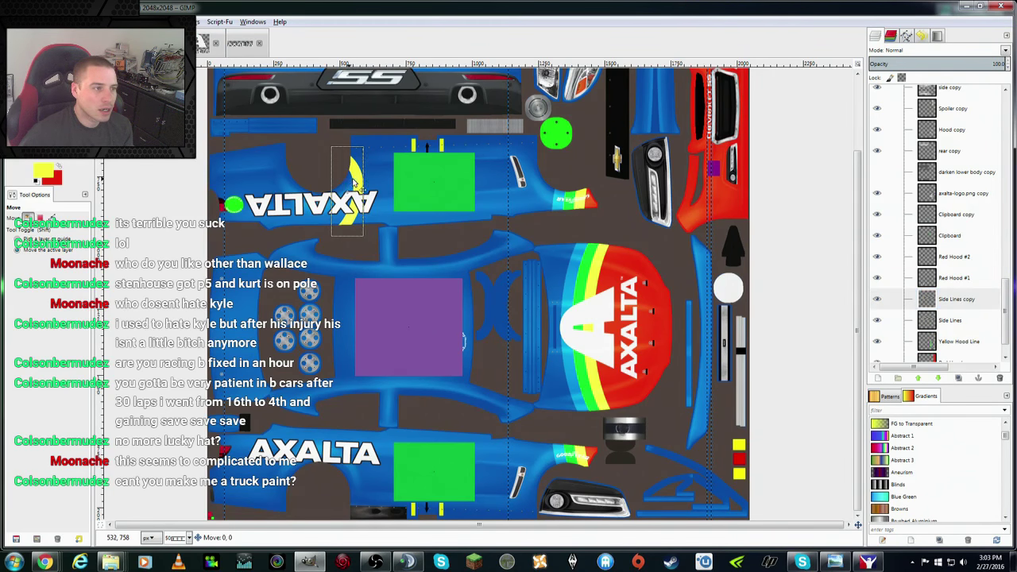
{"action": "left_click_drag", "start_coordinate": [354, 184], "coordinate": [361, 184]}
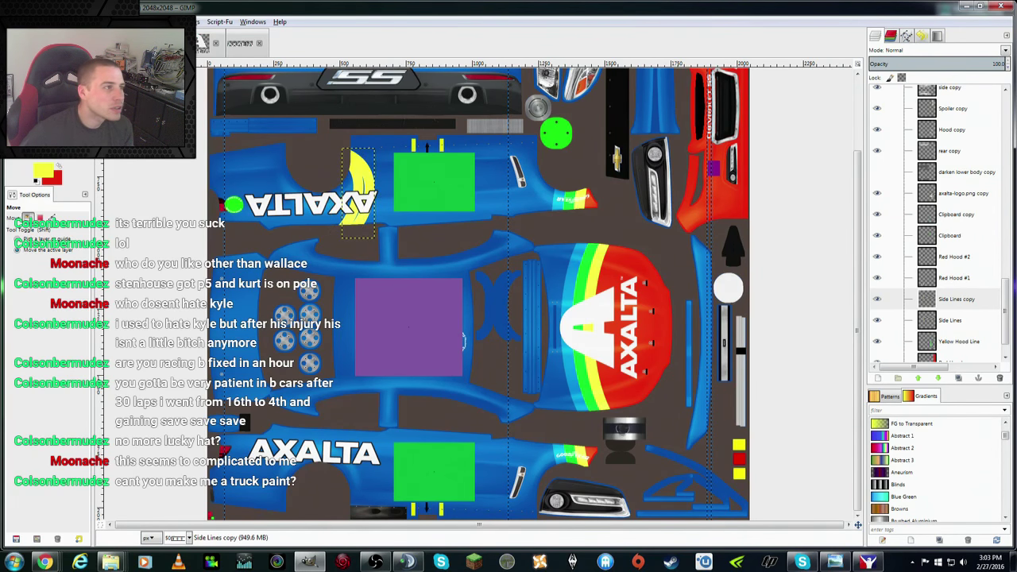
{"action": "key", "text": "ctrl+Page_Down"}
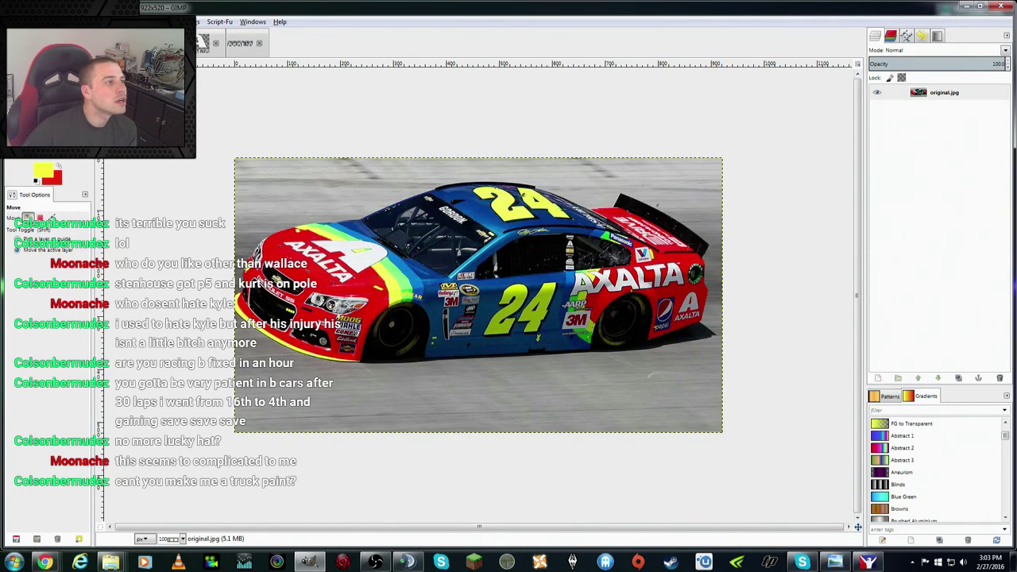
{"action": "key", "text": "ctrl+Page_Up"}
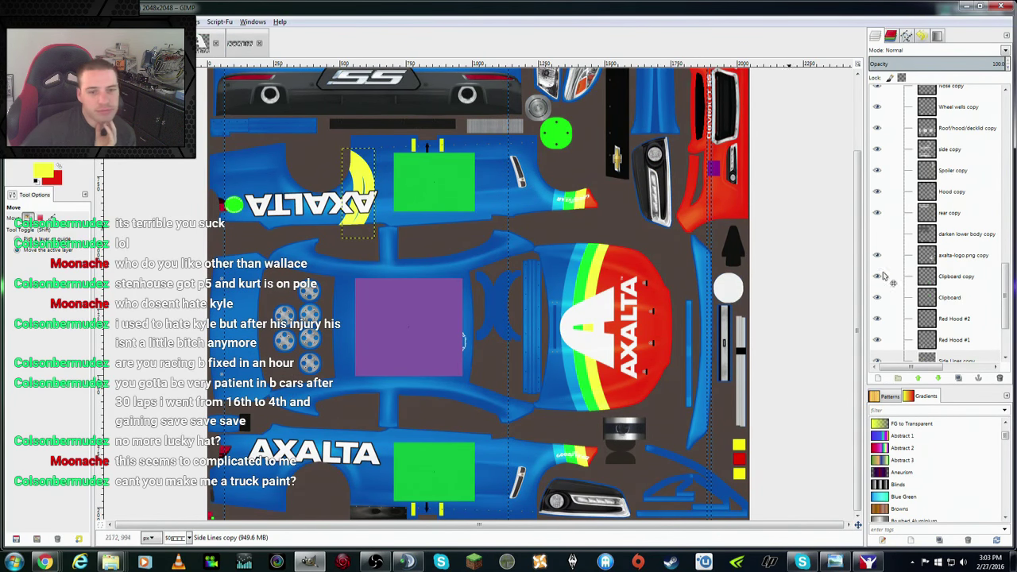
{"action": "scroll", "coordinate": [1008, 305], "scroll_direction": "down", "scroll_amount": 2}
{"action": "right_click", "coordinate": [954, 302]}
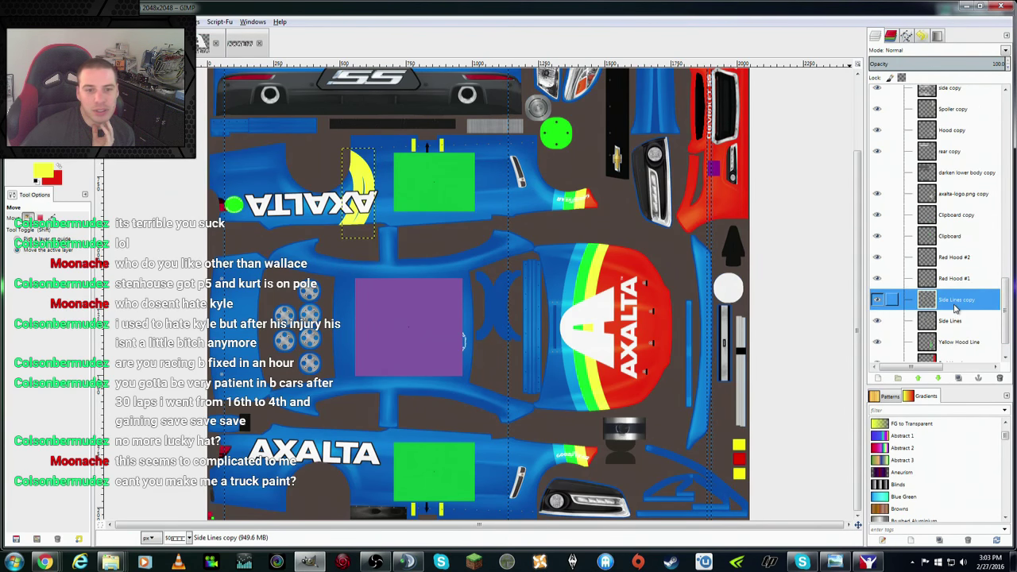
Step: Delete Side Lines copy and place a new Side Lines #1 duplicate below Side Lines
{"action": "left_click", "coordinate": [999, 107]}
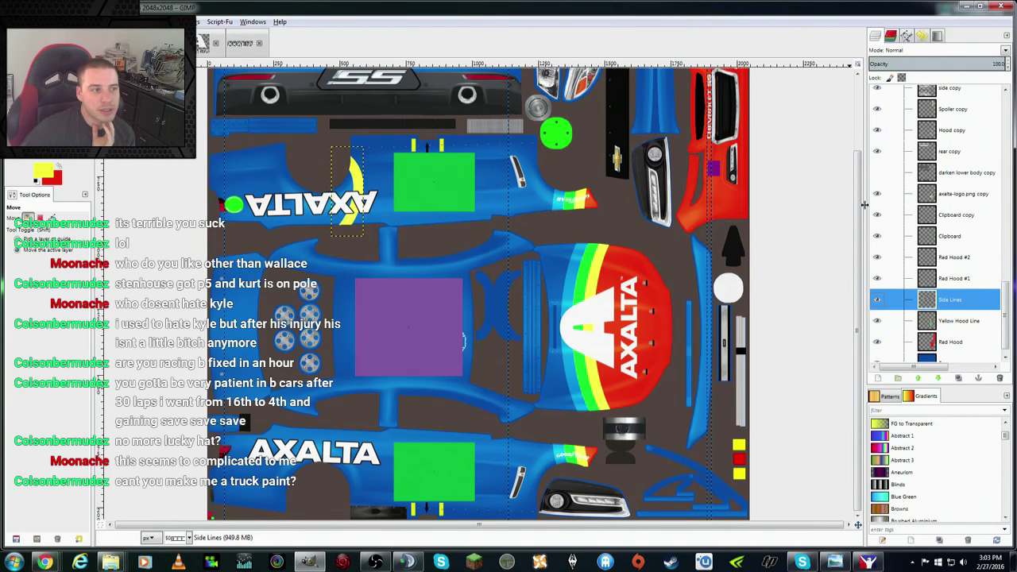
{"action": "right_click", "coordinate": [954, 302]}
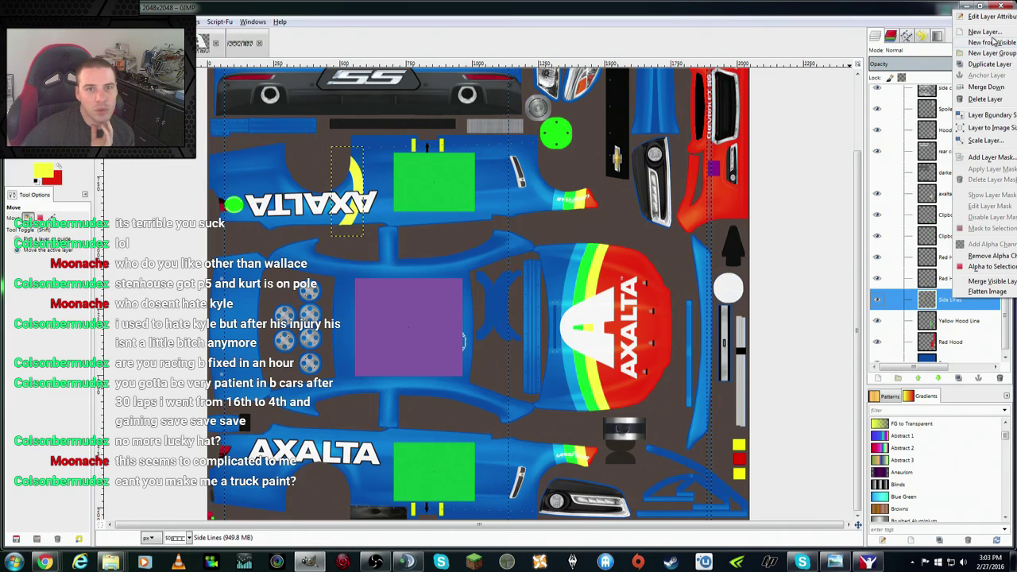
{"action": "left_click", "coordinate": [986, 63]}
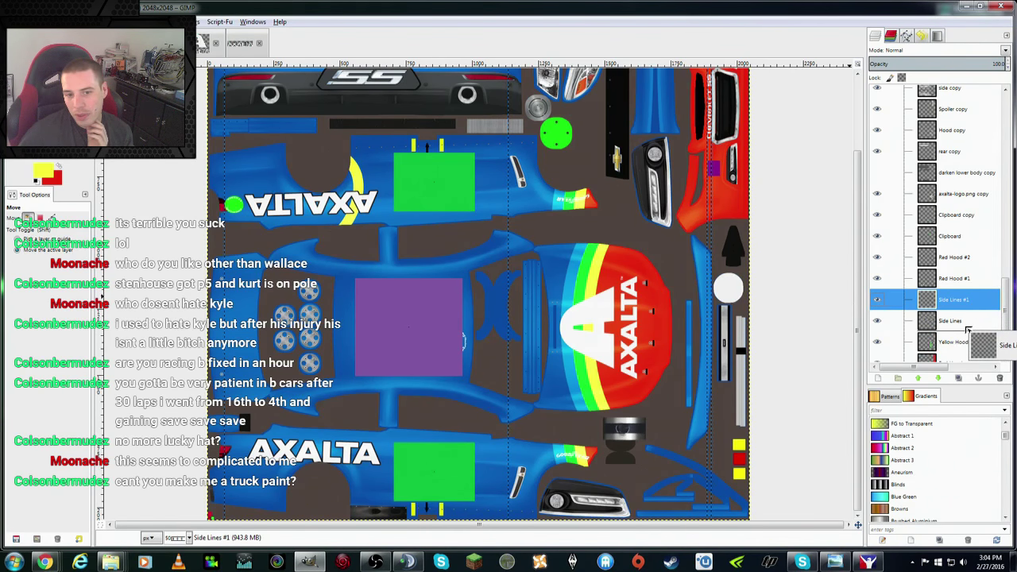
{"action": "left_click_drag", "start_coordinate": [973, 308], "coordinate": [972, 330]}
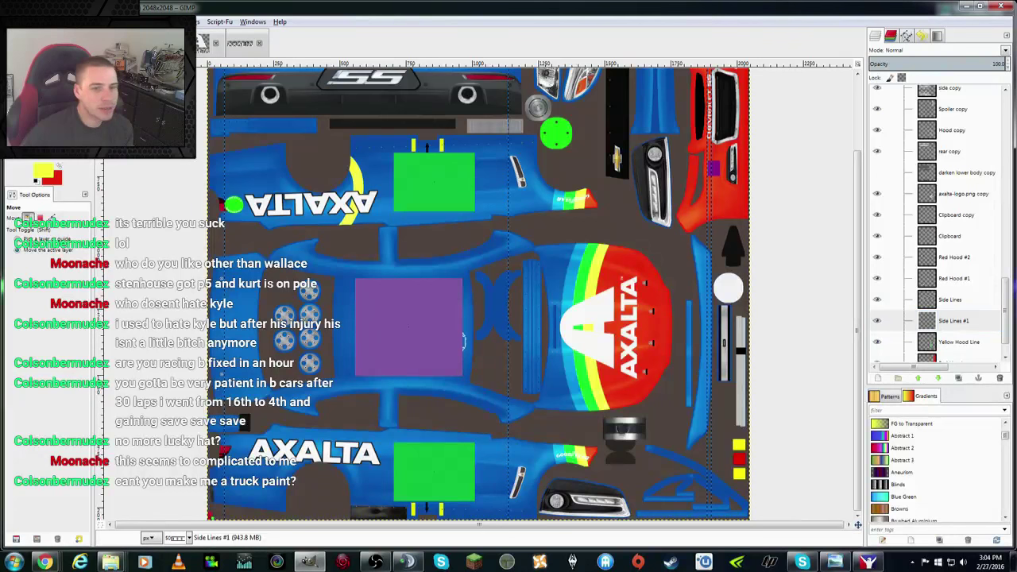
{"action": "key", "text": "b"}
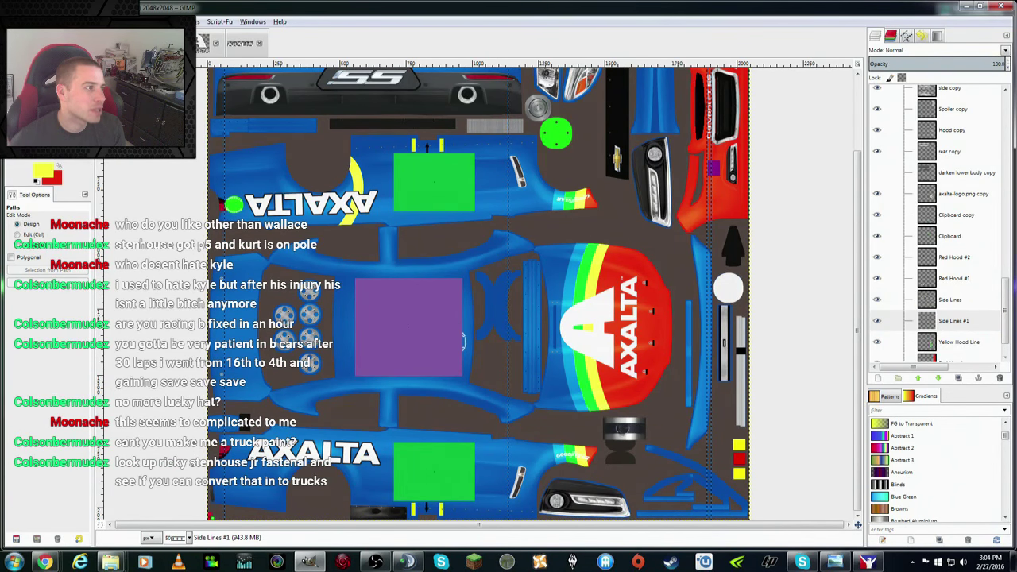
Step: Pick the bright green from the hood's rainbow stripe and check it against original.jpg
{"action": "left_click", "coordinate": [959, 342]}
{"action": "key", "text": "o"}
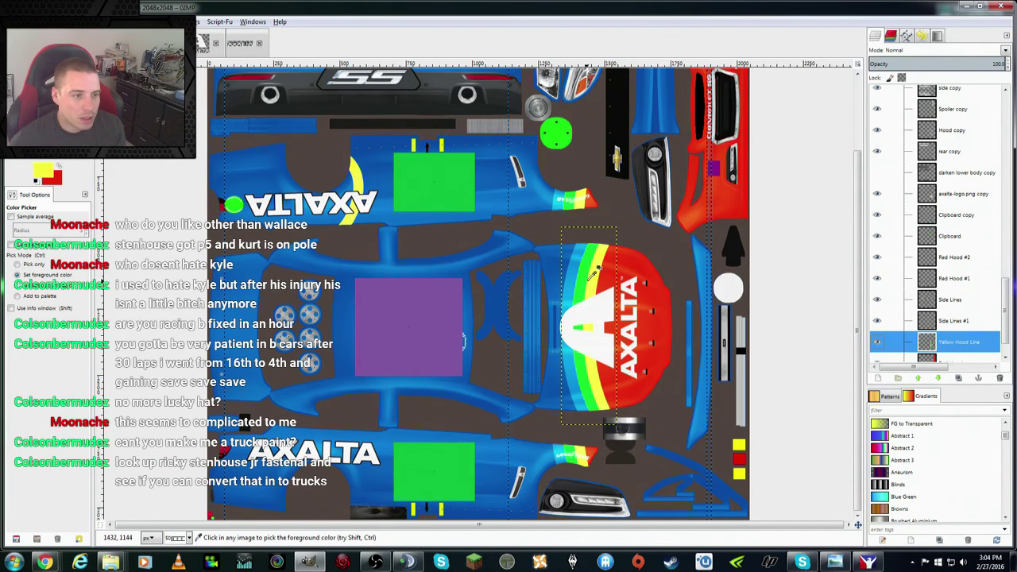
{"action": "left_click", "coordinate": [593, 270]}
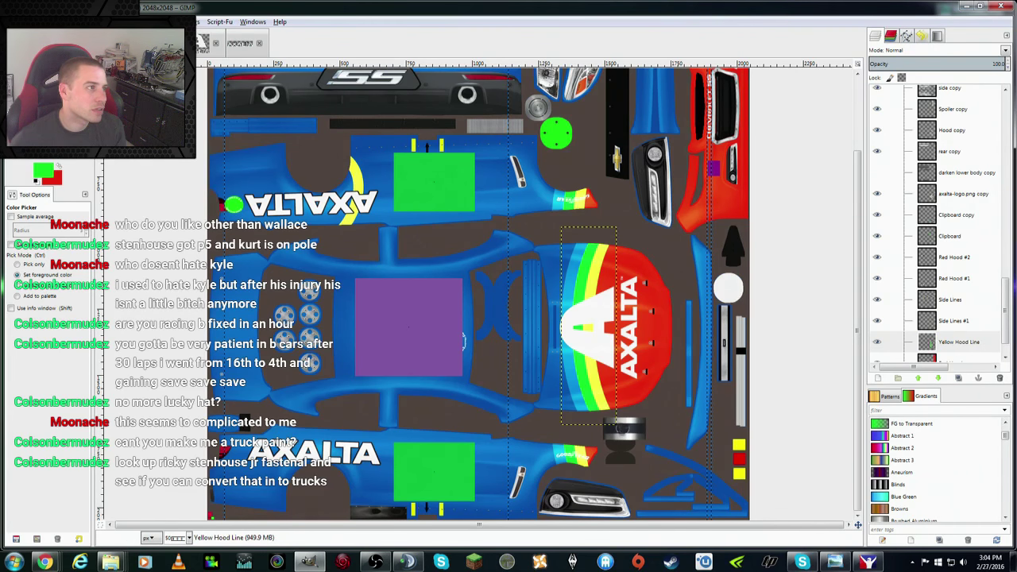
{"action": "left_click", "coordinate": [203, 43]}
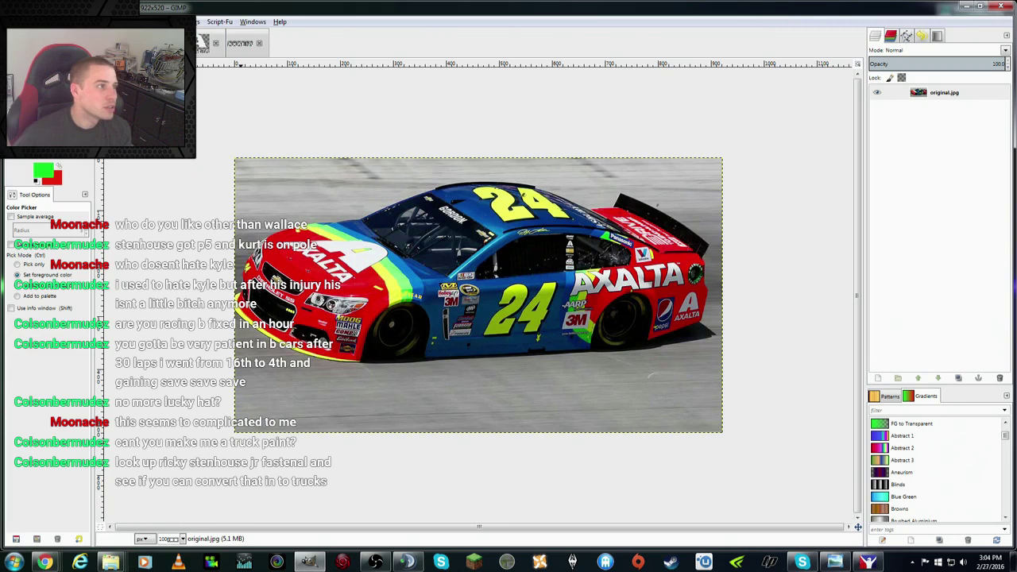
{"action": "left_click", "coordinate": [240, 43]}
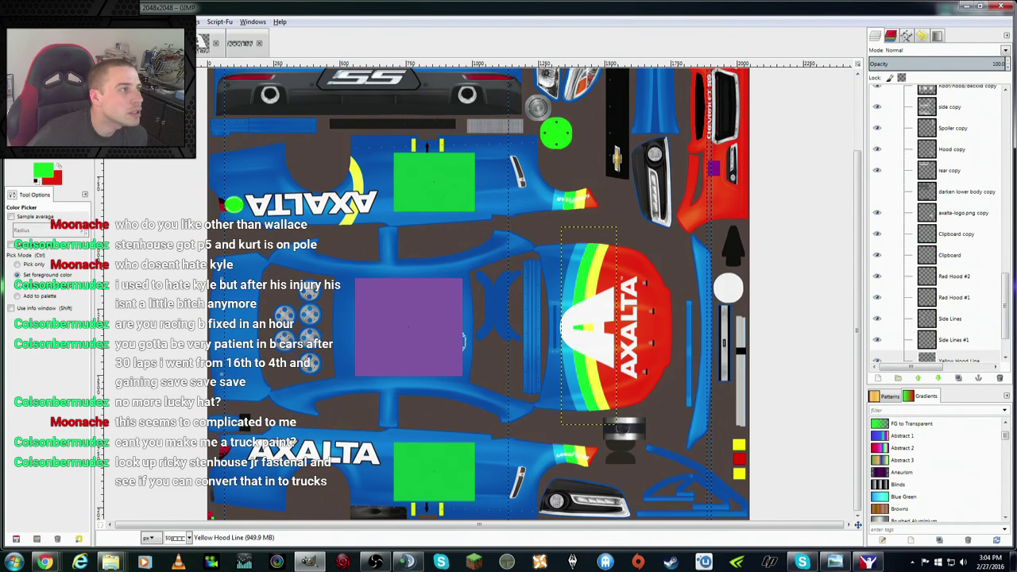
Step: Close an extra image tab and open a pinned project folder
{"action": "left_click", "coordinate": [258, 43]}
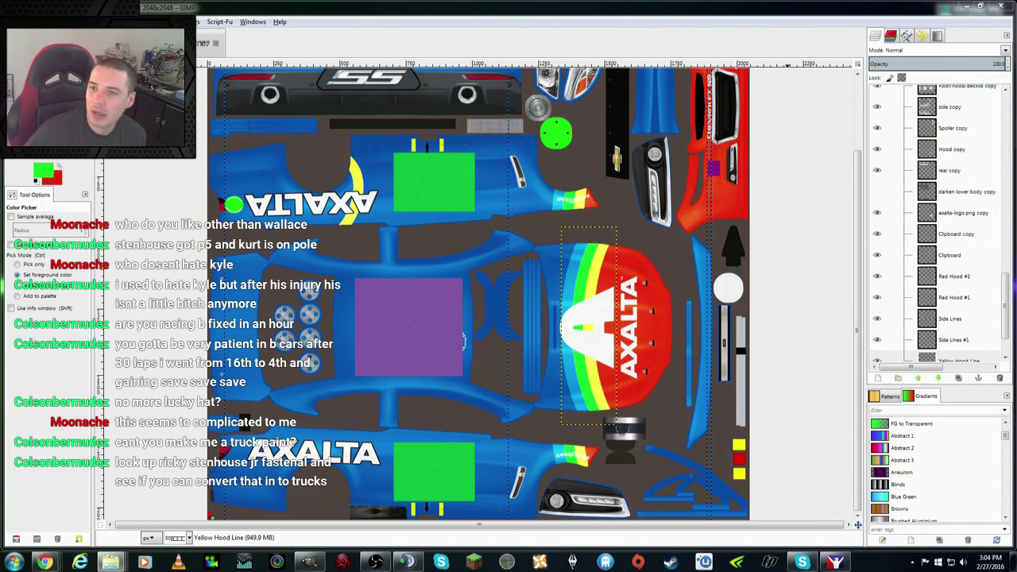
{"action": "right_click", "coordinate": [112, 561]}
{"action": "left_click", "coordinate": [93, 507]}
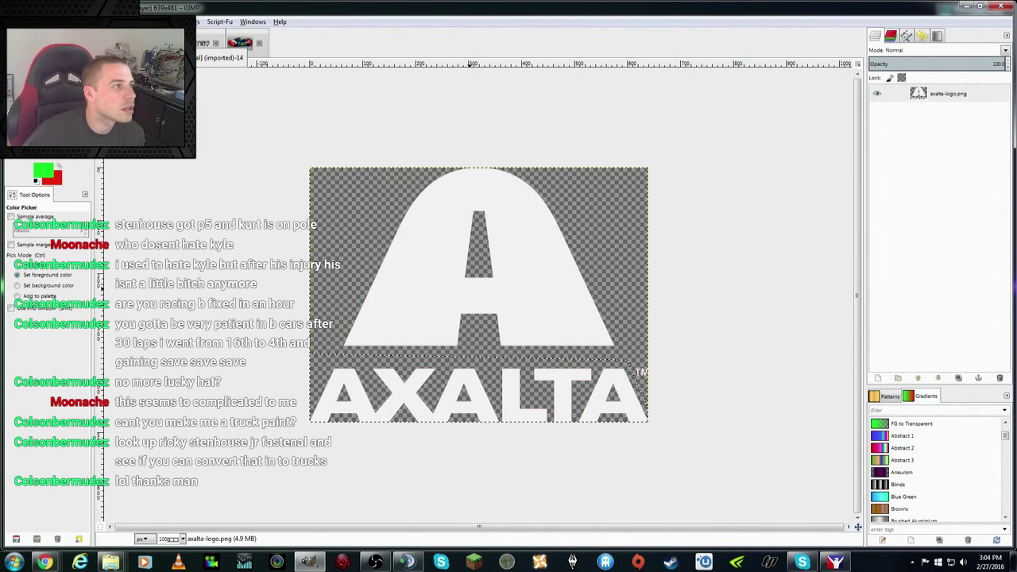
{"action": "left_click", "coordinate": [239, 43]}
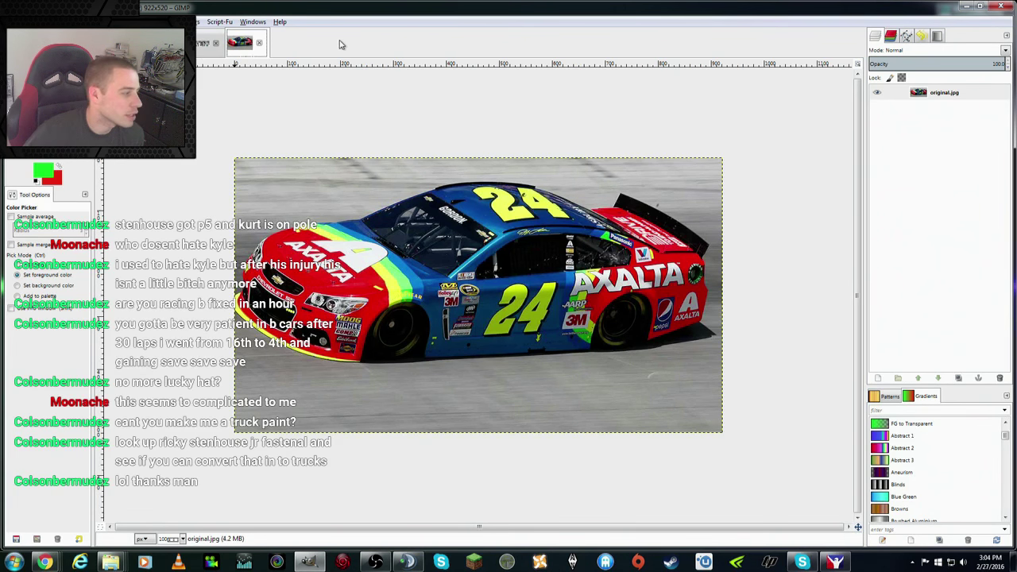
Step: Discard the axalta-logo image, close a pasted AXALTA wordmark image, and show original.jpg
{"action": "left_click", "coordinate": [214, 43]}
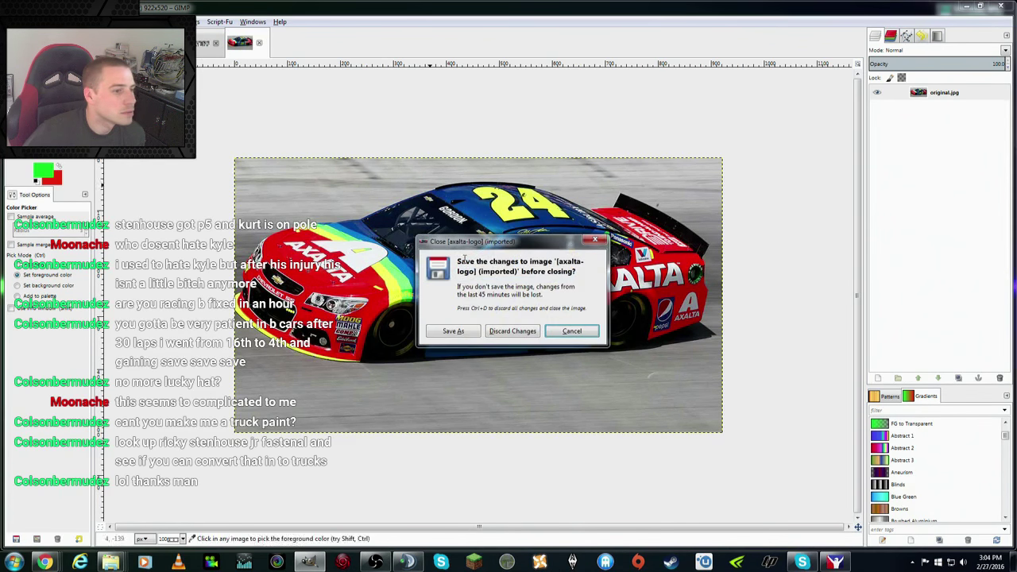
{"action": "left_click", "coordinate": [506, 333]}
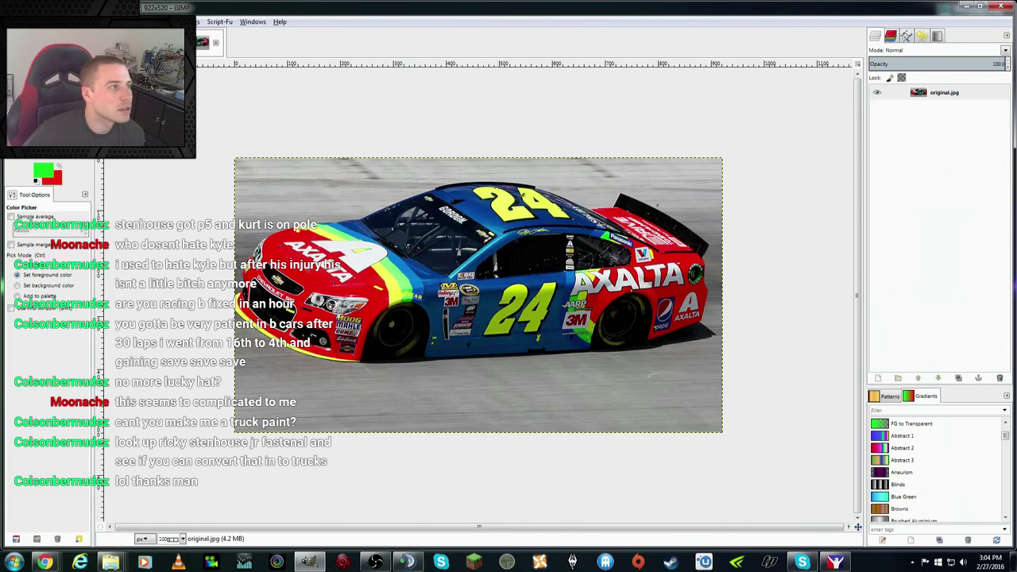
{"action": "key", "text": "ctrl+shift+v"}
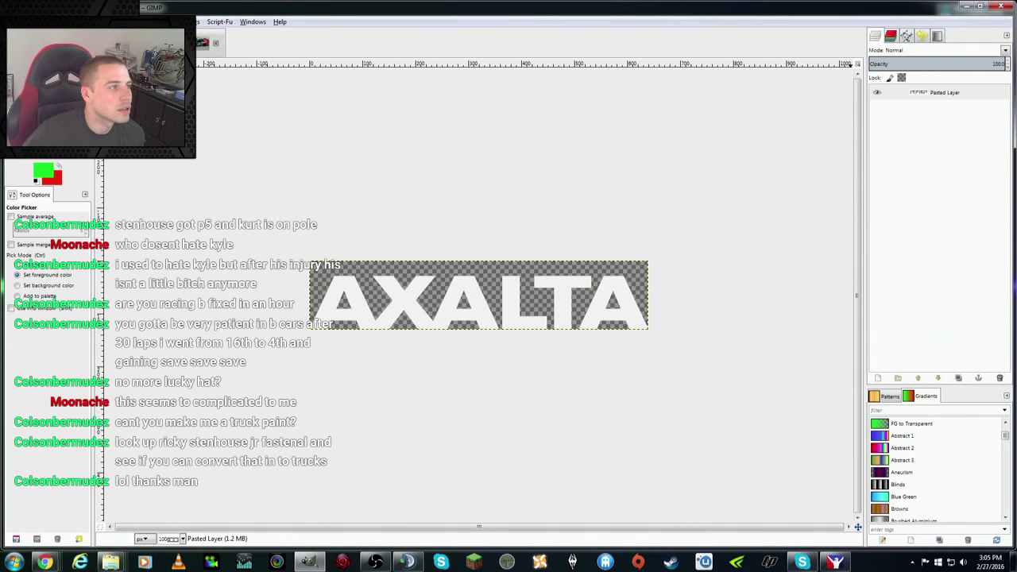
{"action": "left_click", "coordinate": [215, 43]}
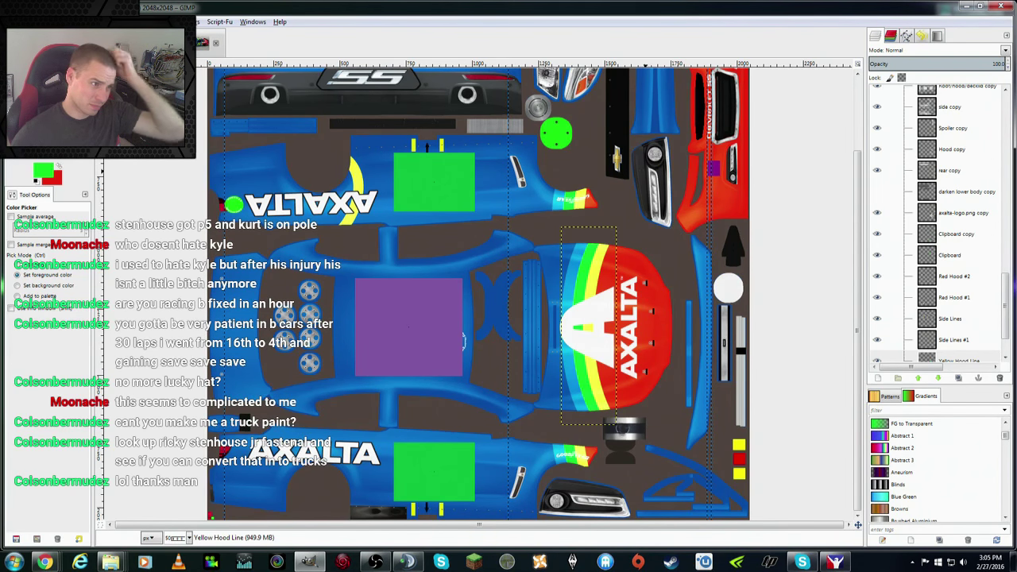
{"action": "key", "text": "alt+1"}
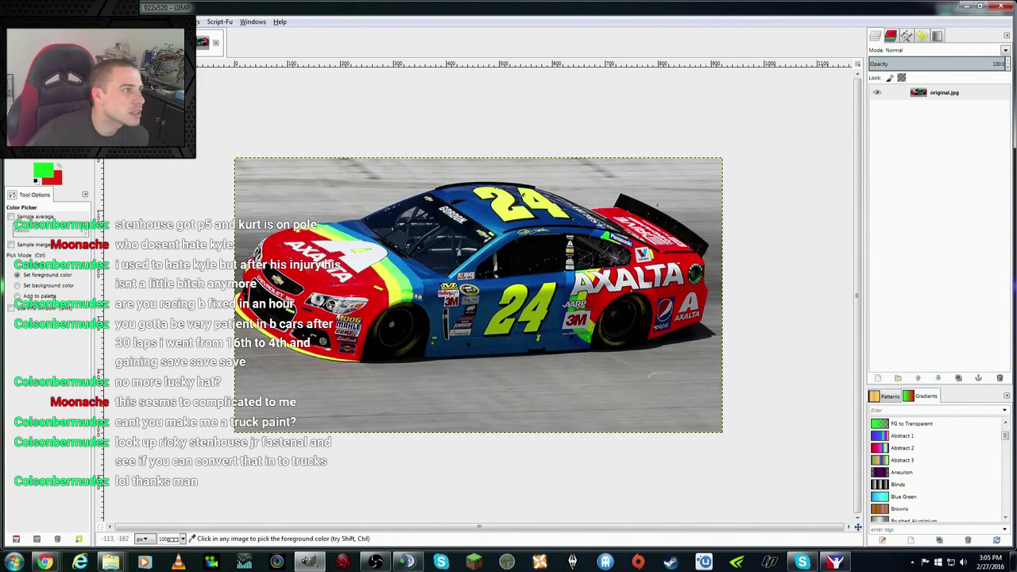
Step: Draw a two-anchor curved path beside the yellow side stripe, bending and nudging it into place
{"action": "key", "text": "alt+2"}
{"action": "key", "text": "b"}
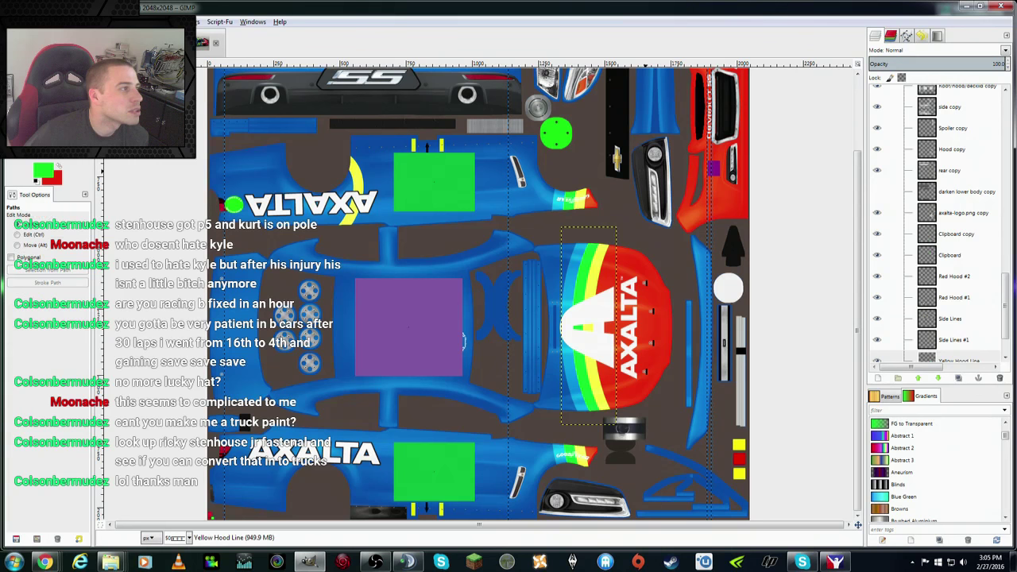
{"action": "left_click", "coordinate": [347, 147]}
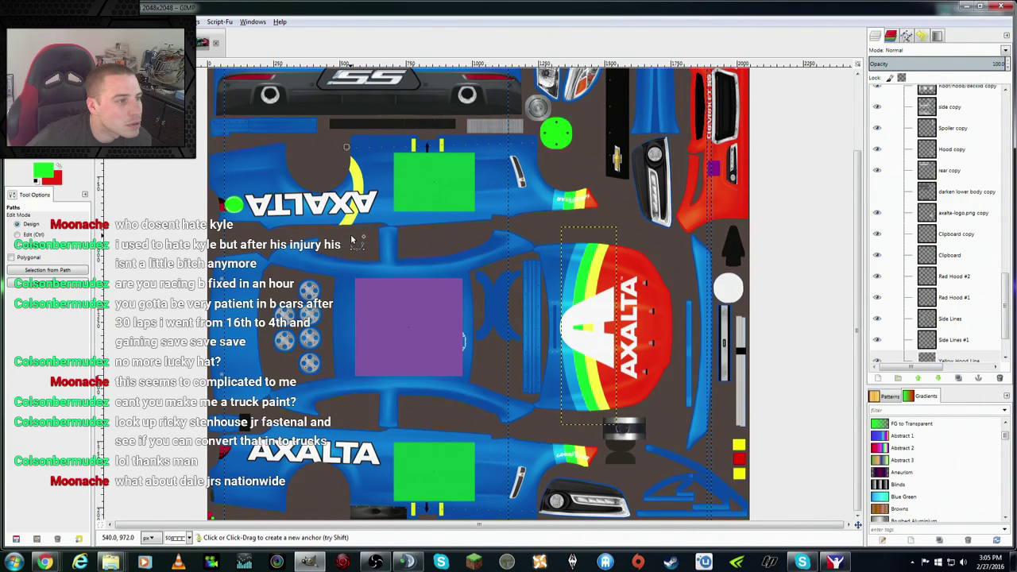
{"action": "left_click", "coordinate": [349, 235]}
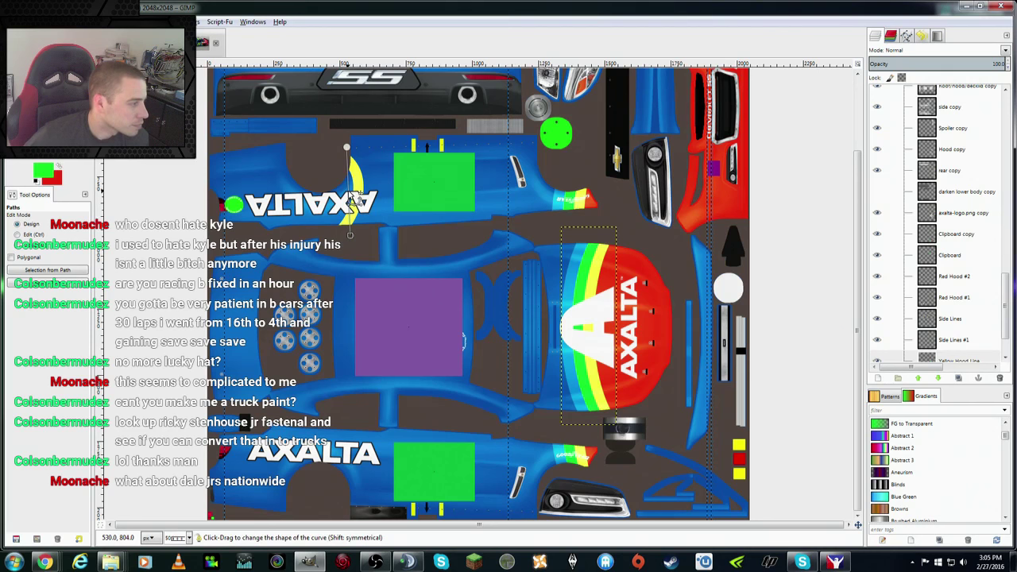
{"action": "left_click_drag", "start_coordinate": [352, 197], "coordinate": [365, 196]}
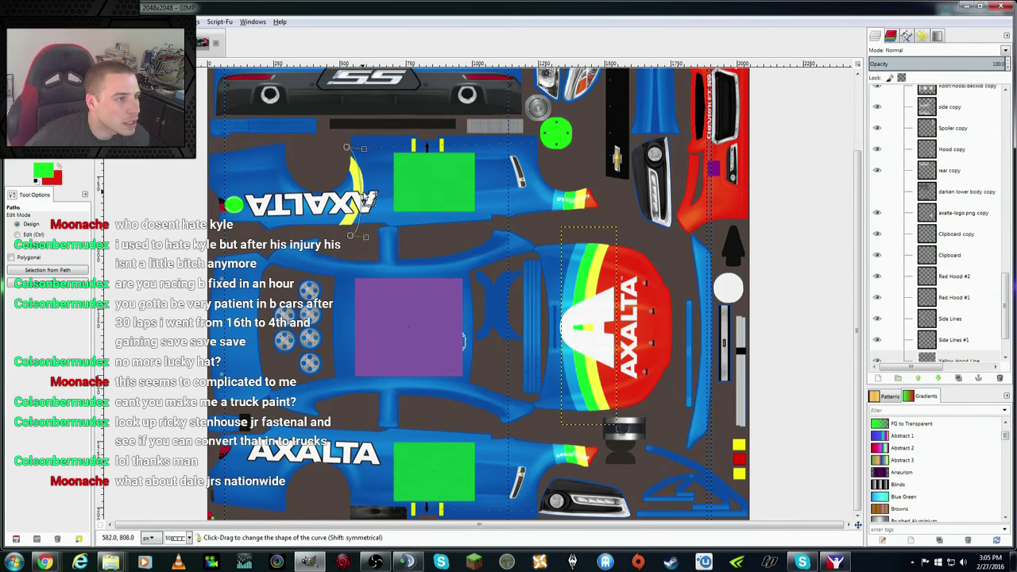
{"action": "left_click_drag", "start_coordinate": [364, 148], "coordinate": [383, 163]}
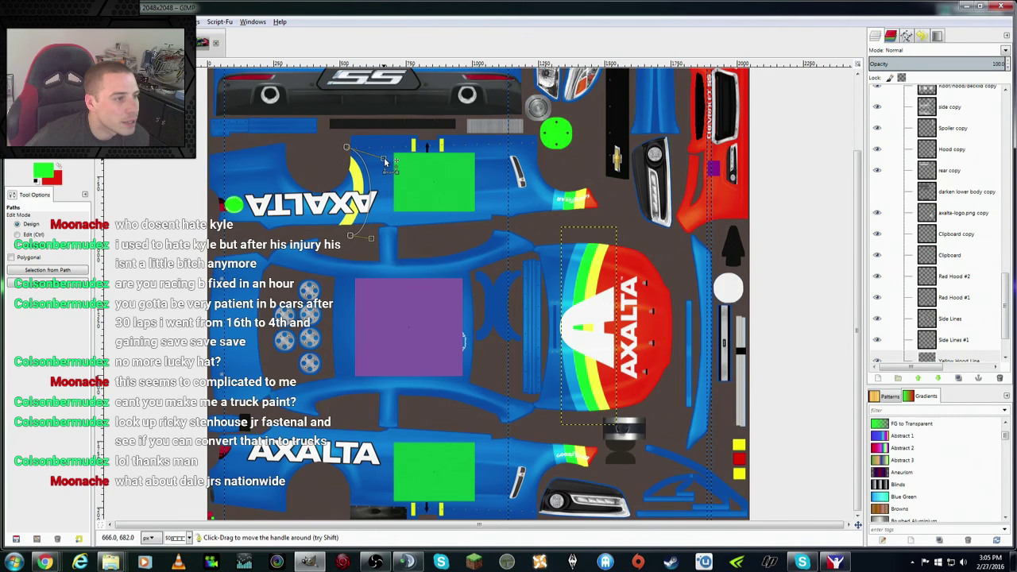
{"action": "left_click_drag", "start_coordinate": [372, 238], "coordinate": [374, 226]}
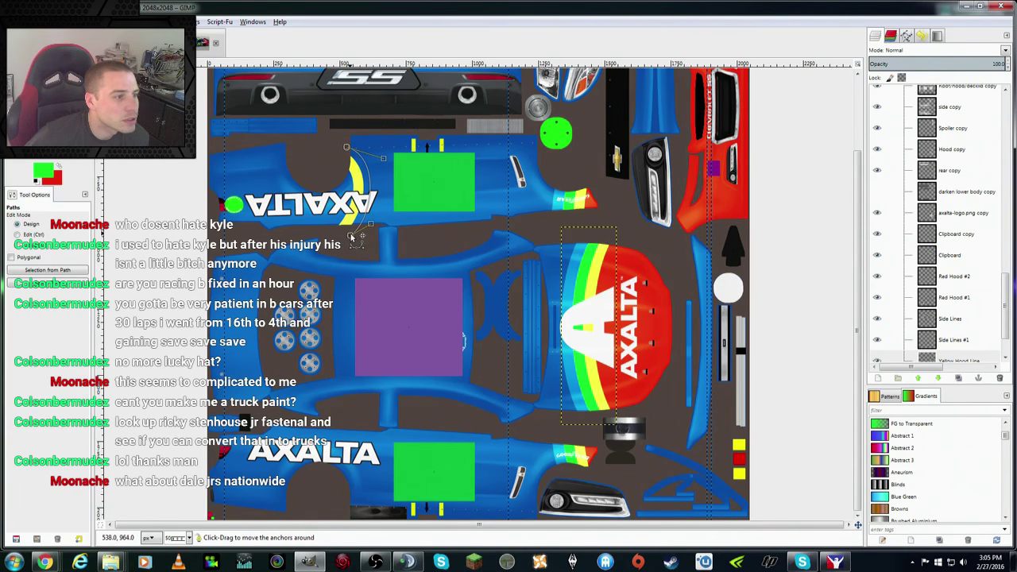
{"action": "left_click_drag", "start_coordinate": [351, 239], "coordinate": [355, 236]}
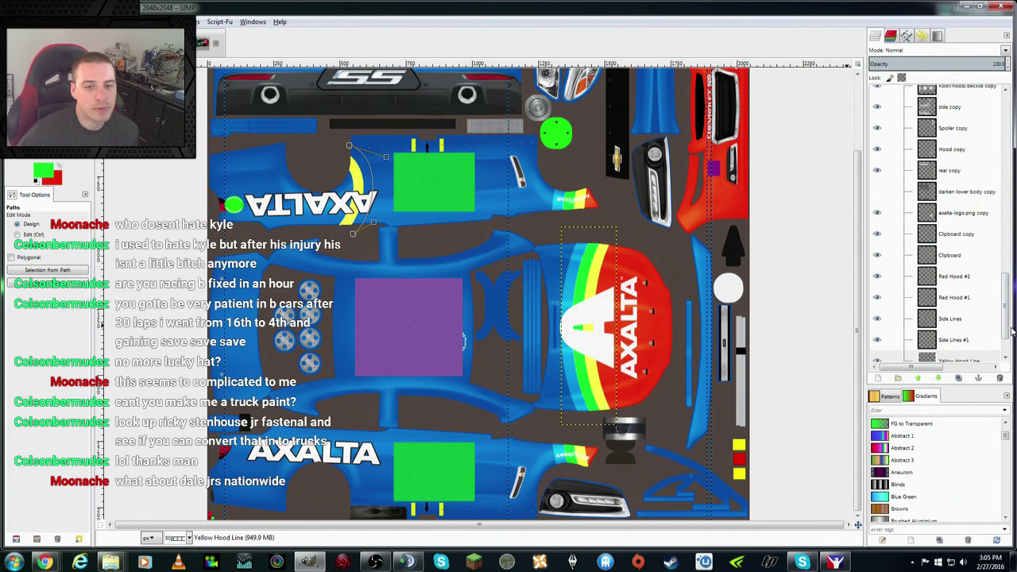
Step: Stroke the path on Side Lines #1 with a 38 px green line, then shift it left and down
{"action": "scroll", "coordinate": [1008, 320], "scroll_direction": "down", "scroll_amount": 3}
{"action": "left_click", "coordinate": [962, 288]}
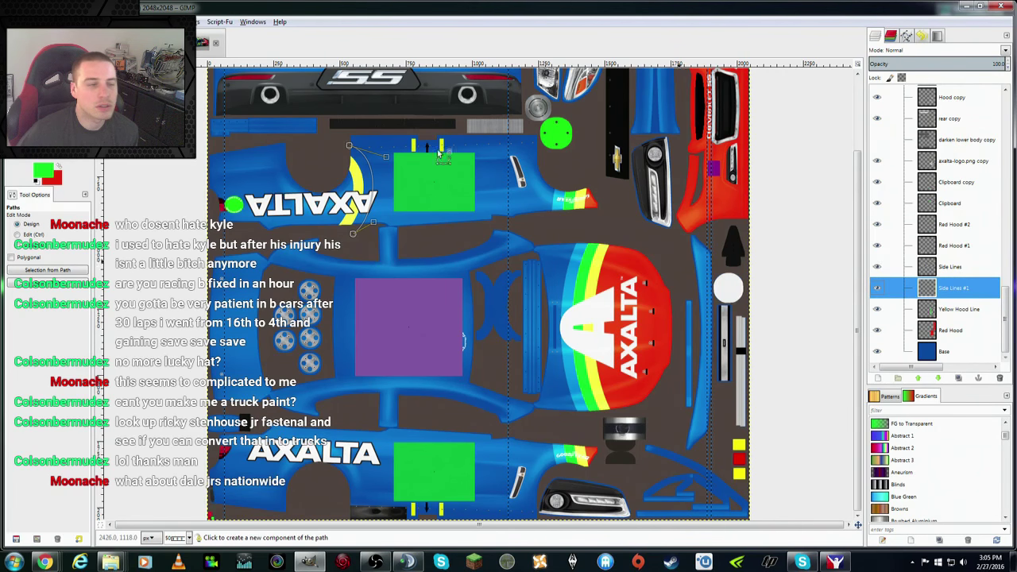
{"action": "left_click", "coordinate": [31, 21]}
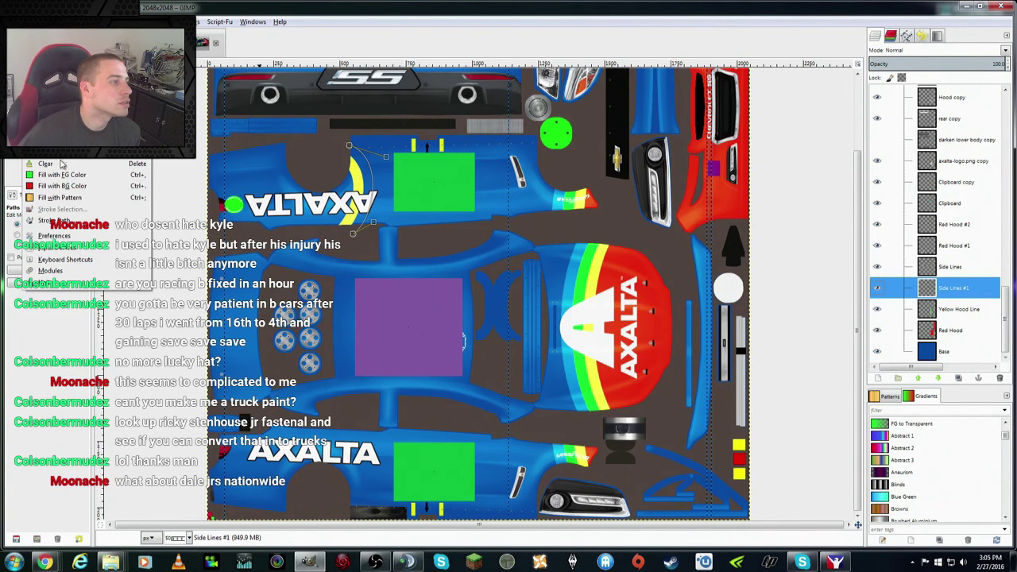
{"action": "left_click", "coordinate": [75, 220]}
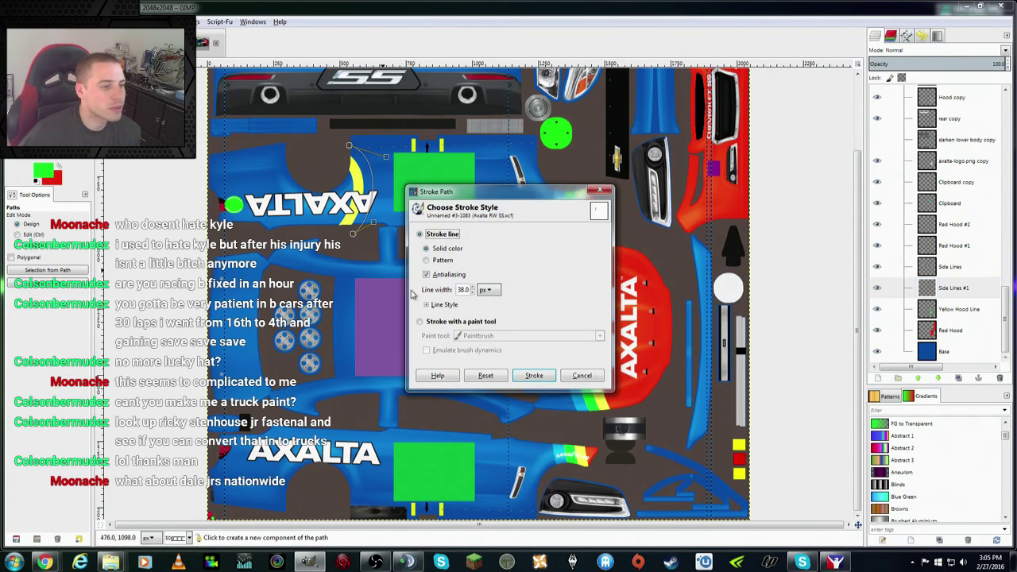
{"action": "left_click", "coordinate": [534, 376]}
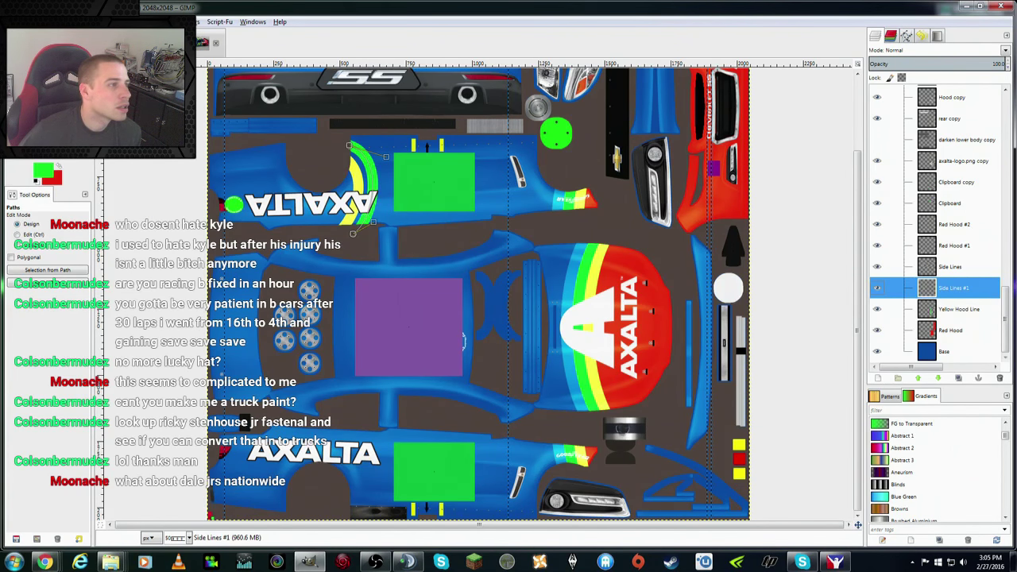
{"action": "key", "text": "m"}
{"action": "left_click_drag", "start_coordinate": [373, 169], "coordinate": [362, 173]}
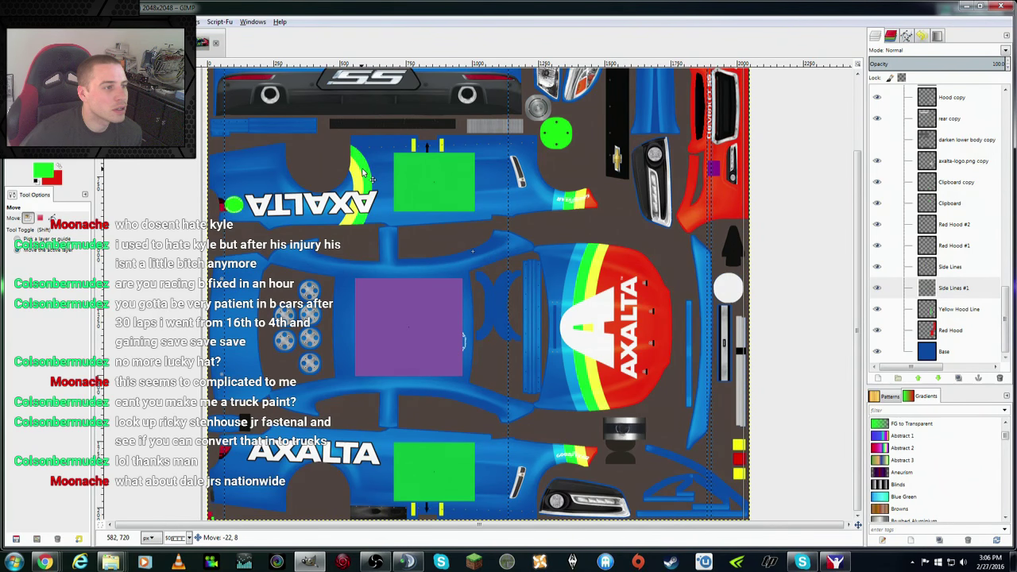
{"action": "left_click_drag", "start_coordinate": [364, 173], "coordinate": [363, 173]}
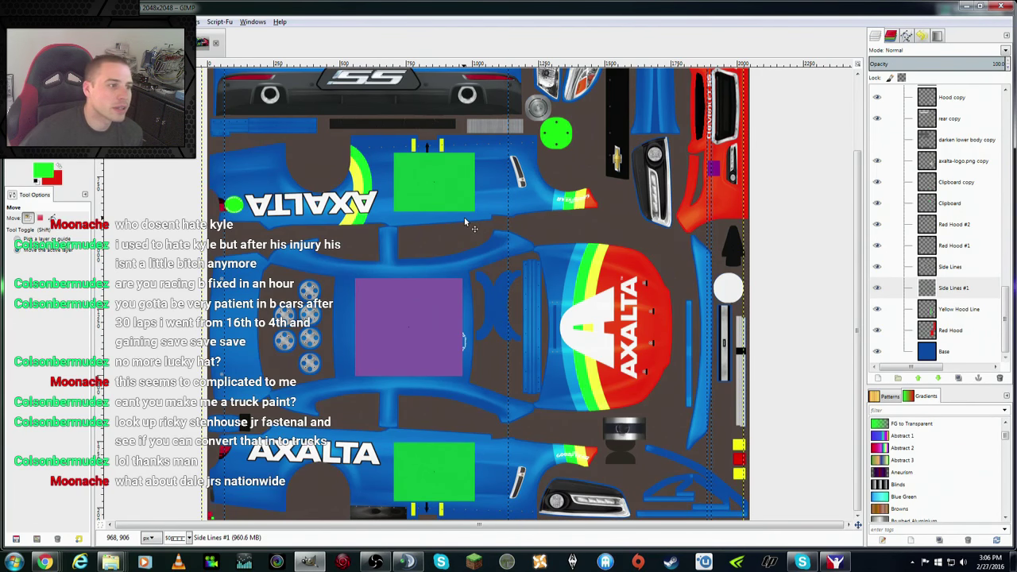
Step: Sample the blue from the hood's rainbow stripes as the painting colour
{"action": "left_click", "coordinate": [954, 276]}
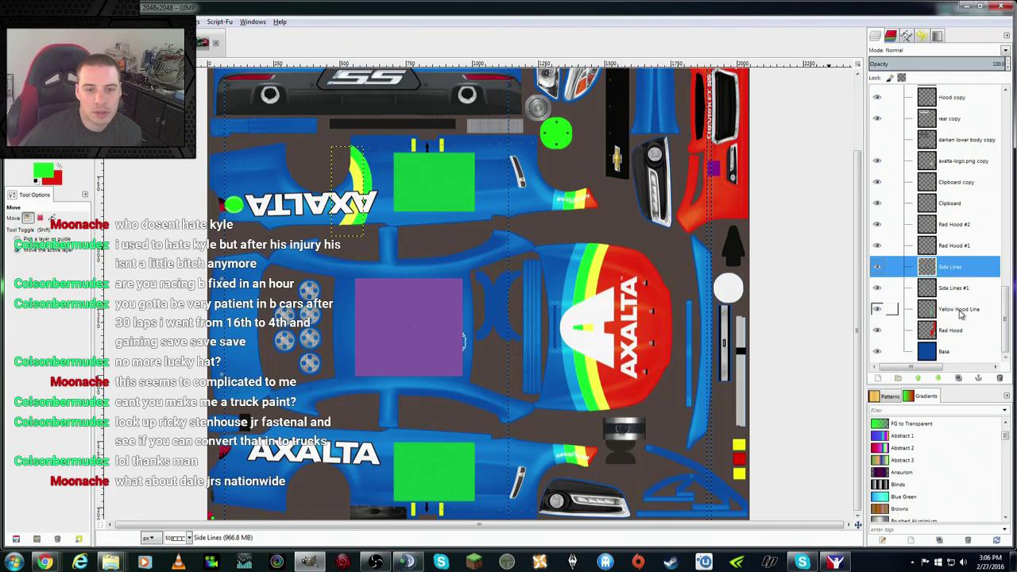
{"action": "left_click", "coordinate": [897, 310]}
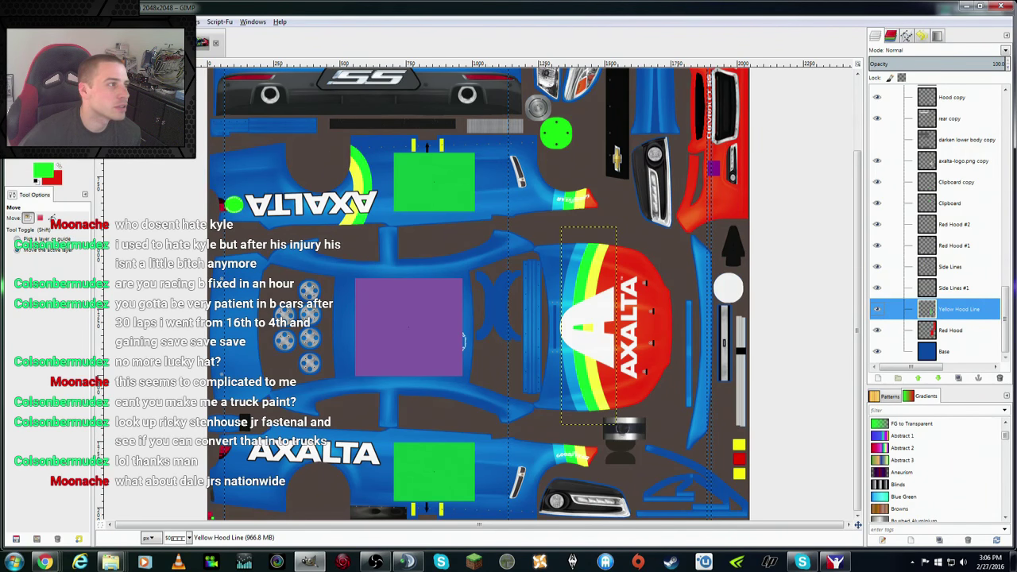
{"action": "key", "text": "o"}
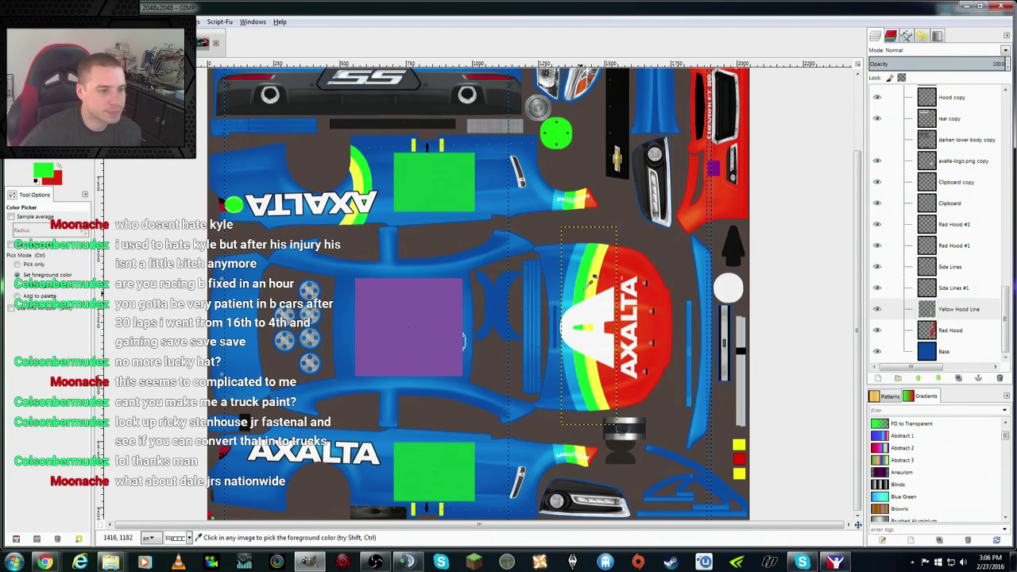
{"action": "left_click", "coordinate": [578, 272]}
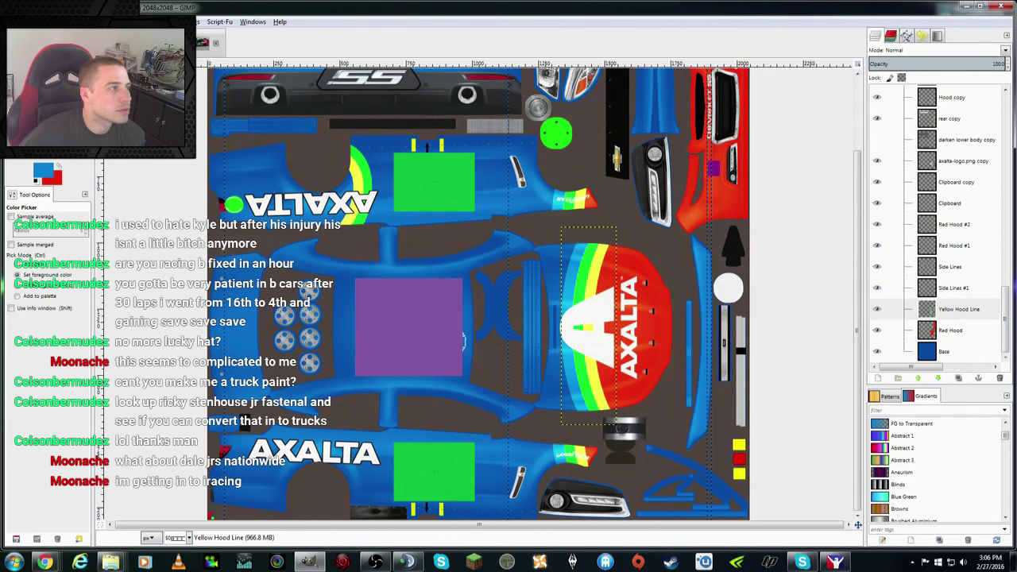
{"action": "key", "text": "b"}
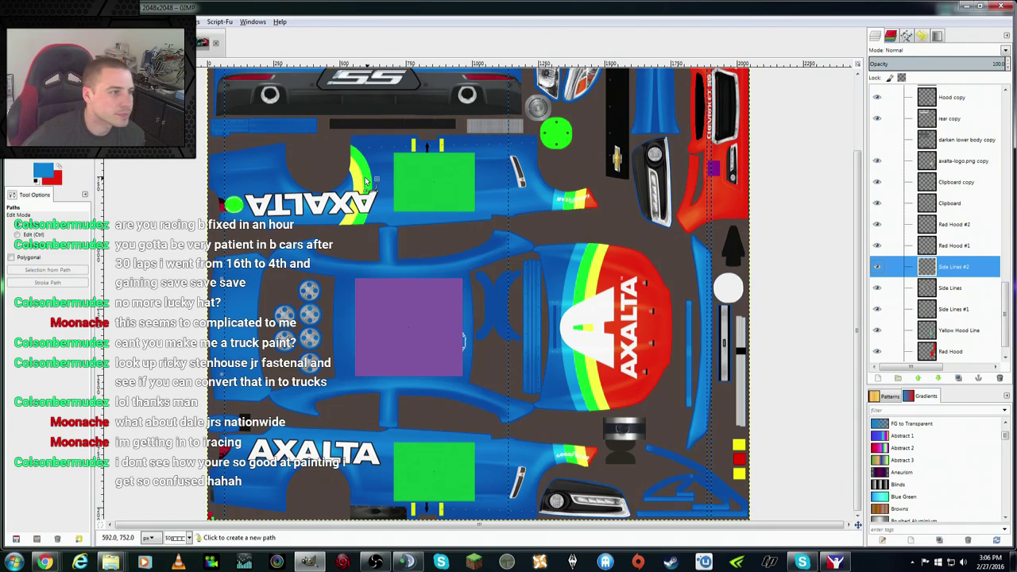
Step: Move Side Lines #2 below Side Lines #1 and draw a curved path beside the rainbow stripe
{"action": "left_click_drag", "start_coordinate": [954, 266], "coordinate": [958, 319]}
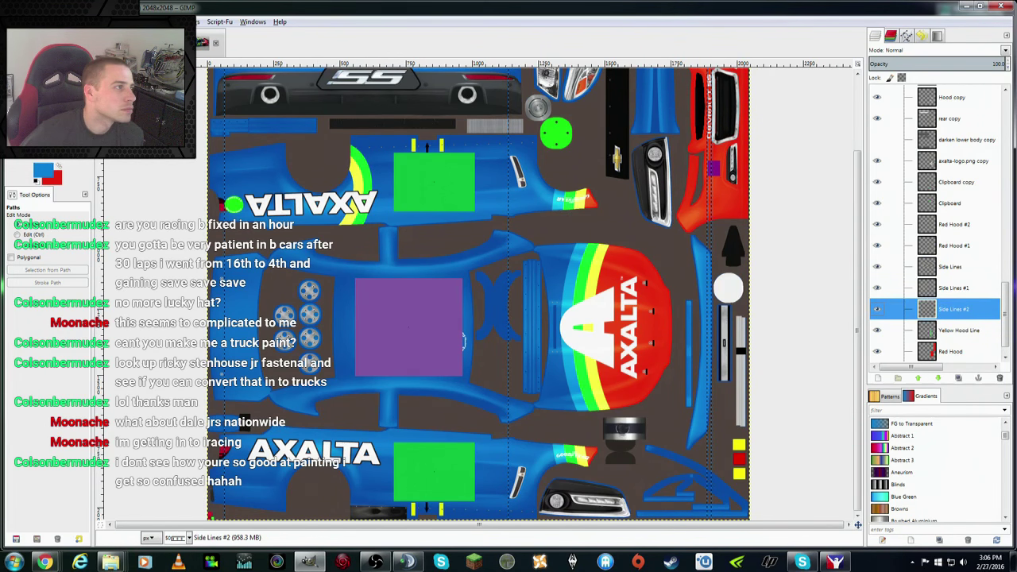
{"action": "left_click", "coordinate": [341, 134]}
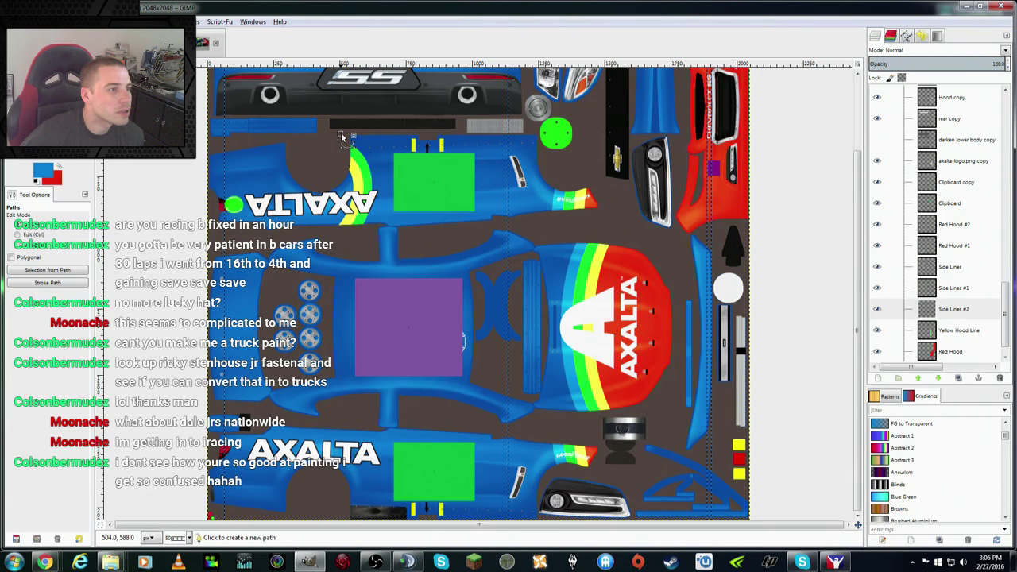
{"action": "left_click", "coordinate": [364, 242]}
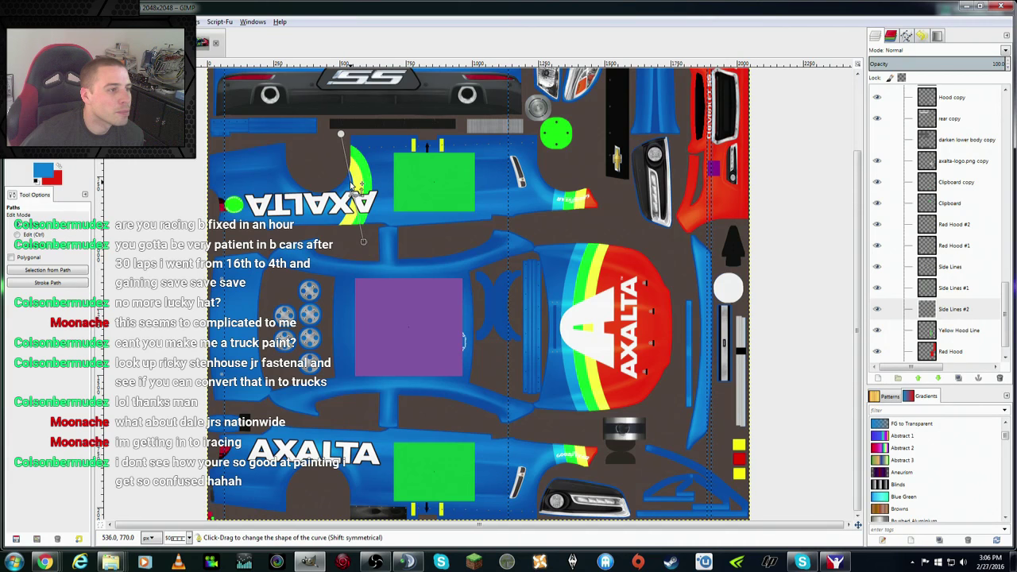
{"action": "mouse_move", "coordinate": [353, 184]}
{"action": "left_mouse_down"}
{"action": "mouse_move", "coordinate": [376, 129]}
{"action": "mouse_move", "coordinate": [403, 149]}
{"action": "left_mouse_up"}
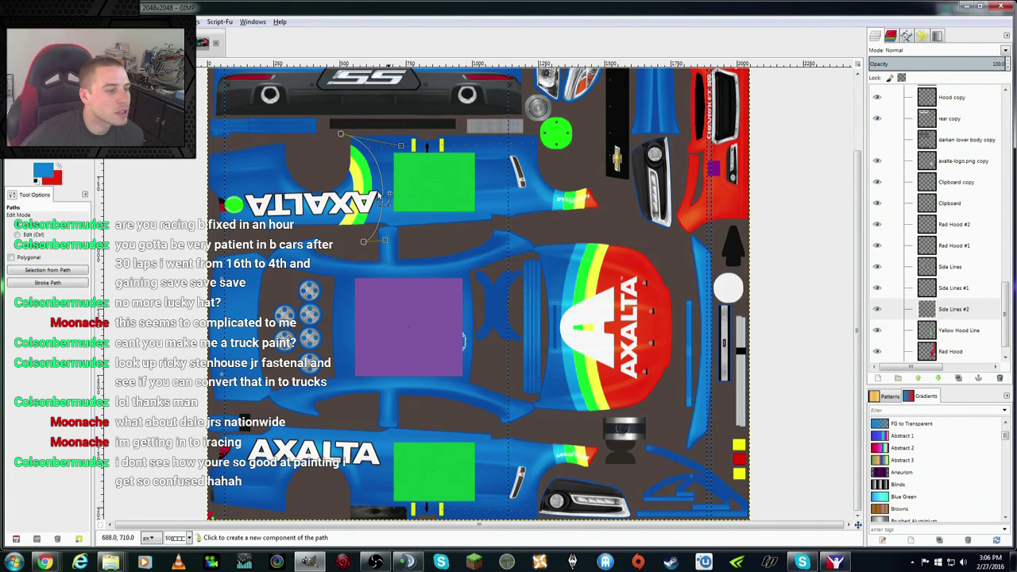
{"action": "left_click_drag", "start_coordinate": [387, 237], "coordinate": [380, 234]}
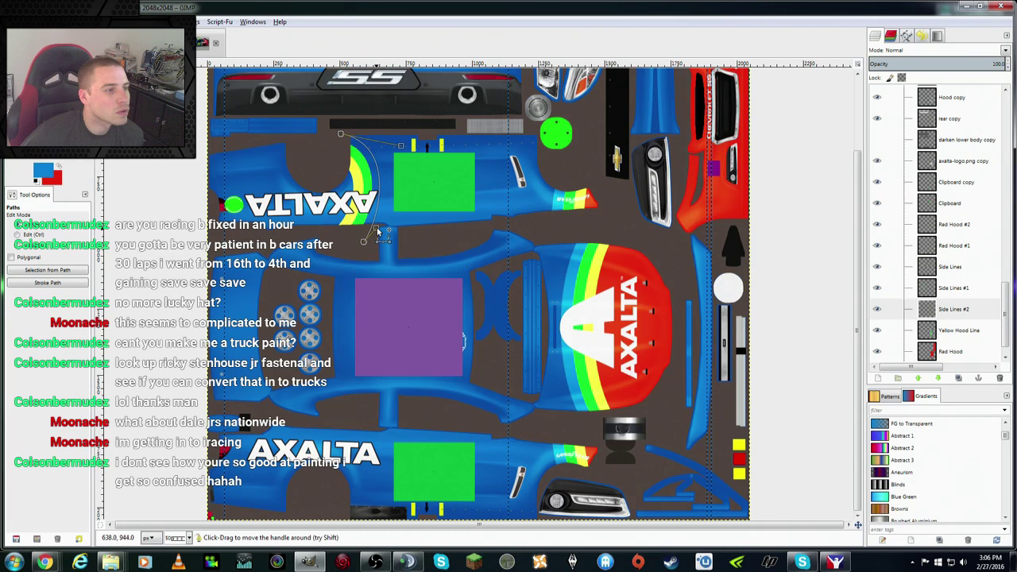
{"action": "left_click_drag", "start_coordinate": [379, 230], "coordinate": [385, 222]}
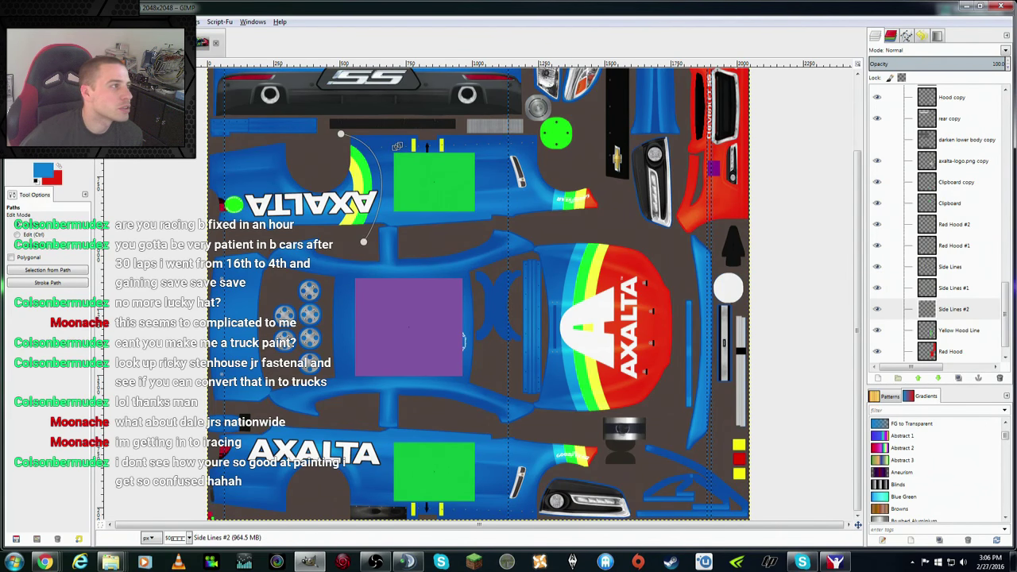
Step: Stroke the path with a 38 px blue line and nudge it slightly left and down
{"action": "left_click", "coordinate": [47, 282]}
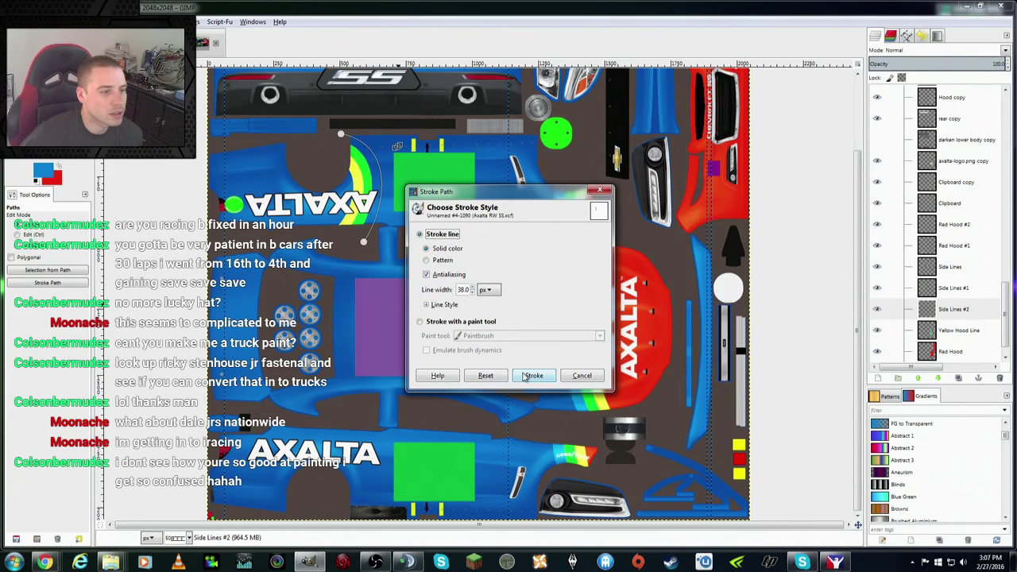
{"action": "left_click", "coordinate": [531, 375]}
{"action": "key", "text": "m"}
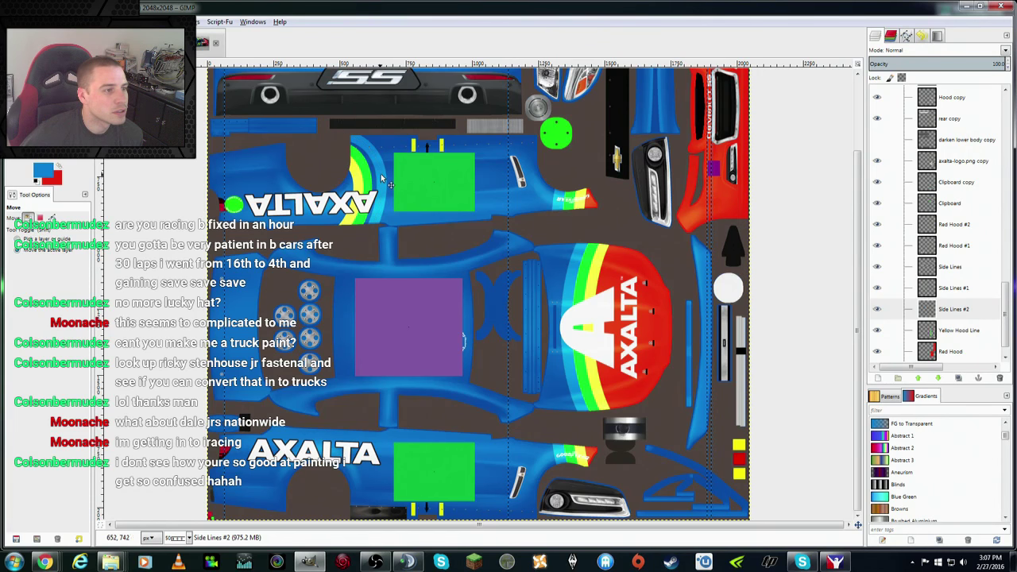
{"action": "left_click_drag", "start_coordinate": [381, 175], "coordinate": [377, 177]}
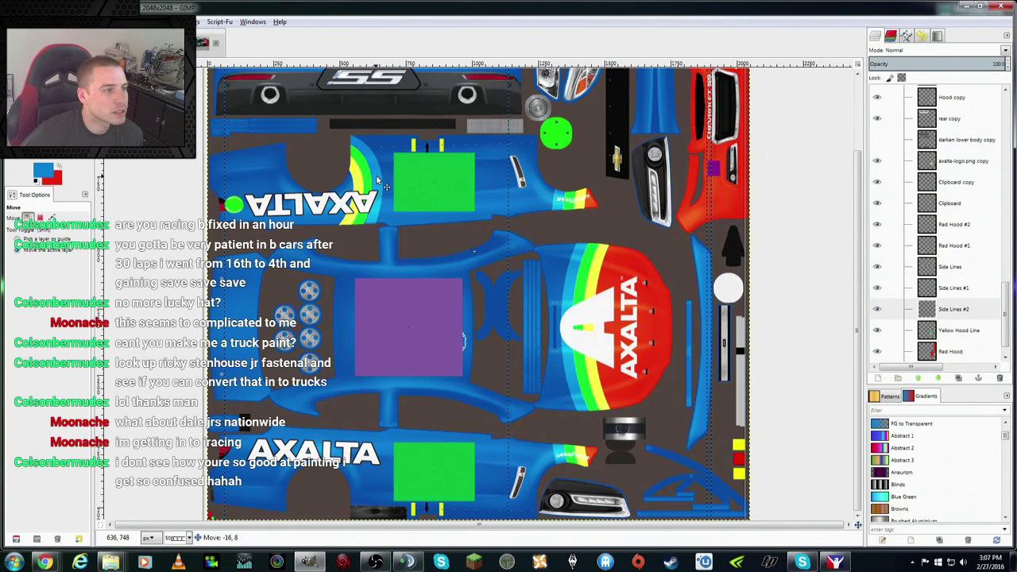
{"action": "left_click_drag", "start_coordinate": [378, 180], "coordinate": [376, 179]}
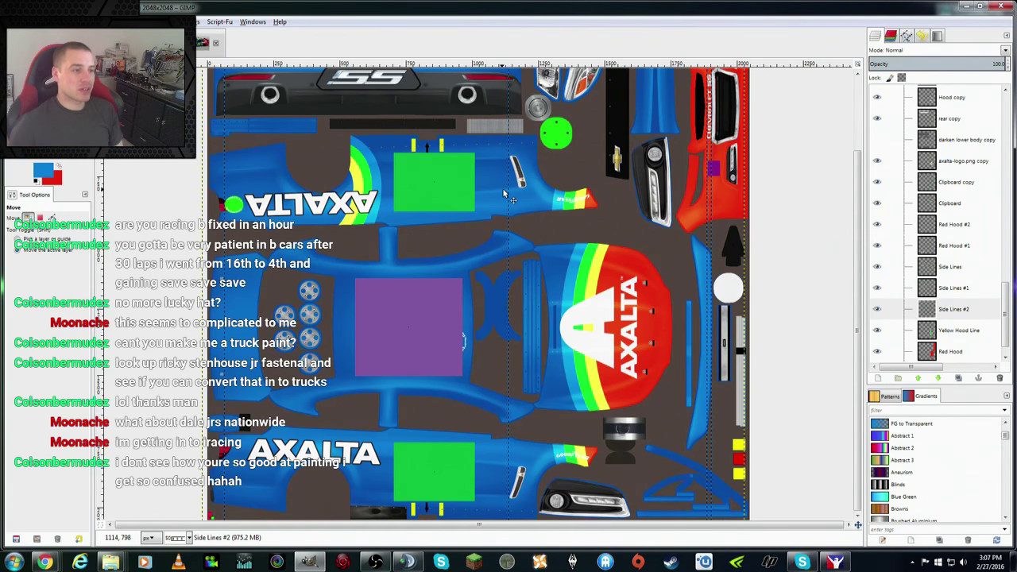
Step: Compare the paint scheme against the original.jpg reference car photo
{"action": "left_click", "coordinate": [203, 42]}
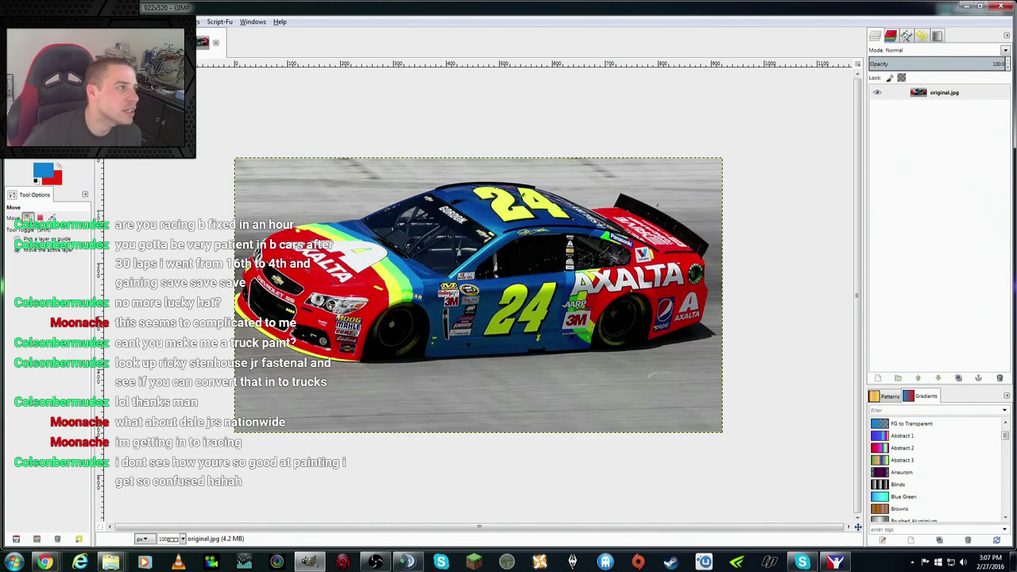
{"action": "left_click", "coordinate": [181, 42]}
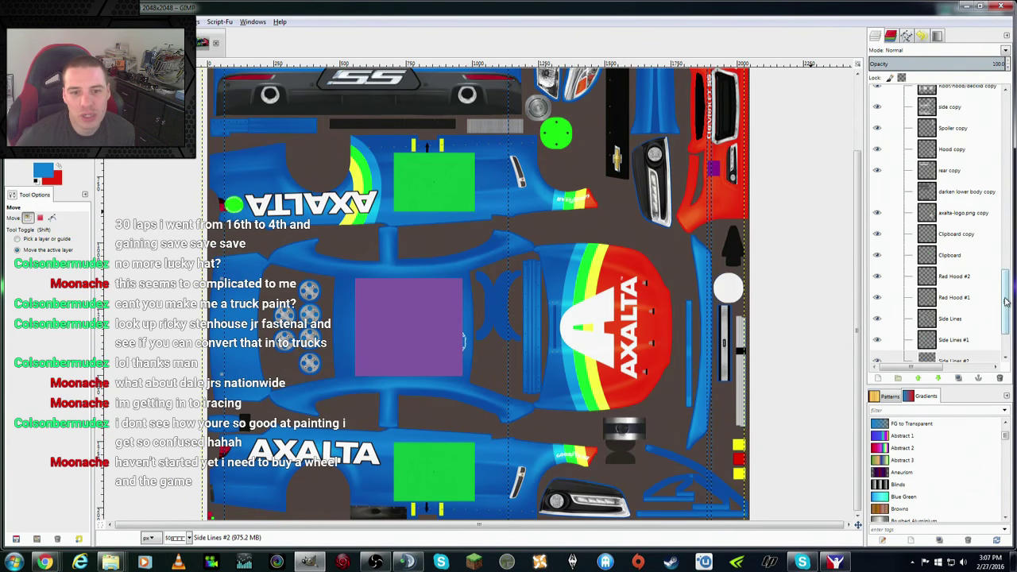
{"action": "scroll", "coordinate": [977, 302], "scroll_direction": "down", "scroll_amount": 3}
Step: Merge Side Lines and Side Lines #1 down into Side Lines #2, then toggle its visibility to check the stripes
{"action": "left_click", "coordinate": [968, 273]}
{"action": "right_click", "coordinate": [969, 271]}
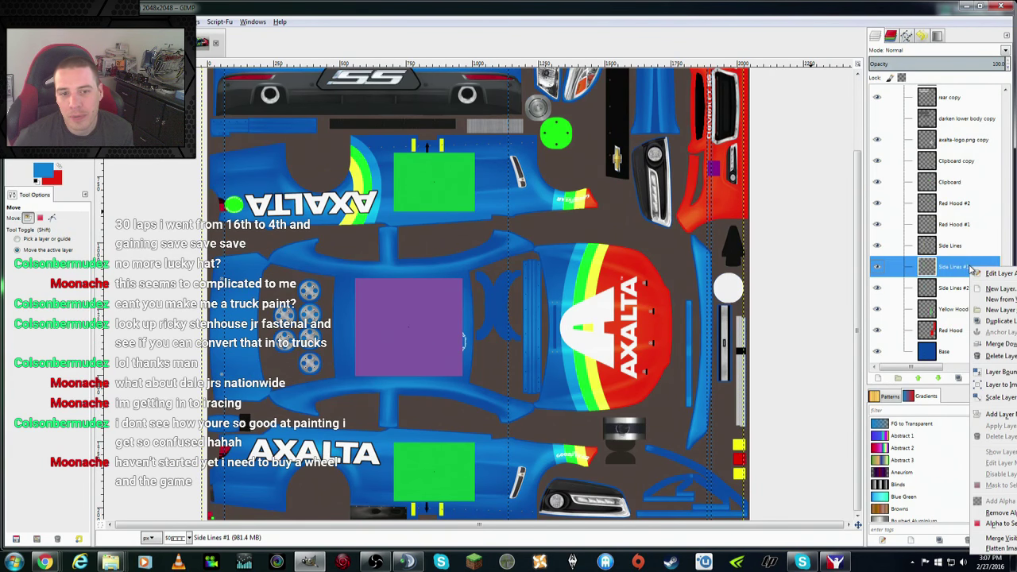
{"action": "left_click", "coordinate": [965, 248]}
{"action": "right_click", "coordinate": [965, 247]}
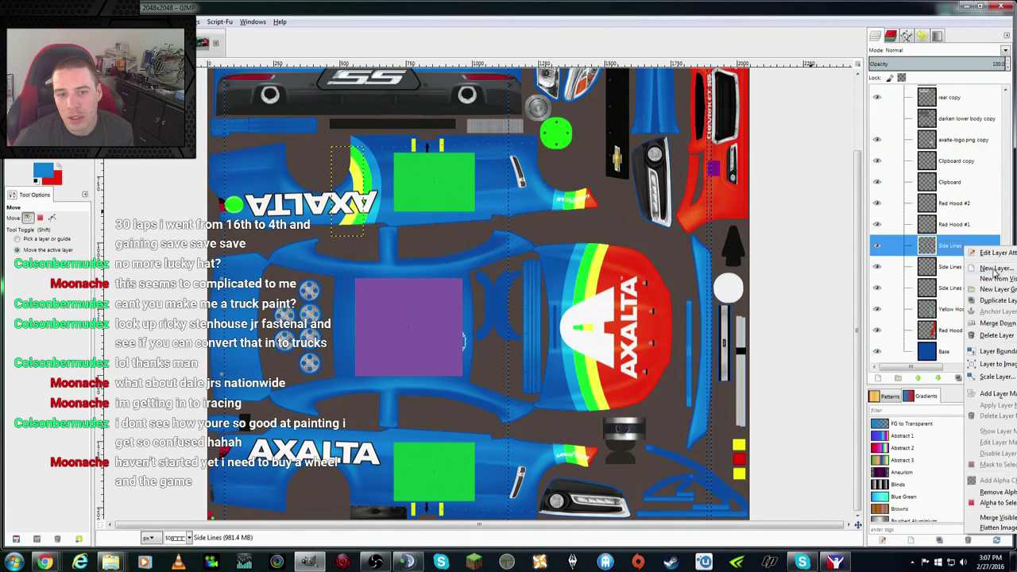
{"action": "left_click", "coordinate": [1001, 323]}
{"action": "right_click", "coordinate": [967, 268]}
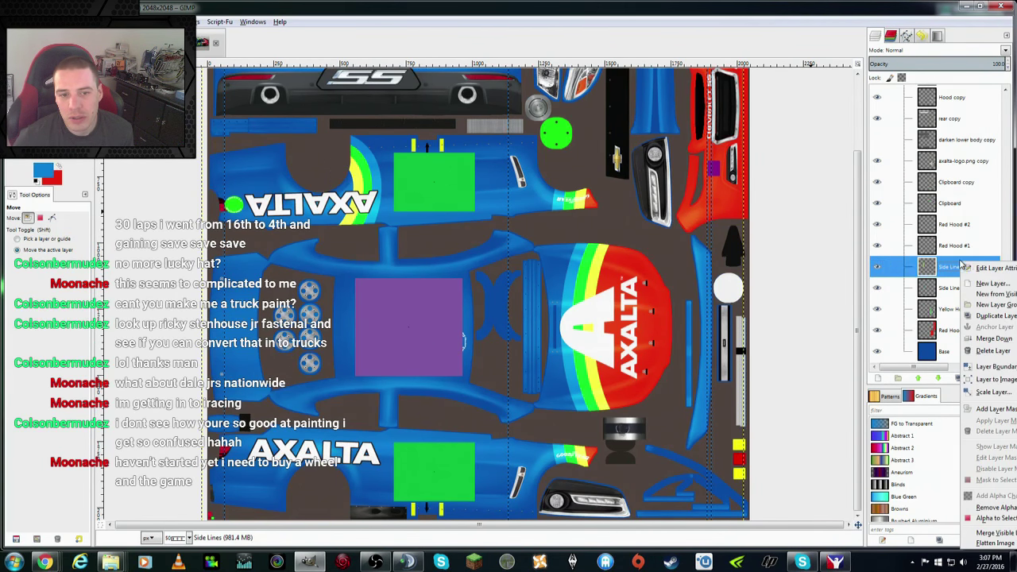
{"action": "left_click", "coordinate": [992, 340]}
{"action": "left_click", "coordinate": [880, 290]}
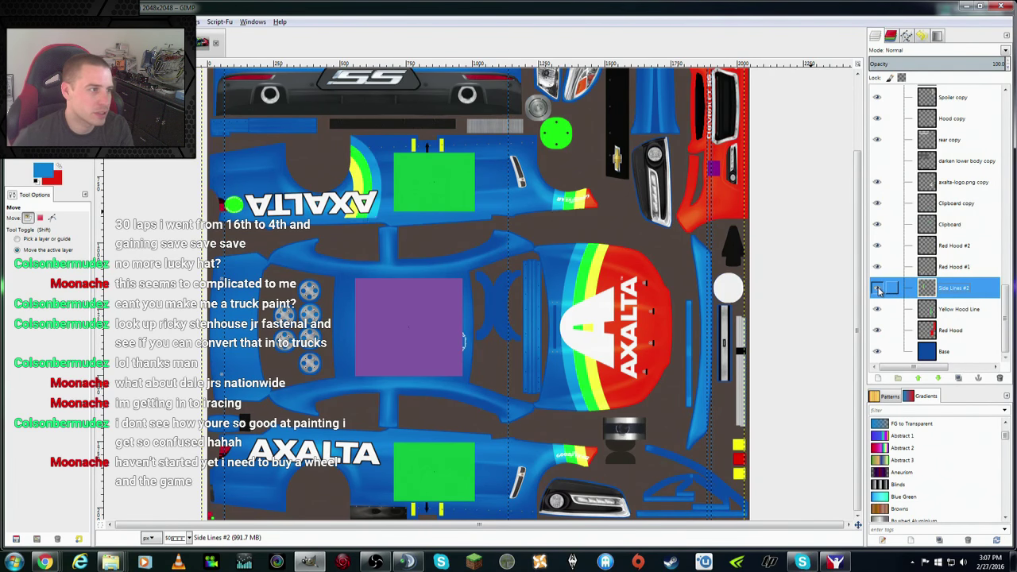
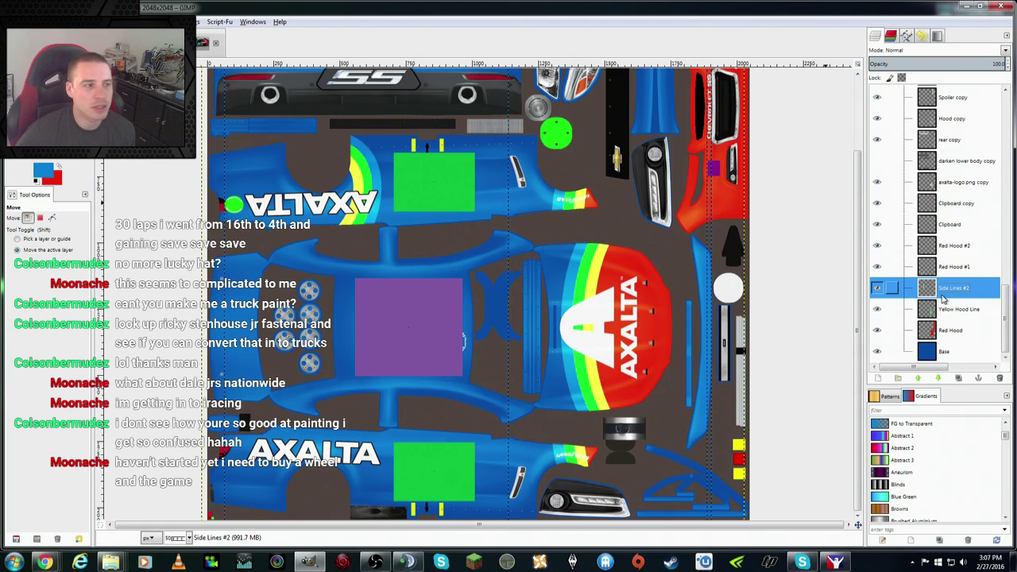
Step: Crop the Side Lines #2 layer down to its rainbow stripe and clear the selection
{"action": "left_click", "coordinate": [880, 291]}
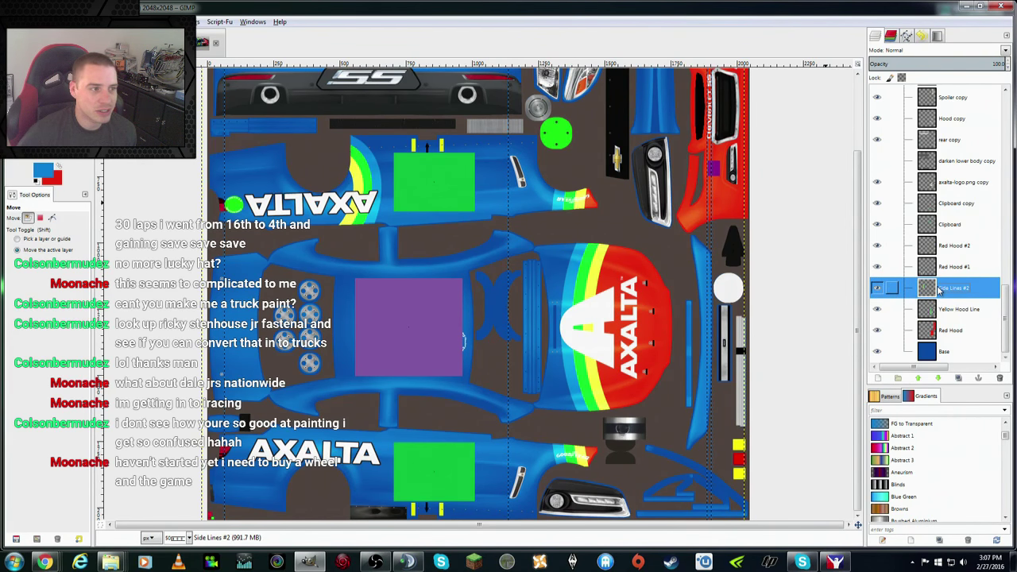
{"action": "right_click", "coordinate": [961, 293]}
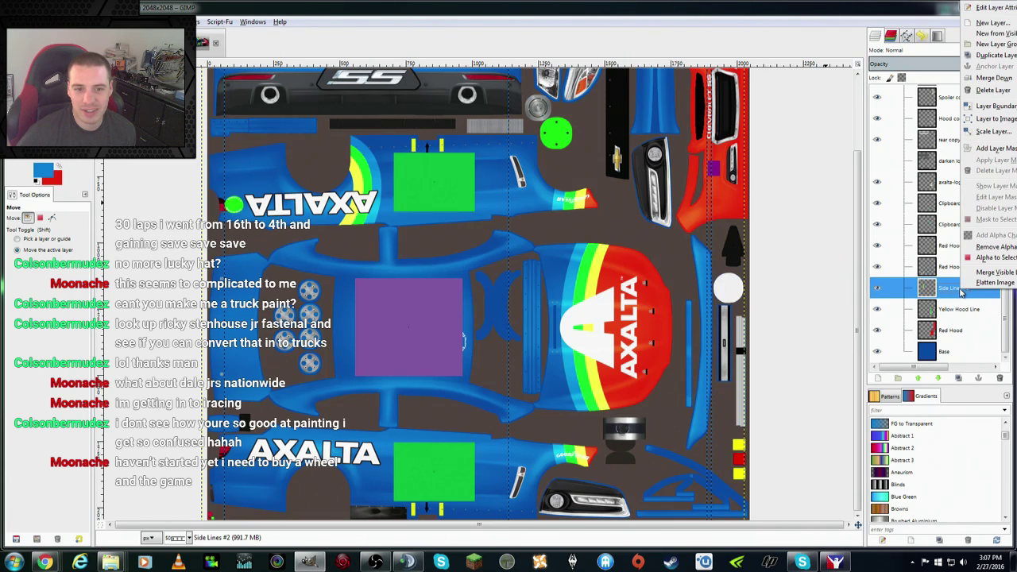
{"action": "left_click", "coordinate": [990, 259]}
{"action": "left_click", "coordinate": [121, 22]}
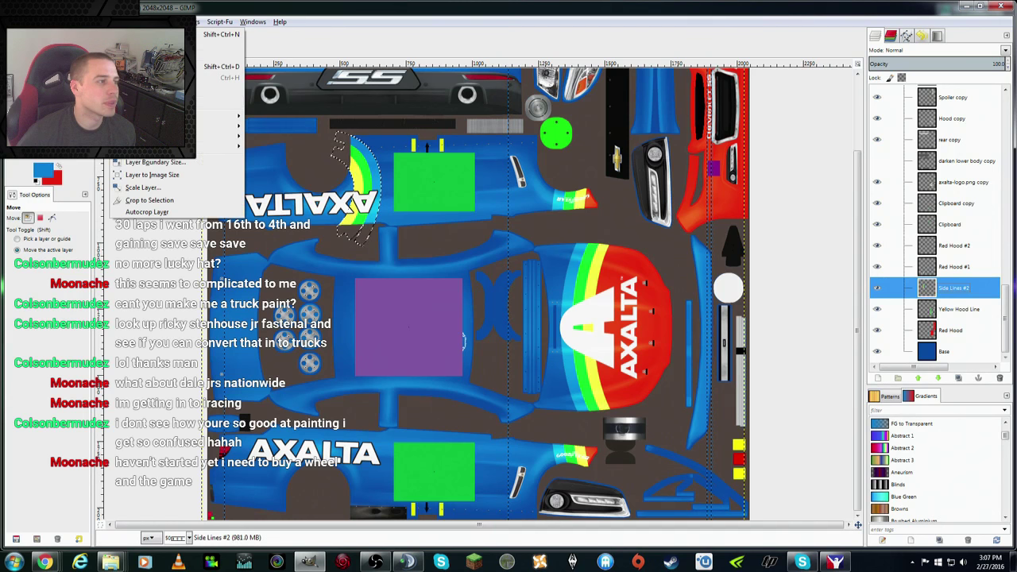
{"action": "left_click", "coordinate": [150, 200]}
{"action": "left_click", "coordinate": [36, 22]}
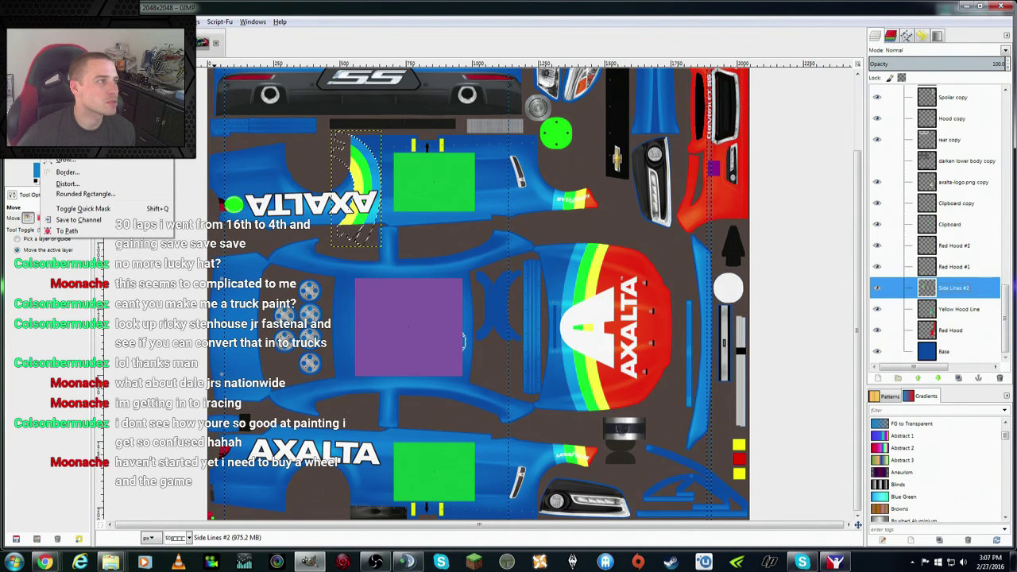
{"action": "left_click", "coordinate": [48, 55]}
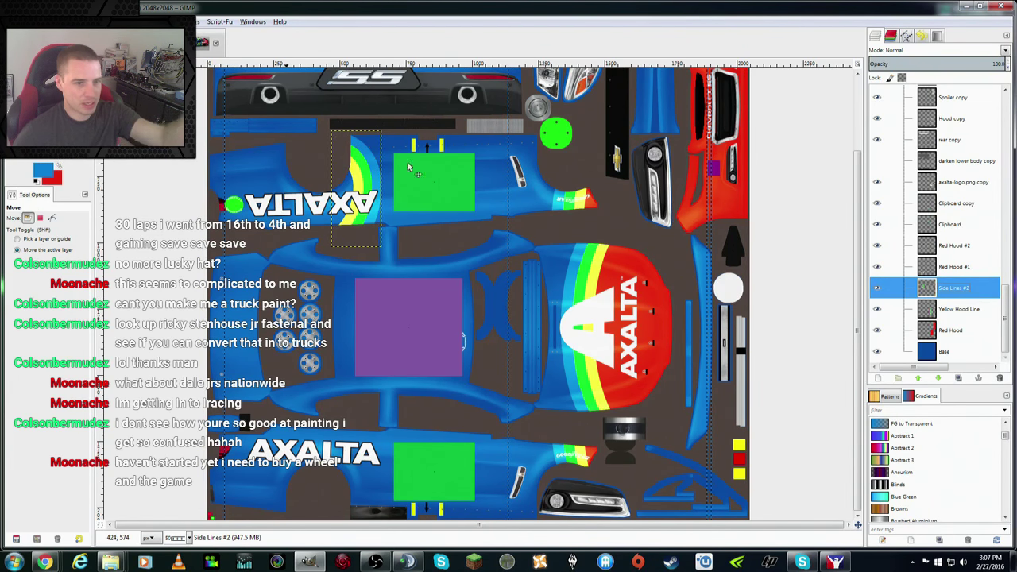
Step: Duplicate the stripe as Side Lines #3 and flip the copy vertically
{"action": "right_click", "coordinate": [966, 288]}
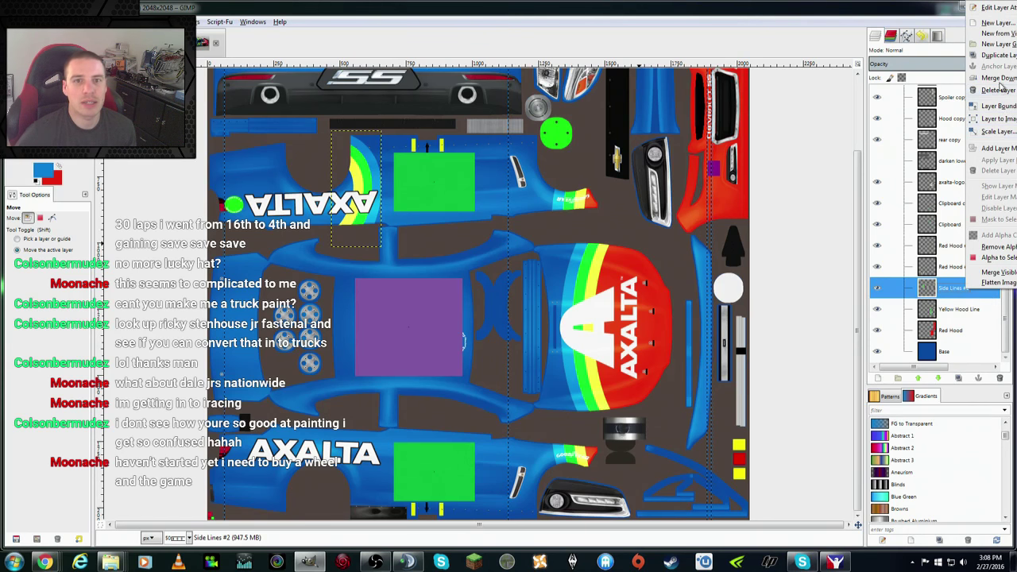
{"action": "left_click", "coordinate": [1003, 55]}
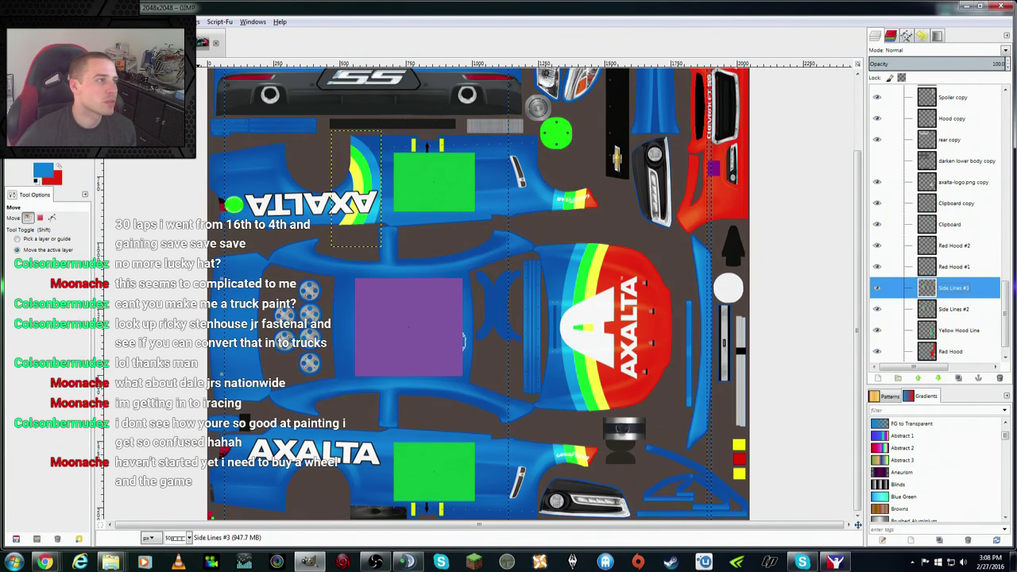
{"action": "left_click", "coordinate": [119, 21]}
{"action": "mouse_move", "coordinate": [175, 147]}
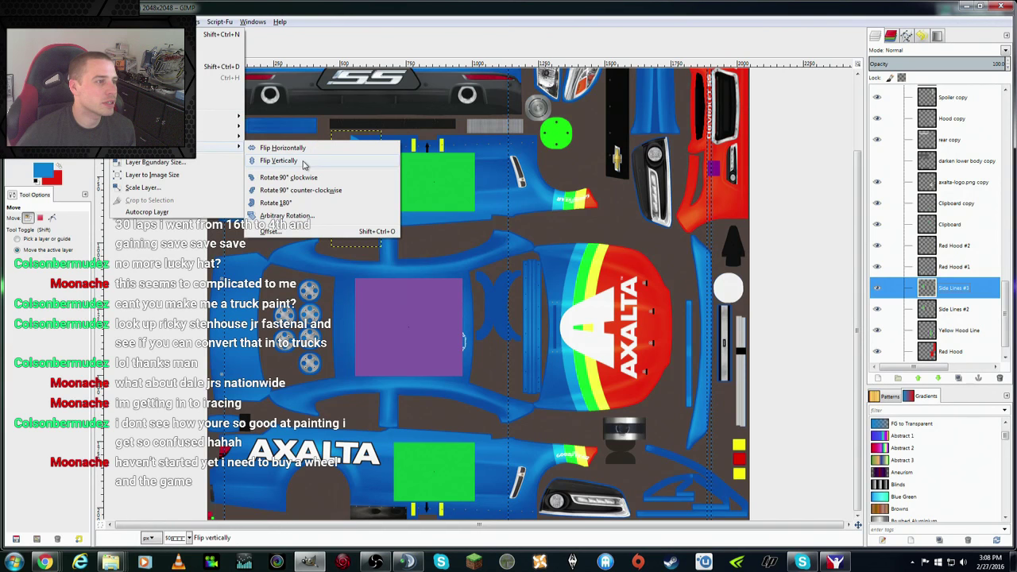
{"action": "left_click", "coordinate": [303, 164]}
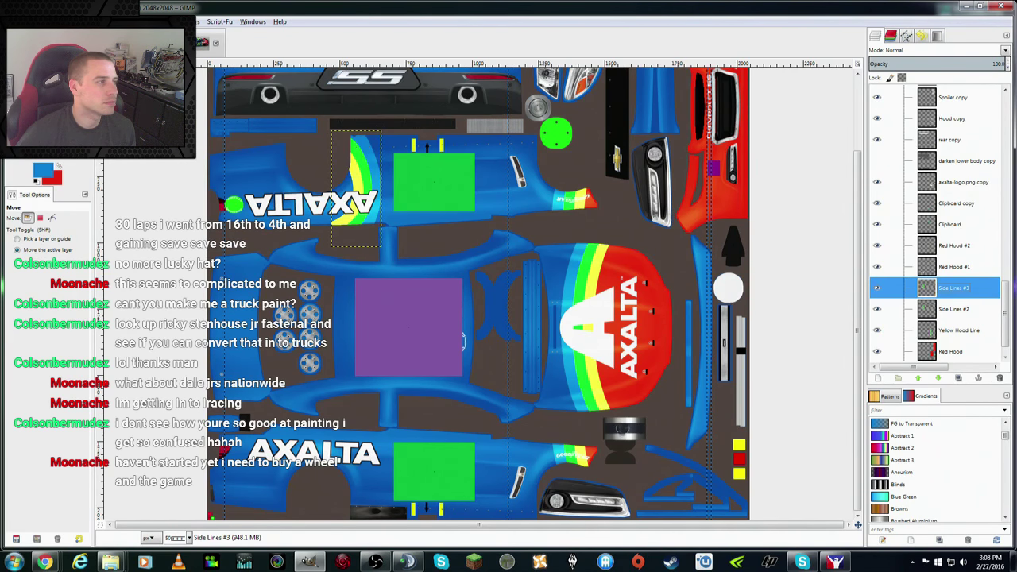
Step: Position the flipped Side Lines #3 stripe on the lower side panel beside AXALTA
{"action": "left_click_drag", "start_coordinate": [367, 190], "coordinate": [367, 452]}
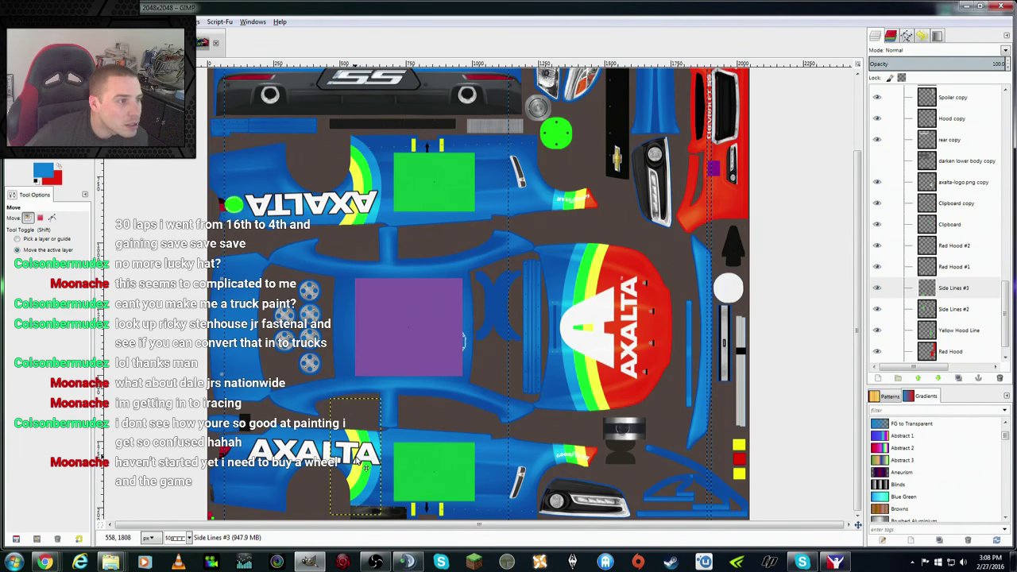
{"action": "left_click_drag", "start_coordinate": [363, 473], "coordinate": [364, 484]}
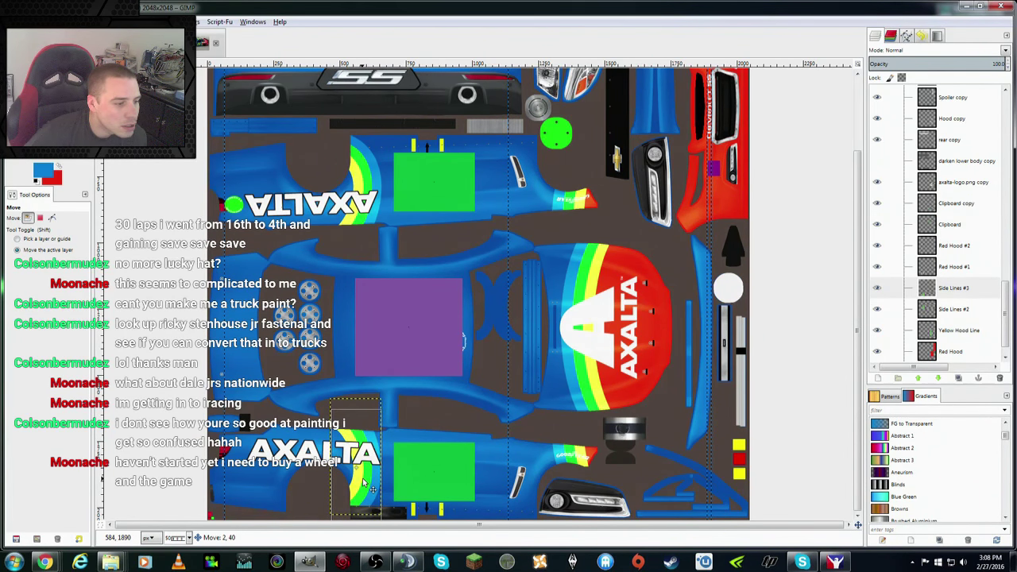
{"action": "left_click_drag", "start_coordinate": [364, 483], "coordinate": [364, 486]}
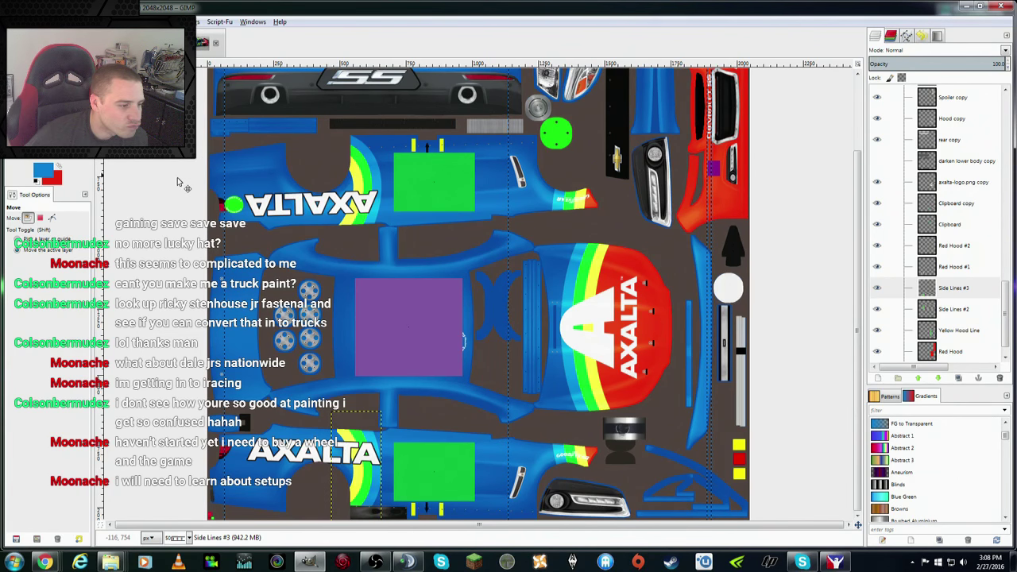
{"action": "left_click_drag", "start_coordinate": [360, 469], "coordinate": [359, 461]}
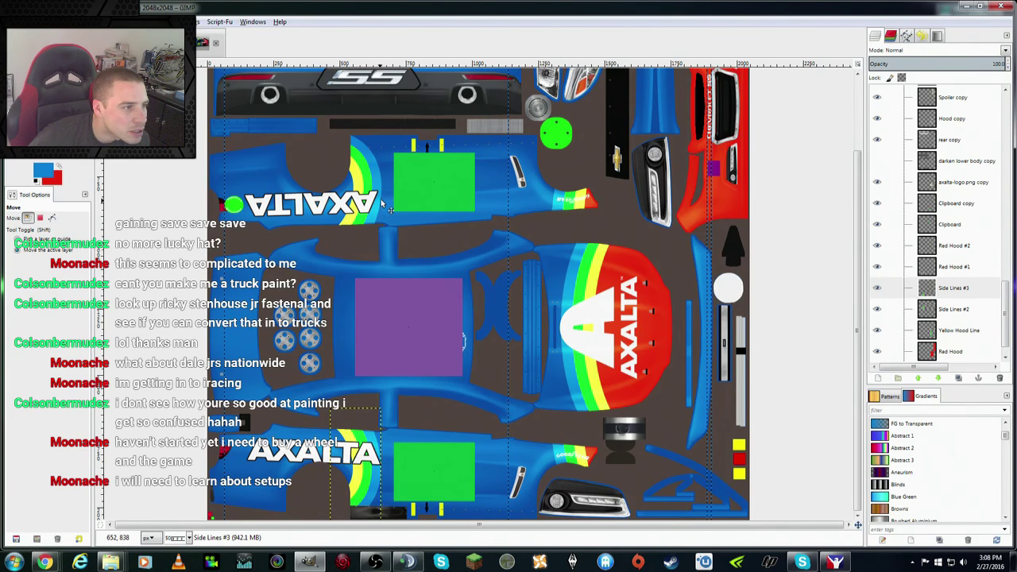
{"action": "left_click", "coordinate": [375, 479]}
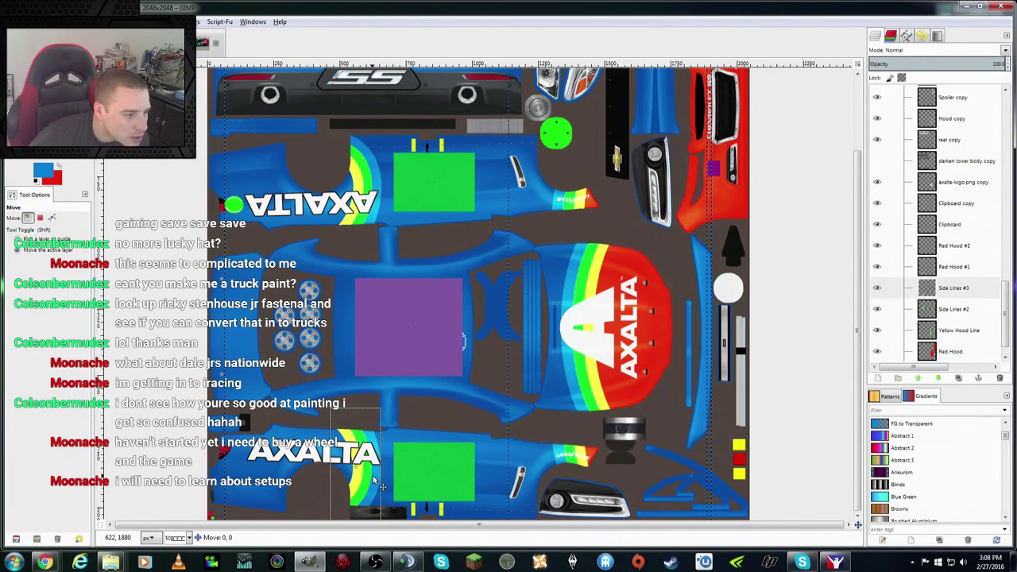
{"action": "left_click_drag", "start_coordinate": [373, 477], "coordinate": [373, 477]}
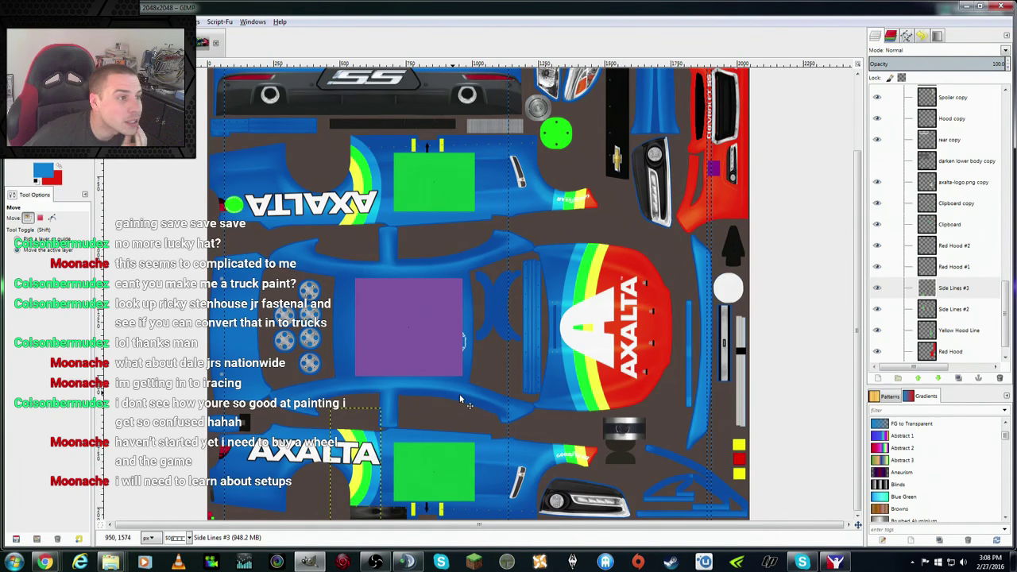
{"action": "left_click_drag", "start_coordinate": [367, 451], "coordinate": [368, 452]}
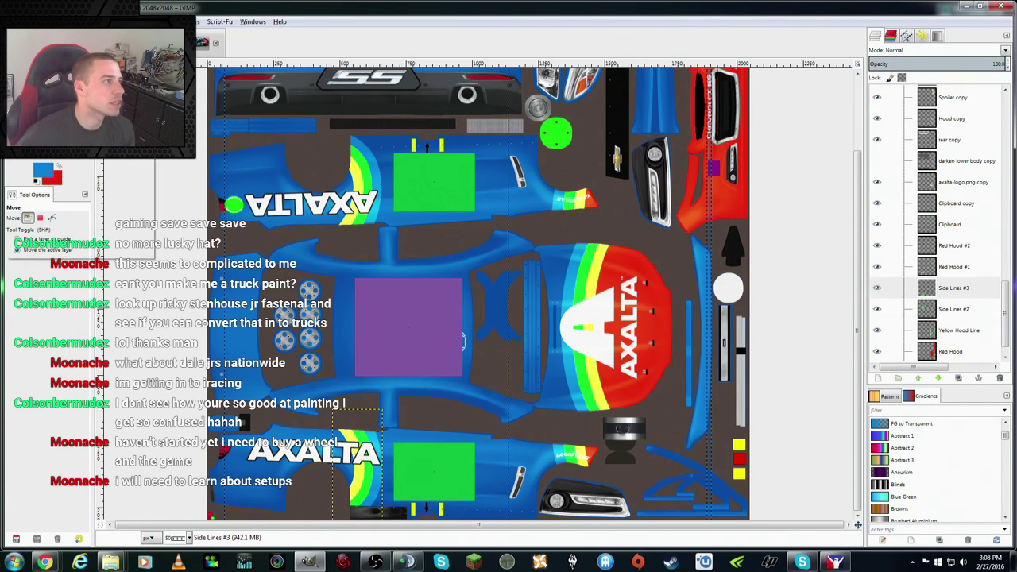
Step: Save the texture as Axalta RW SS.xcf and bring up original.jpg
{"action": "key", "text": "alt+f"}
{"action": "key", "text": "s"}
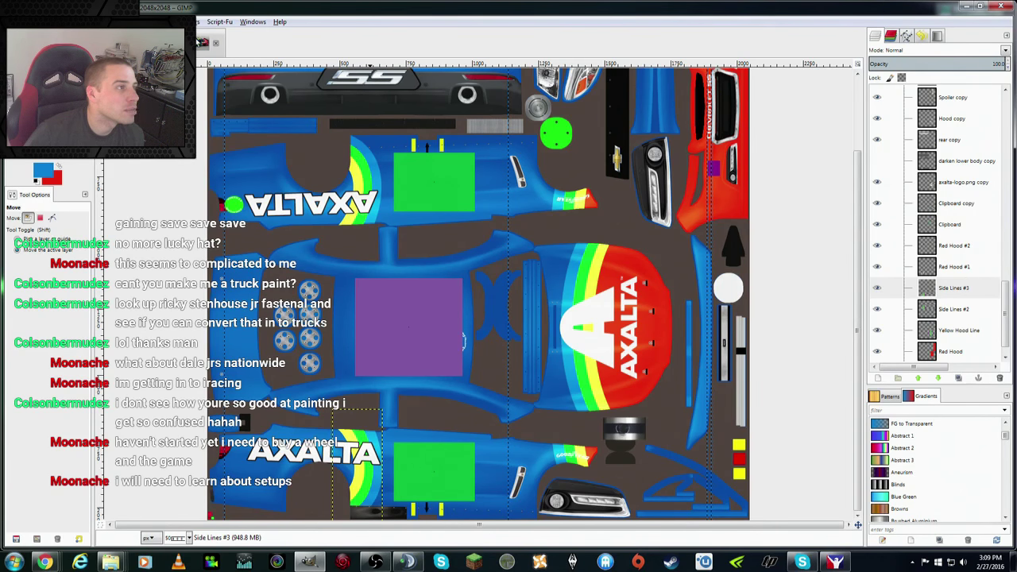
{"action": "left_click", "coordinate": [203, 42]}
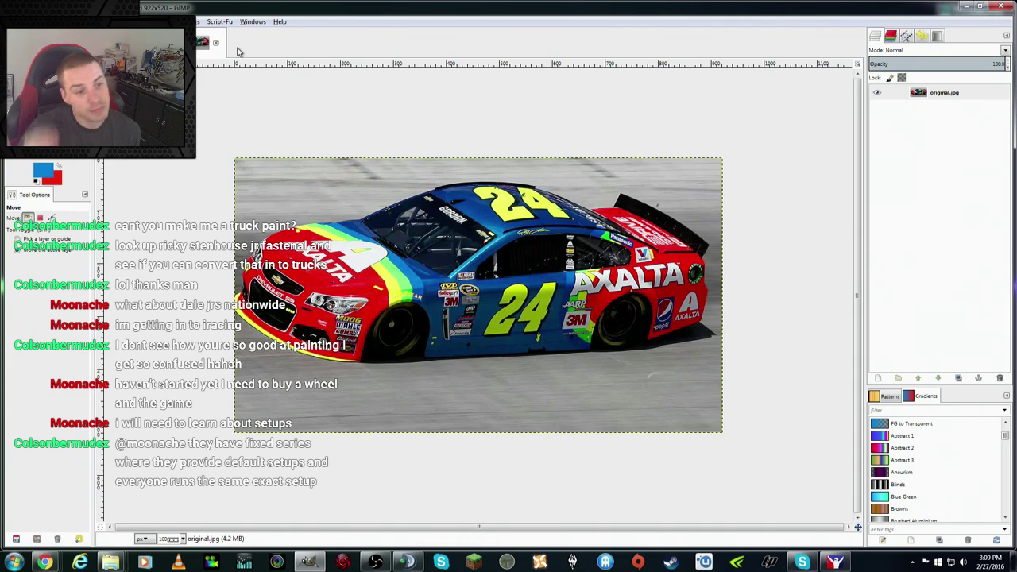
Step: Flip between original.jpg and the 2048x2048 template to compare, ending on the template
{"action": "left_click", "coordinate": [183, 42]}
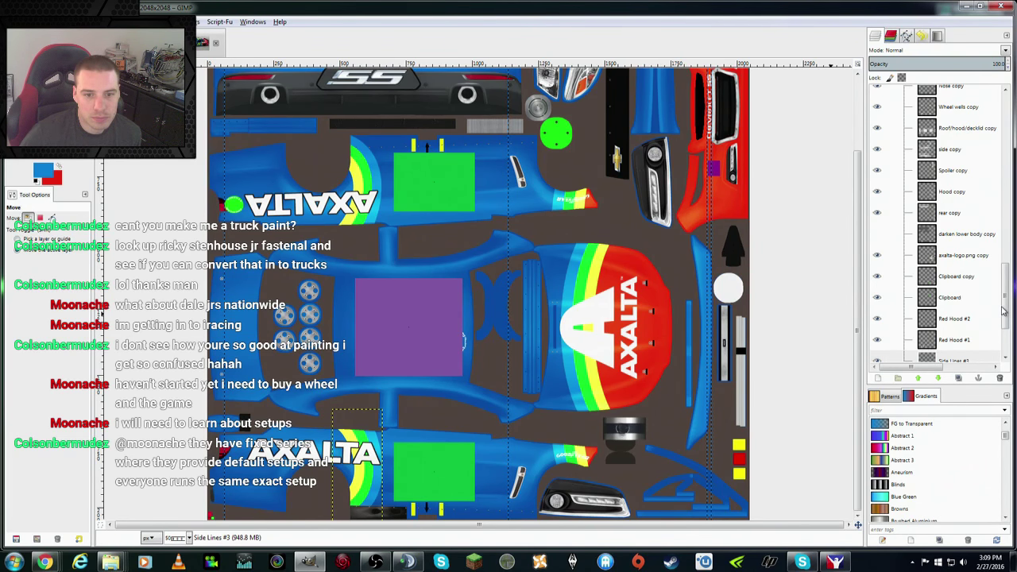
{"action": "left_click_drag", "start_coordinate": [1003, 309], "coordinate": [1008, 333]}
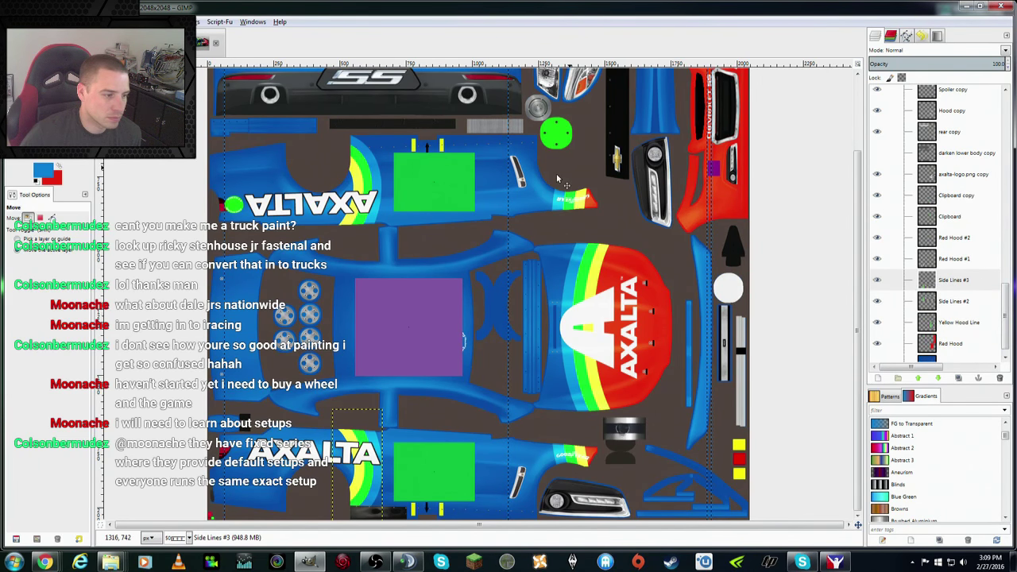
{"action": "left_click", "coordinate": [199, 44]}
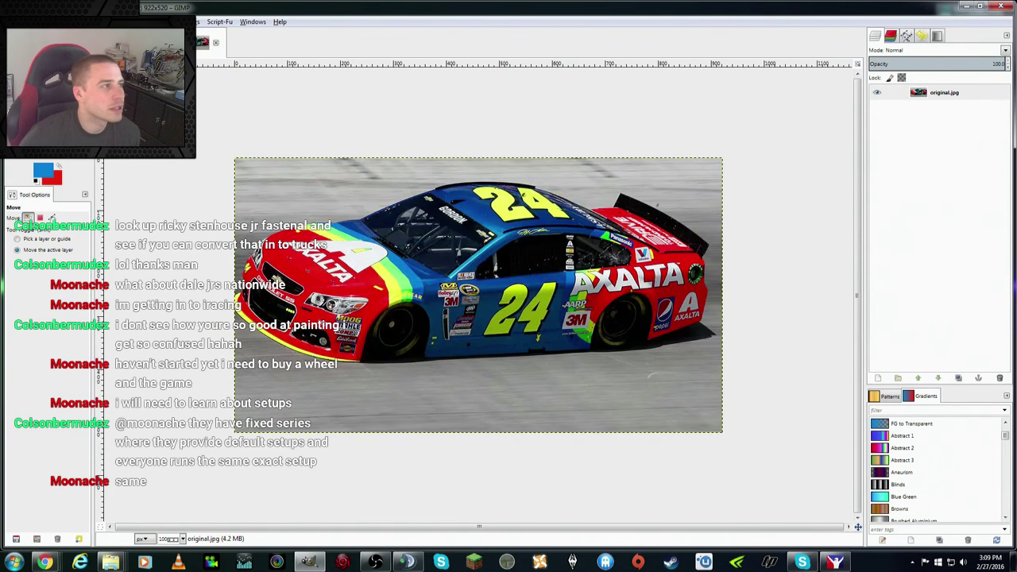
{"action": "left_click", "coordinate": [199, 44]}
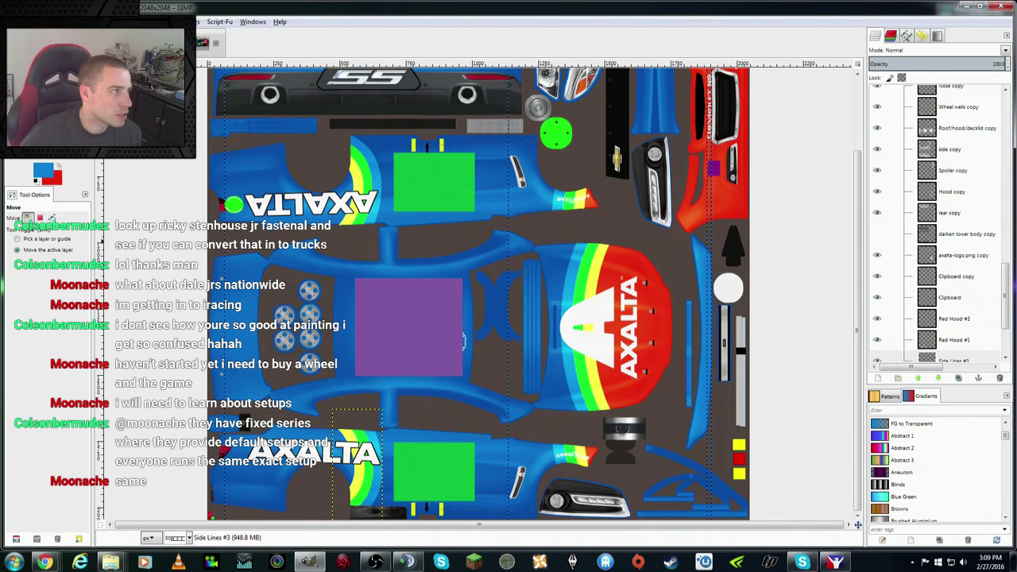
Step: Free-select a piece of the lower rainbow stripe near AXALTA and paste it as layer Clipboard #1
{"action": "key", "text": "f"}
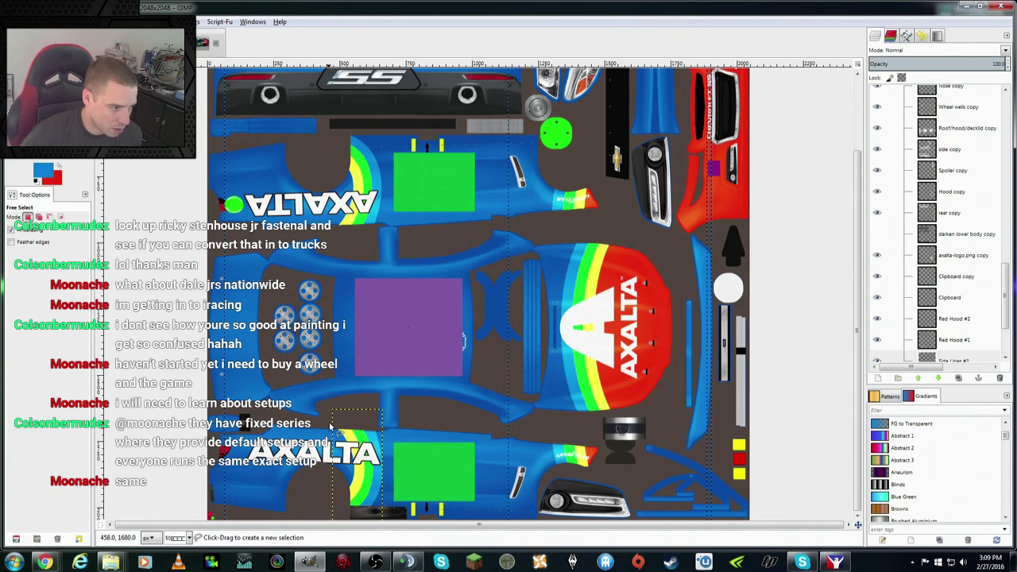
{"action": "left_click", "coordinate": [331, 426]}
{"action": "left_click", "coordinate": [385, 427]}
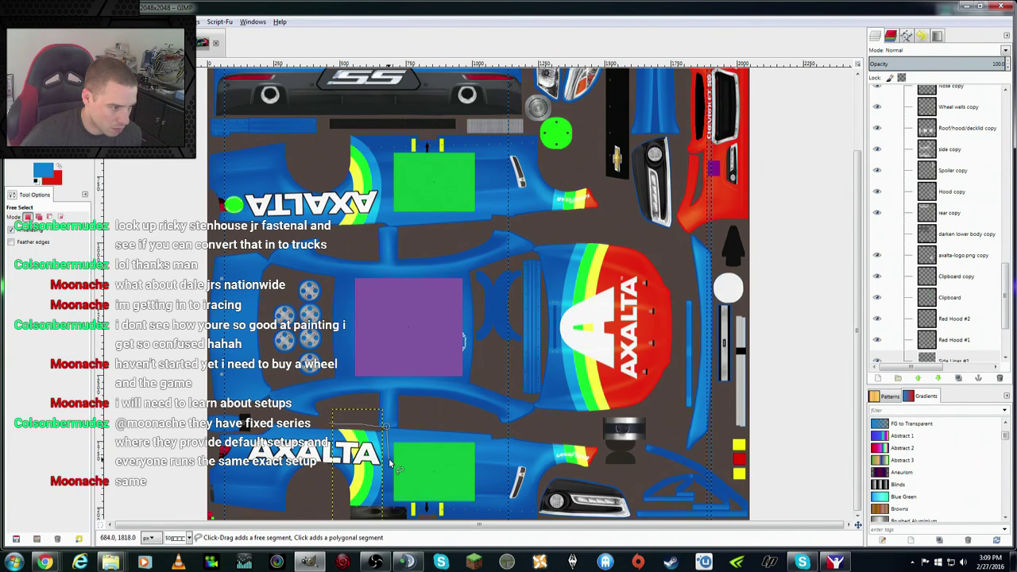
{"action": "left_click", "coordinate": [389, 461]}
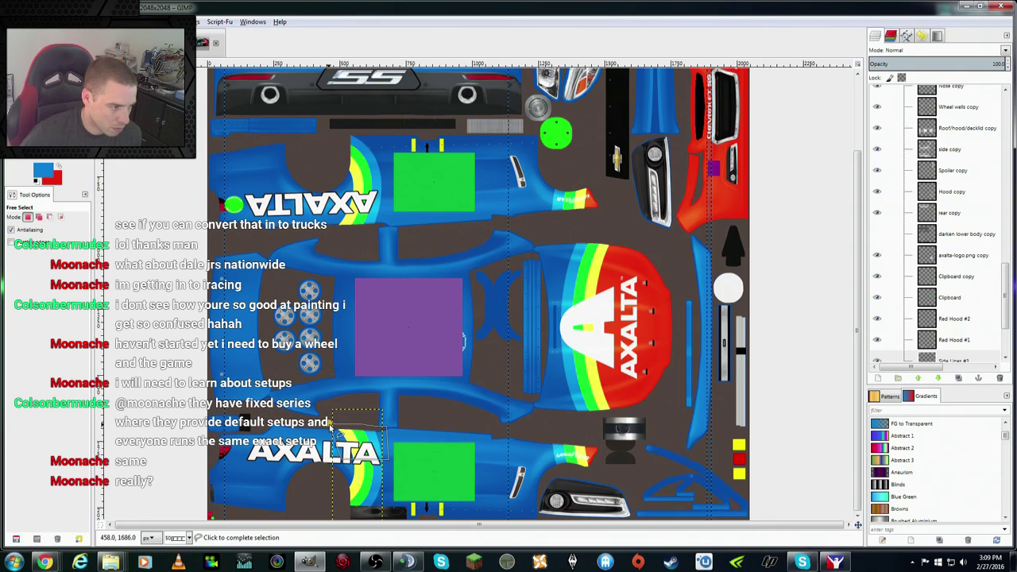
{"action": "right_click", "coordinate": [363, 441]}
{"action": "mouse_move", "coordinate": [383, 459]}
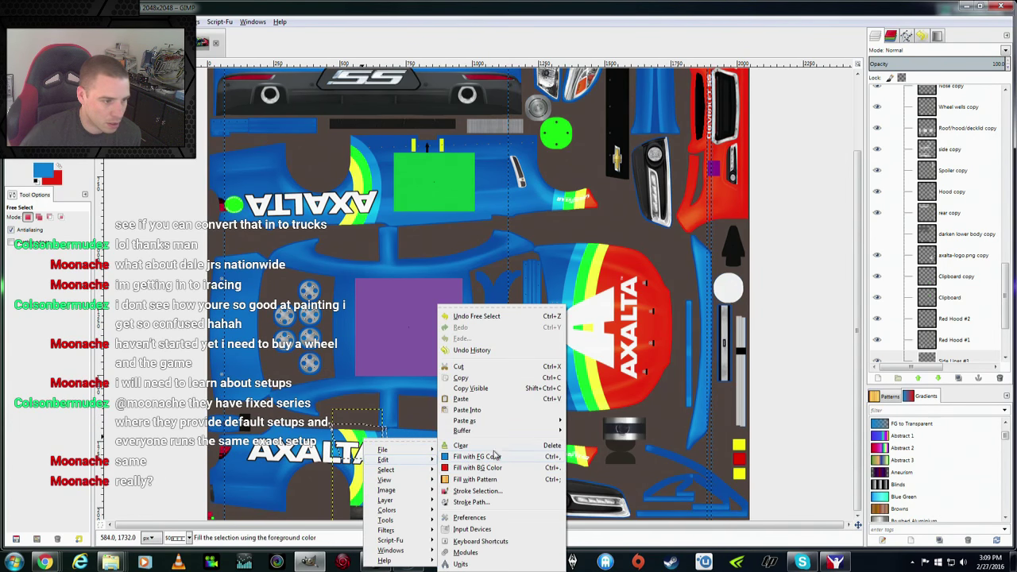
{"action": "left_click", "coordinate": [492, 387]}
{"action": "right_click", "coordinate": [461, 357]}
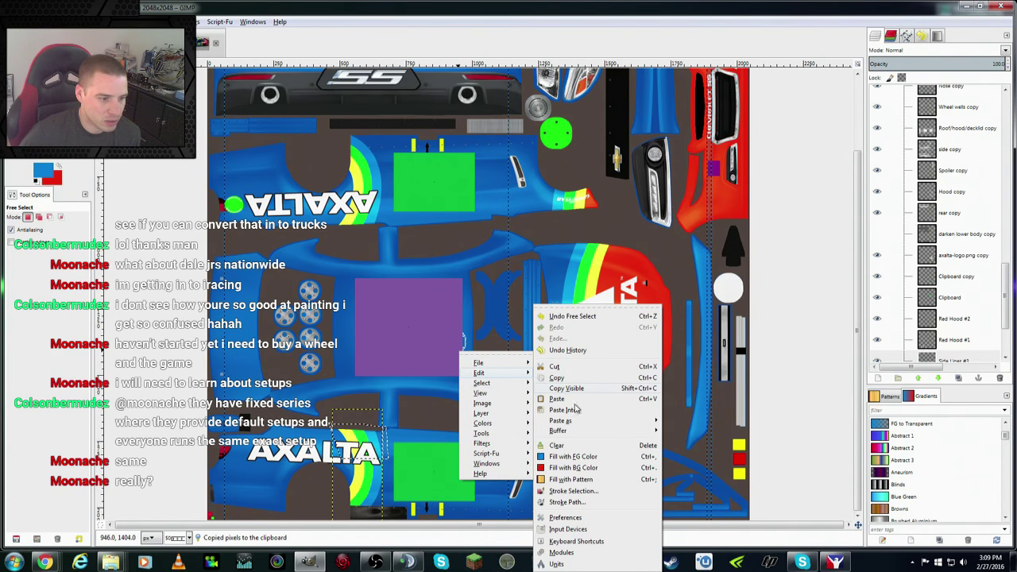
{"action": "mouse_move", "coordinate": [560, 420]}
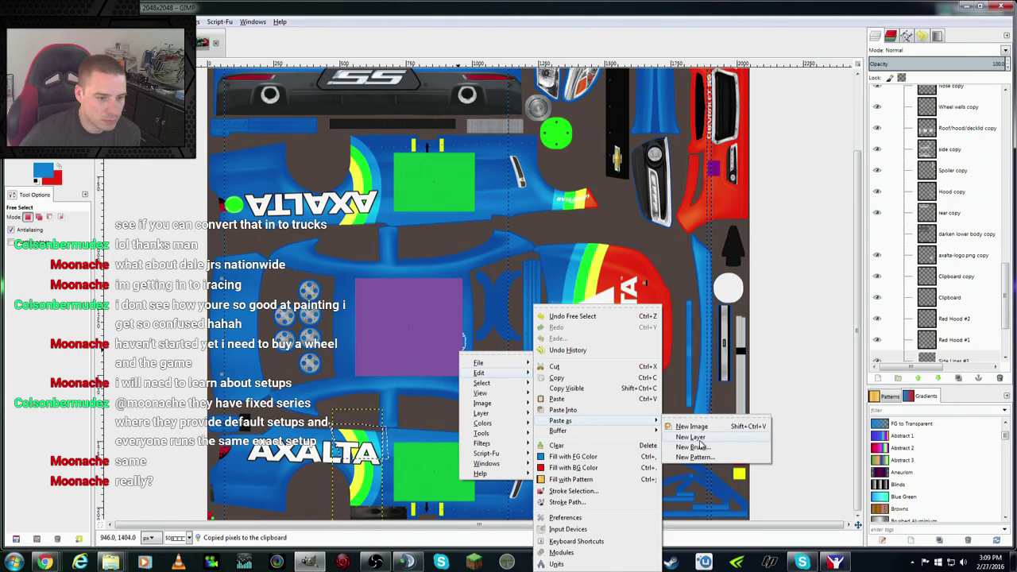
{"action": "left_click", "coordinate": [690, 436]}
{"action": "key", "text": "alt+s"}
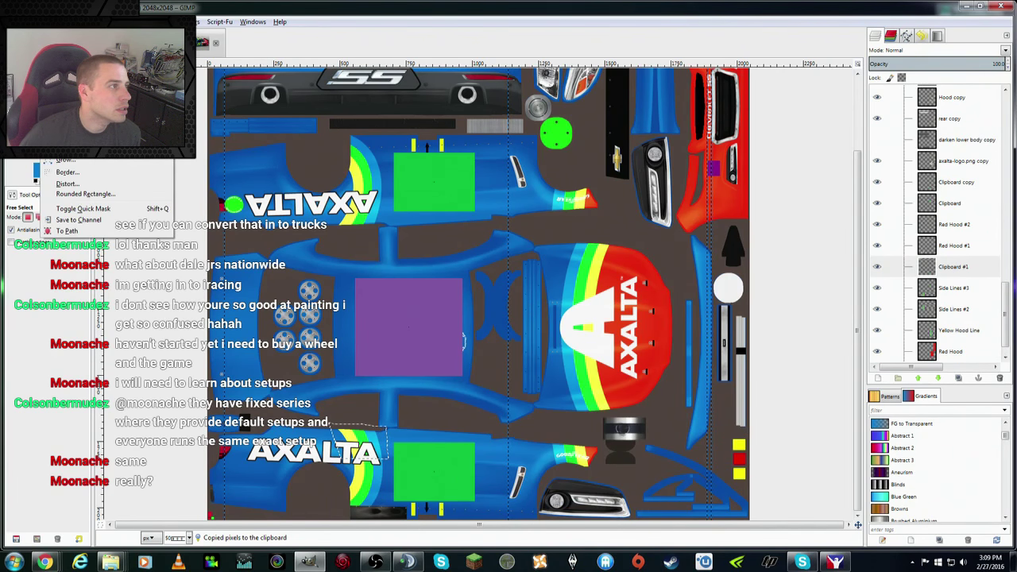
{"action": "left_click", "coordinate": [133, 170]}
Step: Rotate the Clipboard #1 stripe piece to about -27° and set it below the wheel circles
{"action": "key", "text": "m"}
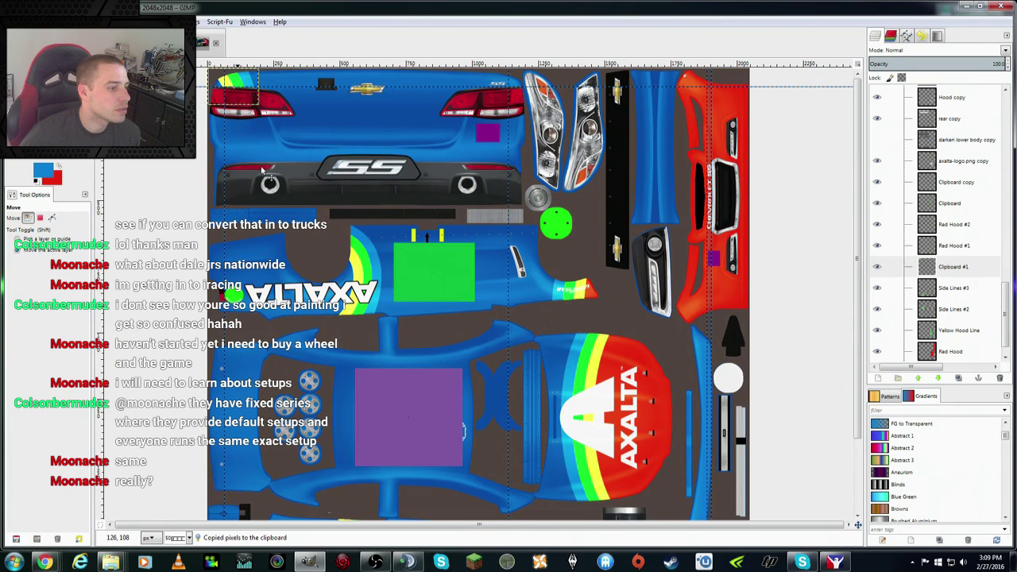
{"action": "scroll", "coordinate": [323, 440], "scroll_direction": "down", "scroll_amount": 3}
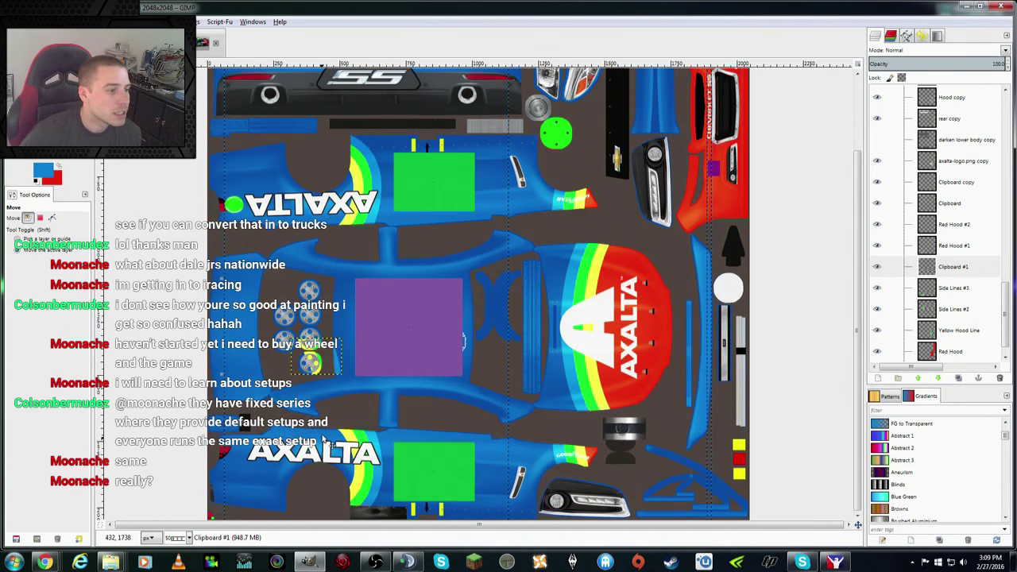
{"action": "left_click_drag", "start_coordinate": [323, 442], "coordinate": [336, 472]}
{"action": "key", "text": "shift+r"}
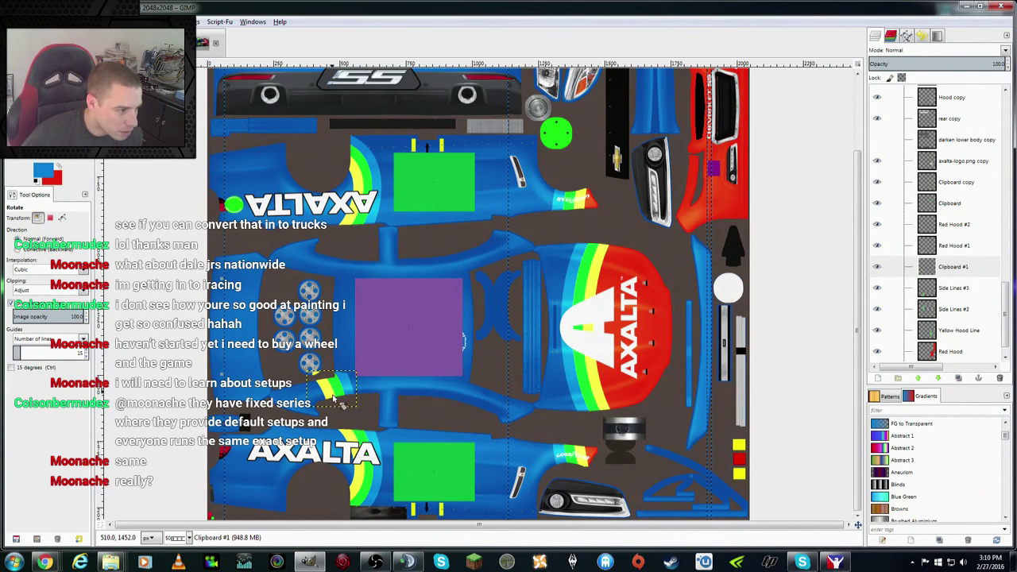
{"action": "left_click_drag", "start_coordinate": [343, 410], "coordinate": [355, 403]}
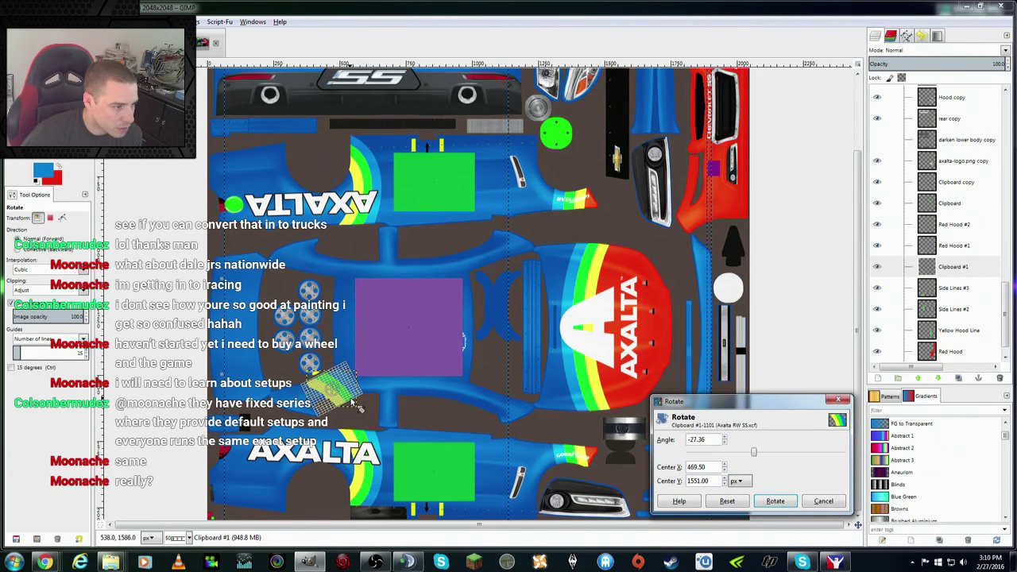
{"action": "key", "text": "Return"}
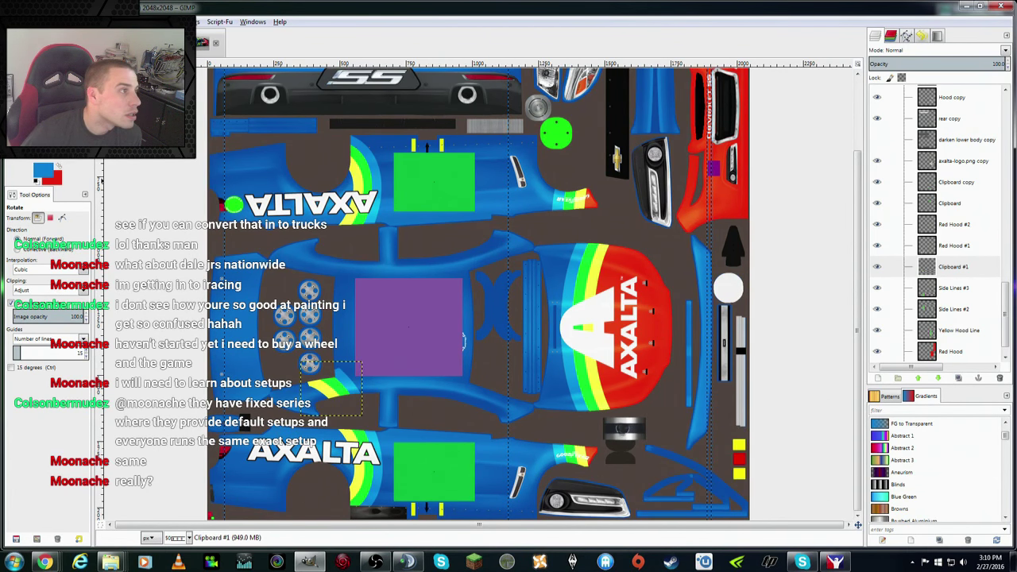
{"action": "key", "text": "m"}
{"action": "left_click_drag", "start_coordinate": [348, 399], "coordinate": [339, 400]}
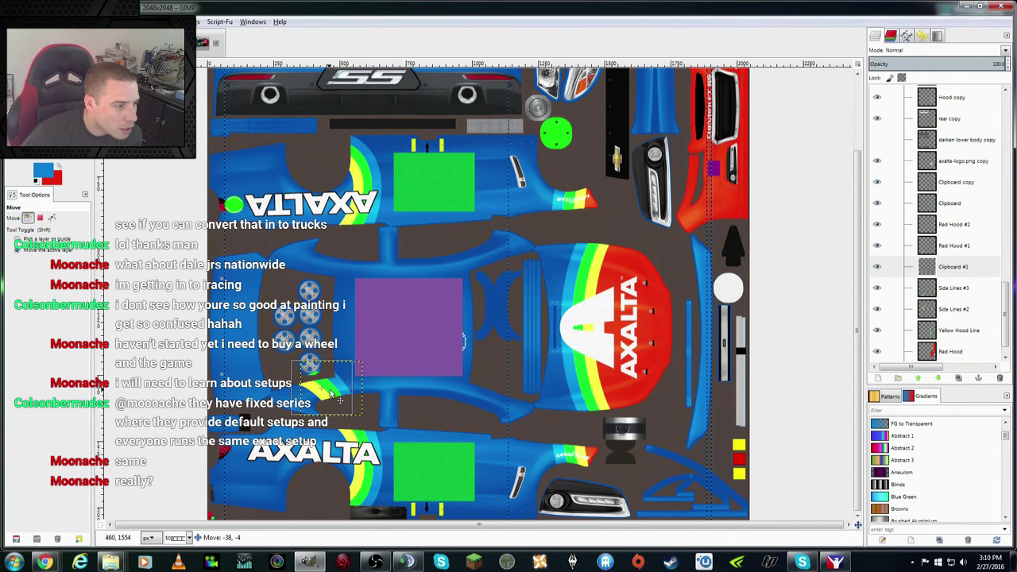
{"action": "left_click_drag", "start_coordinate": [332, 394], "coordinate": [332, 394]}
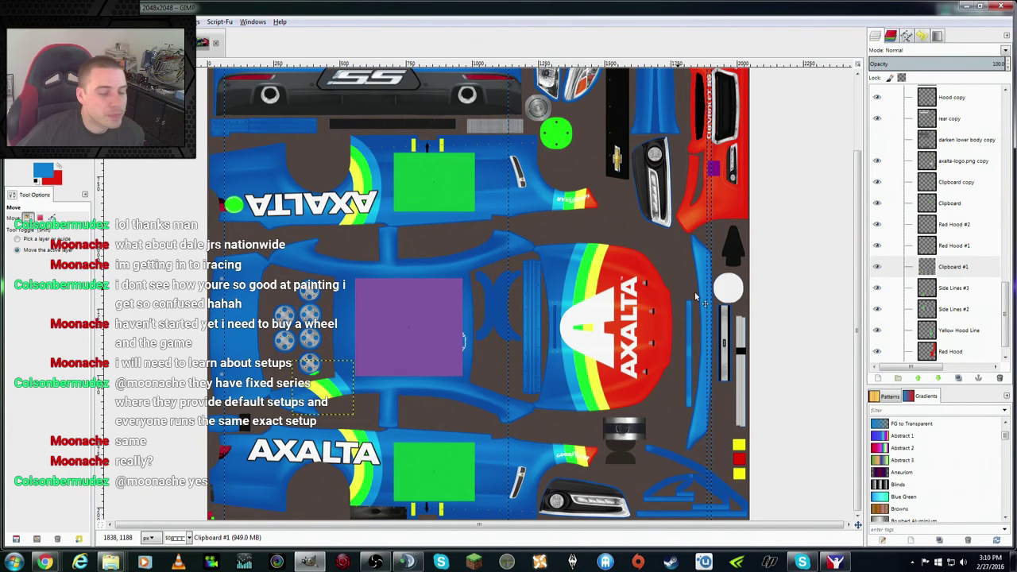
Step: Duplicate Clipboard #1 as Clipboard #2, flip it vertically, and place it above the wheels
{"action": "right_click", "coordinate": [953, 267]}
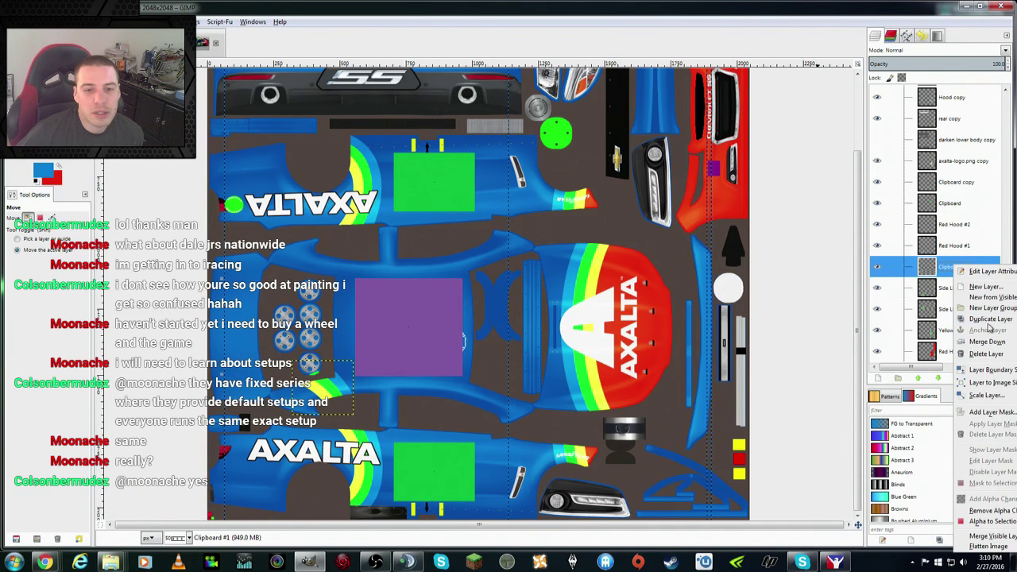
{"action": "left_click", "coordinate": [990, 320]}
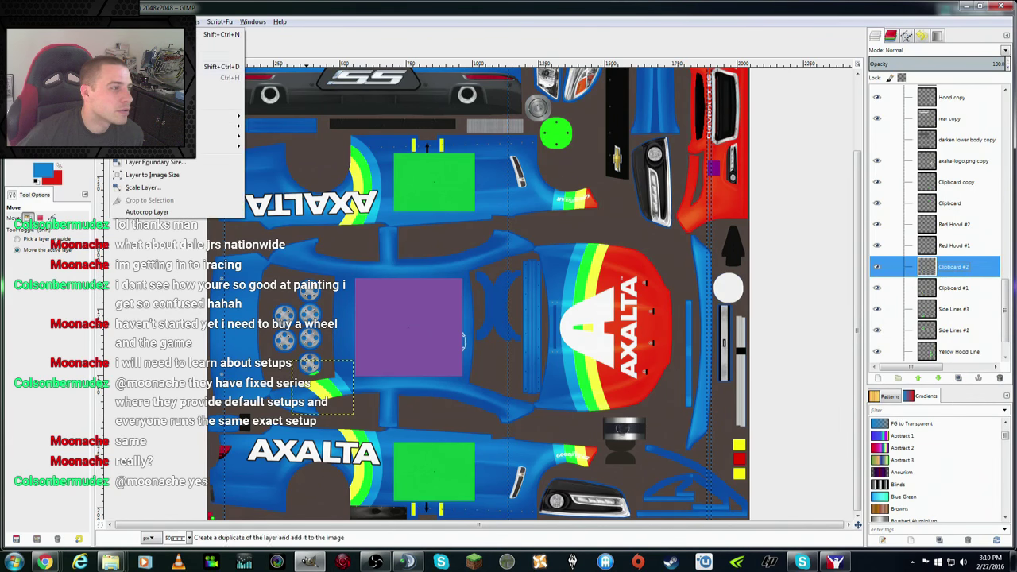
{"action": "left_click", "coordinate": [278, 159]}
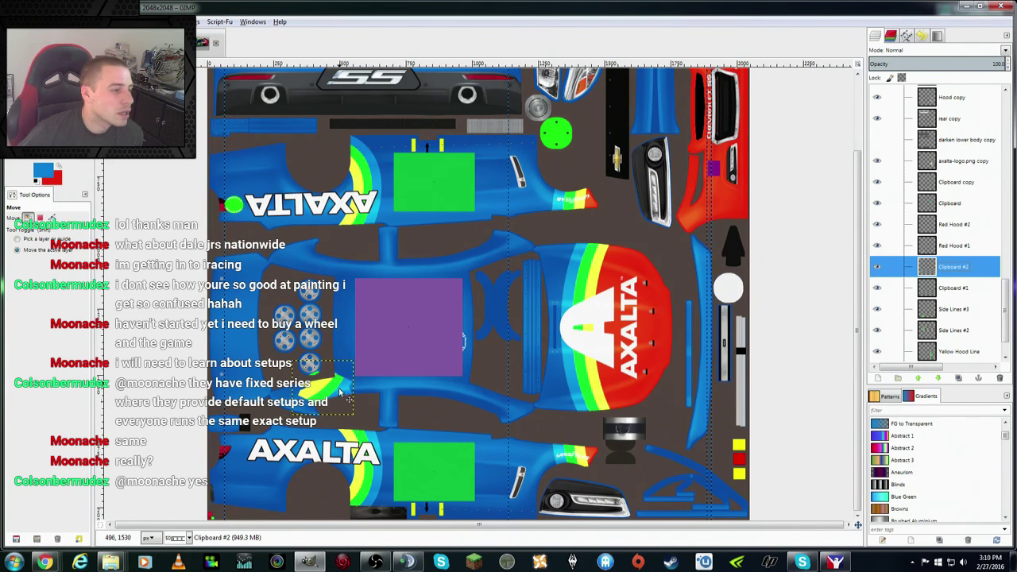
{"action": "left_click_drag", "start_coordinate": [340, 391], "coordinate": [324, 271]}
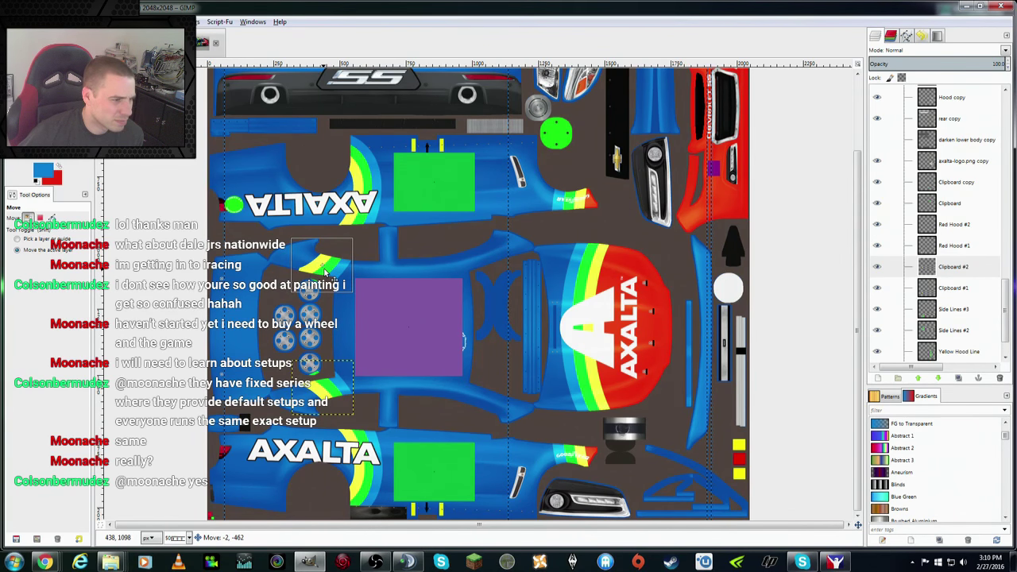
{"action": "mouse_move", "coordinate": [325, 272]}
{"action": "left_mouse_down"}
{"action": "mouse_move", "coordinate": [336, 279]}
{"action": "mouse_move", "coordinate": [328, 275]}
{"action": "left_mouse_up"}
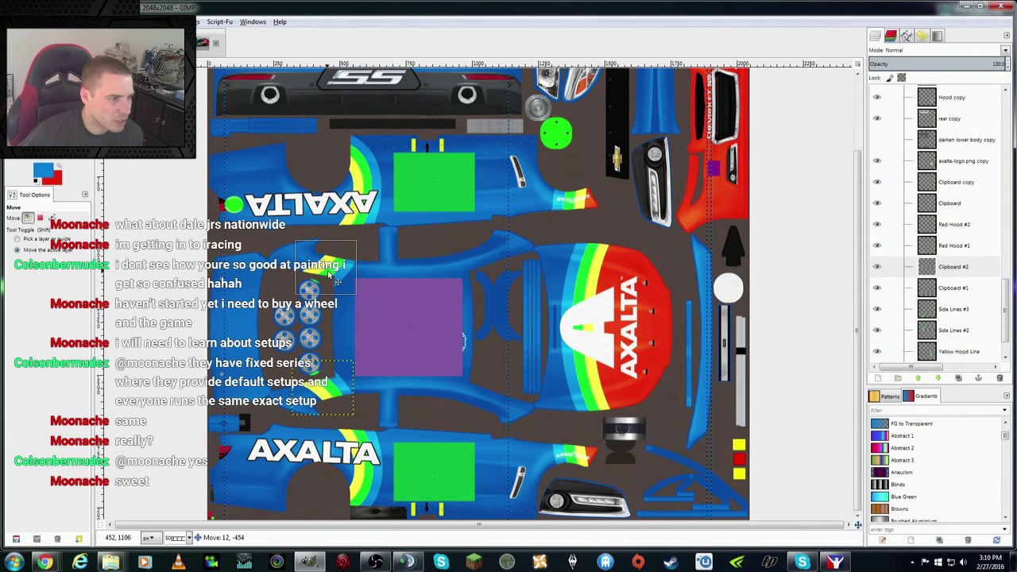
{"action": "left_click_drag", "start_coordinate": [329, 274], "coordinate": [329, 275]}
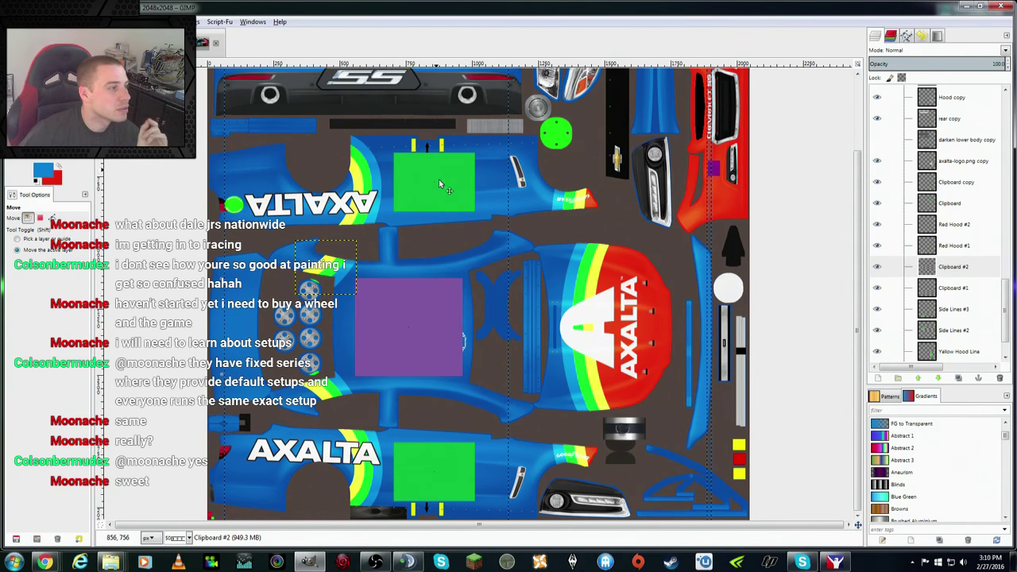
Step: Compare with original.jpg, then make Red Hood the active layer with red as foreground
{"action": "key", "text": "ctrl+Tab"}
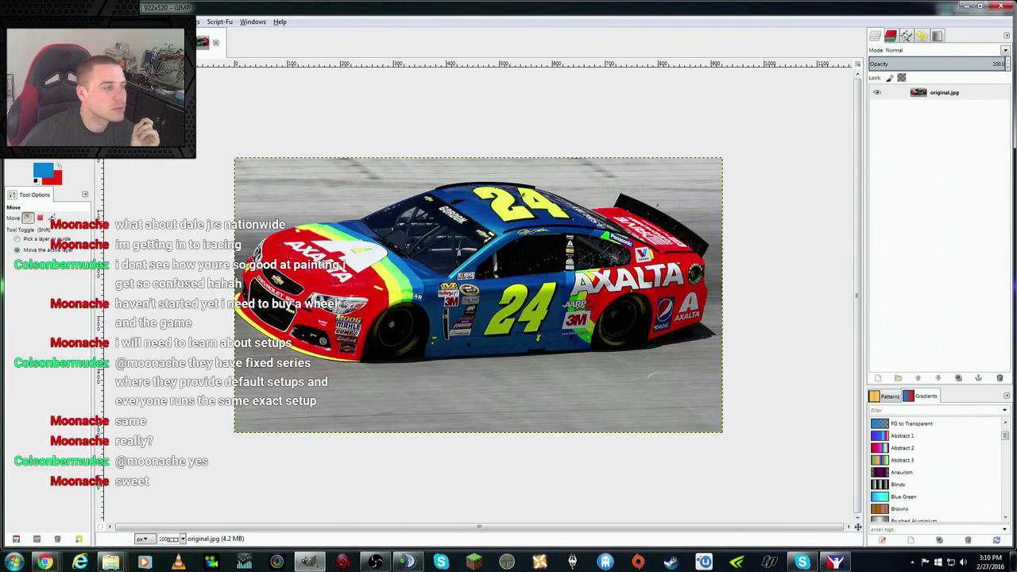
{"action": "key", "text": "ctrl+Tab"}
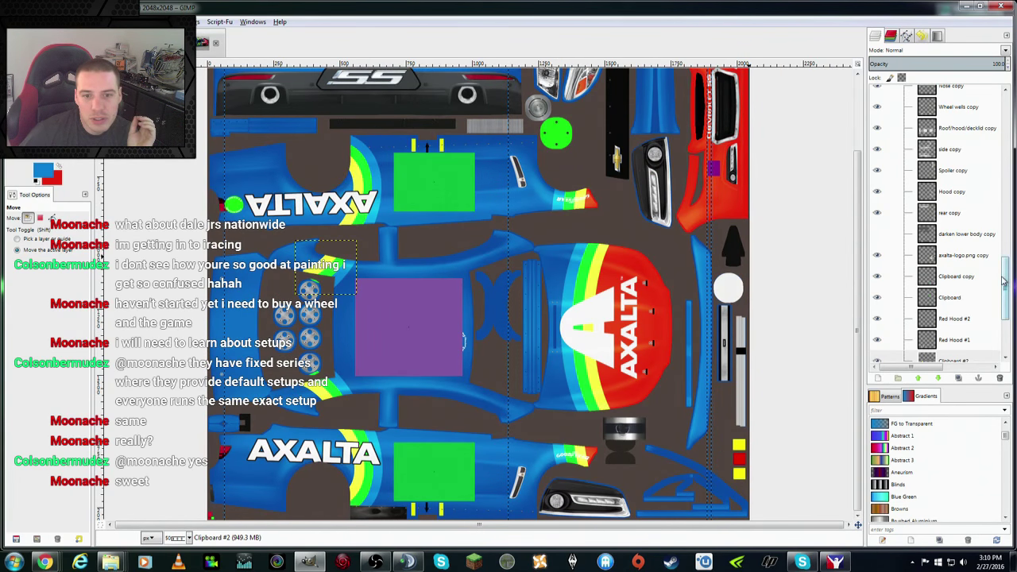
{"action": "left_click_drag", "start_coordinate": [1004, 282], "coordinate": [1007, 348]}
{"action": "left_click", "coordinate": [944, 329]}
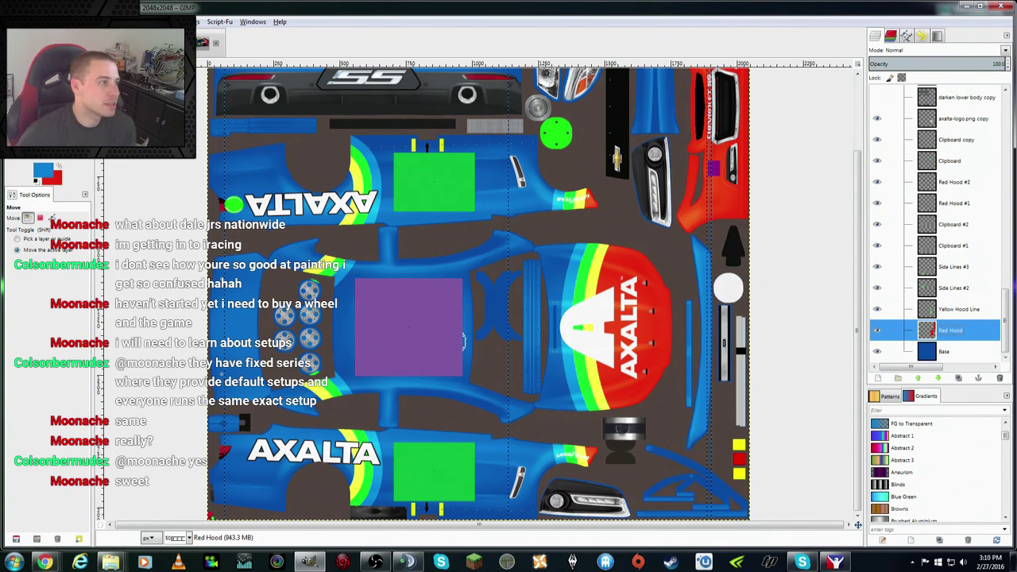
{"action": "key", "text": "x"}
{"action": "key", "text": "f"}
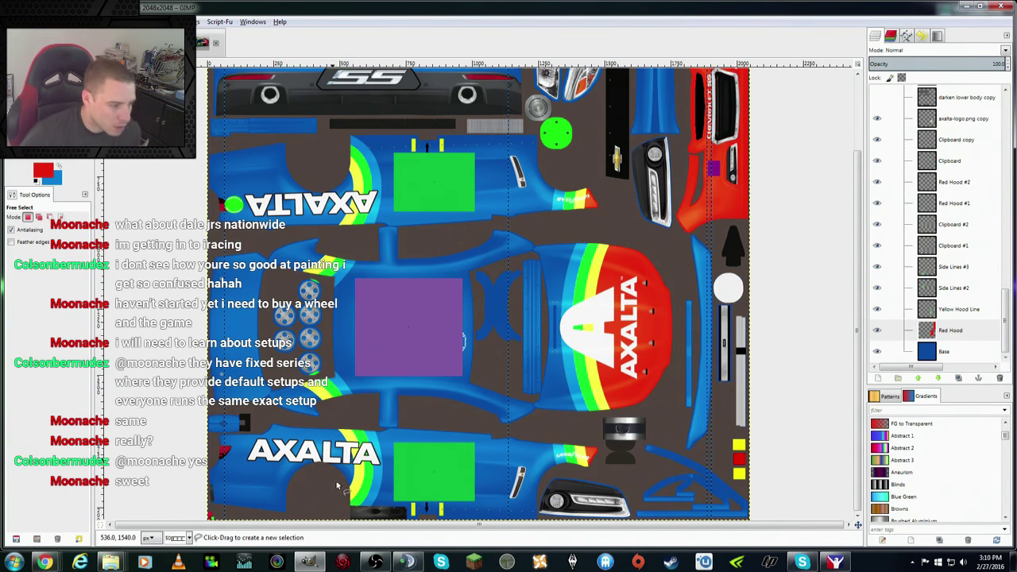
{"action": "left_click", "coordinate": [958, 330]}
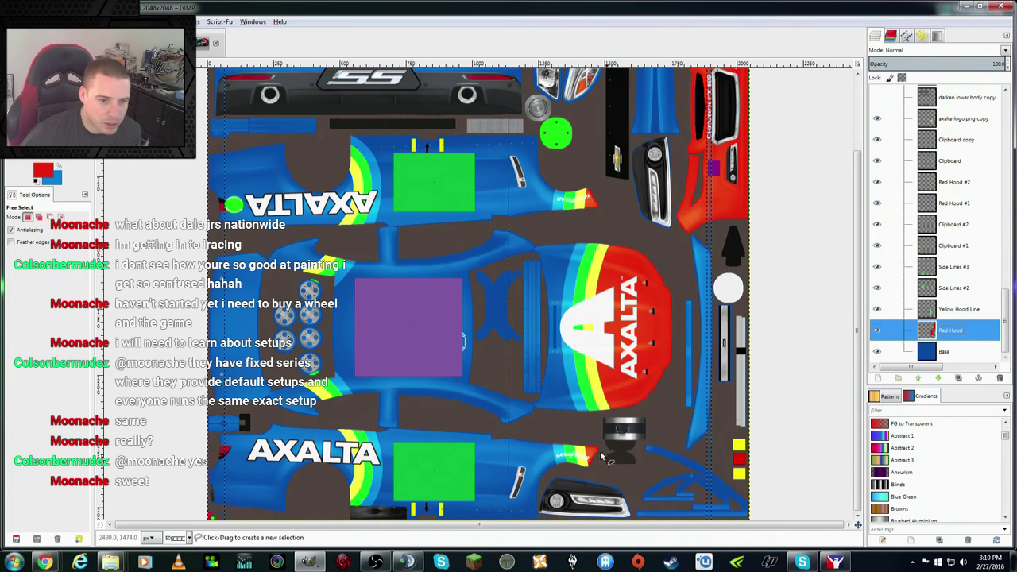
Step: Outline the left body panels around both AXALTA logos out to the texture's left edge
{"action": "left_click", "coordinate": [341, 501]}
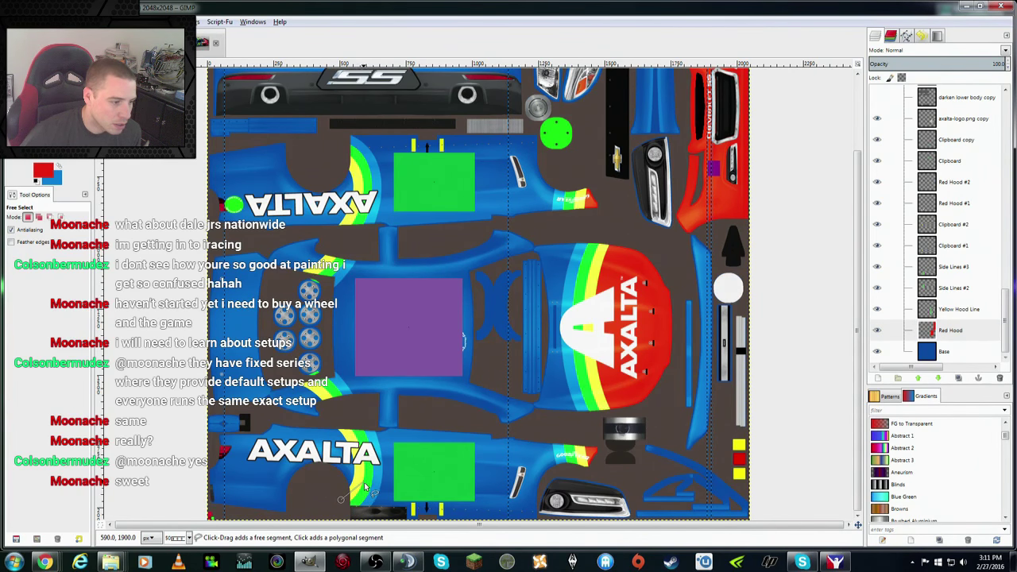
{"action": "left_click", "coordinate": [359, 429]}
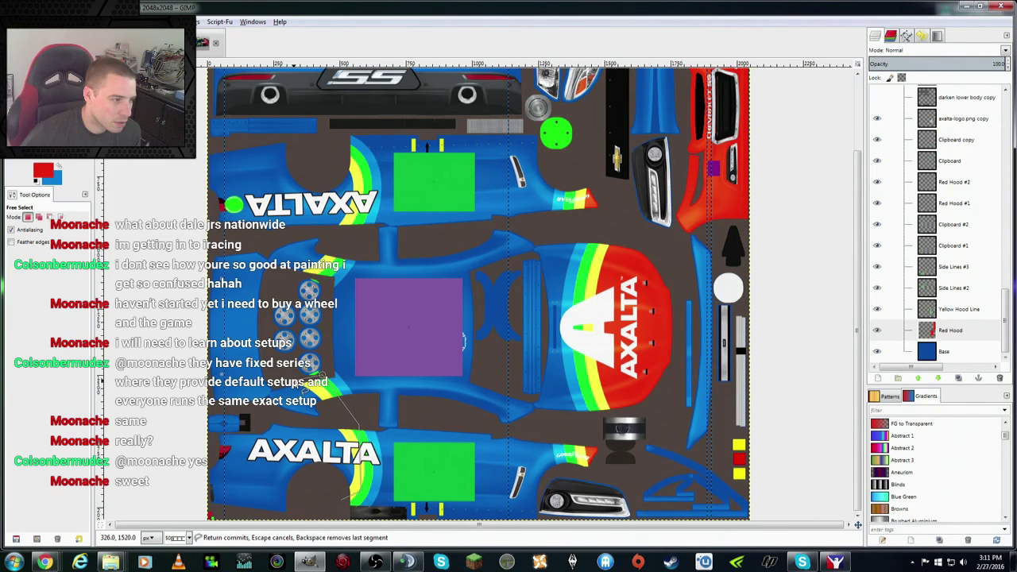
{"action": "left_click", "coordinate": [269, 285]}
{"action": "left_click", "coordinate": [301, 275]}
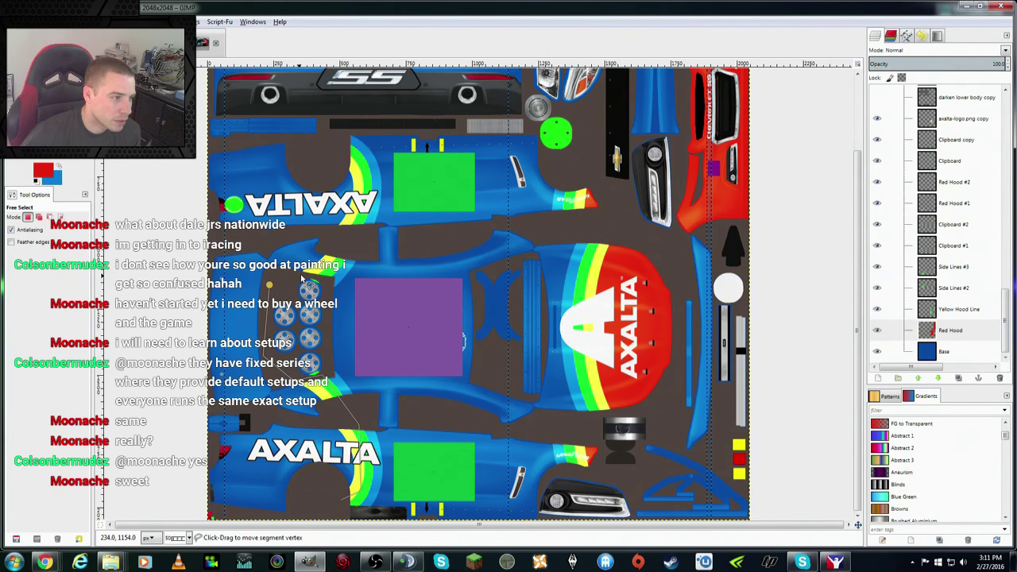
{"action": "left_click", "coordinate": [345, 255]}
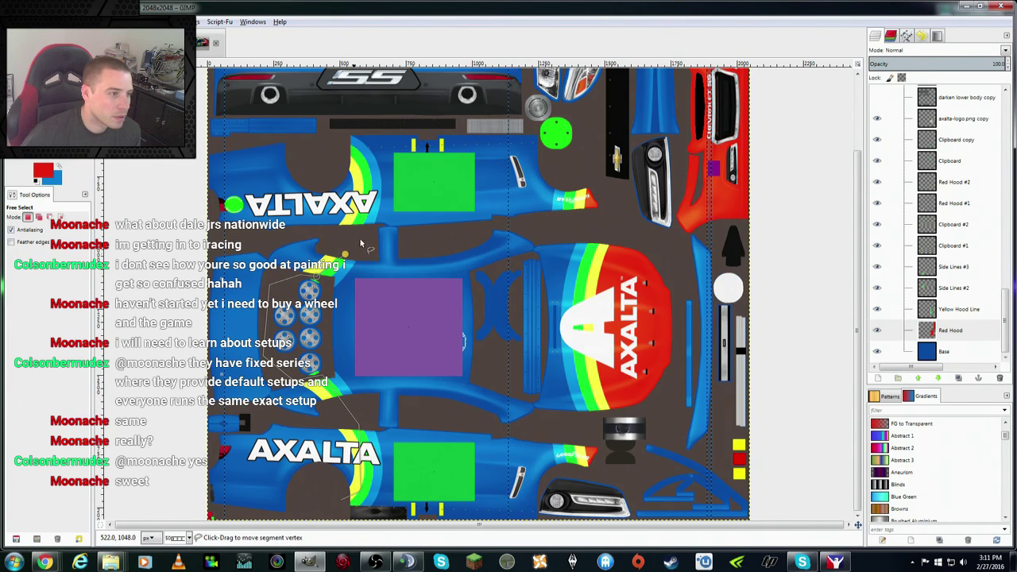
{"action": "left_click", "coordinate": [366, 171]}
{"action": "left_click", "coordinate": [347, 149]}
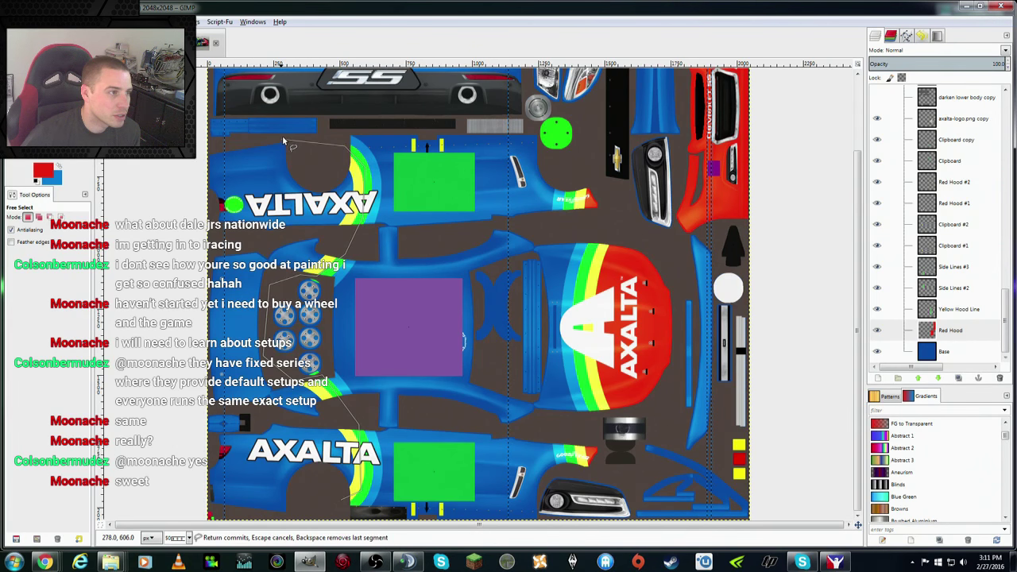
{"action": "left_click", "coordinate": [200, 147]}
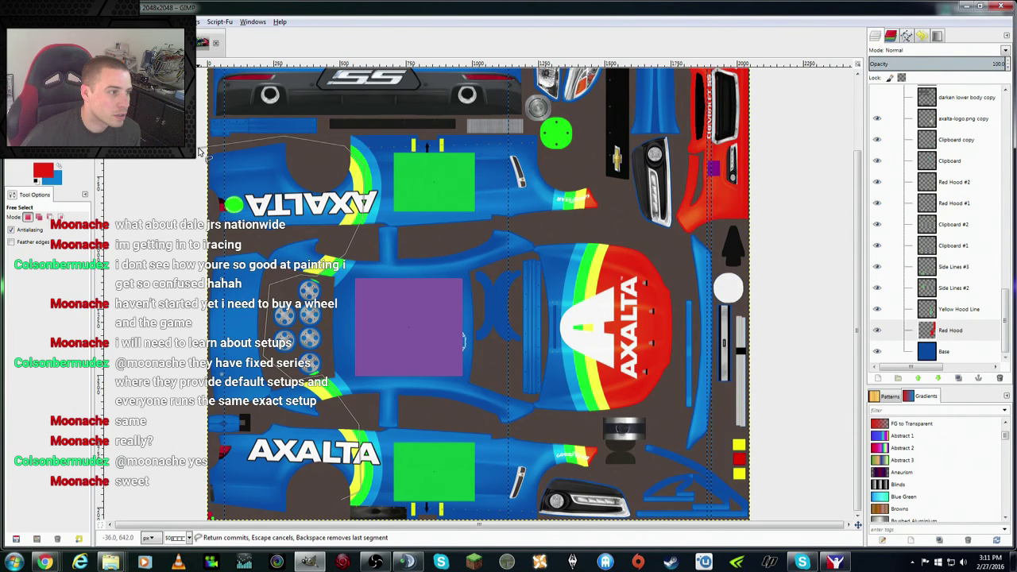
{"action": "left_click", "coordinate": [186, 488]}
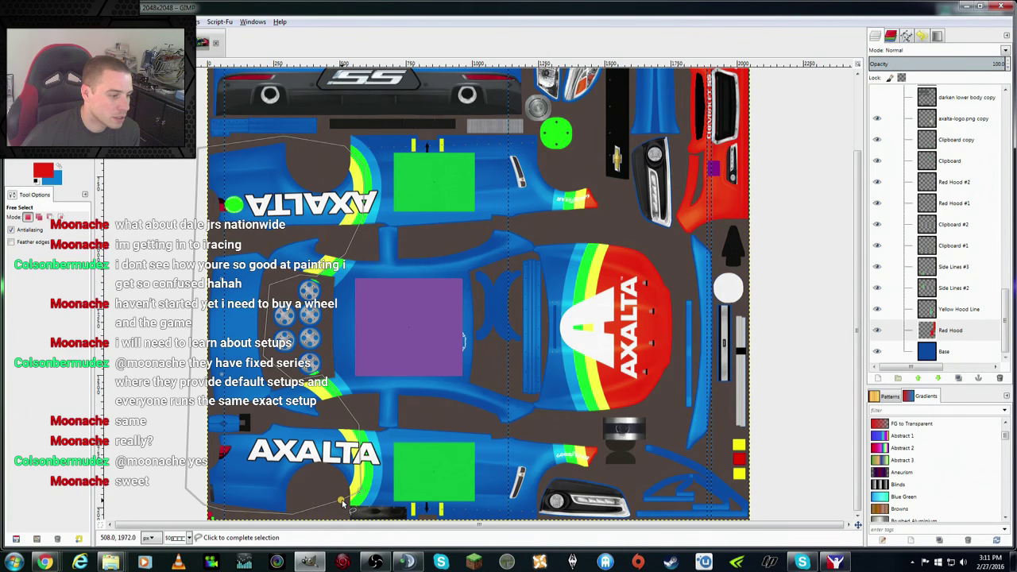
{"action": "left_click", "coordinate": [349, 501]}
Step: Bucket-fill the outlined area red and clear the selection
{"action": "key", "text": "shift+b"}
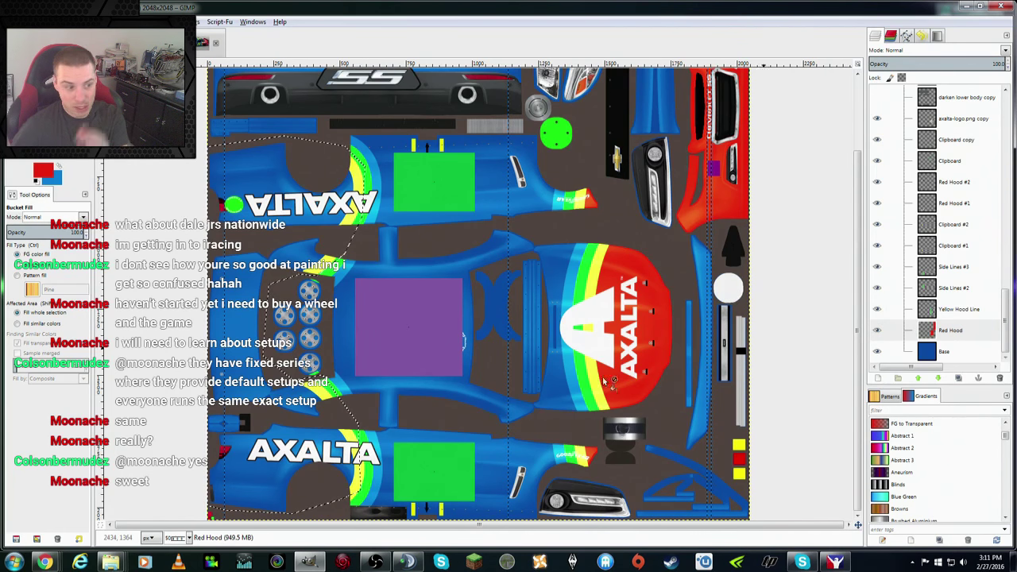
{"action": "left_click", "coordinate": [310, 469]}
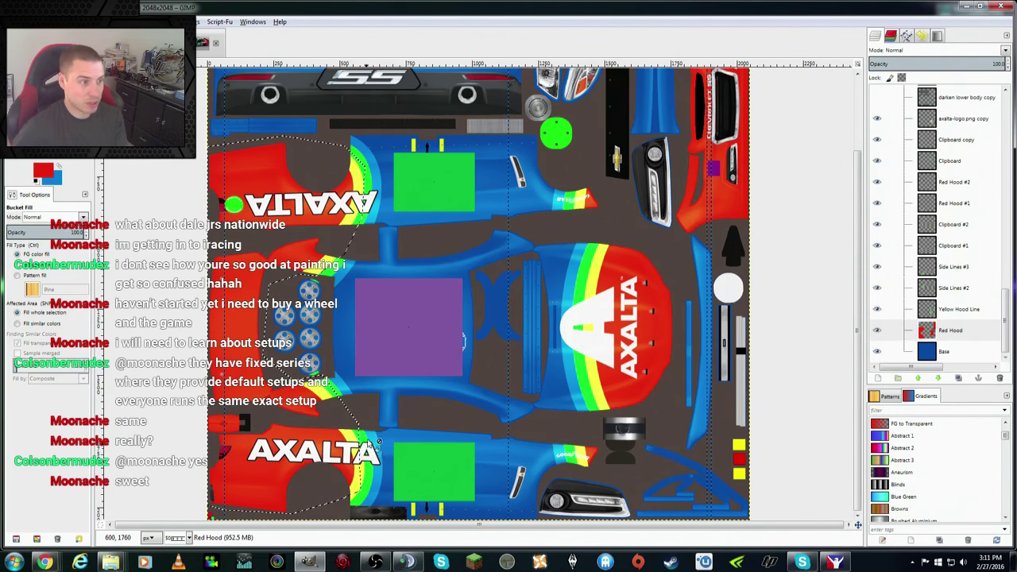
{"action": "left_click", "coordinate": [62, 21]}
{"action": "left_click", "coordinate": [71, 49]}
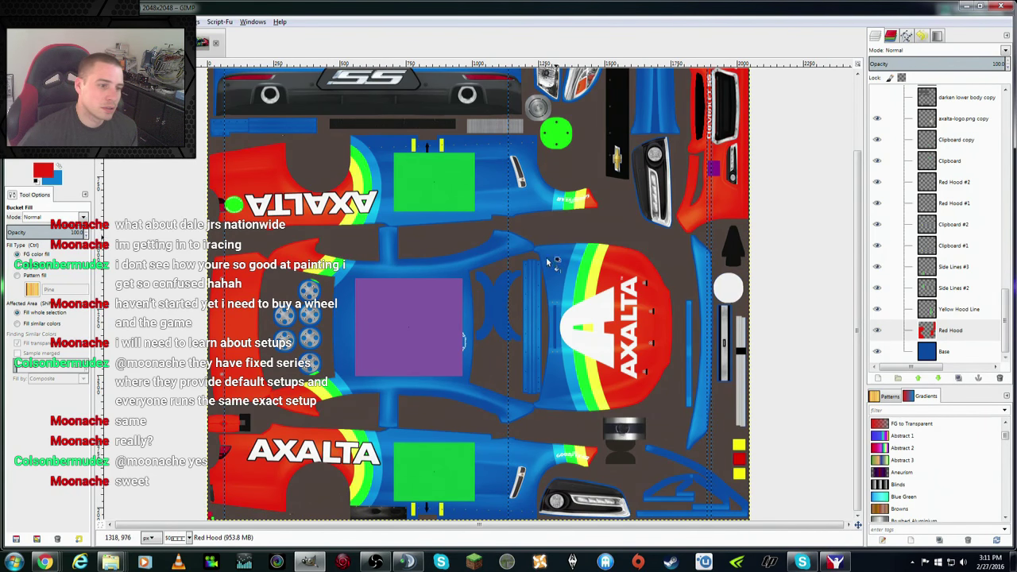
{"action": "scroll", "coordinate": [529, 285], "scroll_direction": "up", "scroll_amount": 3}
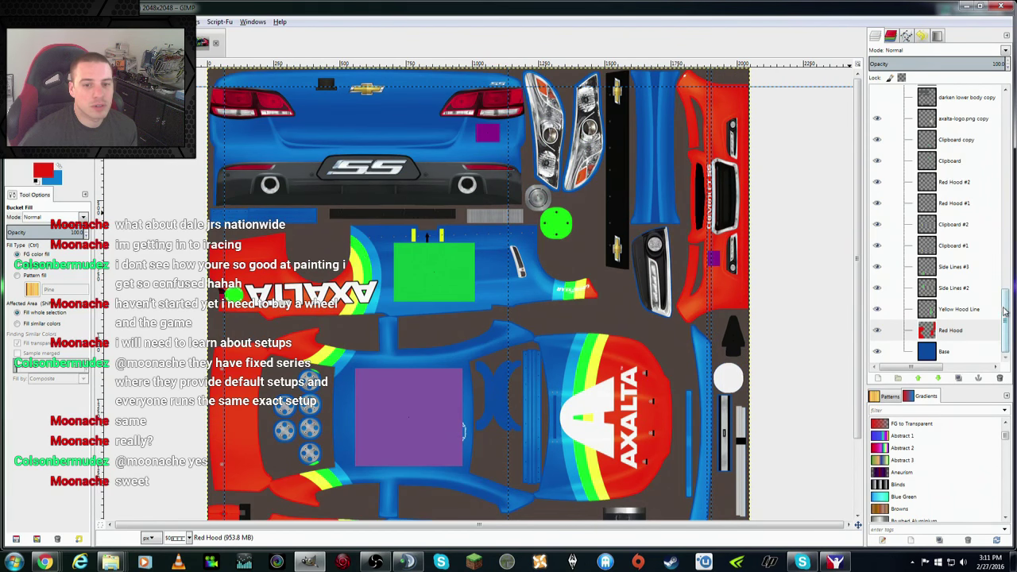
Step: Hide the purple number-block placeholder layer and save Axalta RW SS.xcf
{"action": "left_click_drag", "start_coordinate": [1005, 311], "coordinate": [1006, 110]}
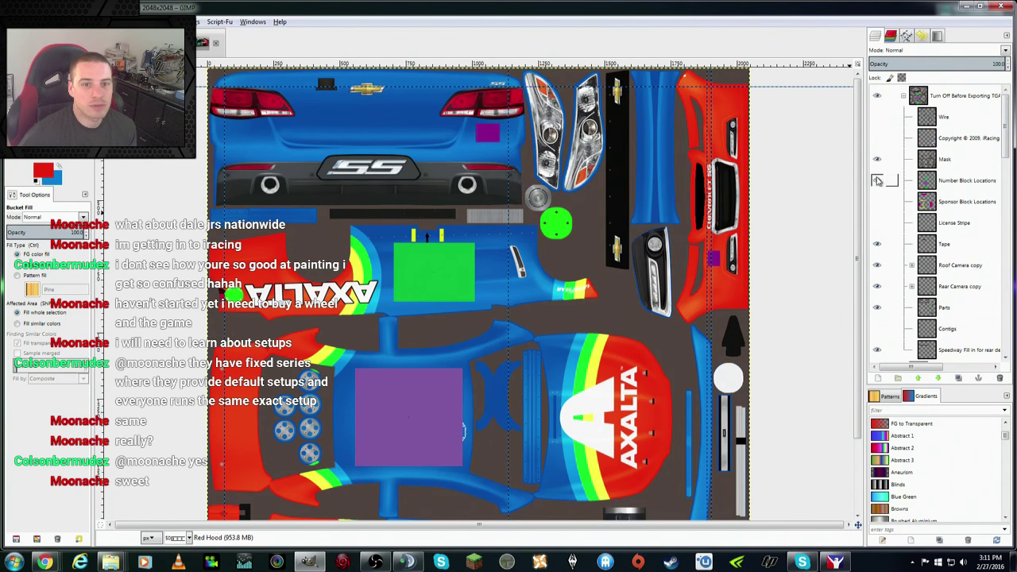
{"action": "left_click", "coordinate": [878, 181]}
{"action": "left_click", "coordinate": [14, 22]}
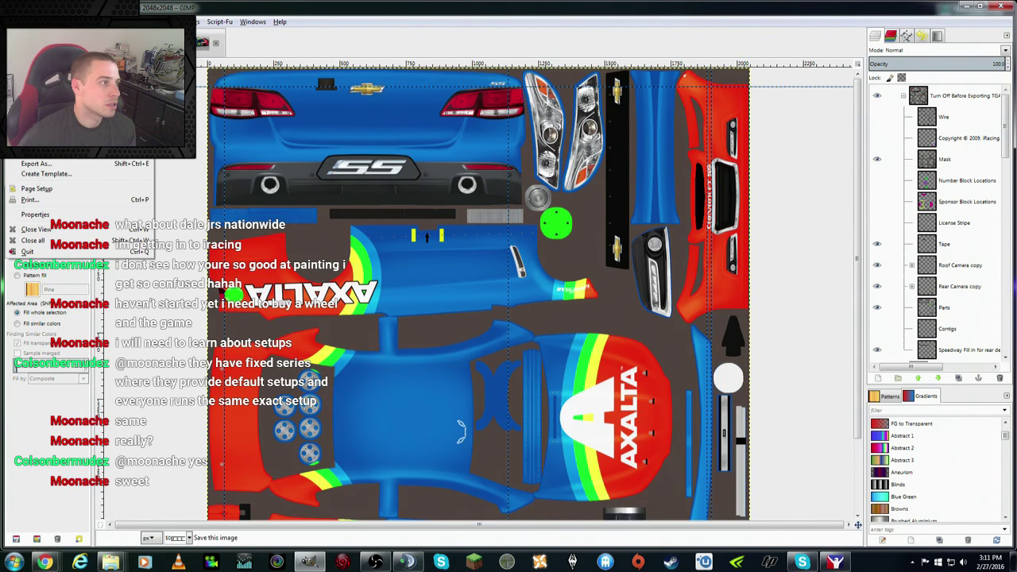
{"action": "left_click", "coordinate": [40, 95]}
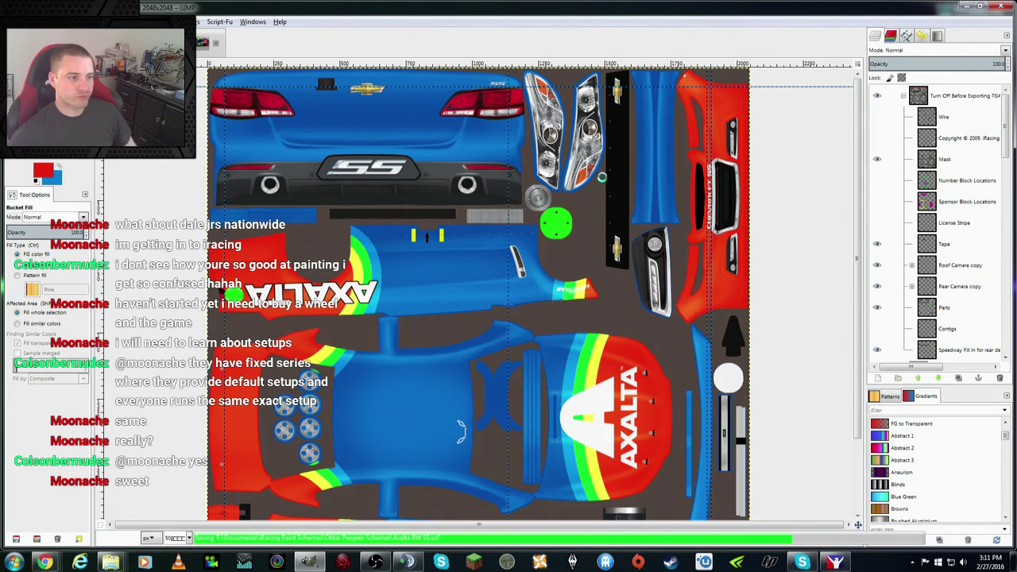
Step: Export the texture as Axalta RW SS.tga into Other Peoples Schemes
{"action": "key", "text": "alt+f"}
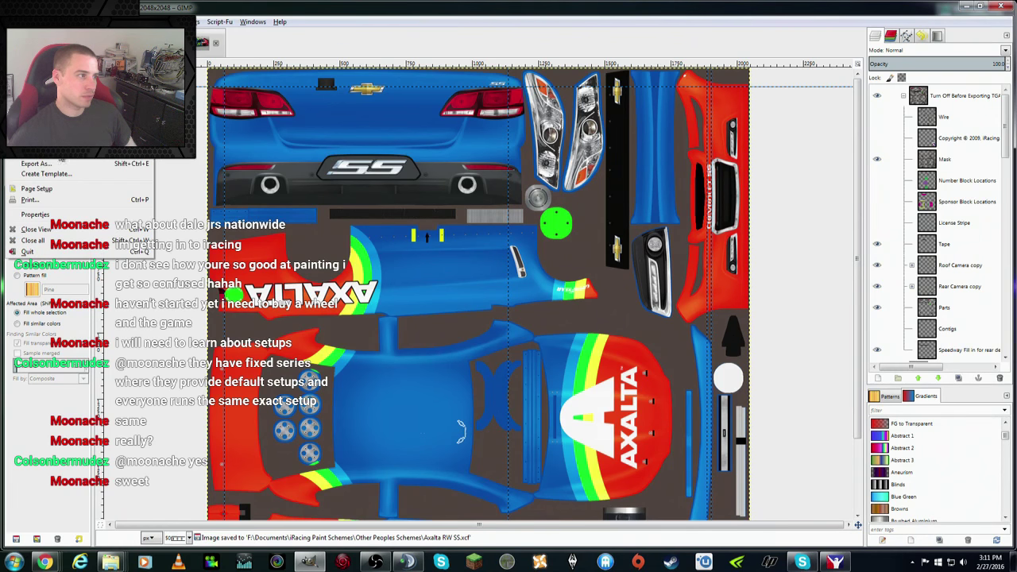
{"action": "key", "text": "Escape"}
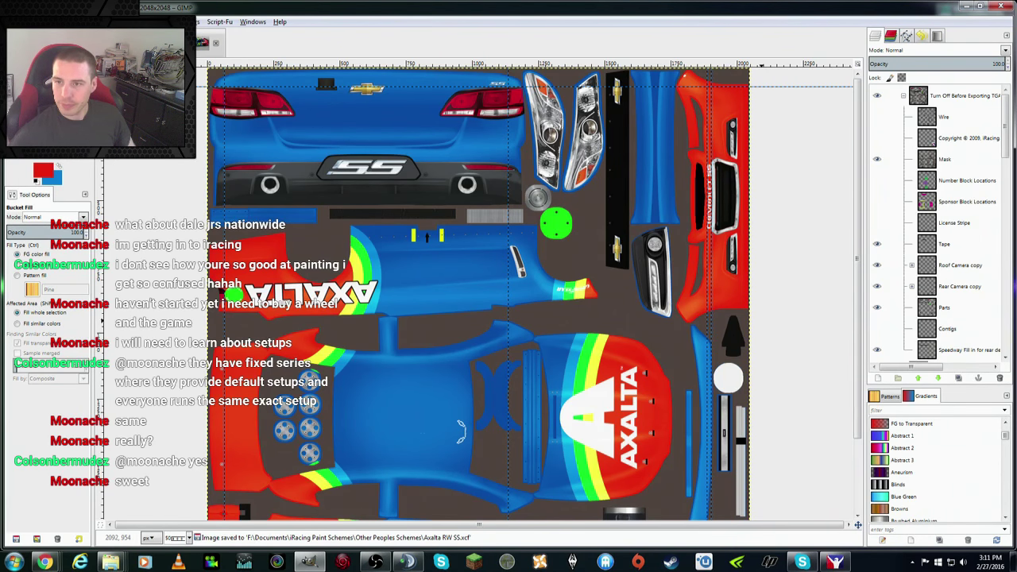
{"action": "key", "text": "ctrl+e"}
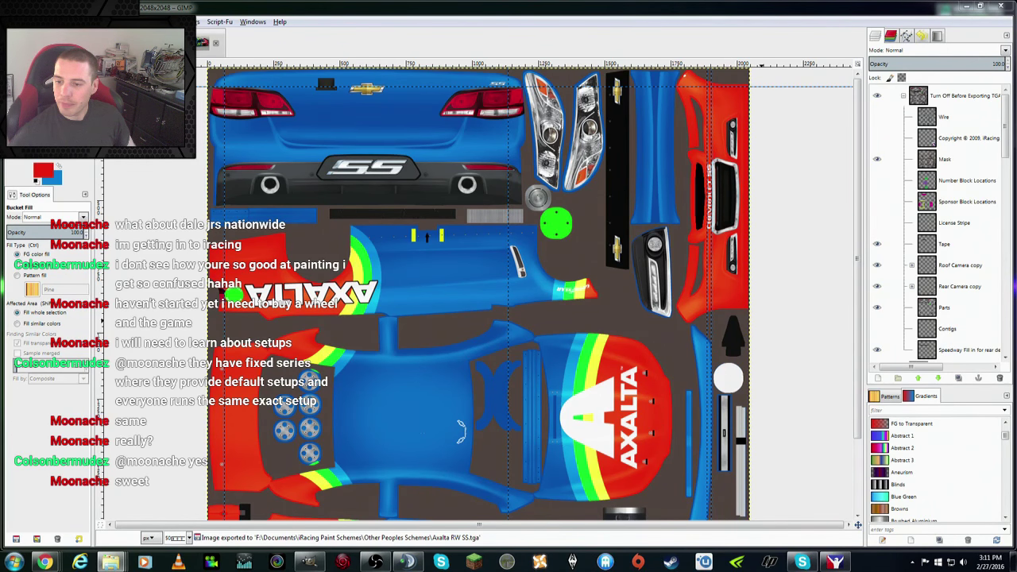
{"action": "mouse_move", "coordinate": [110, 562]}
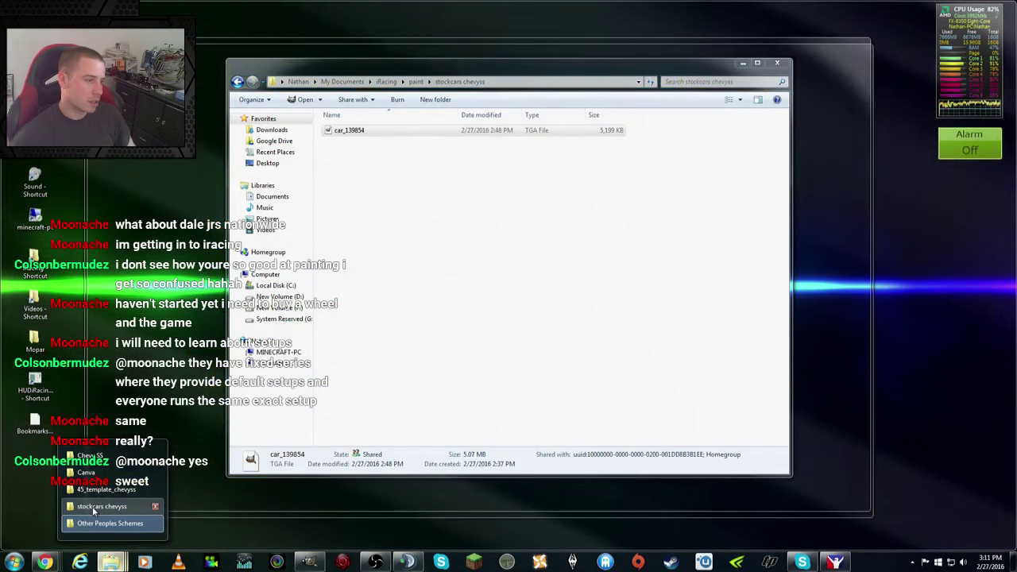
Step: Replace the old car texture in stockcars chevyss with the Axalta TGA, renamed car_ plus the account number
{"action": "left_click", "coordinate": [102, 506]}
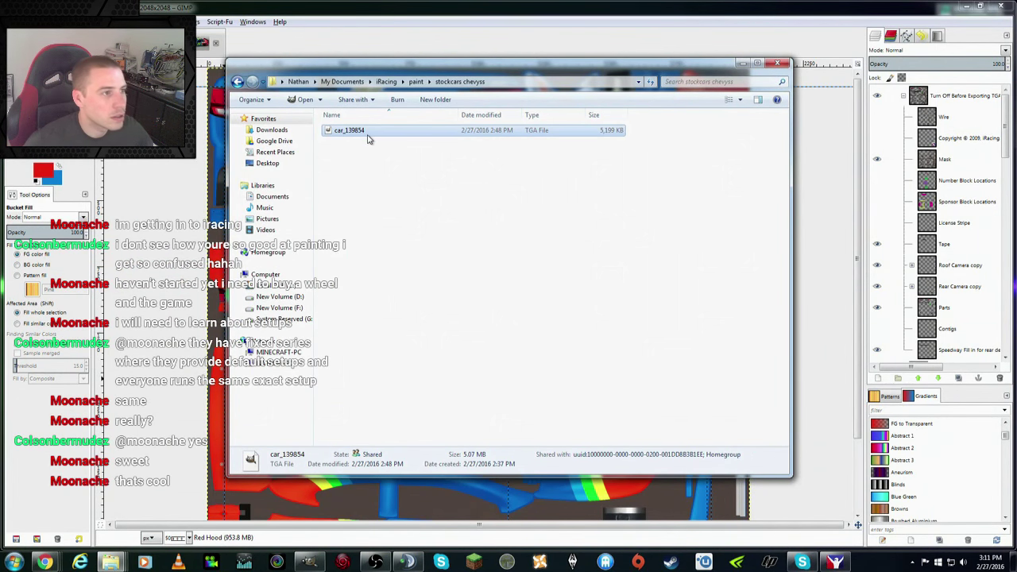
{"action": "key", "text": "Delete"}
{"action": "key", "text": "Return"}
{"action": "right_click", "coordinate": [393, 171]}
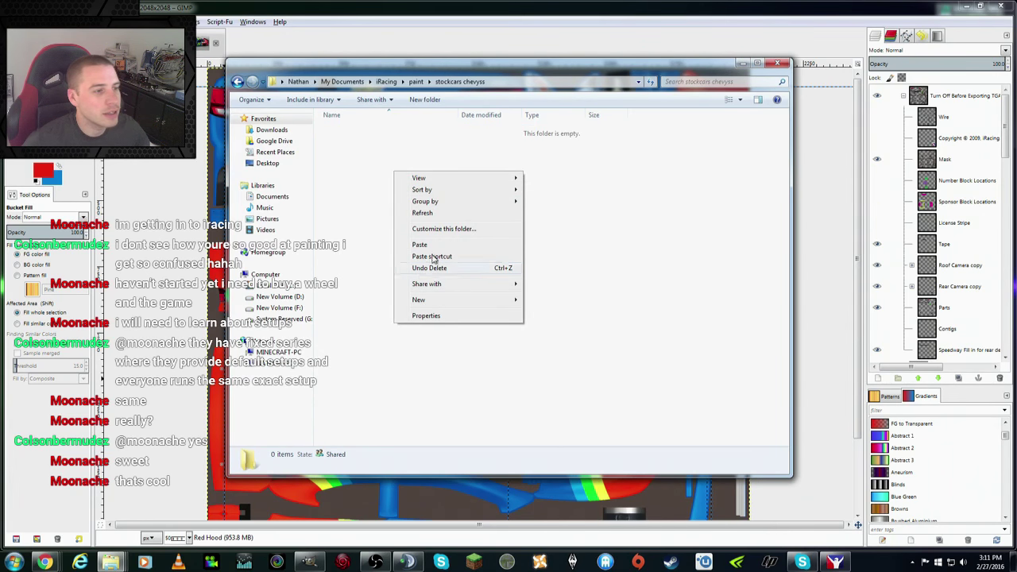
{"action": "left_click", "coordinate": [430, 245]}
{"action": "key", "text": "F2"}
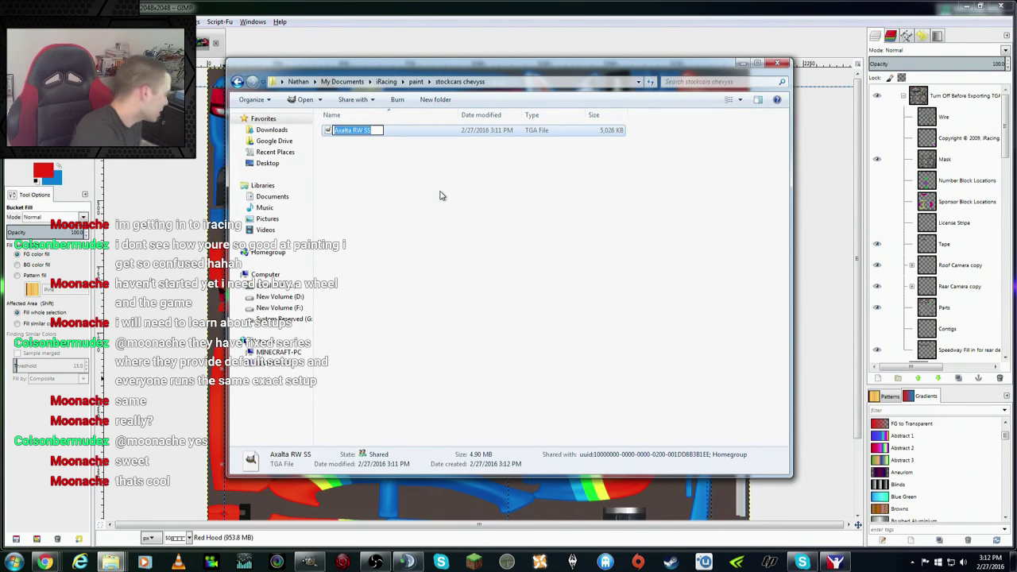
{"action": "type", "text": "car_"}
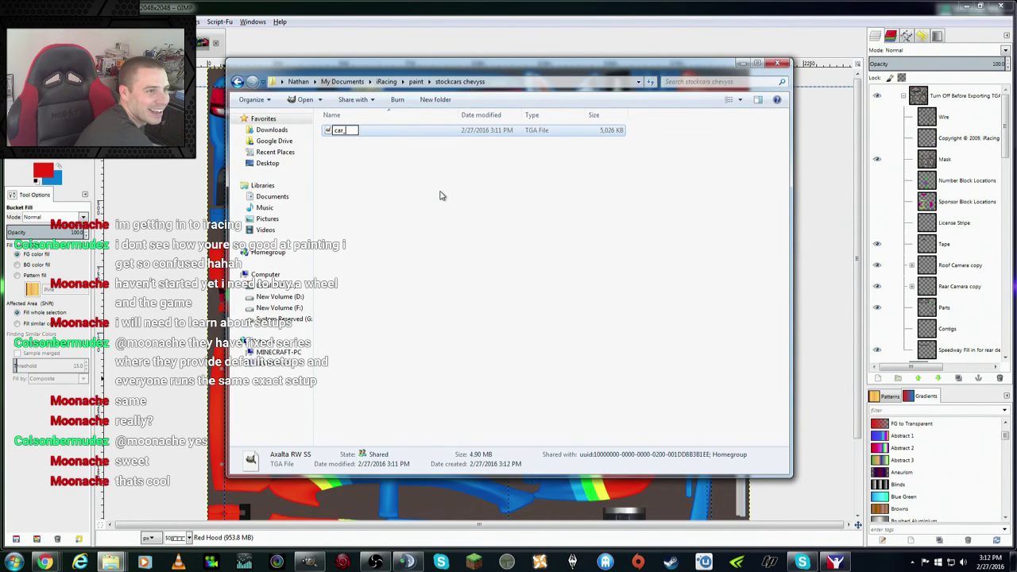
{"action": "type", "text": "139854"}
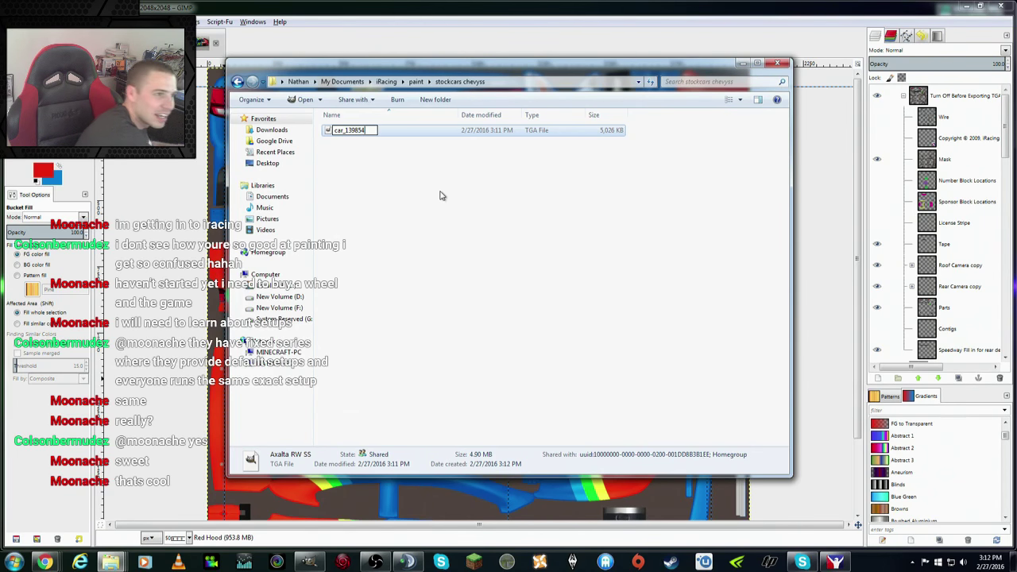
{"action": "key", "text": "Return"}
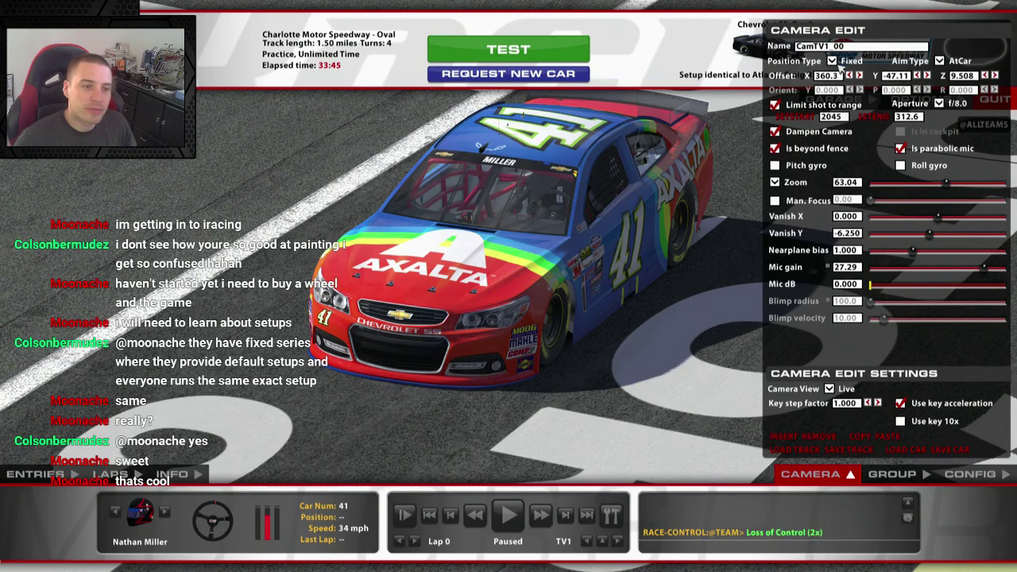
Step: Orbit the camera around the #41 Chevrolet to view the Axalta livery, then Alt+Tab out
{"action": "left_click", "coordinate": [928, 75]}
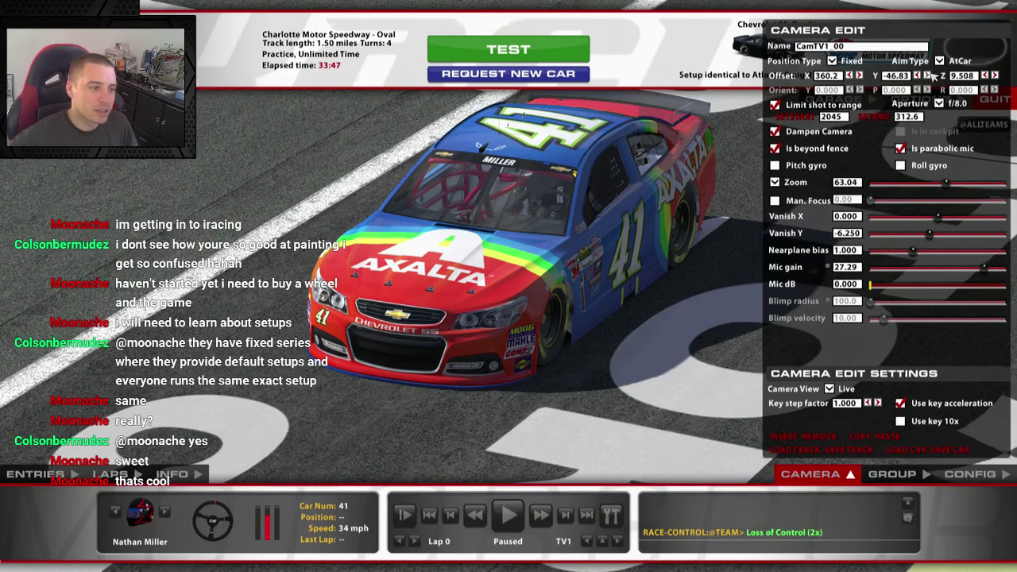
{"action": "left_click", "coordinate": [930, 75]}
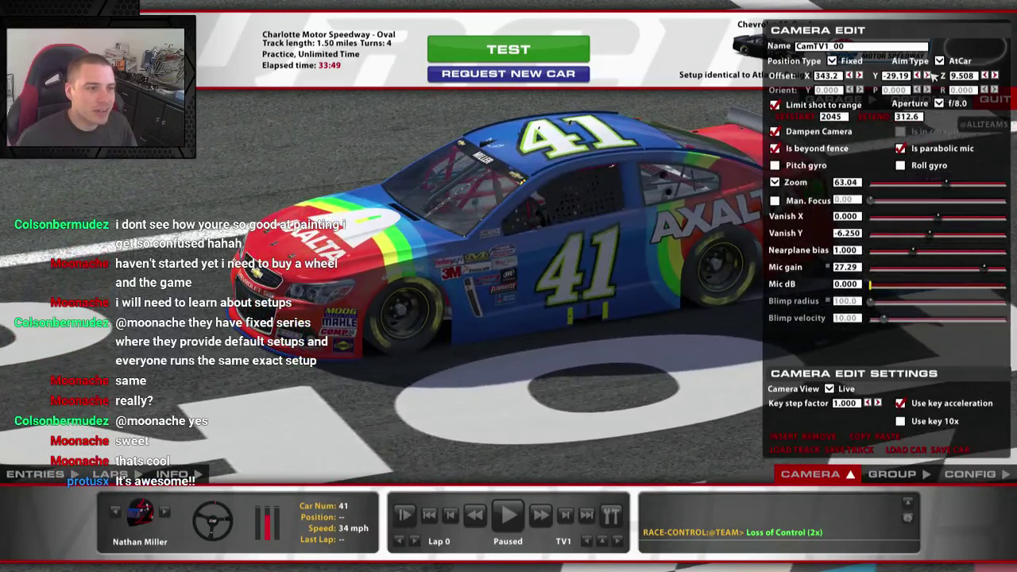
{"action": "left_click", "coordinate": [930, 74]}
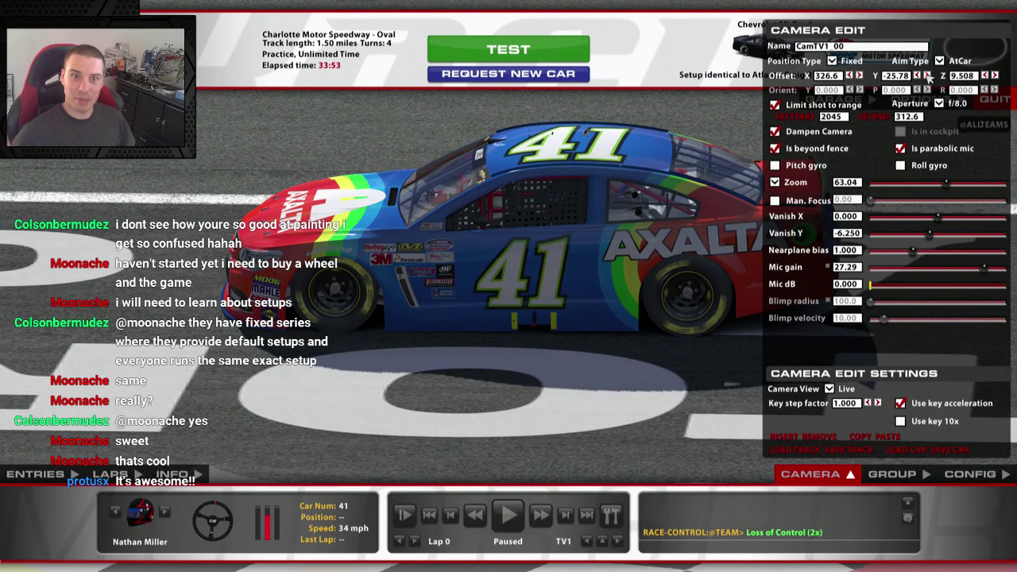
{"action": "left_click", "coordinate": [929, 74]}
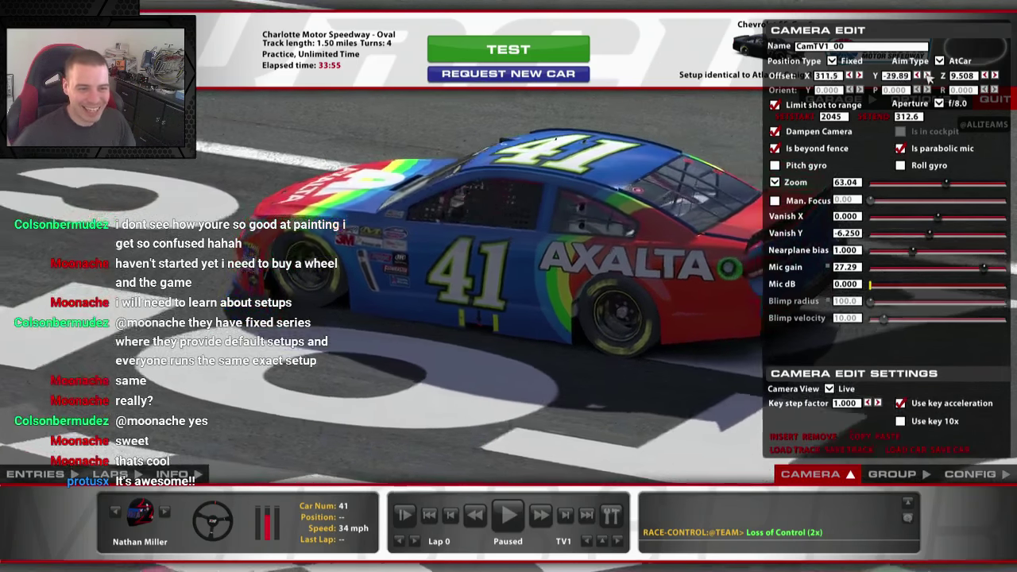
{"action": "left_click", "coordinate": [928, 74]}
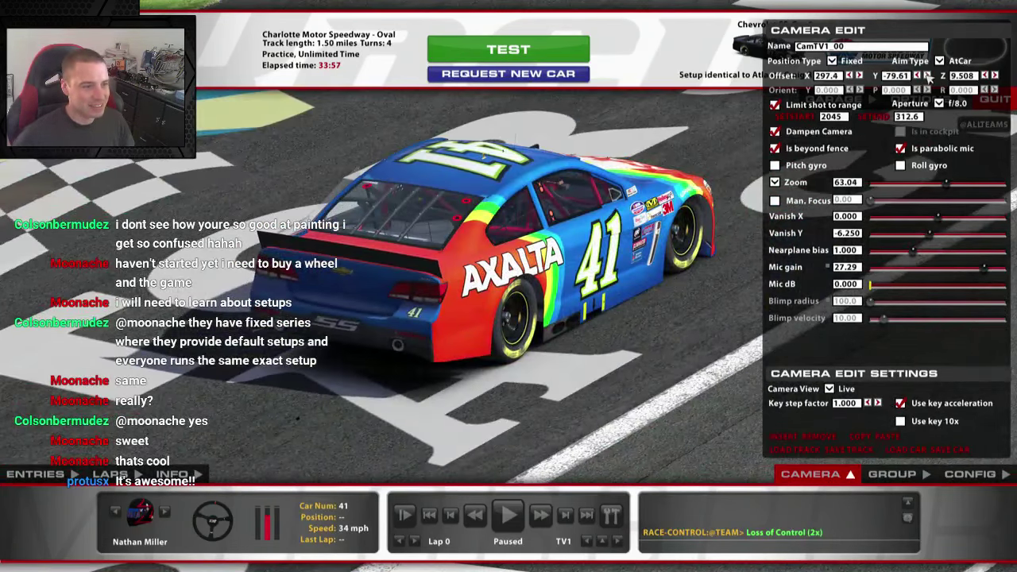
{"action": "left_click", "coordinate": [928, 75]}
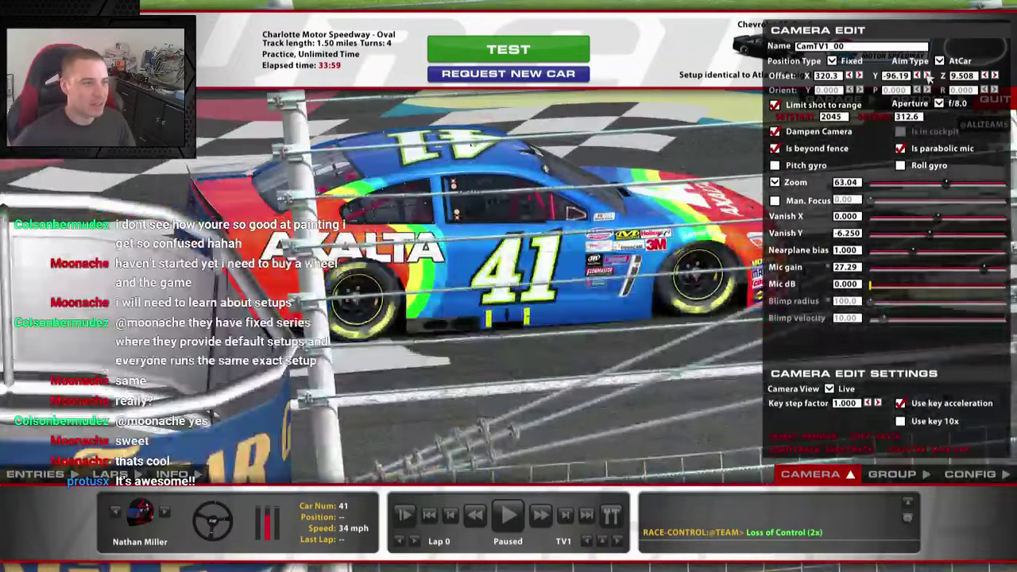
{"action": "left_click", "coordinate": [928, 74]}
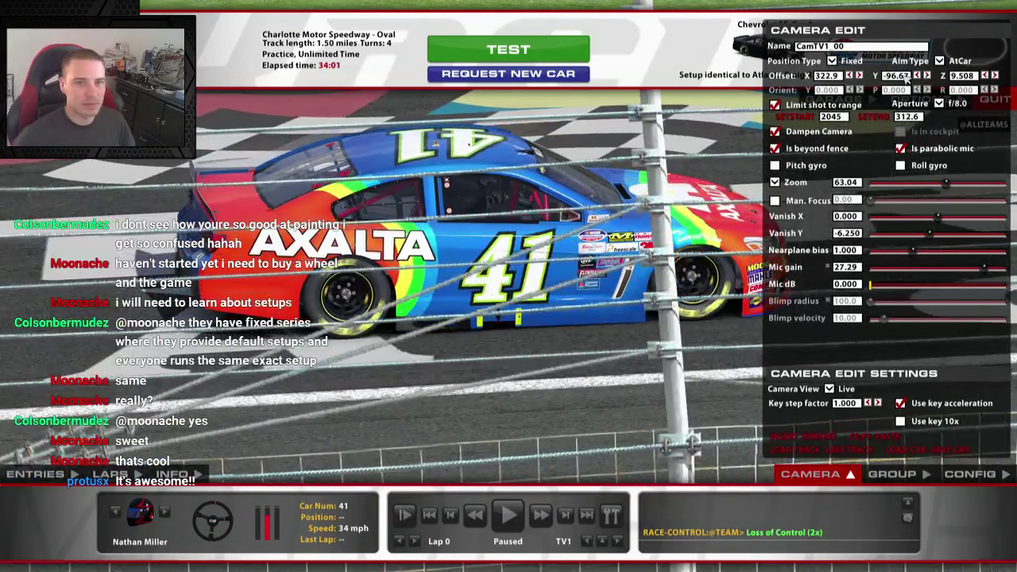
{"action": "left_click", "coordinate": [918, 75]}
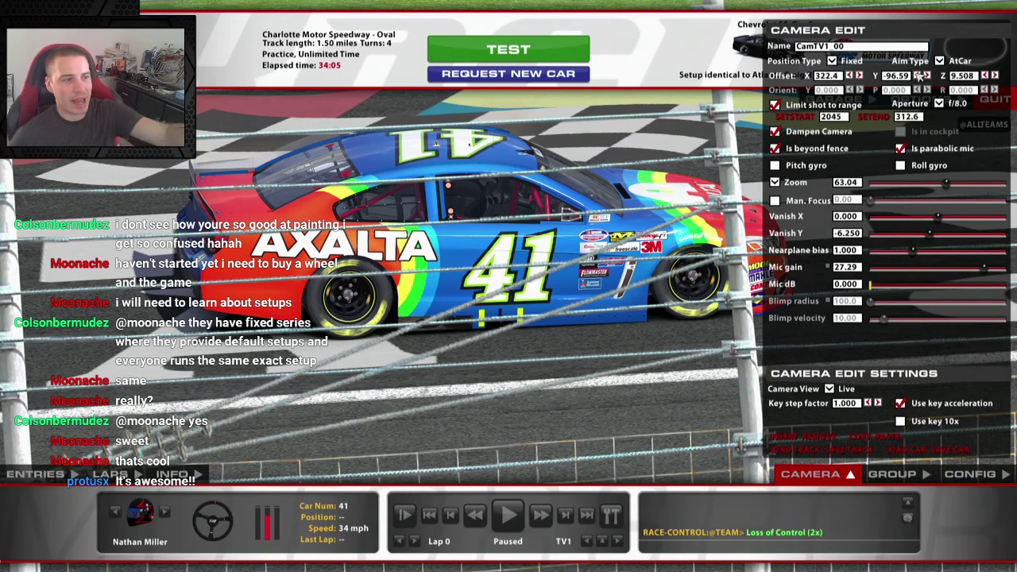
{"action": "left_click", "coordinate": [920, 74]}
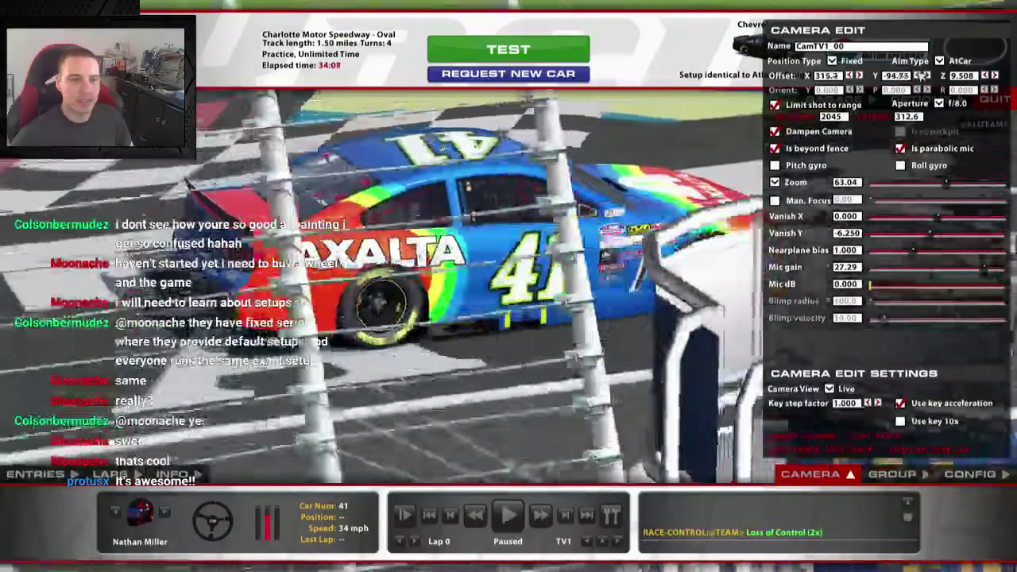
{"action": "left_click", "coordinate": [921, 75]}
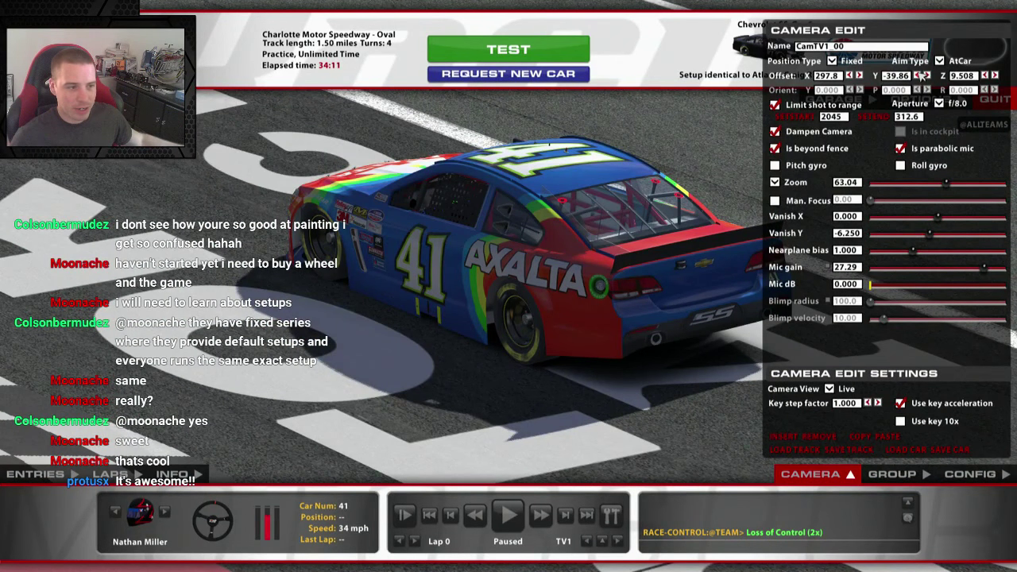
{"action": "key", "text": "alt+Tab"}
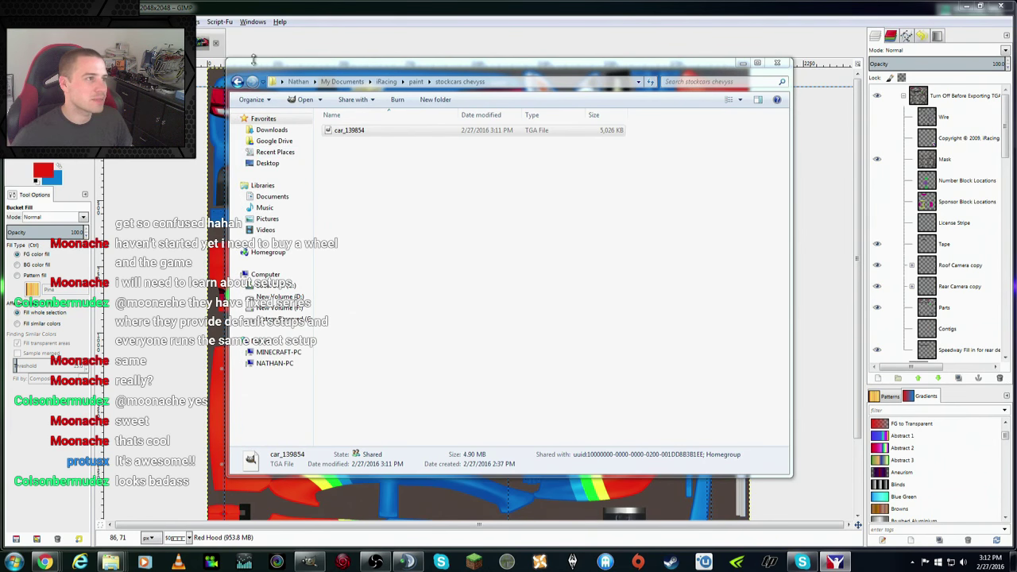
Step: Select the blue rear panel around the taillights and fill it red
{"action": "left_click", "coordinate": [293, 24]}
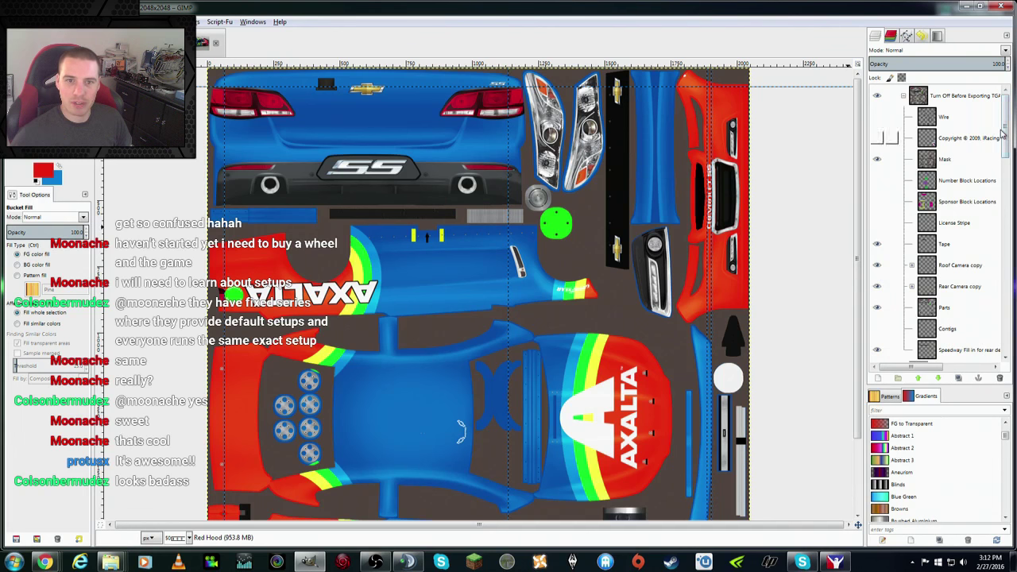
{"action": "left_click_drag", "start_coordinate": [1003, 133], "coordinate": [966, 329]}
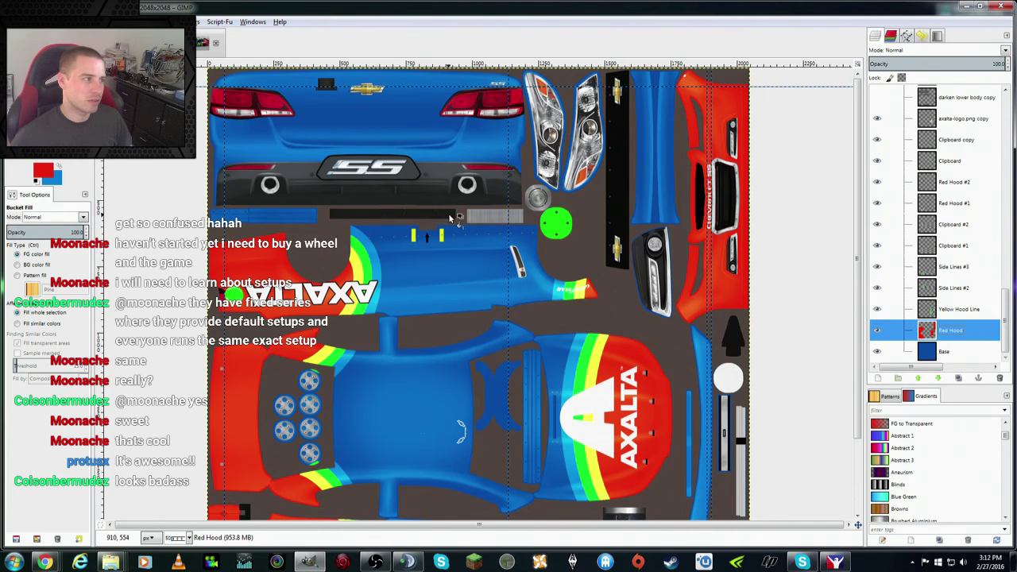
{"action": "key", "text": "f"}
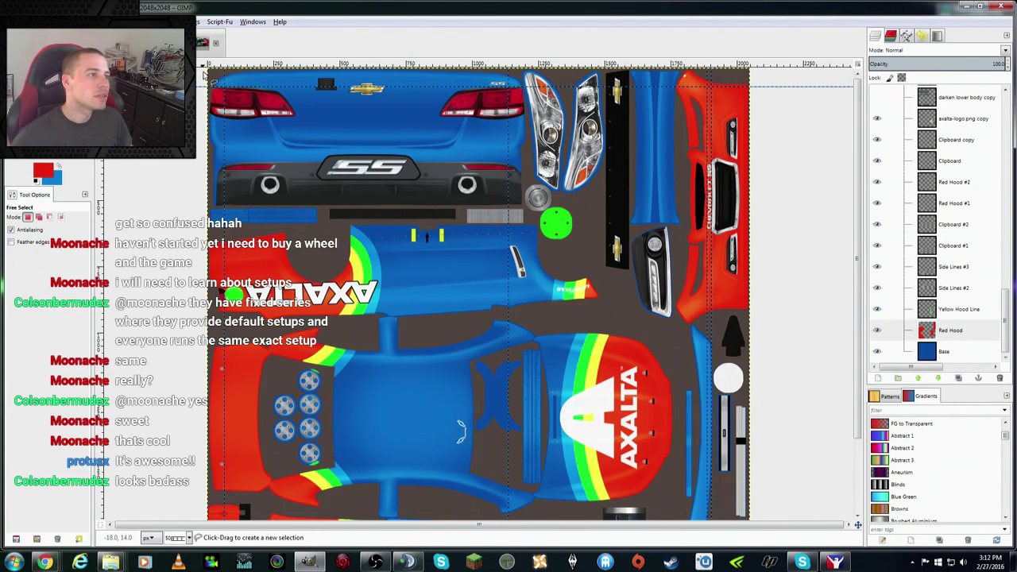
{"action": "left_click", "coordinate": [208, 71]}
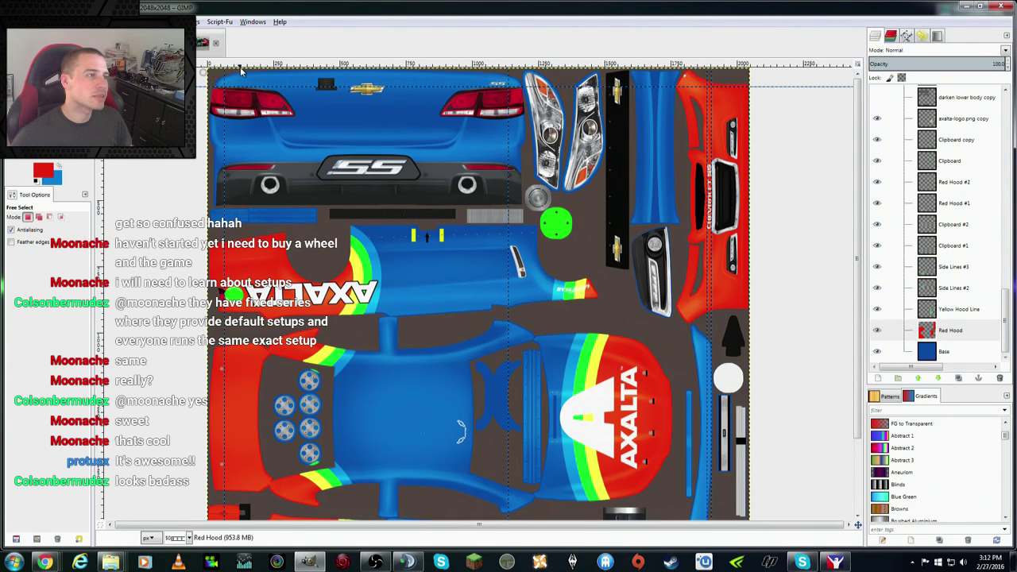
{"action": "left_click", "coordinate": [681, 115]}
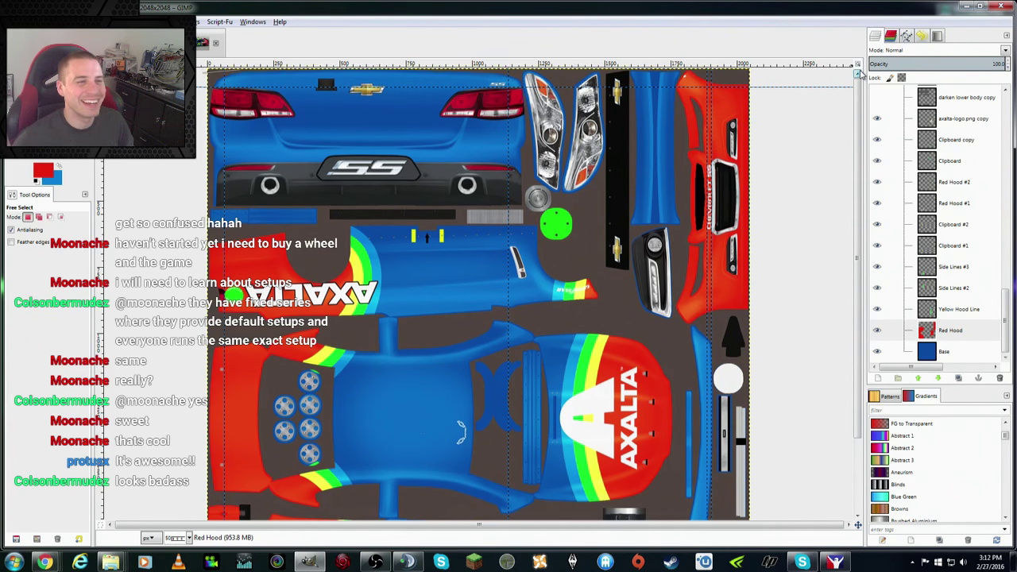
{"action": "left_click", "coordinate": [267, 74]}
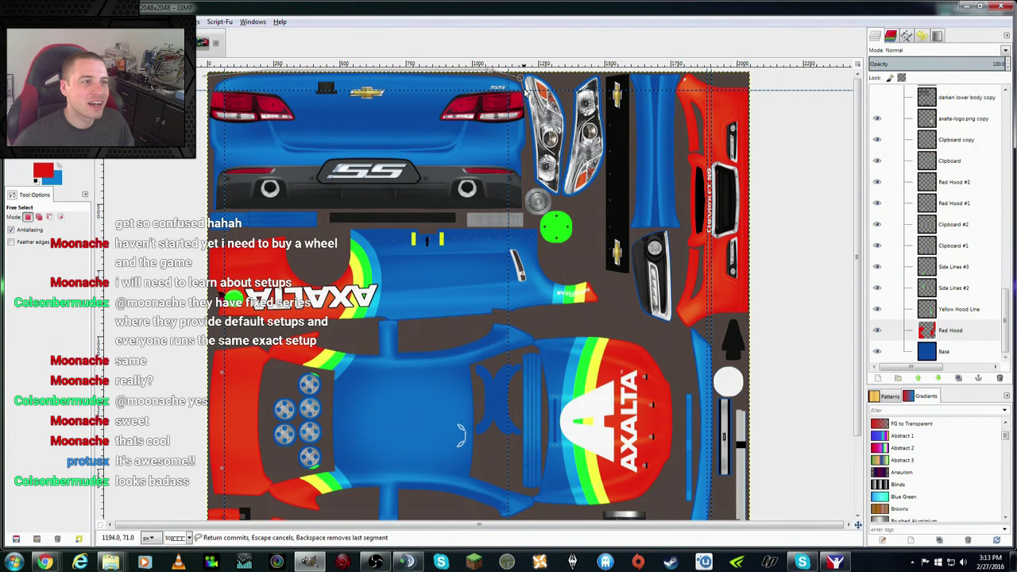
{"action": "left_click", "coordinate": [526, 176]}
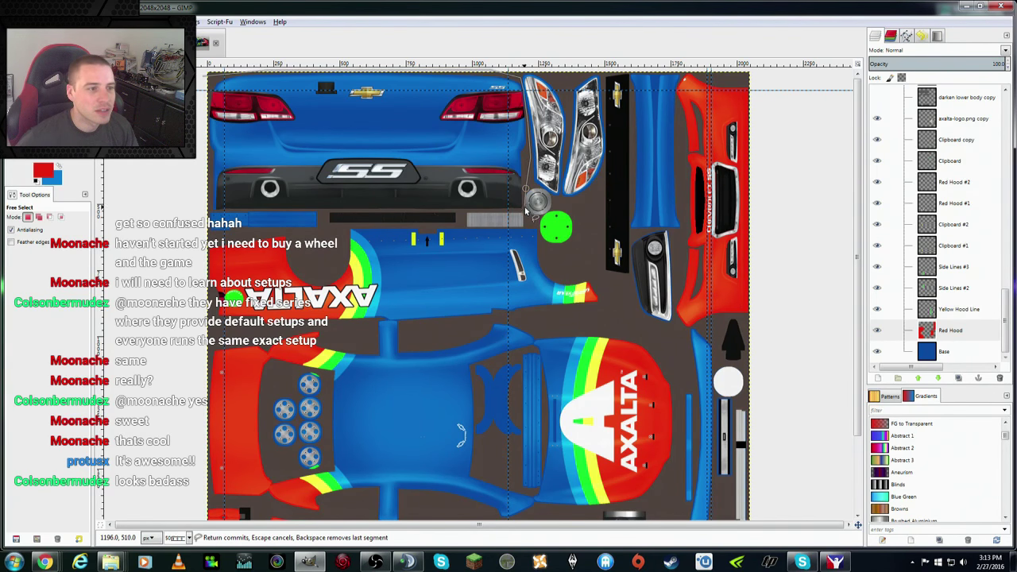
{"action": "left_click", "coordinate": [526, 213]}
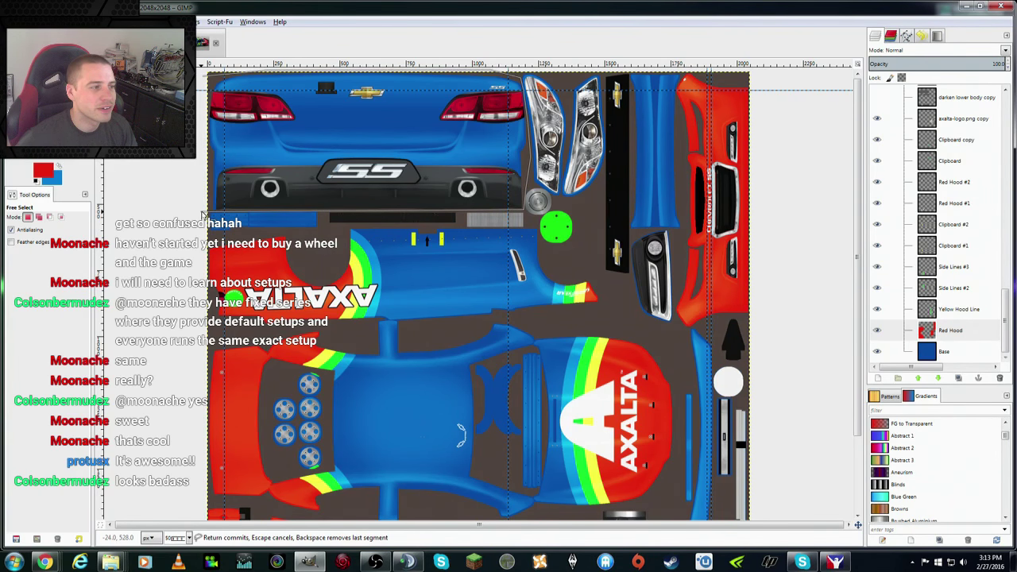
{"action": "left_click", "coordinate": [208, 75]}
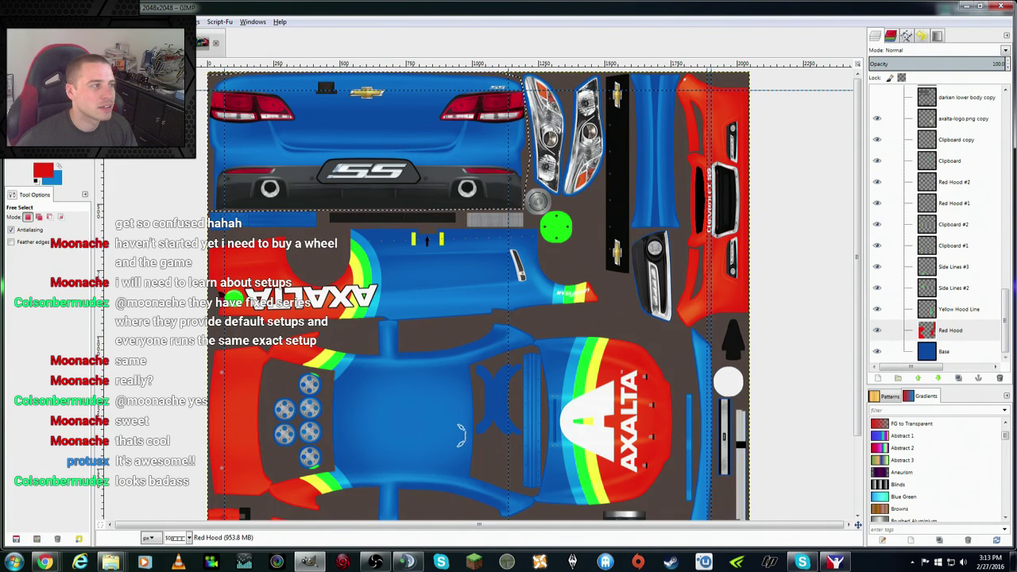
{"action": "key", "text": "shift+b"}
{"action": "left_click", "coordinate": [318, 125]}
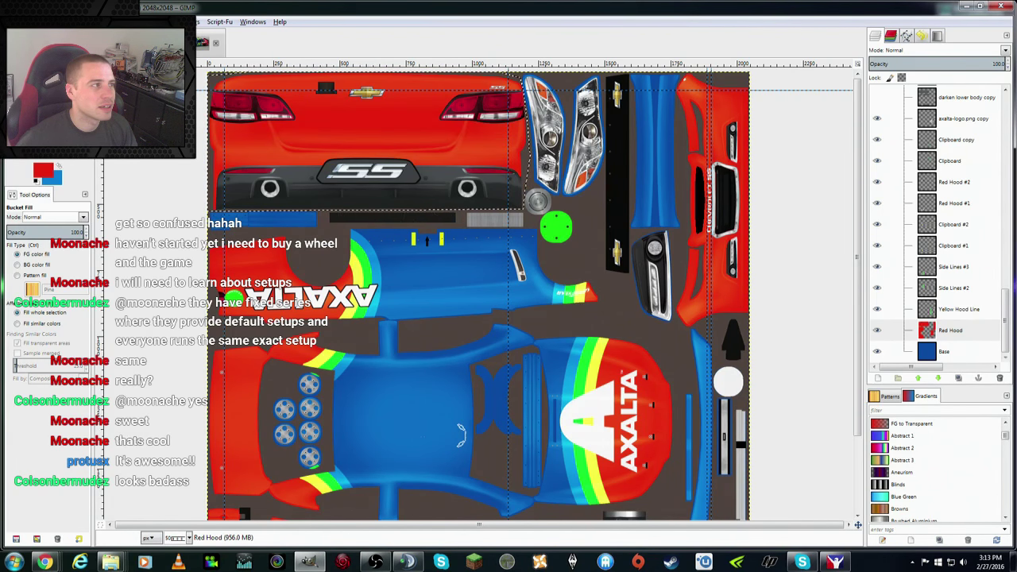
Step: Clear the selection and save the work as Axalta RW SS.xcf
{"action": "left_click", "coordinate": [47, 21]}
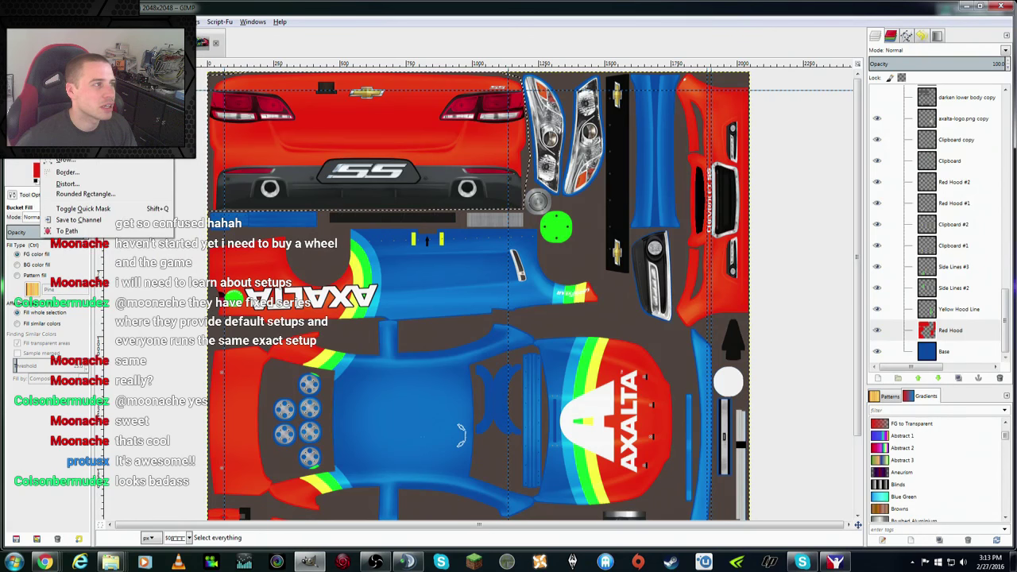
{"action": "left_click", "coordinate": [71, 55]}
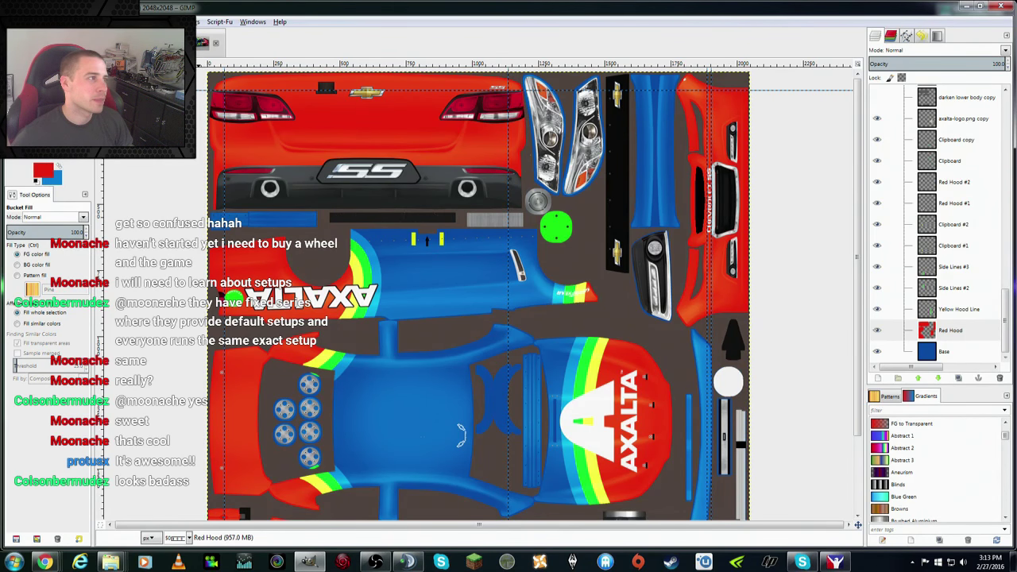
{"action": "left_click", "coordinate": [16, 21]}
{"action": "key", "text": "ctrl+s"}
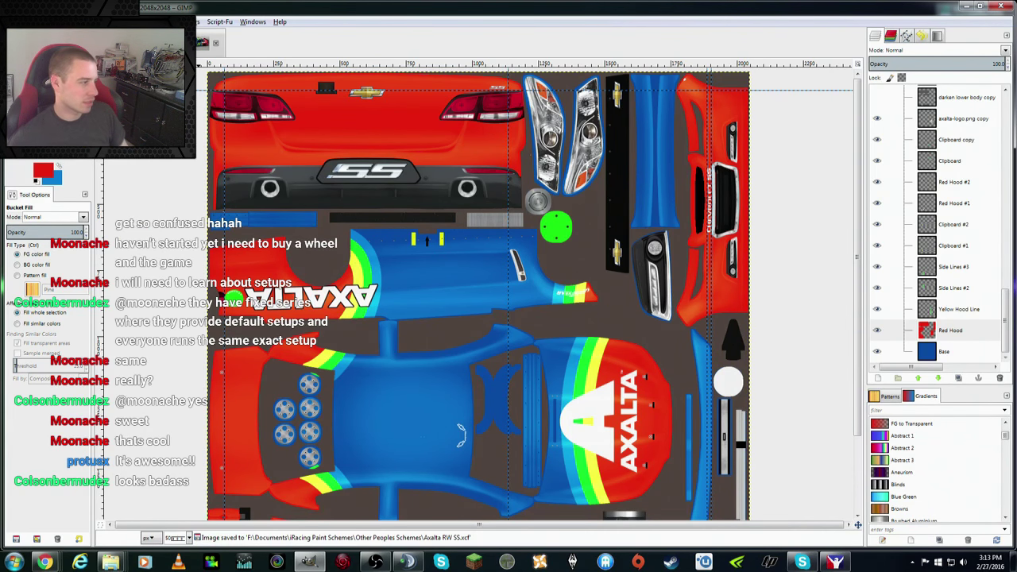
Step: Re-export the livery as Axalta RW SS.tga and bring up the stockcars chevyss folder
{"action": "key", "text": "alt+f"}
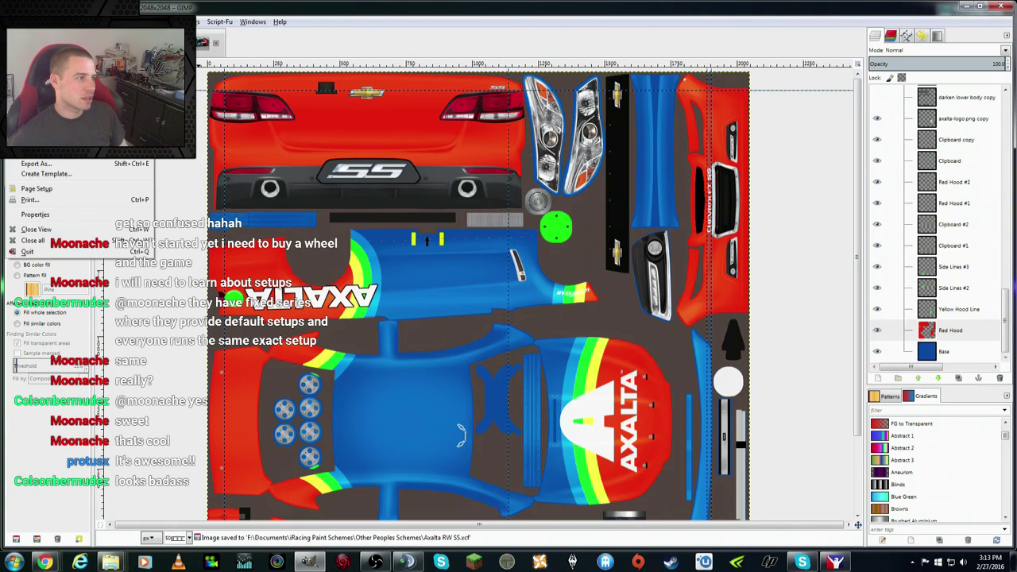
{"action": "left_click", "coordinate": [94, 157]}
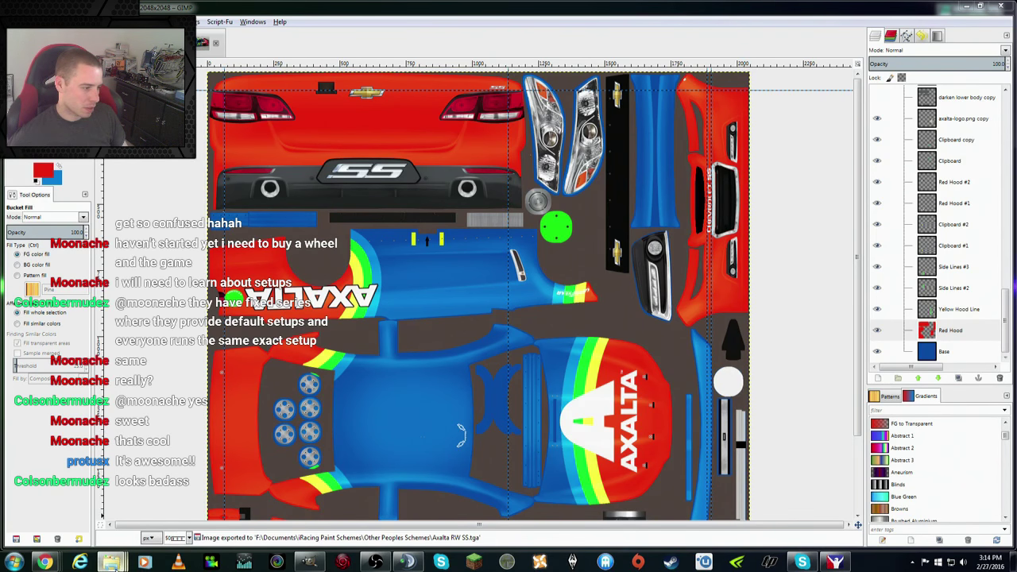
{"action": "right_click", "coordinate": [110, 562]}
{"action": "left_click", "coordinate": [111, 507]}
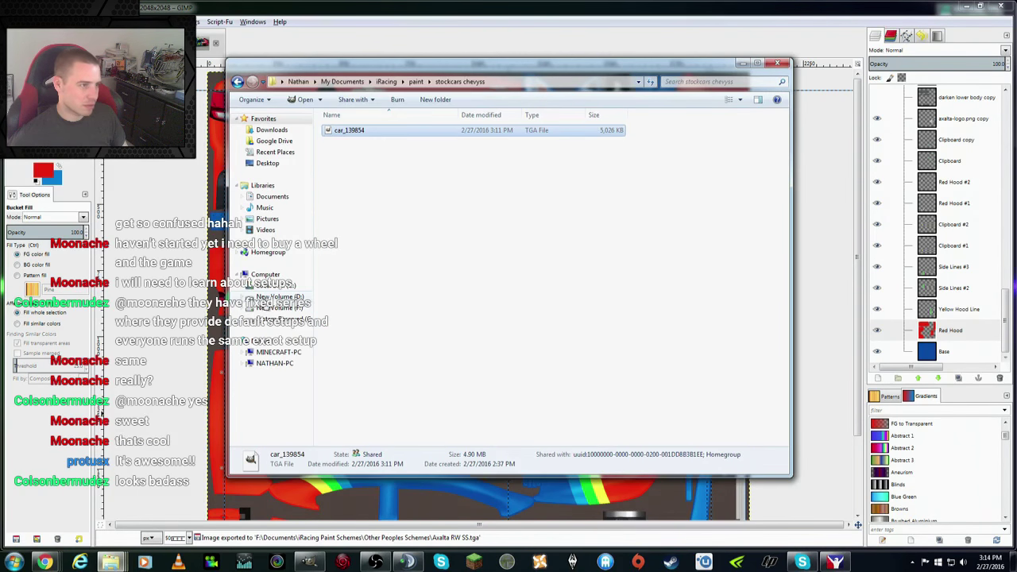
Step: Delete the old car_139854 paint file, paste Axalta RW SS.tga and rename it car_139854
{"action": "key", "text": "Delete"}
{"action": "key", "text": "Return"}
{"action": "right_click", "coordinate": [415, 197]}
{"action": "left_click", "coordinate": [447, 269]}
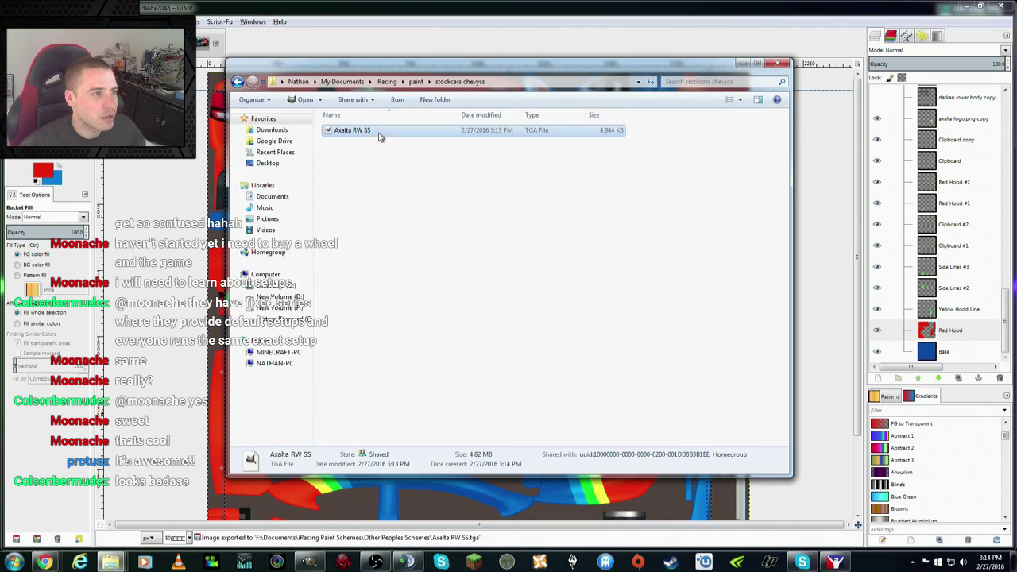
{"action": "key", "text": "F2"}
{"action": "type", "text": "ca"}
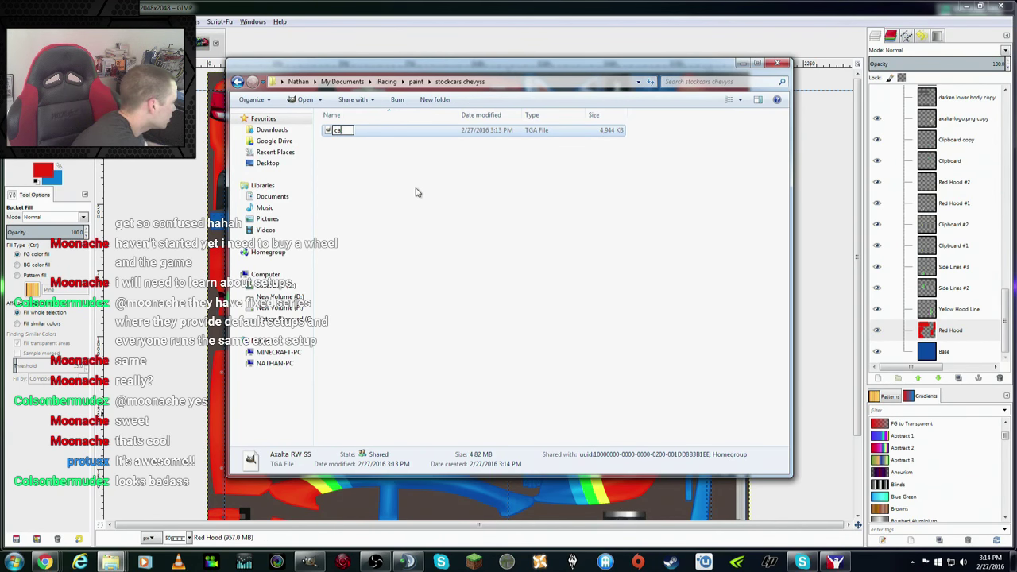
{"action": "type", "text": "r_139854"}
{"action": "key", "text": "Return"}
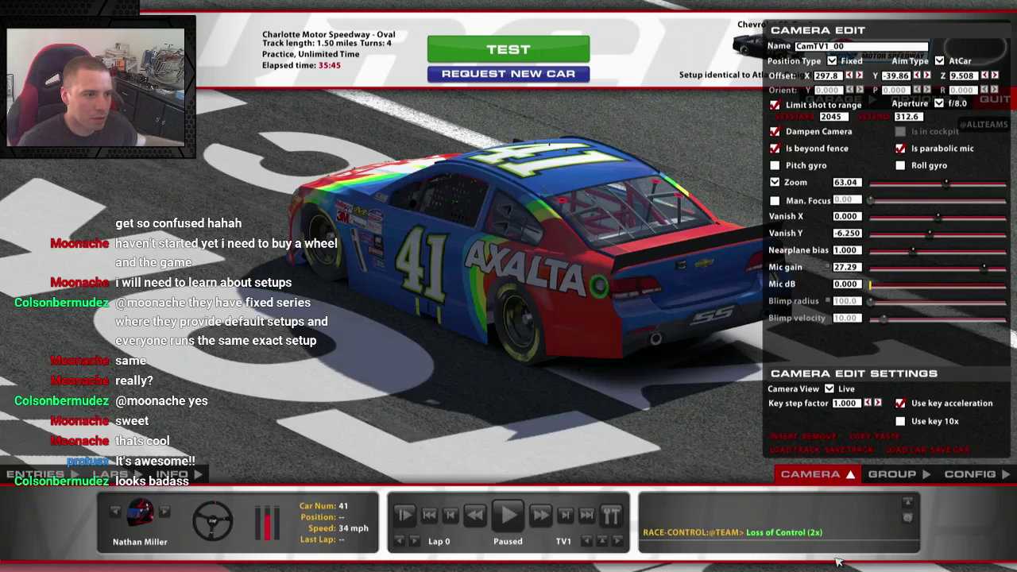
Step: Reload the car paint in iRacing and swing the camera around the #41 car's rear
{"action": "key", "text": "ctrl+r"}
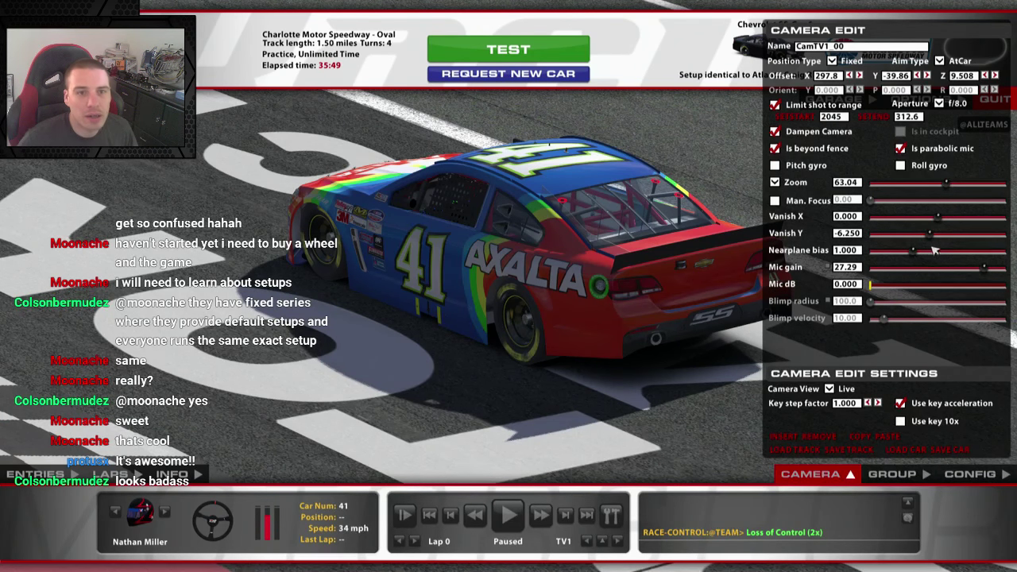
{"action": "left_click", "coordinate": [927, 76]}
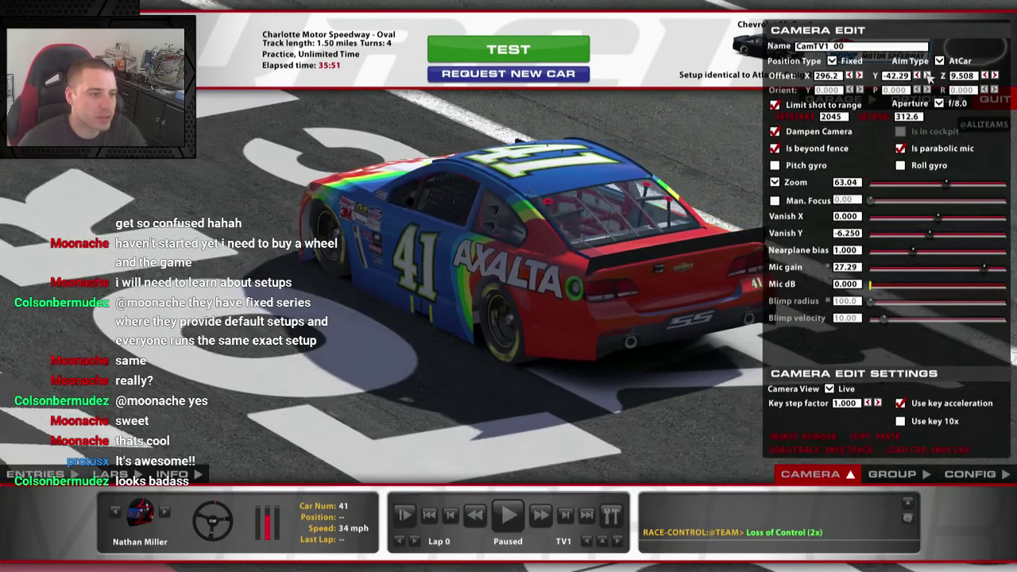
{"action": "left_click", "coordinate": [927, 75]}
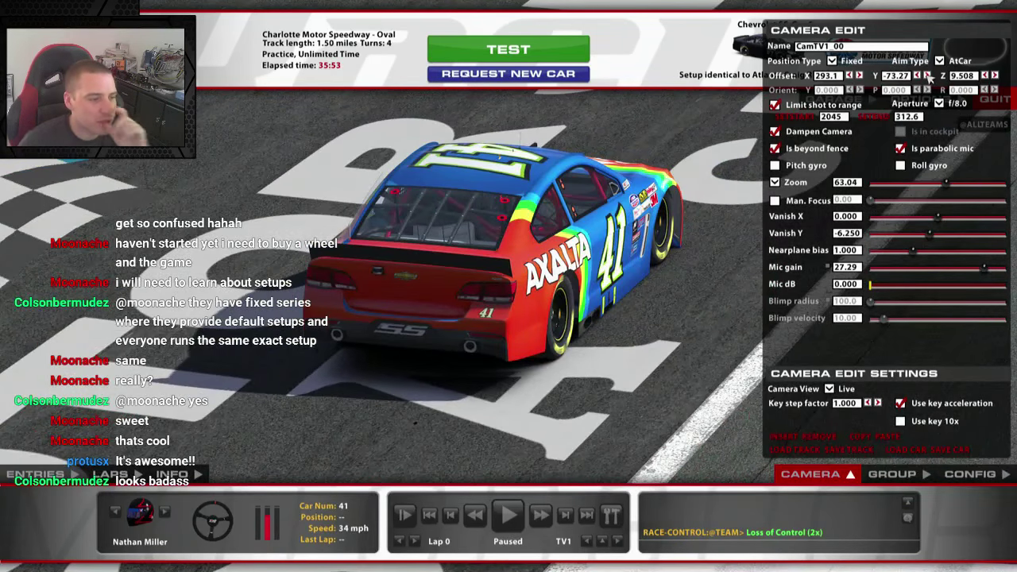
{"action": "left_click", "coordinate": [927, 75]}
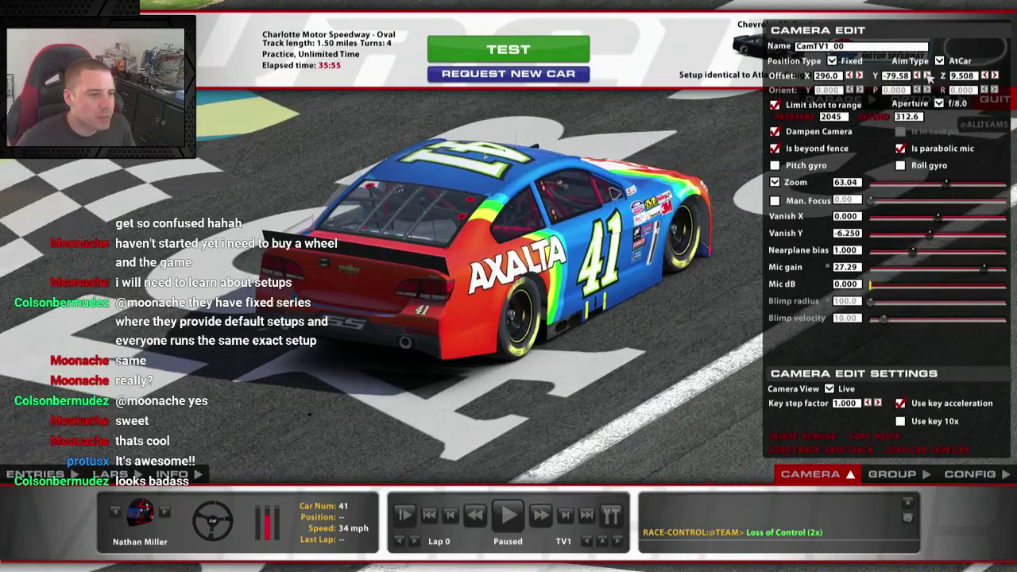
{"action": "left_click", "coordinate": [928, 75]}
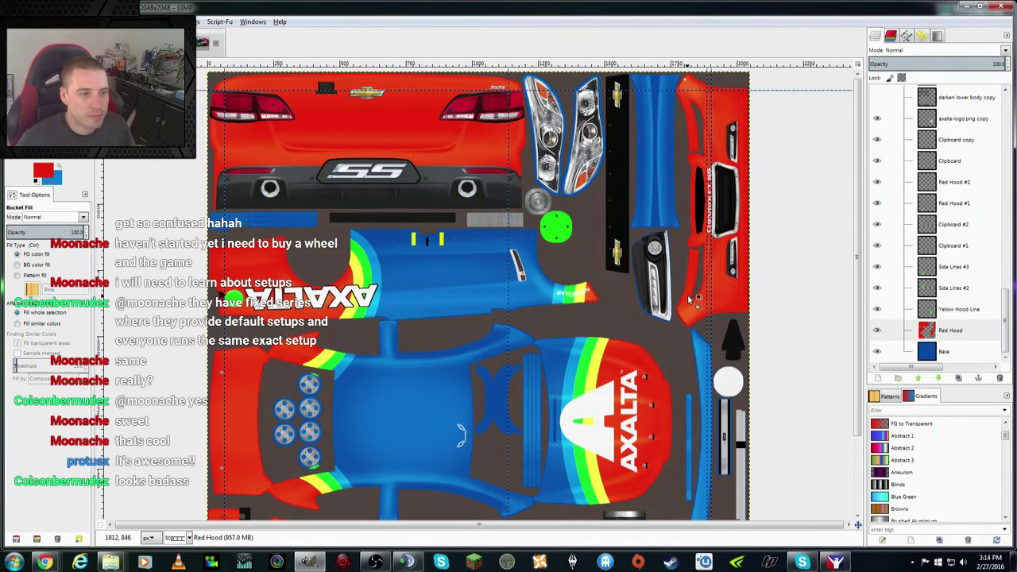
Step: Compare with the original.jpg reference photo, then outline the narrow strip beside the hood
{"action": "scroll", "coordinate": [690, 299], "scroll_direction": "down", "scroll_amount": 3}
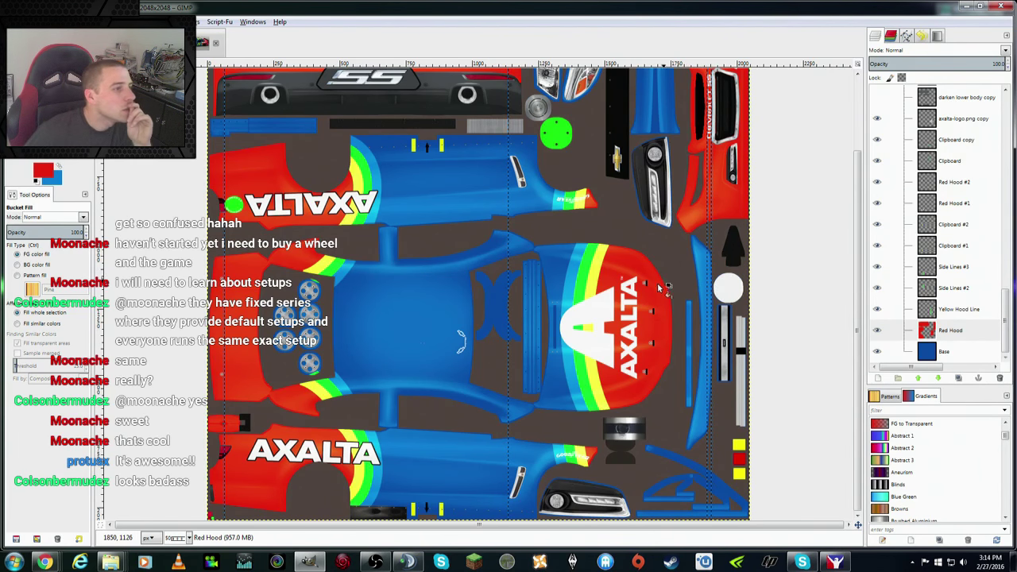
{"action": "left_click", "coordinate": [203, 44]}
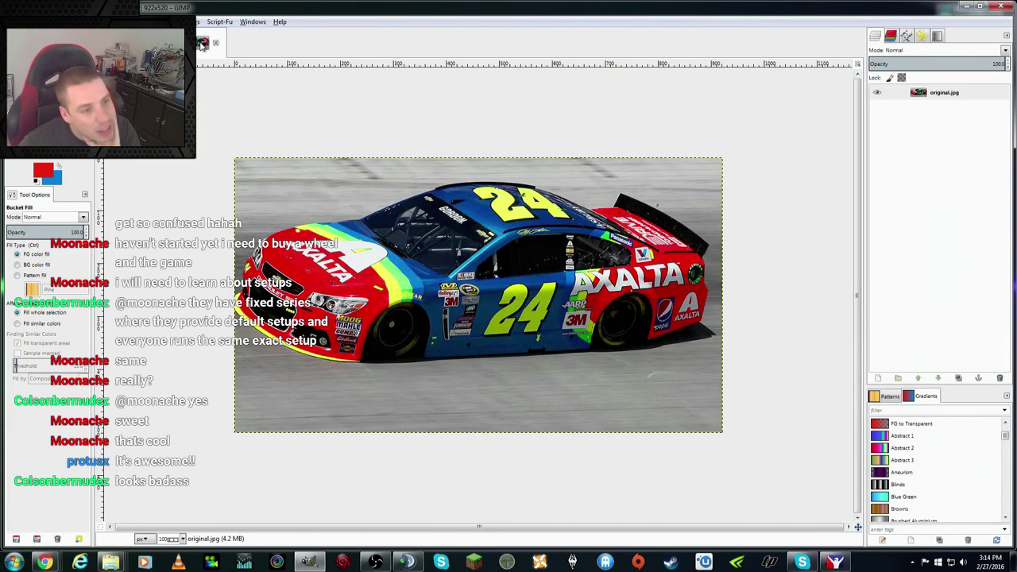
{"action": "left_click", "coordinate": [179, 43]}
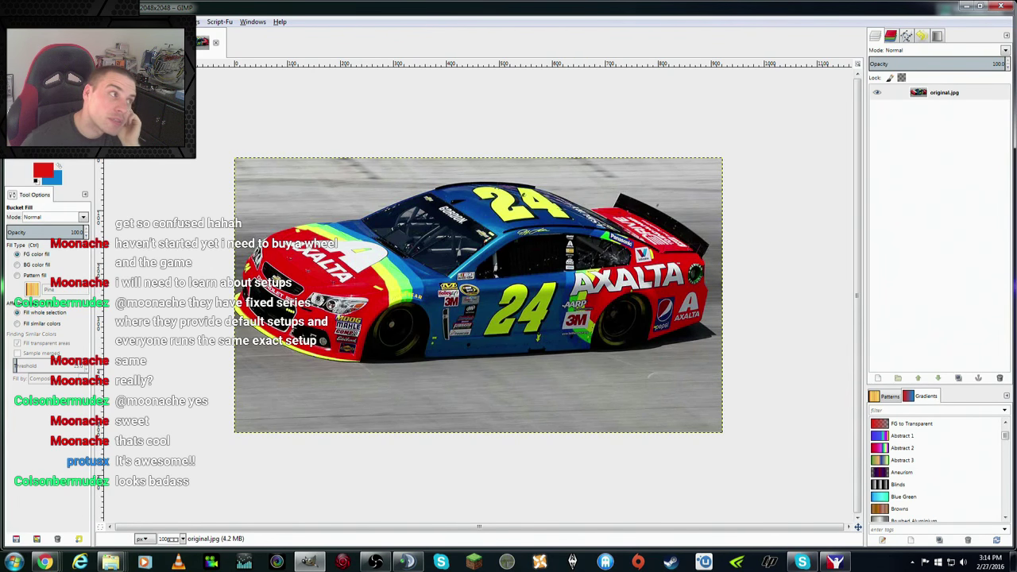
{"action": "scroll", "coordinate": [892, 318], "scroll_direction": "down", "scroll_amount": 1}
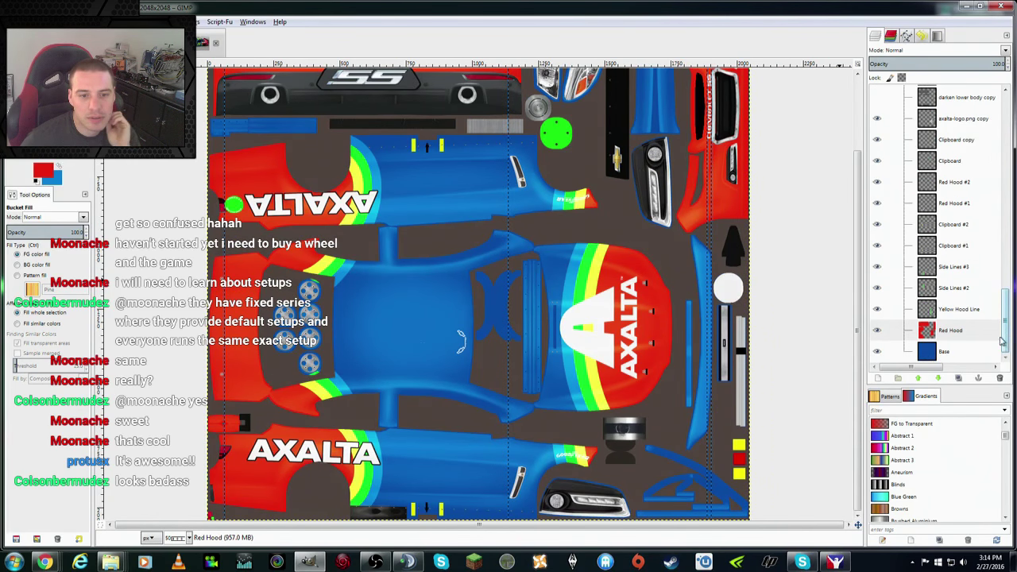
{"action": "key", "text": "f"}
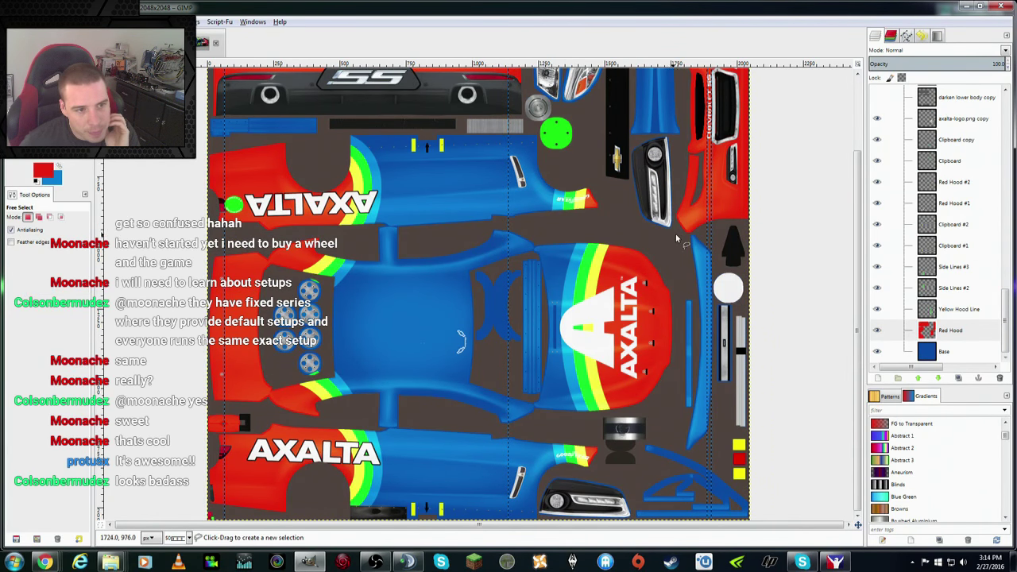
{"action": "left_click", "coordinate": [676, 232]}
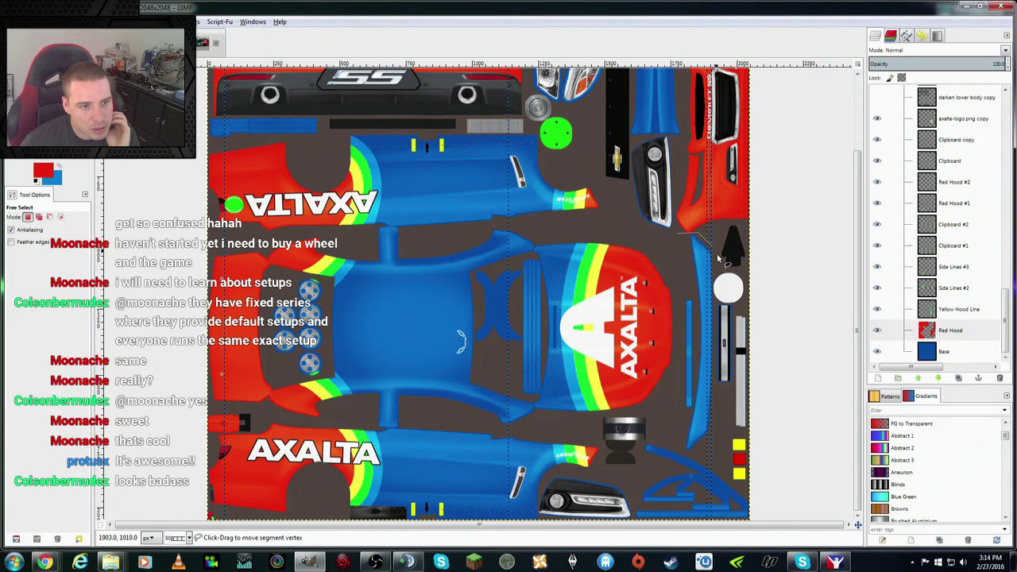
{"action": "left_click", "coordinate": [716, 261]}
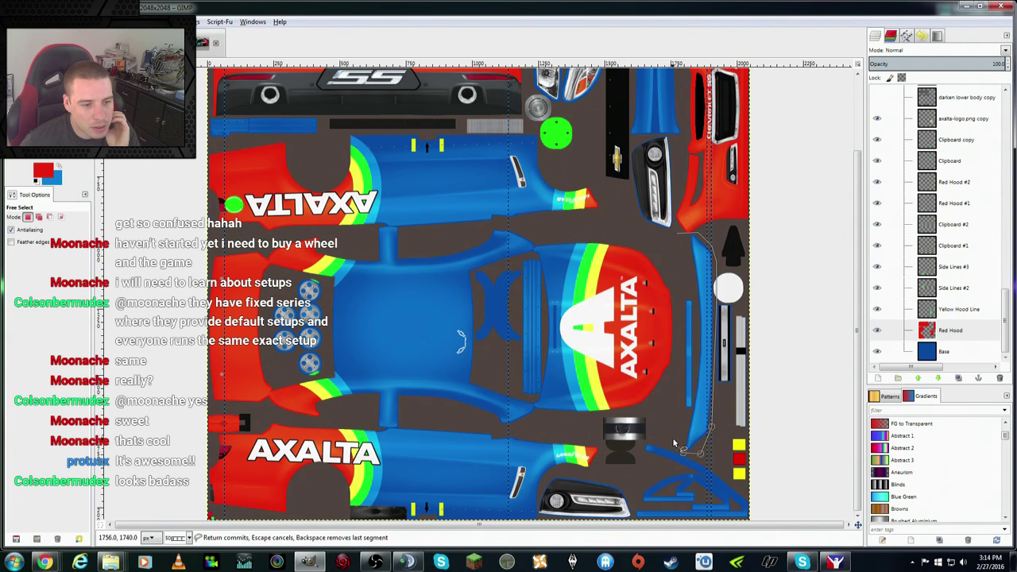
{"action": "left_click", "coordinate": [682, 239]}
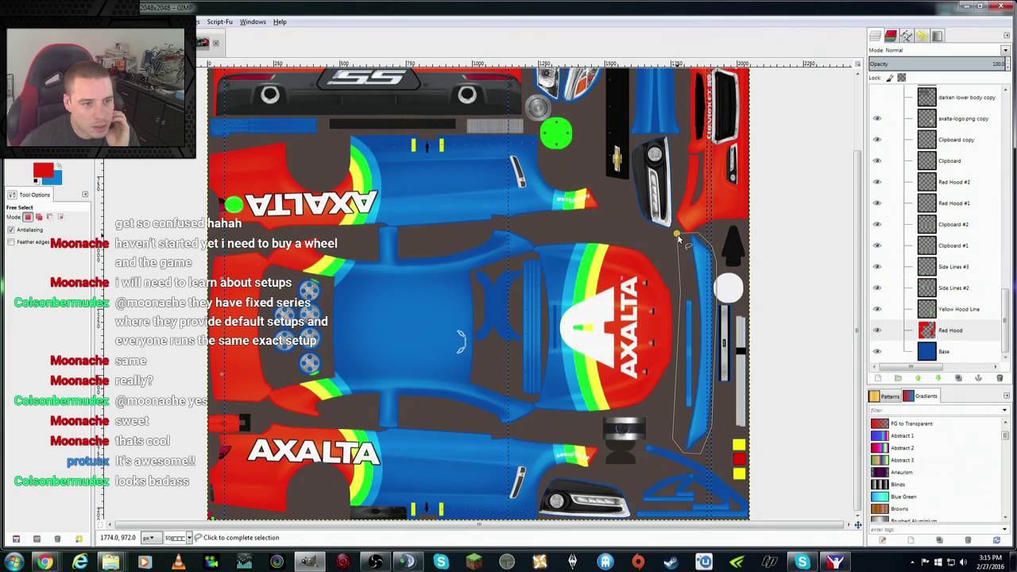
Step: Fill the strip red, clear the selection and save the Axalta RW SS texture
{"action": "key", "text": "shift+b"}
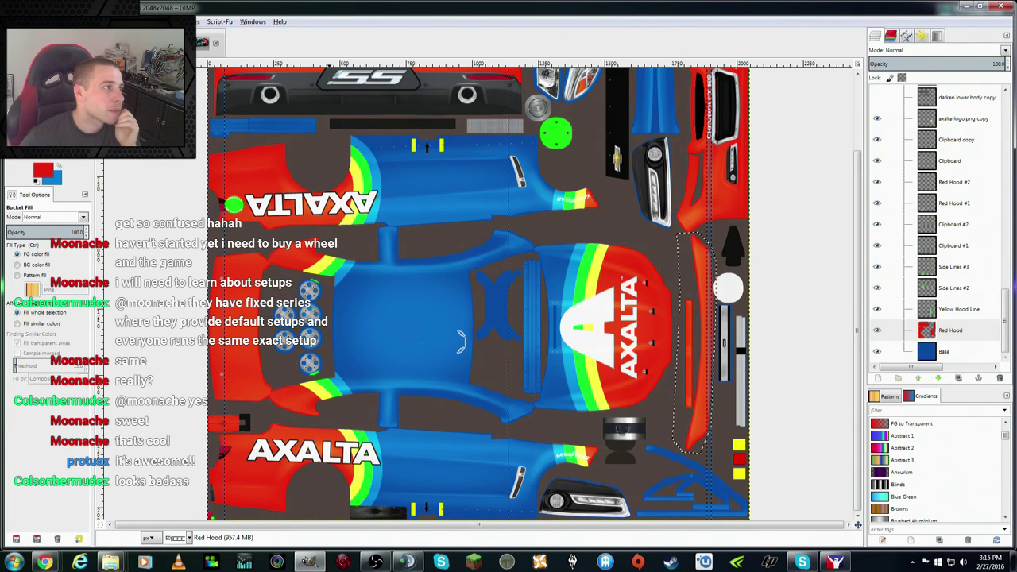
{"action": "left_click", "coordinate": [679, 326]}
{"action": "key", "text": "alt+s"}
{"action": "key", "text": "n"}
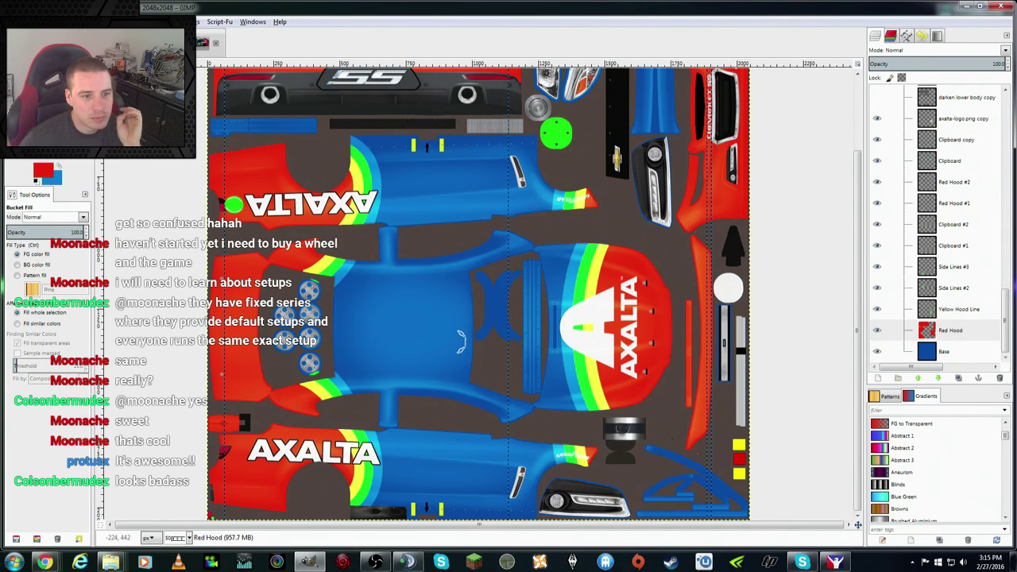
{"action": "key", "text": "alt+f"}
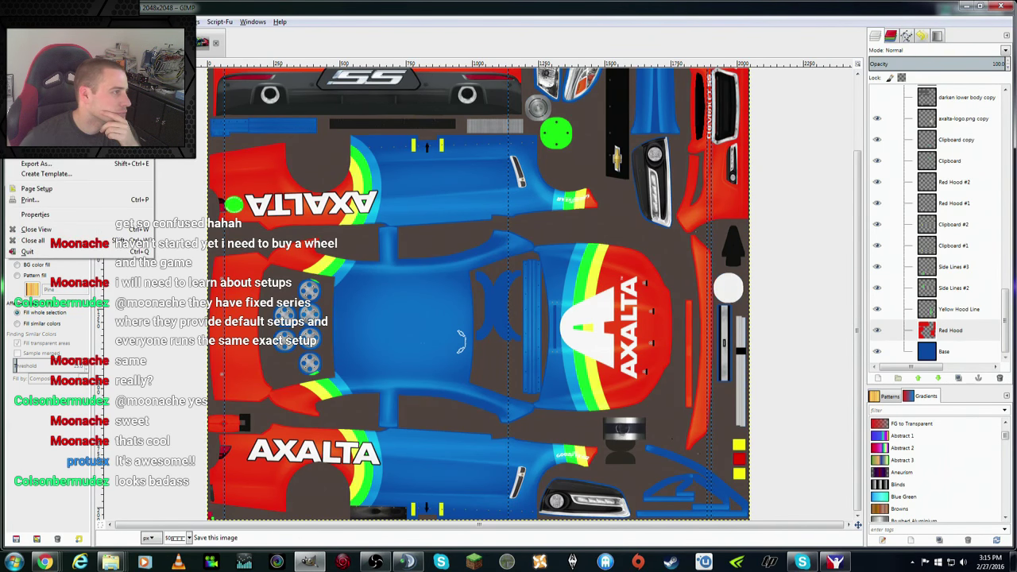
{"action": "key", "text": "Return"}
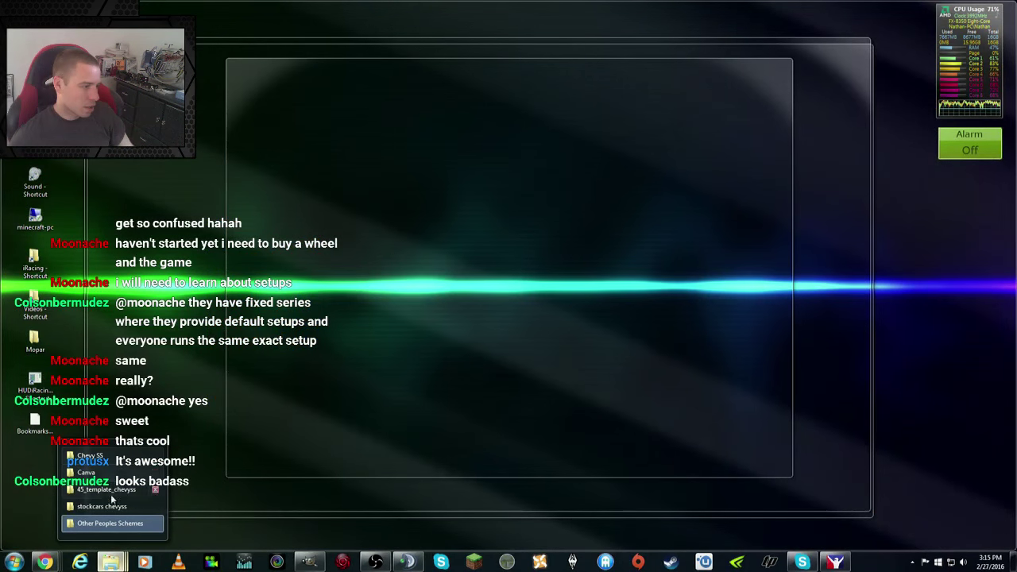
Step: In stockcars chevyss, replace car_139854 with the pasted Axalta RW SS.tga renamed car_139854
{"action": "left_click", "coordinate": [102, 506]}
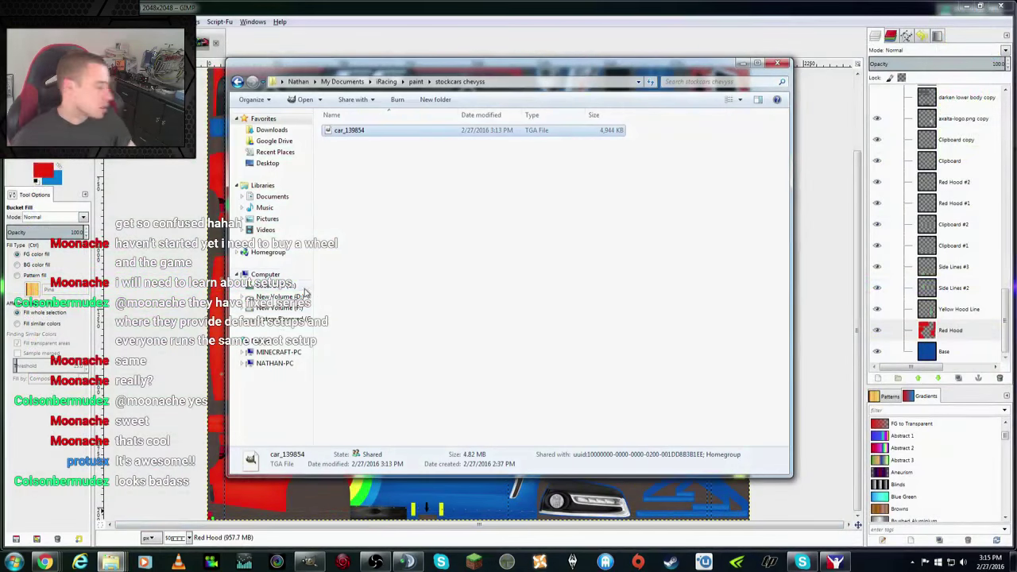
{"action": "key", "text": "Delete"}
{"action": "key", "text": "Return"}
{"action": "right_click", "coordinate": [413, 231]}
{"action": "left_click", "coordinate": [441, 297]}
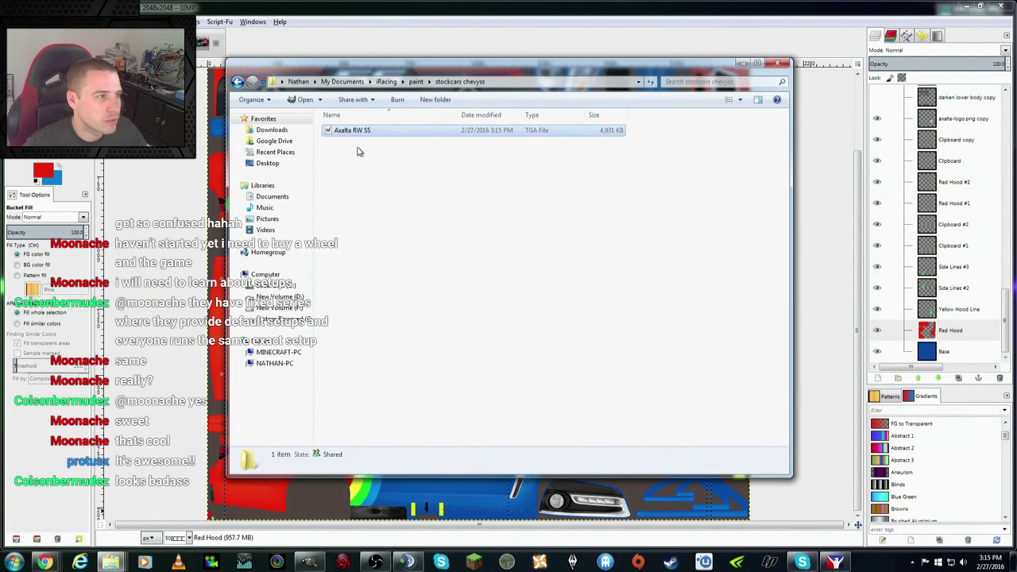
{"action": "key", "text": "F2"}
{"action": "type", "text": "car"}
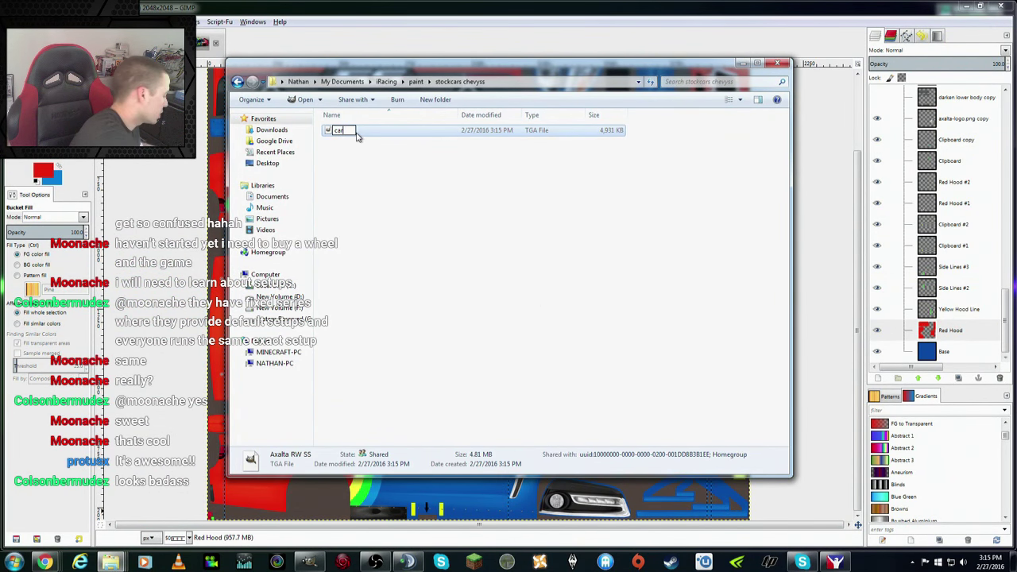
{"action": "type", "text": "_139854"}
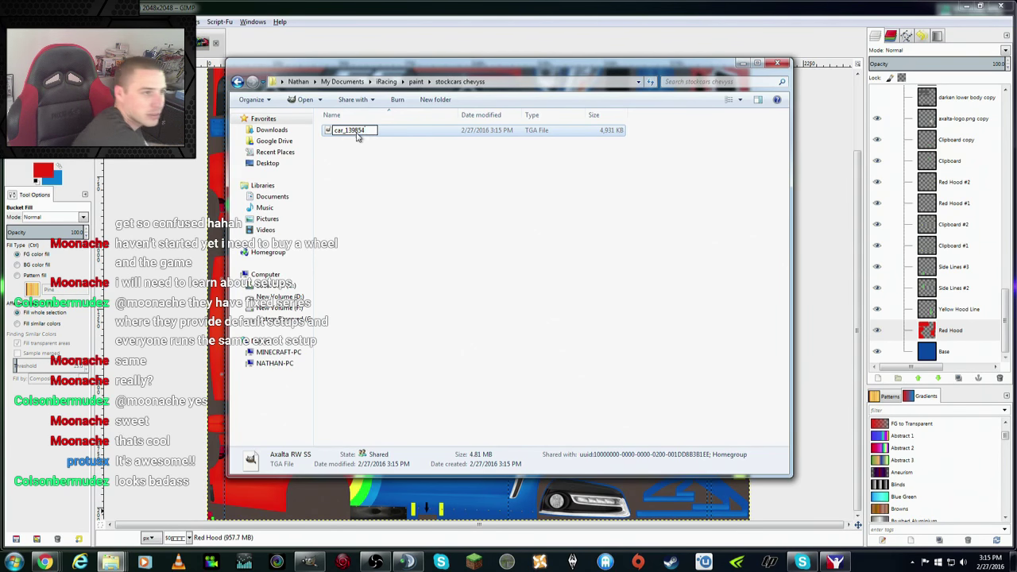
{"action": "key", "text": "Return"}
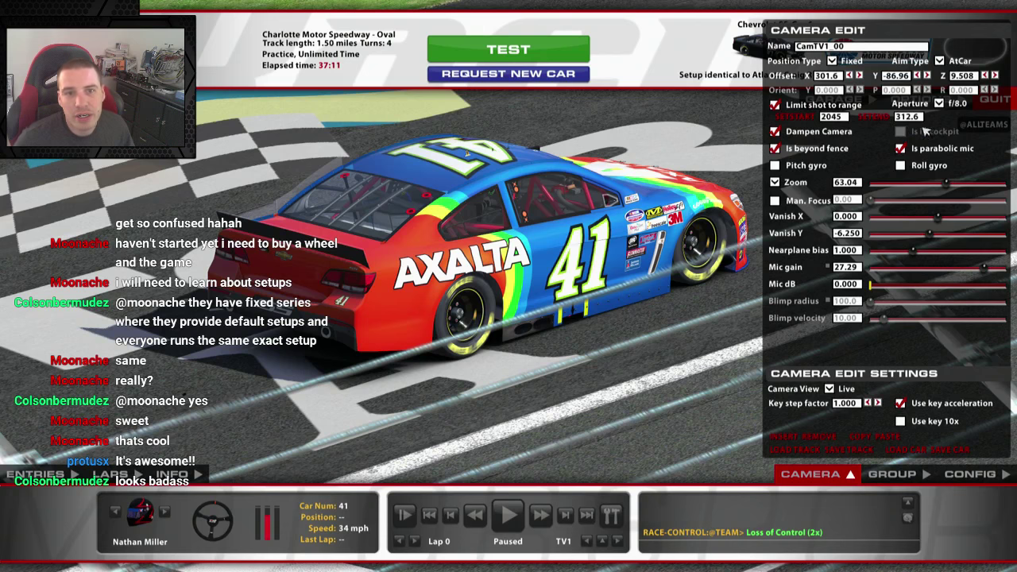
Step: Swing the camera to the car's front-left, zoom out, and close the camera editing panel
{"action": "left_click", "coordinate": [920, 75]}
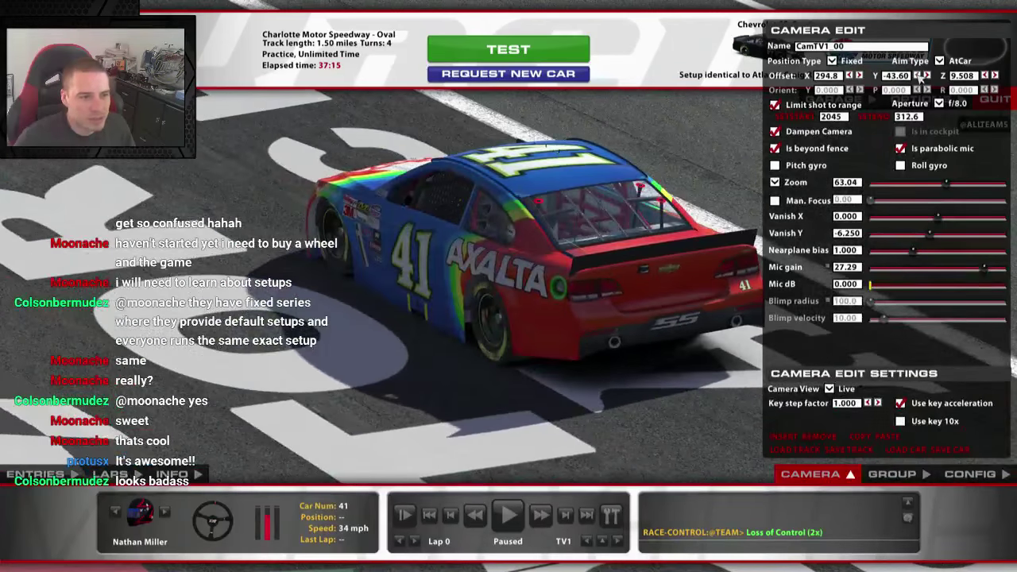
{"action": "left_click", "coordinate": [920, 75]}
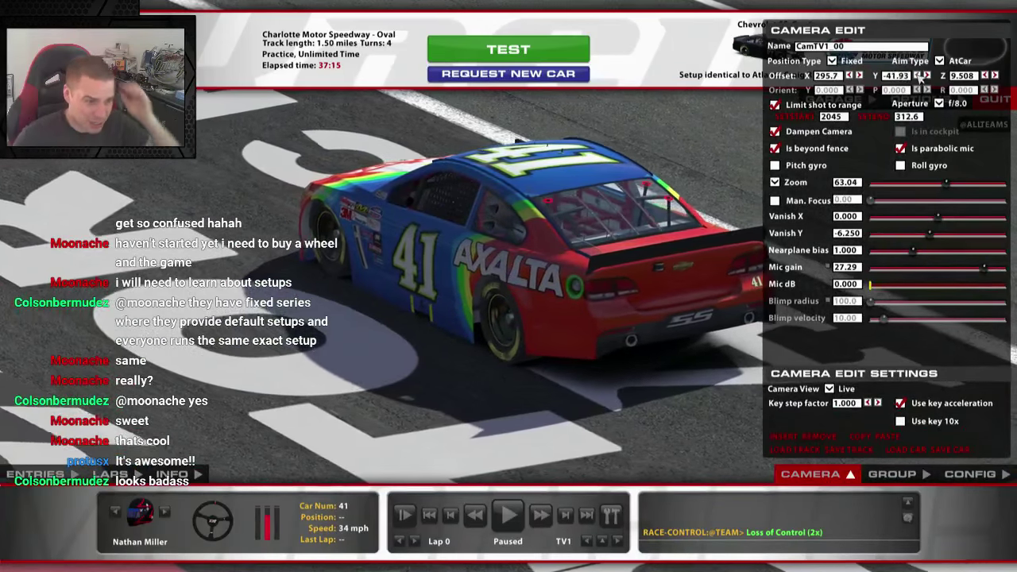
{"action": "left_click", "coordinate": [920, 75]}
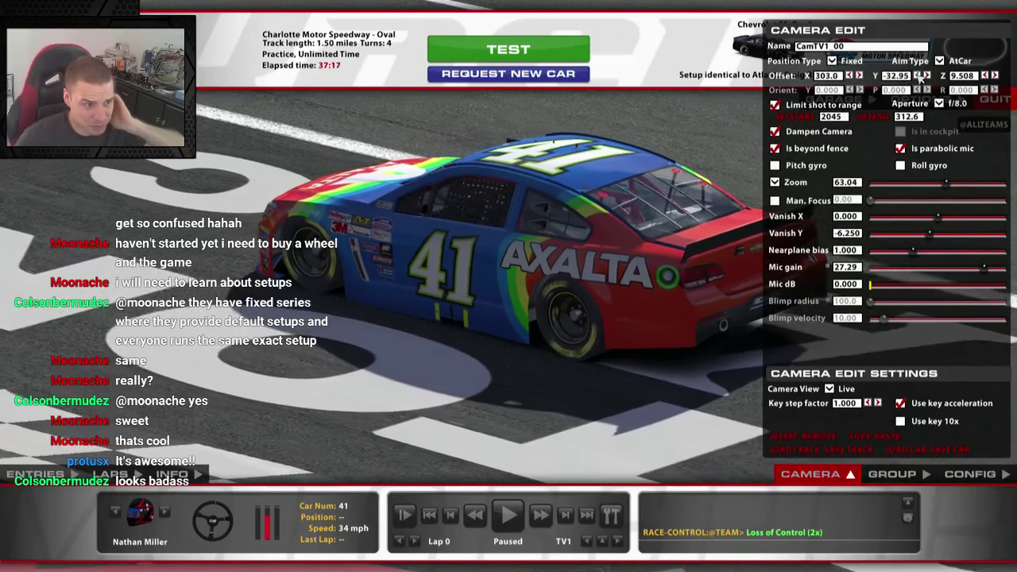
{"action": "left_click", "coordinate": [920, 75]}
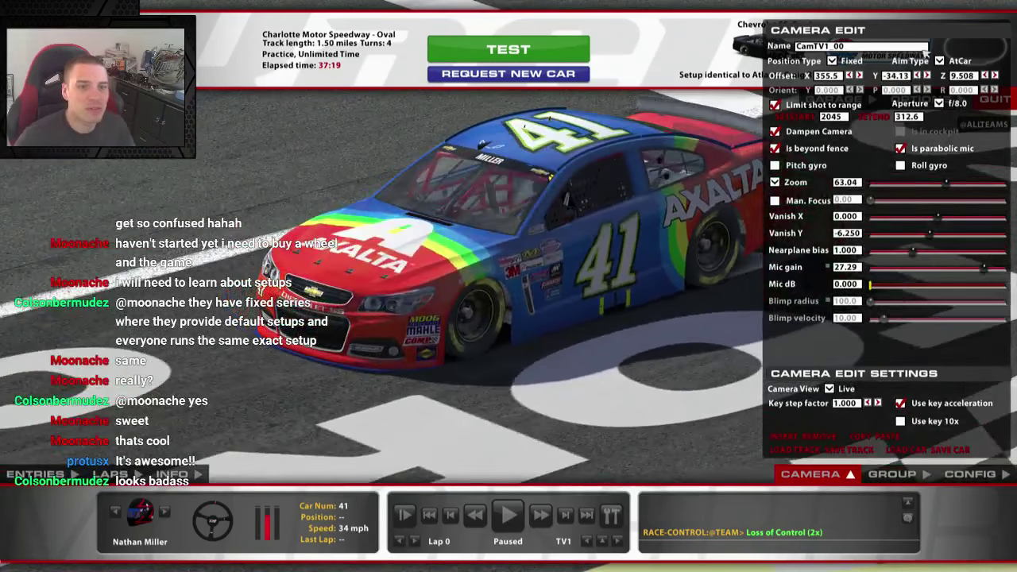
{"action": "left_click_drag", "start_coordinate": [940, 188], "coordinate": [932, 185]}
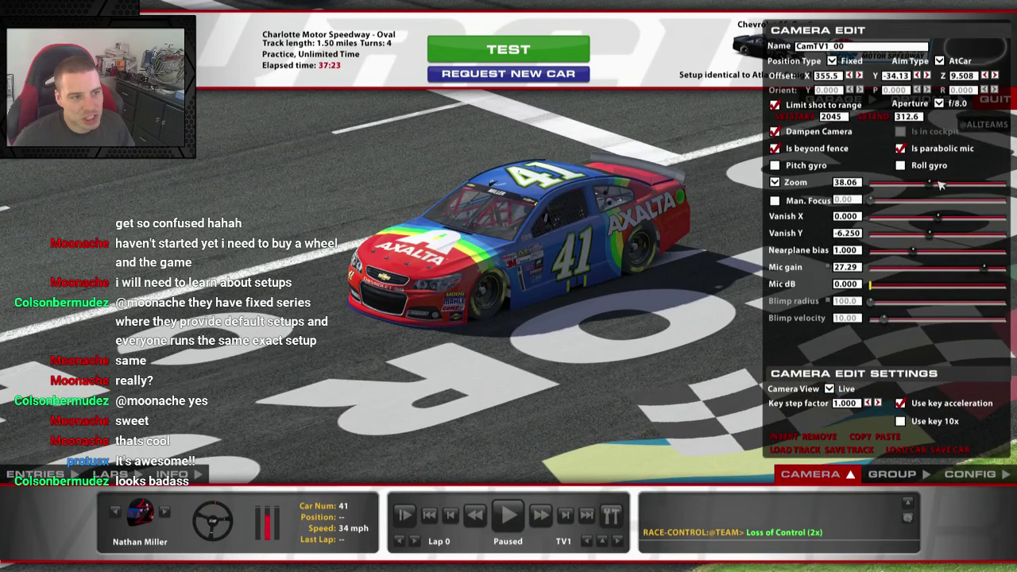
{"action": "left_click", "coordinate": [829, 474]}
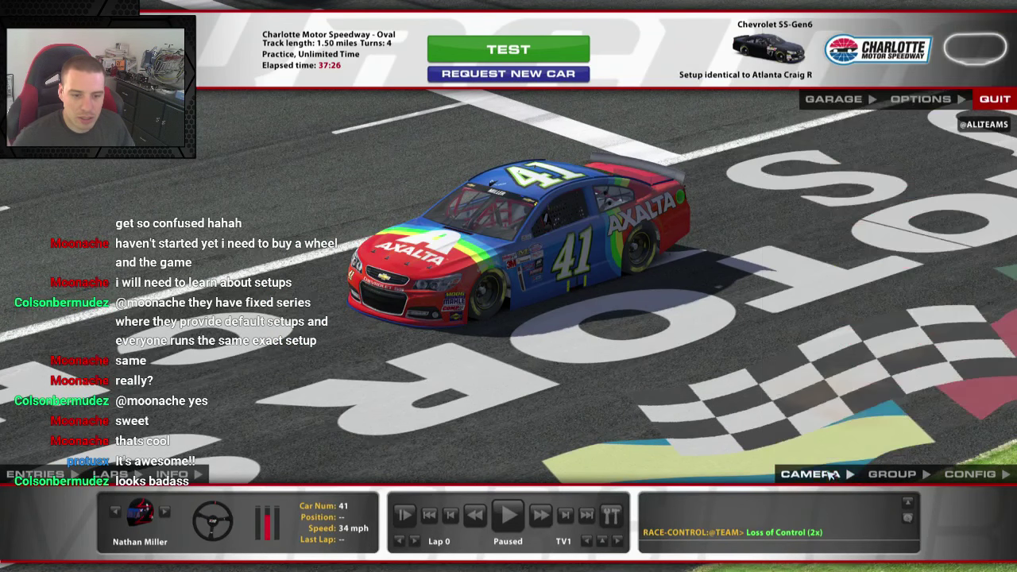
{"action": "left_click", "coordinate": [931, 101]}
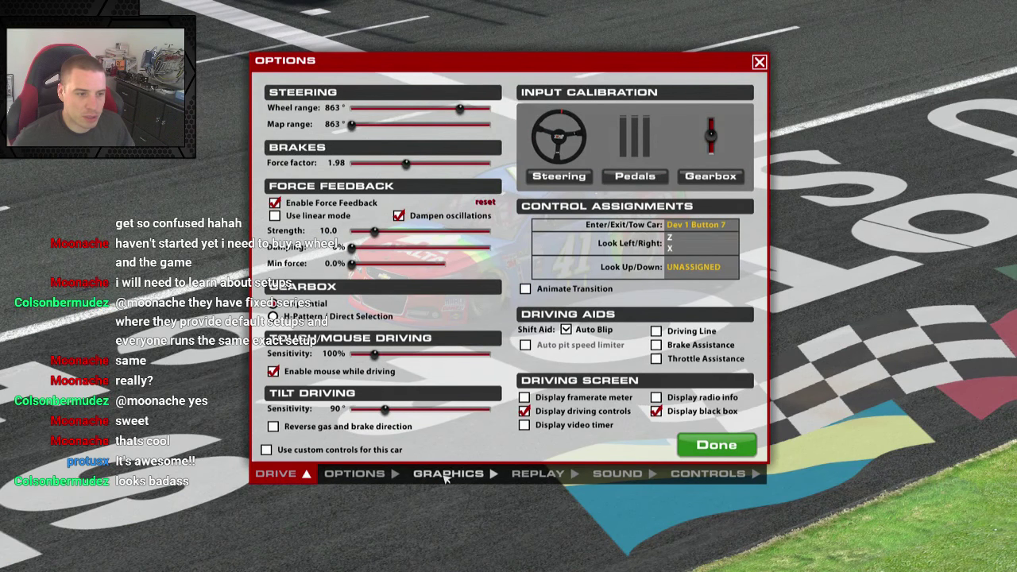
Step: Review the graphics settings, orbit the camera to the car's rear quarter, then leave iRacing
{"action": "left_click", "coordinate": [445, 475]}
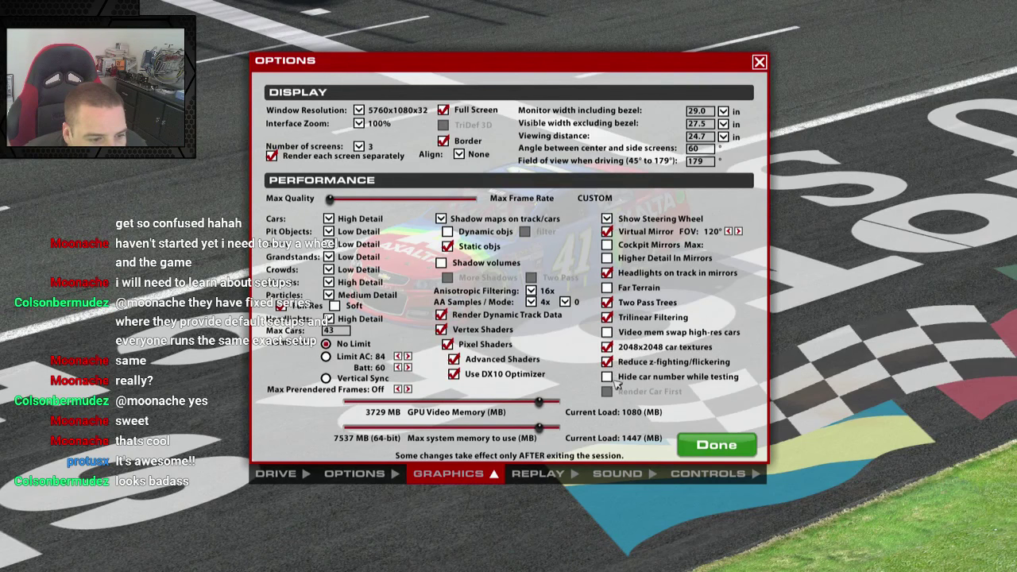
{"action": "left_click", "coordinate": [723, 447]}
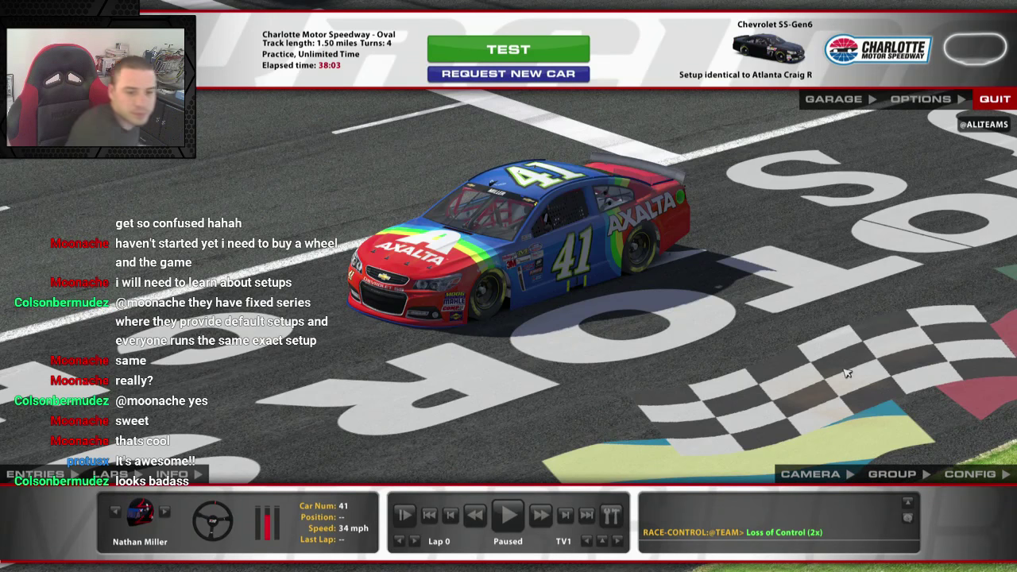
{"action": "left_click", "coordinate": [810, 473]}
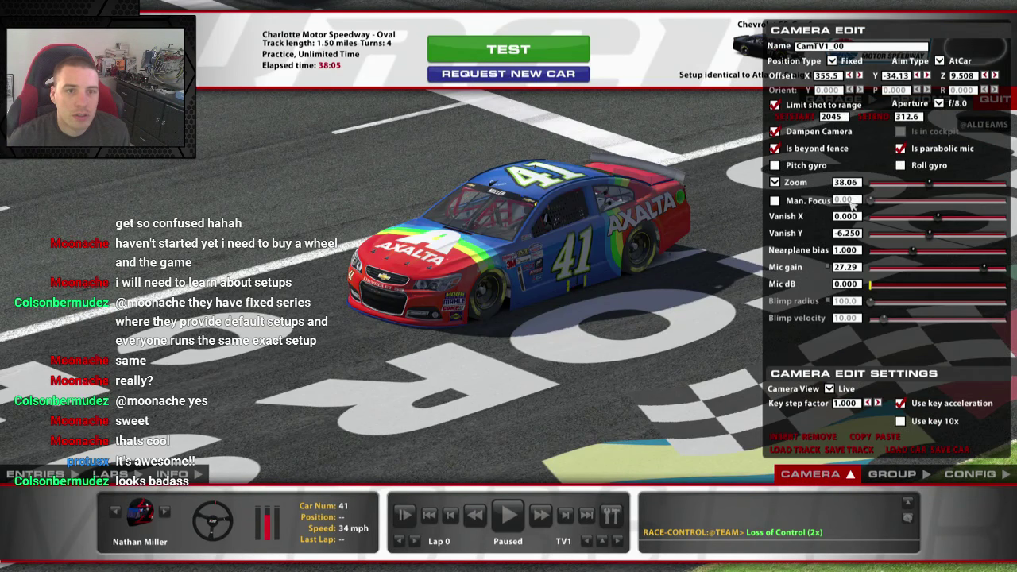
{"action": "key", "text": "Left"}
{"action": "key", "text": "Left"}
{"action": "key", "text": "Left"}
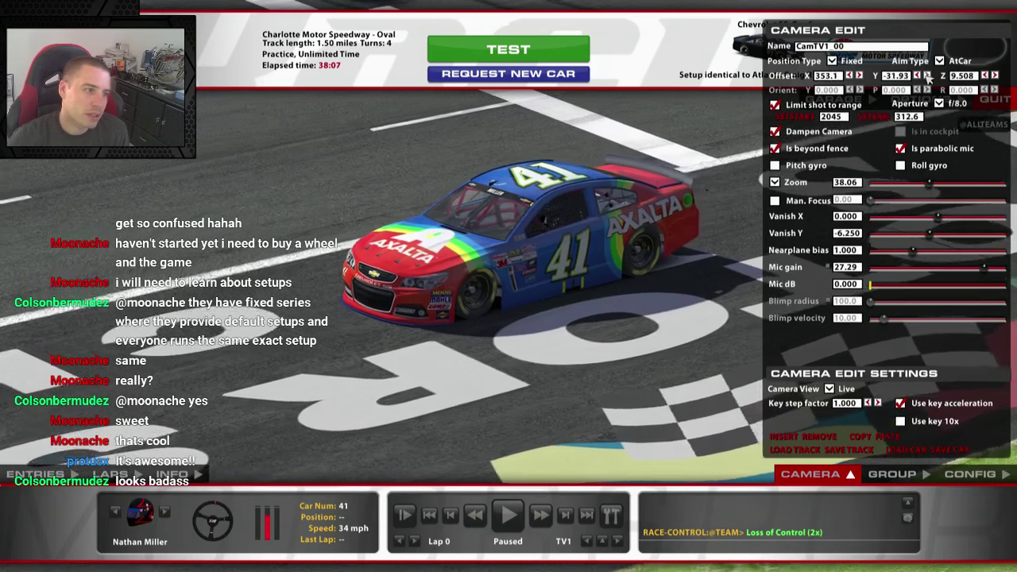
{"action": "key", "text": "Left"}
{"action": "key", "text": "Left"}
{"action": "key", "text": "Left"}
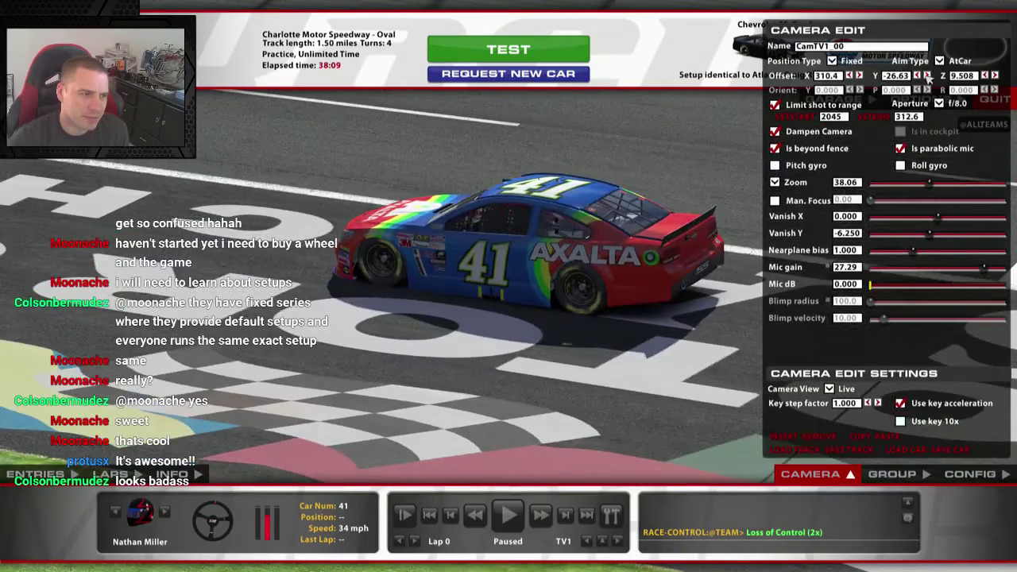
{"action": "key", "text": "Left"}
{"action": "key", "text": "Left"}
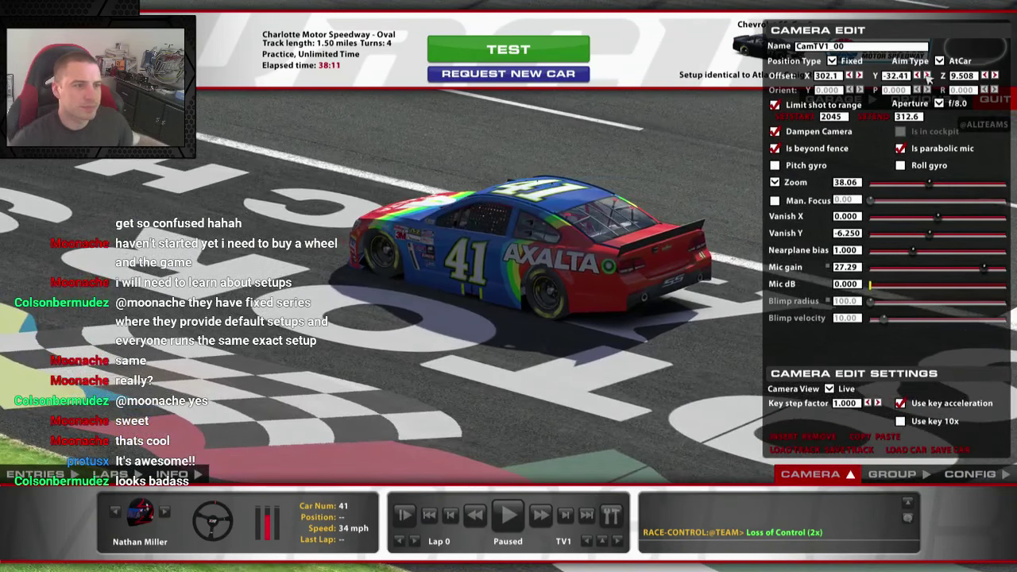
{"action": "key", "text": "alt+Tab"}
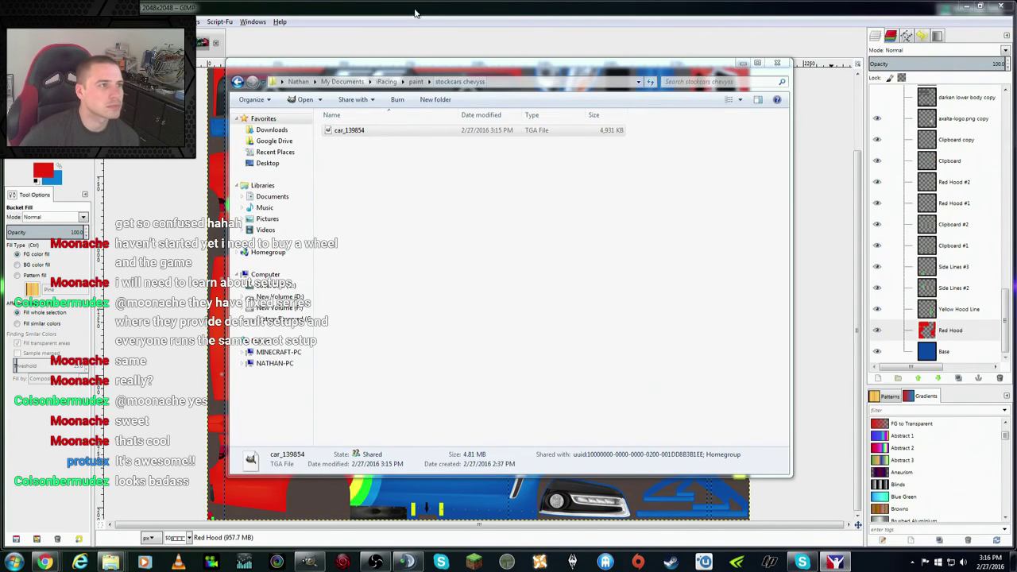
Step: Close the stockcars chevyss Explorer window to bring GIMP forward
{"action": "left_click", "coordinate": [207, 56]}
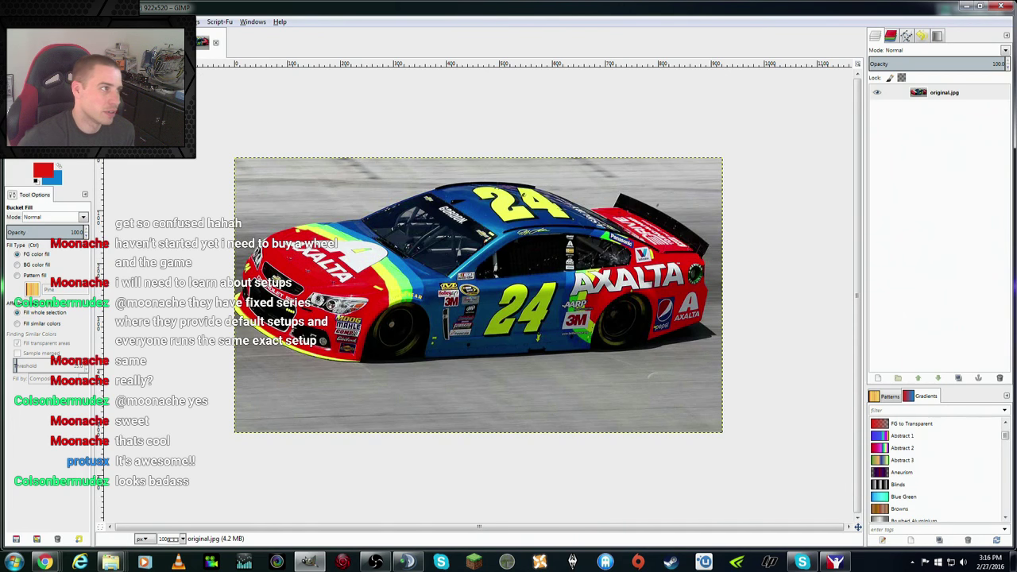
Step: Add a new Side Lines layer placed below the axalta-logo.png copy layer
{"action": "key", "text": "ctrl+Page_Up"}
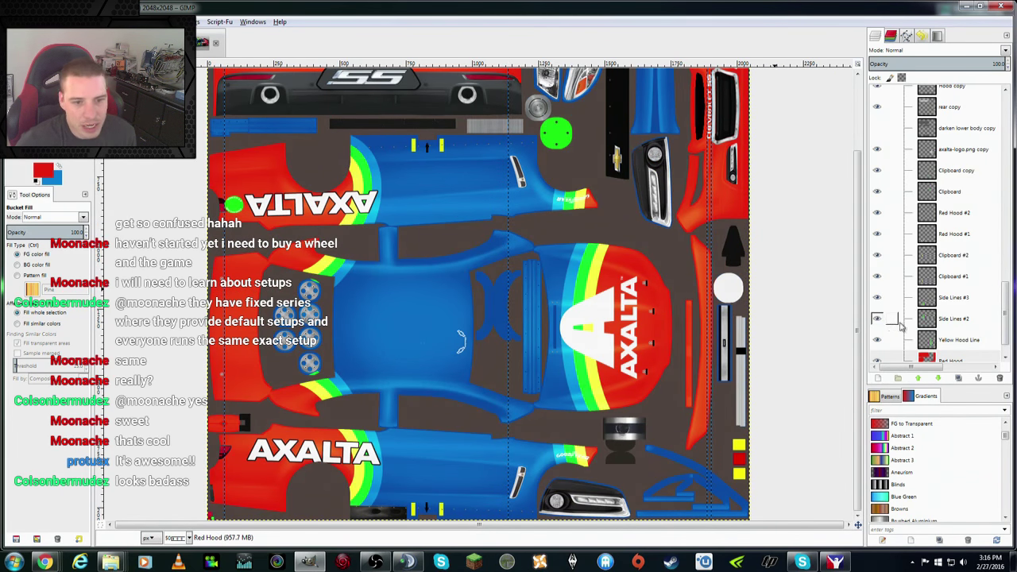
{"action": "scroll", "coordinate": [1001, 325], "scroll_direction": "down", "scroll_amount": 2}
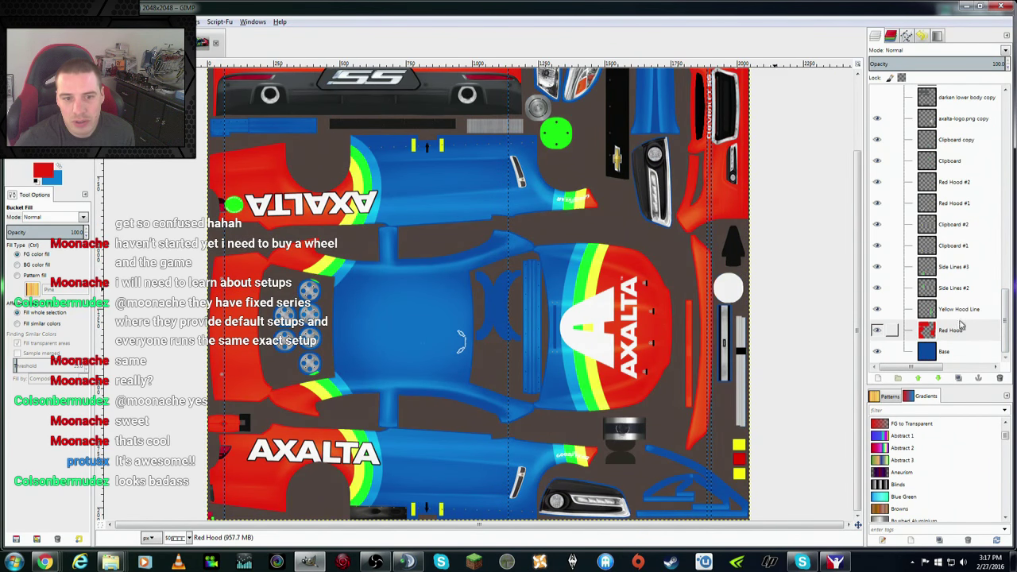
{"action": "left_click", "coordinate": [962, 119]}
{"action": "left_click", "coordinate": [879, 120]}
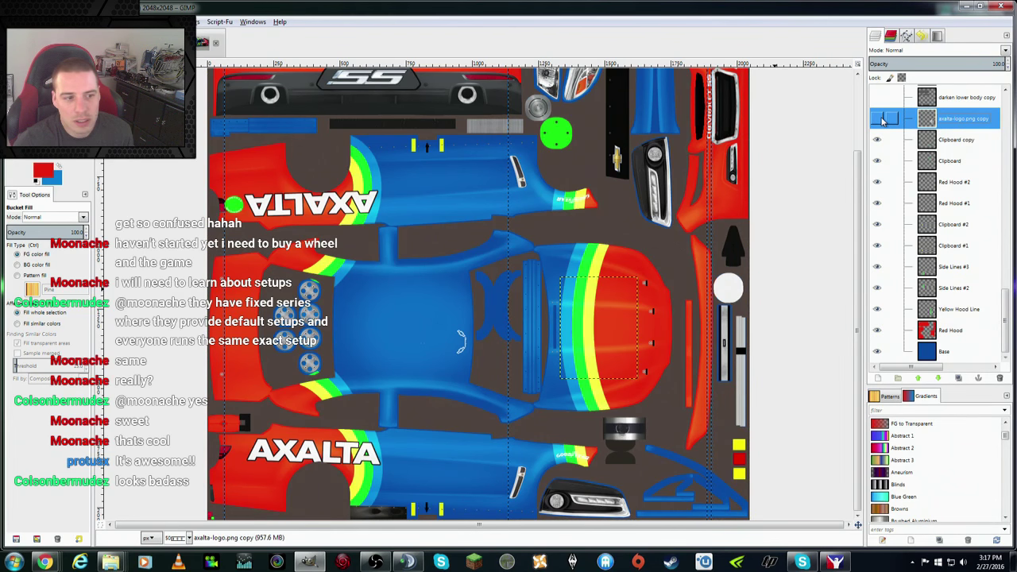
{"action": "right_click", "coordinate": [952, 120]}
{"action": "left_click", "coordinate": [978, 139]}
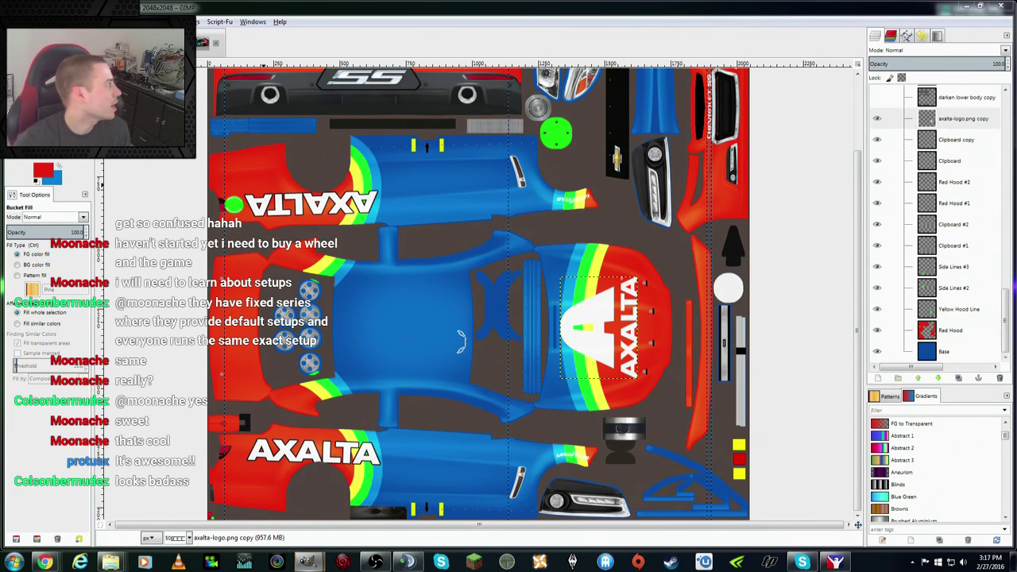
{"action": "key", "text": "Return"}
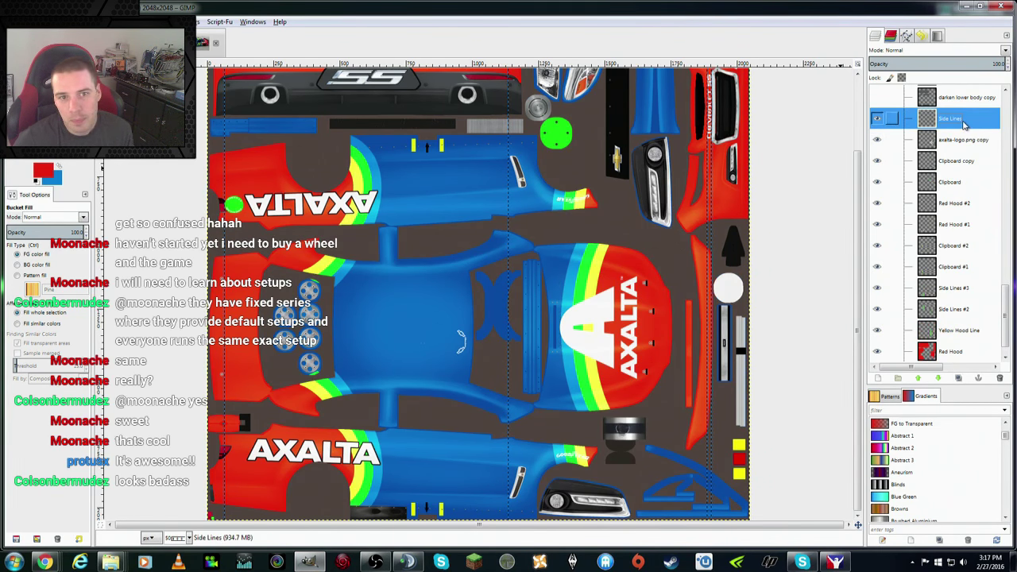
{"action": "left_click_drag", "start_coordinate": [951, 118], "coordinate": [967, 149]}
Step: Select the hood logo's shape, target the Side Lines layer, and set the foreground to black
{"action": "right_click", "coordinate": [957, 121]}
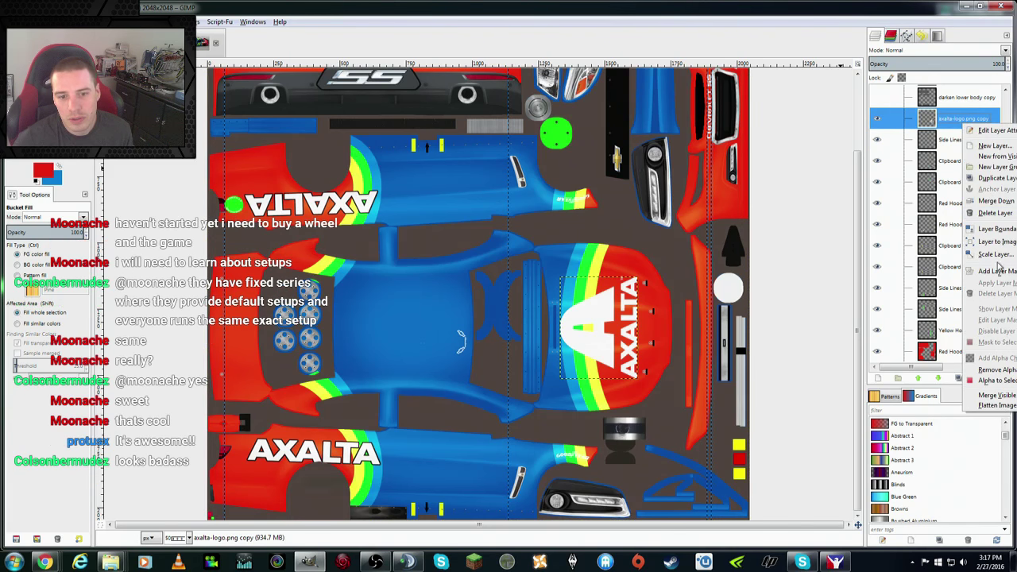
{"action": "left_click", "coordinate": [994, 382]}
{"action": "left_click", "coordinate": [963, 141]}
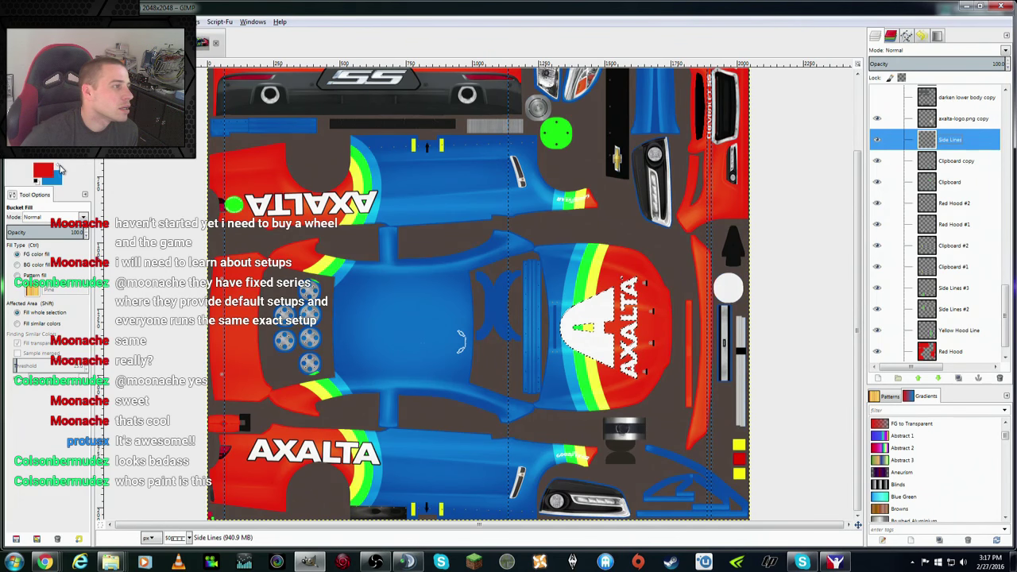
{"action": "left_click", "coordinate": [45, 170]}
{"action": "left_click_drag", "start_coordinate": [198, 302], "coordinate": [156, 327]}
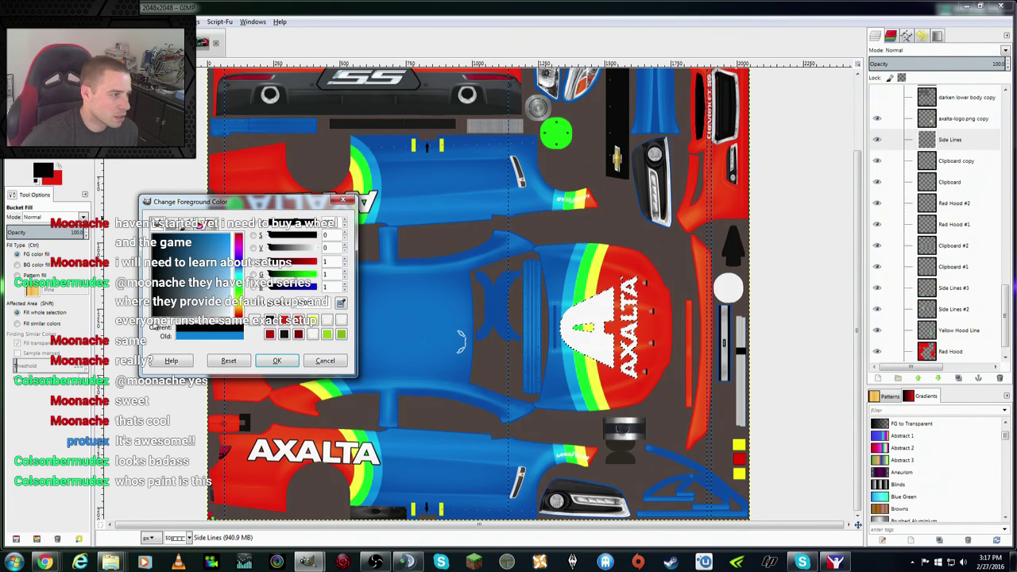
{"action": "left_click", "coordinate": [277, 360]}
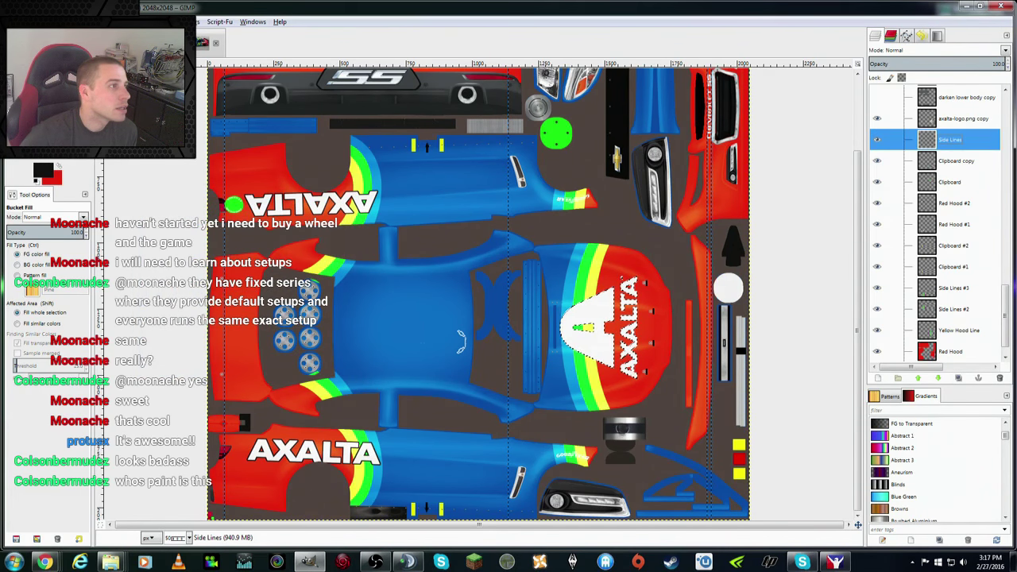
Step: Grow the logo selection, fill it black on Side Lines, then clear the selection
{"action": "left_click", "coordinate": [60, 21]}
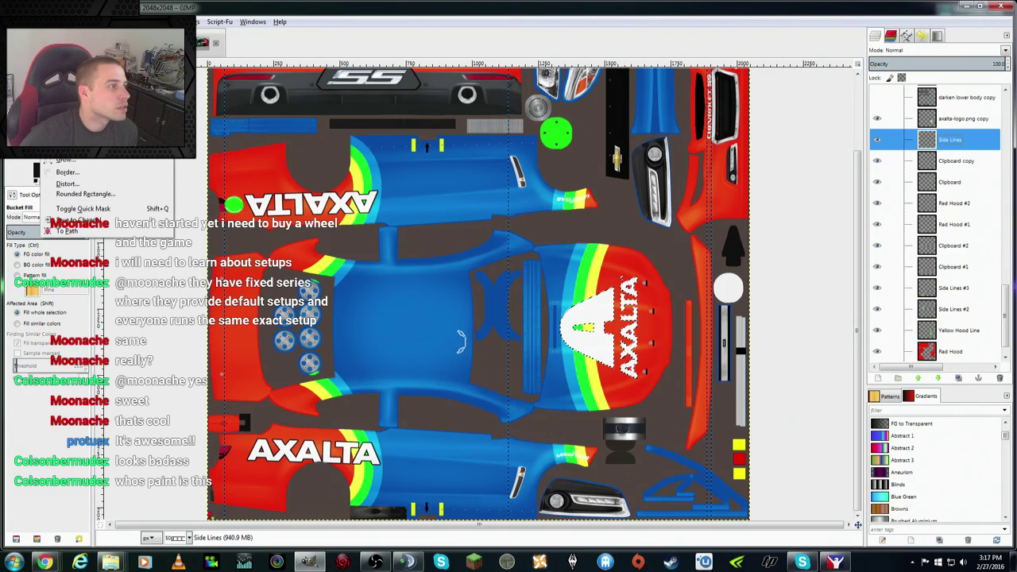
{"action": "left_click", "coordinate": [67, 162]}
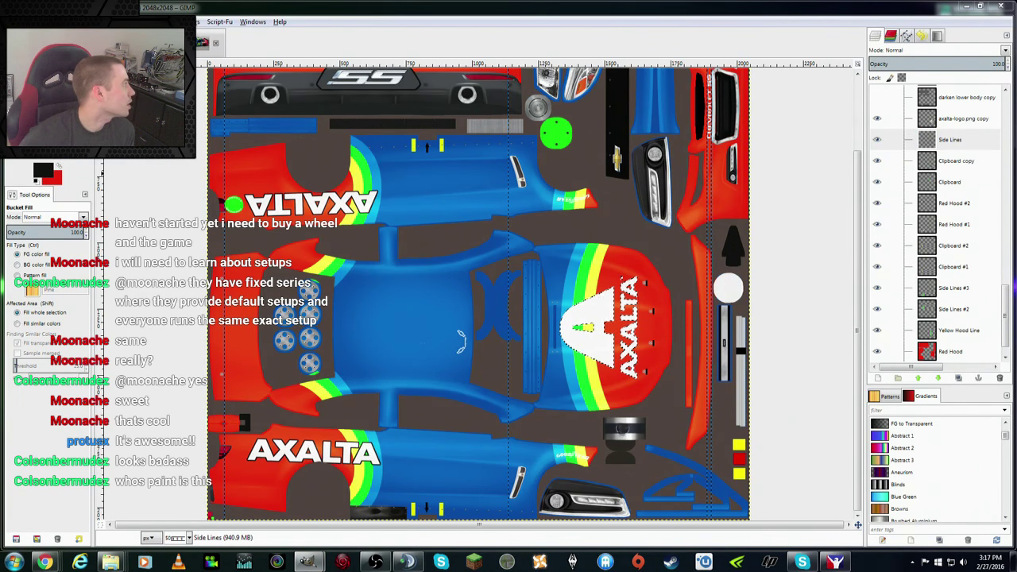
{"action": "left_click", "coordinate": [459, 340]}
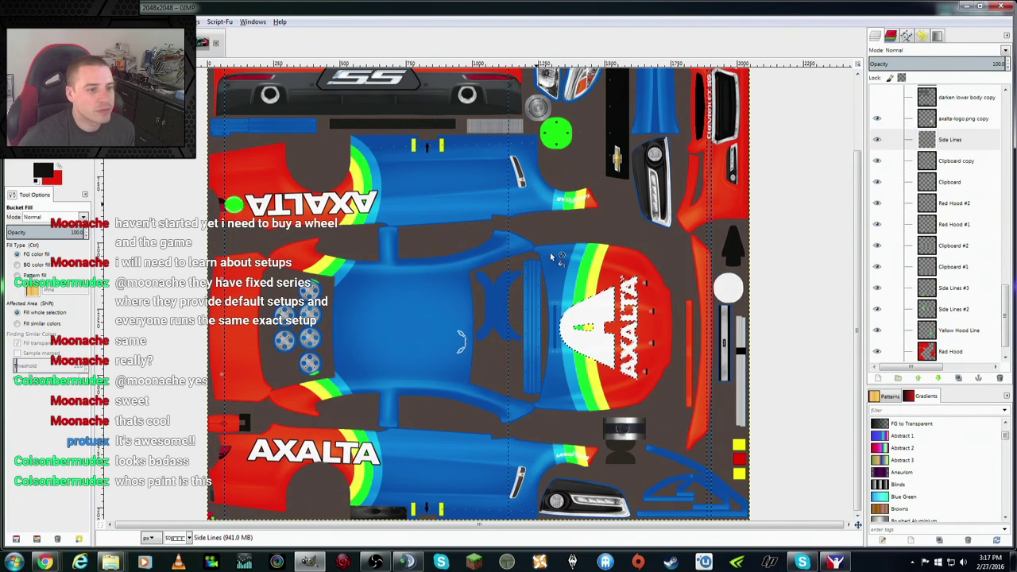
{"action": "left_click", "coordinate": [52, 22]}
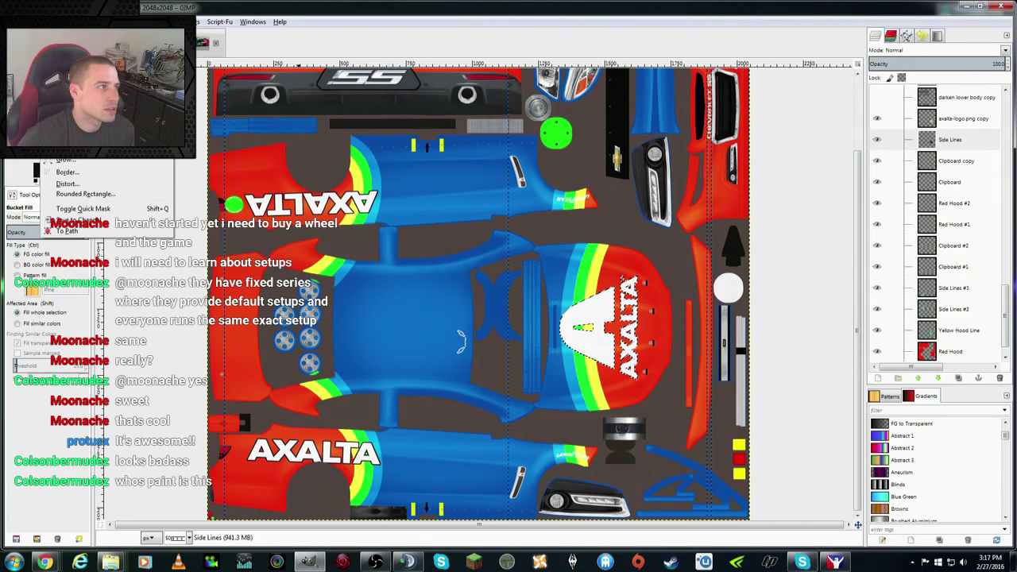
{"action": "left_click", "coordinate": [67, 49]}
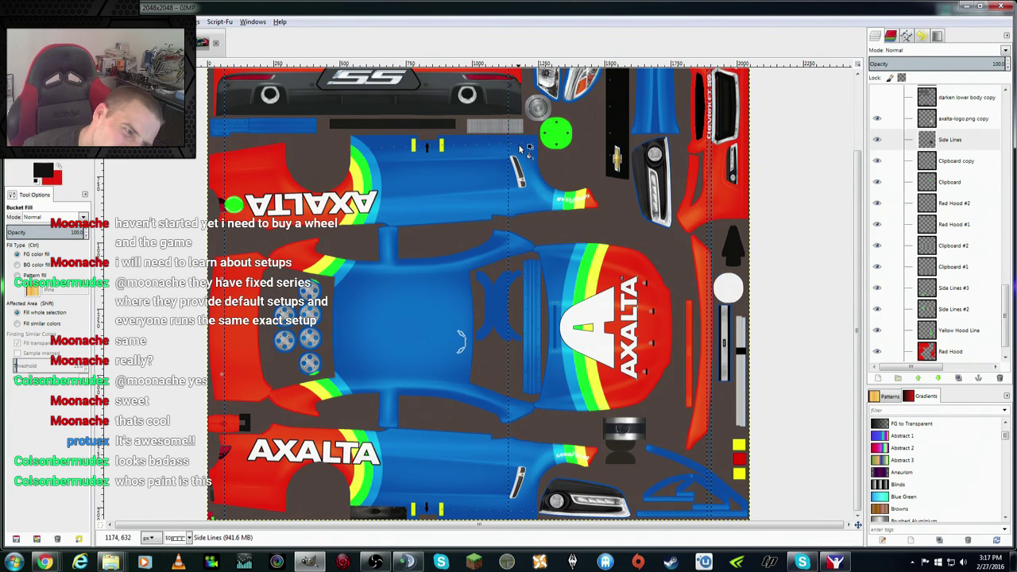
Step: Merge the hood logo layer down into Side Lines and toggle its visibility to compare
{"action": "right_click", "coordinate": [963, 121]}
{"action": "left_click", "coordinate": [998, 200]}
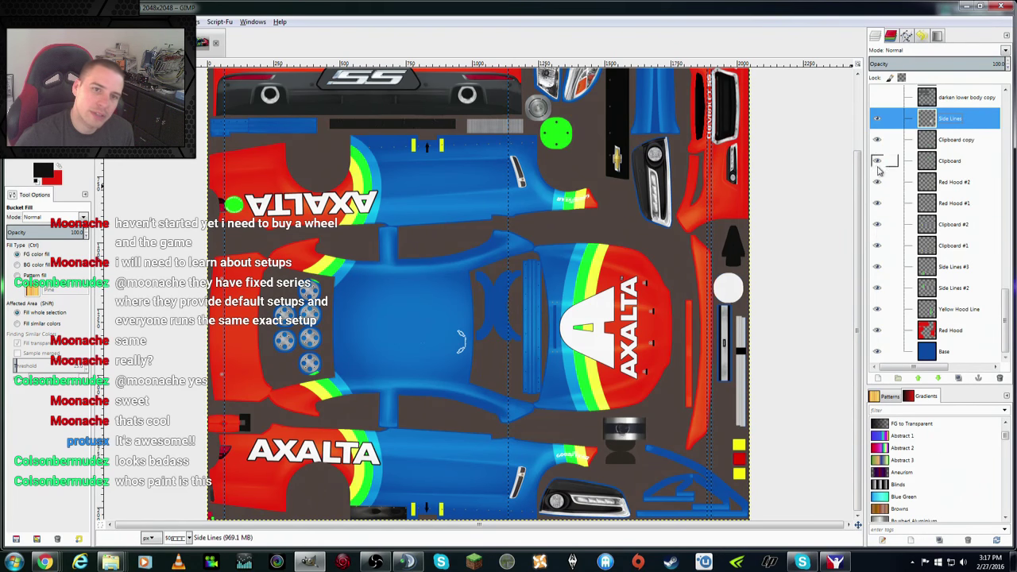
{"action": "left_click", "coordinate": [878, 118]}
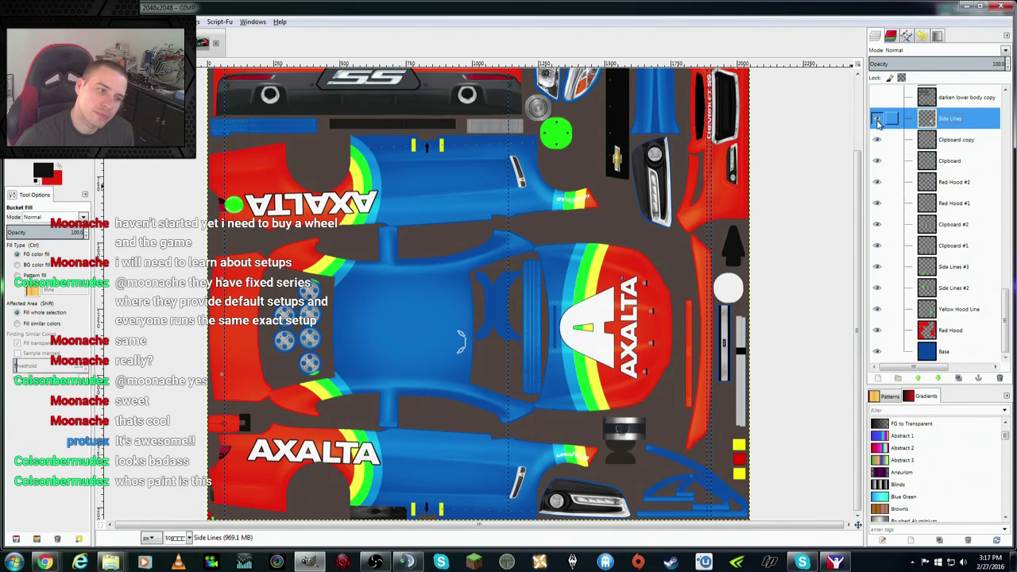
Step: Select the merged hood logo's shape and make Side Lines the active layer
{"action": "right_click", "coordinate": [952, 120]}
{"action": "left_click", "coordinate": [986, 382]}
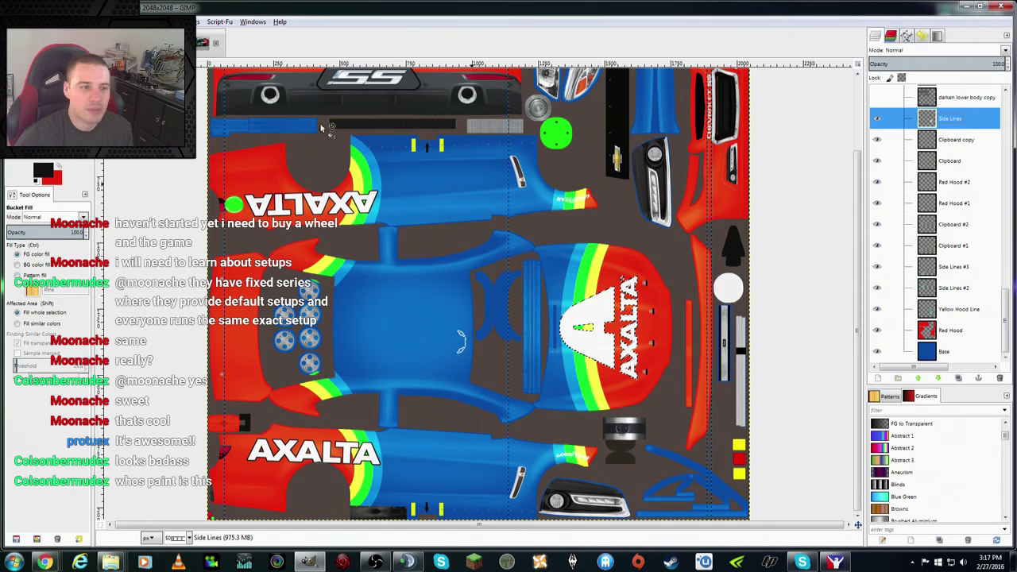
{"action": "left_click", "coordinate": [127, 21]}
{"action": "key", "text": "Escape"}
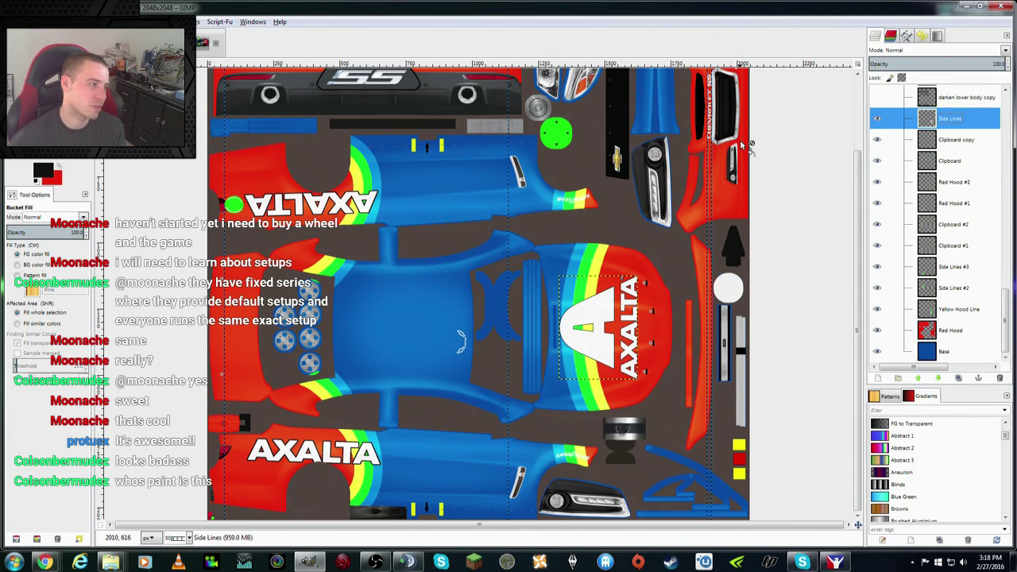
{"action": "left_click", "coordinate": [877, 118]}
{"action": "left_click", "coordinate": [887, 140]}
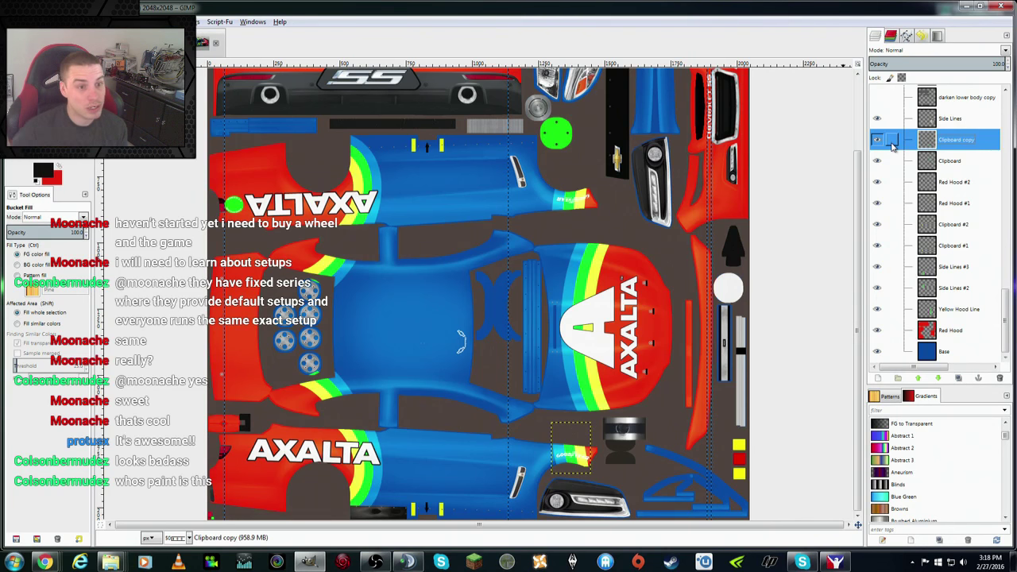
{"action": "left_click", "coordinate": [968, 120]}
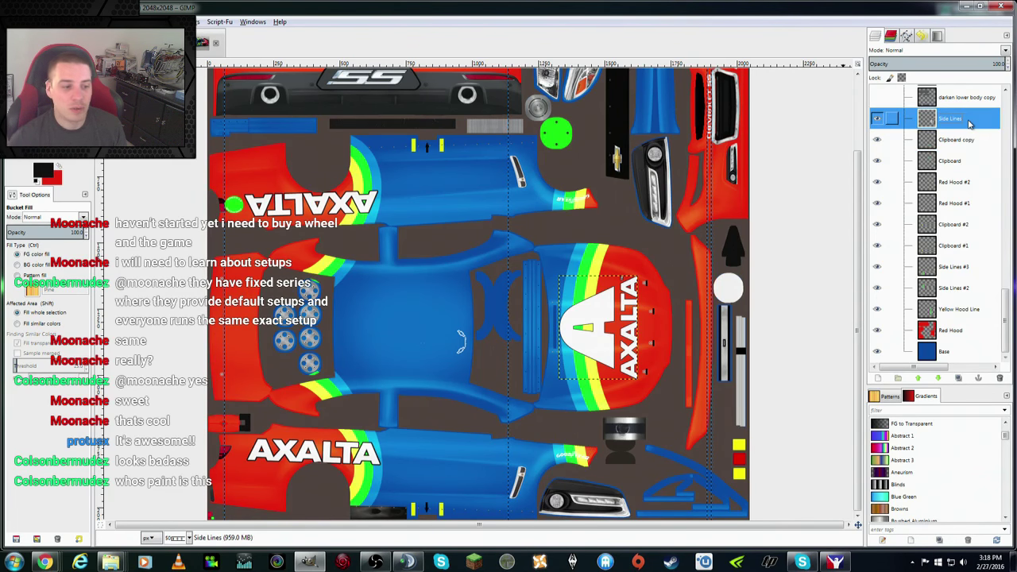
Step: Duplicate Side Lines, rotate the copy, and move it to the texture's top-left
{"action": "right_click", "coordinate": [969, 123]}
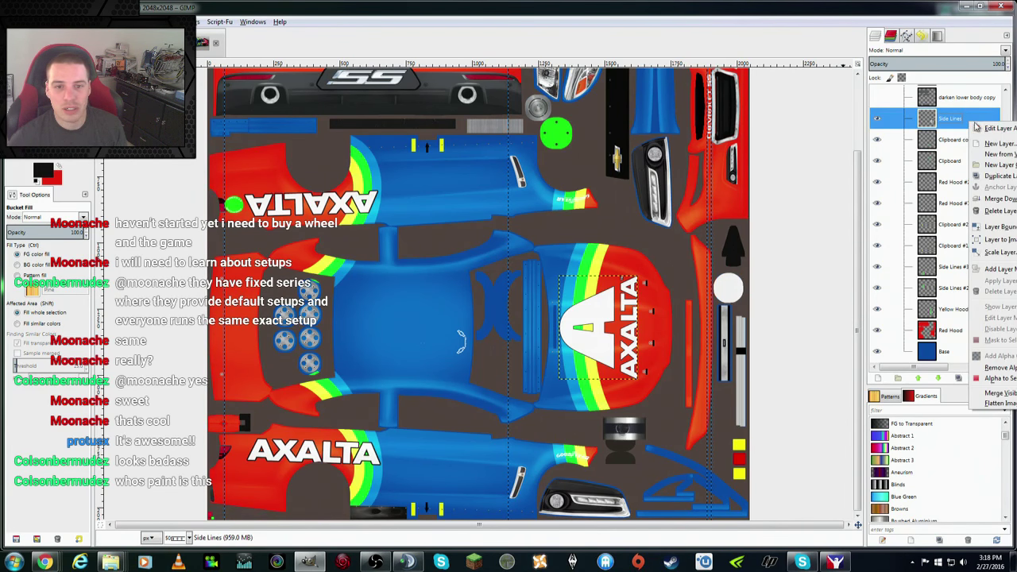
{"action": "left_click", "coordinate": [1000, 175]}
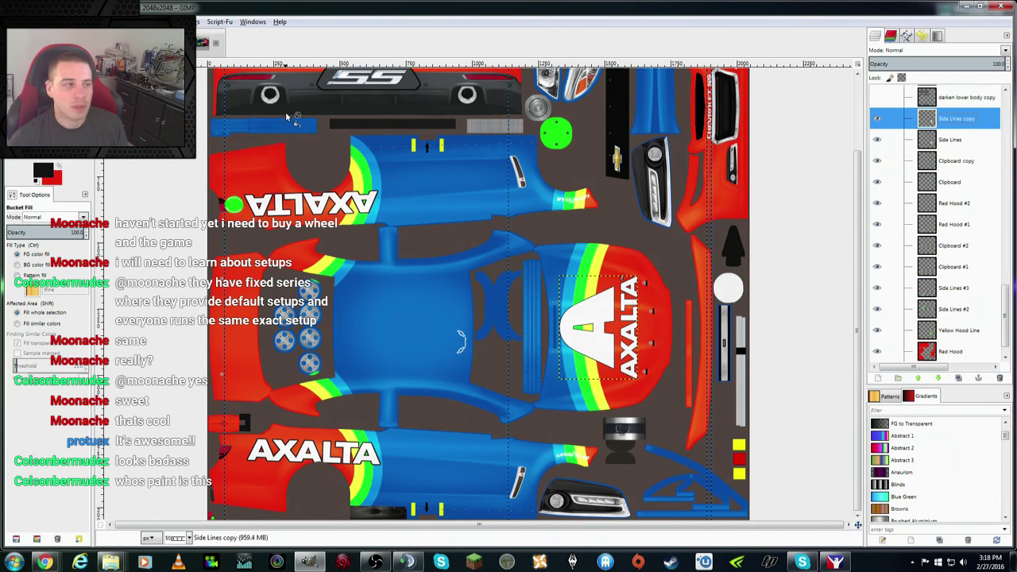
{"action": "key", "text": "alt+l"}
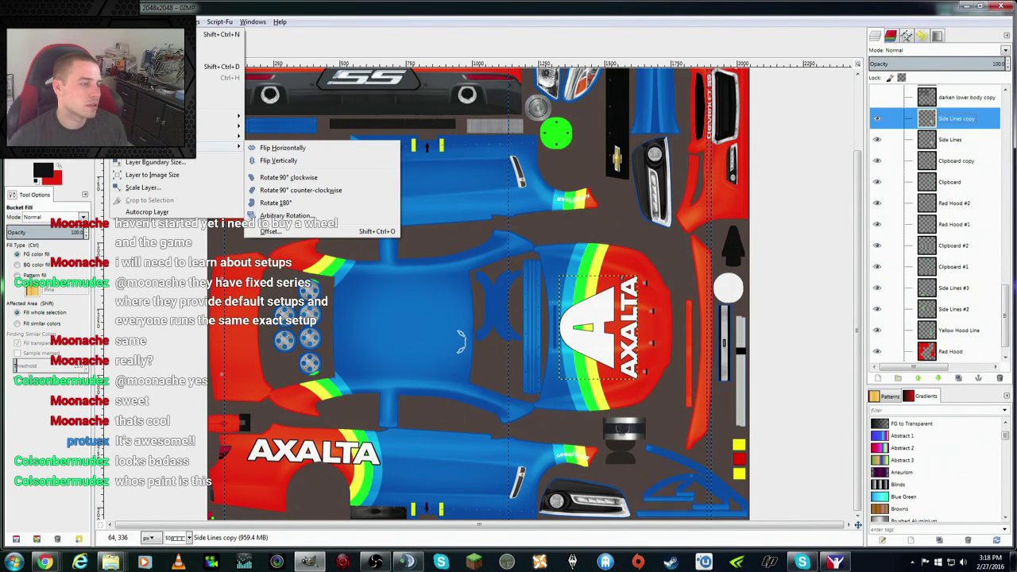
{"action": "left_click", "coordinate": [317, 189]}
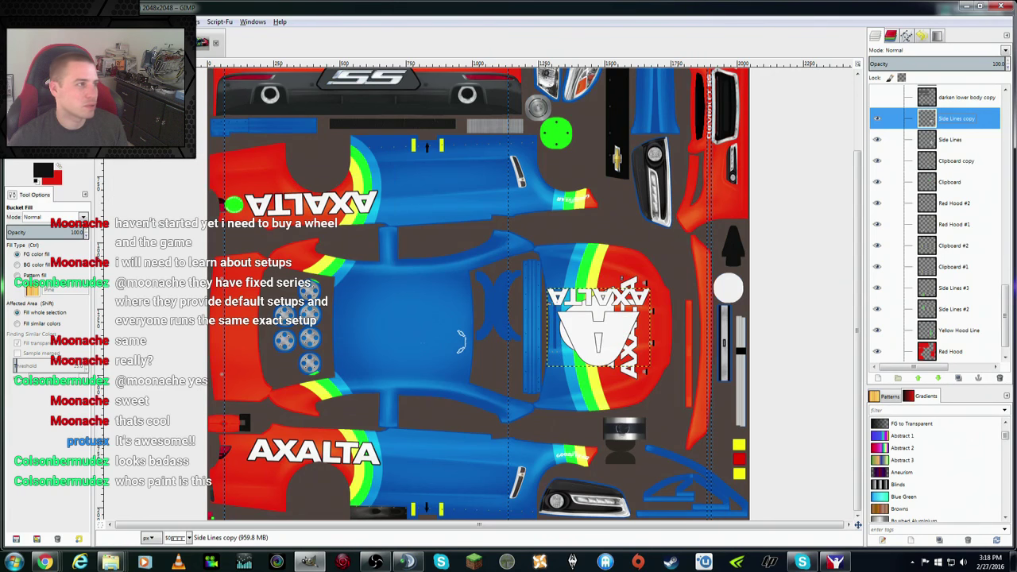
{"action": "key", "text": "m"}
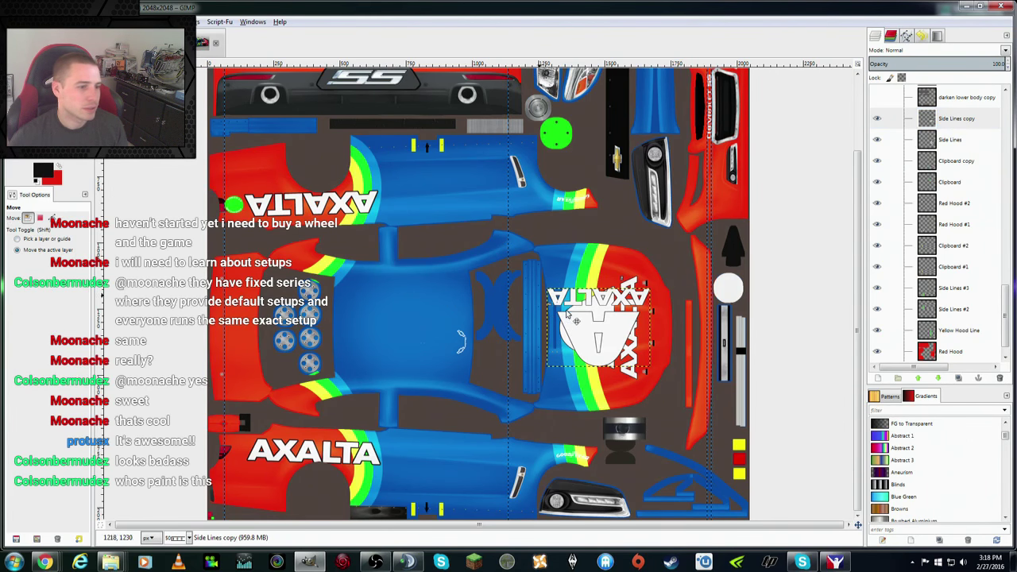
{"action": "left_click_drag", "start_coordinate": [566, 314], "coordinate": [230, 162]}
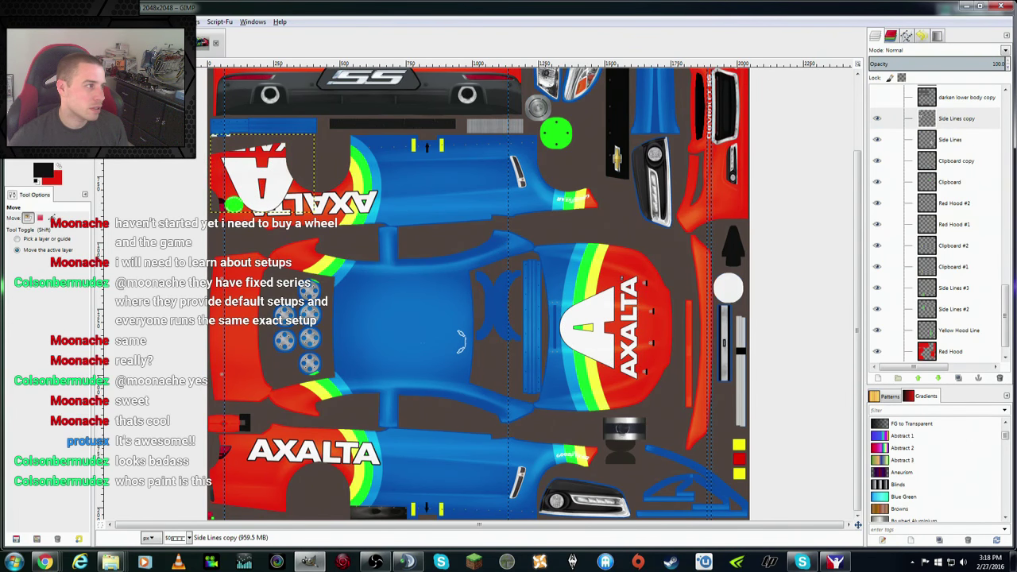
Step: Shrink the AXALTA logo copy to about 182×138 and nudge it onto the quarter panel
{"action": "key", "text": "shift+s"}
{"action": "left_click", "coordinate": [318, 211]}
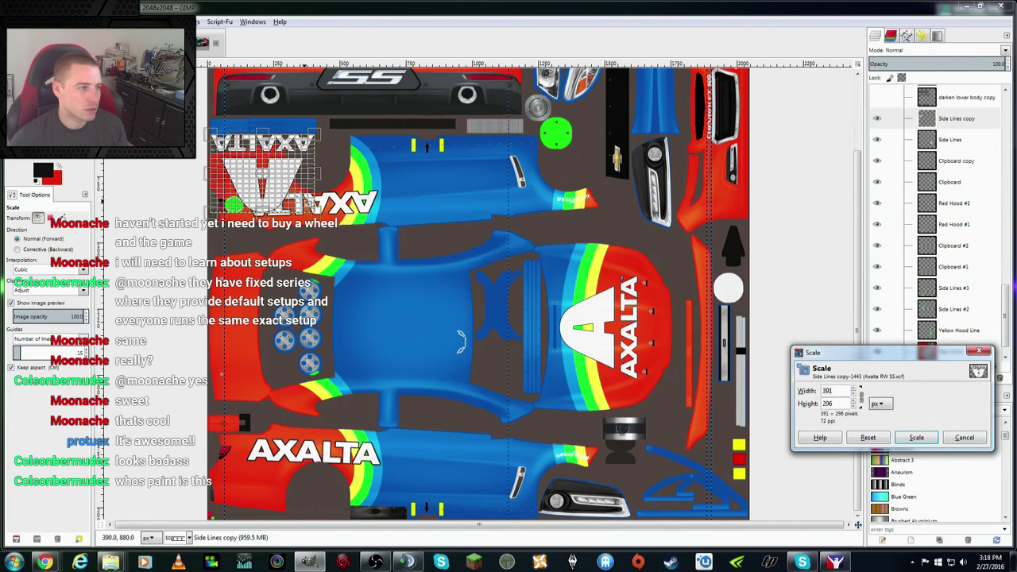
{"action": "left_click_drag", "start_coordinate": [306, 202], "coordinate": [272, 175]}
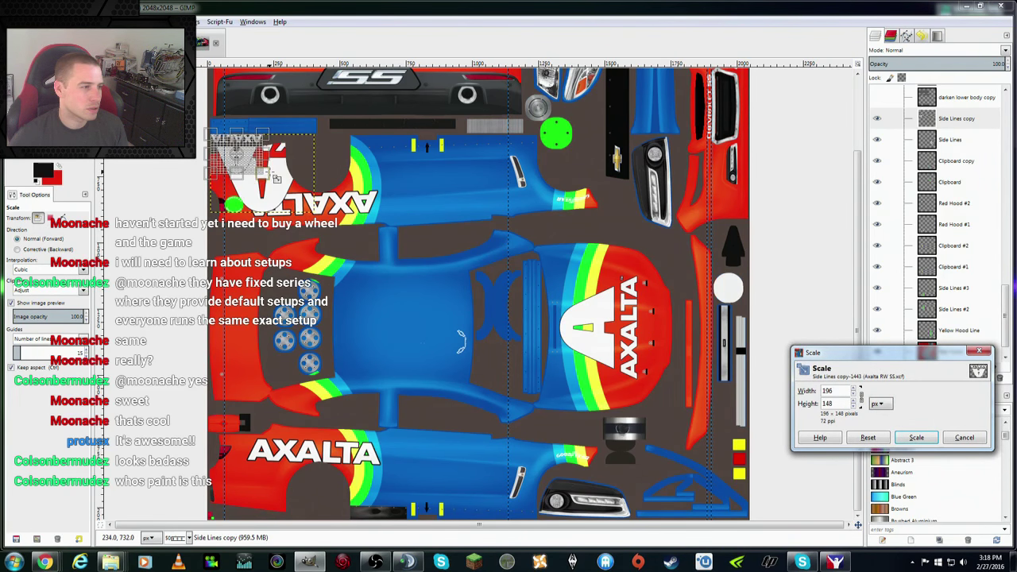
{"action": "left_click", "coordinate": [916, 437]}
{"action": "key", "text": "m"}
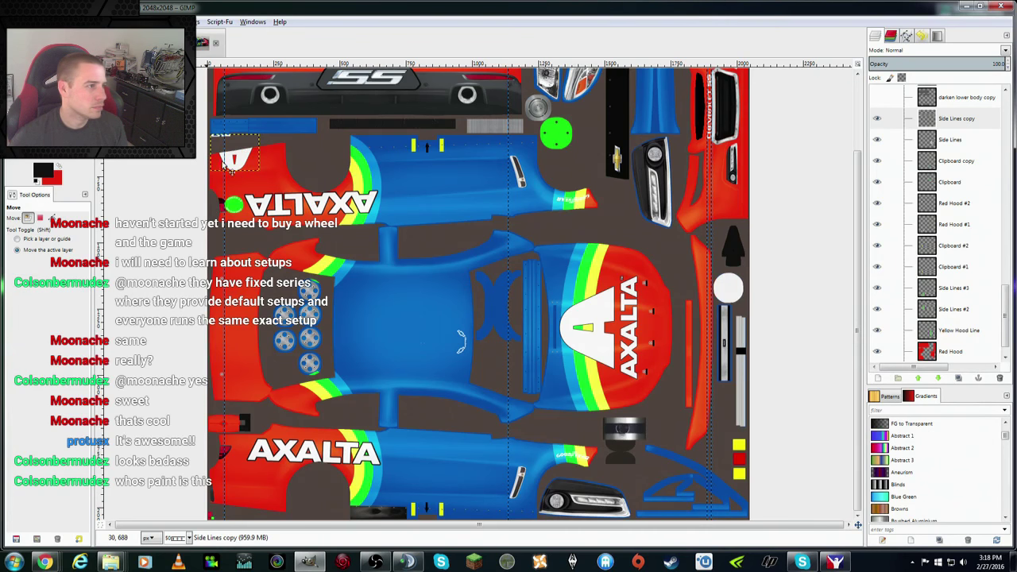
{"action": "mouse_move", "coordinate": [241, 156]}
{"action": "left_mouse_down"}
{"action": "mouse_move", "coordinate": [247, 176]}
{"action": "mouse_move", "coordinate": [238, 173]}
{"action": "left_mouse_up"}
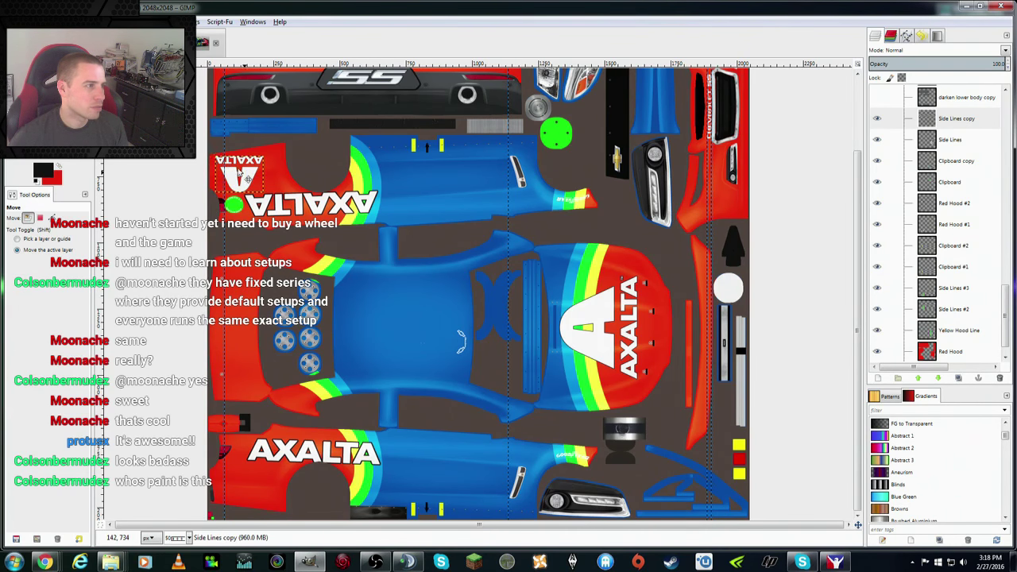
{"action": "key", "text": "ctrl+Page_Down"}
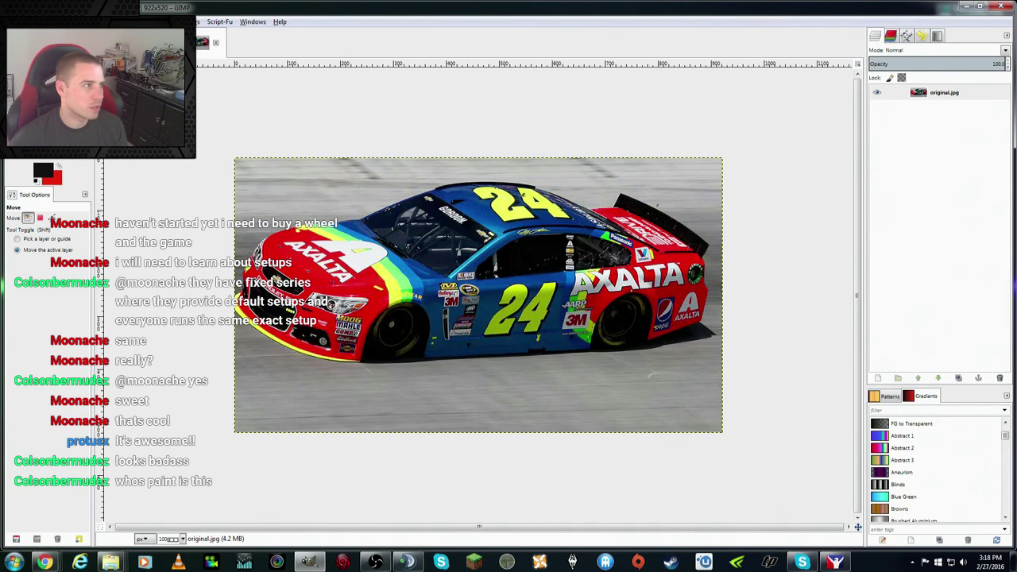
{"action": "key", "text": "ctrl+Page_Up"}
Step: Shrink the logo further to about 130×98 and shift it slightly down into place
{"action": "key", "text": "shift+t"}
{"action": "left_click", "coordinate": [461, 341]}
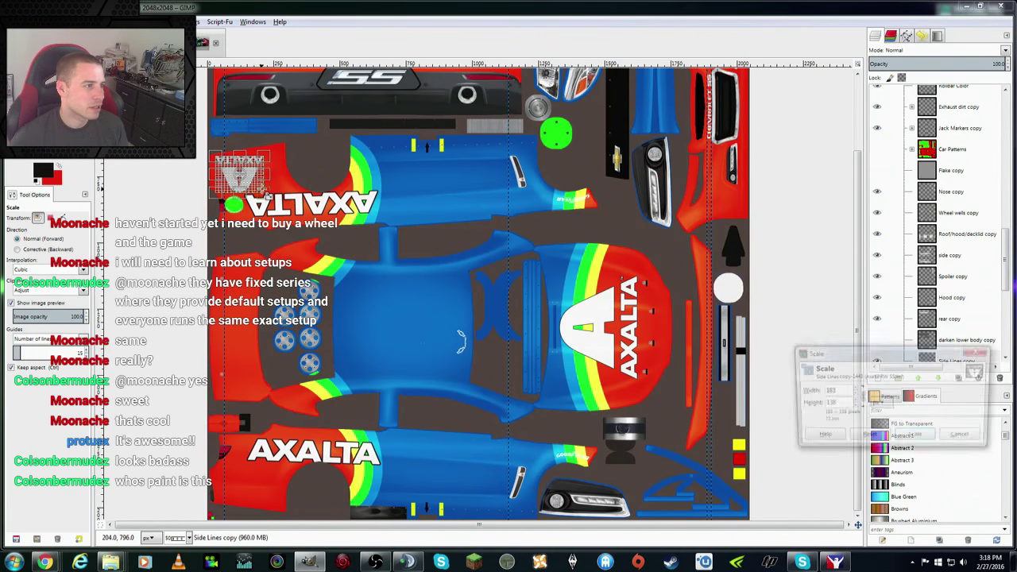
{"action": "left_click_drag", "start_coordinate": [253, 183], "coordinate": [248, 179]}
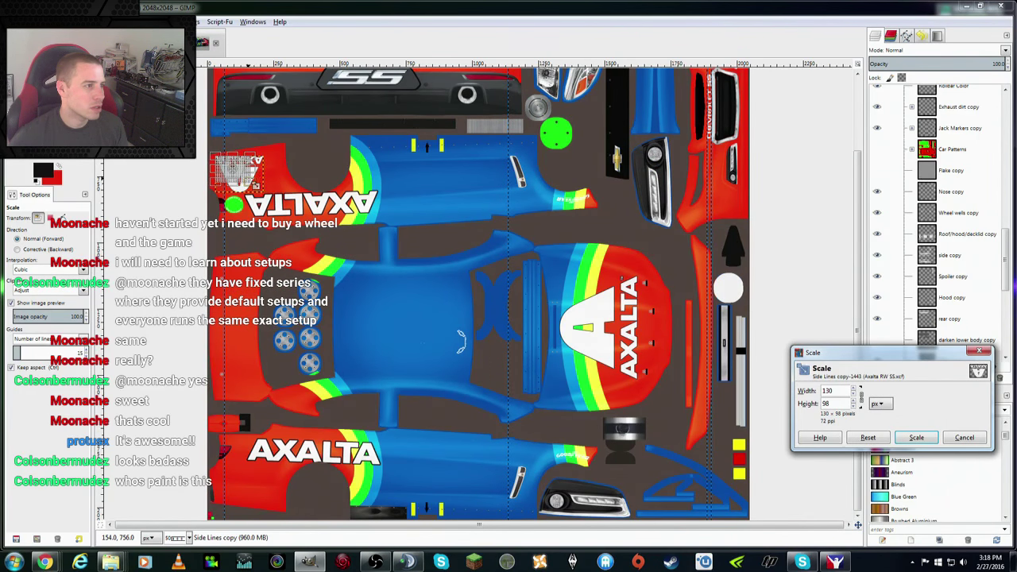
{"action": "left_click", "coordinate": [916, 437]}
{"action": "key", "text": "m"}
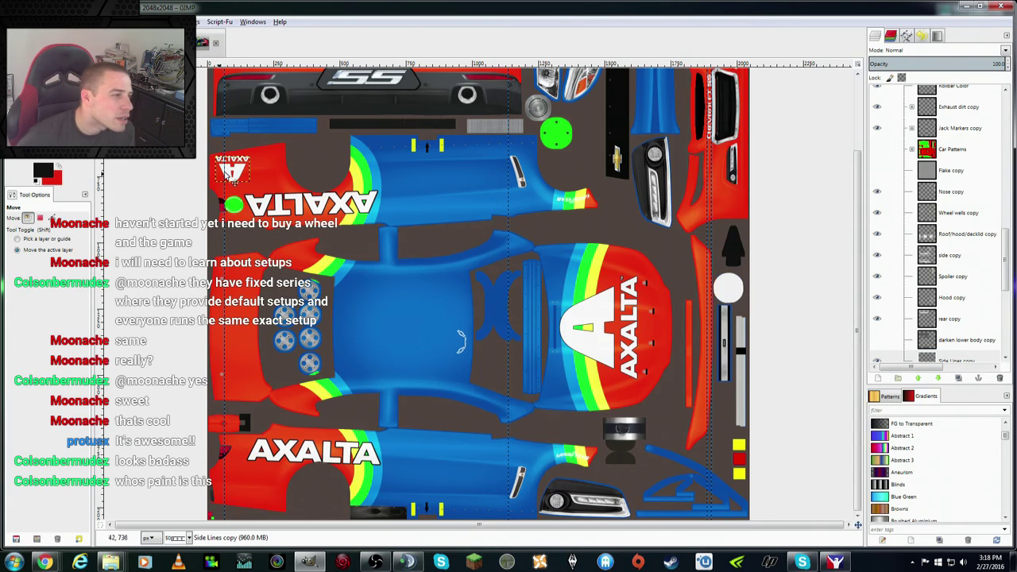
{"action": "left_click", "coordinate": [230, 173]}
{"action": "left_click_drag", "start_coordinate": [231, 173], "coordinate": [229, 177]}
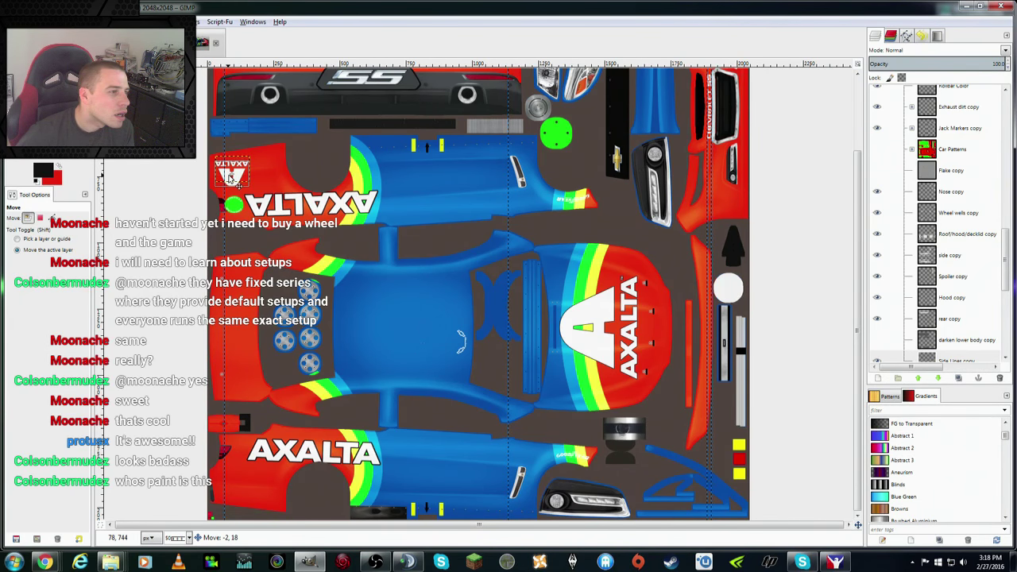
{"action": "left_click", "coordinate": [201, 43]}
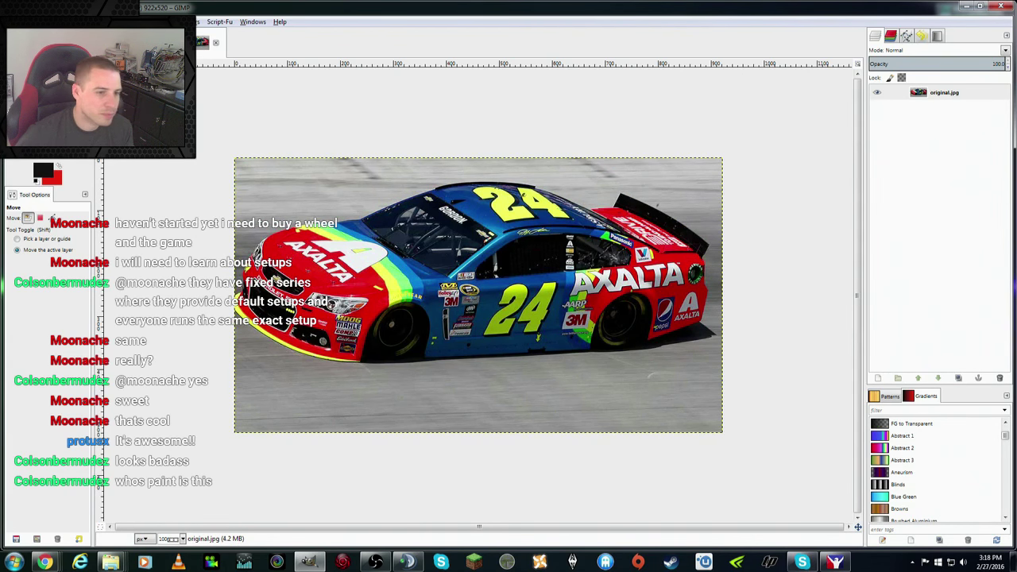
{"action": "key", "text": "ctrl+Page_Up"}
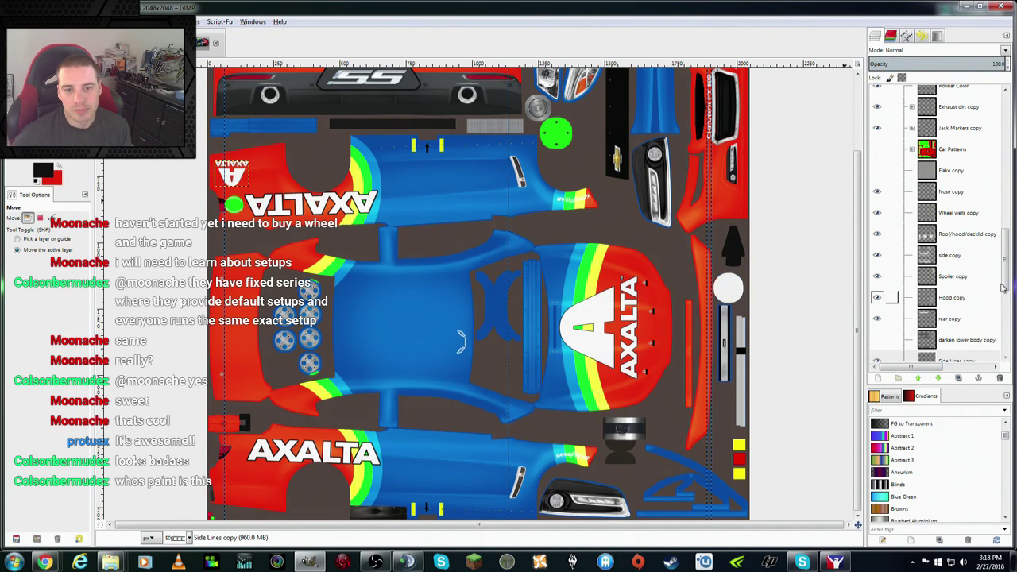
Step: Duplicate Side Lines copy, rotate it 180°, and place it on the lower-left quarter panel
{"action": "left_click_drag", "start_coordinate": [1006, 286], "coordinate": [1009, 318]}
{"action": "left_click", "coordinate": [968, 223]}
{"action": "right_click", "coordinate": [968, 222]}
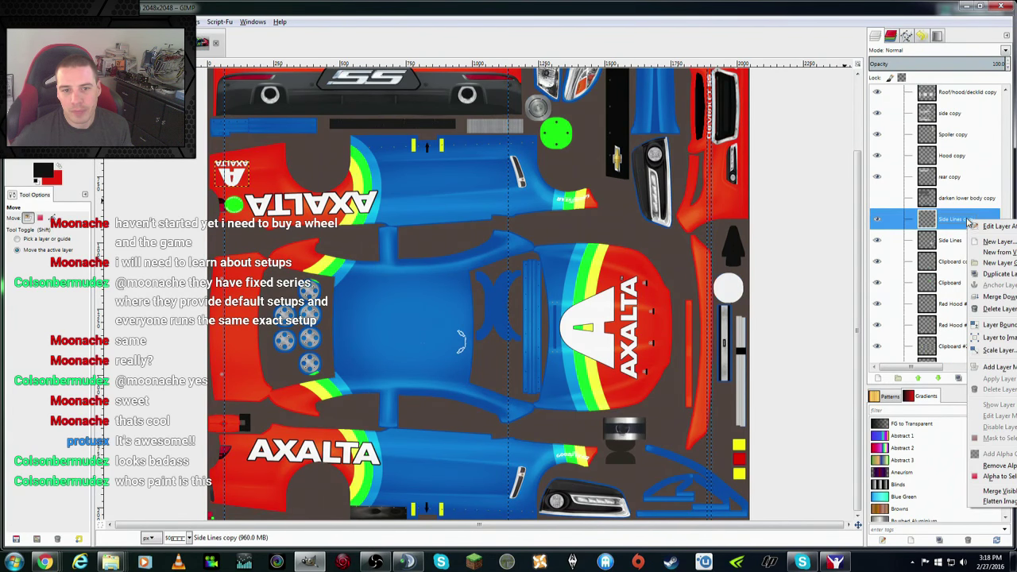
{"action": "left_click", "coordinate": [1013, 274]}
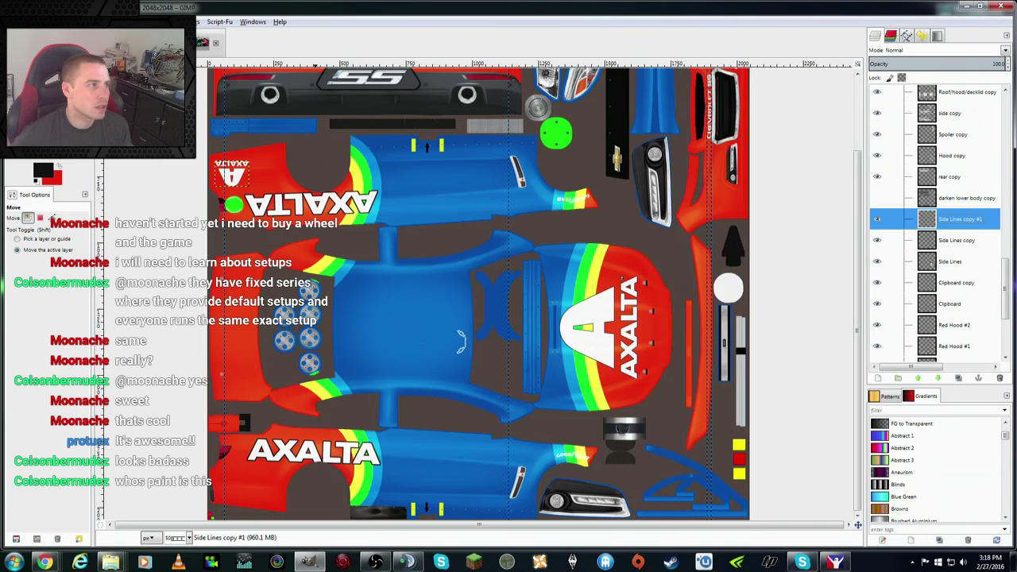
{"action": "left_click", "coordinate": [131, 21]}
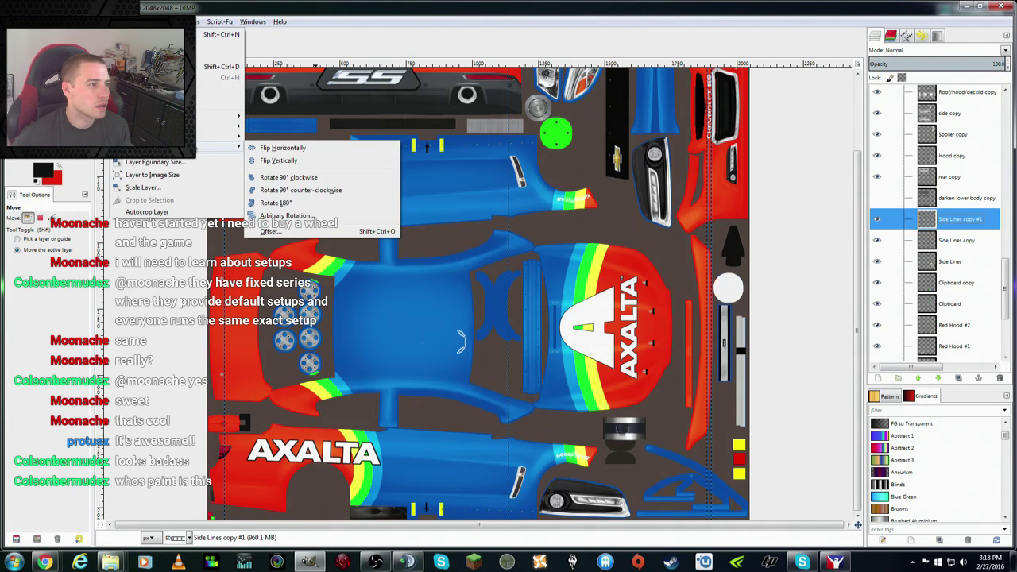
{"action": "left_click", "coordinate": [275, 203]}
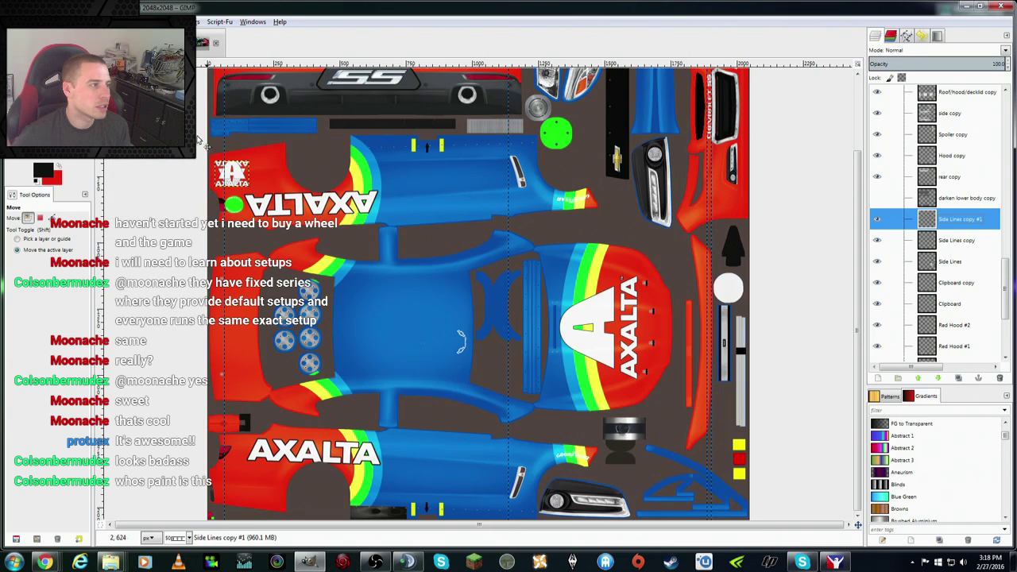
{"action": "left_click_drag", "start_coordinate": [236, 181], "coordinate": [244, 488]}
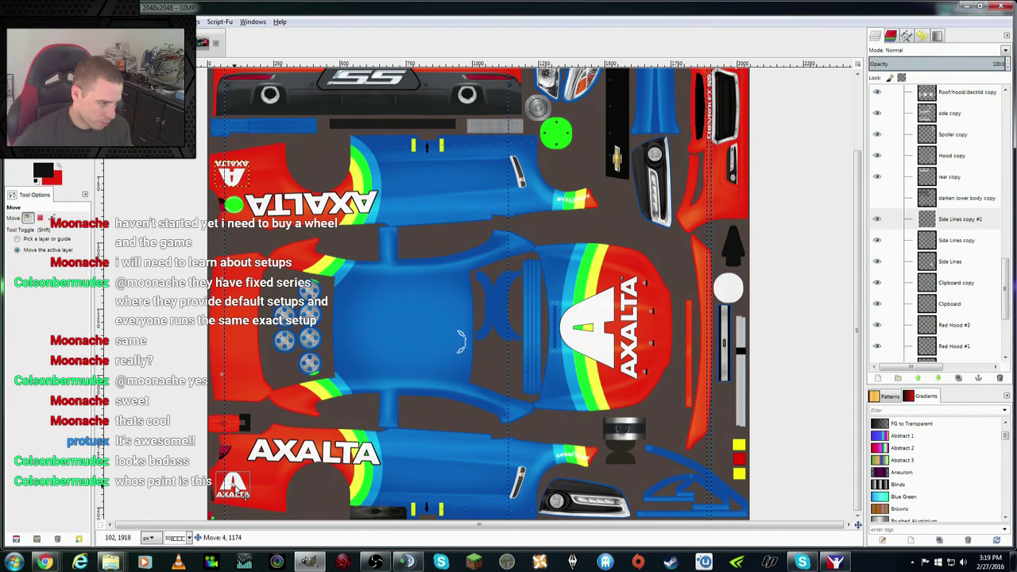
{"action": "left_click_drag", "start_coordinate": [243, 492], "coordinate": [250, 494]}
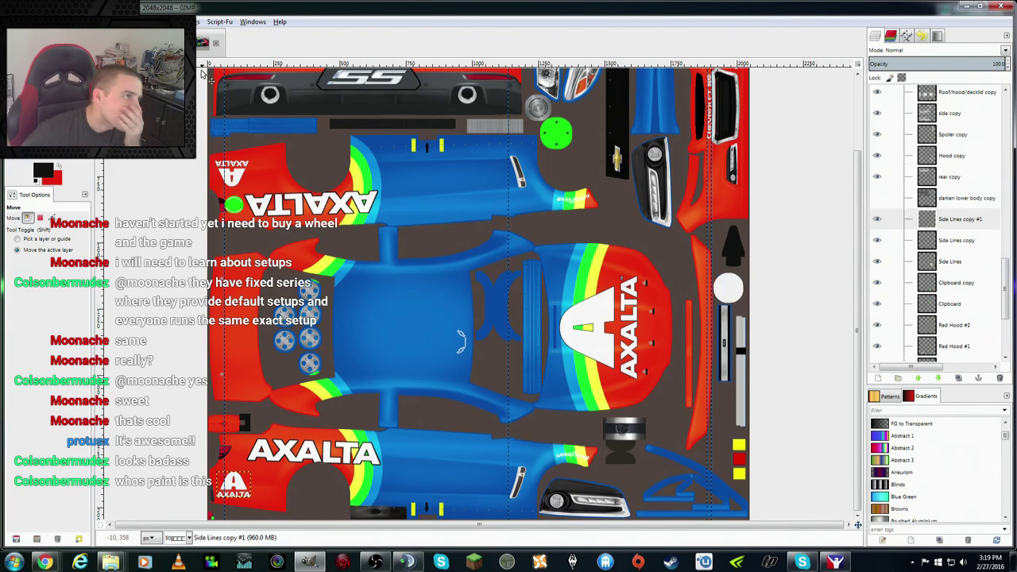
{"action": "left_click", "coordinate": [198, 45]}
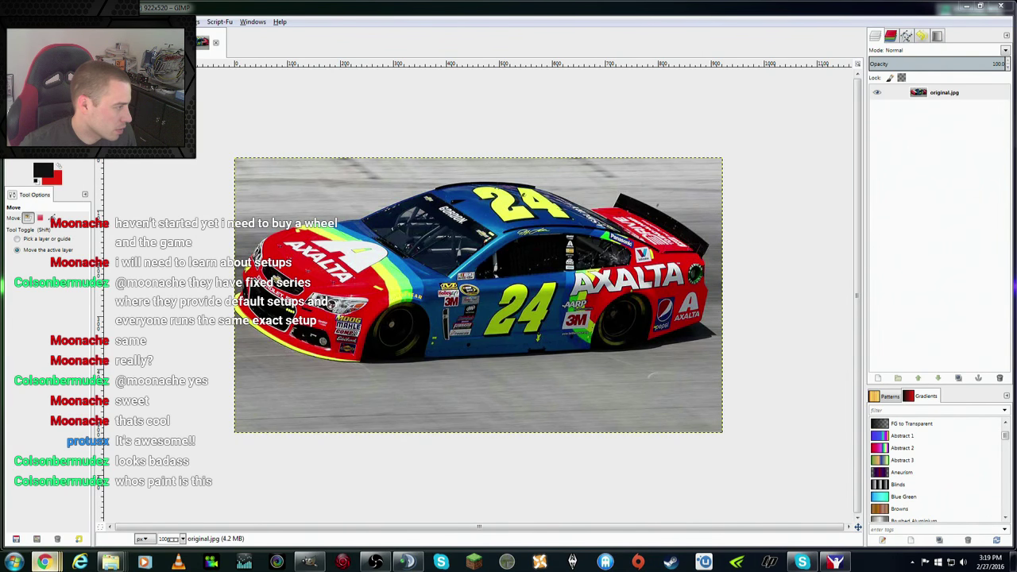
Step: Open the General Painting Discussion topic list on the iRacing forum
{"action": "left_click", "coordinate": [44, 562]}
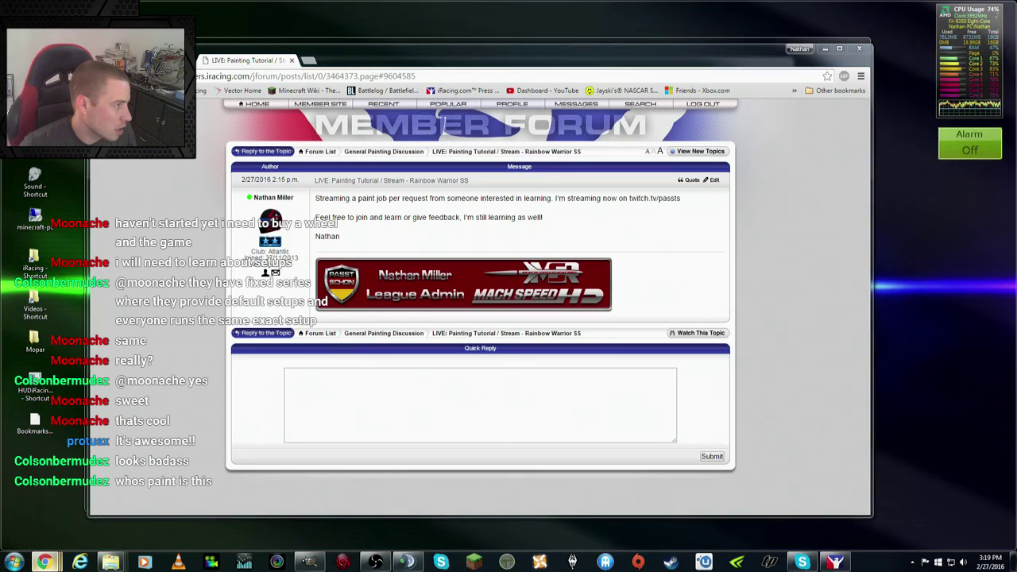
{"action": "key", "text": "alt+Tab"}
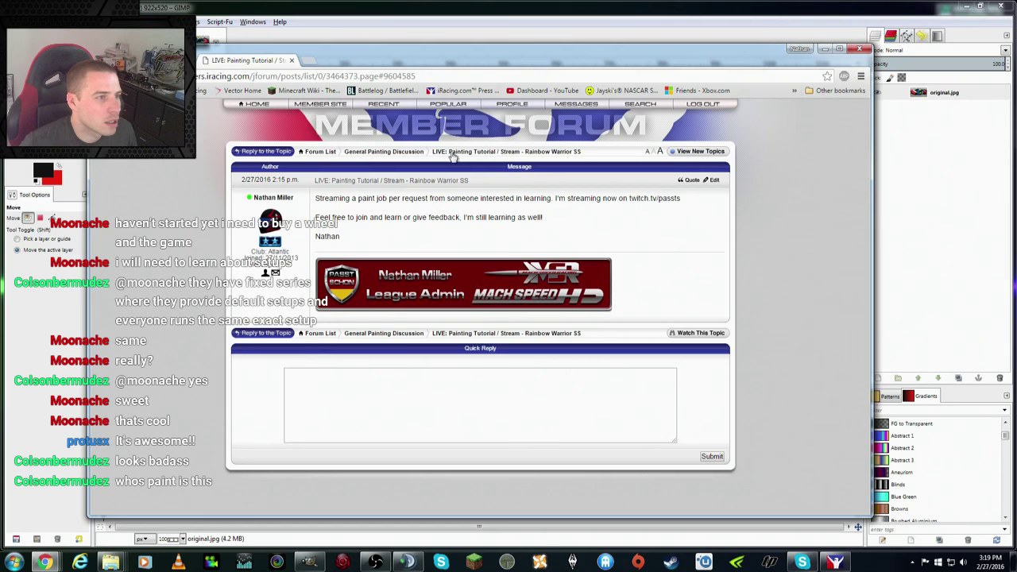
{"action": "left_click", "coordinate": [403, 153]}
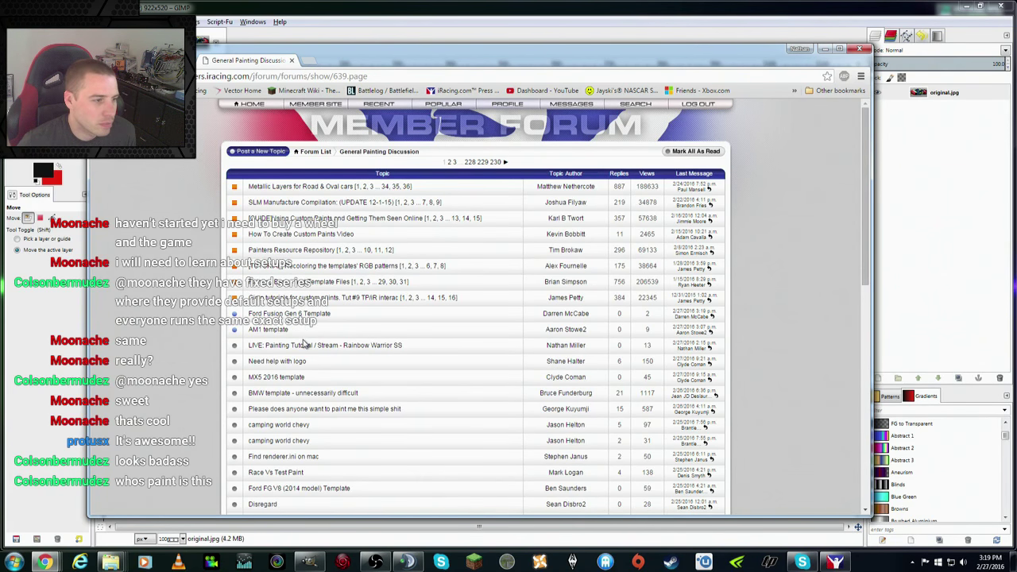
Step: Search Google Images for 'pepsi logo png' in a new browser tab
{"action": "left_click", "coordinate": [316, 62]}
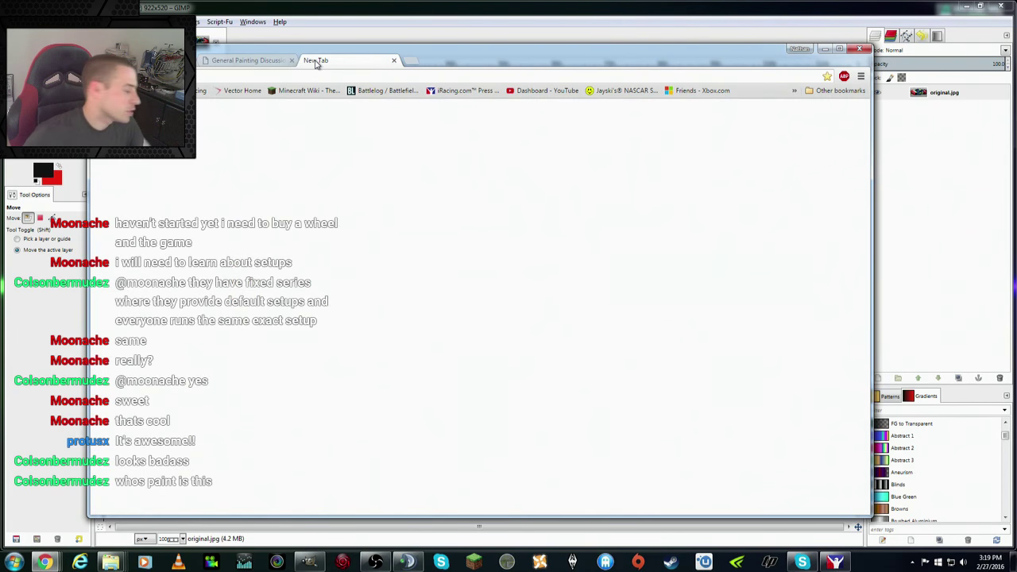
{"action": "type", "text": "pep"}
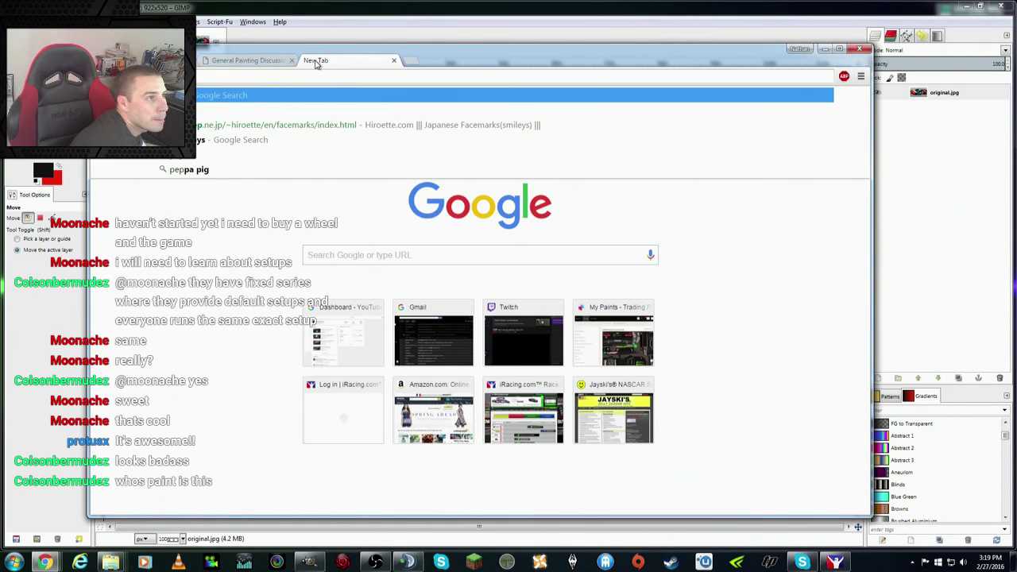
{"action": "type", "text": "si logo png"}
{"action": "key", "text": "Return"}
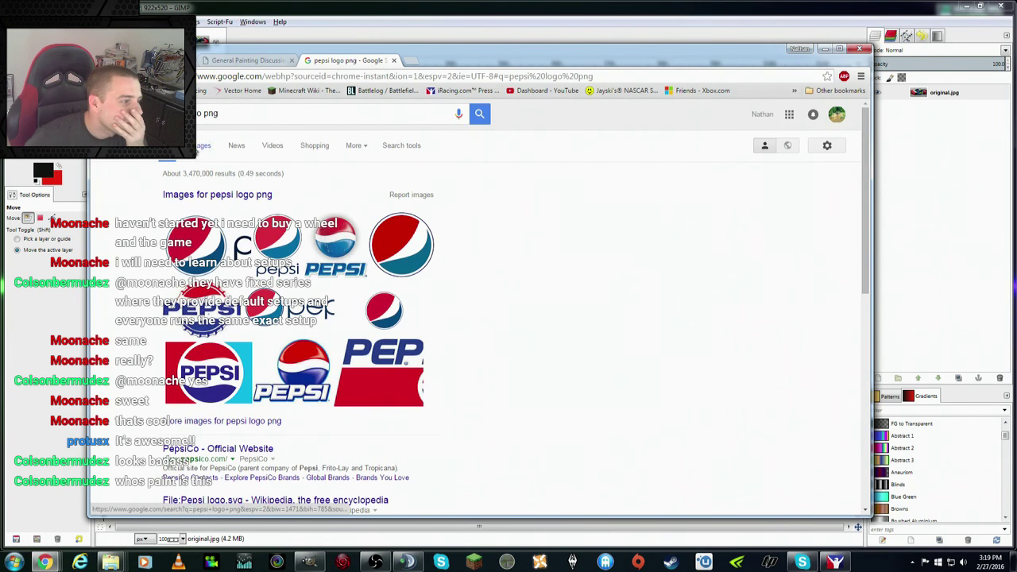
{"action": "left_click", "coordinate": [399, 292]}
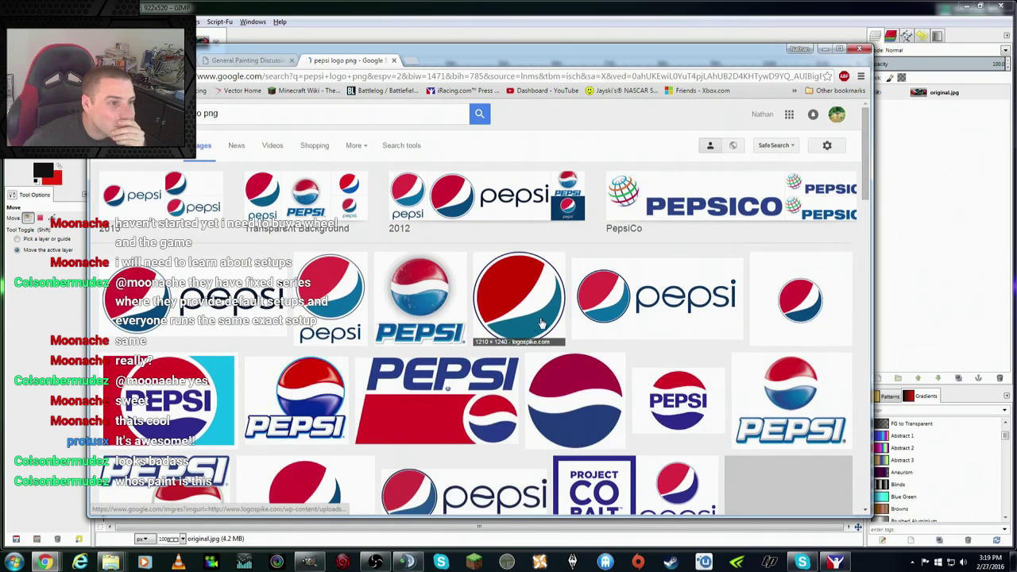
{"action": "scroll", "coordinate": [608, 316], "scroll_direction": "down", "scroll_amount": 3}
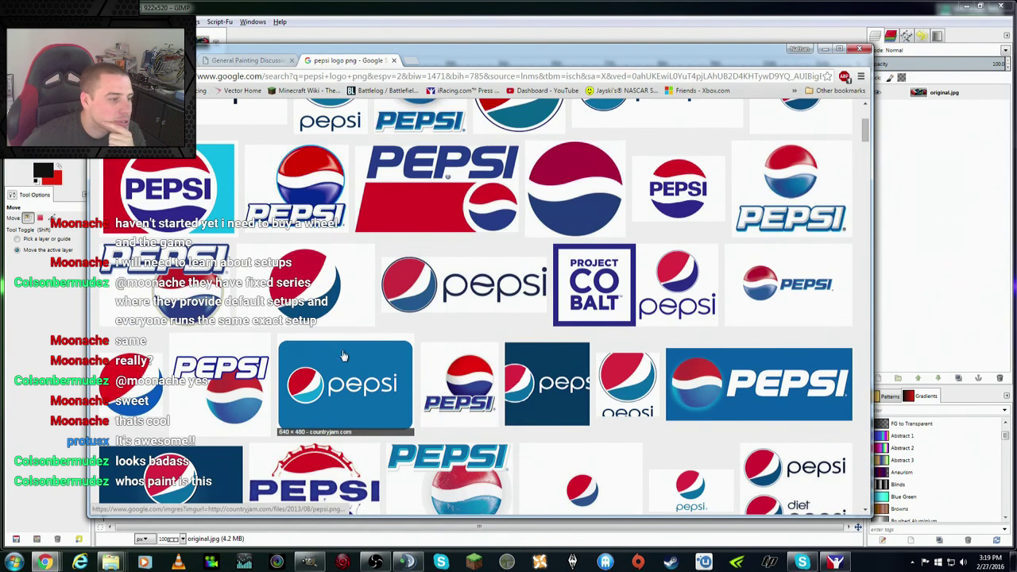
{"action": "scroll", "coordinate": [389, 370], "scroll_direction": "down", "scroll_amount": 3}
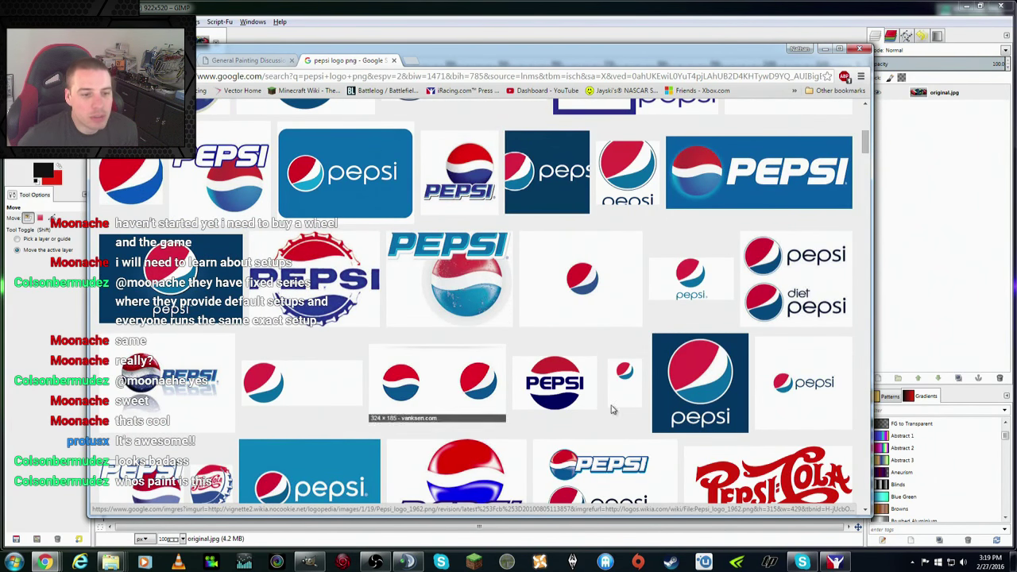
Step: Close the Axalta logo and rainbow car search windows, returning to the Pepsi results
{"action": "left_click", "coordinate": [204, 43]}
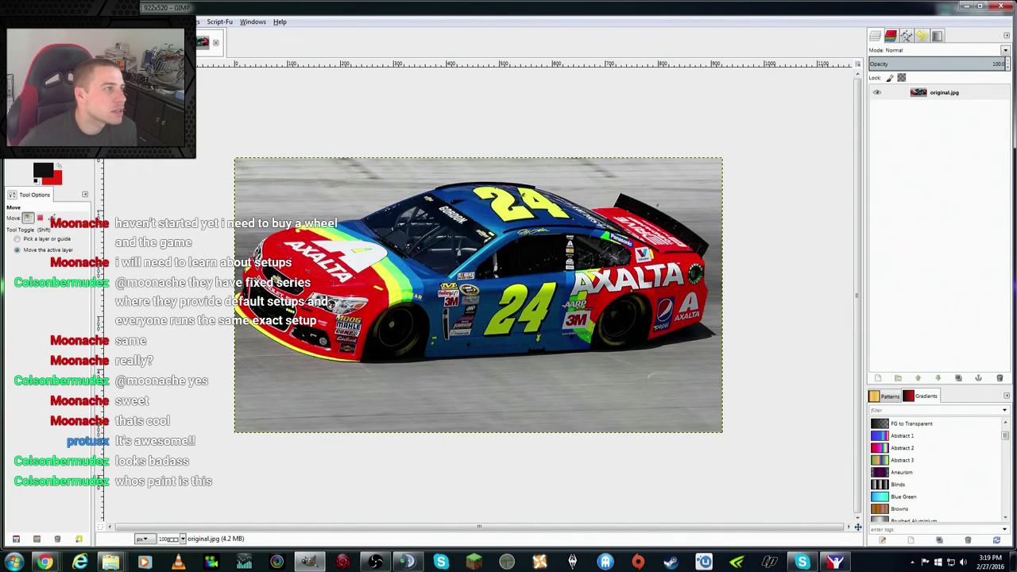
{"action": "left_click", "coordinate": [215, 42]}
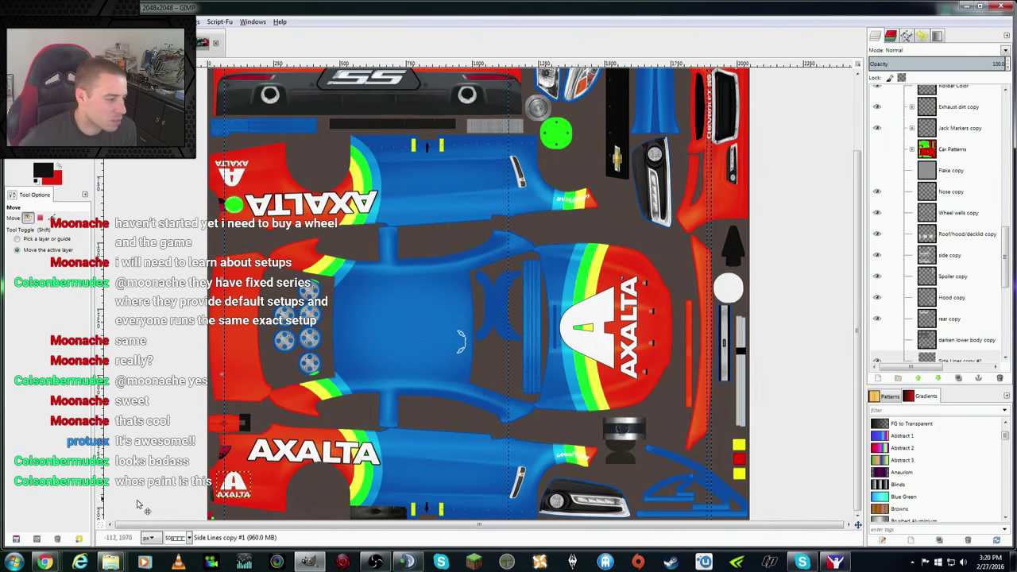
{"action": "left_click", "coordinate": [44, 562]}
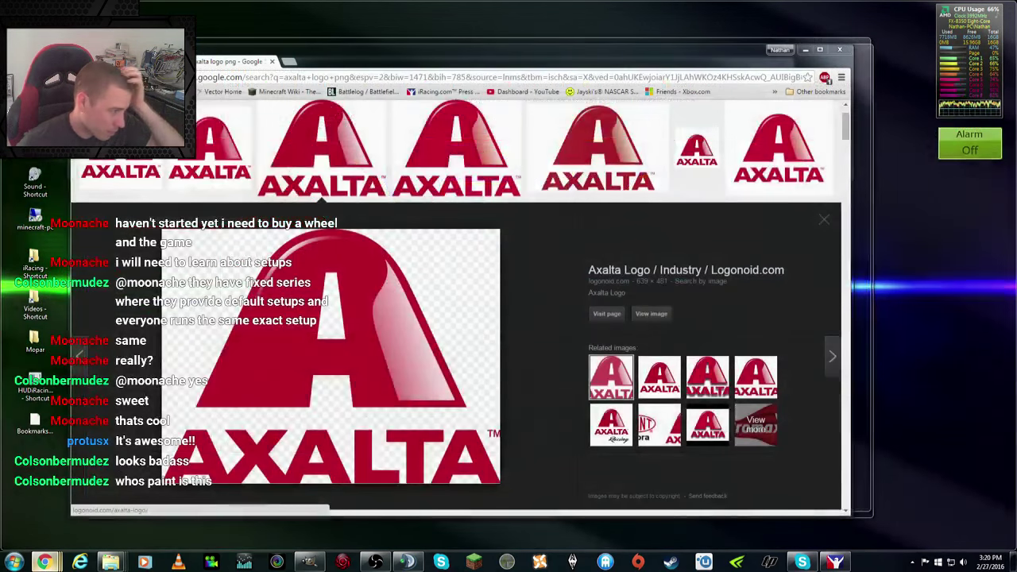
{"action": "key", "text": "alt+Tab"}
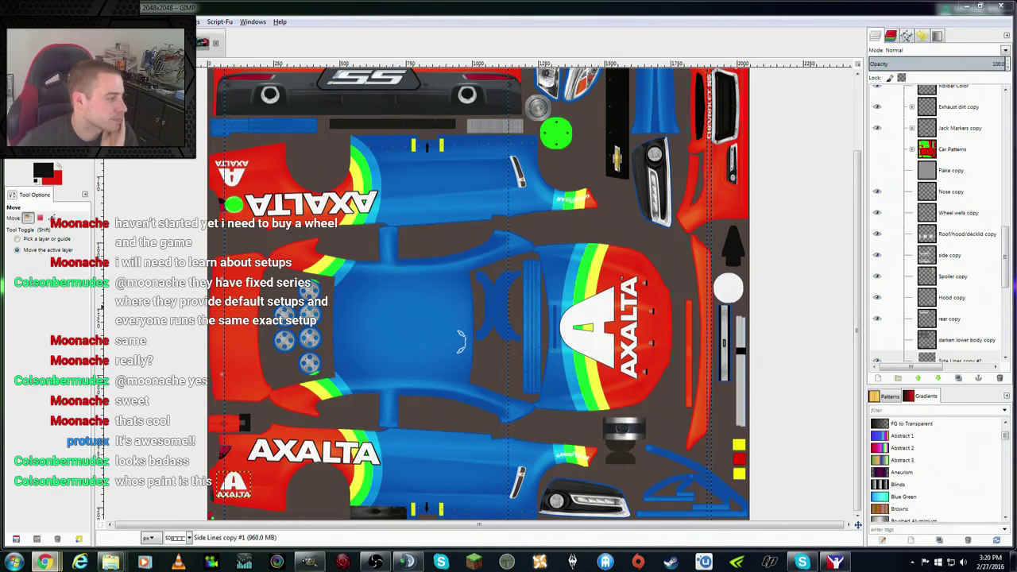
{"action": "left_click", "coordinate": [44, 562]}
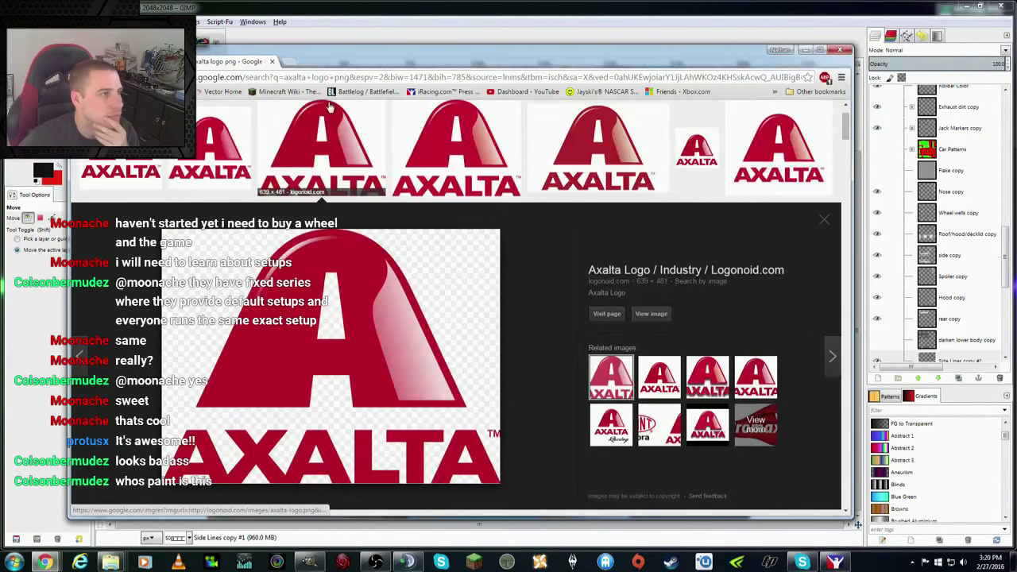
{"action": "left_click", "coordinate": [272, 61]}
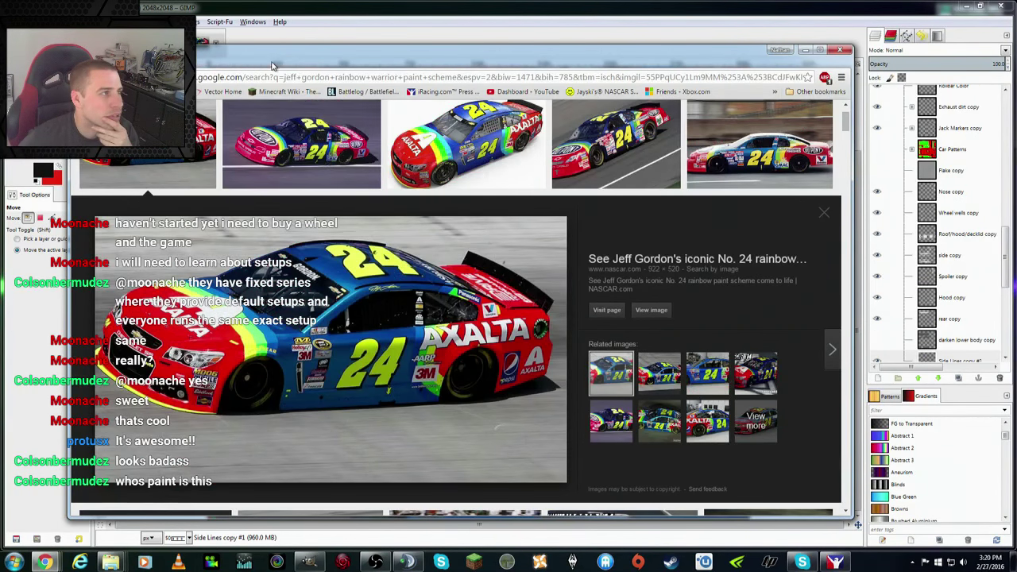
{"action": "left_click", "coordinate": [845, 53]}
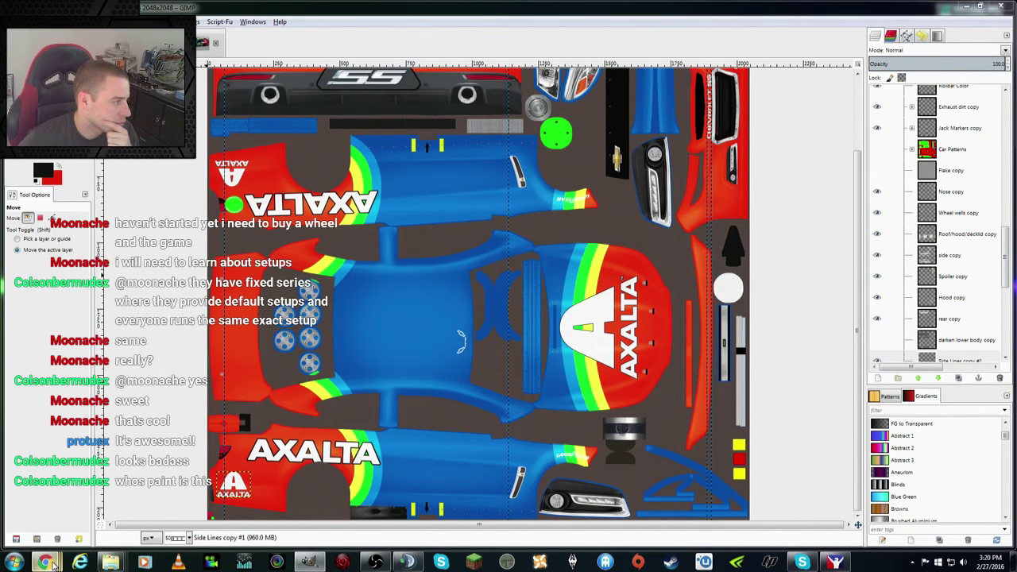
{"action": "key", "text": "alt+Tab"}
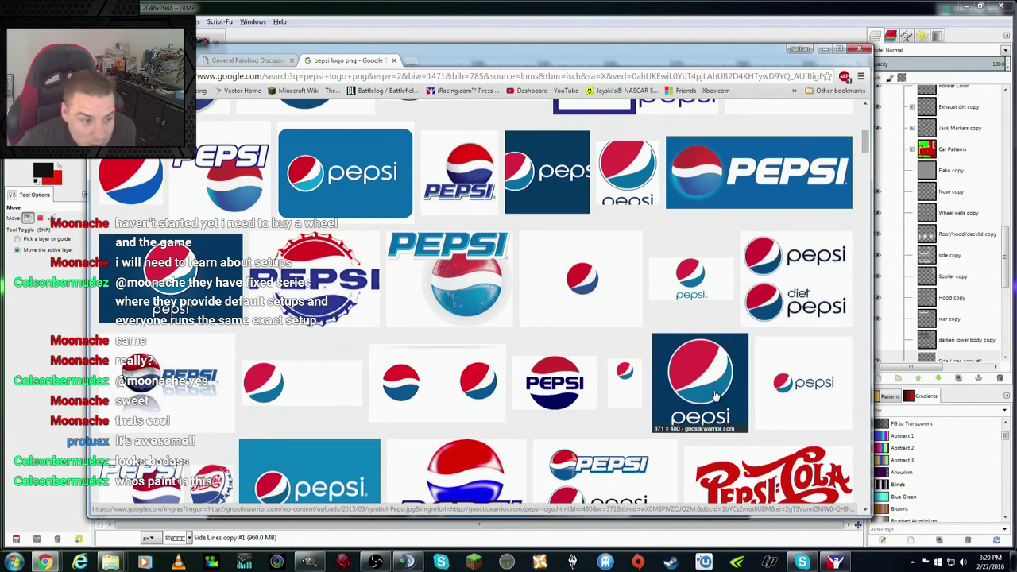
Step: Scroll the Pepsi results and open a larger preview of the blue Pepsi globe logo
{"action": "scroll", "coordinate": [714, 395], "scroll_direction": "down", "scroll_amount": 2}
{"action": "scroll", "coordinate": [714, 395], "scroll_direction": "down", "scroll_amount": 3}
{"action": "scroll", "coordinate": [715, 395], "scroll_direction": "down", "scroll_amount": 4}
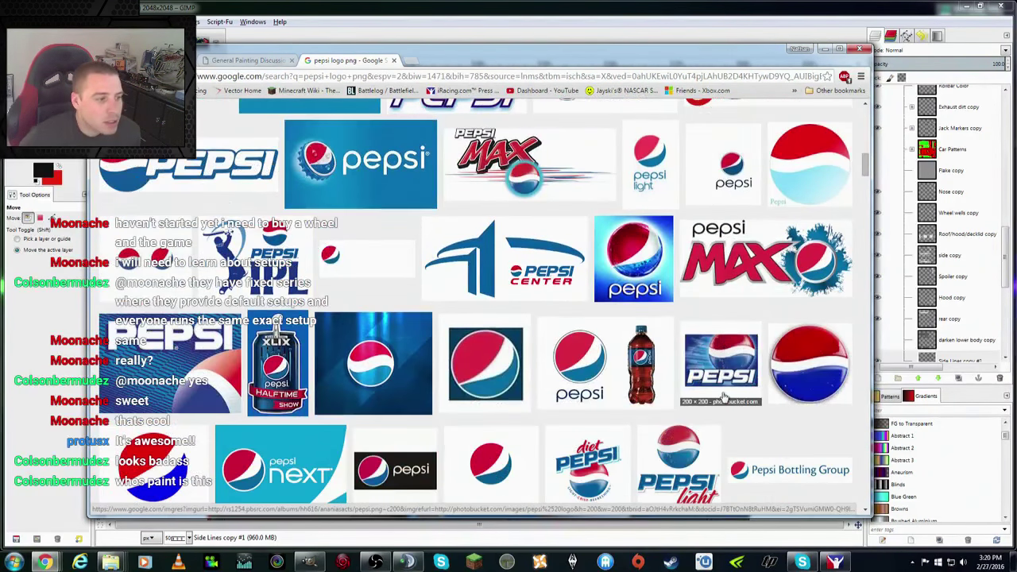
{"action": "scroll", "coordinate": [720, 397], "scroll_direction": "down", "scroll_amount": 2}
{"action": "scroll", "coordinate": [724, 397], "scroll_direction": "down", "scroll_amount": 3}
{"action": "scroll", "coordinate": [724, 397], "scroll_direction": "down", "scroll_amount": 2}
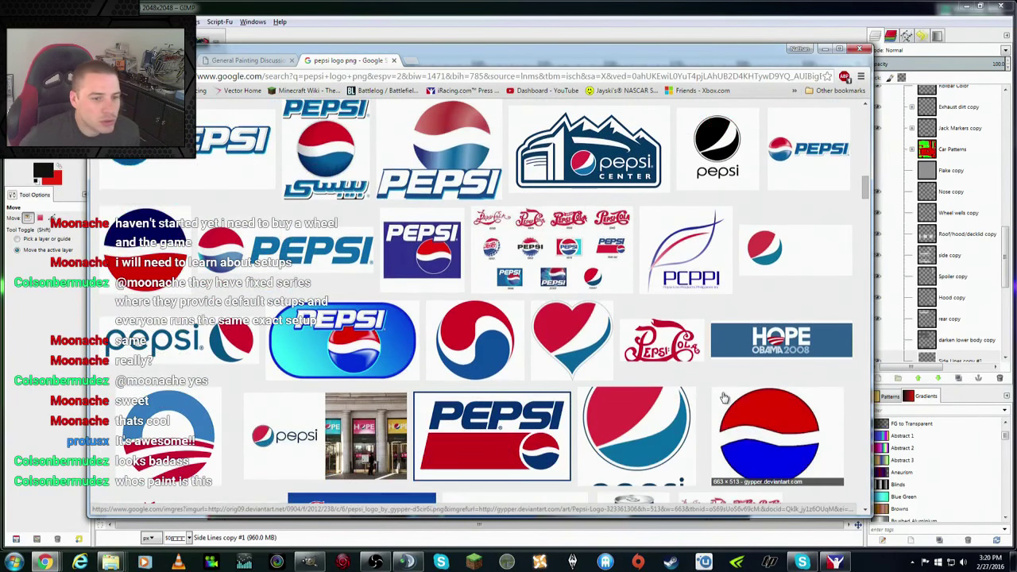
{"action": "scroll", "coordinate": [727, 382], "scroll_direction": "down", "scroll_amount": 4}
{"action": "left_click", "coordinate": [715, 223]}
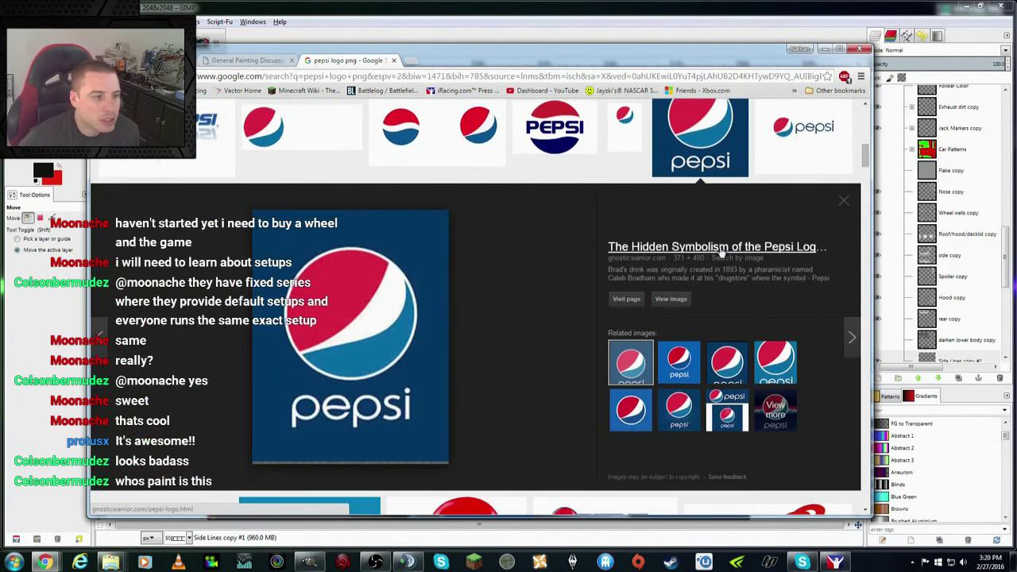
{"action": "left_click", "coordinate": [719, 366]}
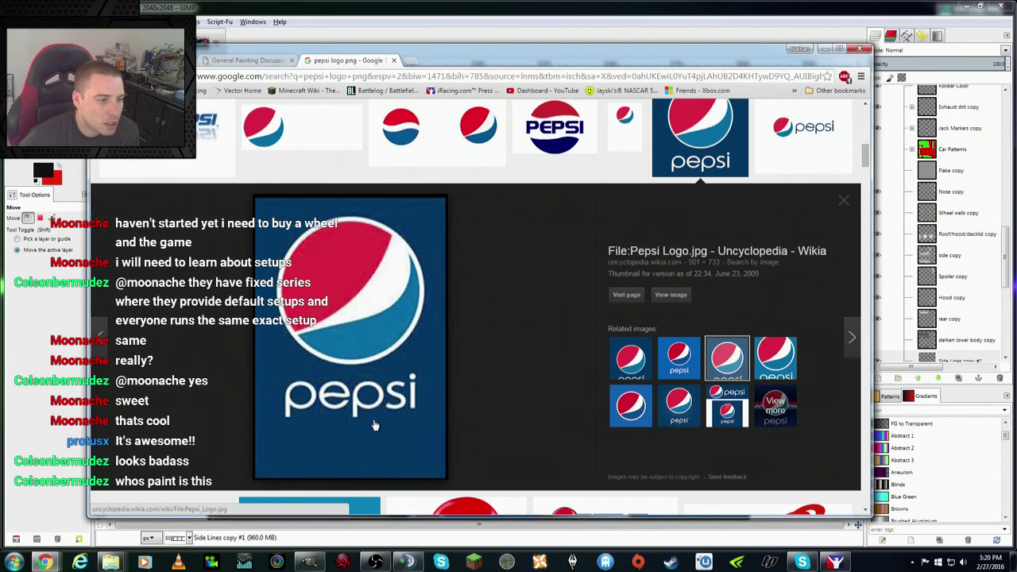
{"action": "left_click", "coordinate": [682, 409]}
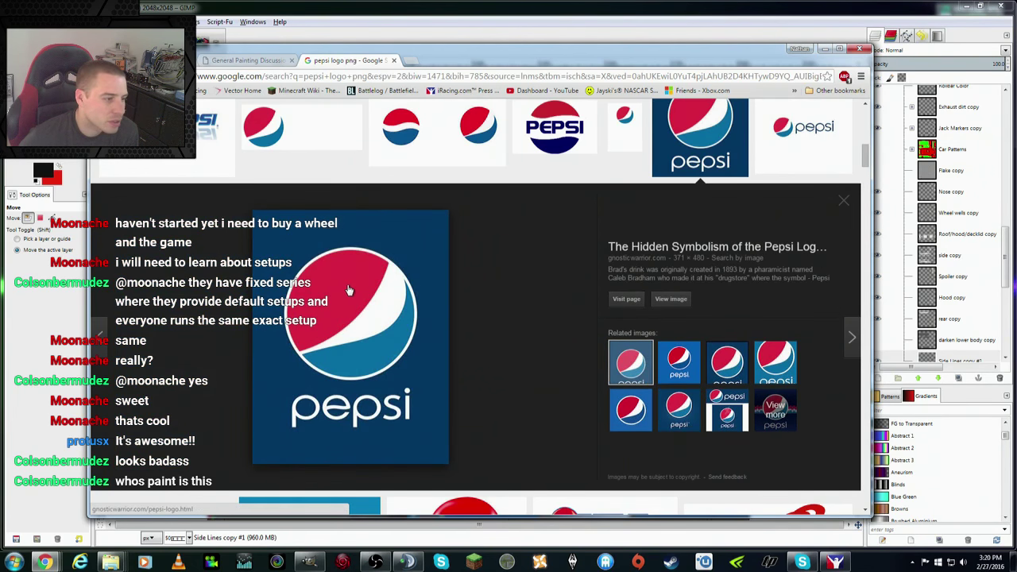
Step: Save the full-size Pepsi image as symbol-Pepsi into the Canva folder, then close its tab
{"action": "right_click", "coordinate": [360, 281]}
{"action": "left_click", "coordinate": [461, 326]}
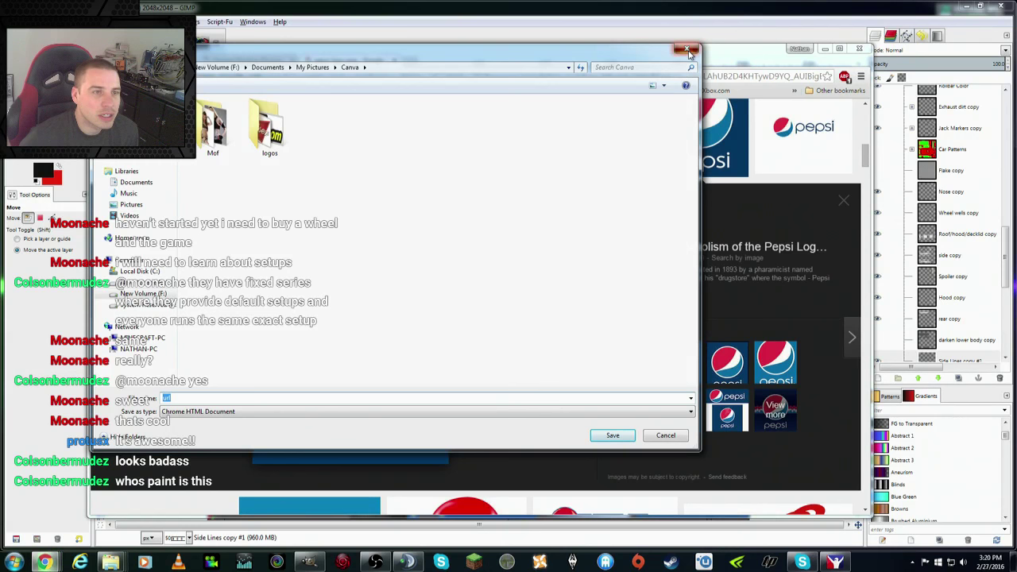
{"action": "left_click", "coordinate": [687, 49]}
{"action": "right_click", "coordinate": [379, 334]}
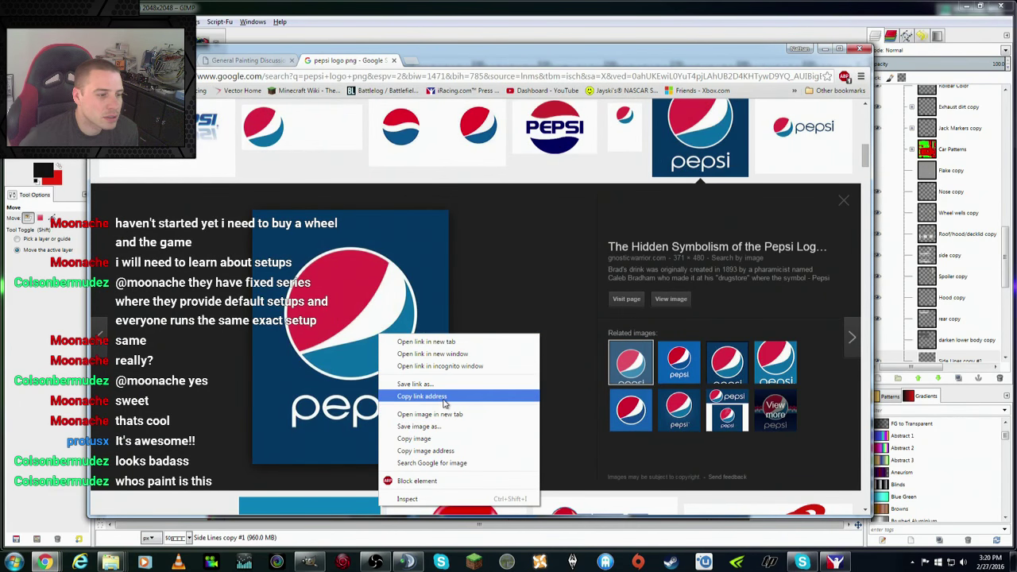
{"action": "left_click", "coordinate": [674, 300]}
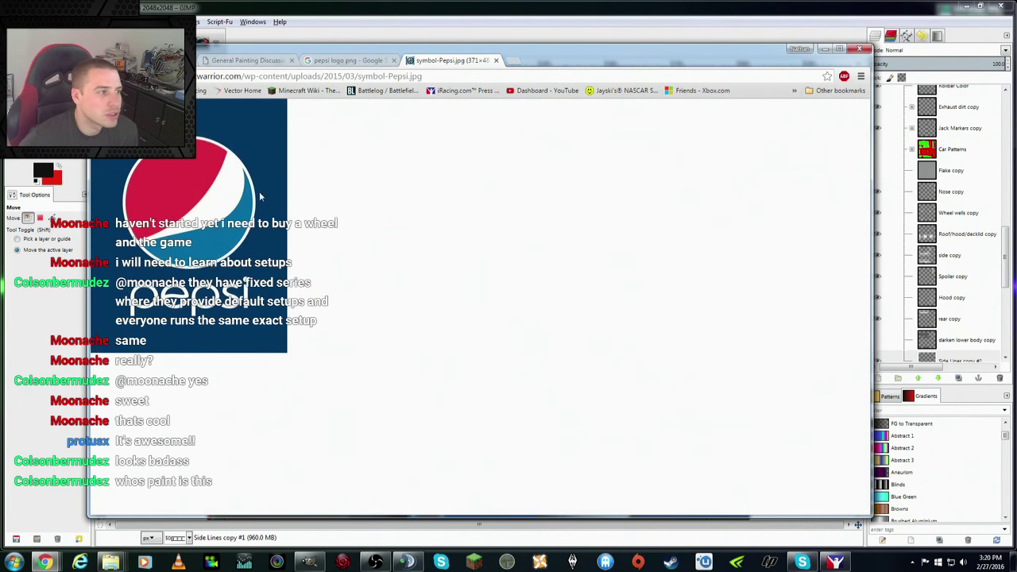
{"action": "right_click", "coordinate": [249, 201]}
{"action": "left_click", "coordinate": [294, 219]}
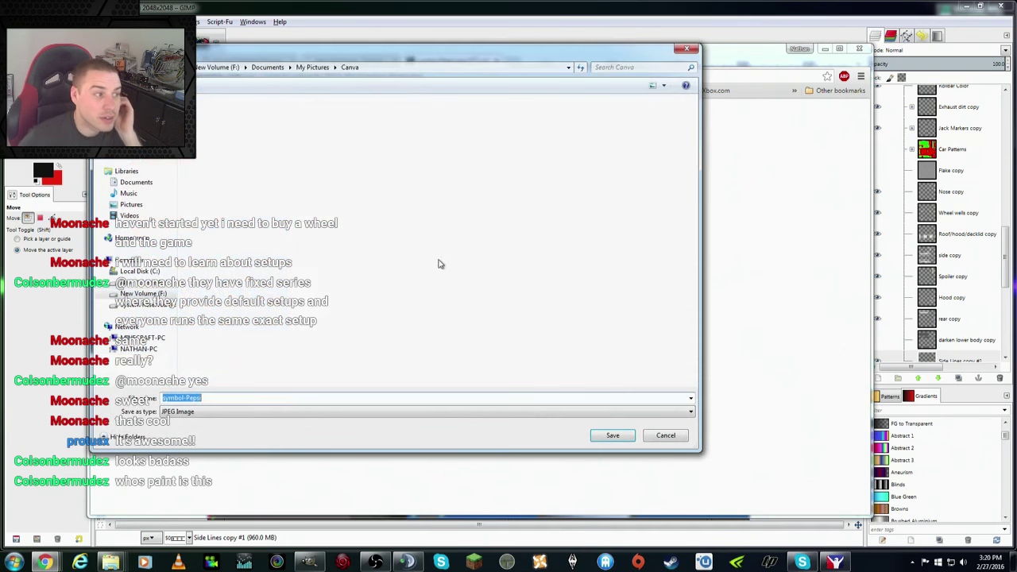
{"action": "left_click", "coordinate": [608, 435]}
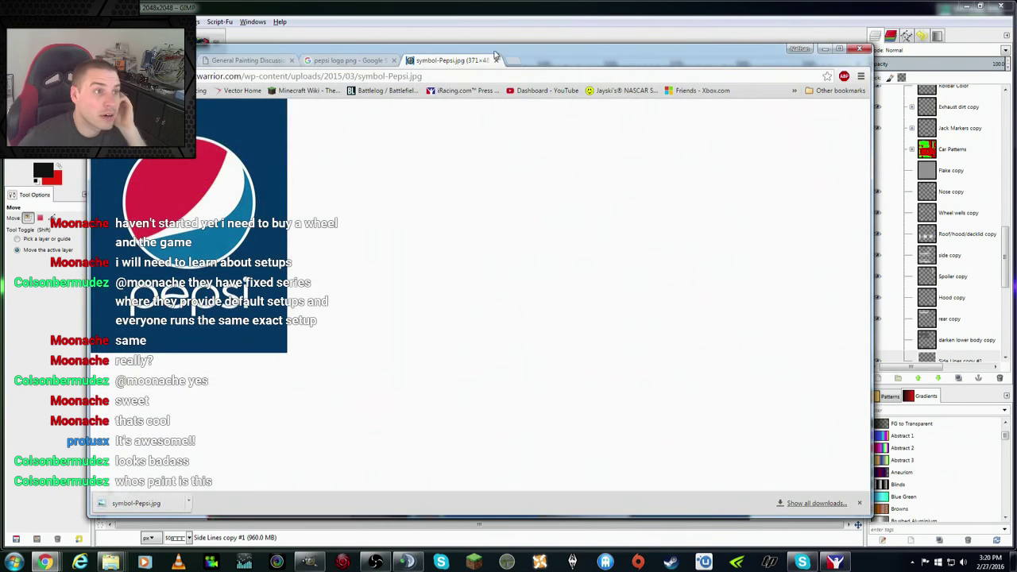
{"action": "left_click", "coordinate": [496, 60]}
Step: Bring up the downloaded symbol-Pepsi.jpg image in GIMP
{"action": "left_click", "coordinate": [291, 11]}
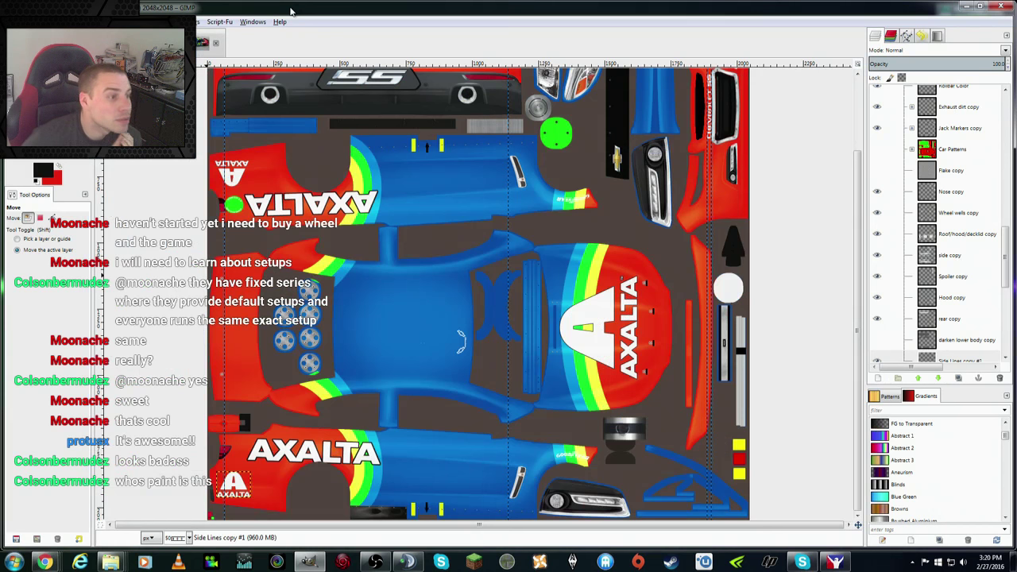
{"action": "left_click", "coordinate": [200, 42]}
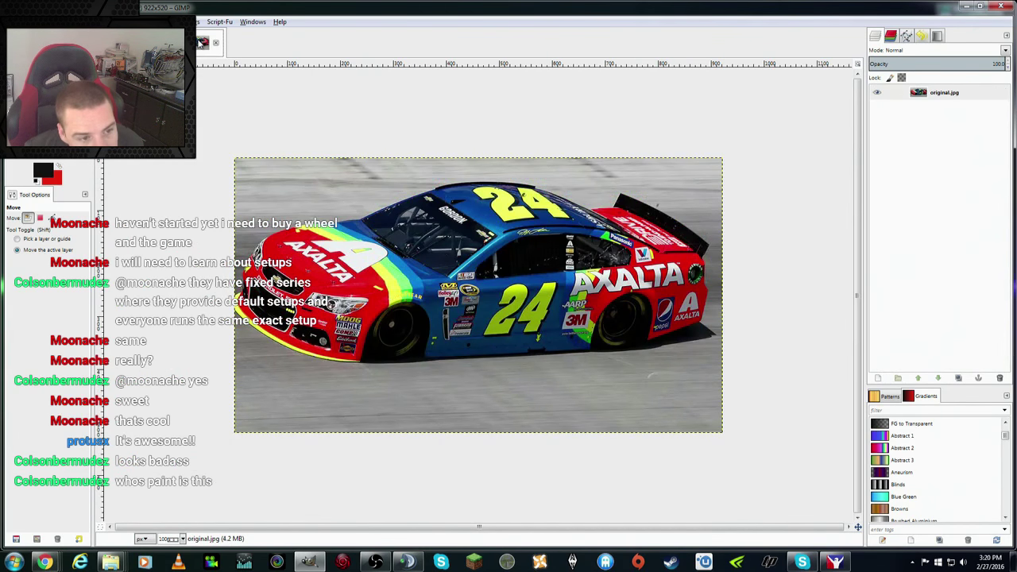
{"action": "key", "text": "alt+1"}
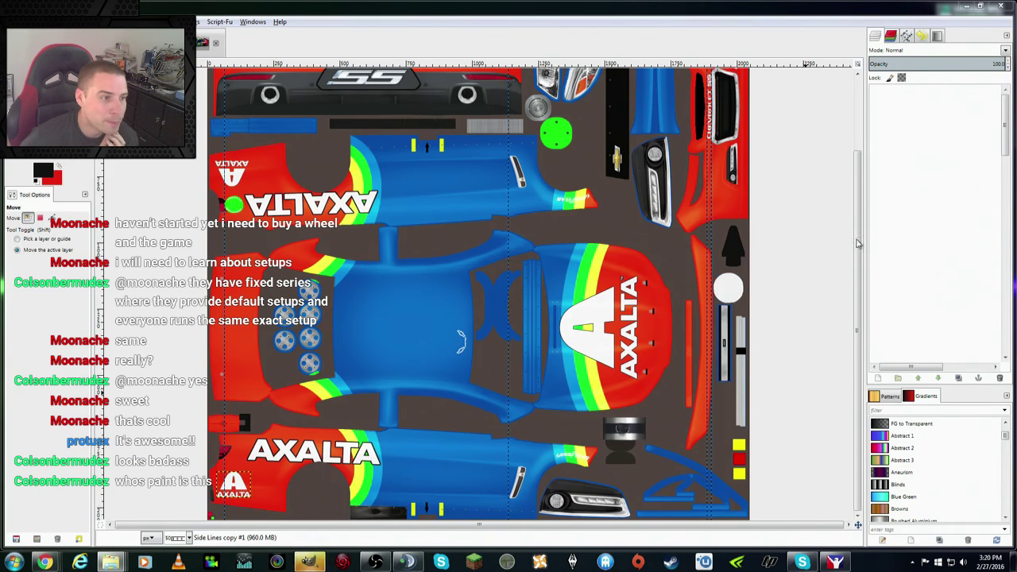
{"action": "key", "text": "alt+2"}
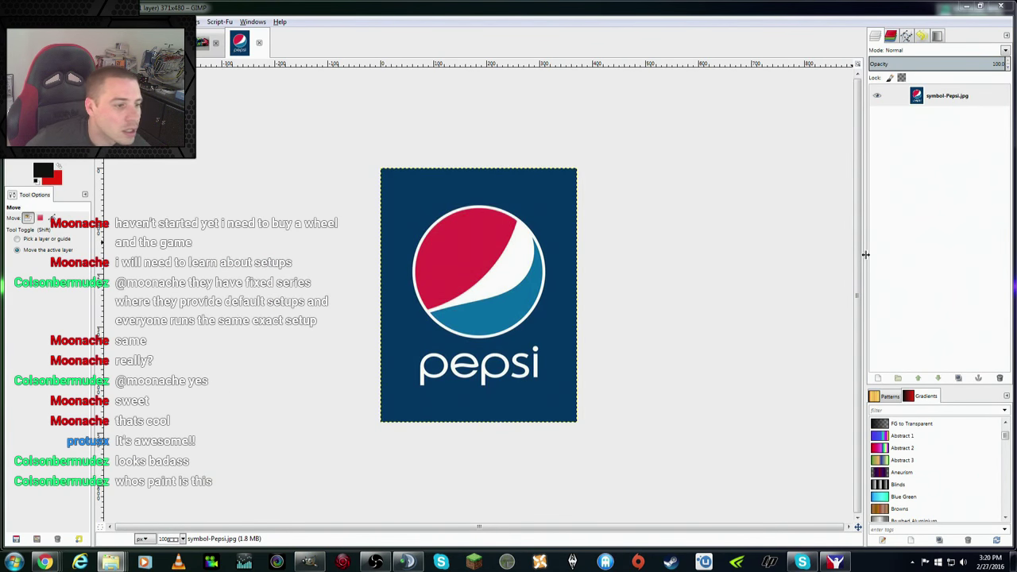
{"action": "left_click", "coordinate": [205, 43]}
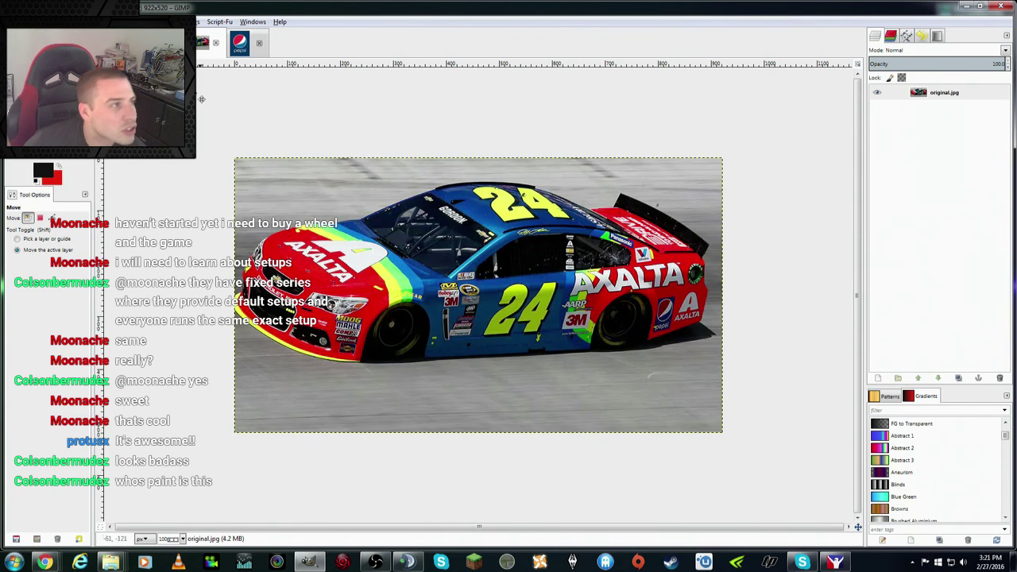
{"action": "left_click", "coordinate": [239, 44]}
Step: Add an alpha channel to the Pepsi layer
{"action": "key", "text": "r"}
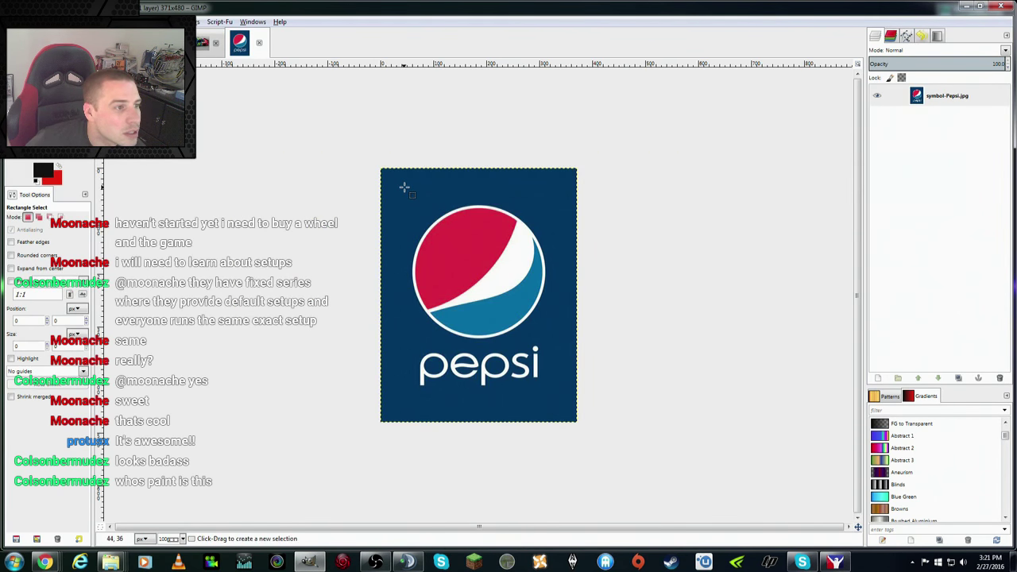
{"action": "right_click", "coordinate": [949, 101]}
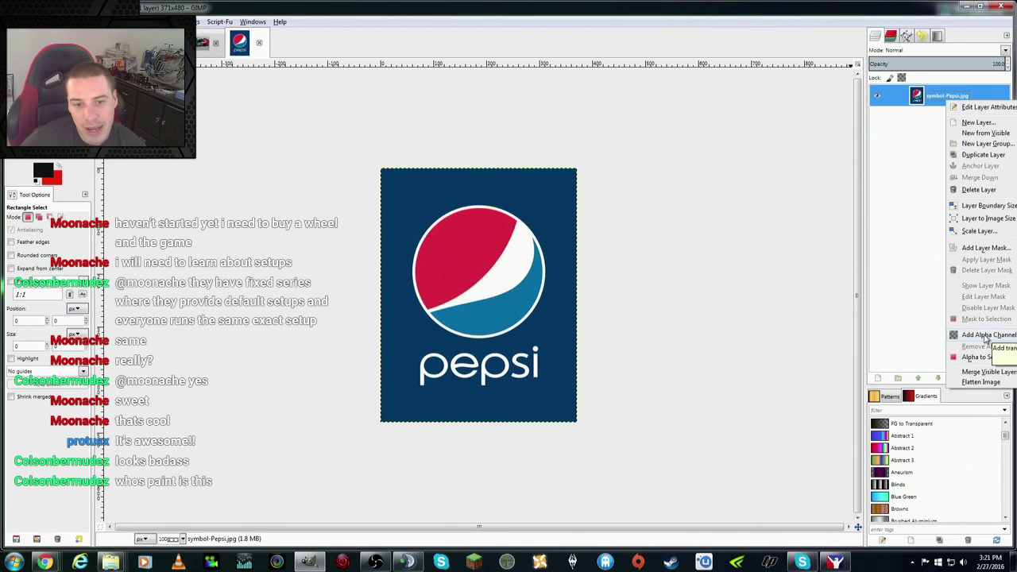
{"action": "left_click", "coordinate": [988, 335]}
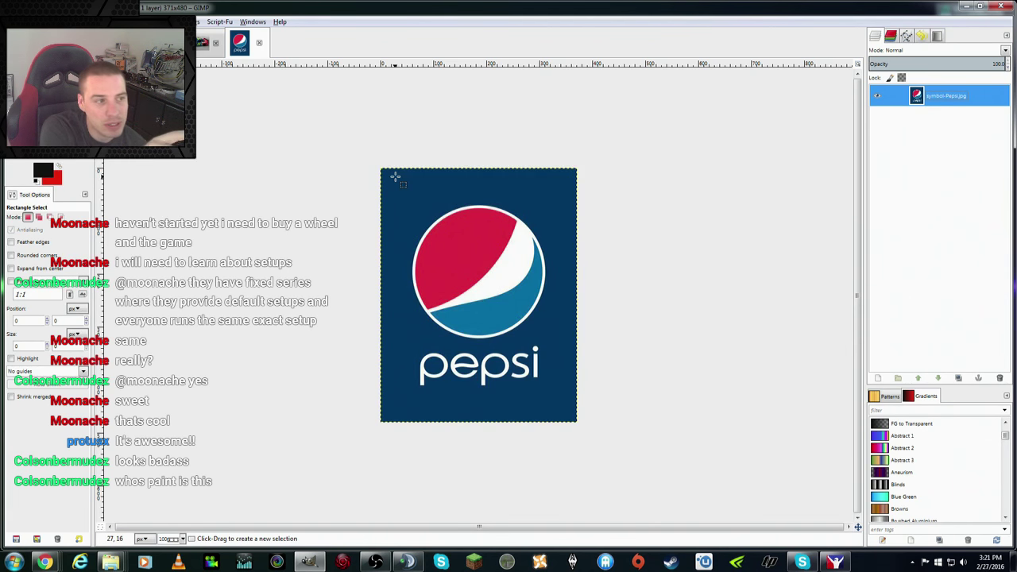
Step: Clear the left and right margins to transparency by inverting a selection of the logo column
{"action": "left_click", "coordinate": [392, 168]}
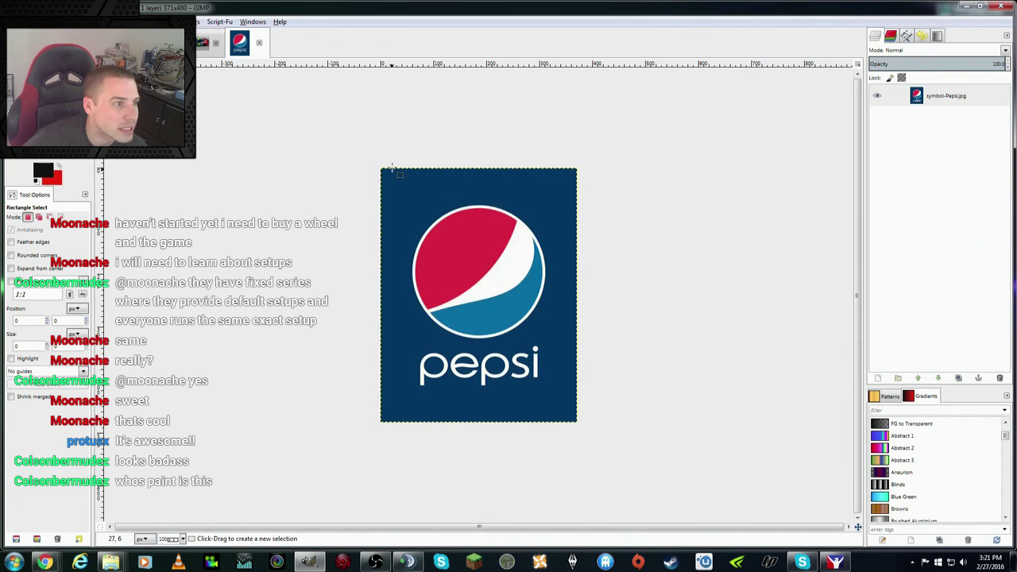
{"action": "left_click_drag", "start_coordinate": [390, 160], "coordinate": [546, 431]}
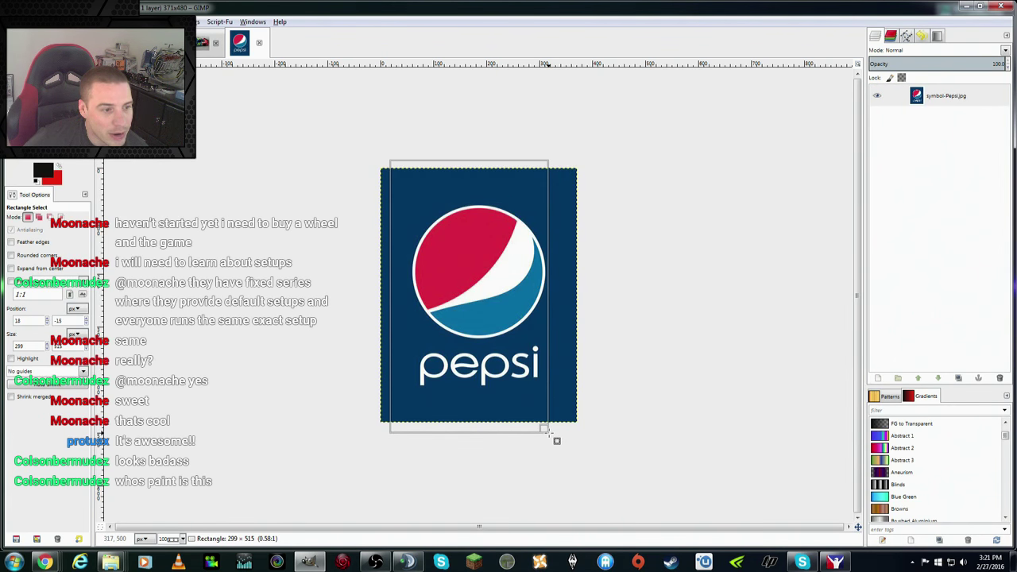
{"action": "left_click_drag", "start_coordinate": [398, 430], "coordinate": [414, 427]}
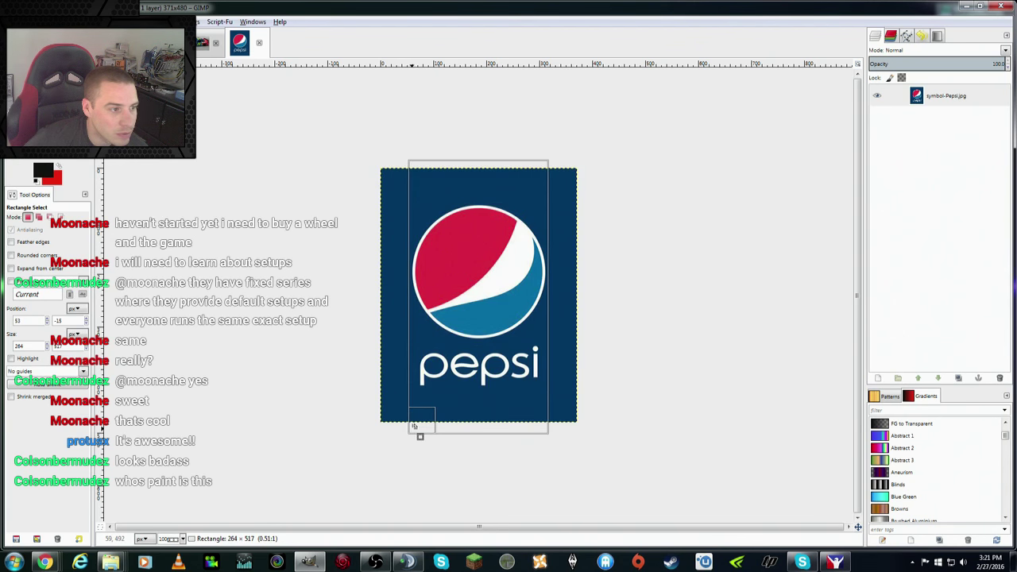
{"action": "left_click_drag", "start_coordinate": [414, 427], "coordinate": [414, 427]}
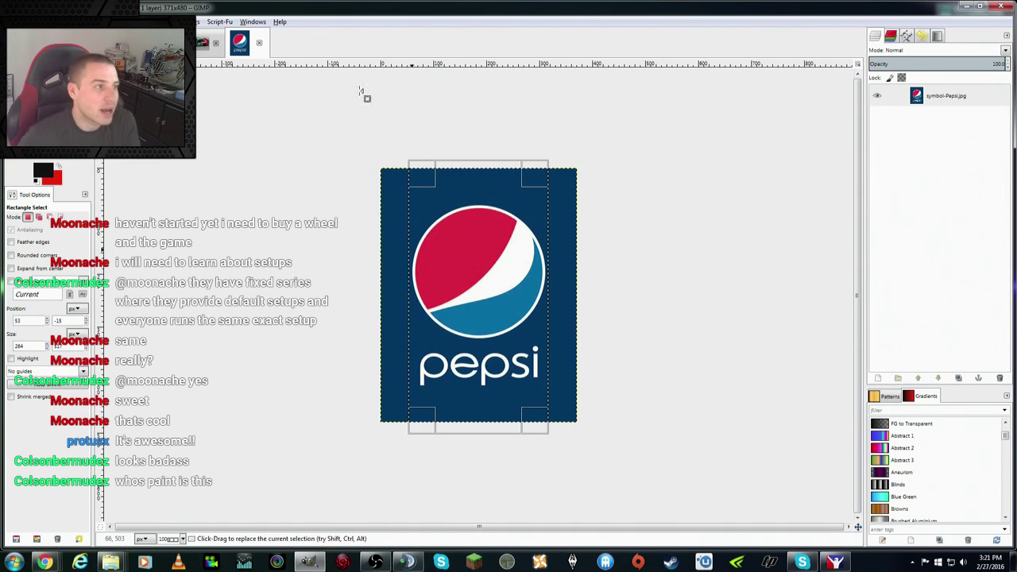
{"action": "left_click", "coordinate": [56, 22]}
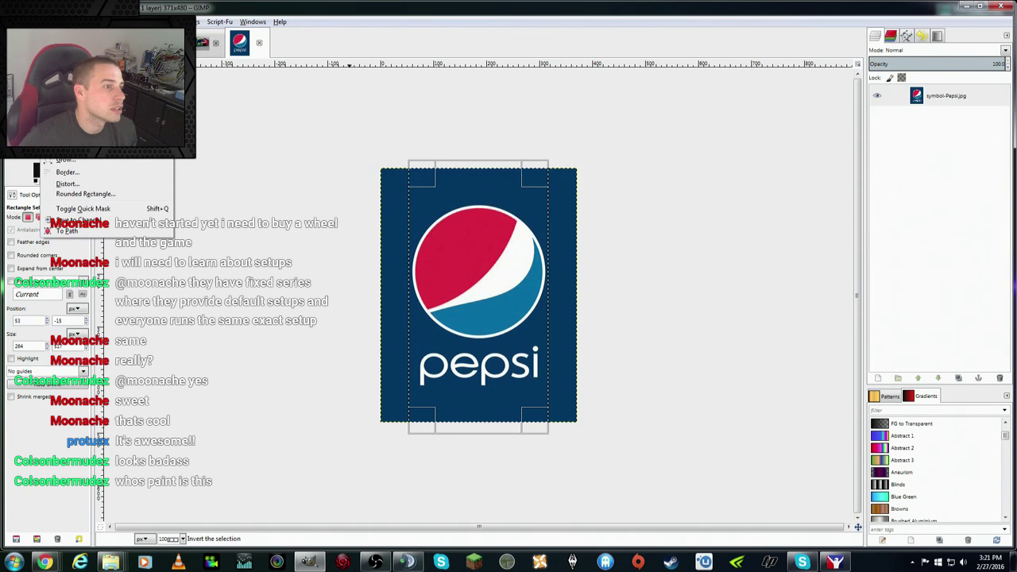
{"action": "left_click", "coordinate": [71, 61]}
{"action": "key", "text": "Delete"}
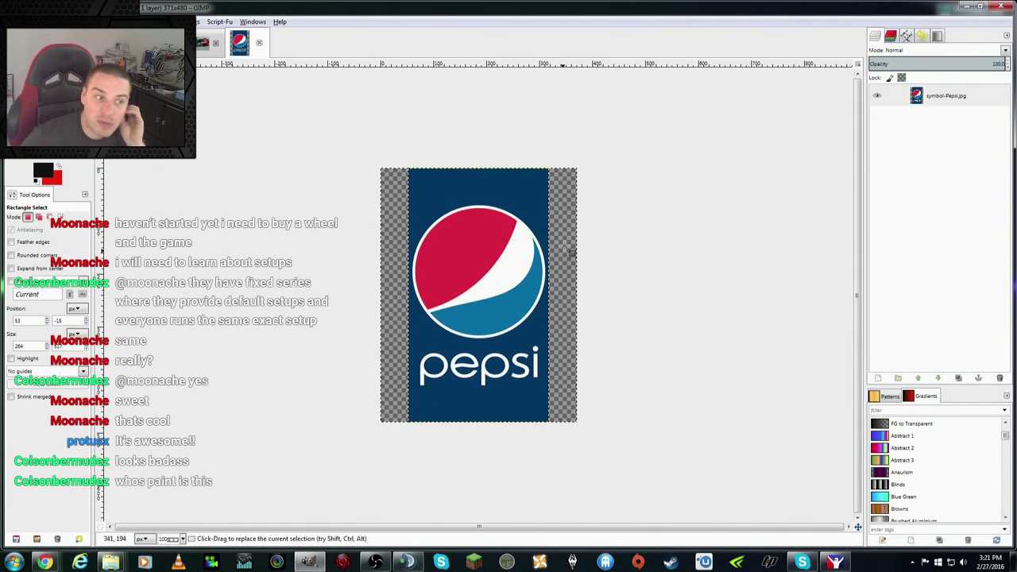
{"action": "left_click", "coordinate": [36, 21]}
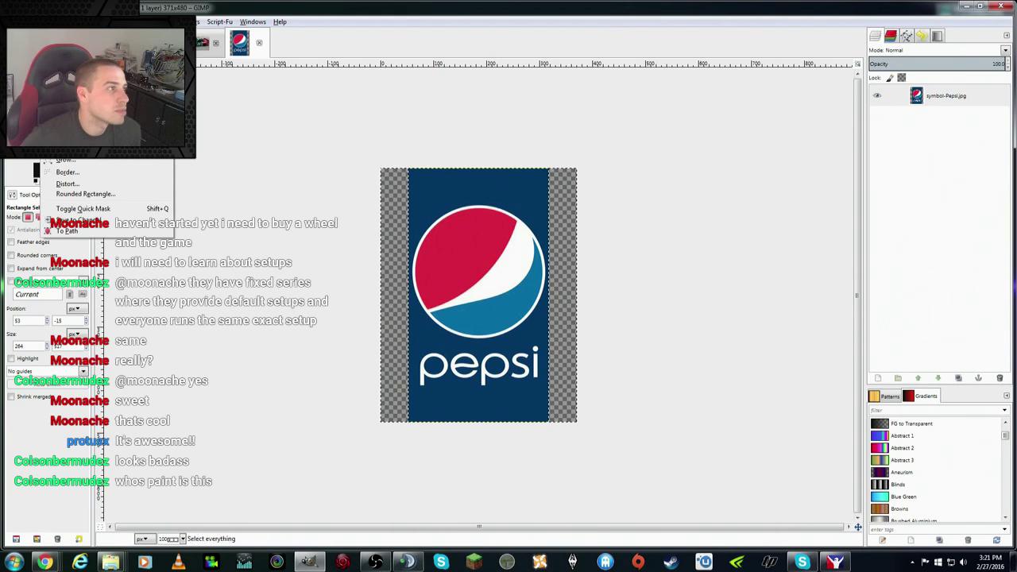
{"action": "left_click", "coordinate": [64, 48]}
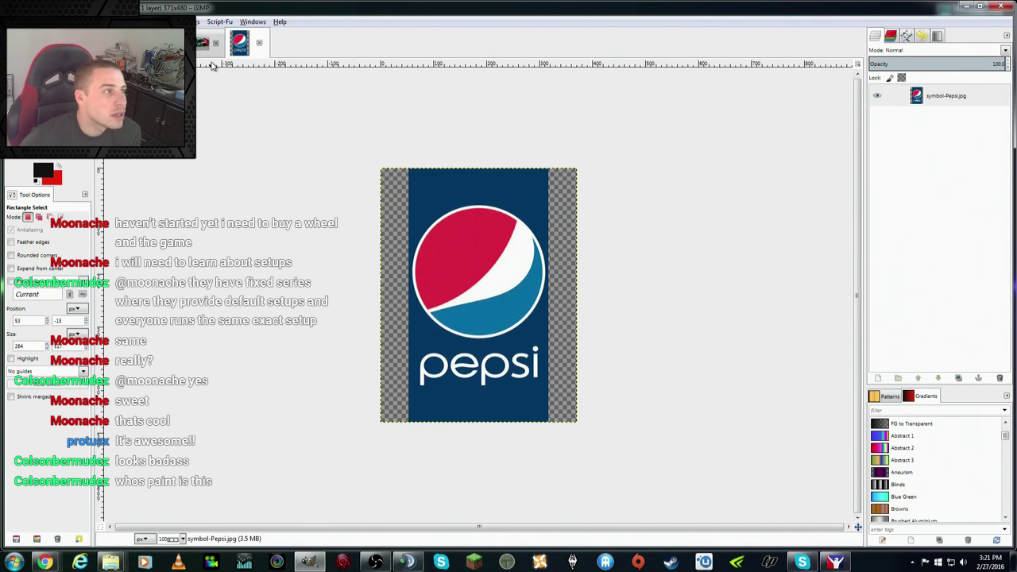
Step: Clear the top and bottom strips to transparency and deselect
{"action": "left_click", "coordinate": [206, 47]}
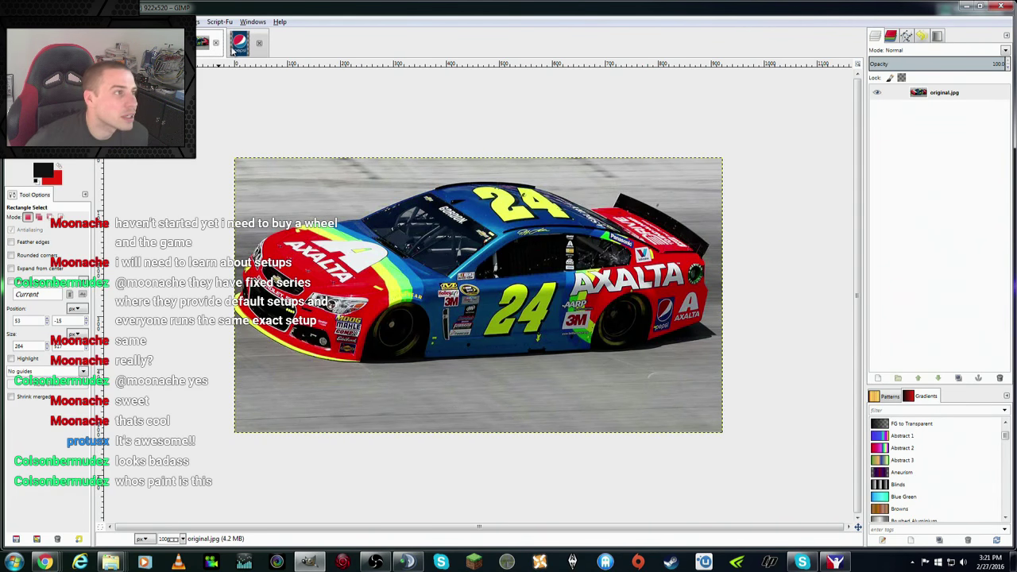
{"action": "left_click", "coordinate": [237, 47]}
{"action": "left_click_drag", "start_coordinate": [360, 157], "coordinate": [583, 213]}
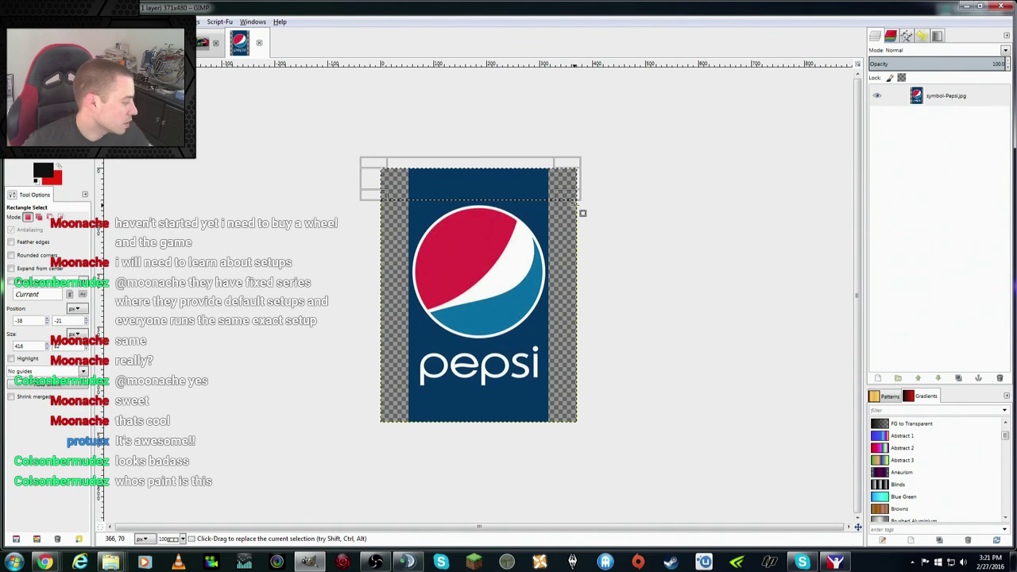
{"action": "key", "text": "Delete"}
{"action": "left_click", "coordinate": [368, 397]}
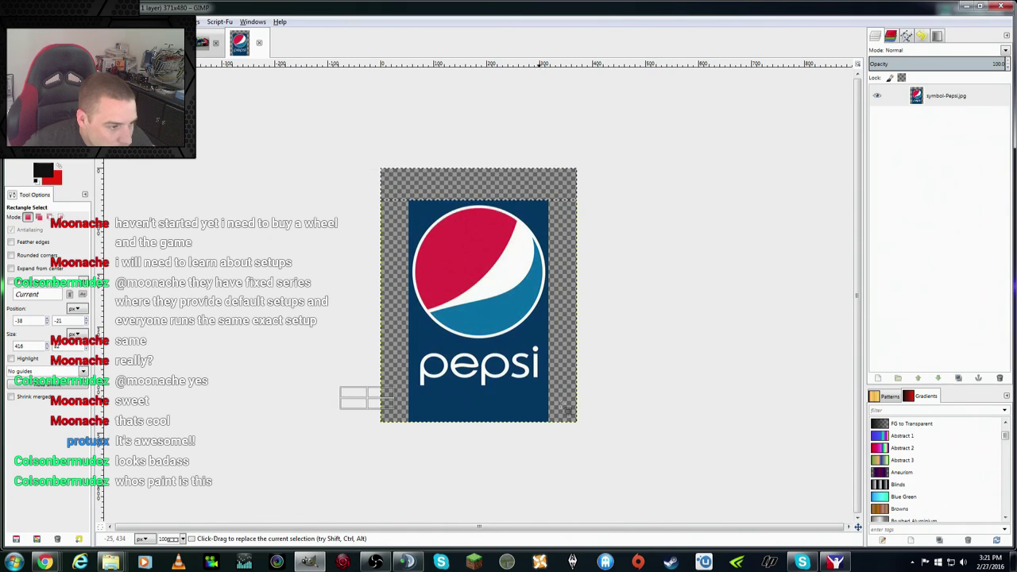
{"action": "left_click_drag", "start_coordinate": [581, 414], "coordinate": [598, 400]}
{"action": "key", "text": "Delete"}
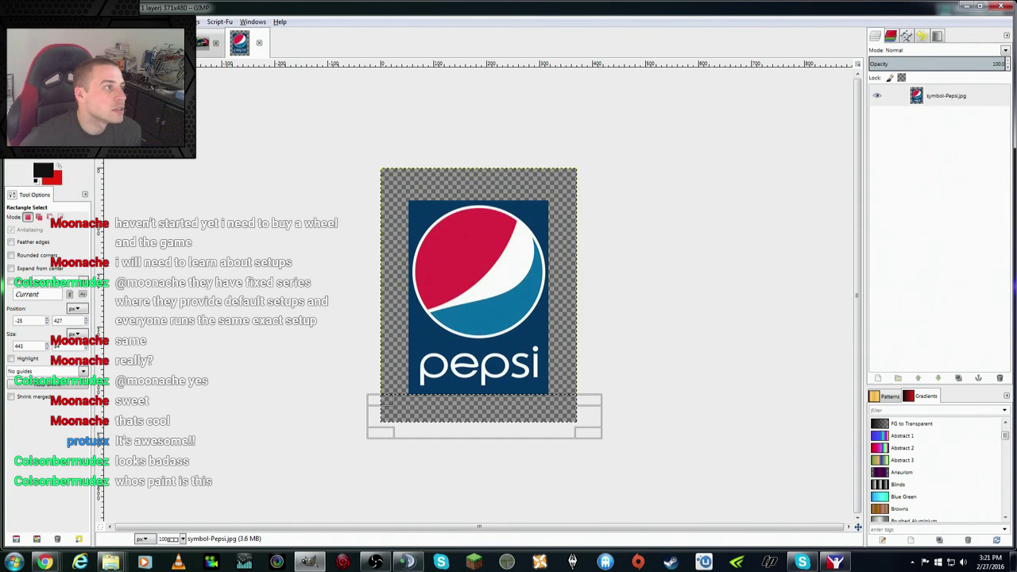
{"action": "key", "text": "ctrl+shift+a"}
Step: Paste the Pepsi logo into the livery, scale it down, and move it beside the lower-left Axalta A
{"action": "left_click", "coordinate": [958, 103]}
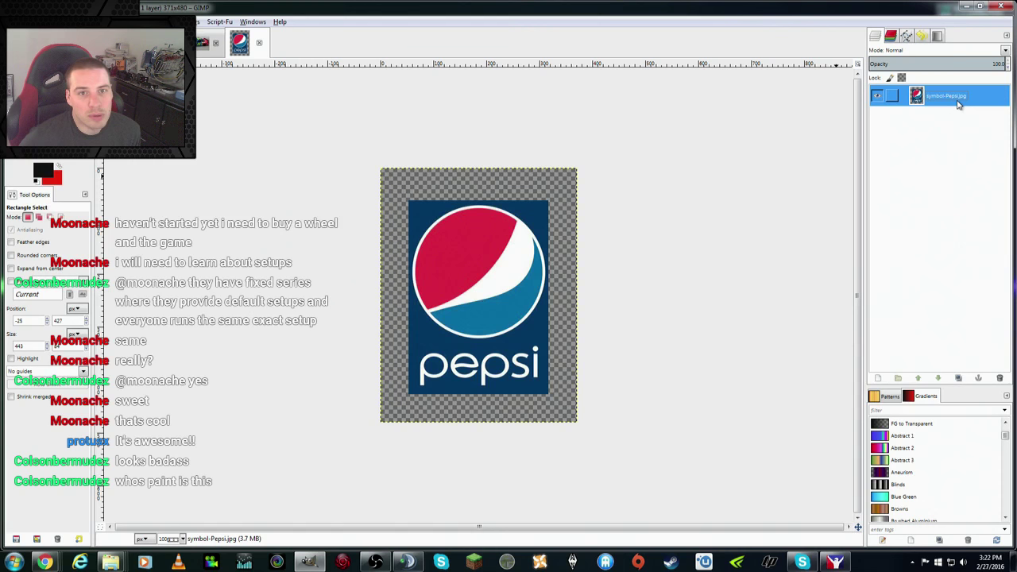
{"action": "left_click", "coordinate": [203, 43]}
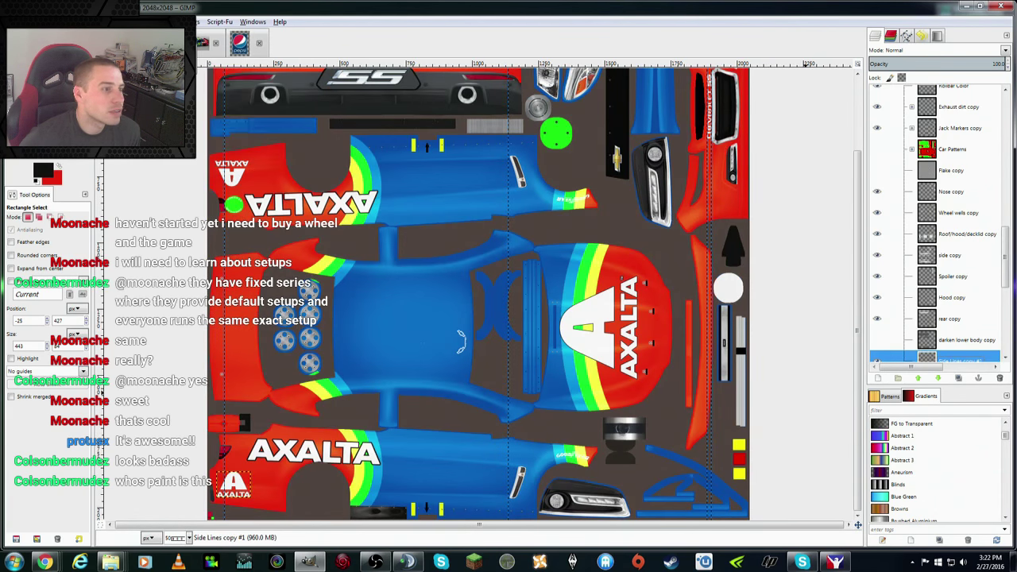
{"action": "key", "text": "ctrl+v"}
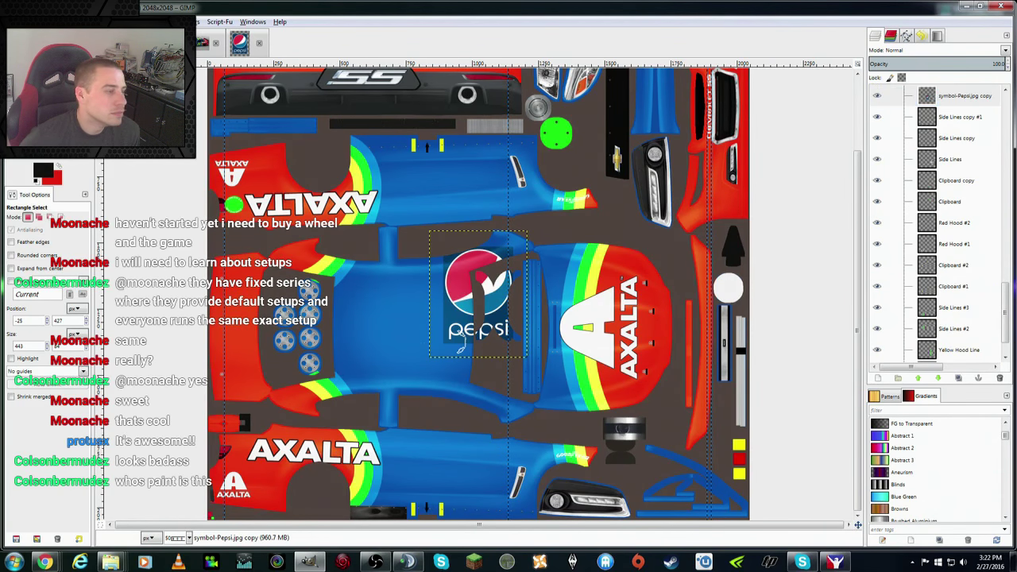
{"action": "key", "text": "m"}
{"action": "left_click_drag", "start_coordinate": [318, 469], "coordinate": [280, 464]}
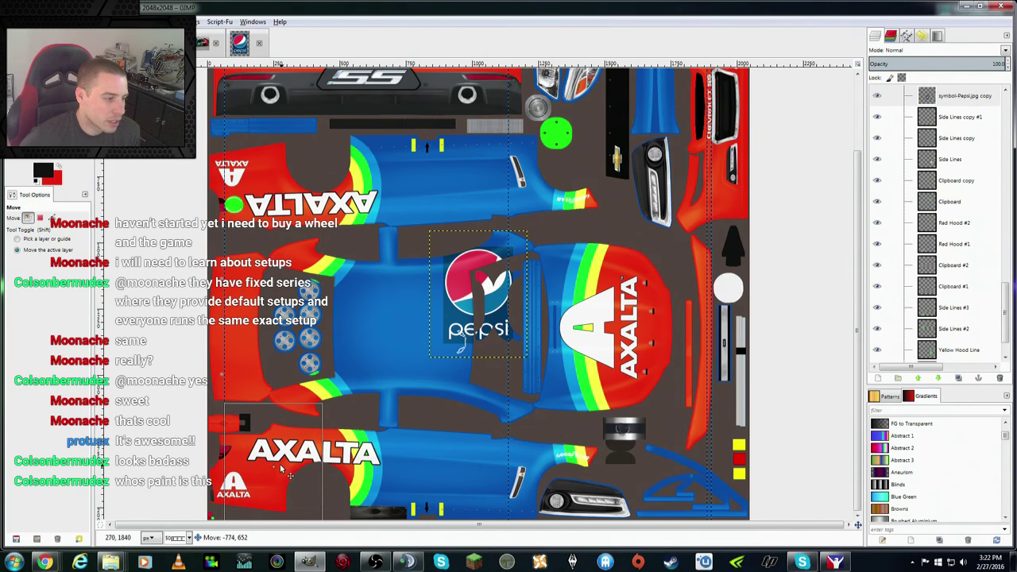
{"action": "key", "text": "shift+t"}
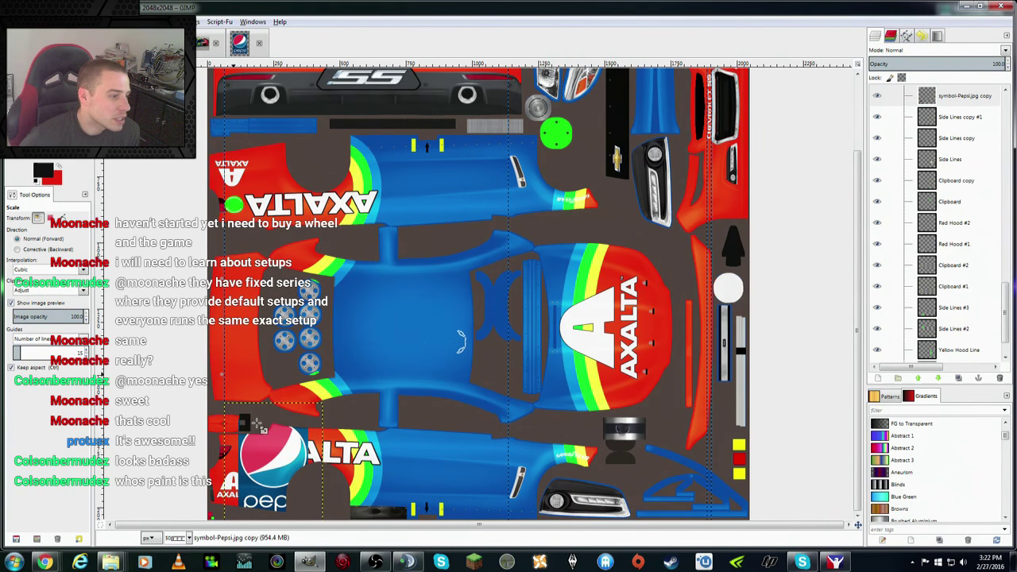
{"action": "left_click_drag", "start_coordinate": [260, 427], "coordinate": [304, 499]}
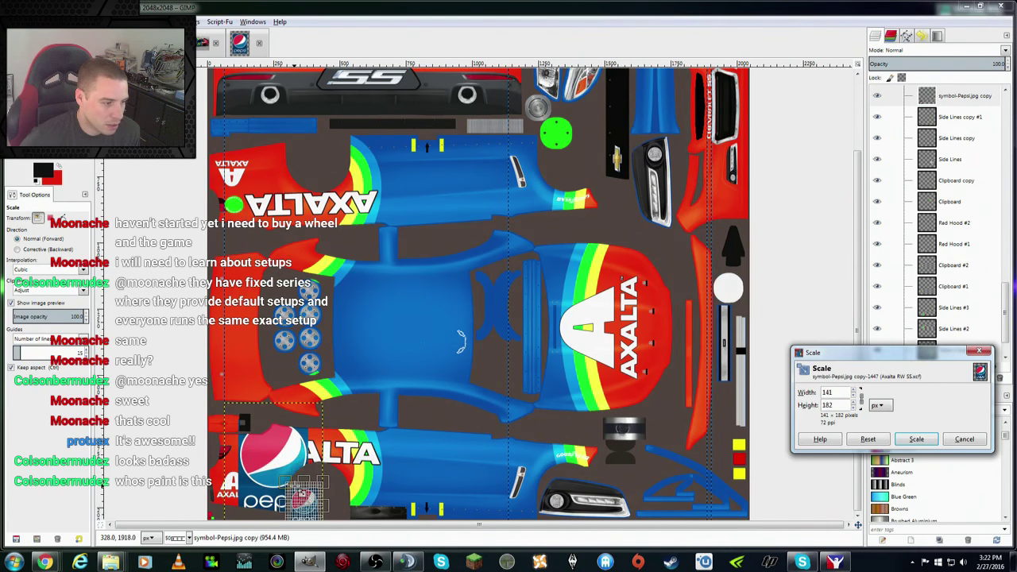
{"action": "left_click", "coordinate": [912, 439]}
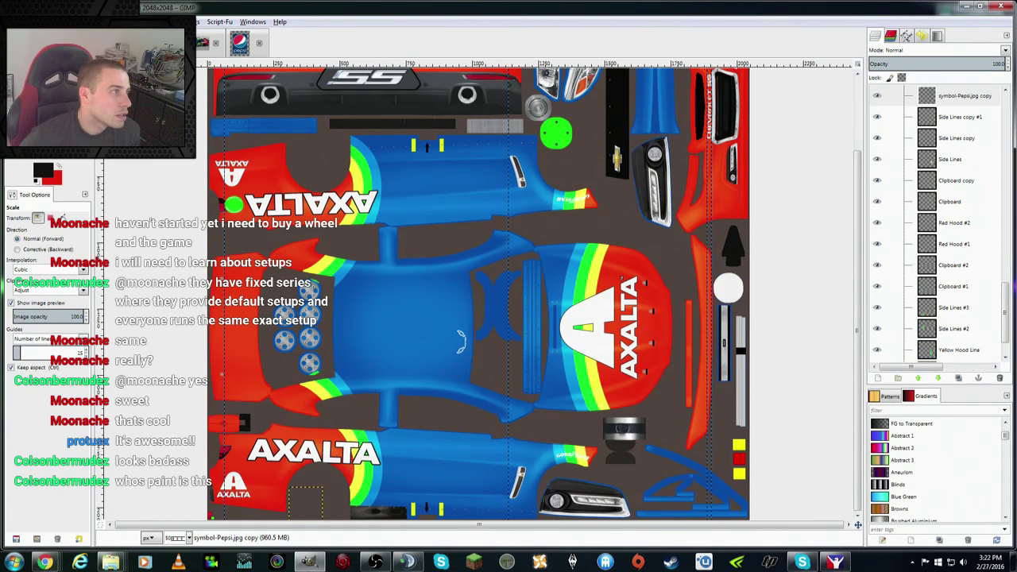
{"action": "key", "text": "m"}
{"action": "left_click_drag", "start_coordinate": [308, 503], "coordinate": [269, 482]}
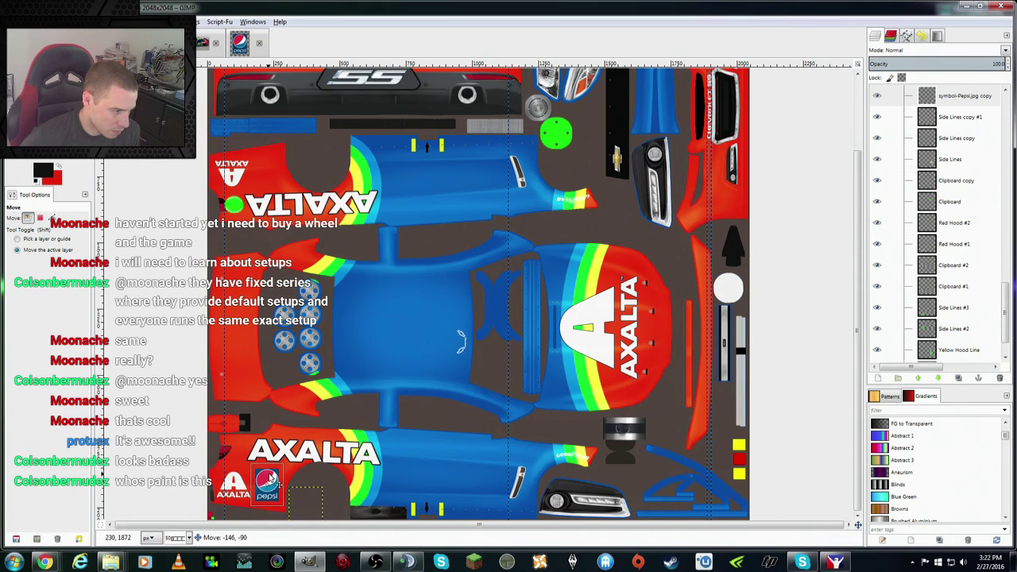
Step: Shrink the Pepsi logo slightly more and nudge it into final position beside the A
{"action": "left_click", "coordinate": [203, 42]}
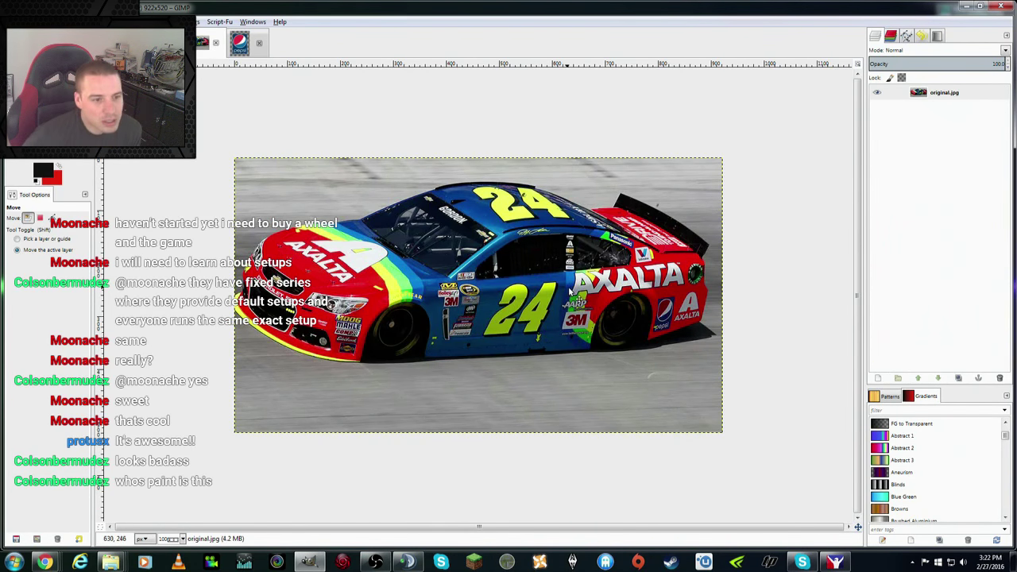
{"action": "left_click", "coordinate": [239, 41]}
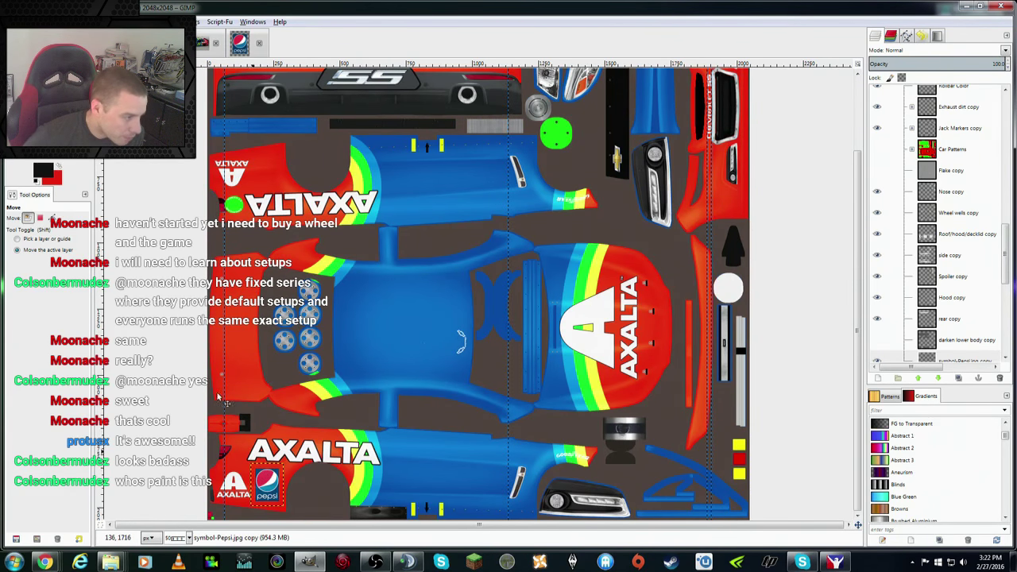
{"action": "key", "text": "shift+s"}
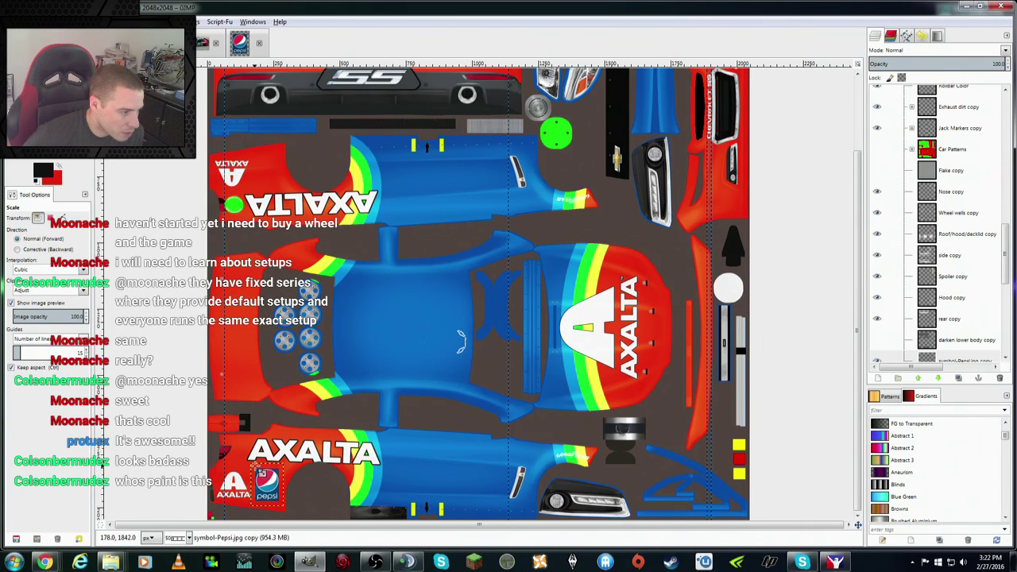
{"action": "left_click", "coordinate": [262, 477]}
{"action": "left_click", "coordinate": [916, 438]}
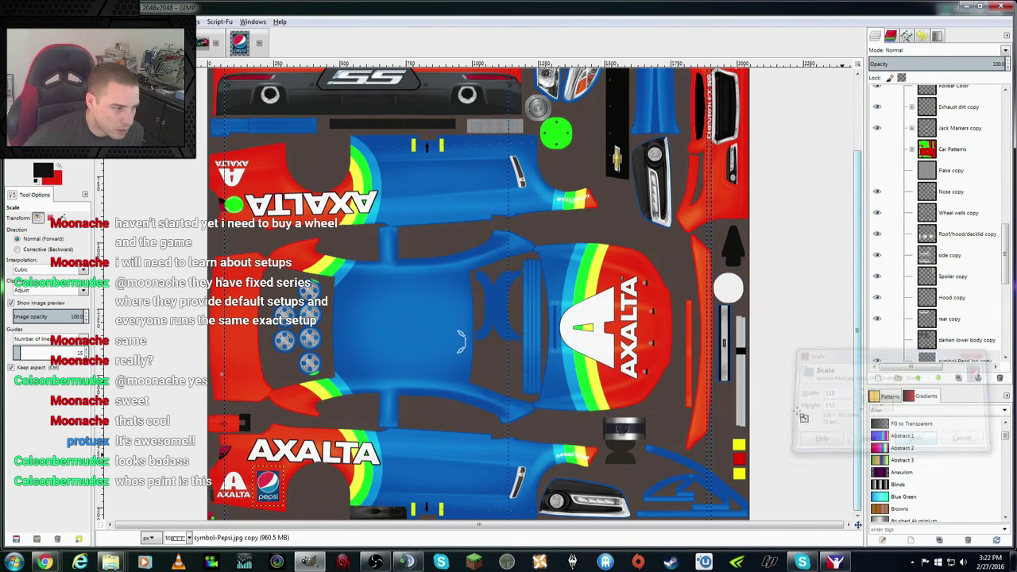
{"action": "key", "text": "m"}
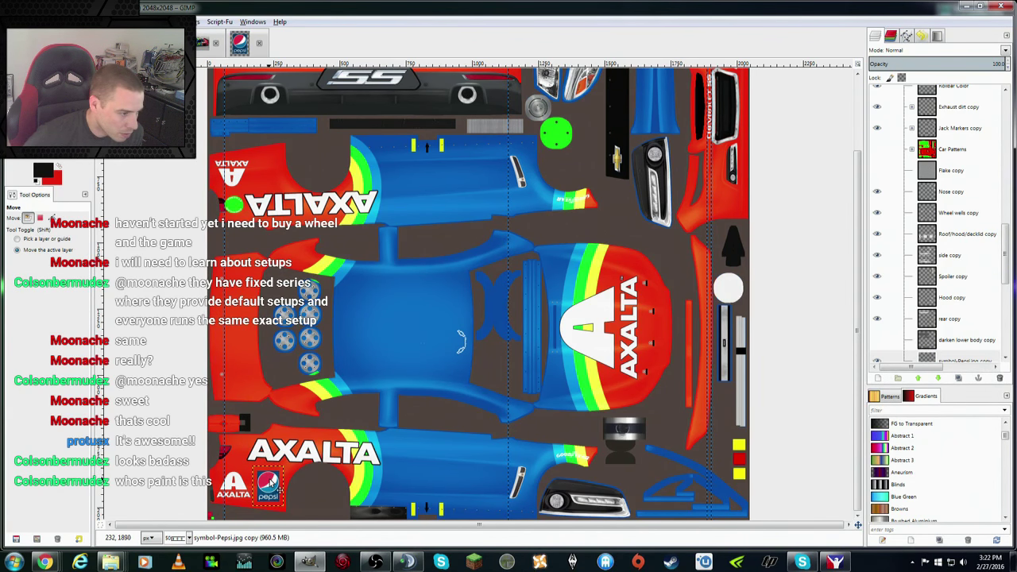
{"action": "left_click_drag", "start_coordinate": [270, 481], "coordinate": [269, 483]}
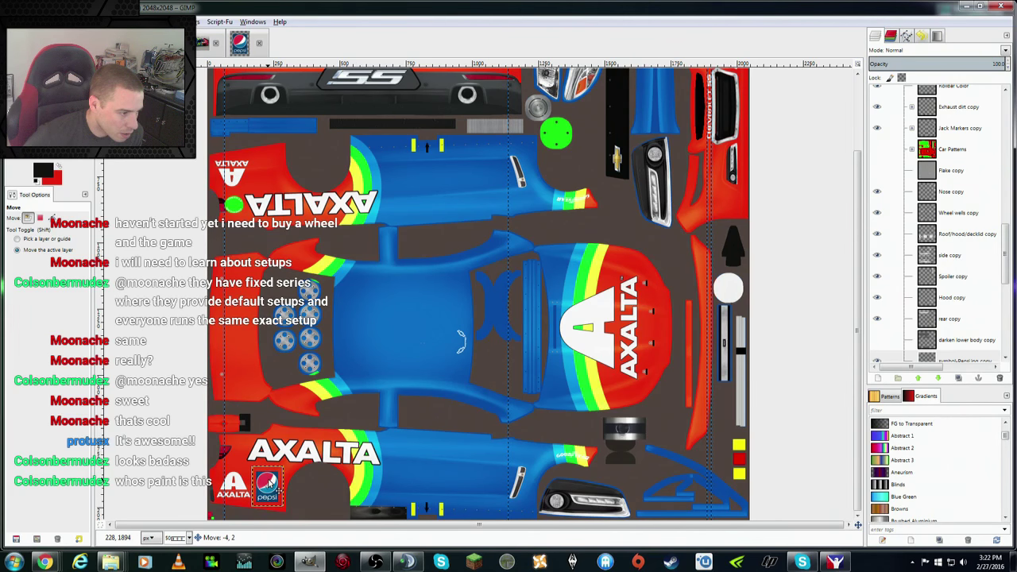
{"action": "left_click_drag", "start_coordinate": [270, 480], "coordinate": [269, 483]}
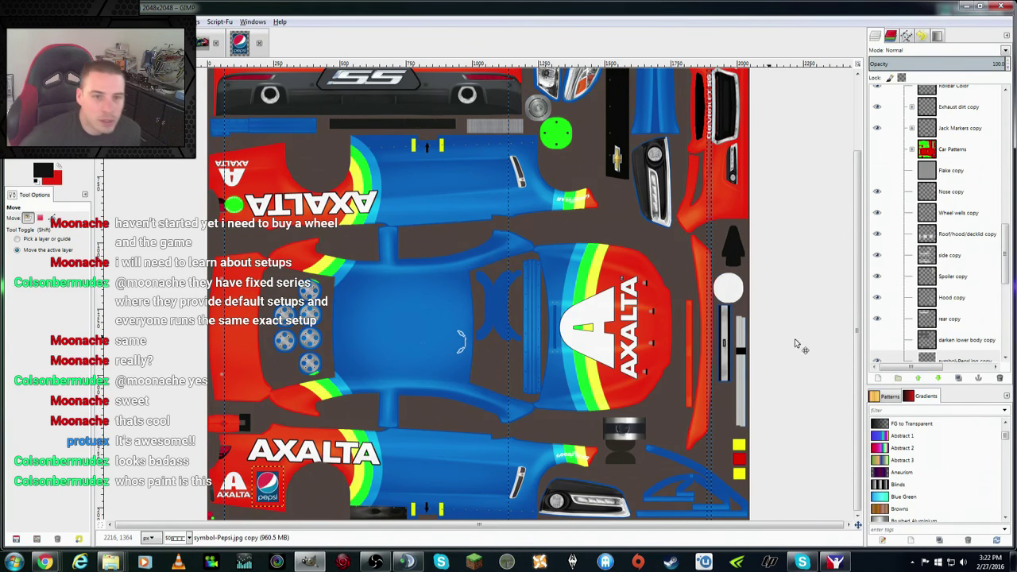
Step: Add a horizontally and vertically flipped Pepsi copy beside the upper-left A, saving Axalta RW SS.xcf
{"action": "scroll", "coordinate": [1007, 274], "scroll_direction": "down", "scroll_amount": 3}
{"action": "right_click", "coordinate": [952, 261]}
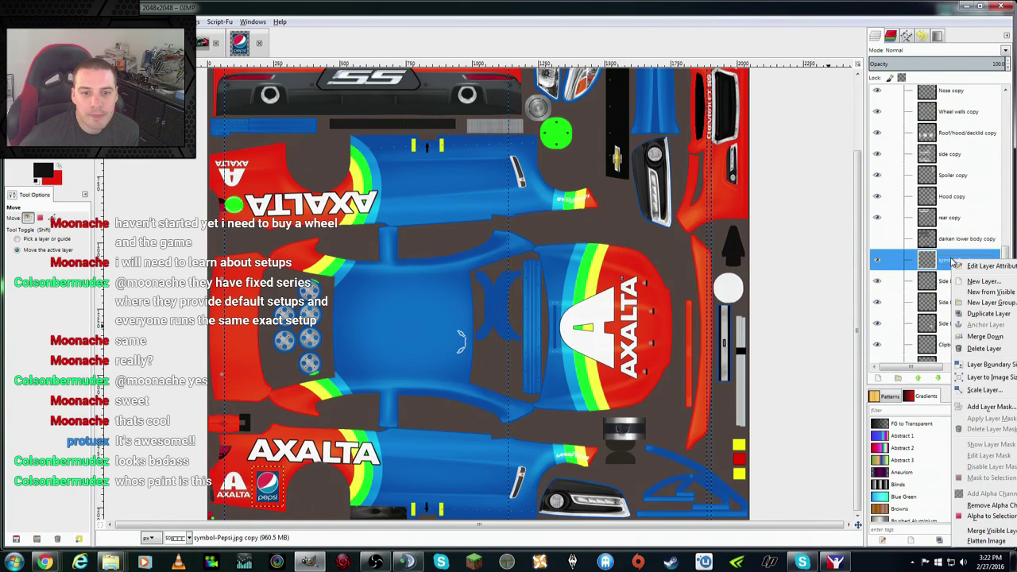
{"action": "left_click", "coordinate": [988, 314]}
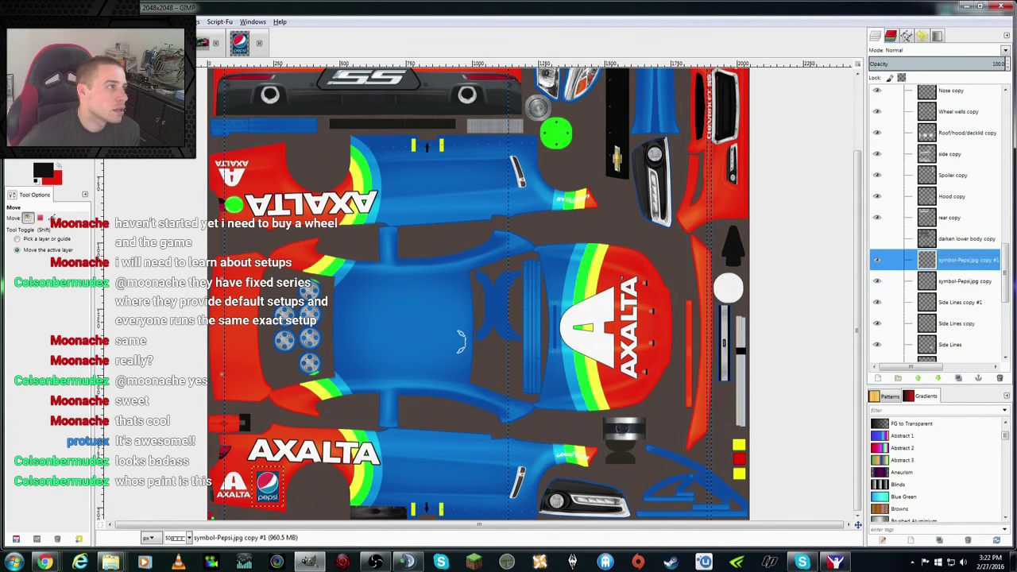
{"action": "left_click", "coordinate": [70, 22]}
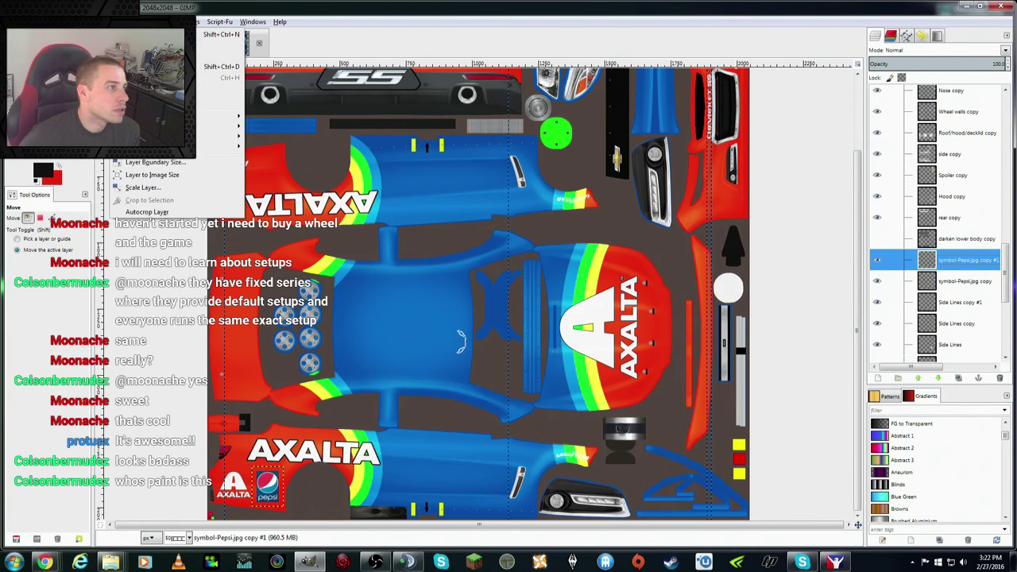
{"action": "left_click", "coordinate": [271, 143]}
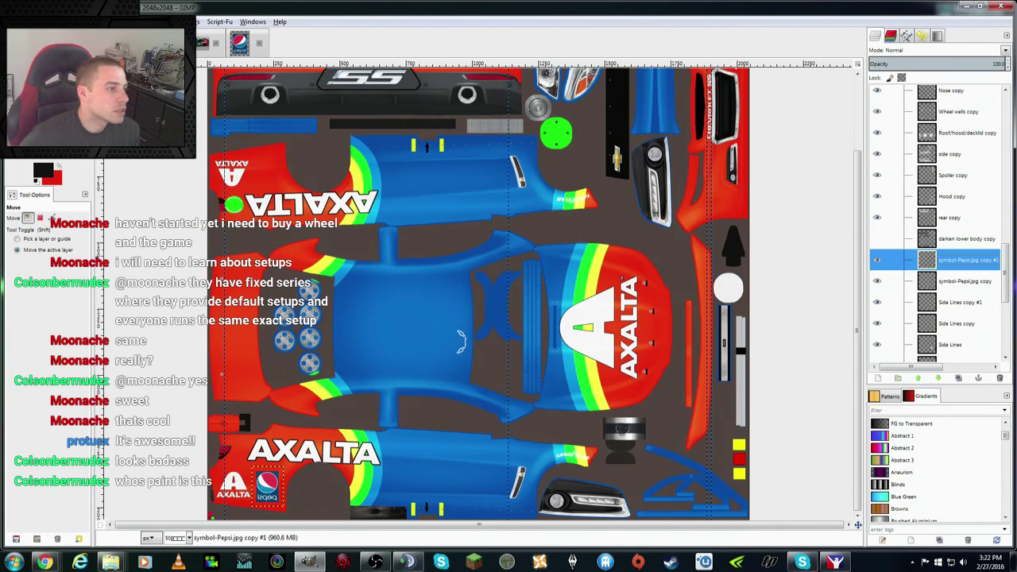
{"action": "left_click", "coordinate": [123, 21]}
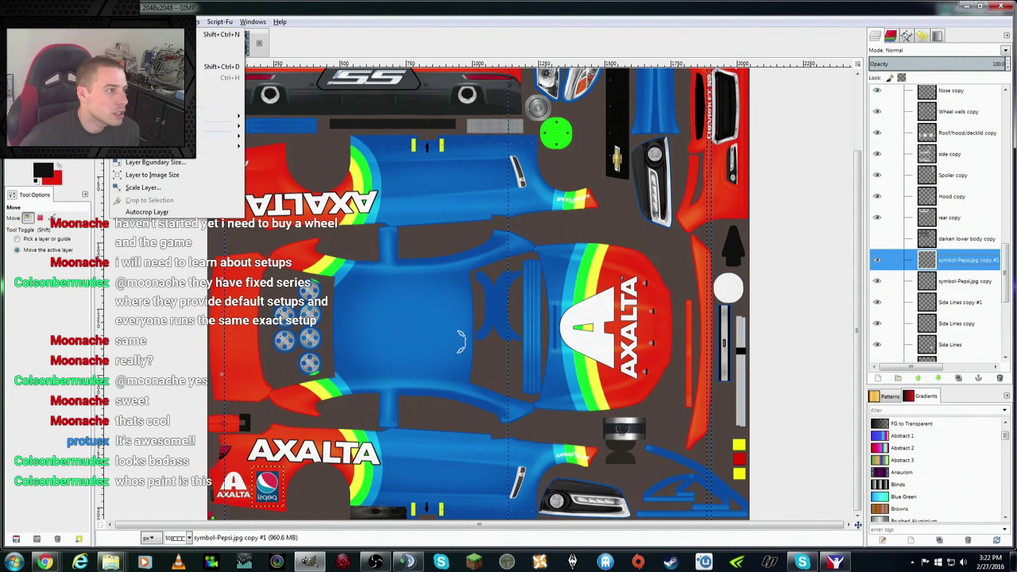
{"action": "left_click", "coordinate": [288, 159]}
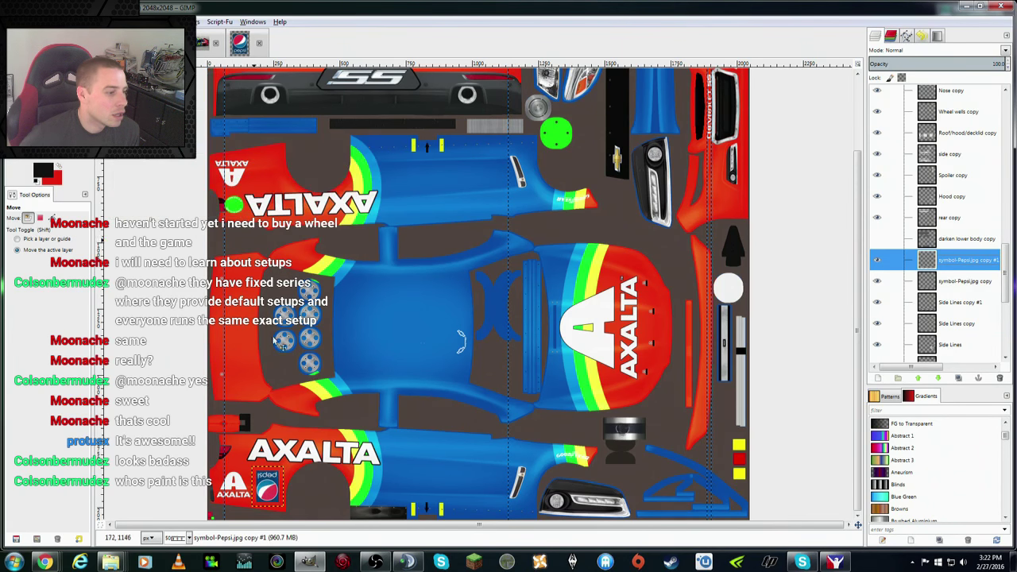
{"action": "left_click_drag", "start_coordinate": [274, 493], "coordinate": [278, 181]}
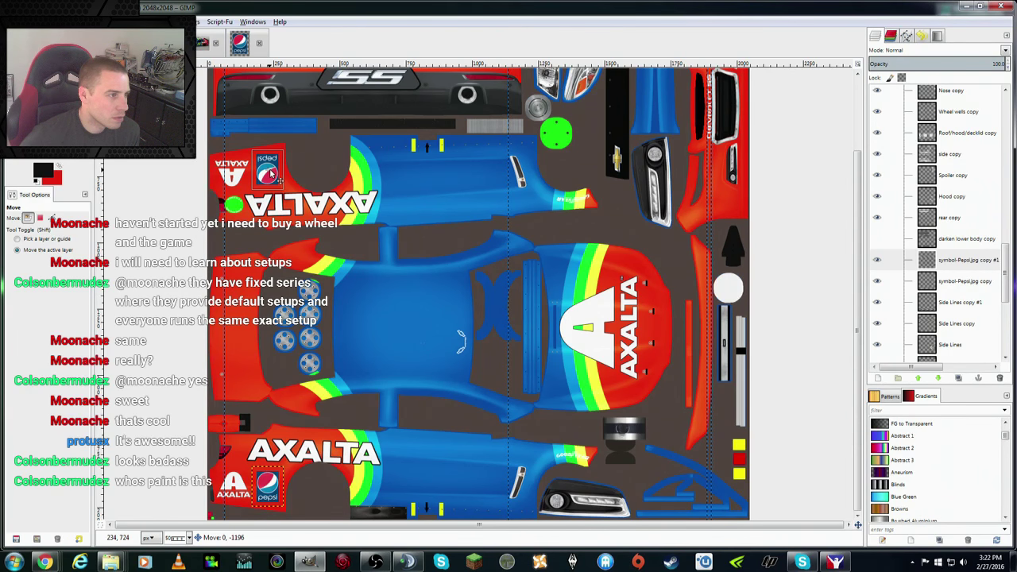
{"action": "left_click_drag", "start_coordinate": [271, 173], "coordinate": [271, 173]}
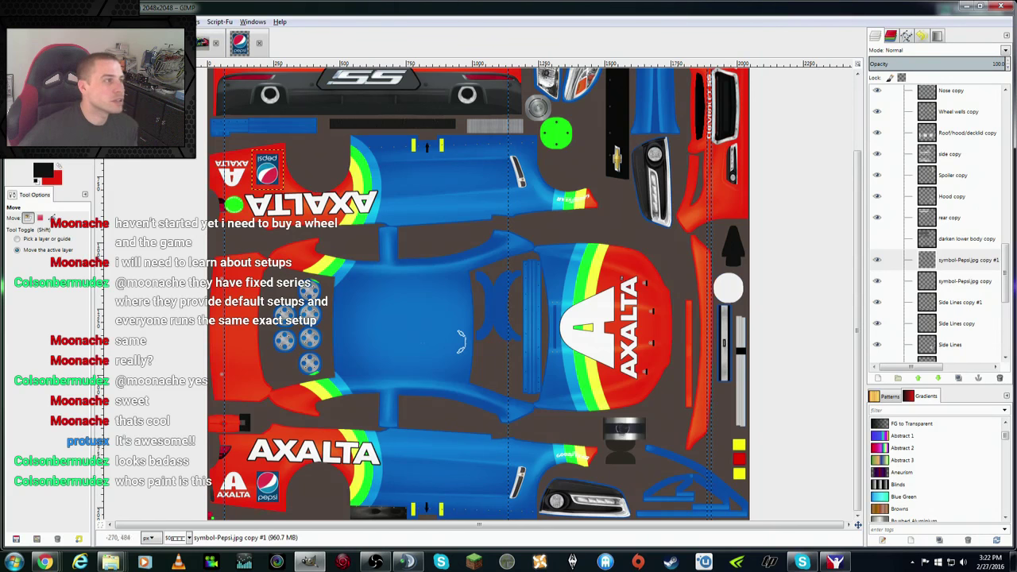
{"action": "key", "text": "ctrl+s"}
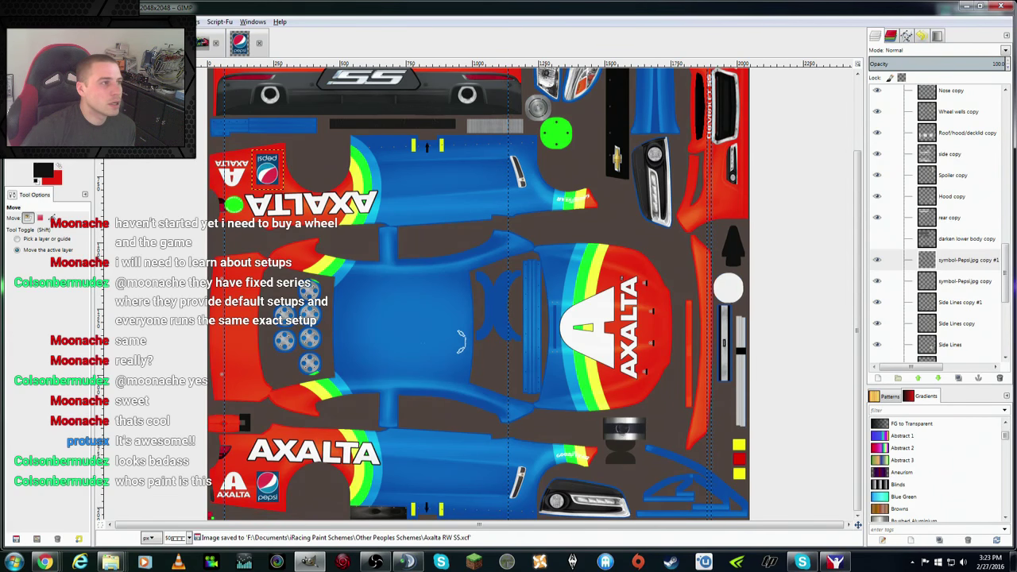
{"action": "key", "text": "ctrl+shift+v"}
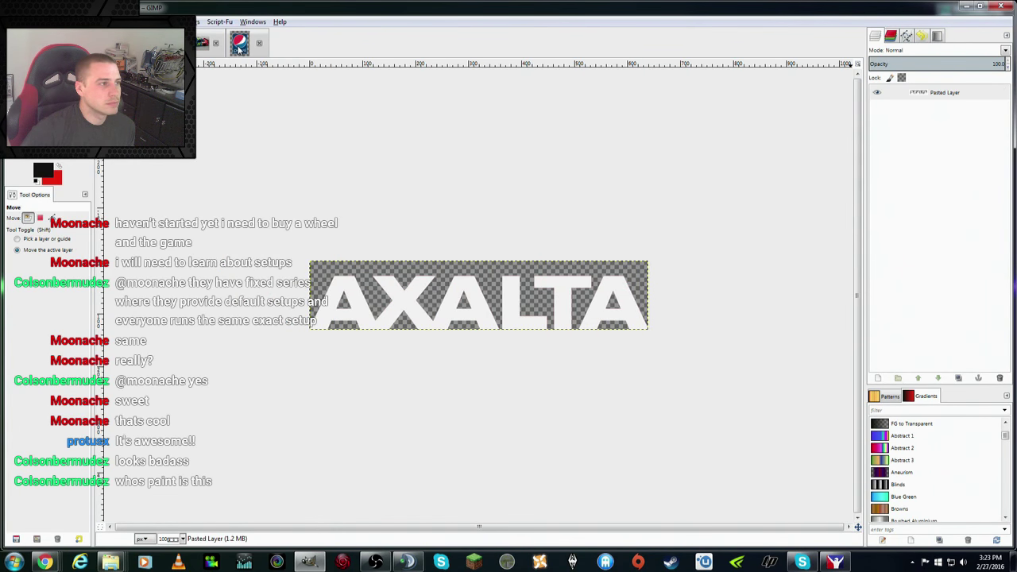
Step: Discard and close the symbol-Pepsi.jpg and untitled AXALTA images, then bring up Chrome
{"action": "left_click", "coordinate": [239, 47]}
{"action": "left_click", "coordinate": [258, 45]}
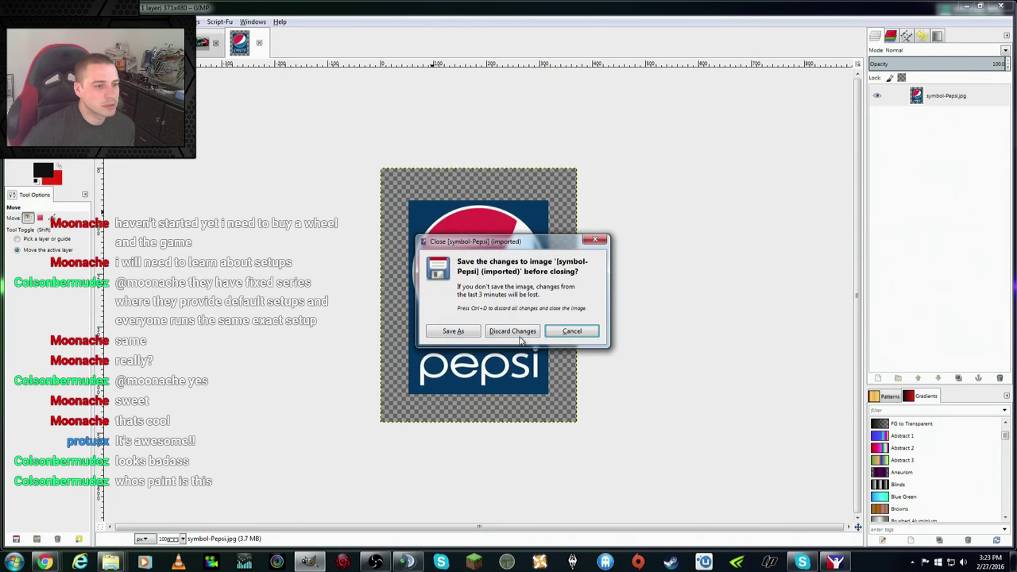
{"action": "left_click", "coordinate": [520, 334]}
{"action": "left_click", "coordinate": [197, 48]}
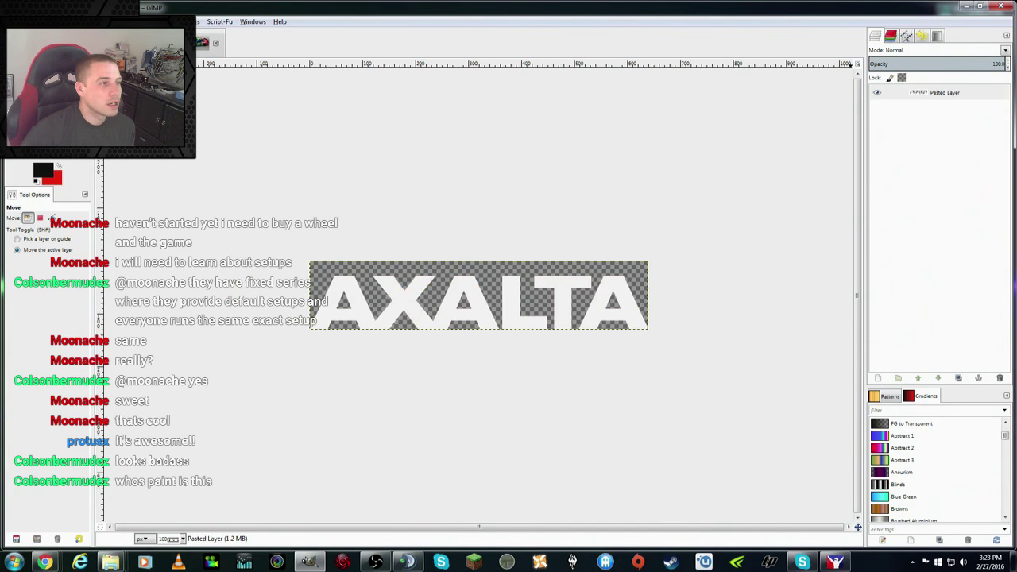
{"action": "left_click", "coordinate": [216, 43]}
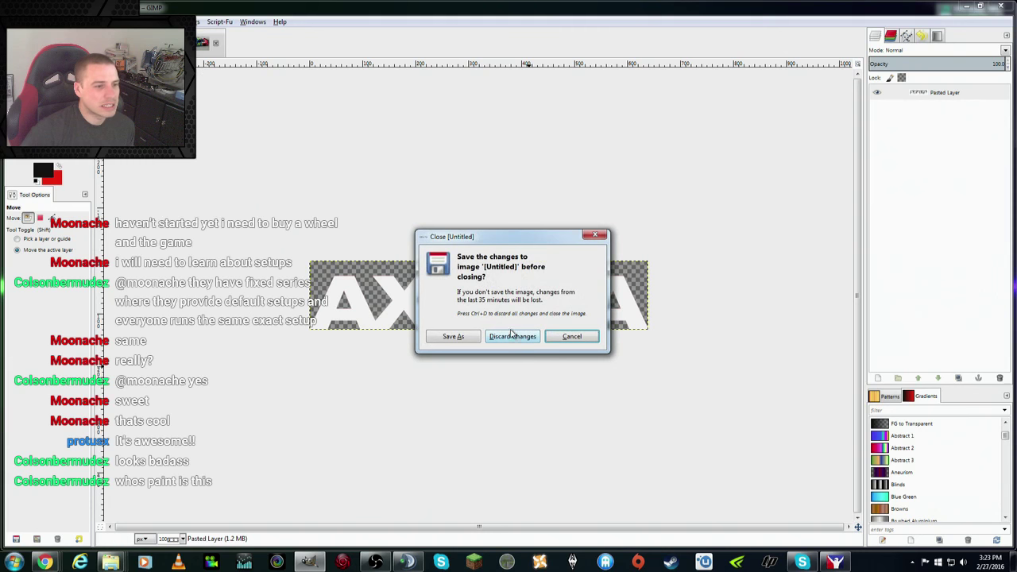
{"action": "left_click", "coordinate": [517, 337]}
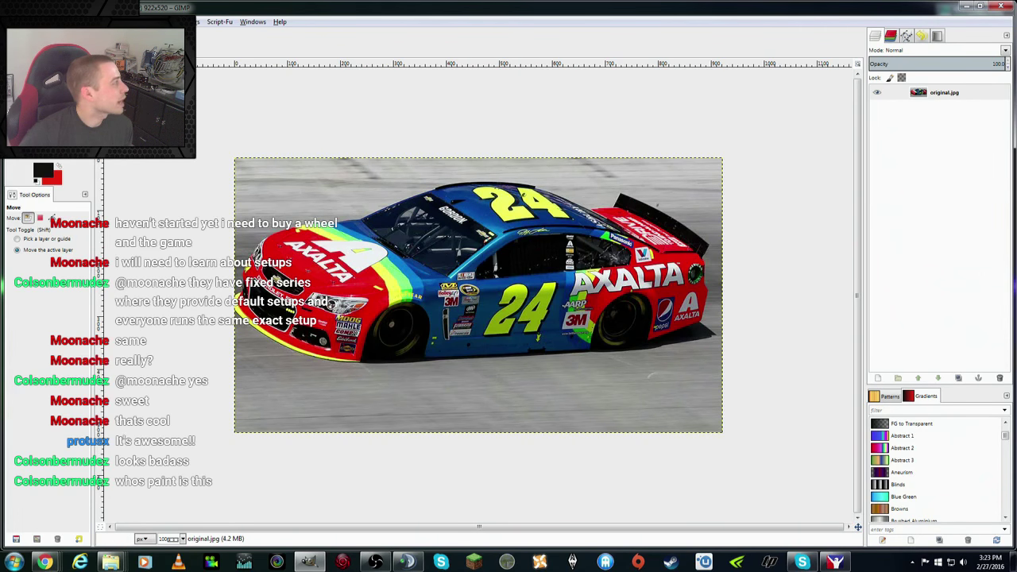
{"action": "left_click", "coordinate": [44, 562]}
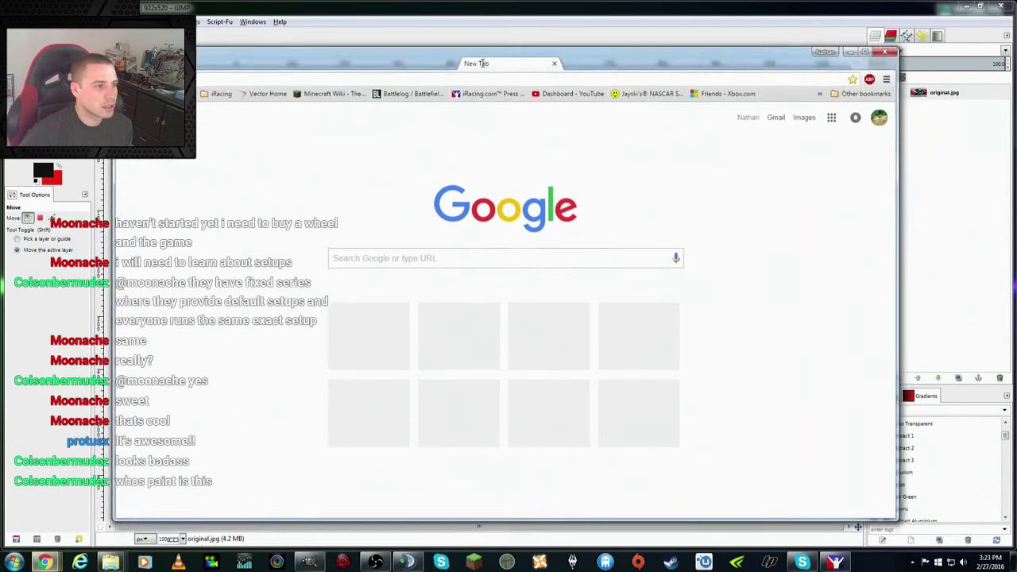
Step: Search Google Images for 'jeff gordon rainbow warrior paint scheme'
{"action": "type", "text": "jeff"}
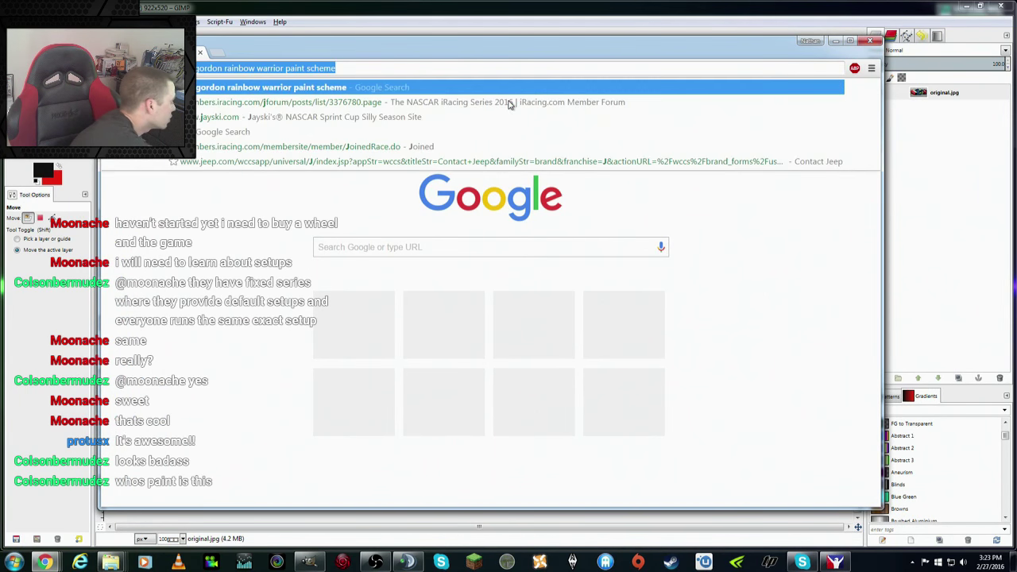
{"action": "key", "text": "Return"}
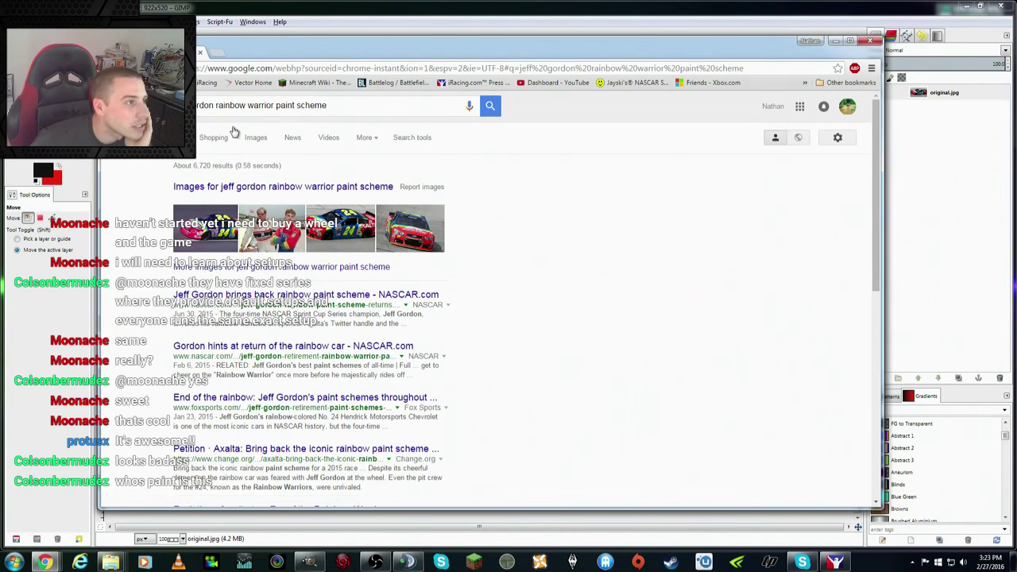
{"action": "left_click", "coordinate": [257, 140]}
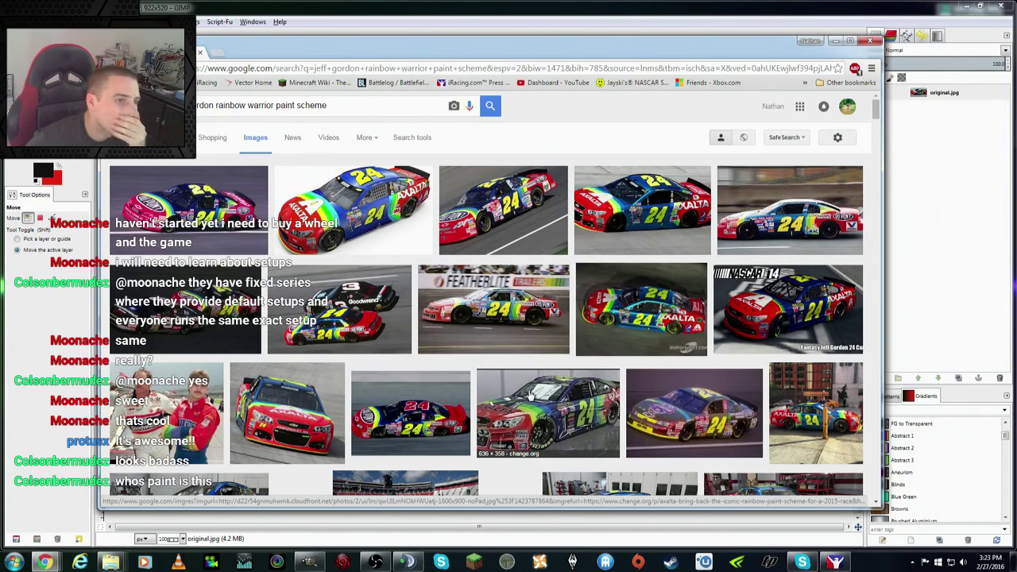
Step: Browse down the image results and expand the two-view Axalta #24 car preview
{"action": "scroll", "coordinate": [547, 393], "scroll_direction": "down", "scroll_amount": 3}
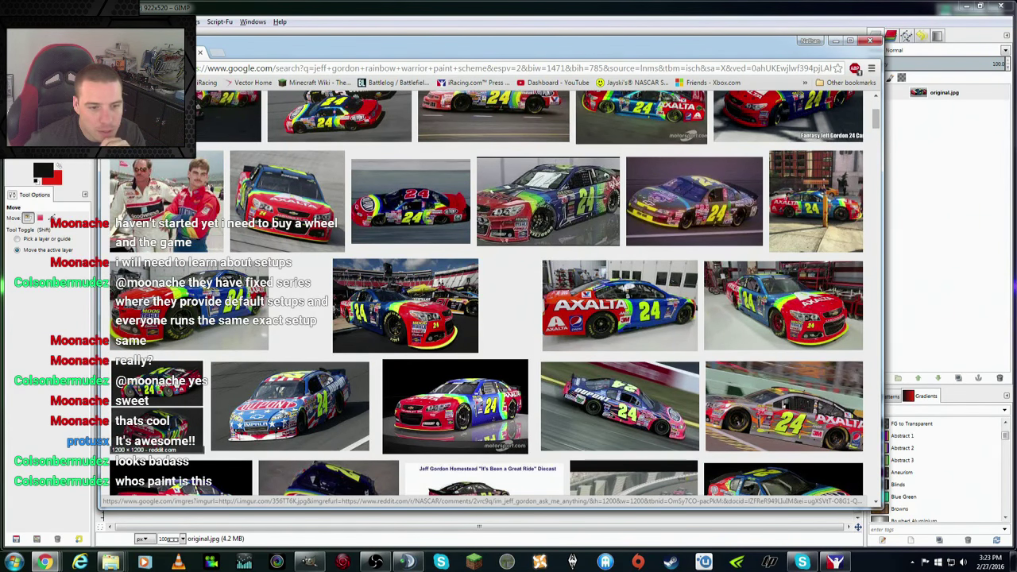
{"action": "scroll", "coordinate": [159, 406], "scroll_direction": "down", "scroll_amount": 2}
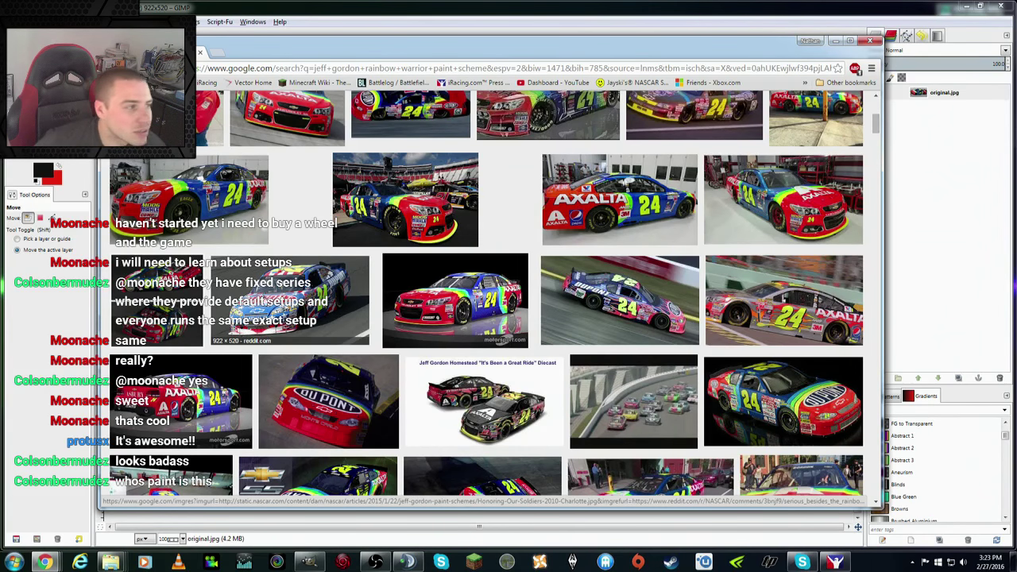
{"action": "scroll", "coordinate": [215, 405], "scroll_direction": "down", "scroll_amount": 1}
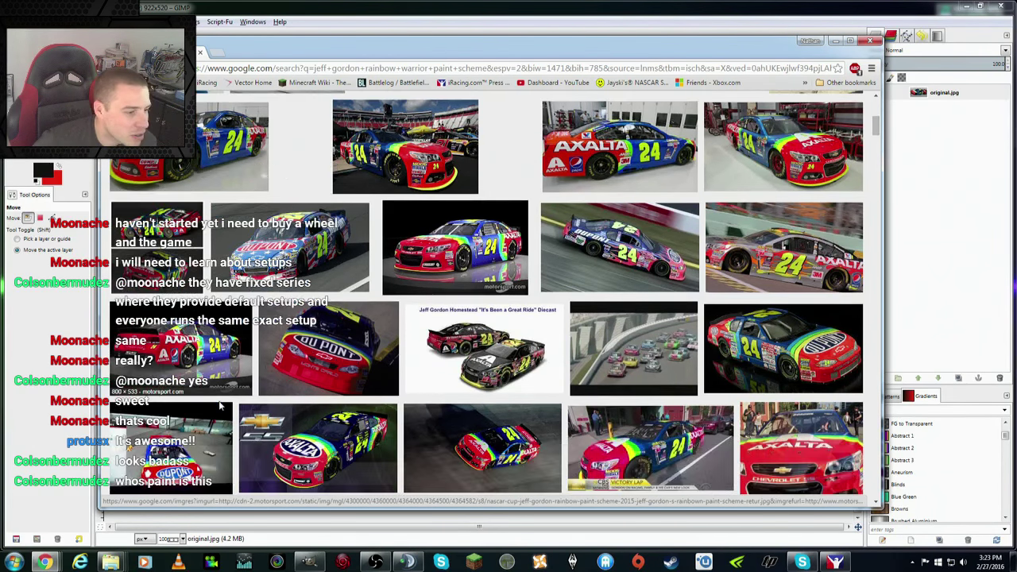
{"action": "scroll", "coordinate": [198, 373], "scroll_direction": "down", "scroll_amount": 1}
{"action": "scroll", "coordinate": [186, 353], "scroll_direction": "down", "scroll_amount": 1}
{"action": "scroll", "coordinate": [191, 350], "scroll_direction": "down", "scroll_amount": 1}
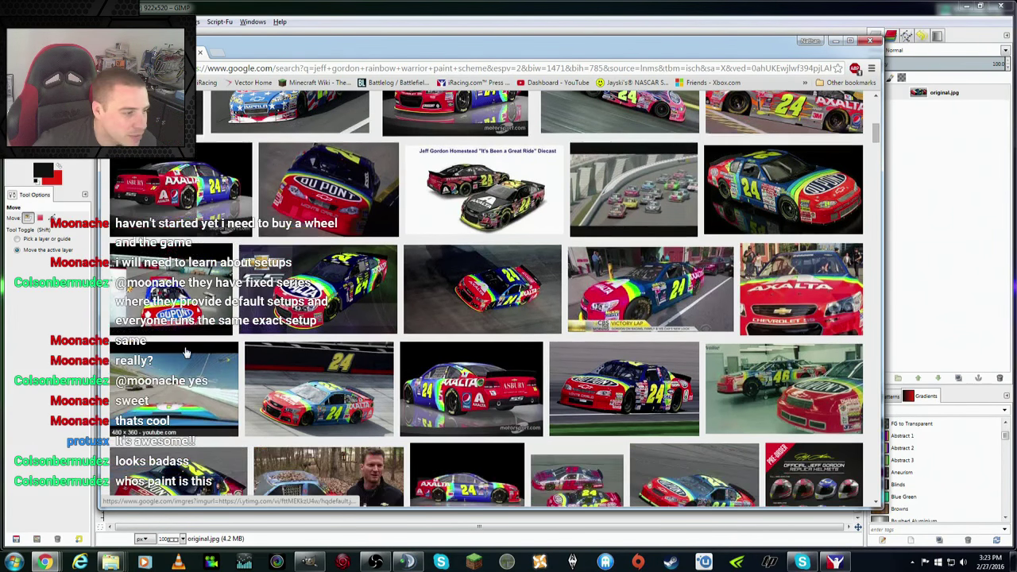
{"action": "scroll", "coordinate": [211, 351], "scroll_direction": "down", "scroll_amount": 1}
{"action": "scroll", "coordinate": [238, 353], "scroll_direction": "down", "scroll_amount": 1}
{"action": "scroll", "coordinate": [283, 355], "scroll_direction": "down", "scroll_amount": 1}
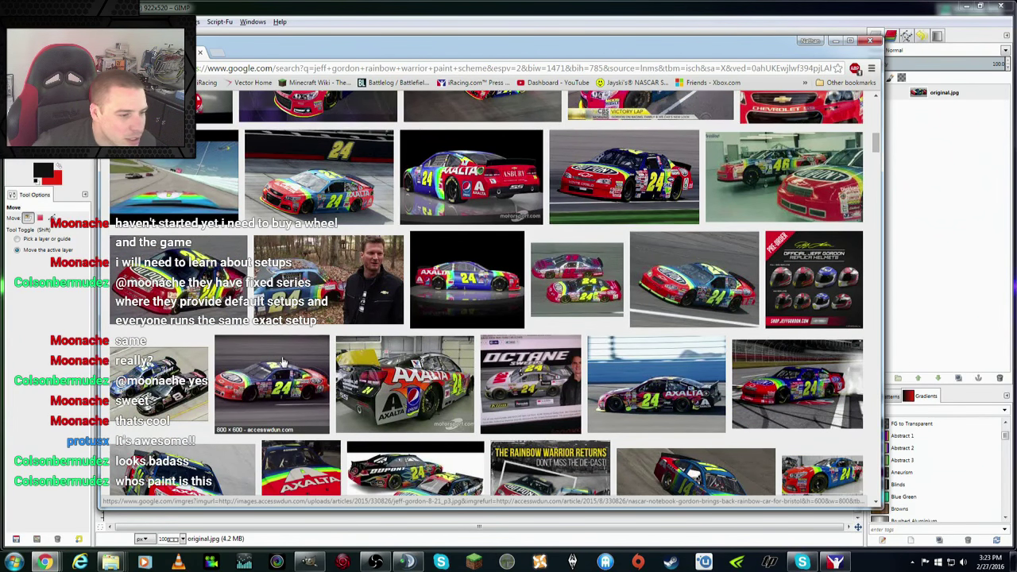
{"action": "scroll", "coordinate": [294, 373], "scroll_direction": "down", "scroll_amount": 3}
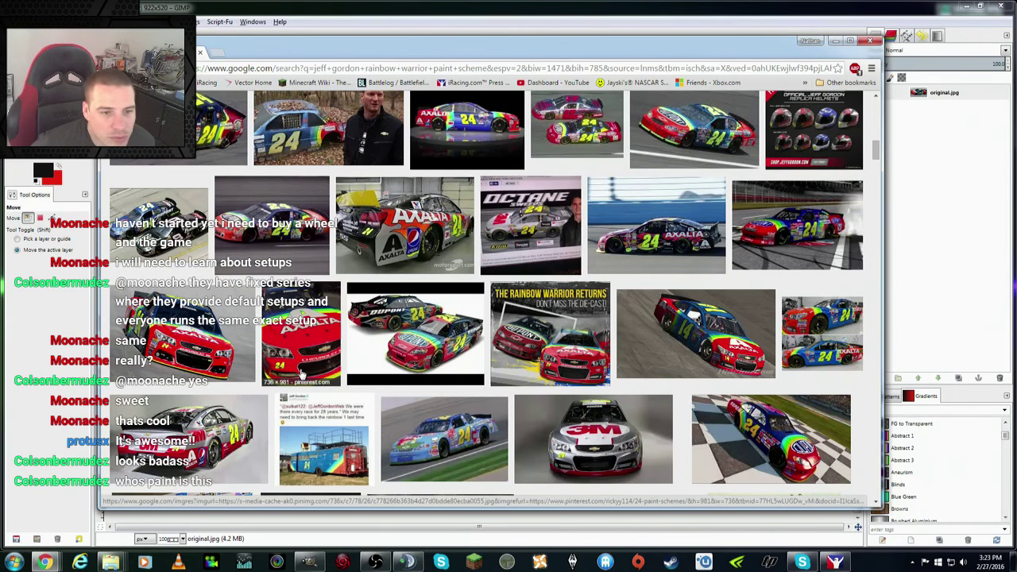
{"action": "scroll", "coordinate": [403, 374], "scroll_direction": "down", "scroll_amount": 1}
{"action": "scroll", "coordinate": [404, 373], "scroll_direction": "down", "scroll_amount": 1}
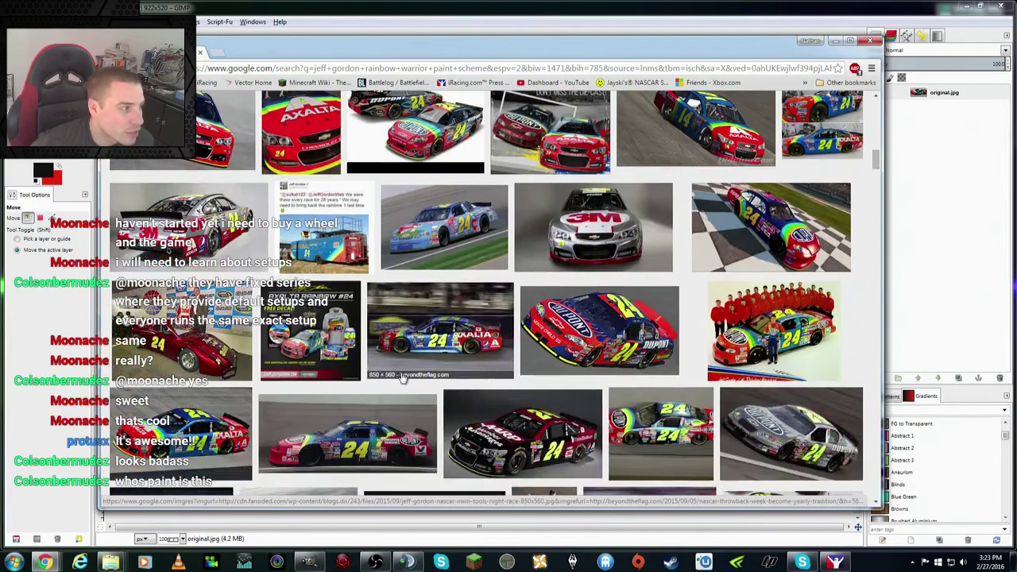
{"action": "scroll", "coordinate": [352, 364], "scroll_direction": "down", "scroll_amount": 2}
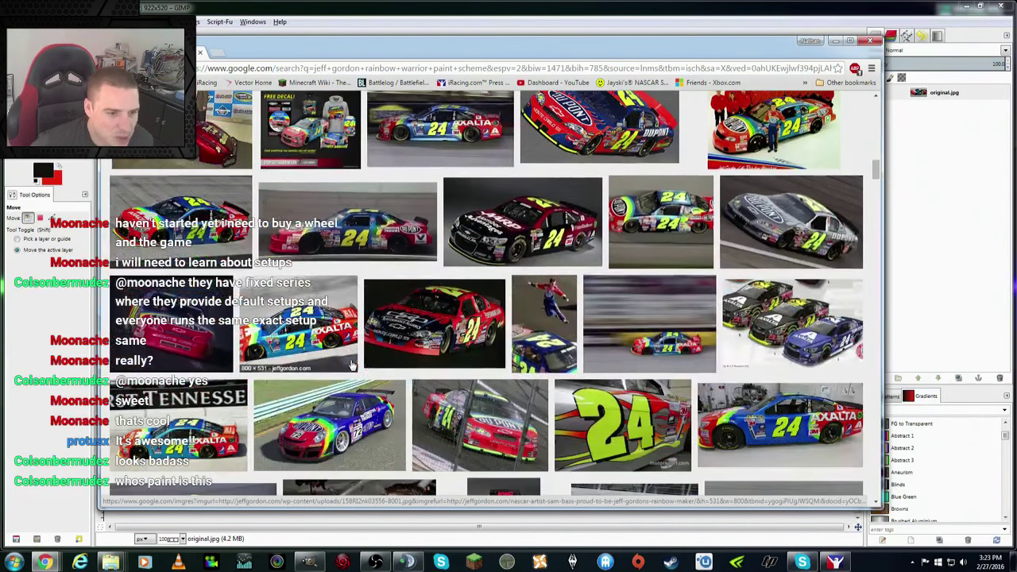
{"action": "scroll", "coordinate": [352, 363], "scroll_direction": "down", "scroll_amount": 2}
{"action": "scroll", "coordinate": [352, 364], "scroll_direction": "down", "scroll_amount": 2}
{"action": "scroll", "coordinate": [352, 364], "scroll_direction": "down", "scroll_amount": 2}
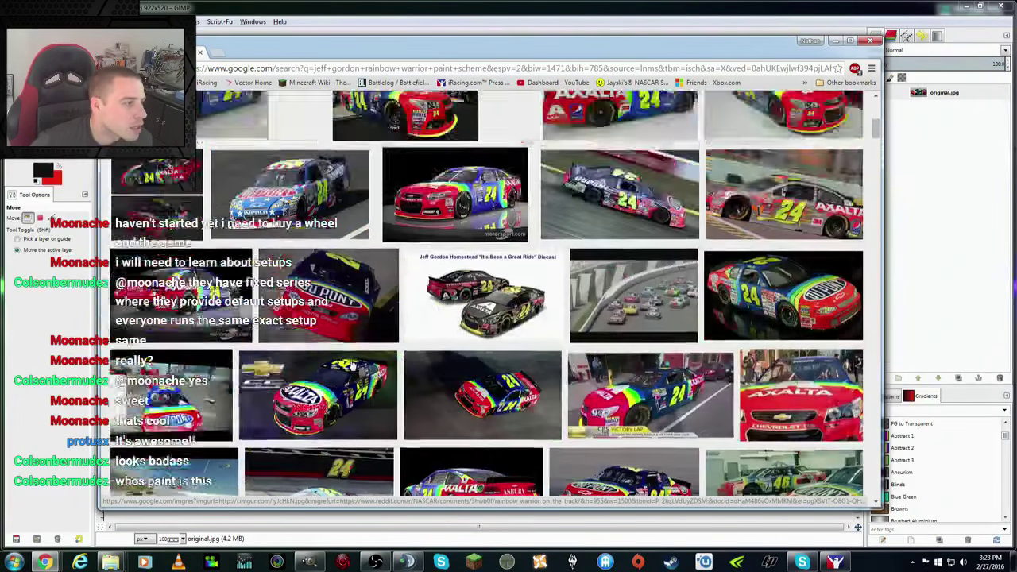
{"action": "scroll", "coordinate": [352, 364], "scroll_direction": "down", "scroll_amount": 2}
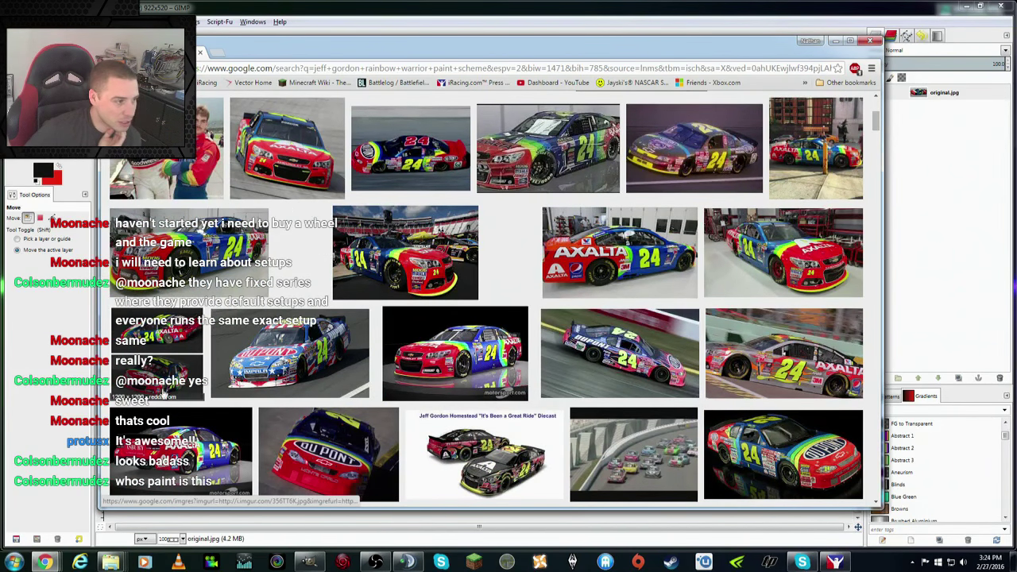
{"action": "left_click", "coordinate": [159, 461]}
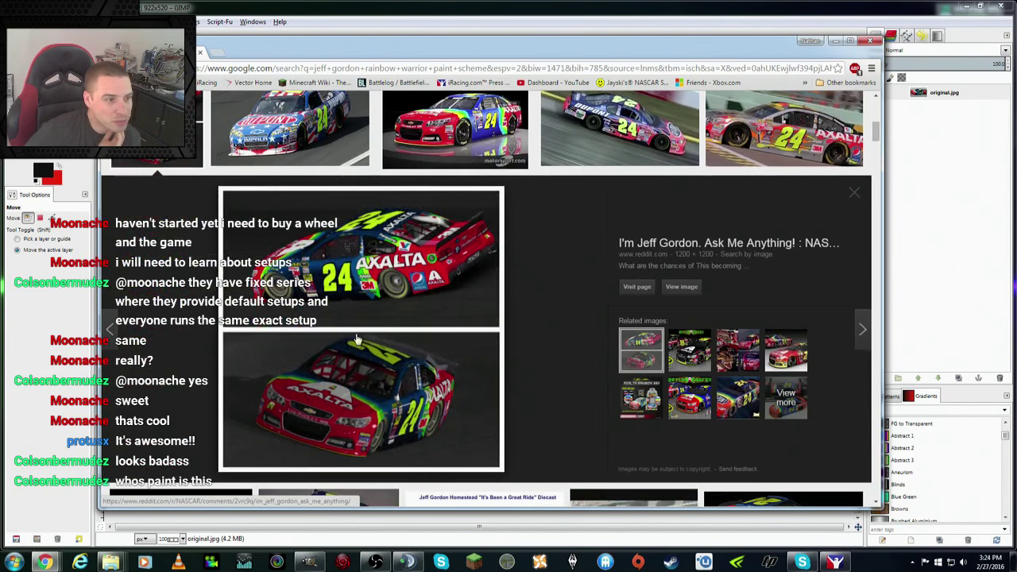
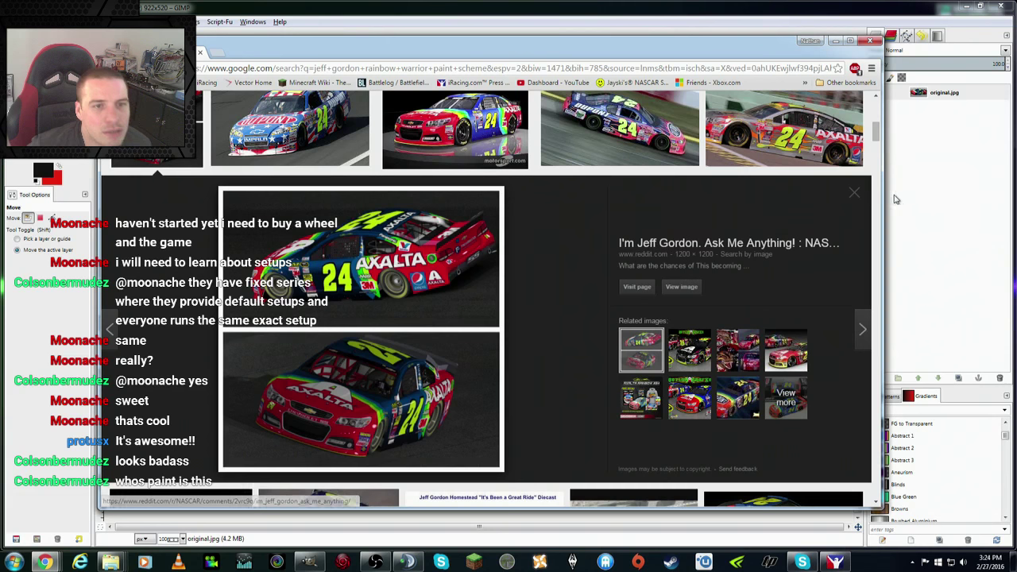
Step: Close the open preview and enlarge the red Axalta rainbow #24 car image
{"action": "left_click", "coordinate": [787, 258]}
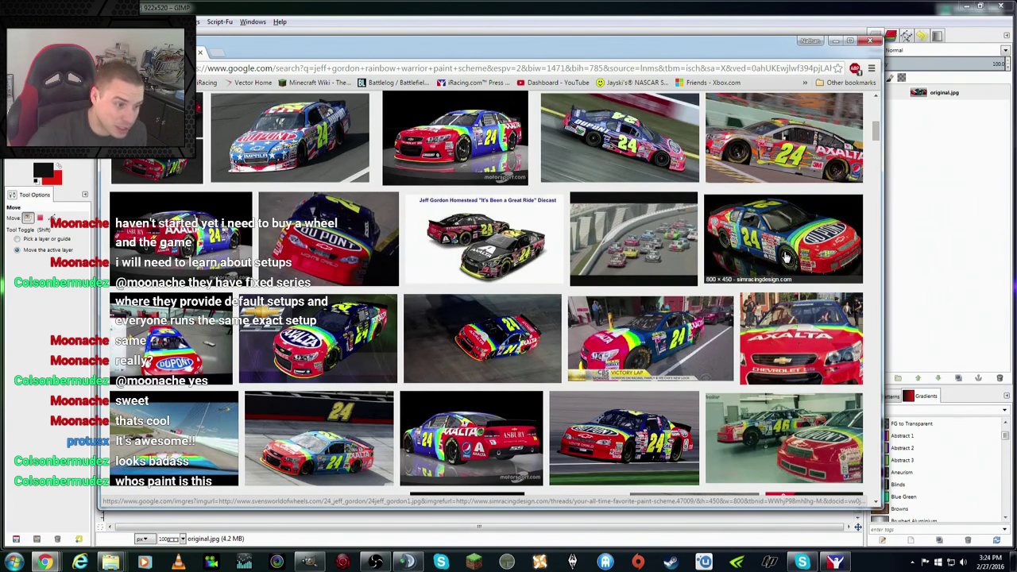
{"action": "scroll", "coordinate": [496, 426], "scroll_direction": "down", "scroll_amount": 2}
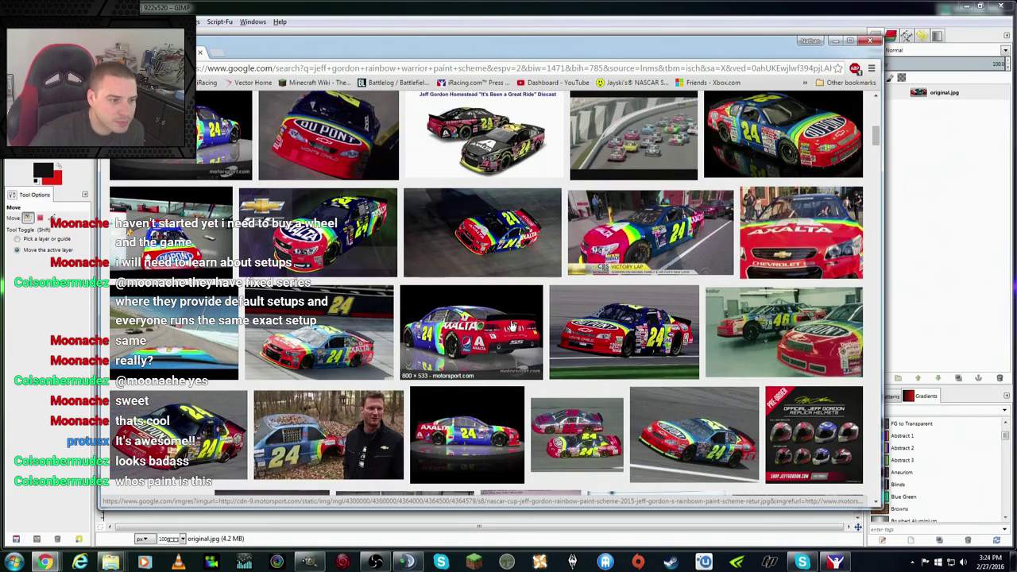
{"action": "left_click", "coordinate": [513, 327]}
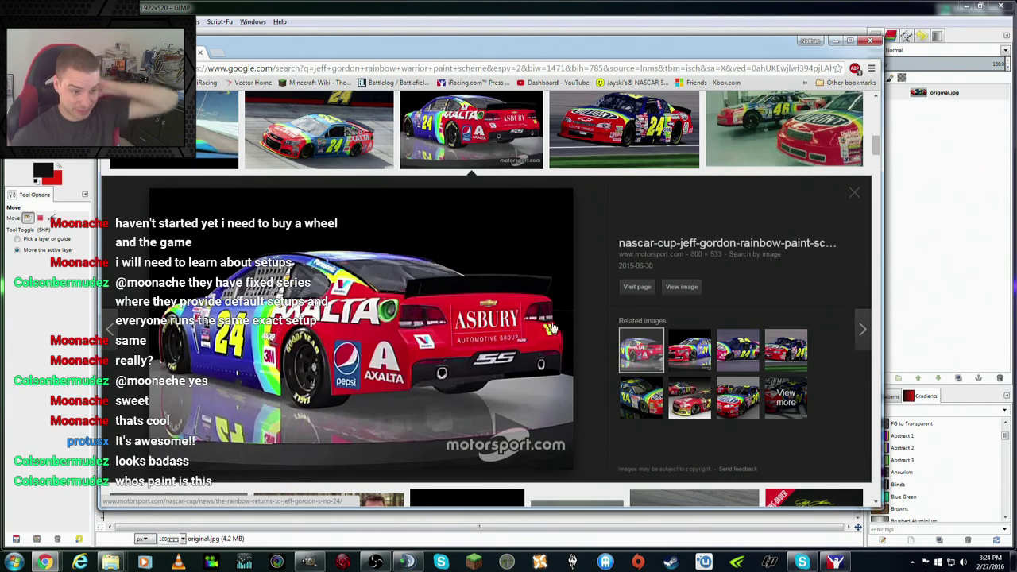
Step: In a new tab, search 'asbury automotive group' and show only image results
{"action": "left_click", "coordinate": [221, 54]}
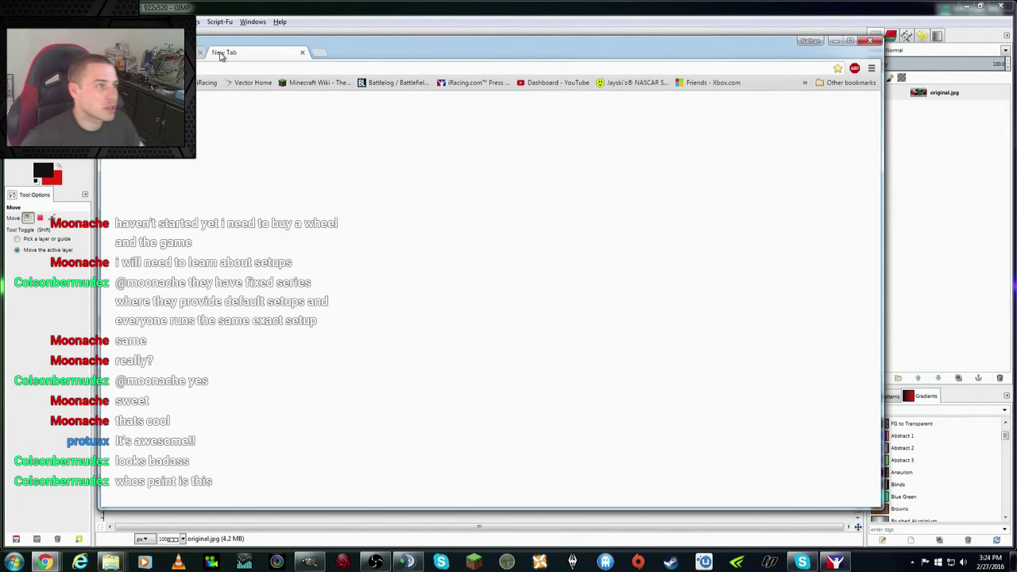
{"action": "type", "text": "asbury "}
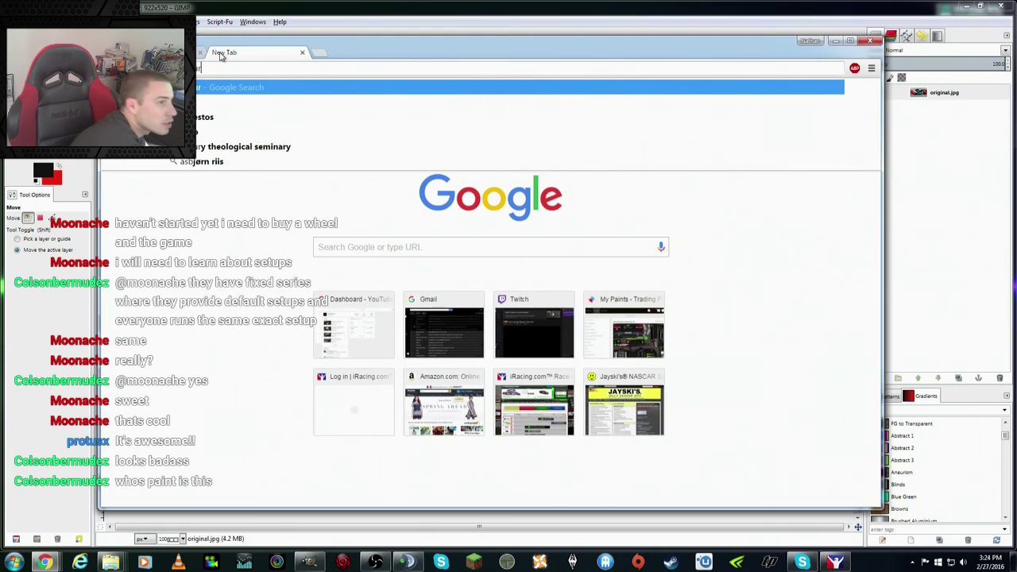
{"action": "type", "text": "a"}
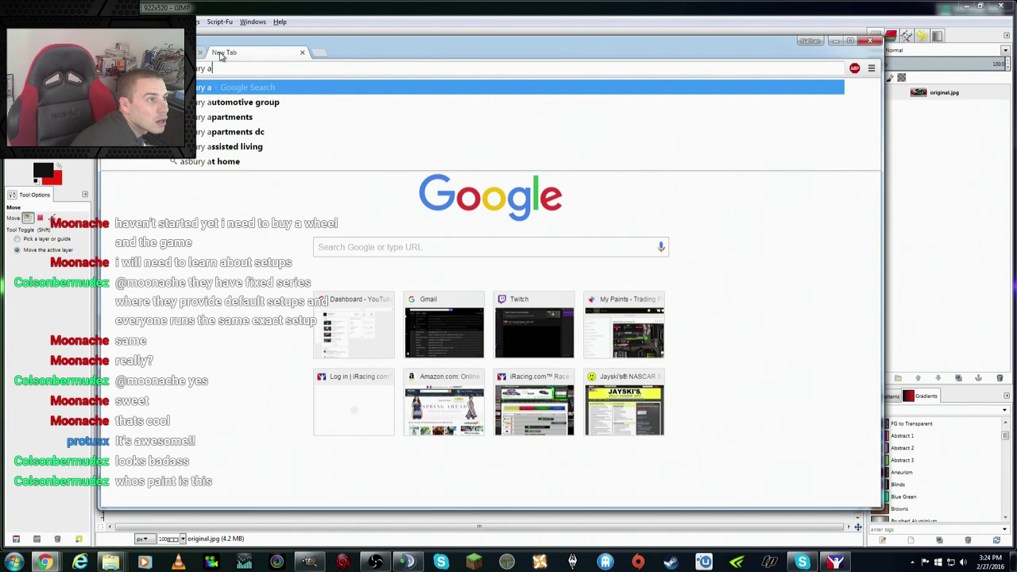
{"action": "type", "text": "utomotive group"}
{"action": "key", "text": "Return"}
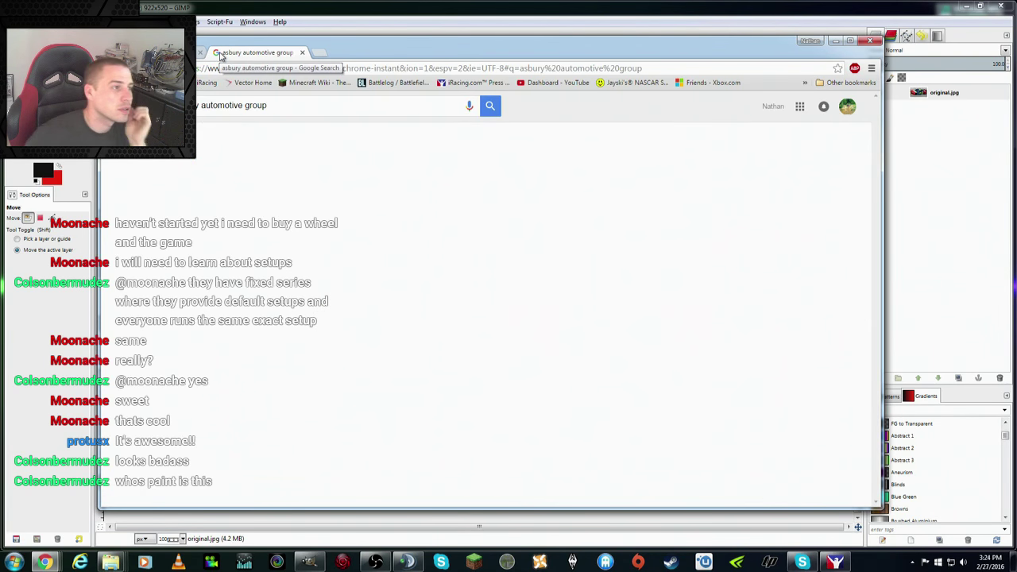
{"action": "left_click", "coordinate": [279, 144]}
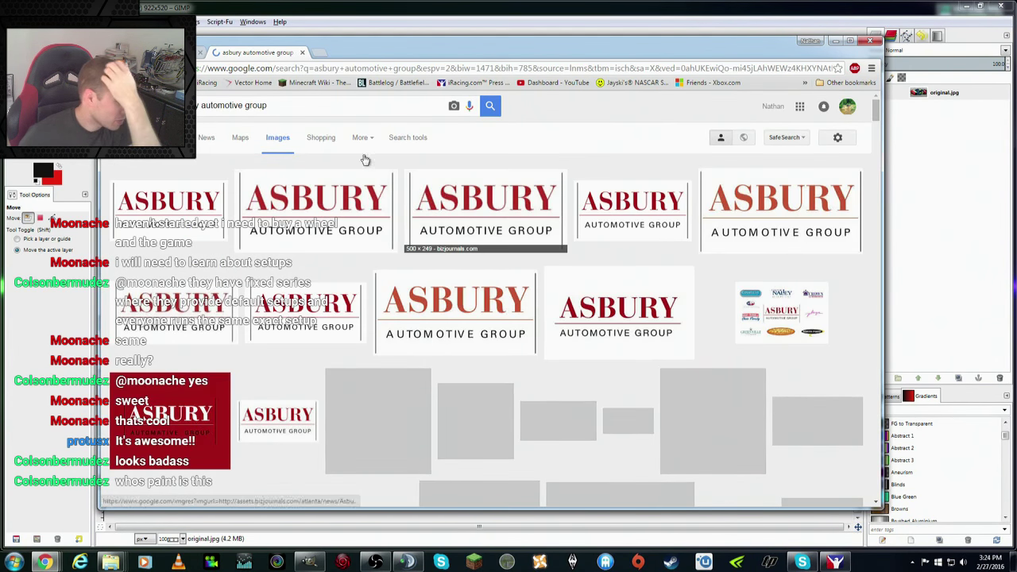
Step: Compare the Axalta car preview with the Asbury results, then browse the Asbury logo images
{"action": "left_click", "coordinate": [472, 131]}
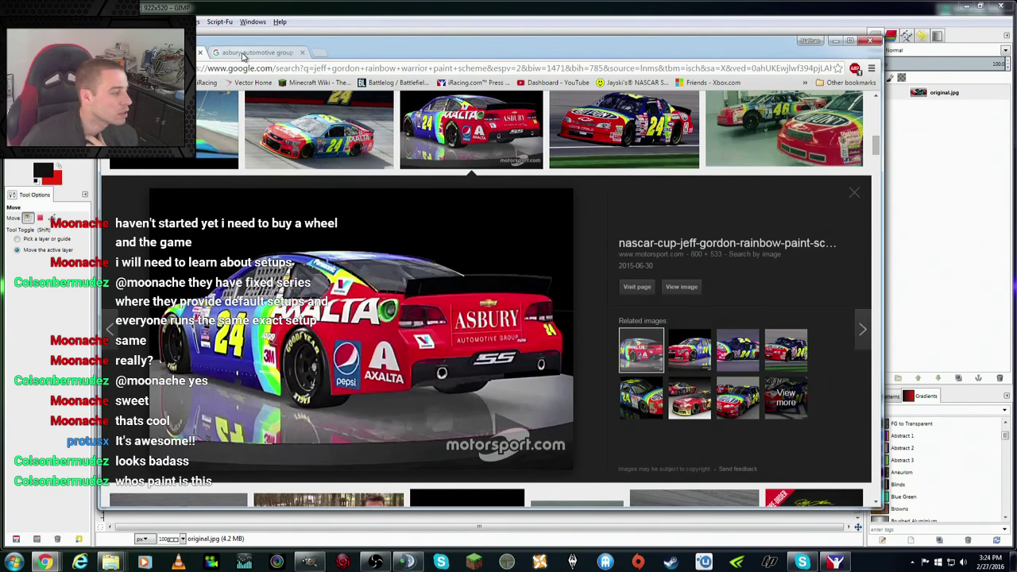
{"action": "key", "text": "alt+Left"}
{"action": "key", "text": "alt+Right"}
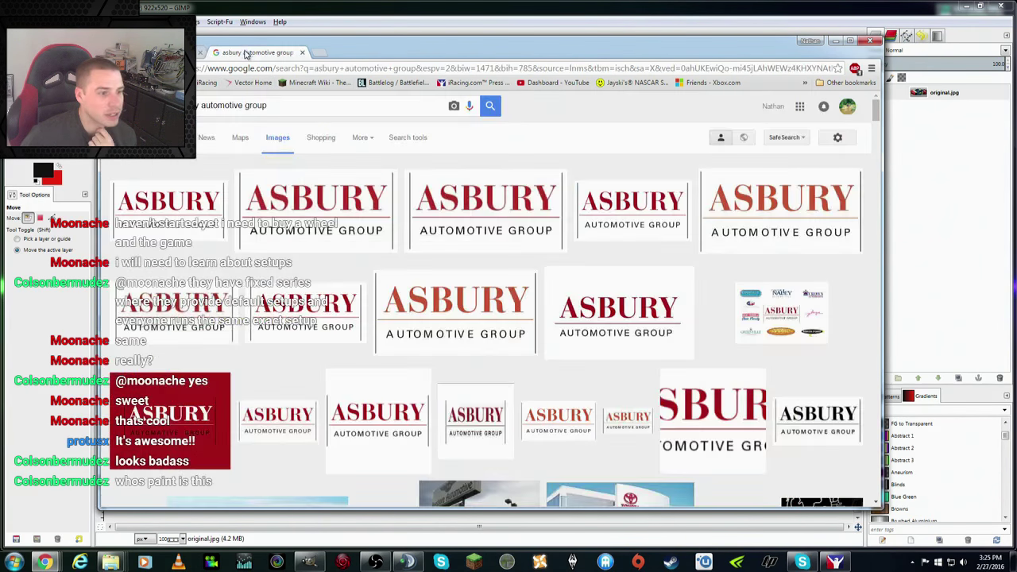
{"action": "key", "text": "alt+Left"}
{"action": "scroll", "coordinate": [458, 231], "scroll_direction": "down", "scroll_amount": 3}
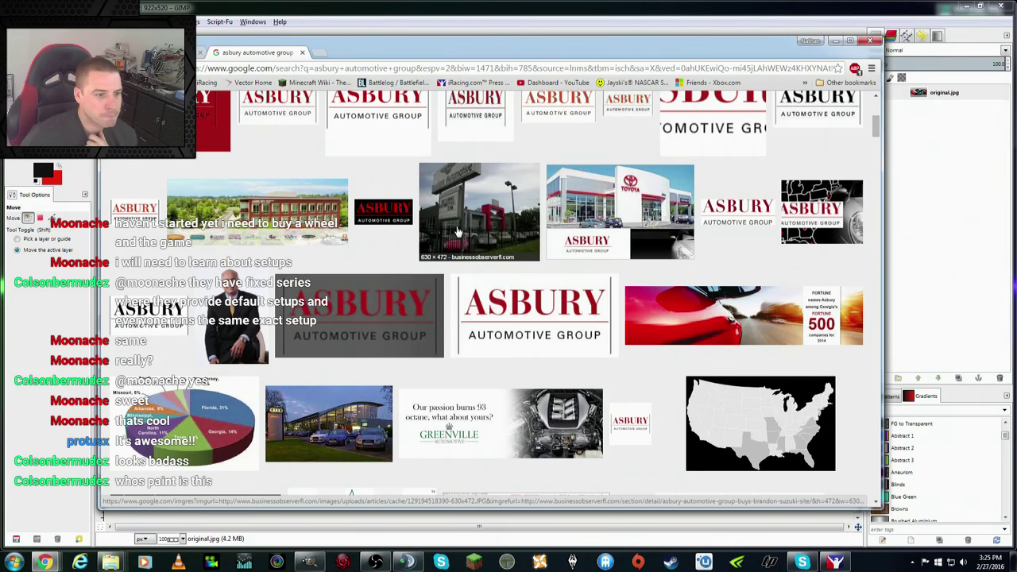
{"action": "scroll", "coordinate": [458, 231], "scroll_direction": "down", "scroll_amount": 3}
{"action": "scroll", "coordinate": [458, 232], "scroll_direction": "down", "scroll_amount": 3}
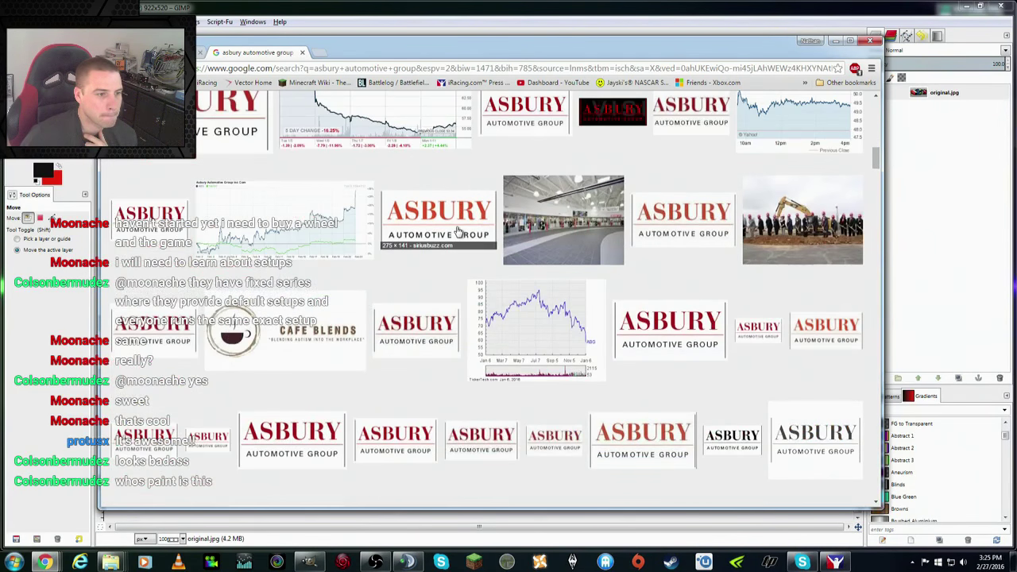
{"action": "scroll", "coordinate": [458, 231], "scroll_direction": "down", "scroll_amount": 2}
{"action": "scroll", "coordinate": [445, 232], "scroll_direction": "down", "scroll_amount": 2}
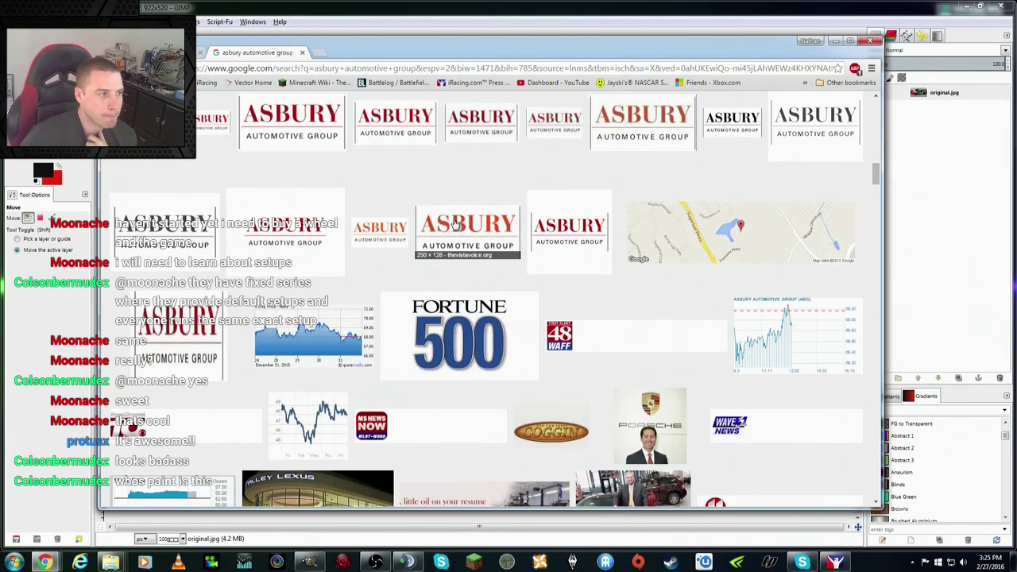
{"action": "scroll", "coordinate": [391, 253], "scroll_direction": "up", "scroll_amount": 4}
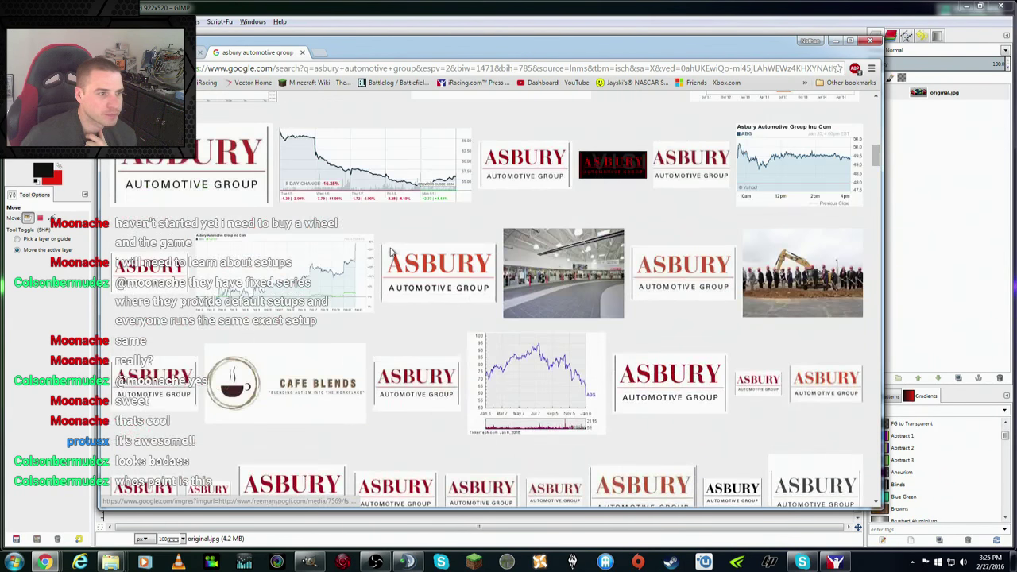
{"action": "scroll", "coordinate": [390, 252], "scroll_direction": "up", "scroll_amount": 5}
{"action": "scroll", "coordinate": [390, 253], "scroll_direction": "up", "scroll_amount": 5}
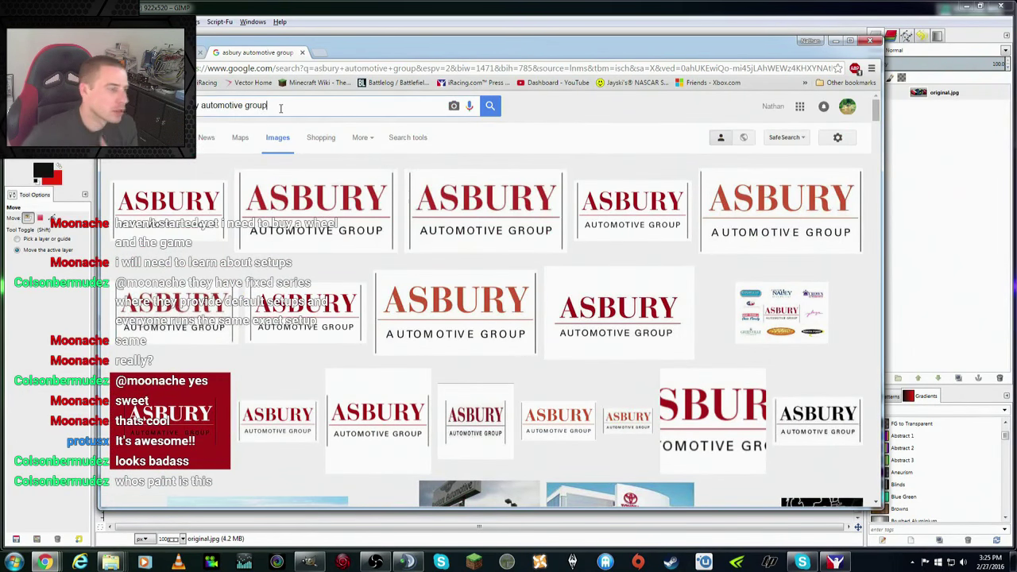
Step: Search again with 'png' added and preview several transparent Asbury logo candidates
{"action": "type", "text": " png"}
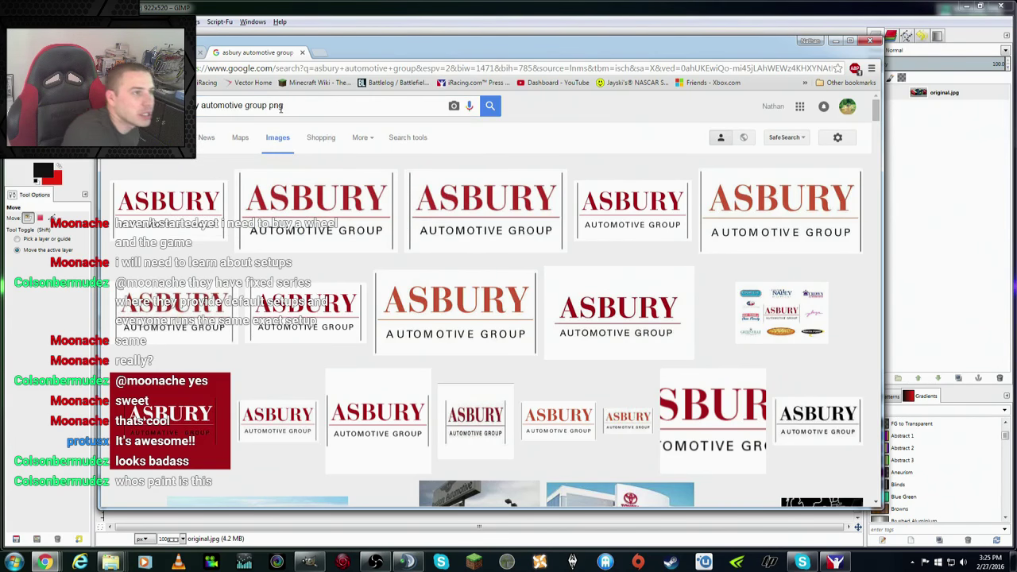
{"action": "key", "text": "Return"}
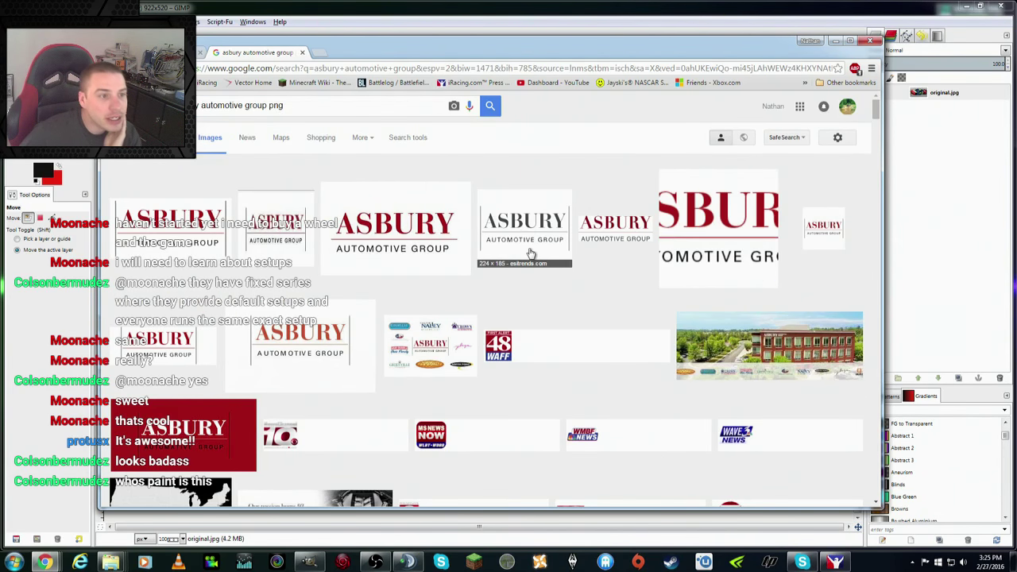
{"action": "left_click", "coordinate": [531, 223]}
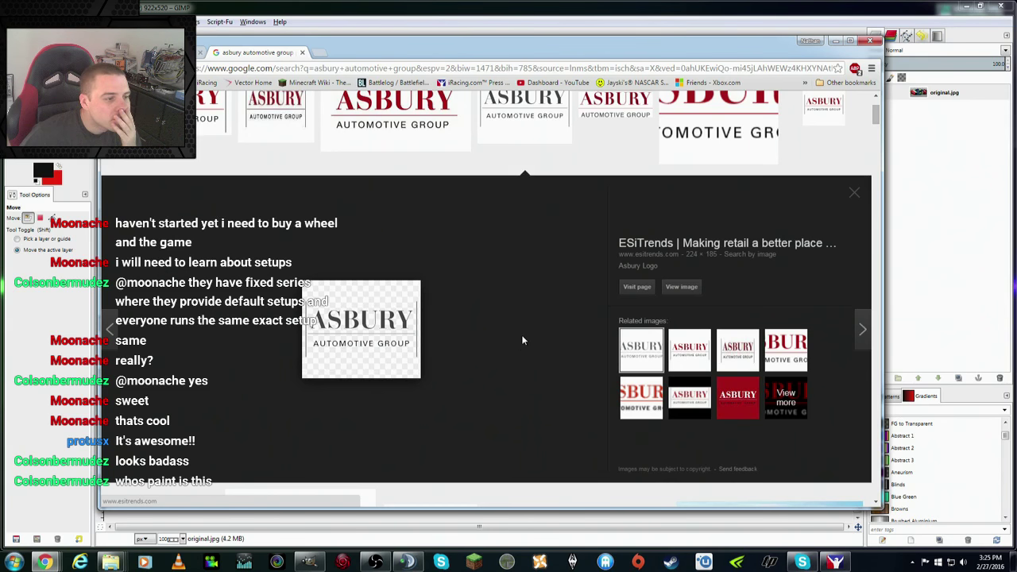
{"action": "left_click", "coordinate": [688, 360]}
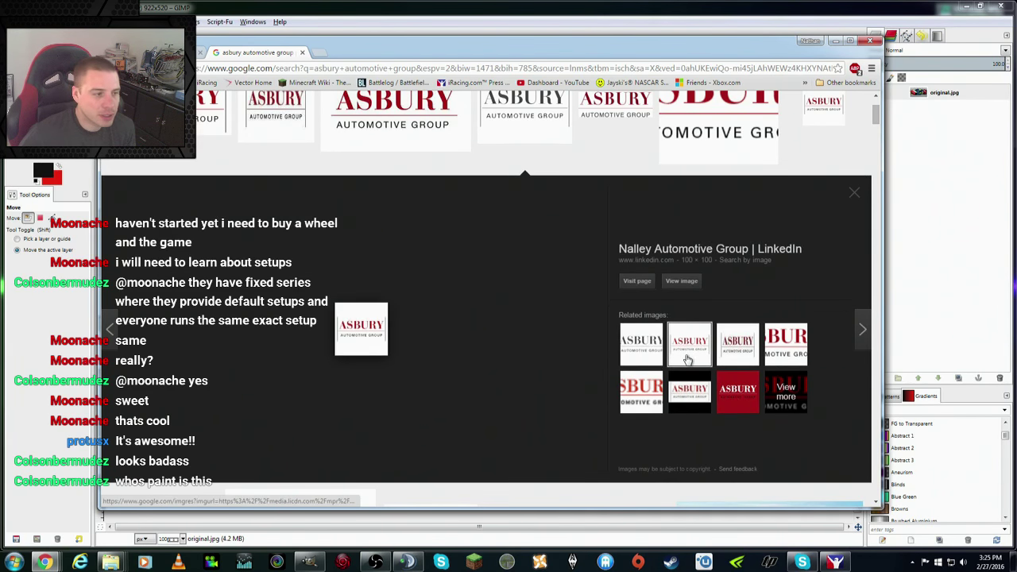
{"action": "left_click", "coordinate": [736, 353]}
{"action": "left_click", "coordinate": [783, 348]}
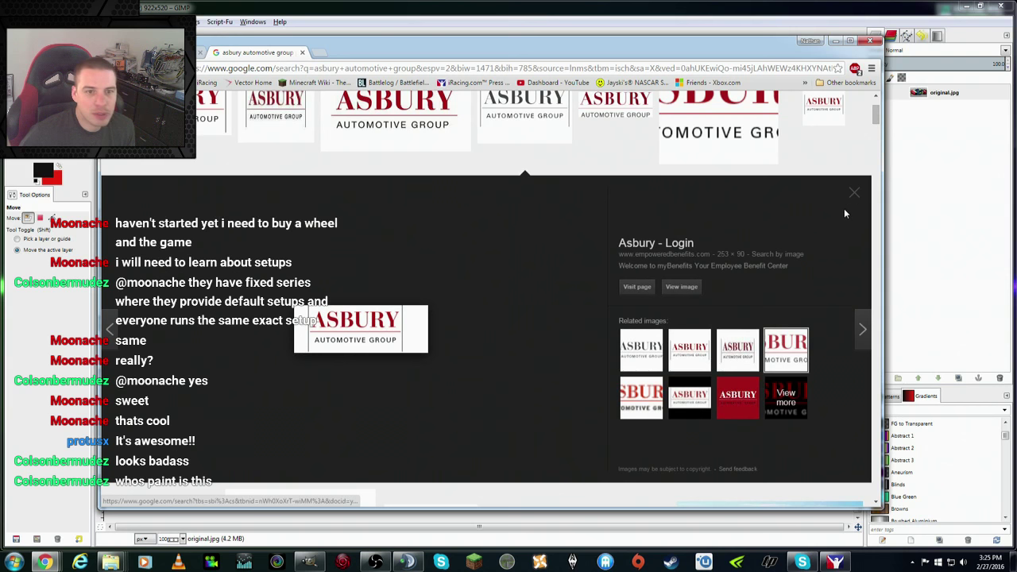
{"action": "left_click", "coordinate": [856, 196]}
{"action": "scroll", "coordinate": [477, 229], "scroll_direction": "up", "scroll_amount": 2}
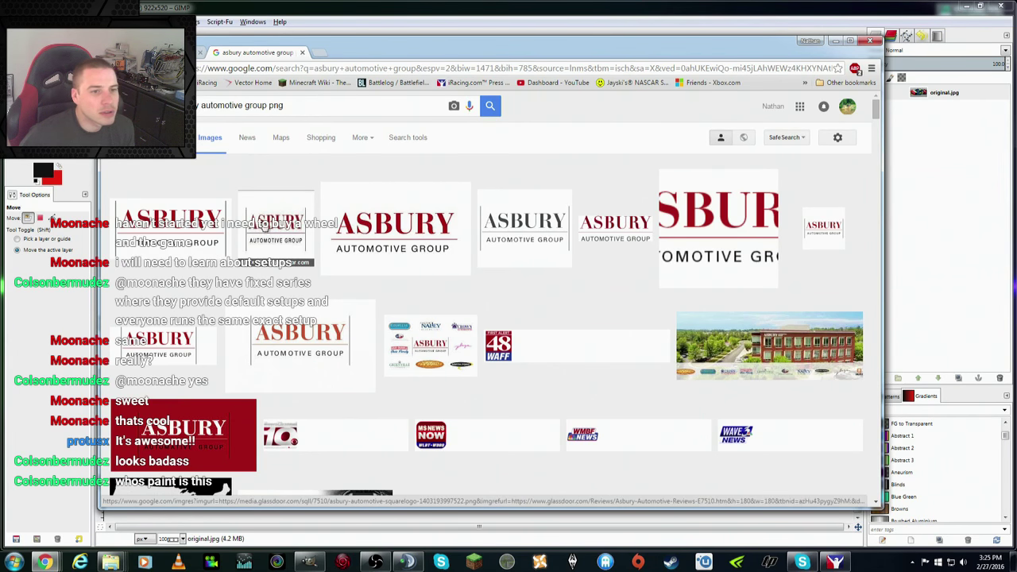
Step: Preview the large cropped Asbury logo and the logo on white
{"action": "left_click", "coordinate": [735, 236]}
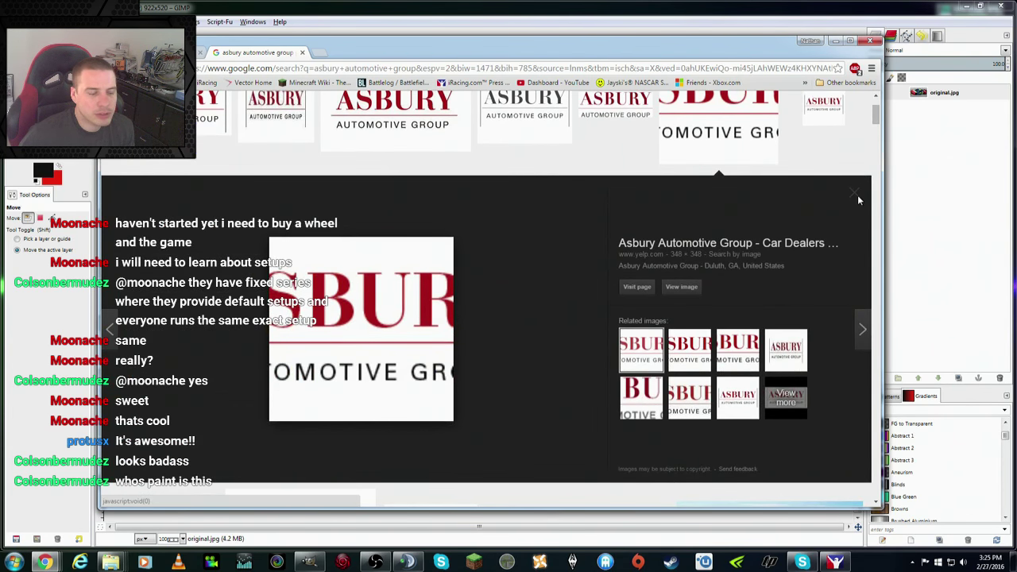
{"action": "left_click", "coordinate": [855, 193]}
{"action": "scroll", "coordinate": [519, 294], "scroll_direction": "down", "scroll_amount": 2}
{"action": "scroll", "coordinate": [477, 290], "scroll_direction": "up", "scroll_amount": 1}
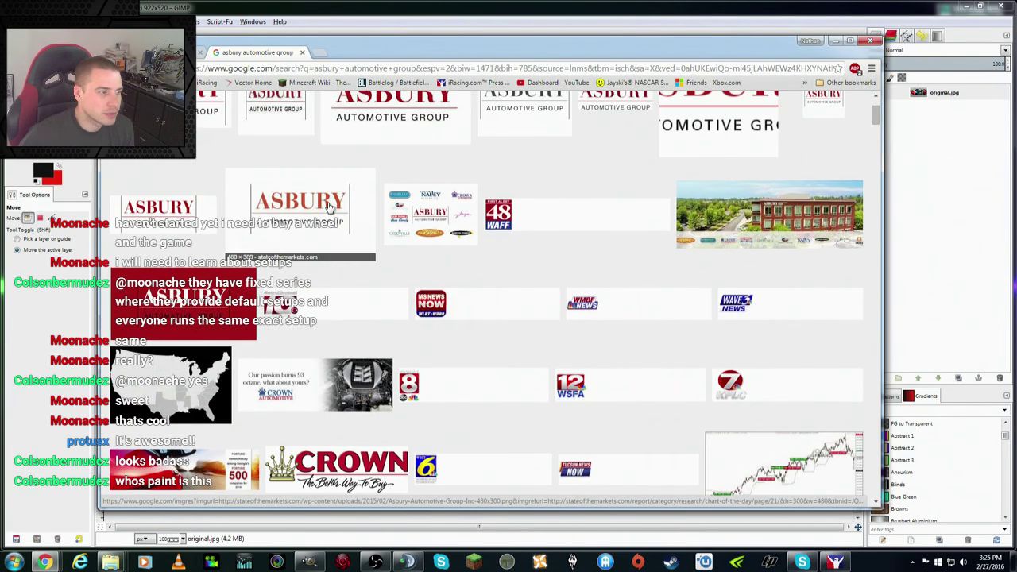
{"action": "left_click", "coordinate": [307, 205]}
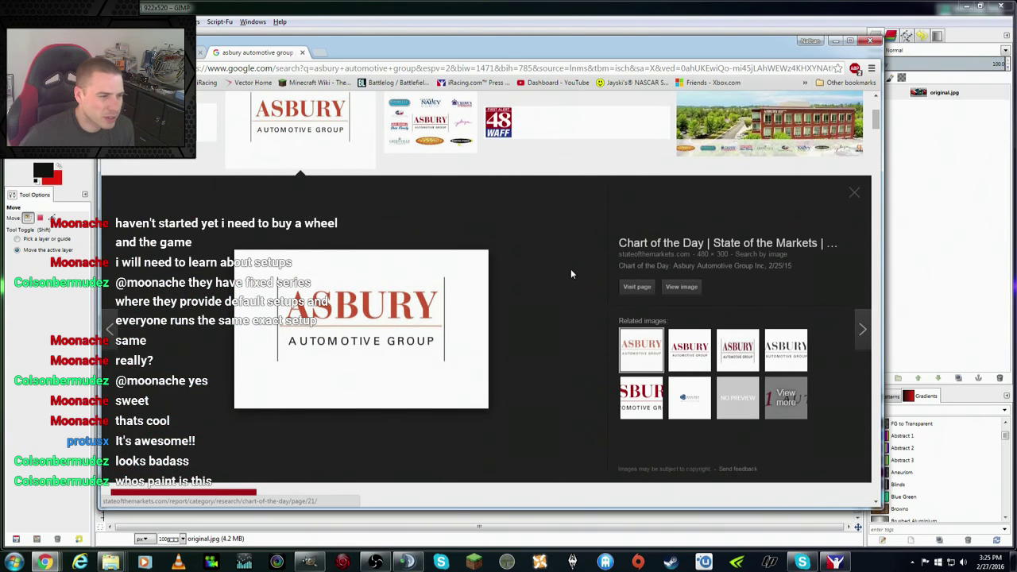
{"action": "left_click", "coordinate": [855, 193]}
{"action": "scroll", "coordinate": [170, 267], "scroll_direction": "up", "scroll_amount": 2}
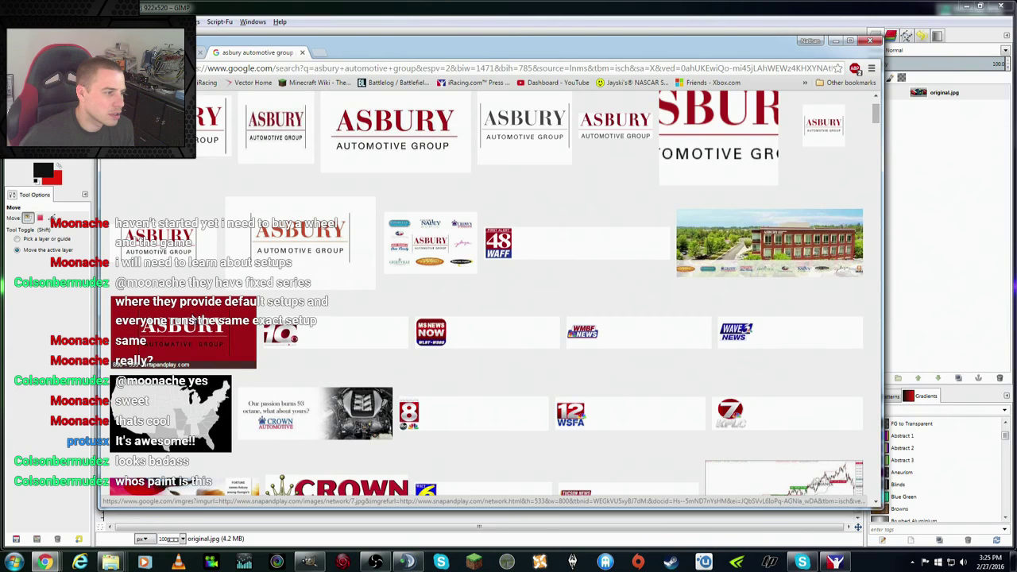
Step: Save the red Asbury logo image to the computer as a JPEG
{"action": "left_click", "coordinate": [192, 319]}
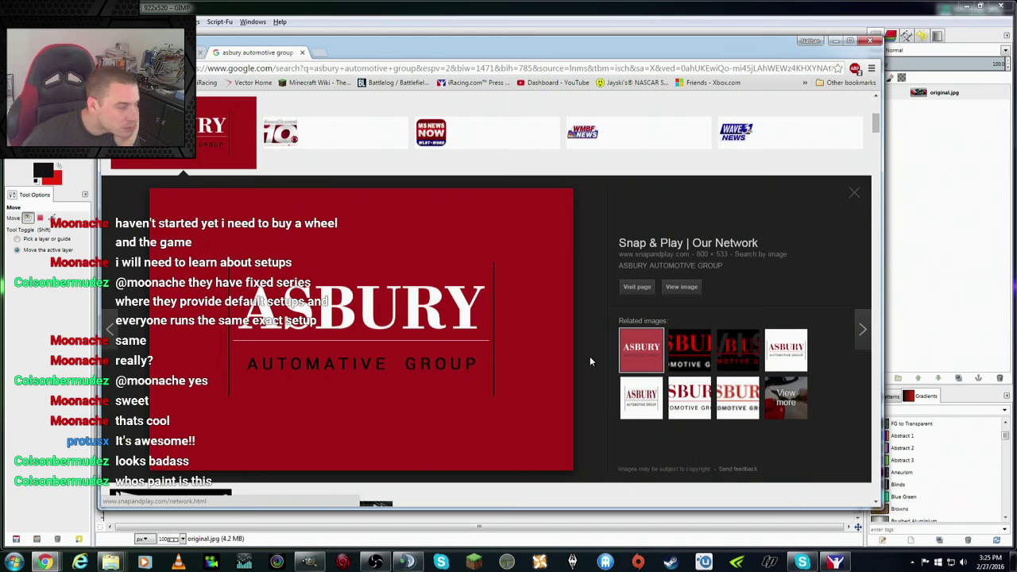
{"action": "right_click", "coordinate": [464, 330]}
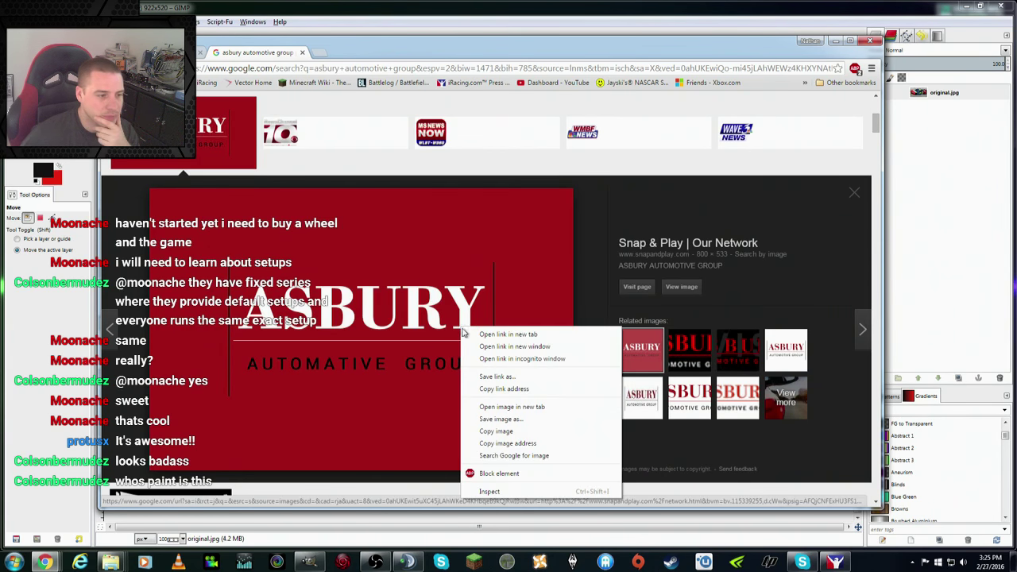
{"action": "left_click", "coordinate": [519, 420]}
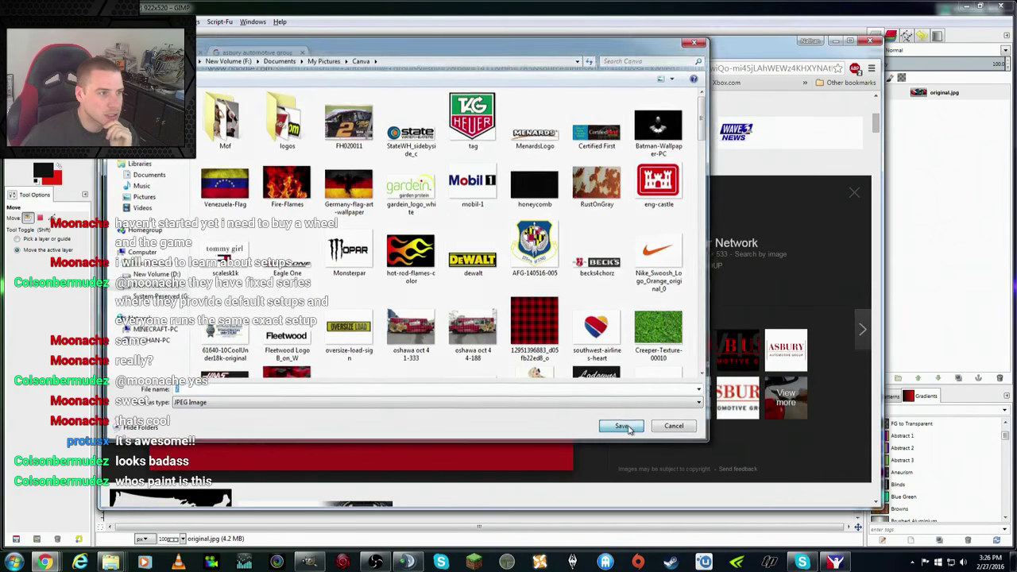
{"action": "left_click", "coordinate": [622, 427]}
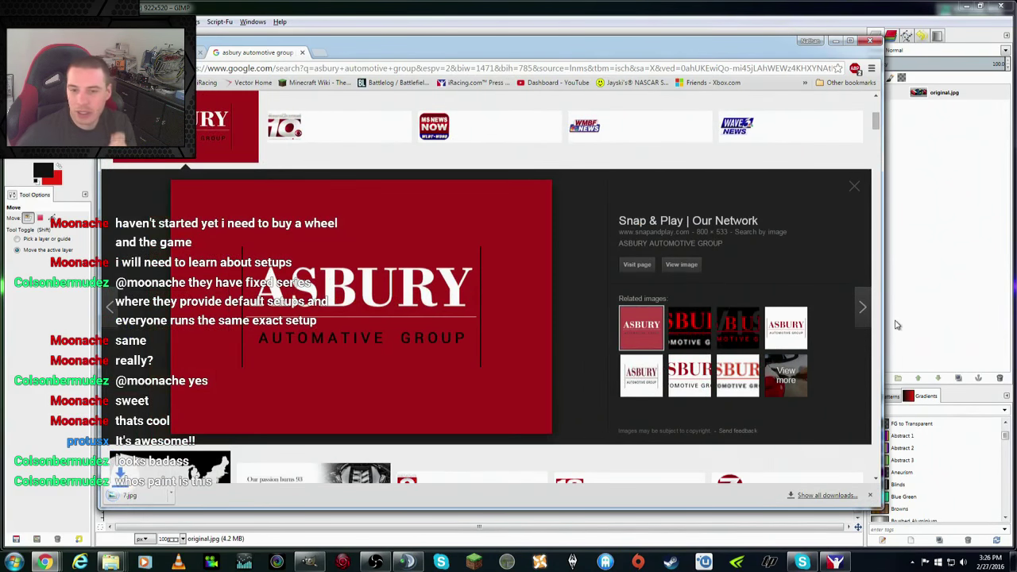
{"action": "key", "text": "alt+Left"}
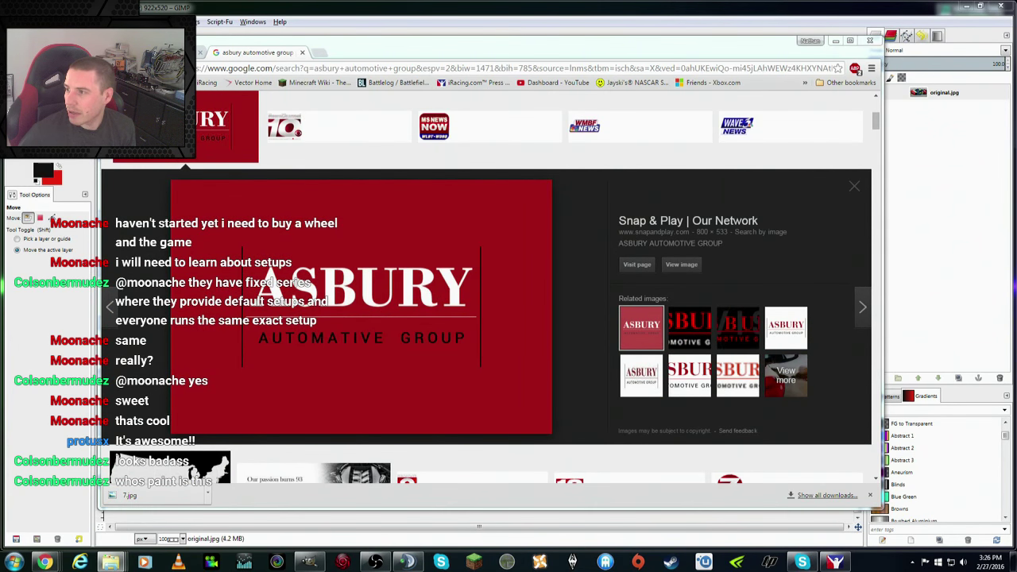
Step: Check the car photo and paint template, make red the foreground colour, and return to 7.jpg
{"action": "left_click", "coordinate": [304, 11]}
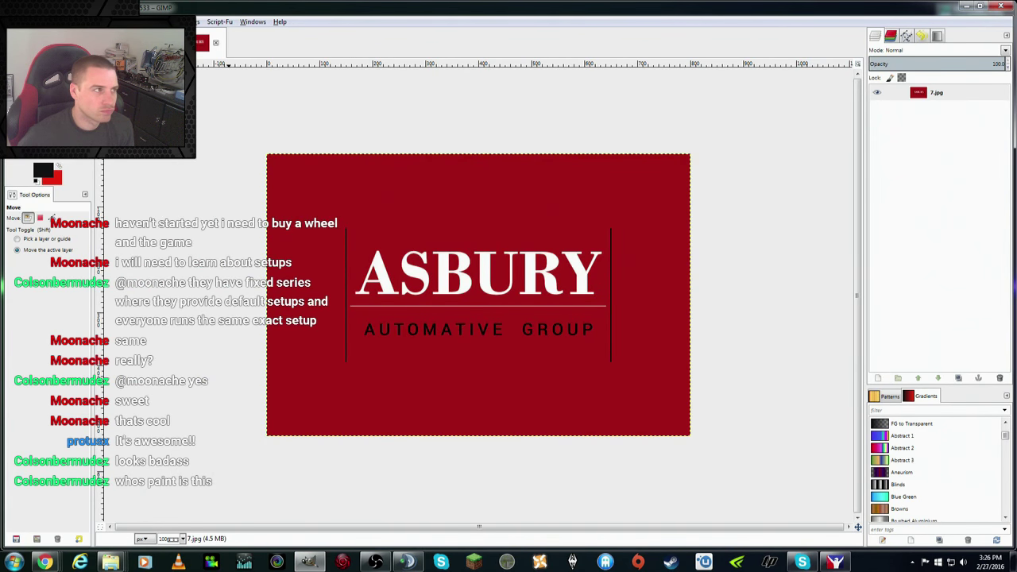
{"action": "key", "text": "ctrl+Page_Up"}
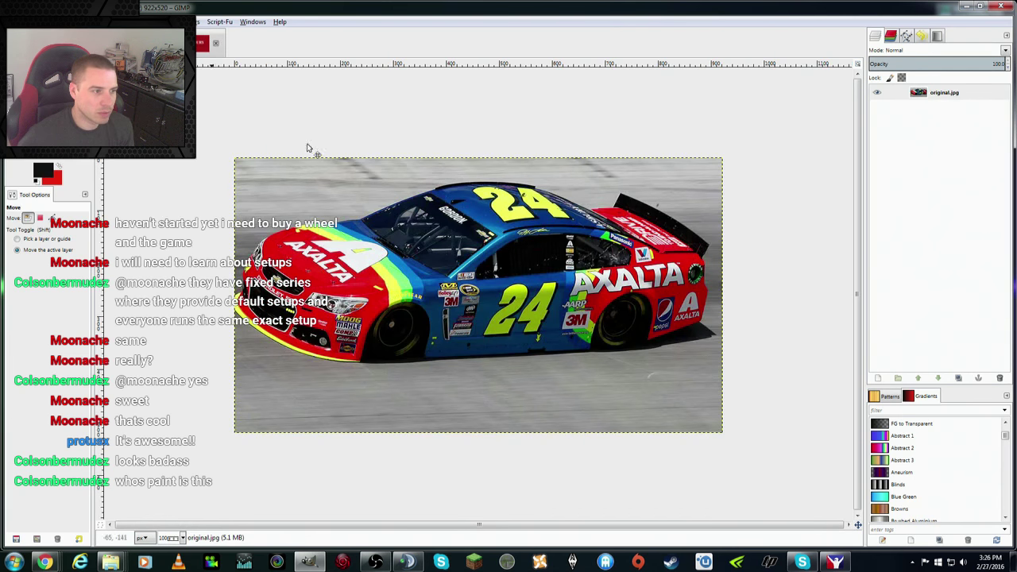
{"action": "key", "text": "ctrl+Page_Up"}
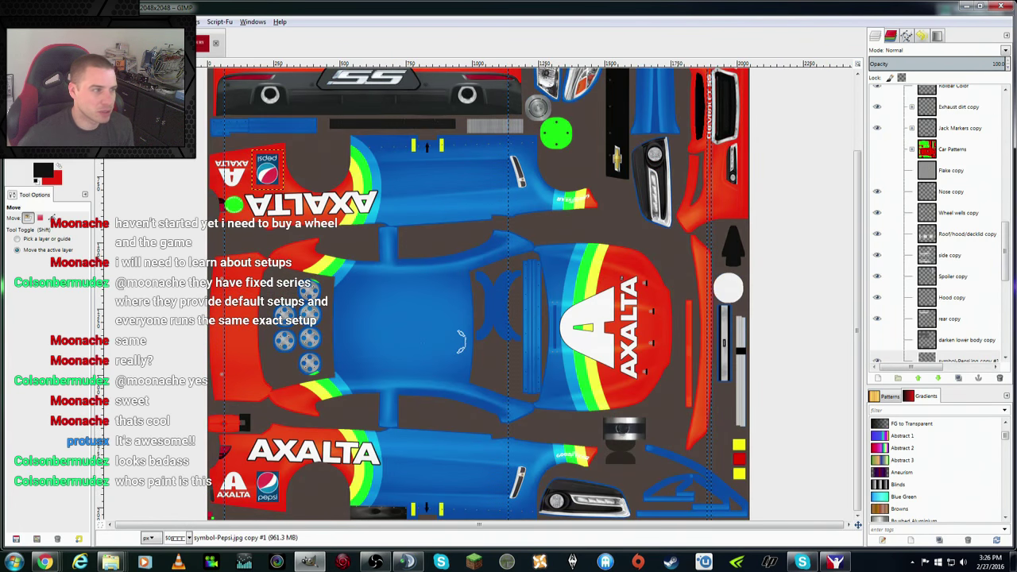
{"action": "left_click", "coordinate": [53, 163]}
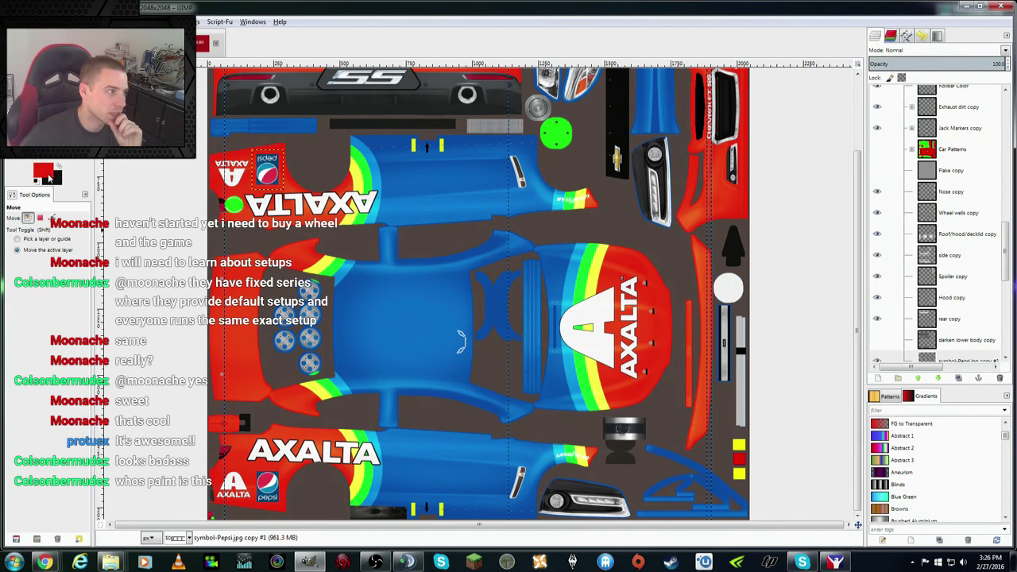
{"action": "key", "text": "ctrl+Page_Up"}
{"action": "key", "text": "shift+o"}
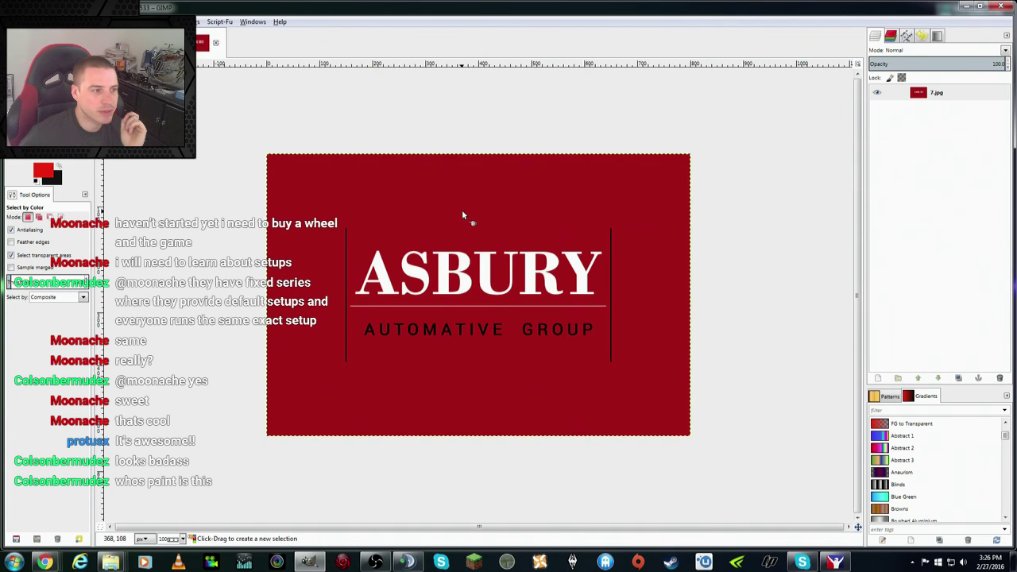
Step: Select a rectangle around the Asbury logo, invert it, and fill the surround with black
{"action": "key", "text": "r"}
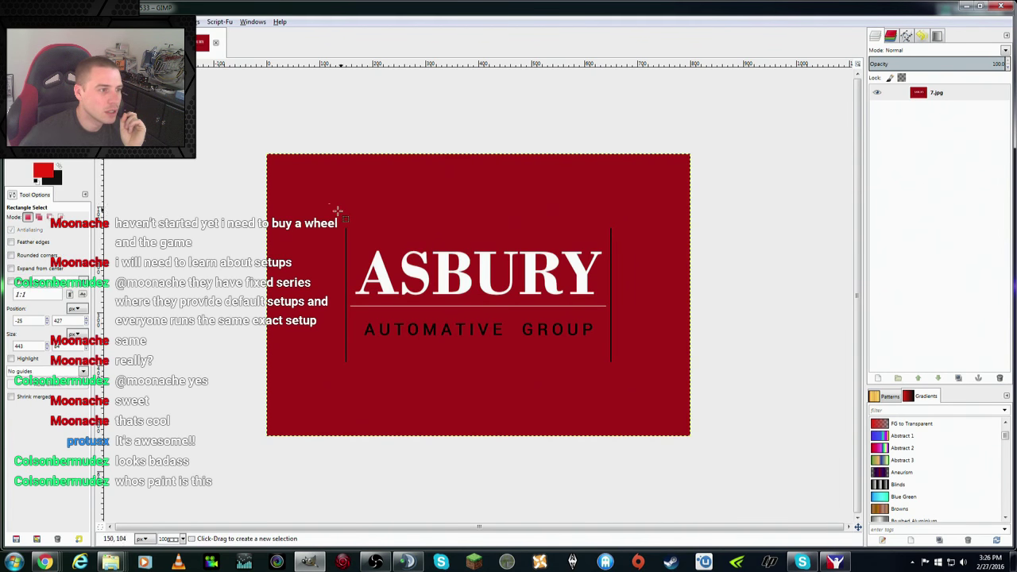
{"action": "left_click_drag", "start_coordinate": [333, 215], "coordinate": [631, 379]}
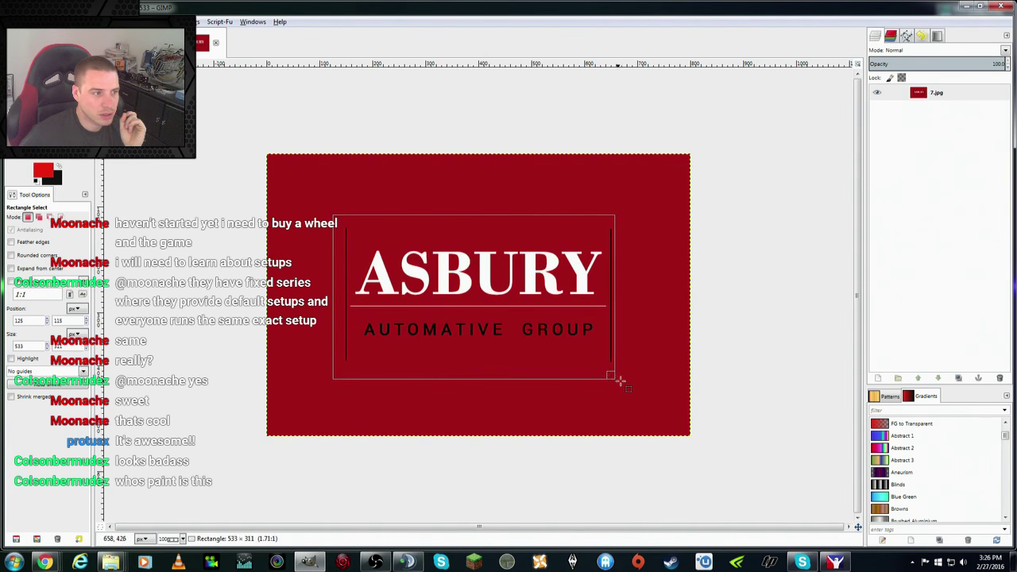
{"action": "left_click_drag", "start_coordinate": [624, 379], "coordinate": [625, 380]}
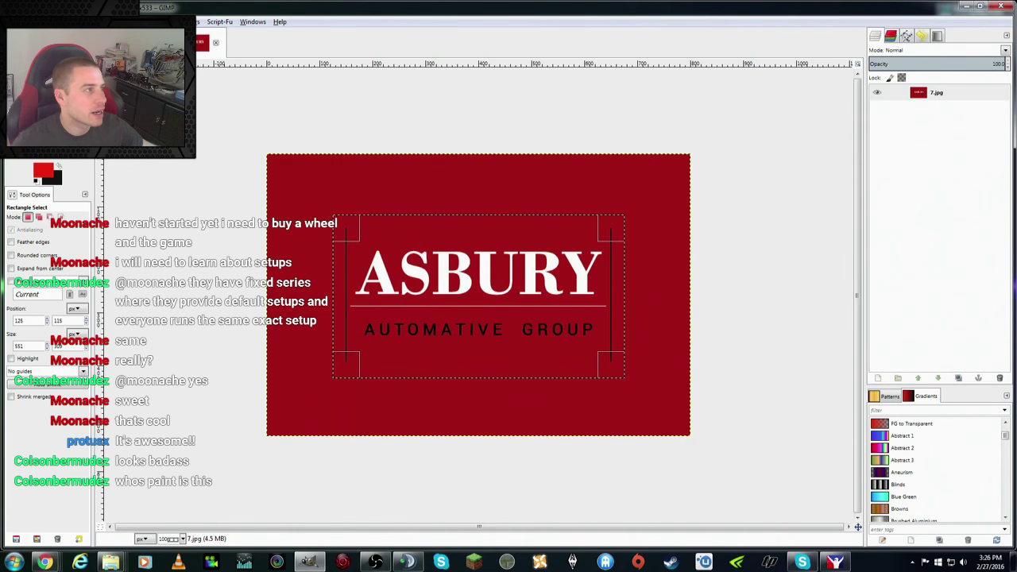
{"action": "key", "text": "alt+e"}
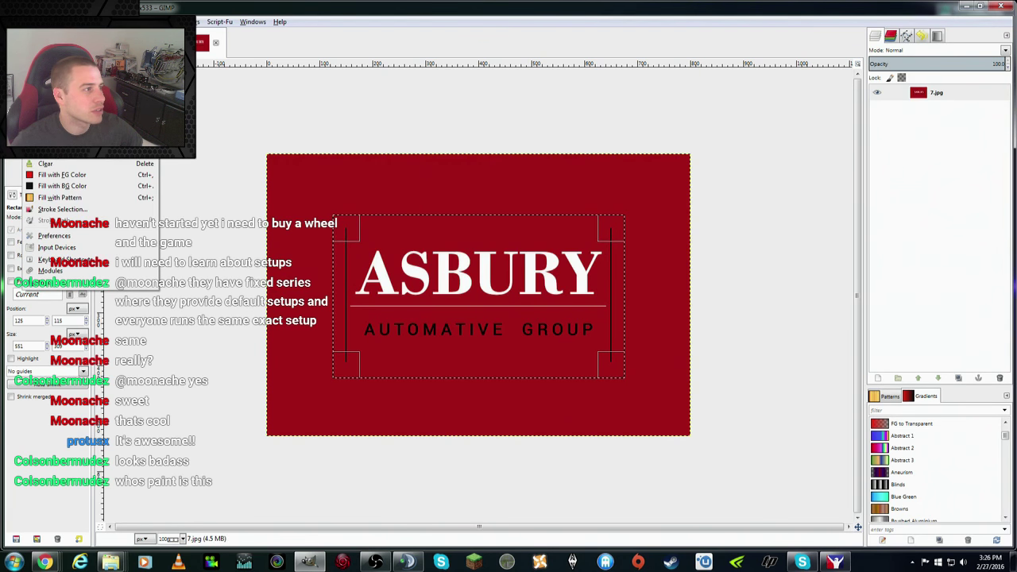
{"action": "key", "text": "Right"}
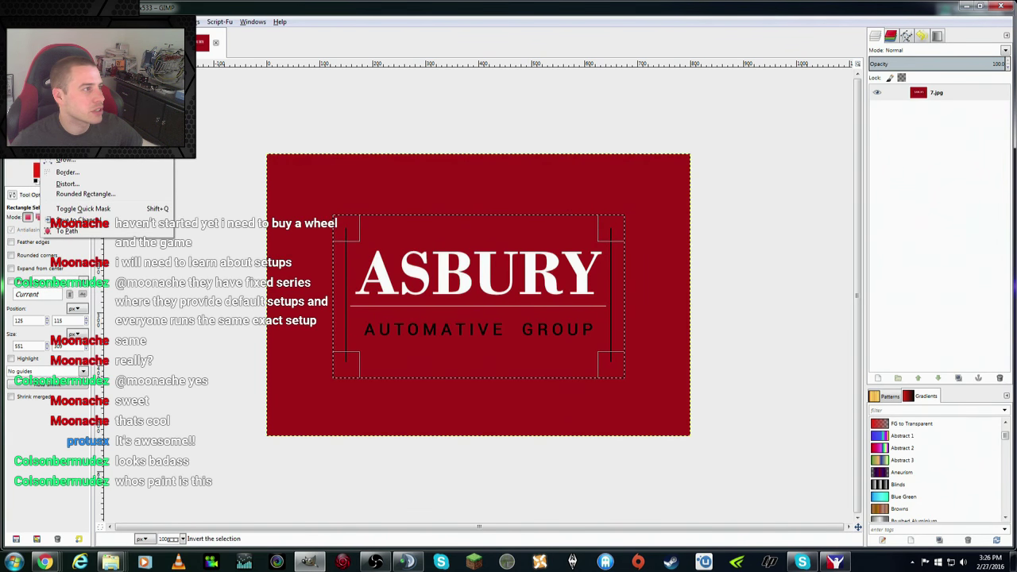
{"action": "key", "text": "Return"}
{"action": "key", "text": "Delete"}
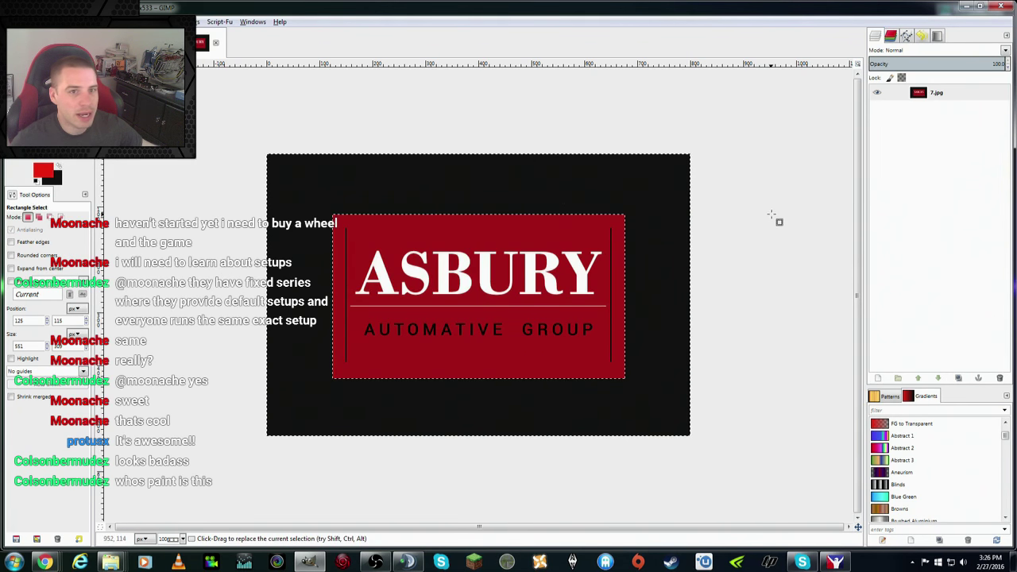
Step: Add an alpha channel to the 7.jpg layer and delete the black surround to transparency
{"action": "right_click", "coordinate": [938, 93]}
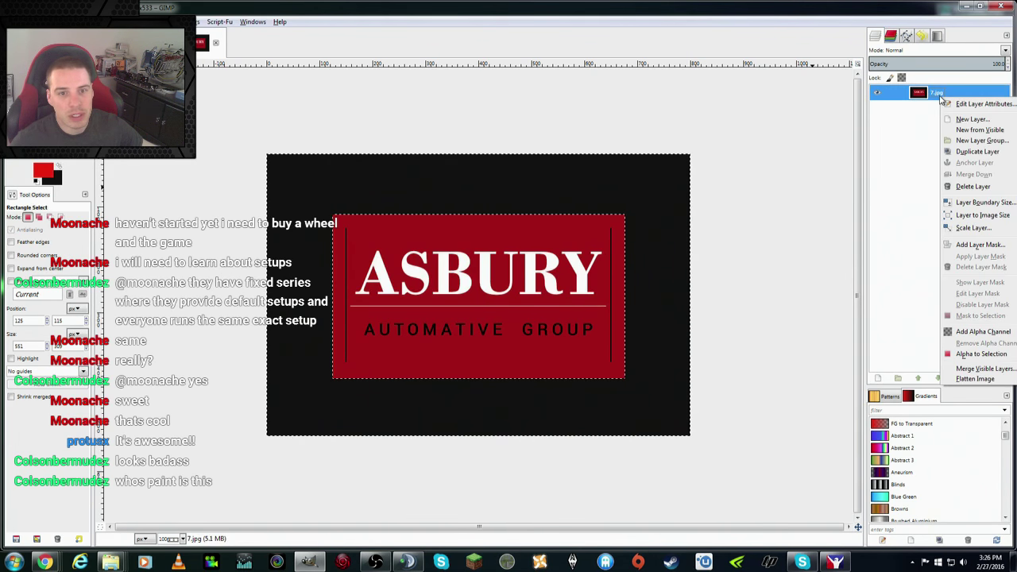
{"action": "left_click", "coordinate": [985, 332]}
{"action": "key", "text": "Delete"}
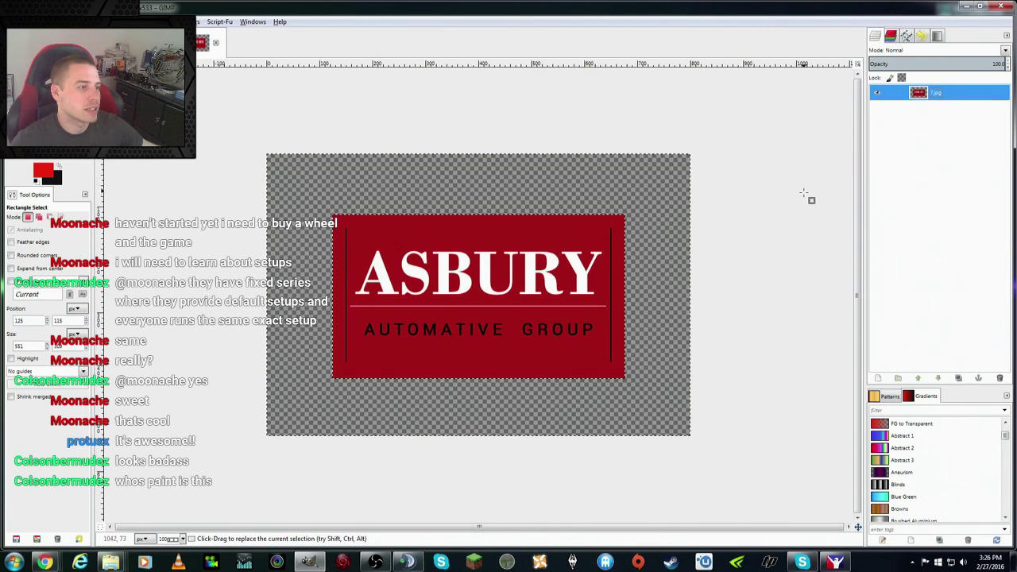
{"action": "left_click", "coordinate": [59, 22]}
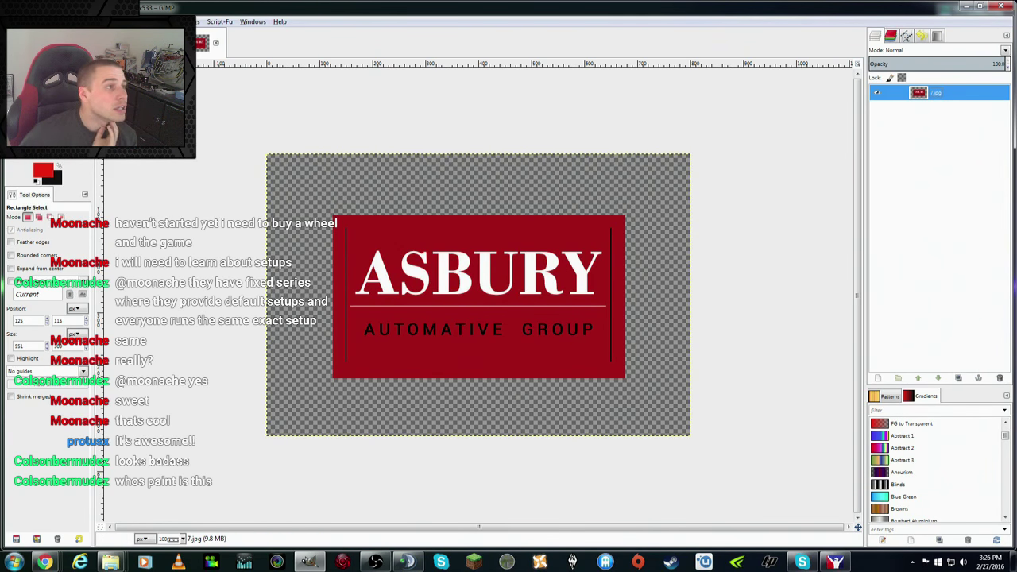
{"action": "key", "text": "shift+o"}
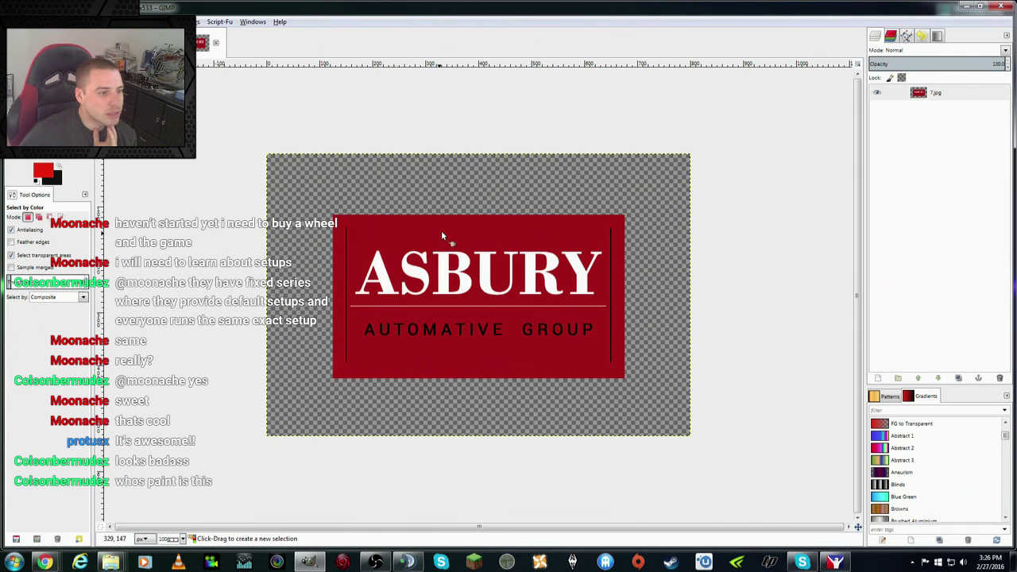
Step: Recolour the logo's dark red background to bright red with a colour selection and bucket fill
{"action": "left_click", "coordinate": [442, 231]}
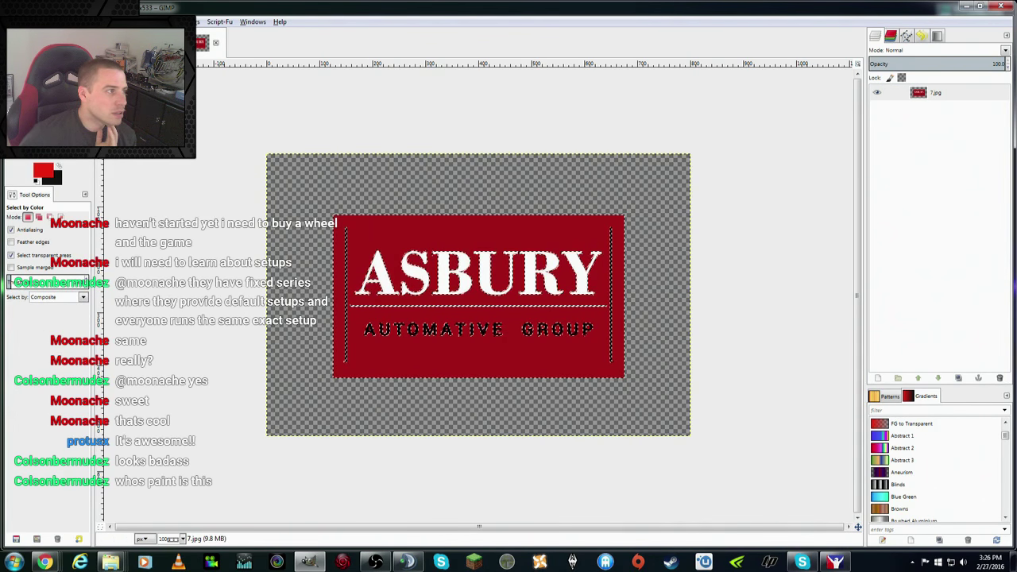
{"action": "key", "text": "shift+b"}
{"action": "left_click", "coordinate": [390, 228]}
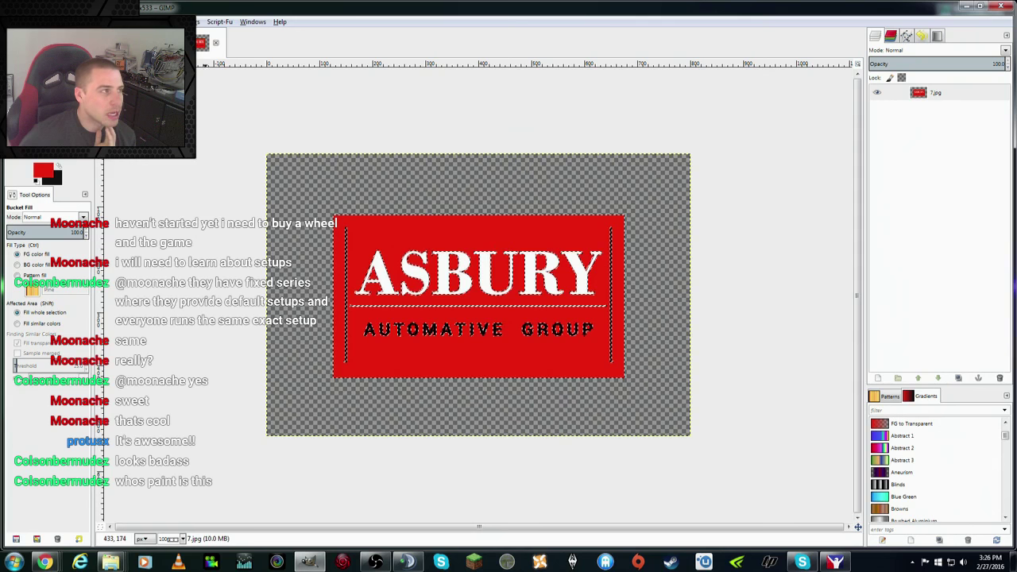
{"action": "key", "text": "ctrl+shift+a"}
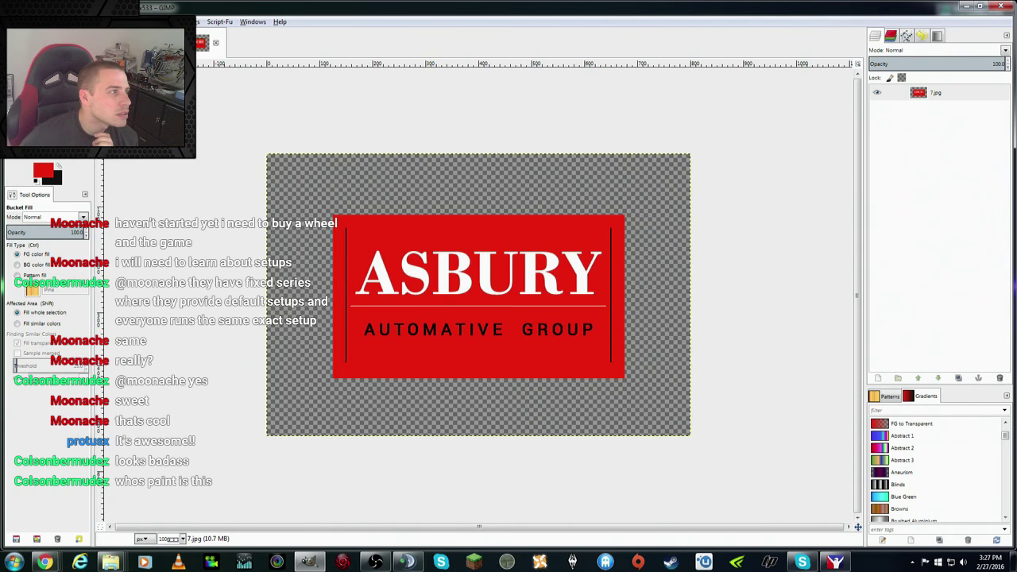
Step: Swap colours and set the foreground to a light off-white of RGB 246
{"action": "left_click", "coordinate": [70, 169]}
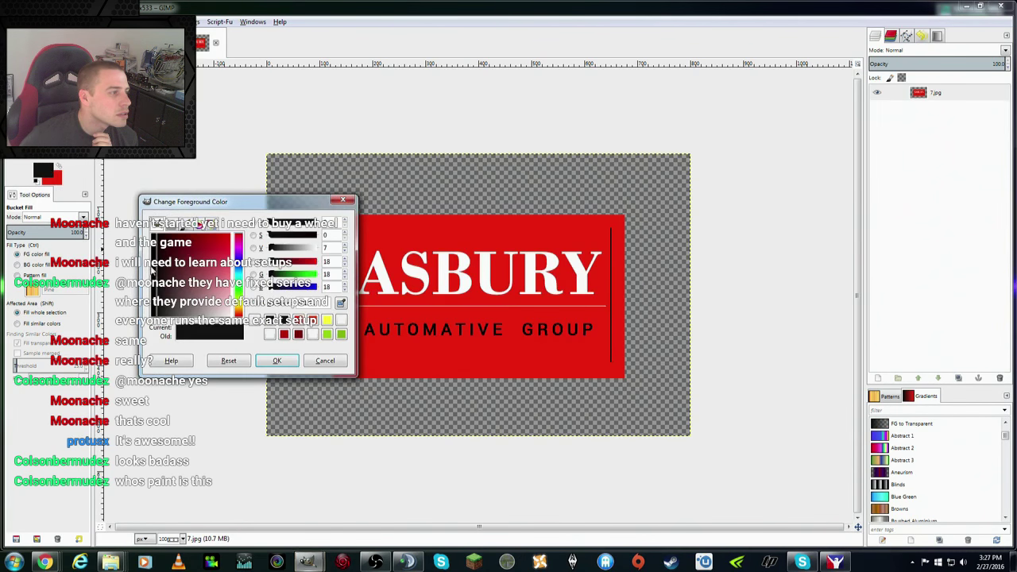
{"action": "left_click", "coordinate": [153, 271]}
{"action": "left_click_drag", "start_coordinate": [232, 325], "coordinate": [230, 325]}
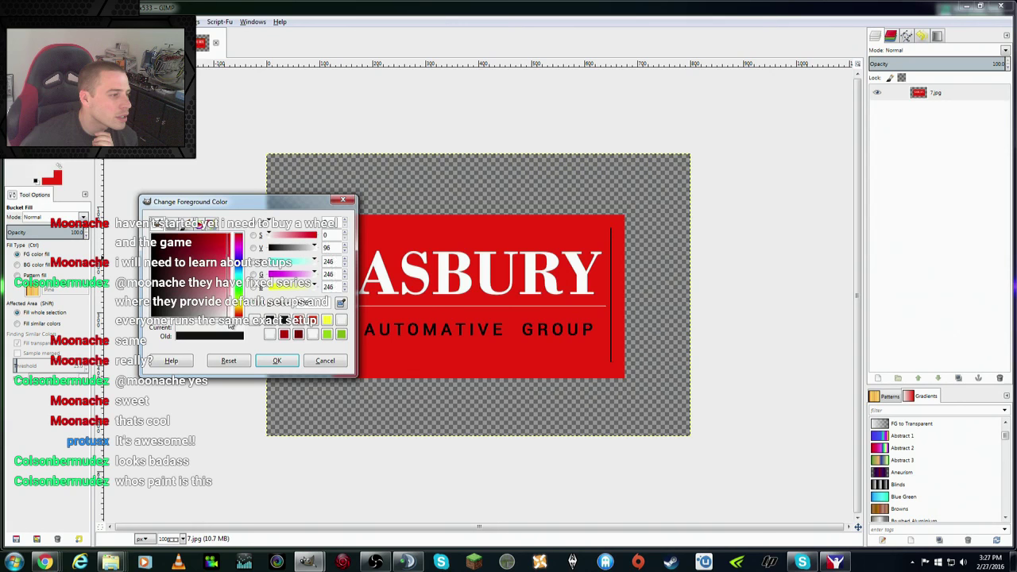
{"action": "left_click", "coordinate": [267, 359]}
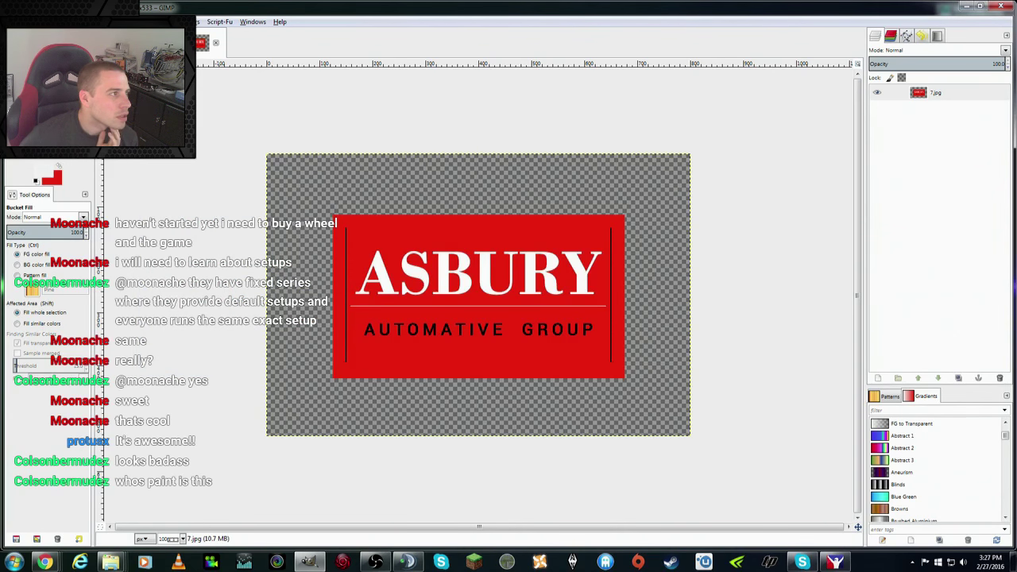
{"action": "key", "text": "shift+o"}
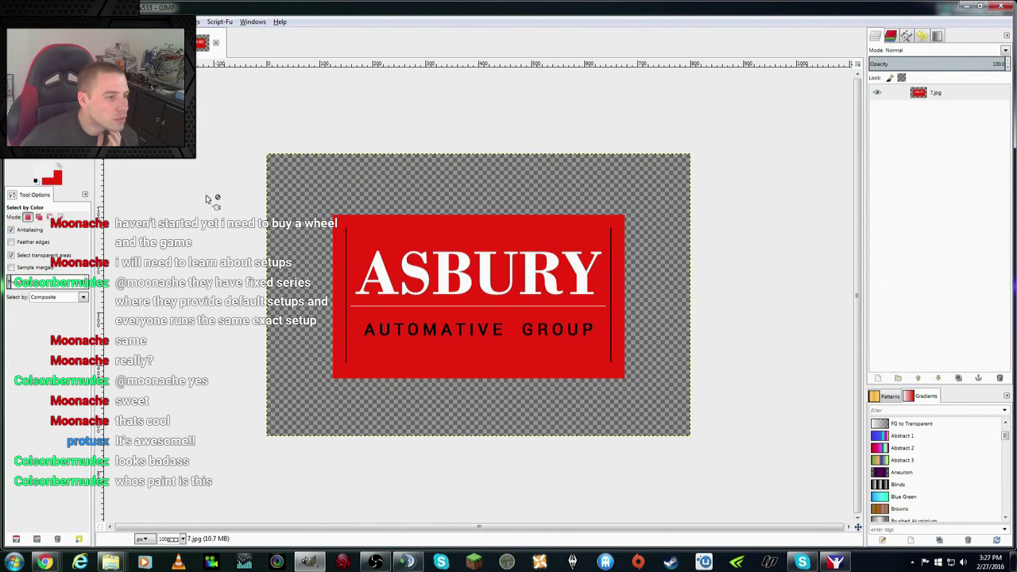
{"action": "left_click", "coordinate": [399, 291]}
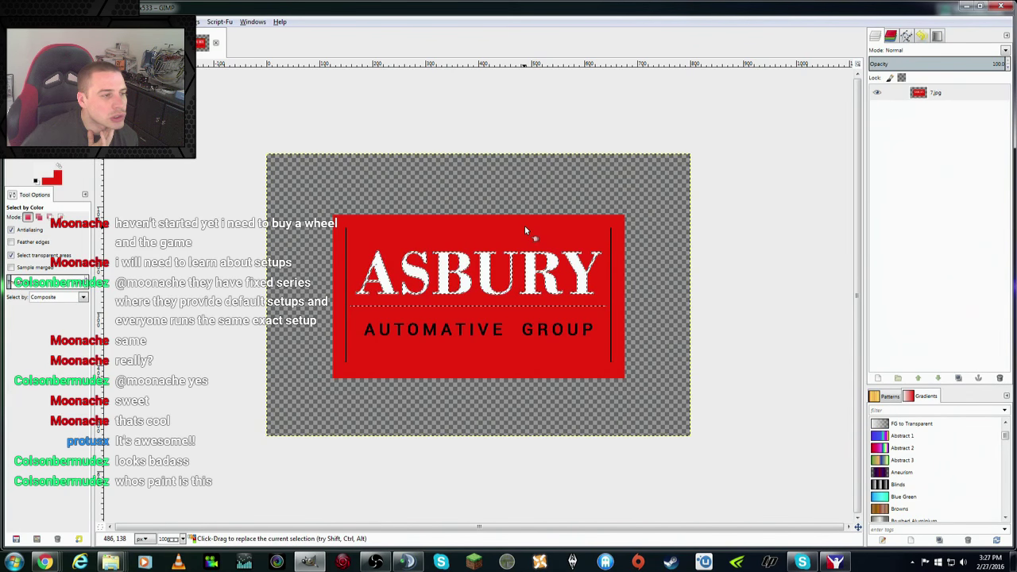
{"action": "left_click", "coordinate": [54, 22]}
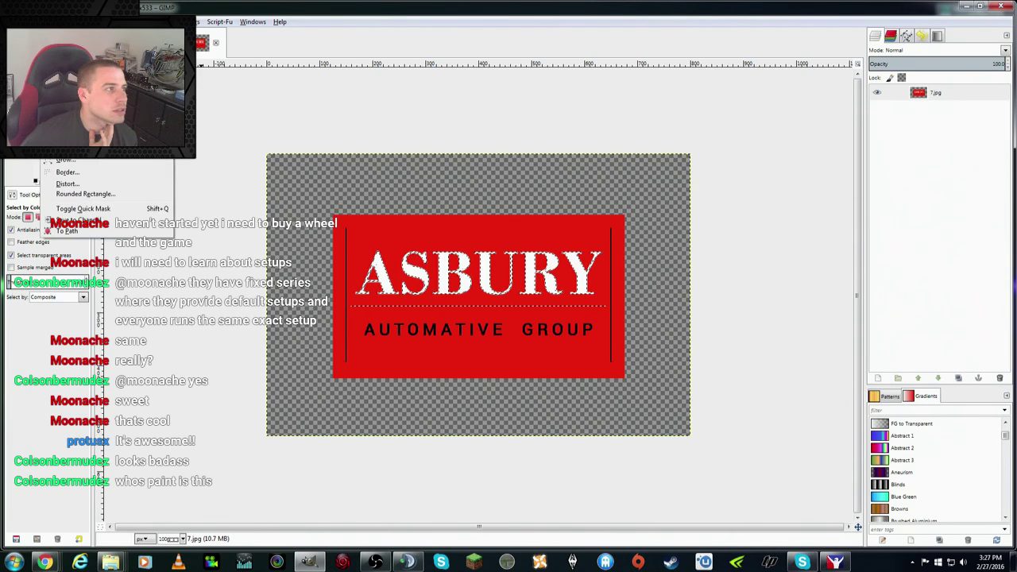
{"action": "left_click", "coordinate": [64, 54]}
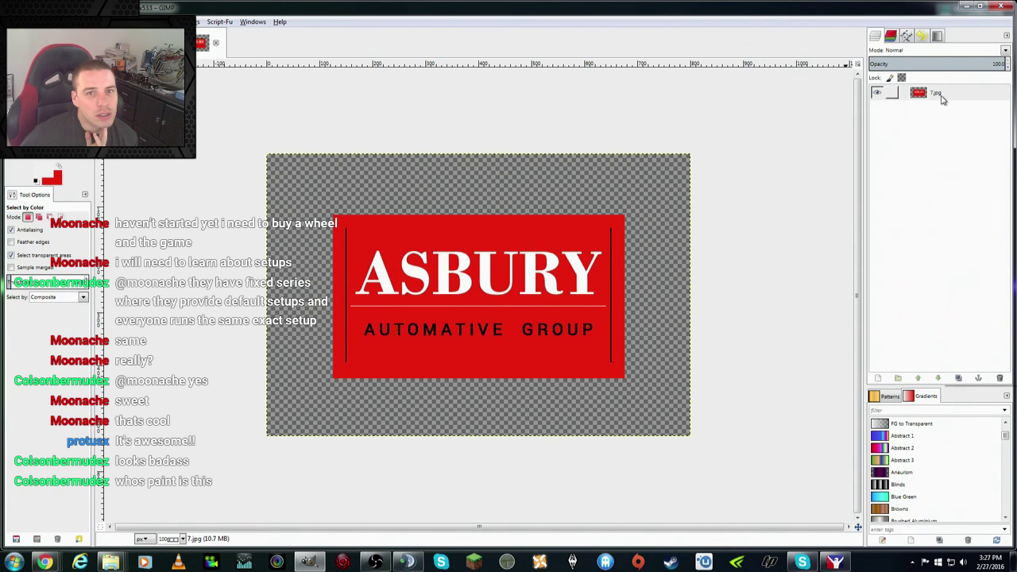
{"action": "right_click", "coordinate": [943, 99]}
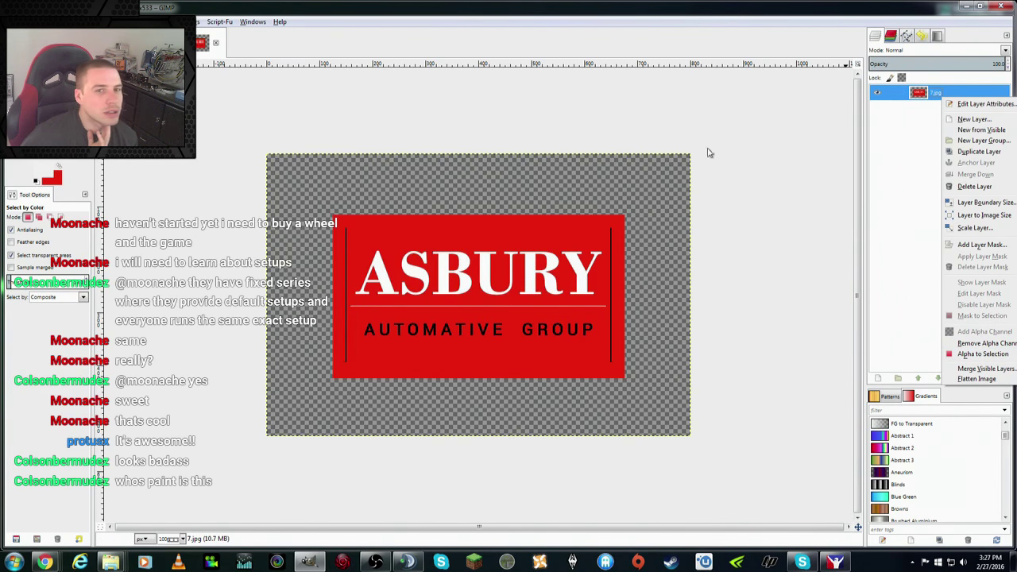
{"action": "left_click", "coordinate": [978, 354]}
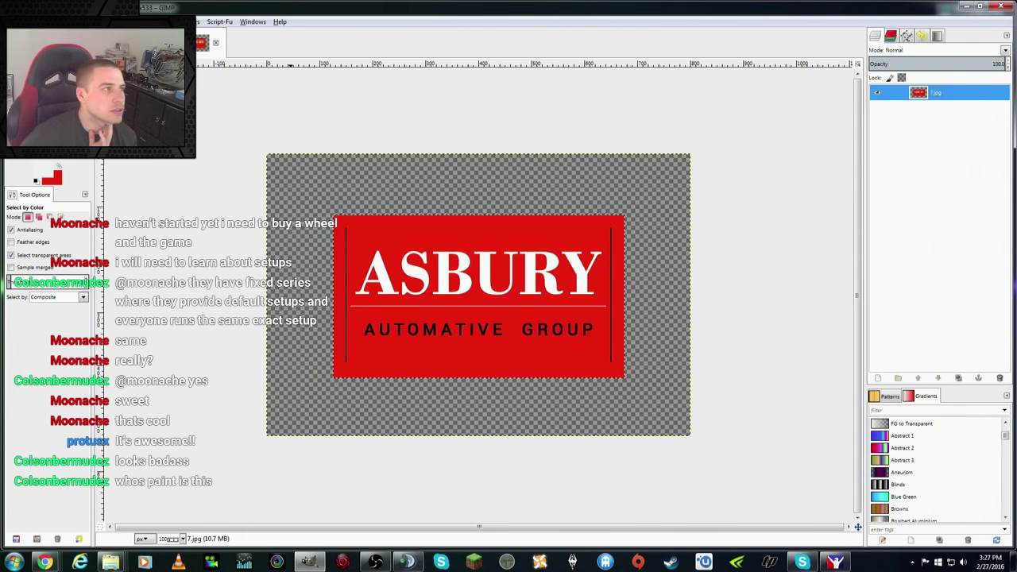
{"action": "left_click", "coordinate": [119, 21]}
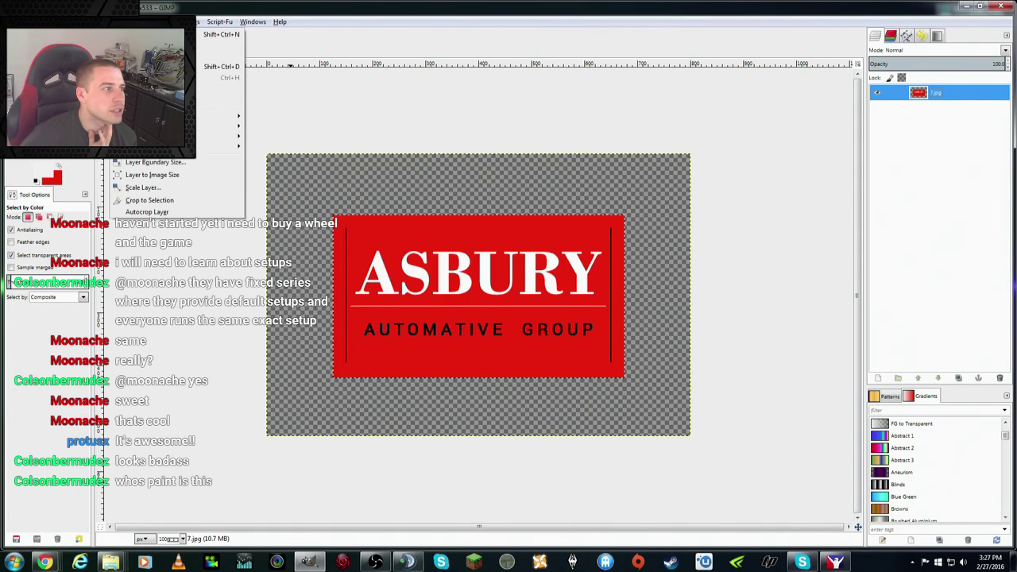
{"action": "left_click", "coordinate": [181, 200]}
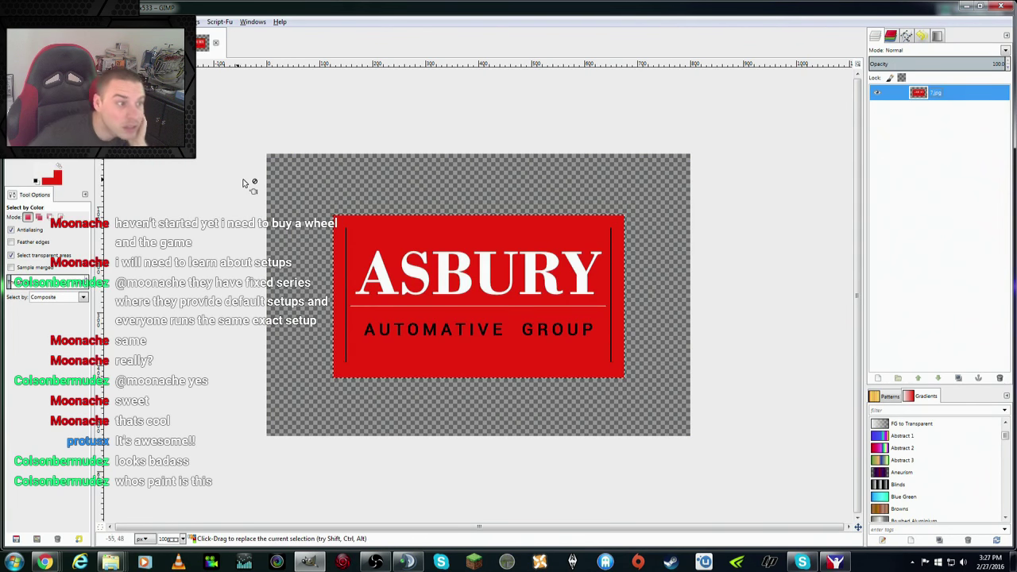
{"action": "left_click", "coordinate": [119, 21]}
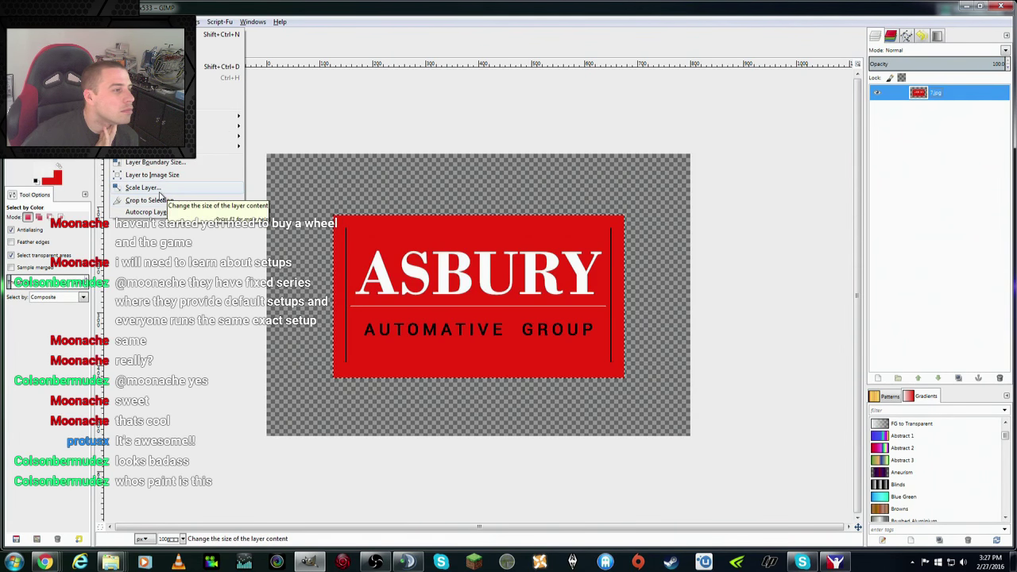
{"action": "key", "text": "Escape"}
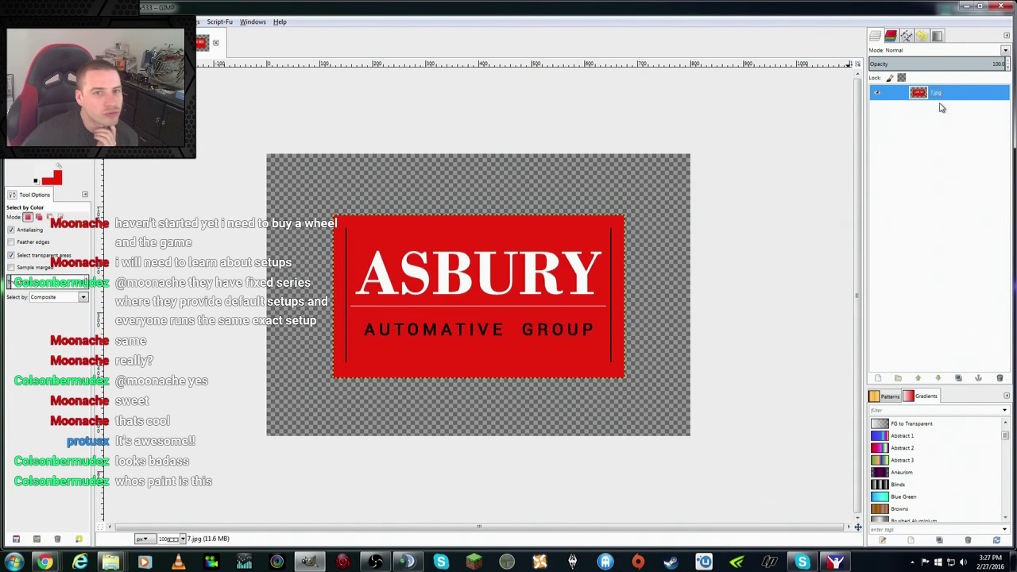
{"action": "left_click", "coordinate": [502, 228]}
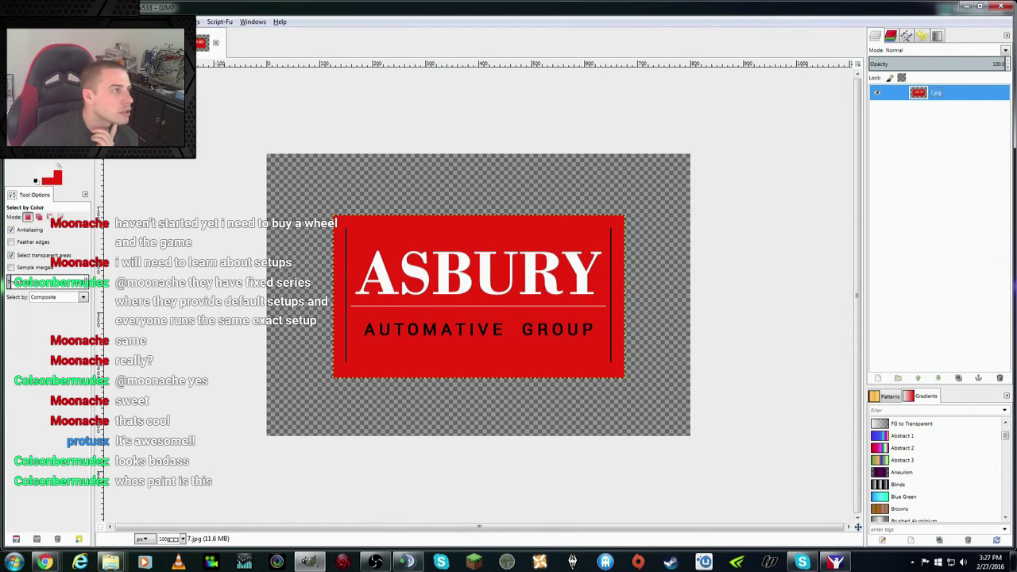
{"action": "left_click", "coordinate": [387, 236]}
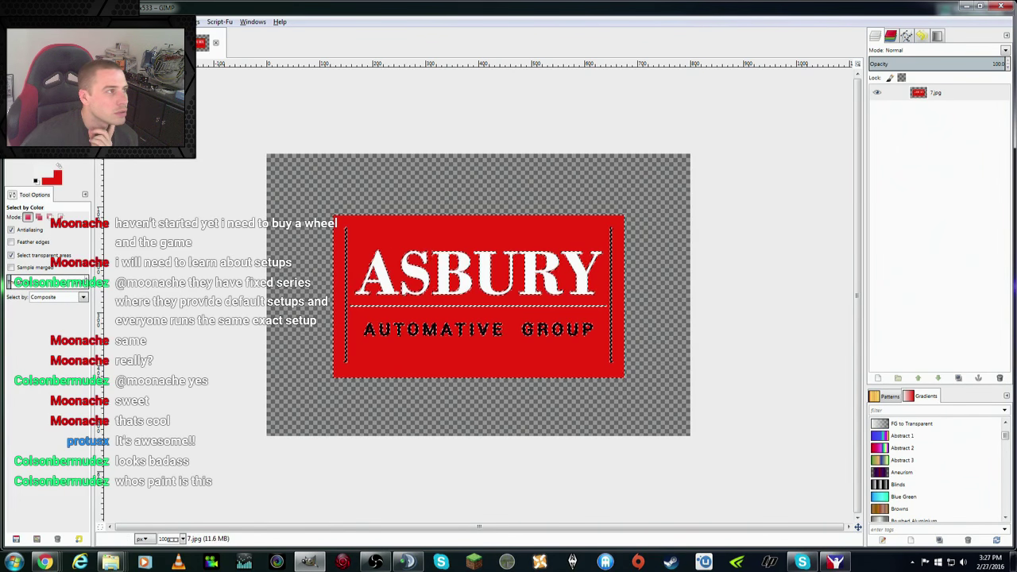
{"action": "left_click", "coordinate": [76, 22]}
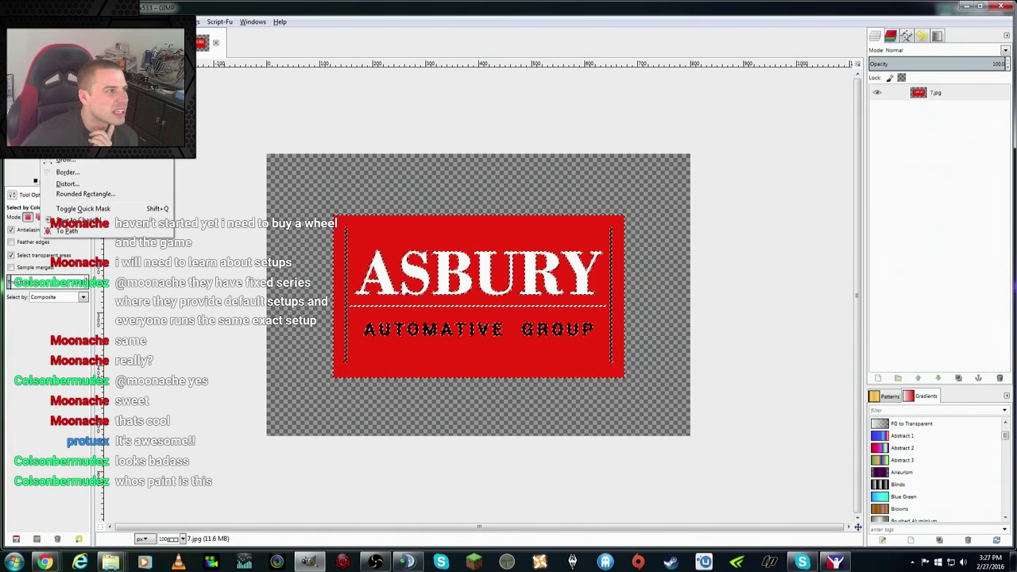
{"action": "left_click", "coordinate": [67, 231]}
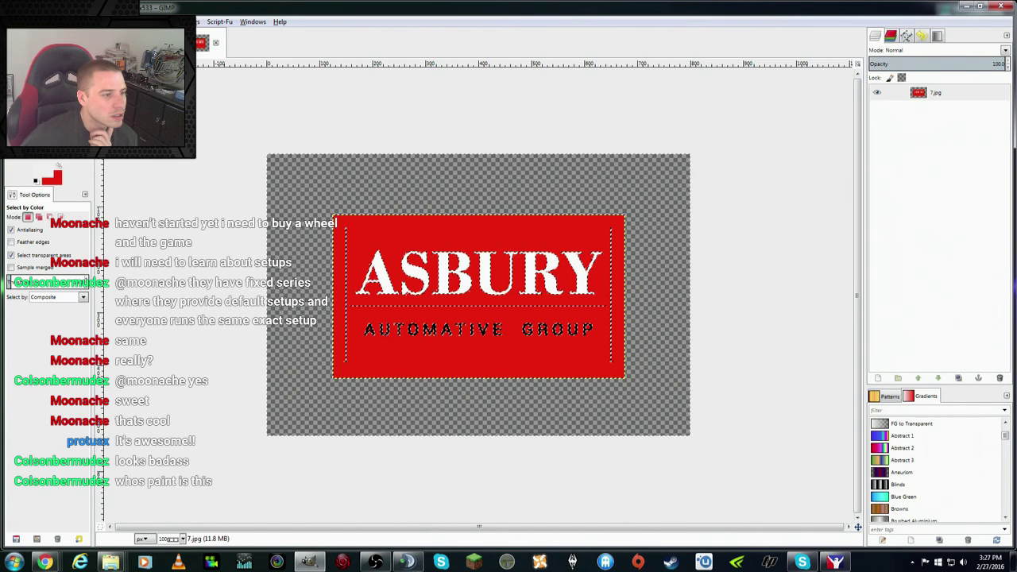
{"action": "key", "text": "shift+b"}
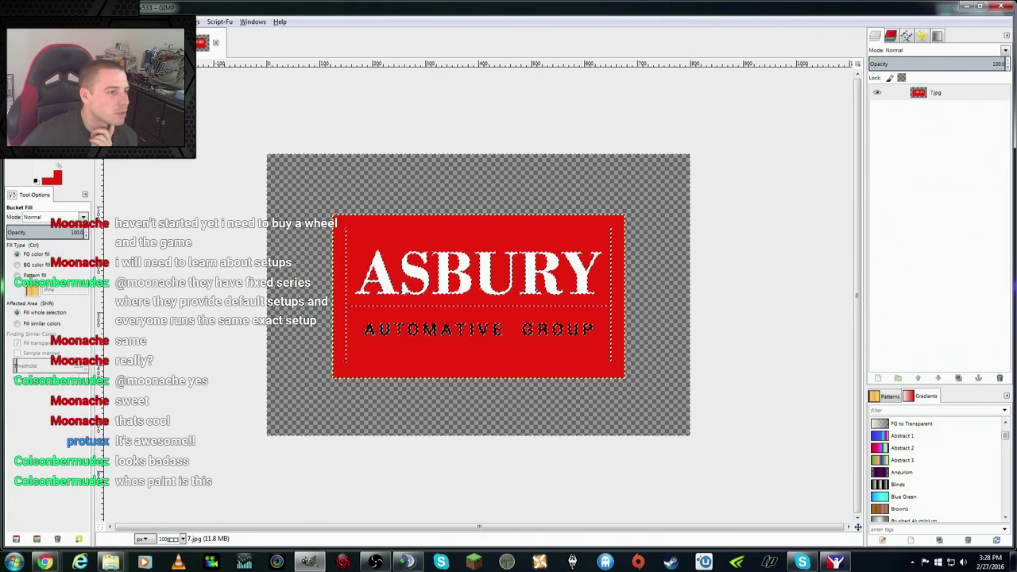
{"action": "left_click", "coordinate": [390, 292]}
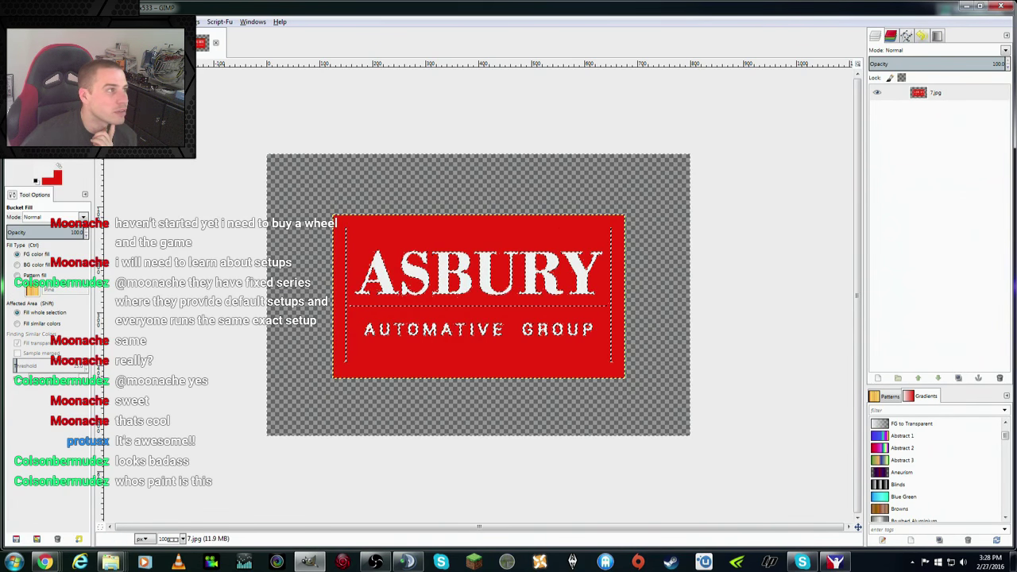
{"action": "left_click", "coordinate": [31, 22]}
{"action": "left_click", "coordinate": [48, 55]}
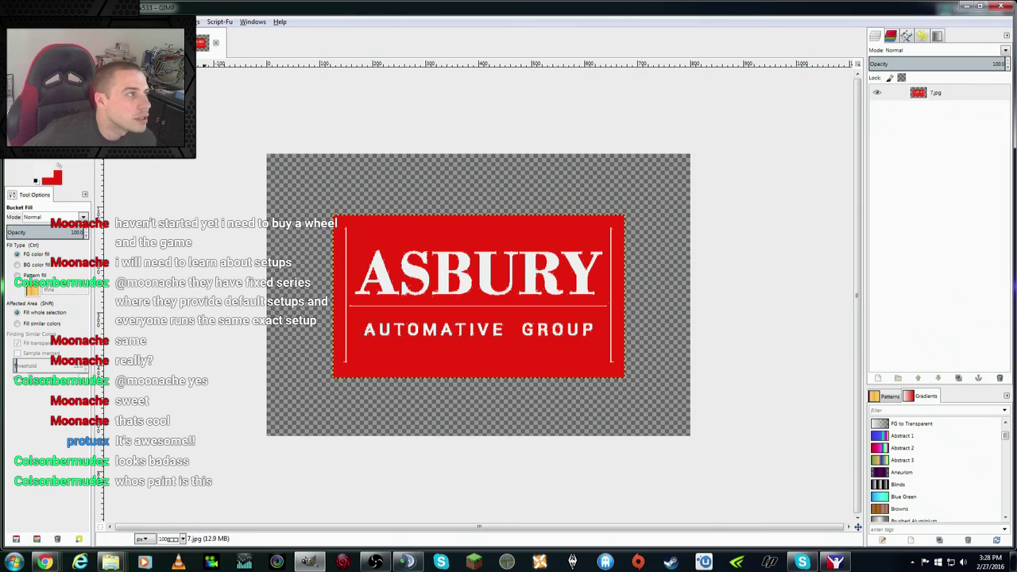
{"action": "key", "text": "alt+e"}
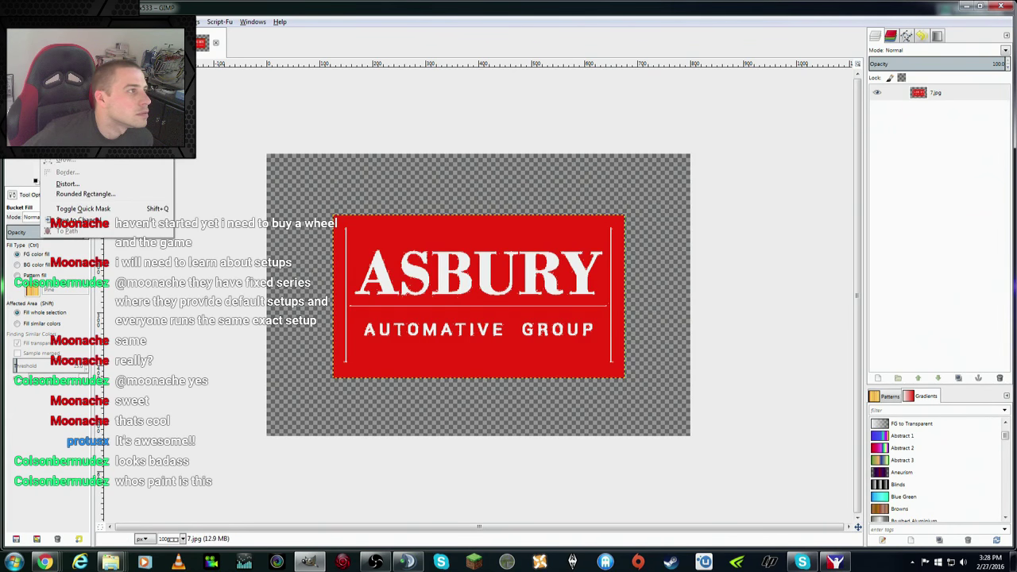
{"action": "key", "text": "Return"}
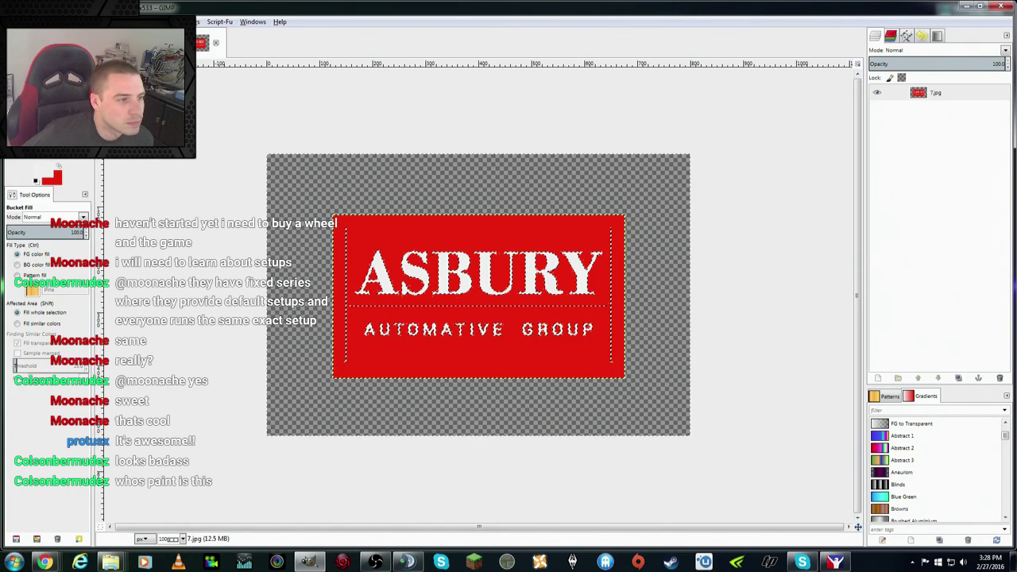
{"action": "key", "text": "alt+e"}
{"action": "key", "text": "Return"}
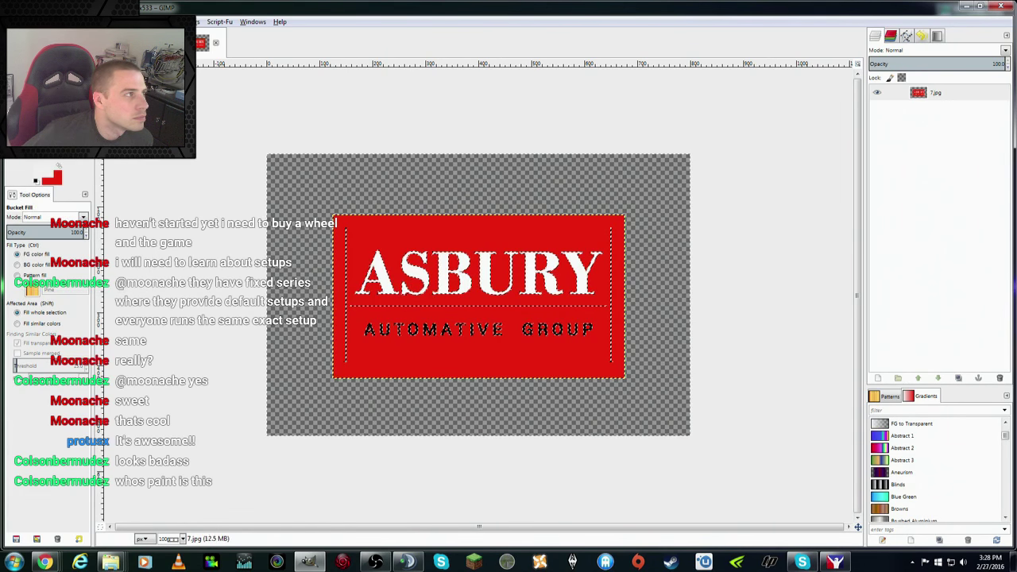
{"action": "key", "text": "alt+e"}
{"action": "key", "text": "Return"}
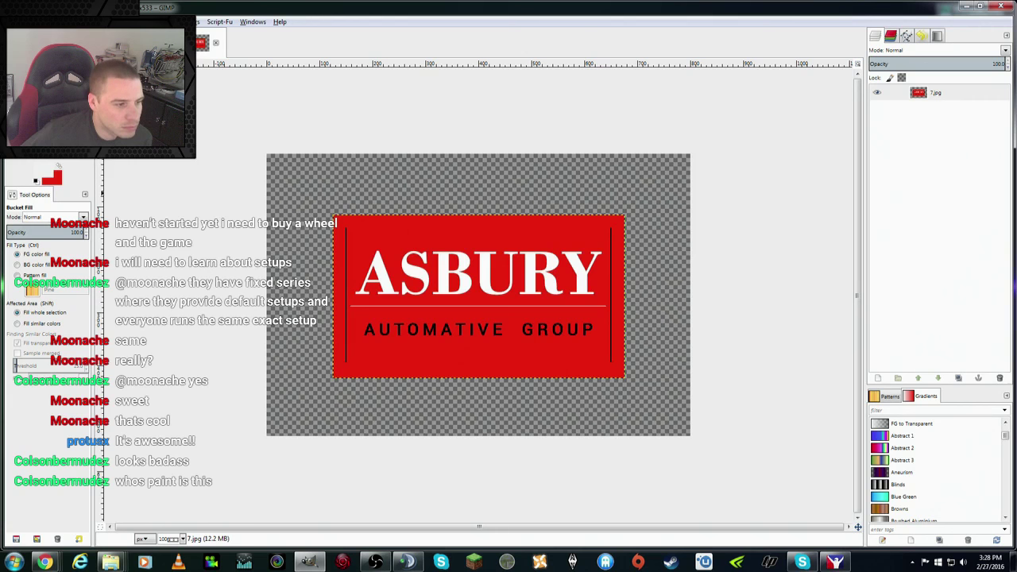
Step: Copy the Asbury logo layer onto the car texture, scale it to 408x229, and centre it on the rear bumper
{"action": "mouse_move", "coordinate": [938, 93]}
{"action": "left_mouse_down"}
{"action": "mouse_move", "coordinate": [205, 76]}
{"action": "mouse_move", "coordinate": [365, 231]}
{"action": "left_mouse_up"}
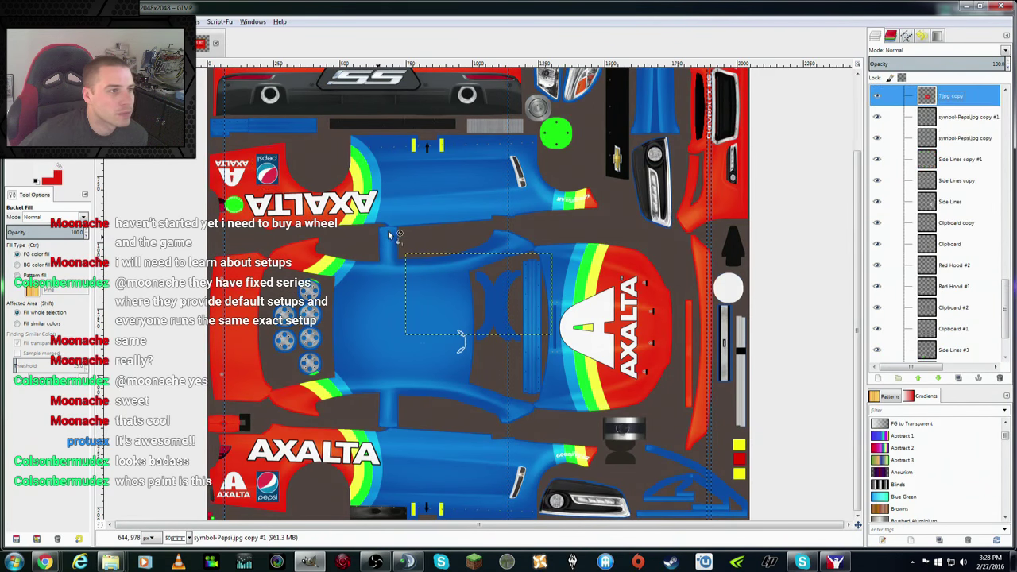
{"action": "key", "text": "m"}
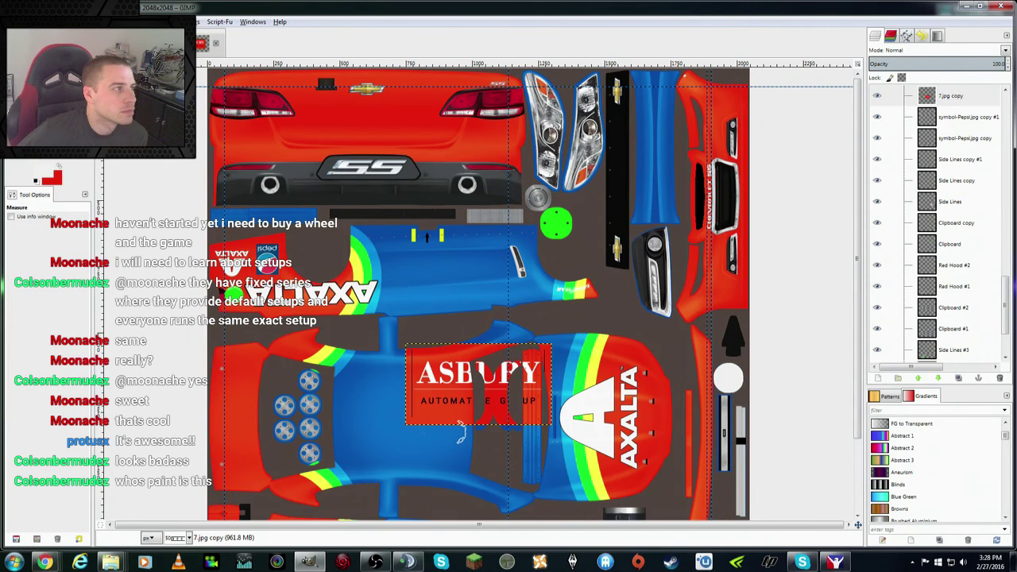
{"action": "left_click_drag", "start_coordinate": [469, 403], "coordinate": [360, 135]}
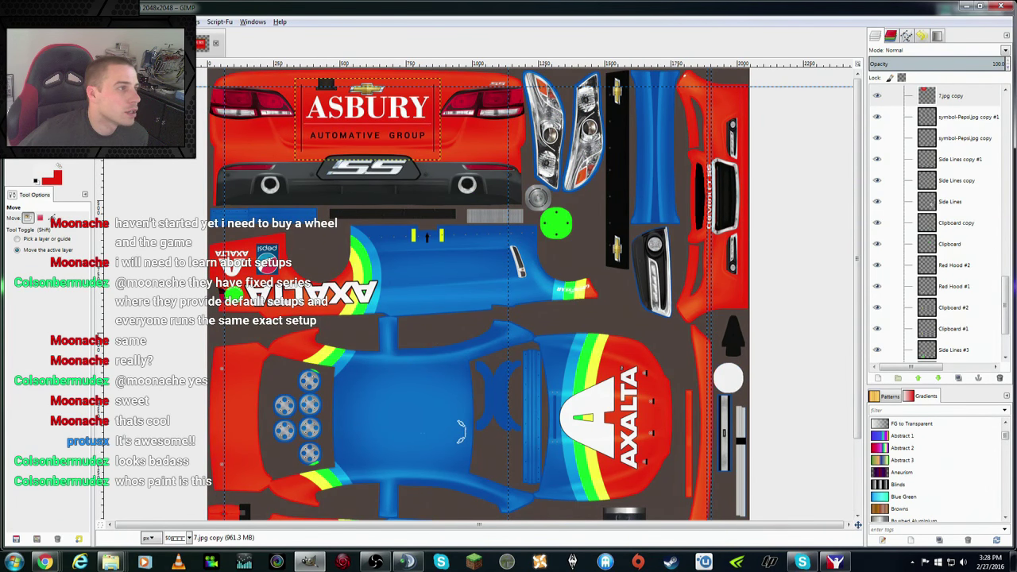
{"action": "key", "text": "shift+s"}
{"action": "left_click", "coordinate": [298, 83]}
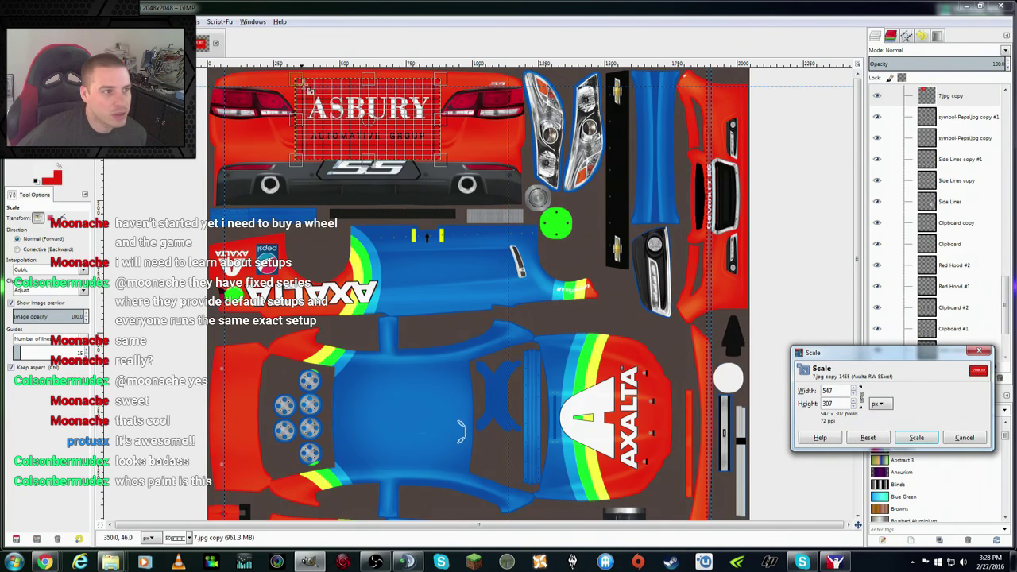
{"action": "left_click_drag", "start_coordinate": [300, 81], "coordinate": [312, 103]}
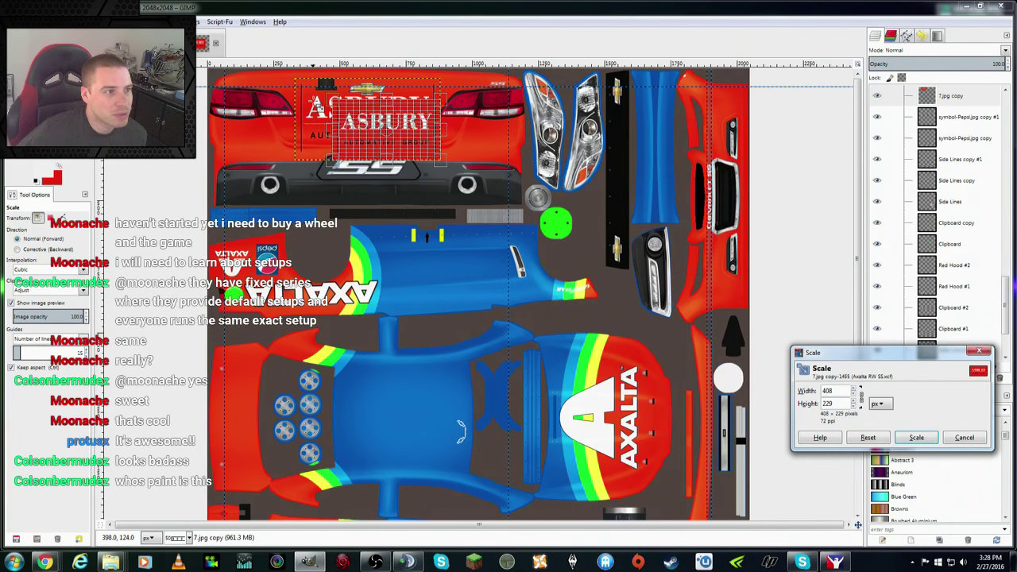
{"action": "left_click", "coordinate": [916, 438]}
{"action": "key", "text": "m"}
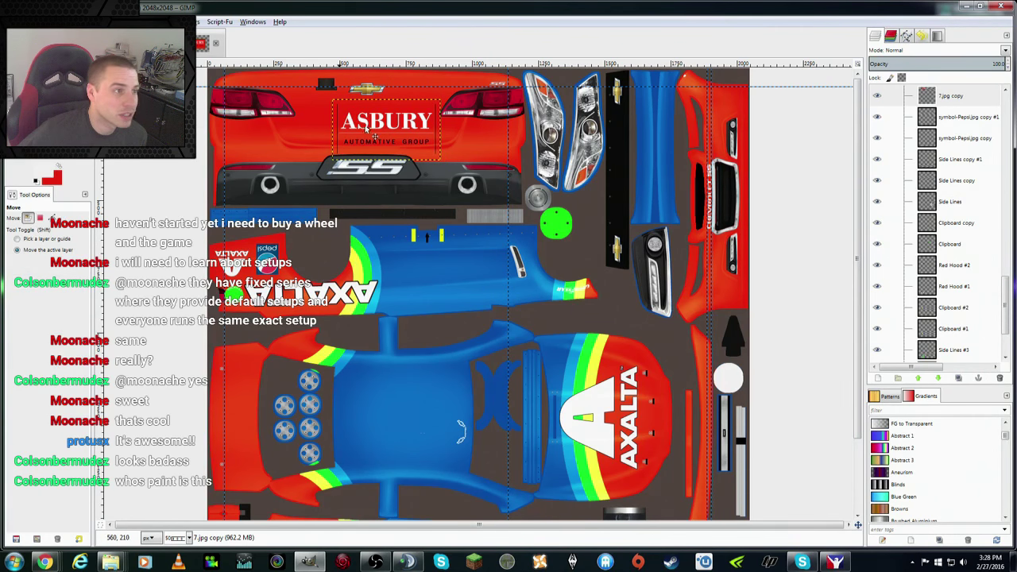
{"action": "left_click_drag", "start_coordinate": [379, 132], "coordinate": [358, 120]}
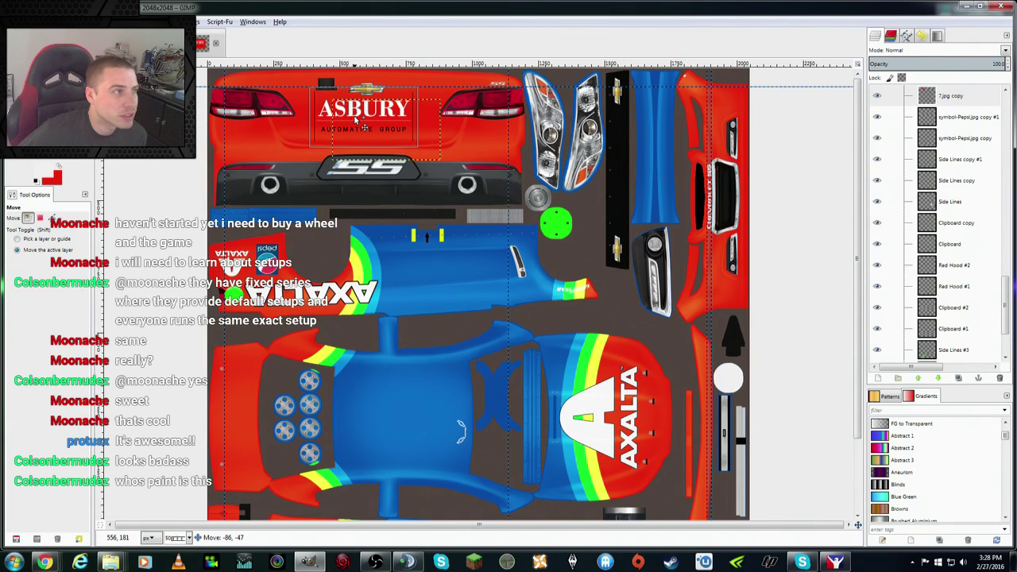
Step: Show the car photo, shrink the GIMP window, and close the Asbury logo search tab
{"action": "key", "text": "ctrl+Tab"}
{"action": "mouse_move", "coordinate": [226, 10]}
{"action": "left_mouse_down"}
{"action": "mouse_move", "coordinate": [252, 18]}
{"action": "mouse_move", "coordinate": [111, 377]}
{"action": "left_mouse_up"}
{"action": "left_click", "coordinate": [302, 53]}
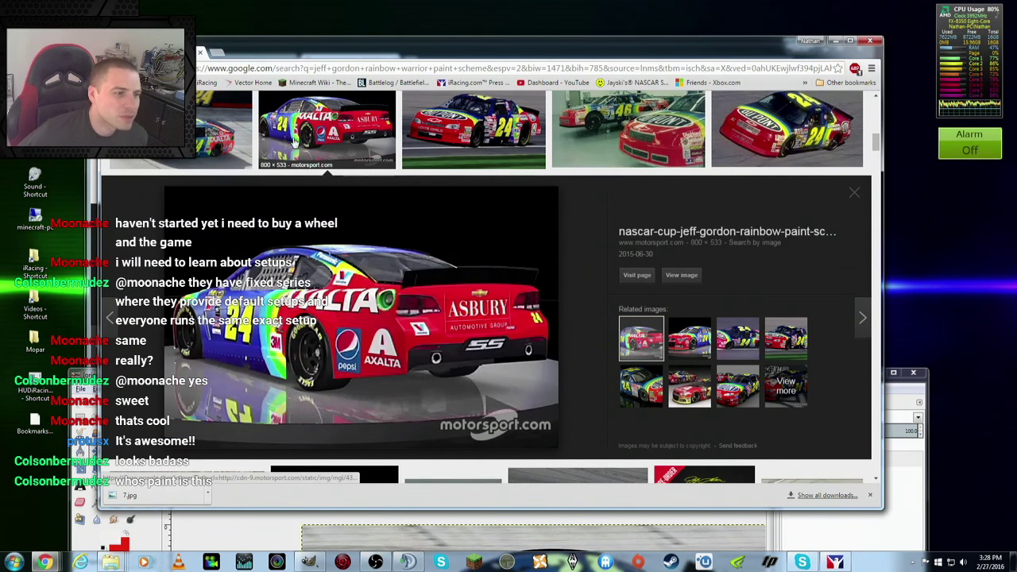
Step: Close the Jeff Gordon image search window and bring GIMP's car texture image back
{"action": "left_click", "coordinate": [870, 40]}
{"action": "left_click_drag", "start_coordinate": [451, 376], "coordinate": [438, 26]}
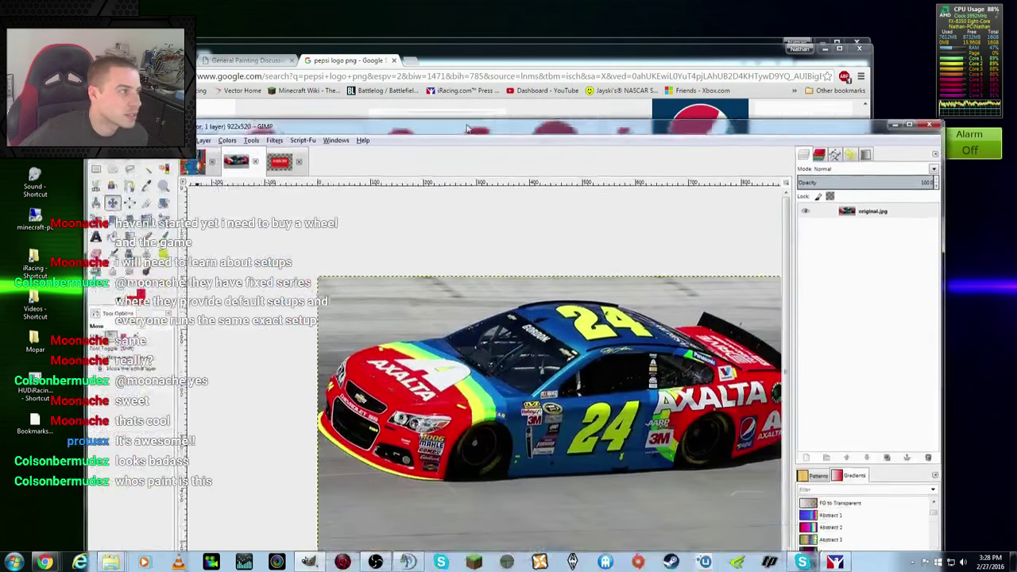
{"action": "left_click", "coordinate": [251, 59]}
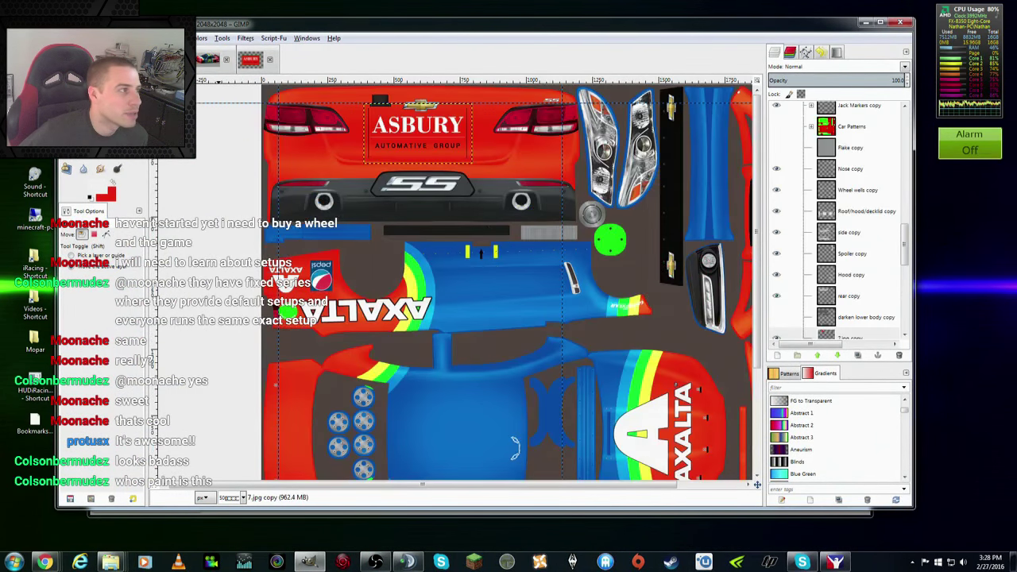
Step: Scale the Asbury logo to about 332x186 and nudge it into place on the rear panel
{"action": "key", "text": "shift+t"}
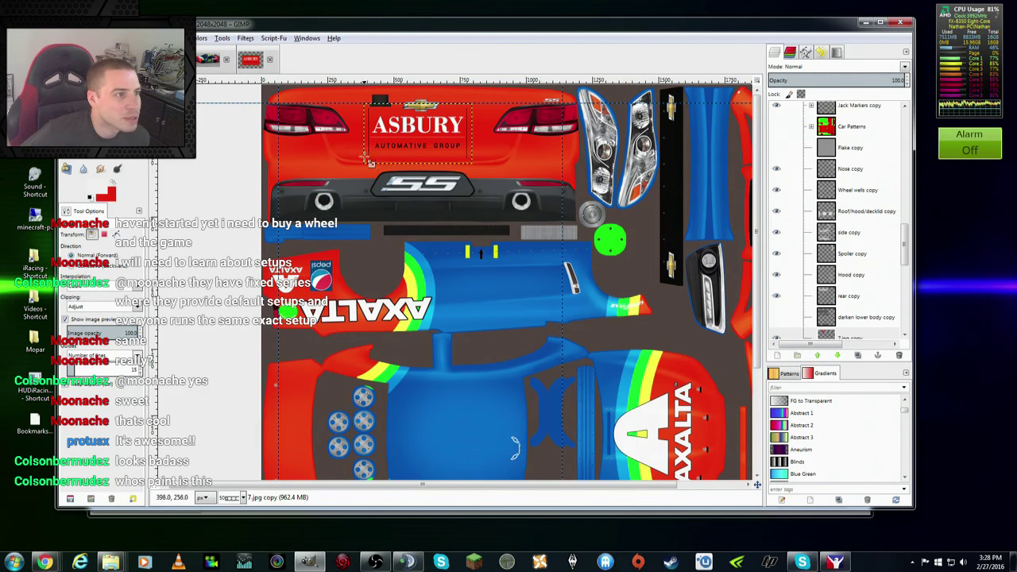
{"action": "left_click", "coordinate": [377, 112]}
{"action": "left_click_drag", "start_coordinate": [376, 112], "coordinate": [379, 118]}
{"action": "left_click", "coordinate": [913, 438]}
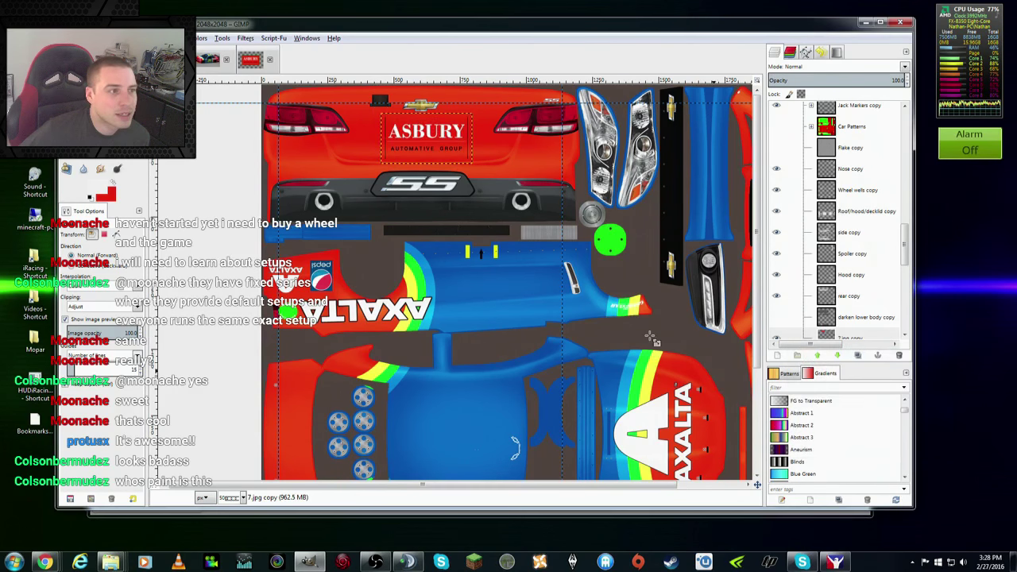
{"action": "key", "text": "m"}
{"action": "left_click_drag", "start_coordinate": [419, 146], "coordinate": [410, 137]}
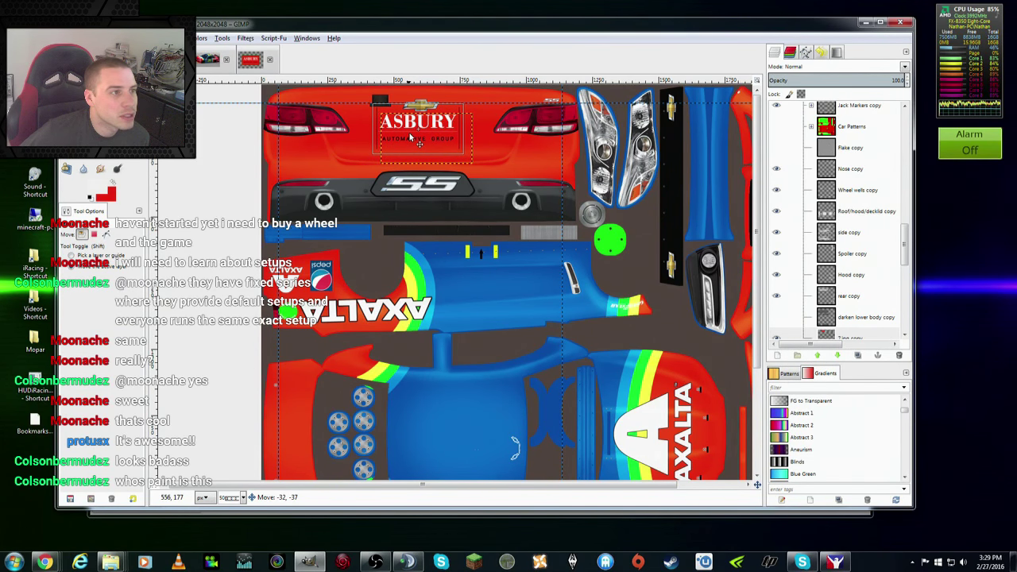
{"action": "left_click_drag", "start_coordinate": [409, 136], "coordinate": [410, 137]}
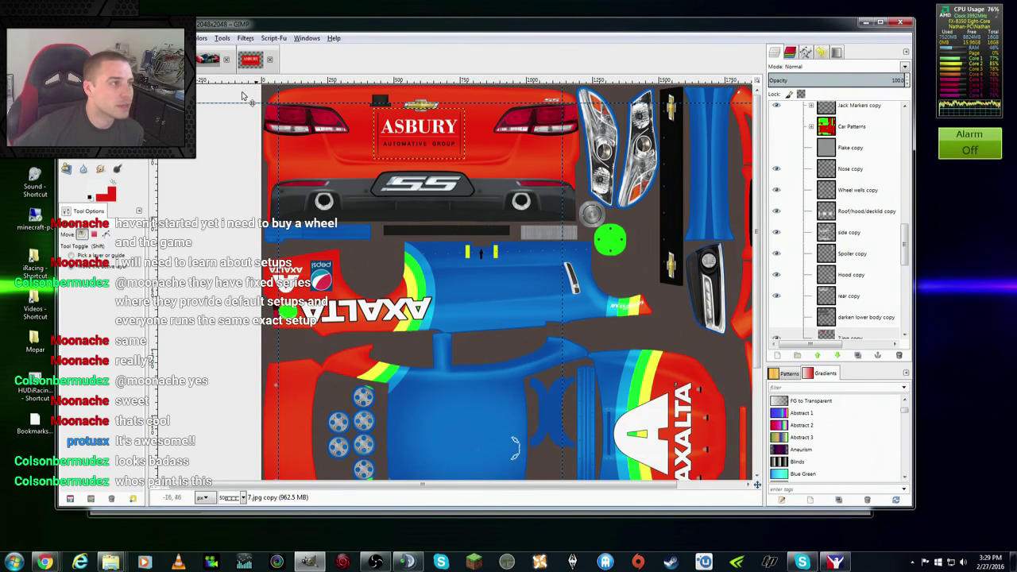
Step: Permanently delete the 15 selected items and bring up the Canva pictures folder
{"action": "key", "text": "Delete"}
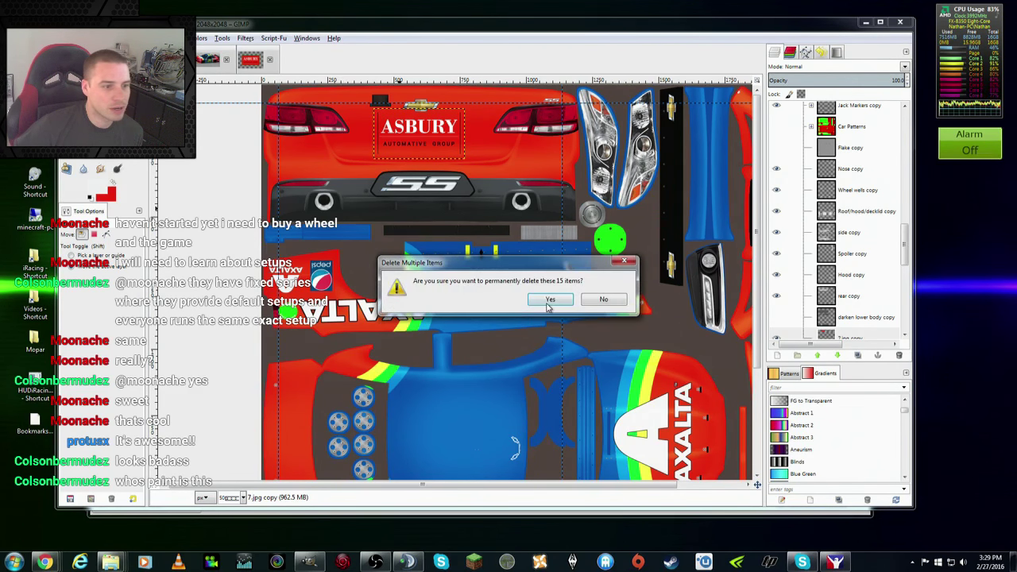
{"action": "left_click", "coordinate": [616, 300]}
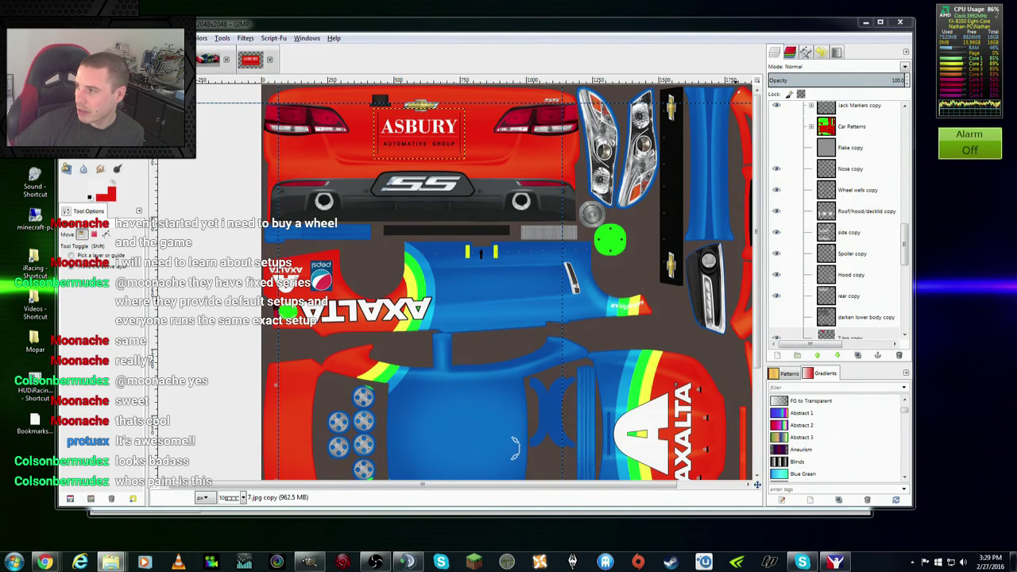
{"action": "key", "text": "alt+Tab"}
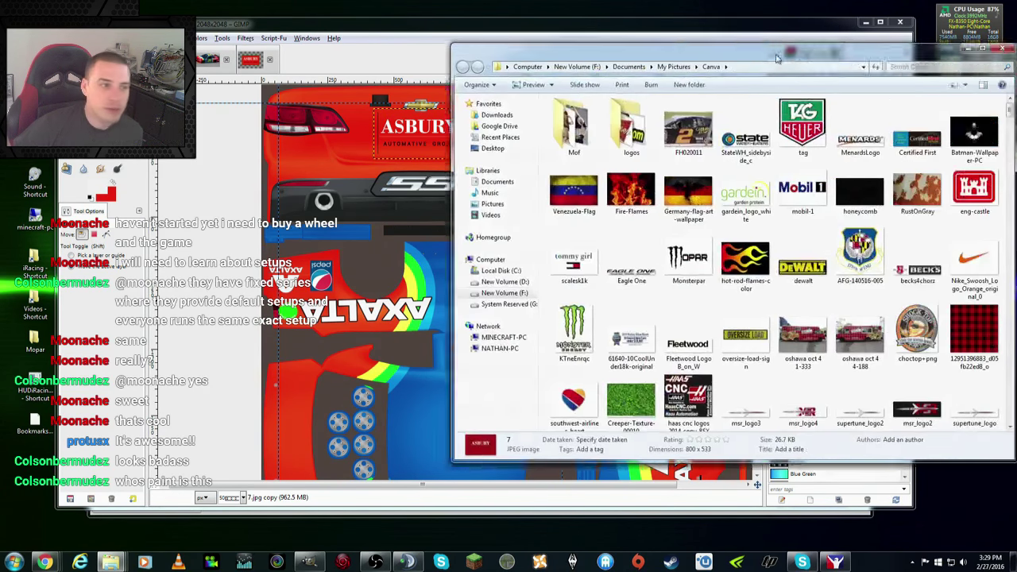
{"action": "mouse_move", "coordinate": [751, 119]}
{"action": "left_mouse_down"}
{"action": "mouse_move", "coordinate": [747, 159]}
{"action": "mouse_move", "coordinate": [747, 120]}
{"action": "left_mouse_up"}
Step: Search the Canva folder for 'valv' and drag valvoline-logo into GIMP to open it
{"action": "left_click", "coordinate": [656, 73]}
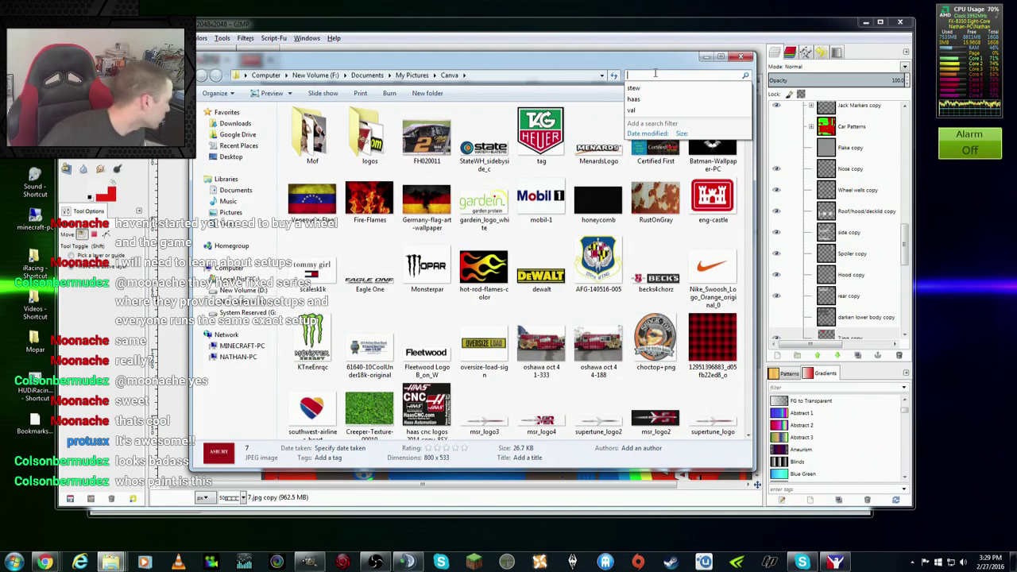
{"action": "type", "text": "valv"}
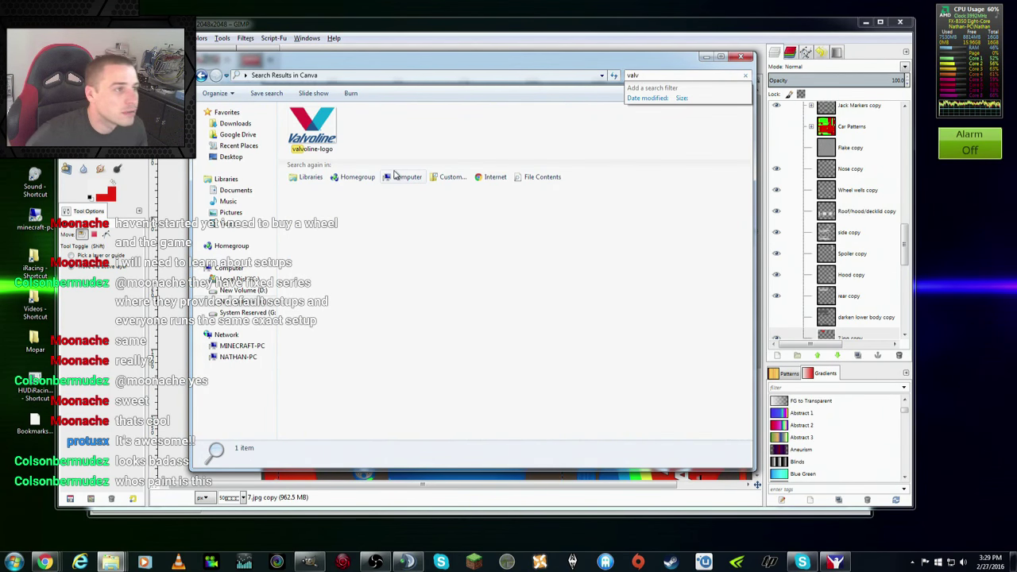
{"action": "left_click", "coordinate": [312, 130]}
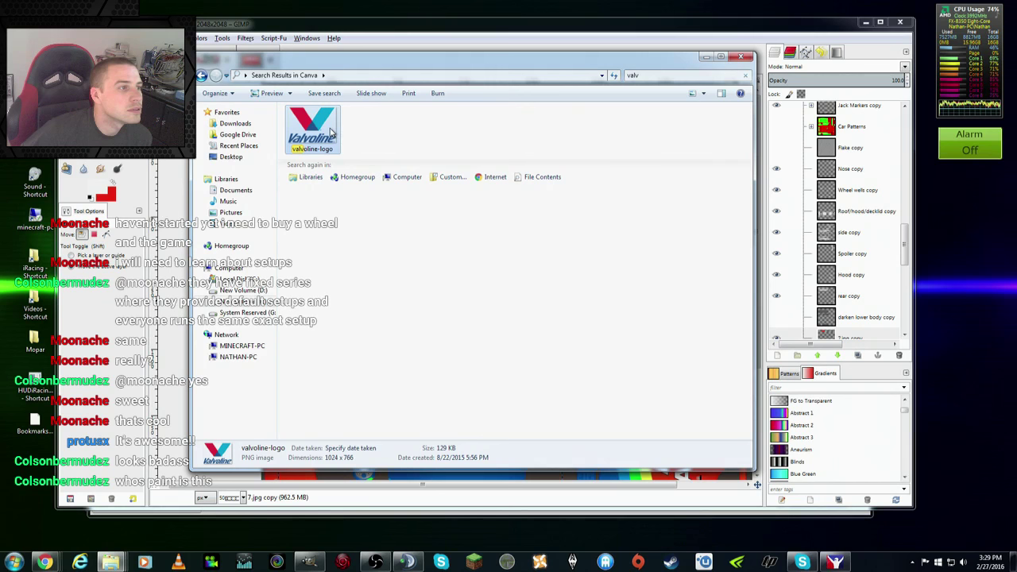
{"action": "left_click_drag", "start_coordinate": [332, 134], "coordinate": [515, 447]}
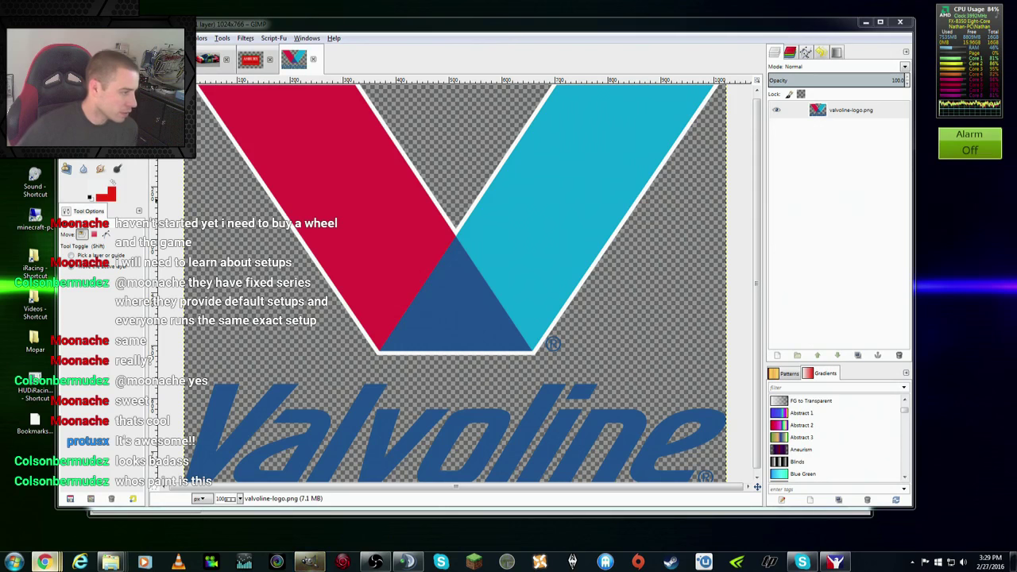
{"action": "left_click", "coordinate": [44, 562]}
Step: Replace the Pepsi tab with an image search for 'jeff gordon rainbow warrior paint scheme'
{"action": "left_click", "coordinate": [393, 60]}
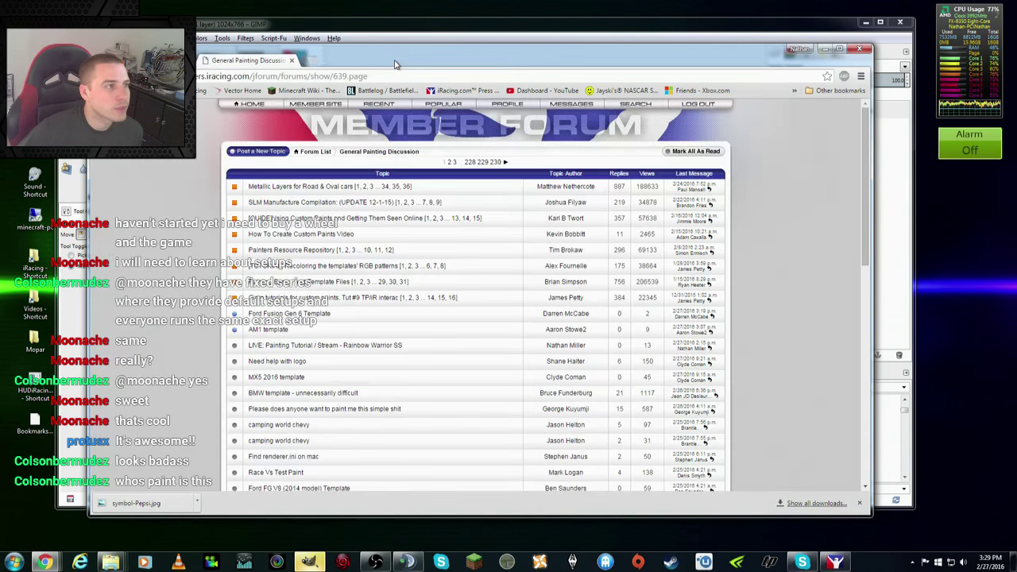
{"action": "left_click", "coordinate": [312, 62]}
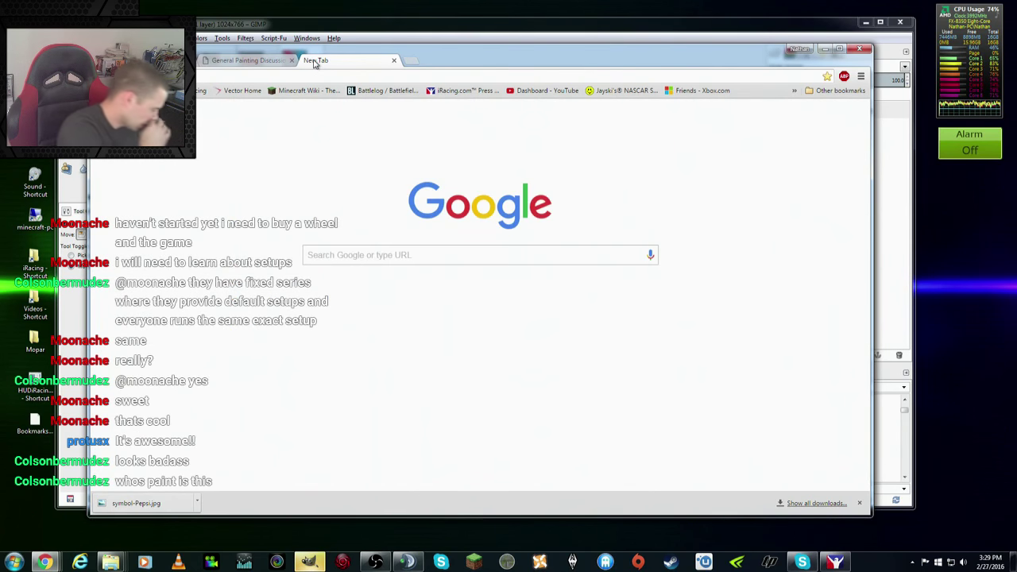
{"action": "type", "text": "ra"}
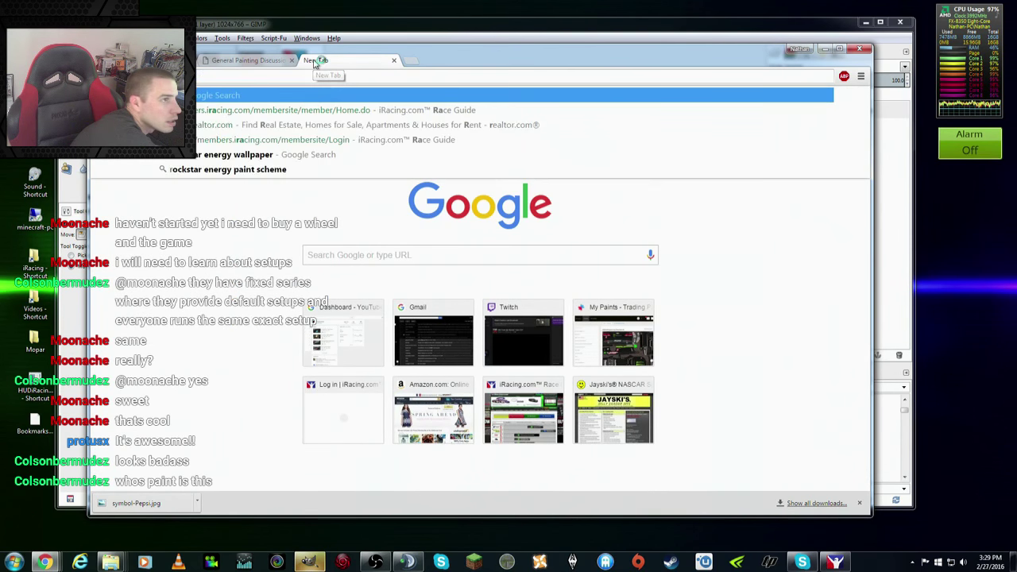
{"action": "type", "text": "in"}
{"action": "type", "text": "jeff gordon rainbow warrior paint scheme"}
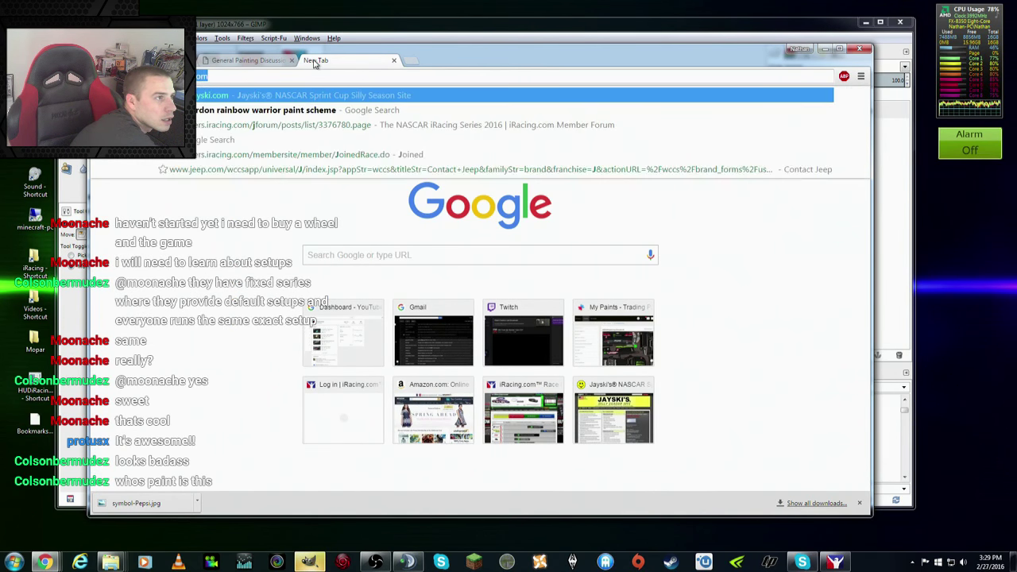
{"action": "key", "text": "Return"}
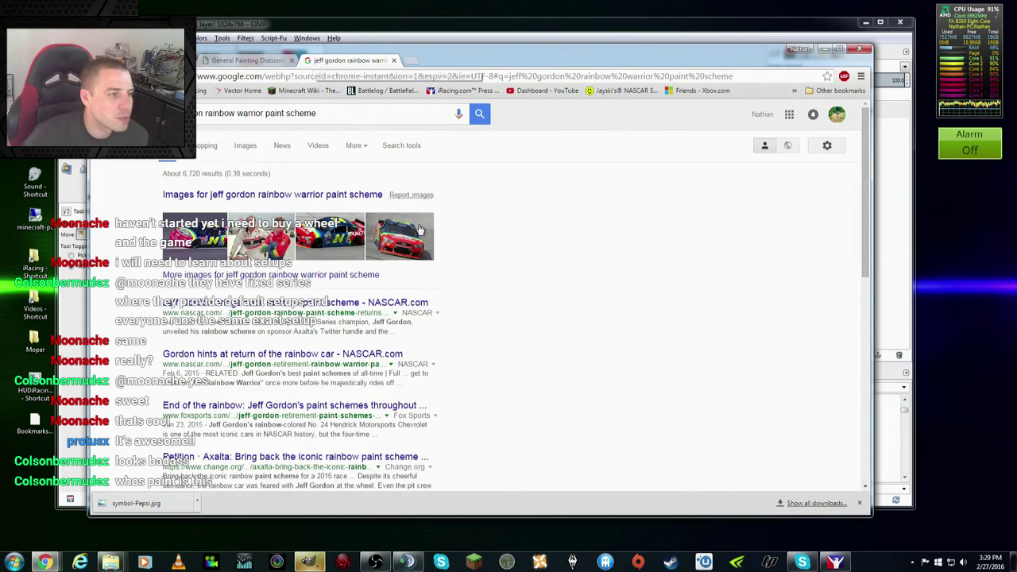
{"action": "left_click", "coordinate": [294, 191]}
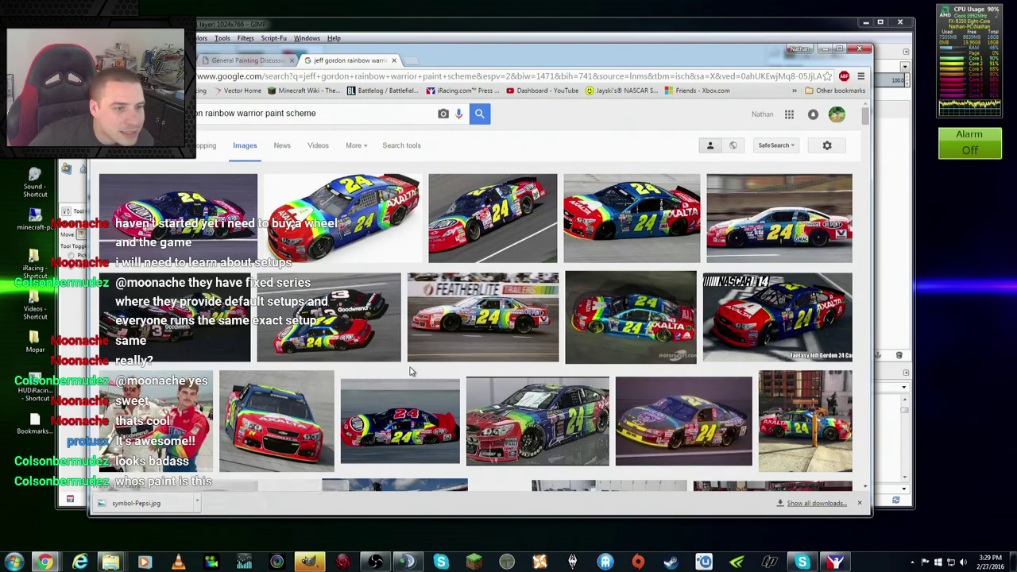
Step: Scroll the results and enlarge the AXALTA #24 rainbow car image
{"action": "scroll", "coordinate": [389, 372], "scroll_direction": "down", "scroll_amount": 3}
{"action": "scroll", "coordinate": [421, 357], "scroll_direction": "down", "scroll_amount": 1}
{"action": "scroll", "coordinate": [458, 340], "scroll_direction": "down", "scroll_amount": 2}
{"action": "scroll", "coordinate": [458, 340], "scroll_direction": "down", "scroll_amount": 1}
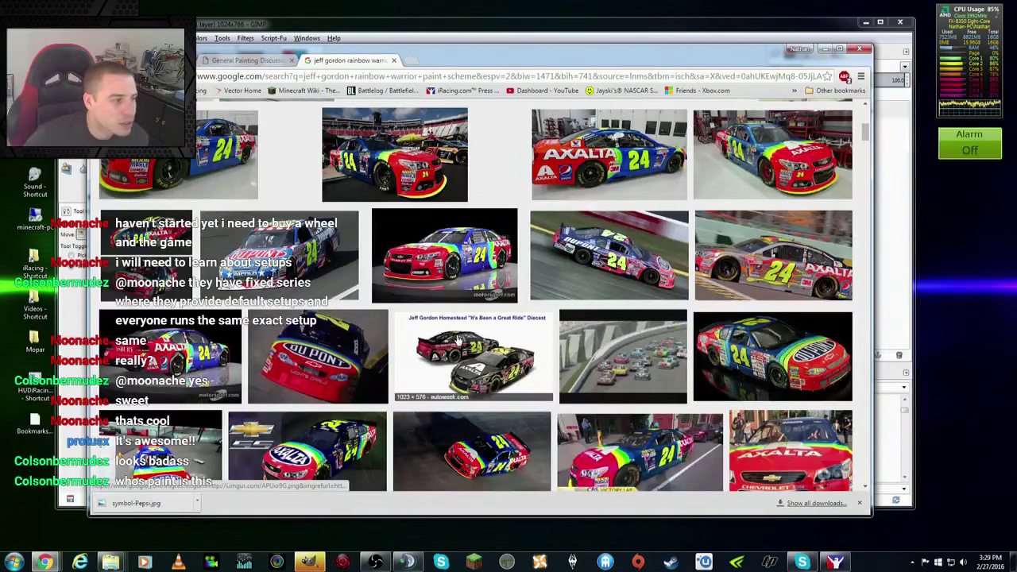
{"action": "left_click", "coordinate": [170, 358]}
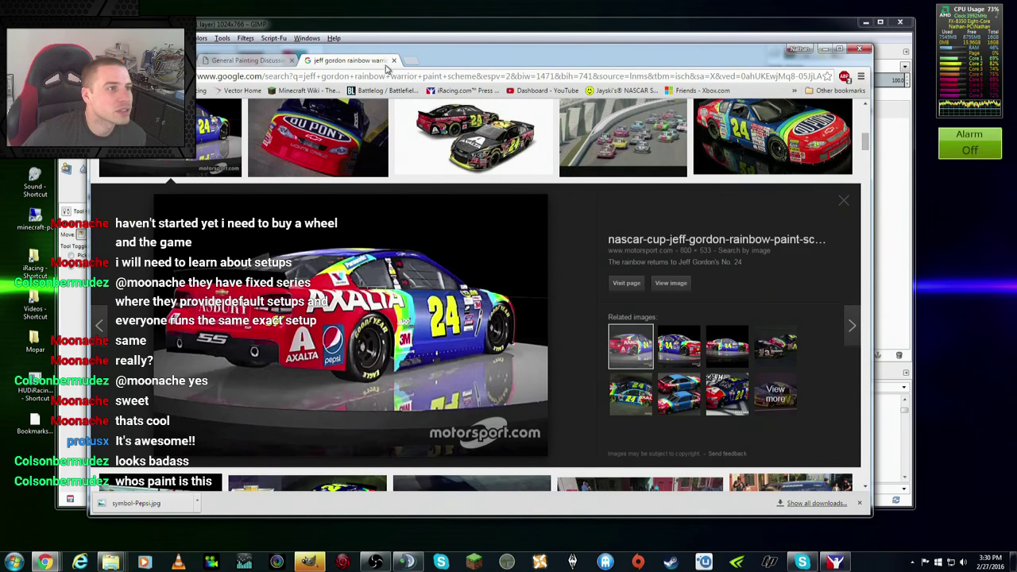
Step: Search Google Images for 'valvoline logo' and compare previews, settling on the block-letter VALVOLINE logo
{"action": "left_click", "coordinate": [410, 62]}
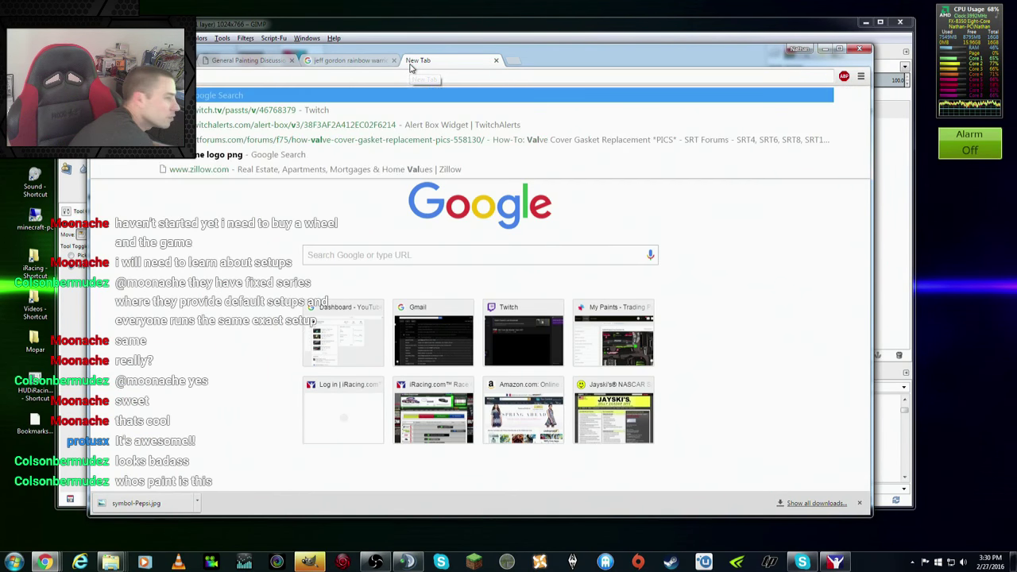
{"action": "type", "text": "valvoline logo"}
{"action": "key", "text": "Return"}
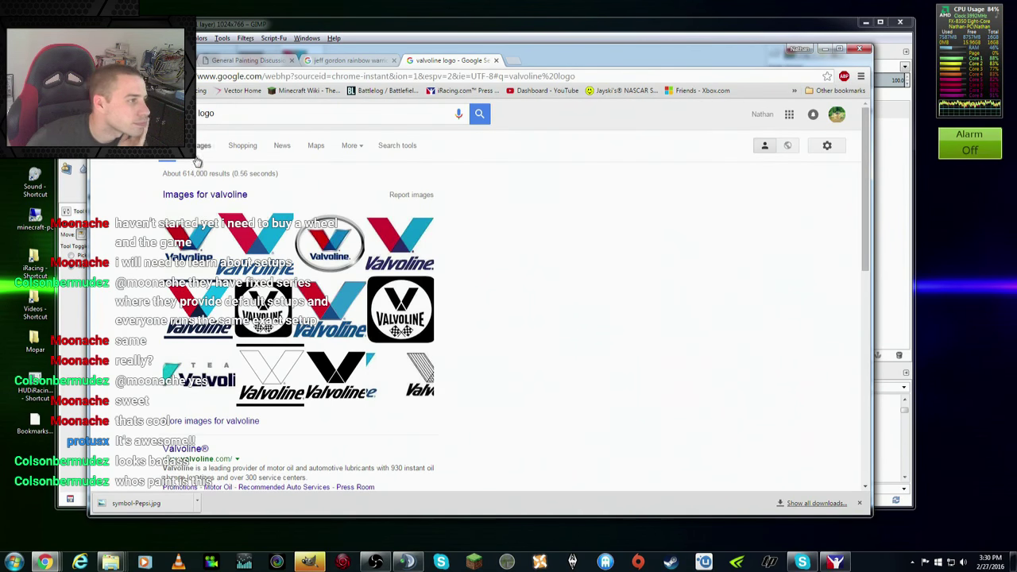
{"action": "left_click", "coordinate": [201, 145]}
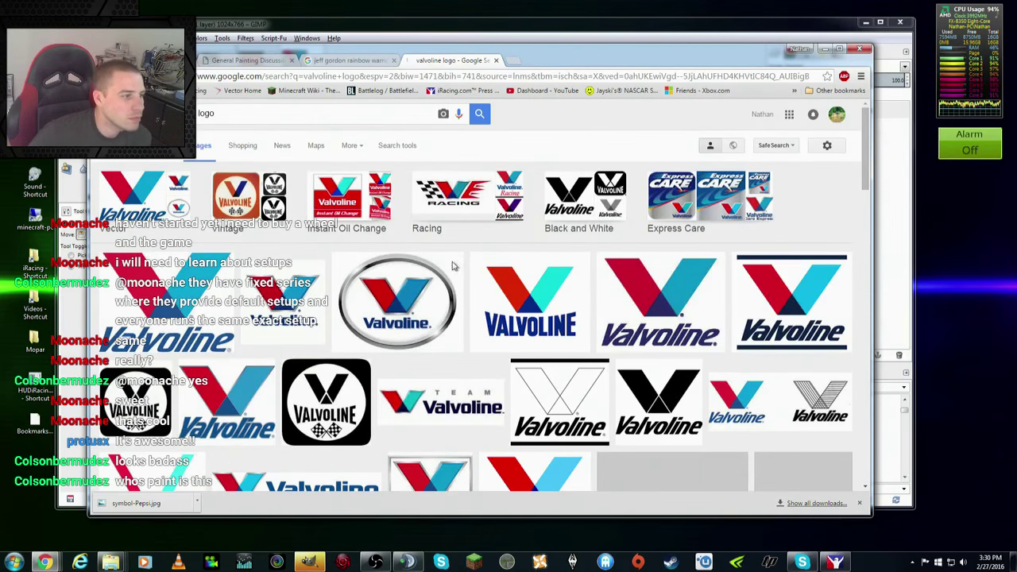
{"action": "left_click", "coordinate": [287, 298]}
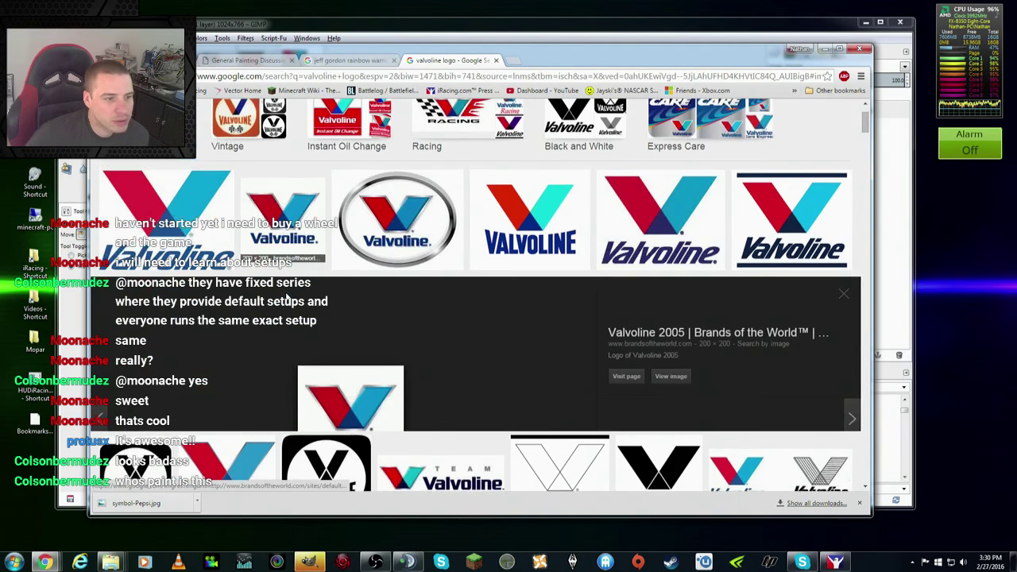
{"action": "scroll", "coordinate": [449, 269], "scroll_direction": "up", "scroll_amount": 2}
{"action": "left_click", "coordinate": [534, 234]}
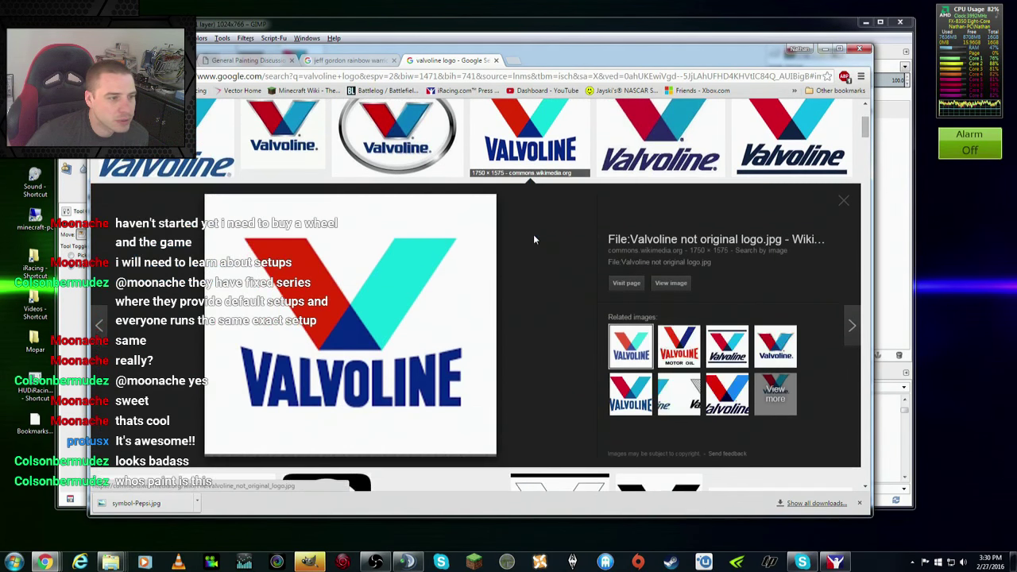
{"action": "scroll", "coordinate": [567, 246], "scroll_direction": "up", "scroll_amount": 2}
{"action": "left_click", "coordinate": [628, 241]}
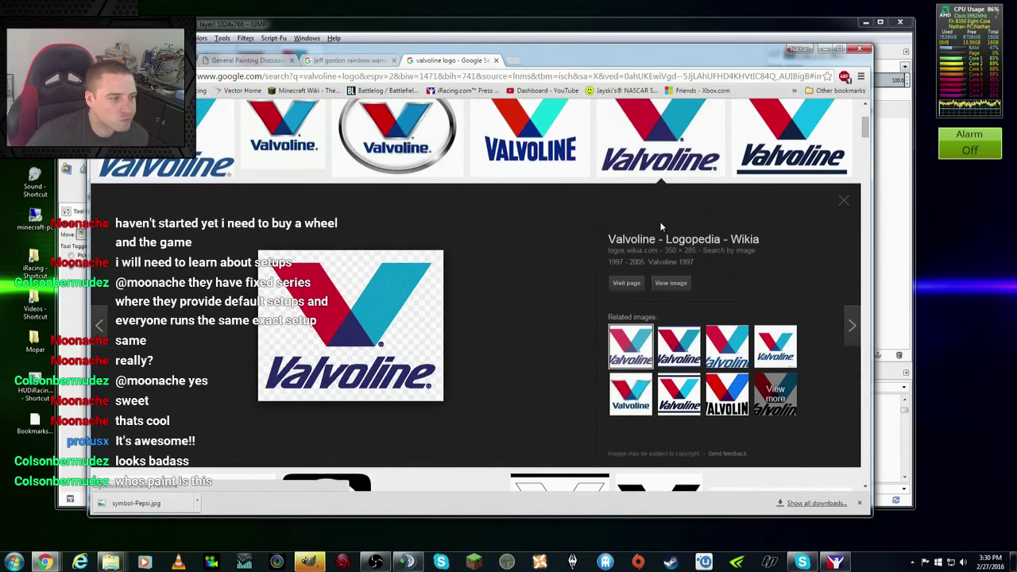
{"action": "scroll", "coordinate": [572, 234], "scroll_direction": "up", "scroll_amount": 2}
{"action": "left_click", "coordinate": [532, 214]}
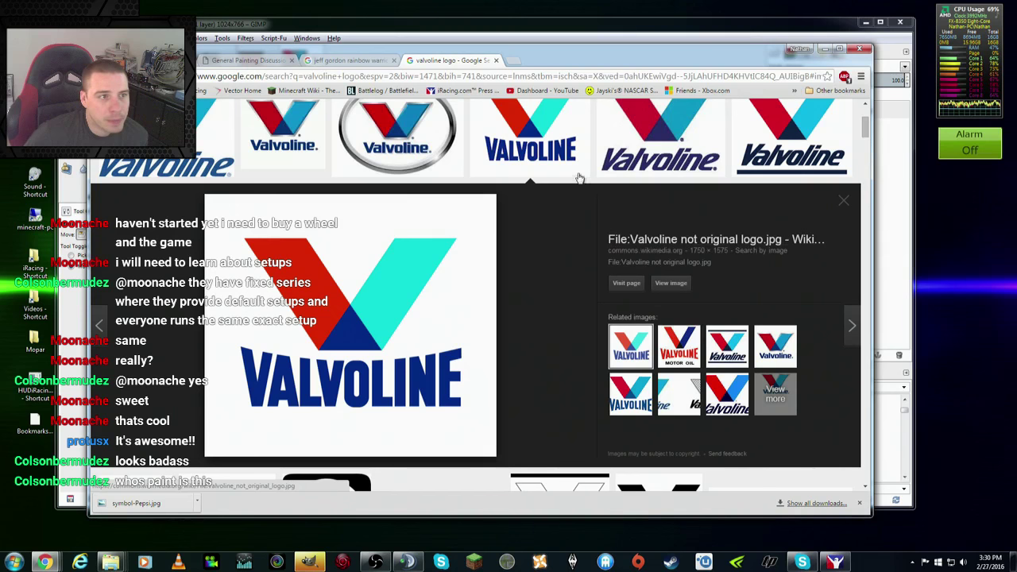
Step: Save the full-size logo as Valvoline_not_original_logo.jpg in the Canva folder, then close its tabs
{"action": "left_click", "coordinate": [674, 284]}
{"action": "right_click", "coordinate": [291, 234]}
{"action": "left_click", "coordinate": [335, 255]}
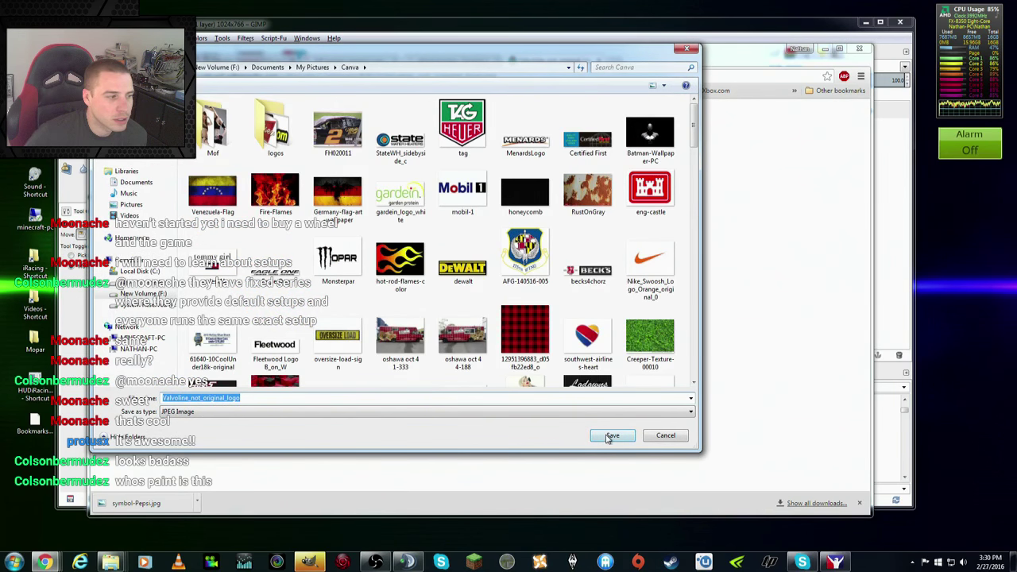
{"action": "left_click", "coordinate": [611, 436]}
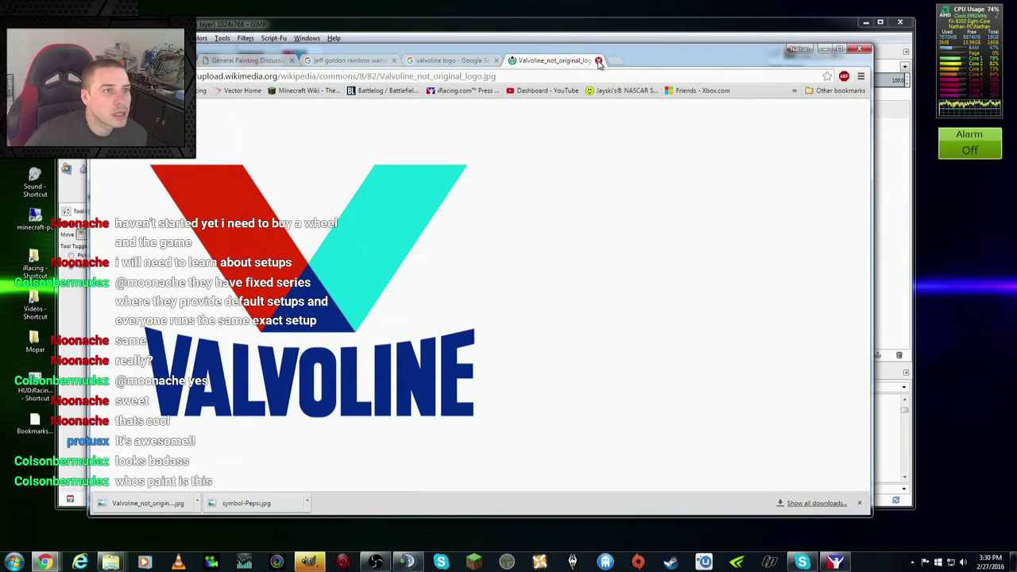
{"action": "left_click", "coordinate": [598, 62]}
{"action": "left_click", "coordinate": [496, 62]}
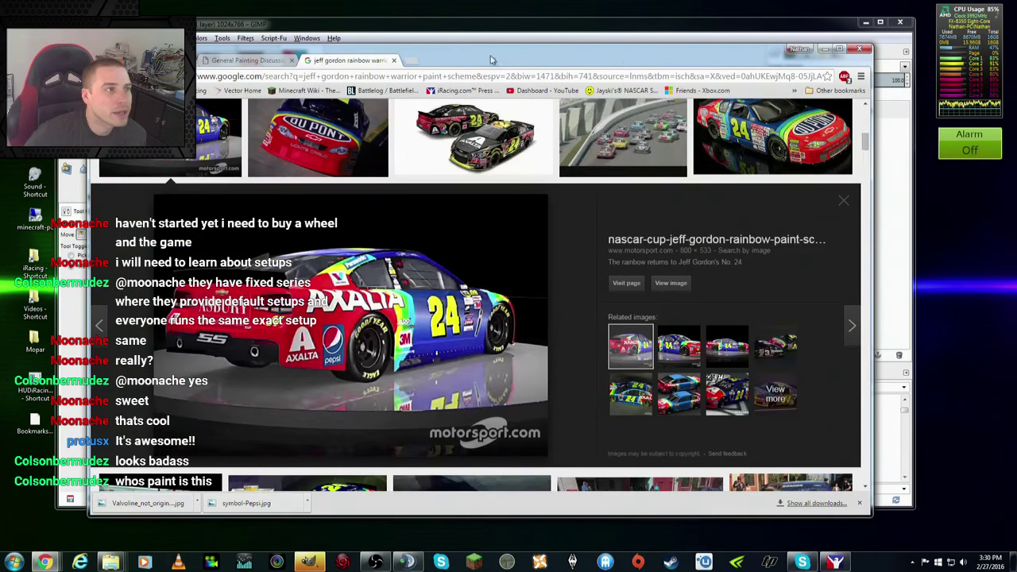
{"action": "left_click", "coordinate": [430, 29]}
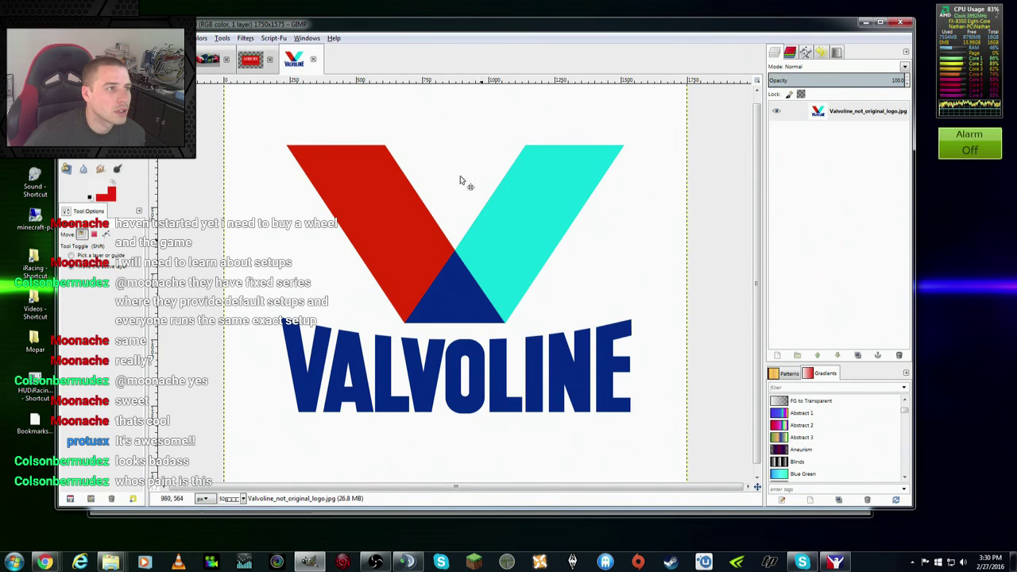
Step: Copy the Valvoline logo into the car paint, shrink it to 270×243, and place it by the left tail light
{"action": "mouse_move", "coordinate": [829, 117]}
{"action": "left_mouse_down"}
{"action": "mouse_move", "coordinate": [246, 62]}
{"action": "mouse_move", "coordinate": [573, 274]}
{"action": "left_mouse_up"}
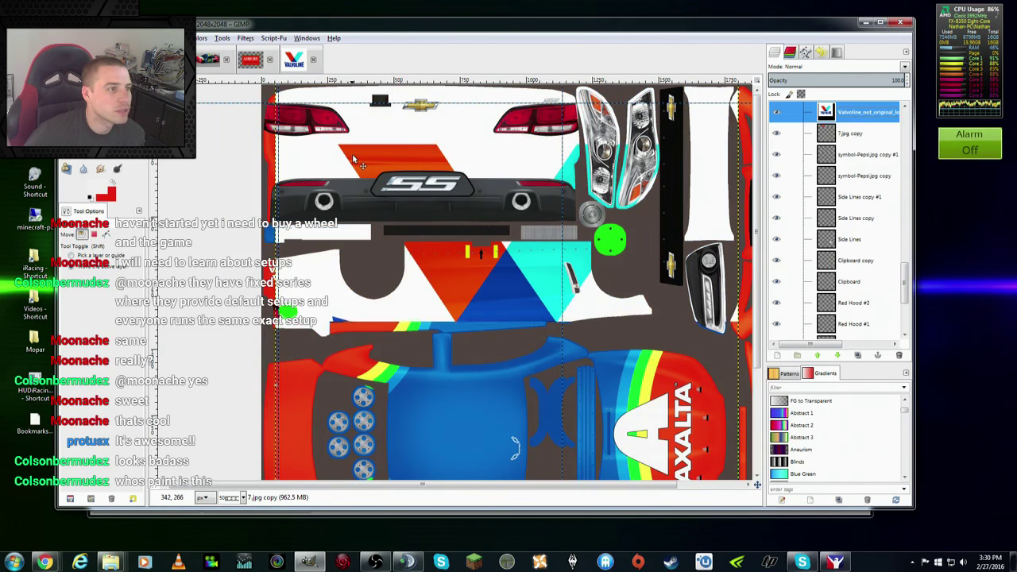
{"action": "key", "text": "shift+t"}
{"action": "left_click", "coordinate": [298, 97]}
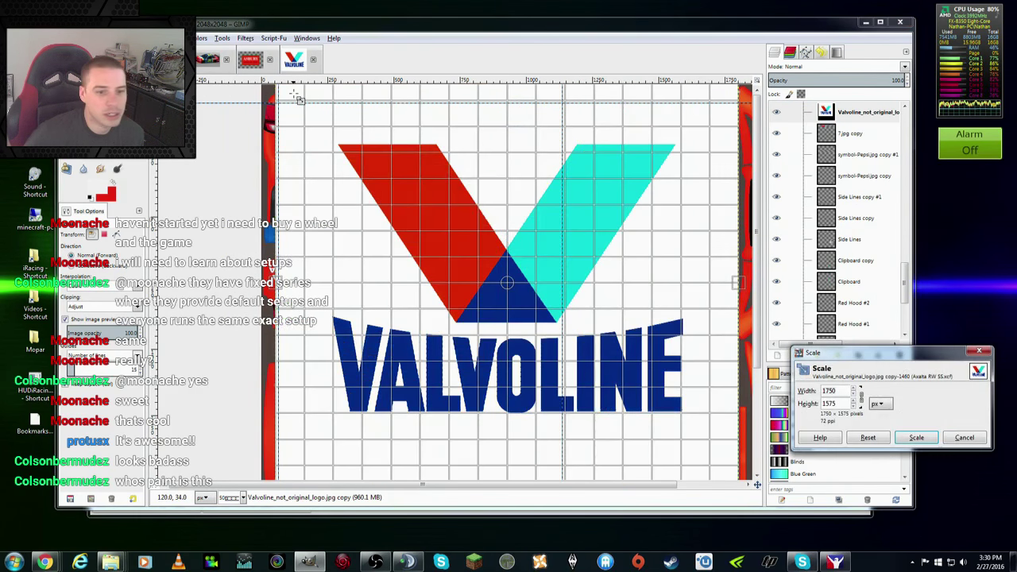
{"action": "left_click_drag", "start_coordinate": [298, 97], "coordinate": [541, 451]}
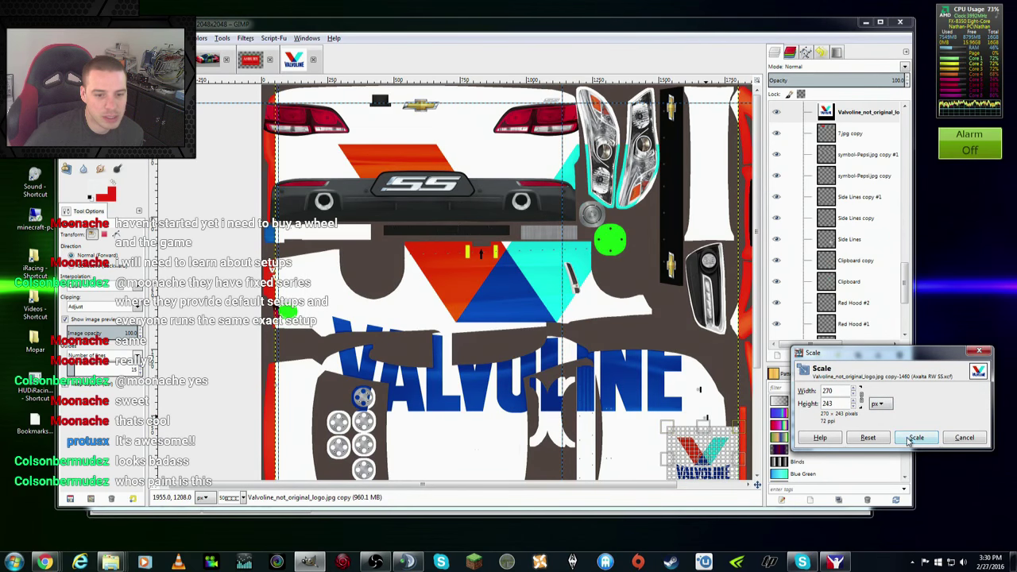
{"action": "left_click", "coordinate": [916, 437]}
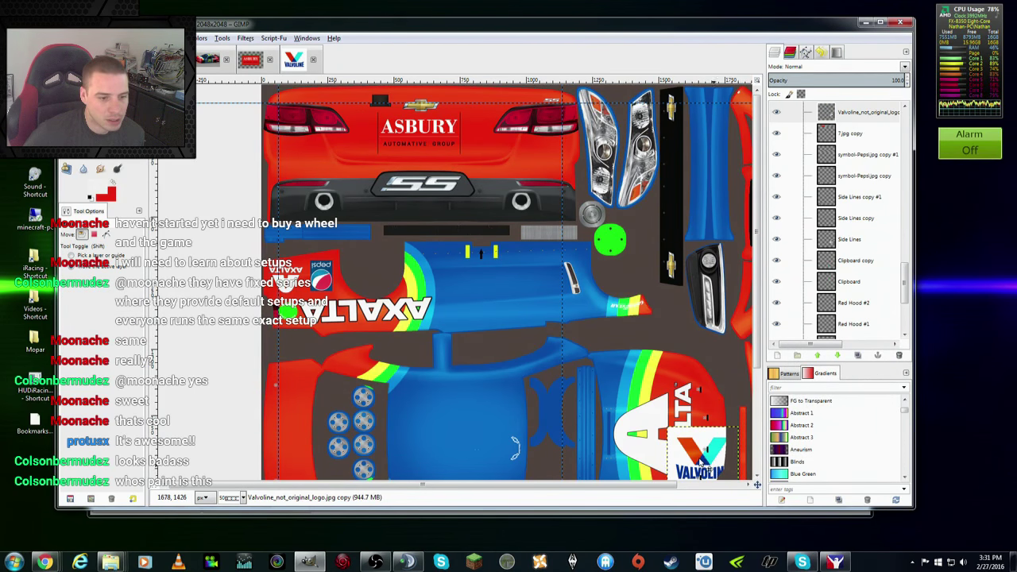
{"action": "left_click_drag", "start_coordinate": [675, 445], "coordinate": [293, 147]}
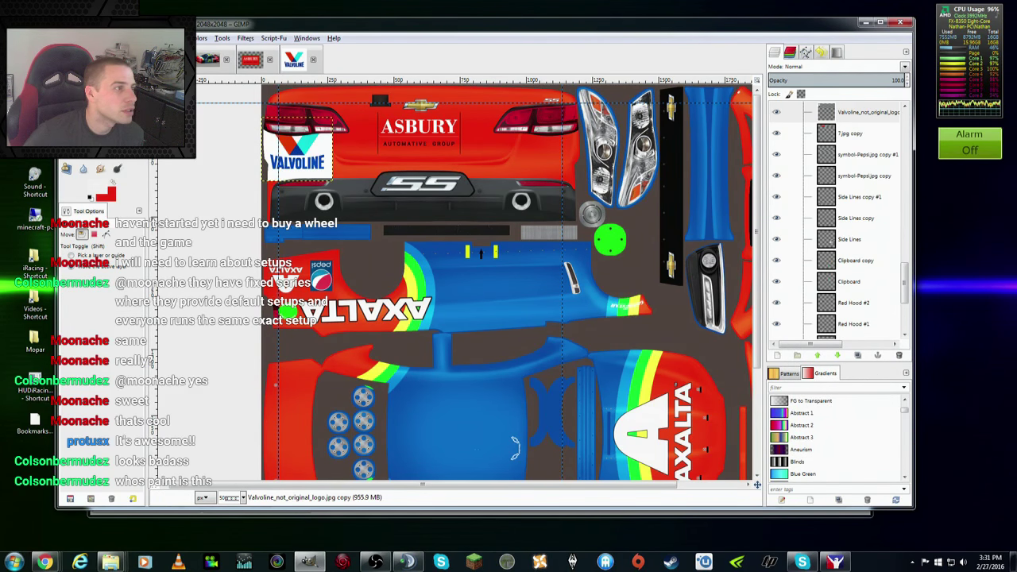
Step: Rescale the Valvoline logo to 94×85, show the number block overlays, and nudge it up-left
{"action": "key", "text": "shift+s"}
{"action": "left_click", "coordinate": [269, 120]}
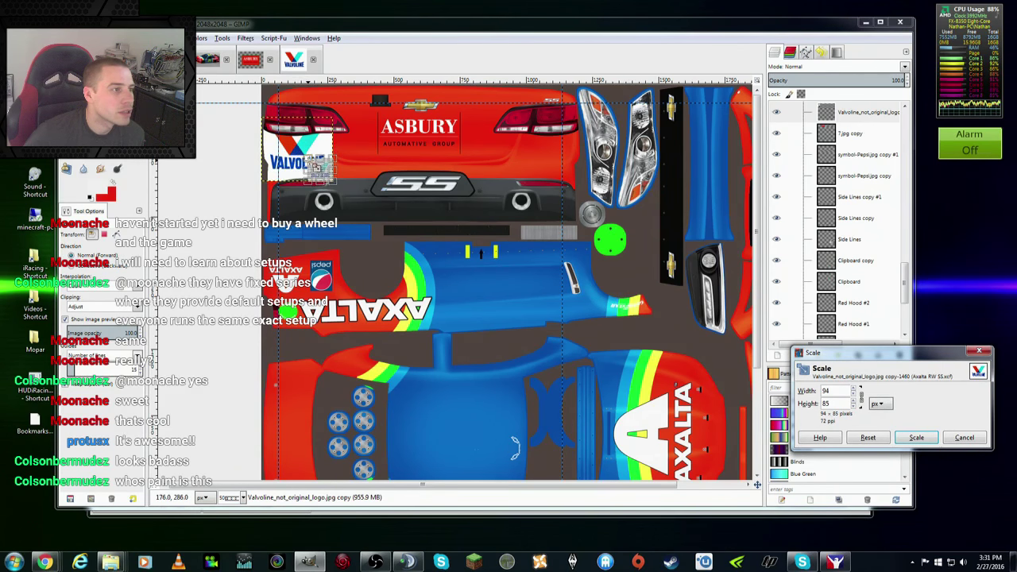
{"action": "left_click", "coordinate": [916, 437]}
{"action": "left_click_drag", "start_coordinate": [904, 293], "coordinate": [906, 146]}
{"action": "left_click", "coordinate": [777, 196]}
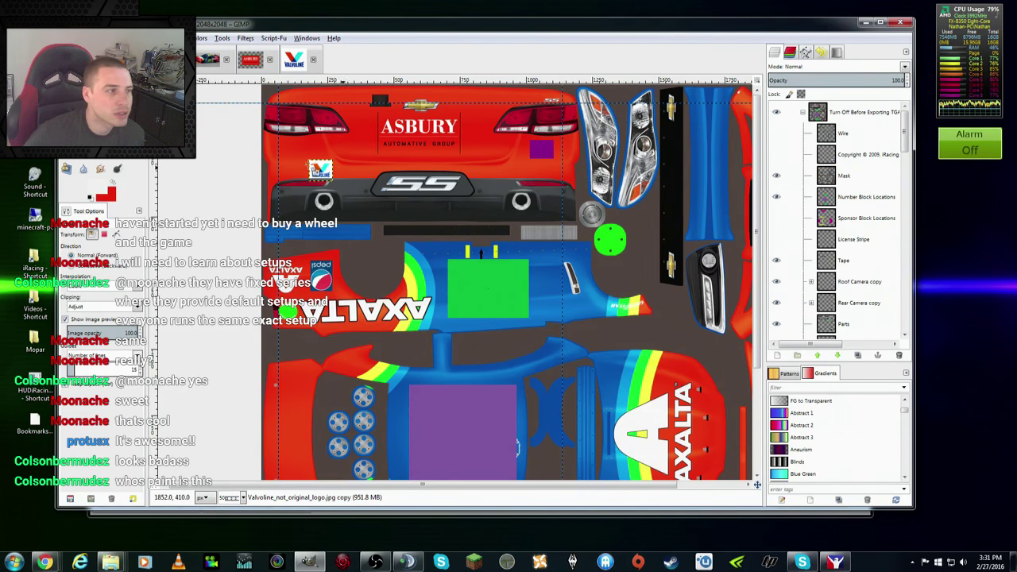
{"action": "key", "text": "m"}
{"action": "mouse_move", "coordinate": [319, 163]}
{"action": "left_mouse_down"}
{"action": "mouse_move", "coordinate": [291, 148]}
{"action": "mouse_move", "coordinate": [302, 154]}
{"action": "left_mouse_up"}
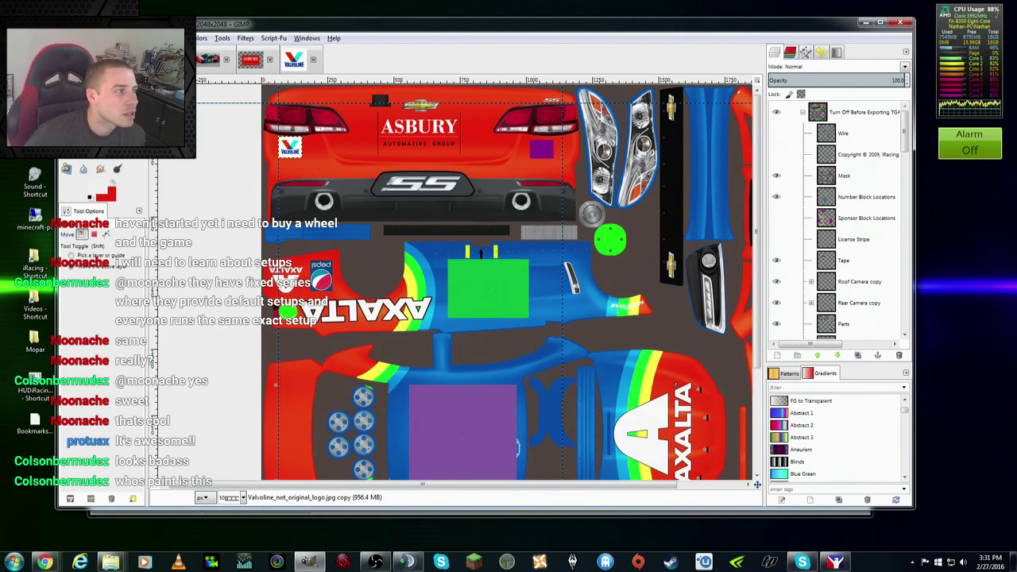
Step: Shrink the Valvoline logo further to 81×73 and nudge it slightly right
{"action": "key", "text": "shift+t"}
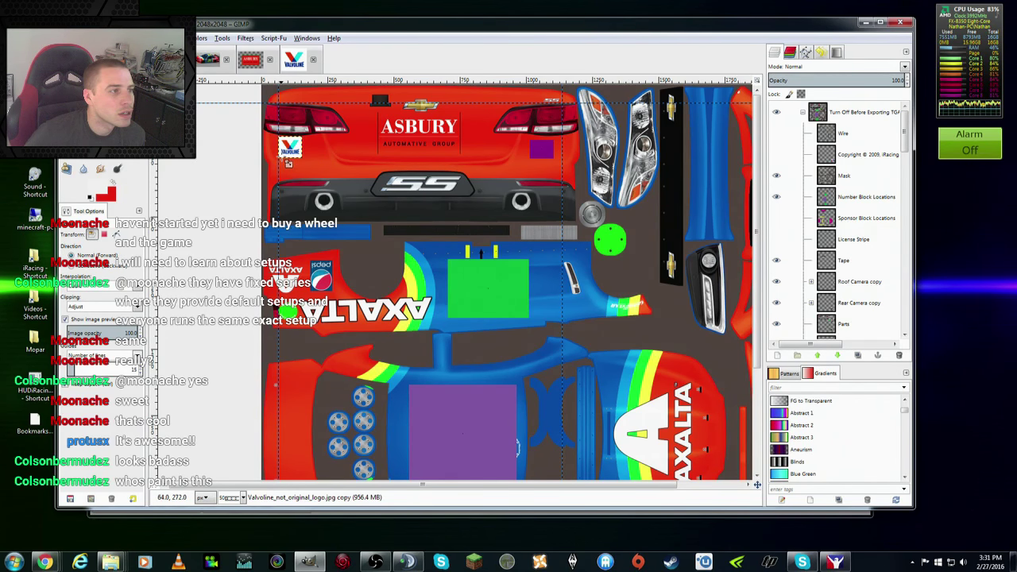
{"action": "left_click", "coordinate": [289, 163]}
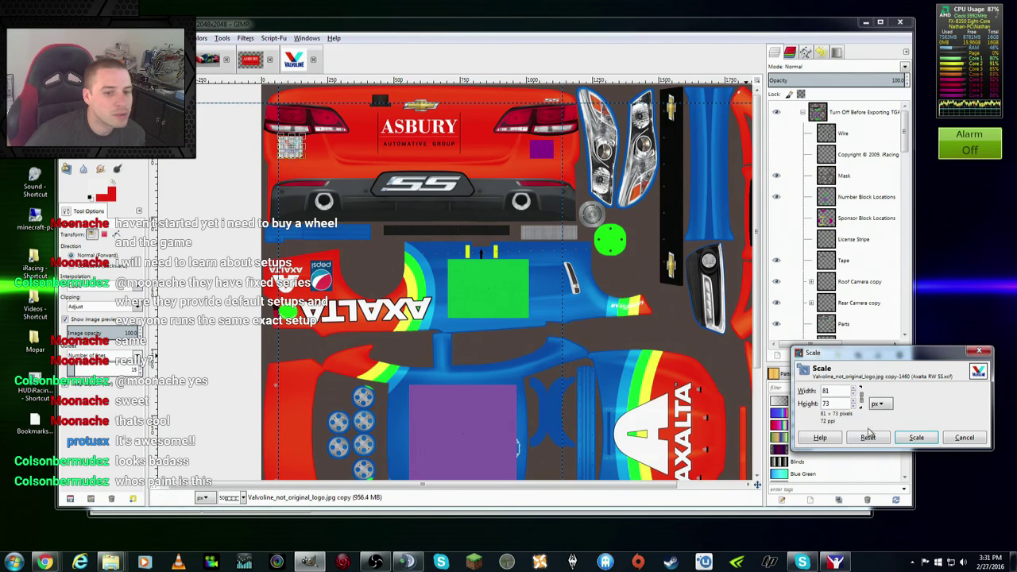
{"action": "left_click", "coordinate": [916, 437]}
{"action": "key", "text": "m"}
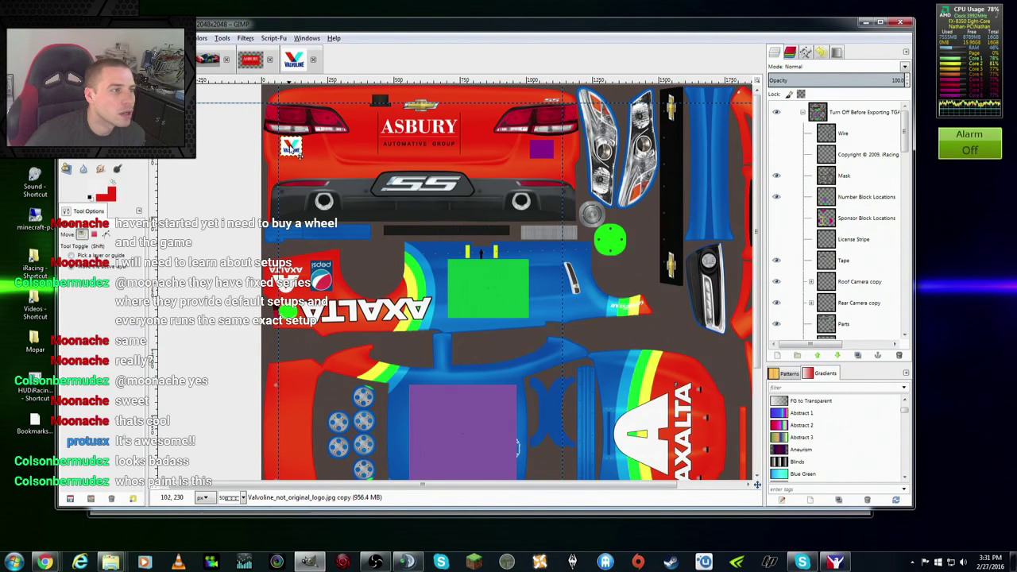
{"action": "left_click_drag", "start_coordinate": [300, 152], "coordinate": [309, 154]}
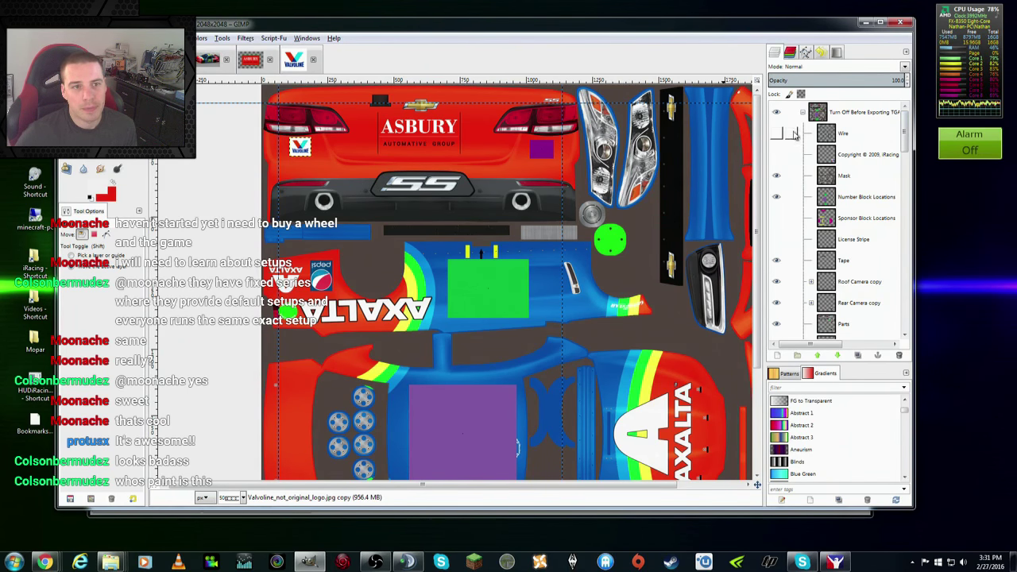
Step: Hide the number block layer, save the paint file, and view the original car photo
{"action": "left_click", "coordinate": [777, 197]}
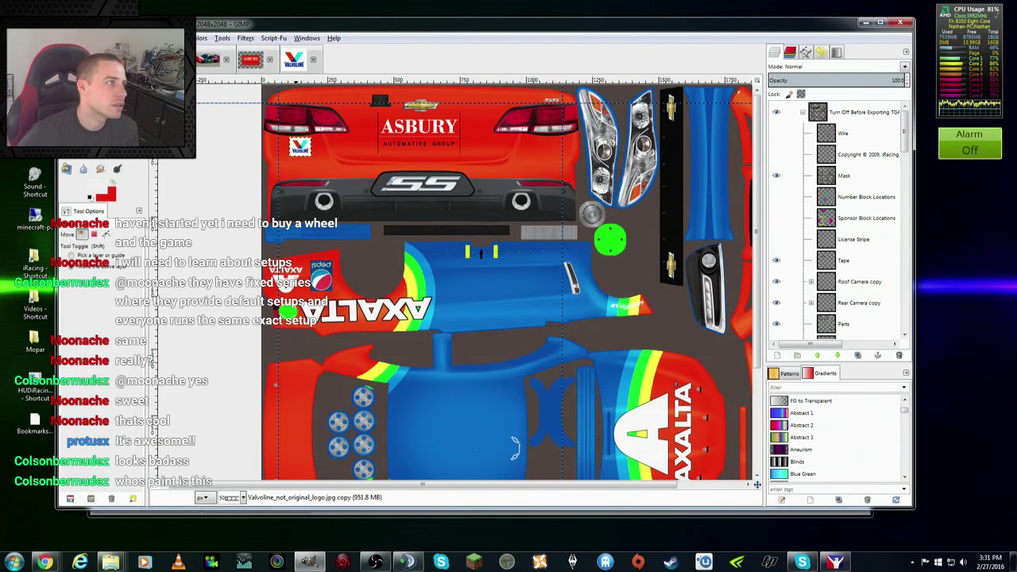
{"action": "key", "text": "alt+f"}
{"action": "key", "text": "s"}
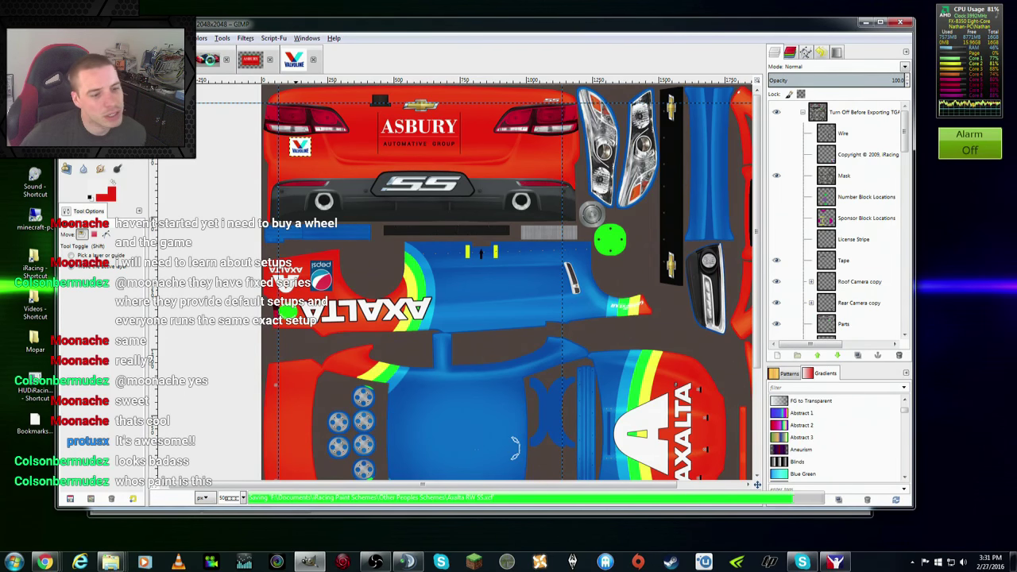
{"action": "left_click", "coordinate": [209, 62]}
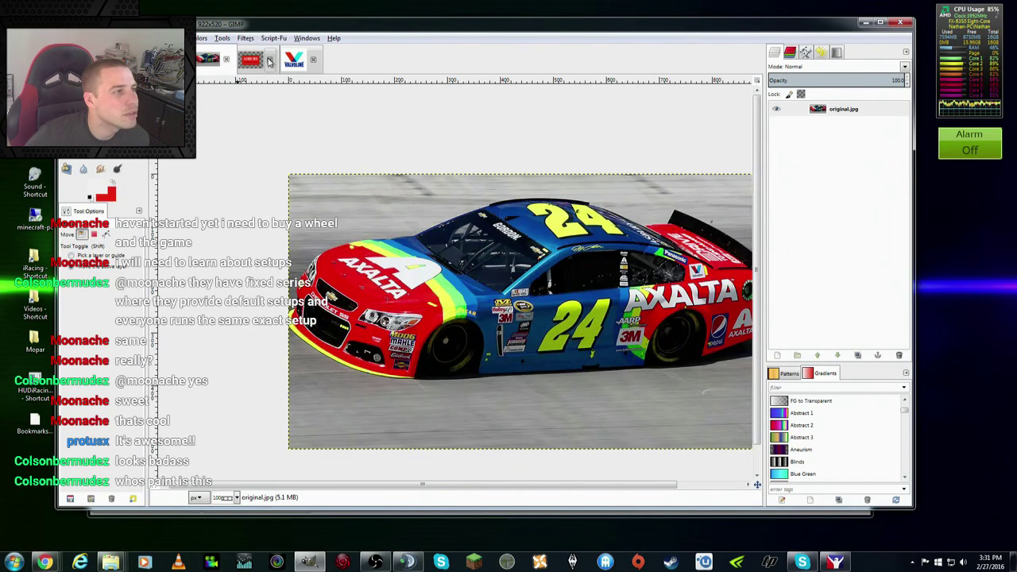
Step: Close the imported logo and Valvoline images without saving, leaving original.jpg open
{"action": "left_click", "coordinate": [269, 61]}
{"action": "left_click", "coordinate": [490, 323]}
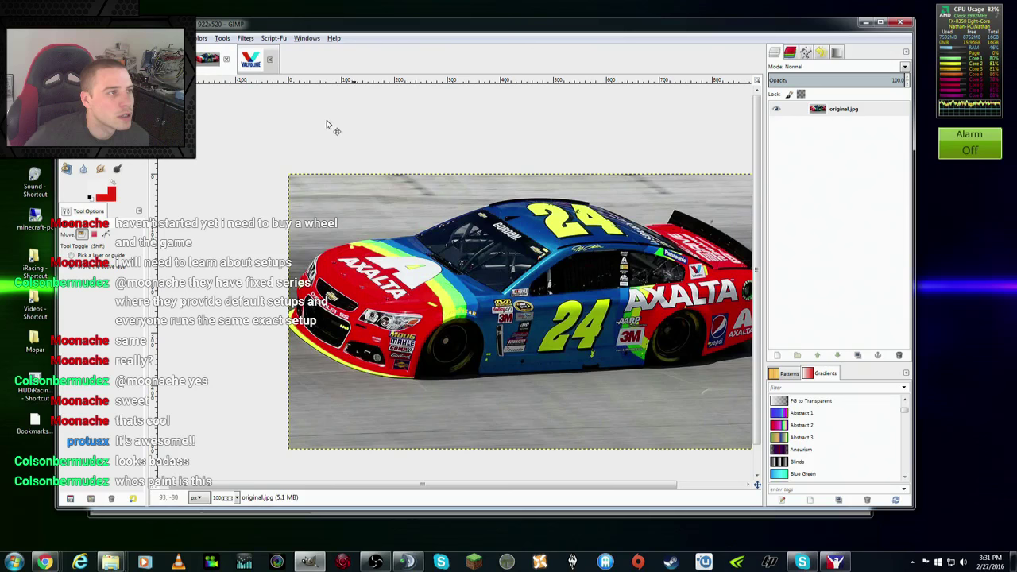
{"action": "left_click", "coordinate": [270, 61]}
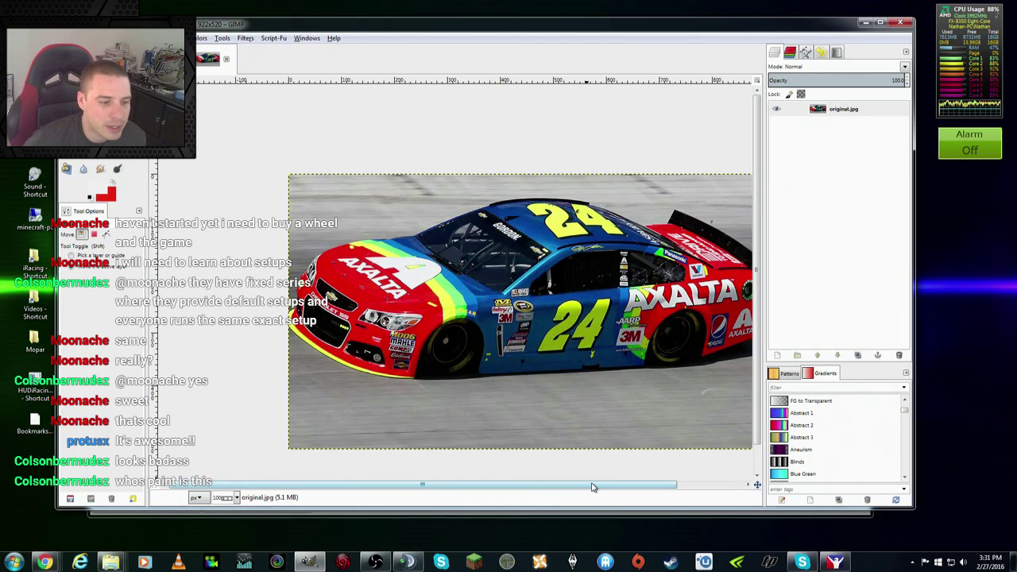
{"action": "left_click_drag", "start_coordinate": [550, 485], "coordinate": [620, 487]}
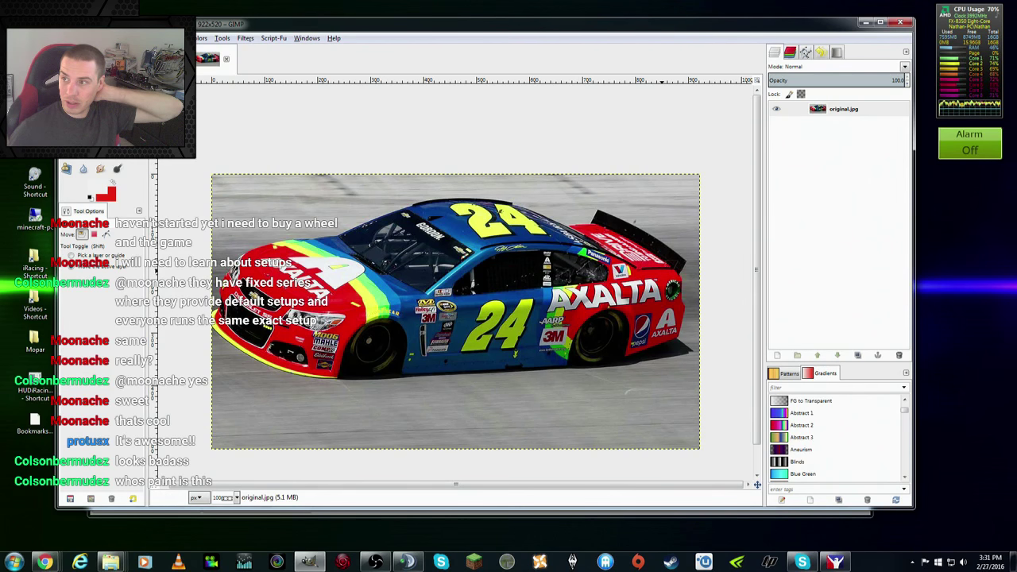
{"action": "left_click", "coordinate": [109, 561]}
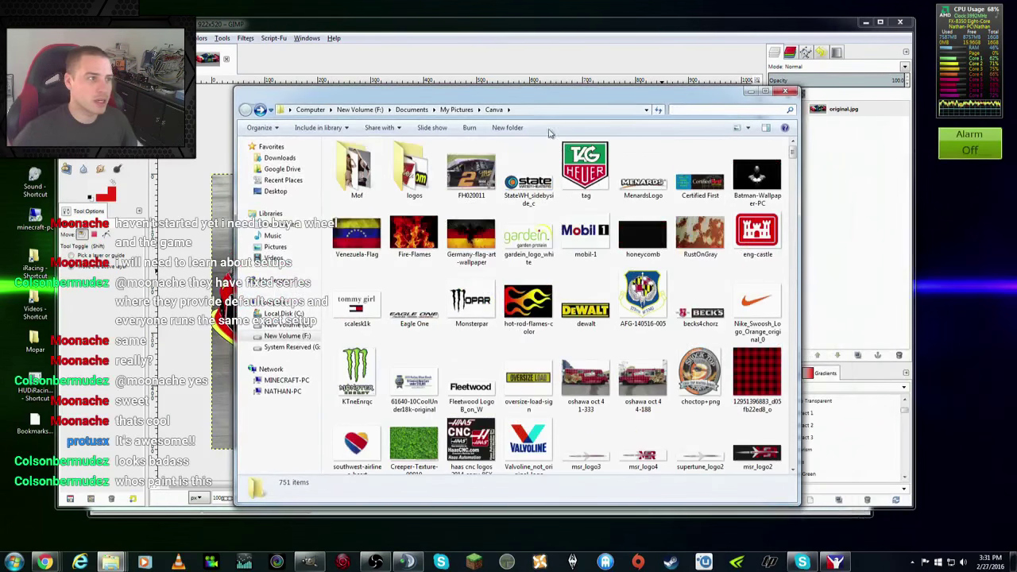
{"action": "left_click", "coordinate": [705, 110]}
{"action": "type", "text": "3"}
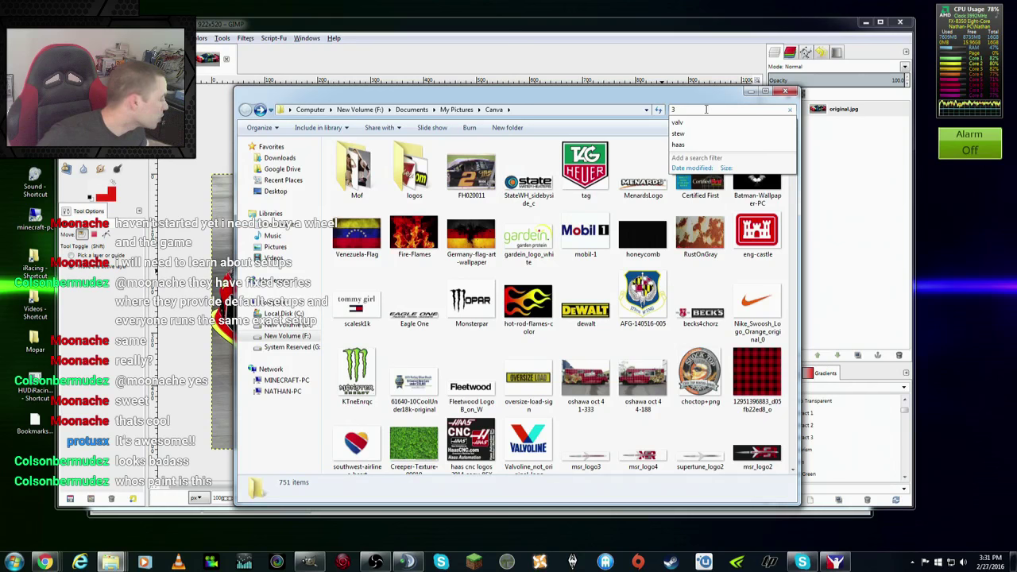
{"action": "type", "text": "m"}
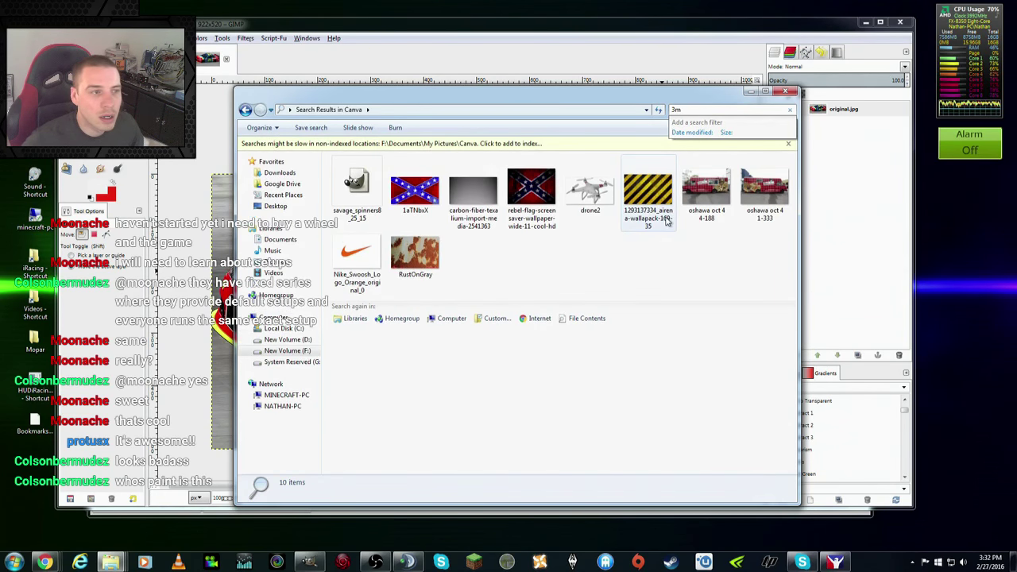
{"action": "left_click", "coordinate": [792, 110]}
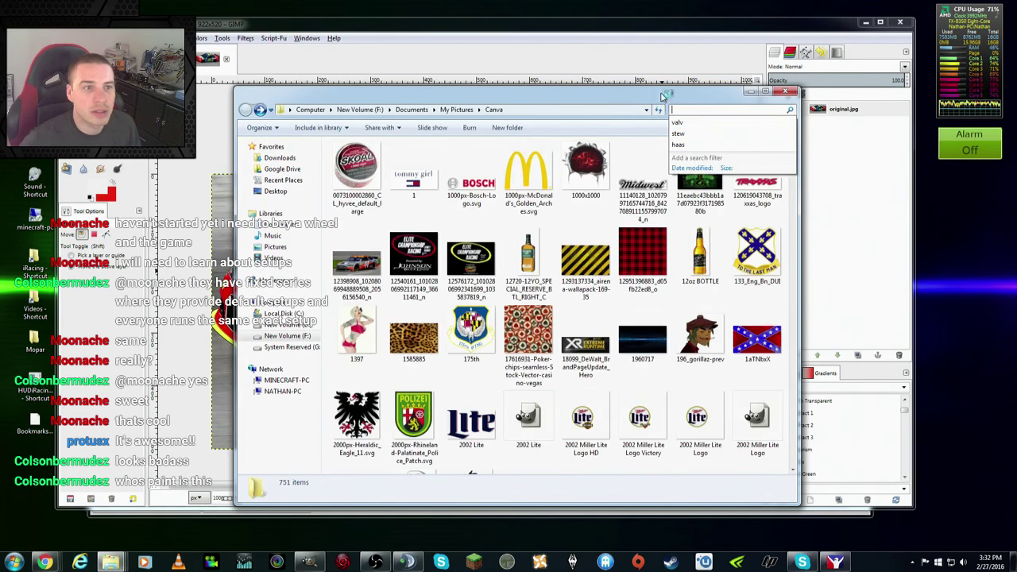
{"action": "left_click", "coordinate": [230, 63]}
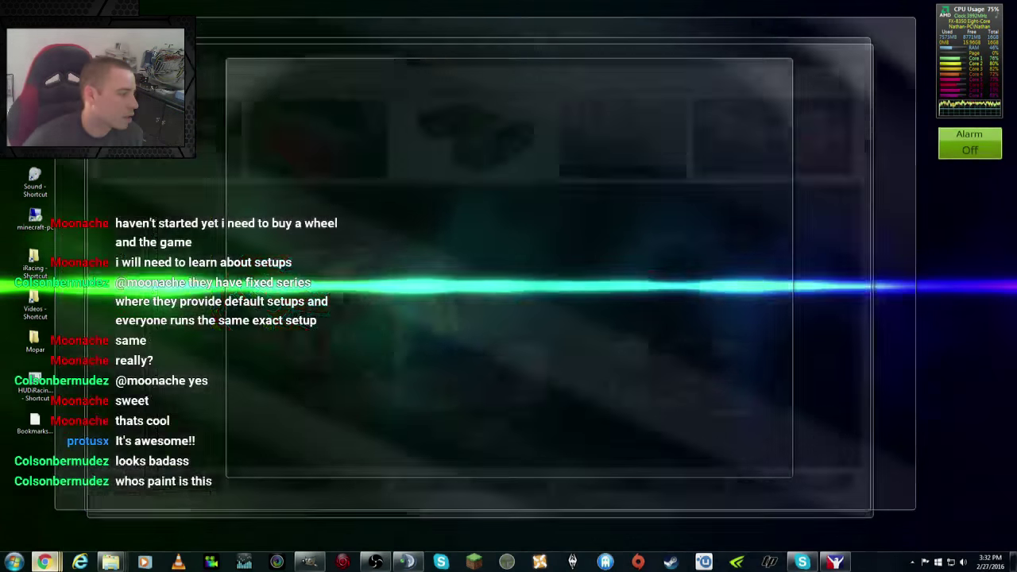
Step: Search Google Images for a 3M logo PNG, glancing at the rainbow car reference tab
{"action": "left_click", "coordinate": [44, 562]}
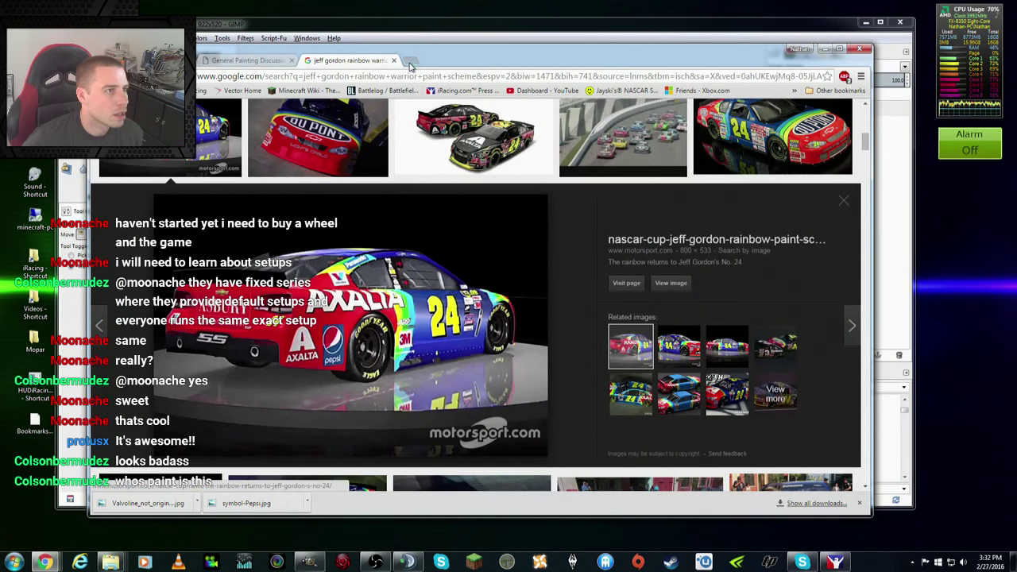
{"action": "left_click", "coordinate": [410, 61]}
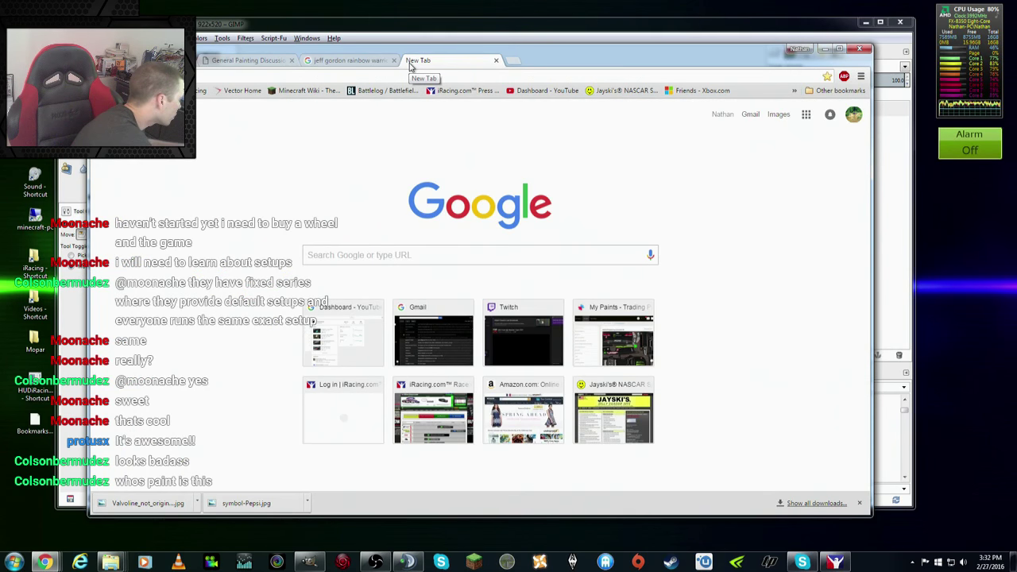
{"action": "type", "text": "logo png"}
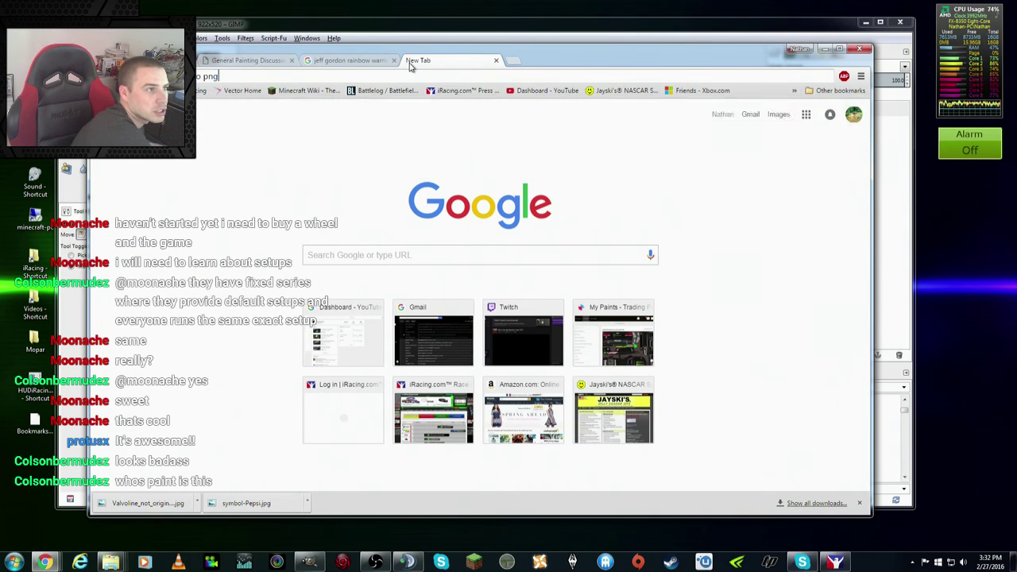
{"action": "key", "text": "Return"}
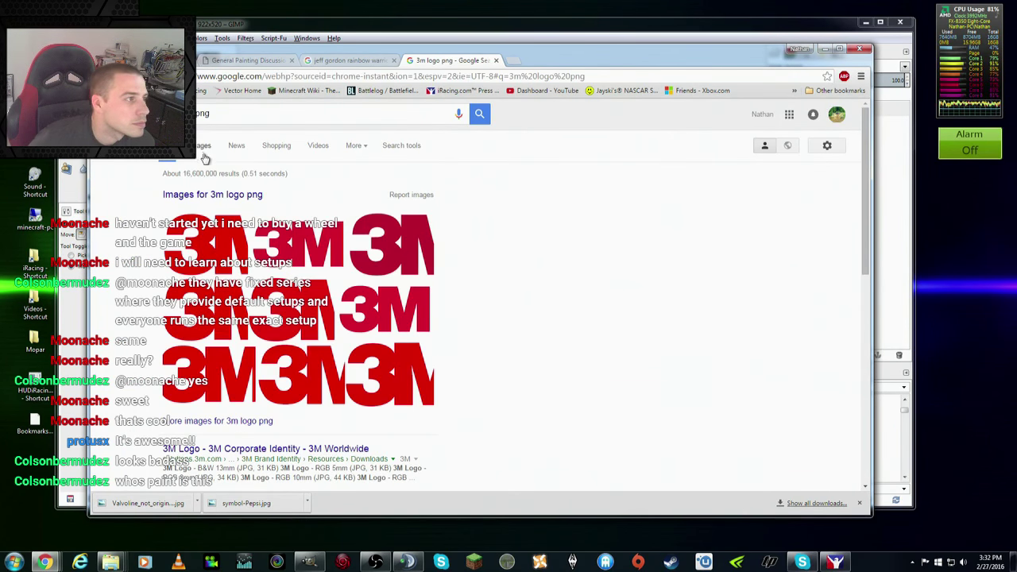
{"action": "left_click", "coordinate": [205, 156]}
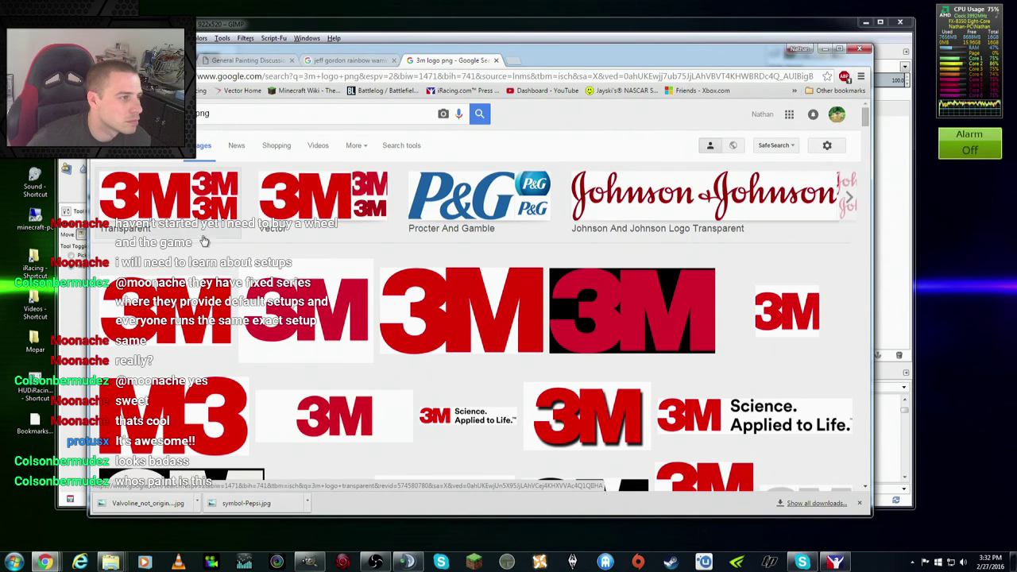
{"action": "left_click", "coordinate": [342, 62]}
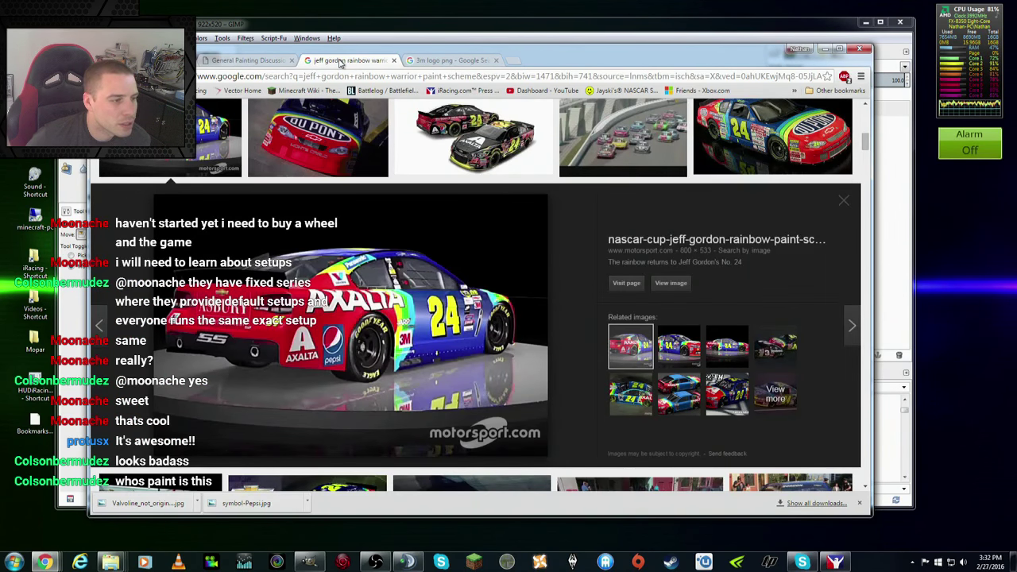
{"action": "left_click", "coordinate": [445, 61]}
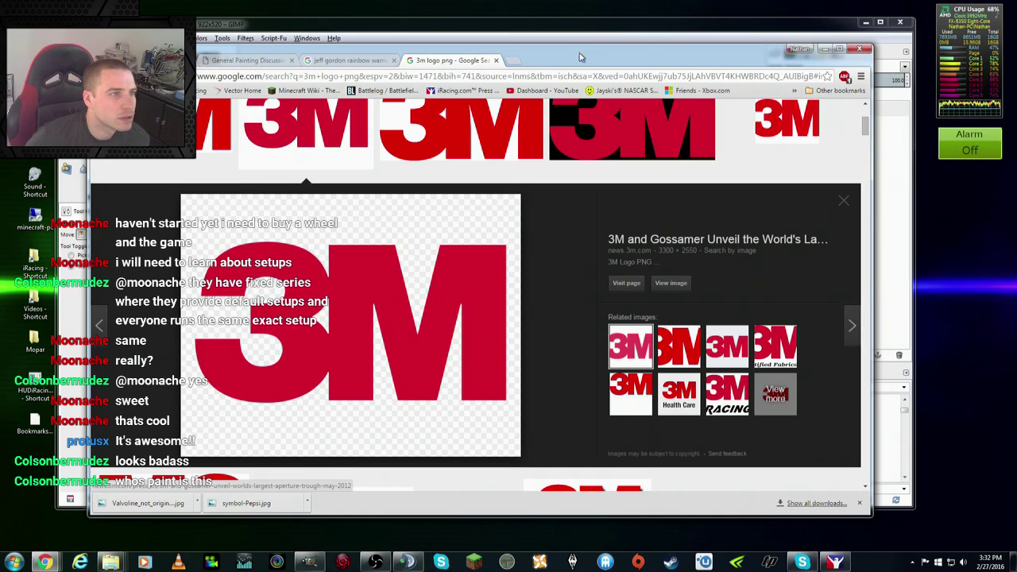
Step: Refine the search to '3m logo' and browse the image results
{"action": "scroll", "coordinate": [720, 158], "scroll_direction": "up", "scroll_amount": 3}
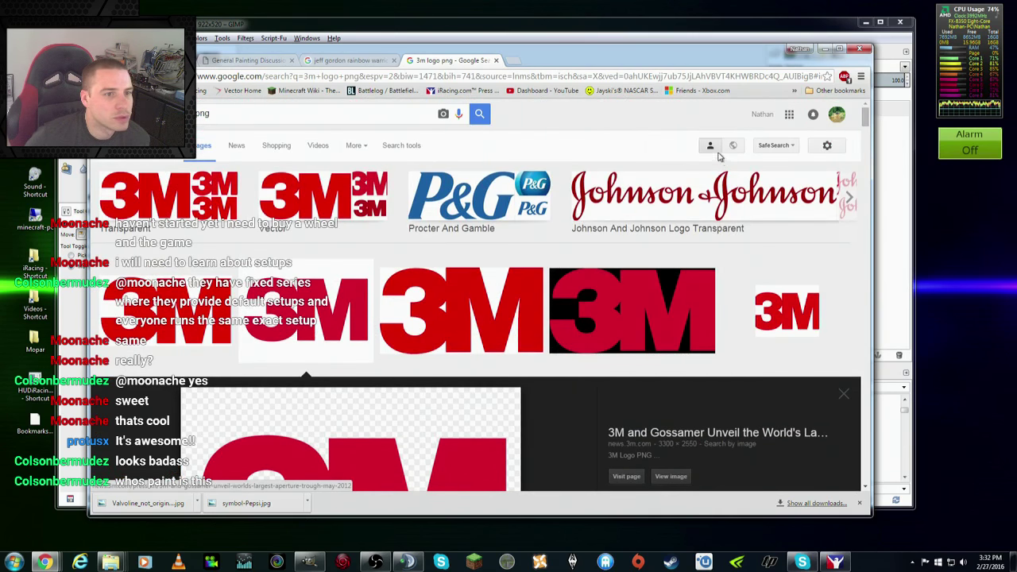
{"action": "triple_click", "coordinate": [236, 116]}
{"action": "key", "text": "BackSpace"}
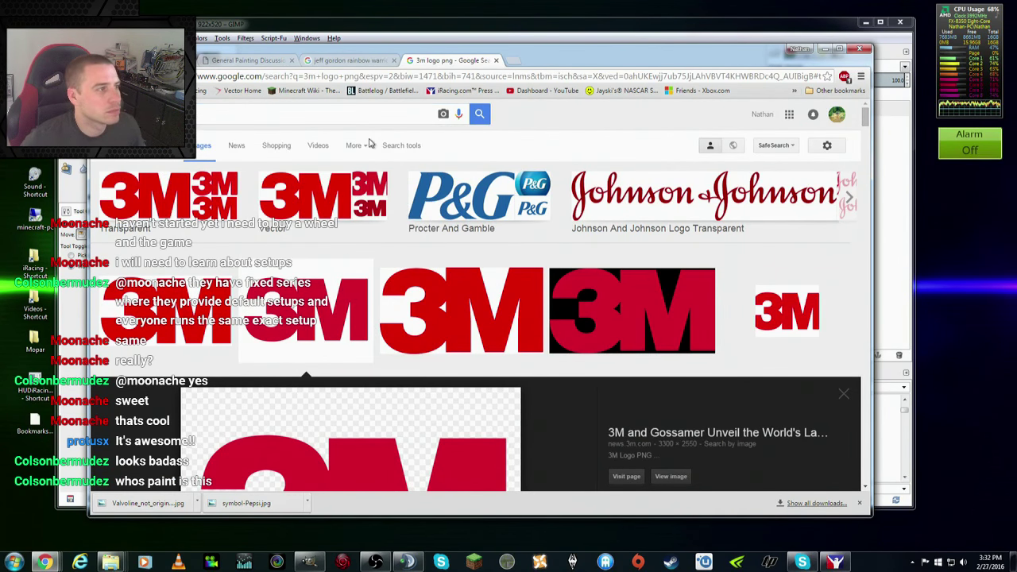
{"action": "key", "text": "Return"}
{"action": "scroll", "coordinate": [415, 276], "scroll_direction": "down", "scroll_amount": 1}
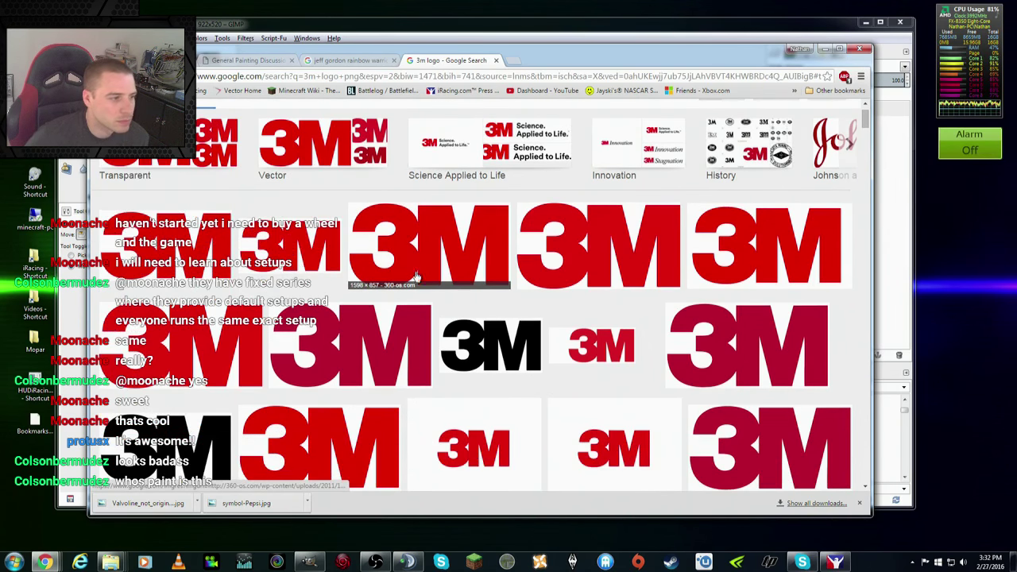
{"action": "scroll", "coordinate": [305, 263], "scroll_direction": "down", "scroll_amount": 1}
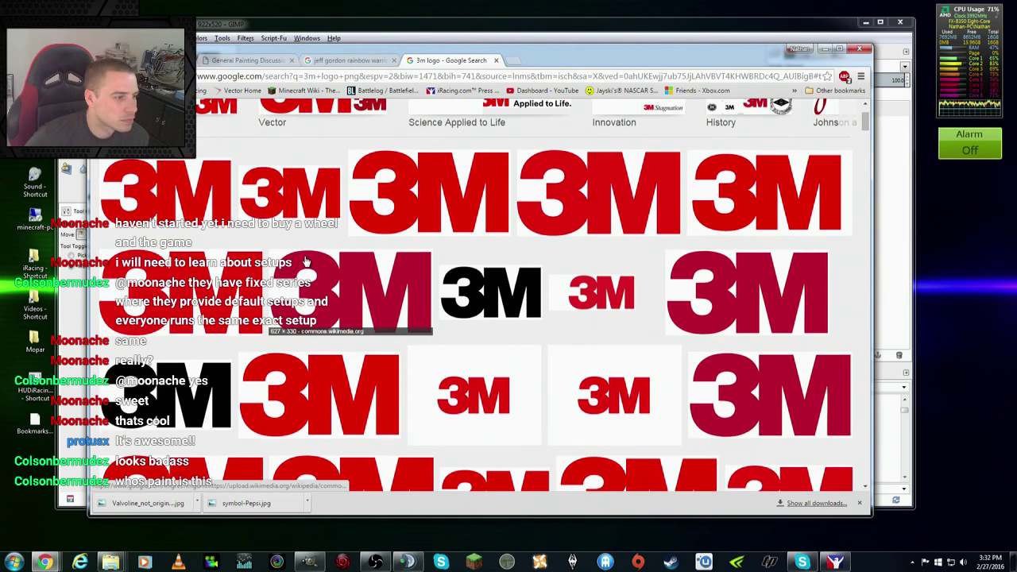
{"action": "scroll", "coordinate": [363, 356], "scroll_direction": "up", "scroll_amount": 1}
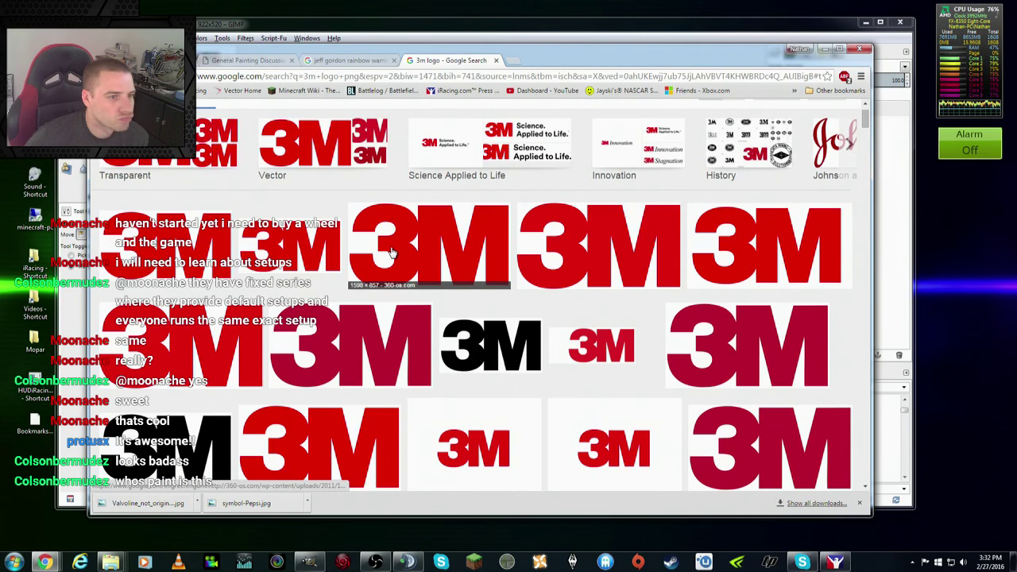
Step: Save the red 3M logo as 3M_Logo_RGB_13mm into the Canva pictures folder
{"action": "left_click", "coordinate": [194, 242]}
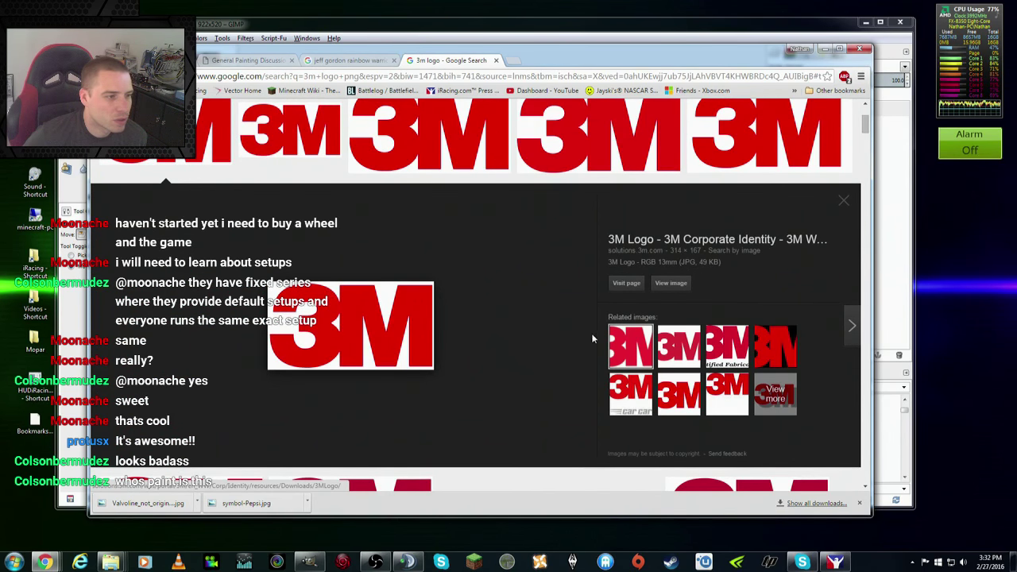
{"action": "right_click", "coordinate": [376, 328]}
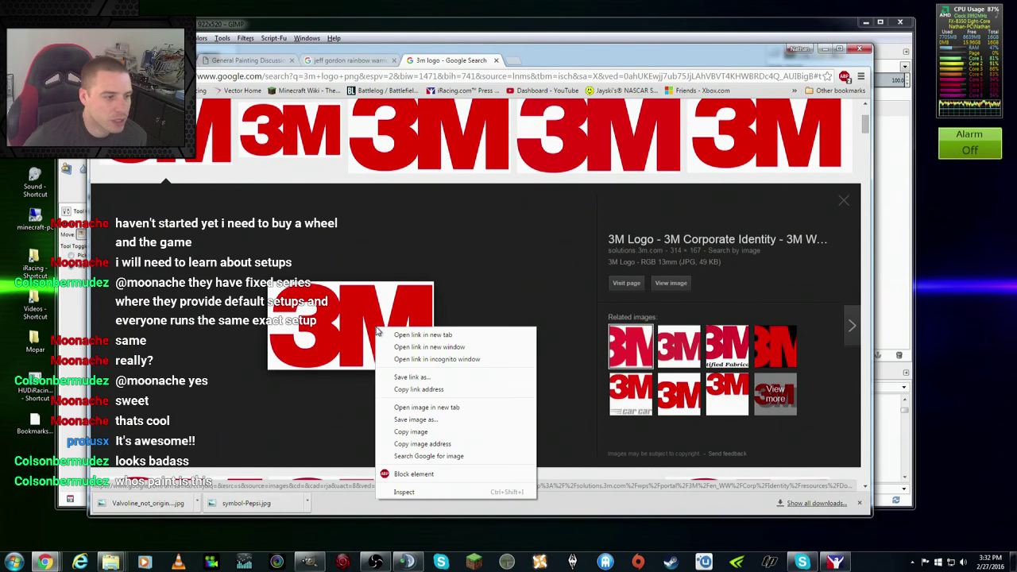
{"action": "left_click", "coordinate": [429, 420]}
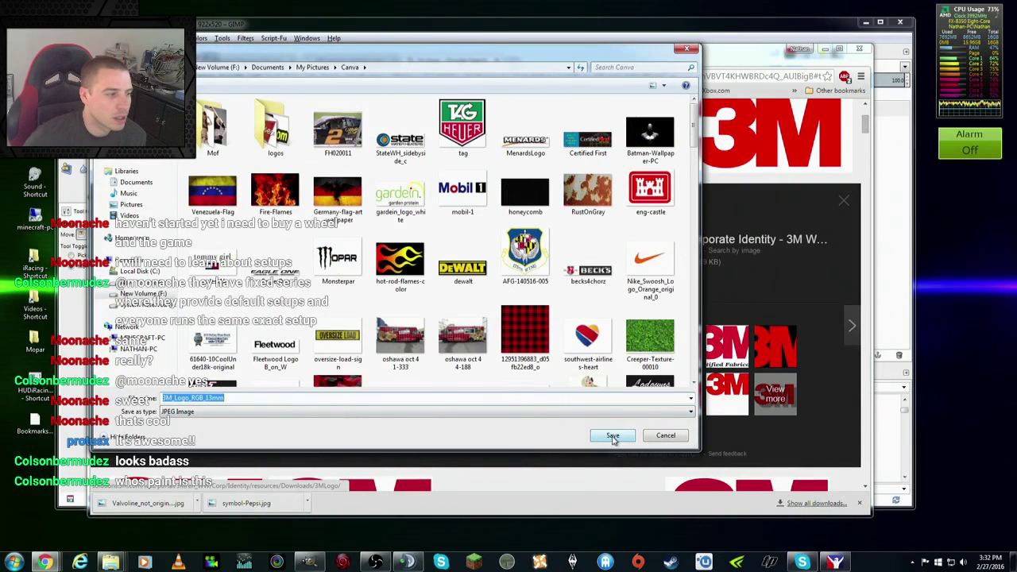
{"action": "left_click", "coordinate": [613, 439]}
{"action": "left_click", "coordinate": [394, 28]}
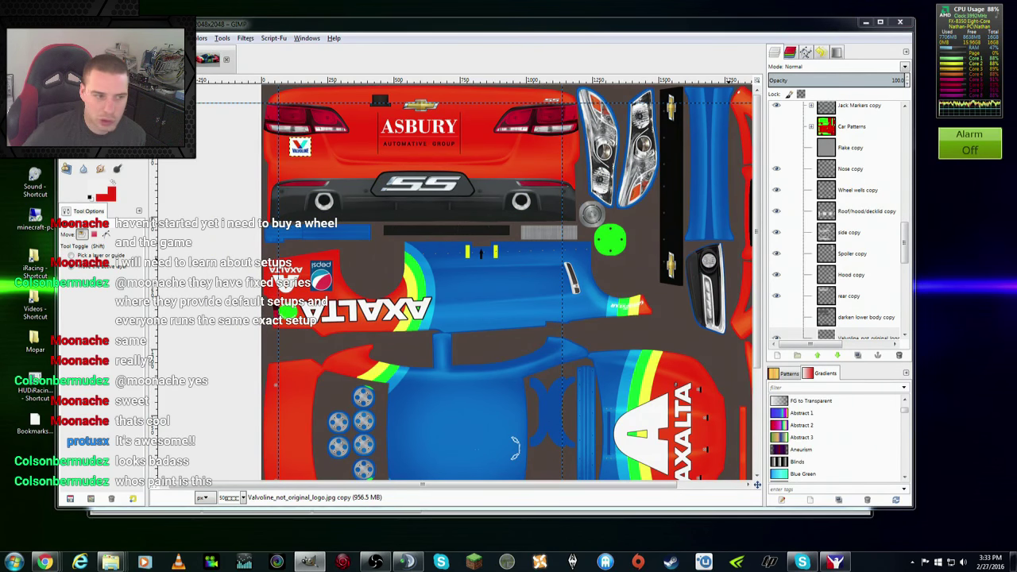
Step: Move the 3M logo down beside the lower AXALTA lettering, checking the original photo
{"action": "scroll", "coordinate": [575, 355], "scroll_direction": "down", "scroll_amount": 5}
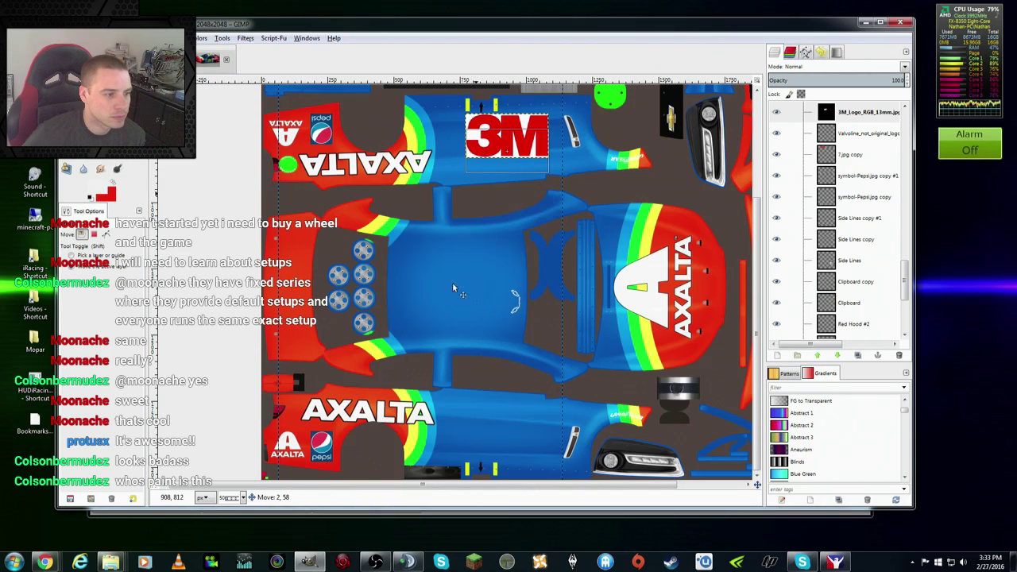
{"action": "left_click_drag", "start_coordinate": [518, 147], "coordinate": [461, 445]}
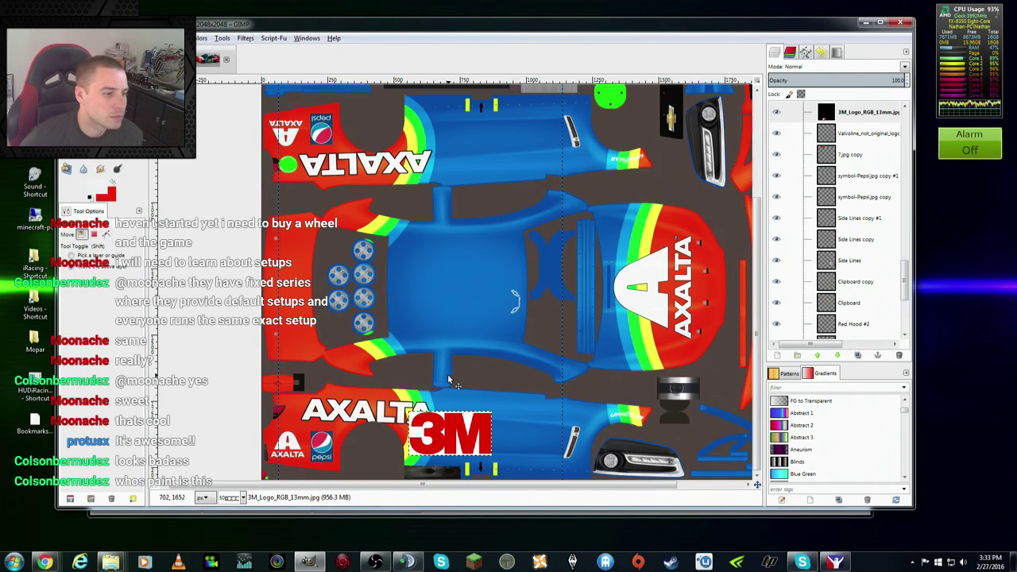
{"action": "left_click", "coordinate": [208, 59]}
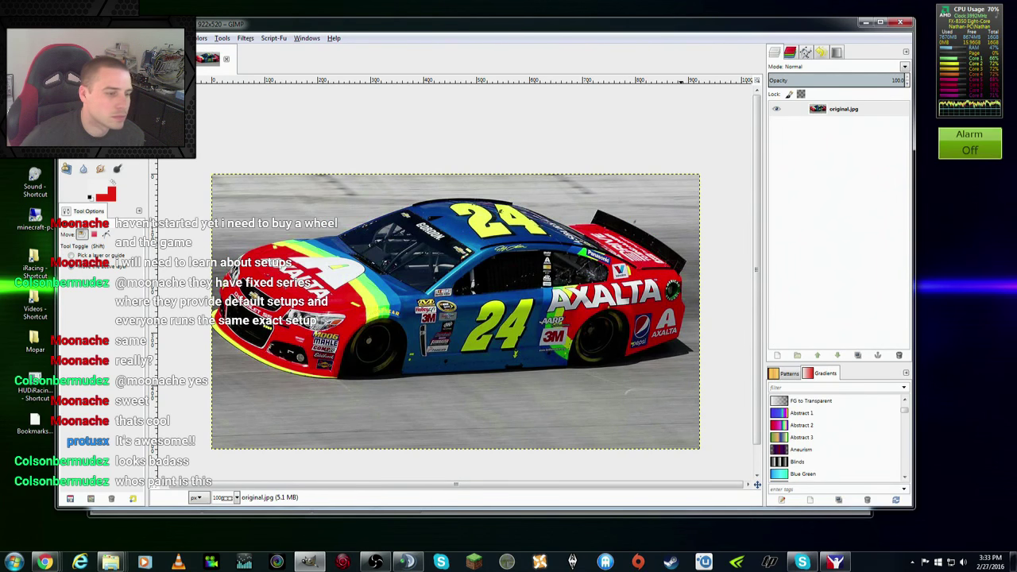
{"action": "key", "text": "ctrl+Tab"}
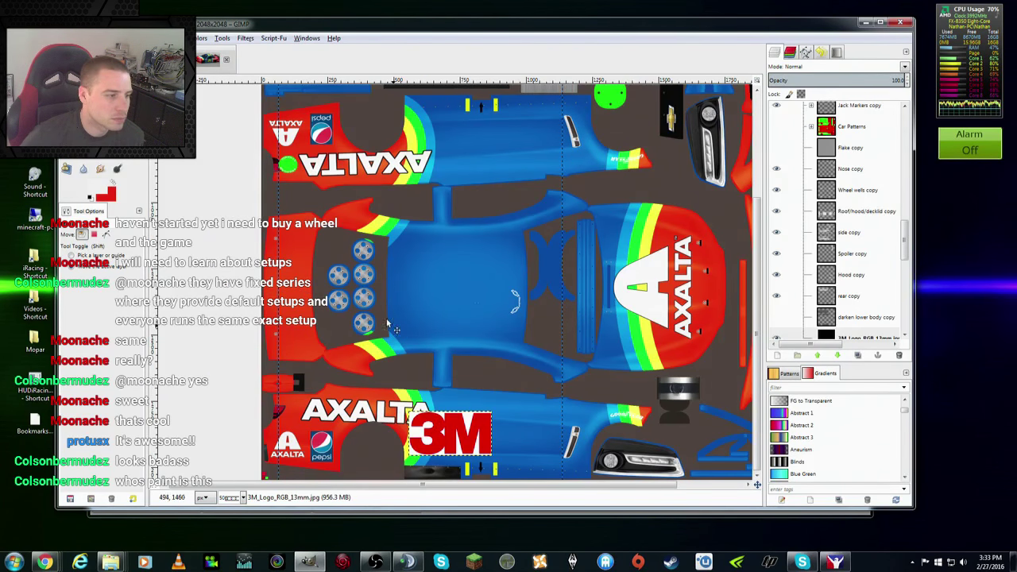
Step: Scale the 3M logo to 96×51 px and position it beside the lower AXALTA
{"action": "key", "text": "shift+s"}
{"action": "left_click", "coordinate": [489, 421]}
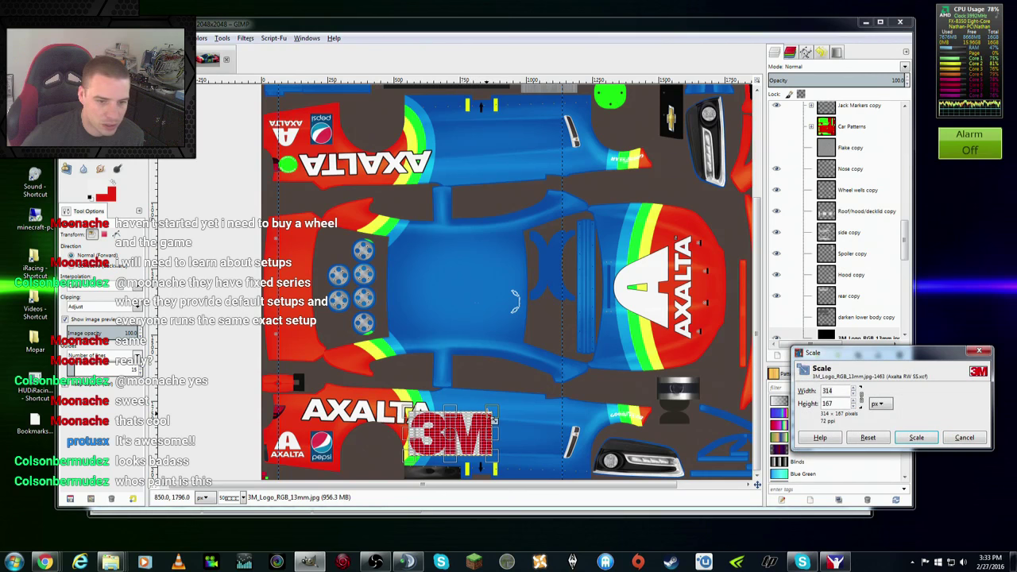
{"action": "left_click_drag", "start_coordinate": [477, 432], "coordinate": [445, 446]}
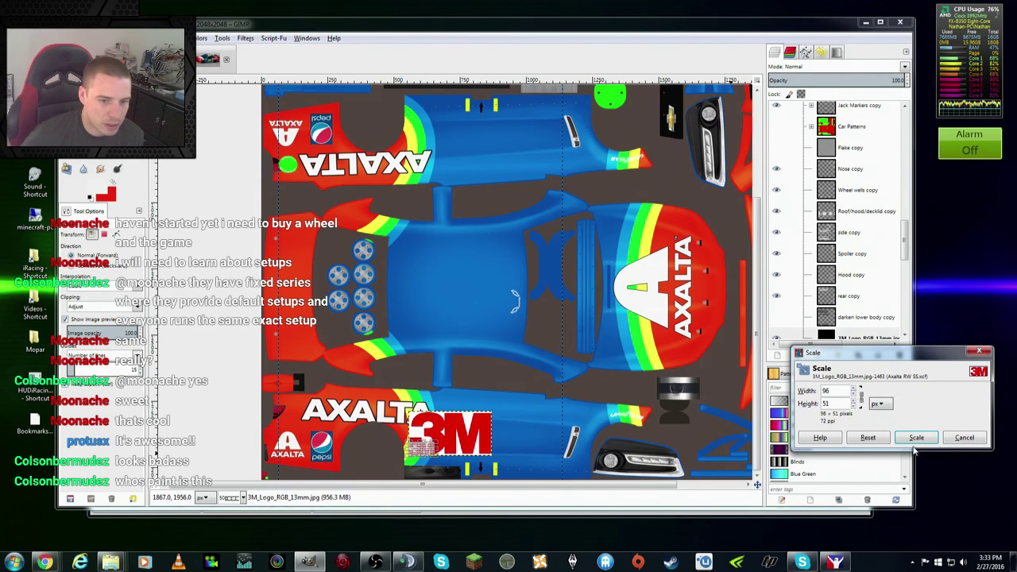
{"action": "left_click", "coordinate": [916, 438]}
{"action": "key", "text": "m"}
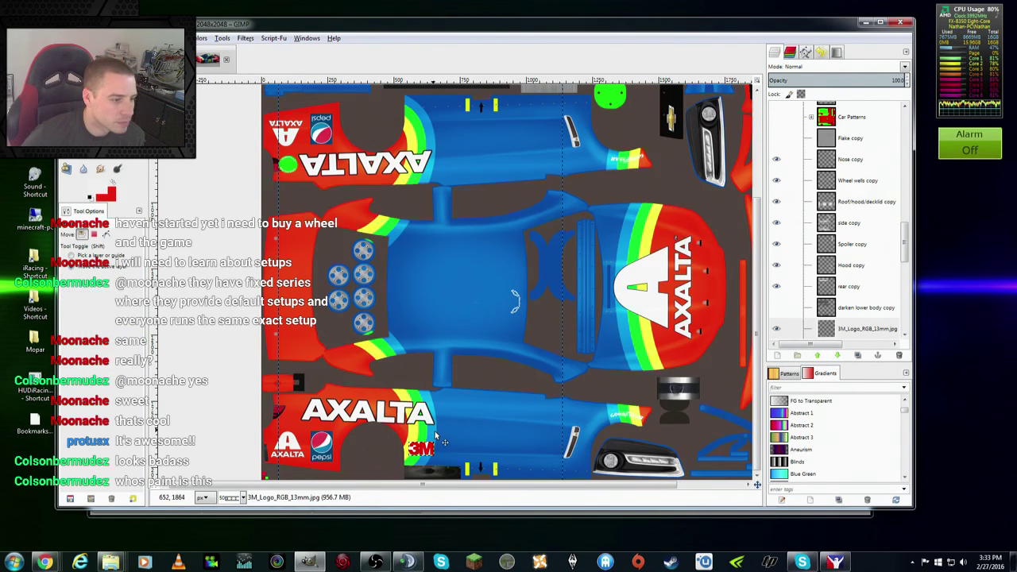
{"action": "left_click_drag", "start_coordinate": [430, 459], "coordinate": [432, 450]}
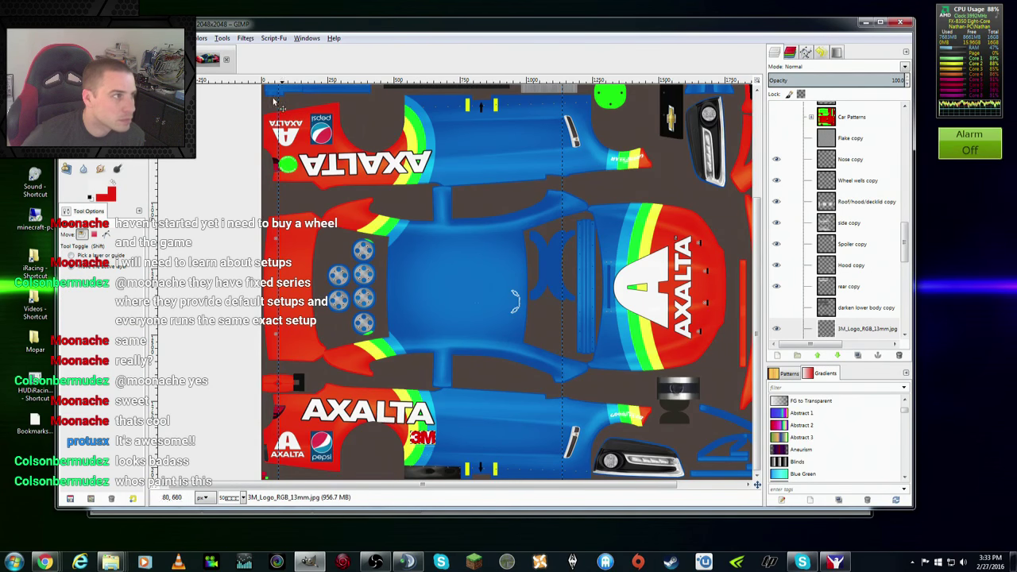
{"action": "left_click", "coordinate": [183, 58]}
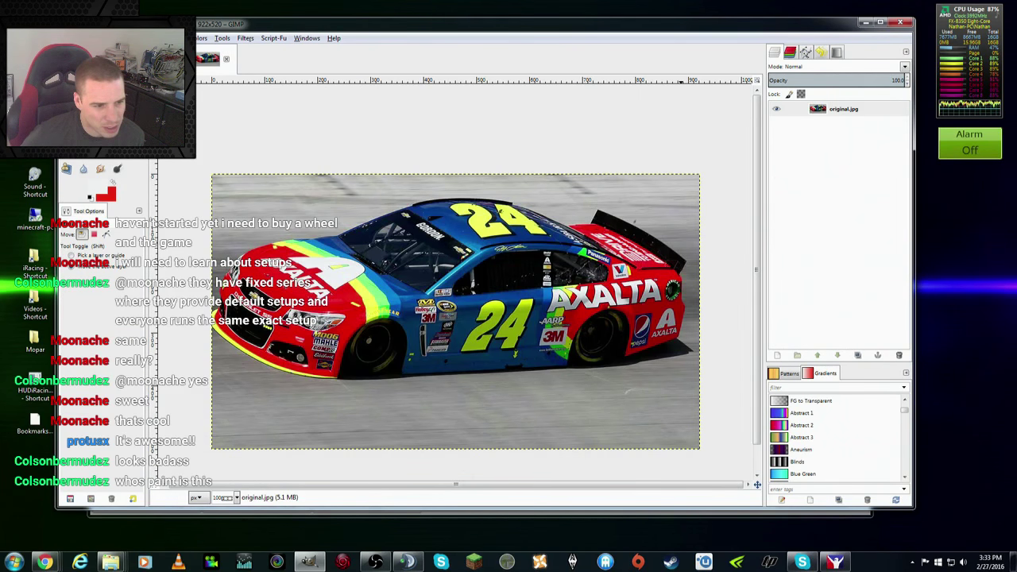
{"action": "left_click", "coordinate": [183, 58]}
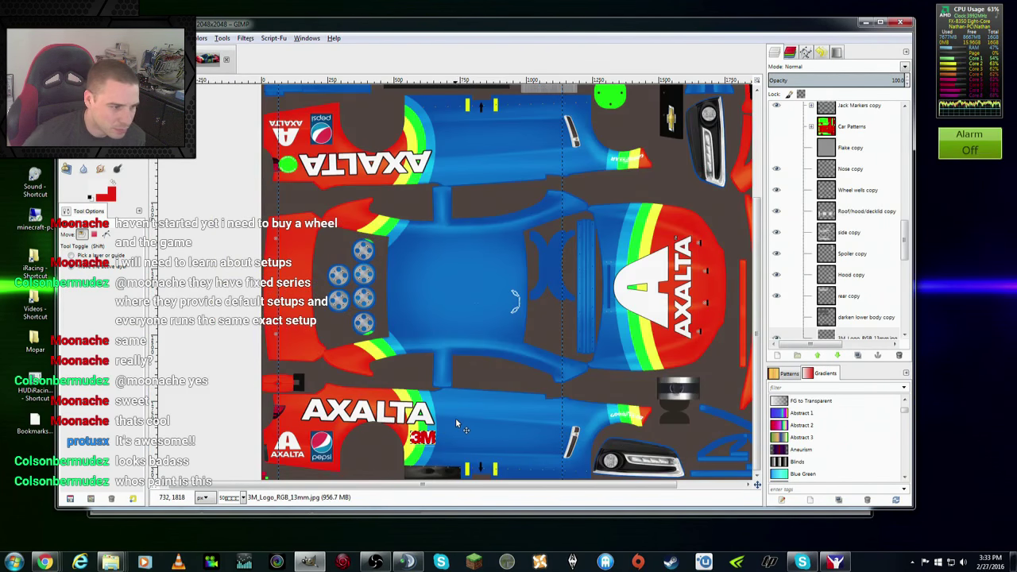
{"action": "left_click_drag", "start_coordinate": [430, 451], "coordinate": [430, 467]}
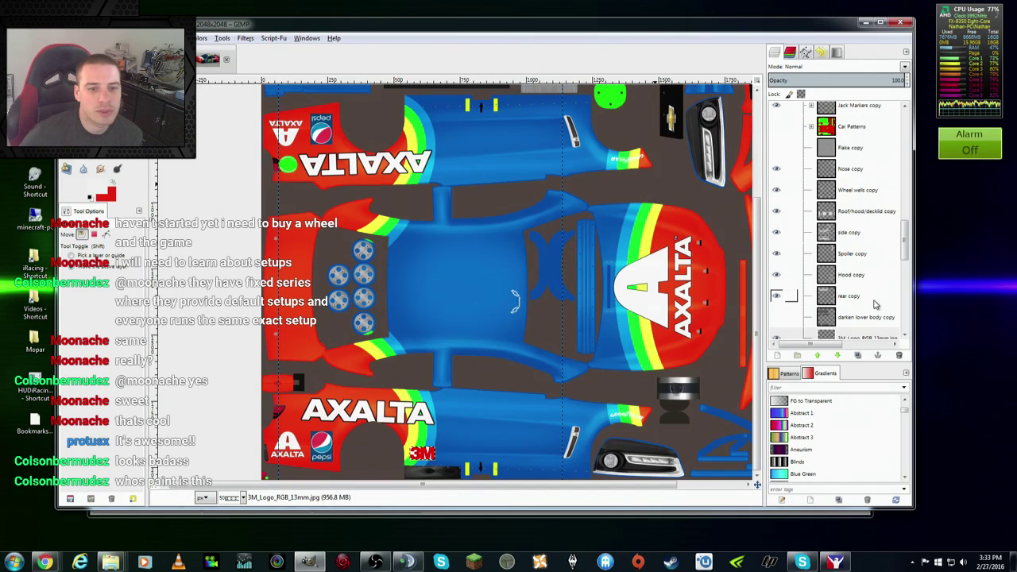
Step: Duplicate the 3M logo layer and flip the copy horizontally and vertically
{"action": "scroll", "coordinate": [908, 254], "scroll_direction": "down", "scroll_amount": 3}
{"action": "left_click", "coordinate": [866, 263]}
{"action": "right_click", "coordinate": [878, 264]}
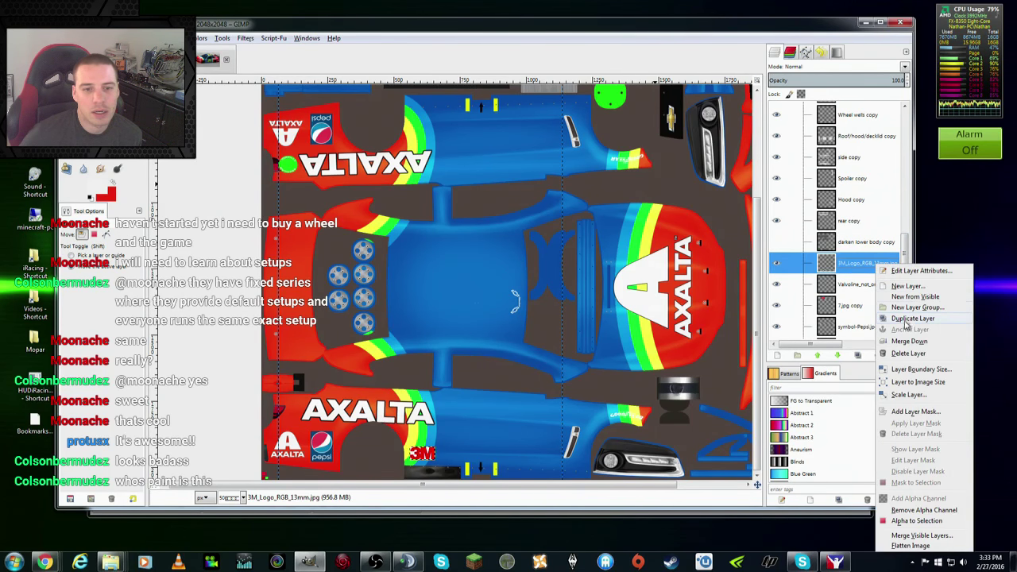
{"action": "key", "text": "Escape"}
{"action": "left_click", "coordinate": [175, 37]}
{"action": "mouse_move", "coordinate": [231, 164]}
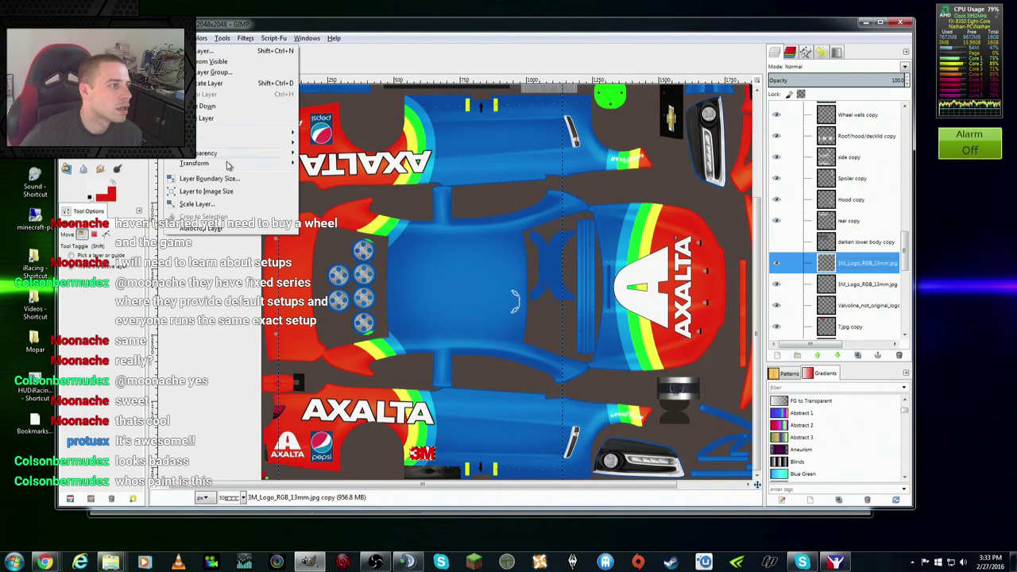
{"action": "left_click", "coordinate": [336, 163]}
{"action": "left_click", "coordinate": [174, 37]}
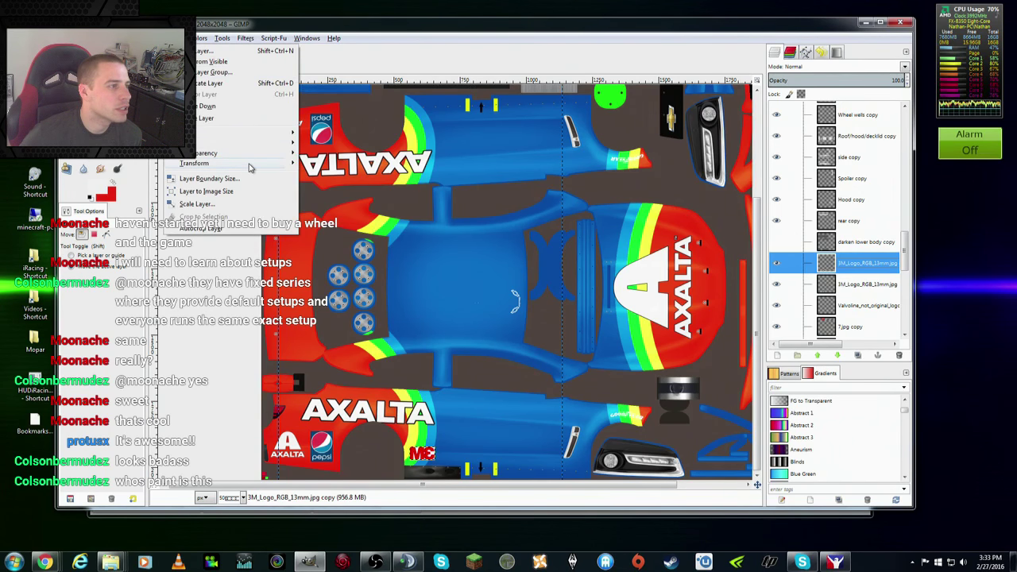
{"action": "left_click", "coordinate": [307, 178]}
Step: Position the flipped 3M copy beside the upper AXALTA, checking against guides and the original photo
{"action": "left_click_drag", "start_coordinate": [422, 456], "coordinate": [427, 123]}
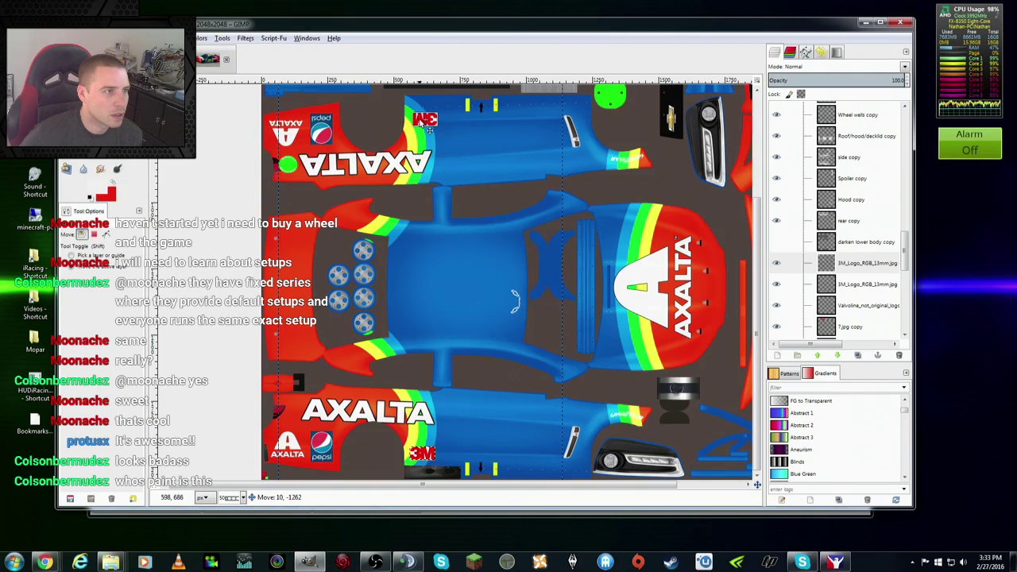
{"action": "left_click_drag", "start_coordinate": [426, 126], "coordinate": [420, 119]}
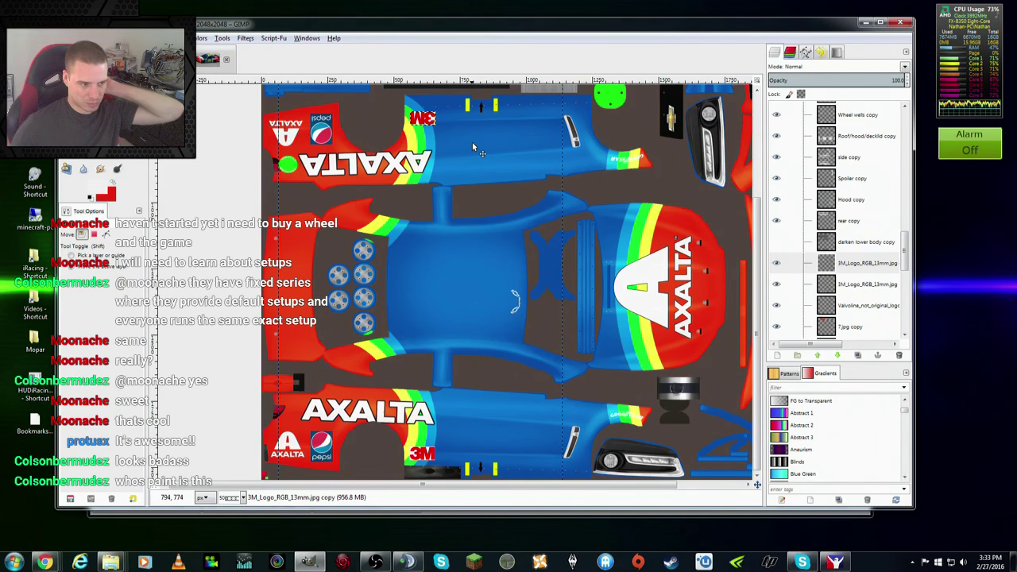
{"action": "scroll", "coordinate": [795, 206], "scroll_direction": "up", "scroll_amount": 5}
{"action": "scroll", "coordinate": [794, 207], "scroll_direction": "up", "scroll_amount": 5}
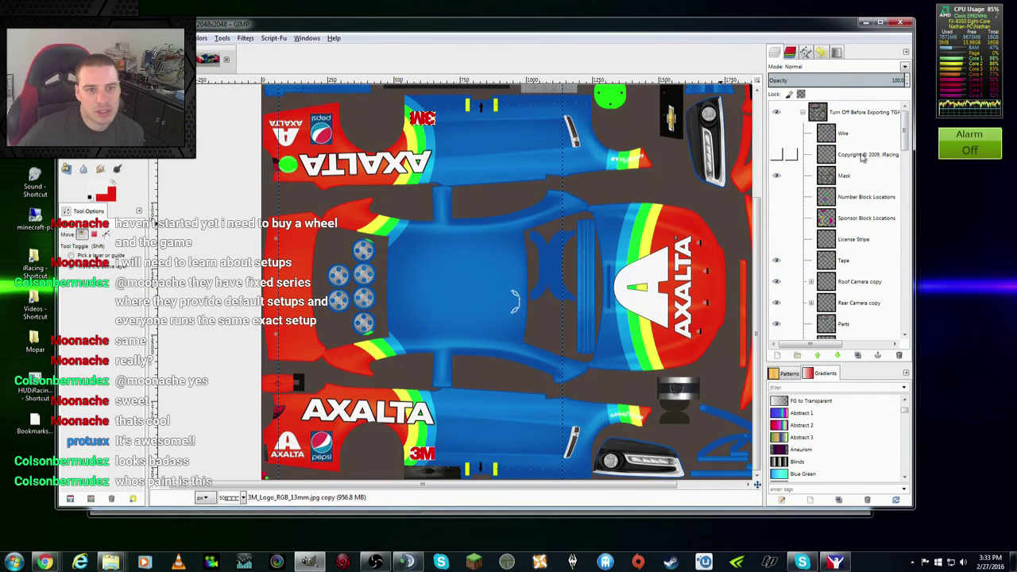
{"action": "left_click", "coordinate": [778, 198]}
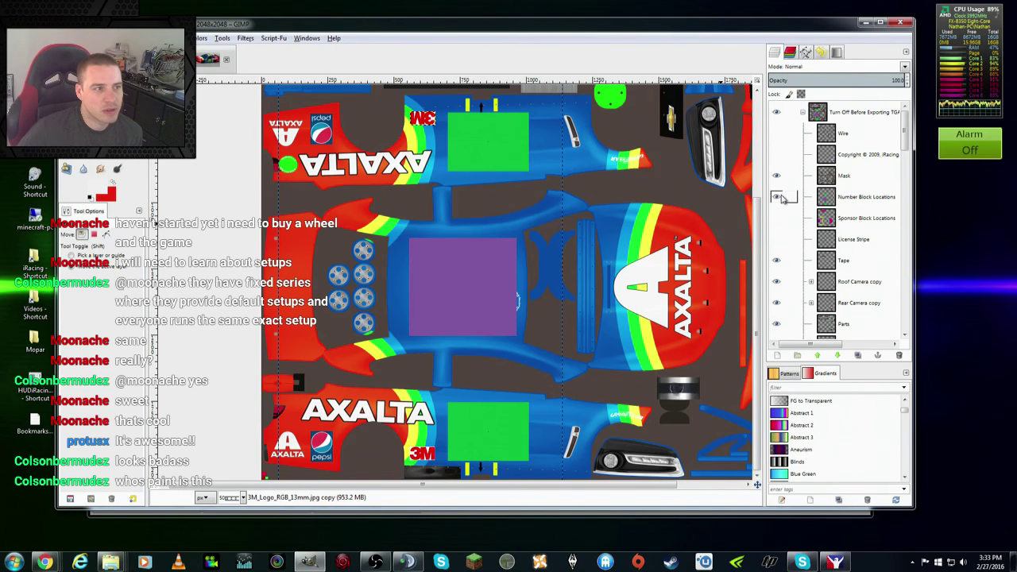
{"action": "left_click", "coordinate": [778, 197]}
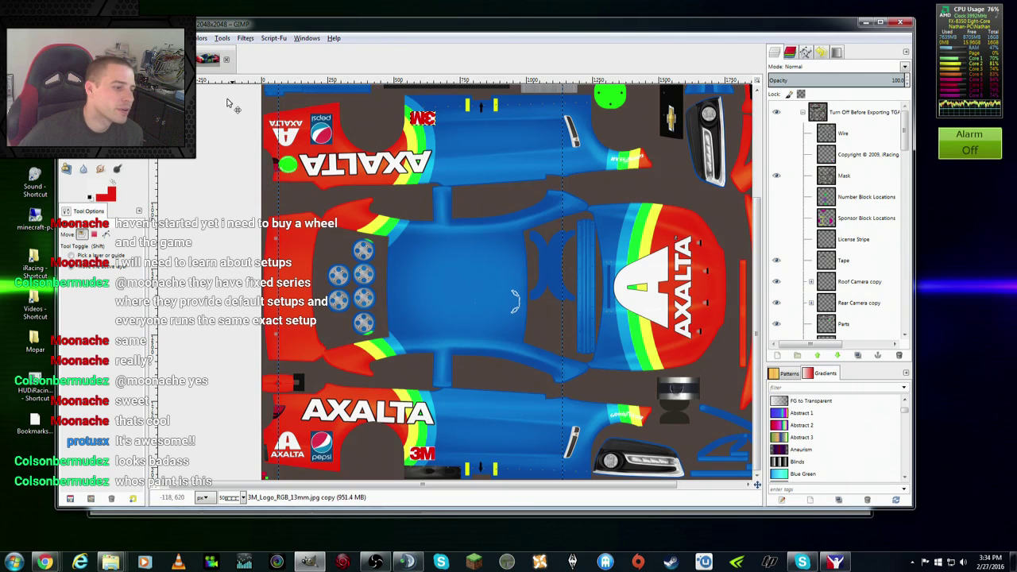
{"action": "left_click", "coordinate": [209, 62]}
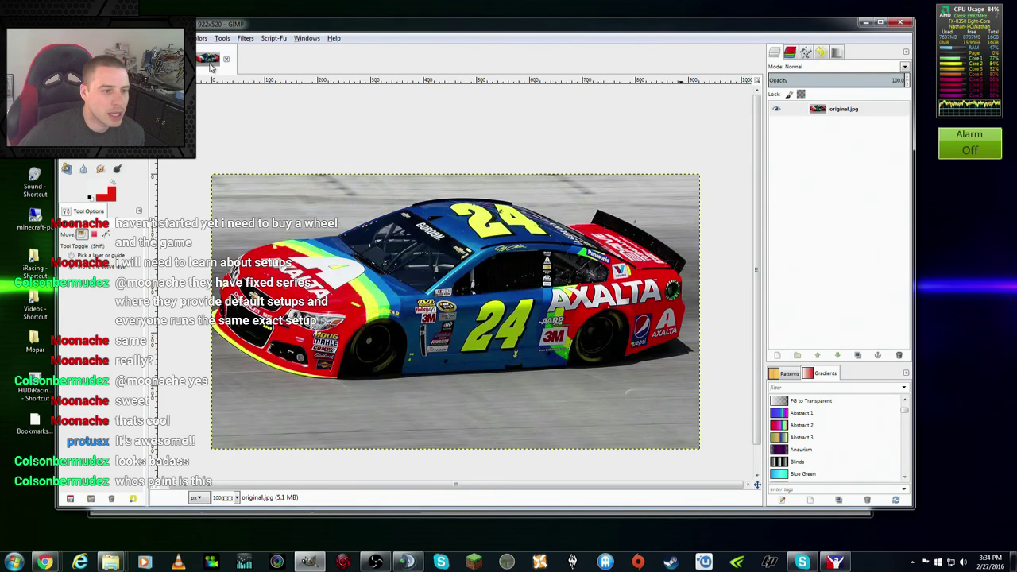
{"action": "key", "text": "alt+1"}
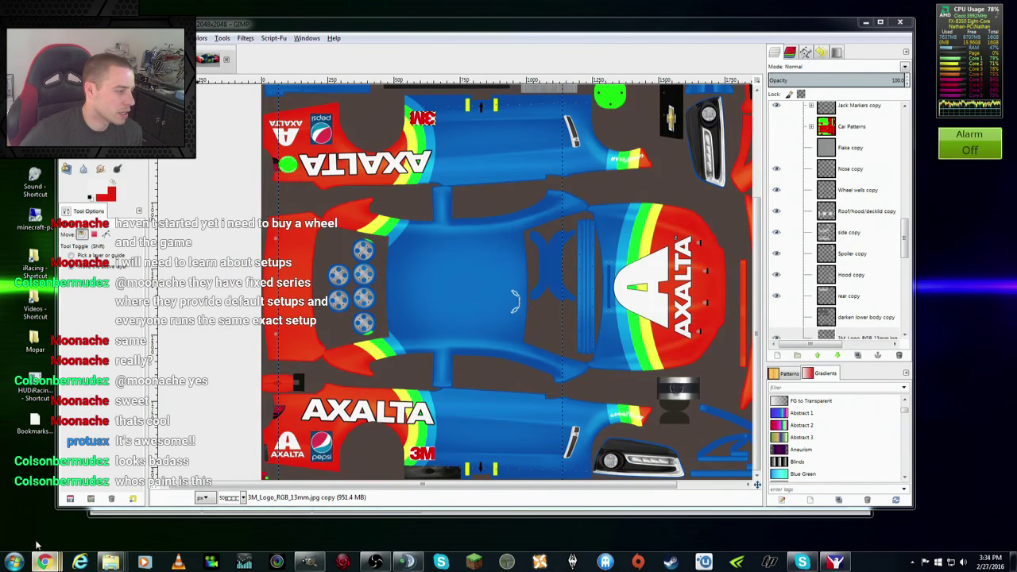
Step: Search Google Images for an AARP logo PNG
{"action": "key", "text": "alt+Tab"}
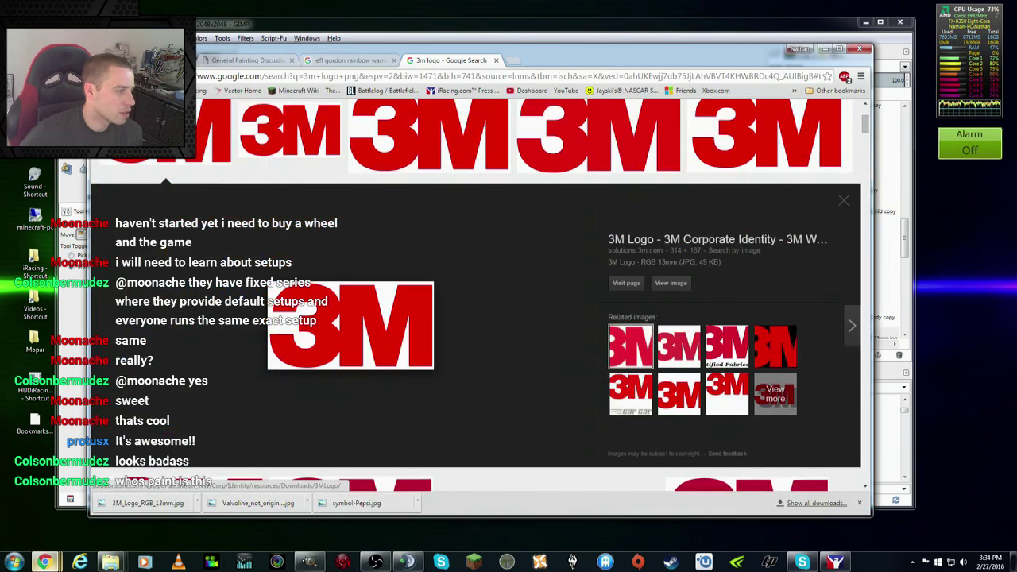
{"action": "scroll", "coordinate": [421, 137], "scroll_direction": "up", "scroll_amount": 2}
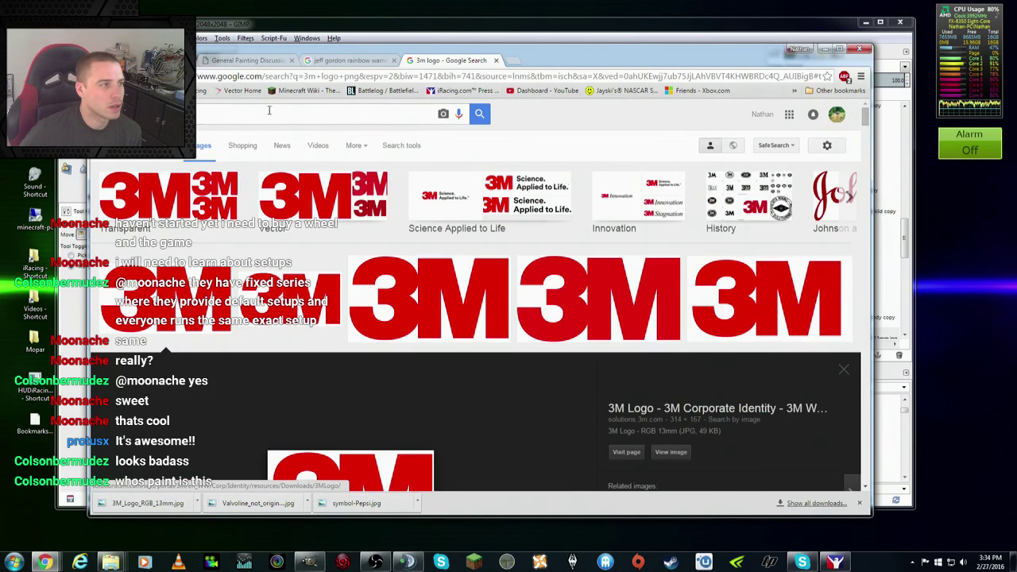
{"action": "left_click", "coordinate": [269, 111]}
{"action": "key", "text": "ctrl+a"}
{"action": "type", "text": "aaron"}
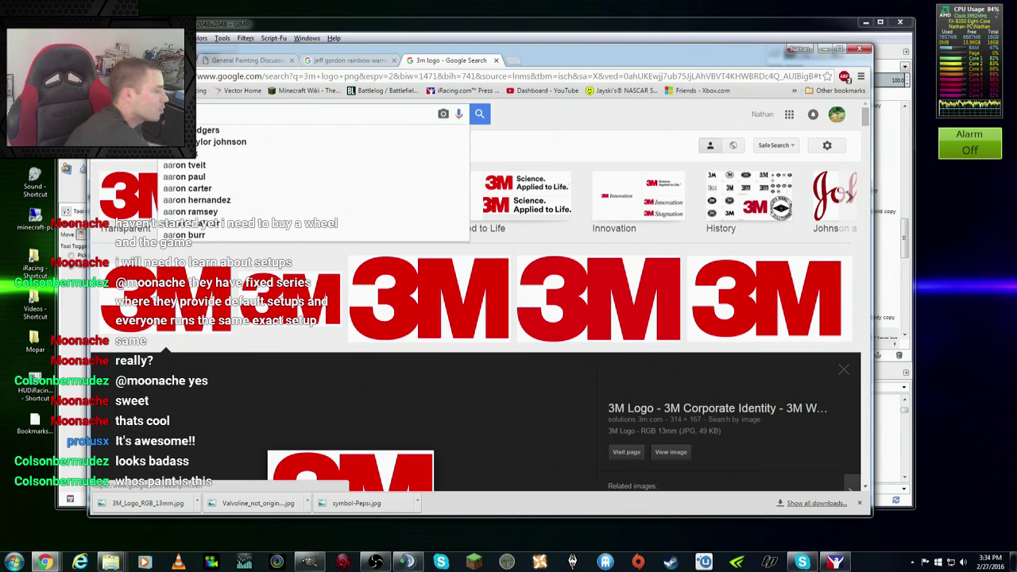
{"action": "type", "text": "p logo pn"}
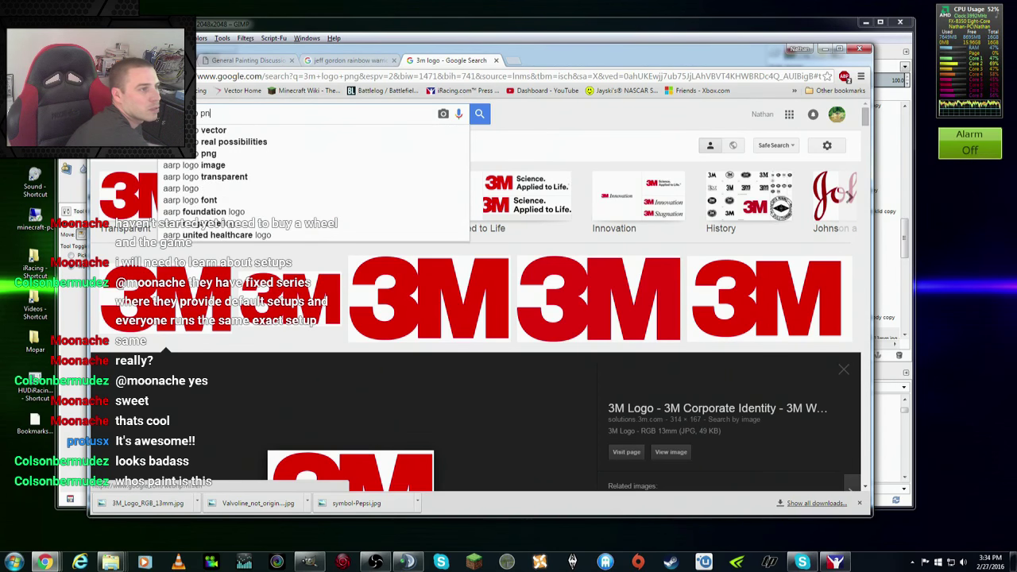
{"action": "type", "text": "g"}
{"action": "key", "text": "Return"}
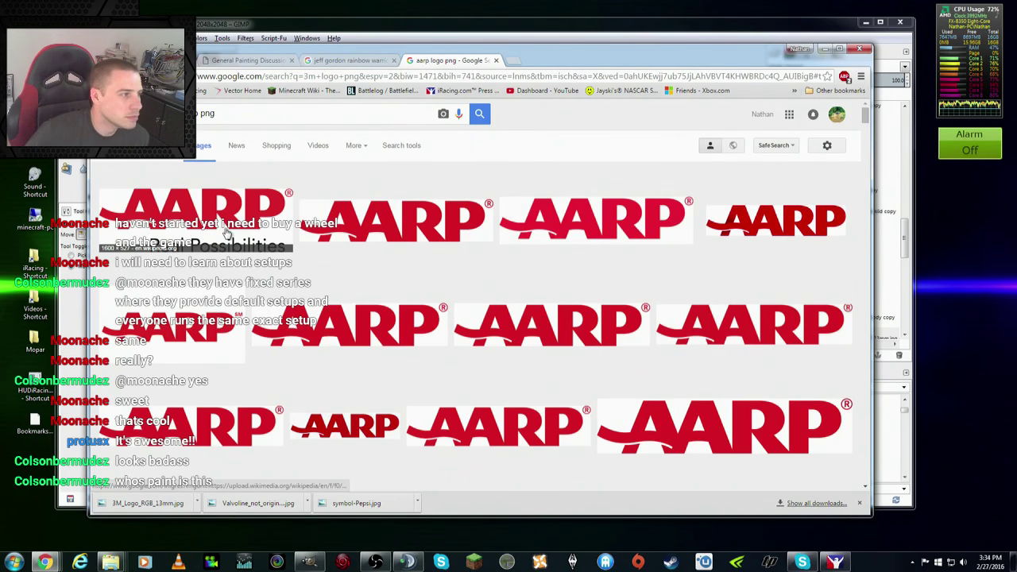
Step: Review the Jeff Gordon reference images and original car photo, then return to the AARP results
{"action": "left_click", "coordinate": [347, 62]}
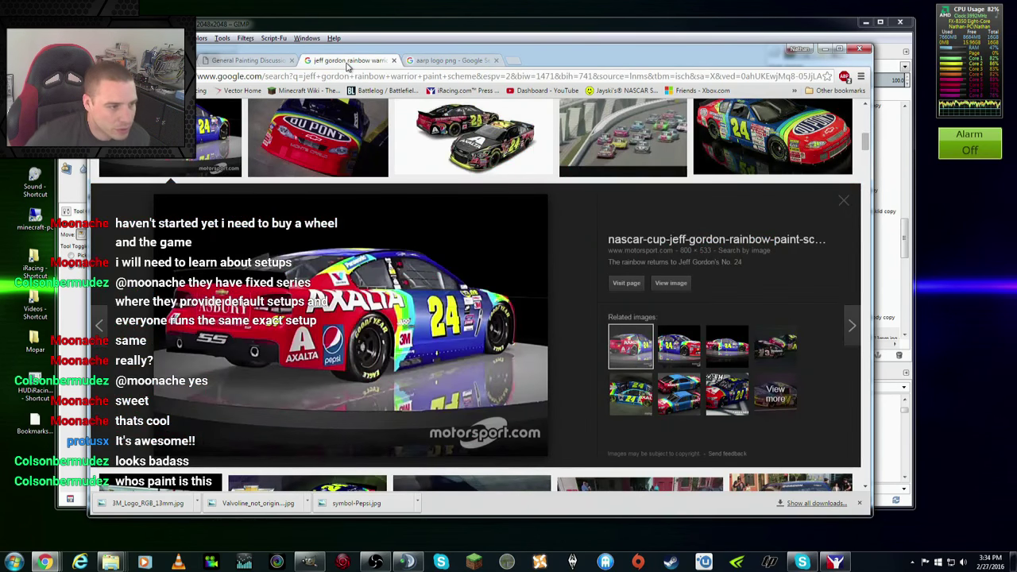
{"action": "left_click", "coordinate": [430, 61]}
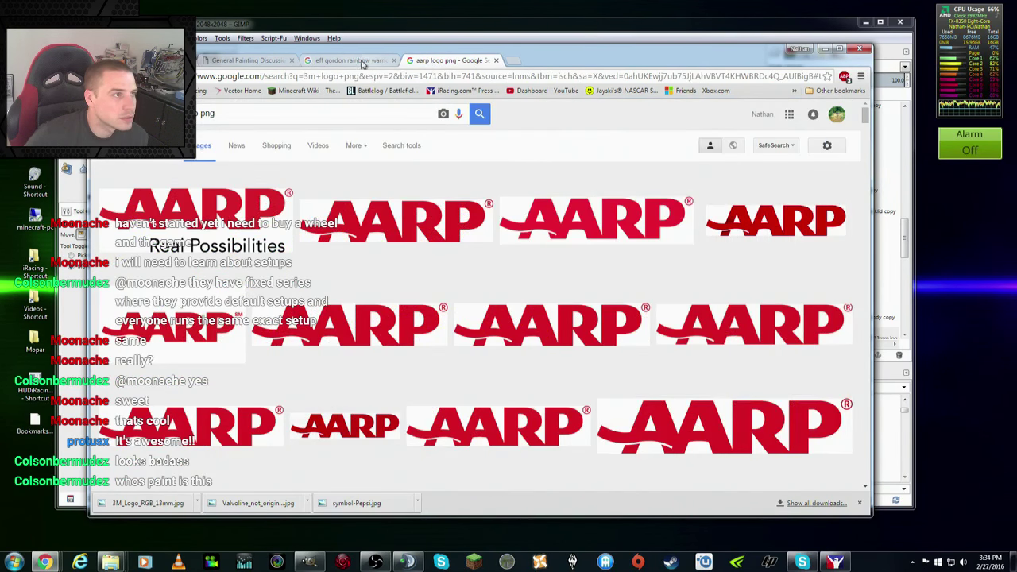
{"action": "left_click", "coordinate": [360, 62]}
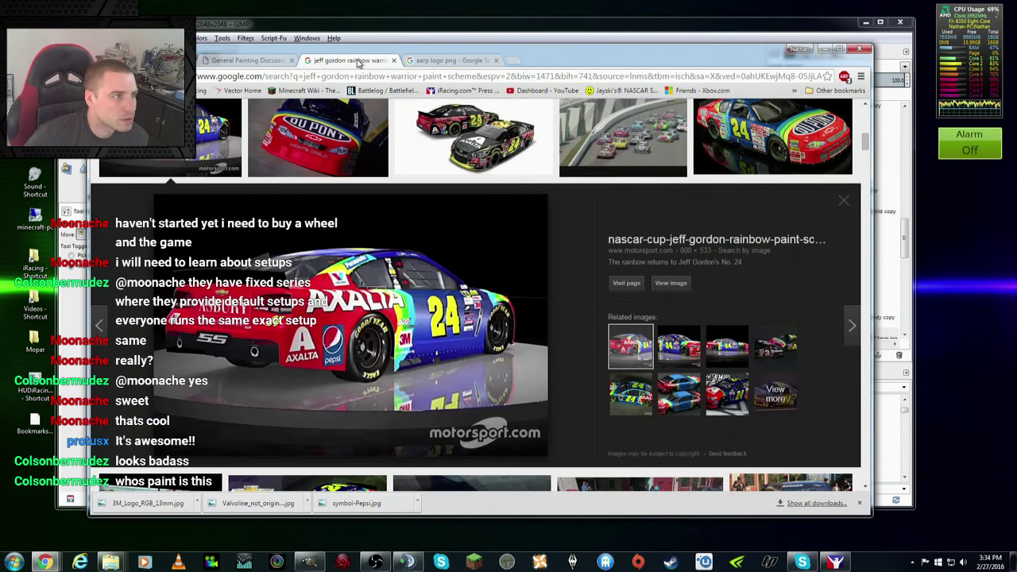
{"action": "left_click", "coordinate": [421, 39]}
{"action": "left_click", "coordinate": [212, 62]}
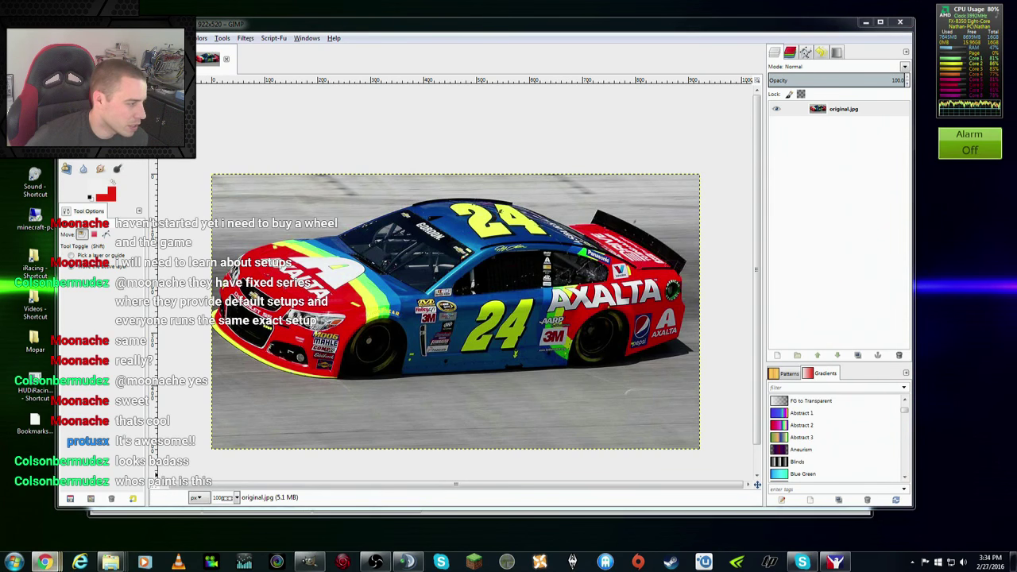
{"action": "left_click", "coordinate": [43, 562]}
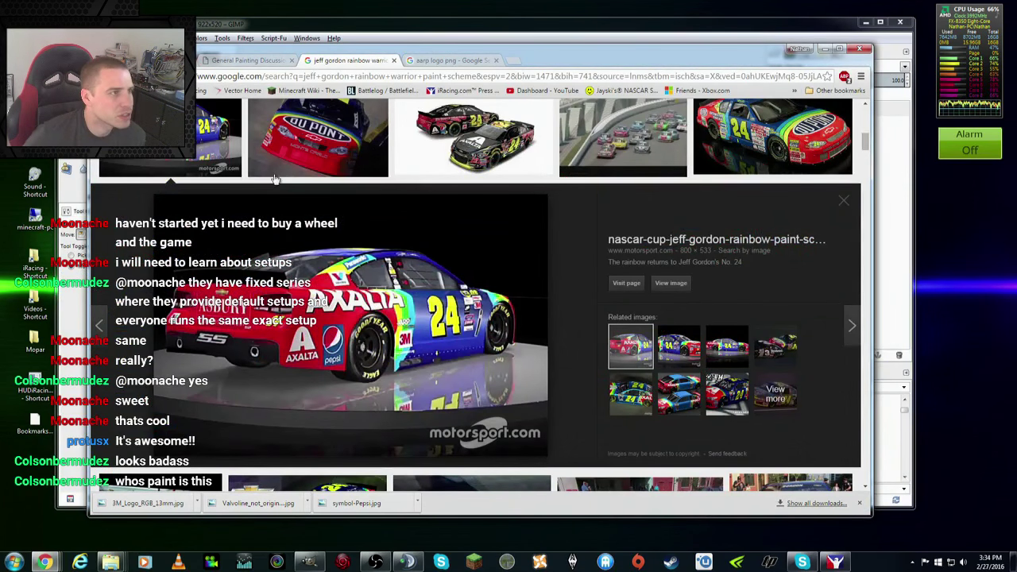
{"action": "left_click", "coordinate": [453, 61]}
Step: Browse the AARP results, preview the transparent red AARP logo, and choose to save it
{"action": "scroll", "coordinate": [499, 312], "scroll_direction": "down", "scroll_amount": 2}
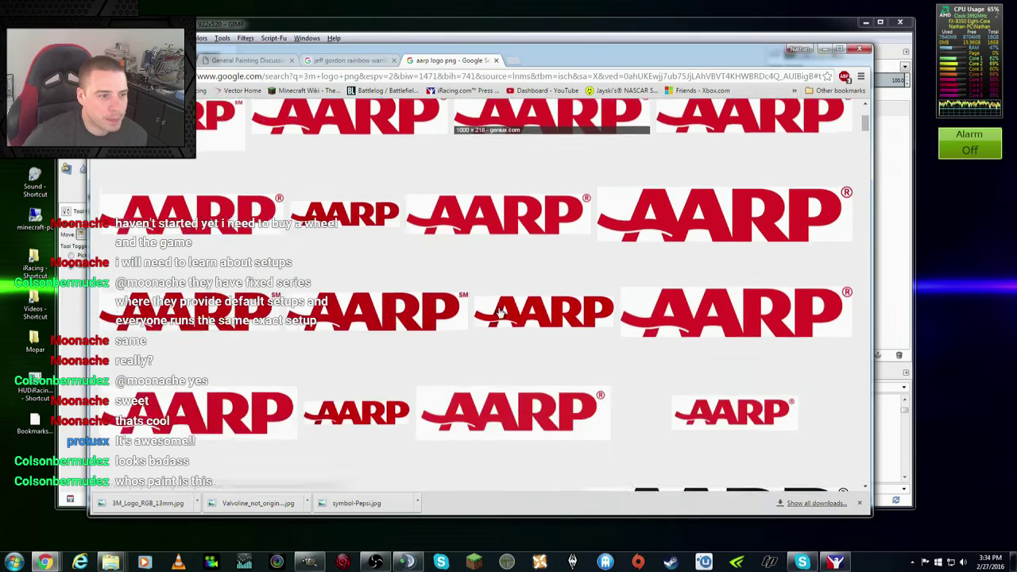
{"action": "scroll", "coordinate": [499, 313], "scroll_direction": "down", "scroll_amount": 1}
{"action": "scroll", "coordinate": [602, 336], "scroll_direction": "down", "scroll_amount": 1}
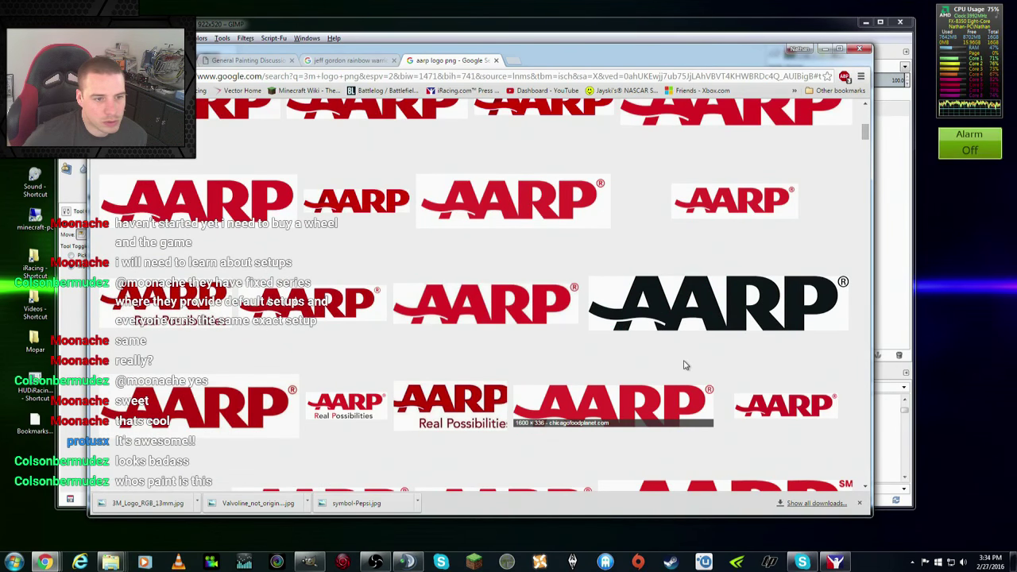
{"action": "scroll", "coordinate": [685, 365], "scroll_direction": "down", "scroll_amount": 2}
{"action": "scroll", "coordinate": [685, 365], "scroll_direction": "down", "scroll_amount": 2}
{"action": "scroll", "coordinate": [685, 364], "scroll_direction": "down", "scroll_amount": 2}
{"action": "scroll", "coordinate": [685, 365], "scroll_direction": "down", "scroll_amount": 2}
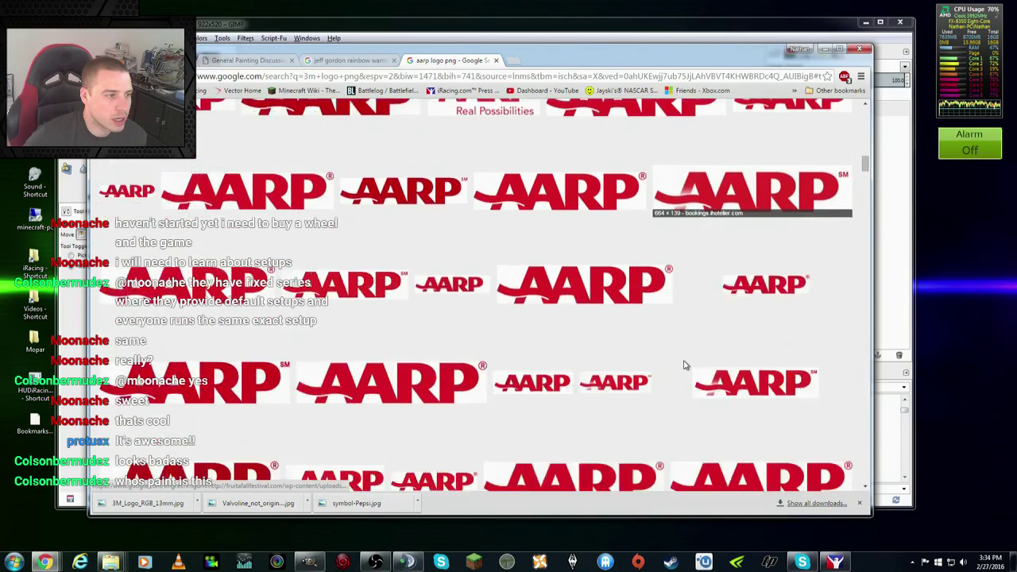
{"action": "scroll", "coordinate": [685, 365], "scroll_direction": "down", "scroll_amount": 3}
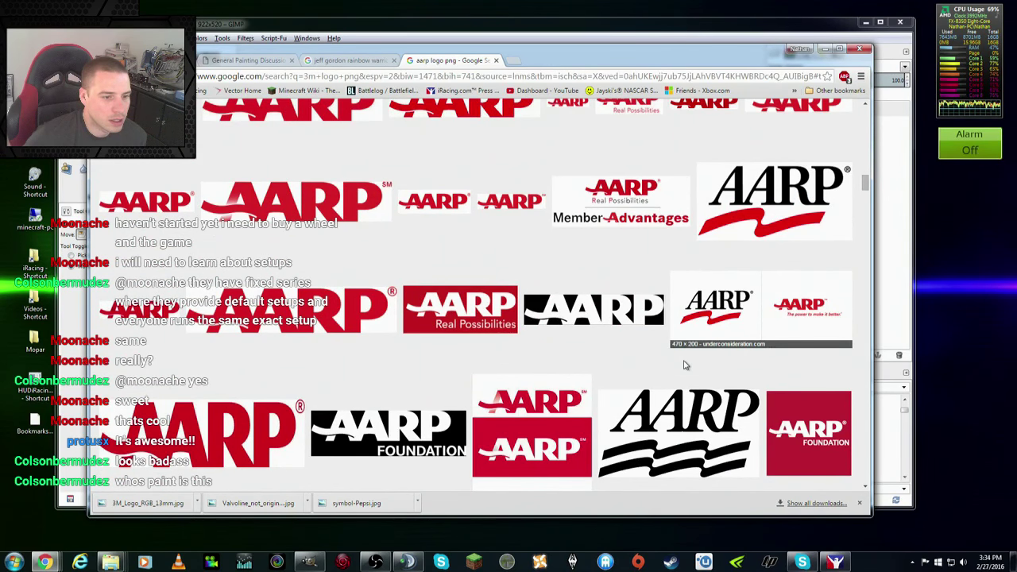
{"action": "scroll", "coordinate": [685, 364], "scroll_direction": "up", "scroll_amount": 5}
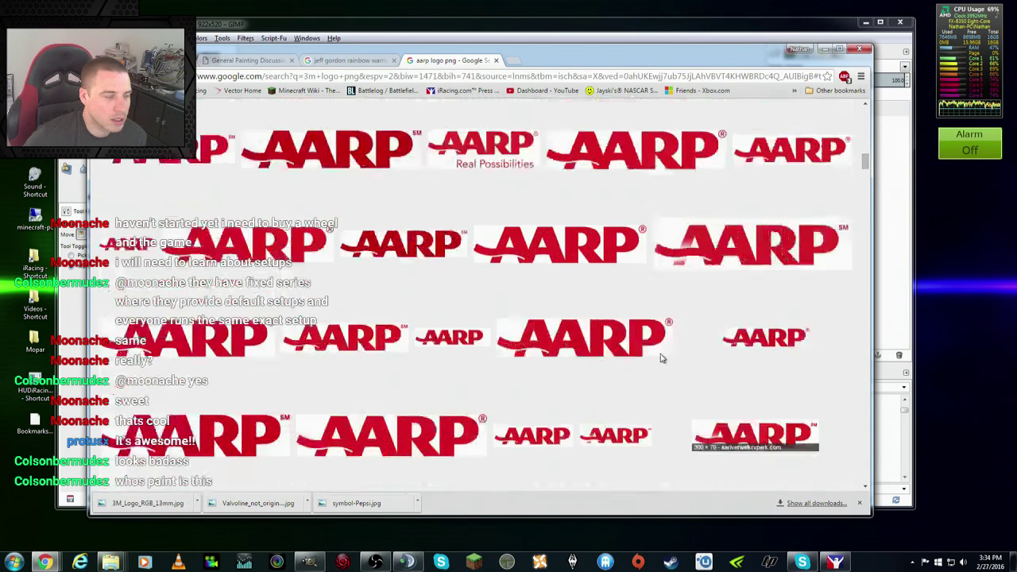
{"action": "scroll", "coordinate": [659, 357], "scroll_direction": "up", "scroll_amount": 5}
{"action": "scroll", "coordinate": [658, 357], "scroll_direction": "up", "scroll_amount": 5}
{"action": "mouse_move", "coordinate": [396, 217]}
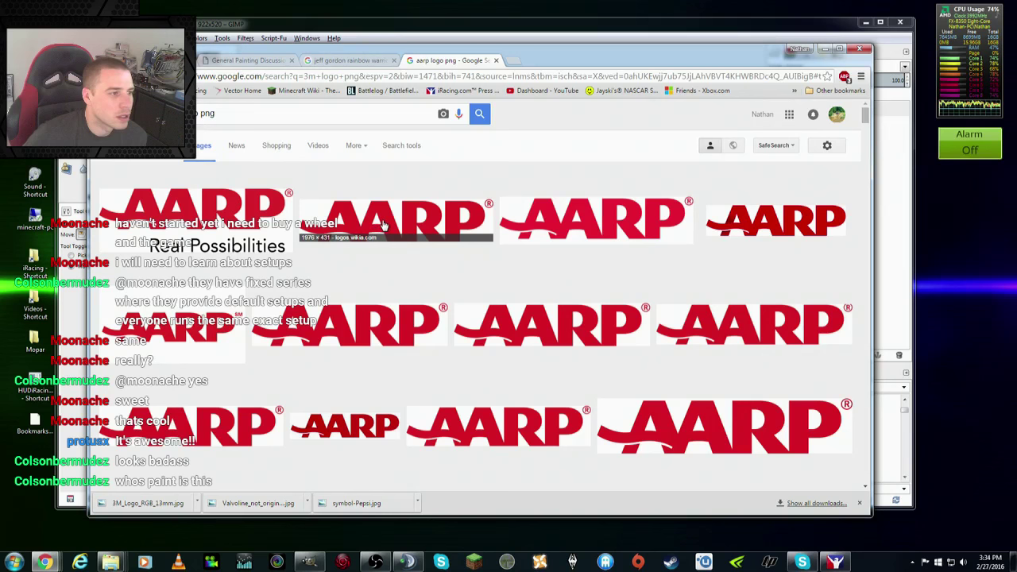
{"action": "left_click", "coordinate": [577, 218]}
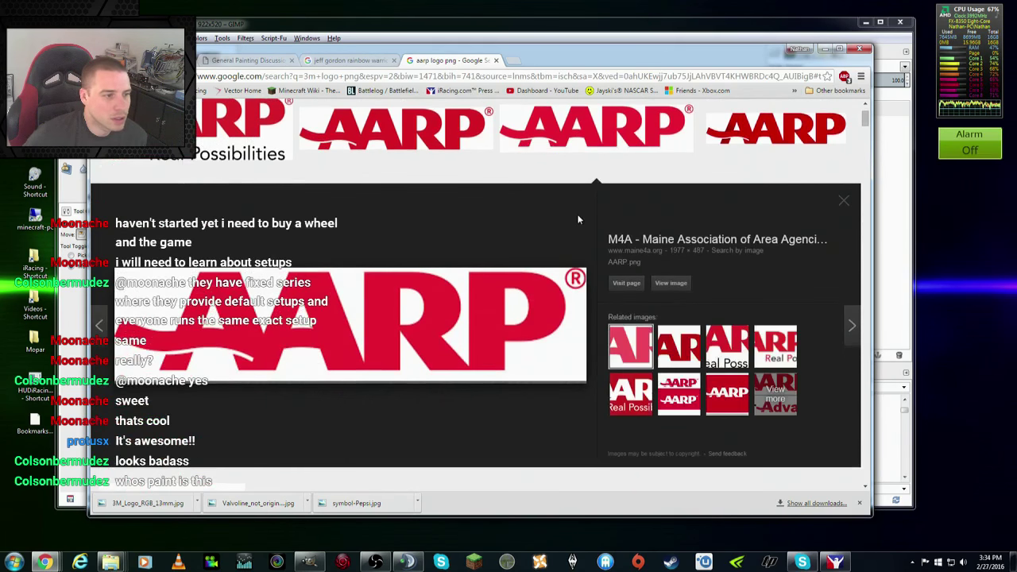
{"action": "left_click", "coordinate": [843, 202]}
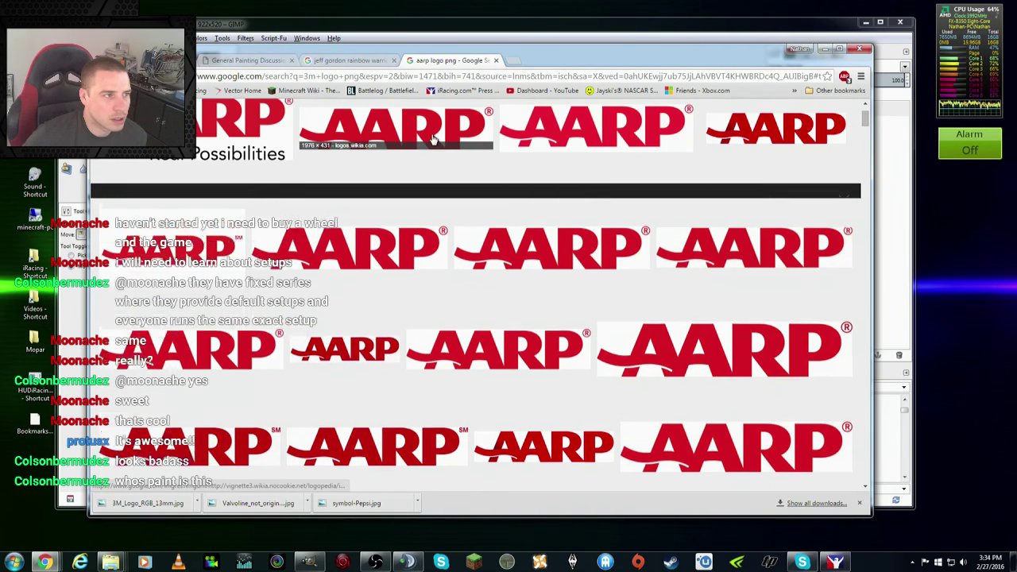
{"action": "left_click", "coordinate": [433, 140]}
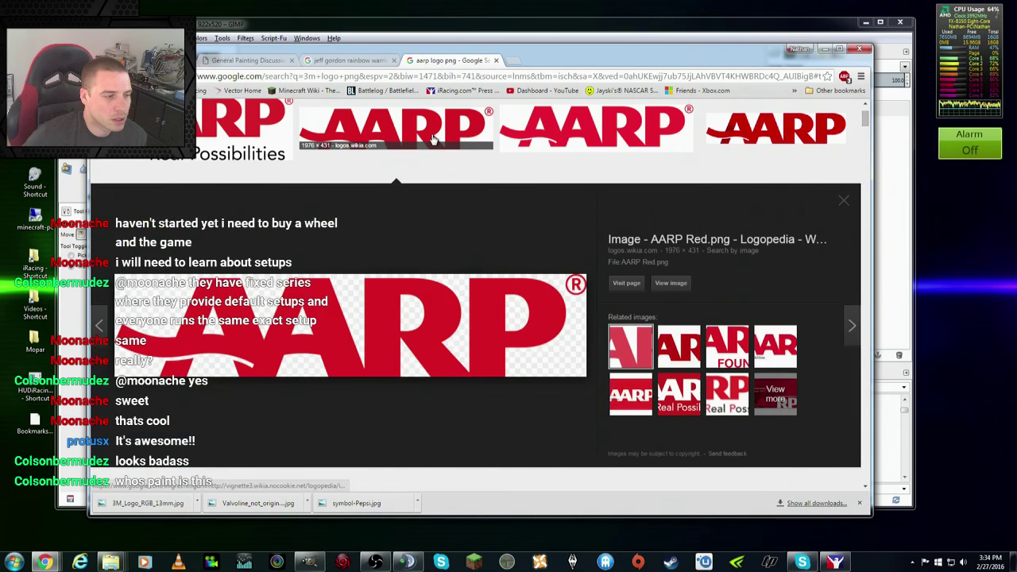
{"action": "right_click", "coordinate": [444, 304]}
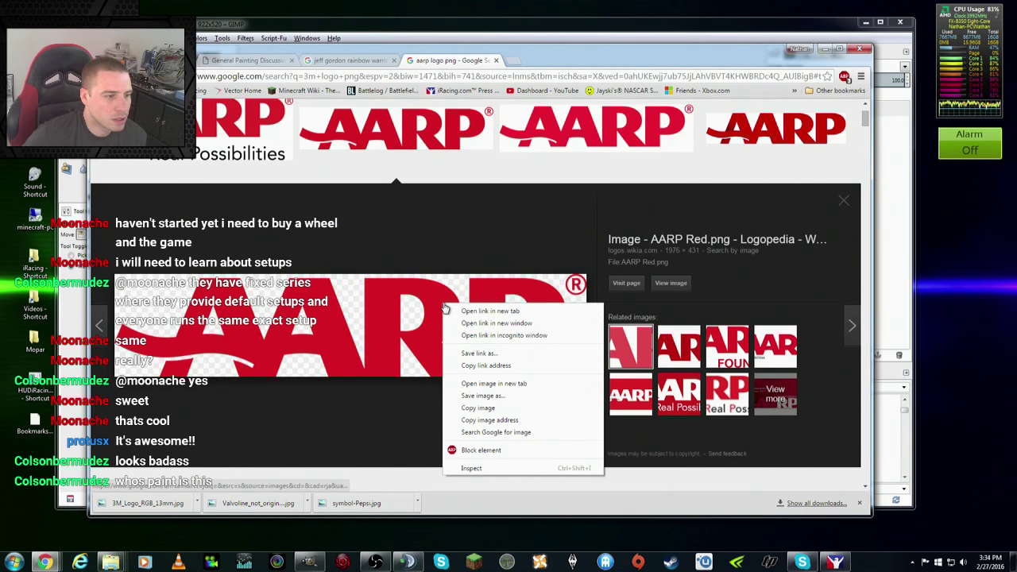
{"action": "left_click", "coordinate": [501, 395]}
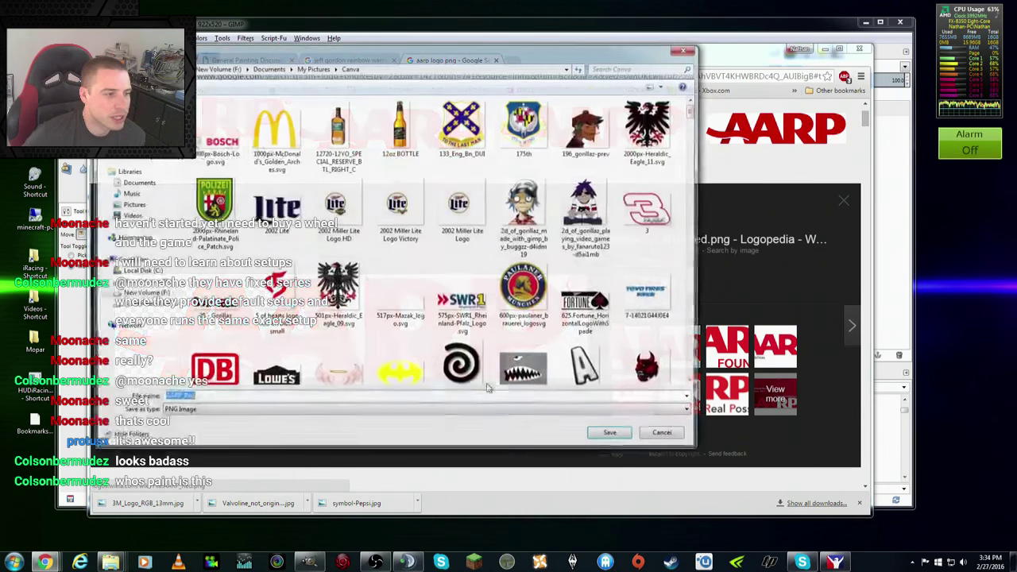
Step: Save the logo as AARP_Red.png, open it in GIMP, and duplicate its layer
{"action": "left_click", "coordinate": [610, 437]}
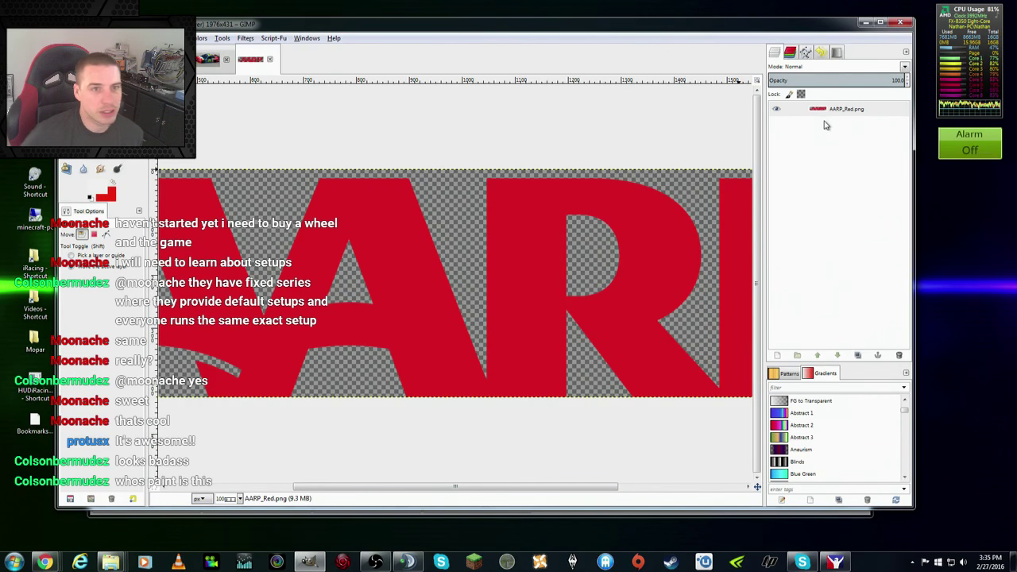
{"action": "left_click_drag", "start_coordinate": [584, 486], "coordinate": [461, 486]}
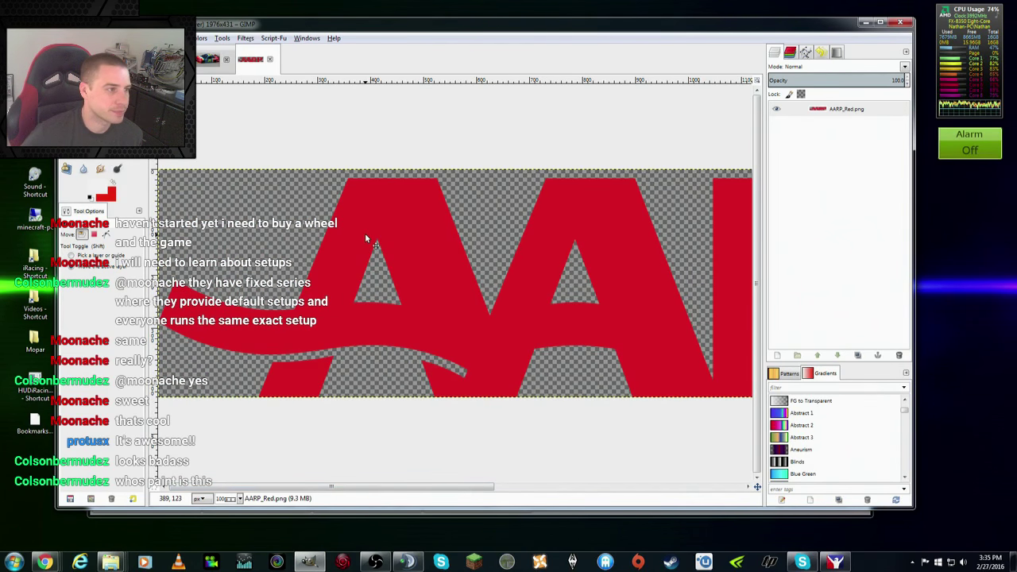
{"action": "left_click", "coordinate": [852, 108]}
{"action": "right_click", "coordinate": [852, 110]}
{"action": "left_click", "coordinate": [896, 166]}
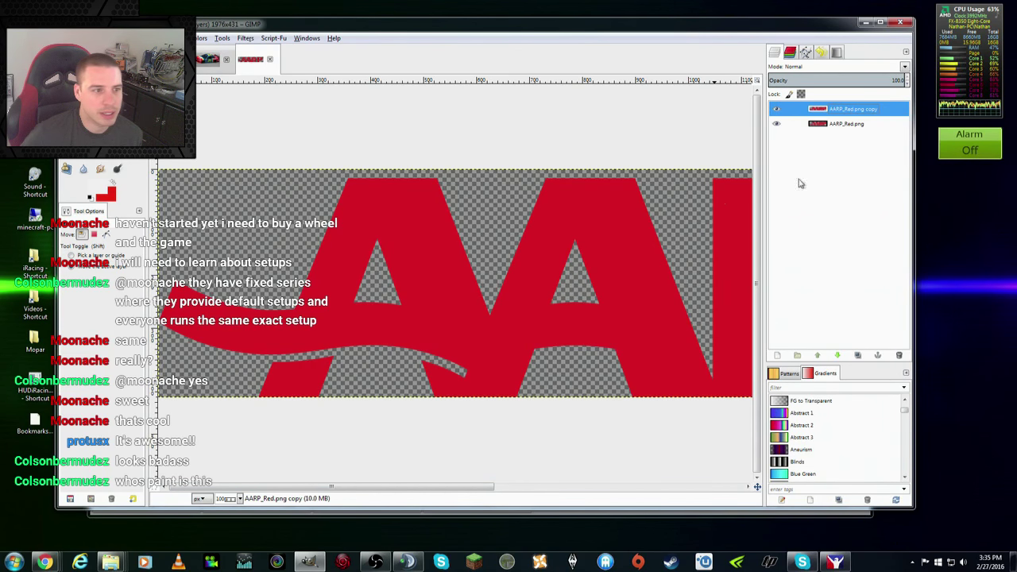
Step: Fill the original layer's logo shape with white via Alpha to Selection, then clear the selection
{"action": "left_click", "coordinate": [847, 126]}
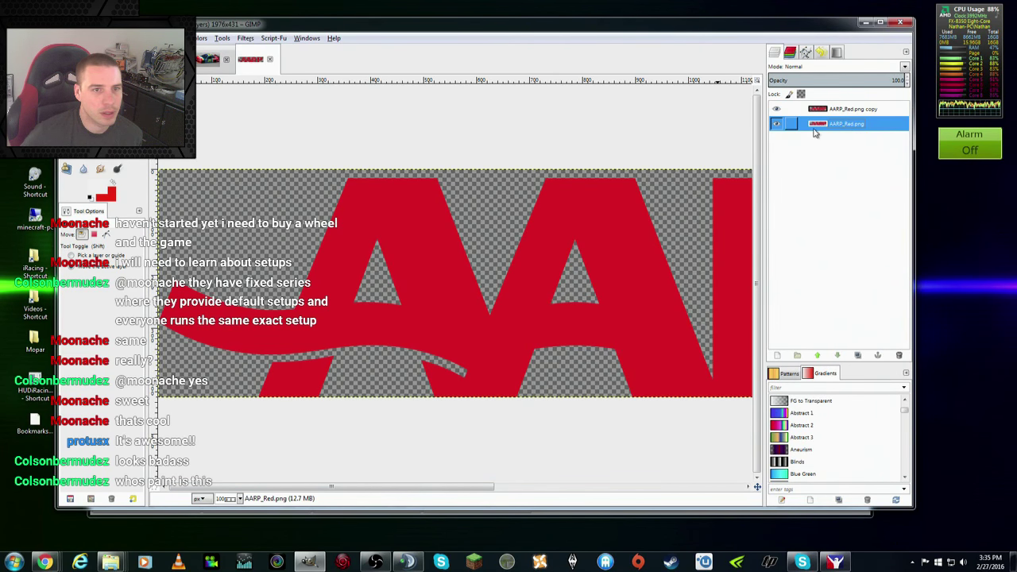
{"action": "right_click", "coordinate": [815, 133]}
{"action": "left_click", "coordinate": [874, 385]}
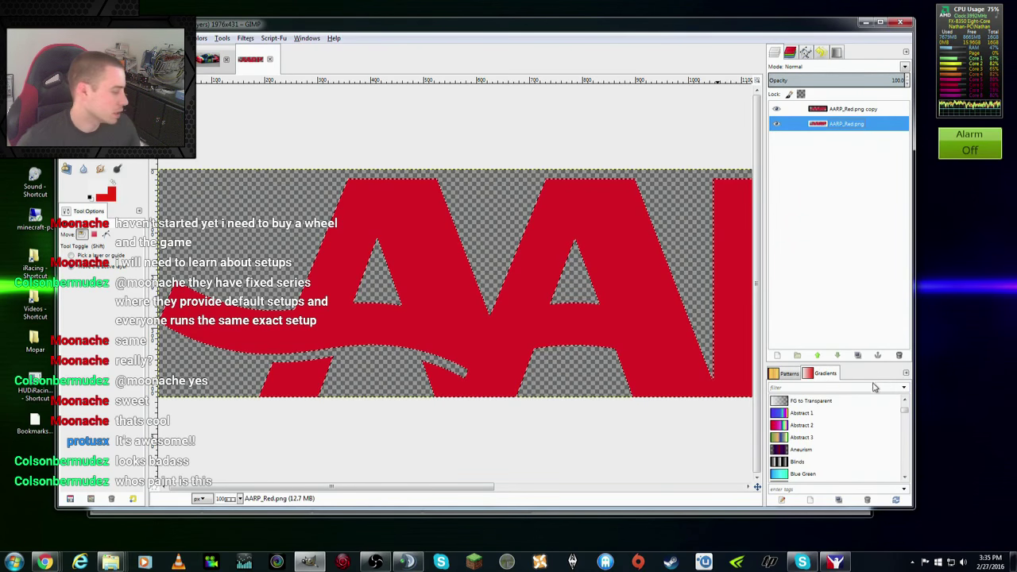
{"action": "key", "text": "ctrl+period"}
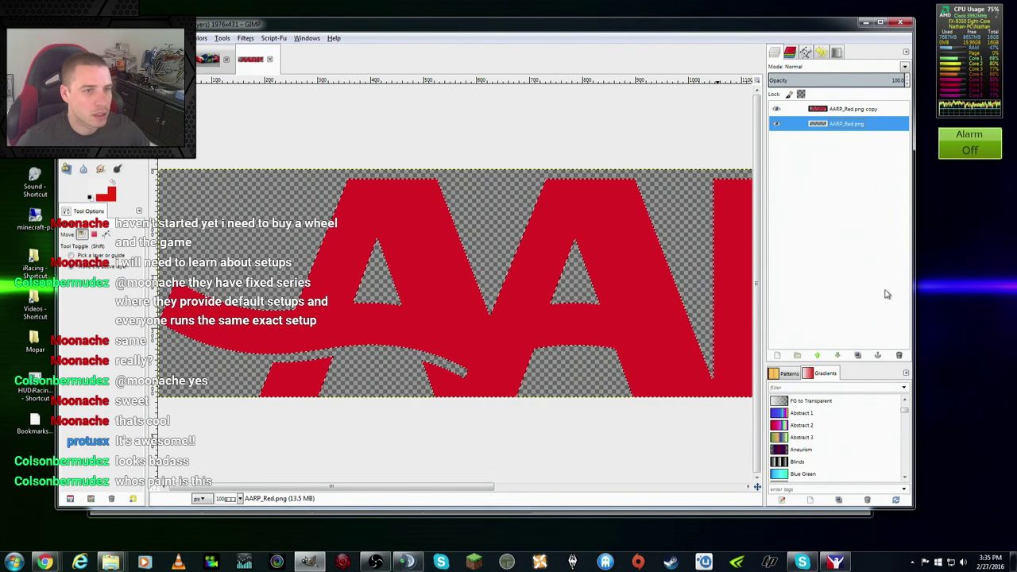
{"action": "left_click", "coordinate": [843, 109]}
{"action": "left_click", "coordinate": [778, 109]}
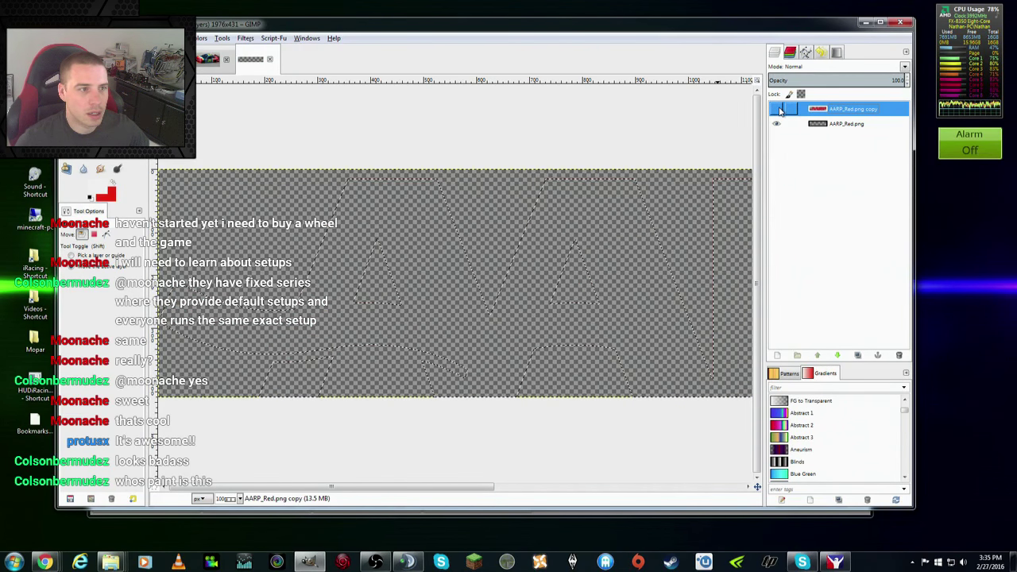
{"action": "left_click", "coordinate": [777, 109]}
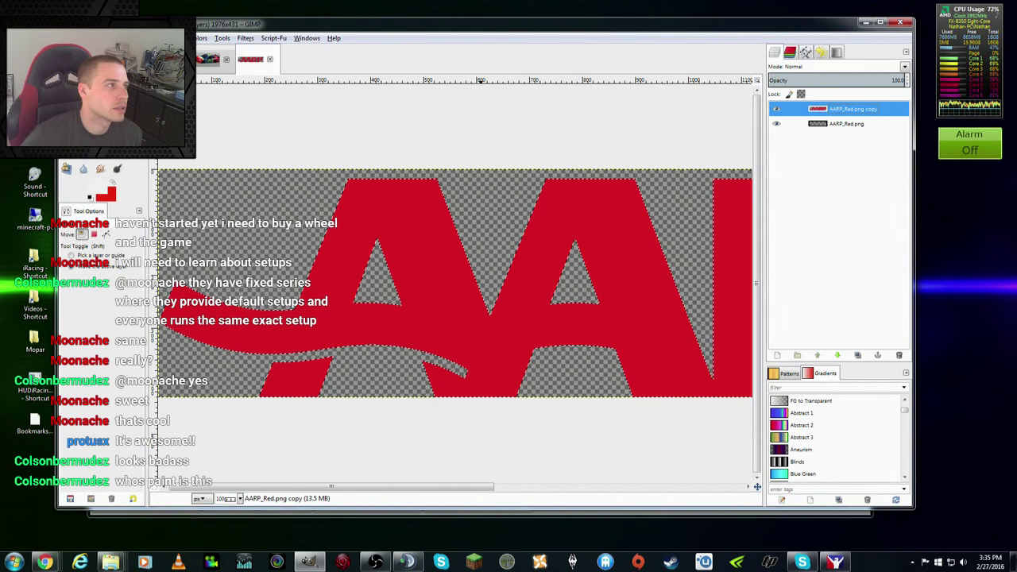
{"action": "left_click", "coordinate": [95, 37]}
{"action": "left_click", "coordinate": [130, 159]}
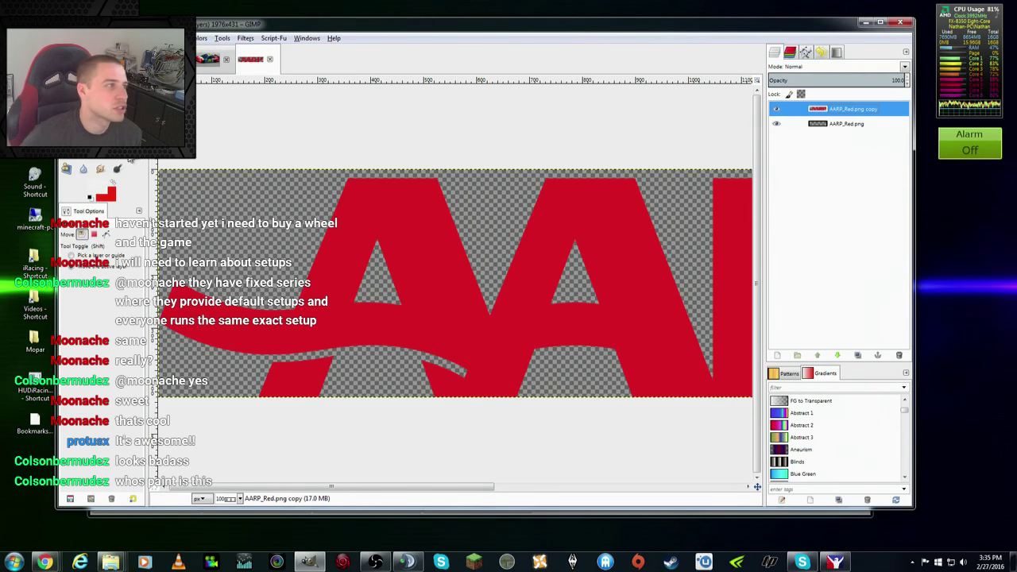
Step: Scale the red AARP logo copy layer down slightly
{"action": "key", "text": "shift+s"}
{"action": "left_click", "coordinate": [181, 184]}
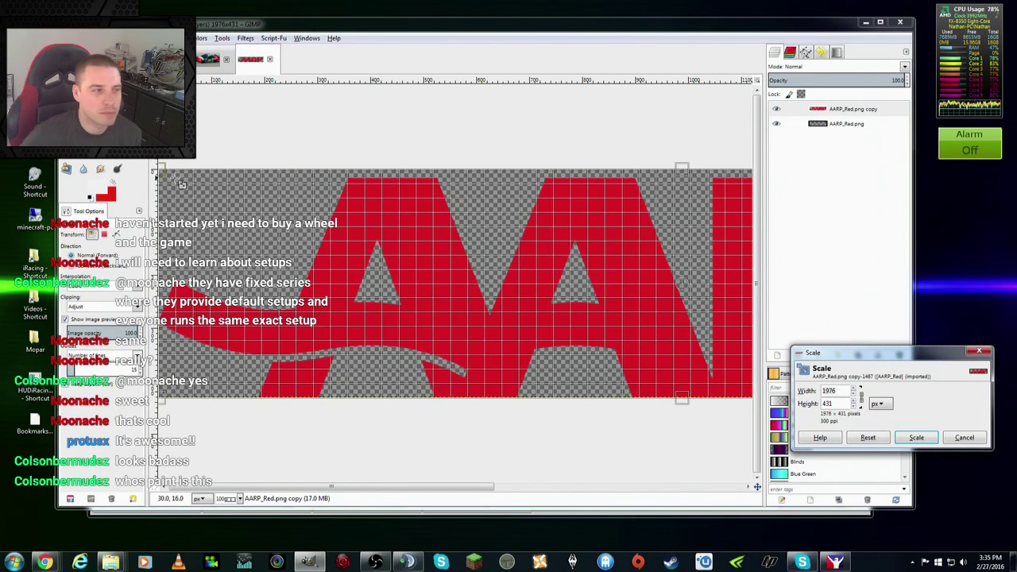
{"action": "left_click_drag", "start_coordinate": [178, 180], "coordinate": [223, 213]}
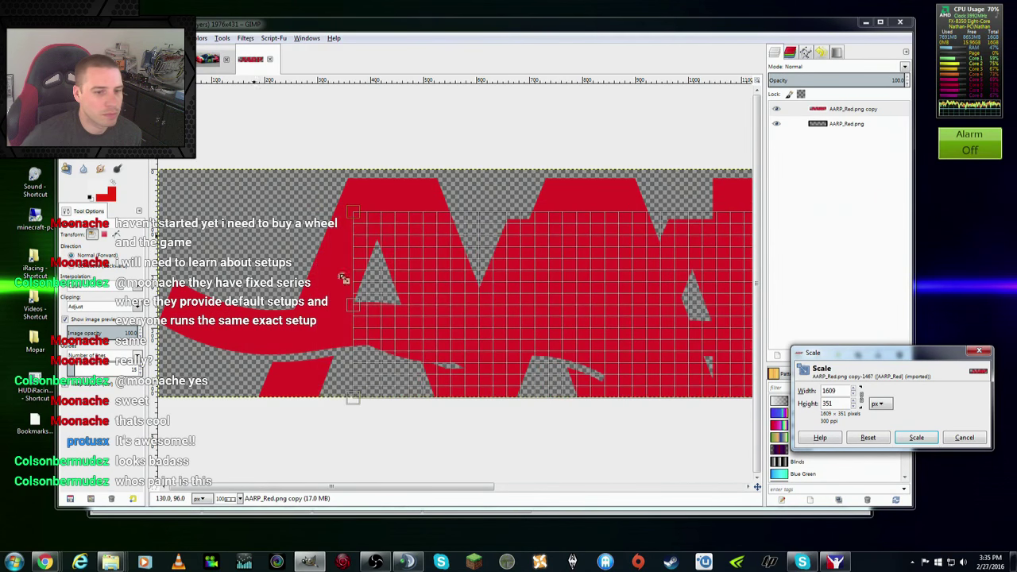
{"action": "left_click", "coordinate": [916, 437]}
Step: Move the red logo copy left and up, then select the original AARP_Red.png layer
{"action": "key", "text": "m"}
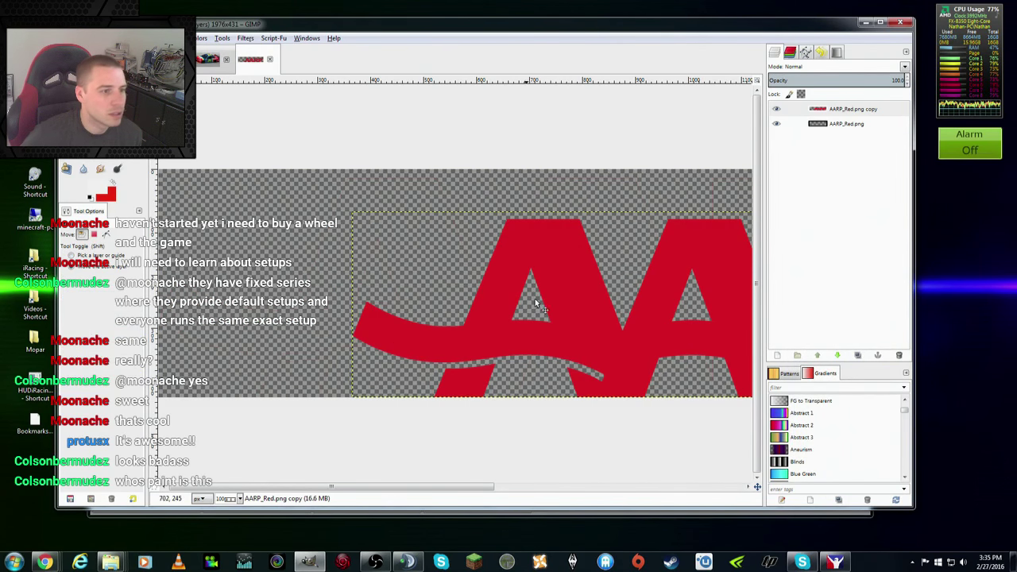
{"action": "left_click_drag", "start_coordinate": [574, 301], "coordinate": [396, 271]}
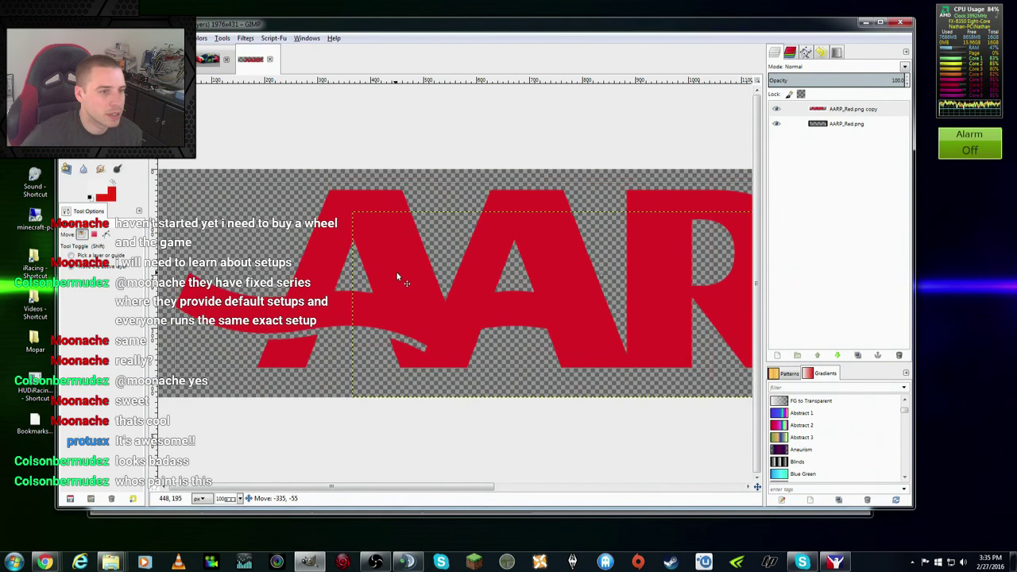
{"action": "mouse_move", "coordinate": [441, 487]}
{"action": "left_mouse_down"}
{"action": "mouse_move", "coordinate": [679, 489]}
{"action": "mouse_move", "coordinate": [483, 487]}
{"action": "left_mouse_up"}
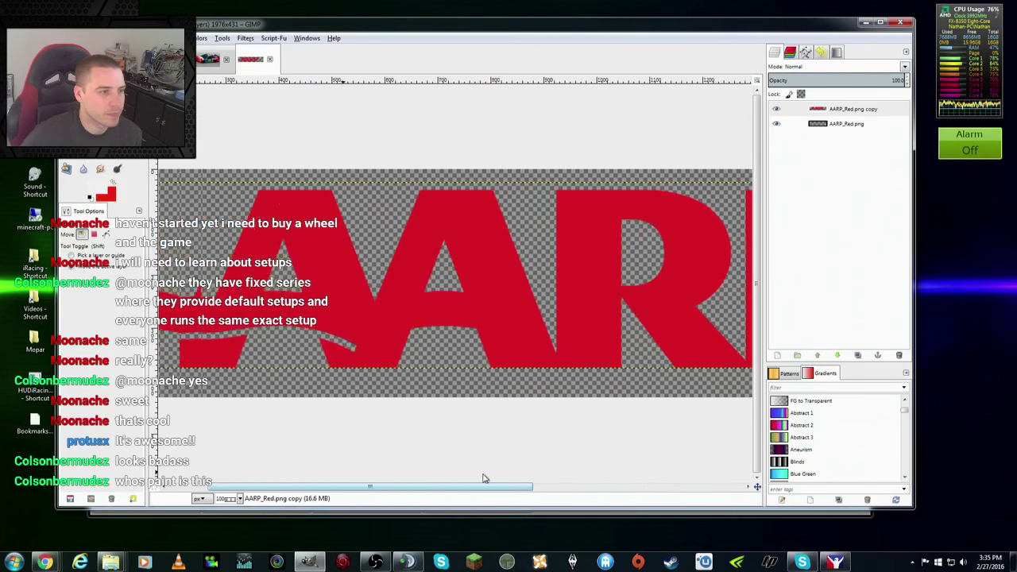
{"action": "left_click_drag", "start_coordinate": [460, 243], "coordinate": [488, 243]}
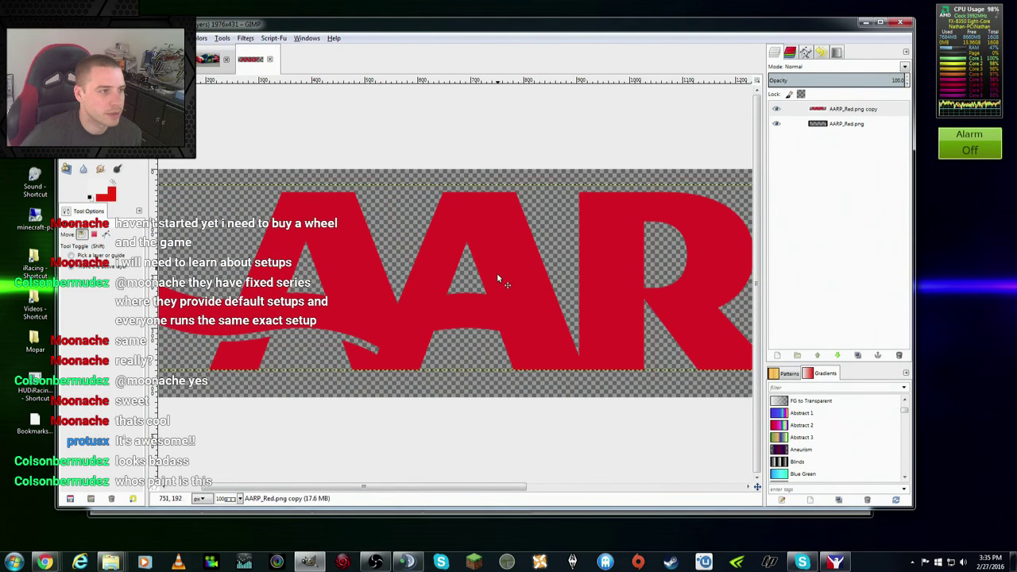
{"action": "left_click_drag", "start_coordinate": [497, 488], "coordinate": [433, 489]}
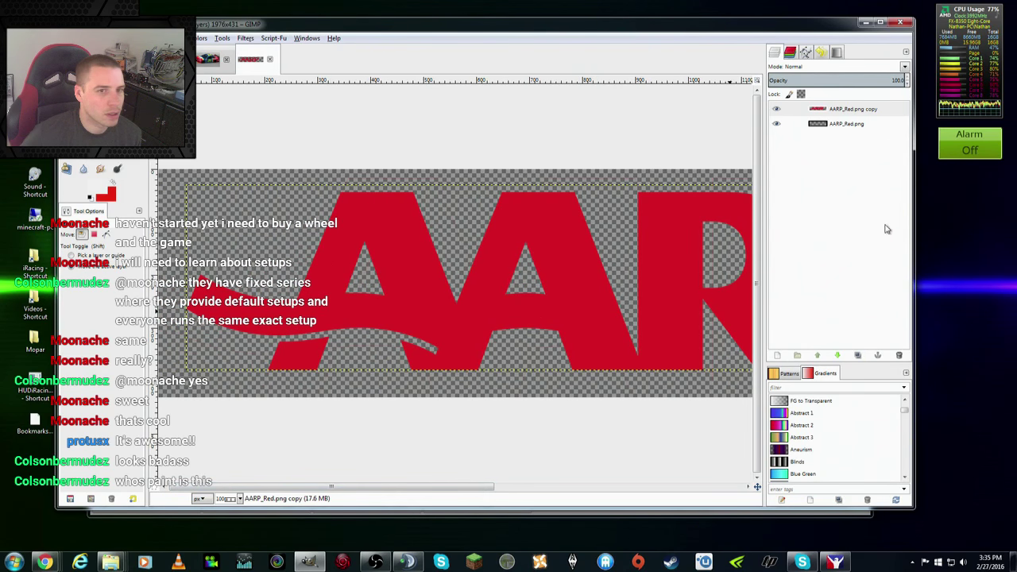
{"action": "left_click", "coordinate": [841, 127]}
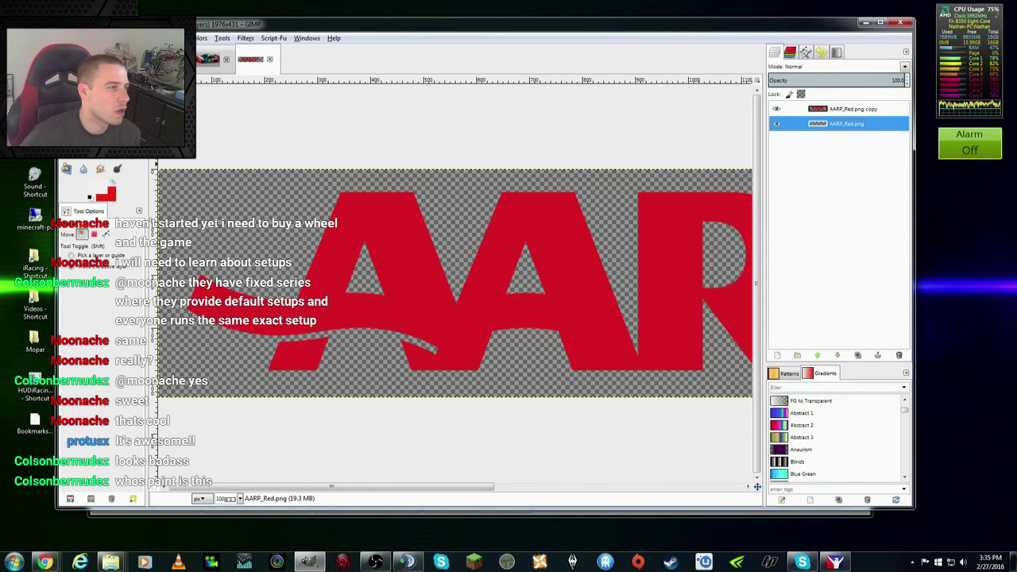
Step: Select the AARP letters via Alpha to Selection and bucket-fill them white on the copy layer
{"action": "right_click", "coordinate": [846, 109]}
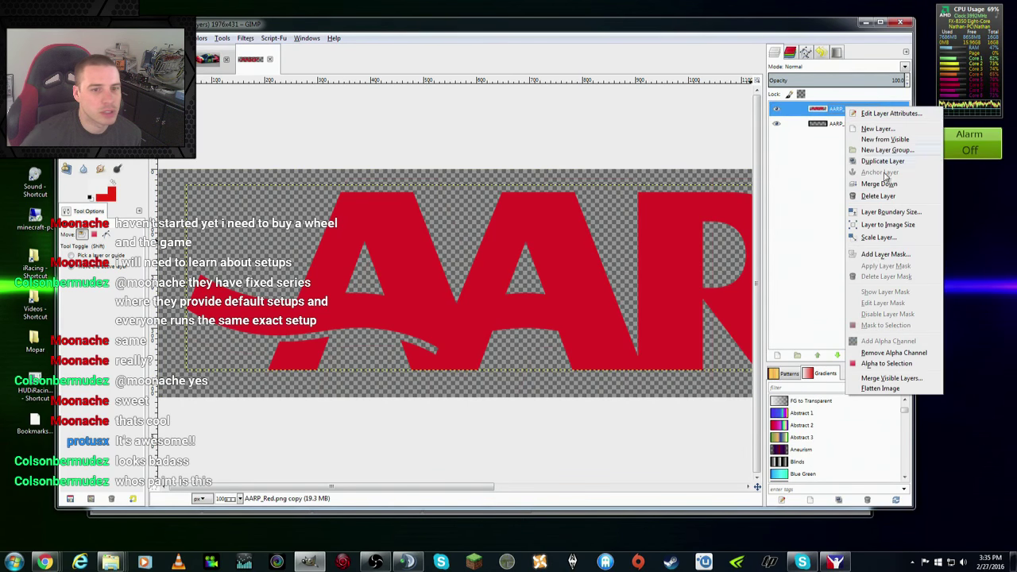
{"action": "left_click", "coordinate": [881, 364]}
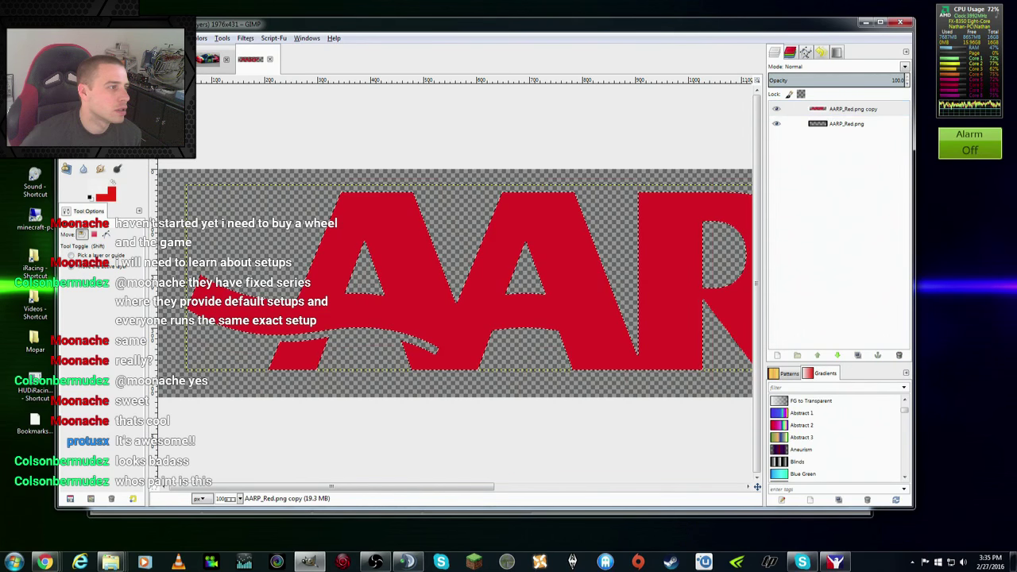
{"action": "key", "text": "shift+b"}
{"action": "left_click", "coordinate": [413, 256]}
{"action": "left_click", "coordinate": [112, 37]}
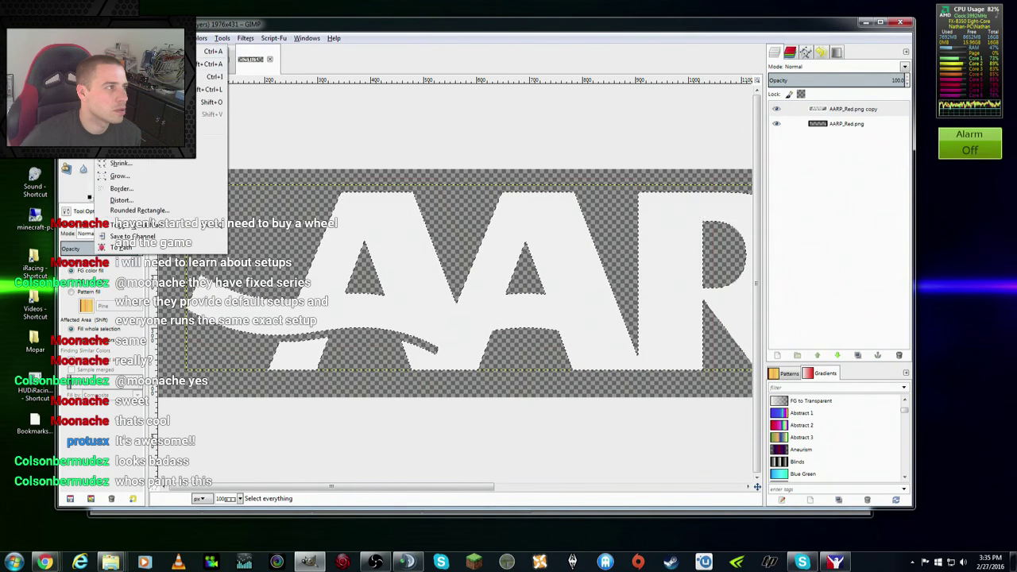
{"action": "left_click", "coordinate": [159, 63]}
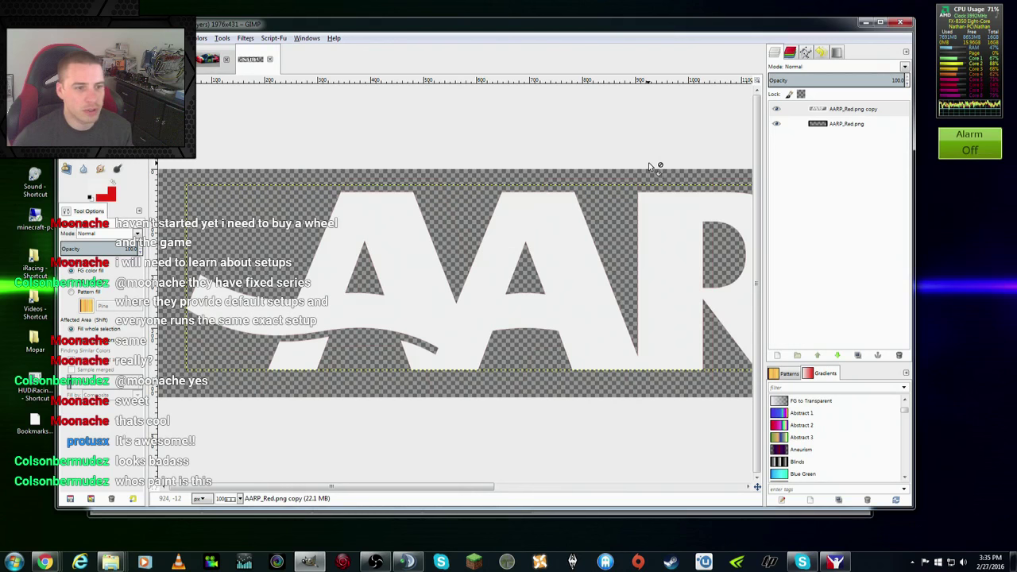
Step: Reselect the white letters' shape and grow the selection around them
{"action": "left_click", "coordinate": [846, 109]}
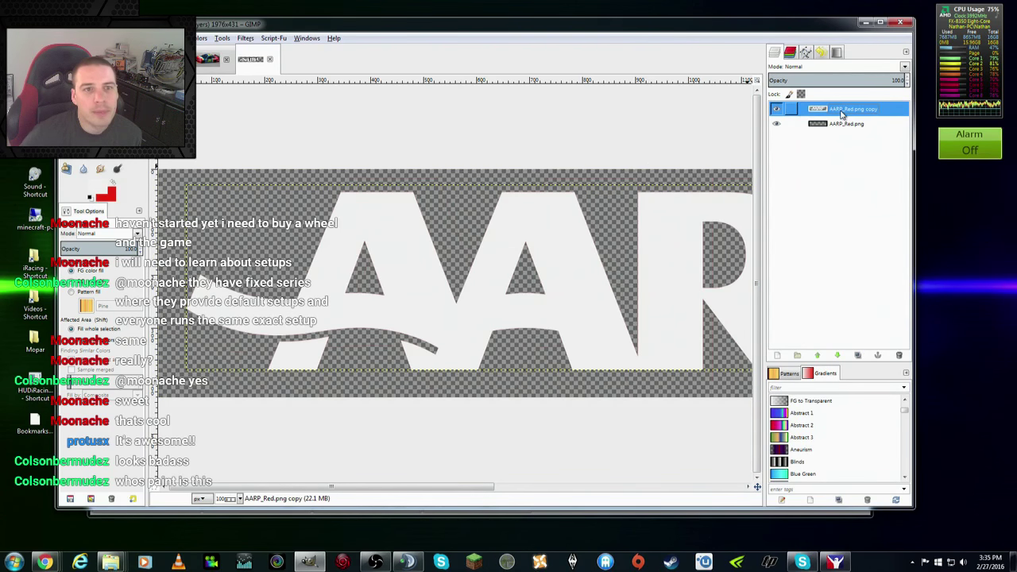
{"action": "right_click", "coordinate": [843, 112]}
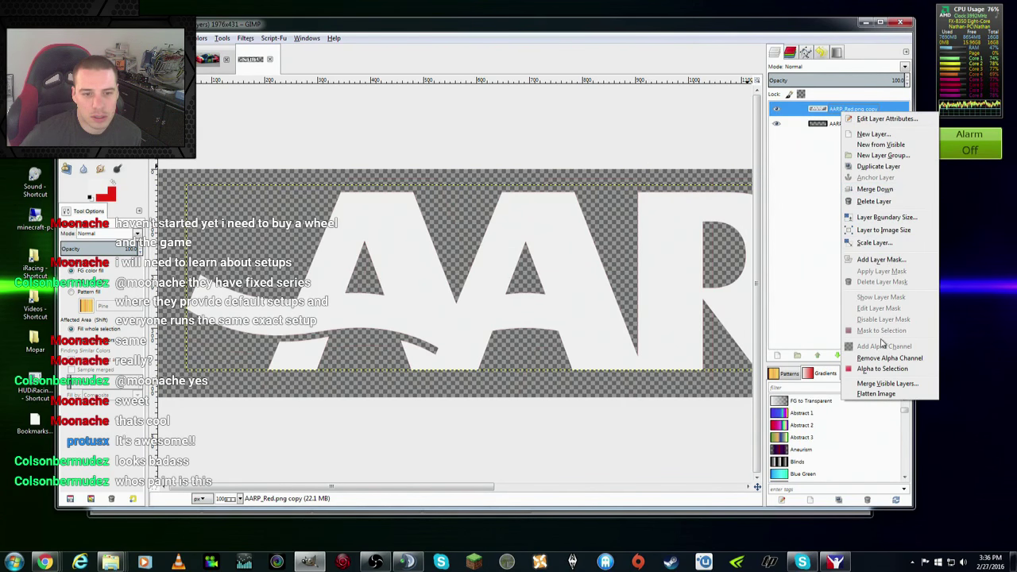
{"action": "left_click", "coordinate": [878, 370]}
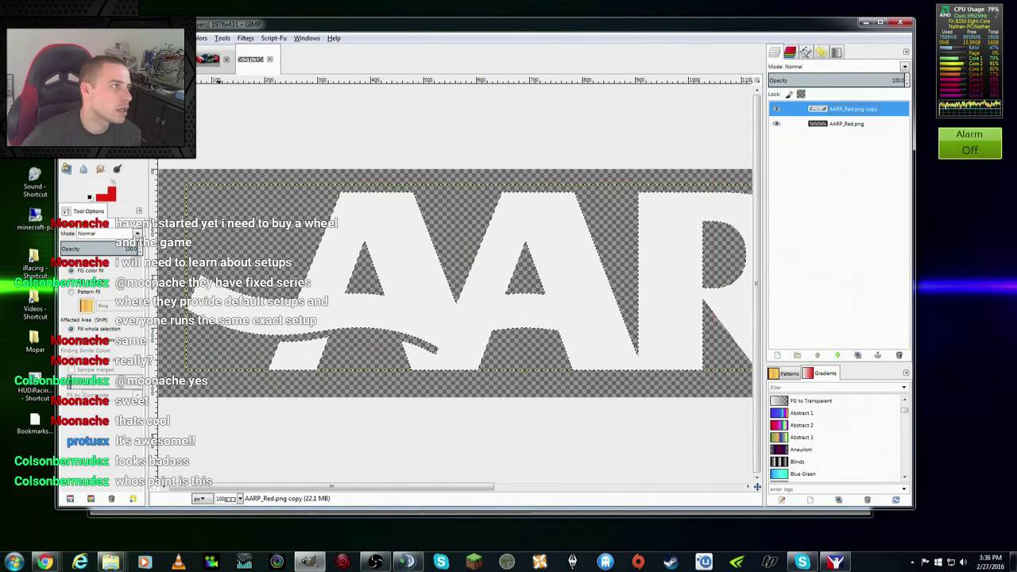
{"action": "left_click", "coordinate": [107, 38]}
{"action": "left_click", "coordinate": [132, 236]}
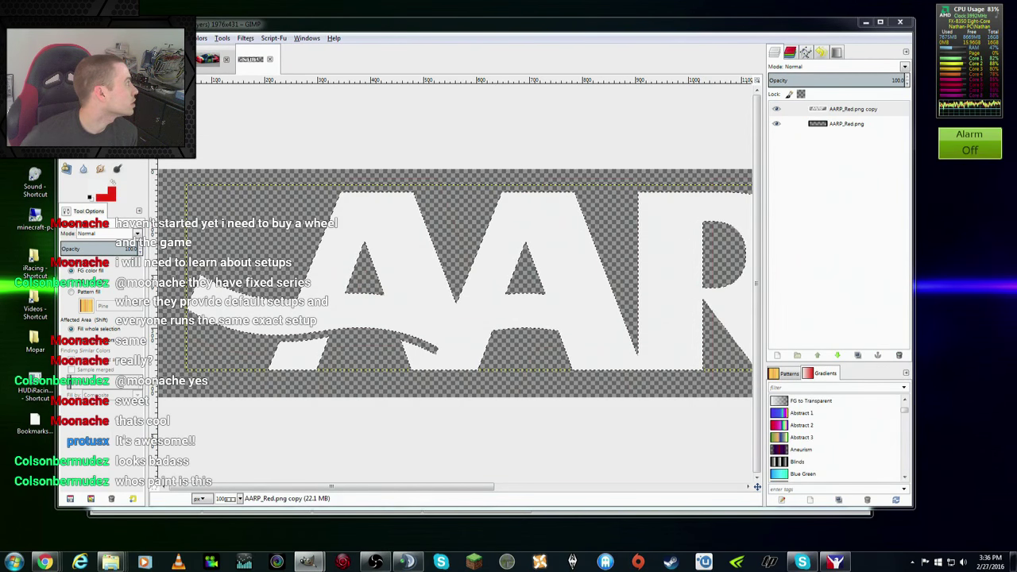
{"action": "left_click", "coordinate": [850, 109]}
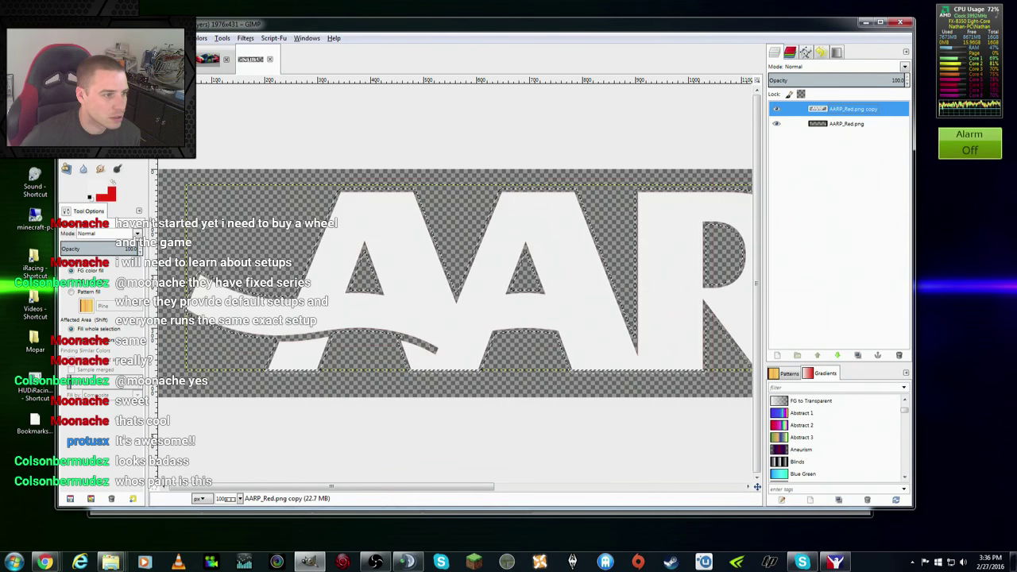
Step: Fill the grown selection black on the original layer as an outline, then select none
{"action": "left_click", "coordinate": [835, 124]}
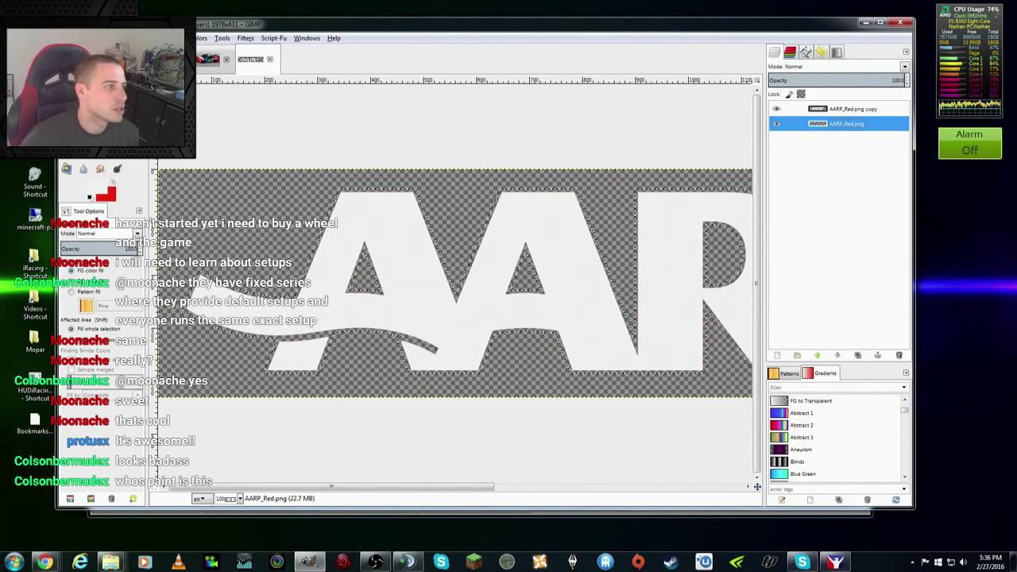
{"action": "left_click", "coordinate": [110, 191]}
{"action": "left_click", "coordinate": [283, 319]}
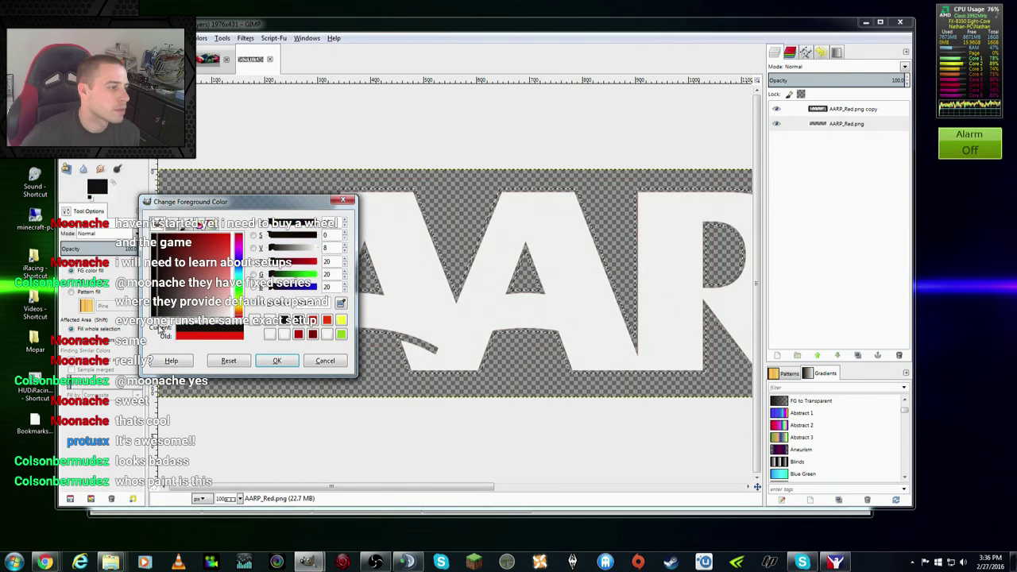
{"action": "left_click", "coordinate": [277, 360]}
{"action": "left_click", "coordinate": [378, 231]}
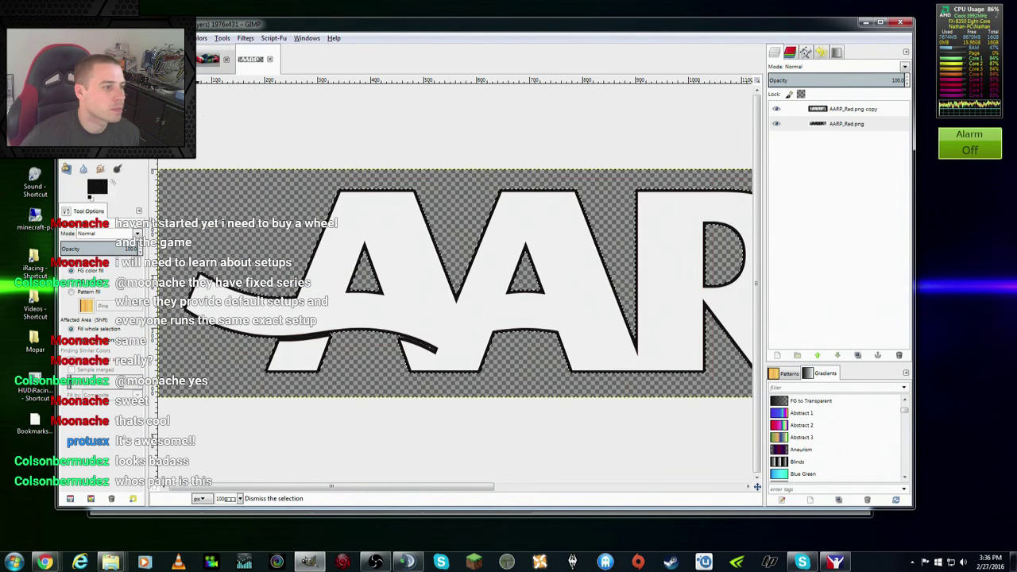
{"action": "key", "text": "ctrl+shift+a"}
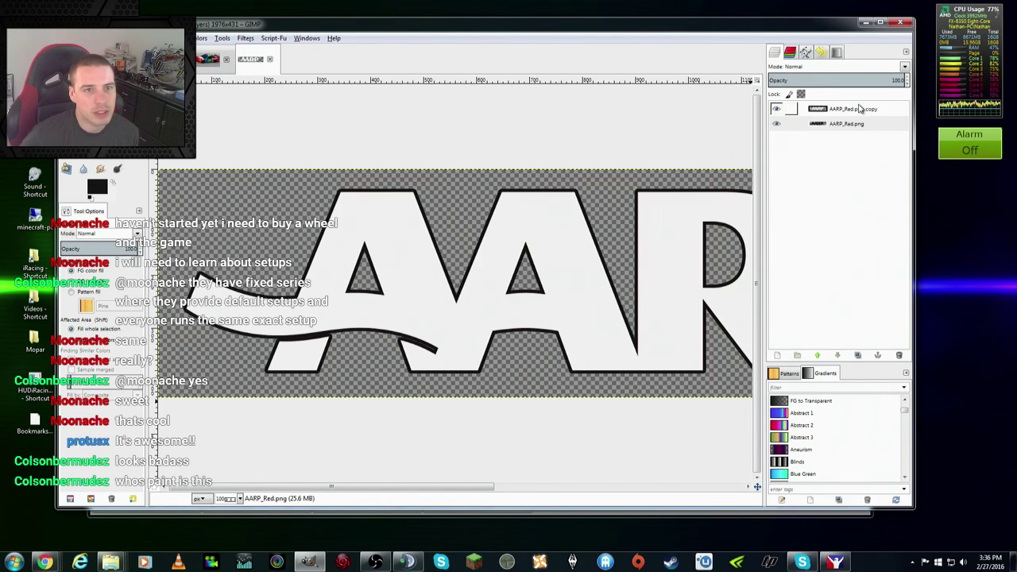
Step: Merge the white letters down onto the black outline and return to the car livery
{"action": "right_click", "coordinate": [861, 109]}
{"action": "left_click", "coordinate": [893, 185]}
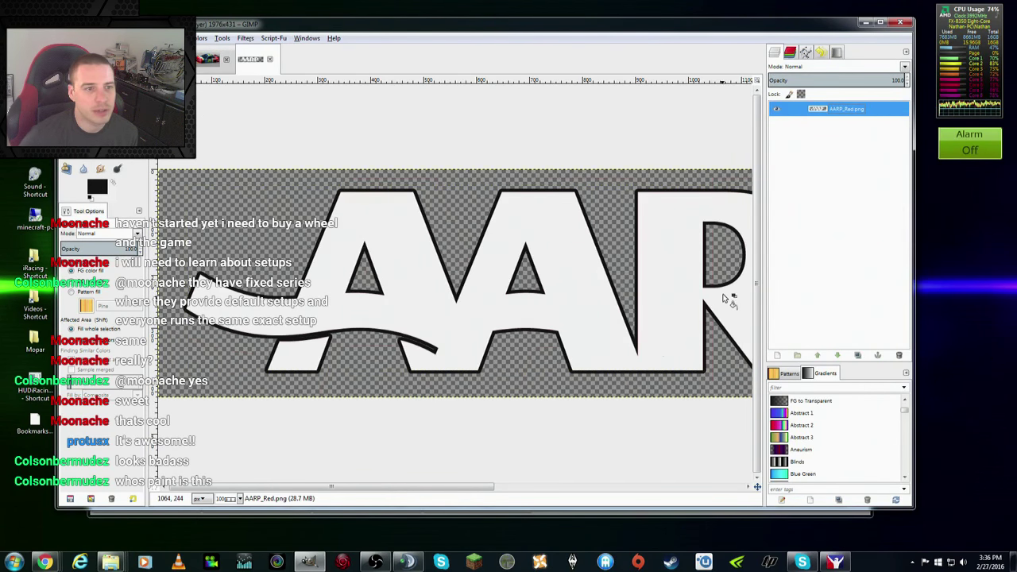
{"action": "mouse_move", "coordinate": [465, 493]}
{"action": "left_mouse_down"}
{"action": "mouse_move", "coordinate": [656, 485]}
{"action": "mouse_move", "coordinate": [422, 463]}
{"action": "mouse_move", "coordinate": [796, 472]}
{"action": "left_mouse_up"}
{"action": "scroll", "coordinate": [691, 471], "scroll_direction": "left", "scroll_amount": 2}
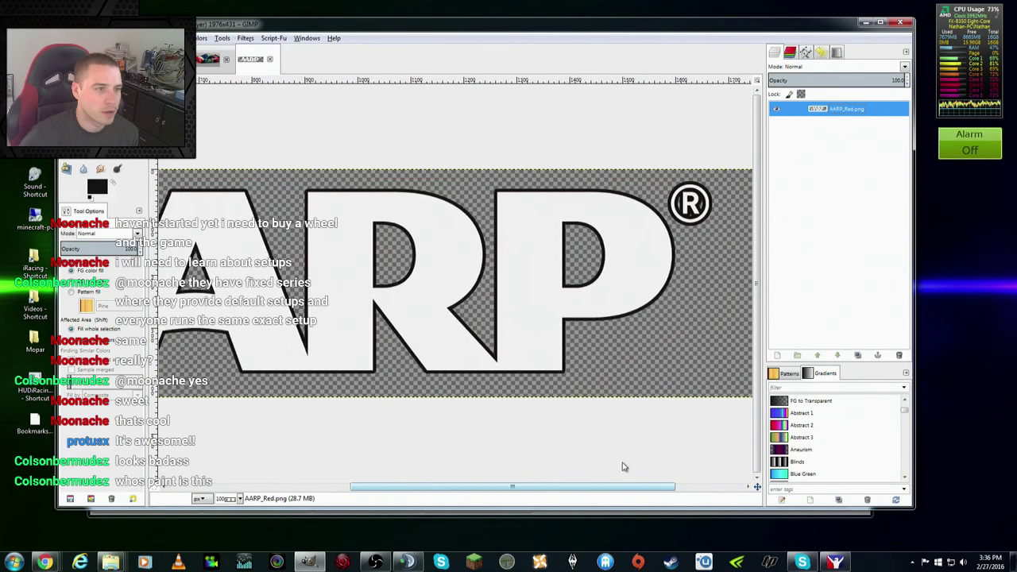
{"action": "scroll", "coordinate": [517, 453], "scroll_direction": "left", "scroll_amount": 5}
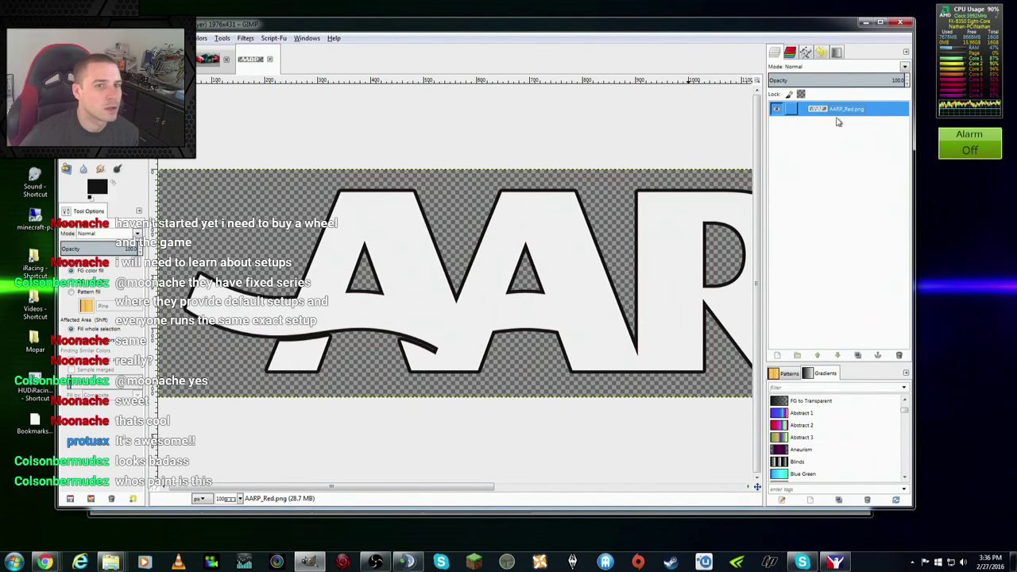
{"action": "left_click", "coordinate": [208, 59]}
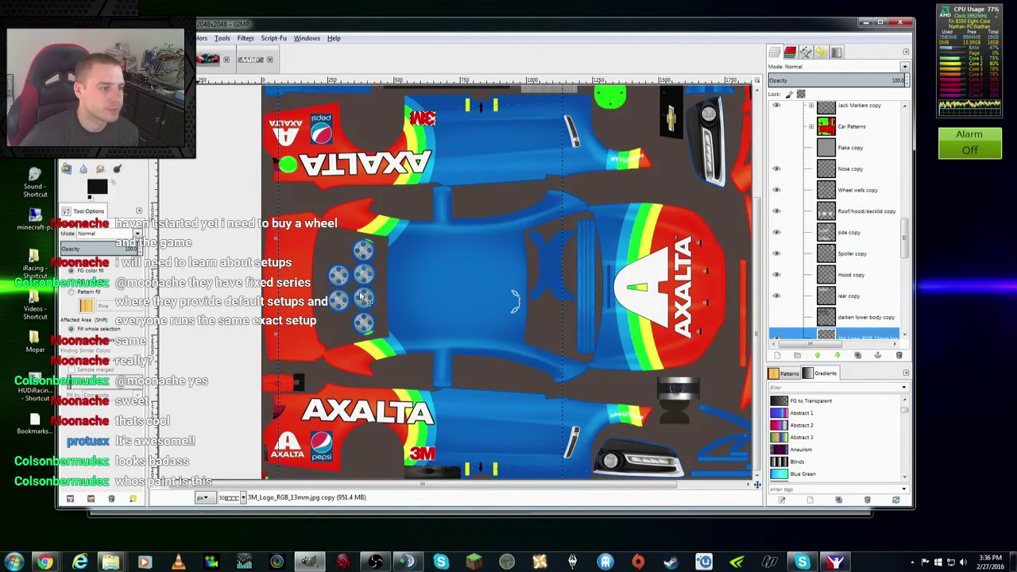
Step: Bring the AARP logo into the livery as a layer, shrink it and move it near the 3M logo
{"action": "left_click_drag", "start_coordinate": [208, 60], "coordinate": [509, 287]}
{"action": "key", "text": "shift+s"}
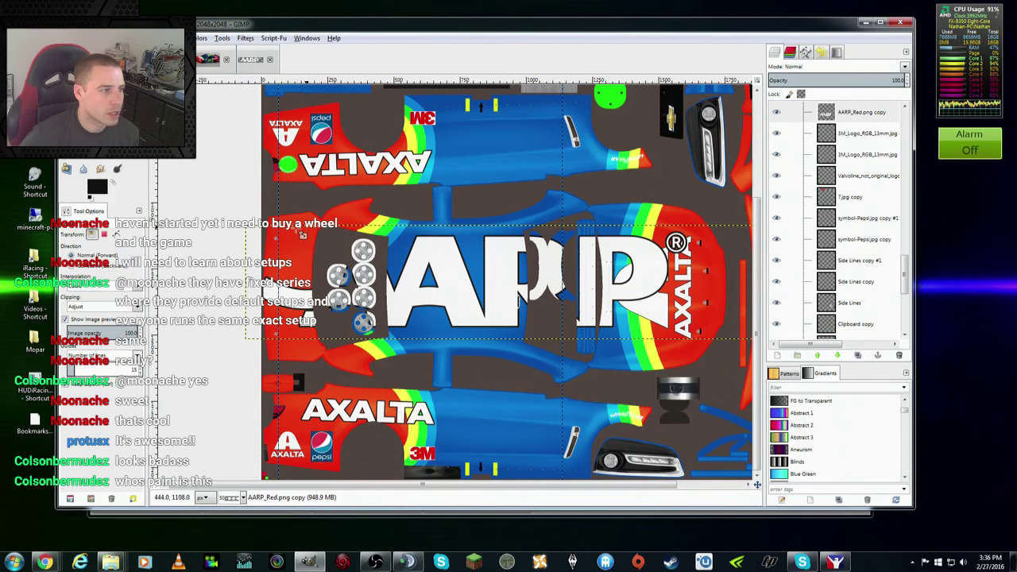
{"action": "left_click", "coordinate": [267, 235]}
{"action": "left_click_drag", "start_coordinate": [477, 312], "coordinate": [920, 458]}
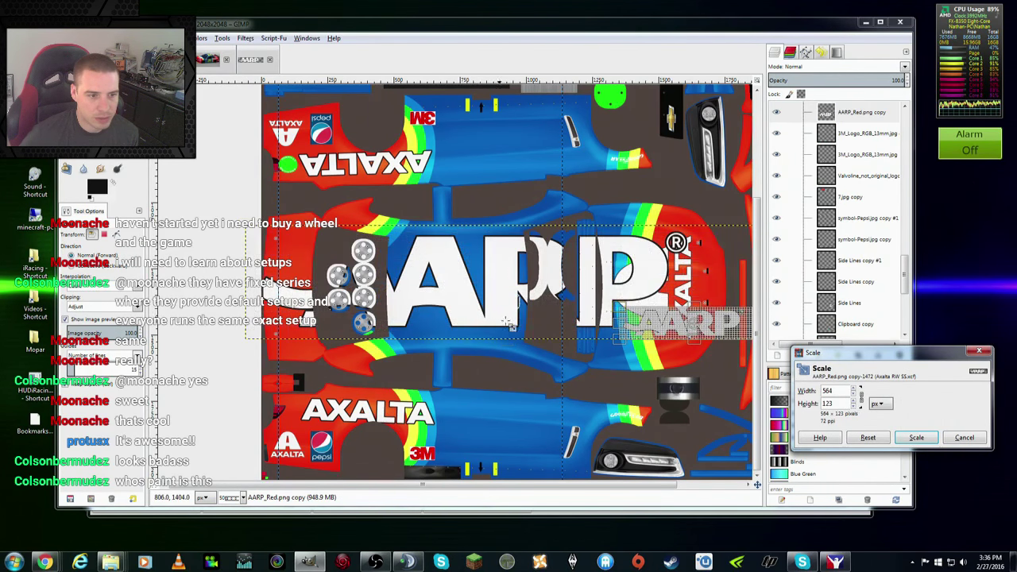
{"action": "left_click", "coordinate": [917, 437]}
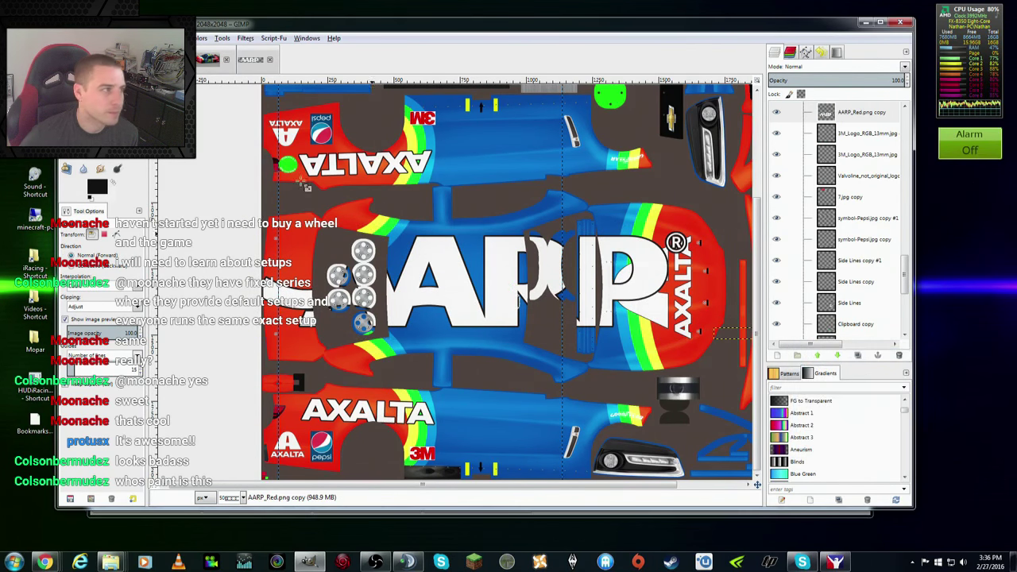
{"action": "key", "text": "m"}
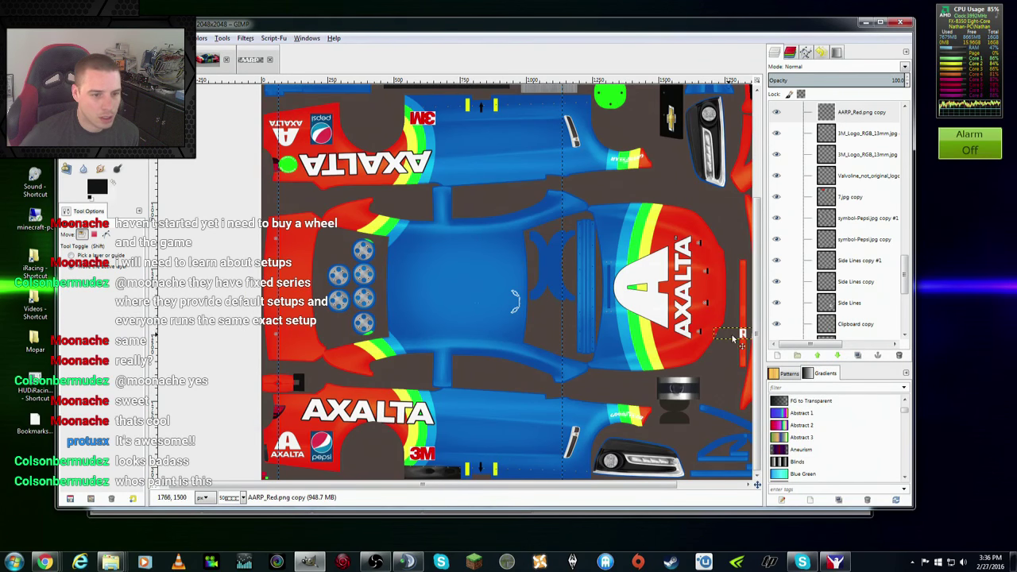
{"action": "left_click_drag", "start_coordinate": [732, 348], "coordinate": [434, 449]}
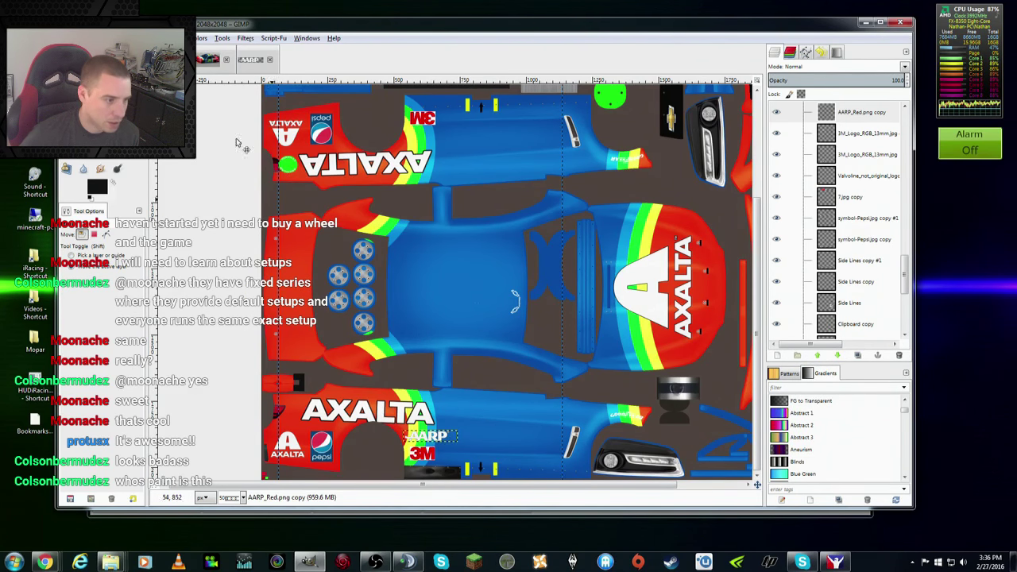
Step: Set the AARP decal to 170 × 37 px and nudge it just above the lower 3M logo
{"action": "key", "text": "shift+r"}
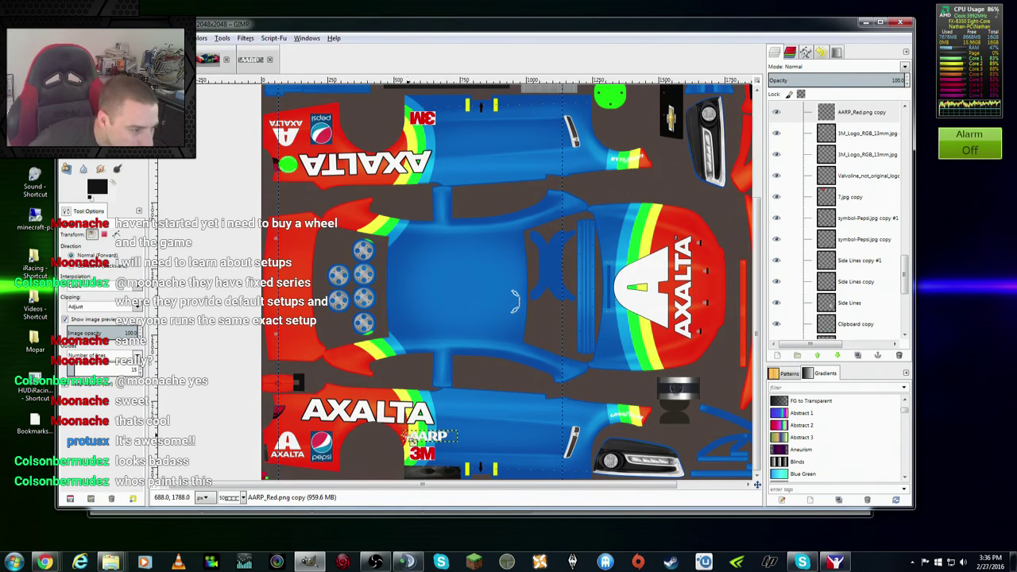
{"action": "left_click", "coordinate": [414, 439]}
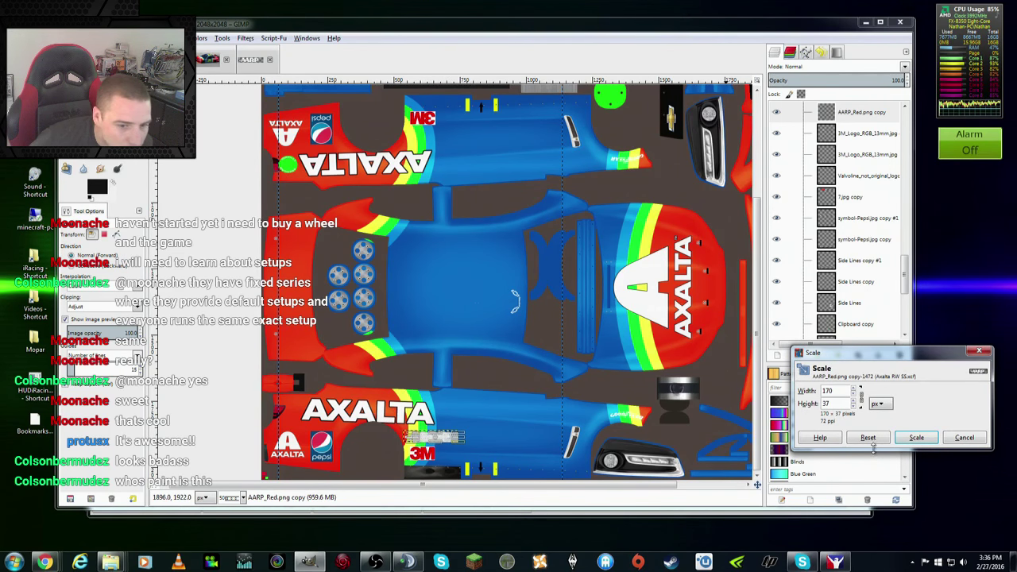
{"action": "key", "text": "Return"}
{"action": "key", "text": "m"}
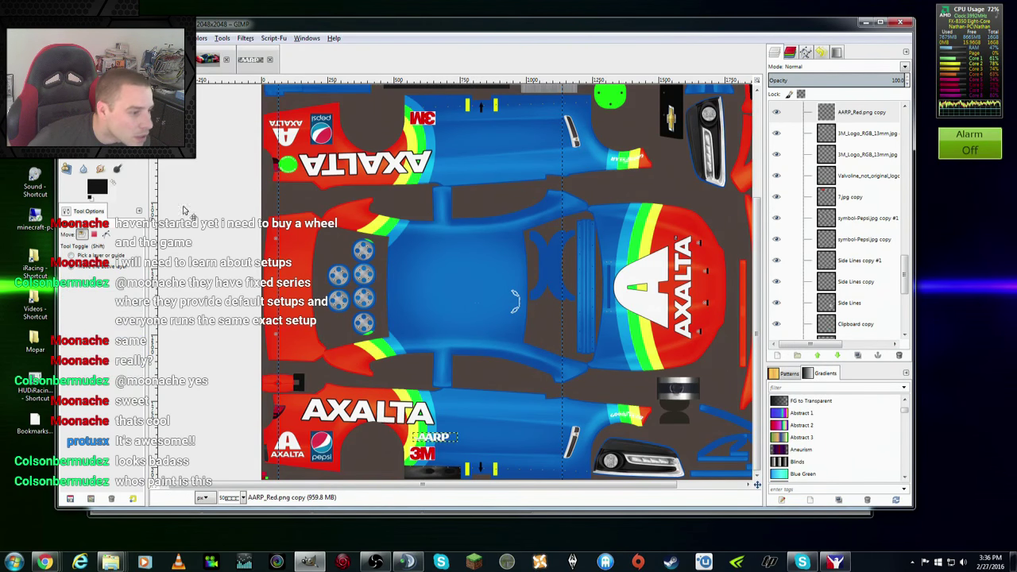
{"action": "left_click_drag", "start_coordinate": [436, 441], "coordinate": [427, 442]}
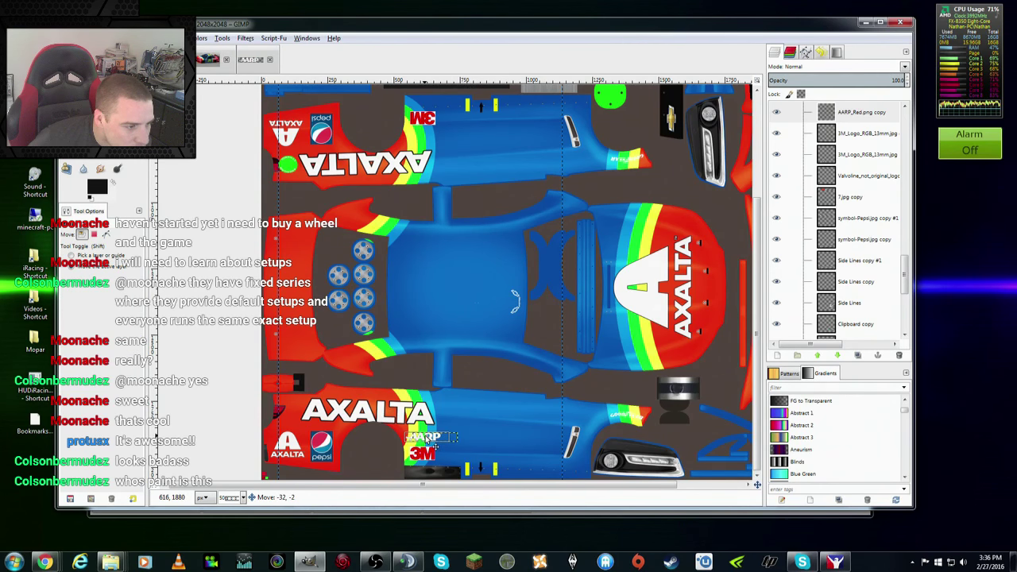
{"action": "left_click", "coordinate": [209, 64]}
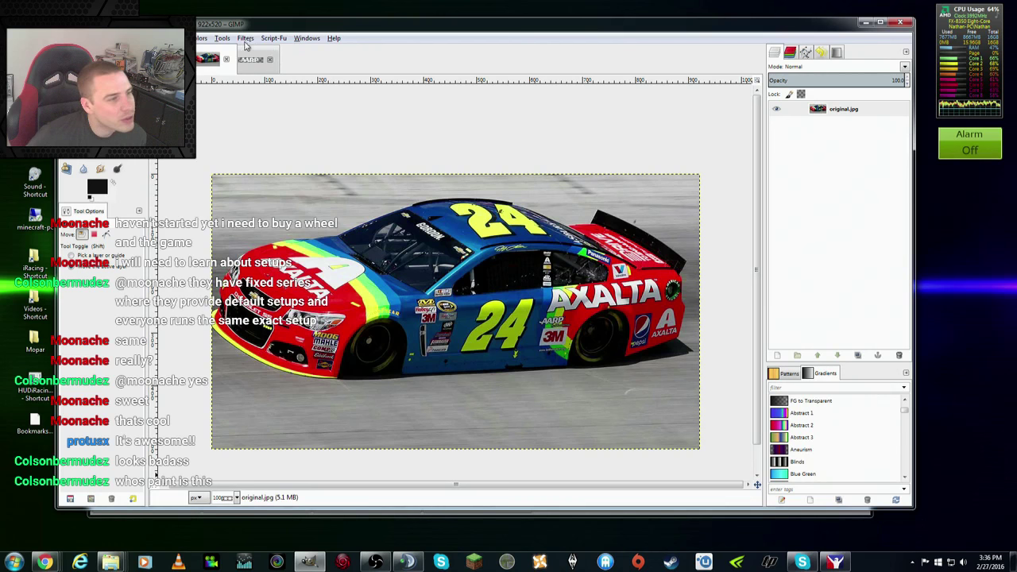
{"action": "key", "text": "ctrl+Tab"}
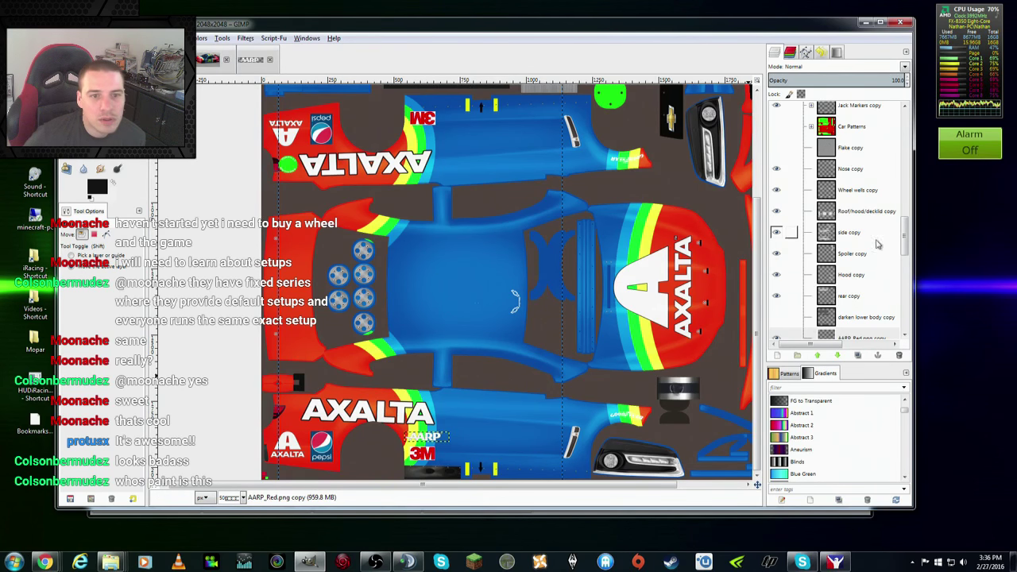
Step: Duplicate the AARP decal, fit the copy to image size, and place it beside the upper 3M logo
{"action": "scroll", "coordinate": [850, 262], "scroll_direction": "down", "scroll_amount": 2}
{"action": "scroll", "coordinate": [850, 263], "scroll_direction": "down", "scroll_amount": 1}
{"action": "right_click", "coordinate": [864, 260]}
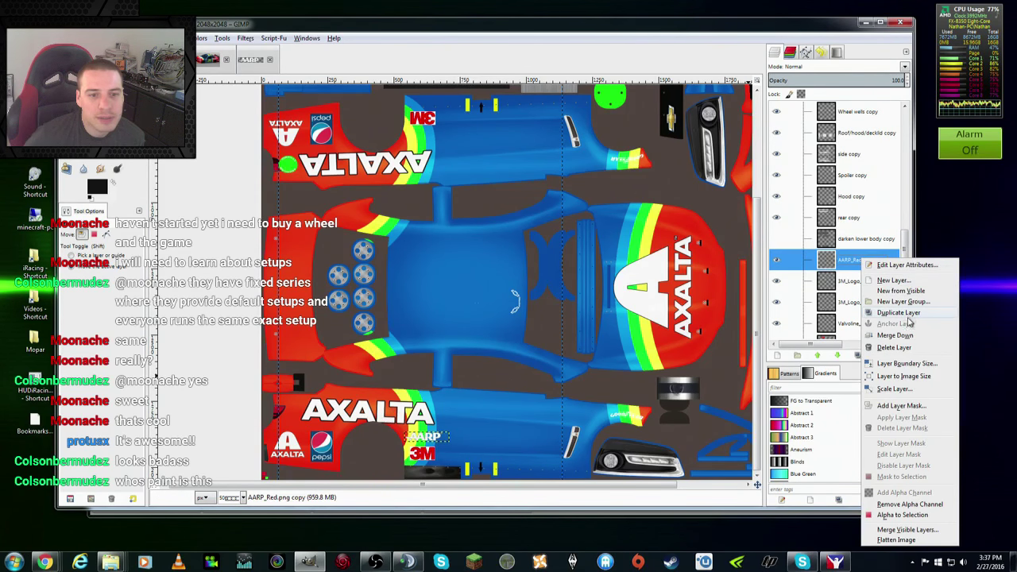
{"action": "left_click", "coordinate": [899, 312]}
{"action": "left_click", "coordinate": [177, 37]}
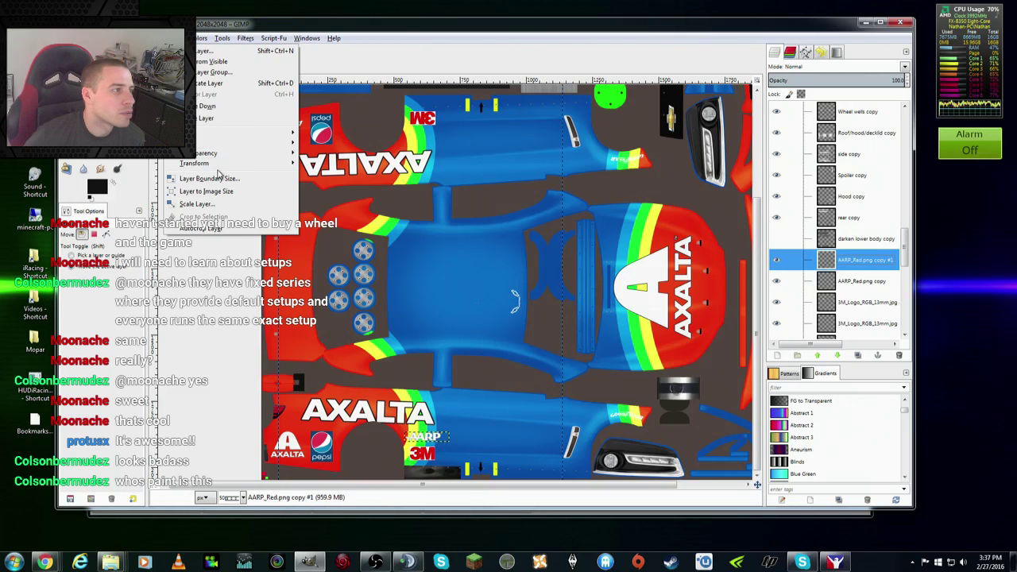
{"action": "left_click", "coordinate": [358, 168]}
{"action": "left_click", "coordinate": [176, 38]}
{"action": "mouse_move", "coordinate": [194, 163]}
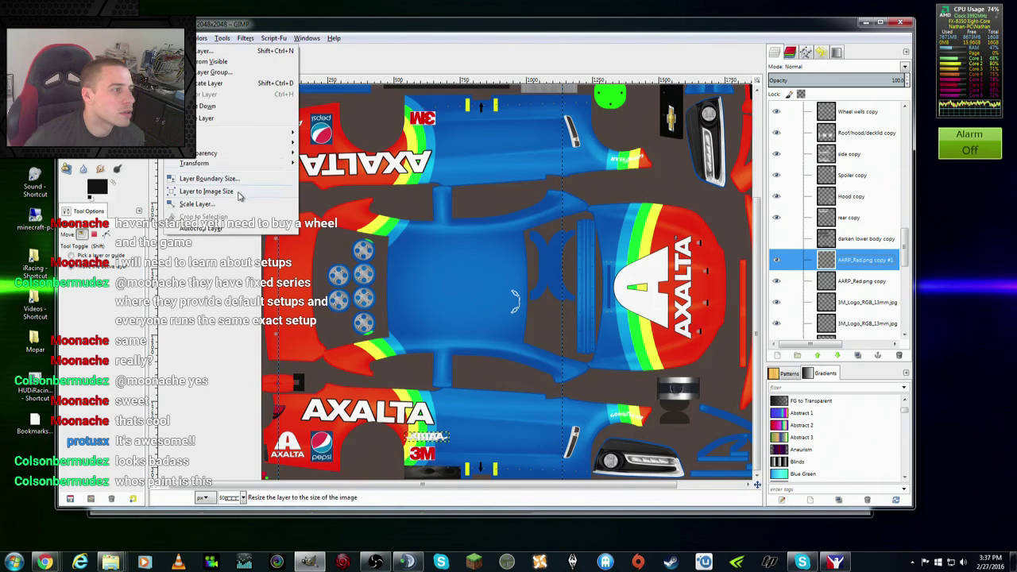
{"action": "left_click", "coordinate": [357, 185]}
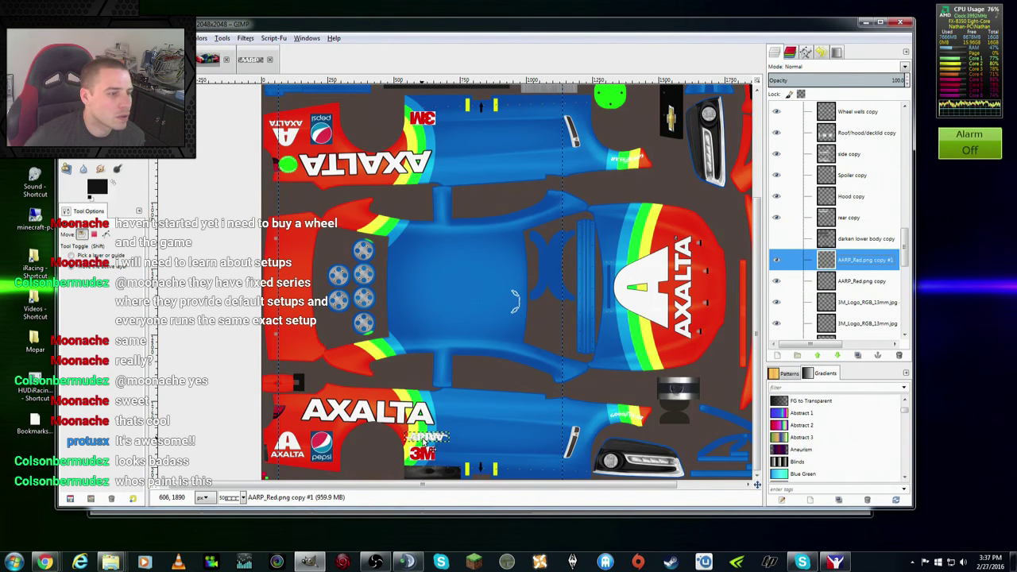
{"action": "left_click_drag", "start_coordinate": [448, 442], "coordinate": [421, 142]}
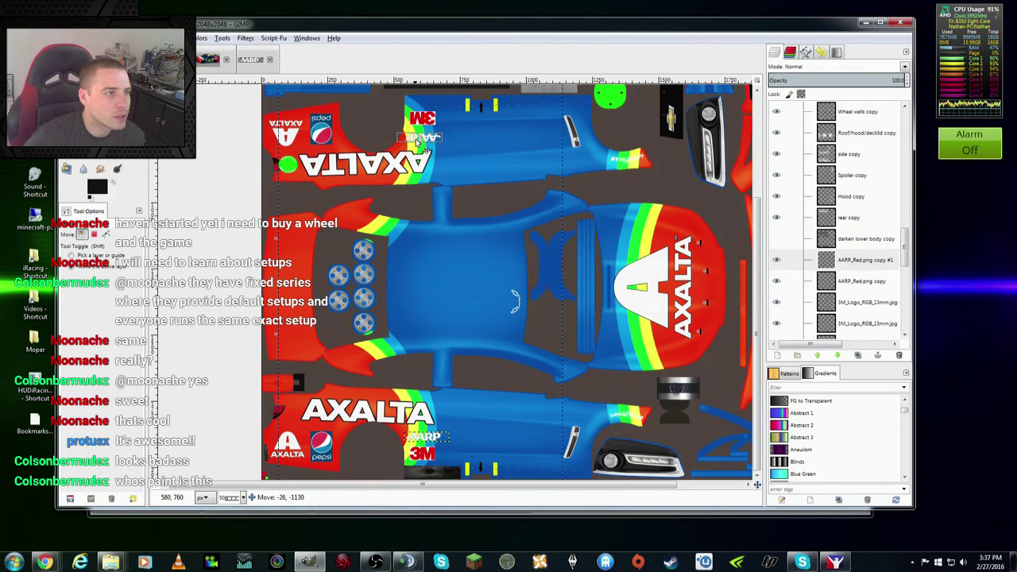
{"action": "left_click_drag", "start_coordinate": [417, 140], "coordinate": [416, 142]}
{"action": "left_click_drag", "start_coordinate": [416, 141], "coordinate": [416, 142]}
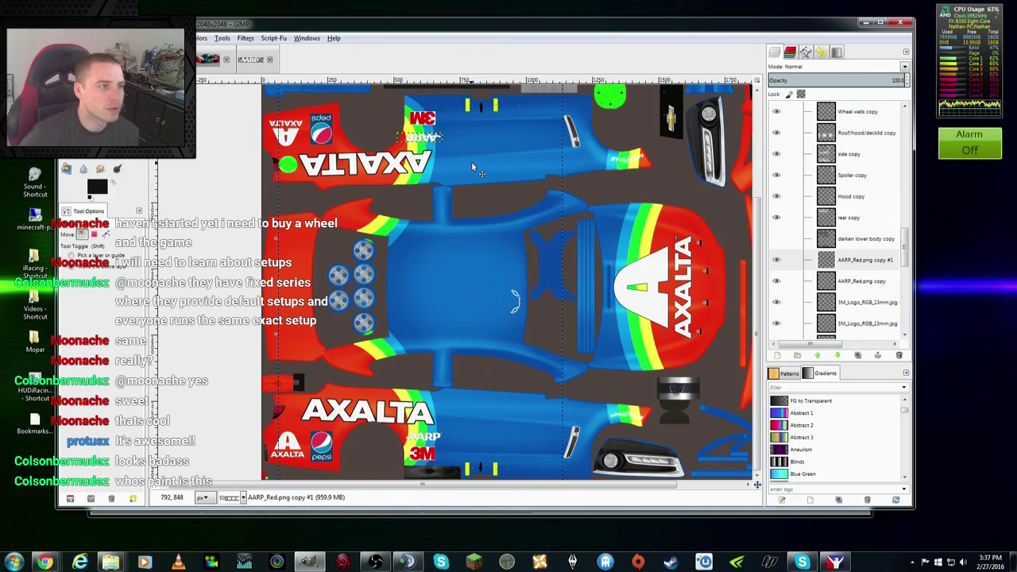
Step: Save the livery as Axalta RW SS.xcf and close AARP_Red.png without saving
{"action": "key", "text": "alt+f"}
{"action": "left_click", "coordinate": [94, 163]}
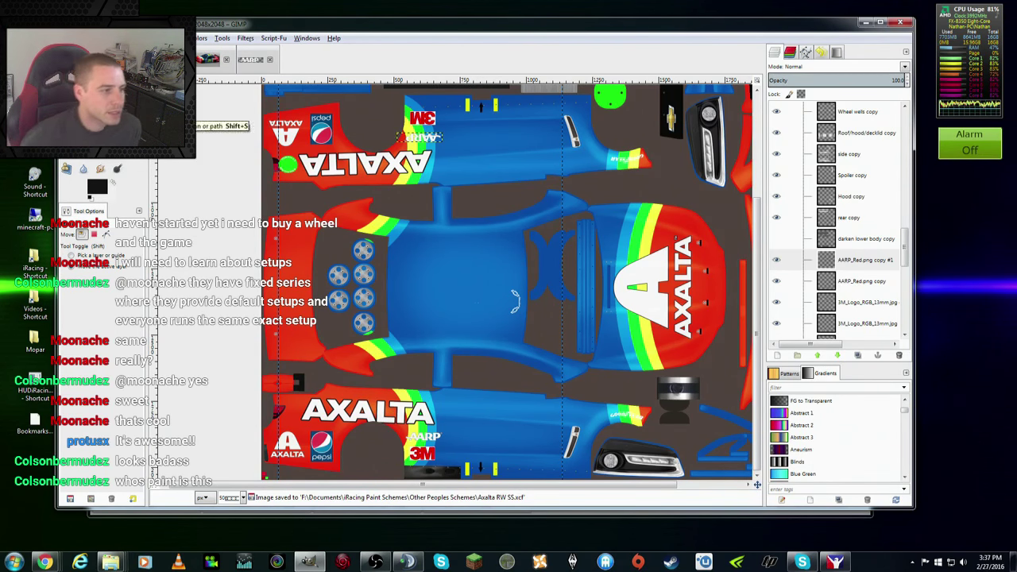
{"action": "left_click", "coordinate": [274, 63]}
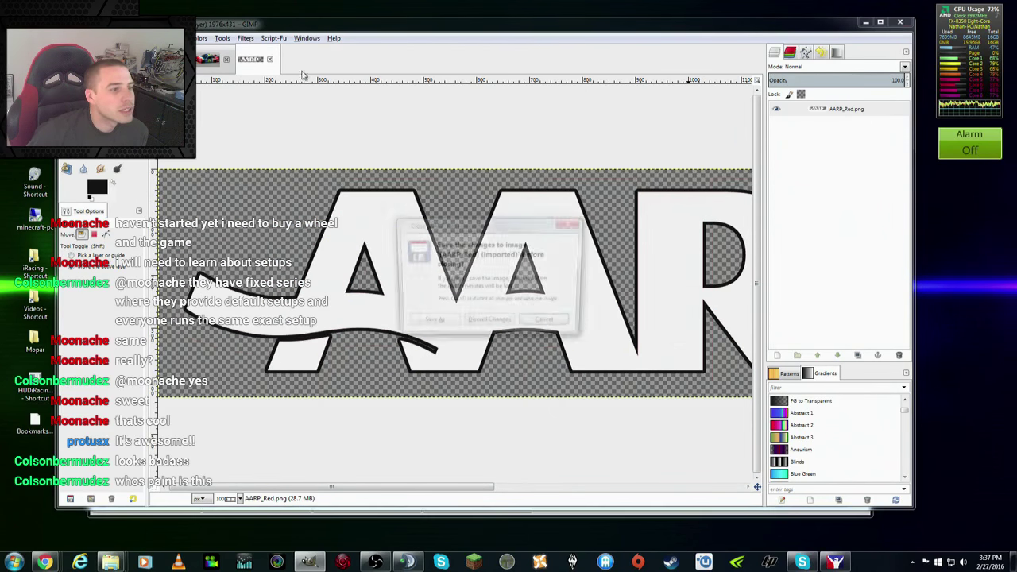
{"action": "key", "text": "ctrl+d"}
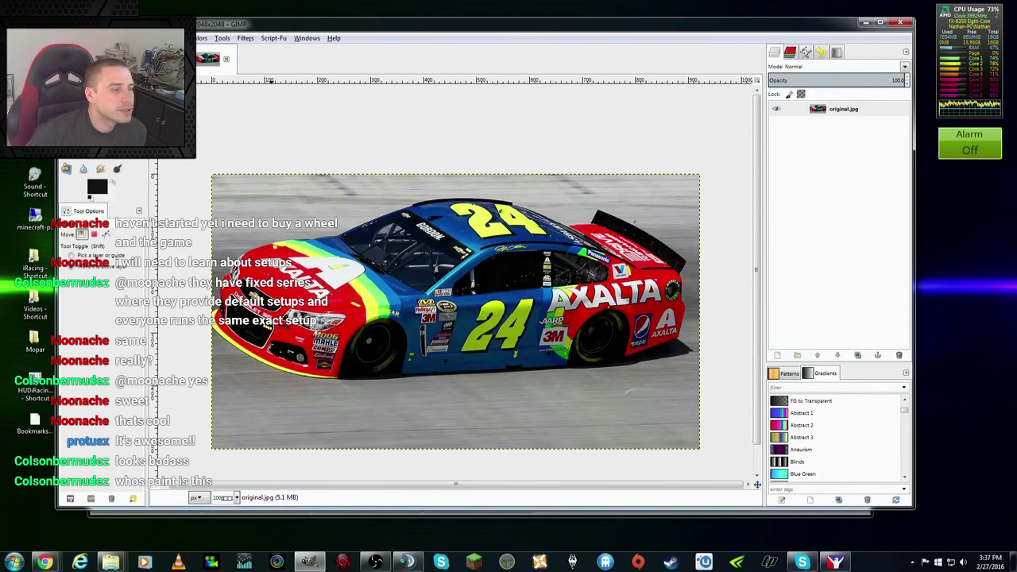
{"action": "scroll", "coordinate": [200, 69], "scroll_direction": "up", "scroll_amount": 1}
{"action": "left_click", "coordinate": [221, 60]}
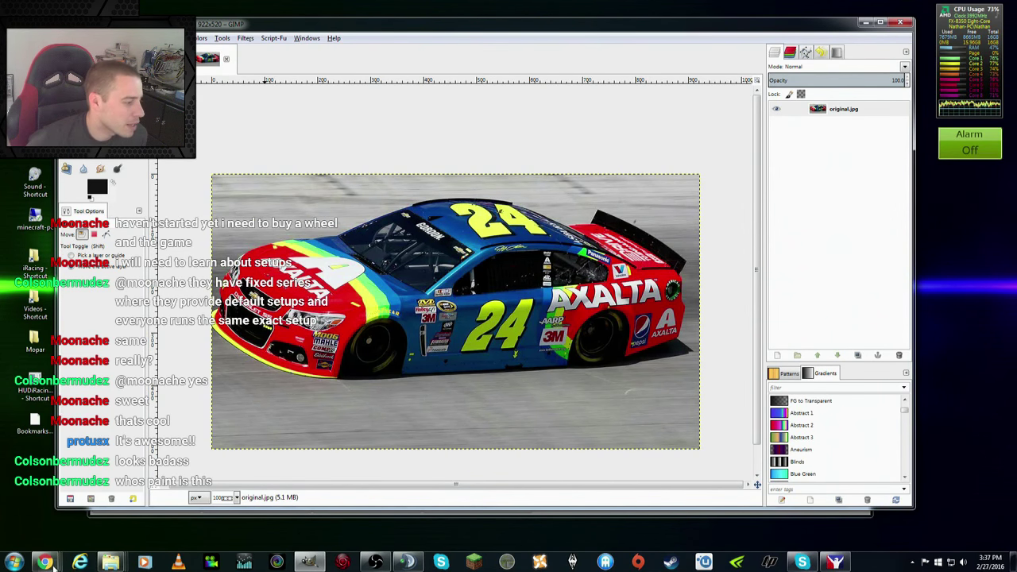
{"action": "left_click", "coordinate": [45, 561]}
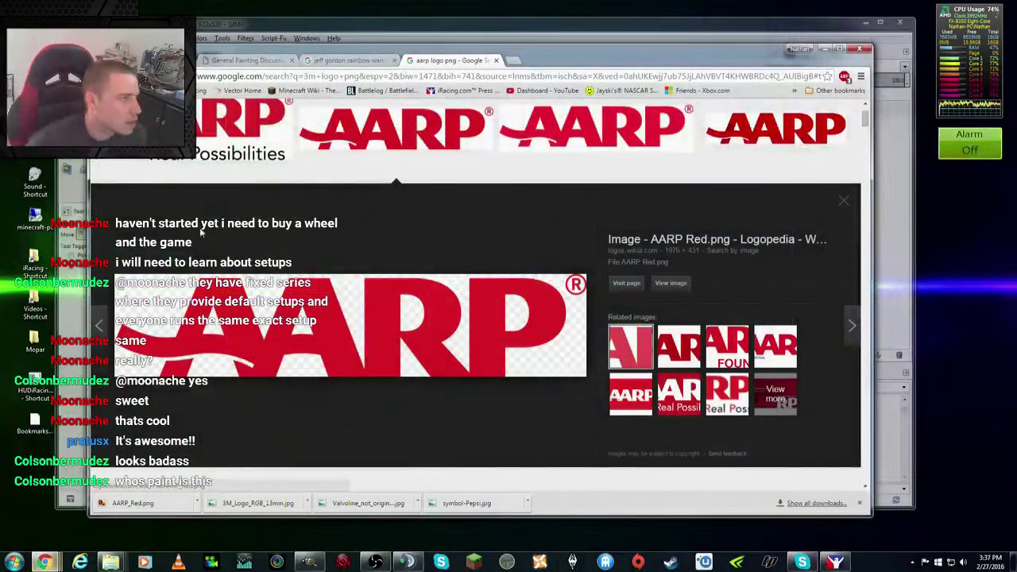
Step: Search Google Images for 'drive to end hunger lpng' and preview a result
{"action": "scroll", "coordinate": [477, 317], "scroll_direction": "up", "scroll_amount": 2}
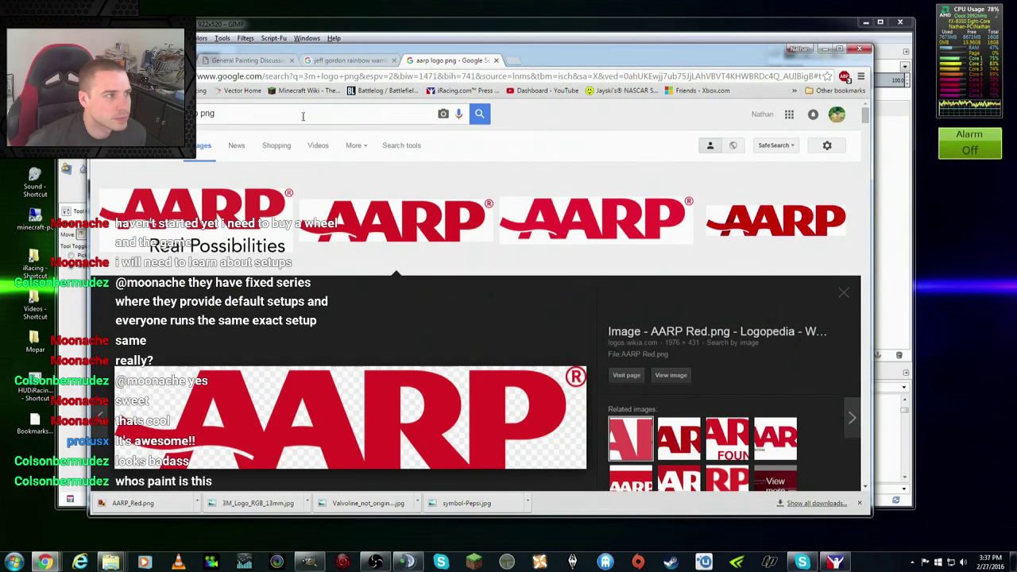
{"action": "type", "text": "drive"}
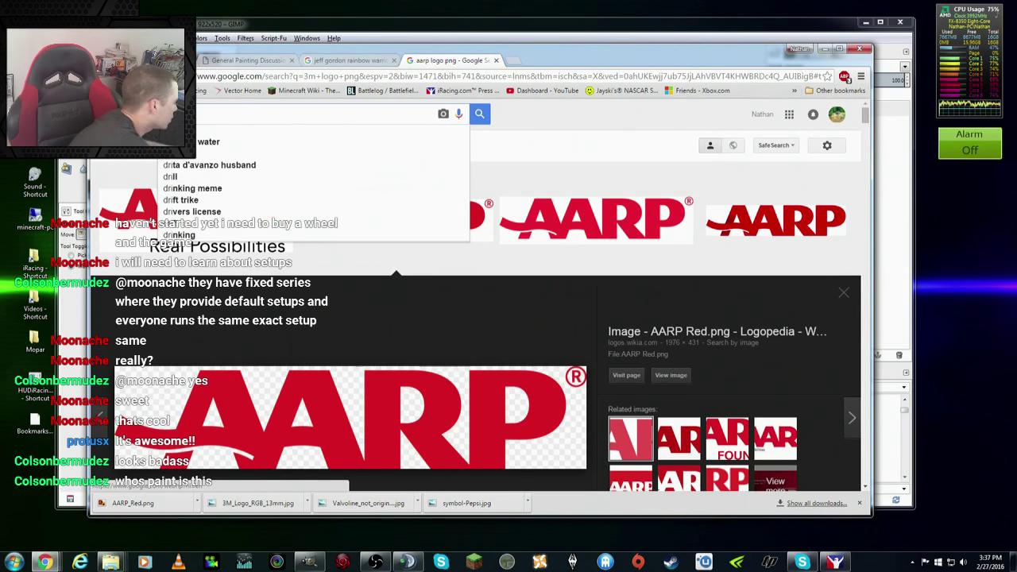
{"action": "type", "text": " to end "}
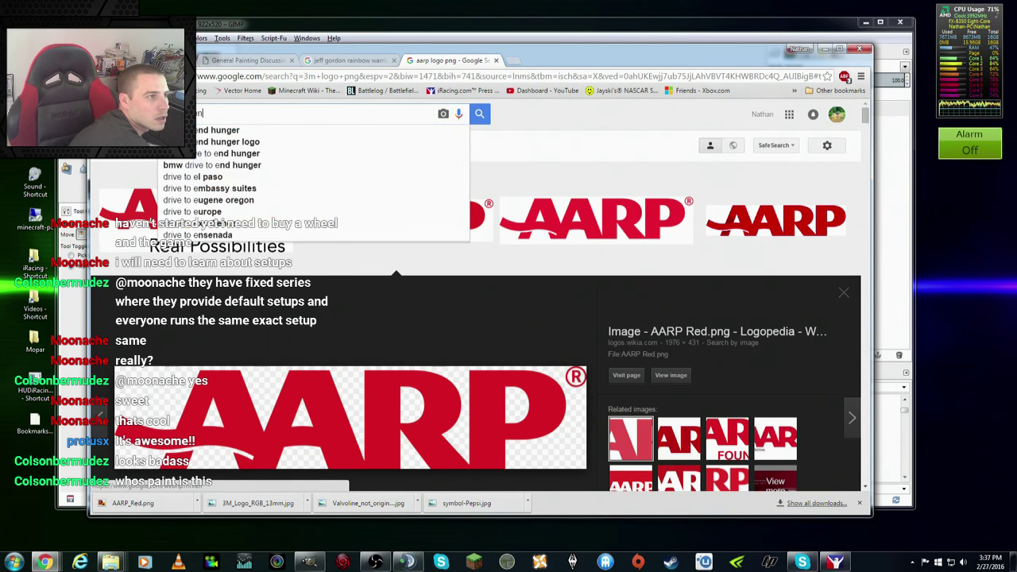
{"action": "type", "text": "hunger logo"}
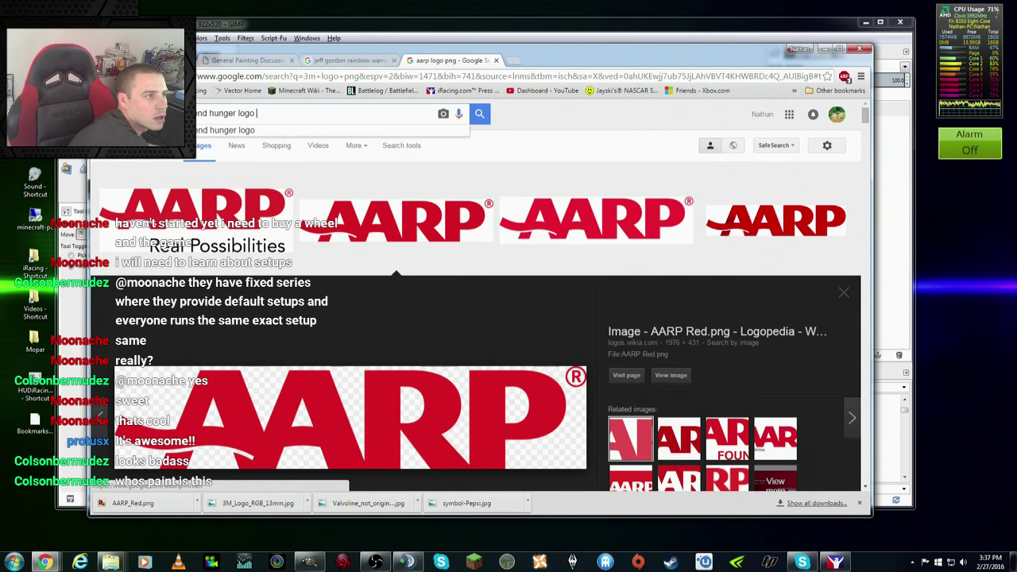
{"action": "type", "text": "png"}
{"action": "key", "text": "Return"}
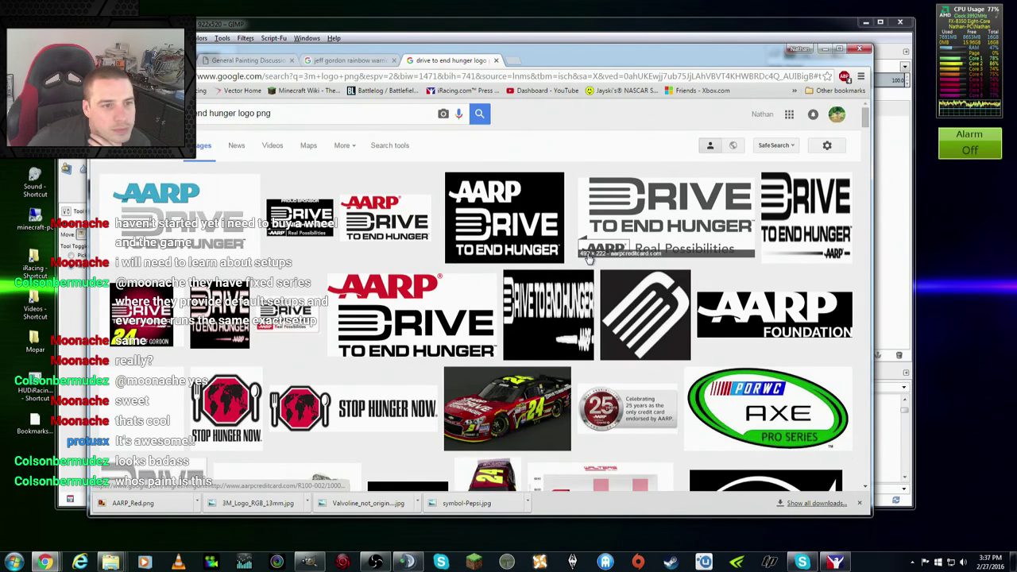
{"action": "left_click", "coordinate": [588, 254]}
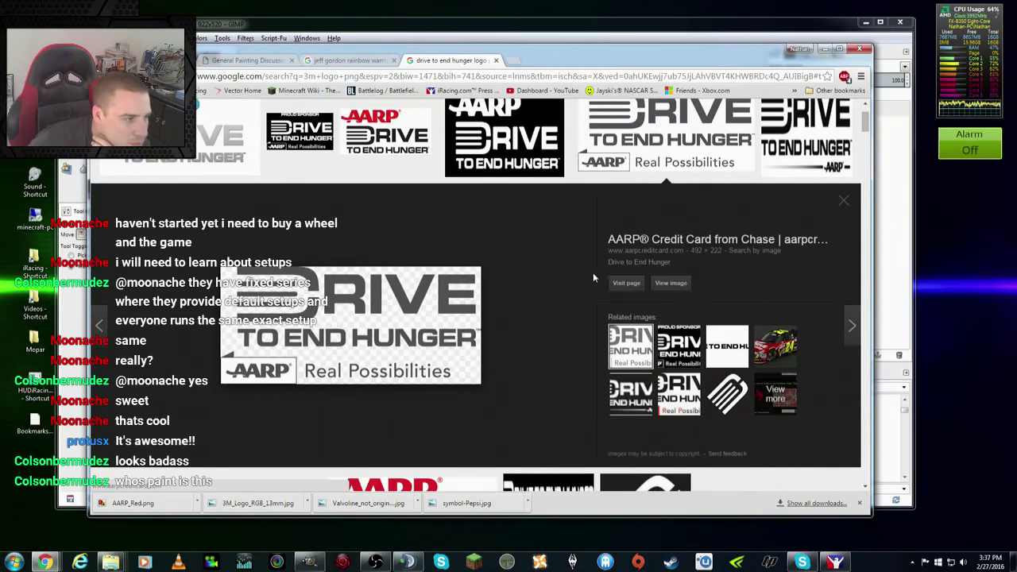
{"action": "left_click", "coordinate": [847, 204]}
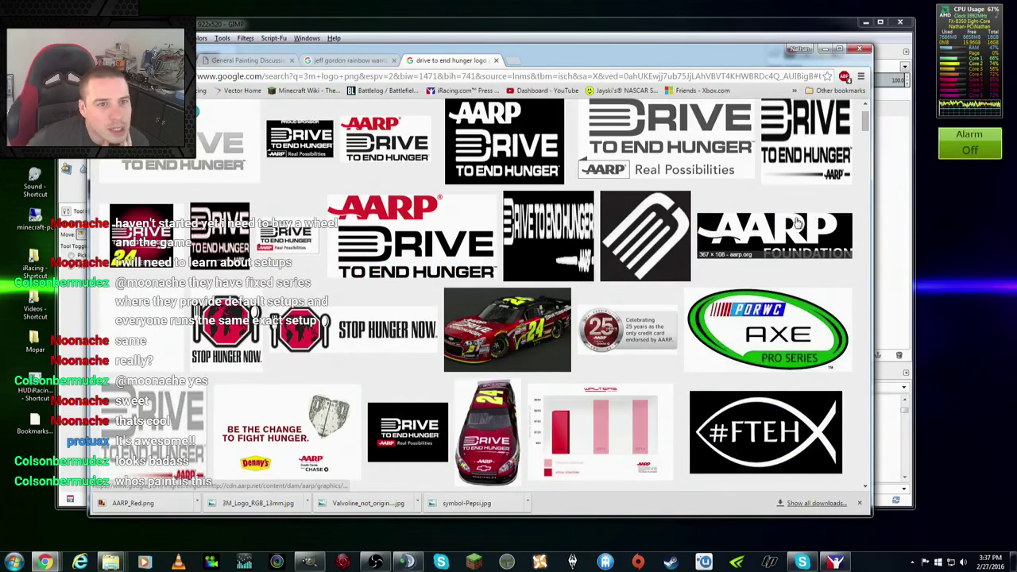
Step: Find the transparent Drive to End Hunger logo and save it as dteh_logo_2x.png
{"action": "scroll", "coordinate": [612, 270], "scroll_direction": "up", "scroll_amount": 1}
{"action": "scroll", "coordinate": [427, 274], "scroll_direction": "down", "scroll_amount": 4}
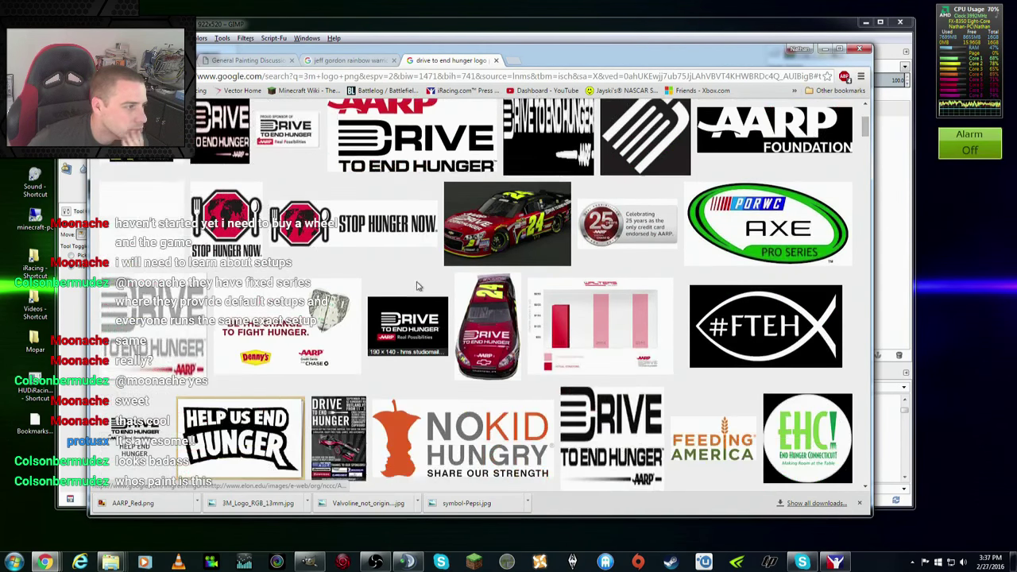
{"action": "scroll", "coordinate": [454, 274], "scroll_direction": "down", "scroll_amount": 3}
{"action": "scroll", "coordinate": [455, 274], "scroll_direction": "down", "scroll_amount": 1}
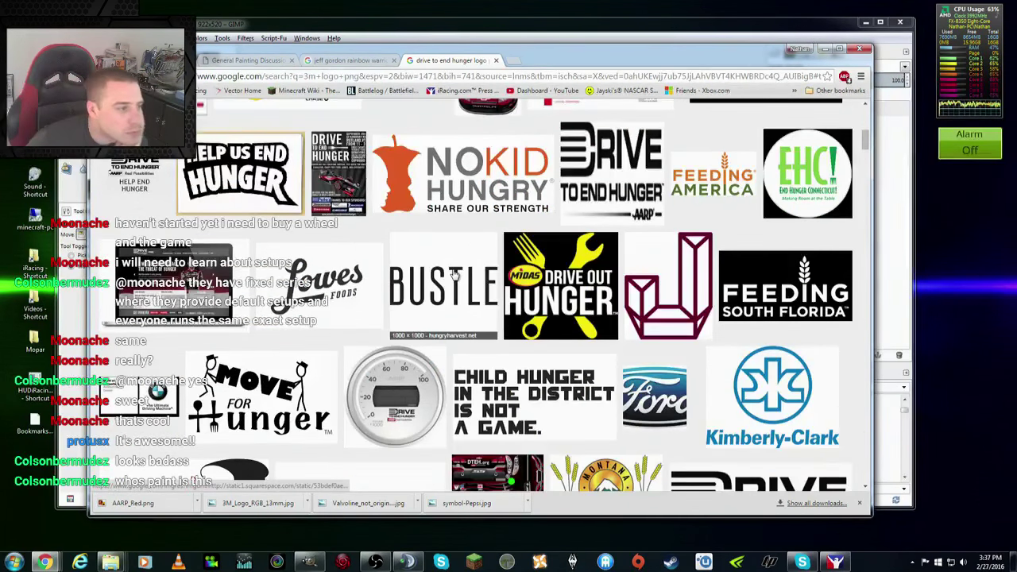
{"action": "scroll", "coordinate": [456, 275], "scroll_direction": "down", "scroll_amount": 5}
{"action": "scroll", "coordinate": [457, 274], "scroll_direction": "up", "scroll_amount": 2}
{"action": "scroll", "coordinate": [457, 274], "scroll_direction": "up", "scroll_amount": 10}
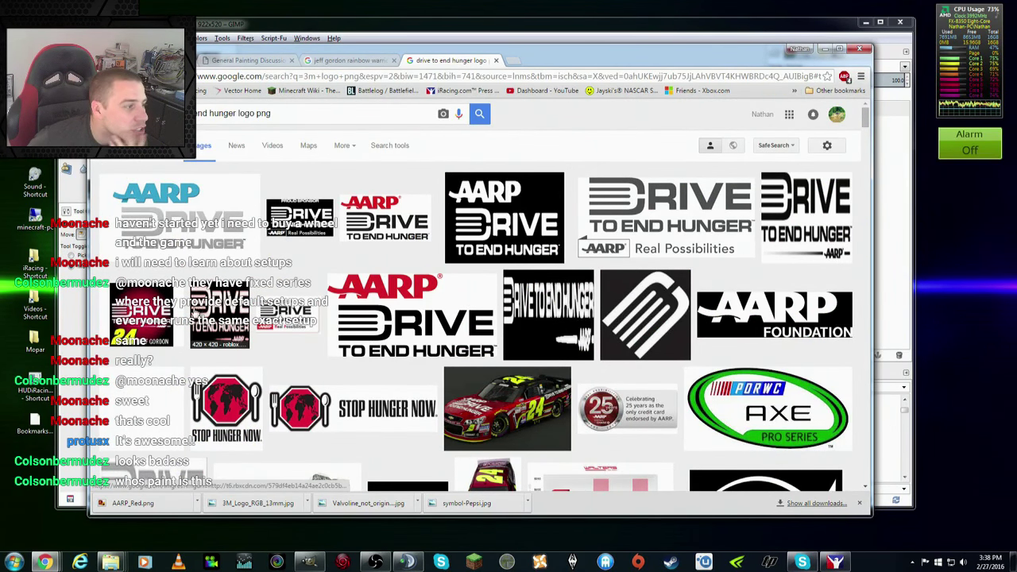
{"action": "left_click", "coordinate": [677, 211]}
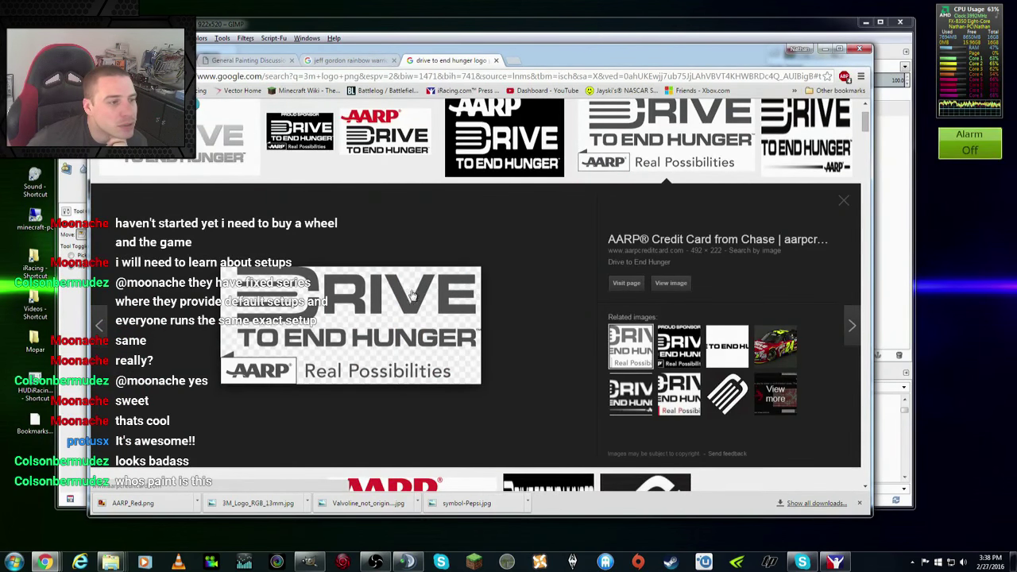
{"action": "right_click", "coordinate": [412, 294]}
{"action": "left_click", "coordinate": [450, 387]}
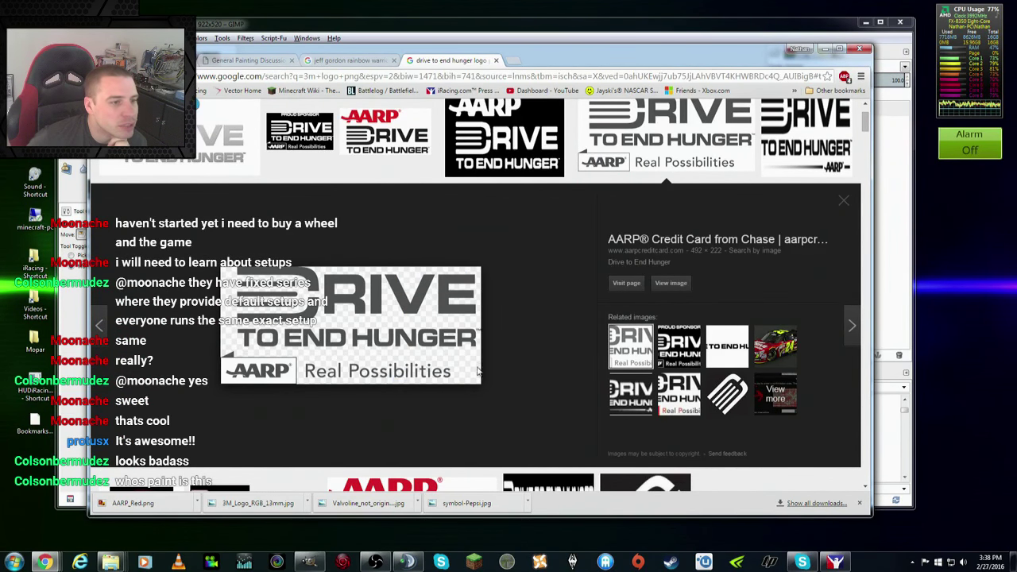
{"action": "key", "text": "Return"}
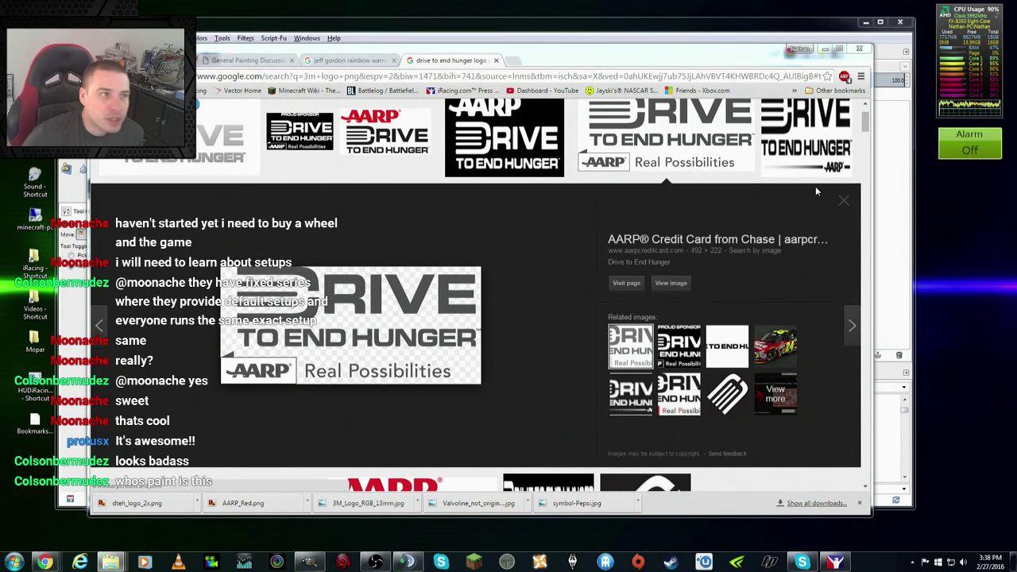
Step: Check the rainbow car results and iRacing forum tabs, then switch over to GIMP
{"action": "left_click", "coordinate": [352, 62]}
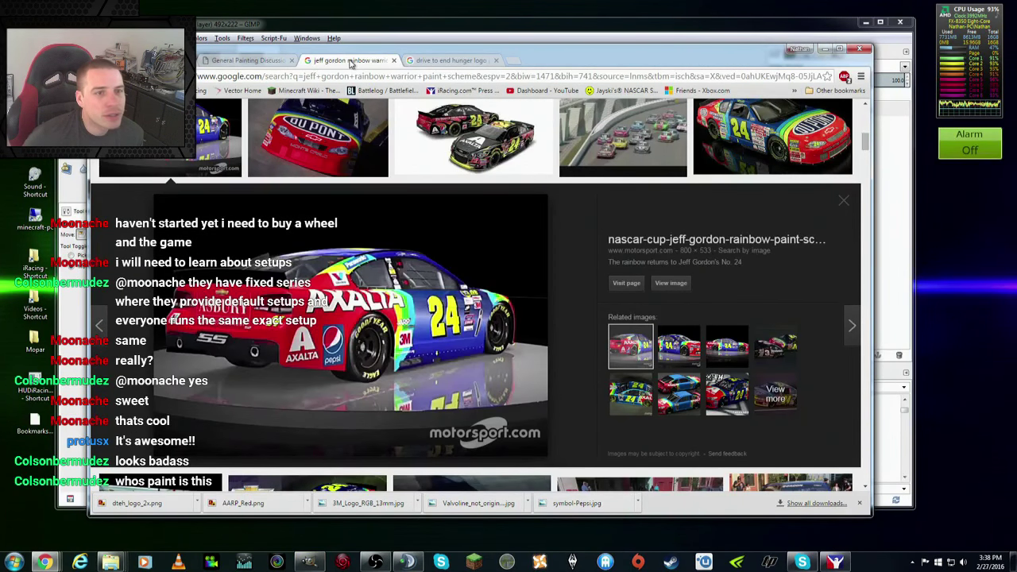
{"action": "left_click", "coordinate": [253, 60]}
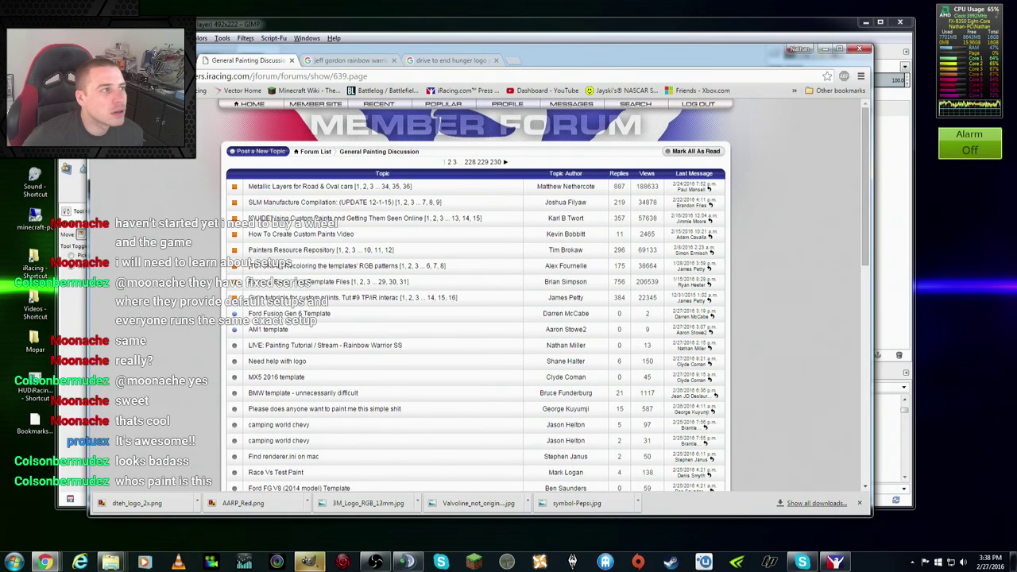
{"action": "left_click", "coordinate": [352, 61]}
{"action": "key", "text": "alt+Tab"}
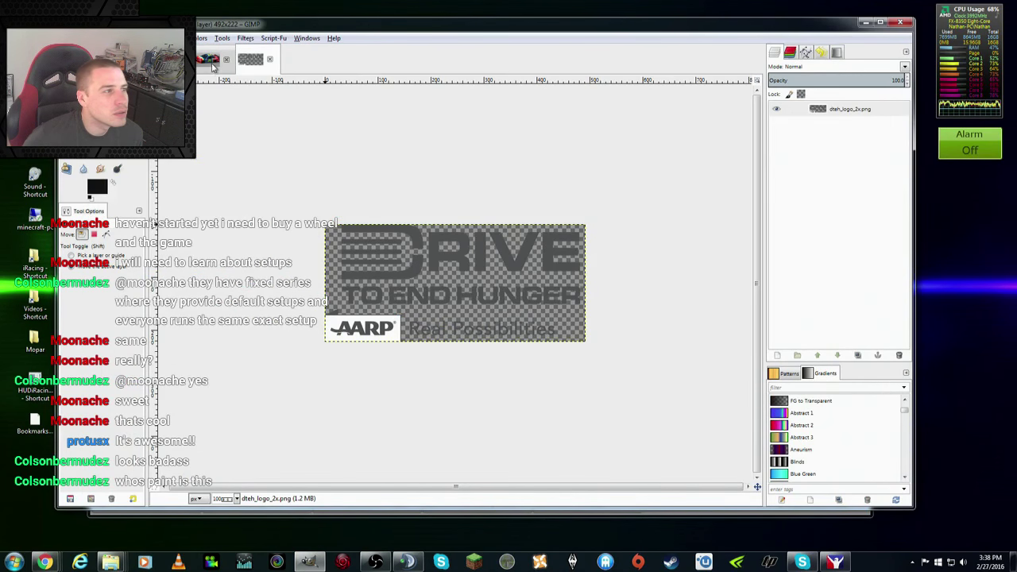
{"action": "left_click", "coordinate": [211, 62]}
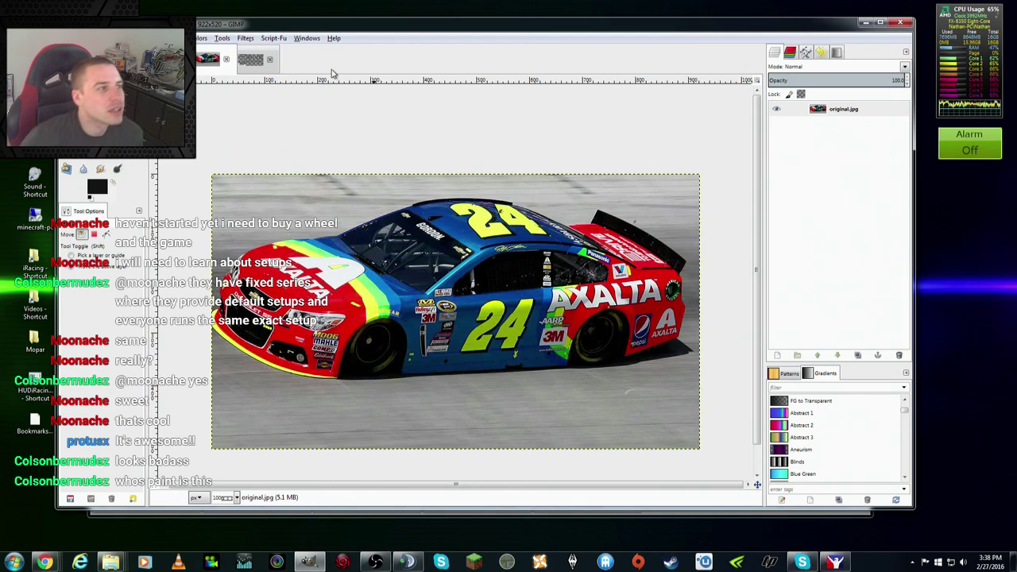
{"action": "left_click", "coordinate": [251, 58]}
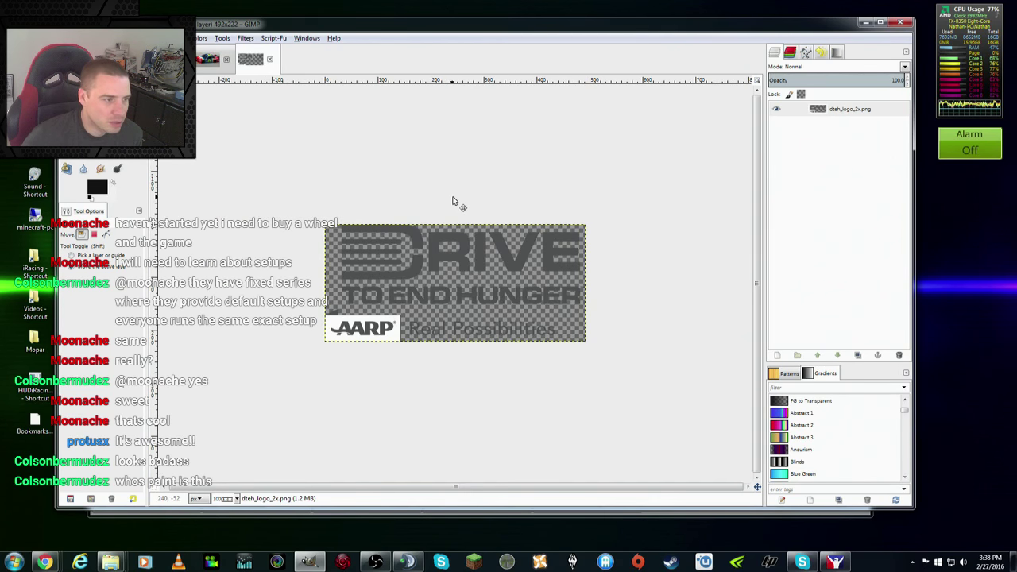
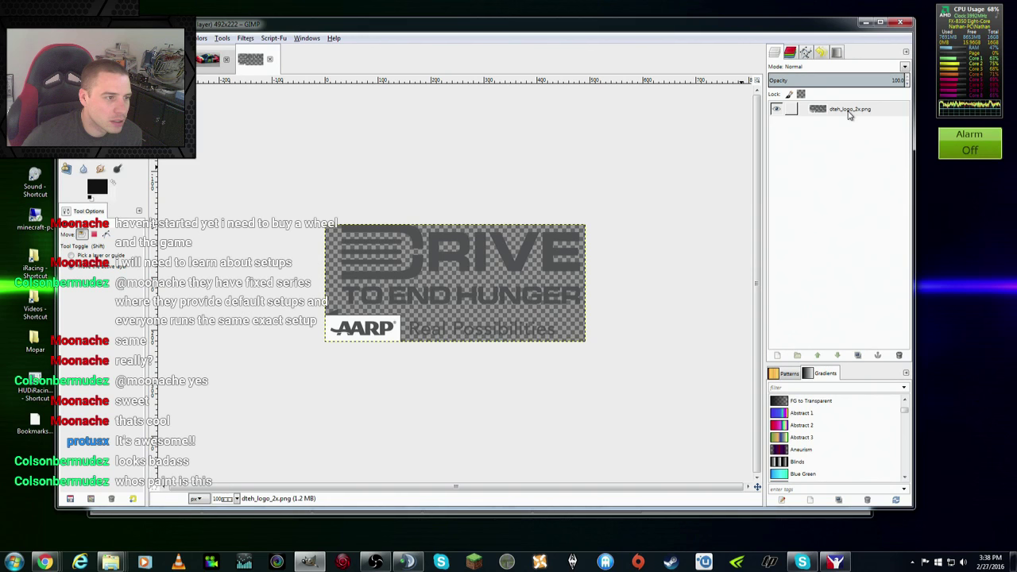
Step: Copy the AARP block at the logo's lower left and paste it as a new layer
{"action": "key", "text": "r"}
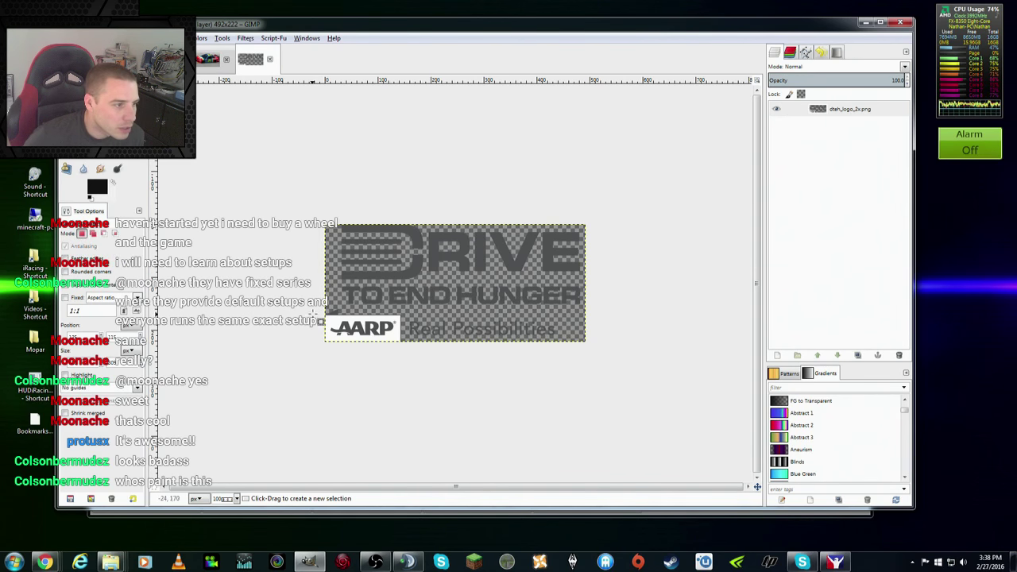
{"action": "left_click", "coordinate": [325, 315]}
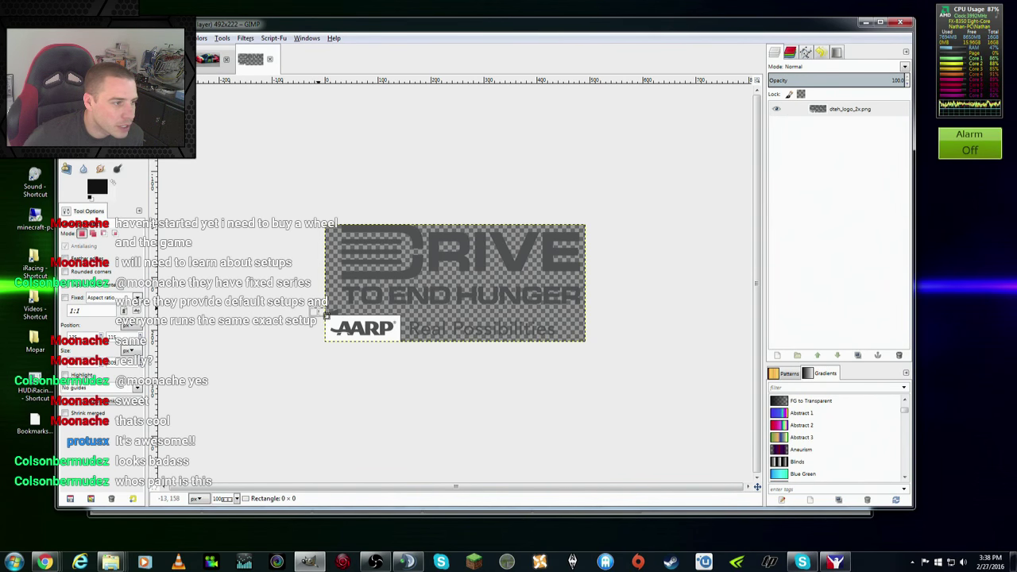
{"action": "left_click_drag", "start_coordinate": [326, 316], "coordinate": [412, 355]}
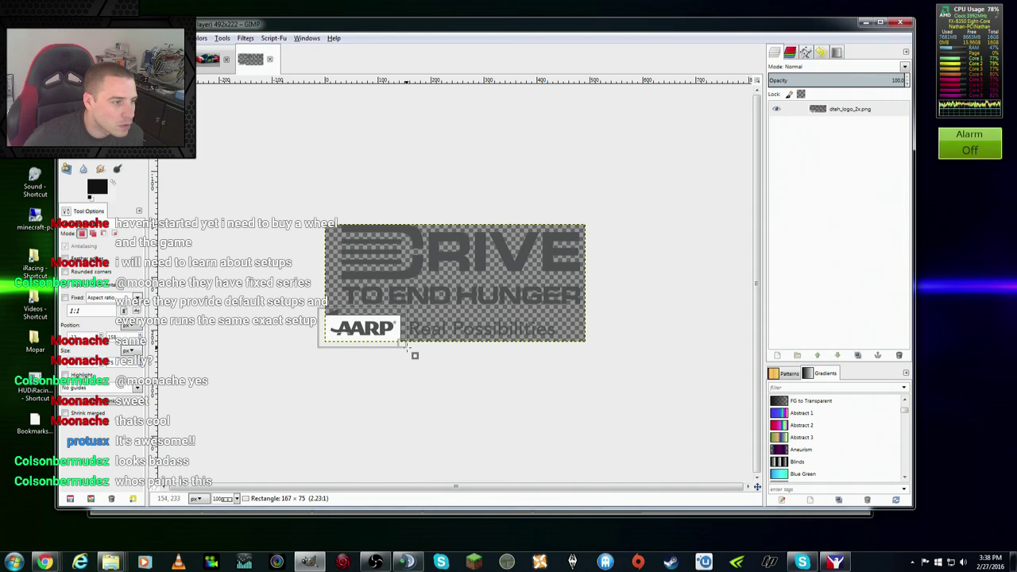
{"action": "right_click", "coordinate": [384, 331]}
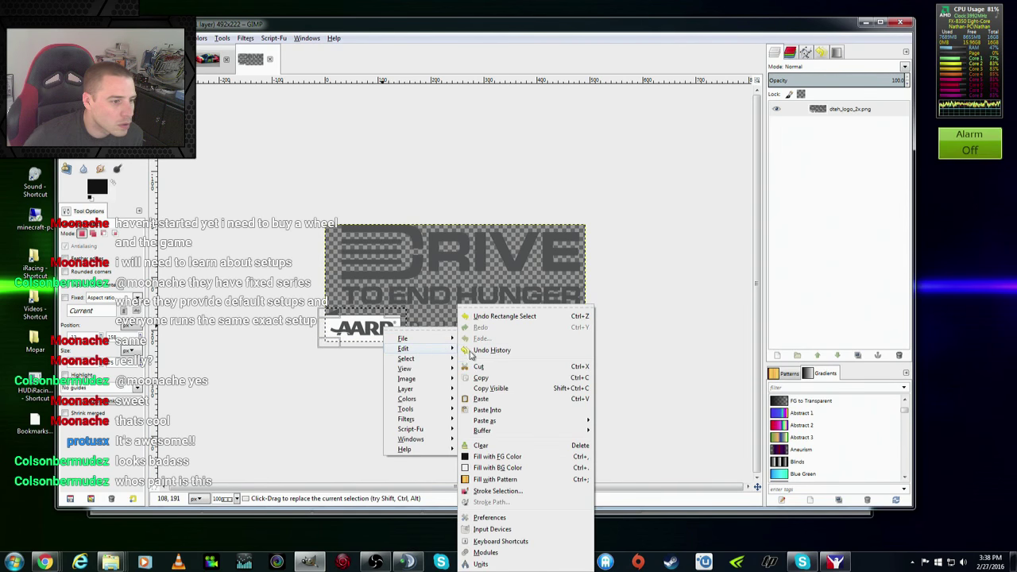
{"action": "left_click", "coordinate": [490, 384]}
{"action": "right_click", "coordinate": [436, 323]}
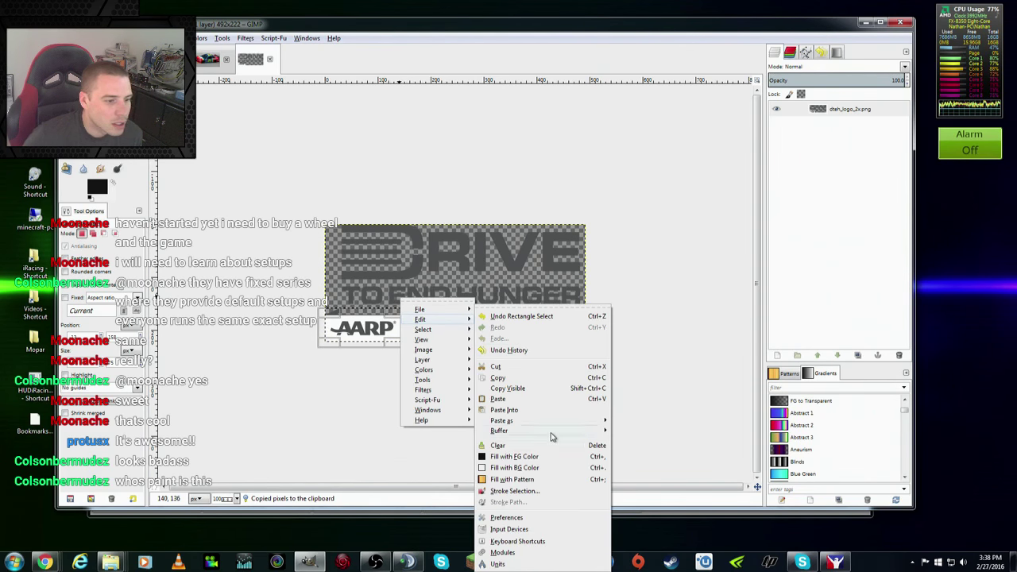
{"action": "left_click", "coordinate": [654, 439]}
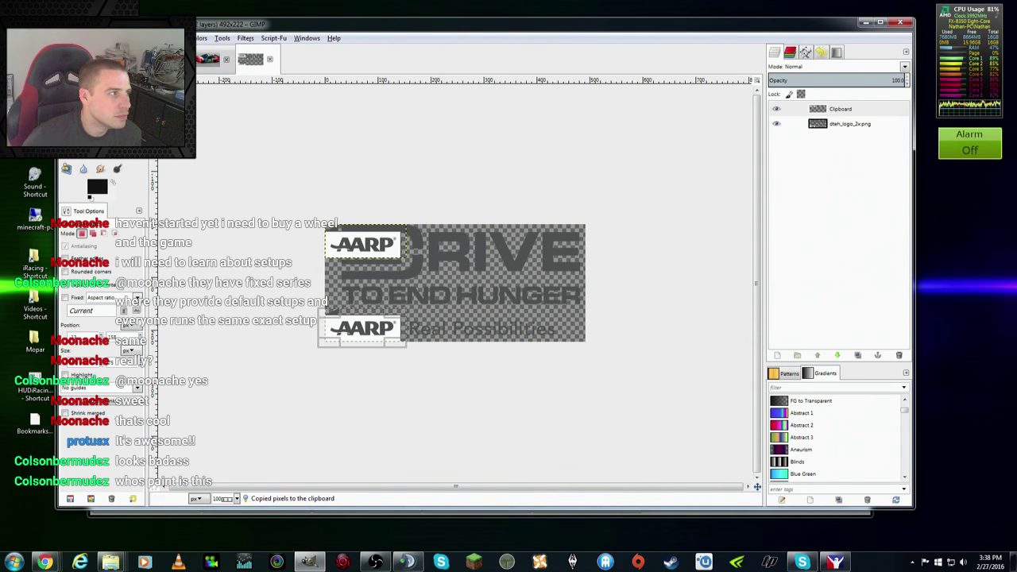
Step: Align the pasted AARP copy over the original and select the dteh_logo_2x.png layer
{"action": "key", "text": "m"}
{"action": "left_click_drag", "start_coordinate": [363, 246], "coordinate": [365, 331]}
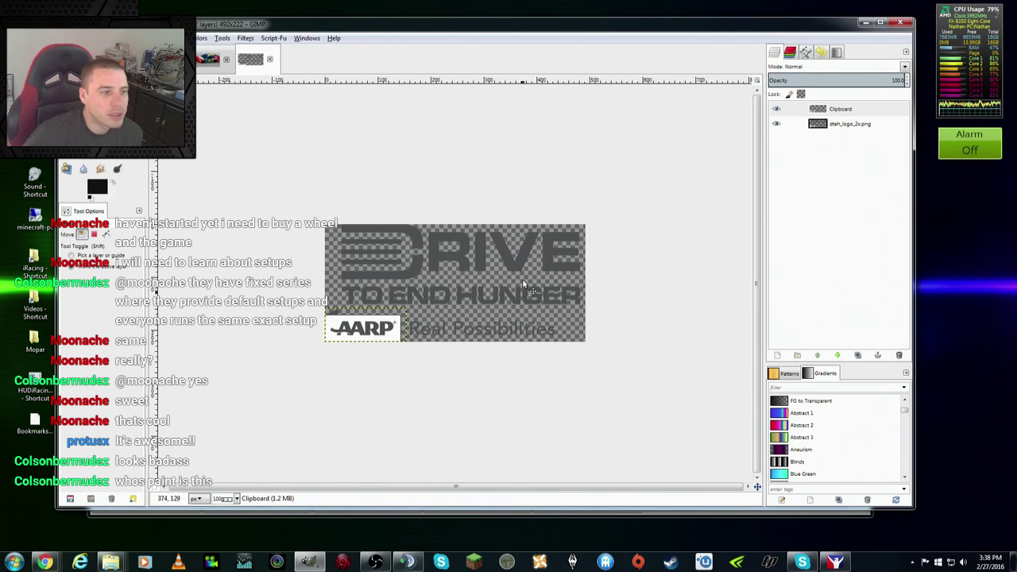
{"action": "left_click", "coordinate": [868, 126]}
{"action": "right_click", "coordinate": [868, 125]}
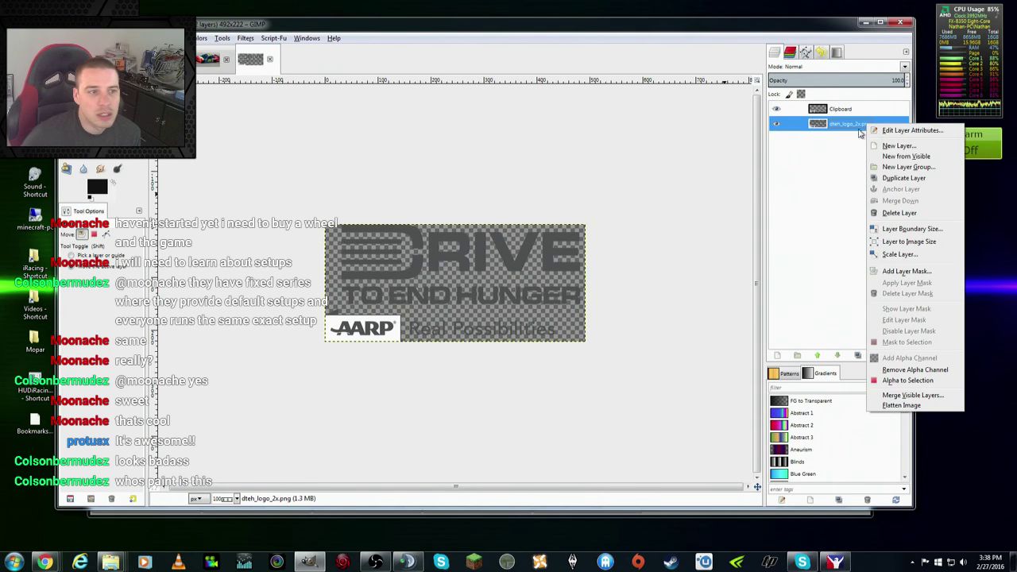
{"action": "left_click", "coordinate": [740, 211]}
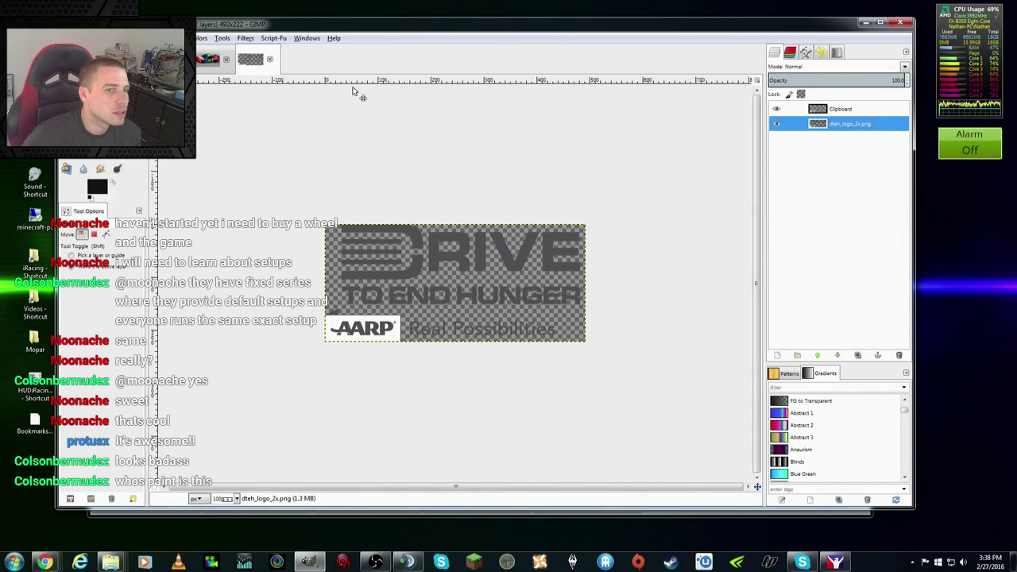
{"action": "right_click", "coordinate": [846, 125]}
Step: Fill the logo's opaque lettering with white using an alpha-to-selection
{"action": "left_click", "coordinate": [887, 383]}
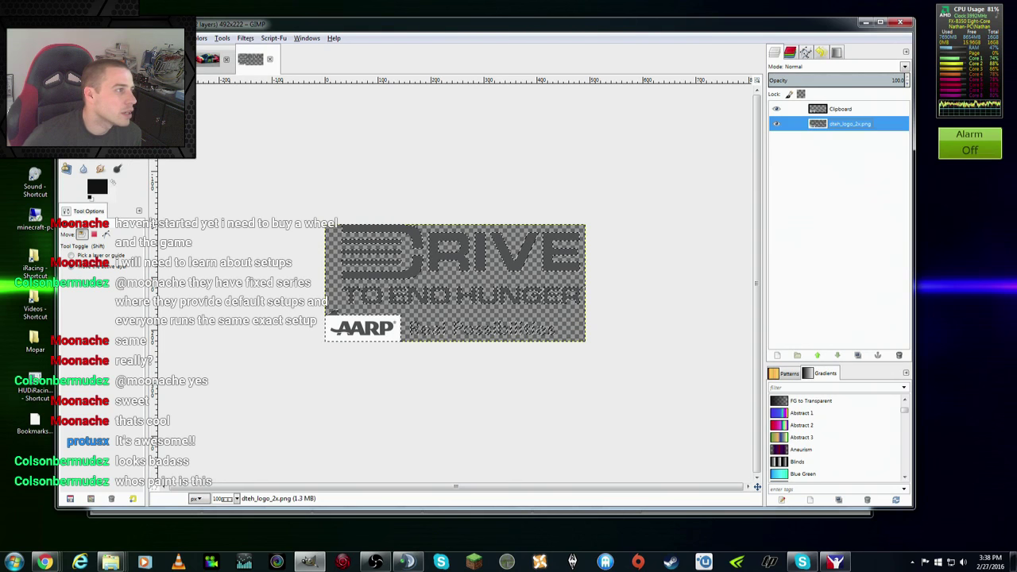
{"action": "left_click", "coordinate": [99, 187]}
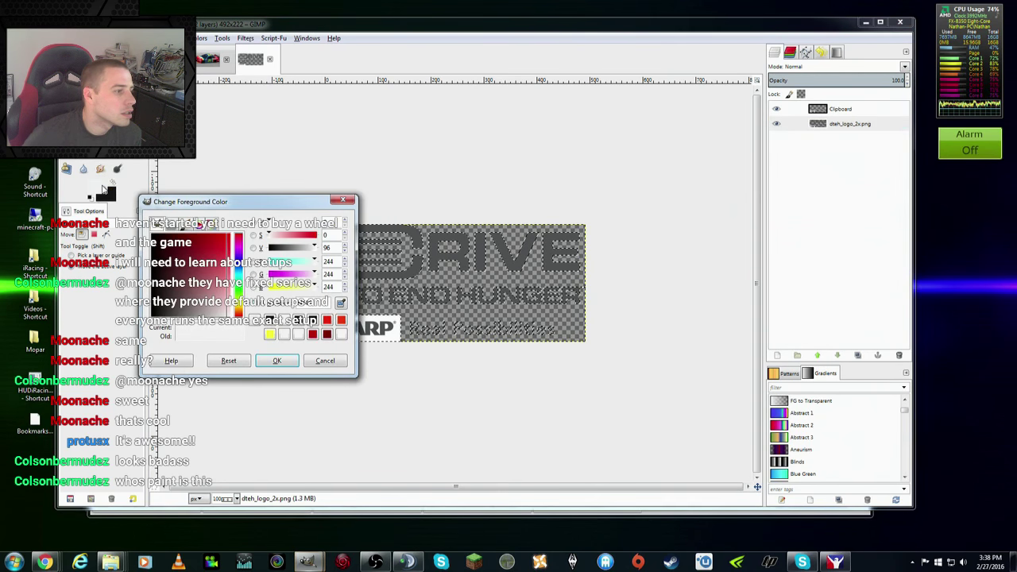
{"action": "left_click", "coordinate": [277, 360]}
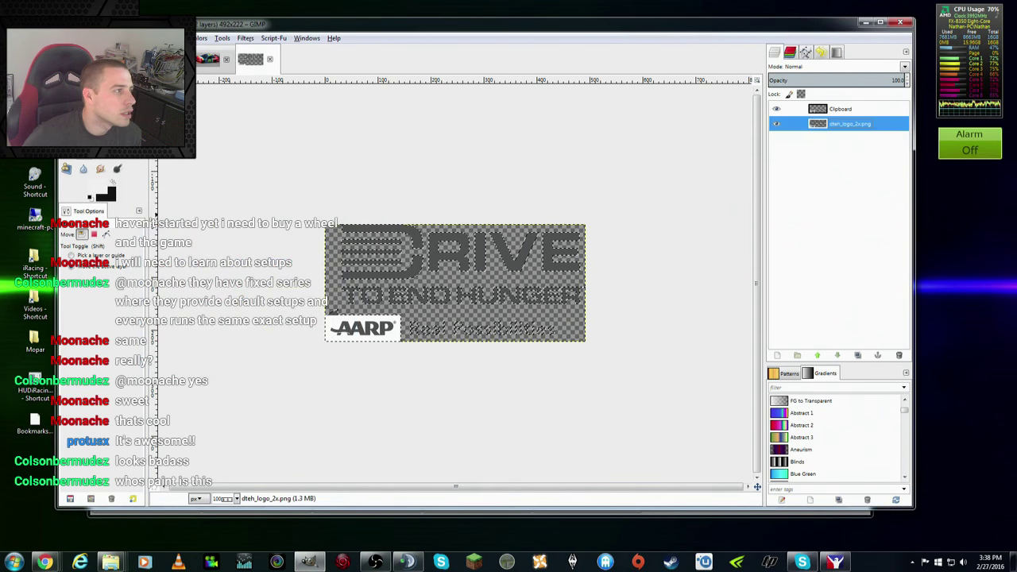
{"action": "key", "text": "shift+b"}
{"action": "left_click", "coordinate": [414, 271]}
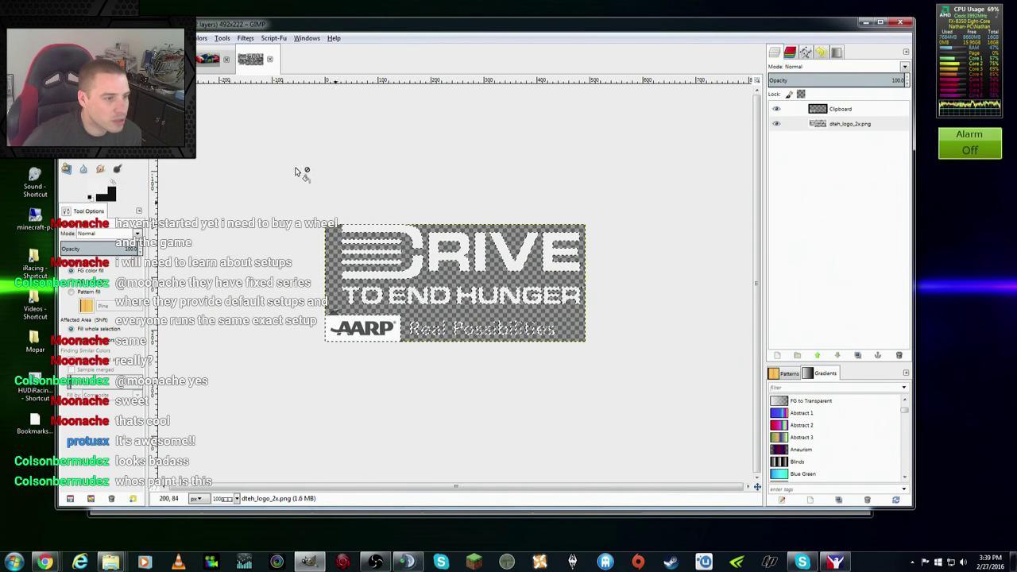
Step: Clear the selection and merge the AARP Clipboard layer down into the logo layer
{"action": "left_click", "coordinate": [111, 38]}
{"action": "left_click", "coordinate": [151, 64]}
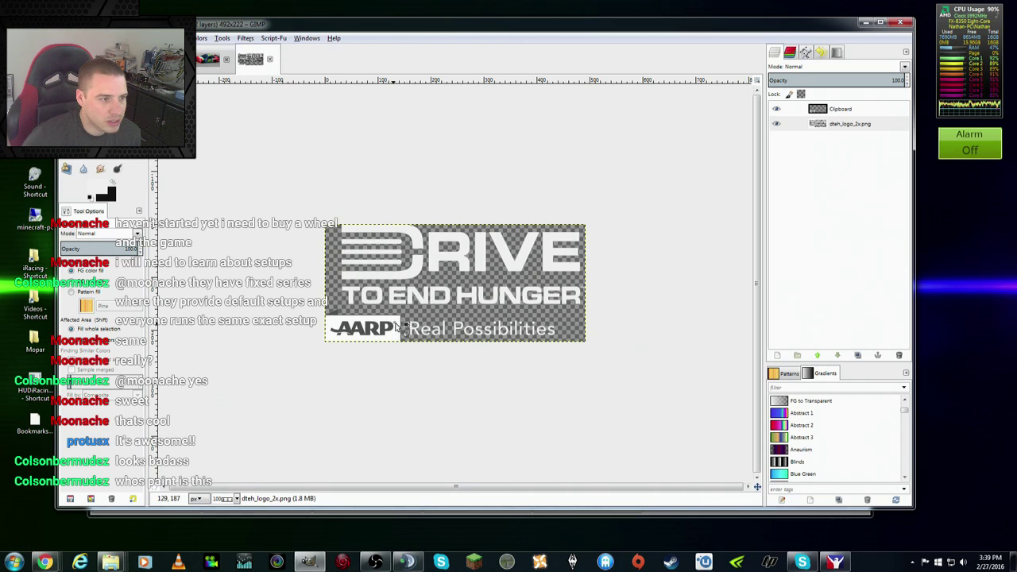
{"action": "left_click", "coordinate": [863, 109]}
{"action": "right_click", "coordinate": [864, 110]}
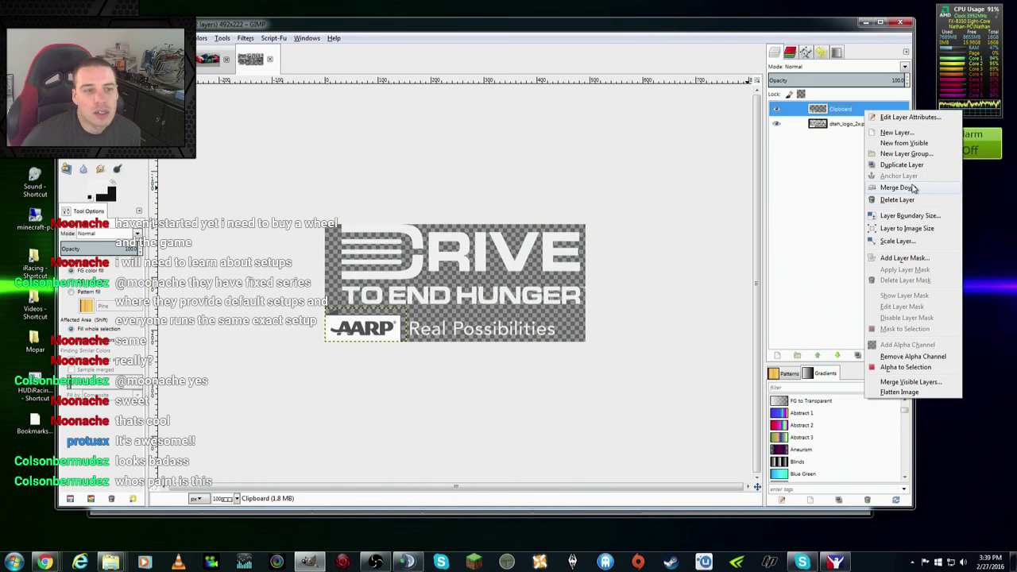
{"action": "left_click", "coordinate": [913, 188]}
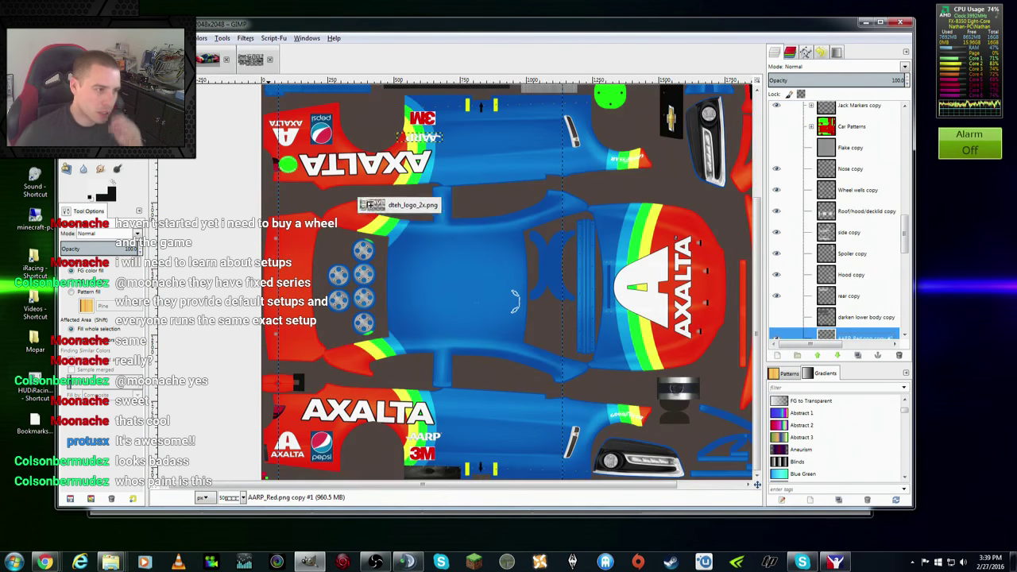
Step: Bring the logo into the car template, rotated 90° clockwise and moved left
{"action": "left_click_drag", "start_coordinate": [847, 112], "coordinate": [367, 199]}
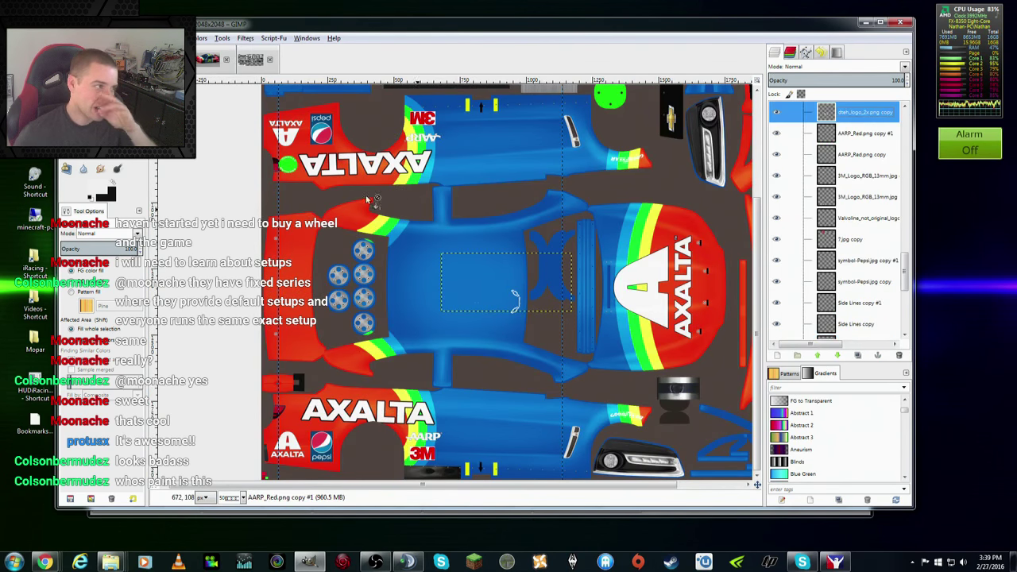
{"action": "left_click", "coordinate": [172, 37]}
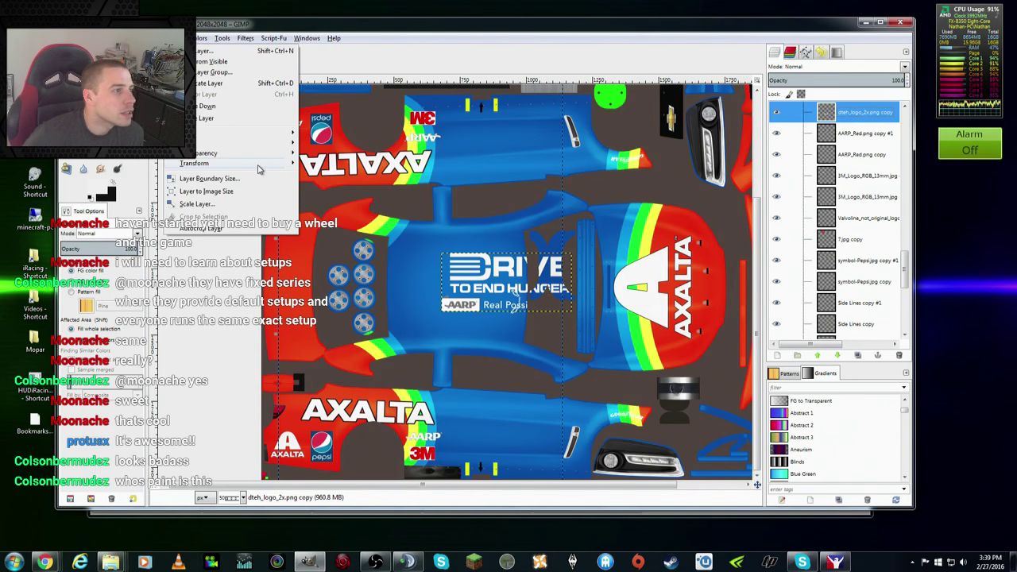
{"action": "mouse_move", "coordinate": [194, 163]}
{"action": "left_click", "coordinate": [378, 197]}
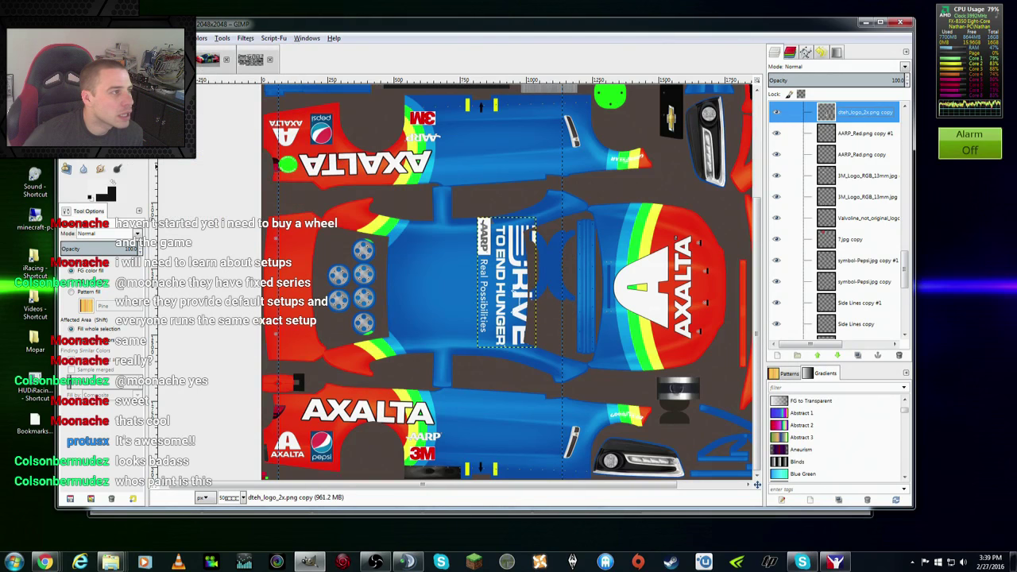
{"action": "key", "text": "m"}
{"action": "left_click_drag", "start_coordinate": [515, 286], "coordinate": [294, 294]}
Step: Scale the logo to 156×346 and move it onto the left red panel
{"action": "key", "text": "shift+t"}
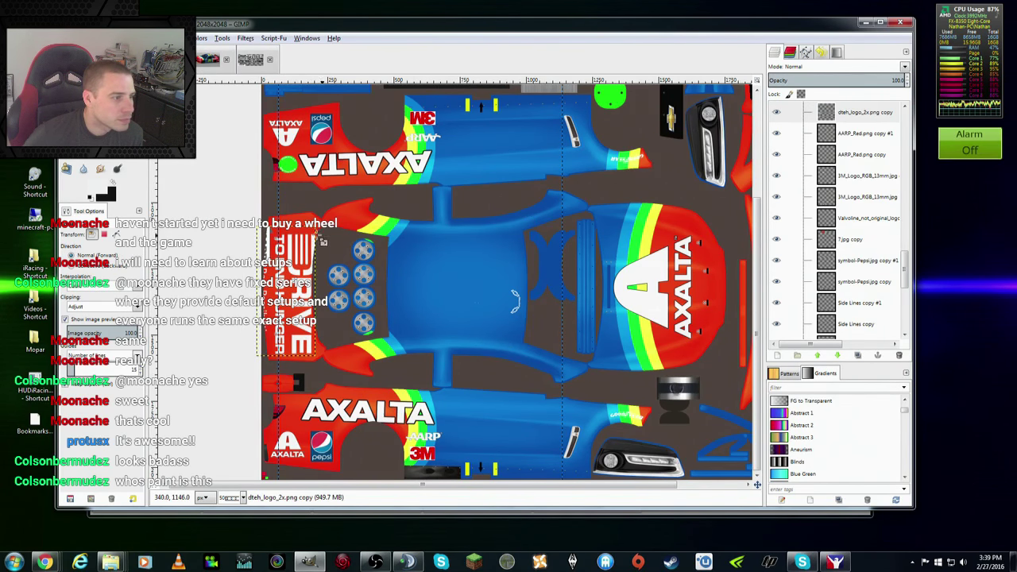
{"action": "left_click", "coordinate": [515, 300]}
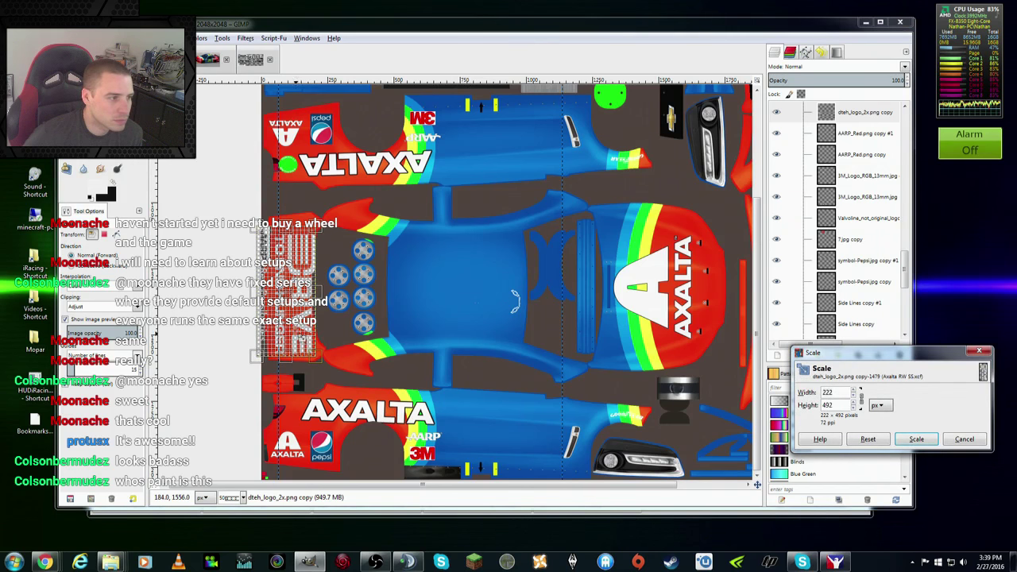
{"action": "left_click_drag", "start_coordinate": [515, 300], "coordinate": [497, 296]}
{"action": "left_click", "coordinate": [916, 439]}
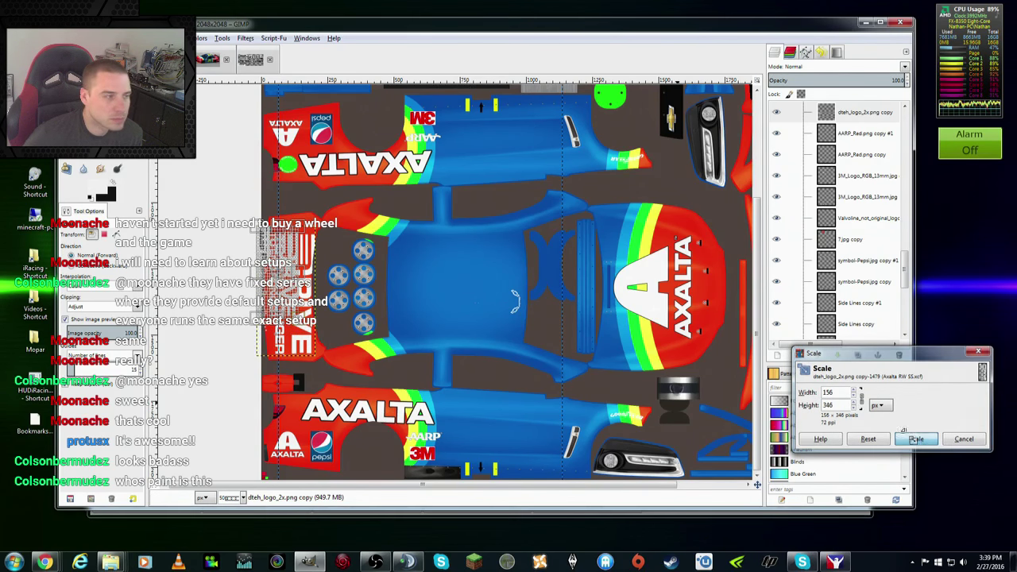
{"action": "key", "text": "m"}
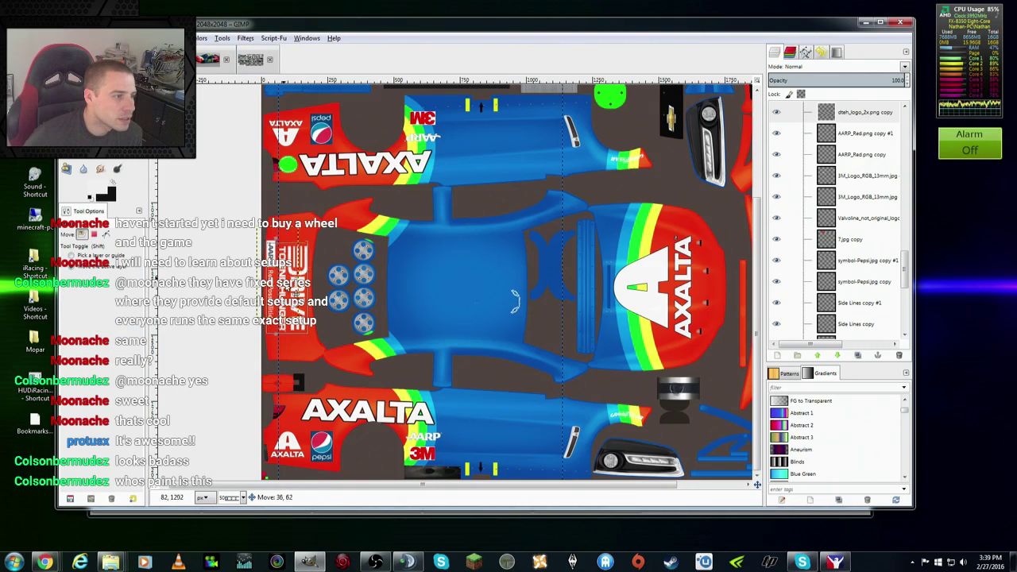
{"action": "left_click_drag", "start_coordinate": [277, 259], "coordinate": [288, 281]}
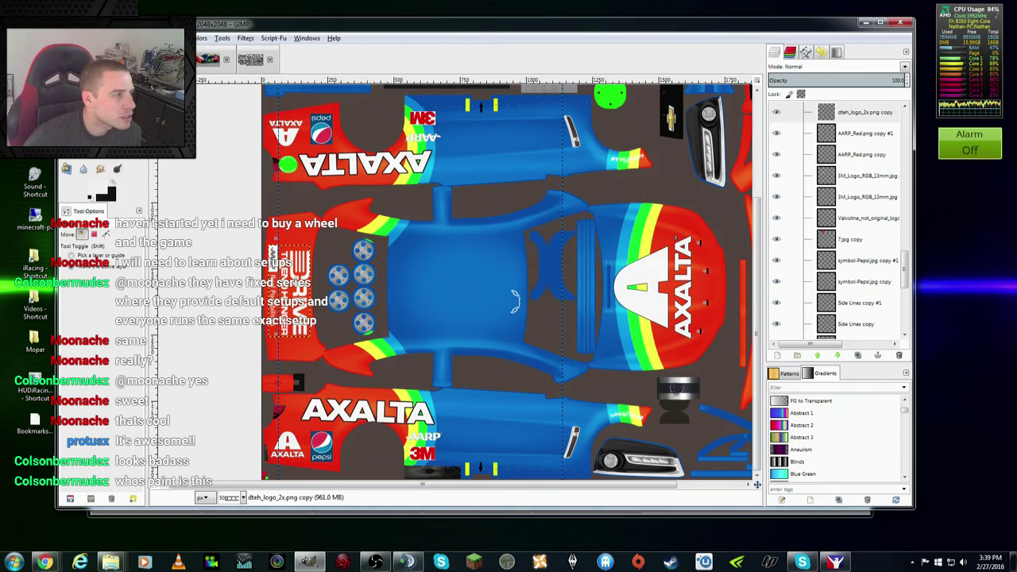
Step: Shrink the logo further to 143×316 and nudge it into its final spot
{"action": "key", "text": "shift+r"}
{"action": "left_click", "coordinate": [314, 343]}
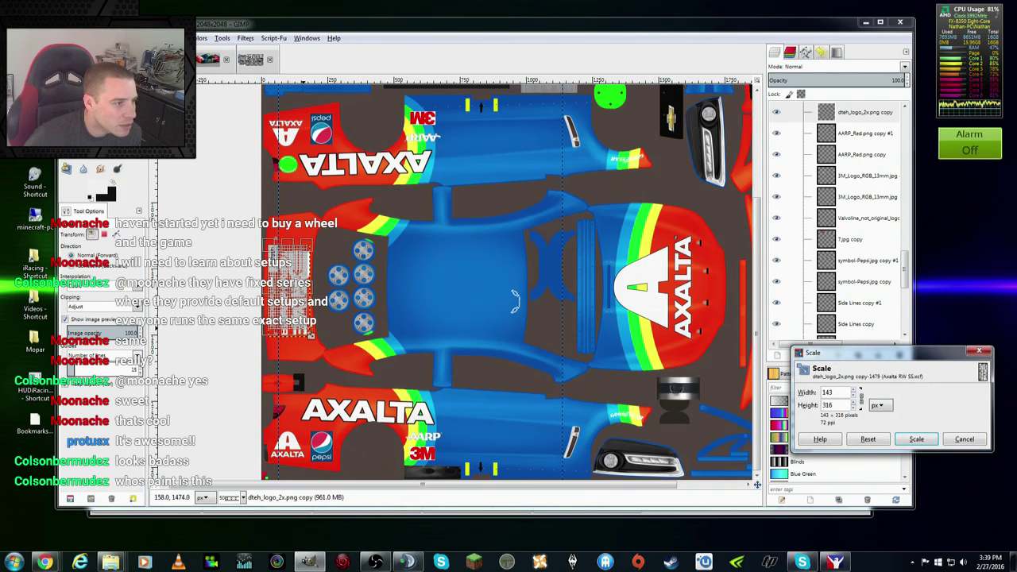
{"action": "left_click", "coordinate": [915, 439]}
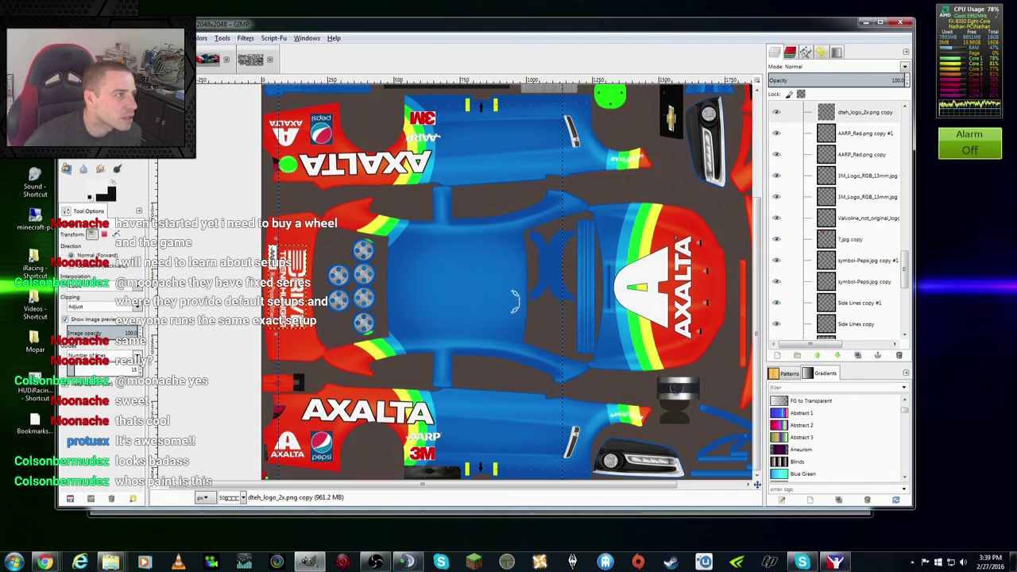
{"action": "key", "text": "m"}
{"action": "left_click_drag", "start_coordinate": [293, 285], "coordinate": [296, 287]}
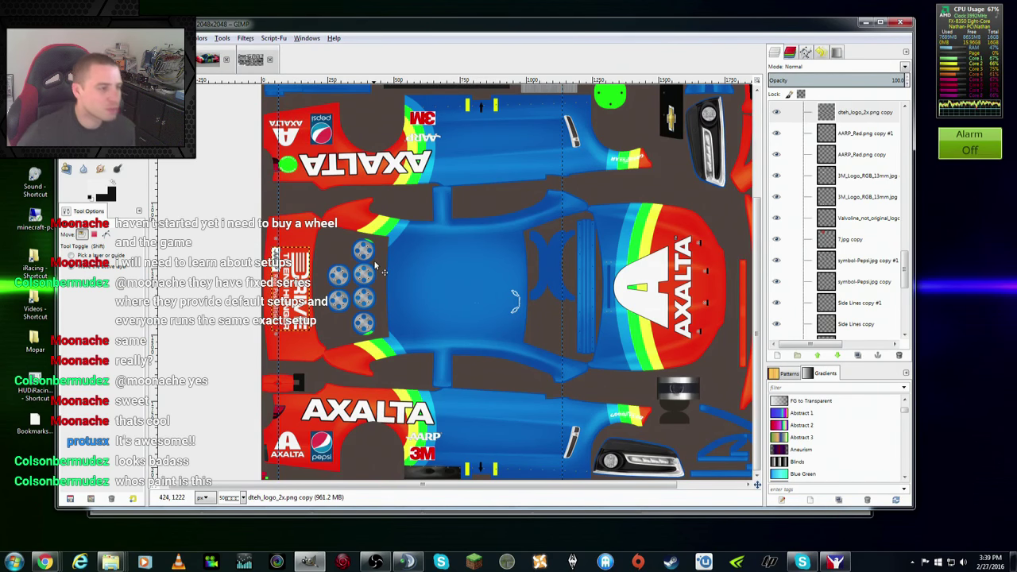
{"action": "left_click", "coordinate": [256, 59]}
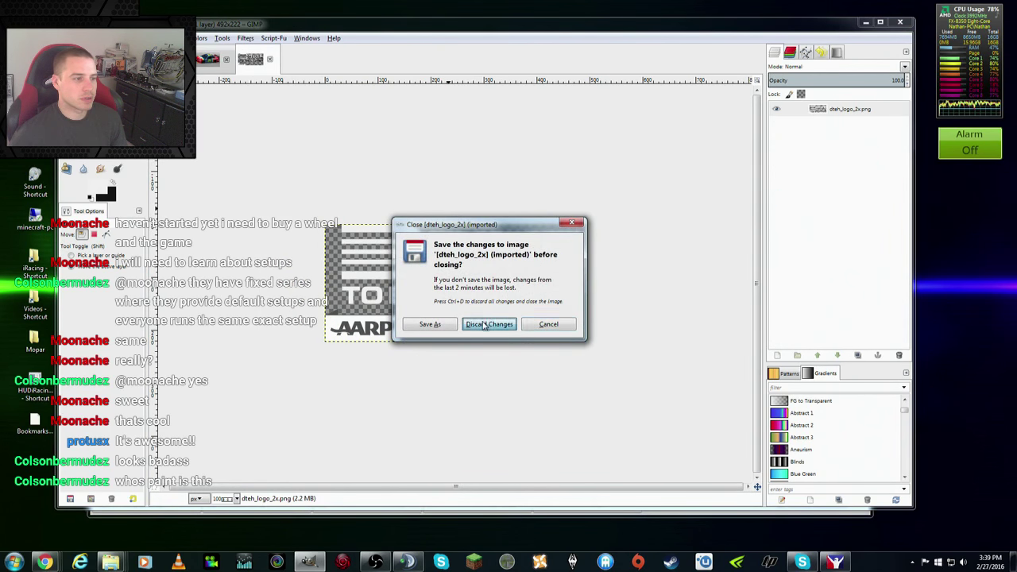
Step: Close dteh_logo_2x without saving and return to the 2048×2048 livery template
{"action": "left_click", "coordinate": [489, 323]}
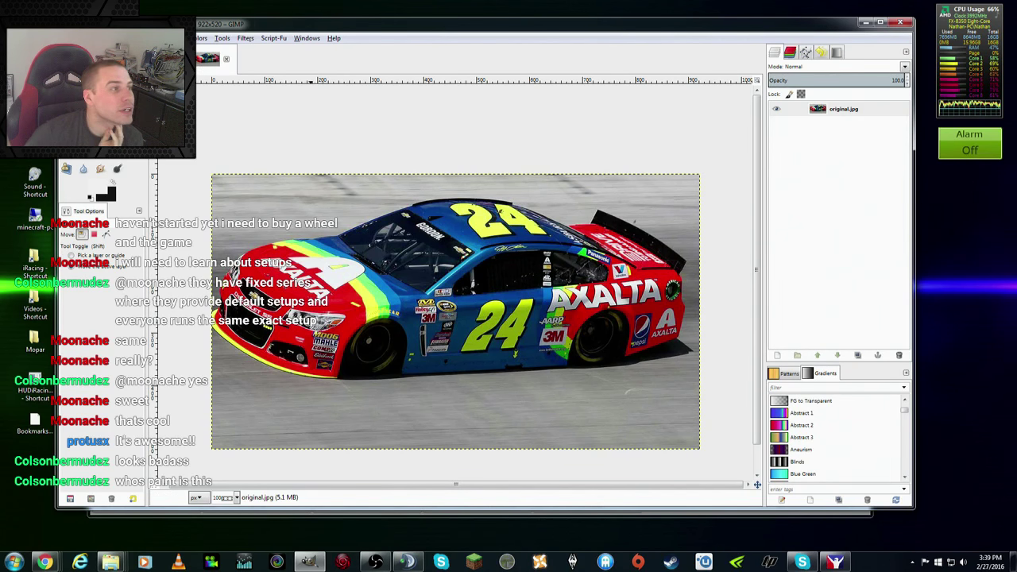
{"action": "key", "text": "ctrl+Page_Up"}
{"action": "scroll", "coordinate": [467, 220], "scroll_direction": "up", "scroll_amount": 3}
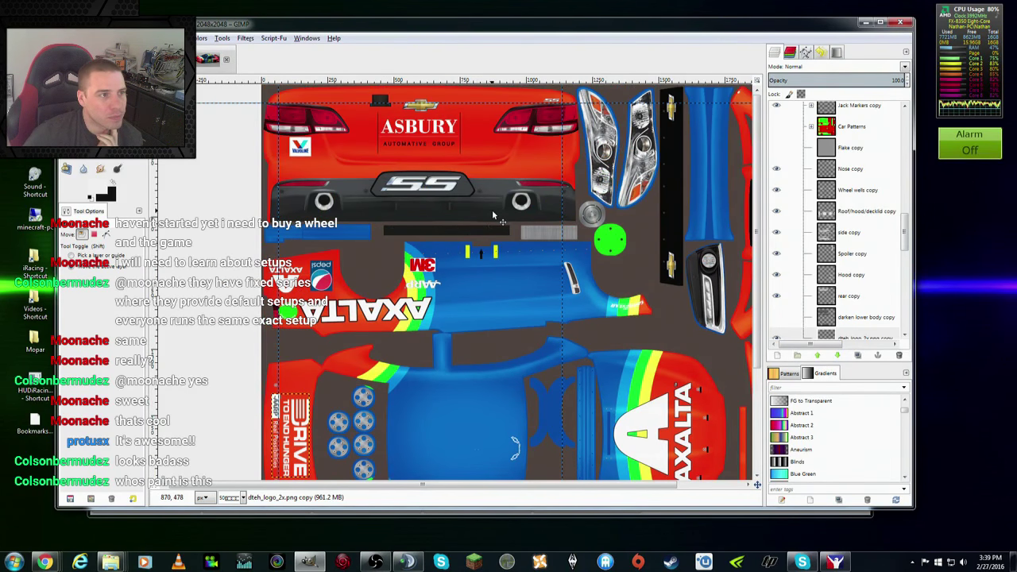
Step: On the 7.jpg copy layer, copy the rear-bumper ASBURY logo and paste it as a new layer
{"action": "scroll", "coordinate": [904, 234], "scroll_direction": "down", "scroll_amount": 3}
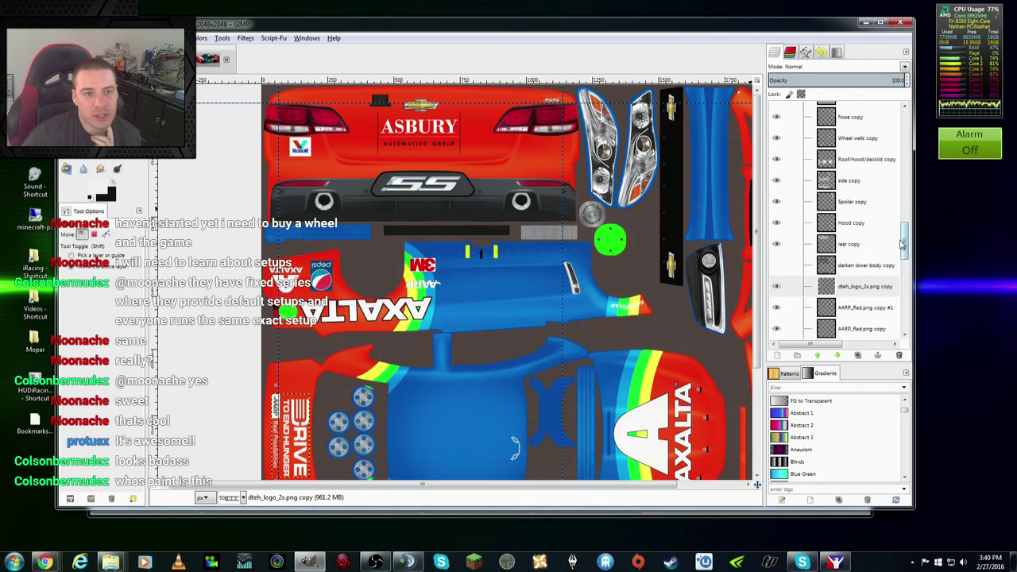
{"action": "left_click", "coordinate": [860, 286]}
{"action": "key", "text": "Down"}
{"action": "key", "text": "Down"}
{"action": "key", "text": "Down"}
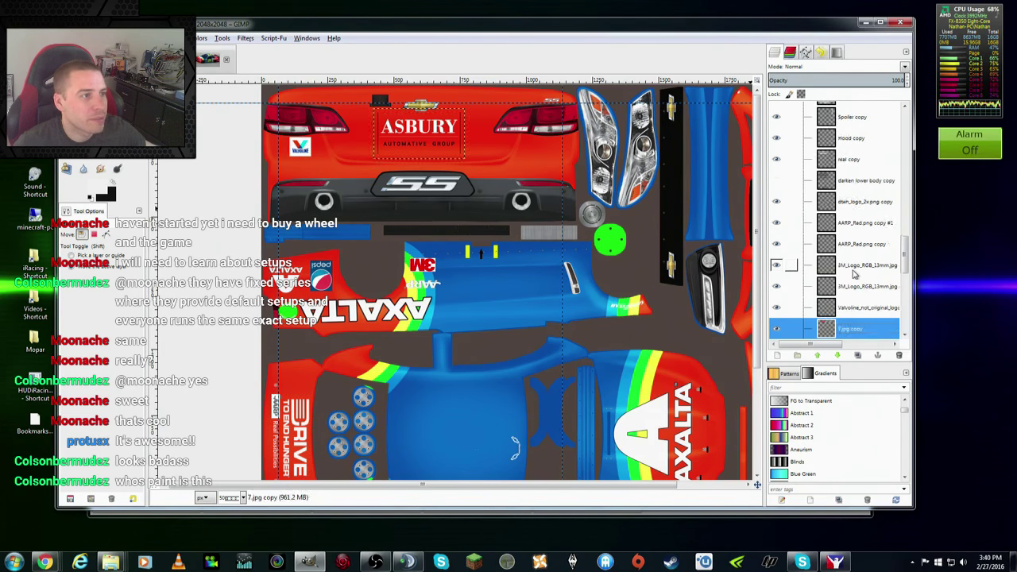
{"action": "key", "text": "Down"}
{"action": "key", "text": "Down"}
{"action": "key", "text": "Down"}
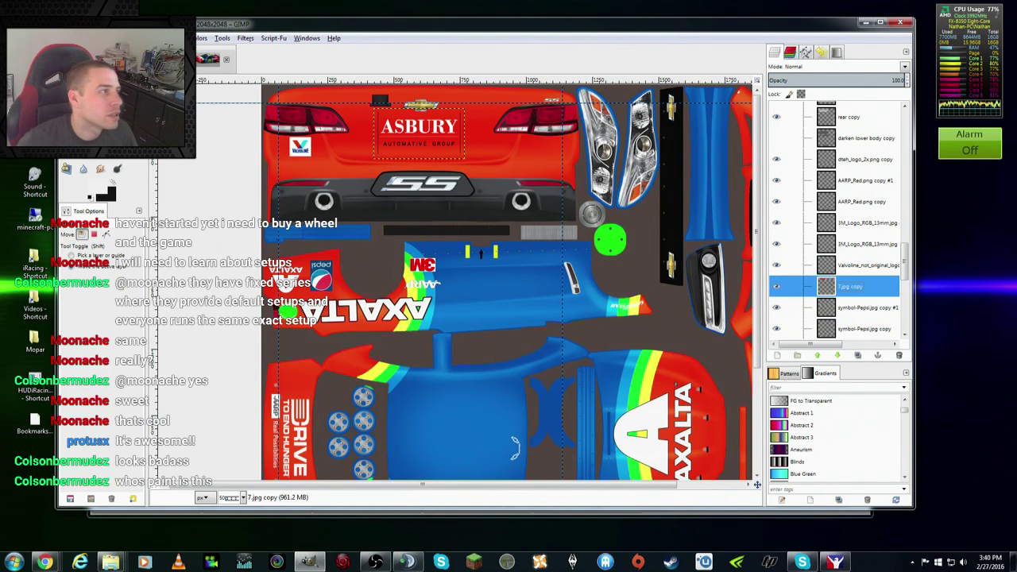
{"action": "key", "text": "r"}
{"action": "left_click_drag", "start_coordinate": [381, 113], "coordinate": [462, 135]}
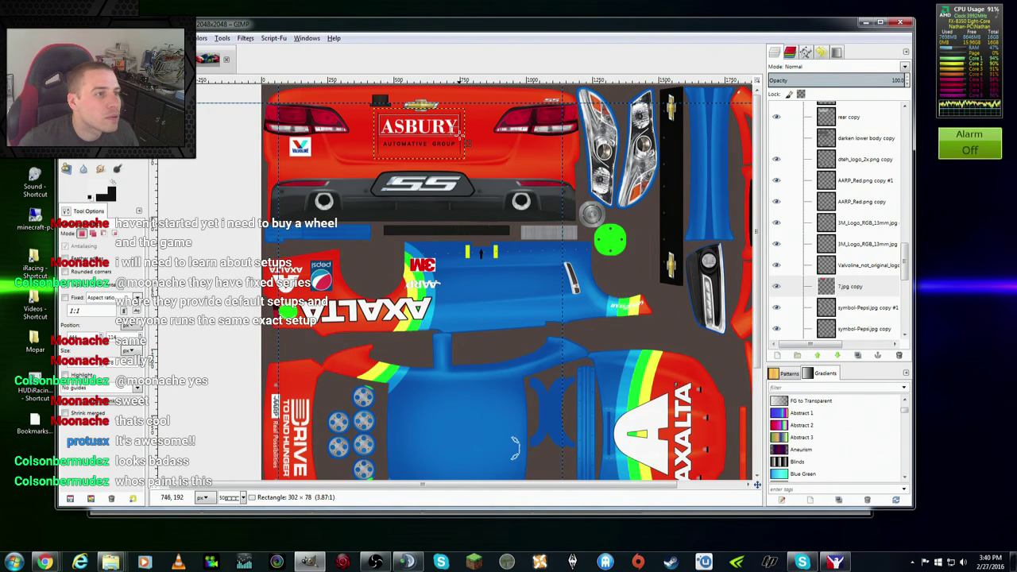
{"action": "left_click_drag", "start_coordinate": [462, 138], "coordinate": [464, 140]}
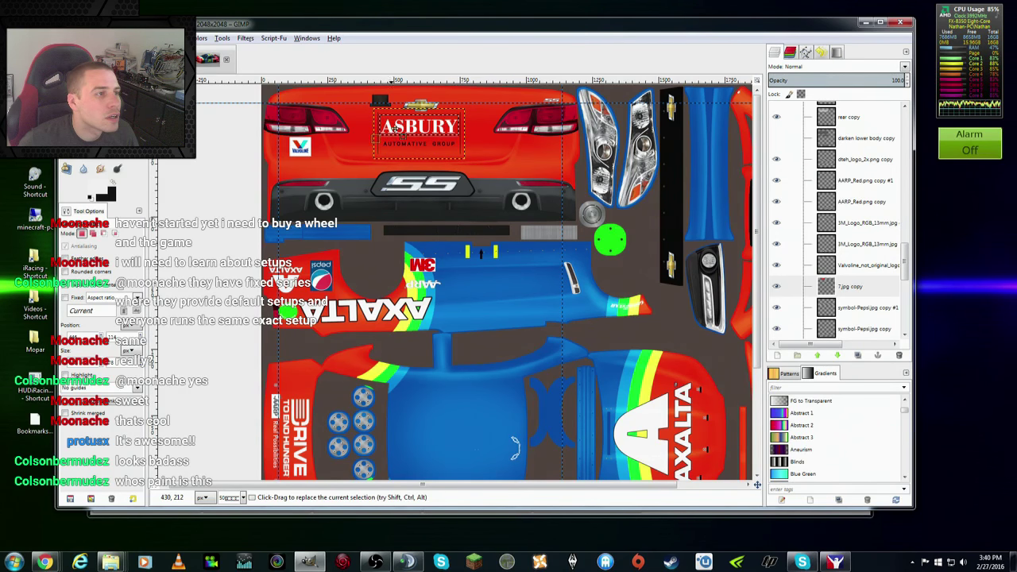
{"action": "right_click", "coordinate": [403, 128]}
{"action": "mouse_move", "coordinate": [420, 147]}
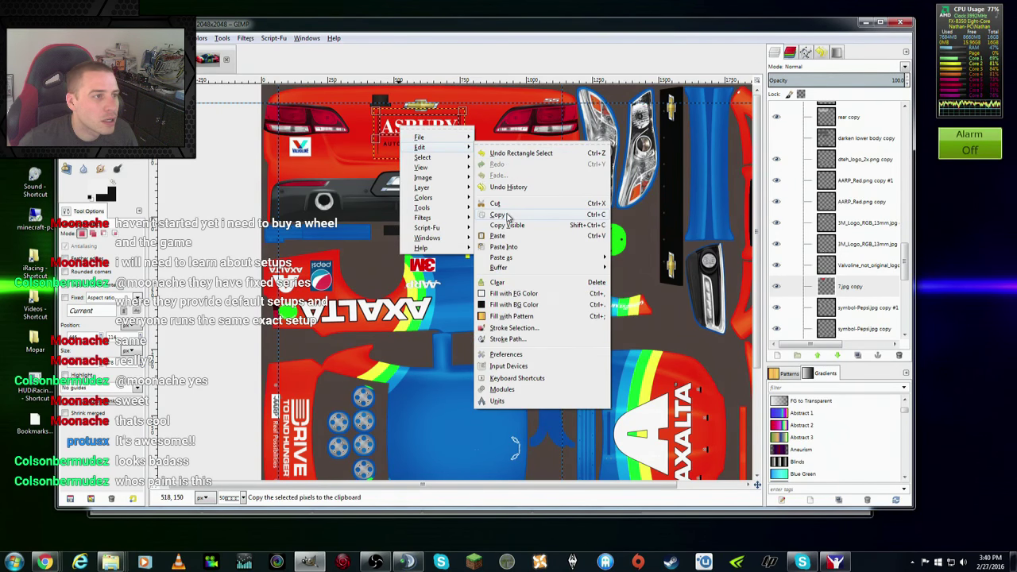
{"action": "left_click", "coordinate": [510, 217]}
{"action": "right_click", "coordinate": [413, 156]}
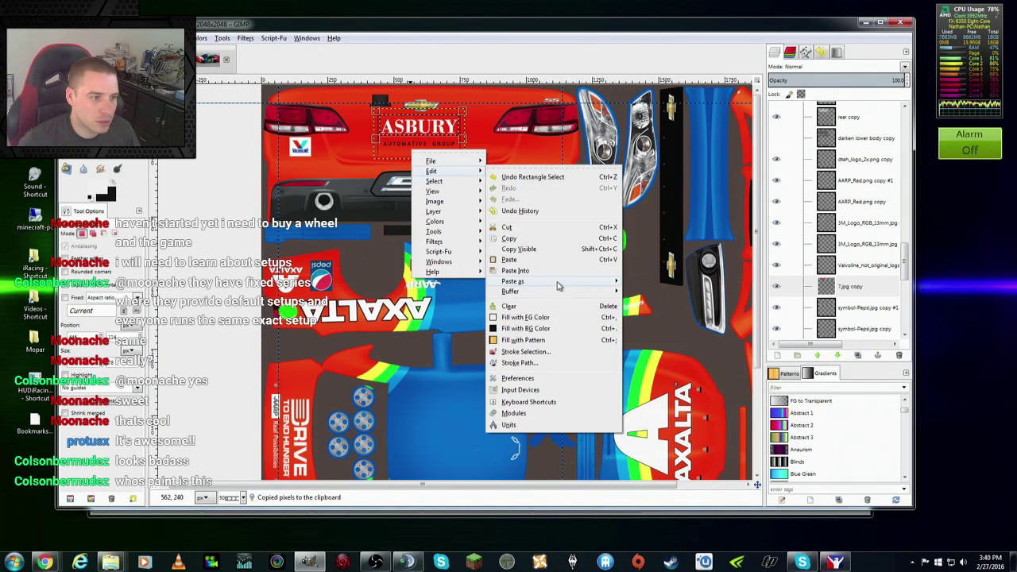
{"action": "mouse_move", "coordinate": [513, 281]}
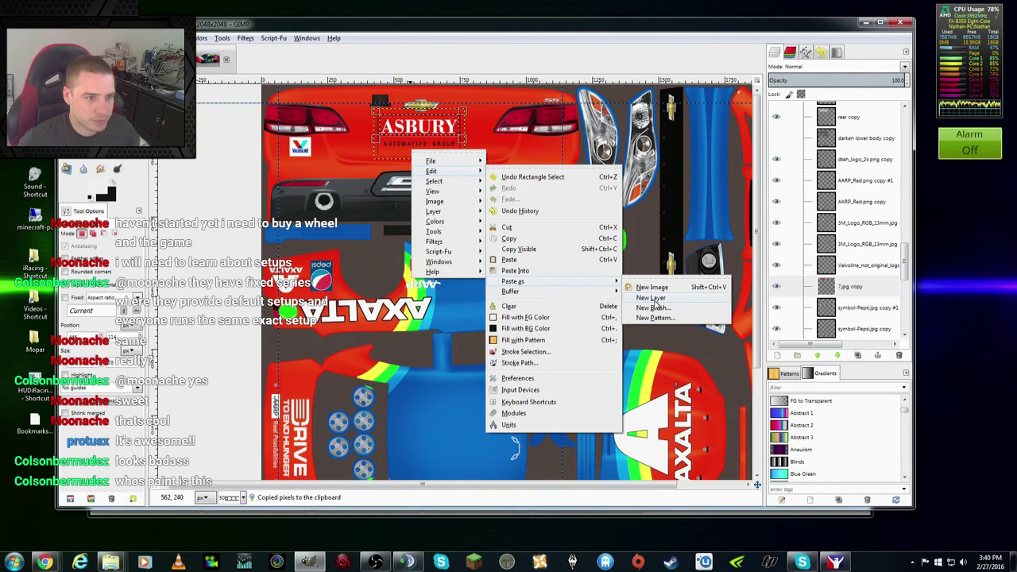
{"action": "left_click", "coordinate": [652, 298]}
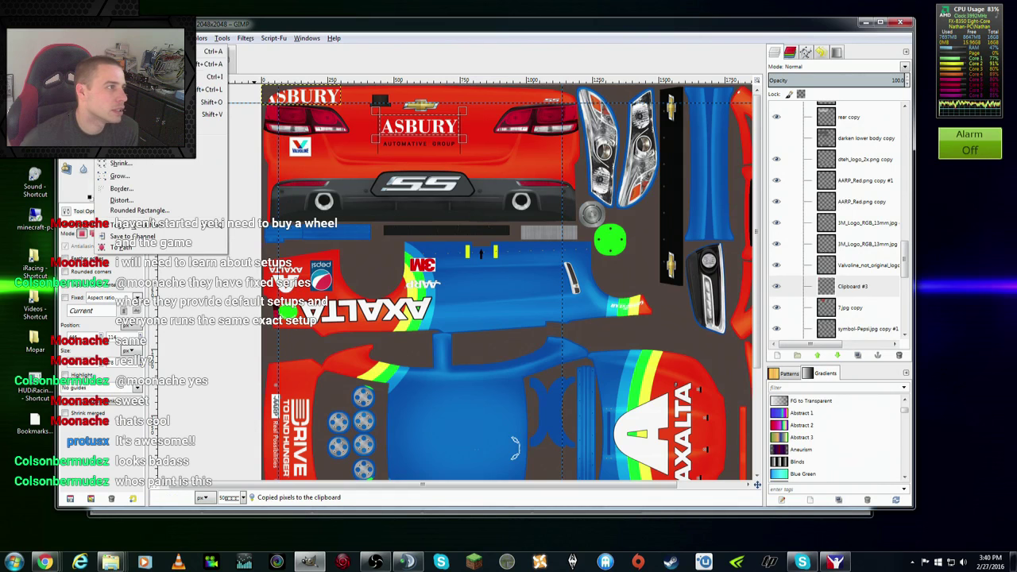
Step: Move the pasted ASBURY logo onto the blue body and delete its red background
{"action": "key", "text": "Escape"}
{"action": "key", "text": "m"}
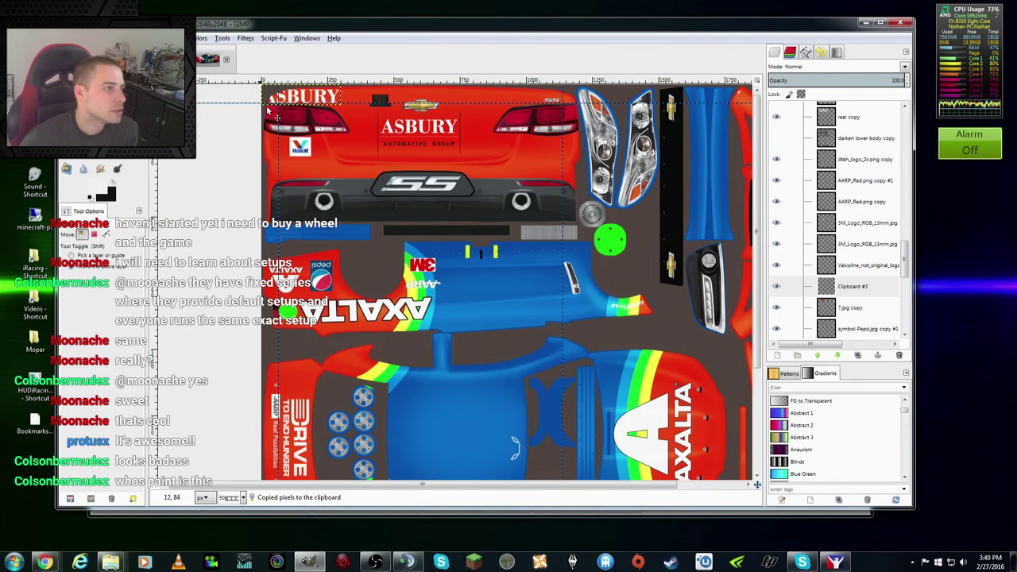
{"action": "mouse_move", "coordinate": [312, 110]}
{"action": "left_mouse_down"}
{"action": "mouse_move", "coordinate": [414, 393]}
{"action": "mouse_move", "coordinate": [445, 294]}
{"action": "left_mouse_up"}
{"action": "scroll", "coordinate": [414, 393], "scroll_direction": "down", "scroll_amount": 3}
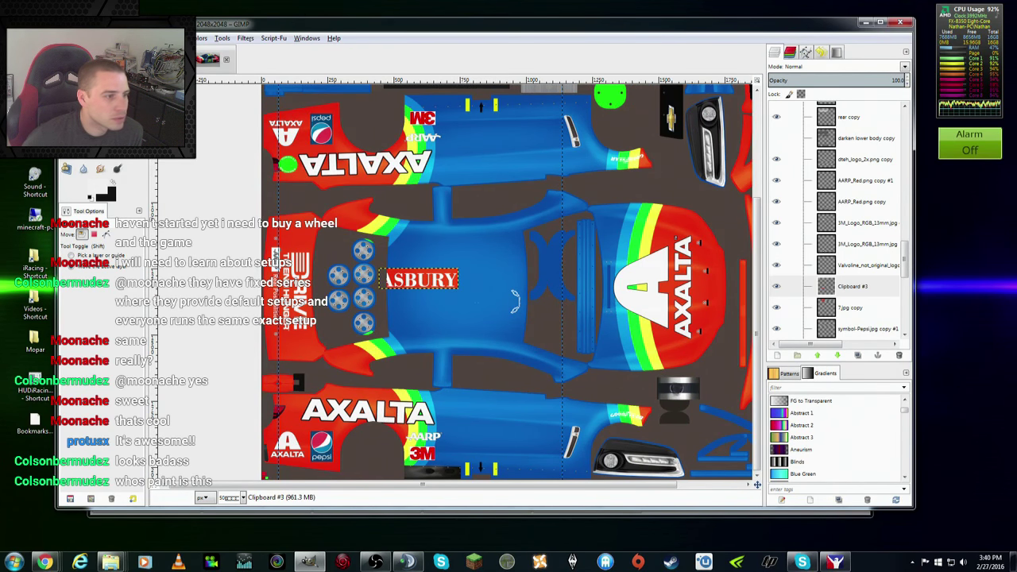
{"action": "key", "text": "u"}
{"action": "left_click", "coordinate": [432, 290]}
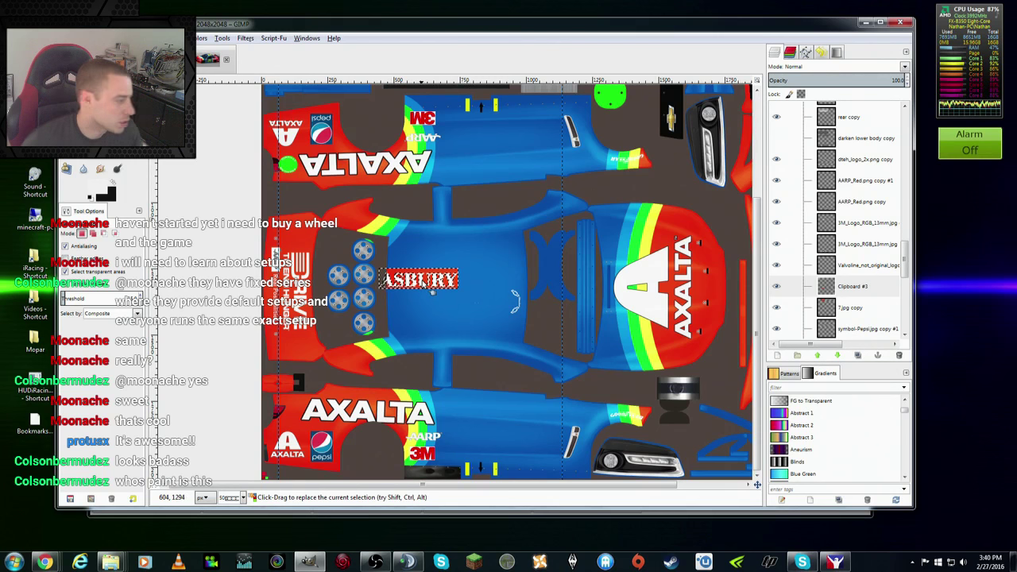
{"action": "key", "text": "Delete"}
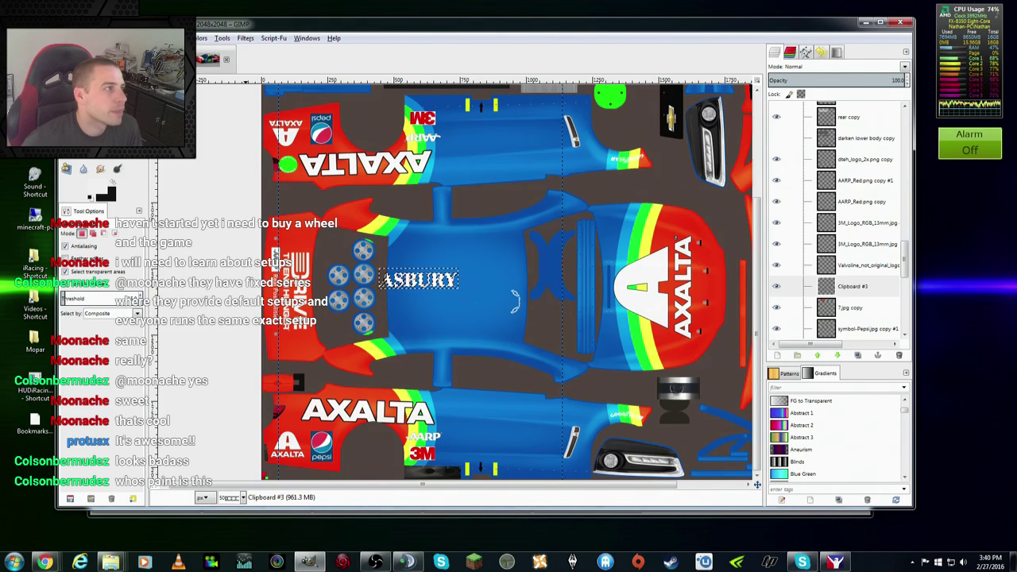
{"action": "key", "text": "shift+ctrl+a"}
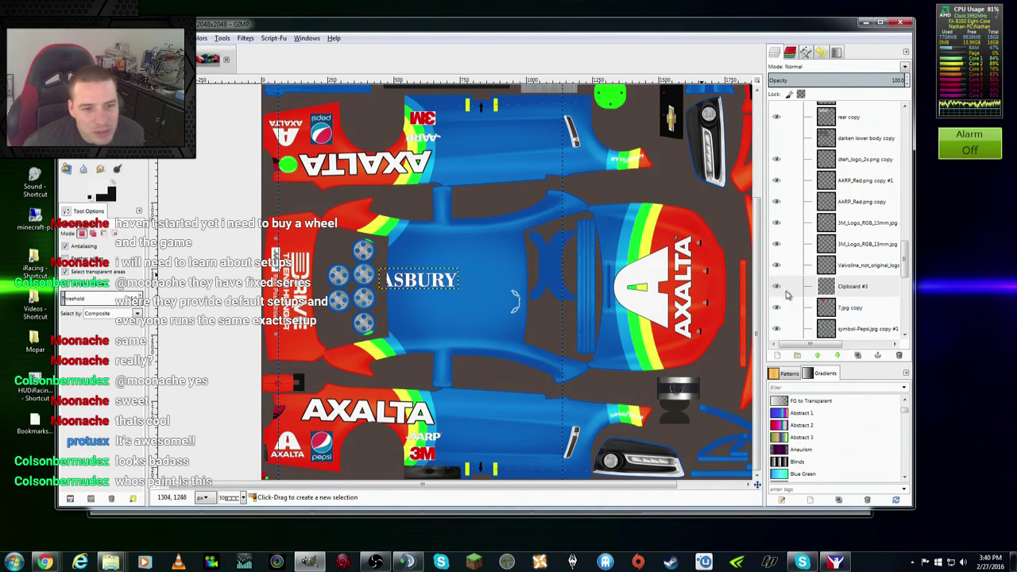
Step: Rotate the ASBURY logo 90° clockwise, shrink it and place it beside the wheel graphics
{"action": "left_click", "coordinate": [874, 288]}
{"action": "left_click", "coordinate": [170, 37]}
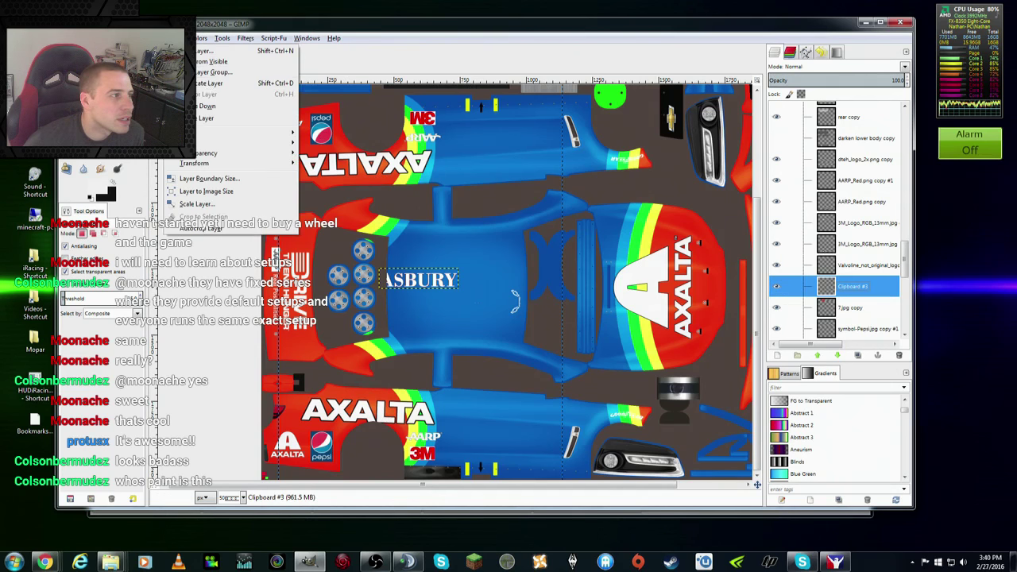
{"action": "mouse_move", "coordinate": [194, 163]}
{"action": "left_click", "coordinate": [380, 201]}
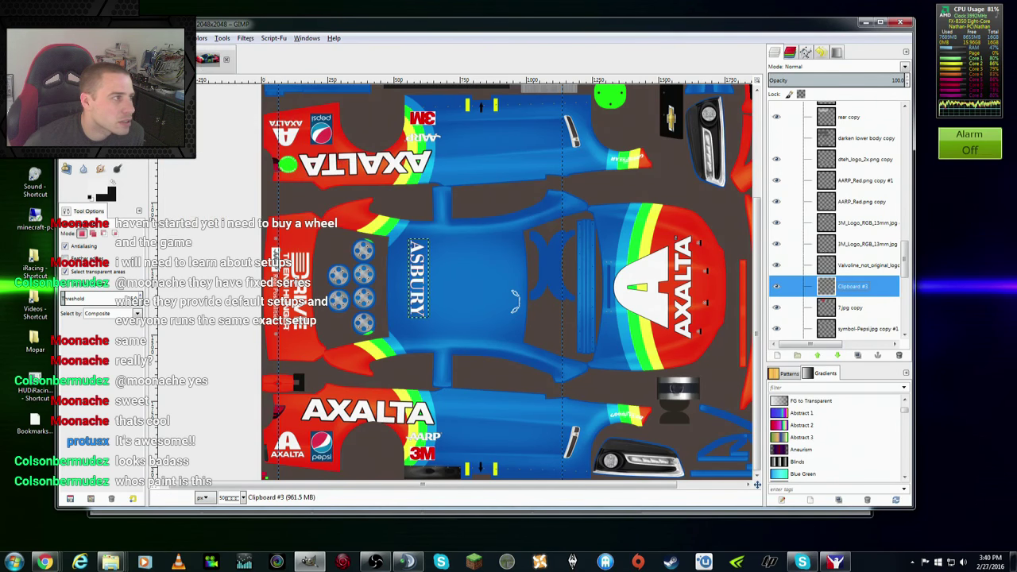
{"action": "key", "text": "m"}
{"action": "left_click_drag", "start_coordinate": [421, 282], "coordinate": [402, 291]}
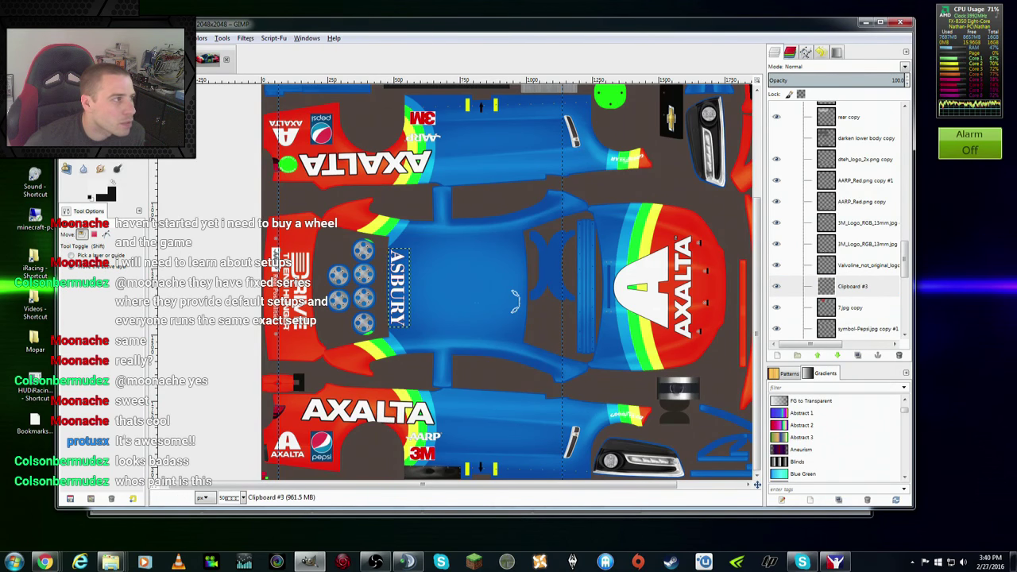
{"action": "key", "text": "shift+r"}
{"action": "left_click", "coordinate": [403, 263]}
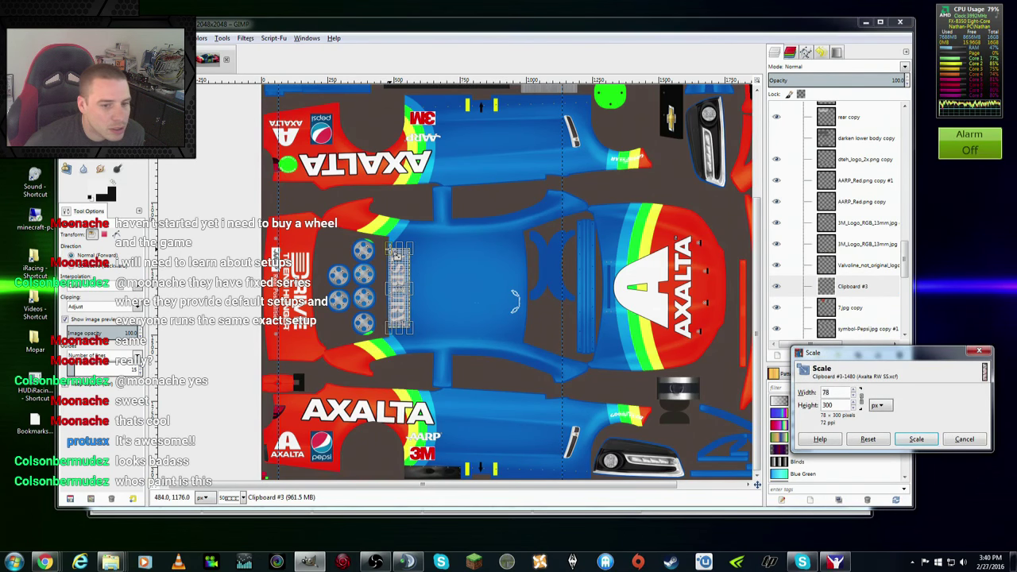
{"action": "left_click", "coordinate": [916, 438]}
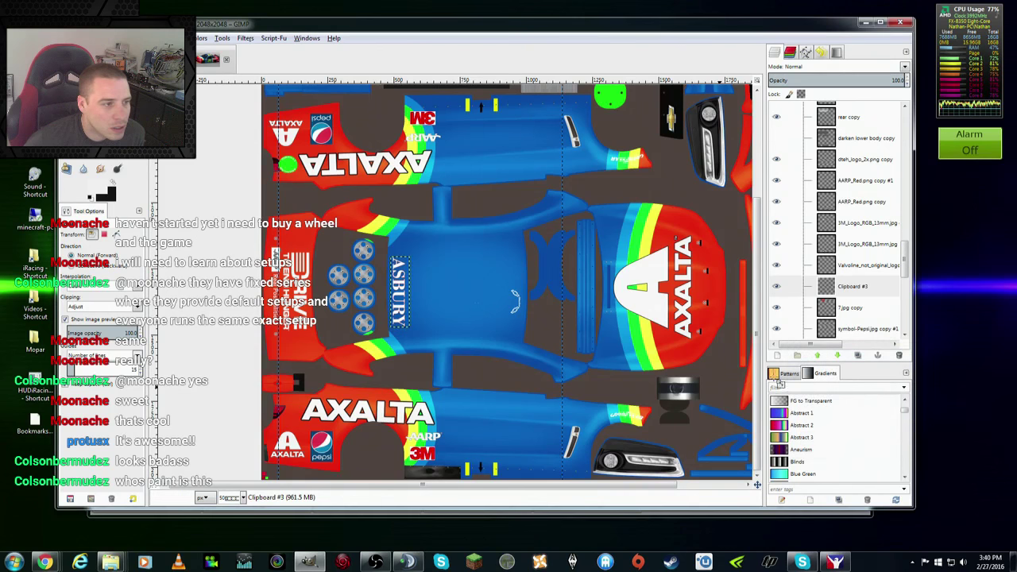
{"action": "key", "text": "m"}
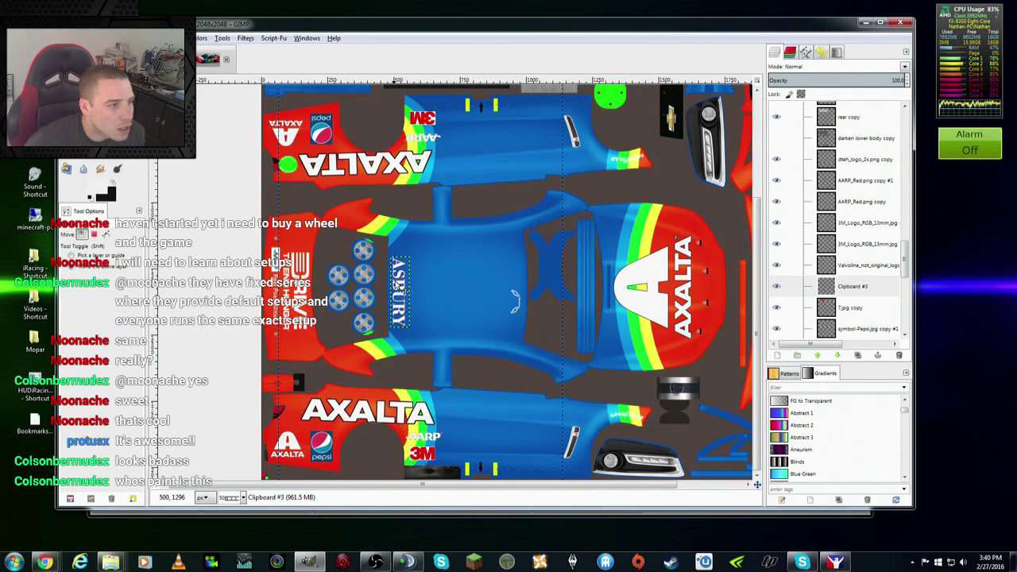
{"action": "left_click_drag", "start_coordinate": [399, 288], "coordinate": [396, 286]}
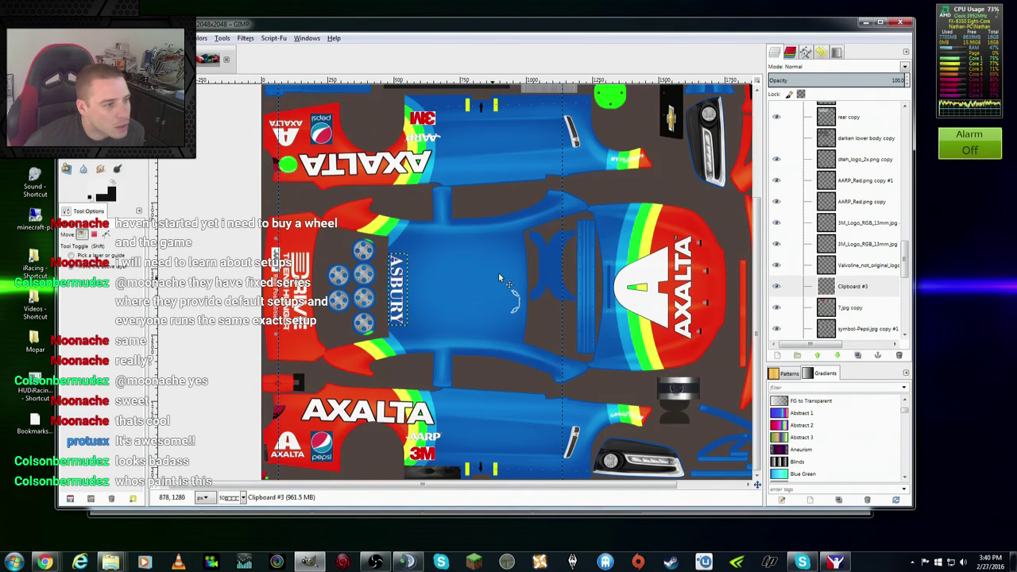
Step: Check the logo against the template guide layer, then view the original.jpg car photo
{"action": "left_click_drag", "start_coordinate": [905, 260], "coordinate": [925, 120]}
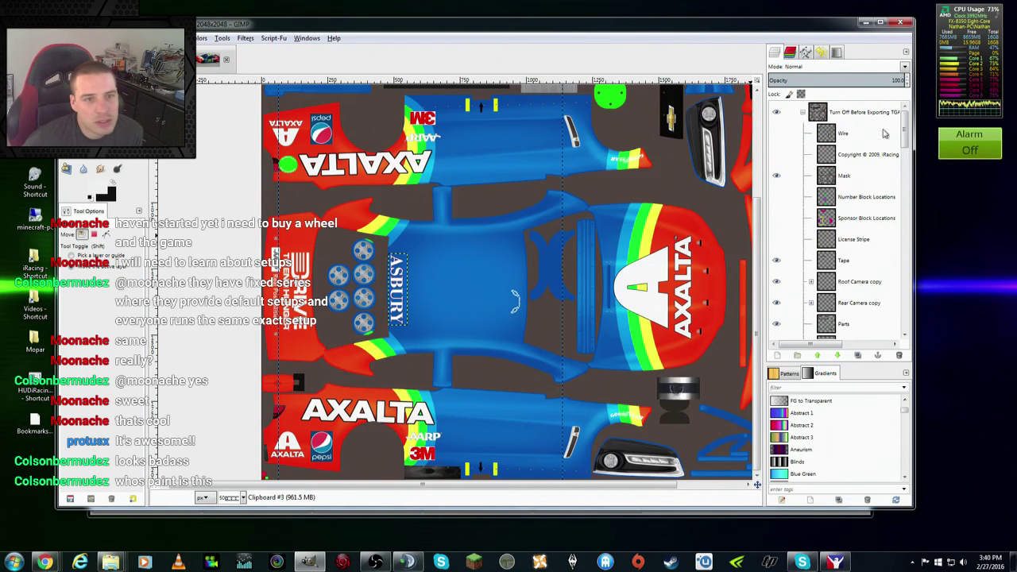
{"action": "left_click", "coordinate": [776, 197]}
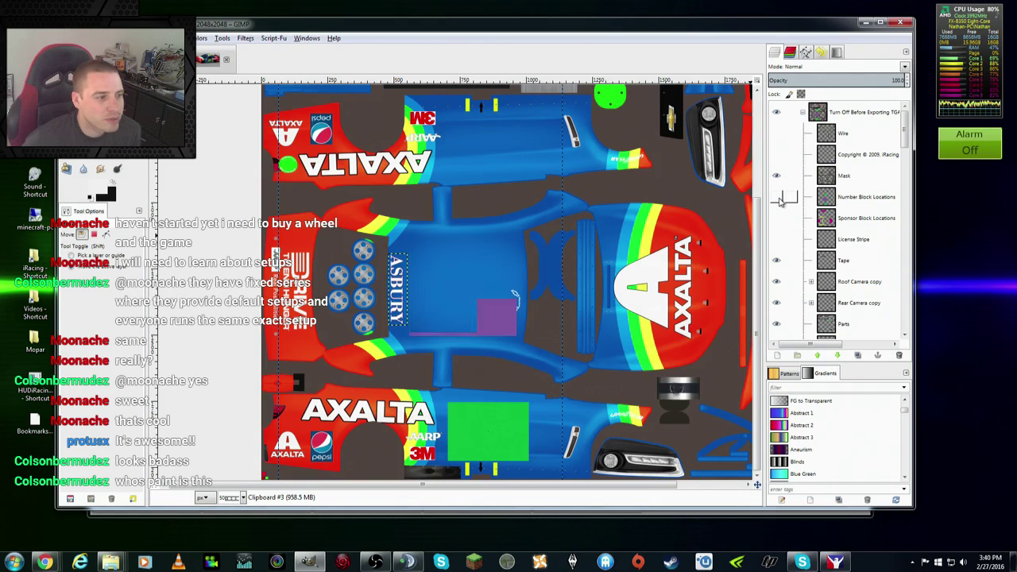
{"action": "left_click", "coordinate": [777, 196]}
{"action": "left_click", "coordinate": [776, 282]}
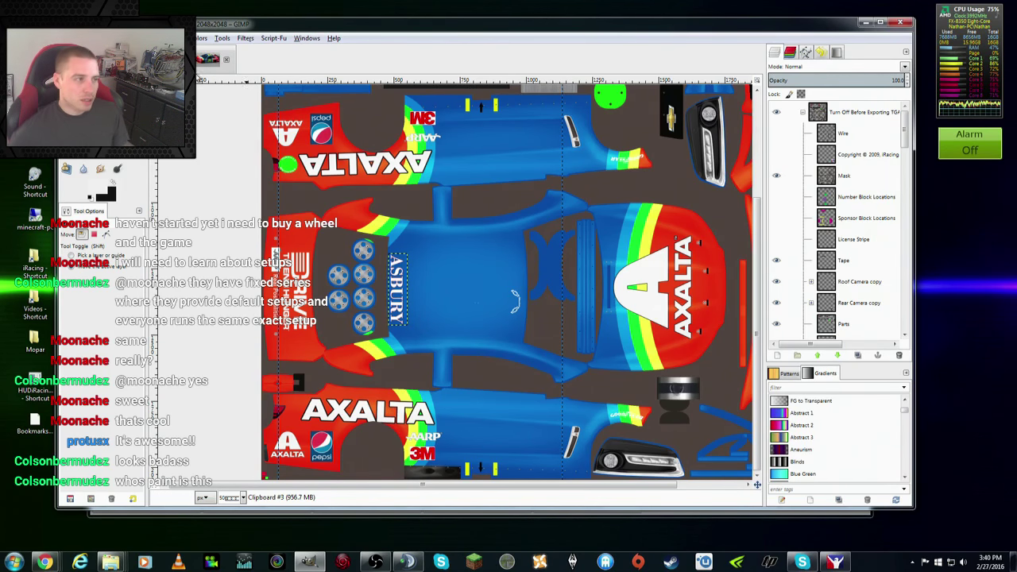
{"action": "left_click", "coordinate": [210, 56]}
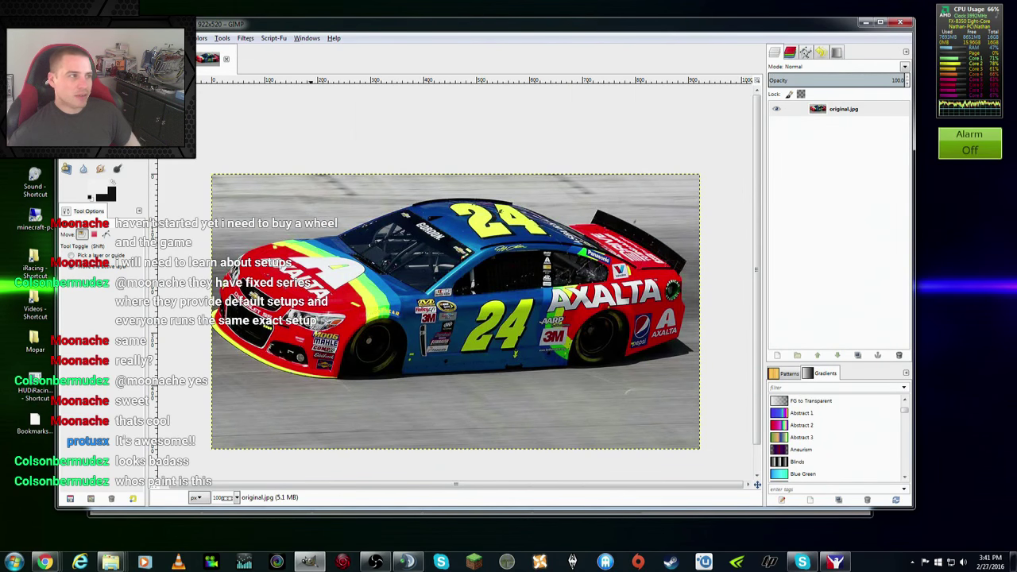
Step: Back on the livery template, step through the layers to the Valvoline logo layer
{"action": "left_click", "coordinate": [187, 58]}
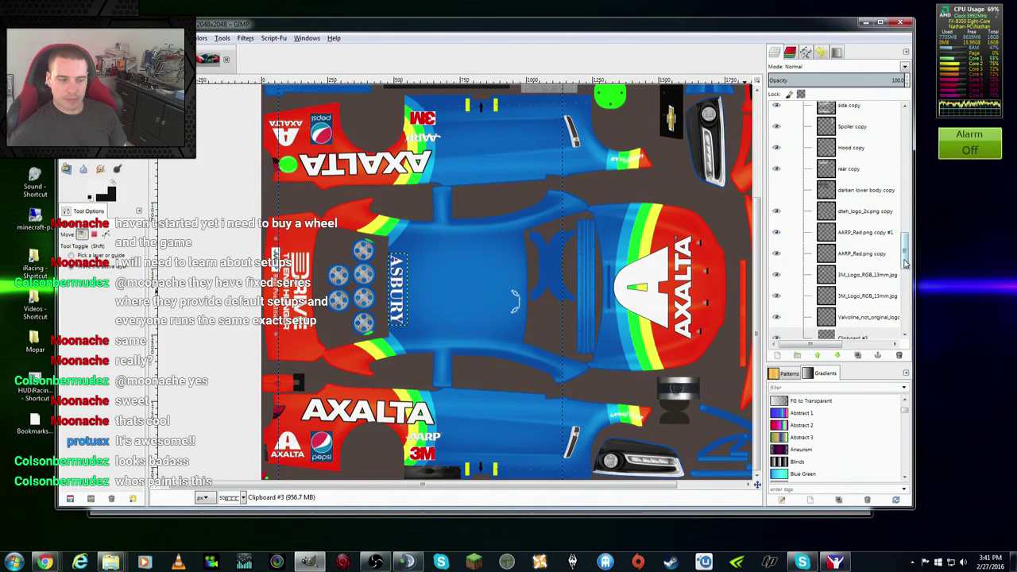
{"action": "left_click_drag", "start_coordinate": [905, 263], "coordinate": [914, 241]}
{"action": "left_click", "coordinate": [850, 314]}
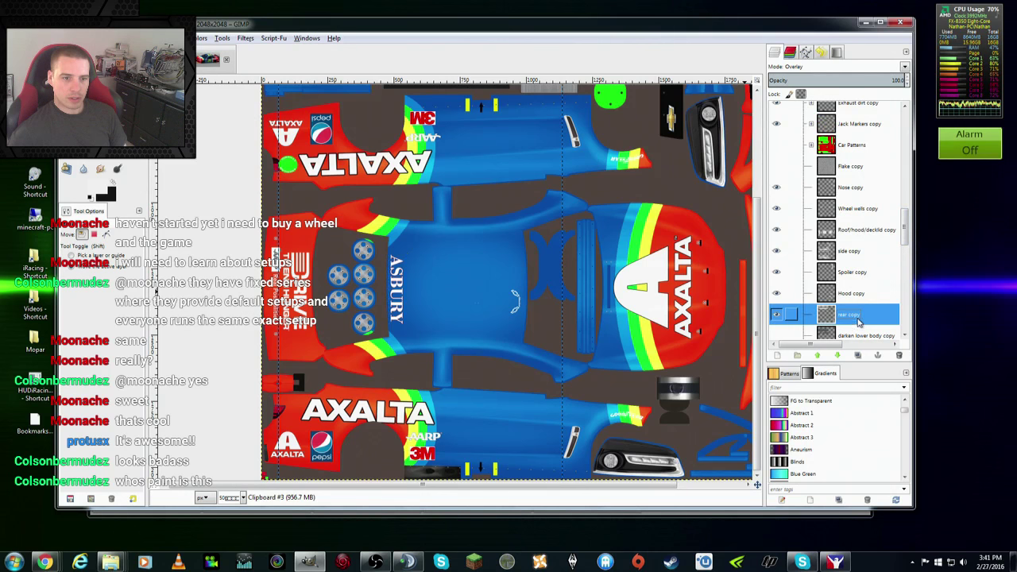
{"action": "scroll", "coordinate": [556, 278], "scroll_direction": "up", "scroll_amount": 3}
{"action": "scroll", "coordinate": [861, 286], "scroll_direction": "down", "scroll_amount": 3}
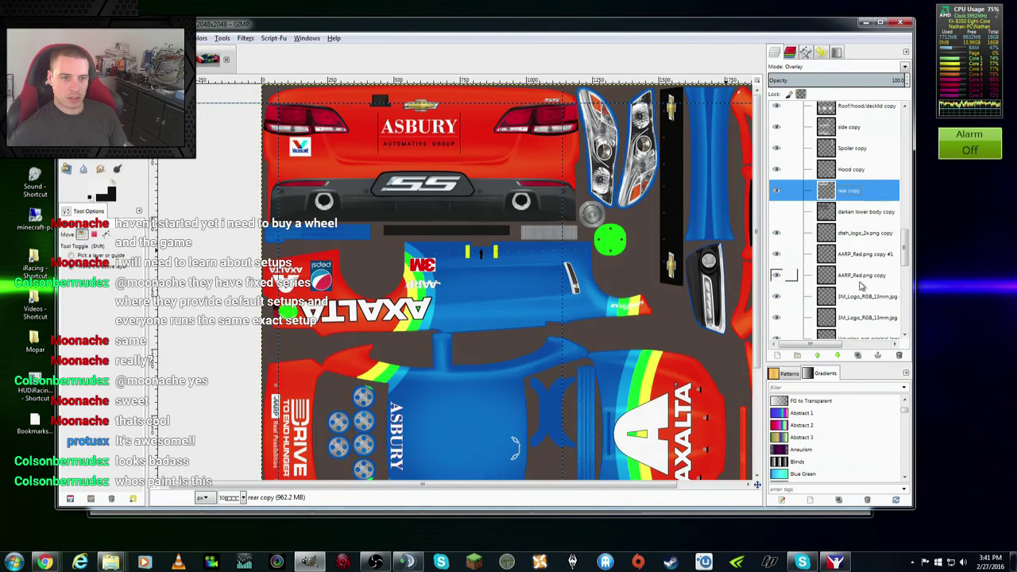
{"action": "left_click", "coordinate": [866, 213]}
{"action": "left_click", "coordinate": [865, 235]}
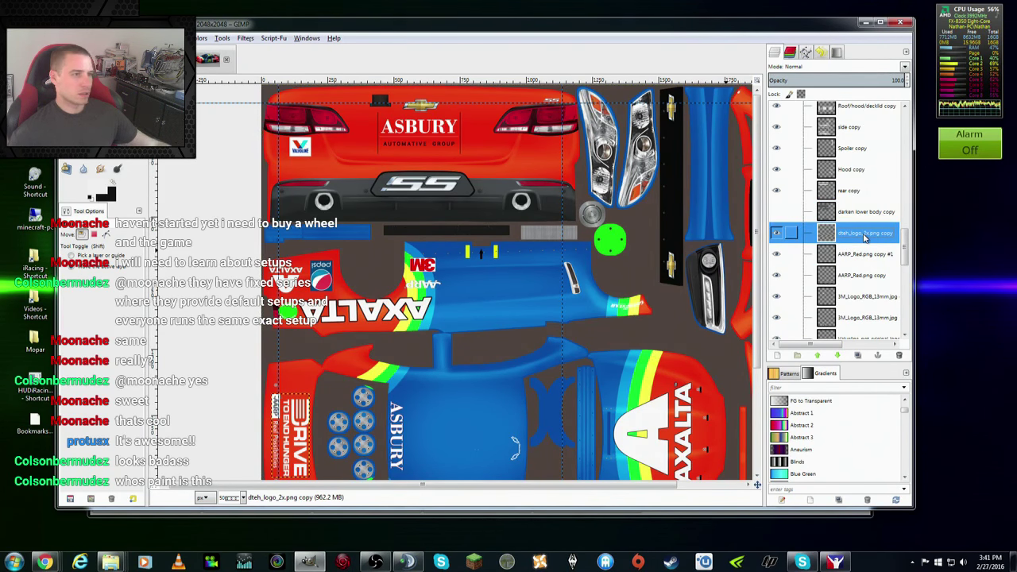
{"action": "key", "text": "Down"}
{"action": "key", "text": "Down"}
{"action": "key", "text": "Down"}
{"action": "key", "text": "Down"}
{"action": "key", "text": "Up"}
{"action": "key", "text": "Up"}
{"action": "key", "text": "Up"}
{"action": "key", "text": "Up"}
{"action": "key", "text": "Up"}
{"action": "key", "text": "Up"}
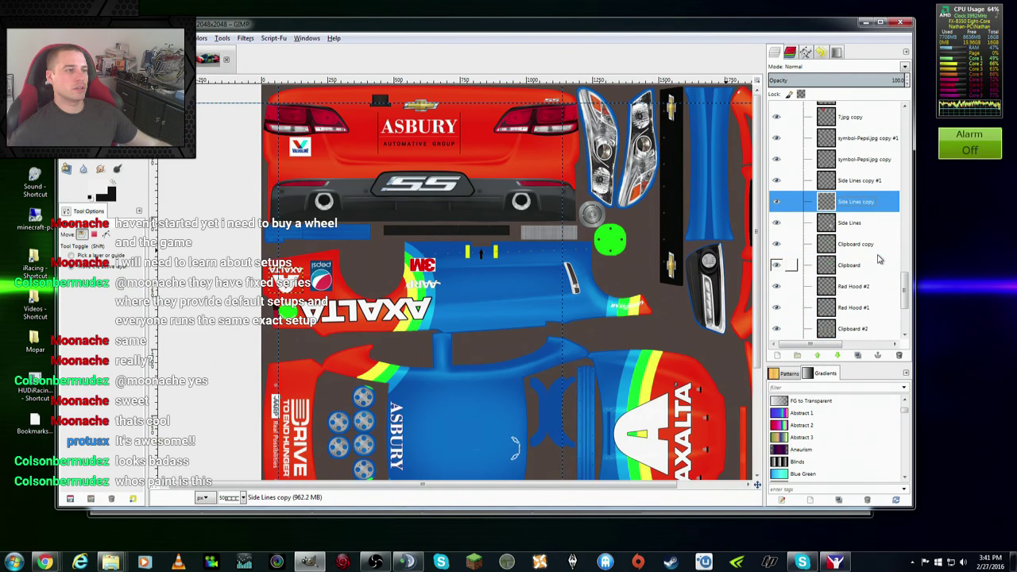
{"action": "key", "text": "Up"}
{"action": "key", "text": "Up"}
{"action": "key", "text": "Up"}
{"action": "key", "text": "Up"}
{"action": "key", "text": "Up"}
{"action": "key", "text": "Up"}
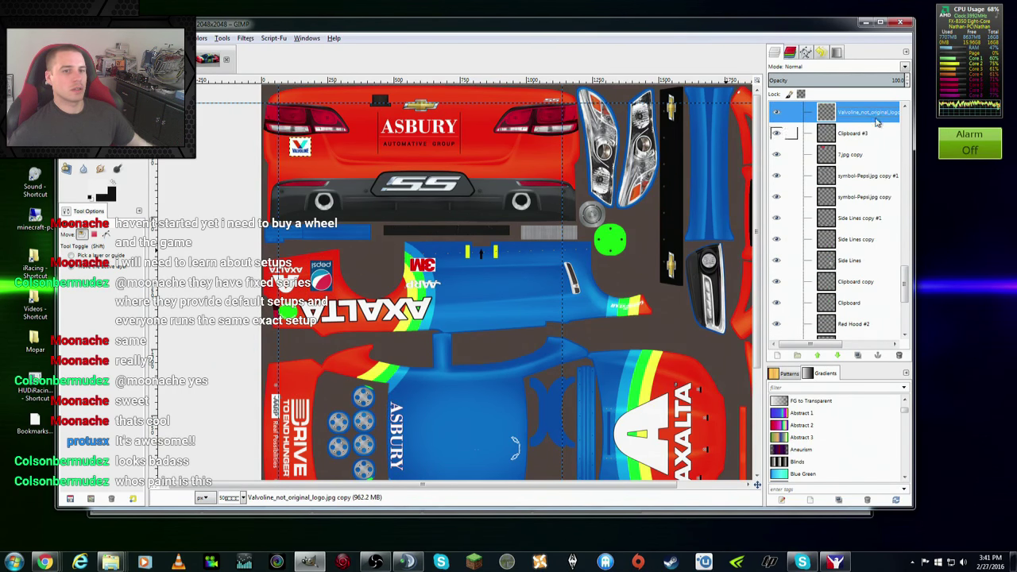
Step: Duplicate the Valvoline logo and move the copy down onto the lower body panel
{"action": "right_click", "coordinate": [877, 122]}
{"action": "left_click", "coordinate": [914, 171]}
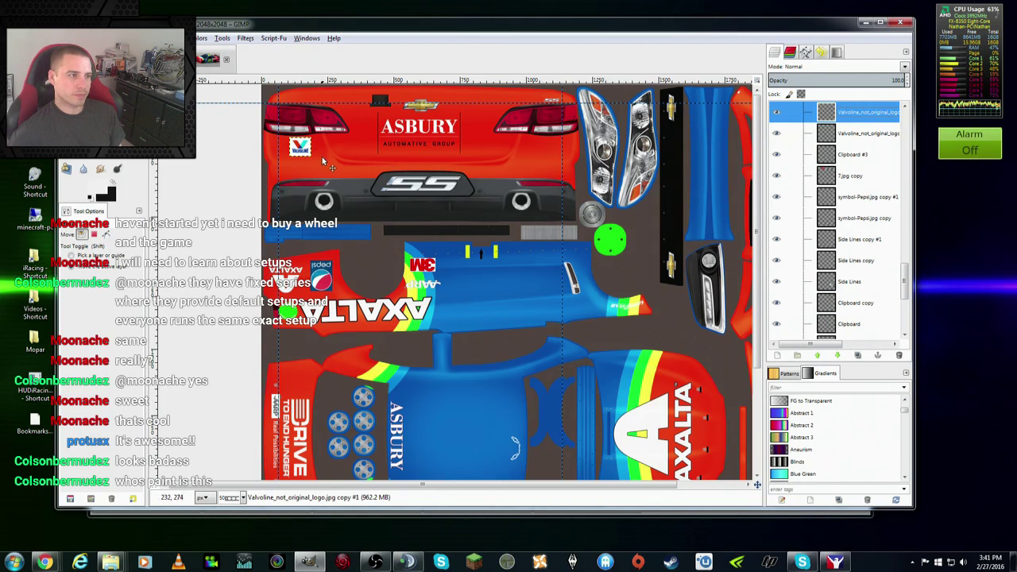
{"action": "mouse_move", "coordinate": [300, 151]}
{"action": "left_mouse_down"}
{"action": "mouse_move", "coordinate": [340, 356]}
{"action": "mouse_move", "coordinate": [349, 360]}
{"action": "left_mouse_up"}
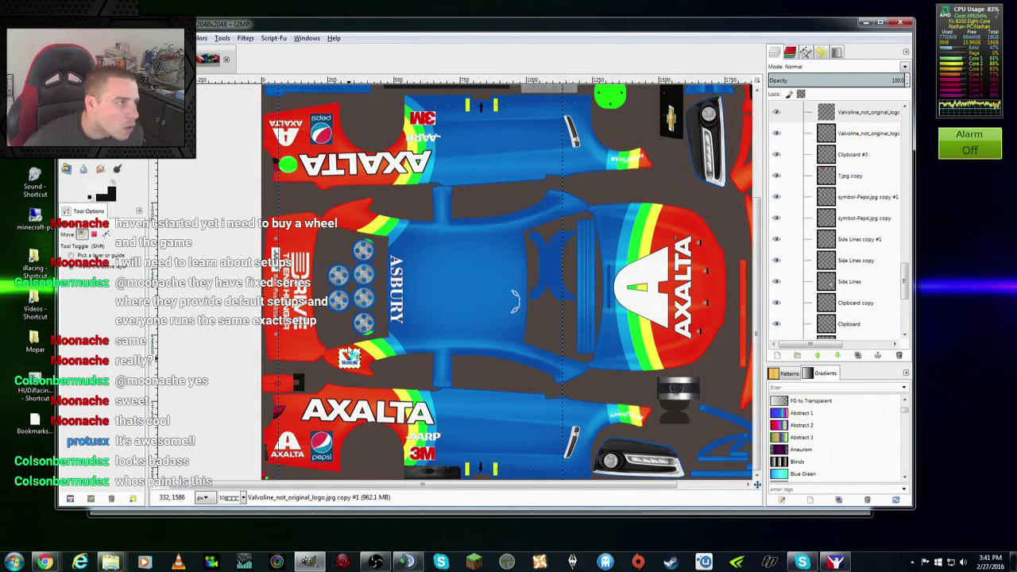
{"action": "left_click", "coordinate": [206, 62]}
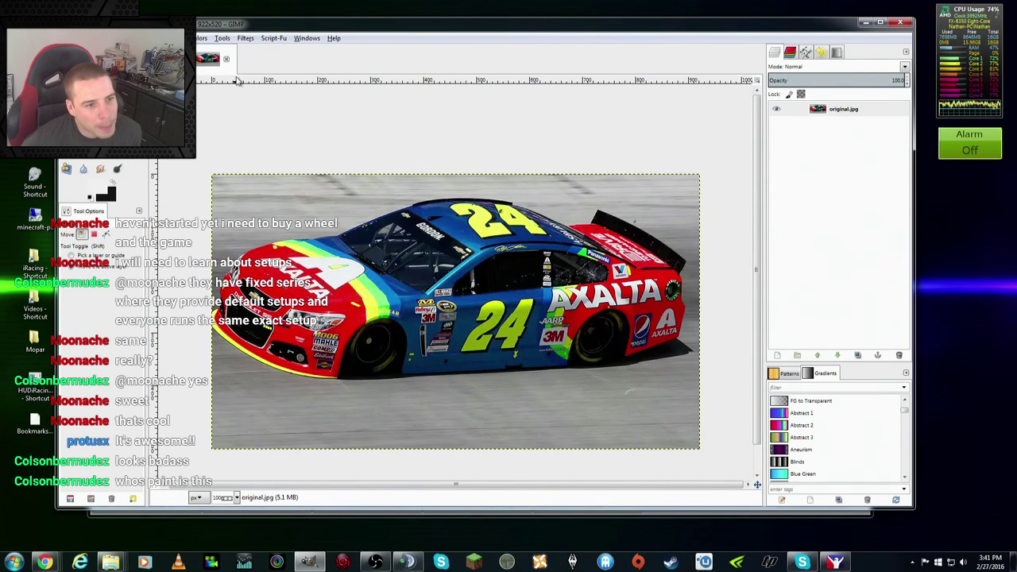
{"action": "left_click", "coordinate": [179, 60]}
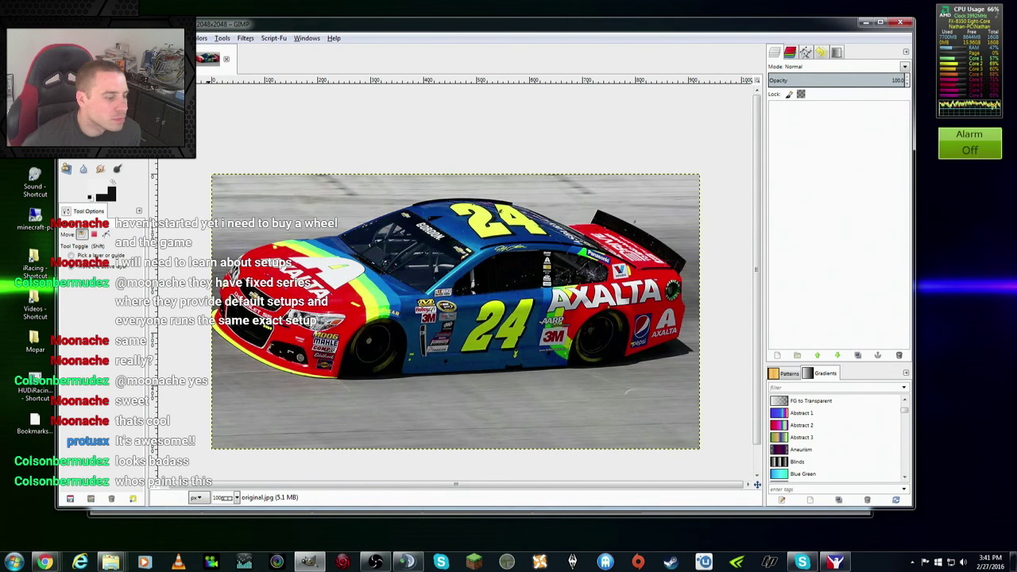
{"action": "scroll", "coordinate": [832, 156], "scroll_direction": "up", "scroll_amount": 10}
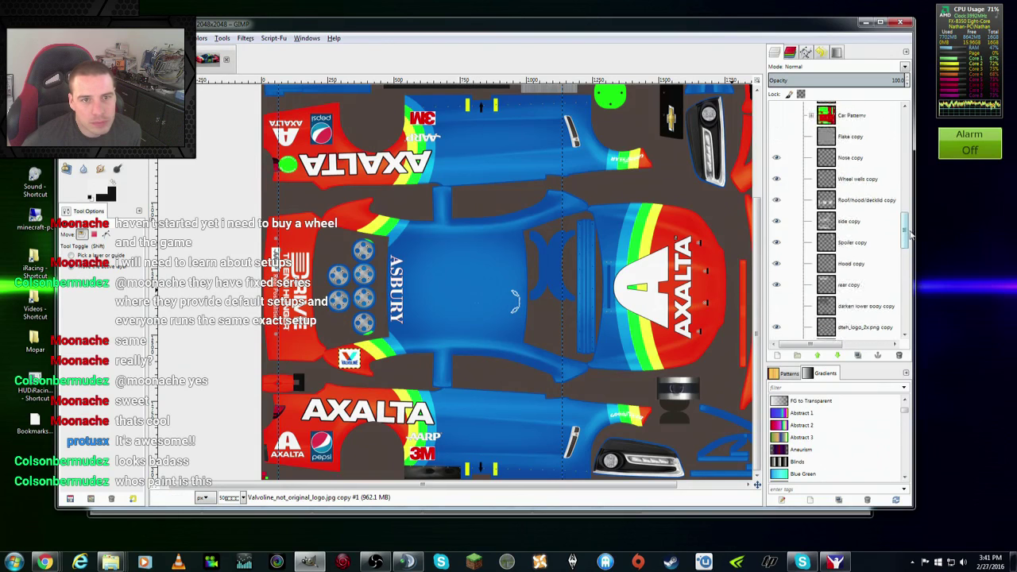
Step: With the UV wireframe shown, resize the small Valvoline logo and nudge it up-left
{"action": "left_click", "coordinate": [777, 132]}
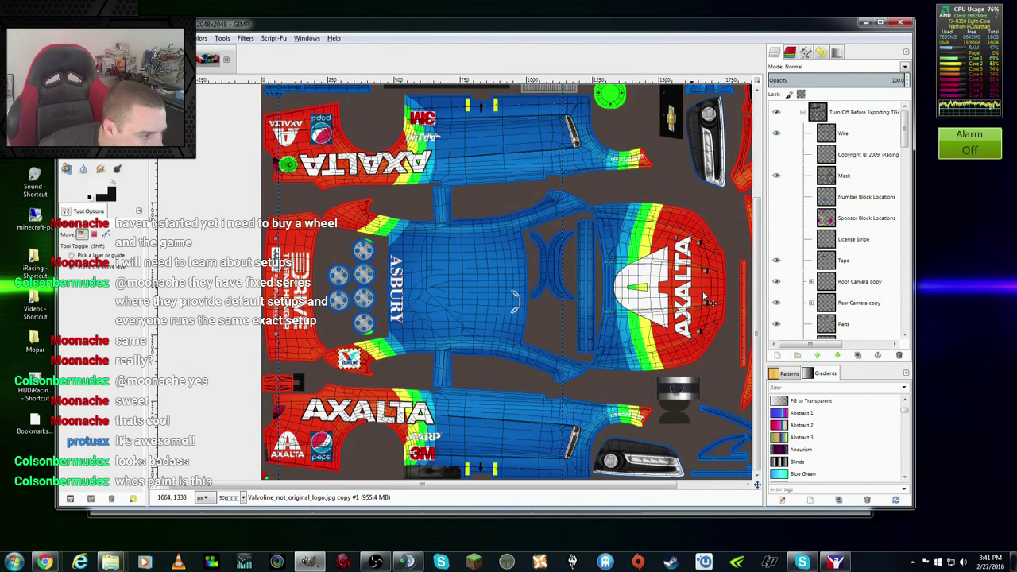
{"action": "key", "text": "shift+r"}
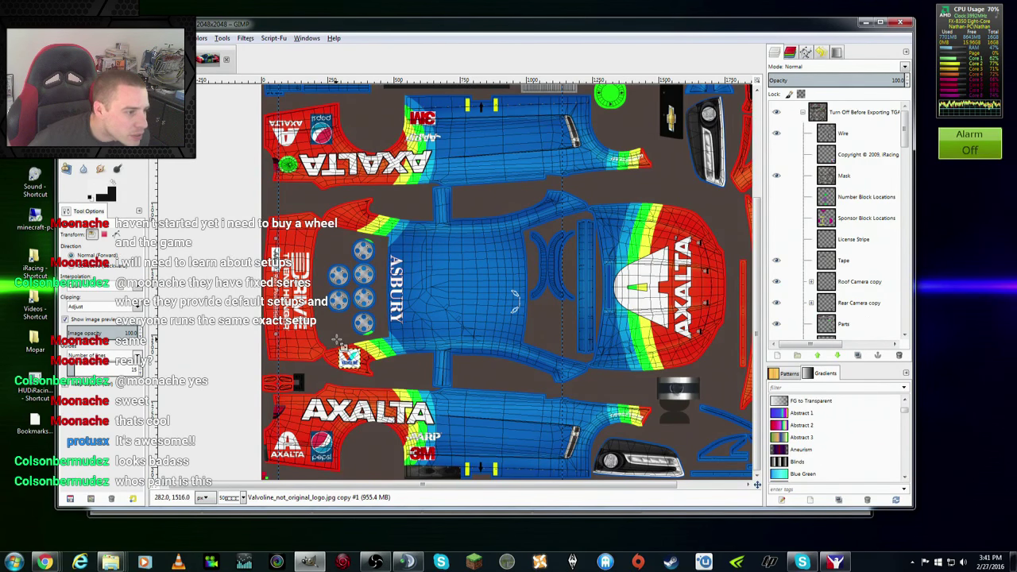
{"action": "left_click", "coordinate": [348, 358]}
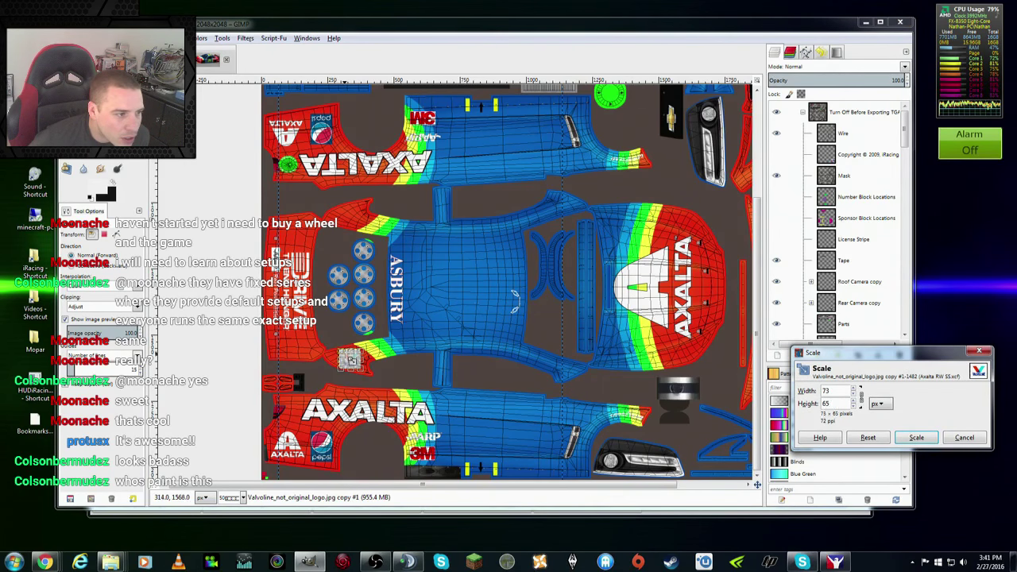
{"action": "left_click", "coordinate": [914, 438]}
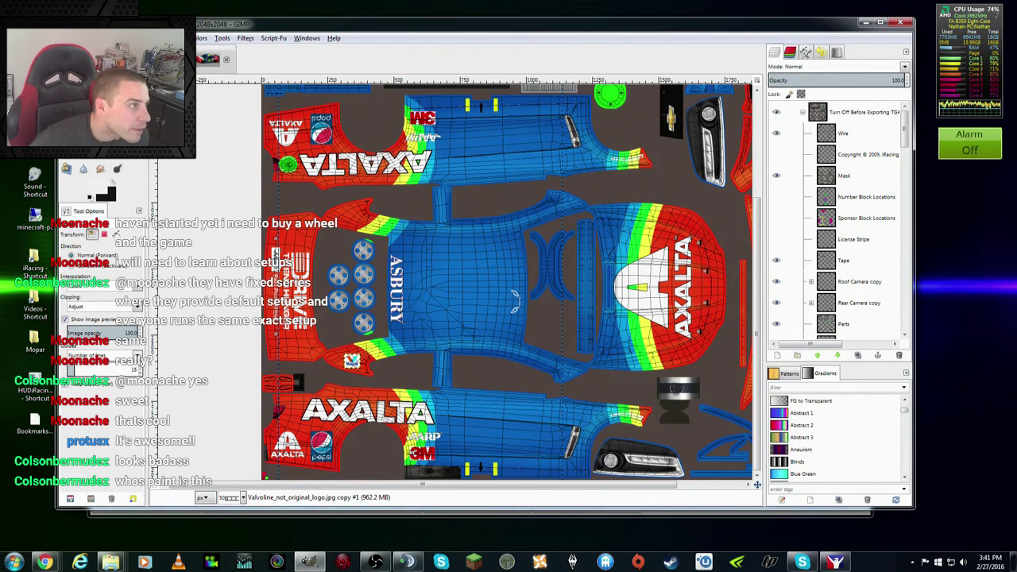
{"action": "key", "text": "m"}
{"action": "left_click_drag", "start_coordinate": [360, 372], "coordinate": [352, 365]}
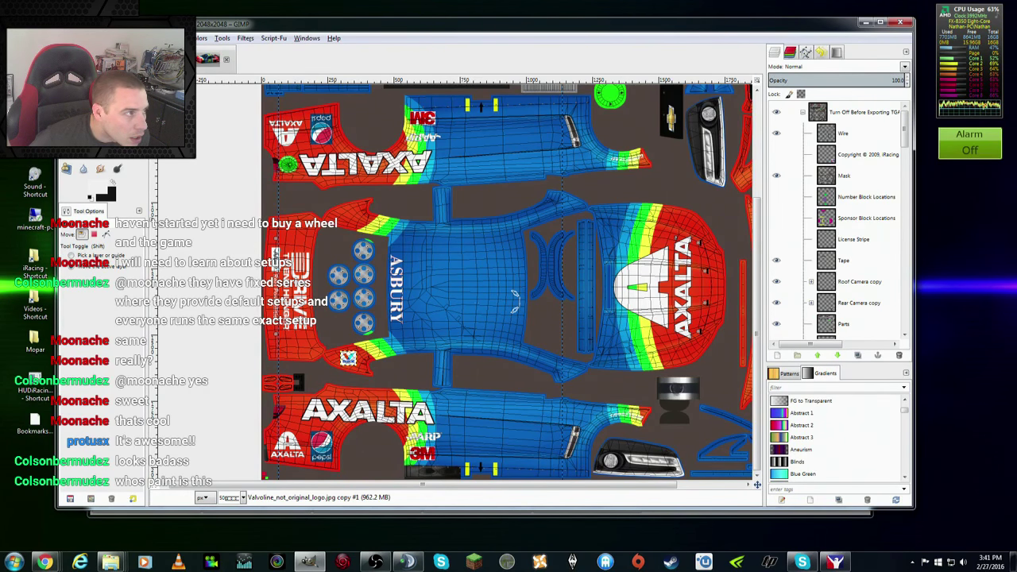
Step: Tilt the small Valvoline logo about 9.73 degrees and hide the UV wireframe
{"action": "key", "text": "shift+t"}
{"action": "left_click_drag", "start_coordinate": [363, 363], "coordinate": [392, 367]}
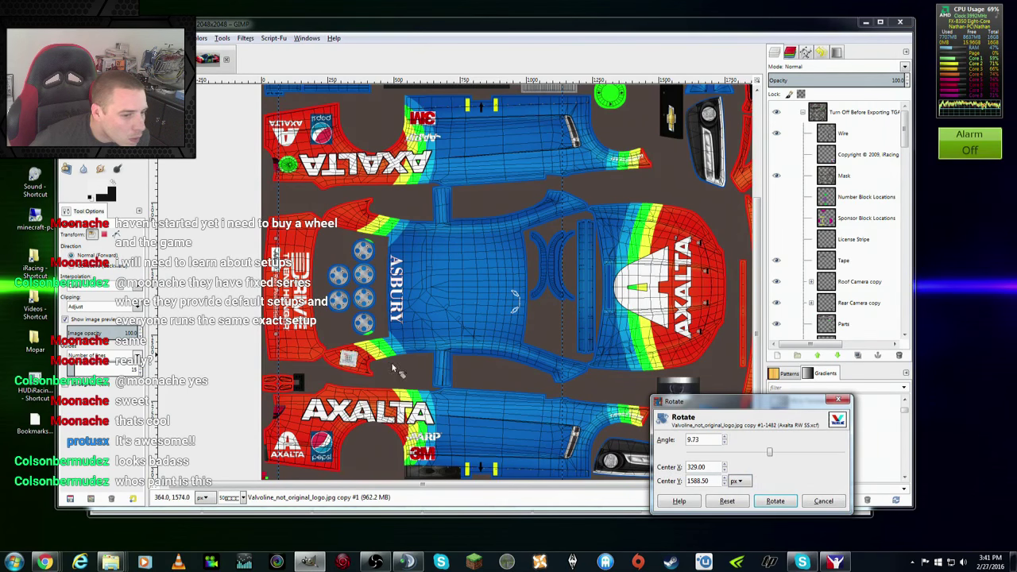
{"action": "left_click", "coordinate": [767, 499]}
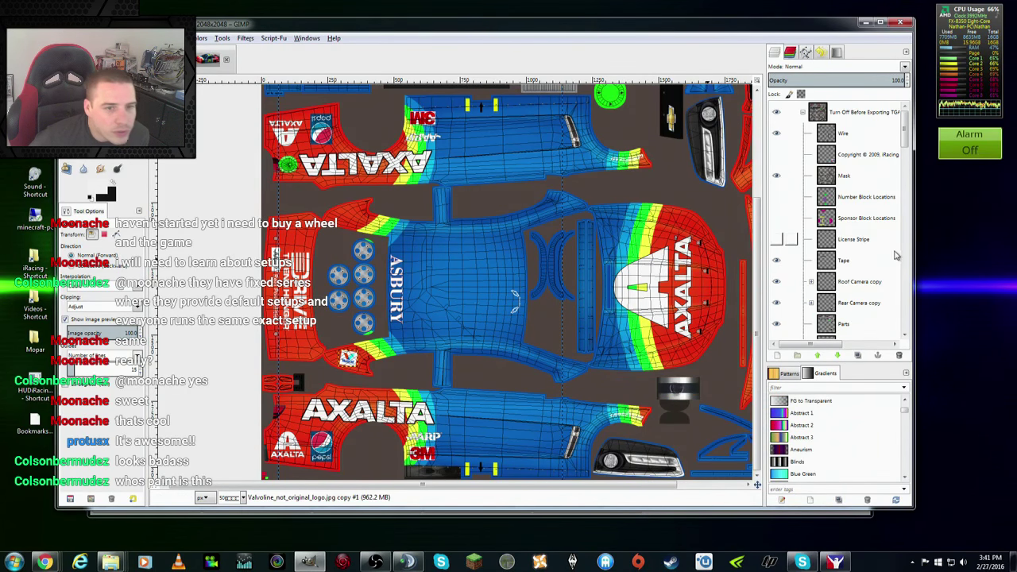
{"action": "scroll", "coordinate": [859, 198], "scroll_direction": "down", "scroll_amount": 3}
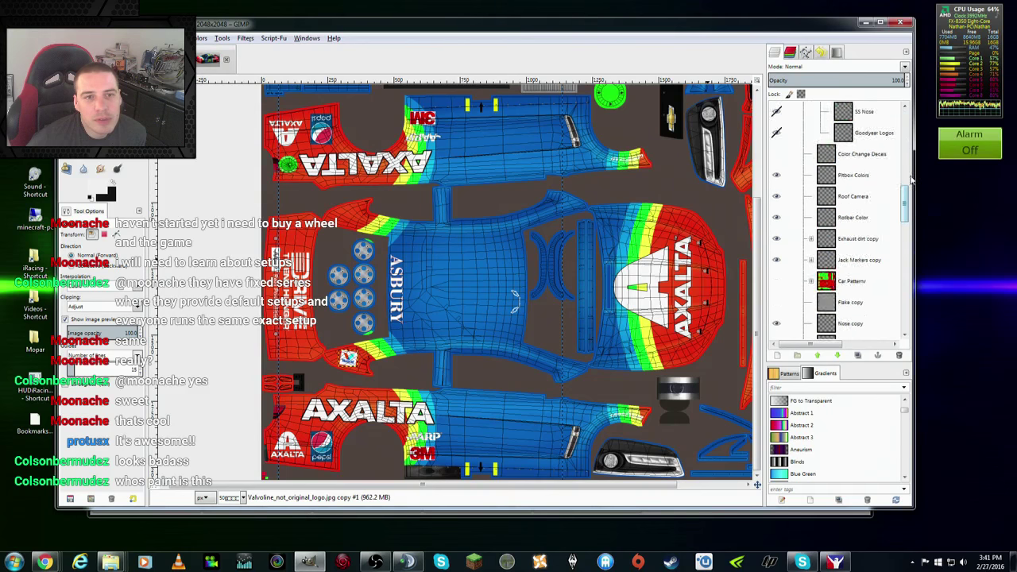
{"action": "scroll", "coordinate": [858, 199], "scroll_direction": "up", "scroll_amount": 3}
{"action": "left_click", "coordinate": [776, 133]}
{"action": "scroll", "coordinate": [859, 223], "scroll_direction": "down", "scroll_amount": 5}
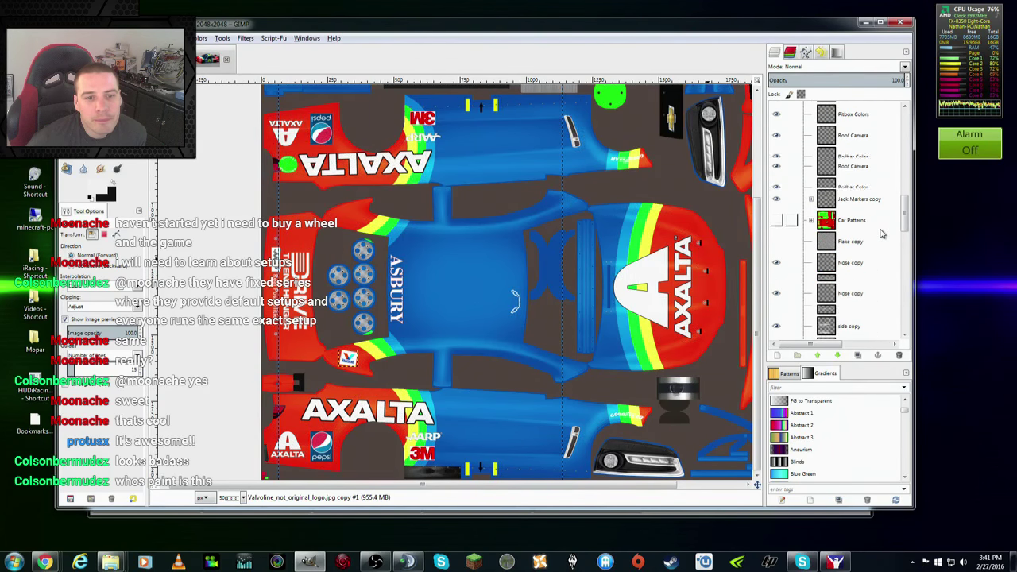
{"action": "scroll", "coordinate": [880, 233], "scroll_direction": "down", "scroll_amount": 3}
{"action": "scroll", "coordinate": [874, 222], "scroll_direction": "up", "scroll_amount": 5}
Step: Duplicate the Valvoline logo, mirror it horizontally, and move it onto the upper side panel
{"action": "right_click", "coordinate": [867, 167]}
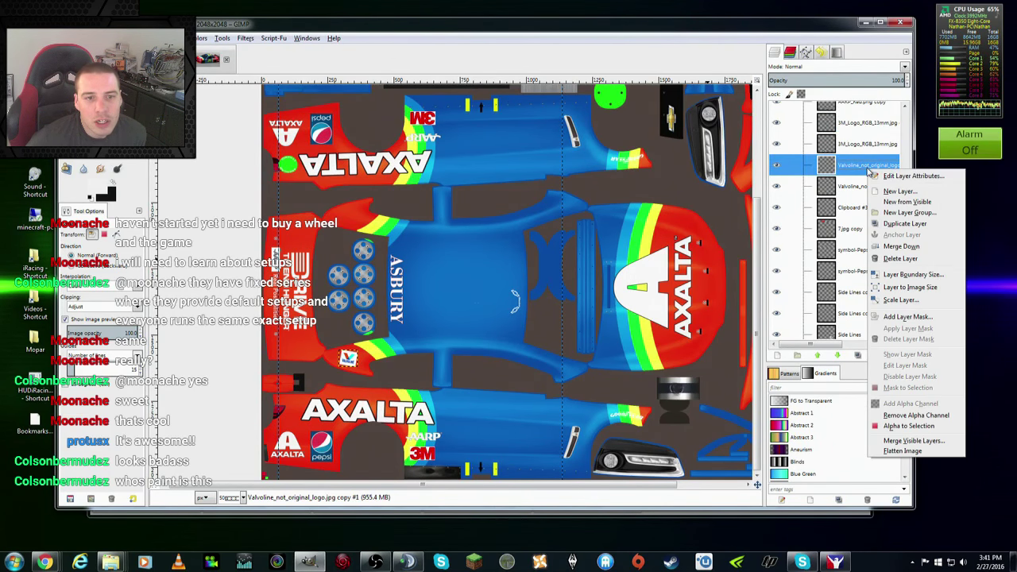
{"action": "left_click", "coordinate": [904, 224]}
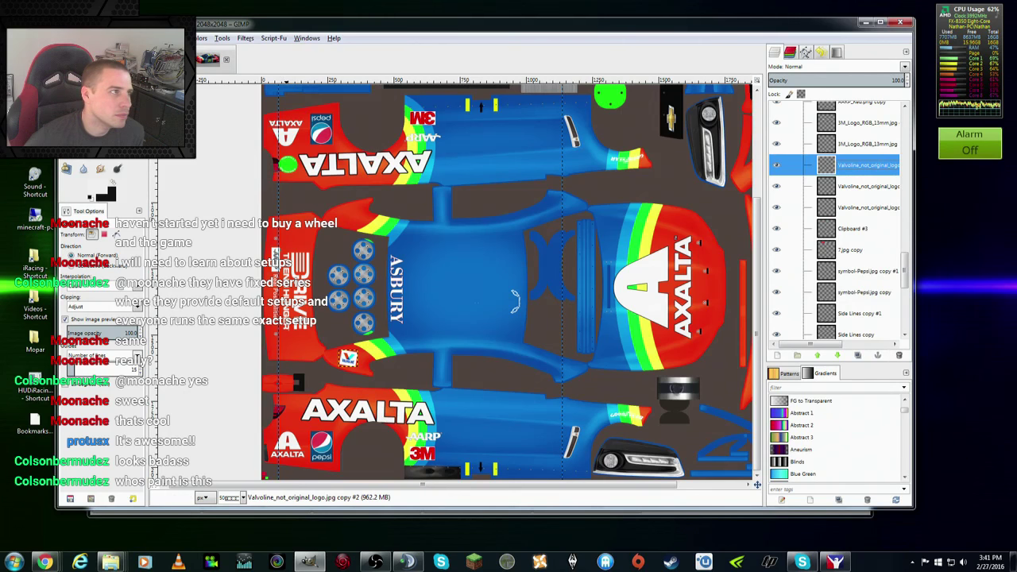
{"action": "left_click", "coordinate": [174, 37]}
{"action": "mouse_move", "coordinate": [230, 163]}
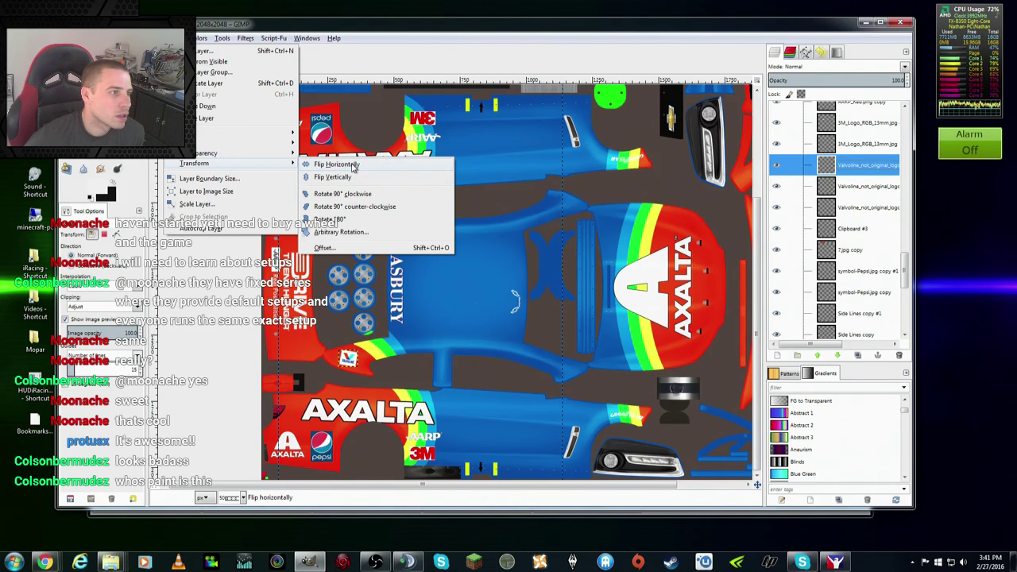
{"action": "left_click", "coordinate": [354, 164]}
{"action": "left_click", "coordinate": [174, 38]}
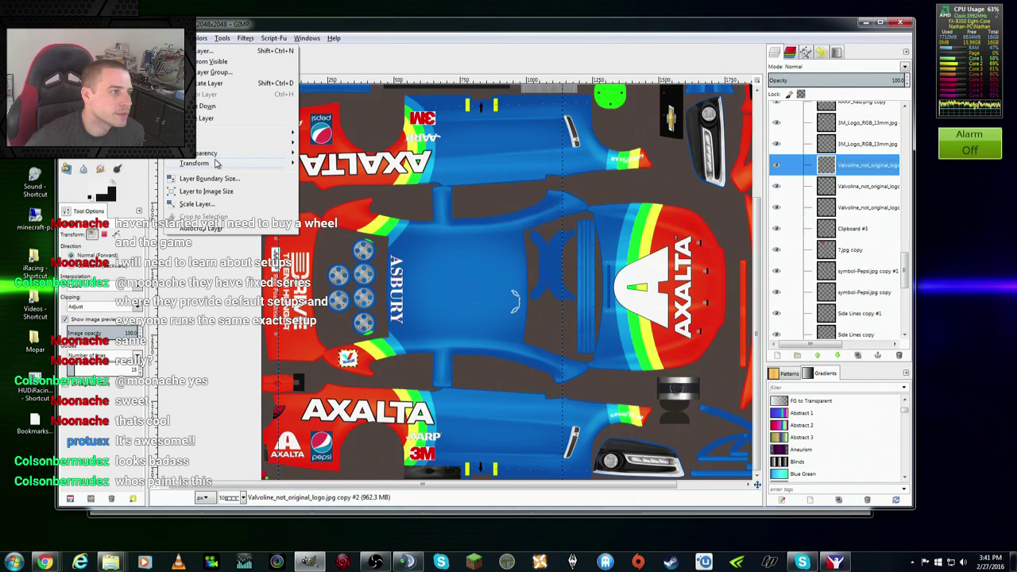
{"action": "mouse_move", "coordinate": [194, 163]}
{"action": "left_click", "coordinate": [342, 230]}
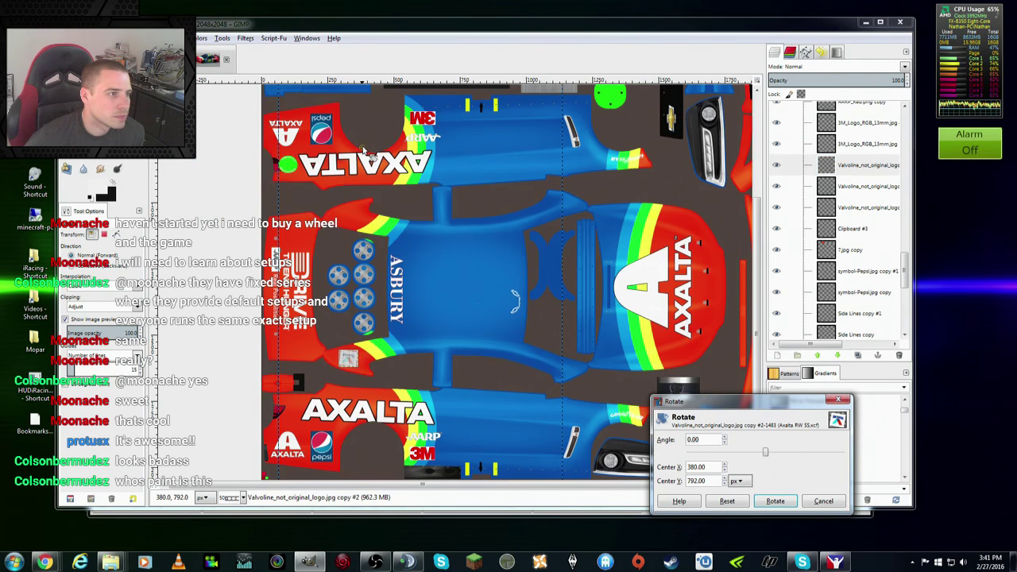
{"action": "left_click", "coordinate": [775, 501]}
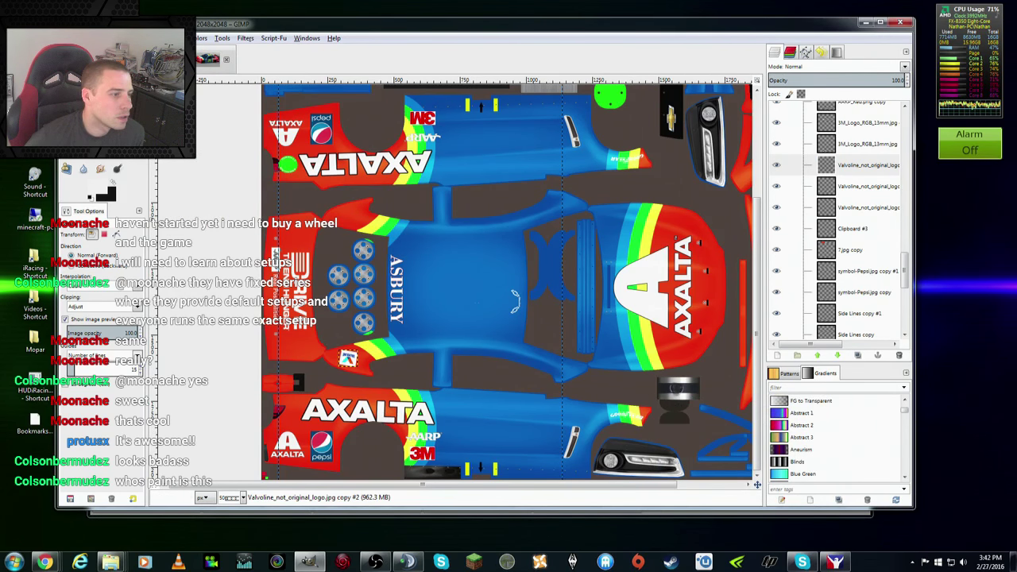
{"action": "key", "text": "m"}
{"action": "left_click_drag", "start_coordinate": [349, 359], "coordinate": [348, 216]}
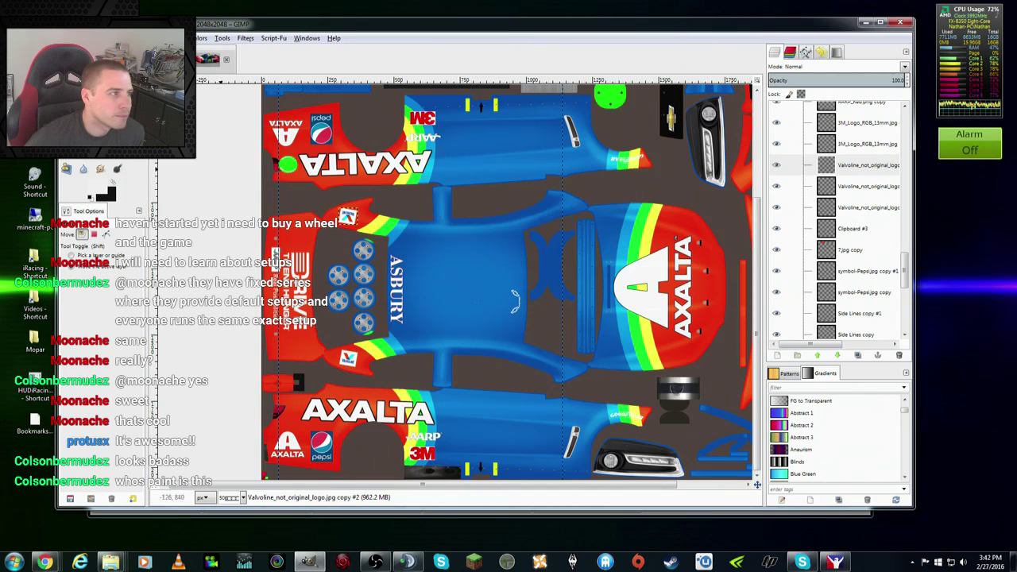
Step: Tilt the new Valvoline logo copy about -7.97 degrees
{"action": "key", "text": "shift+r"}
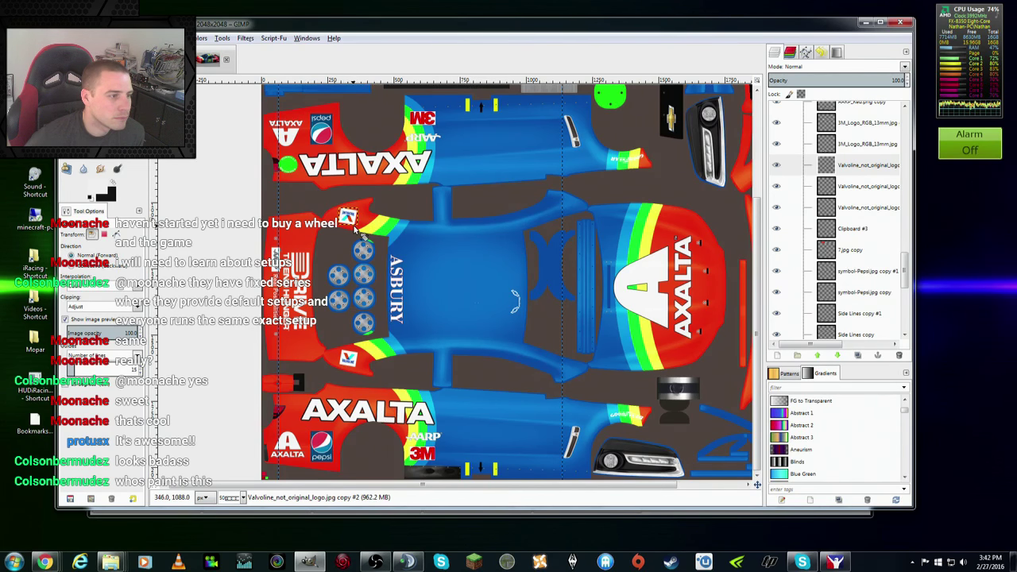
{"action": "left_click", "coordinate": [356, 228]}
{"action": "left_click", "coordinate": [774, 500]}
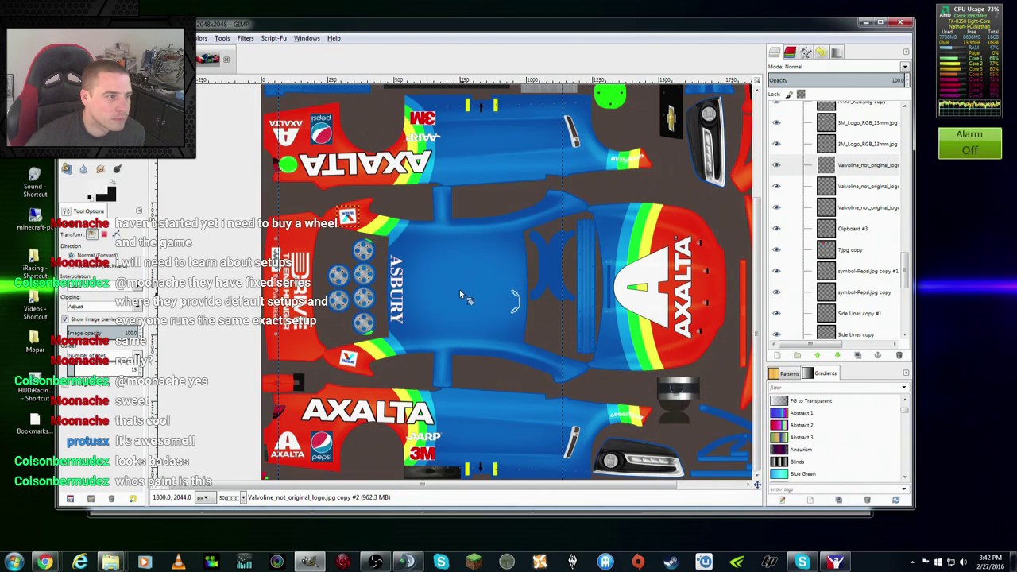
{"action": "left_click_drag", "start_coordinate": [362, 232], "coordinate": [359, 226]}
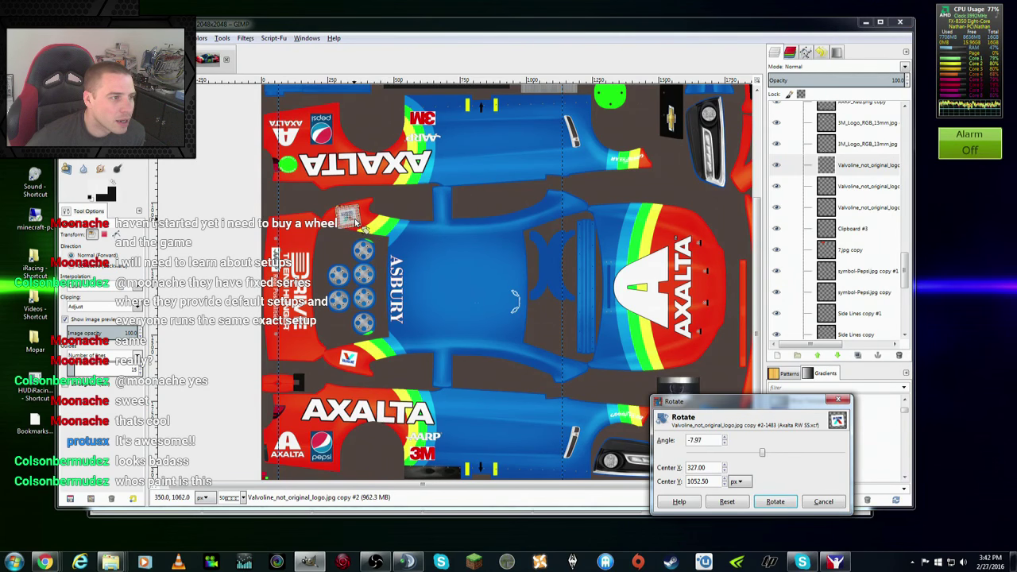
{"action": "left_click", "coordinate": [775, 502]}
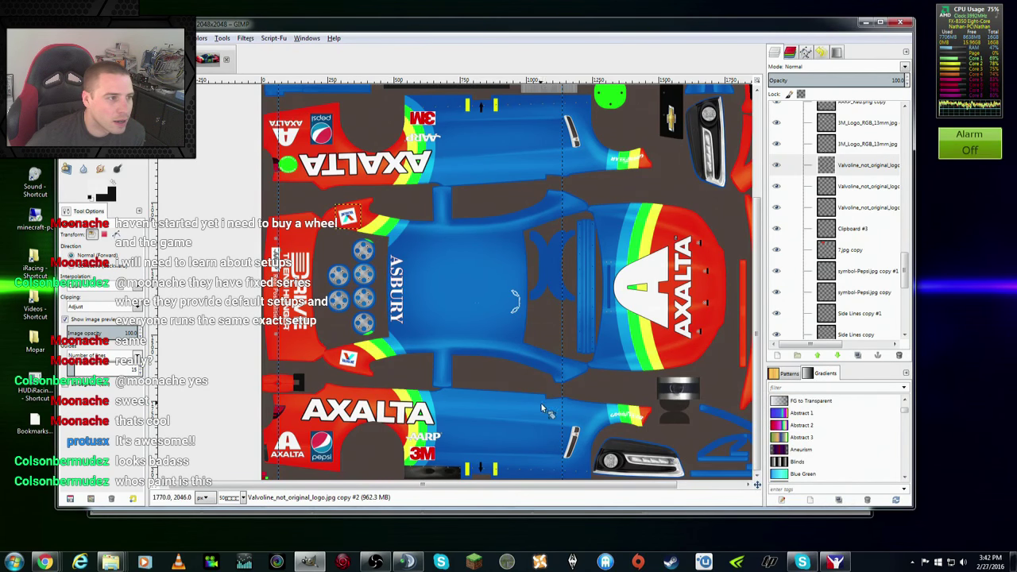
{"action": "left_click", "coordinate": [358, 209]}
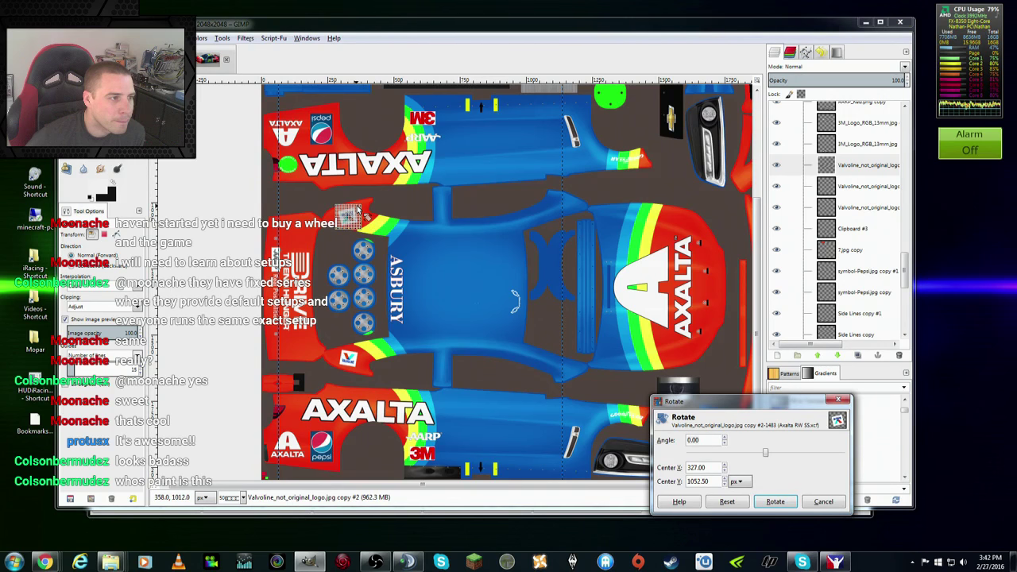
{"action": "key", "text": "Return"}
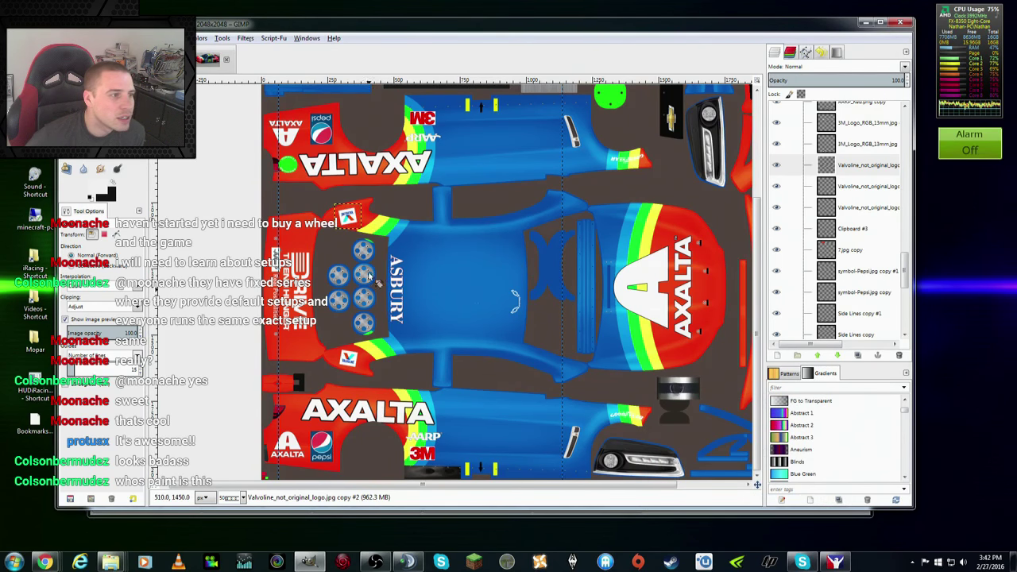
{"action": "left_click", "coordinate": [360, 210]}
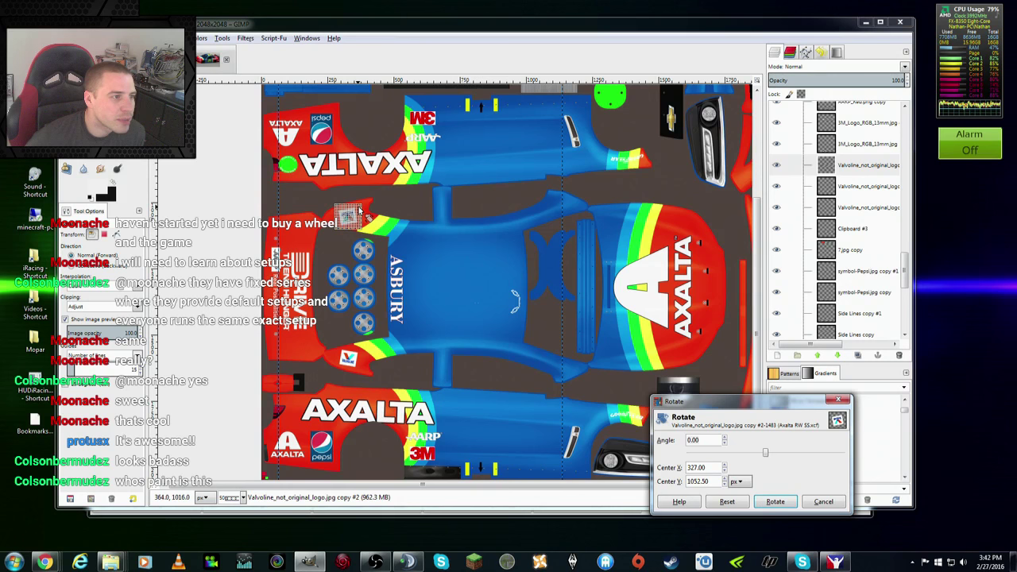
{"action": "left_click", "coordinate": [775, 501]}
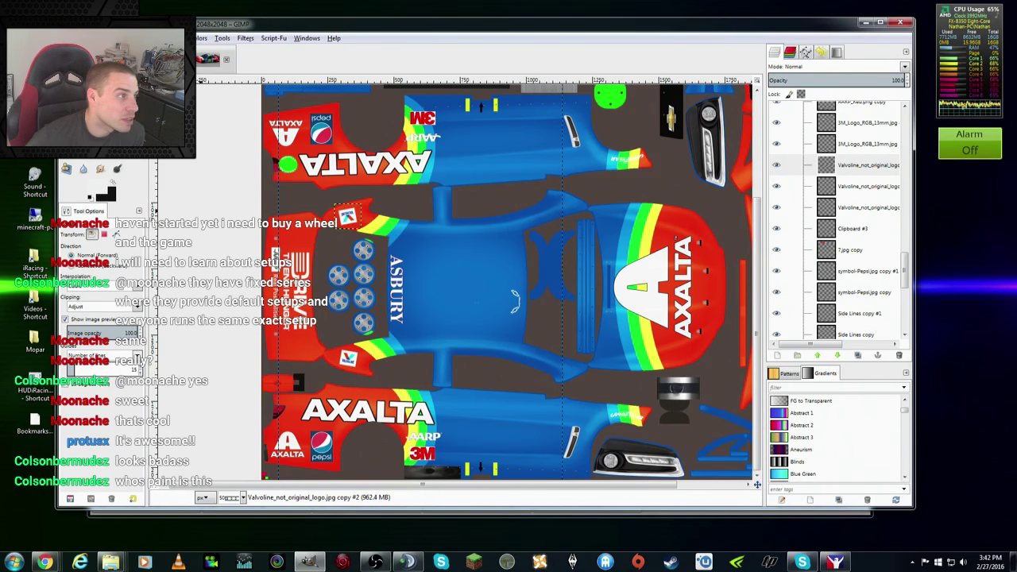
Step: Shift the small logo slightly upward into place, then view the original.jpg photo
{"action": "key", "text": "m"}
{"action": "left_click_drag", "start_coordinate": [347, 221], "coordinate": [347, 217]}
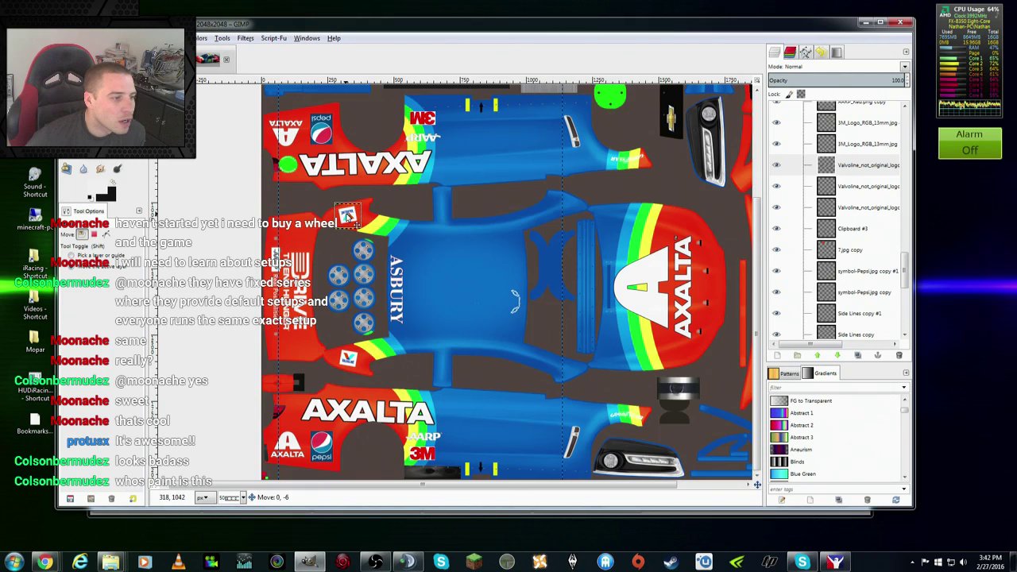
{"action": "left_click_drag", "start_coordinate": [347, 216], "coordinate": [353, 218]}
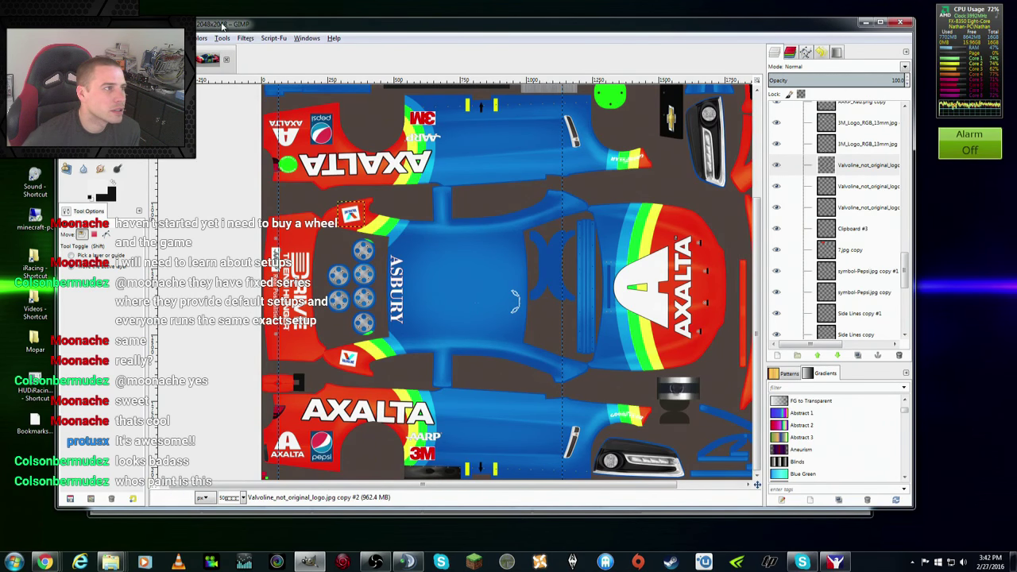
{"action": "left_click", "coordinate": [183, 59]}
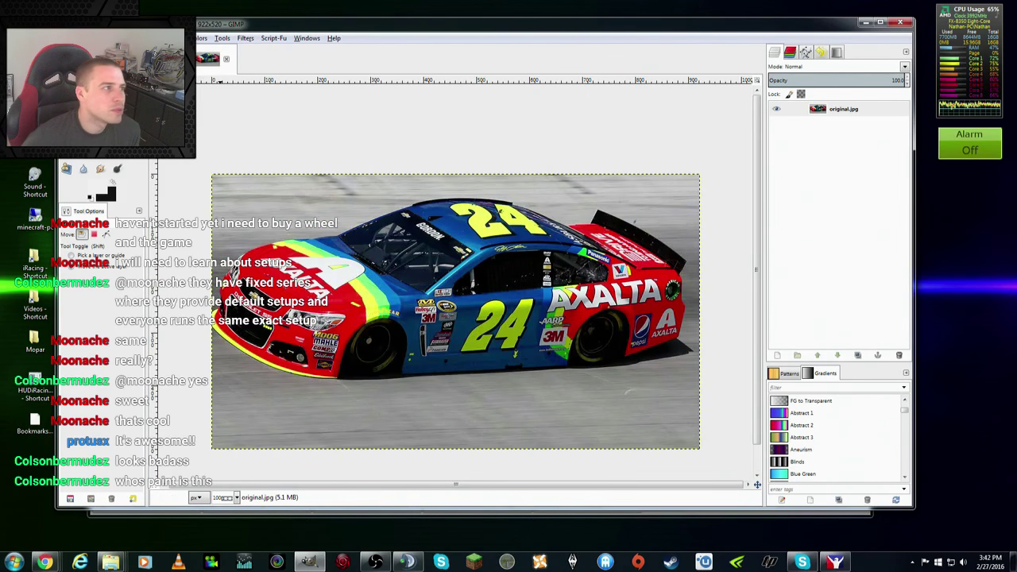
Step: Search Google Images for 'panasonic logo'
{"action": "left_click", "coordinate": [183, 59]}
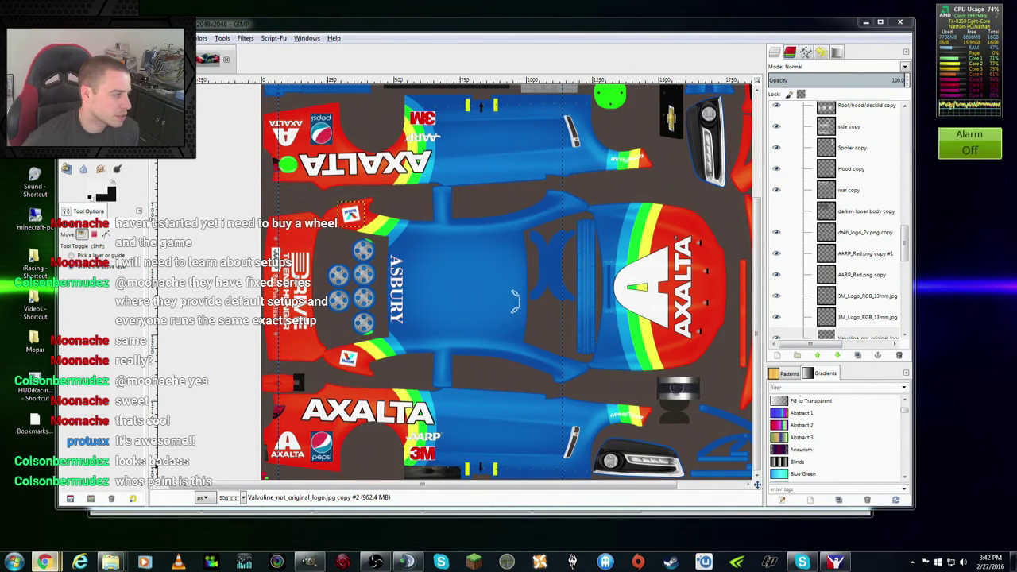
{"action": "left_click", "coordinate": [43, 562]}
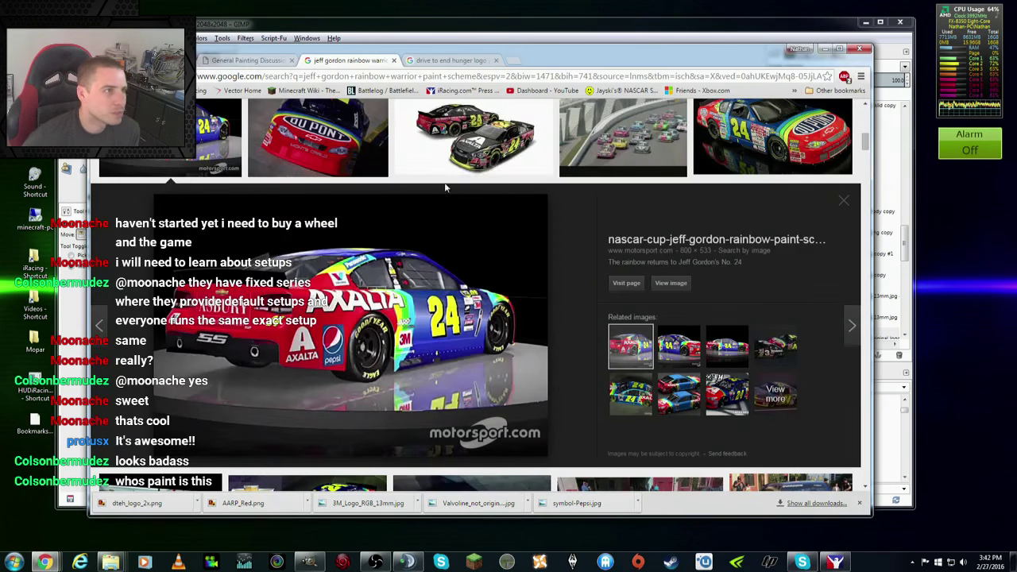
{"action": "left_click", "coordinate": [483, 62]}
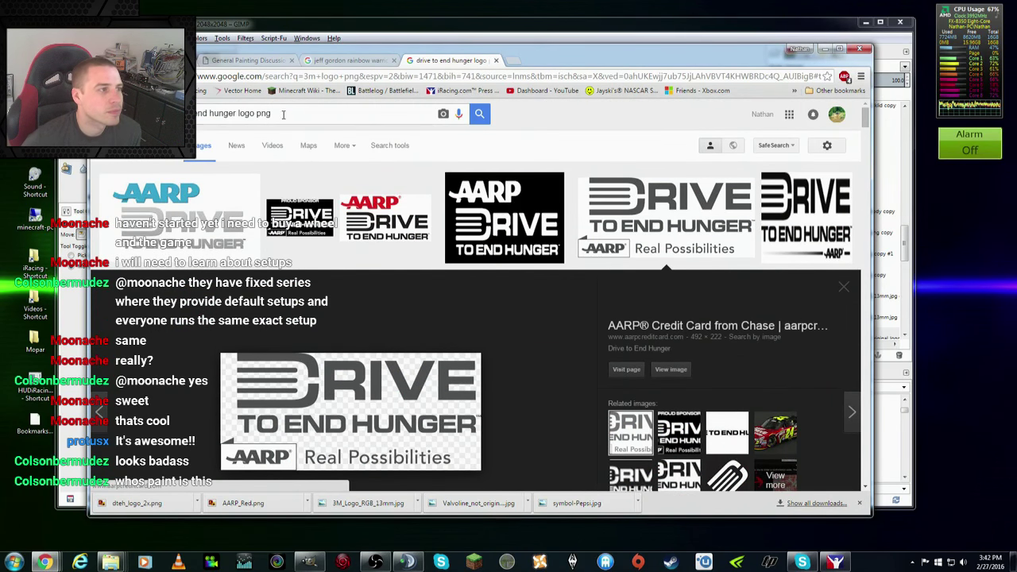
{"action": "left_click_drag", "start_coordinate": [274, 113], "coordinate": [159, 113]}
{"action": "type", "text": "p"}
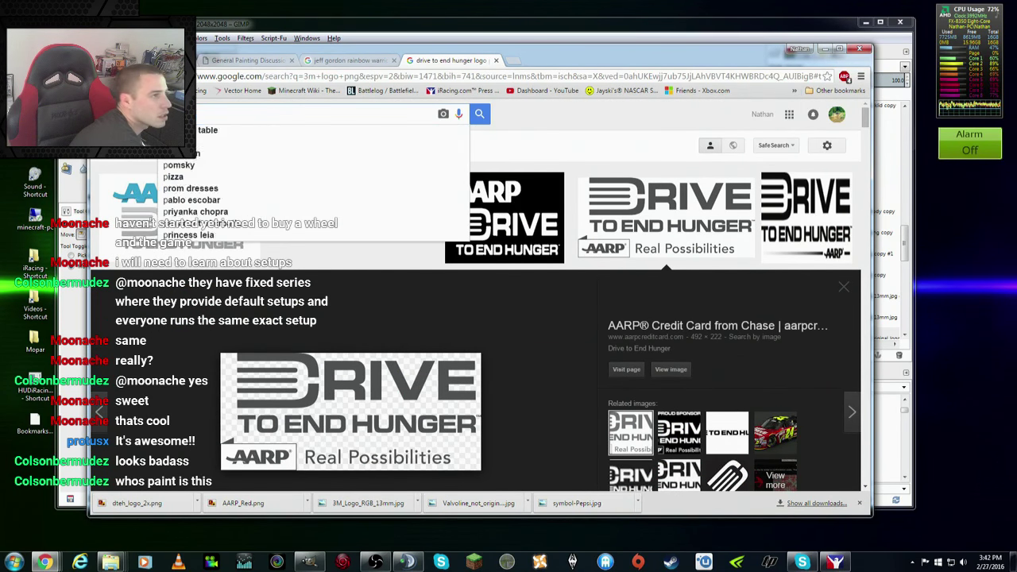
{"action": "type", "text": "anasonic logo"}
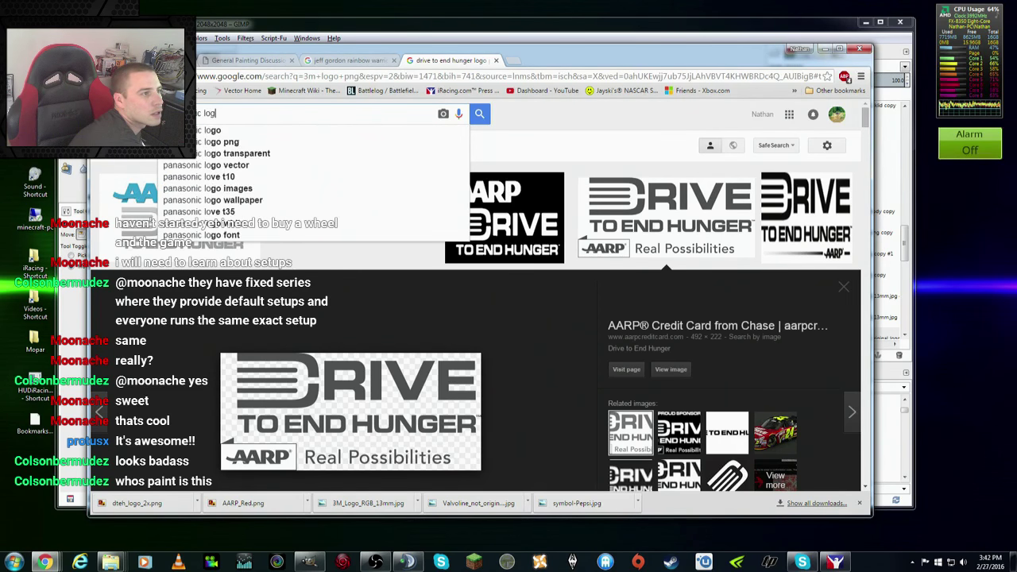
{"action": "key", "text": "Return"}
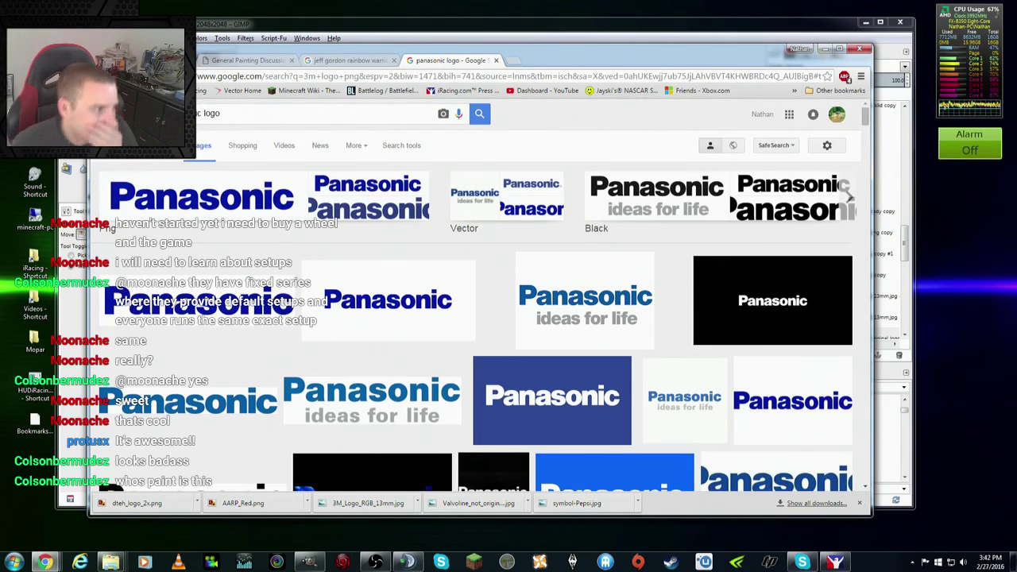
Step: Save the blue Panasonic logo image and close the search results tab
{"action": "scroll", "coordinate": [563, 345], "scroll_direction": "down", "scroll_amount": 2}
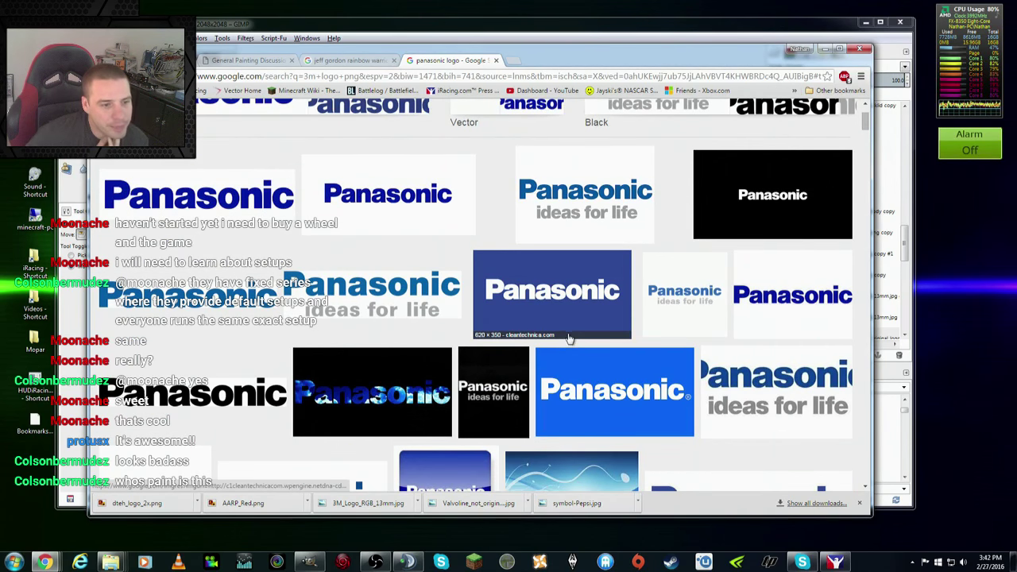
{"action": "left_click", "coordinate": [575, 275]}
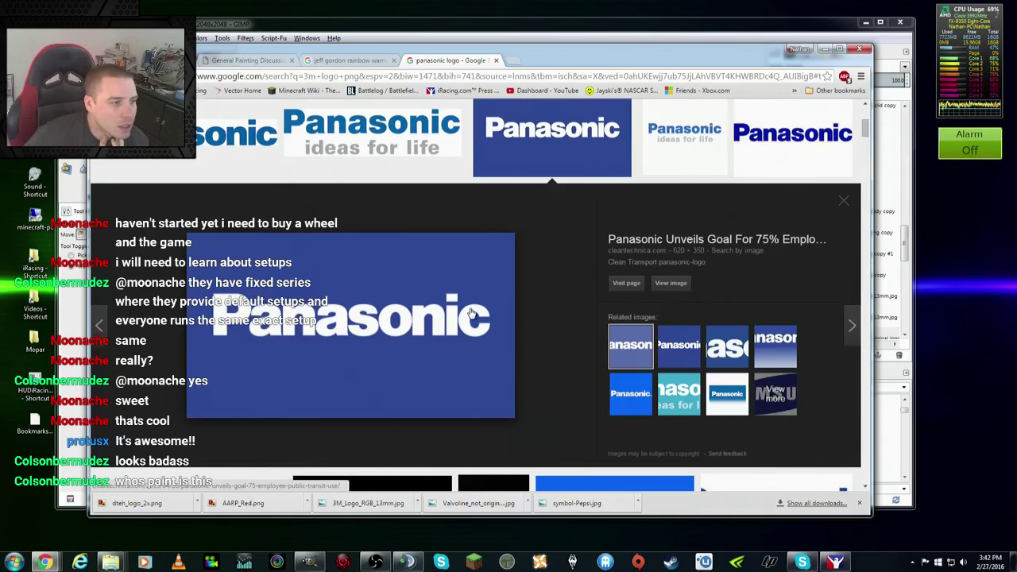
{"action": "right_click", "coordinate": [429, 279]}
{"action": "left_click", "coordinate": [500, 370]}
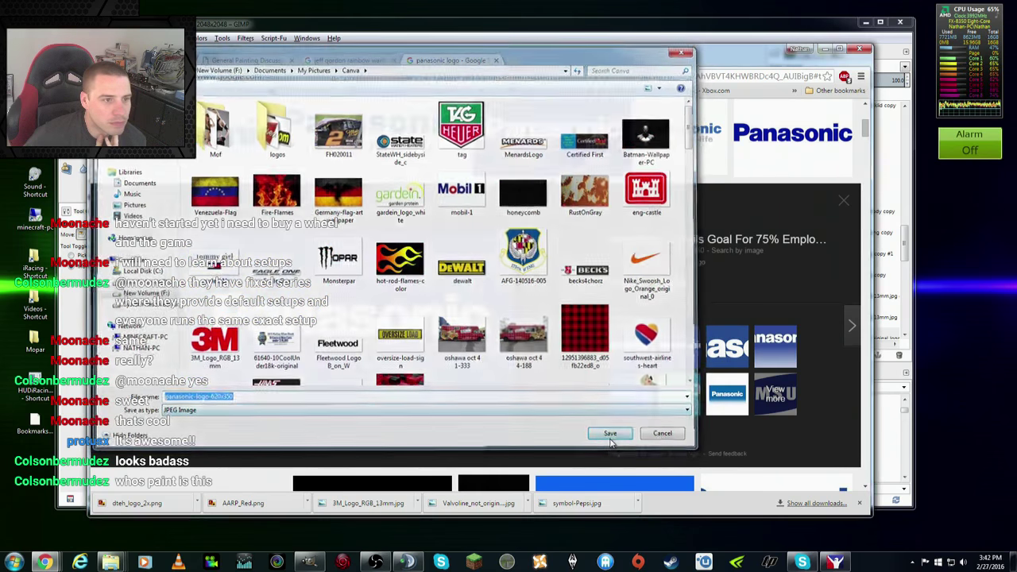
{"action": "left_click", "coordinate": [612, 435]}
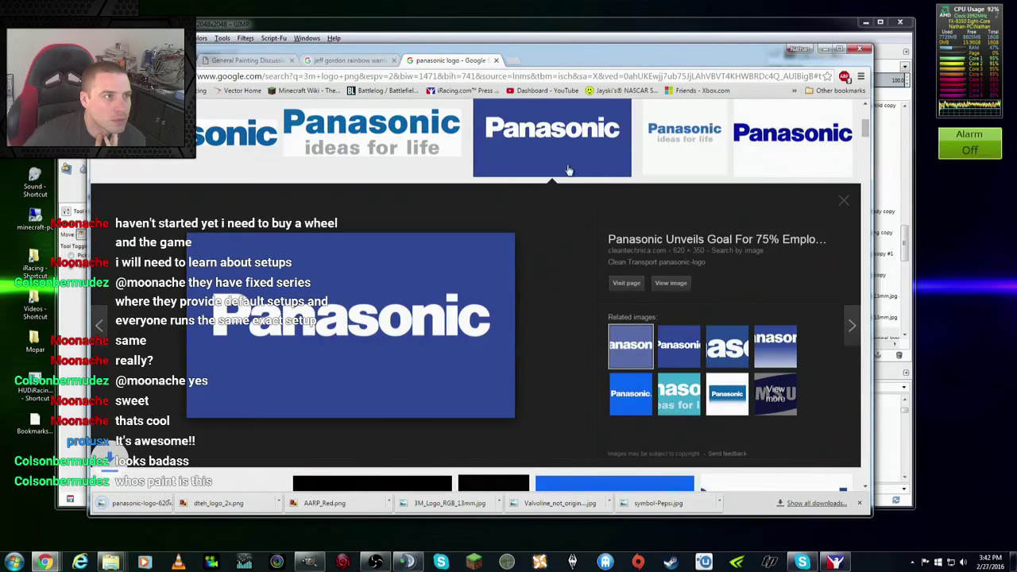
{"action": "left_click", "coordinate": [496, 60]}
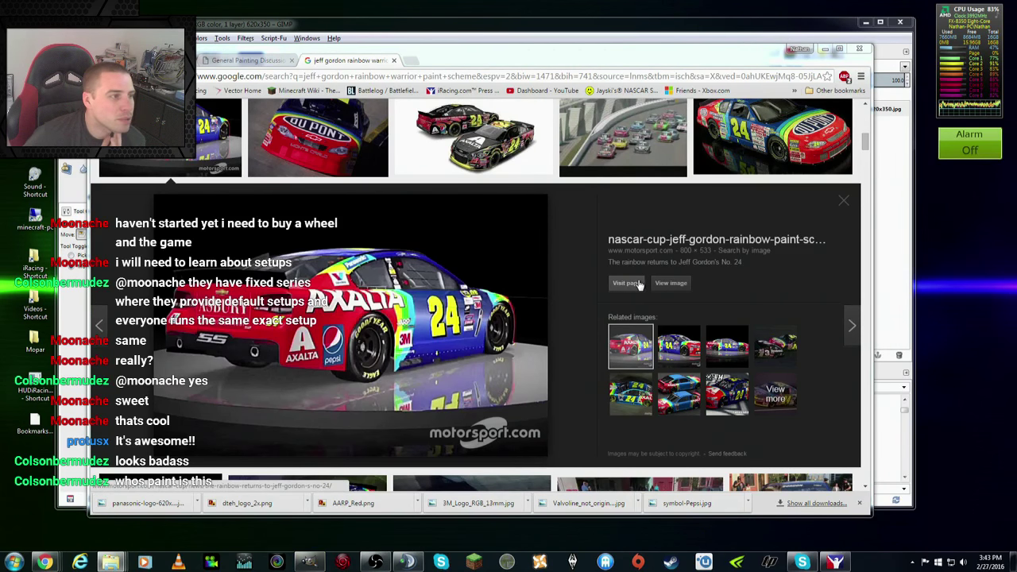
{"action": "left_click", "coordinate": [312, 30]}
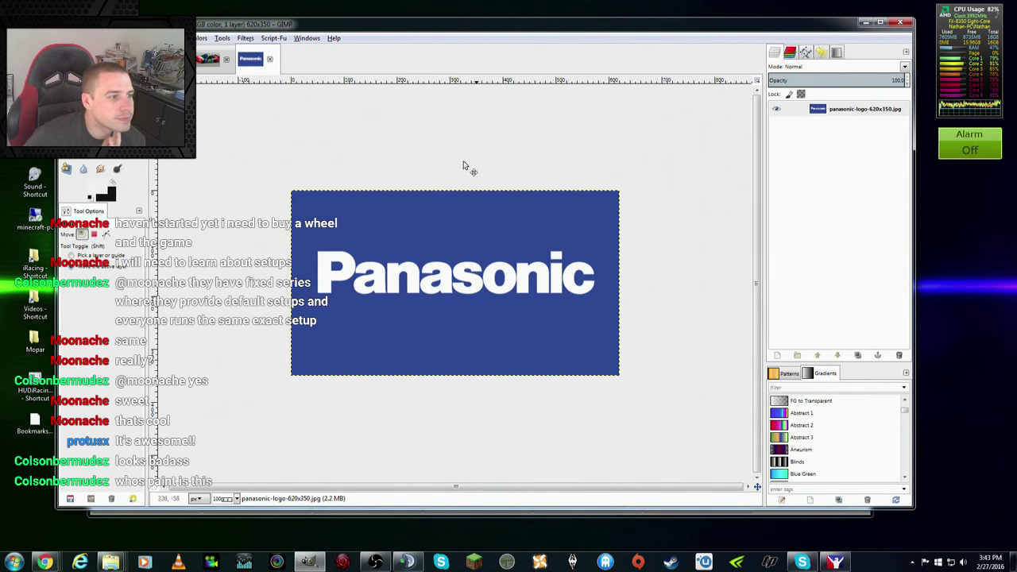
Step: Add an alpha channel and delete everything outside the blue Panasonic box
{"action": "right_click", "coordinate": [858, 112]}
{"action": "left_click", "coordinate": [902, 370]}
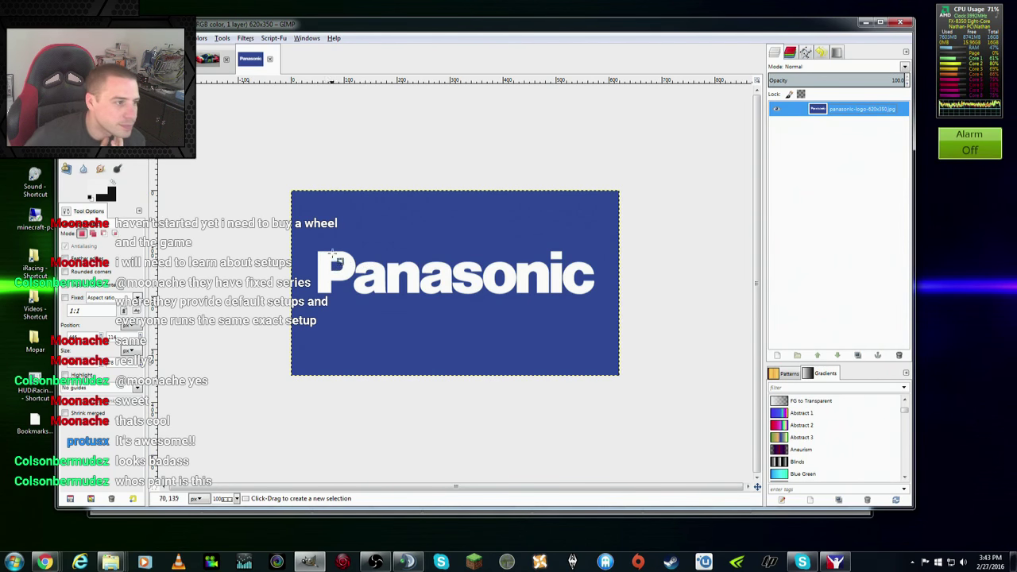
{"action": "left_click_drag", "start_coordinate": [302, 235], "coordinate": [609, 314]}
{"action": "left_click", "coordinate": [112, 38]}
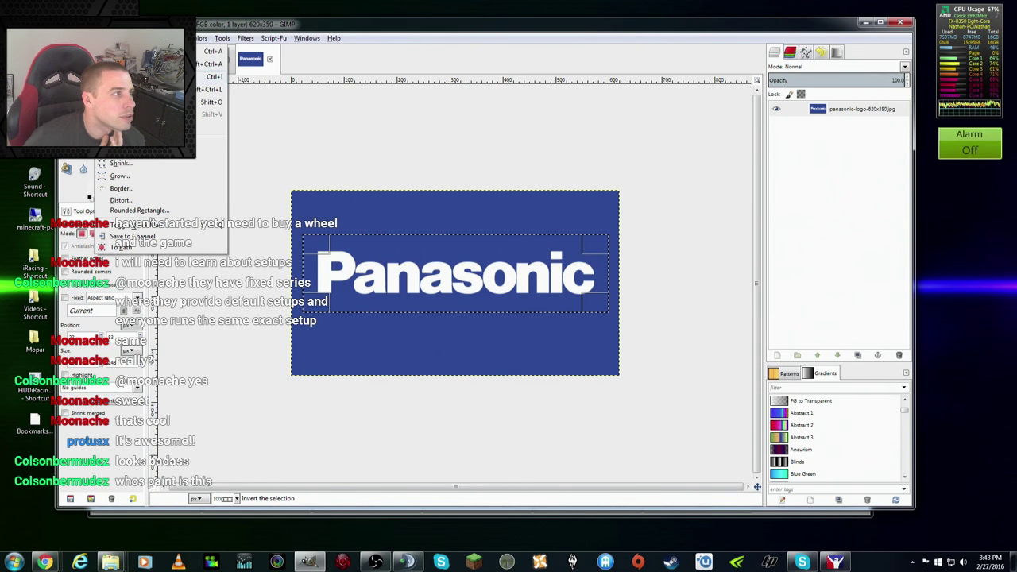
{"action": "left_click", "coordinate": [159, 77]}
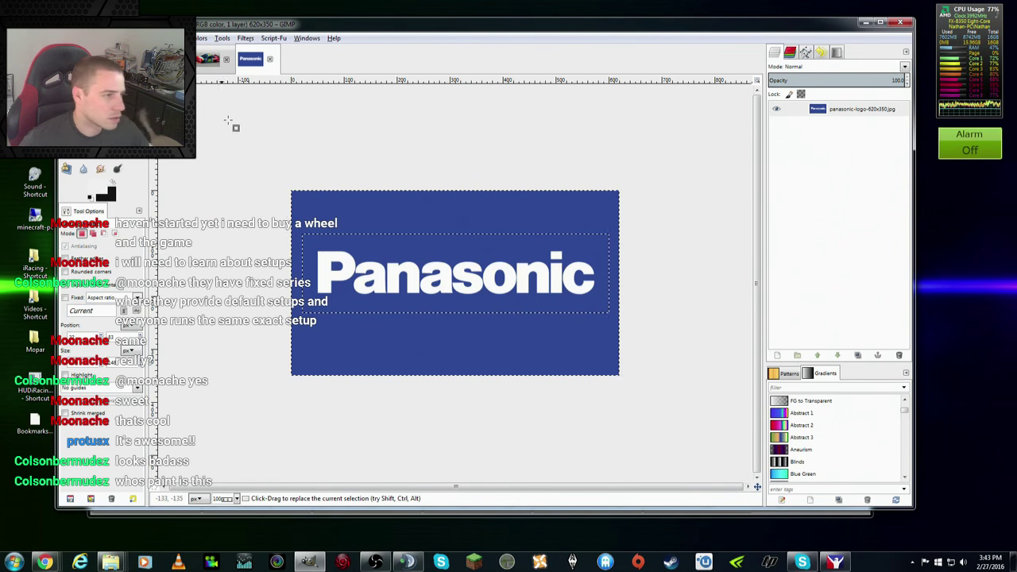
{"action": "key", "text": "Delete"}
Step: Clear the selection and drag the logo layer onto the livery image
{"action": "left_click", "coordinate": [112, 37]}
{"action": "left_click", "coordinate": [159, 60]}
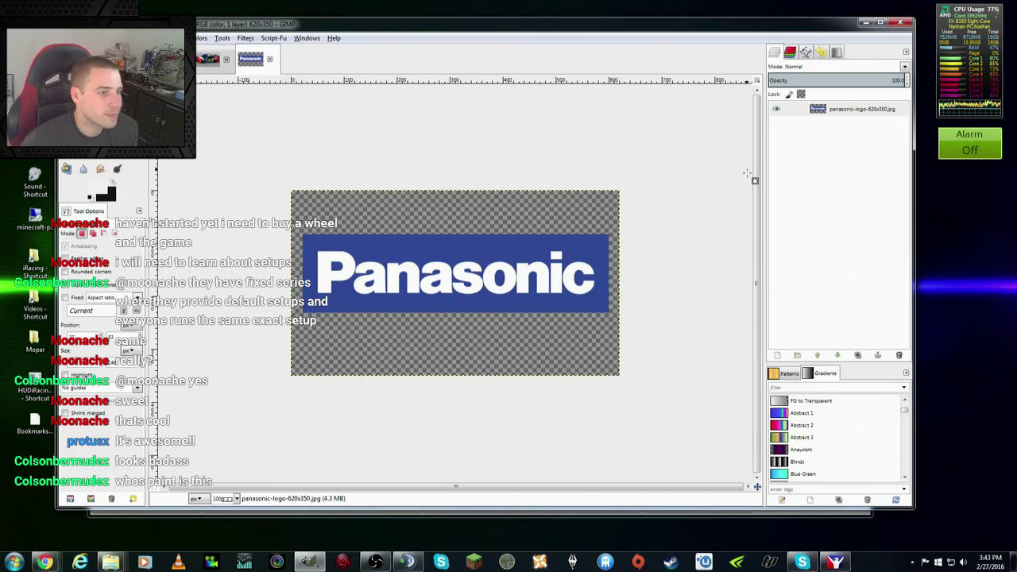
{"action": "mouse_move", "coordinate": [818, 109]}
{"action": "left_mouse_down"}
{"action": "mouse_move", "coordinate": [201, 73]}
{"action": "mouse_move", "coordinate": [515, 302]}
{"action": "mouse_move", "coordinate": [364, 365]}
{"action": "left_mouse_up"}
Step: Scale the Panasonic logo down to about 149×84
{"action": "key", "text": "m"}
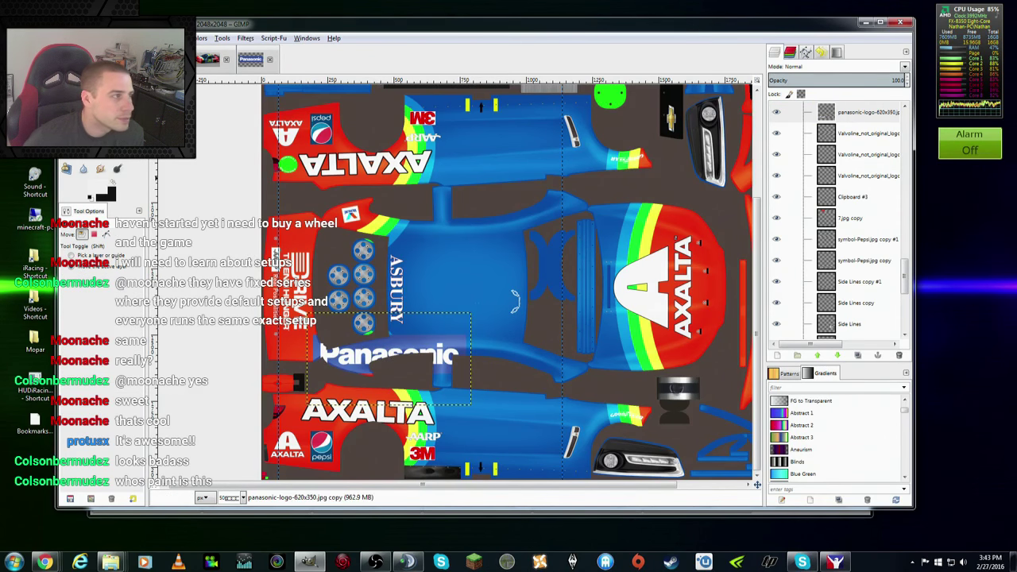
{"action": "key", "text": "shift+s"}
{"action": "left_click", "coordinate": [318, 325]}
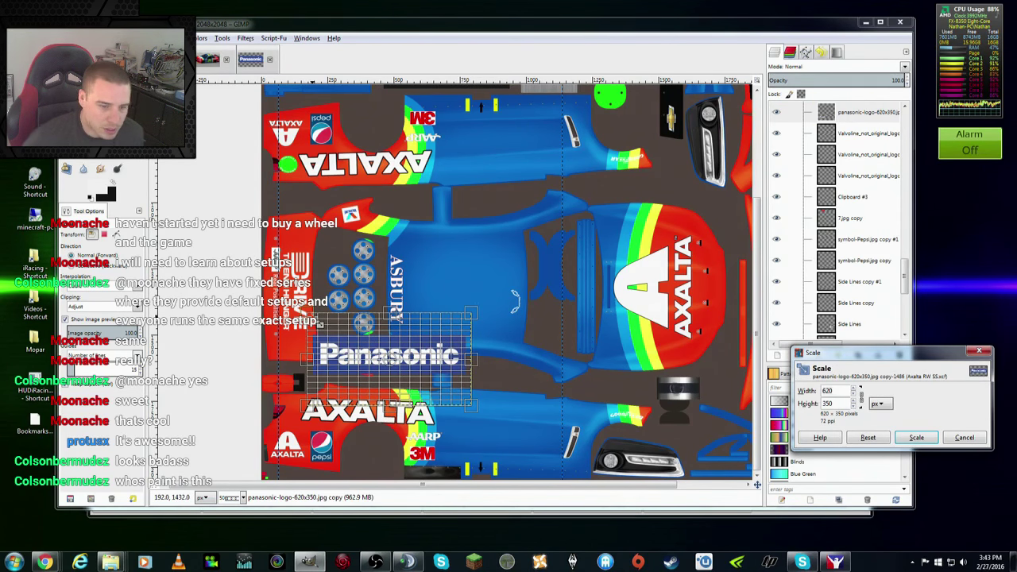
{"action": "mouse_move", "coordinate": [318, 323]}
{"action": "left_mouse_down"}
{"action": "mouse_move", "coordinate": [414, 394]}
{"action": "mouse_move", "coordinate": [408, 388]}
{"action": "left_mouse_up"}
{"action": "left_click", "coordinate": [916, 437]}
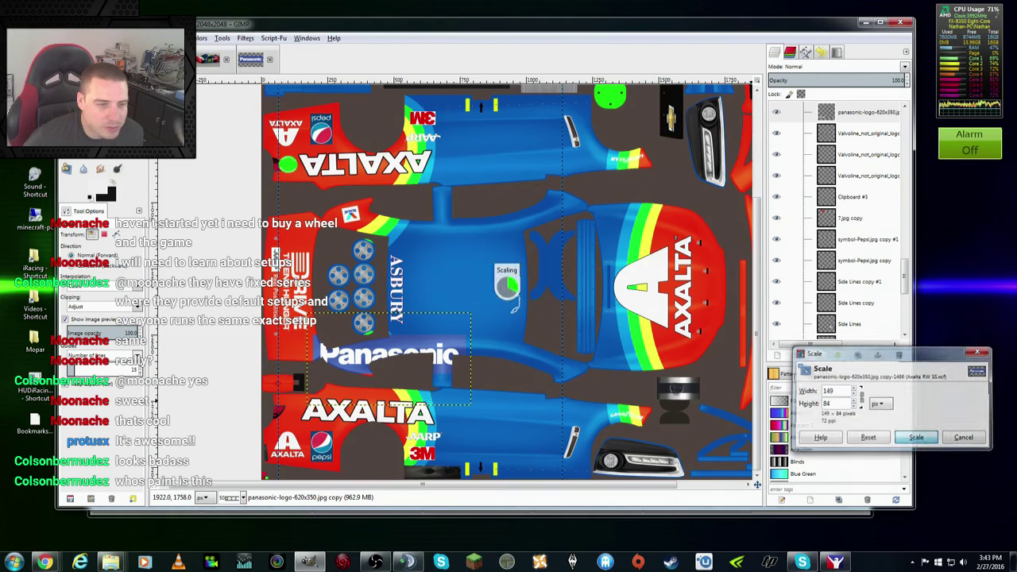
Step: Move the logo beside the rainbow stripe and tilt it slightly counter-clockwise
{"action": "mouse_move", "coordinate": [453, 391]}
{"action": "left_mouse_down"}
{"action": "mouse_move", "coordinate": [379, 348]}
{"action": "mouse_move", "coordinate": [406, 349]}
{"action": "left_mouse_up"}
{"action": "key", "text": "shift+r"}
{"action": "key", "text": "Return"}
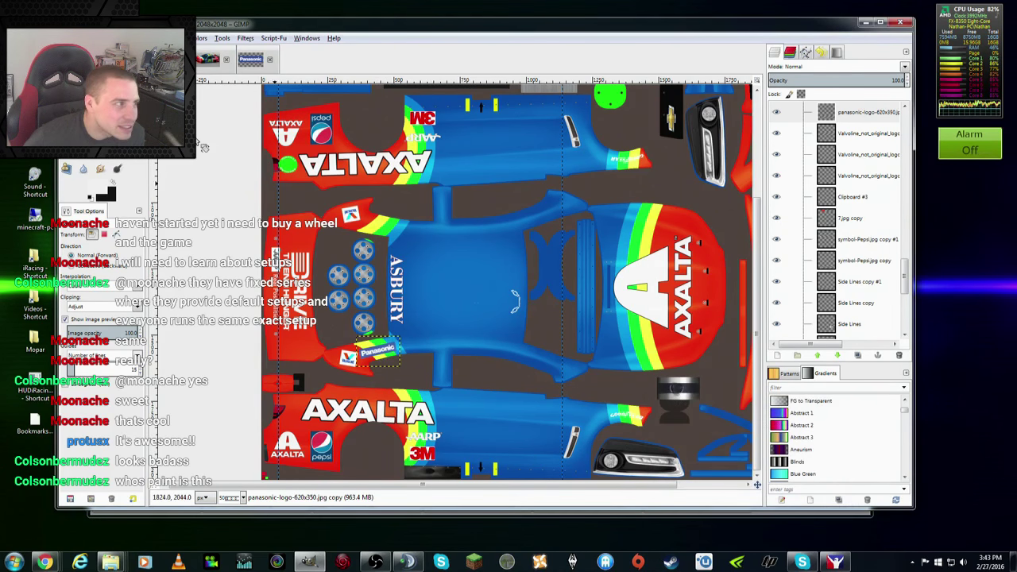
{"action": "key", "text": "m"}
{"action": "left_click_drag", "start_coordinate": [387, 356], "coordinate": [385, 357]}
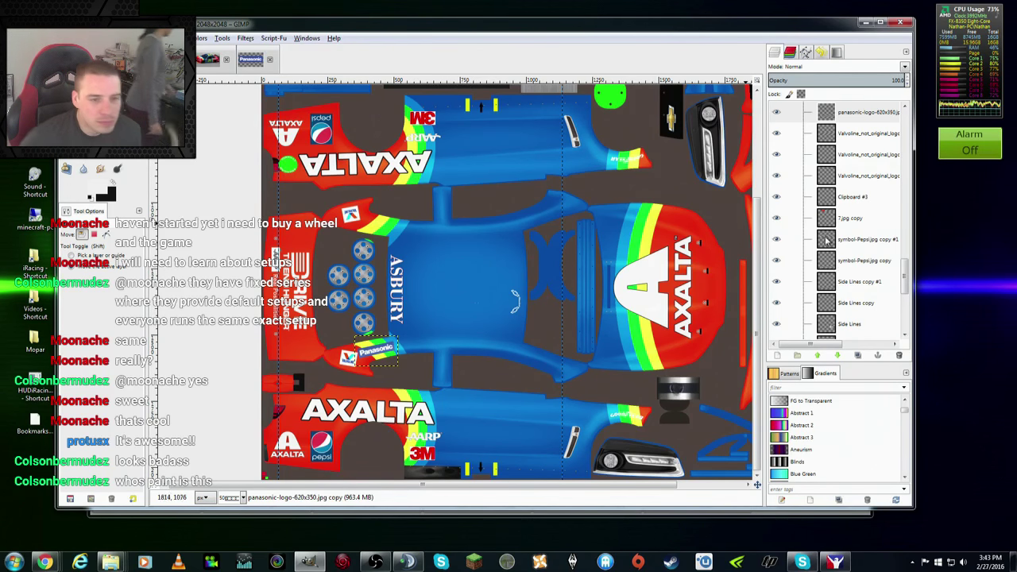
Step: Duplicate the Panasonic logo layer and flip the copy horizontally and vertically
{"action": "left_click", "coordinate": [878, 117]}
{"action": "right_click", "coordinate": [878, 116]}
{"action": "left_click", "coordinate": [918, 173]}
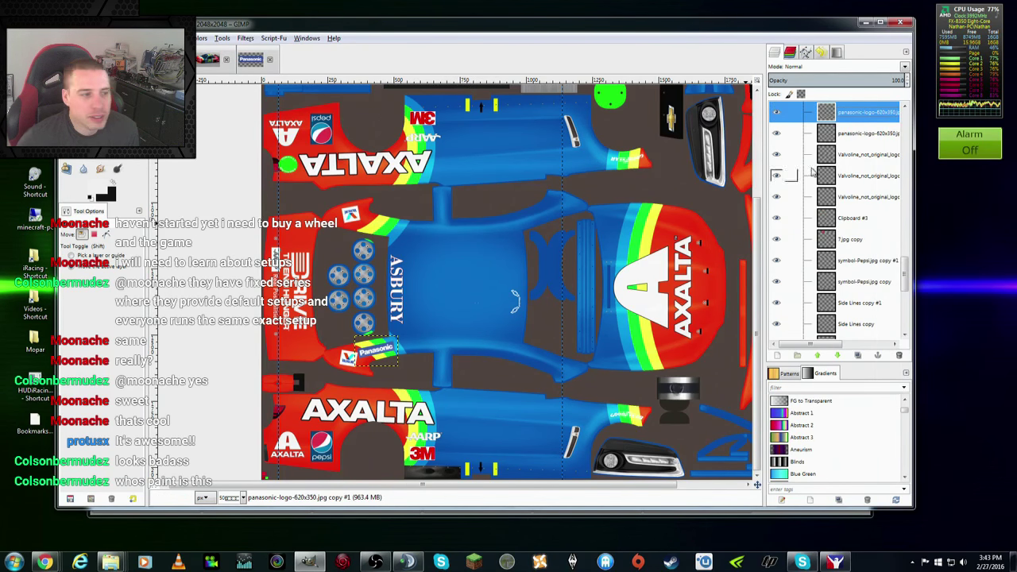
{"action": "key", "text": "alt+l"}
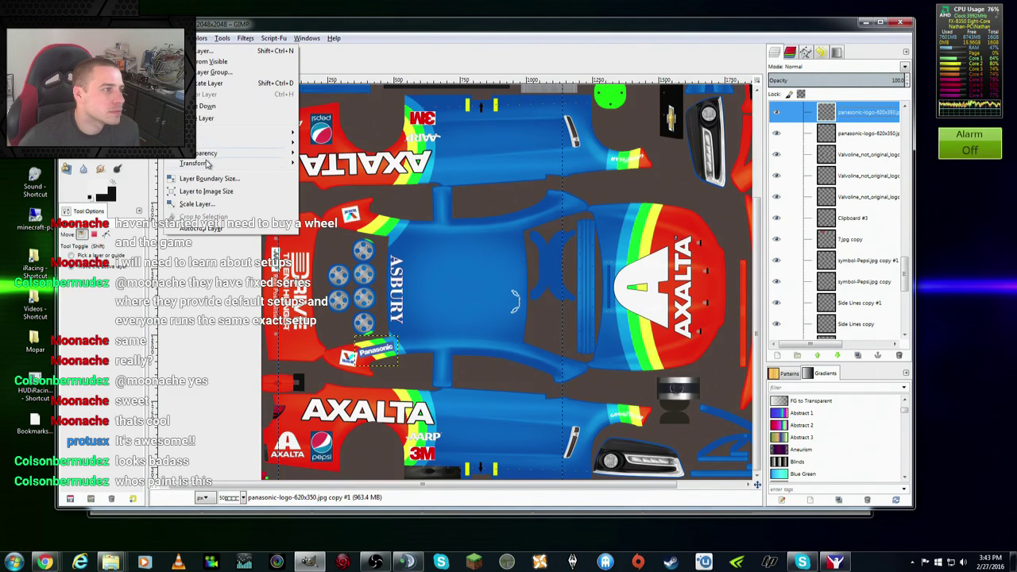
{"action": "left_click", "coordinate": [334, 165]}
{"action": "key", "text": "alt+l"}
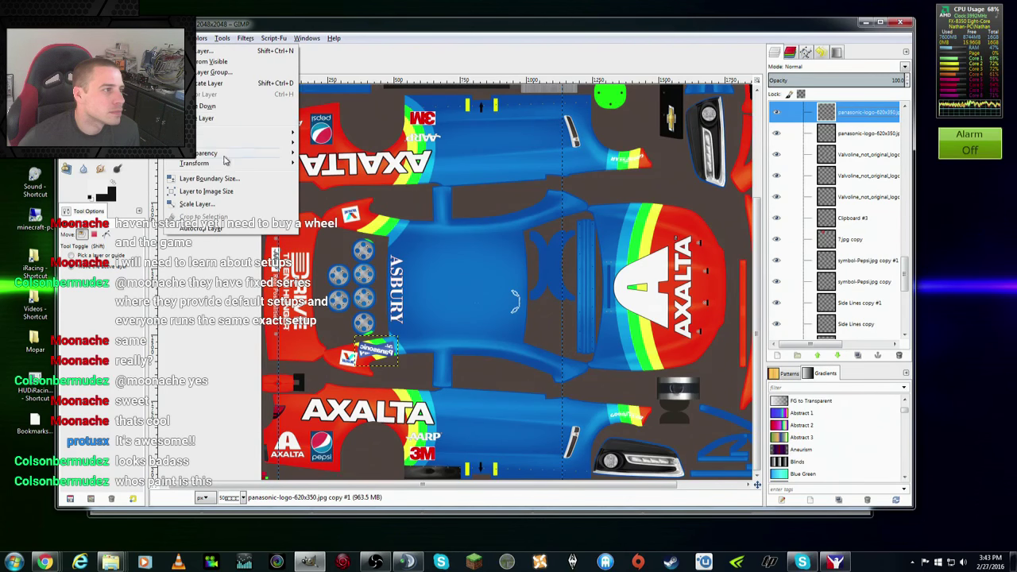
{"action": "mouse_move", "coordinate": [194, 163]}
{"action": "left_click", "coordinate": [349, 179]}
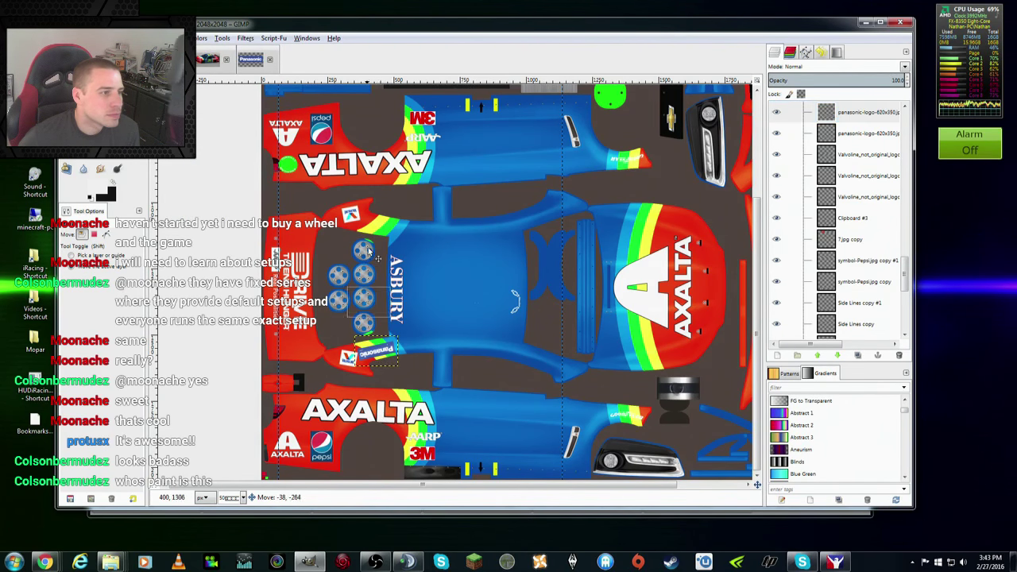
Step: Place and tilt the copy above the wheel graphics, then save Axalta RW SS.xcf
{"action": "mouse_move", "coordinate": [372, 352]}
{"action": "left_mouse_down"}
{"action": "mouse_move", "coordinate": [376, 225]}
{"action": "mouse_move", "coordinate": [403, 222]}
{"action": "left_mouse_up"}
{"action": "key", "text": "shift+r"}
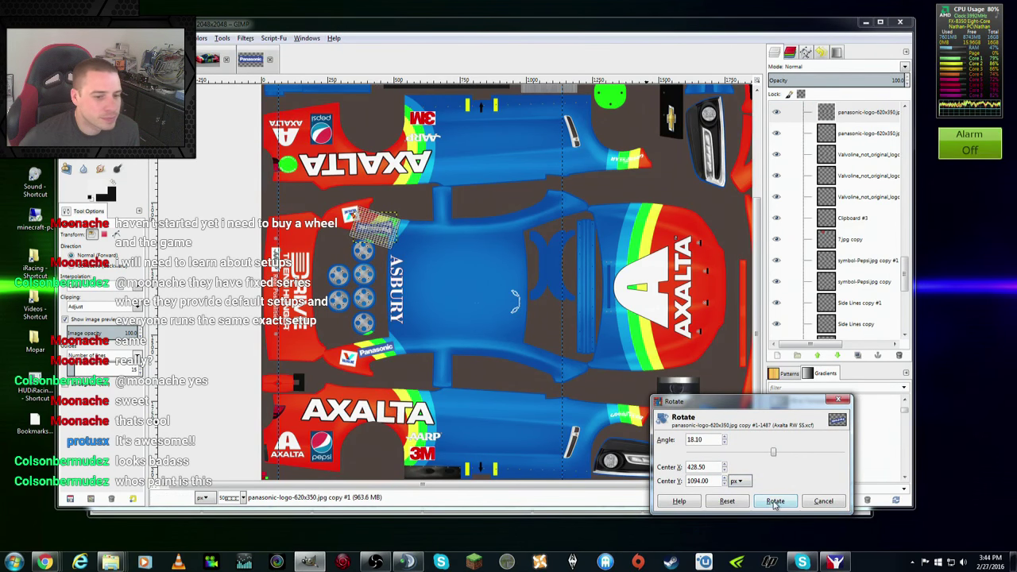
{"action": "left_click", "coordinate": [774, 503]}
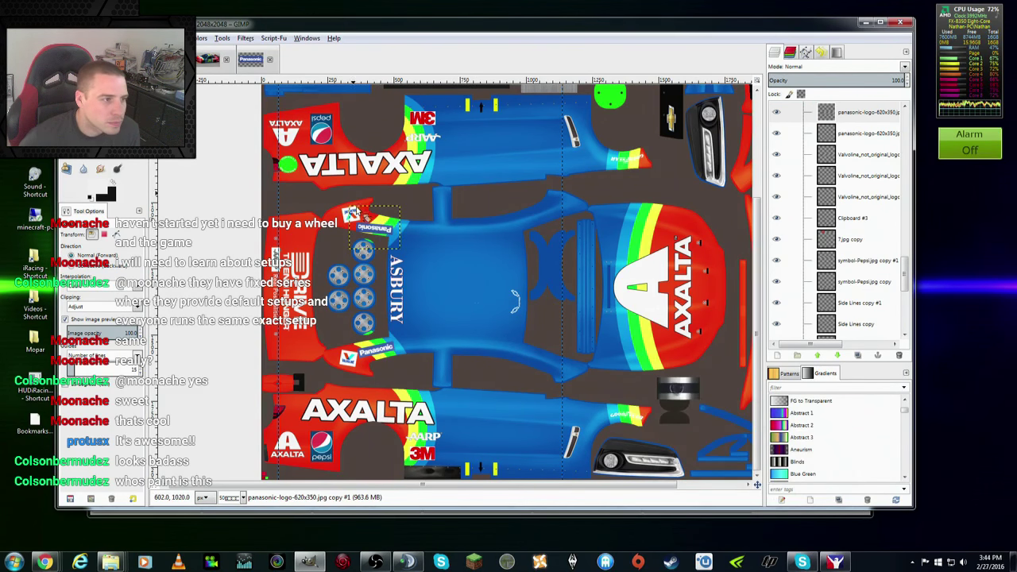
{"action": "left_click_drag", "start_coordinate": [398, 216], "coordinate": [407, 216]}
{"action": "left_click", "coordinate": [775, 502]}
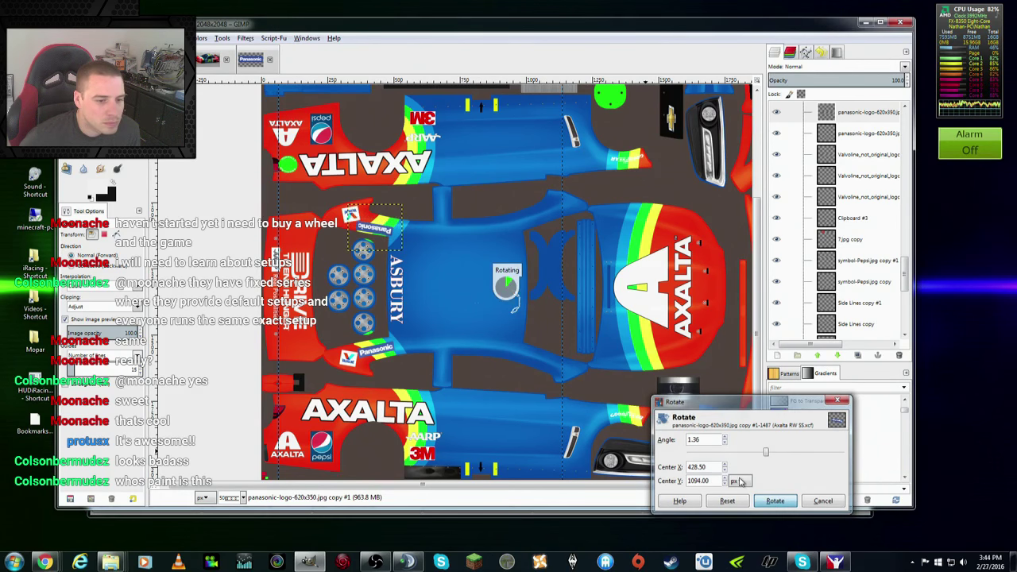
{"action": "key", "text": "Return"}
{"action": "key", "text": "m"}
{"action": "left_click_drag", "start_coordinate": [369, 229], "coordinate": [373, 226]}
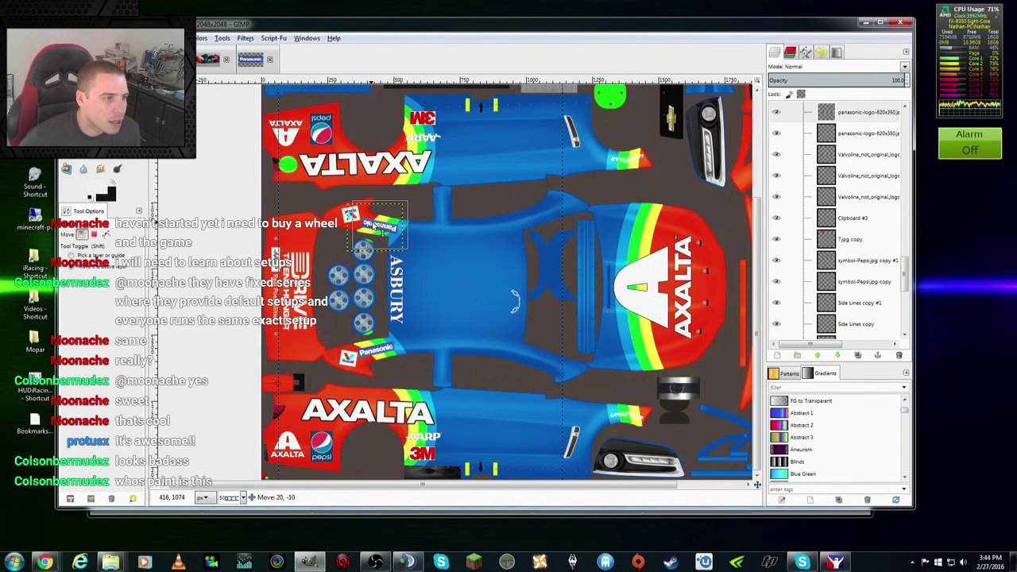
{"action": "left_click_drag", "start_coordinate": [372, 226], "coordinate": [373, 226]}
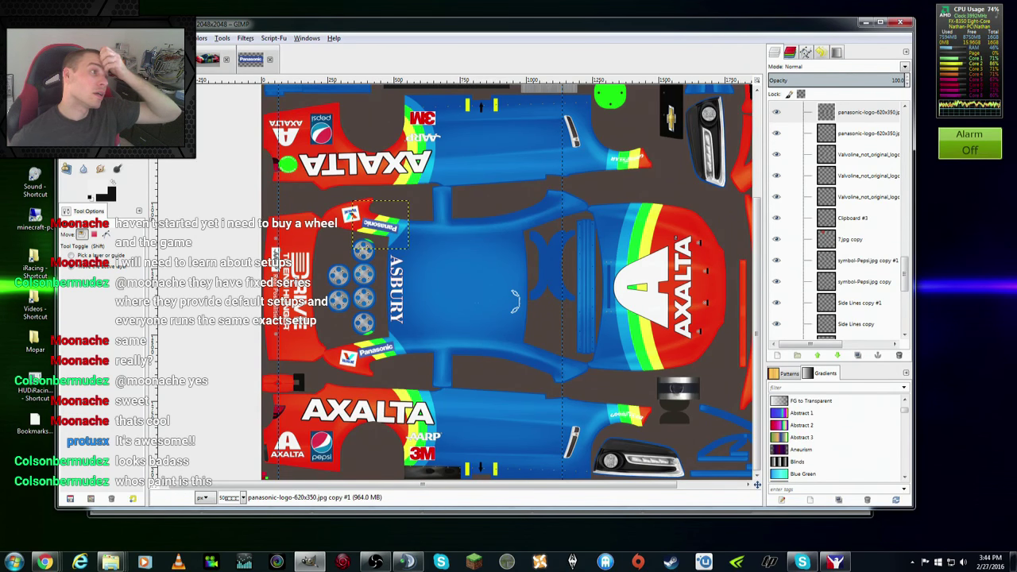
{"action": "key", "text": "alt+f"}
{"action": "key", "text": "s"}
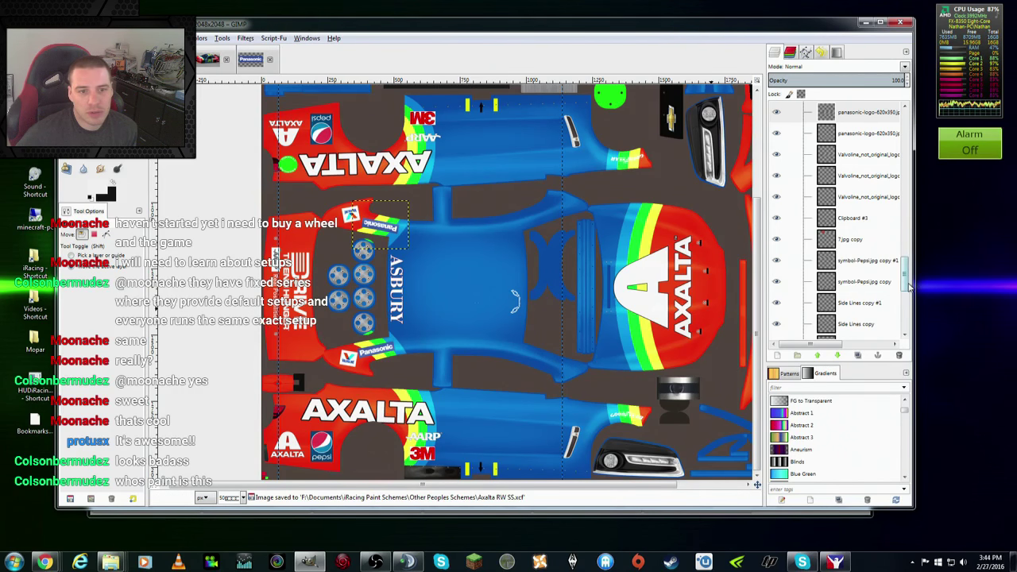
Step: Make Rollbar Color the active layer and set the foreground to dark grey (104, 104, 104)
{"action": "left_click_drag", "start_coordinate": [910, 287], "coordinate": [902, 202]}
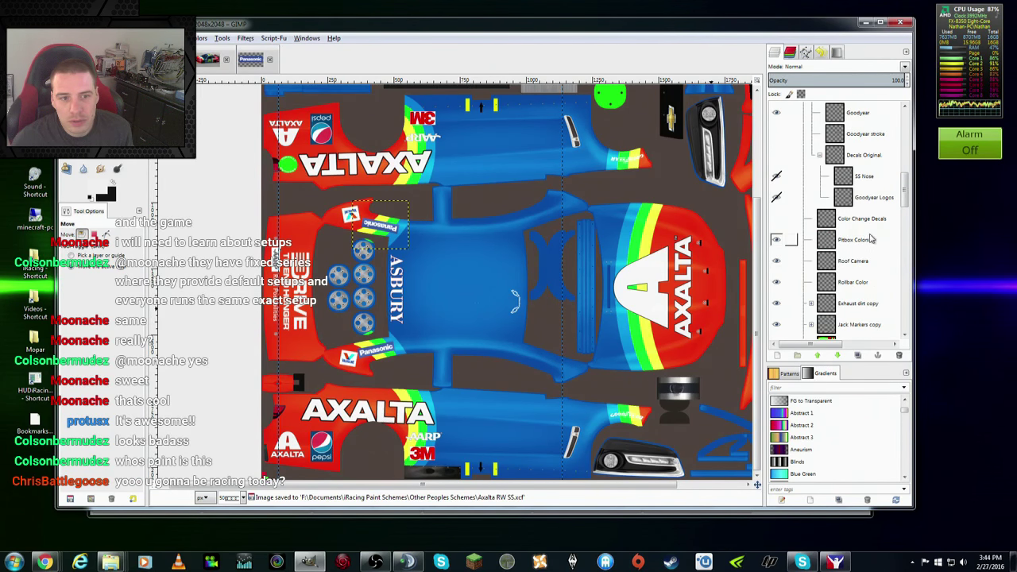
{"action": "left_click", "coordinate": [852, 284]}
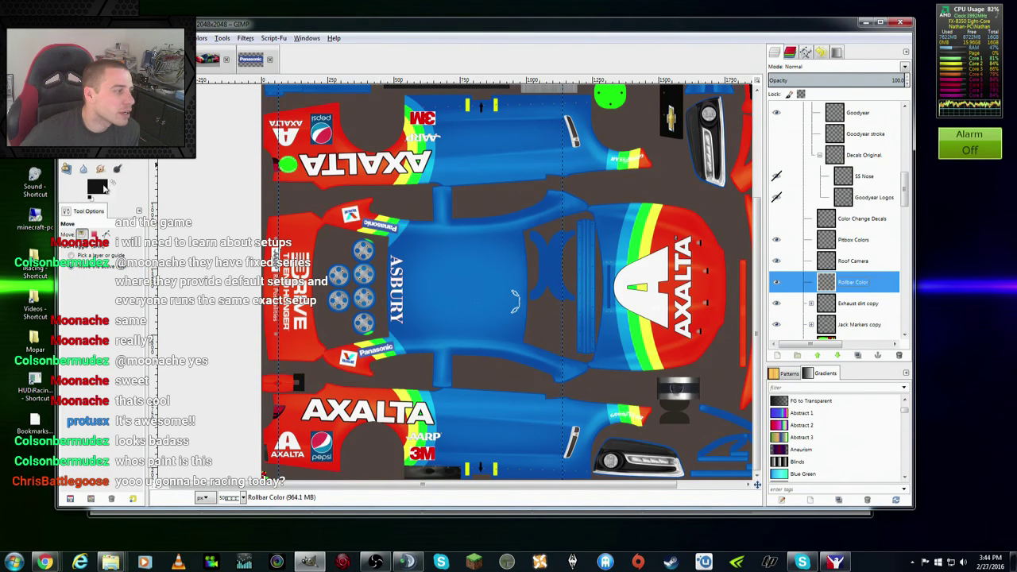
{"action": "left_click", "coordinate": [103, 190]}
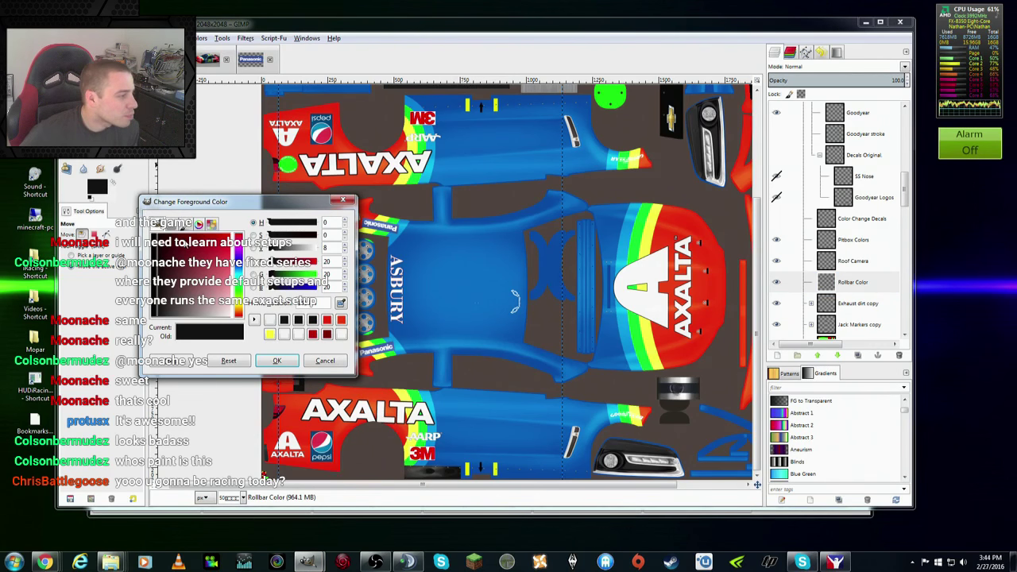
{"action": "left_click_drag", "start_coordinate": [185, 303], "coordinate": [183, 326]}
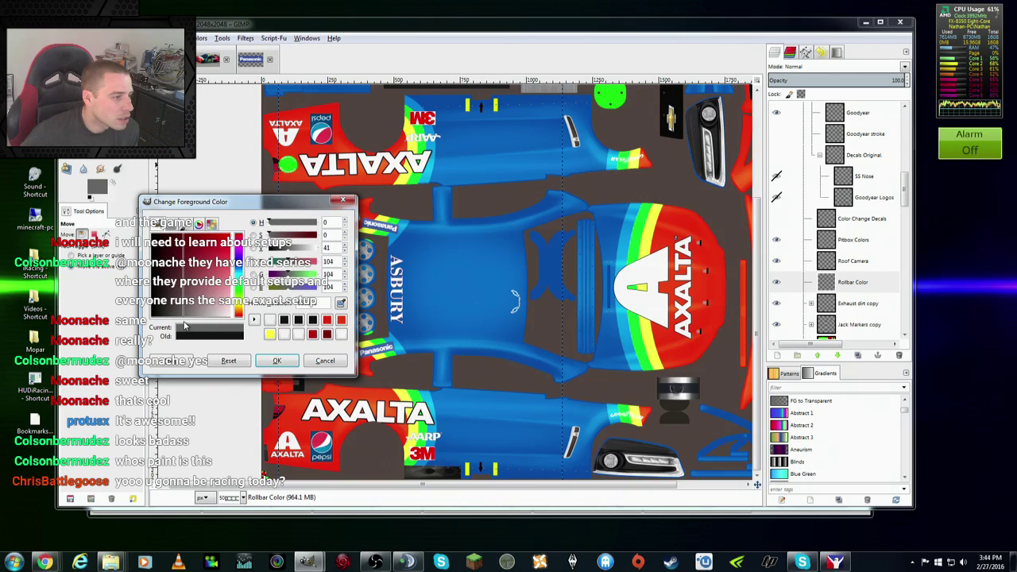
{"action": "left_click", "coordinate": [276, 360]}
Step: Switch to the Bucket Fill tool and apply the dark grey on the livery
{"action": "key", "text": "shift+b"}
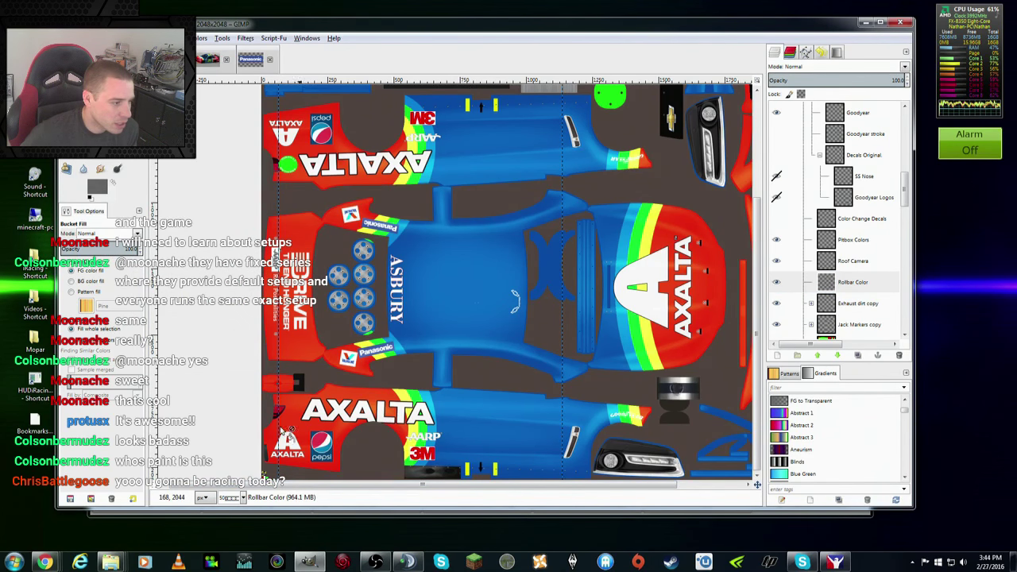
{"action": "left_click", "coordinate": [140, 210]}
{"action": "key", "text": "Escape"}
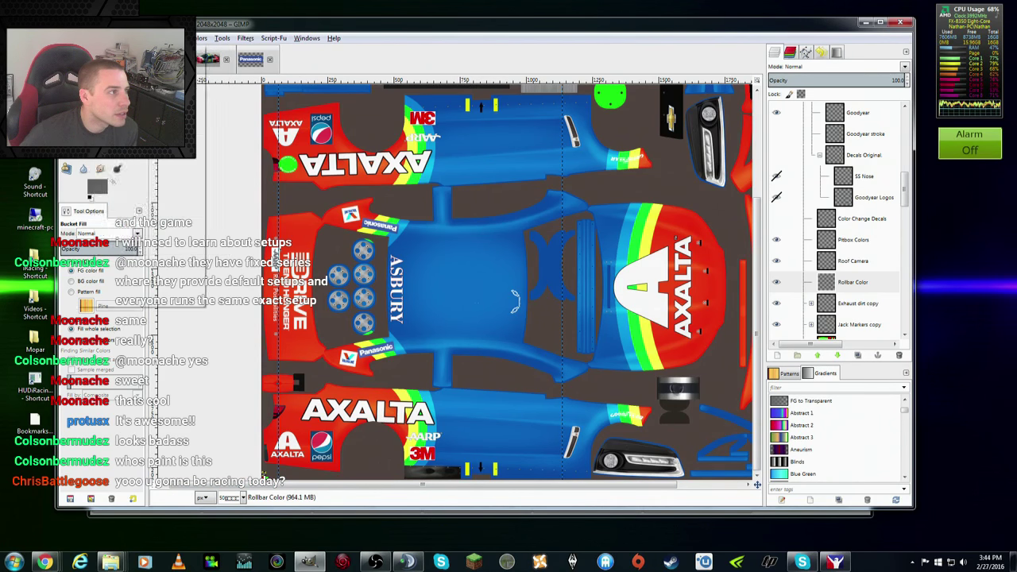
{"action": "left_click", "coordinate": [139, 210]}
{"action": "left_click", "coordinate": [430, 238]}
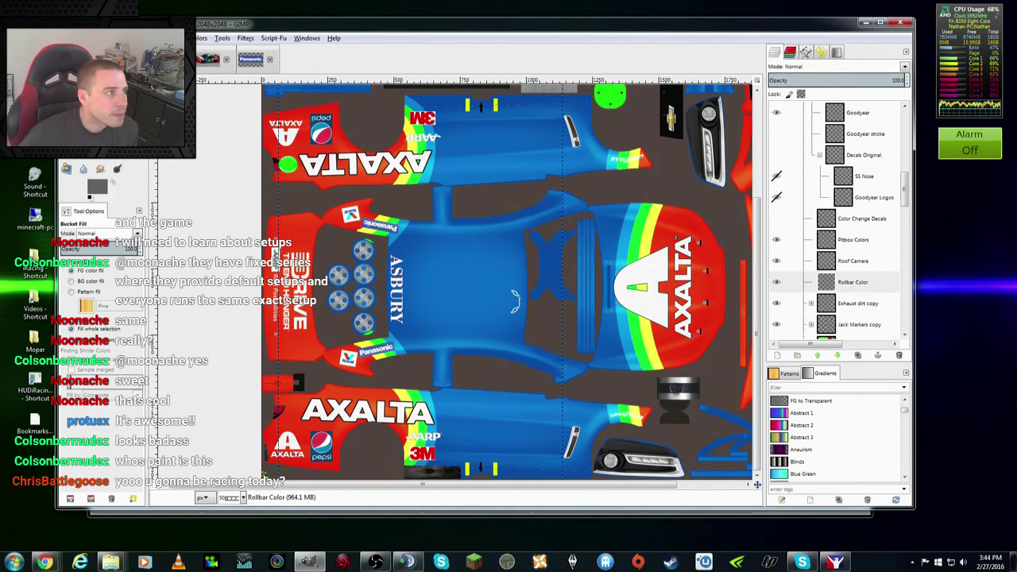
{"action": "left_click", "coordinate": [70, 38]}
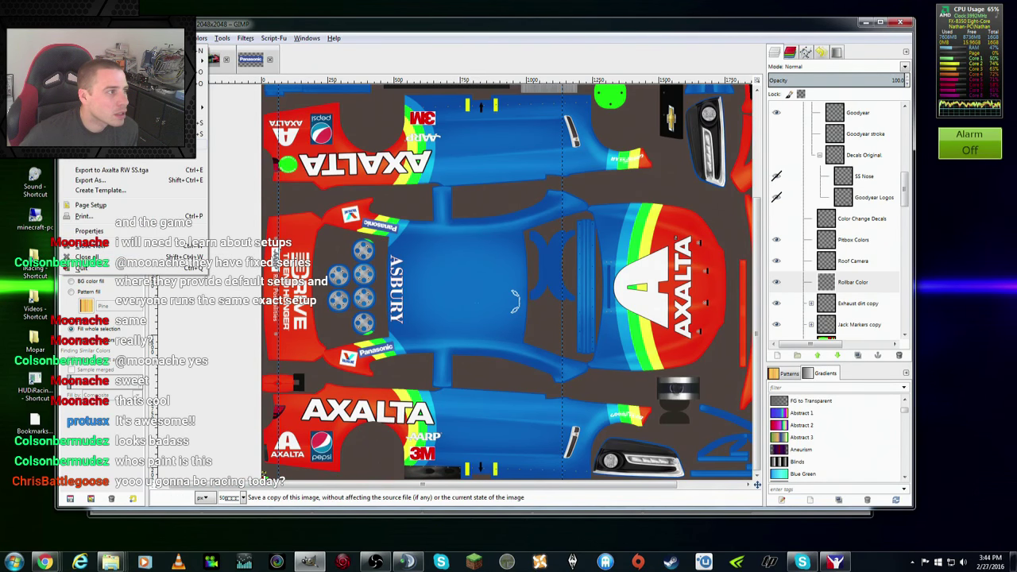
Step: Export the livery to Axalta RW SS.tga and save the XCF project
{"action": "left_click", "coordinate": [115, 170]}
{"action": "key", "text": "ctrl+s"}
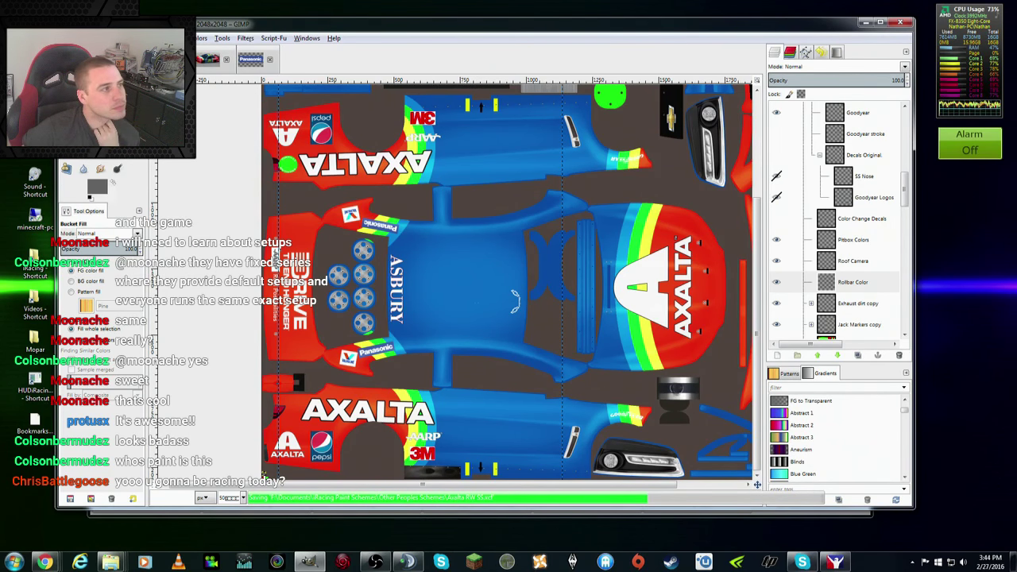
{"action": "left_click", "coordinate": [70, 38]}
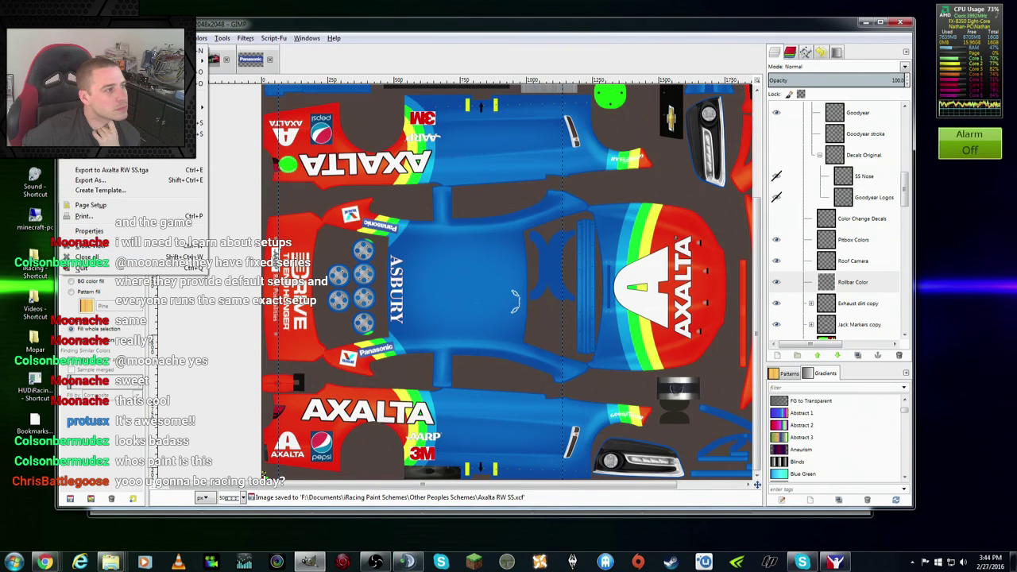
{"action": "left_click", "coordinate": [120, 171]}
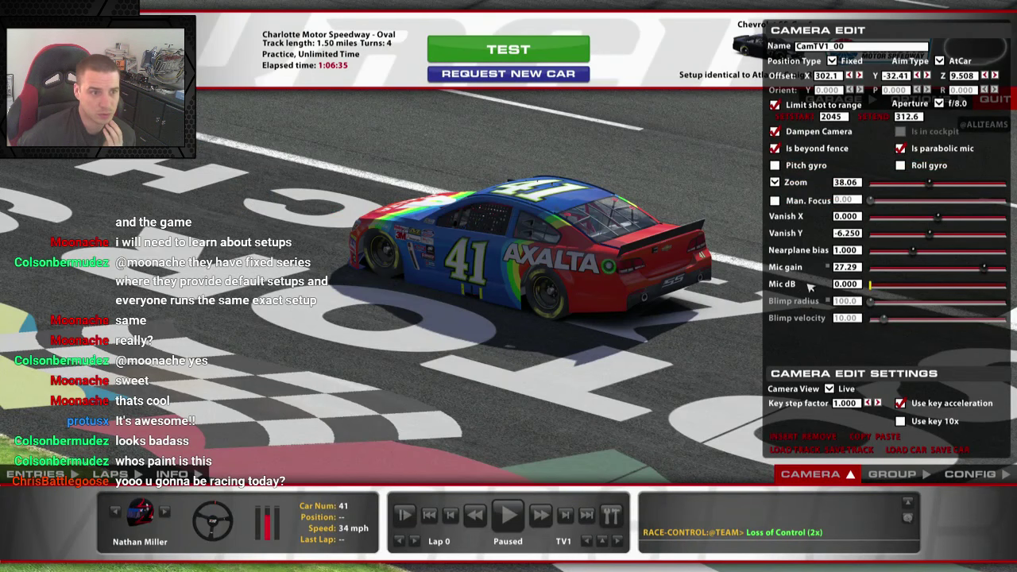
Step: Close Camera Edit, quit the Charlotte session, and skip saving the replay
{"action": "left_click", "coordinate": [810, 473]}
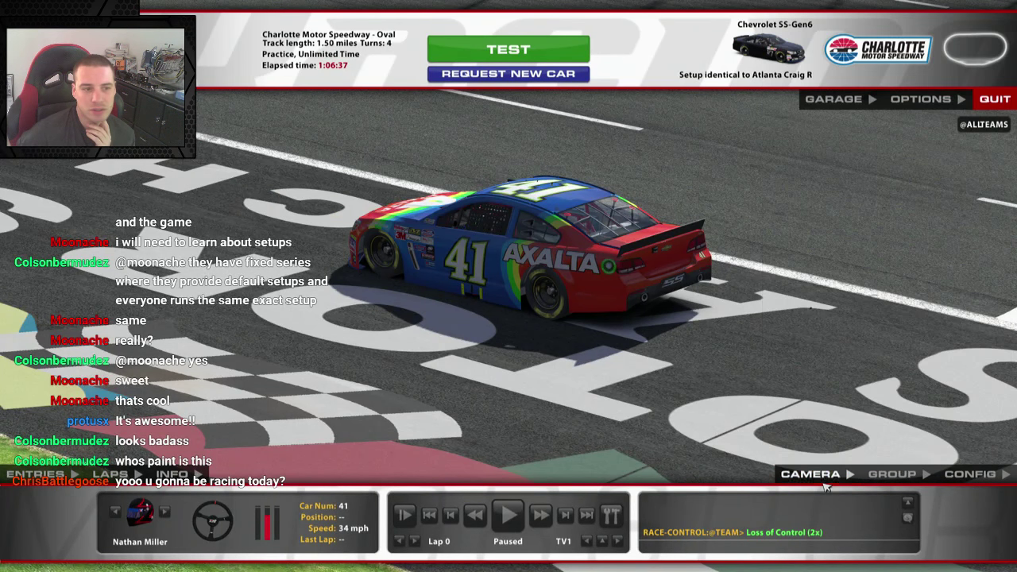
{"action": "left_click", "coordinate": [995, 98]}
{"action": "left_click", "coordinate": [473, 306]}
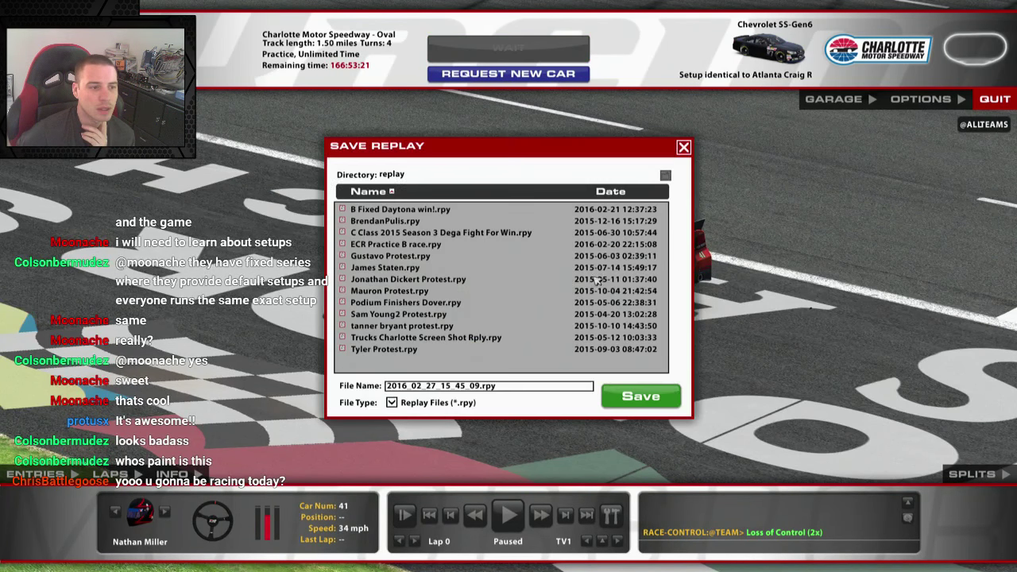
{"action": "left_click", "coordinate": [687, 148]}
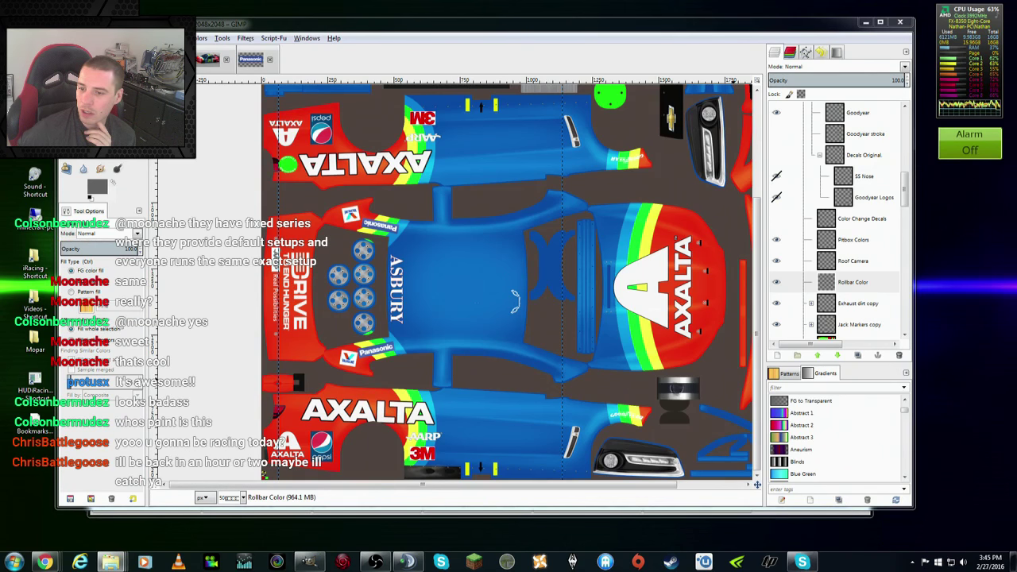
Step: Open the stockcars chevyss folder and delete the old car paint file
{"action": "left_click", "coordinate": [113, 563]}
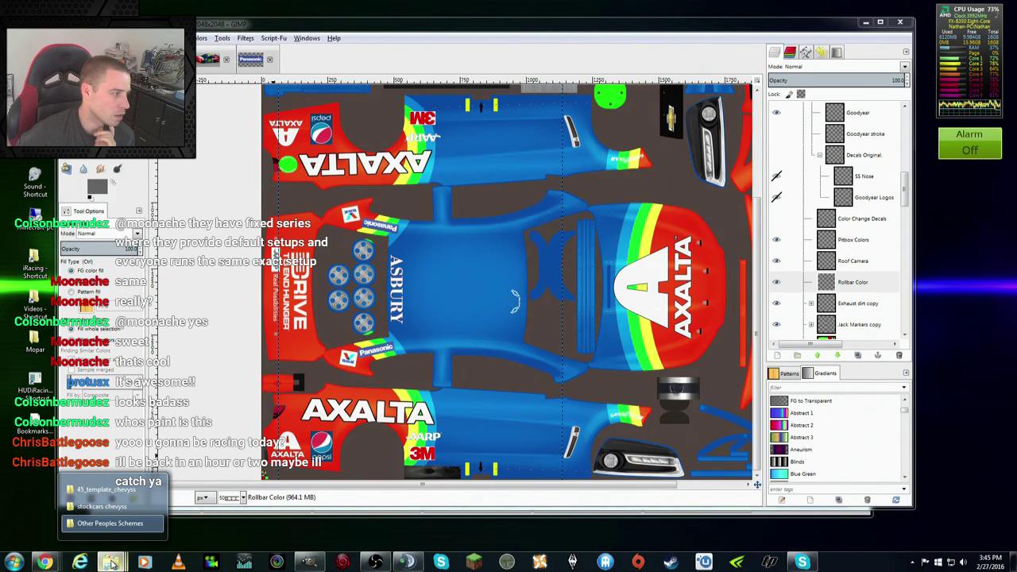
{"action": "left_click", "coordinate": [102, 506]}
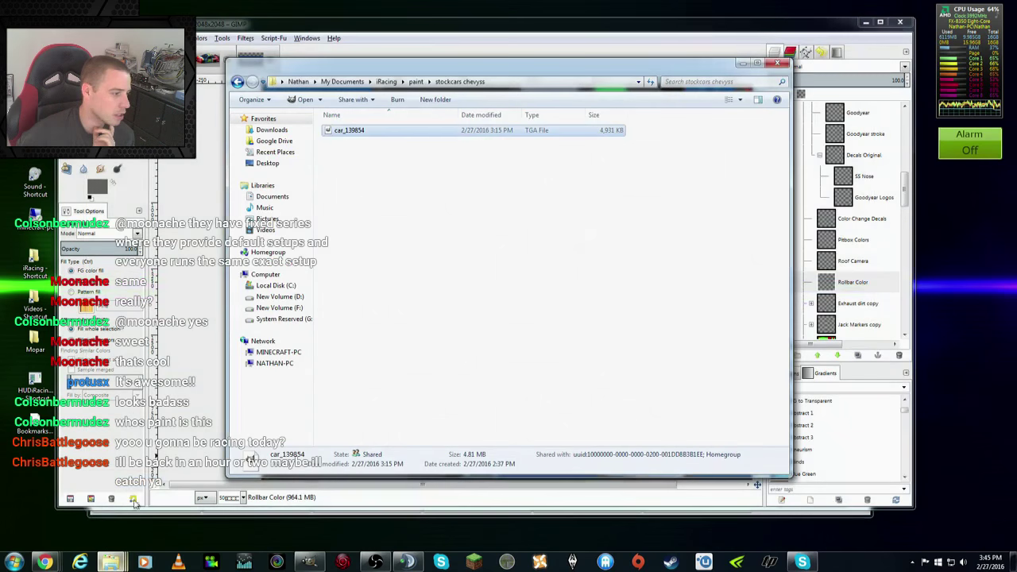
{"action": "key", "text": "Delete"}
{"action": "key", "text": "Return"}
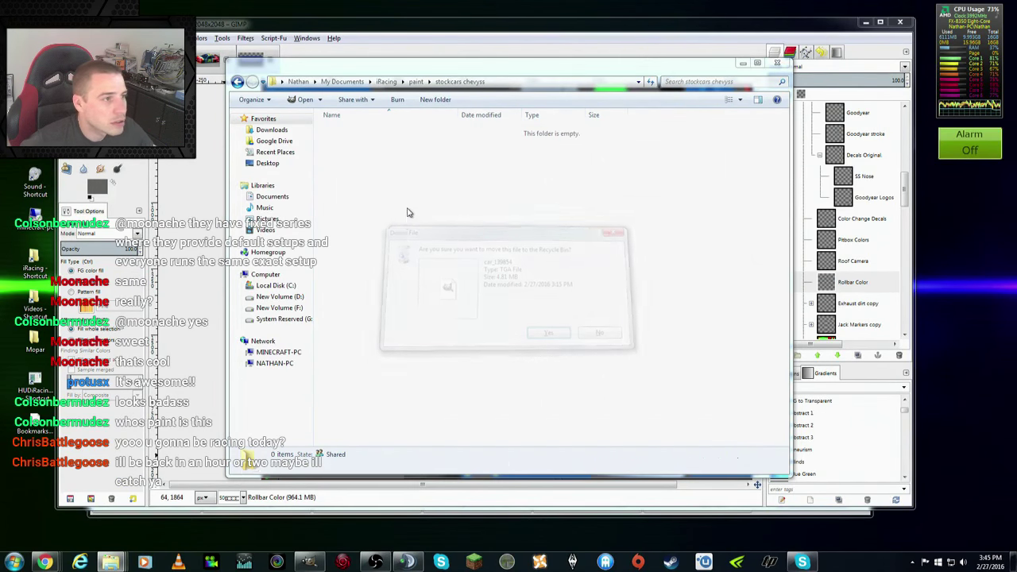
Step: Paste Axalta RW SS.tga and rename it to the car file name with the member ID
{"action": "right_click", "coordinate": [375, 194]}
{"action": "left_click", "coordinate": [433, 268]}
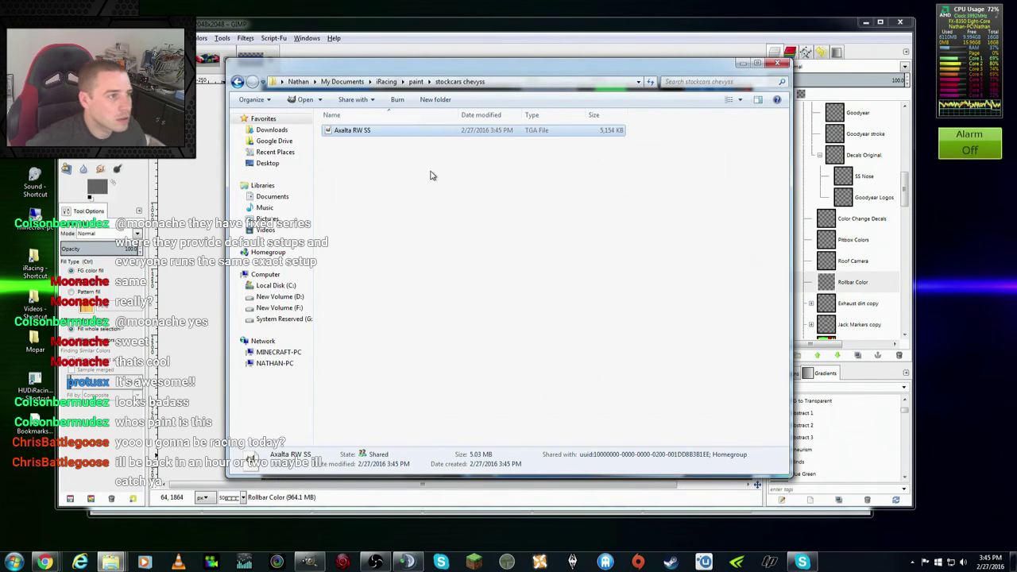
{"action": "key", "text": "F2"}
{"action": "type", "text": "car_"}
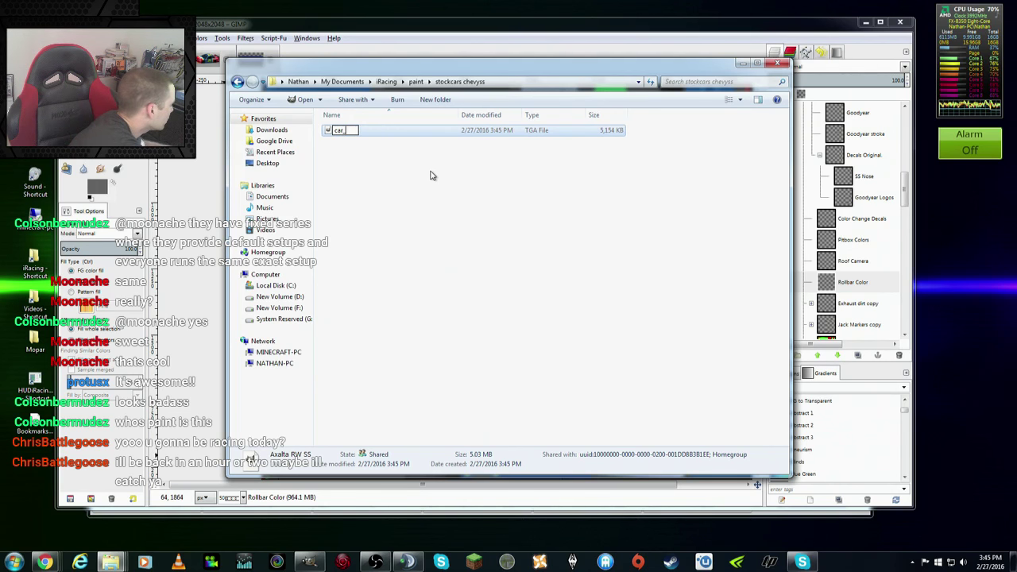
{"action": "type", "text": "139854"}
{"action": "key", "text": "Return"}
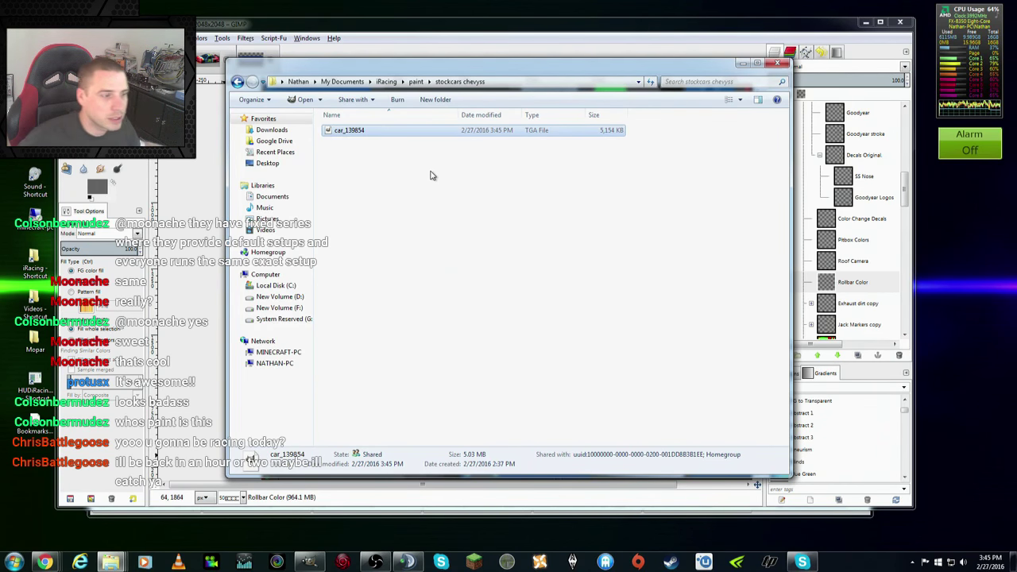
{"action": "left_click", "coordinate": [44, 561]}
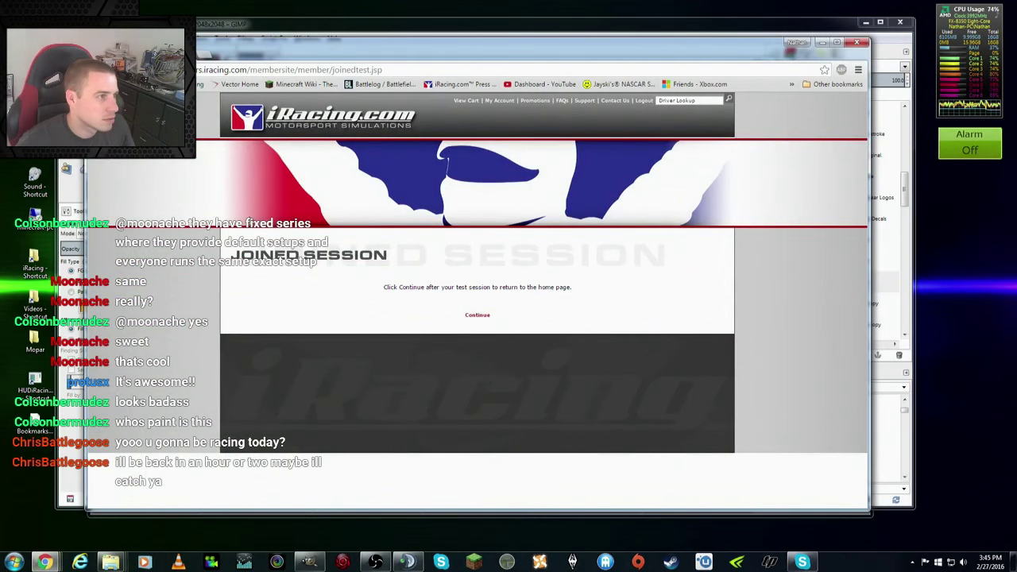
Step: Continue to the member home and confirm permanently deleting the old car paint file
{"action": "left_click", "coordinate": [340, 124]}
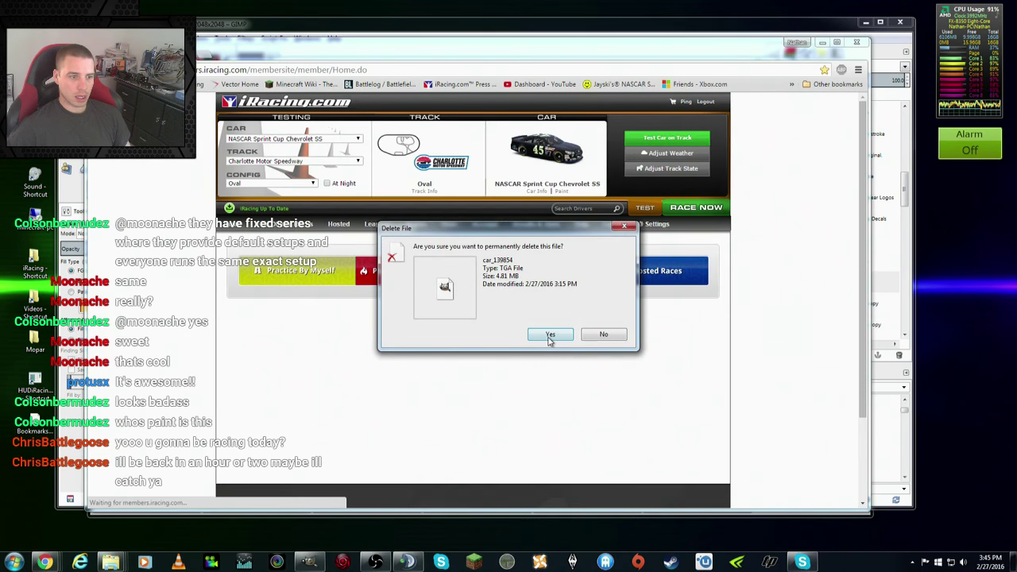
{"action": "left_click", "coordinate": [550, 335]}
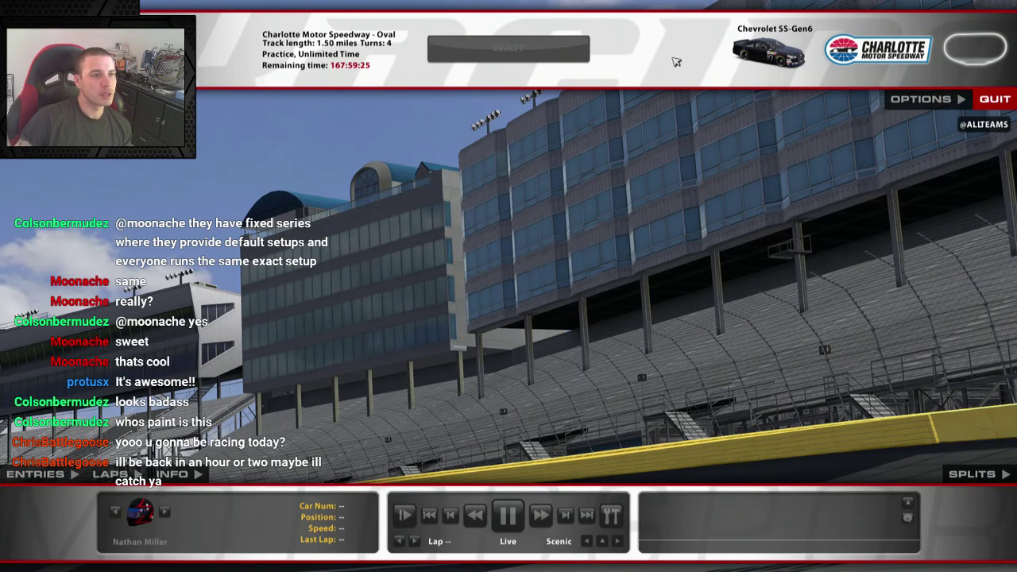
Step: Put the Chevrolet on the Charlotte track, then exit to the replay view
{"action": "left_click", "coordinate": [531, 51]}
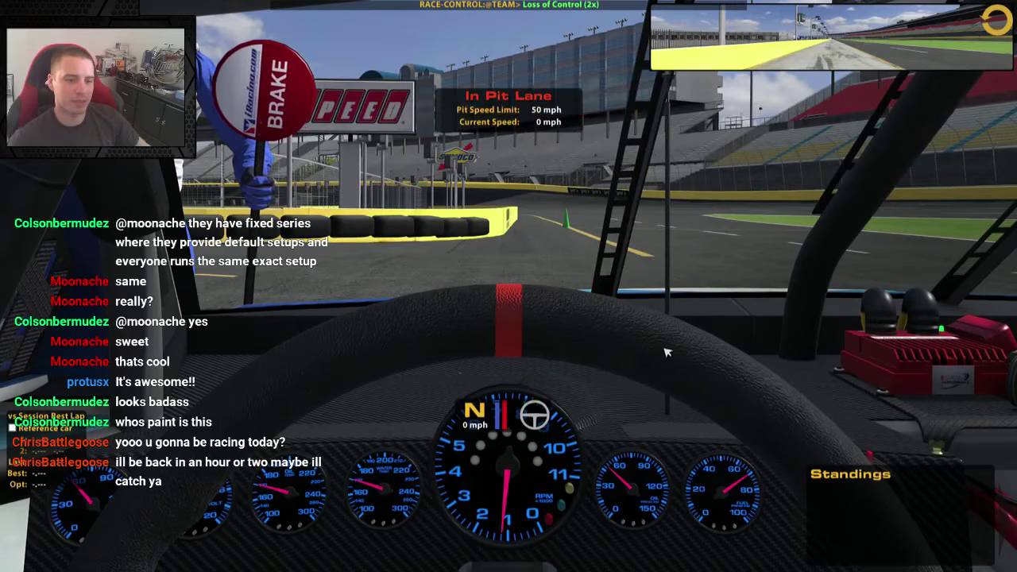
{"action": "key", "text": "Escape"}
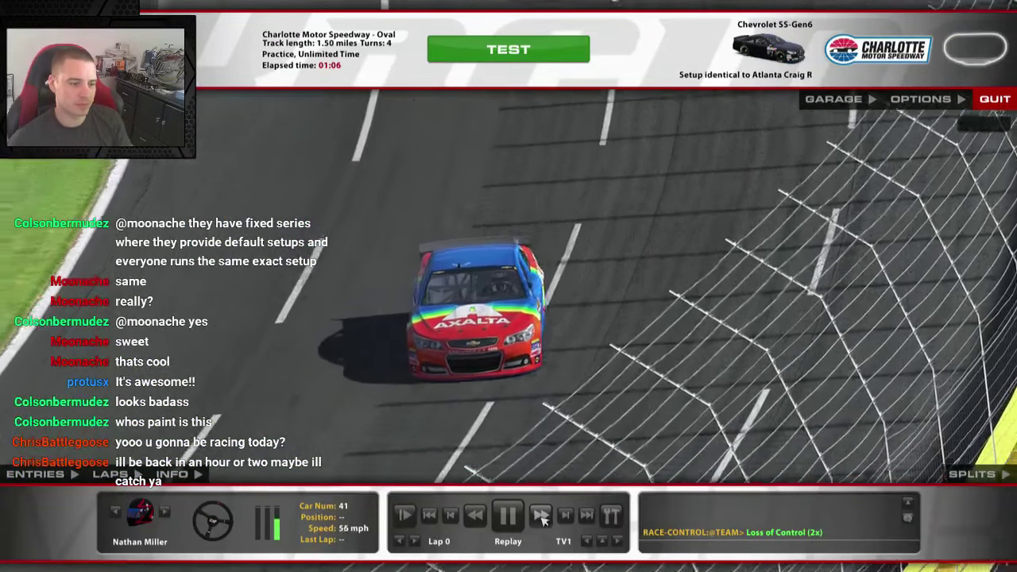
Step: Fast-forward and pause the replay on the Axalta #41, then open Camera Edit with Ctrl+F12
{"action": "left_click", "coordinate": [538, 517]}
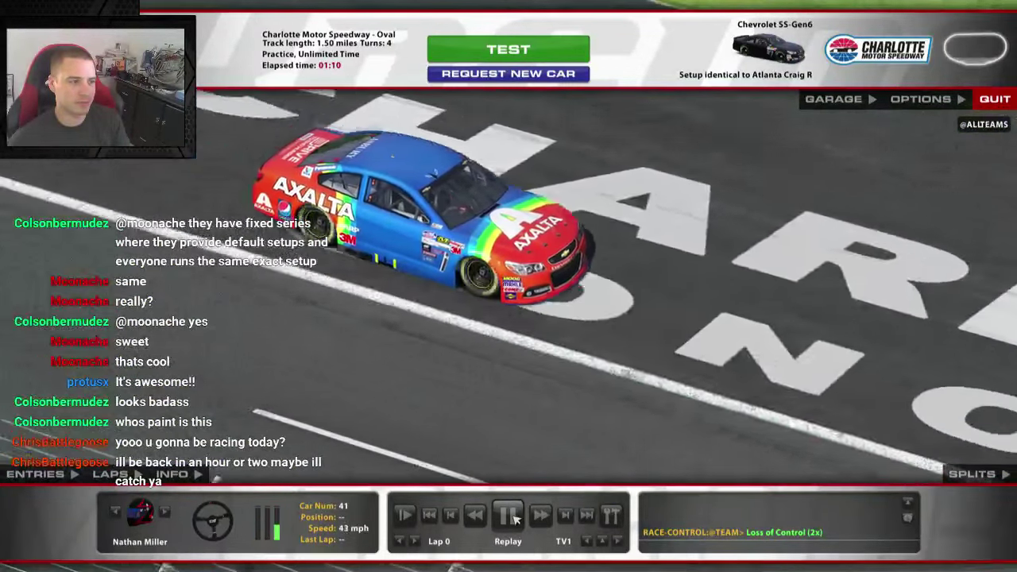
{"action": "left_click", "coordinate": [510, 515]}
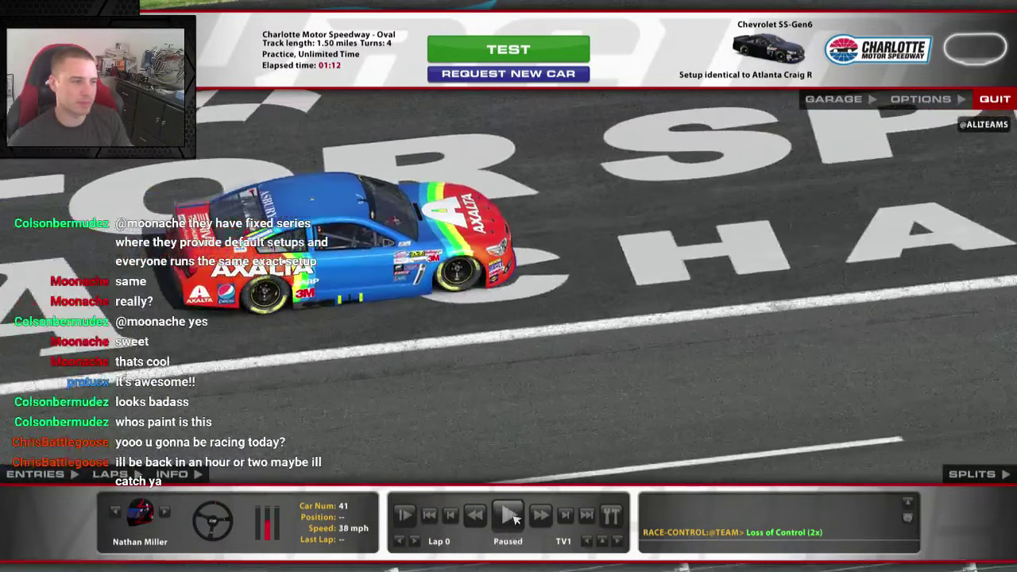
{"action": "key", "text": "ctrl+F12"}
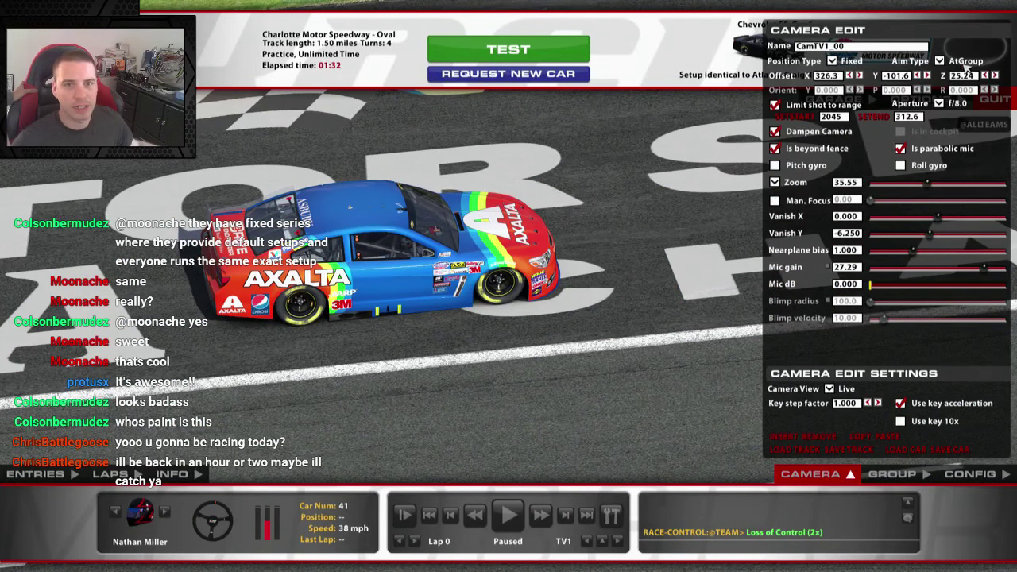
Step: Set the camera Aim Type to AtCar and swing it toward the car's front quarter
{"action": "left_click", "coordinate": [965, 62]}
{"action": "left_click", "coordinate": [962, 83]}
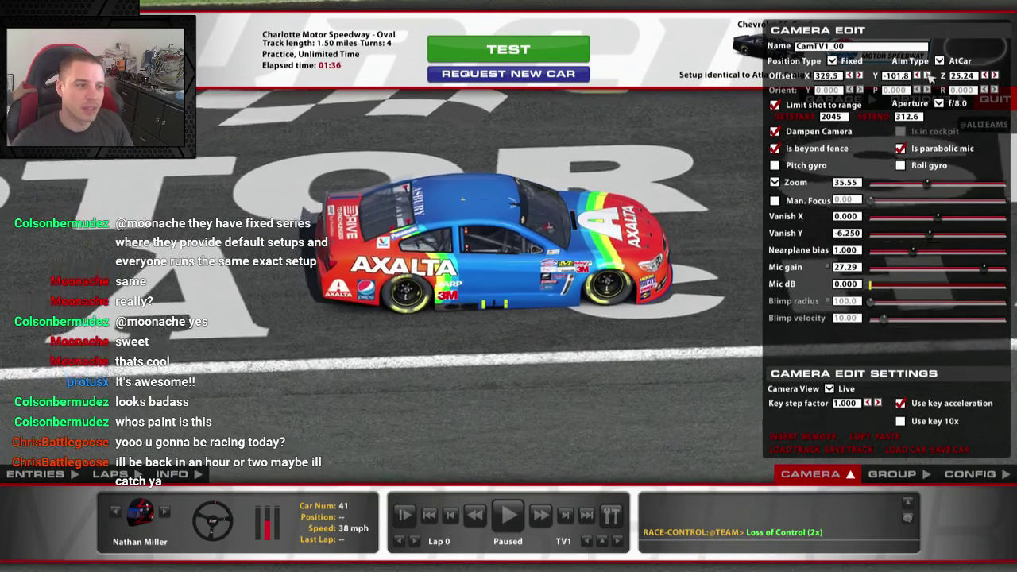
{"action": "key", "text": "Up"}
{"action": "key", "text": "Up"}
{"action": "key", "text": "Up"}
{"action": "key", "text": "Left"}
{"action": "key", "text": "Left"}
{"action": "key", "text": "Left"}
{"action": "key", "text": "Left"}
{"action": "key", "text": "Left"}
{"action": "key", "text": "Left"}
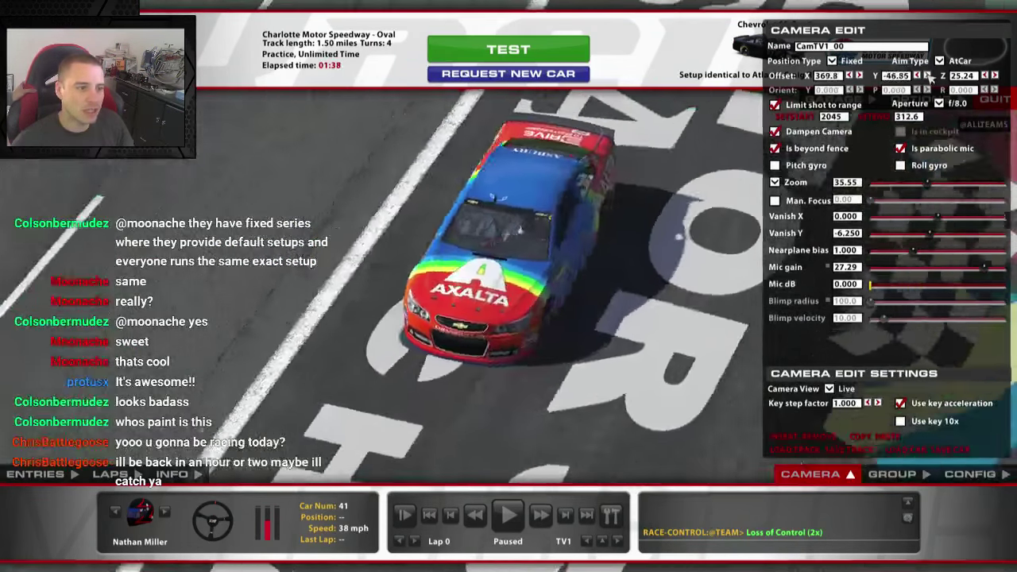
{"action": "key", "text": "Left"}
{"action": "key", "text": "Left"}
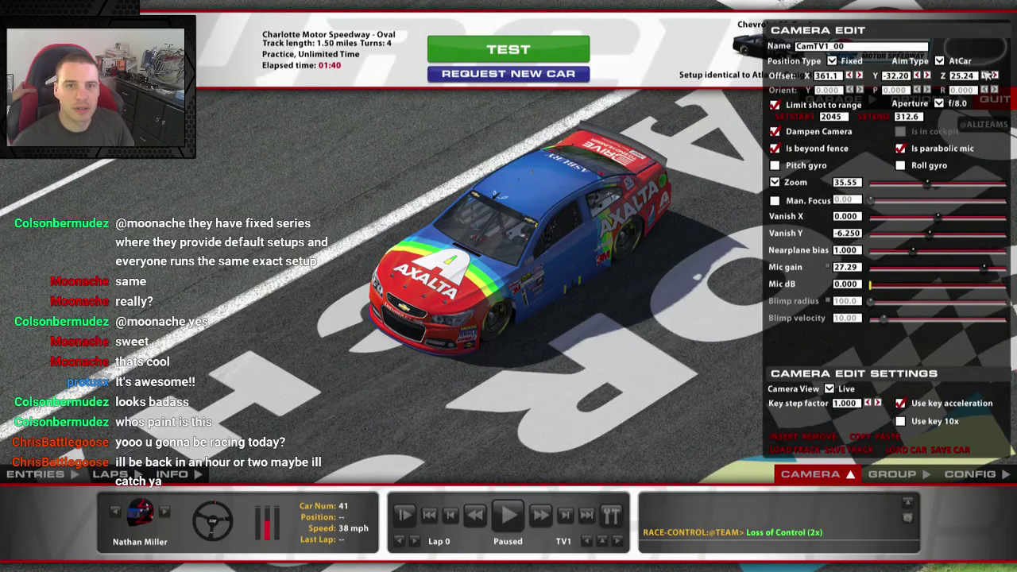
{"action": "left_click", "coordinate": [985, 75]}
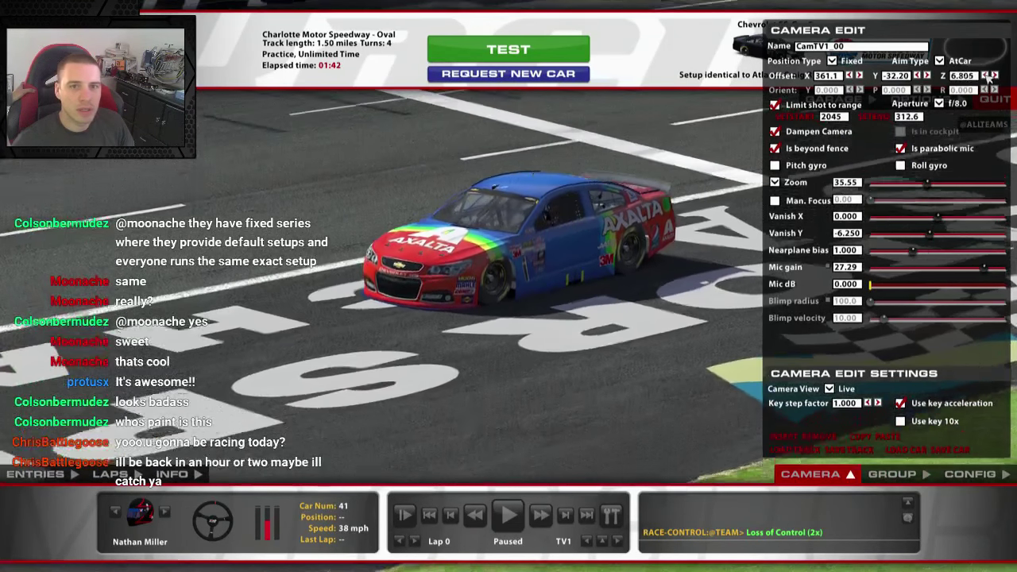
{"action": "left_click", "coordinate": [985, 75]}
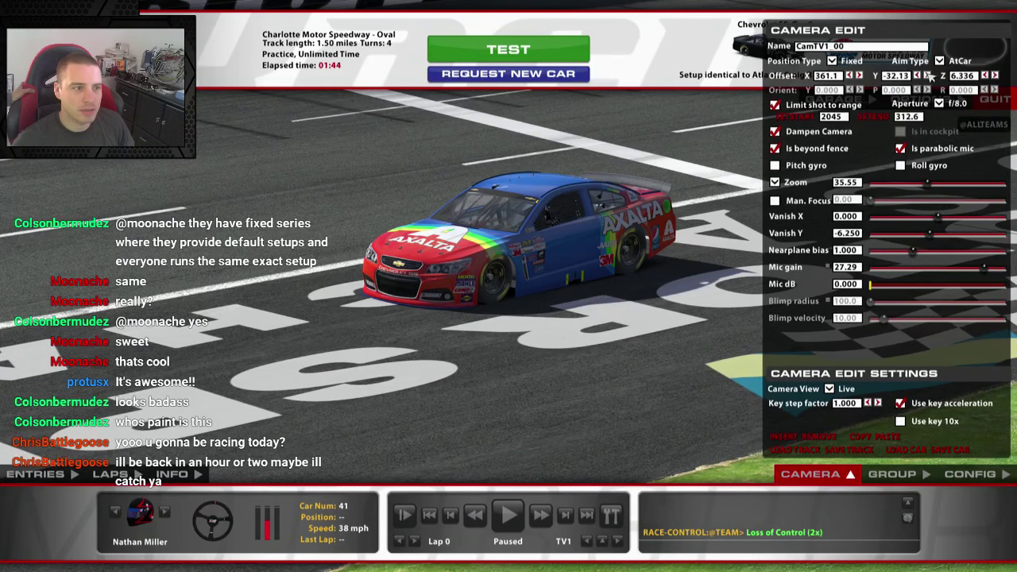
{"action": "left_click", "coordinate": [928, 75]}
{"action": "left_click", "coordinate": [995, 77]}
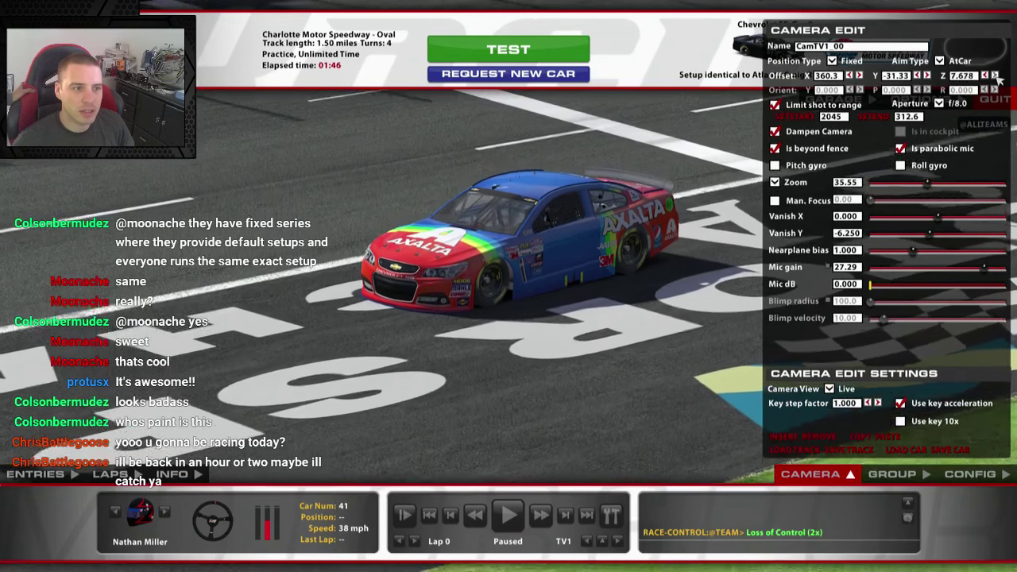
Step: Adjust zoom and camera offsets to frame the whole car, with height at 10.16
{"action": "left_click_drag", "start_coordinate": [928, 183], "coordinate": [948, 183]}
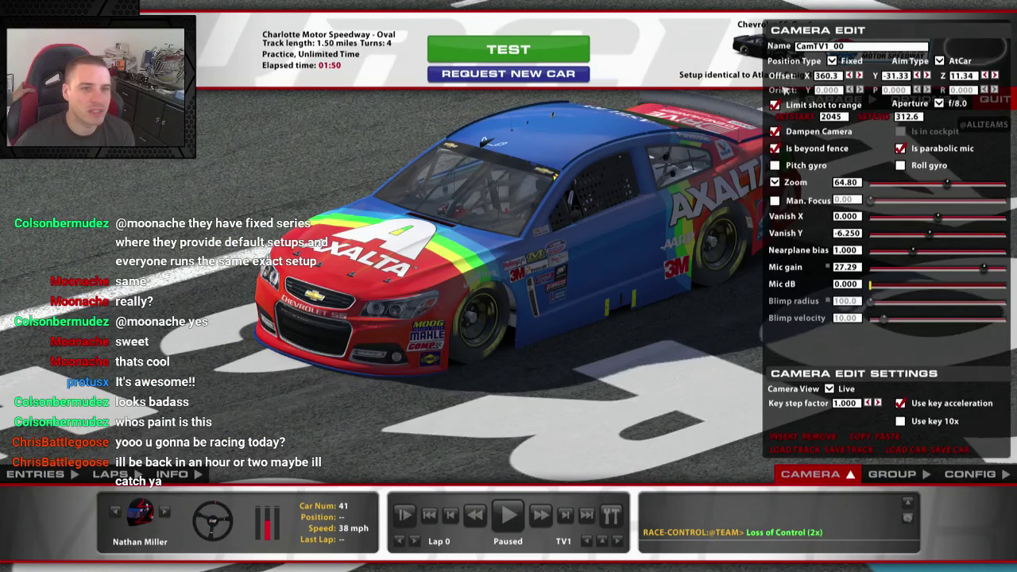
{"action": "left_click", "coordinate": [927, 74]}
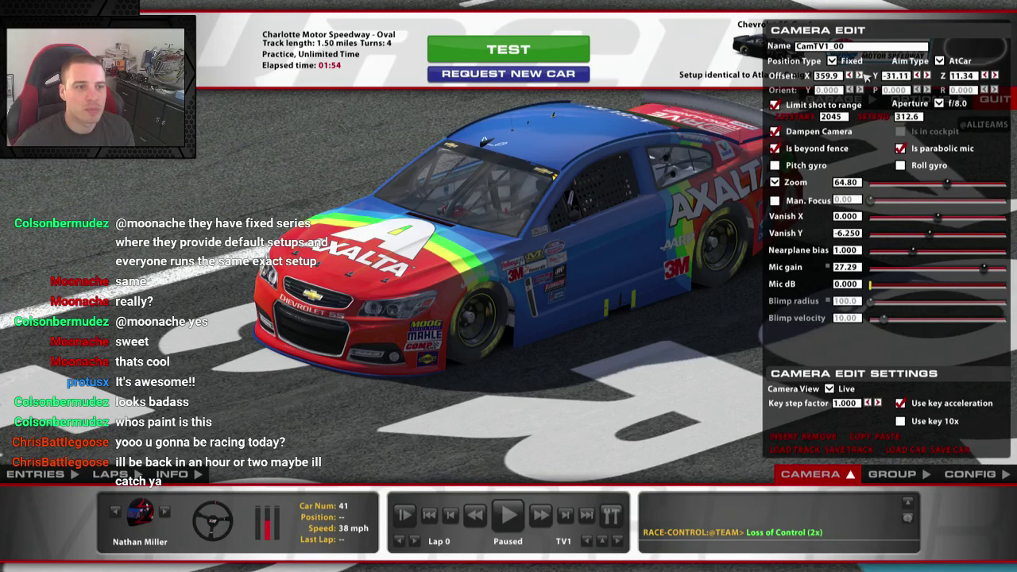
{"action": "key", "text": "Left"}
{"action": "left_click_drag", "start_coordinate": [945, 183], "coordinate": [933, 182]}
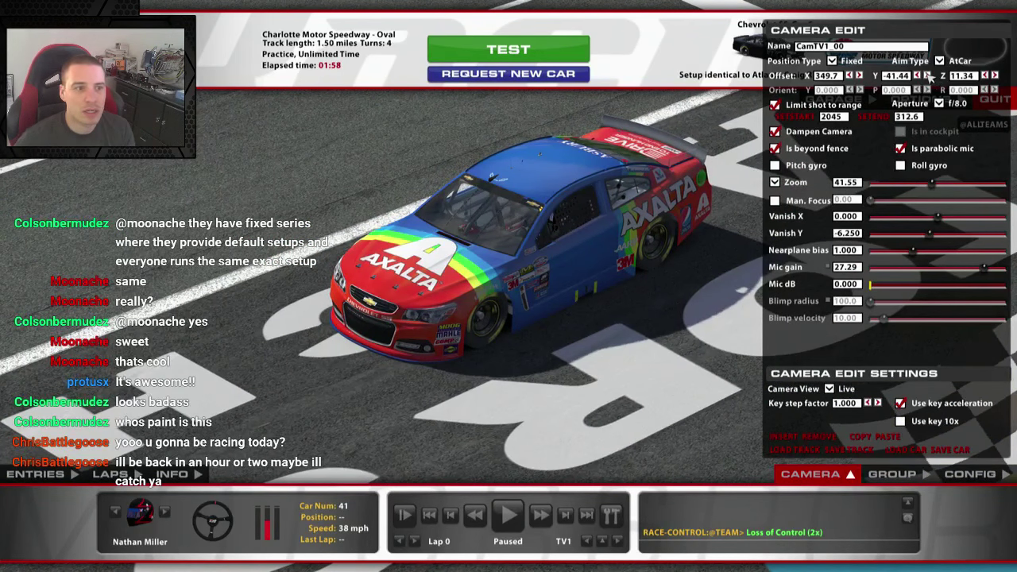
{"action": "left_click", "coordinate": [929, 76]}
{"action": "left_click", "coordinate": [995, 75]}
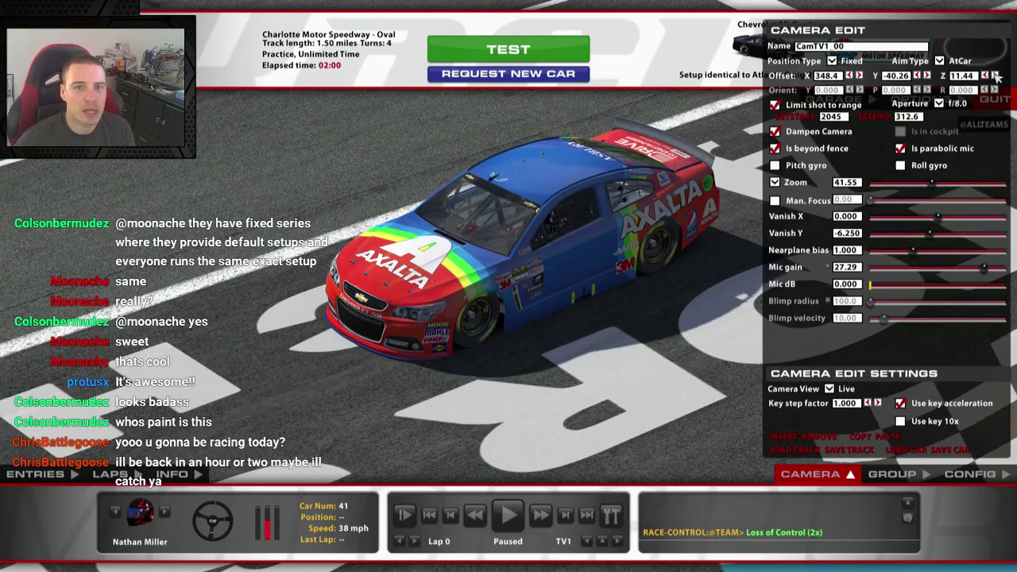
{"action": "left_click", "coordinate": [986, 74]}
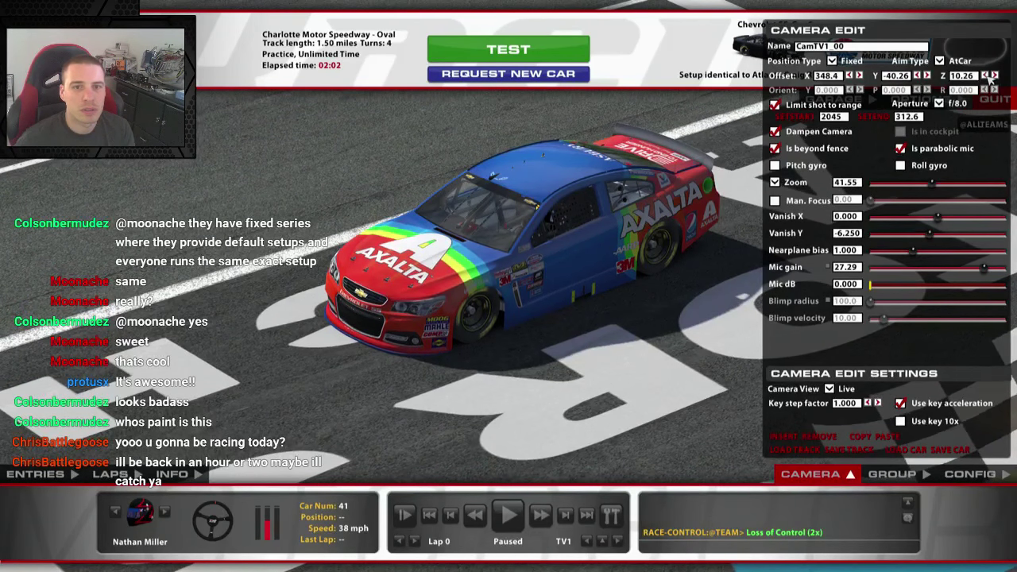
Step: Drop the camera near track level (Z 4.809), zoom to 43.72, and hide overlays
{"action": "left_click", "coordinate": [918, 75]}
{"action": "left_click", "coordinate": [859, 75]}
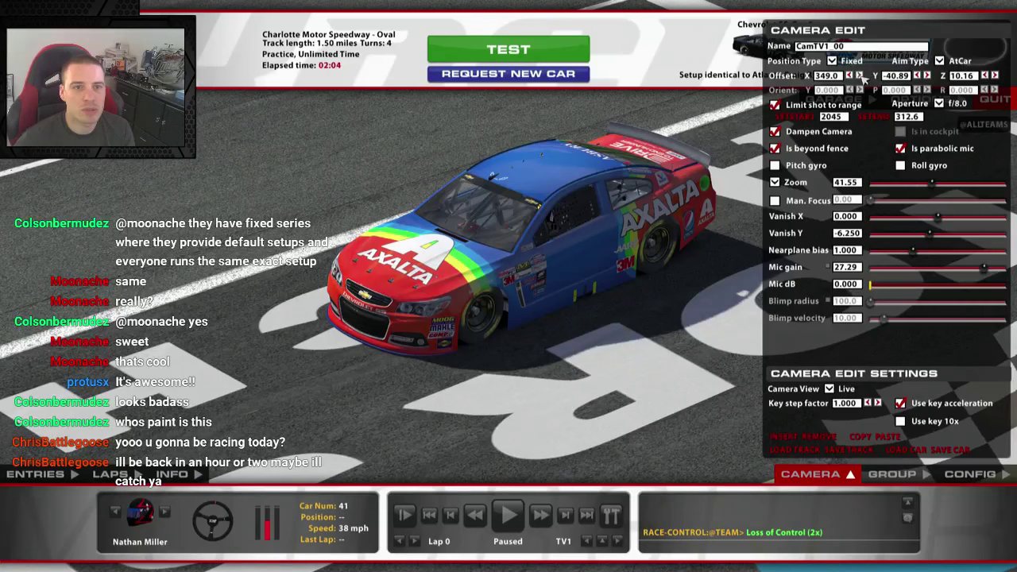
{"action": "left_click", "coordinate": [849, 75]}
{"action": "left_click", "coordinate": [918, 75]}
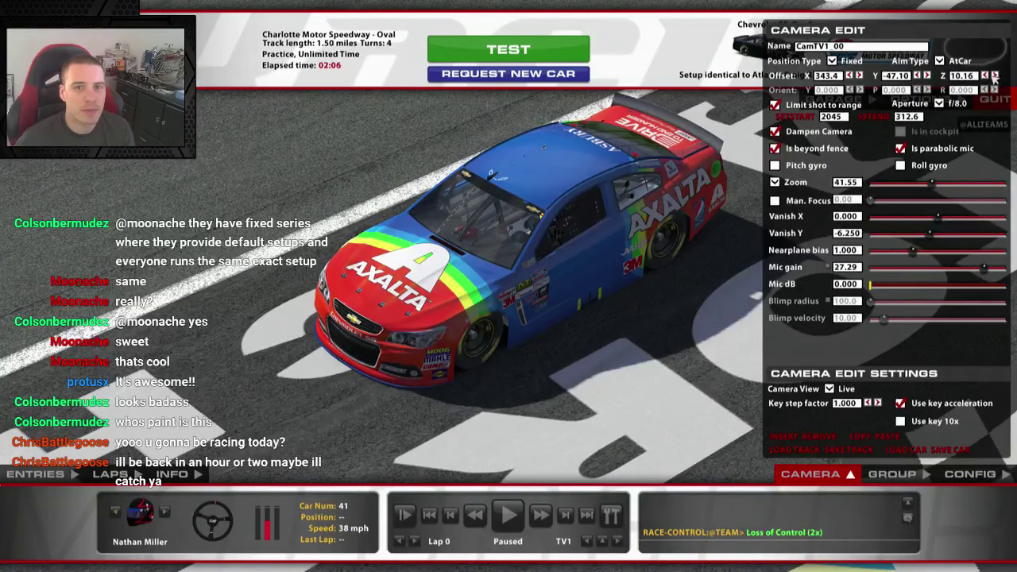
{"action": "left_click", "coordinate": [985, 75]}
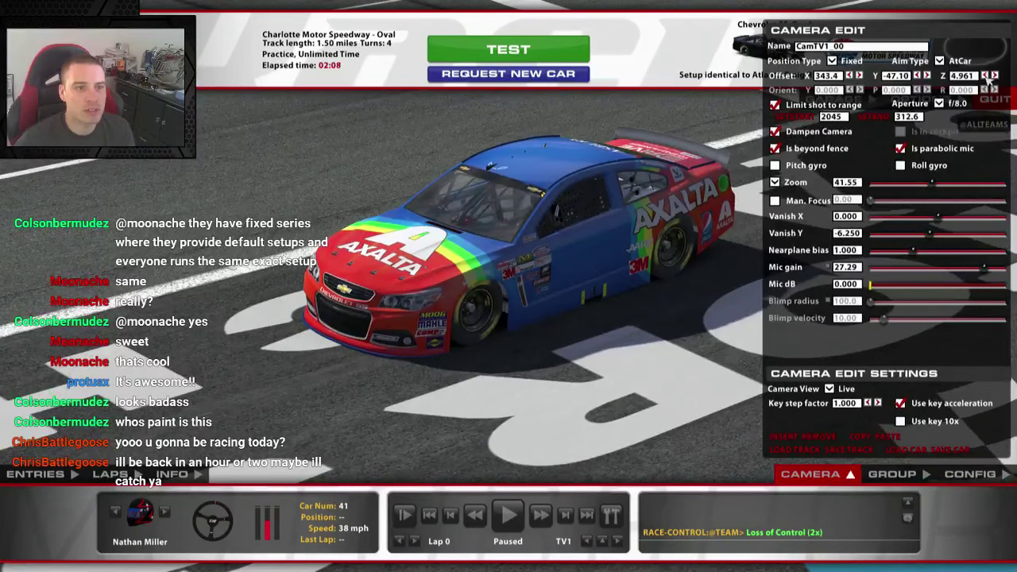
{"action": "left_click", "coordinate": [985, 75]}
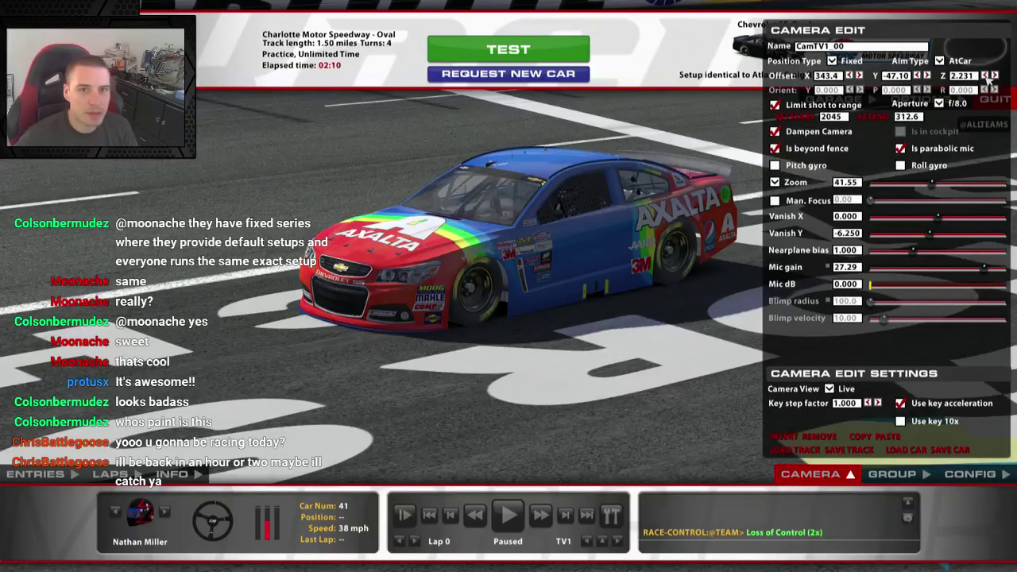
{"action": "left_click", "coordinate": [997, 75]}
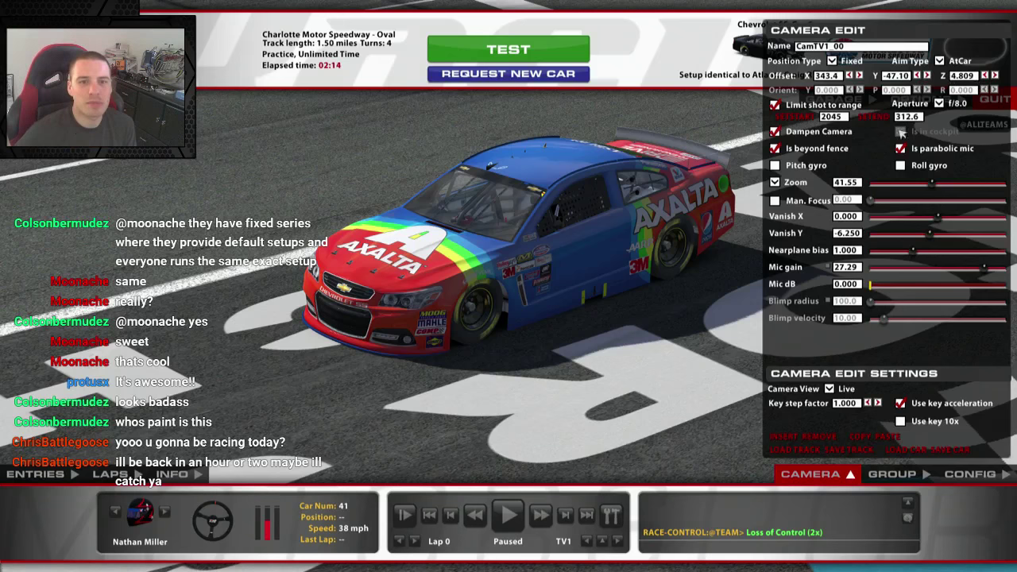
{"action": "left_click_drag", "start_coordinate": [945, 188], "coordinate": [937, 184]}
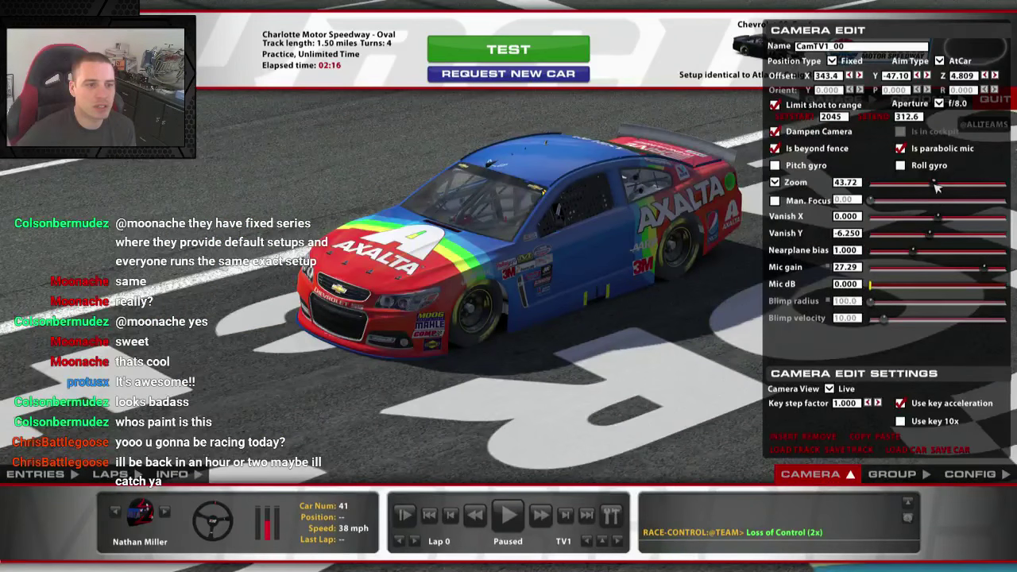
{"action": "key", "text": "space"}
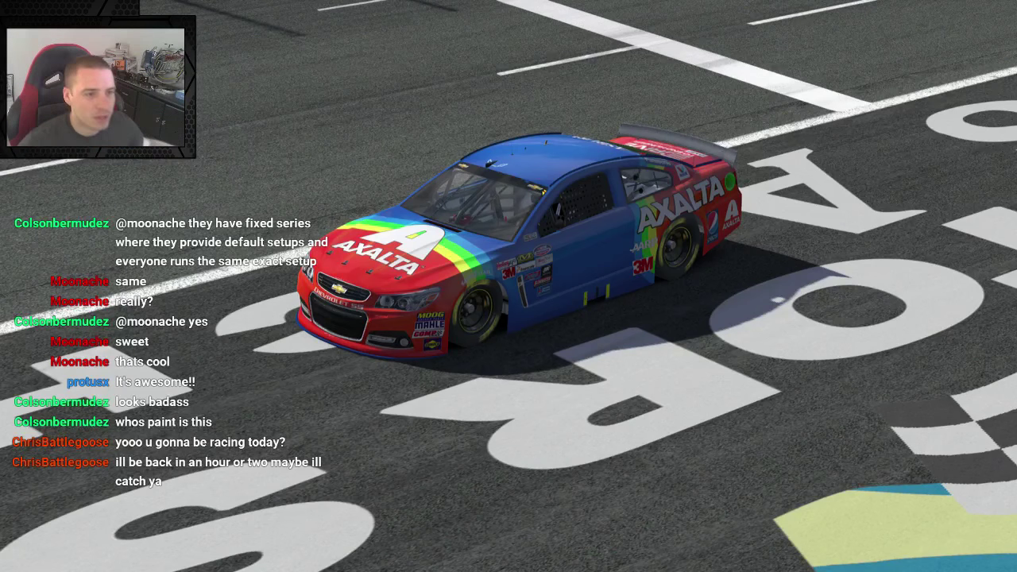
Step: Alt+Tab out of the iRacing sim back to the desktop
{"action": "key", "text": "alt+Tab"}
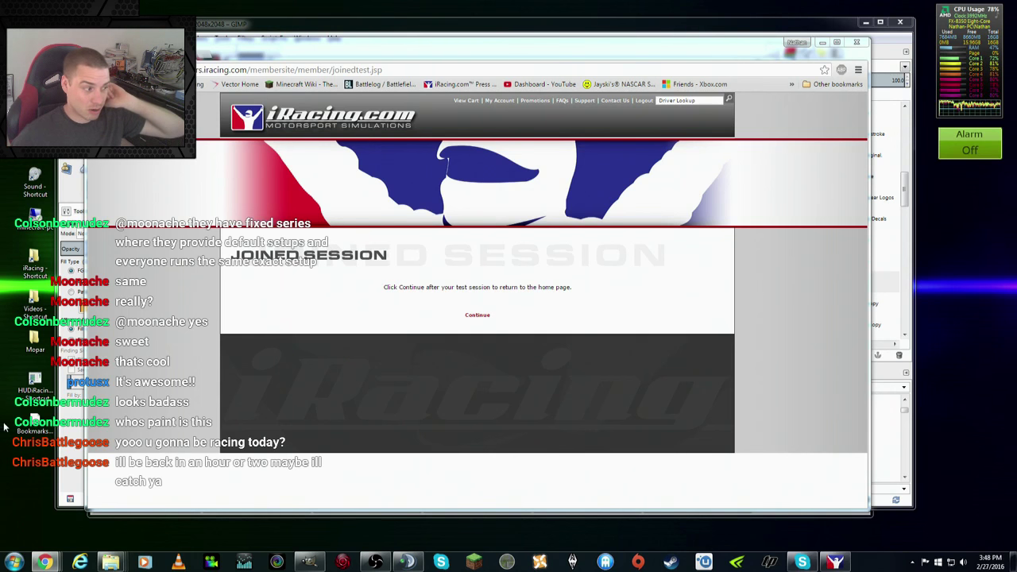
Step: Paste the front-quarter screenshot into Paint and crop it to the car
{"action": "key", "text": "super"}
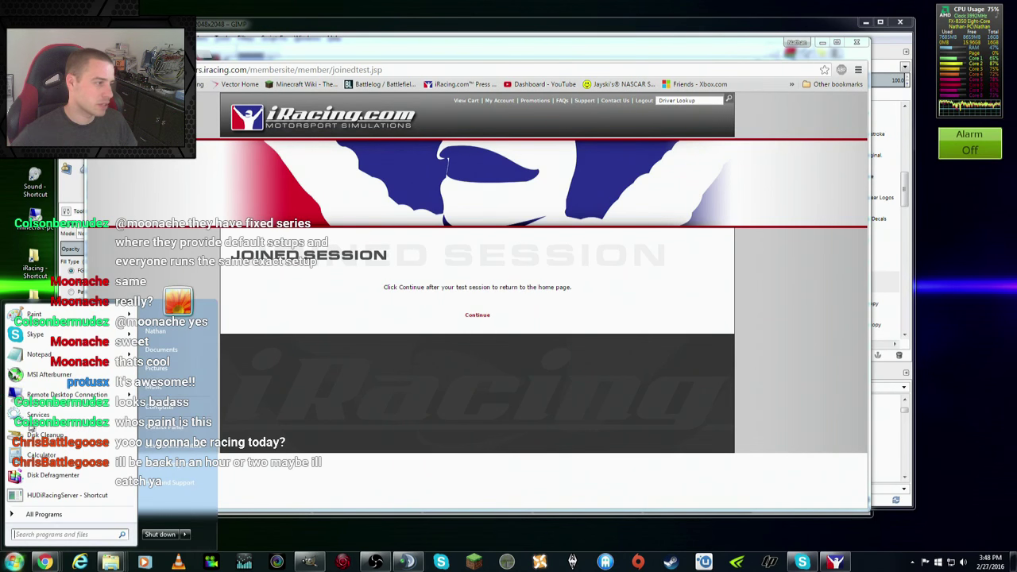
{"action": "type", "text": "paint"}
{"action": "key", "text": "Return"}
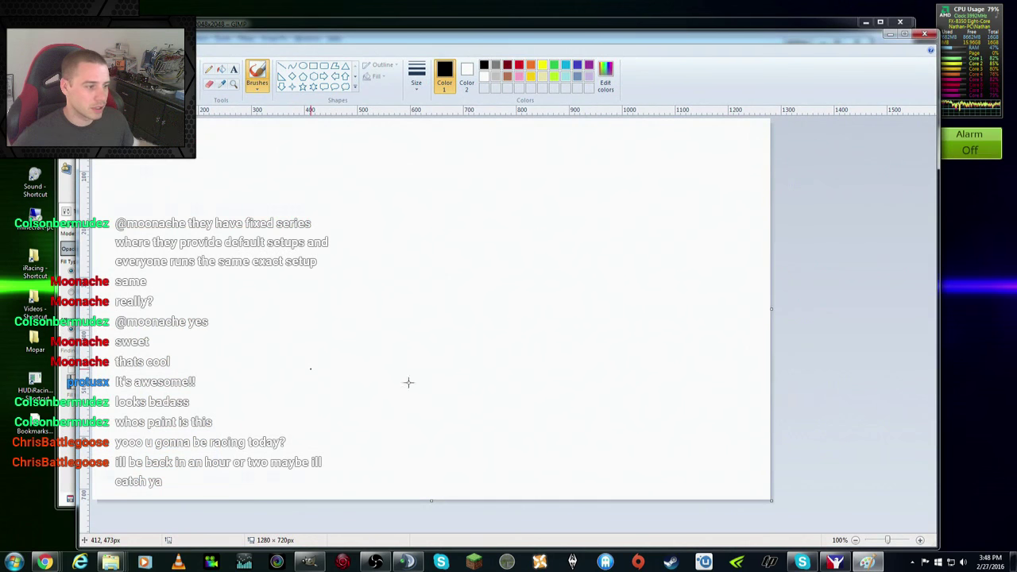
{"action": "key", "text": "ctrl+v"}
{"action": "scroll", "coordinate": [691, 401], "scroll_direction": "right", "scroll_amount": 10}
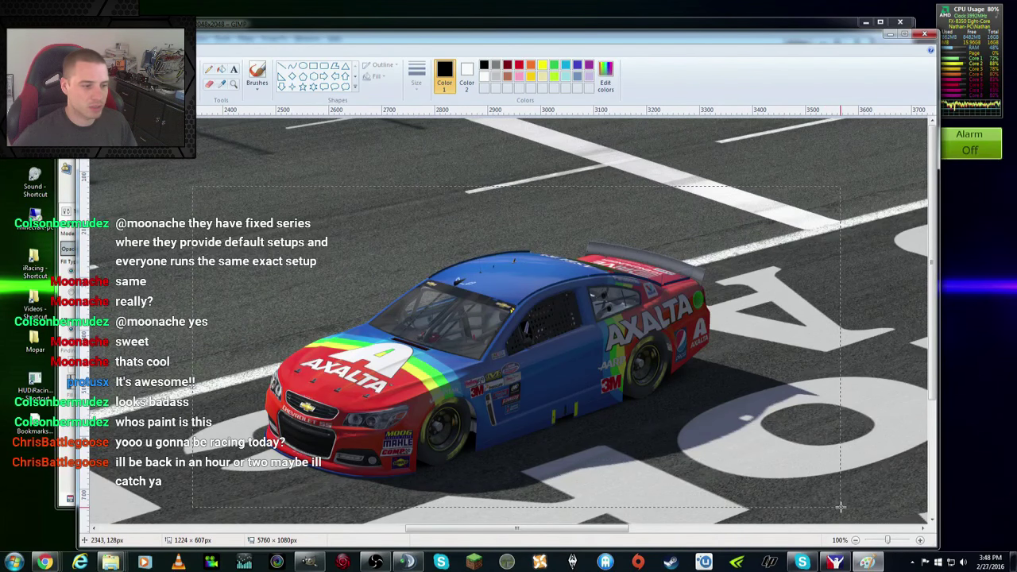
{"action": "left_click_drag", "start_coordinate": [840, 510], "coordinate": [839, 510]}
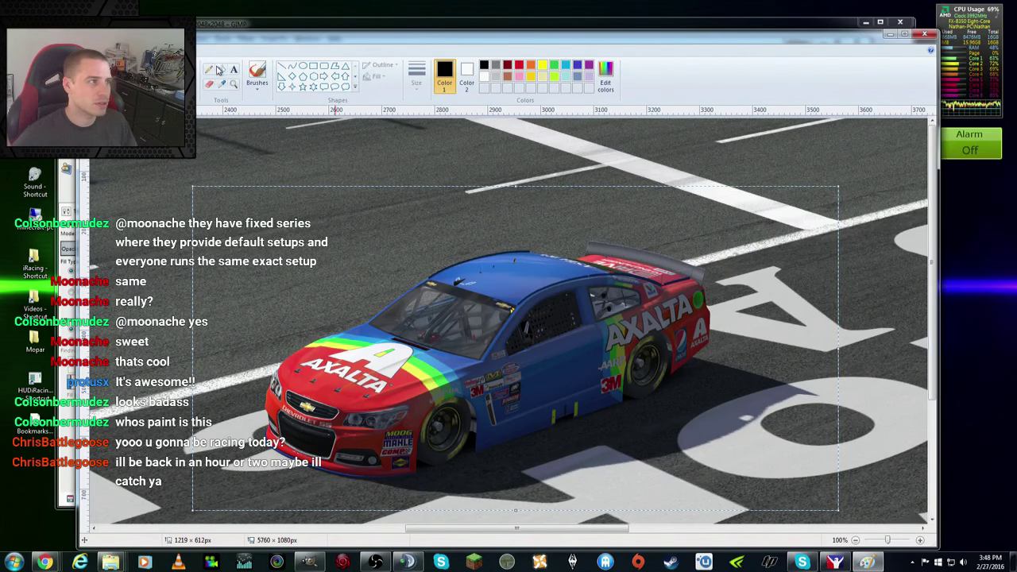
{"action": "left_click", "coordinate": [179, 65]}
Step: Save the cropped image as JPEG 'RW 1' in My Pictures > Paint Schemes
{"action": "left_click", "coordinate": [99, 38]}
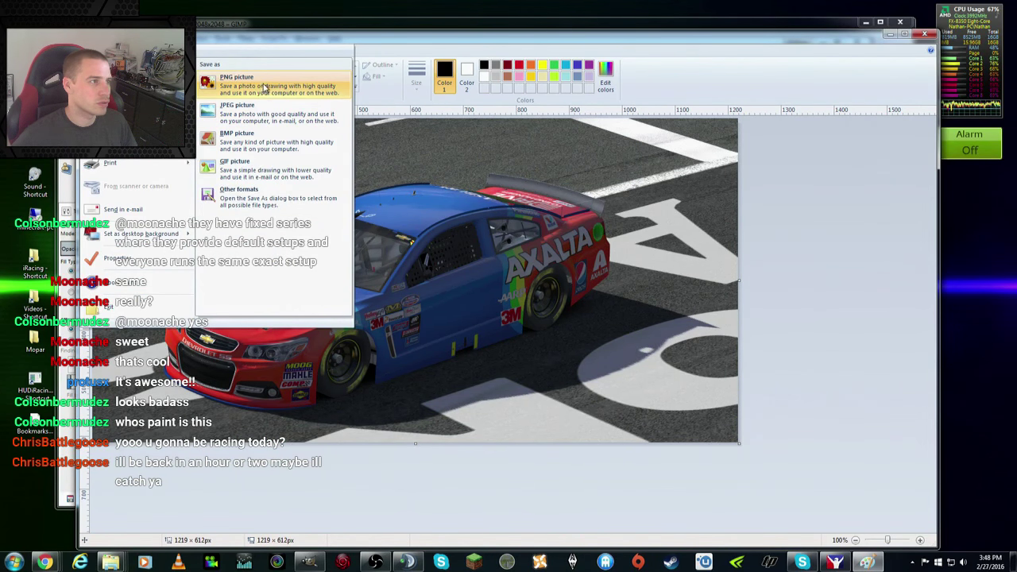
{"action": "left_click", "coordinate": [256, 112]}
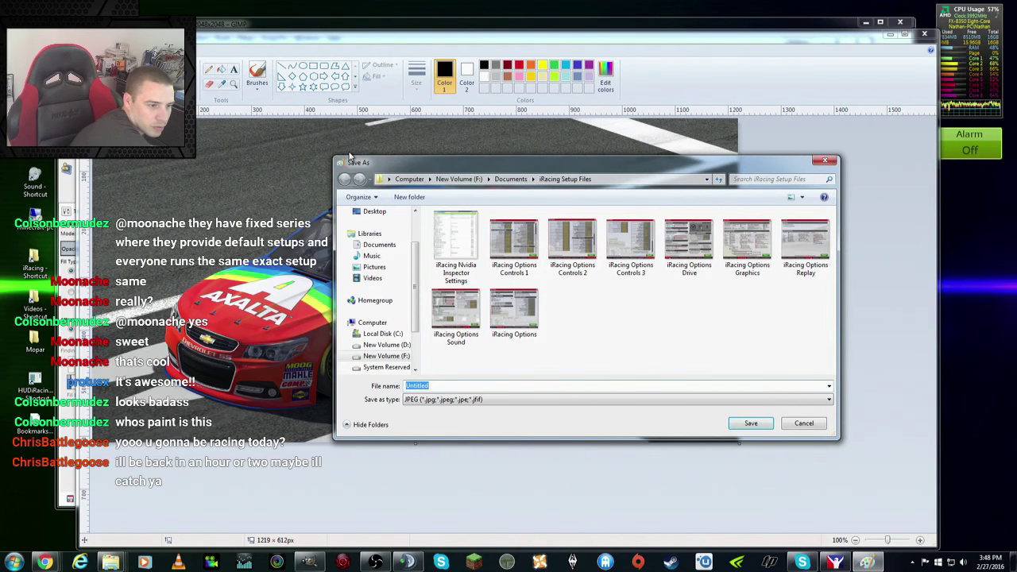
{"action": "type", "text": "RW 1"}
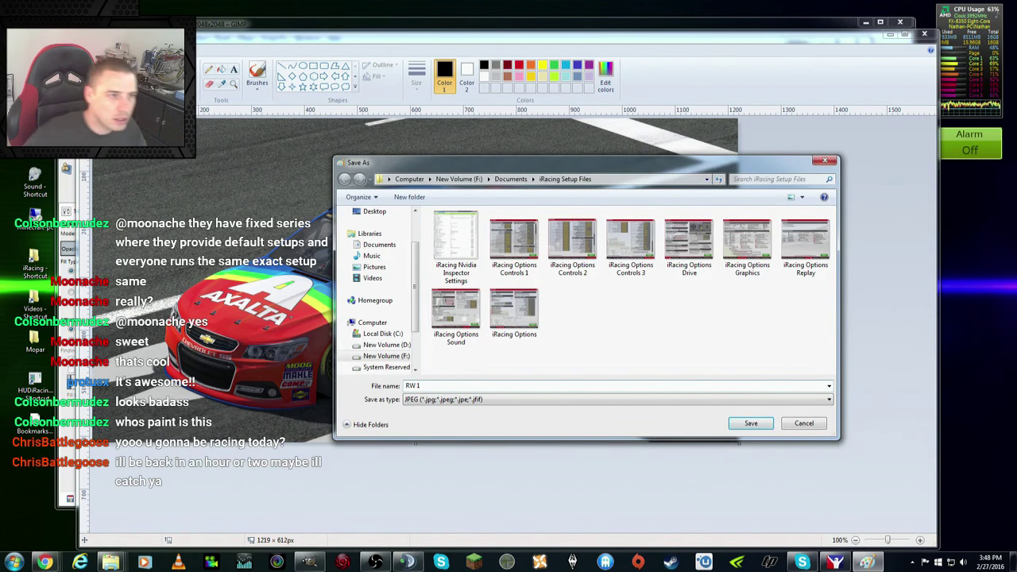
{"action": "left_click", "coordinate": [511, 179]}
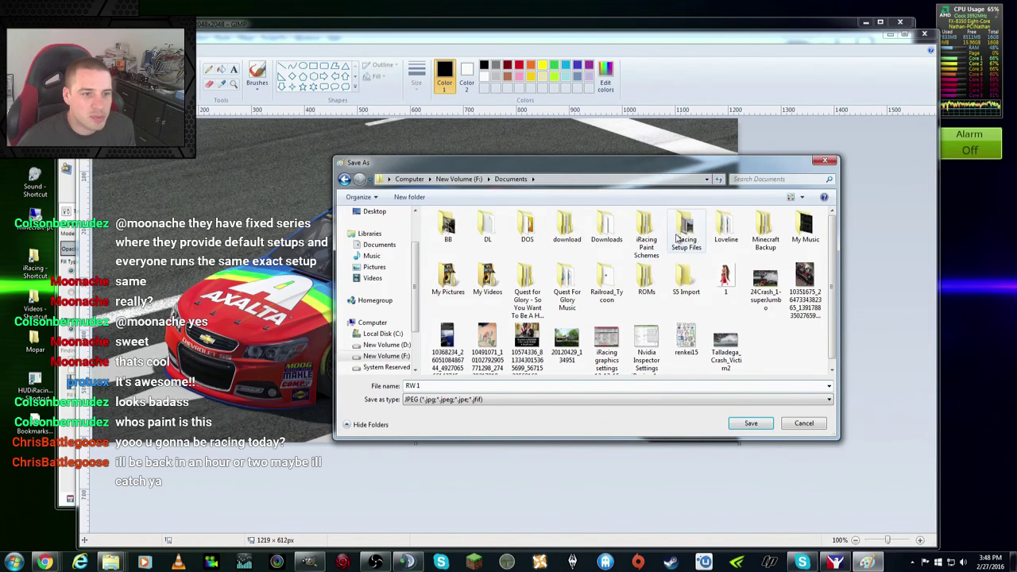
{"action": "double_click", "coordinate": [449, 278]}
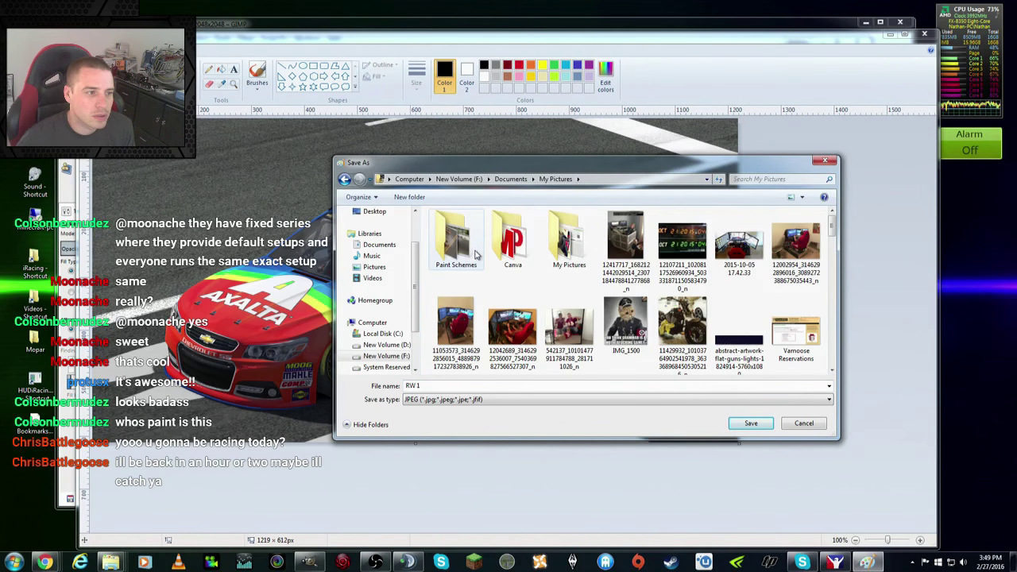
{"action": "double_click", "coordinate": [447, 232]}
{"action": "left_click", "coordinate": [751, 424]}
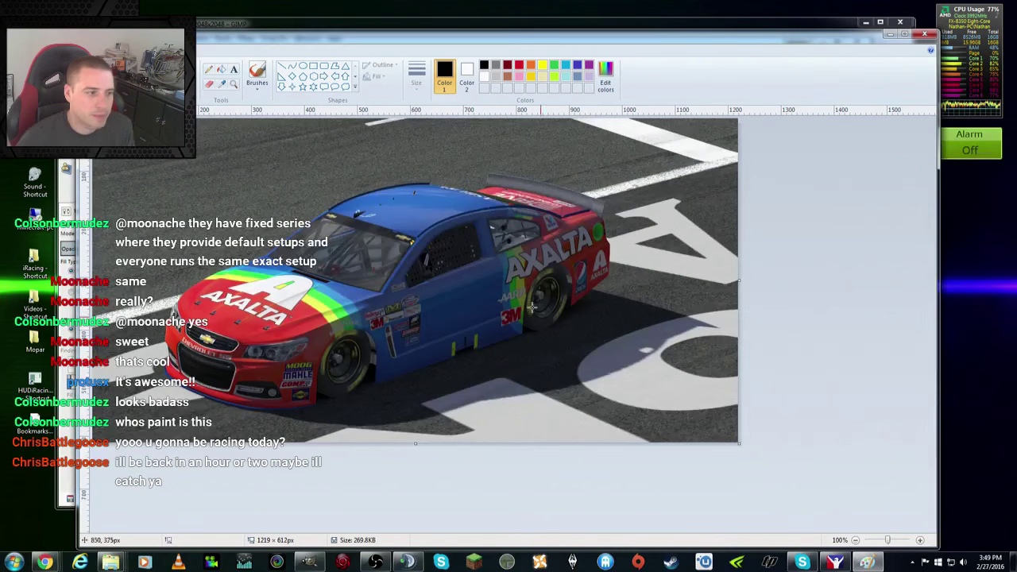
Step: Orbit the camera to the Axalta's rear quarter and capture an overlay-free shot
{"action": "left_click", "coordinate": [923, 36]}
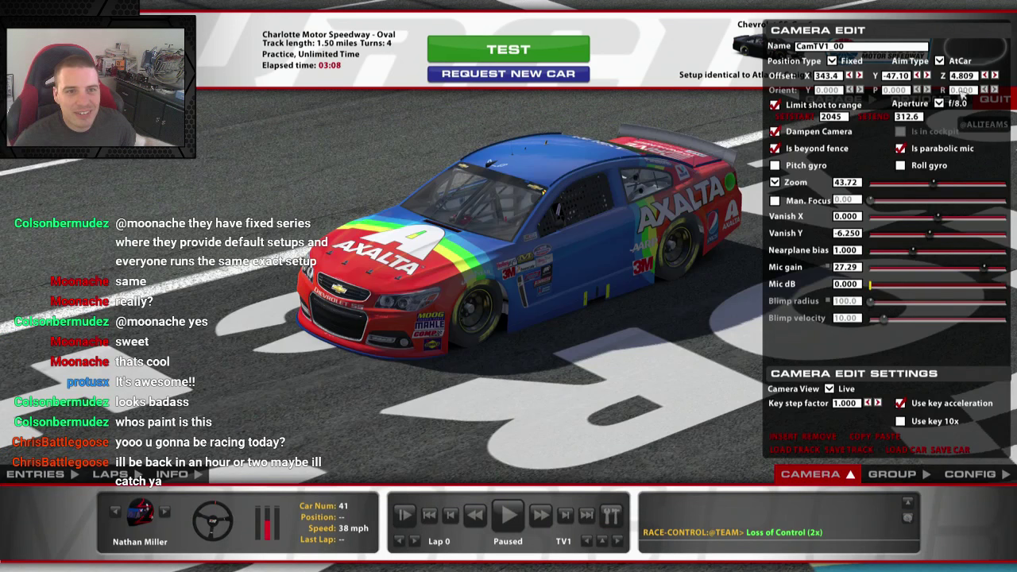
{"action": "left_click", "coordinate": [920, 75]}
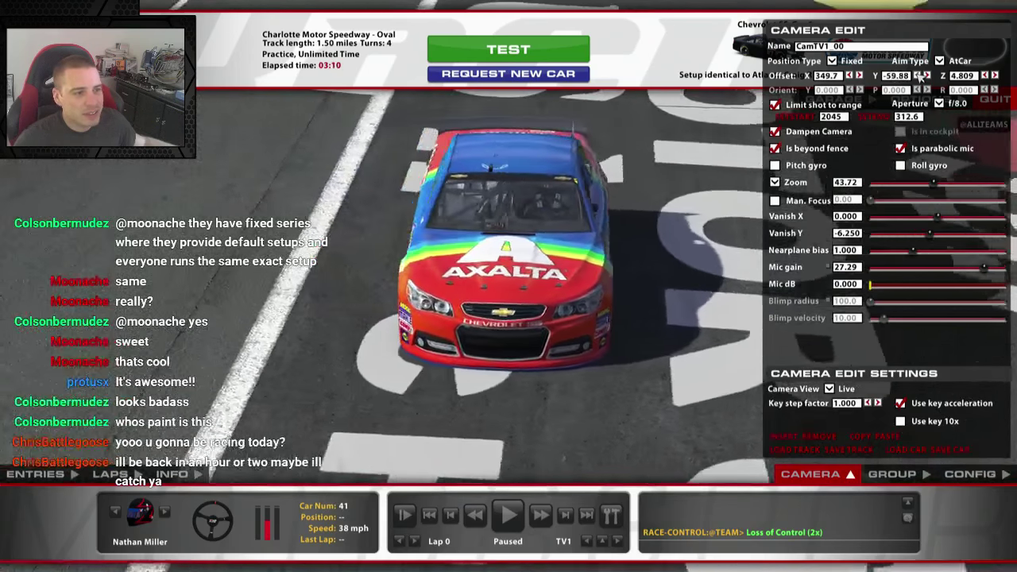
{"action": "left_click", "coordinate": [919, 75]}
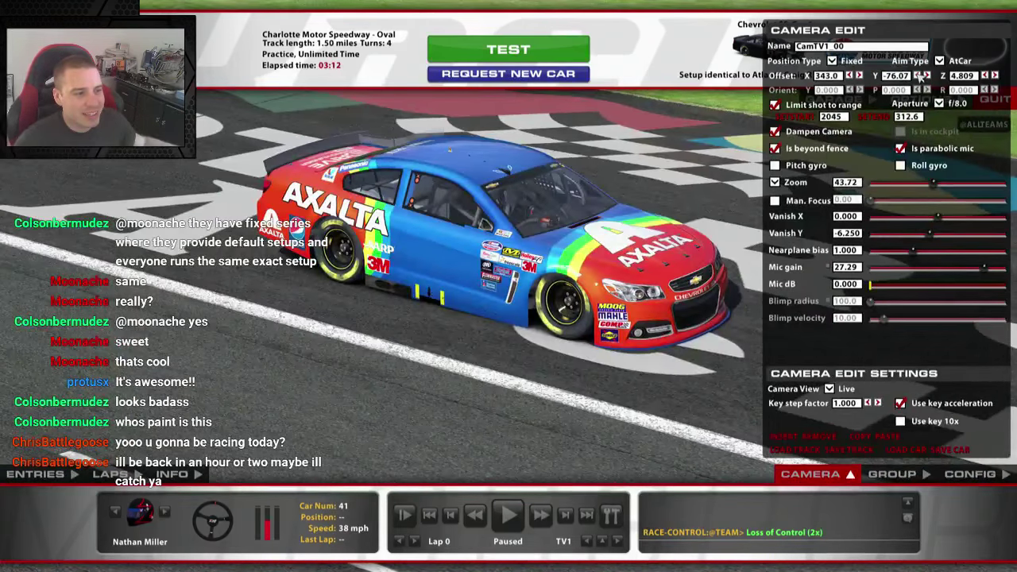
{"action": "left_click", "coordinate": [920, 74]}
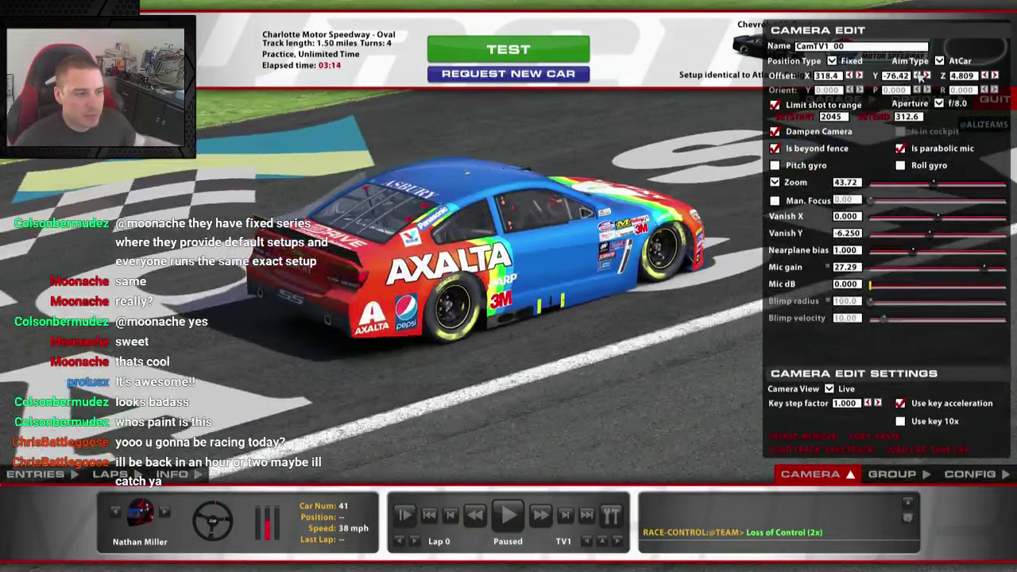
{"action": "left_click", "coordinate": [919, 75]}
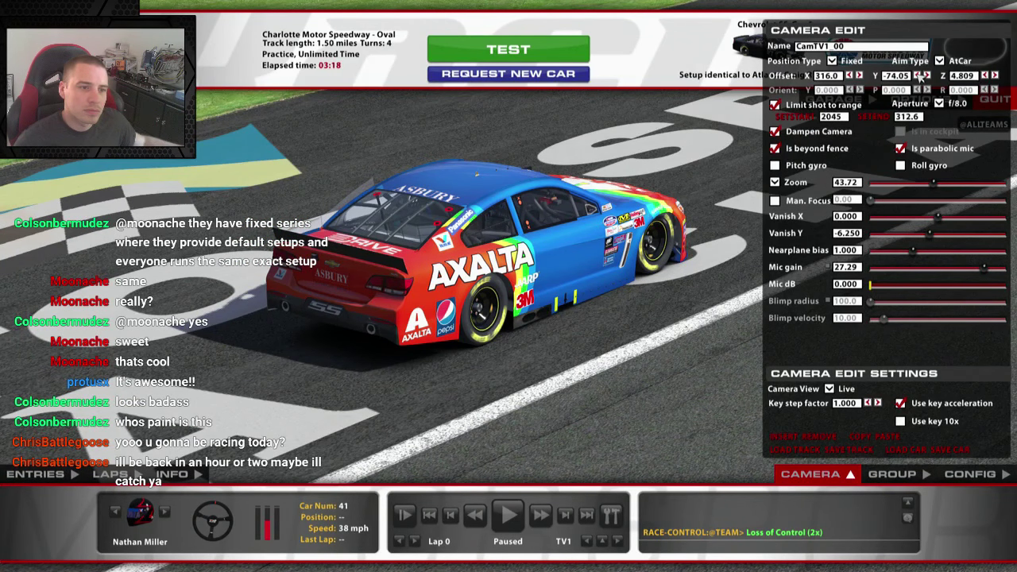
{"action": "key", "text": "space"}
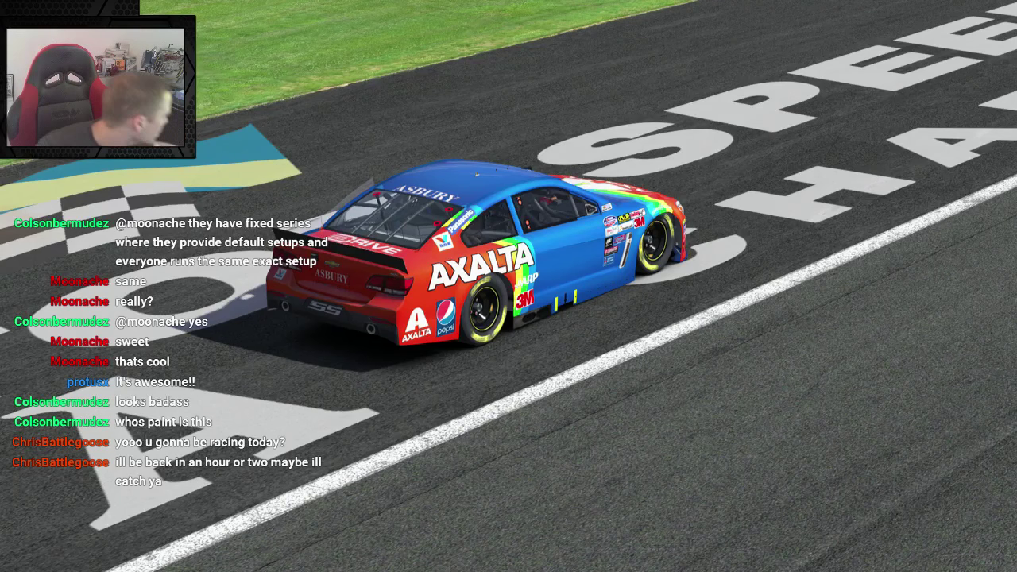
{"action": "key", "text": "space"}
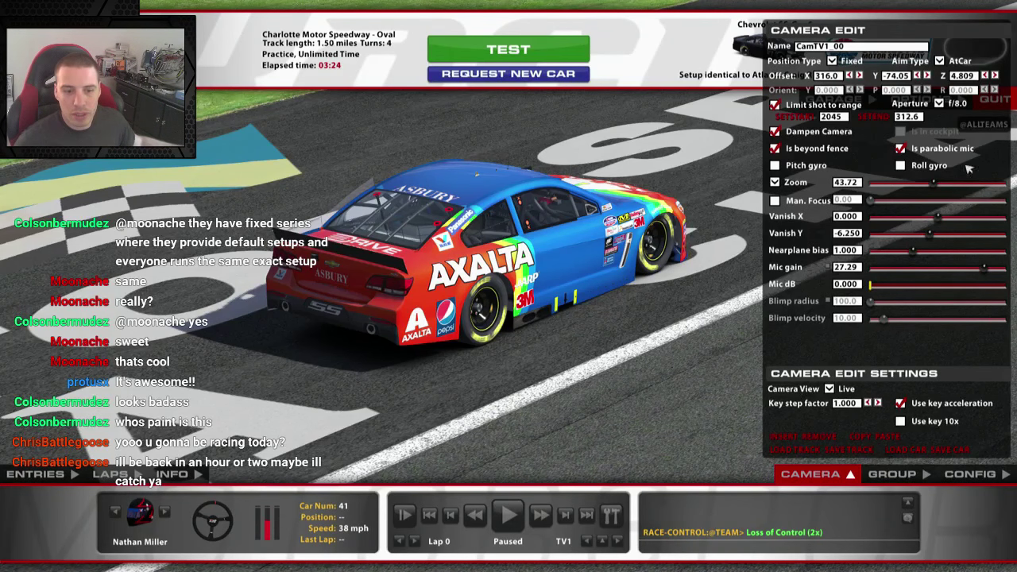
Step: Close Camera Edit and quit the test session, confirming with Yes
{"action": "left_click", "coordinate": [848, 474]}
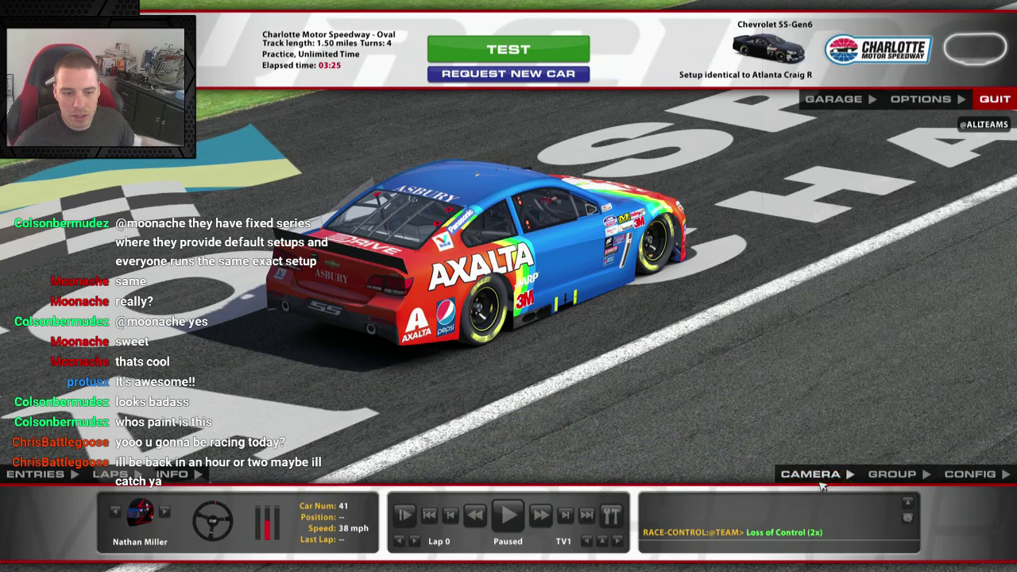
{"action": "left_click", "coordinate": [993, 100]}
{"action": "left_click", "coordinate": [445, 310]}
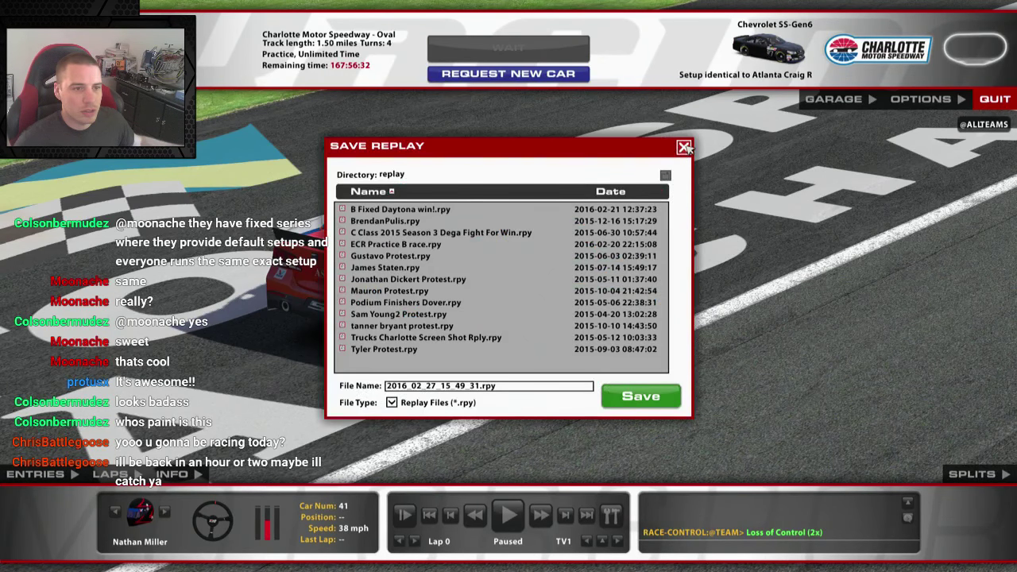
Step: Close the Save Replay dialog without saving the replay
{"action": "left_click", "coordinate": [684, 147]}
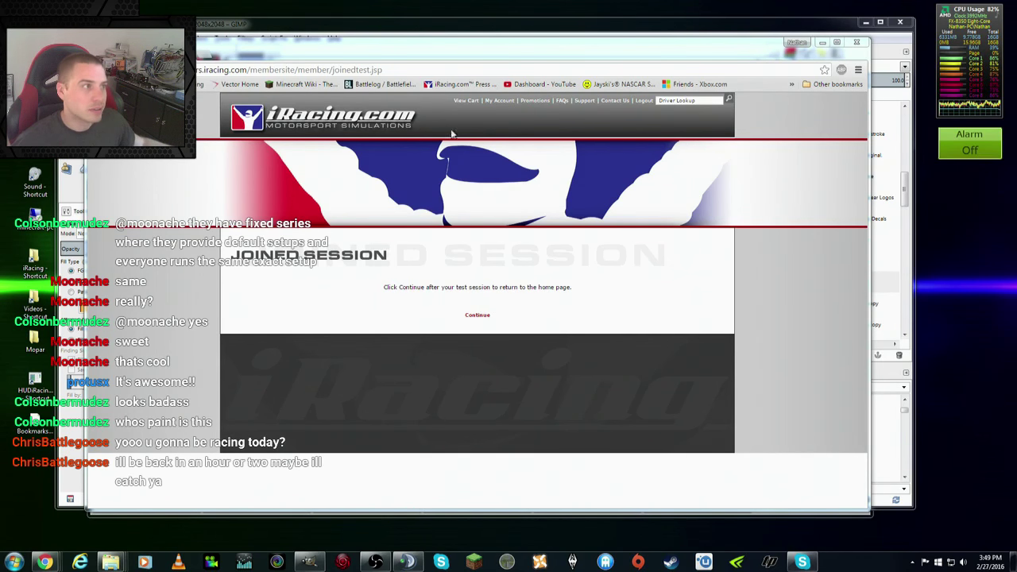
Step: Paste the rear-quarter screenshot into Paint and crop it to 947 × 595 px
{"action": "key", "text": "super"}
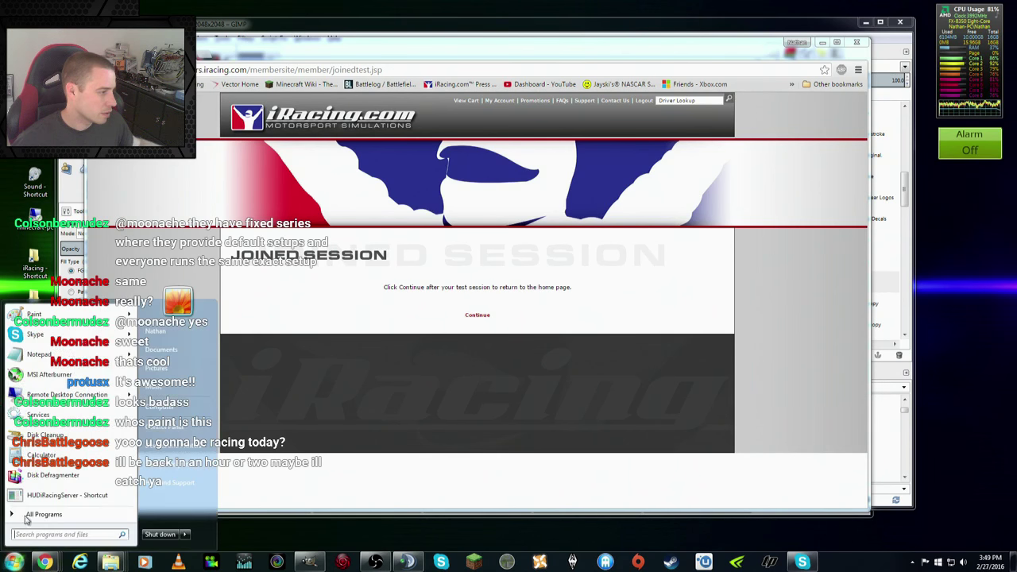
{"action": "type", "text": "paint"}
{"action": "key", "text": "Return"}
{"action": "key", "text": "ctrl+v"}
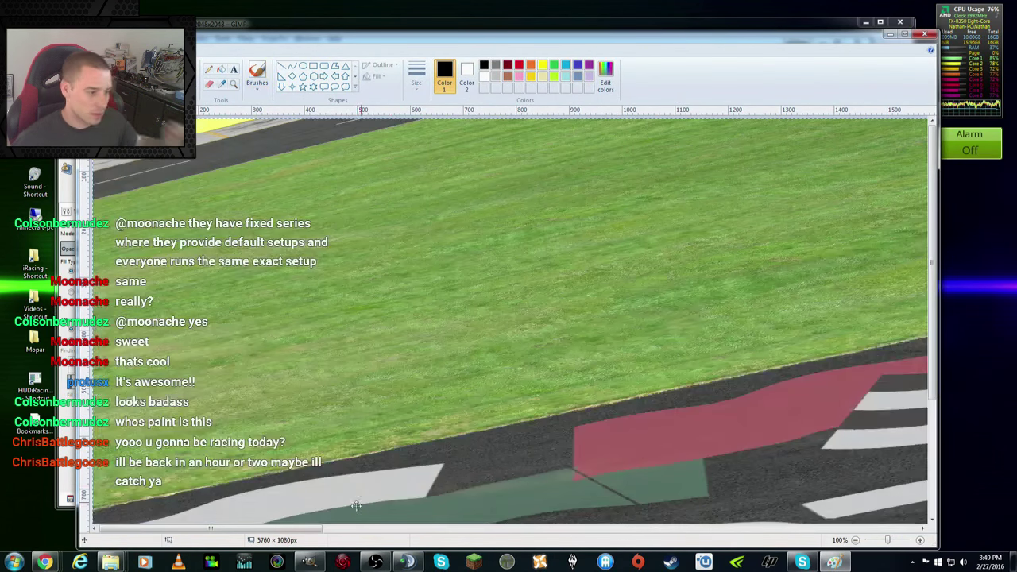
{"action": "left_click_drag", "start_coordinate": [309, 523], "coordinate": [596, 522]}
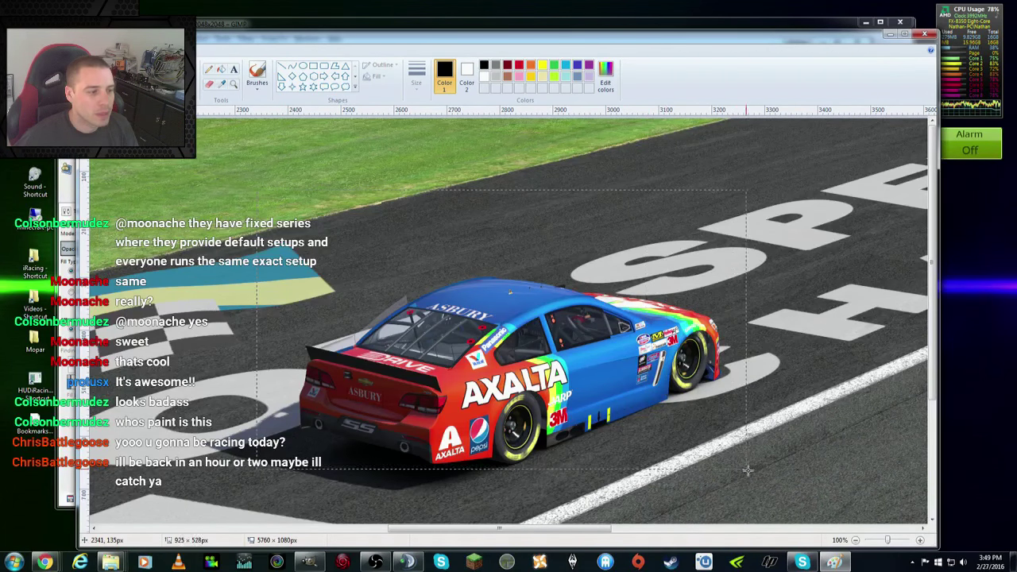
{"action": "left_click_drag", "start_coordinate": [748, 471], "coordinate": [758, 504]}
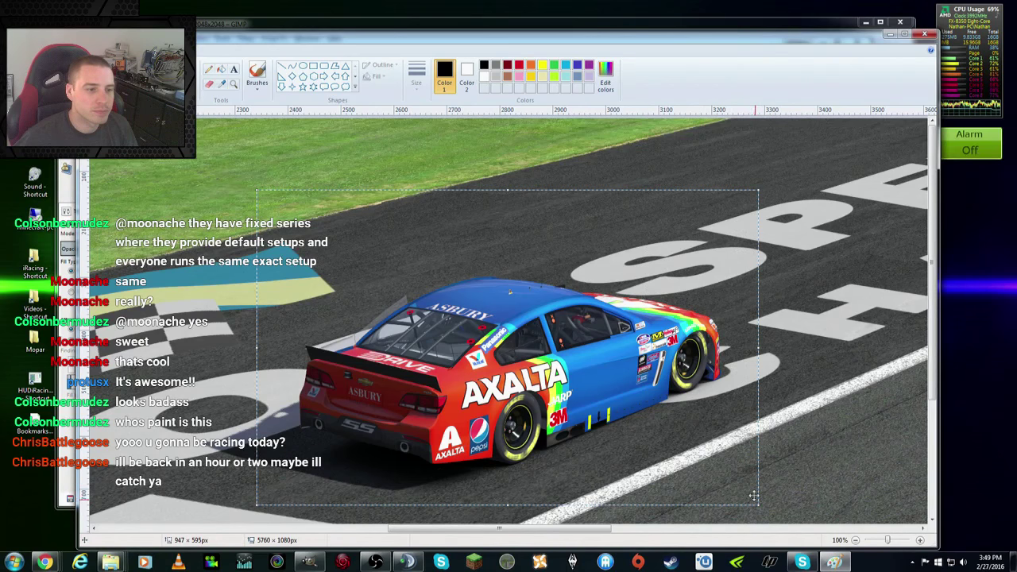
{"action": "left_click", "coordinate": [201, 86]}
Step: Save the cropped image as JPEG 'RW 2' in the Paint Schemes folder
{"action": "left_click", "coordinate": [211, 37]}
{"action": "mouse_move", "coordinate": [139, 76]}
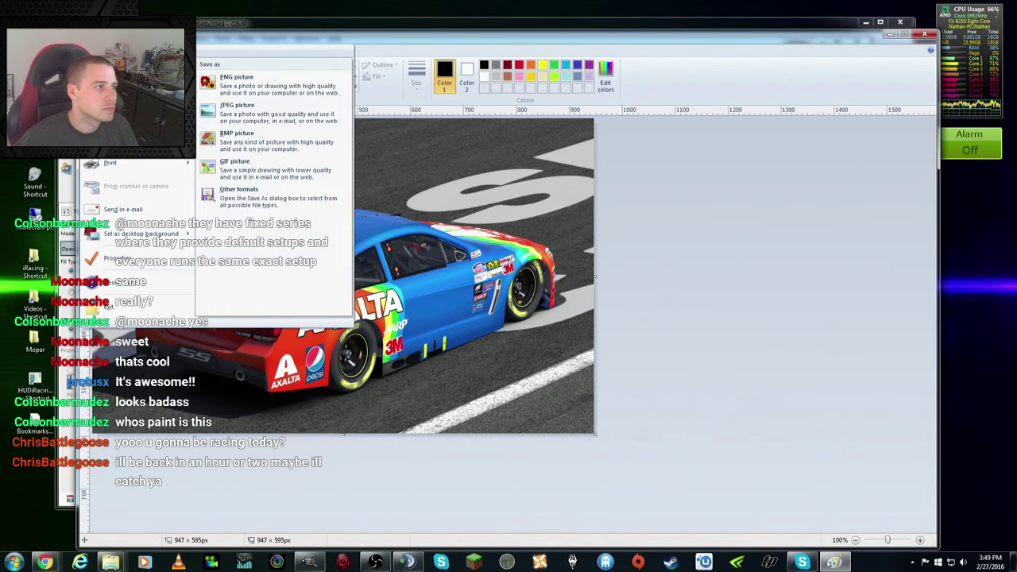
{"action": "left_click", "coordinate": [239, 135]}
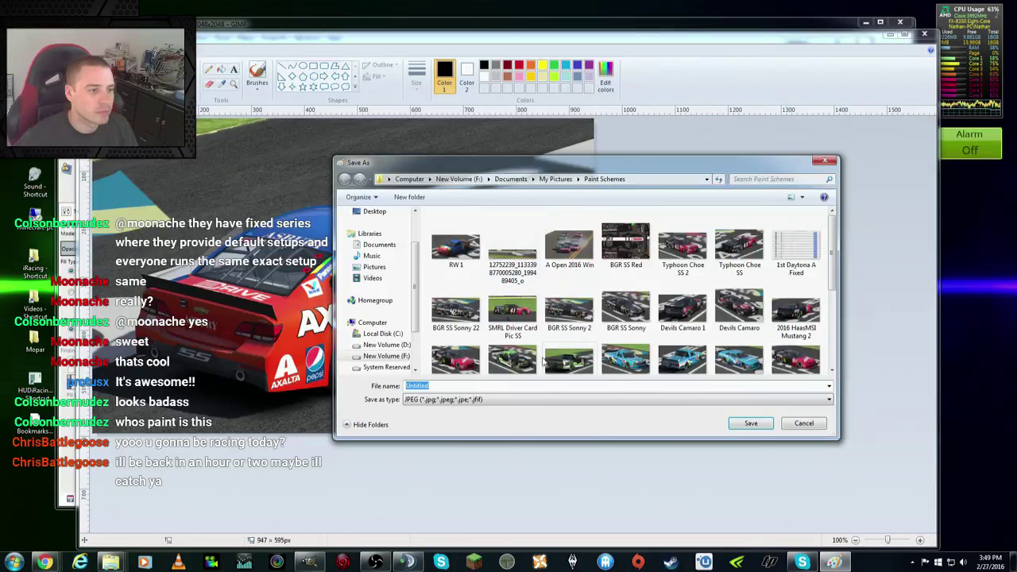
{"action": "left_click", "coordinate": [453, 266]}
{"action": "left_click", "coordinate": [443, 385]}
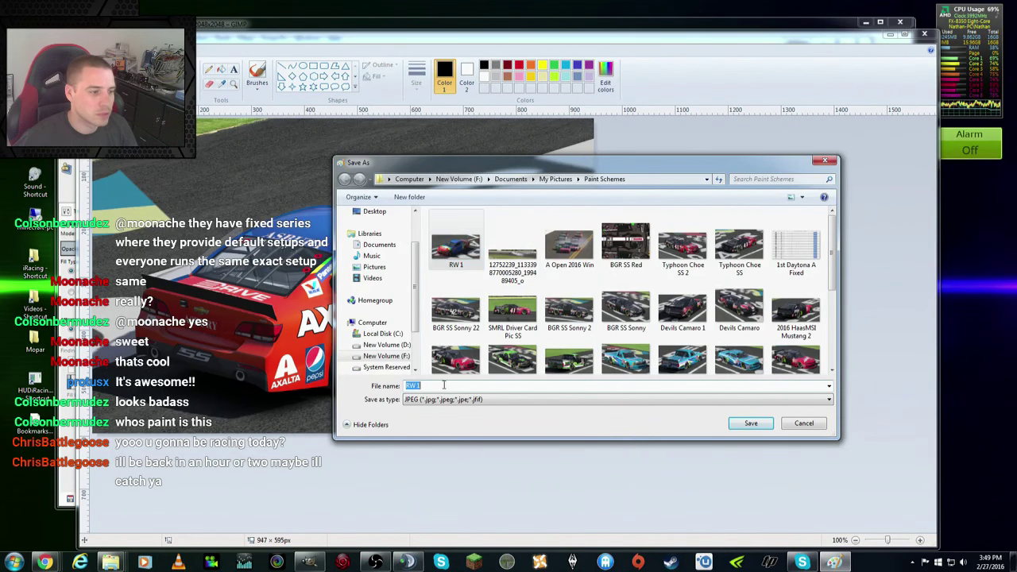
{"action": "key", "text": "BackSpace"}
{"action": "type", "text": "2"}
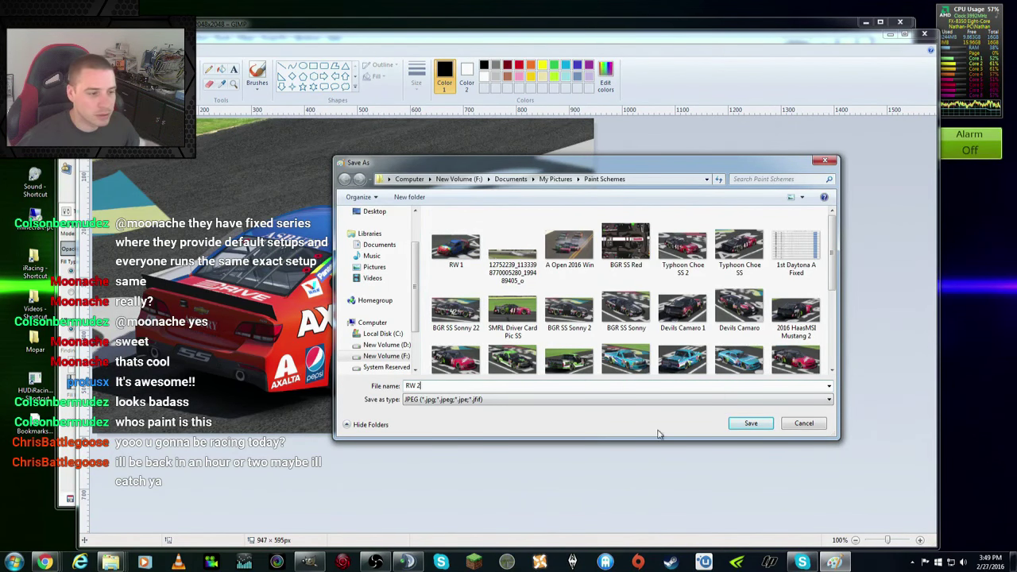
{"action": "left_click", "coordinate": [751, 424]}
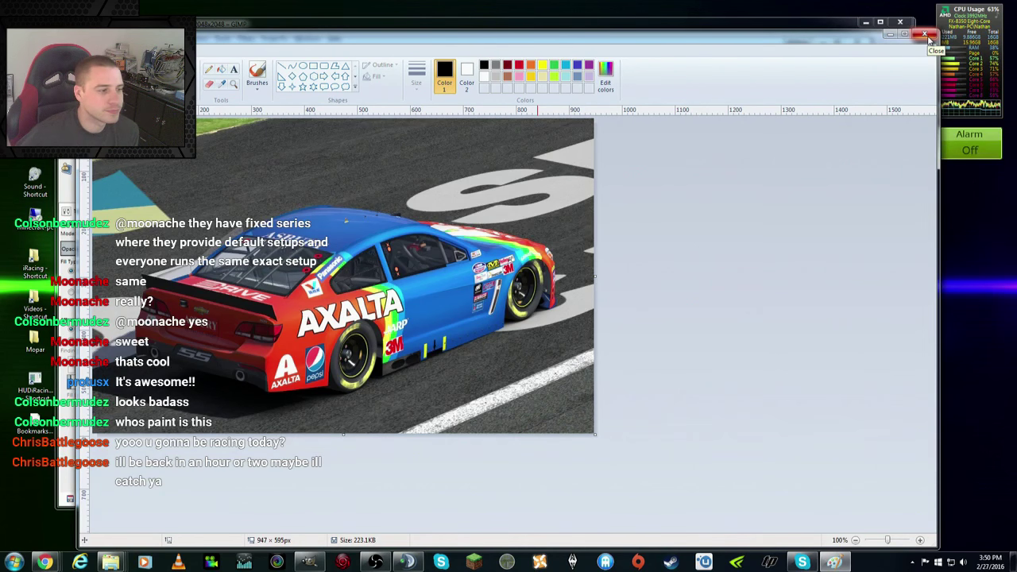
Step: Close Paint and open tradingpaints.com in a new Chrome tab
{"action": "left_click", "coordinate": [926, 35]}
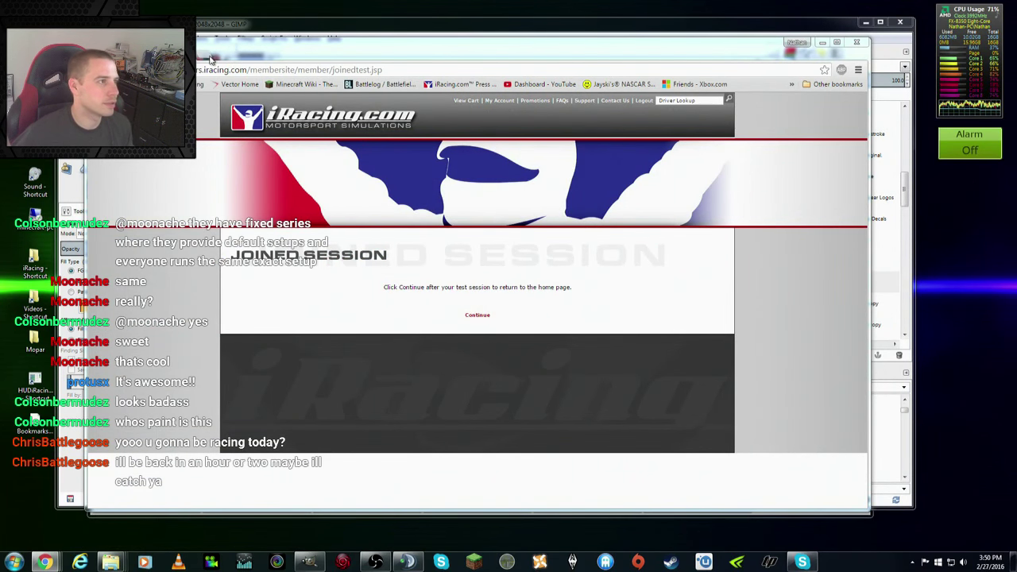
{"action": "key", "text": "ctrl+t"}
{"action": "type", "text": "tra"}
{"action": "key", "text": "Return"}
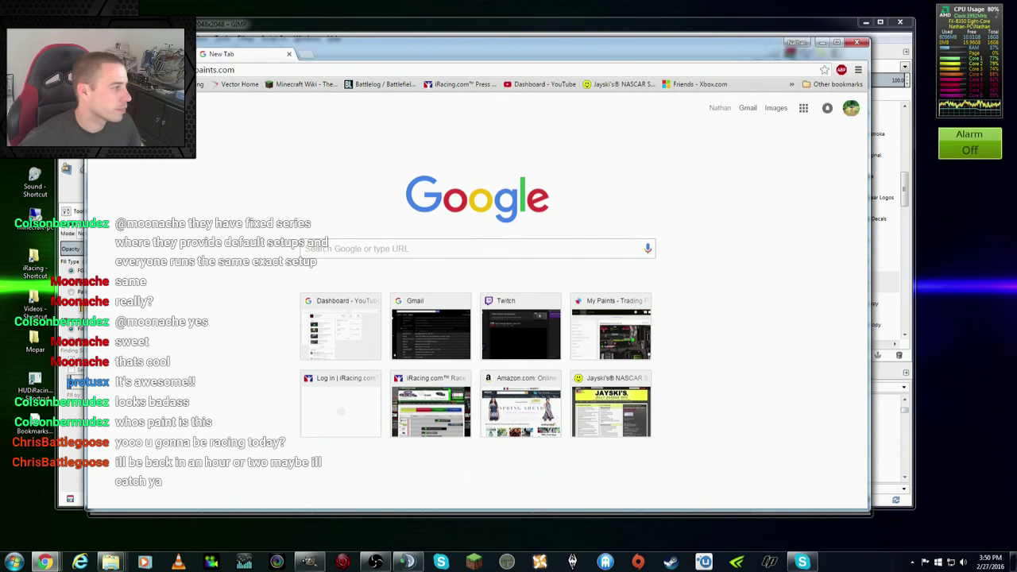